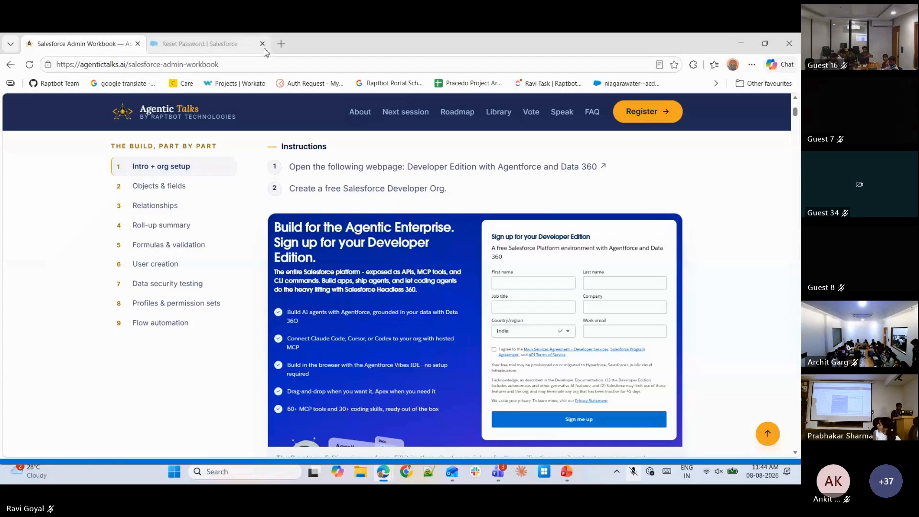
- Switch to Chrome, open the agentictalks.ai site through a search for "agentic talks", and close the 404 error page
click(280, 44)
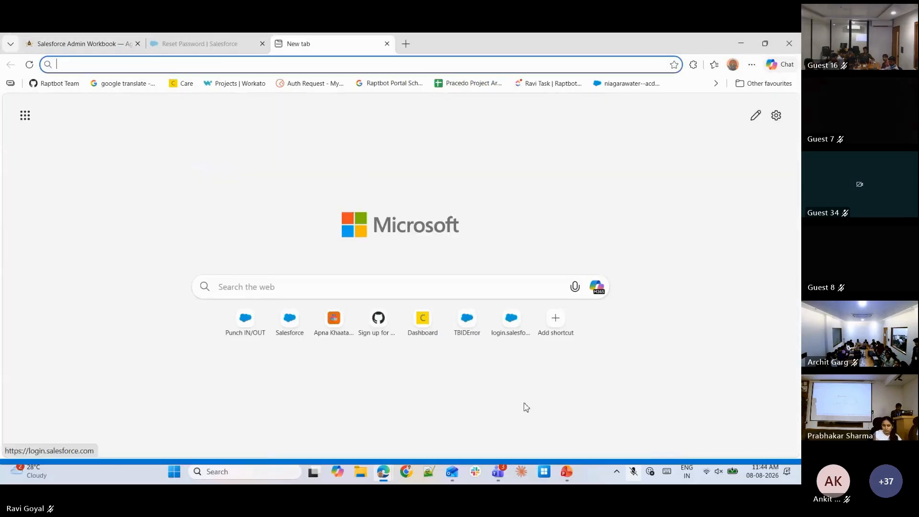
click(409, 472)
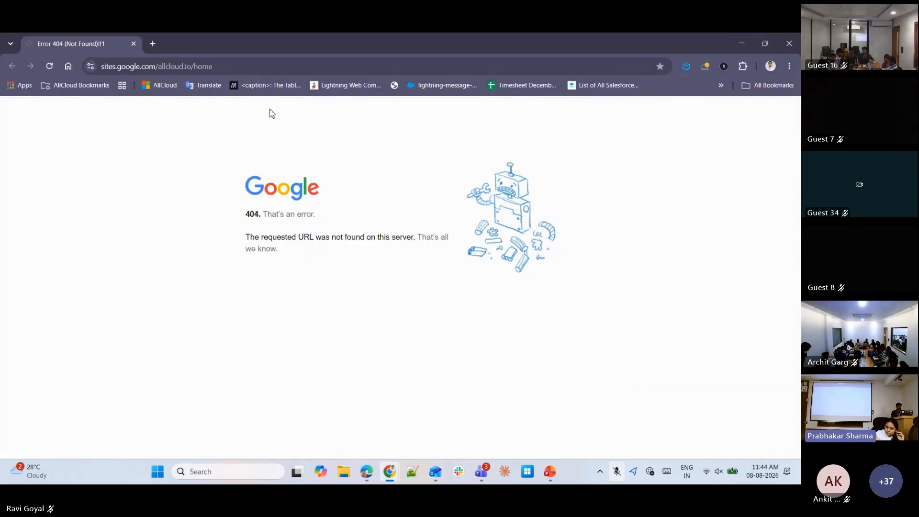
click(155, 42)
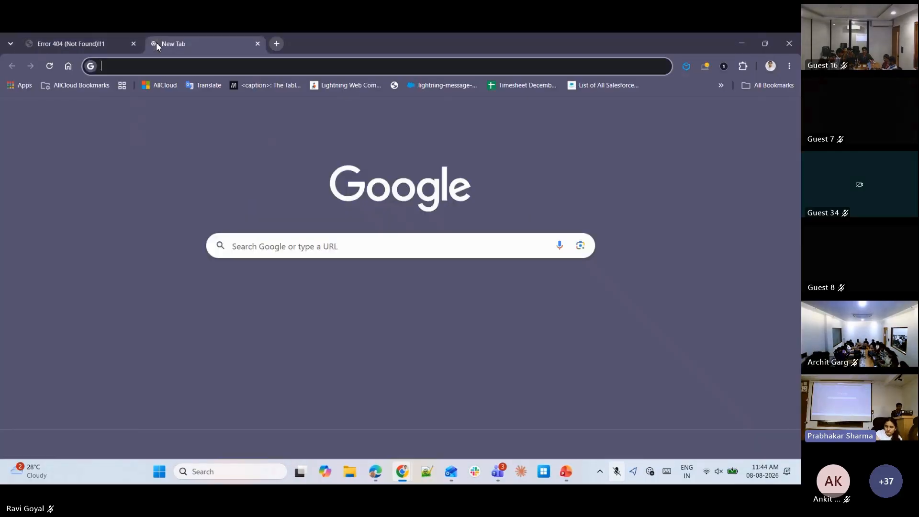
text(agentic)
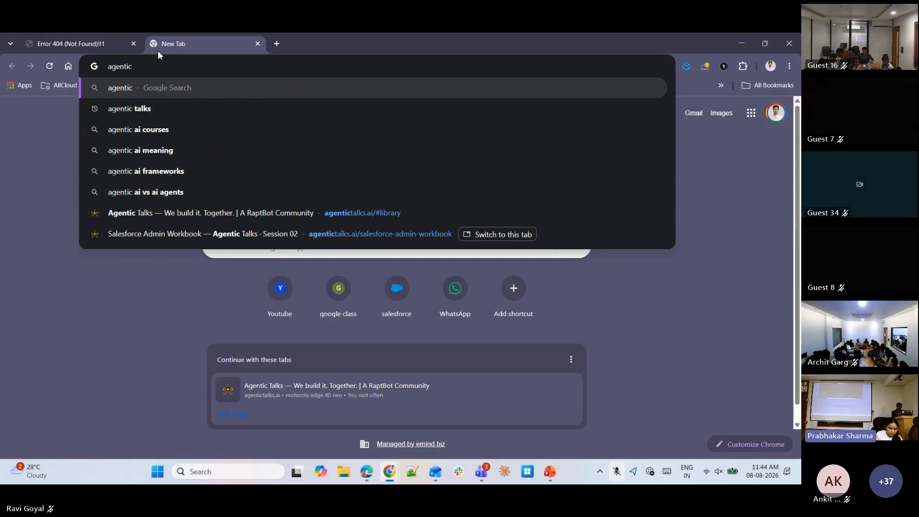
text( talk)
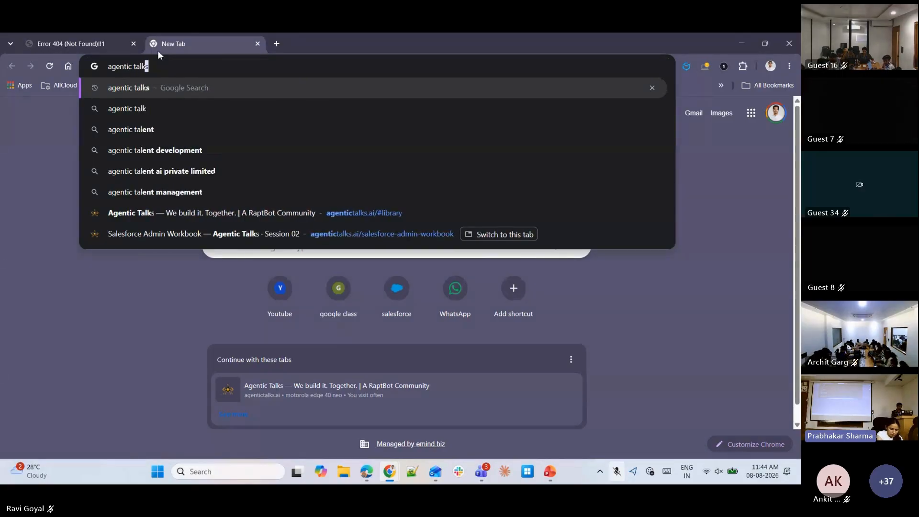
key(Return)
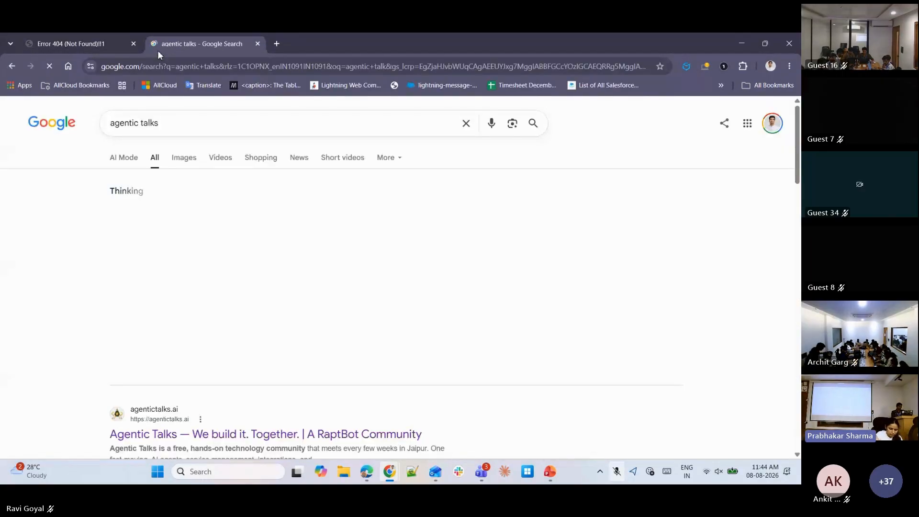
click(136, 433)
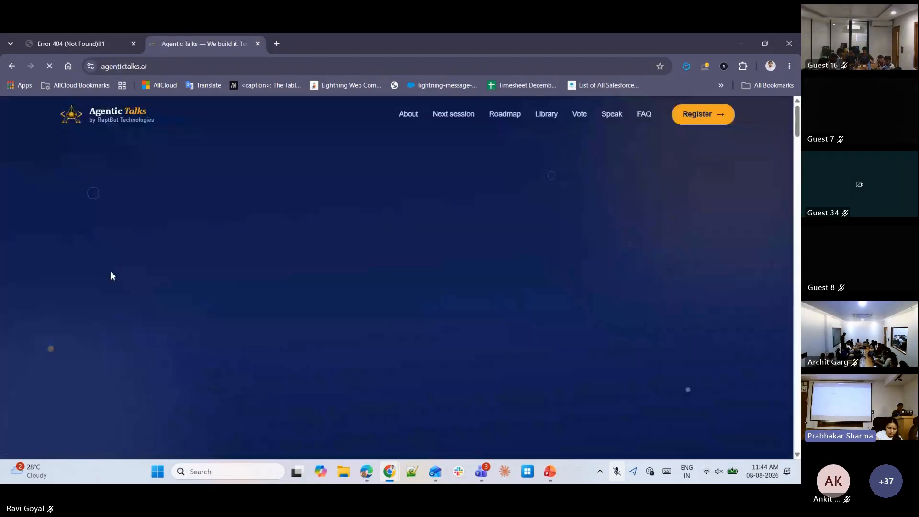
click(128, 52)
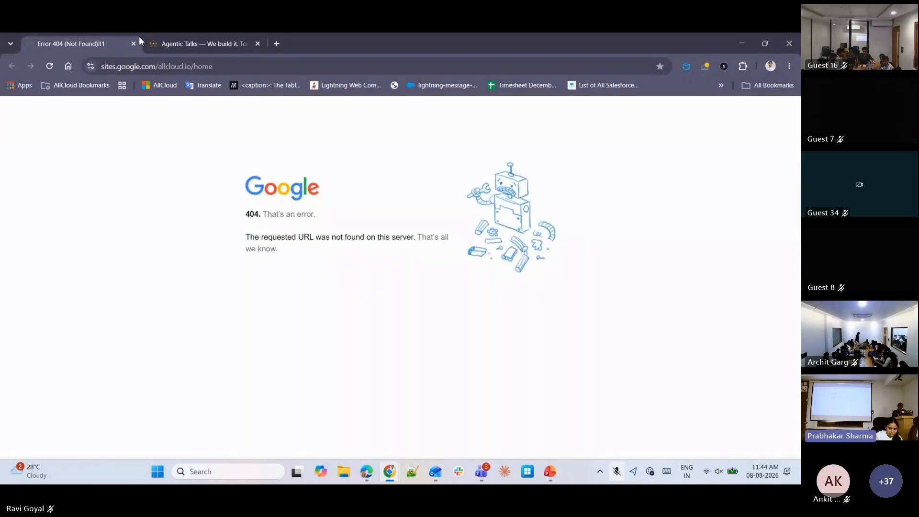
click(135, 39)
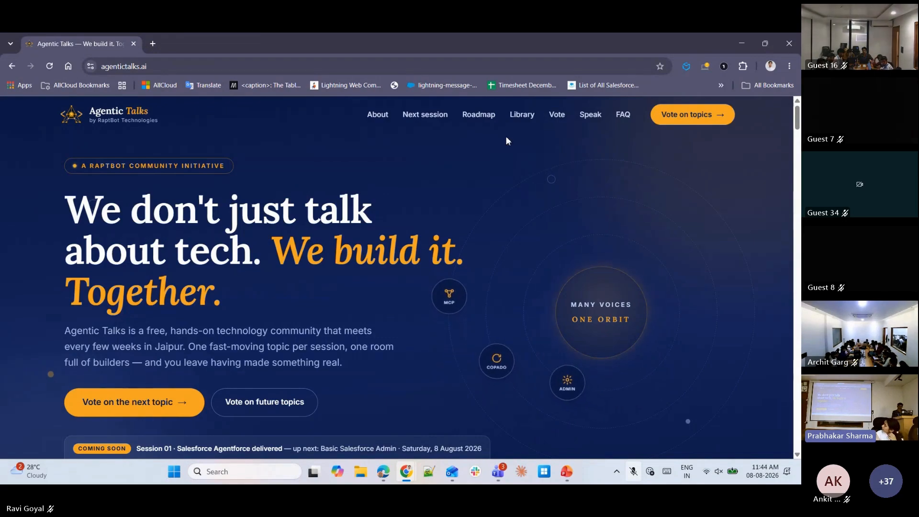
- Go to the Next session section of the Agentic Talks site and examine the Basic Salesforce Admin session details
scroll(508, 140, down, 4)
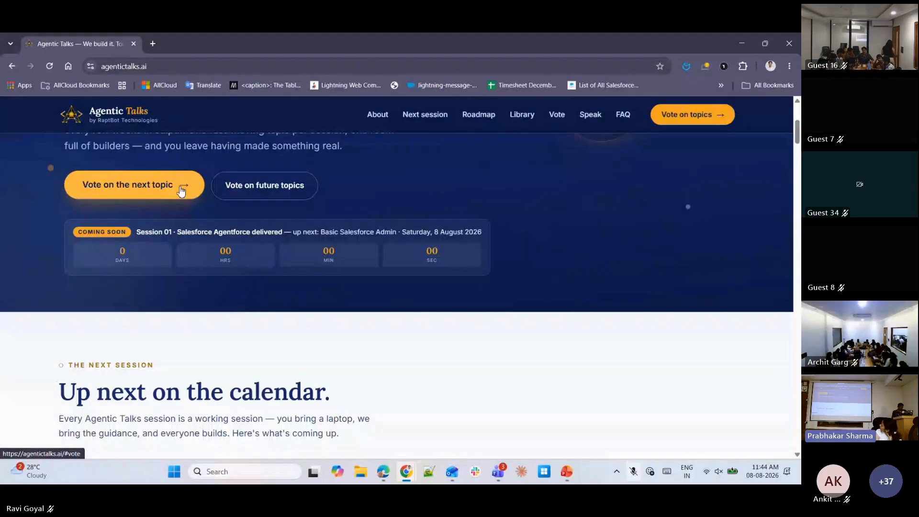
click(434, 117)
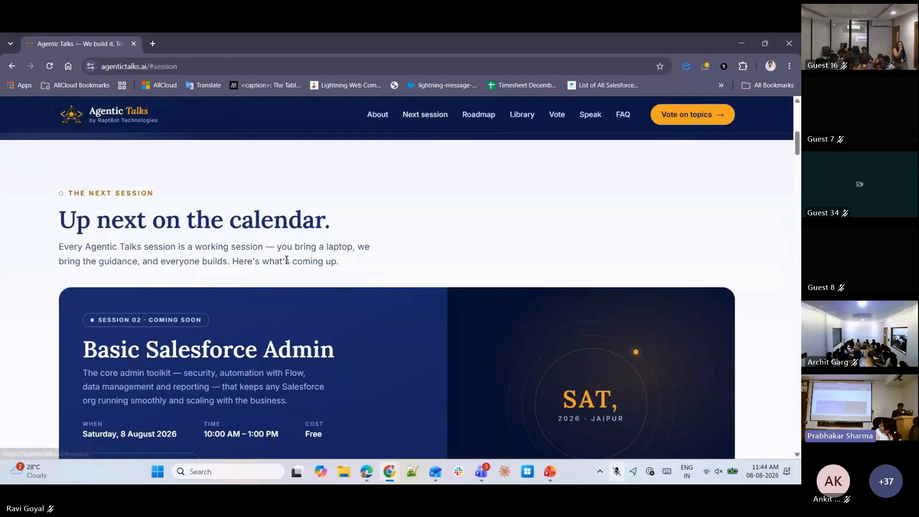
scroll(286, 259, down, 2)
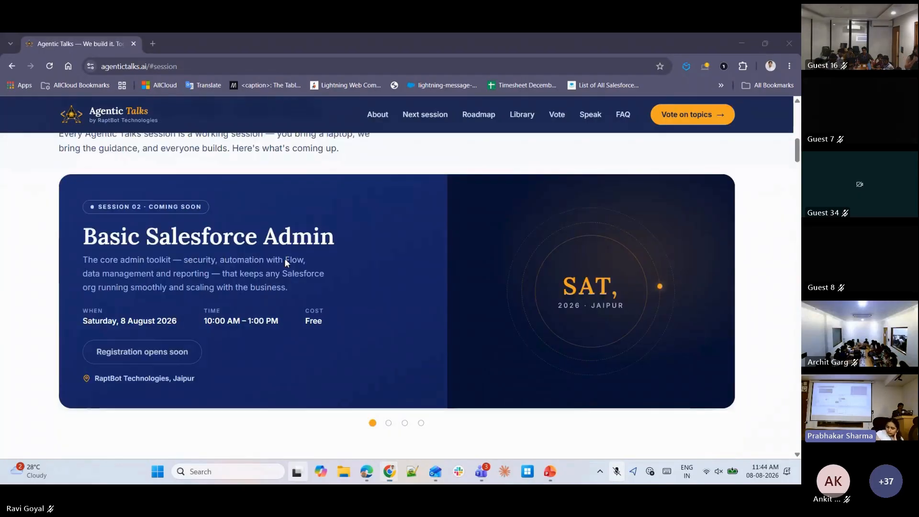
key(super+Tab)
click(168, 183)
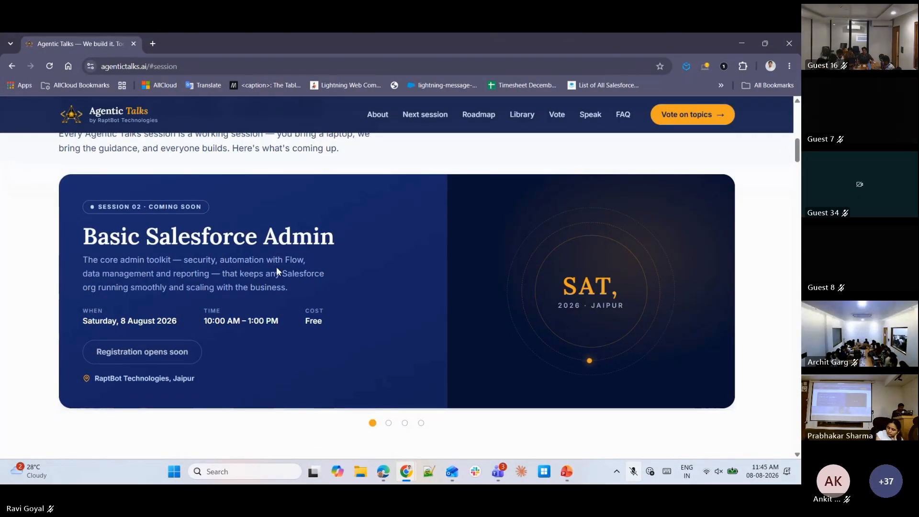
key(super+Tab)
click(206, 164)
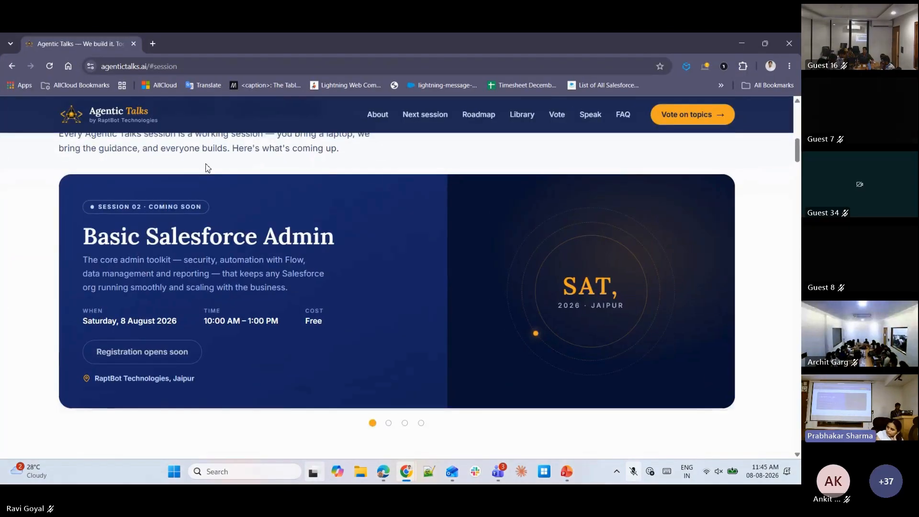
- Look through the rest of the Agentic Talks page, including the session roadmap, voting form, RaptBot Technologies section and FAQ
scroll(207, 168, down, 8)
scroll(207, 164, down, 15)
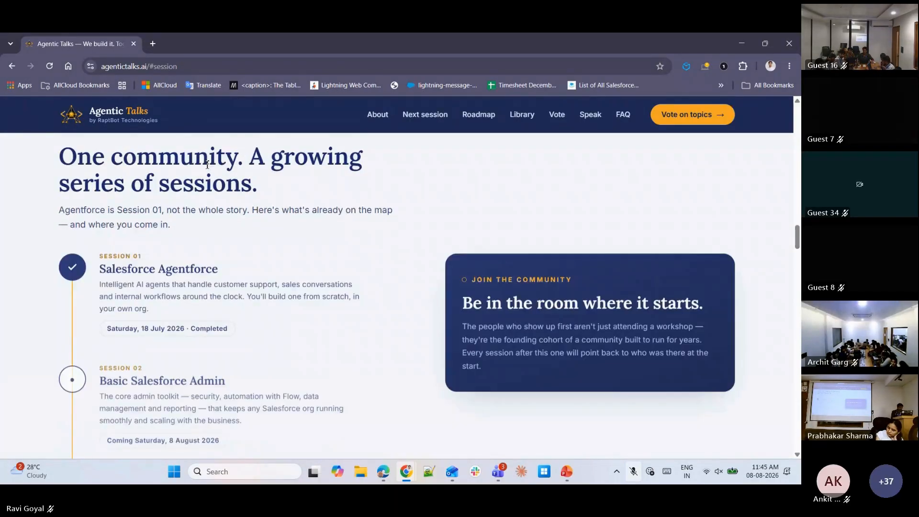
scroll(208, 165, down, 12)
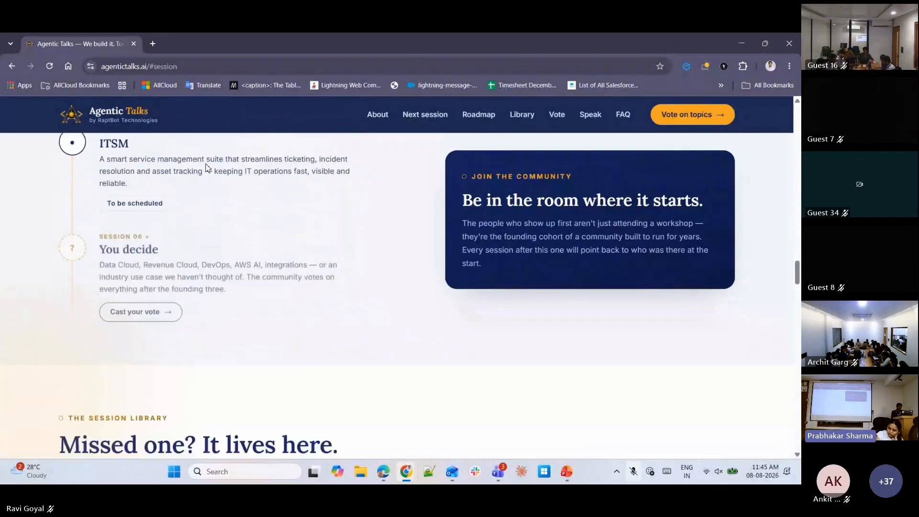
scroll(208, 167, down, 20)
scroll(207, 167, up, 10)
scroll(207, 168, down, 5)
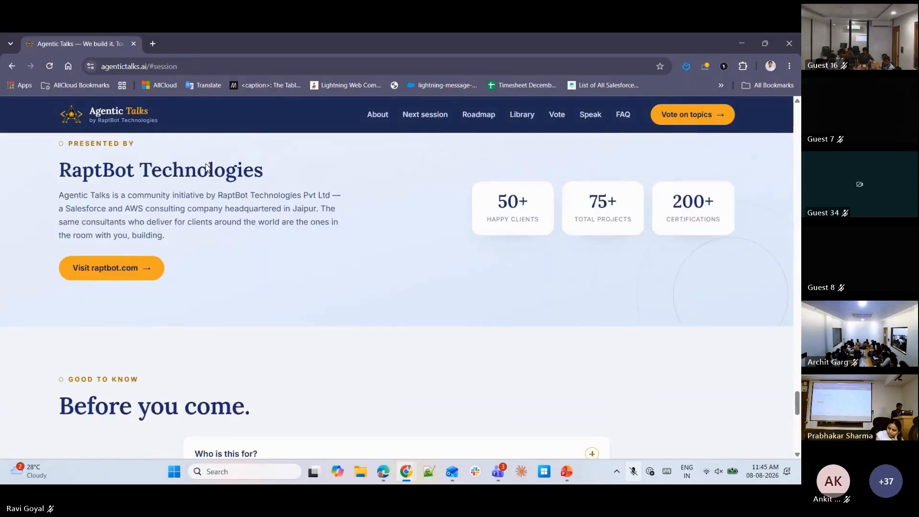
scroll(206, 167, down, 5)
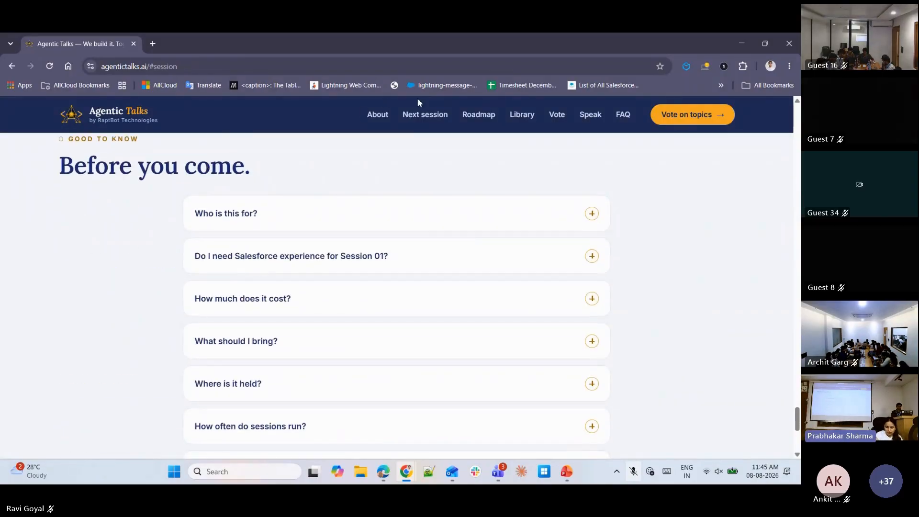
scroll(427, 188, down, 1)
key(super+Tab)
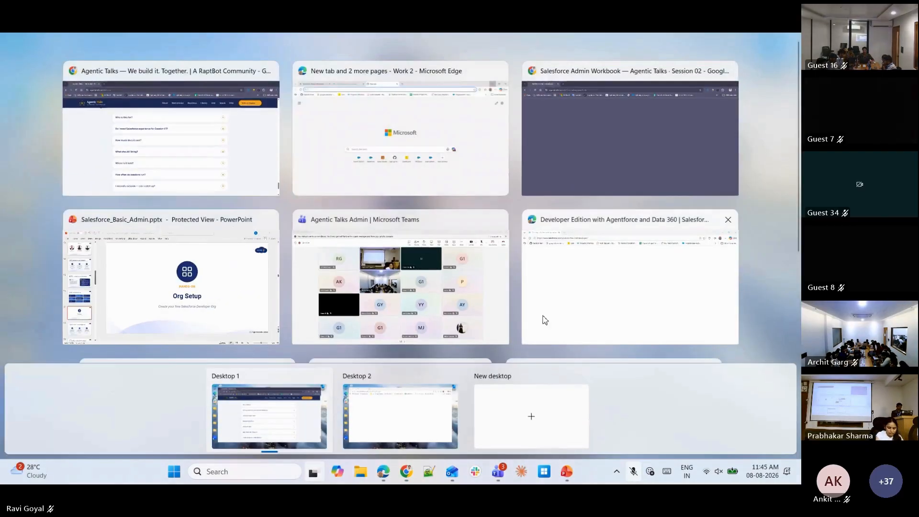
click(239, 168)
scroll(241, 171, up, 15)
scroll(241, 170, down, 5)
scroll(241, 171, down, 3)
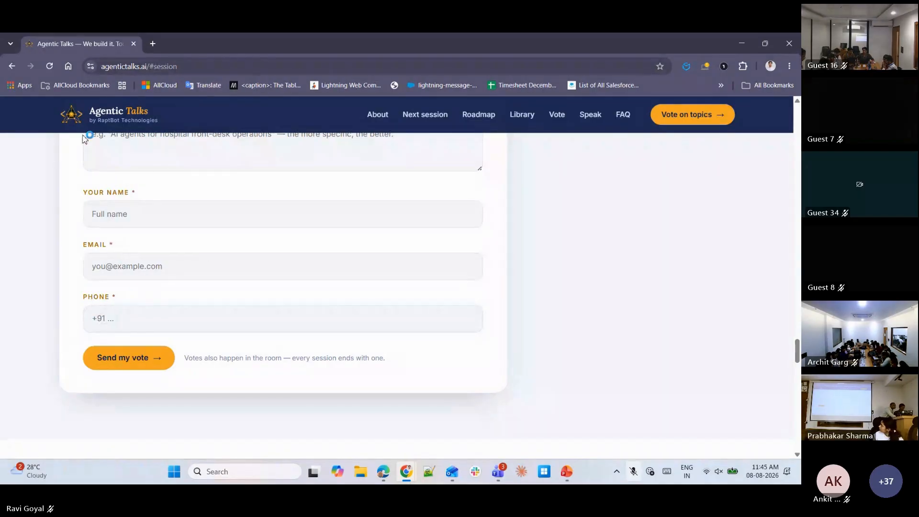
- Return to the Agentic Talks home page and open the Session 02 Basic Salesforce Admin workbook from the session library
click(106, 118)
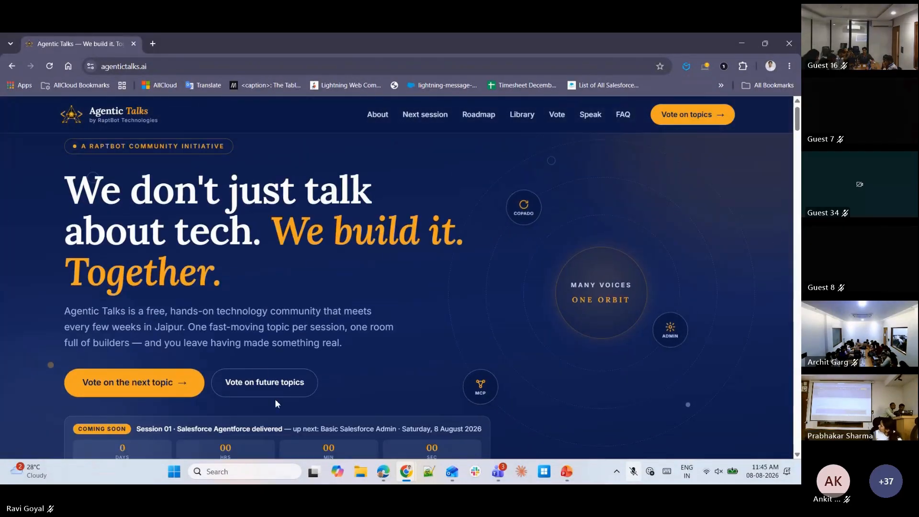
scroll(275, 399, down, 5)
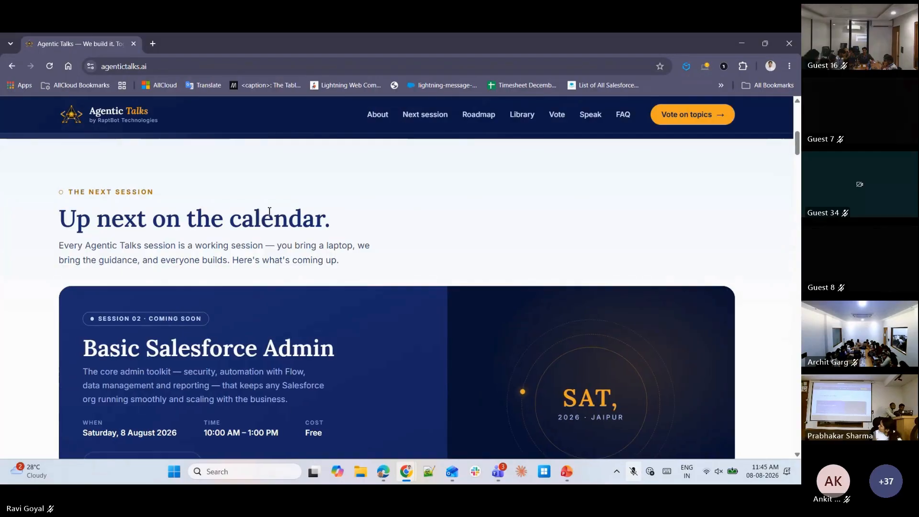
scroll(278, 362, down, 5)
scroll(189, 336, down, 6)
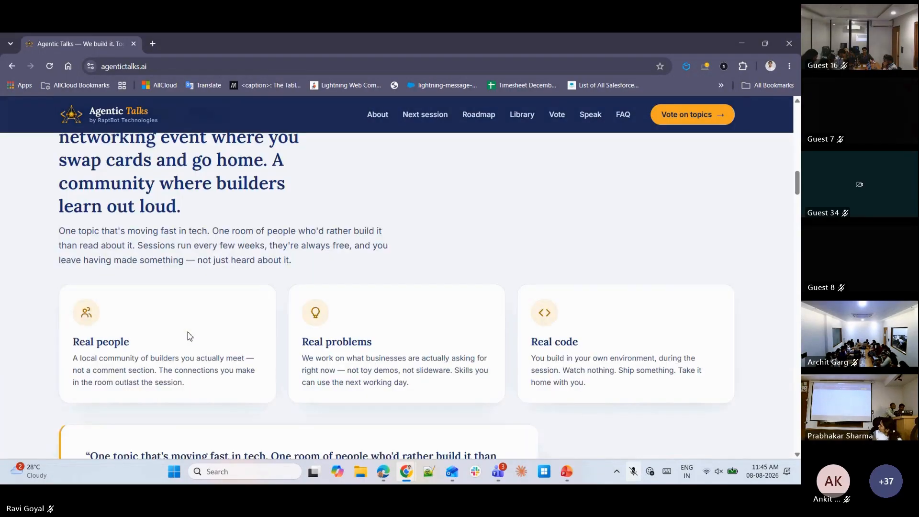
scroll(188, 335, down, 15)
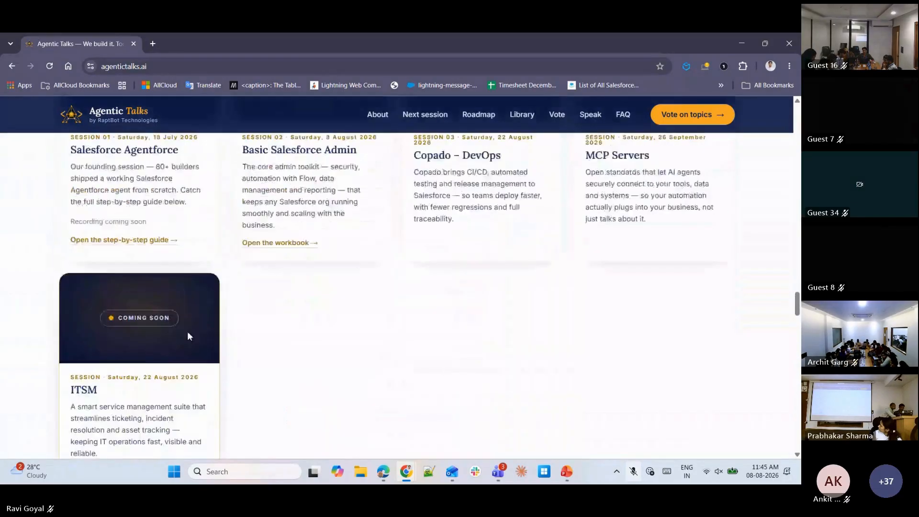
scroll(188, 335, up, 1)
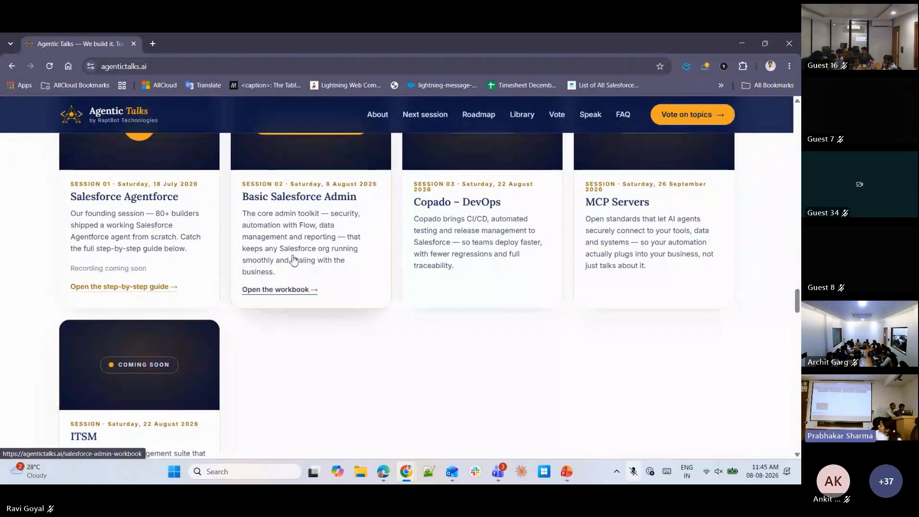
scroll(294, 260, up, 1)
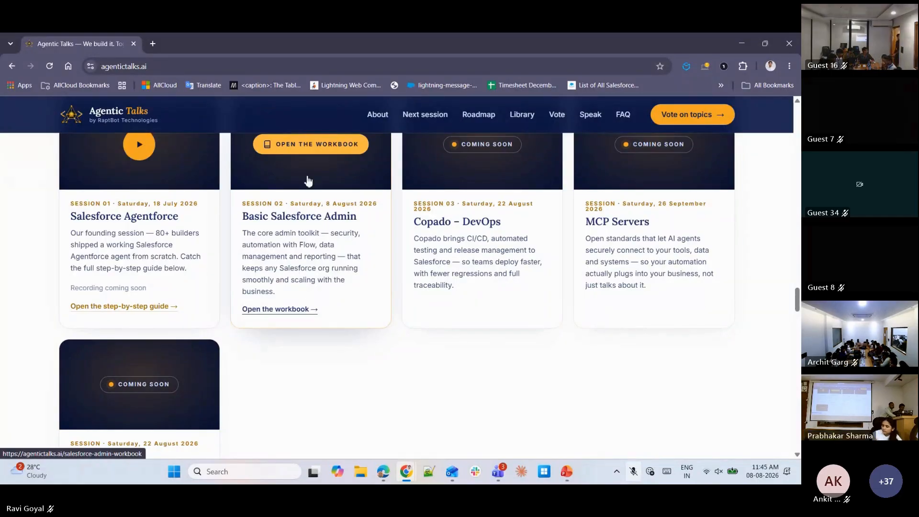
click(312, 146)
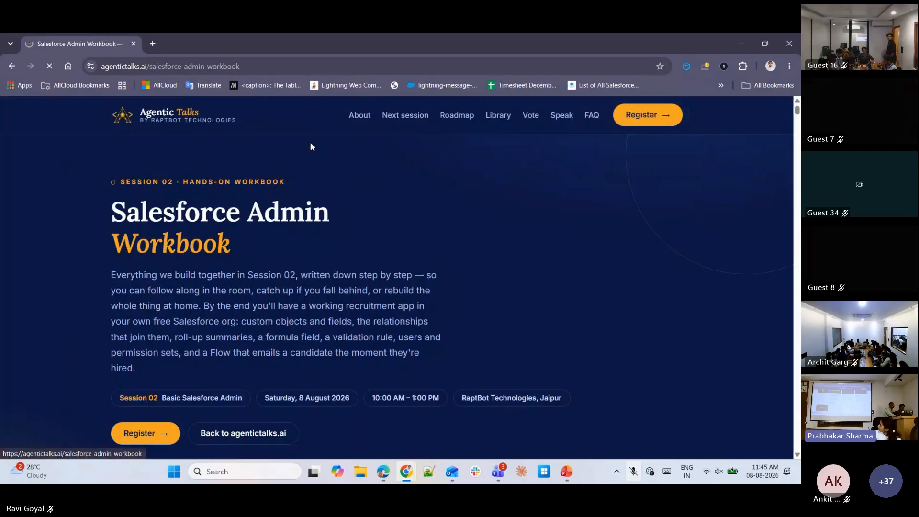
- Detach the workbook at Part 1, Introduction to Salesforce + Org Setup, into its own always-on-top window, narrowed and docked along the screen's right edge
scroll(292, 301, down, 10)
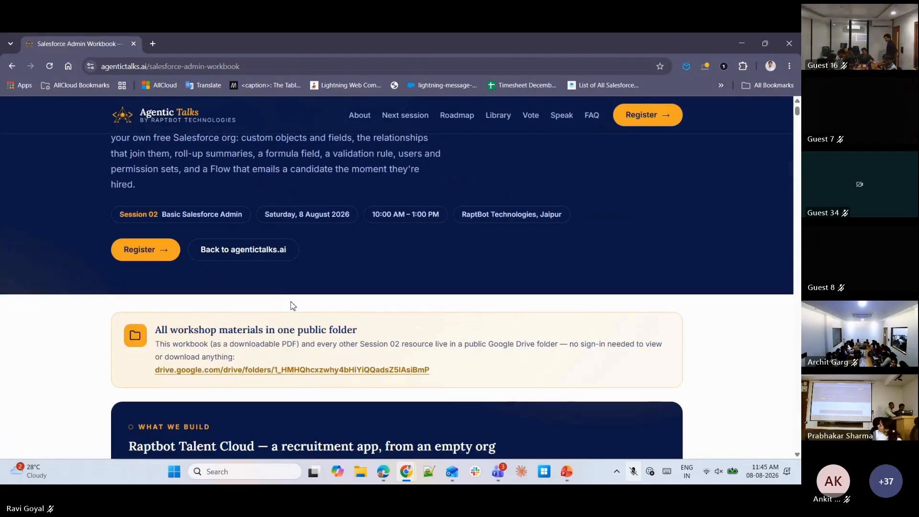
scroll(291, 306, down, 2)
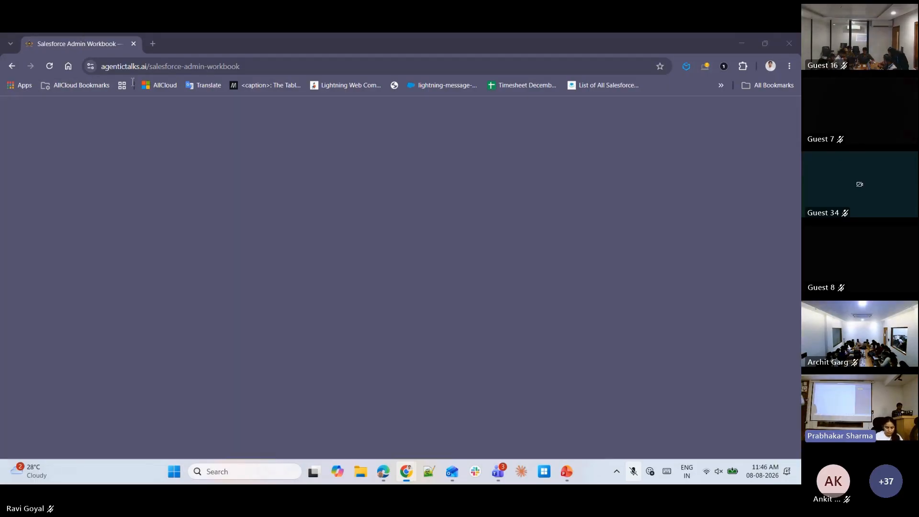
drag(83, 44, 133, 85)
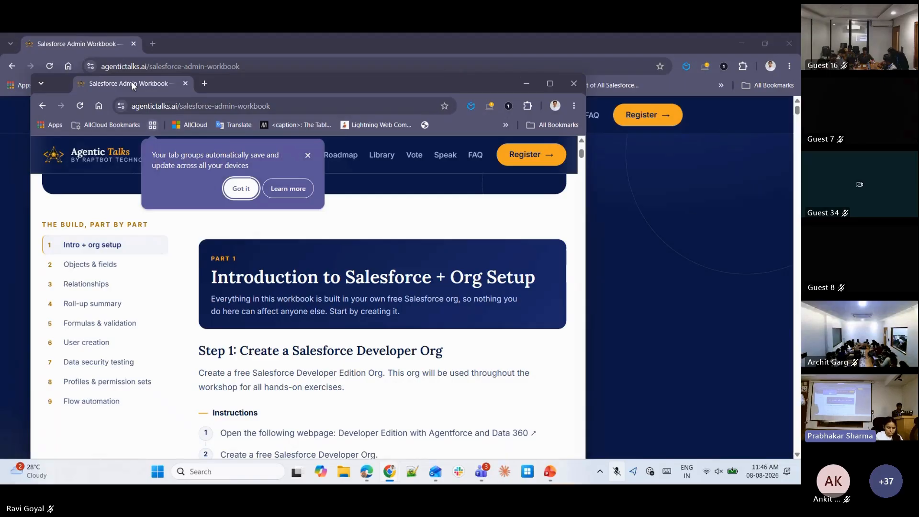
click(240, 196)
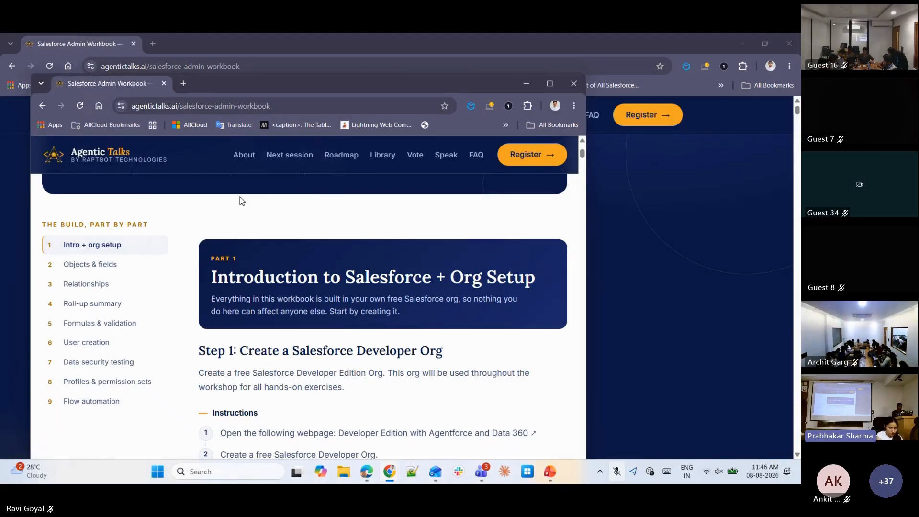
key(ctrl+super+t)
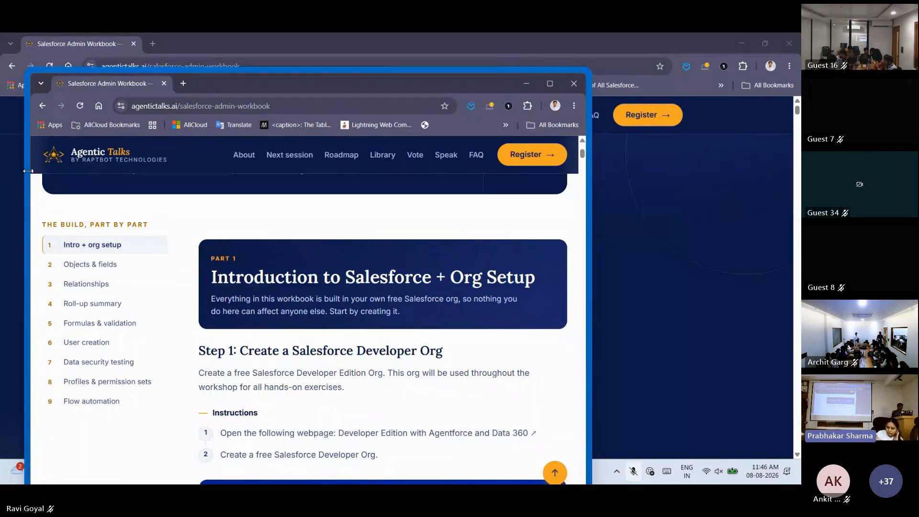
drag(28, 171, 133, 143)
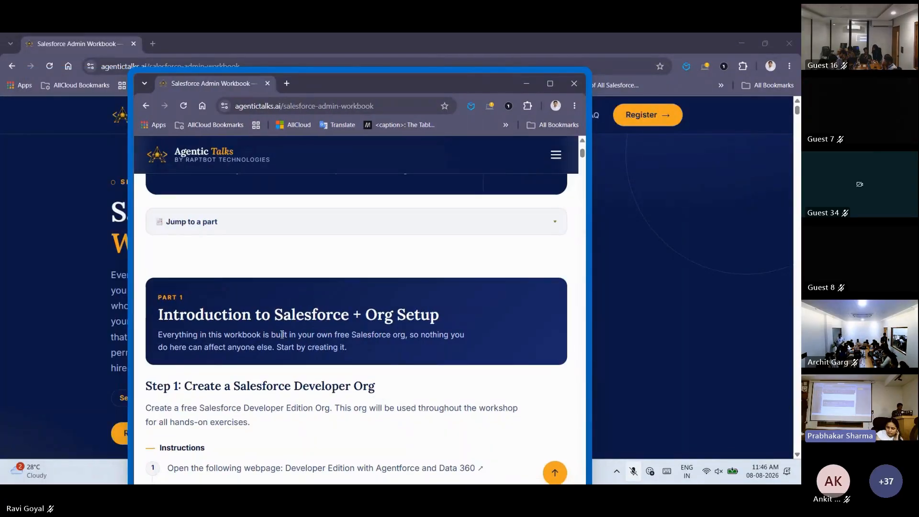
drag(321, 85, 430, 76)
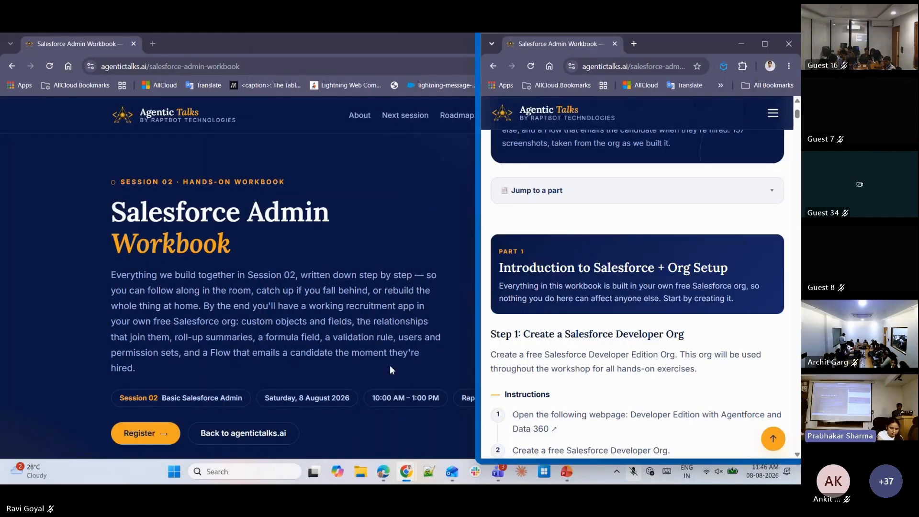
- Bring the Edge window with the empty new tab behind the workbook and shorten the workbook window to about half the screen height
mouse_move(383, 472)
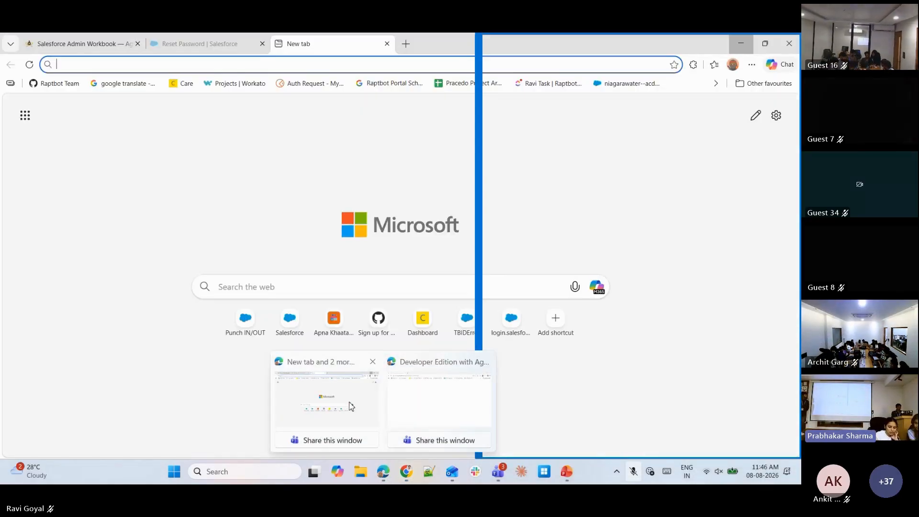
click(352, 407)
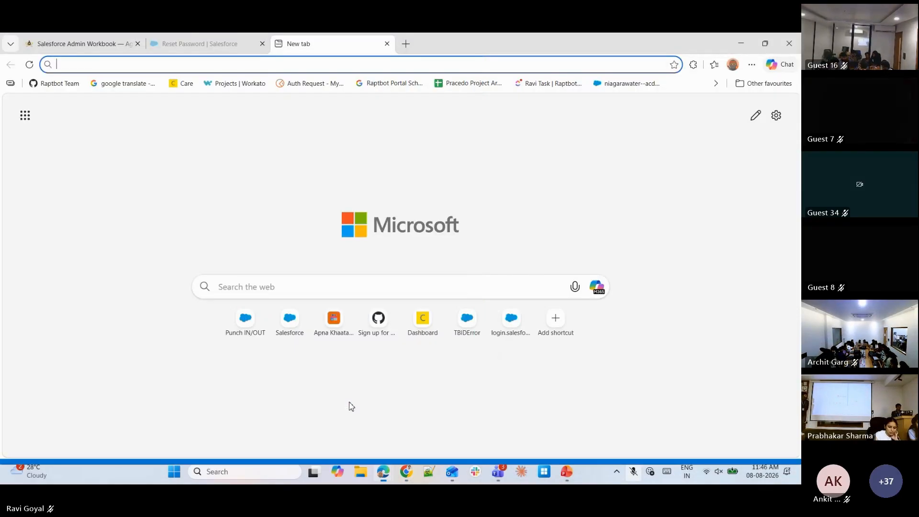
click(404, 472)
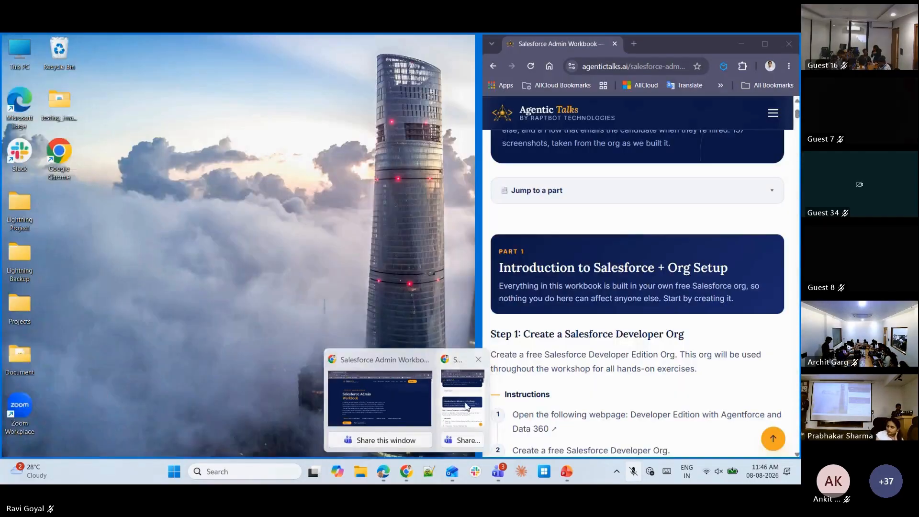
click(372, 407)
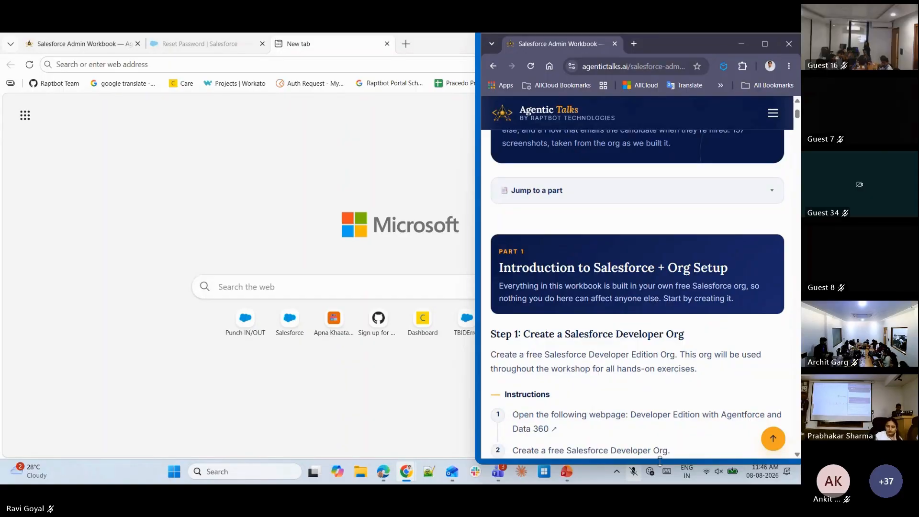
drag(659, 461, 598, 264)
- Copy the address of the Developer Edition with Agentforce and Data 360 link from the workbook's Step 1 instructions
scroll(537, 189, up, 3)
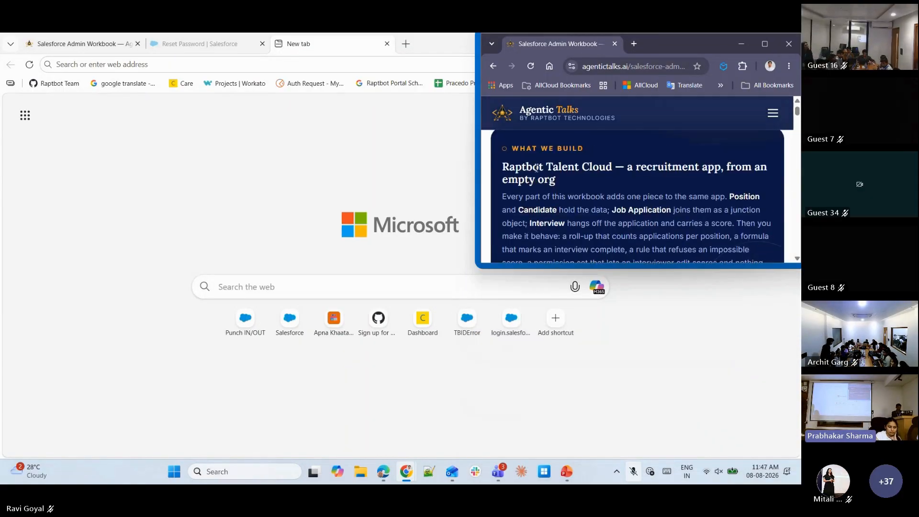
scroll(537, 167, down, 5)
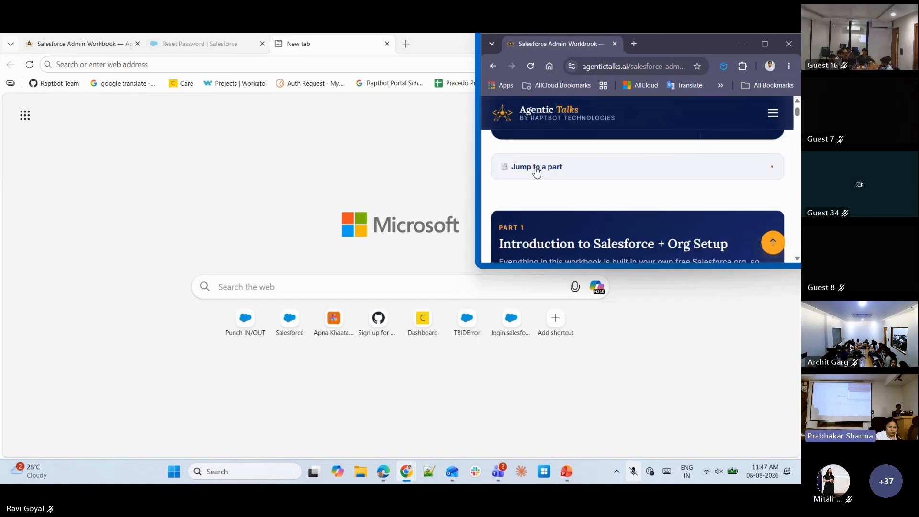
scroll(537, 170, down, 10)
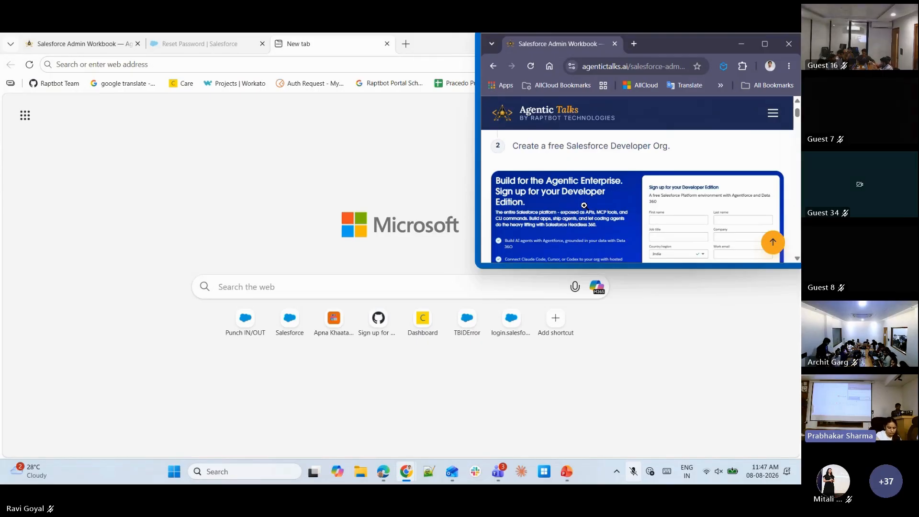
scroll(584, 205, up, 1)
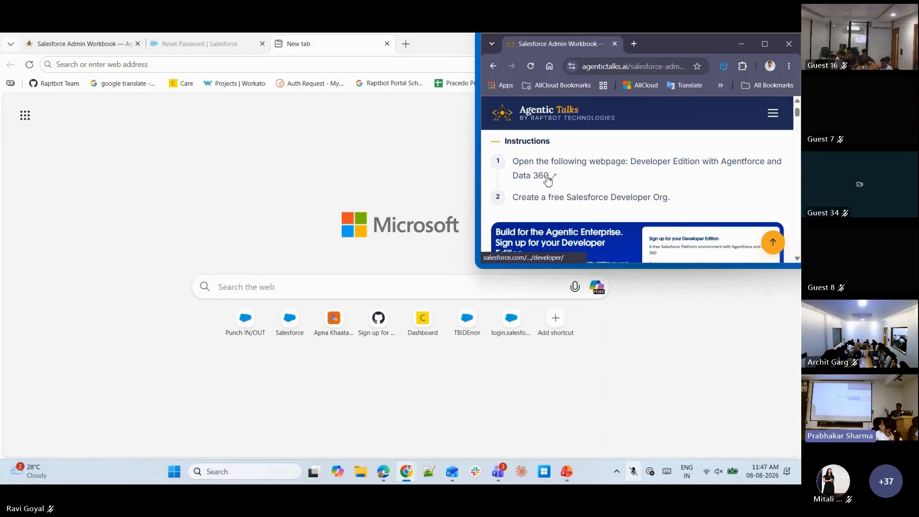
right_click(548, 179)
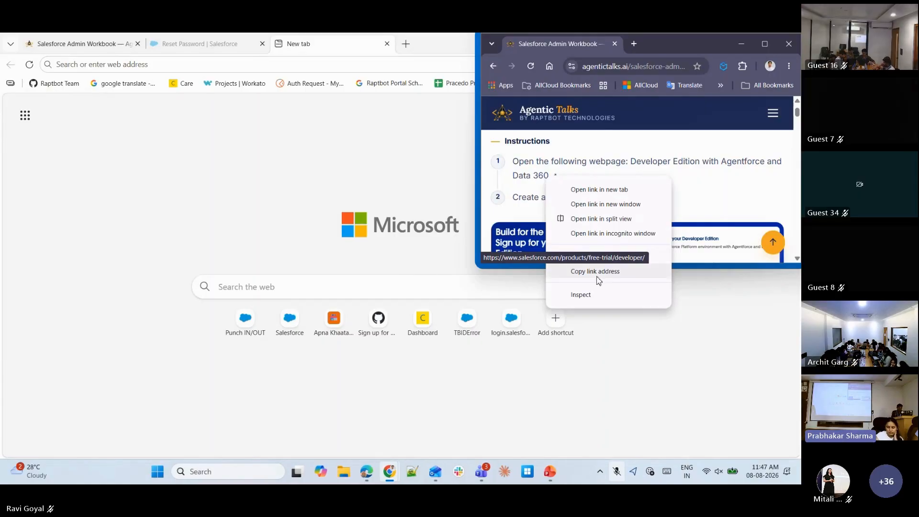
click(595, 272)
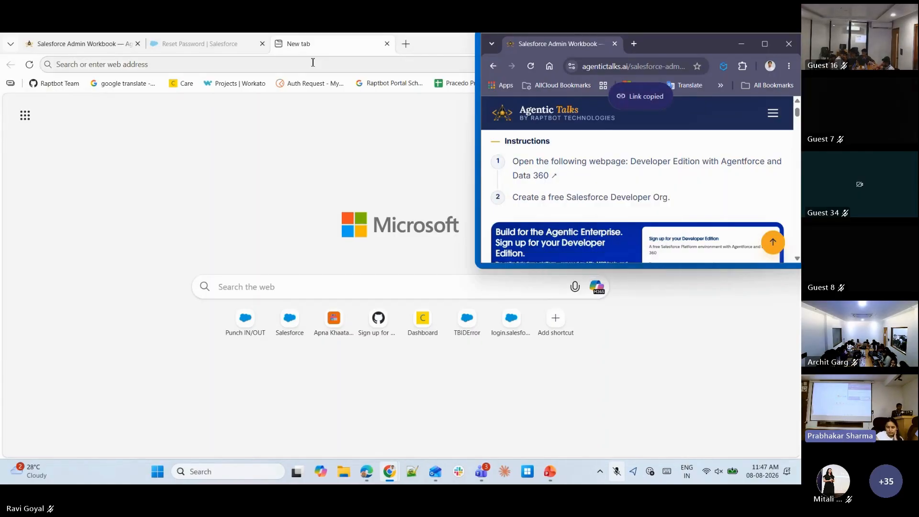
click(313, 62)
key(ctrl+v)
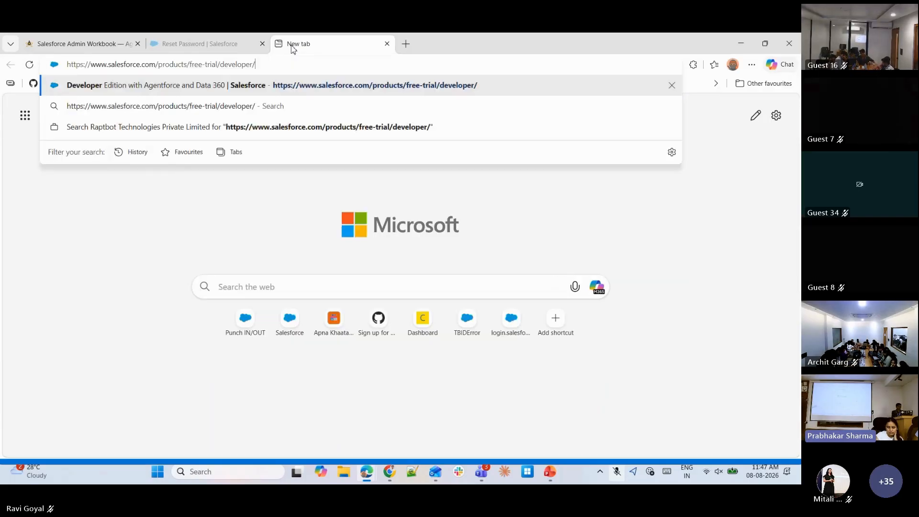
key(Return)
click(269, 63)
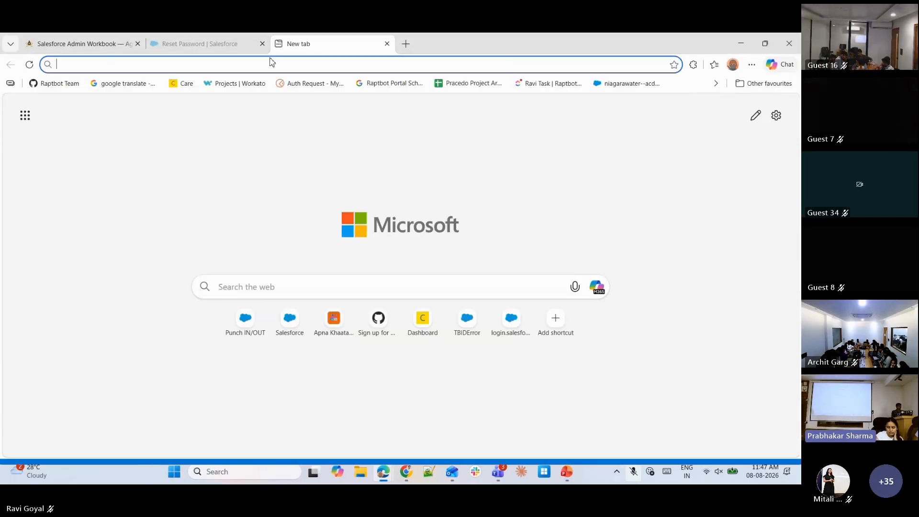
key(ctrl+v)
key(Return)
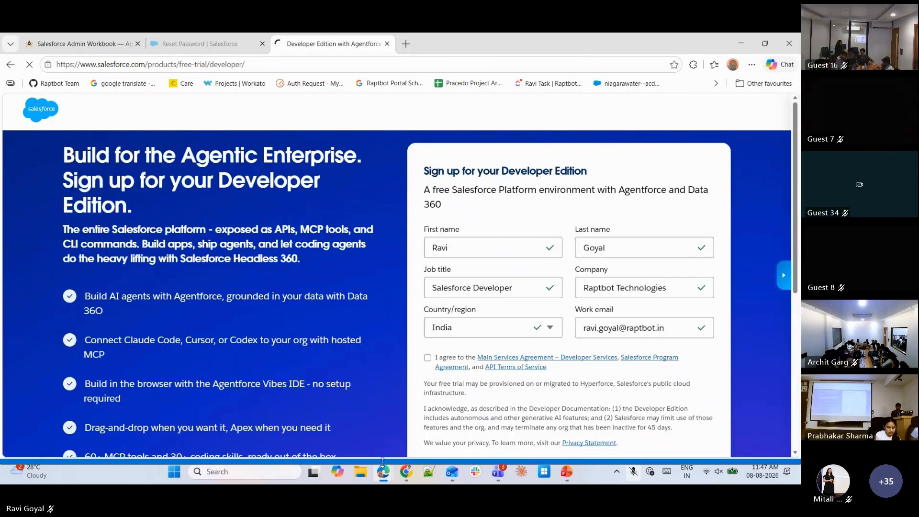
- Bring back the workbook at its sign-up form picture, then move its window to the opposite side and shorten it over the Salesforce page
mouse_move(407, 472)
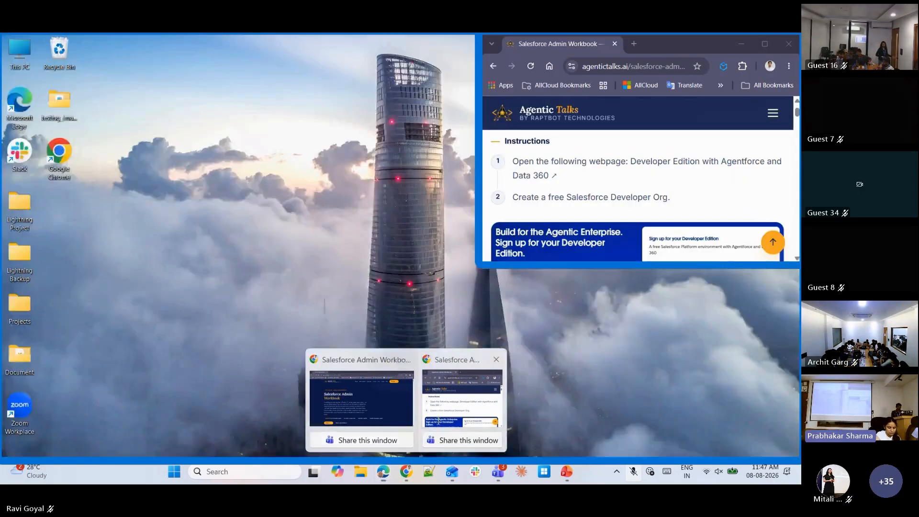
click(437, 407)
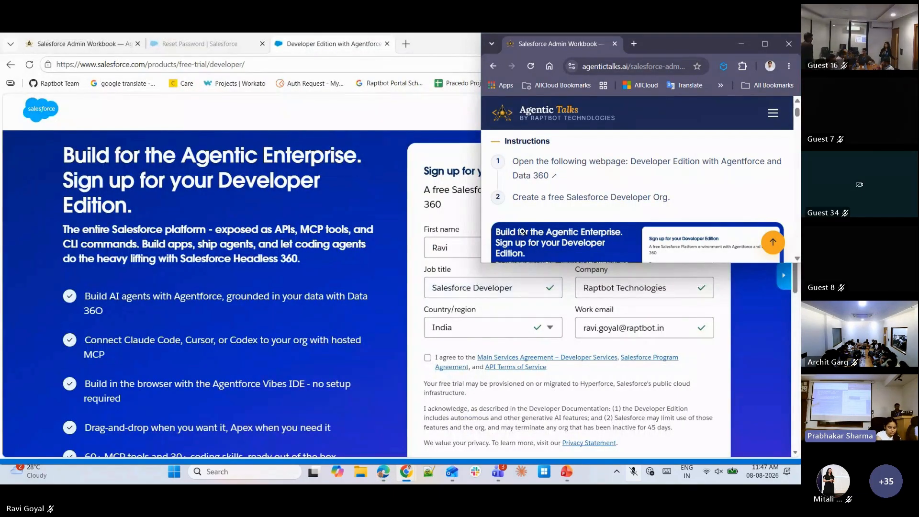
scroll(521, 231, down, 3)
scroll(522, 229, down, 2)
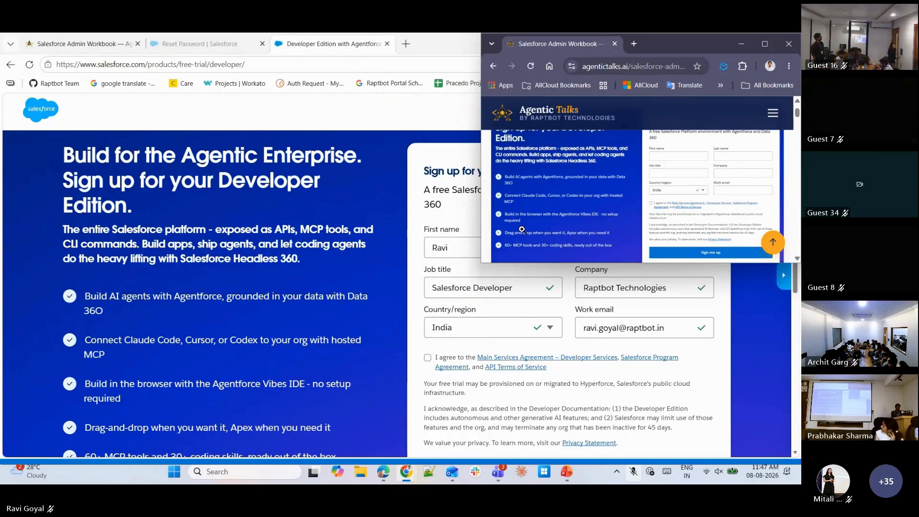
scroll(521, 229, down, 1)
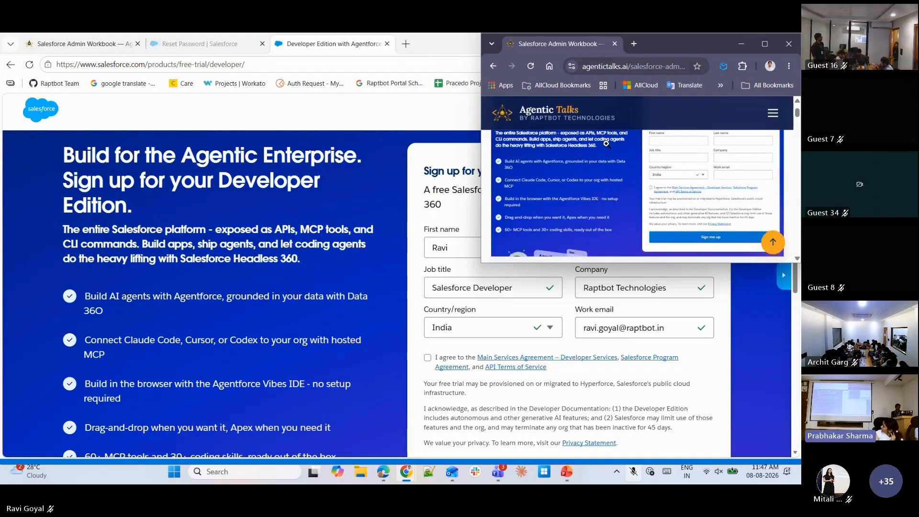
drag(660, 47, 297, 57)
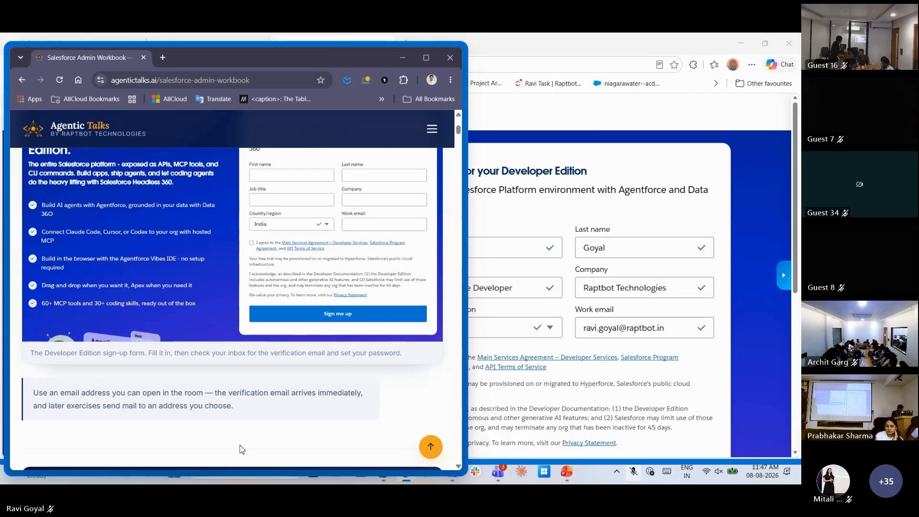
scroll(239, 447, up, 1)
drag(237, 474, 2, 330)
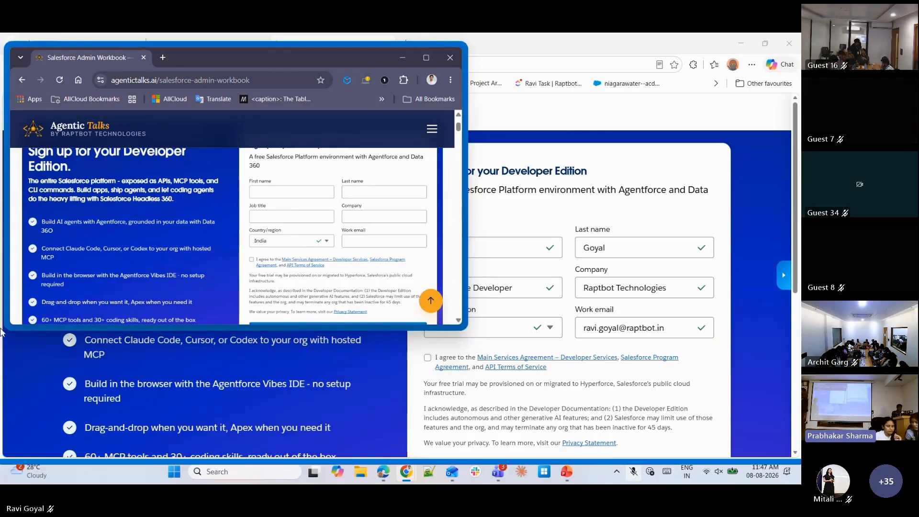
- Examine the end of the live sign-up form and the workbook's verification email note, continuing to Part 2, Step 1: Open Setup
scroll(48, 374, down, 5)
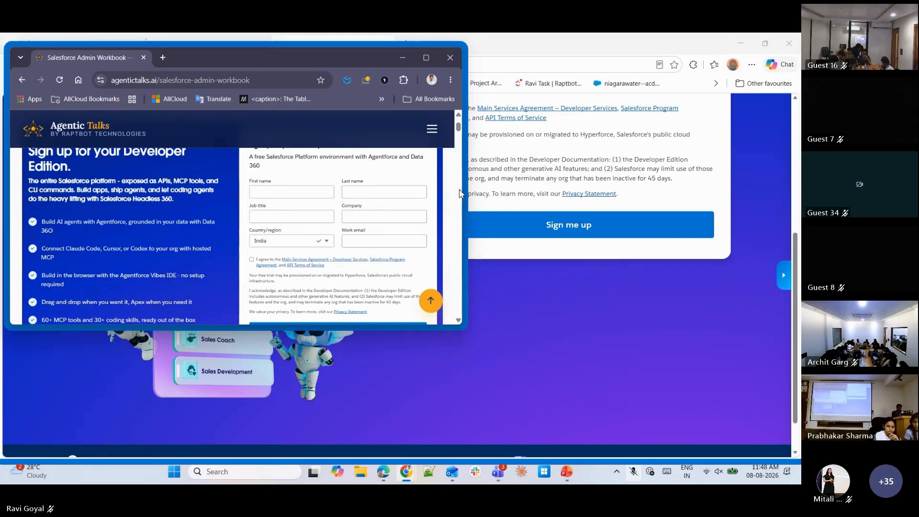
scroll(459, 193, down, 4)
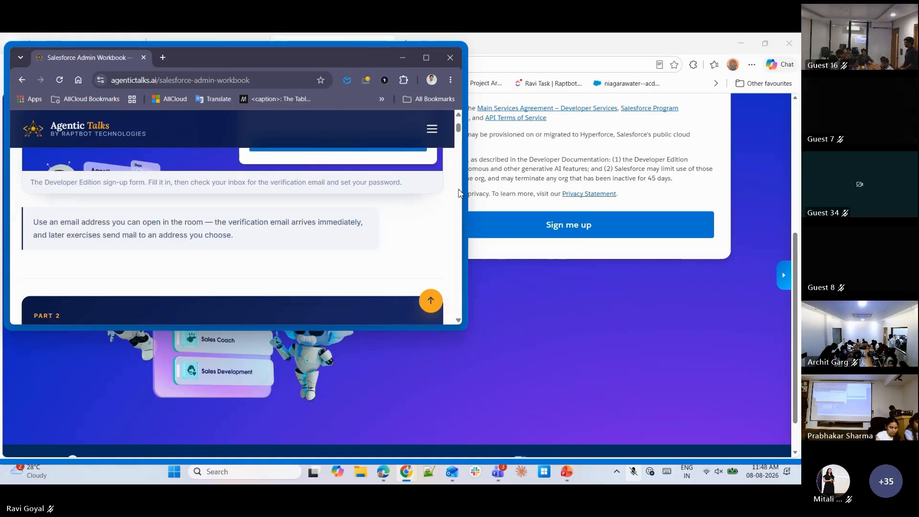
scroll(458, 193, down, 3)
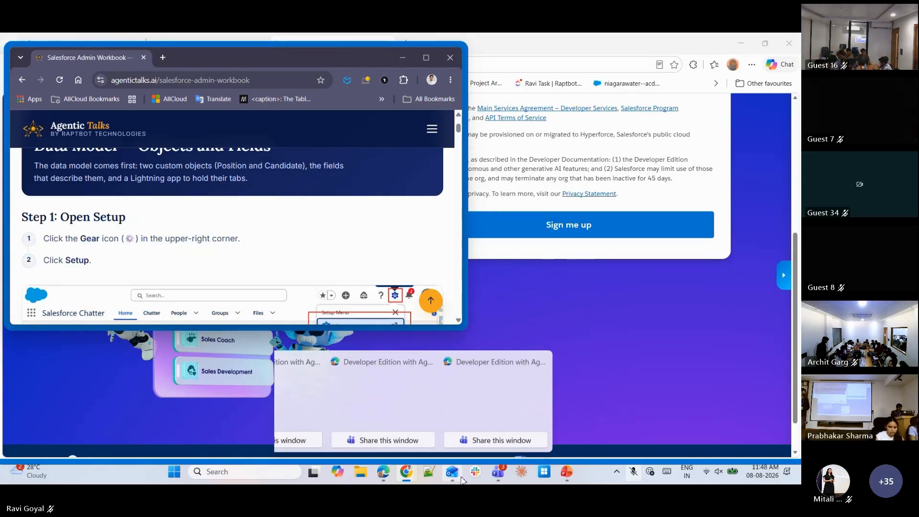
- Switch to Outlook, verify the account from the Welcome to Salesforce email and request a password reset on the resulting Salesforce page
mouse_move(452, 474)
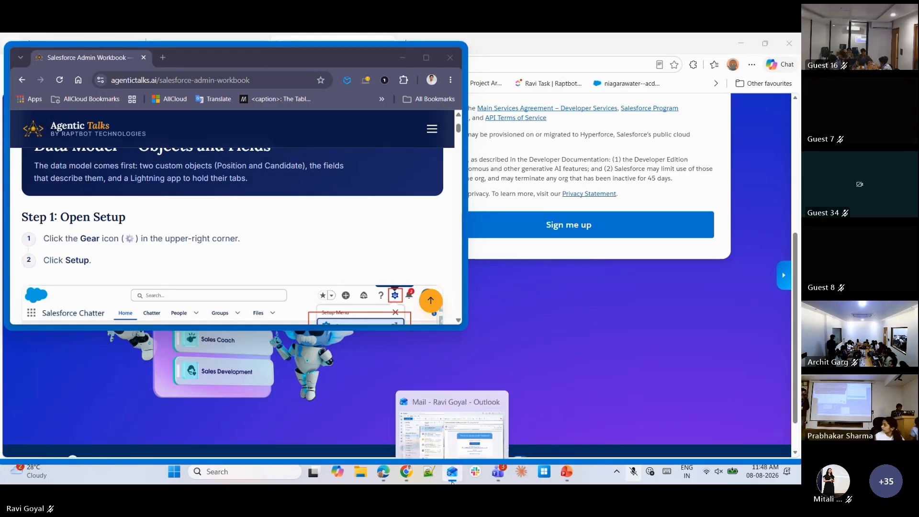
click(458, 415)
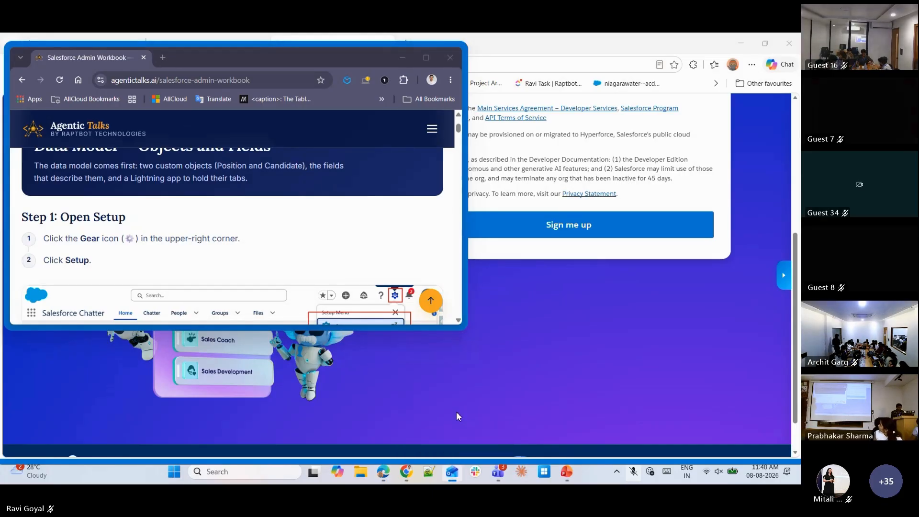
click(402, 63)
click(741, 44)
click(504, 312)
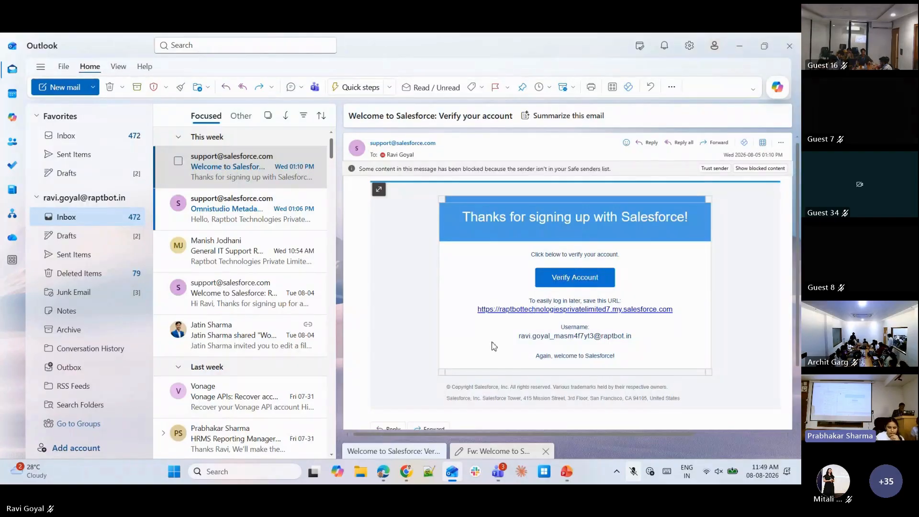
click(570, 282)
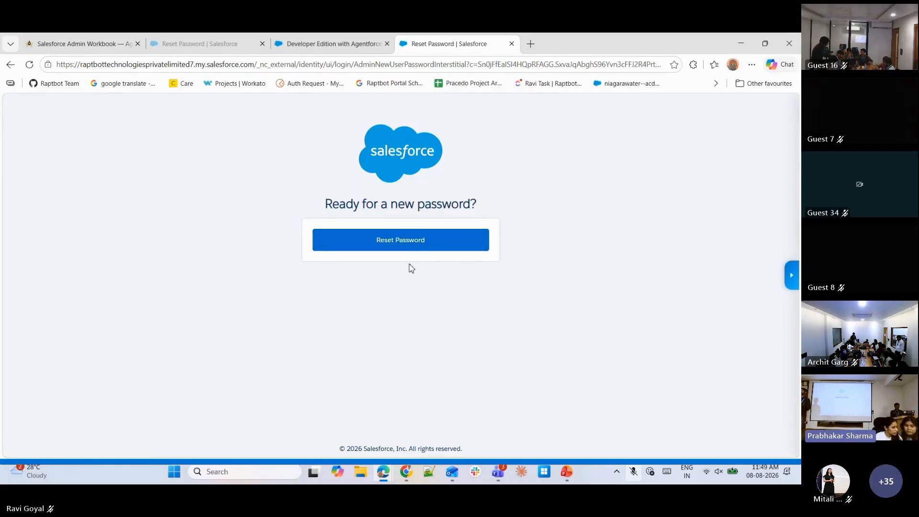
click(396, 244)
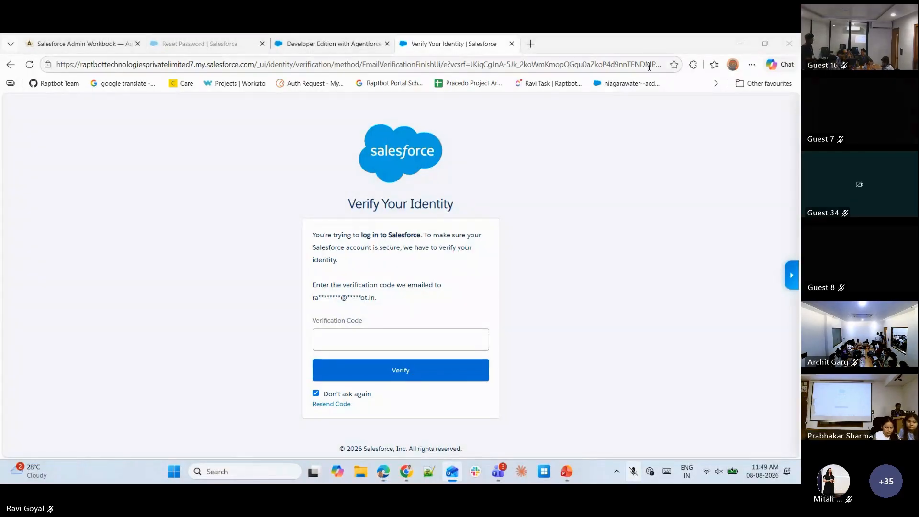
- Check the Outlook inbox for the emailed Salesforce verification code, comparing it with the Verify Your Identity page
click(741, 43)
click(227, 203)
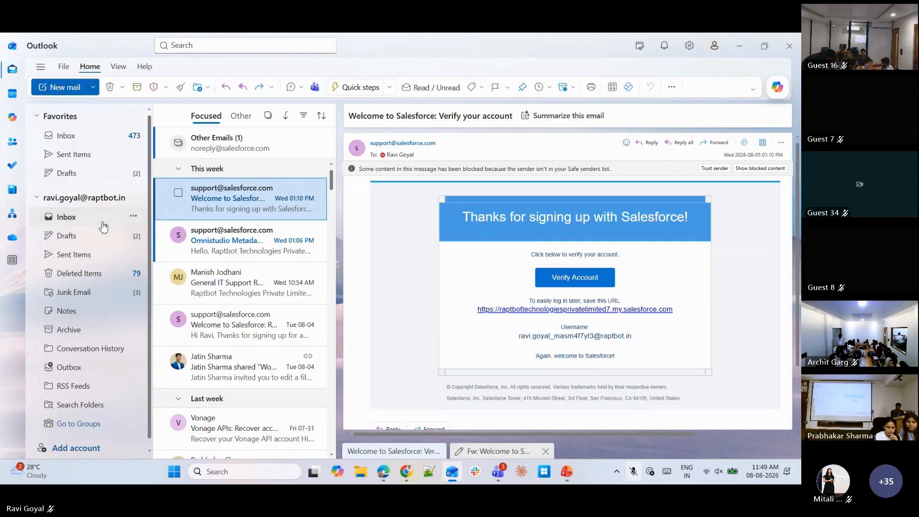
key(alt+Tab)
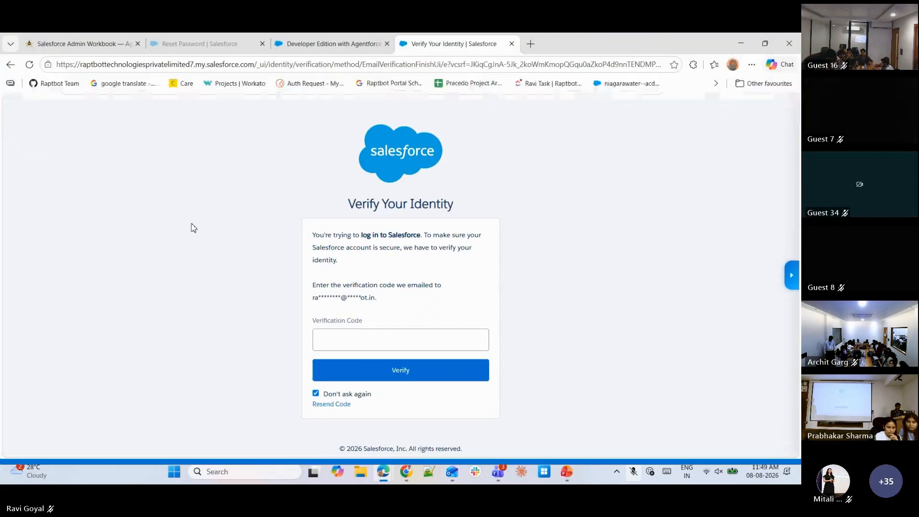
key(alt+Tab)
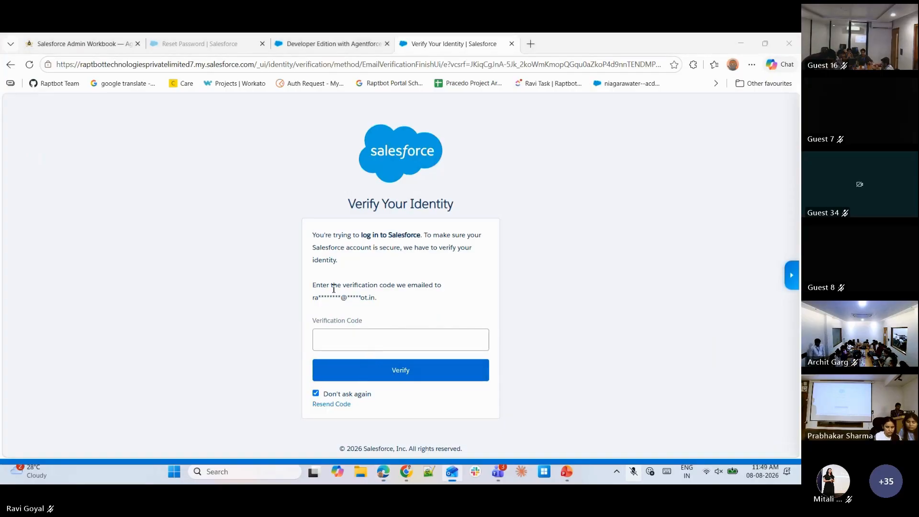
click(739, 49)
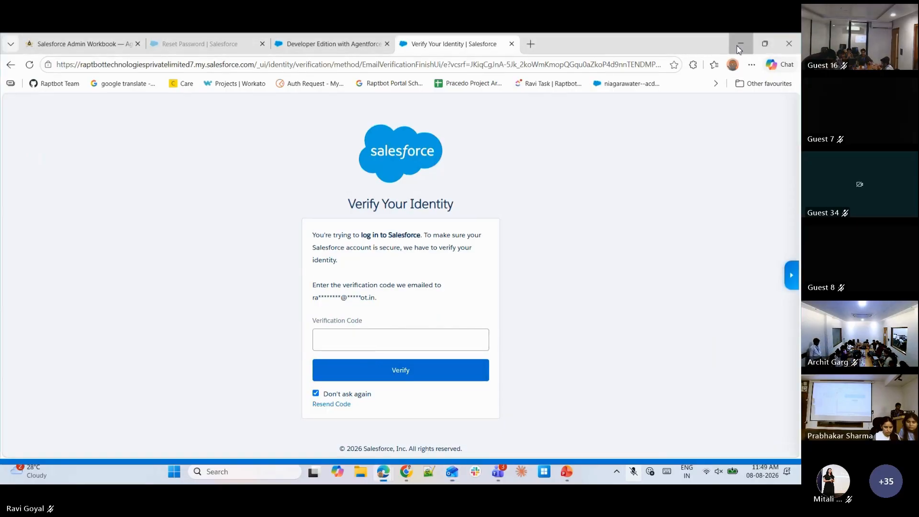
click(739, 47)
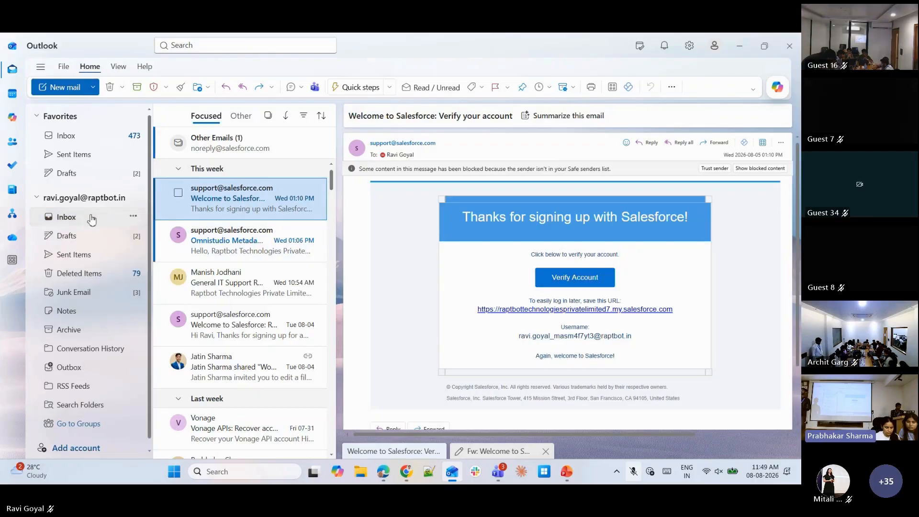
click(99, 137)
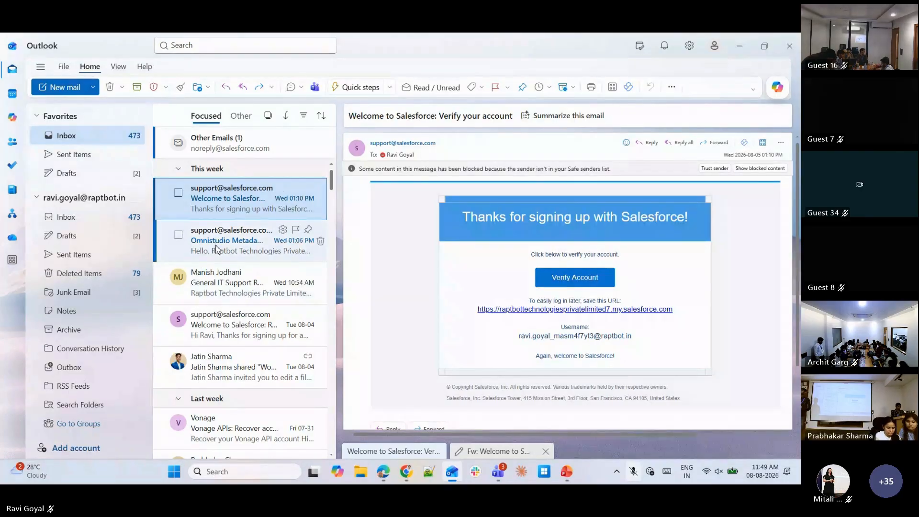
- Return to the Developer Edition sign-up page in Edge and try to submit the prefilled registration form
key(alt+Tab)
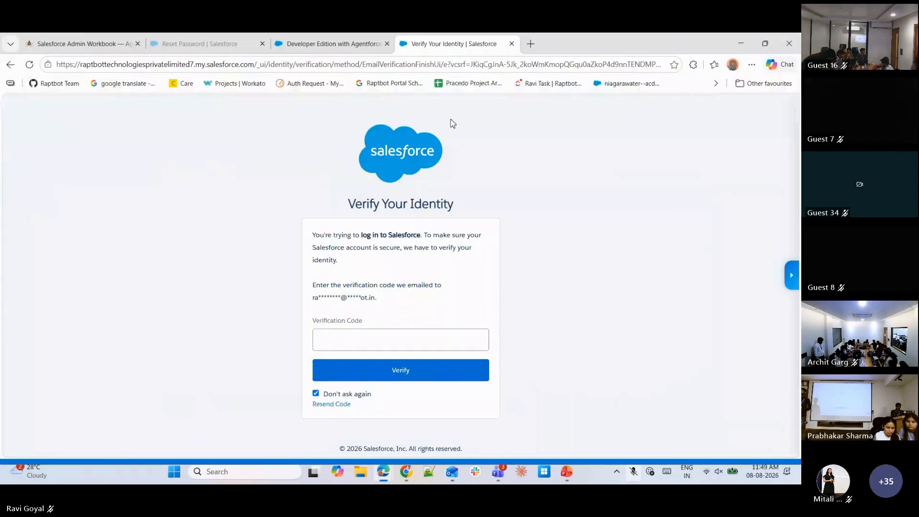
click(313, 44)
click(539, 229)
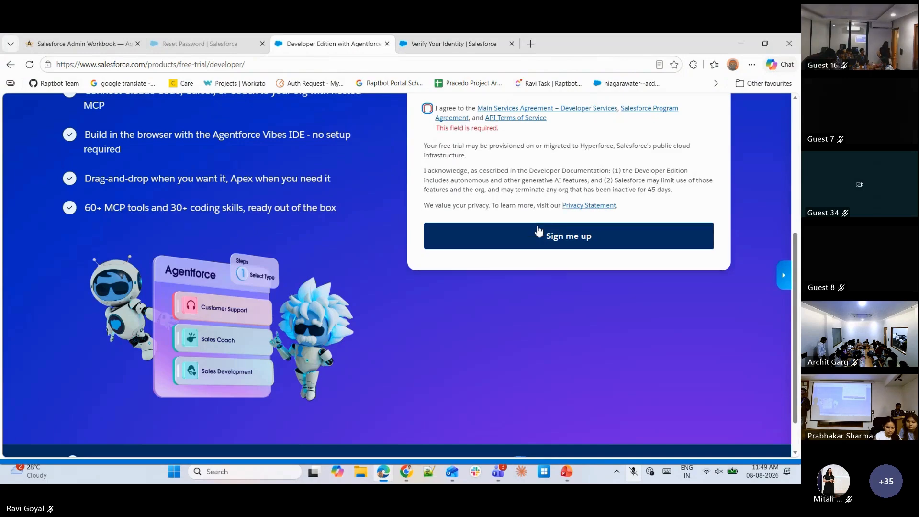
- Accept the service agreements and submit the Developer Edition sign-up form with the prefilled details
click(427, 109)
click(498, 223)
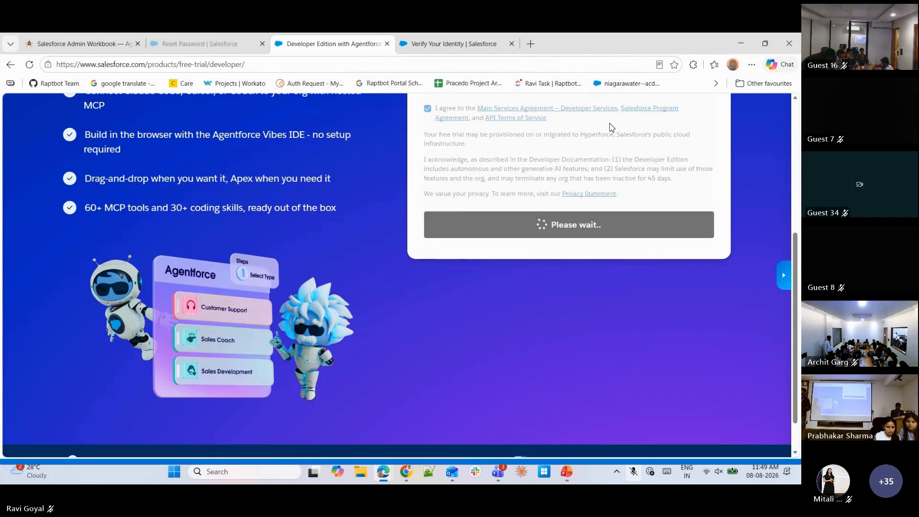
- Switch to Outlook and read the newest Salesforce Developers email, "Your existing Salesforce Developer Edition", closing its separate window after reading
click(744, 43)
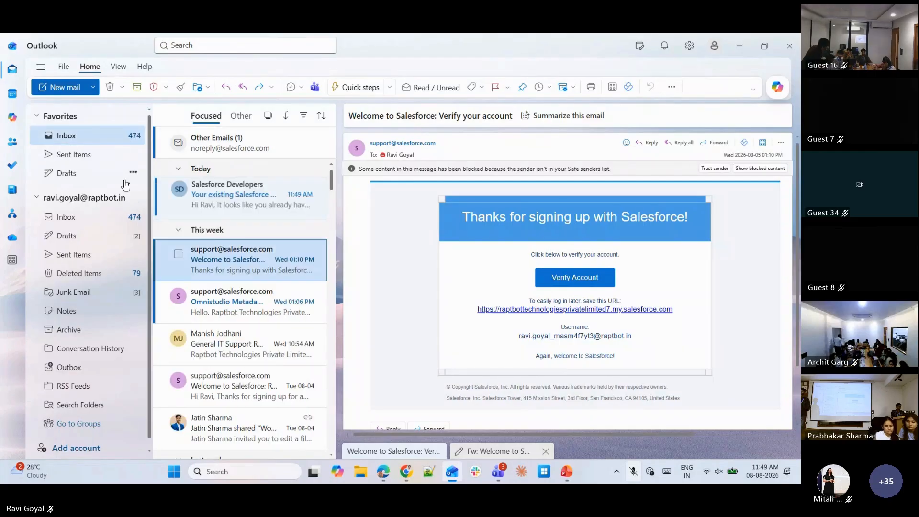
click(297, 205)
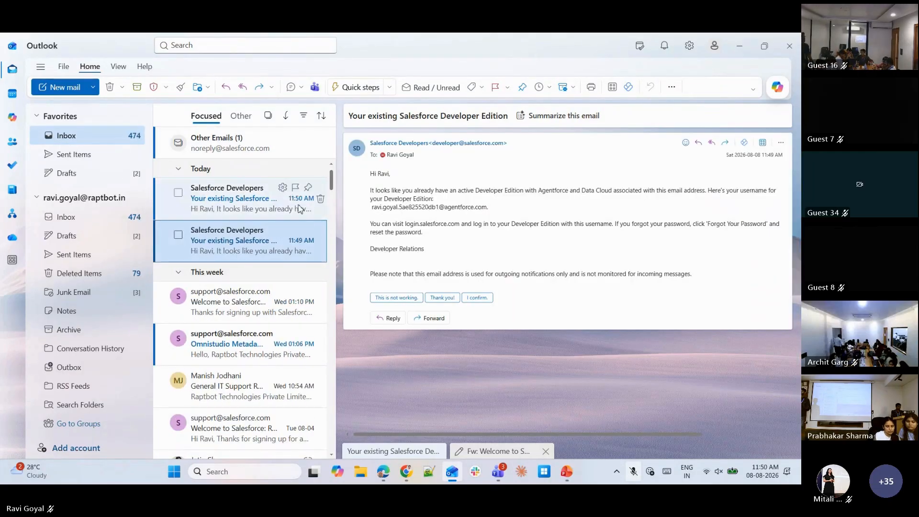
click(297, 207)
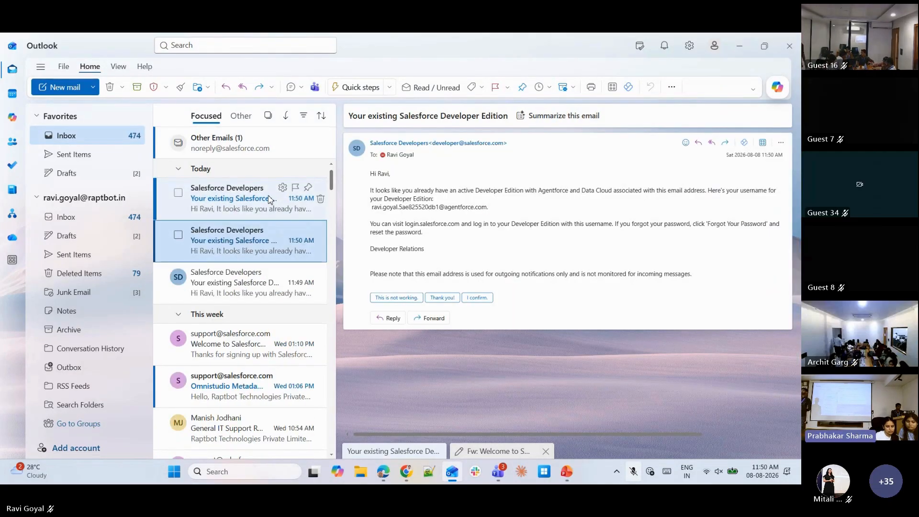
click(249, 200)
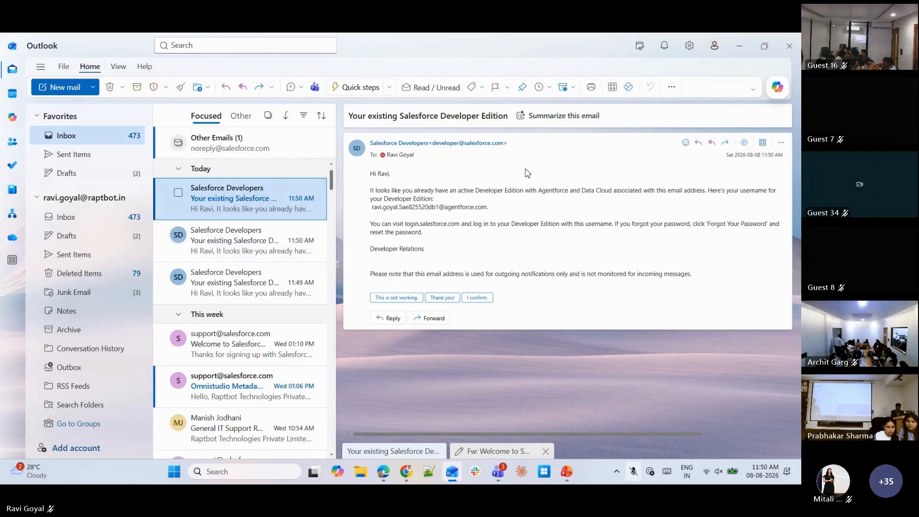
double_click(237, 207)
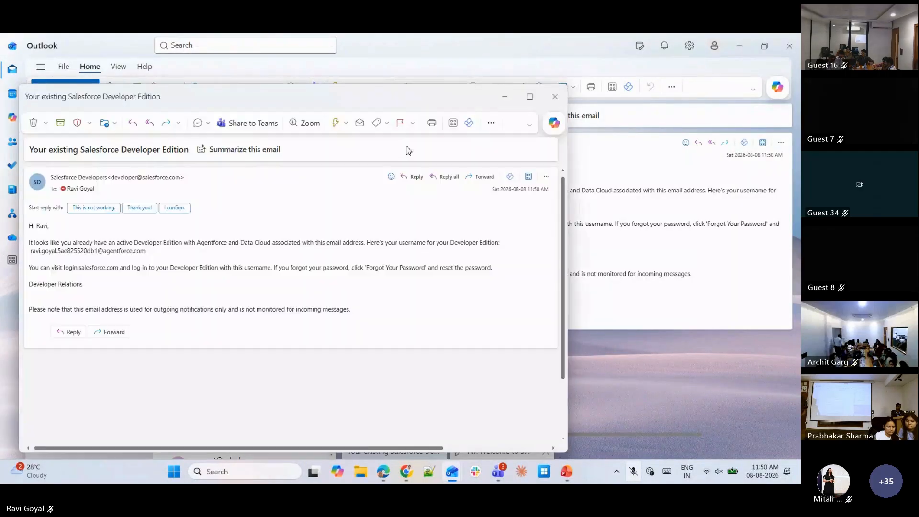
click(554, 96)
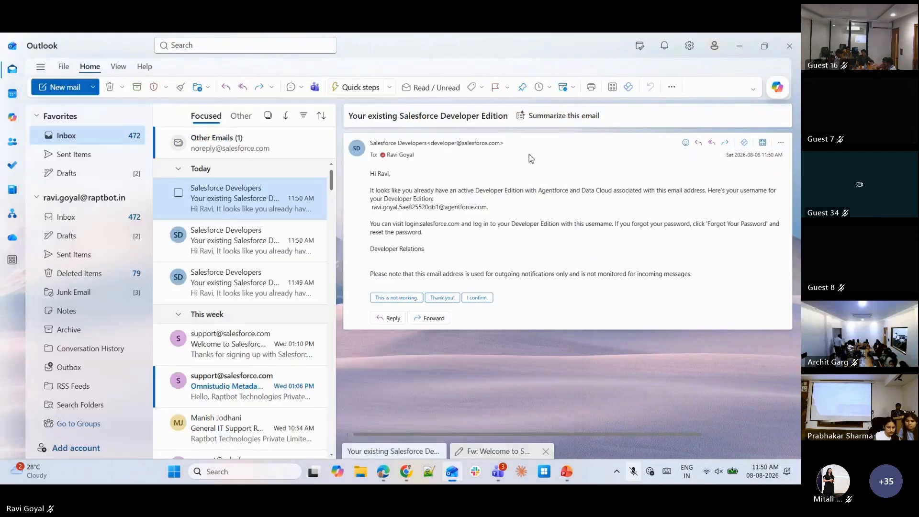
- Switch to the smaller Chrome window showing the workbook's Step 1: Open Setup and open a new browser tab
mouse_move(406, 471)
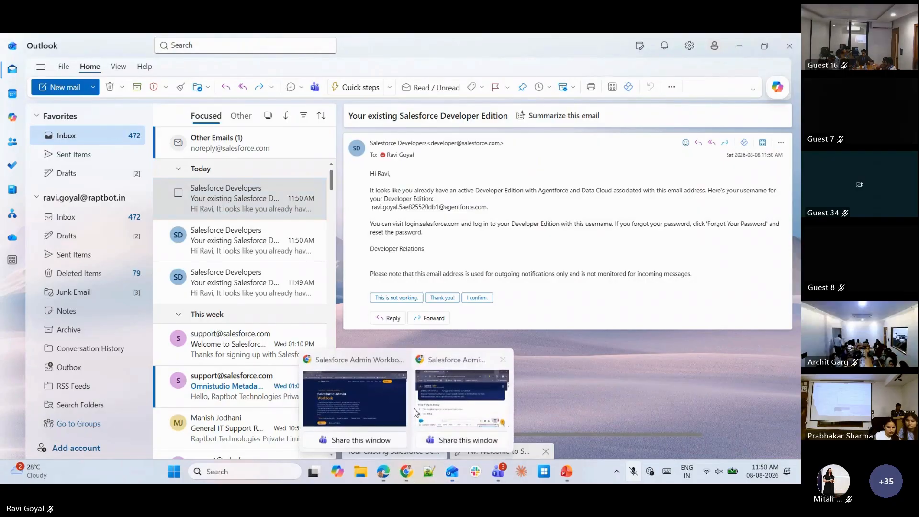
click(438, 398)
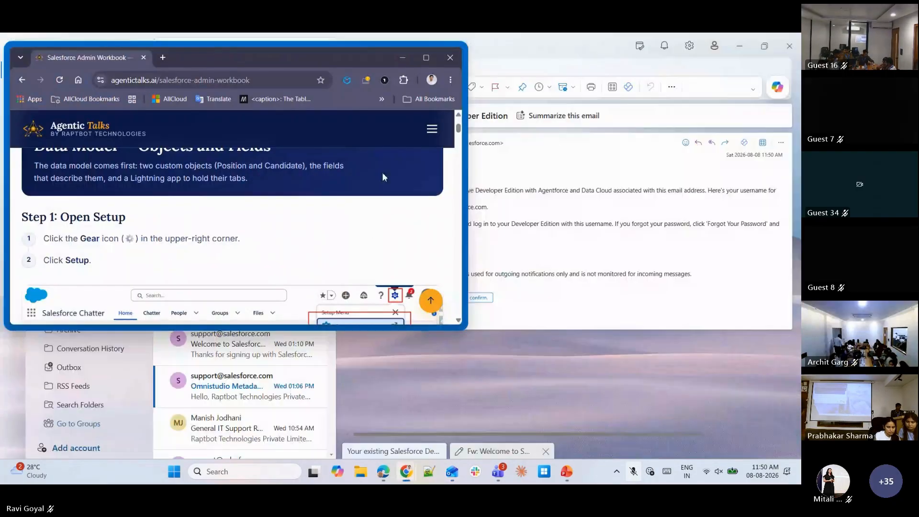
click(163, 58)
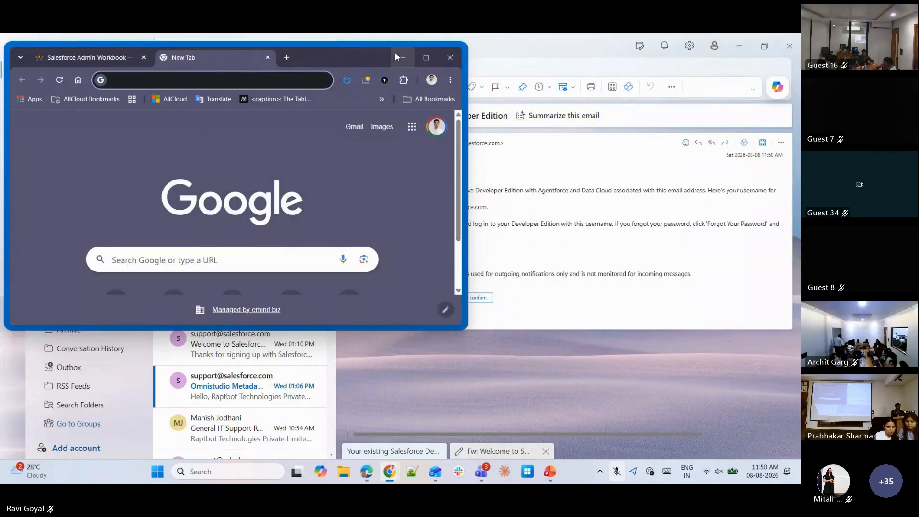
- Return to the Developer Edition sign-up form in Edge and replace the work email with the beginning of another address
click(396, 56)
click(735, 47)
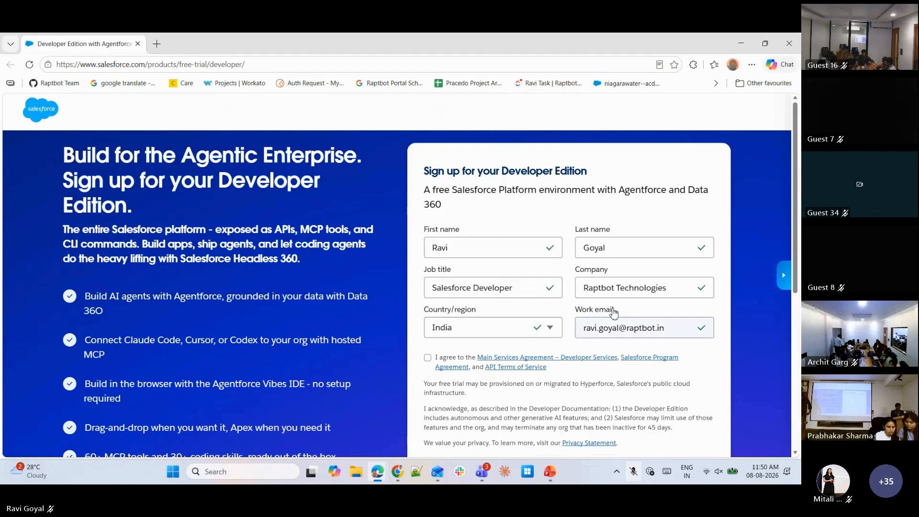
click(627, 328)
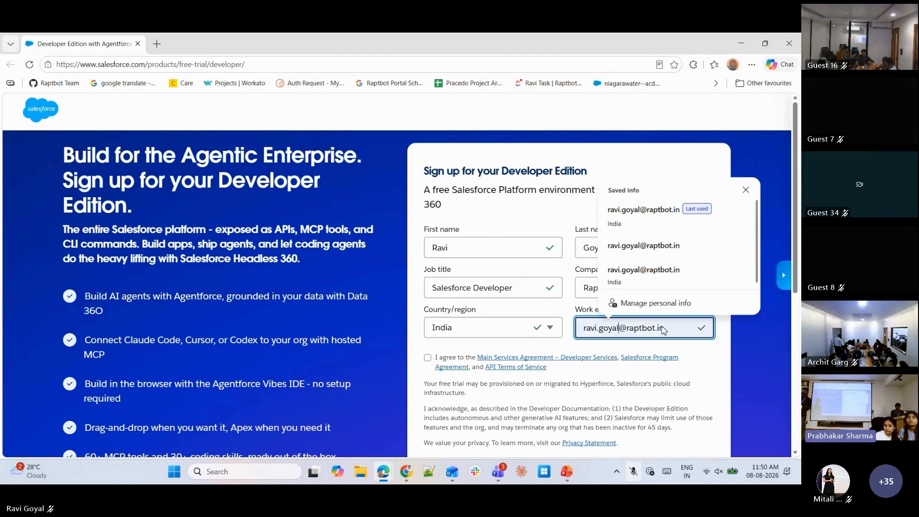
key(Right)
key(Right)
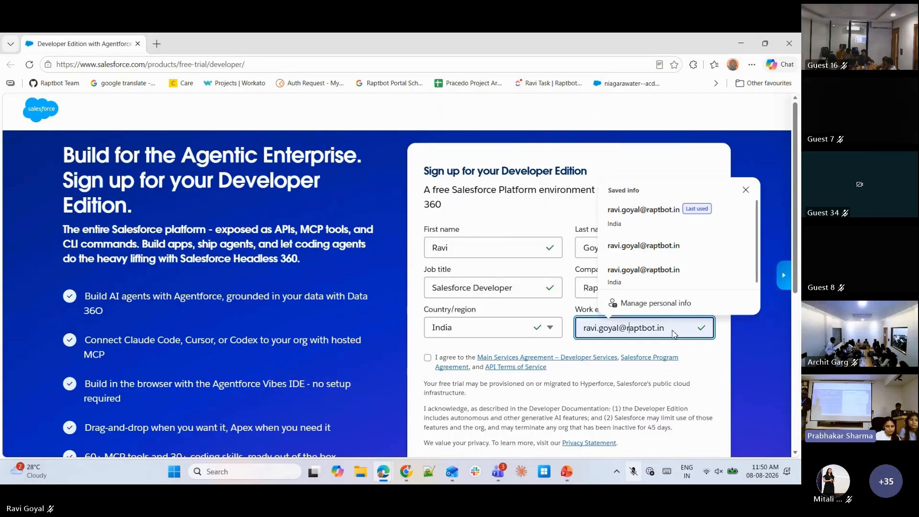
key(BackSpace)
key(BackSpace)
key(BackSpace)
key(BackSpace)
key(BackSpace)
key(BackSpace)
key(BackSpace)
key(BackSpace)
key(BackSpace)
key(BackSpace)
key(BackSpace)
key(BackSpace)
key(BackSpace)
key(BackSpace)
key(BackSpace)
key(BackSpace)
key(BackSpace)
key(BackSpace)
key(BackSpace)
key(BackSpace)
text(g)
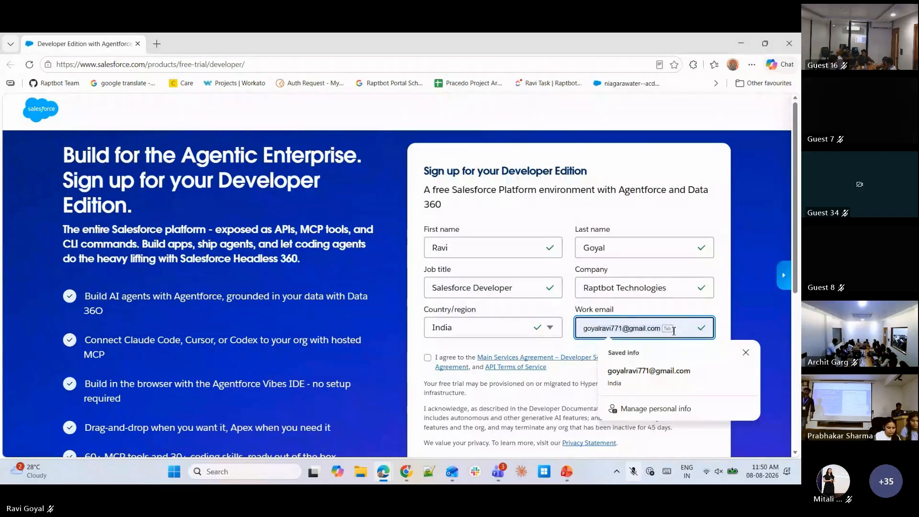
text(oyal)
- Accept the service agreements and submit the sign-up form with the saved Gmail address as the work email
click(417, 373)
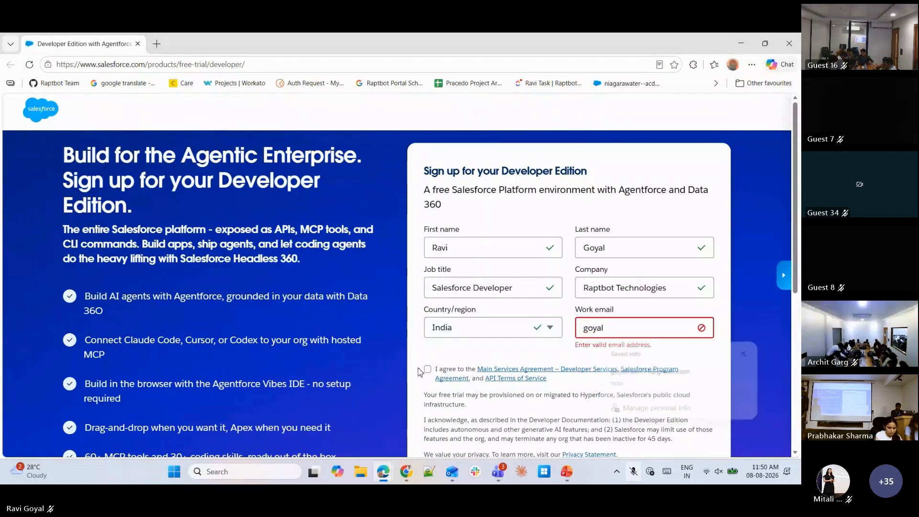
click(429, 373)
click(600, 329)
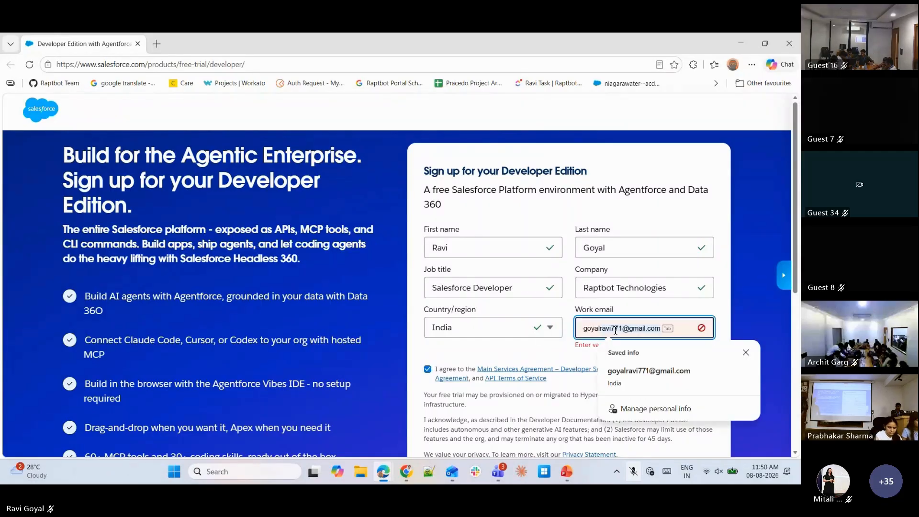
click(647, 370)
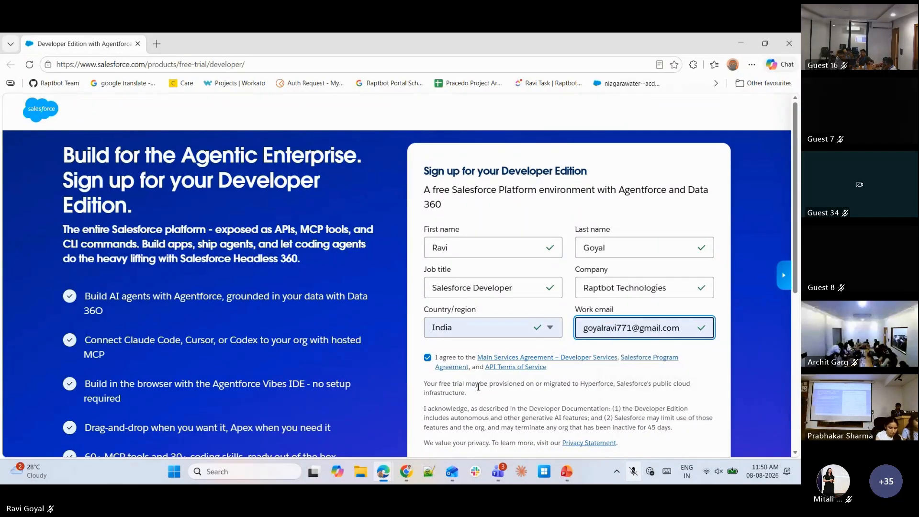
scroll(479, 383, down, 5)
click(557, 188)
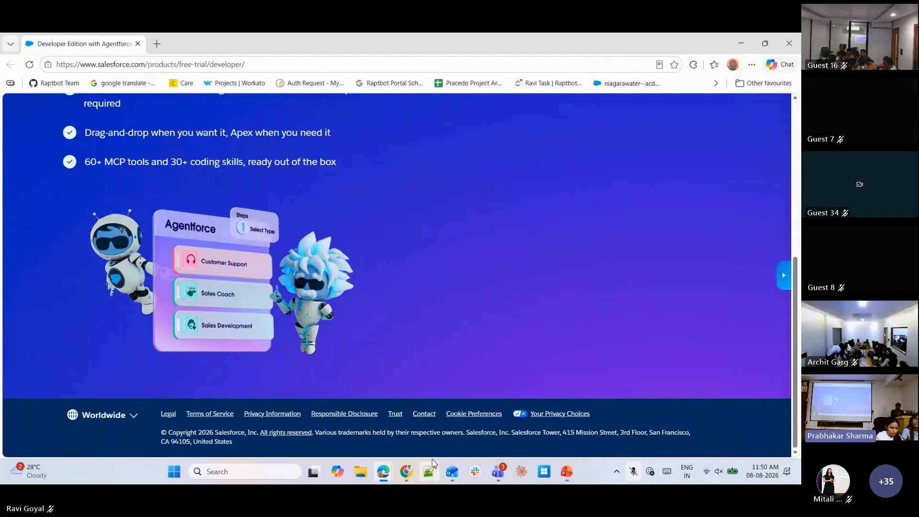
- Switch to the Chrome window, open Gmail in the new tab, maximize the window and refresh the inbox
mouse_move(407, 474)
click(460, 393)
click(354, 127)
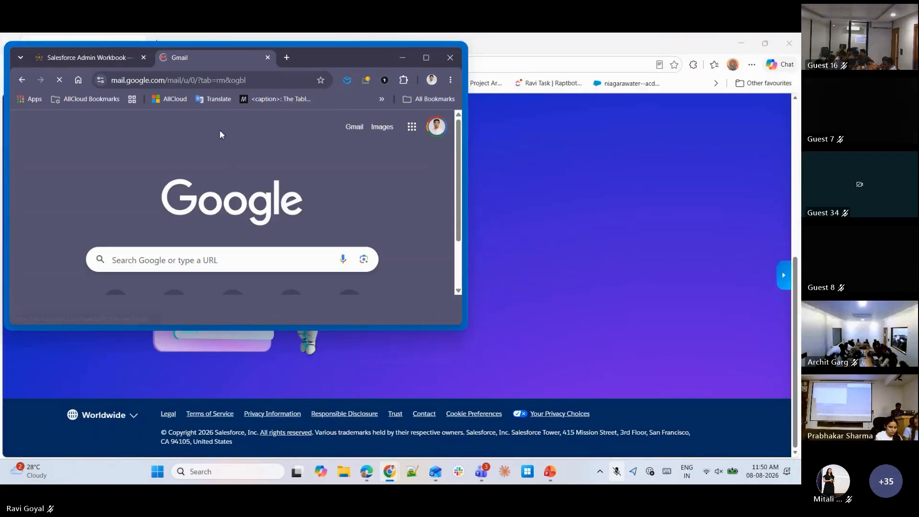
click(424, 60)
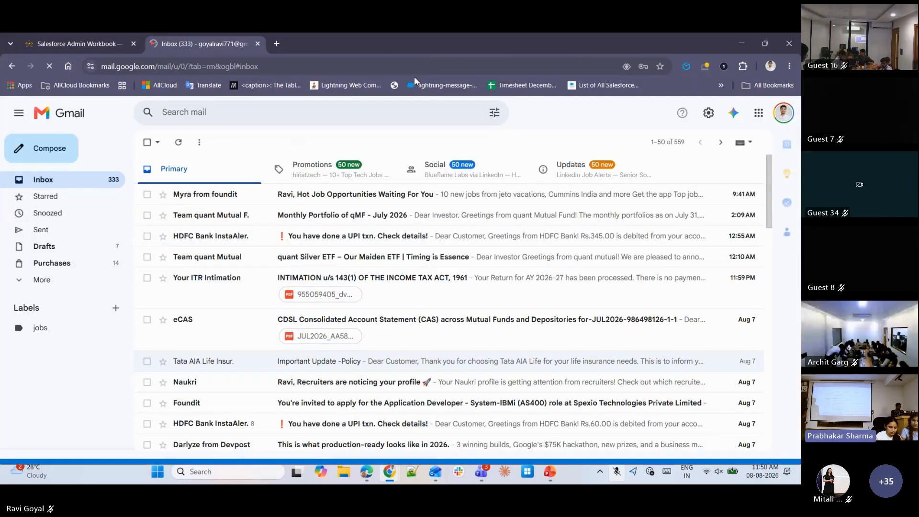
click(181, 142)
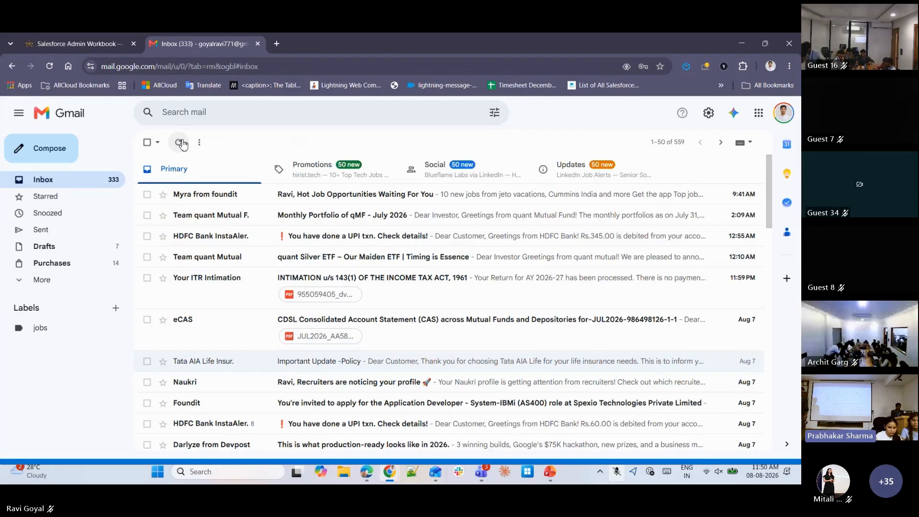
click(181, 142)
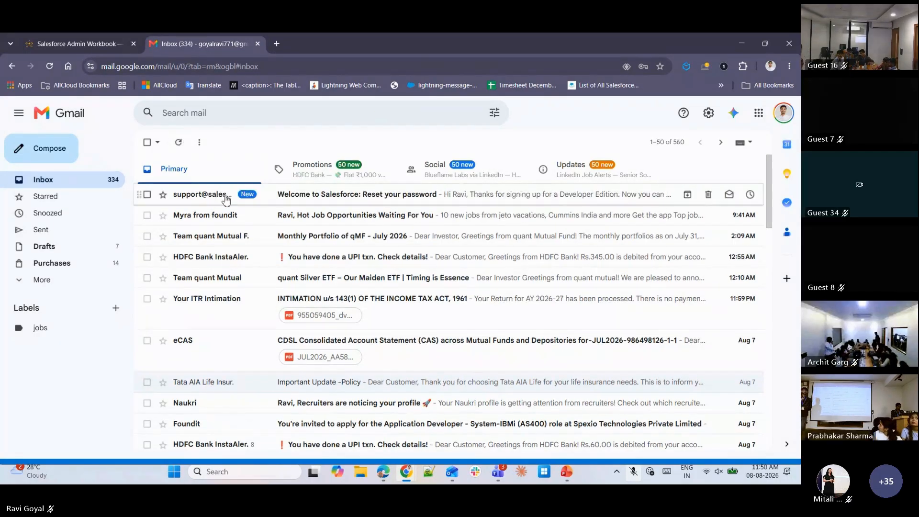
- Open the "Welcome to Salesforce: Reset your password" email and follow its password reset through to the Change Your Password form
click(226, 199)
scroll(431, 335, down, 2)
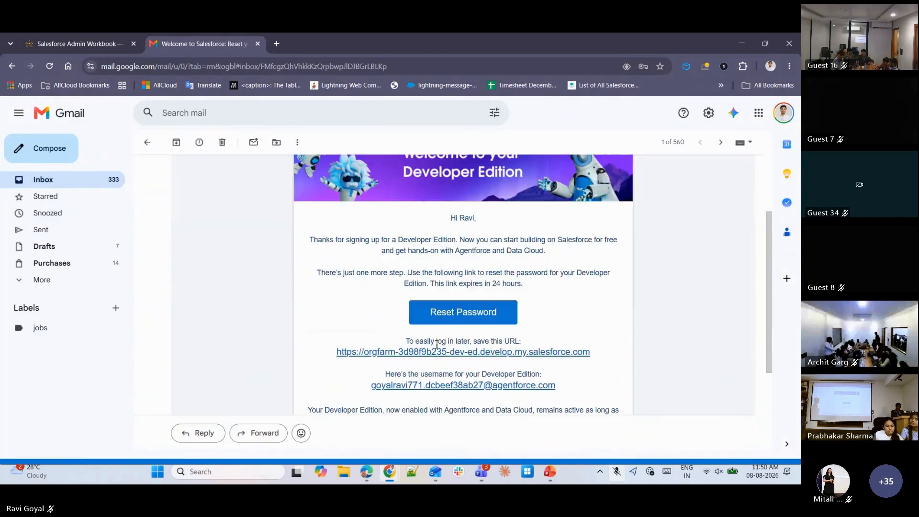
click(444, 315)
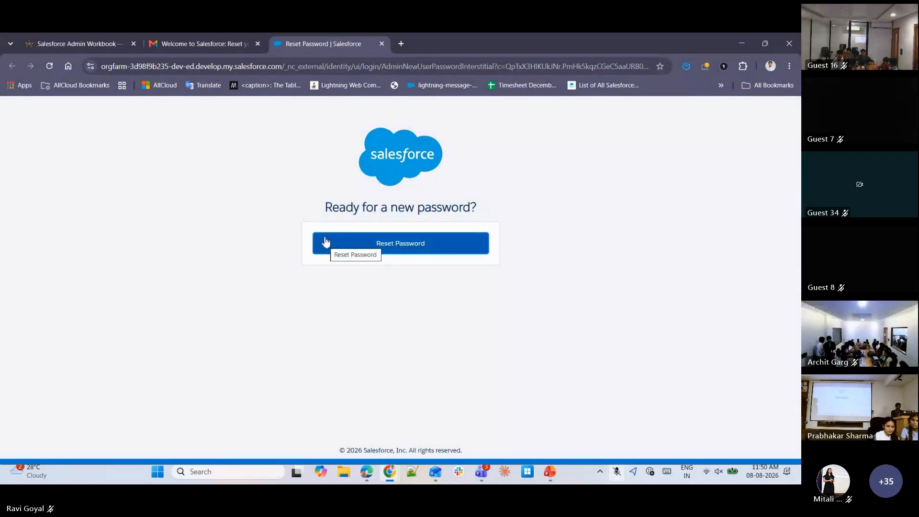
click(391, 247)
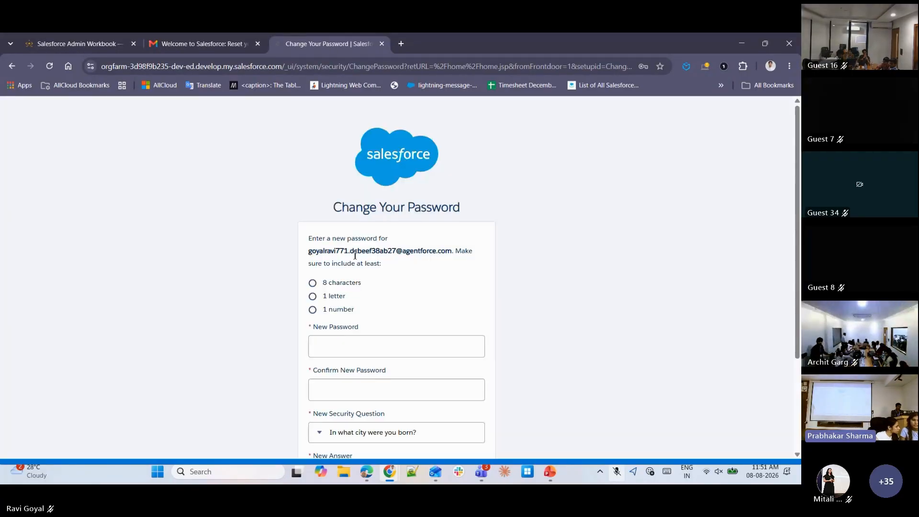
- Enter the new account password and repeat it in the Confirm New Password field
click(344, 340)
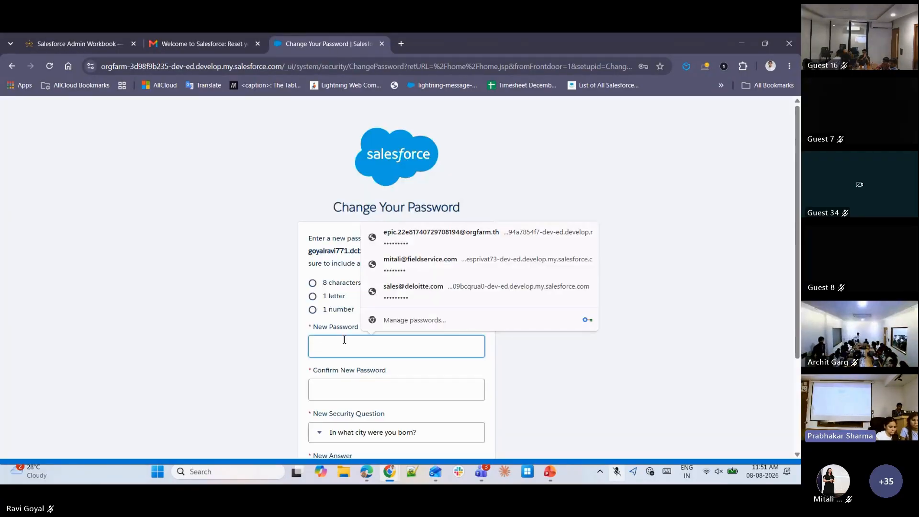
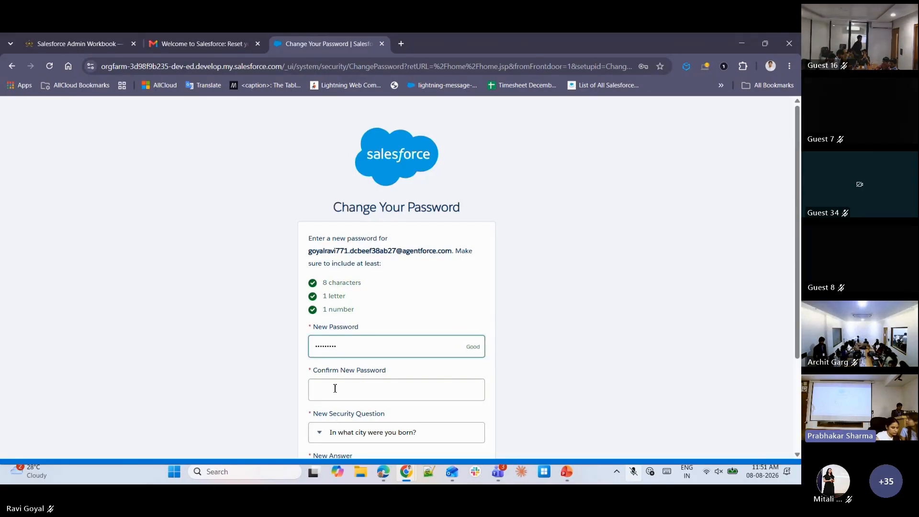
click(333, 388)
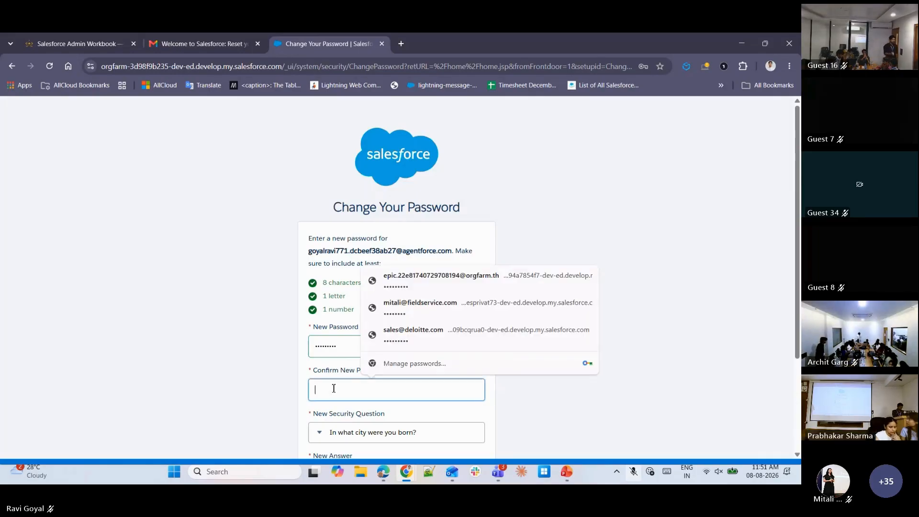
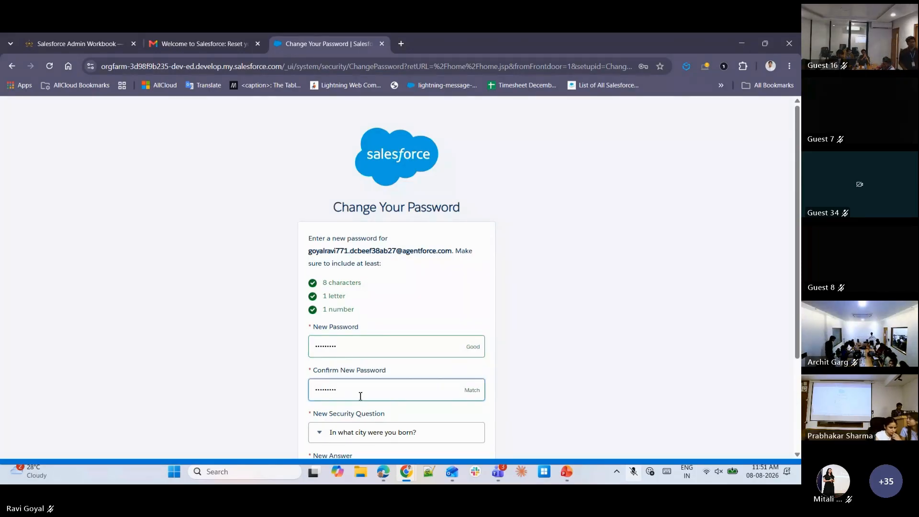
- Enter the answer to the security question "In what city were you born?" and submit the password change
scroll(361, 396, down, 3)
click(349, 348)
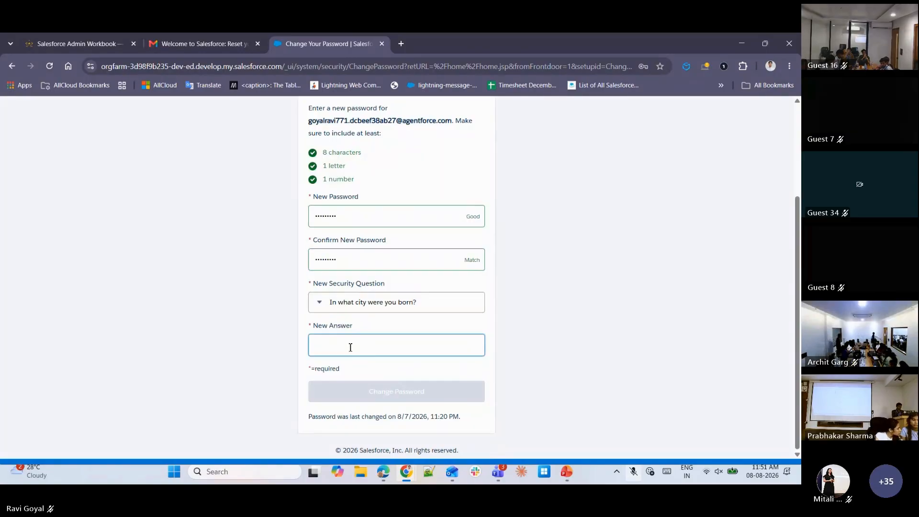
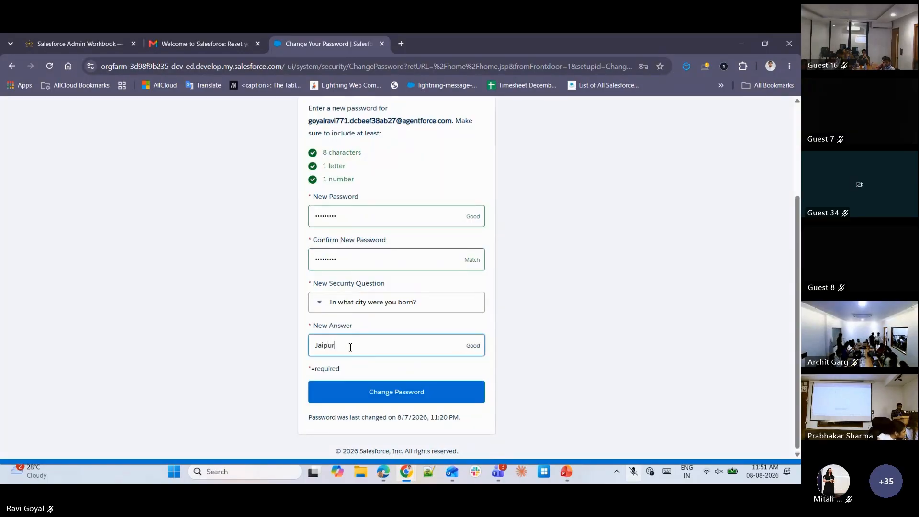
click(374, 396)
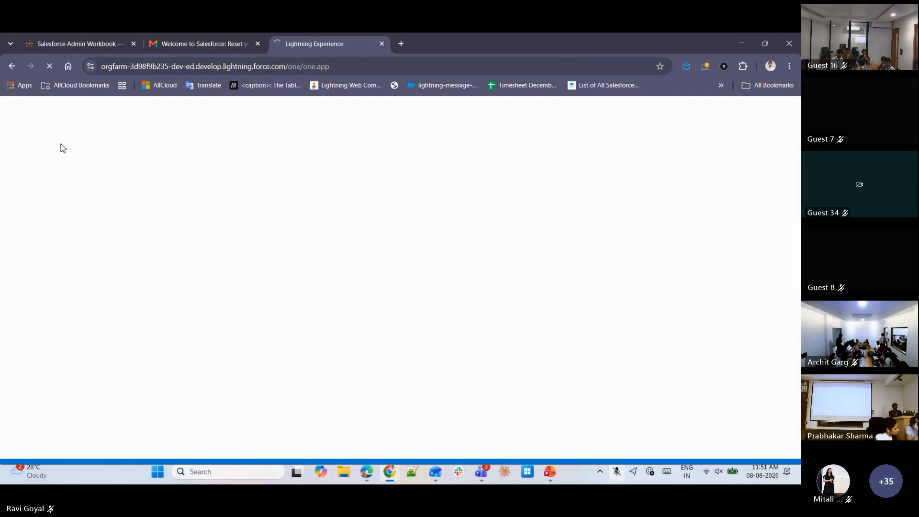
- Detach the Salesforce Admin Workbook tab into its own window and return to the Salesforce Developer Edition window
drag(79, 43, 173, 135)
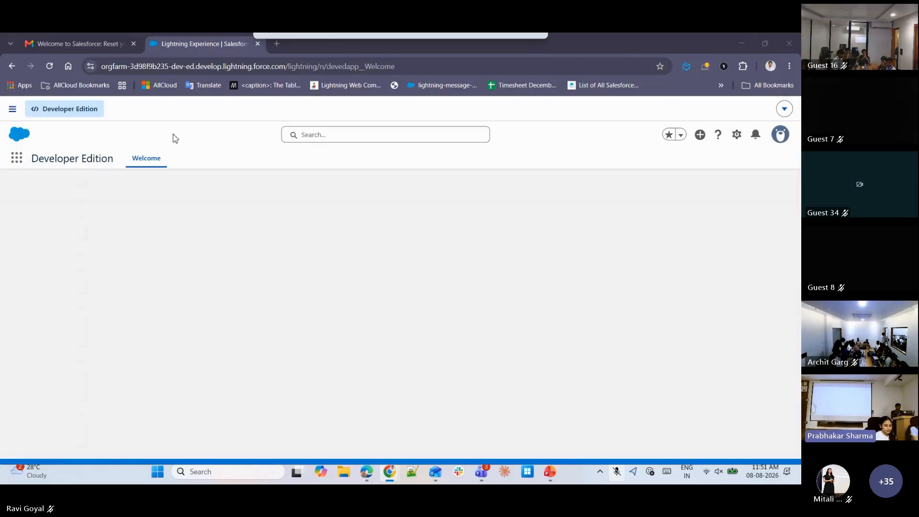
click(184, 162)
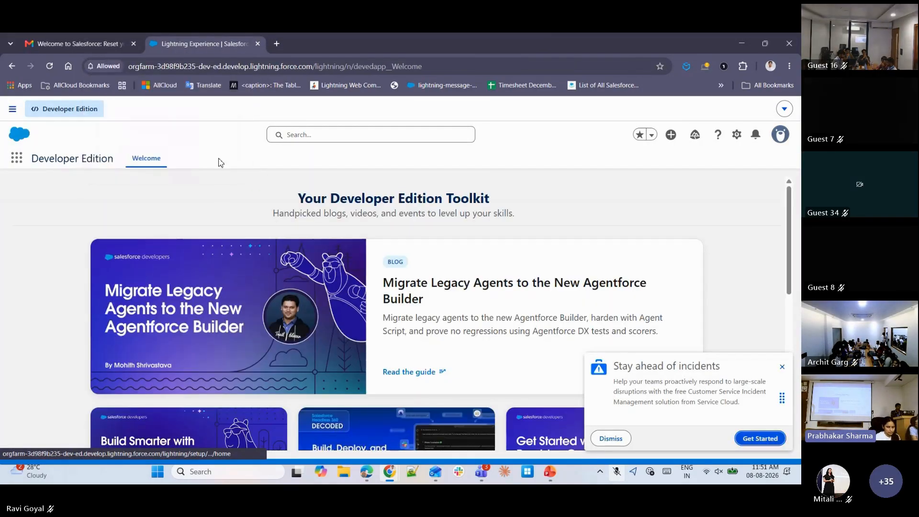
- Look at the Salesforce Admin Workbook window, return to the Developer Edition org and dismiss the "Stay ahead of incidents" prompt
mouse_move(390, 471)
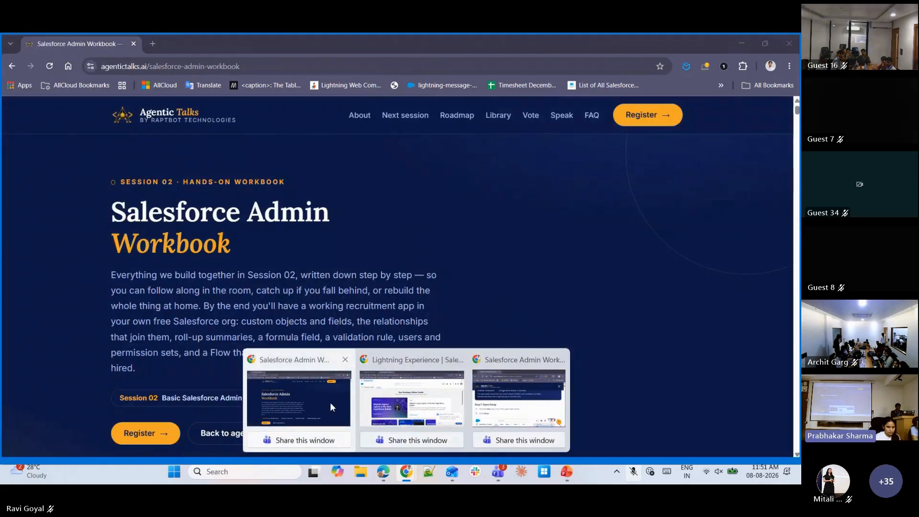
click(329, 402)
key(alt+Tab)
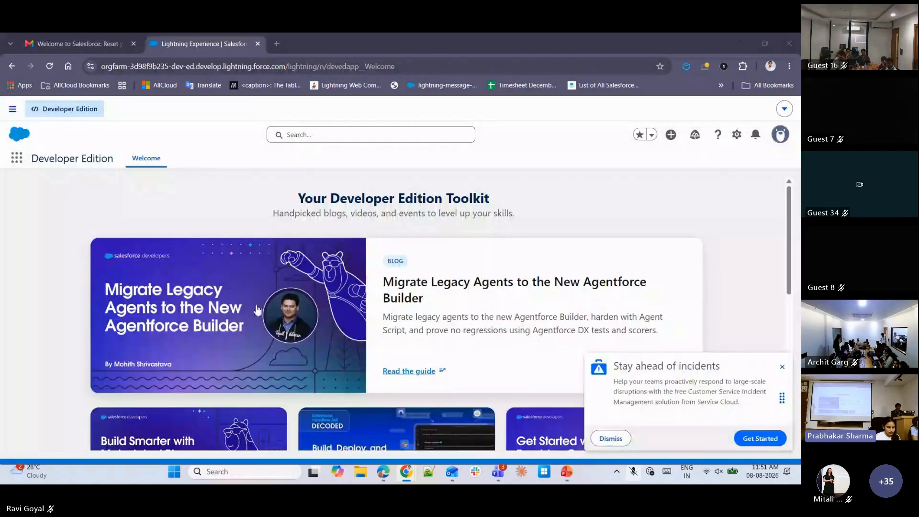
click(610, 438)
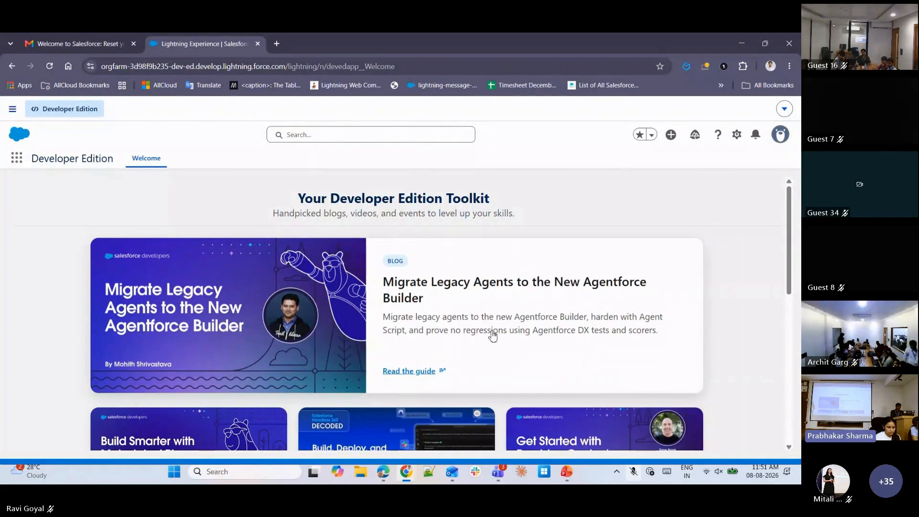
- Minimize the Developer Edition window, merge the Salesforce Admin Workbook tabs into one window and keep that window always on top
mouse_move(377, 477)
mouse_move(464, 408)
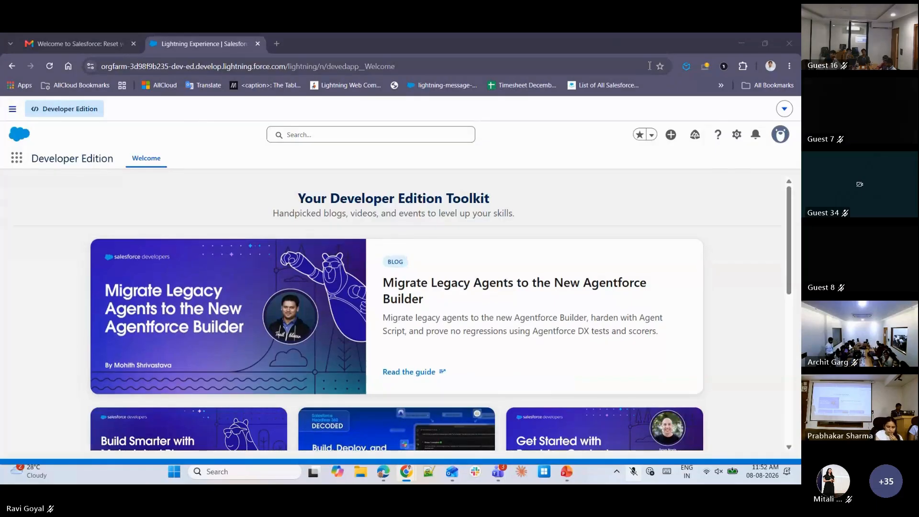
click(743, 42)
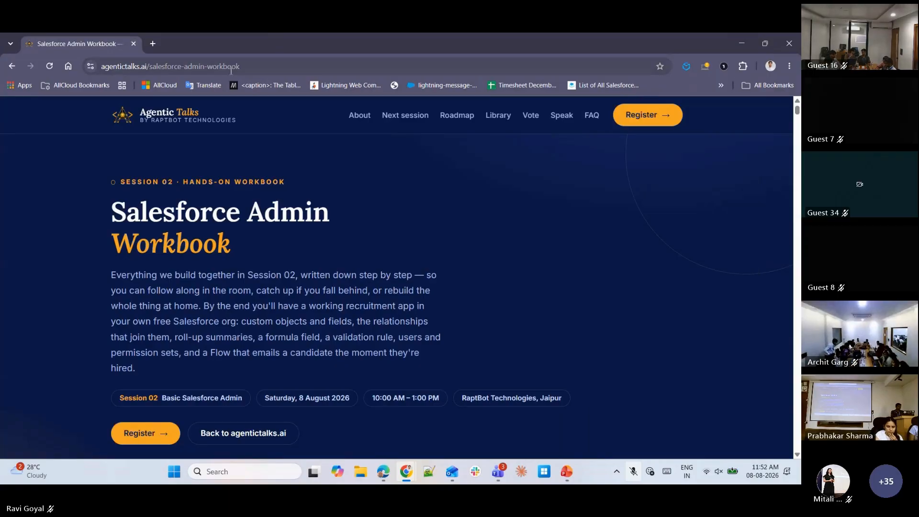
drag(64, 42, 160, 139)
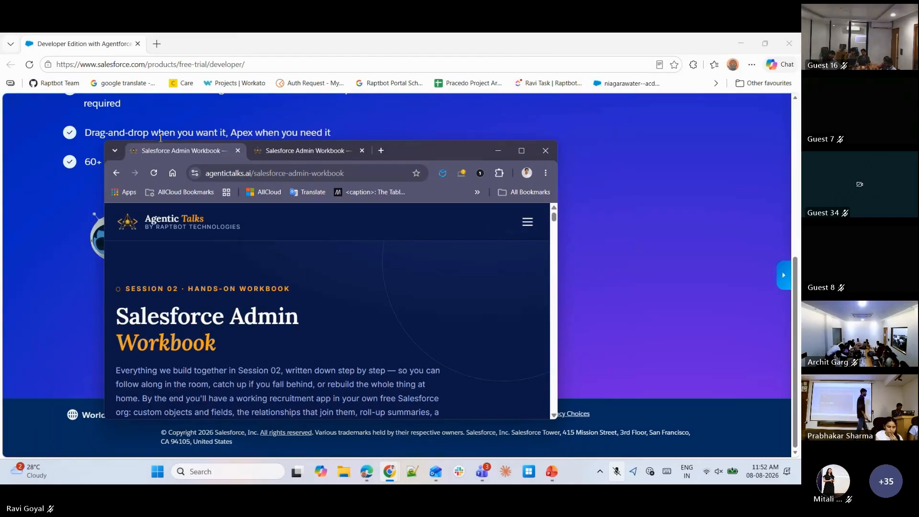
key(ctrl+super+t)
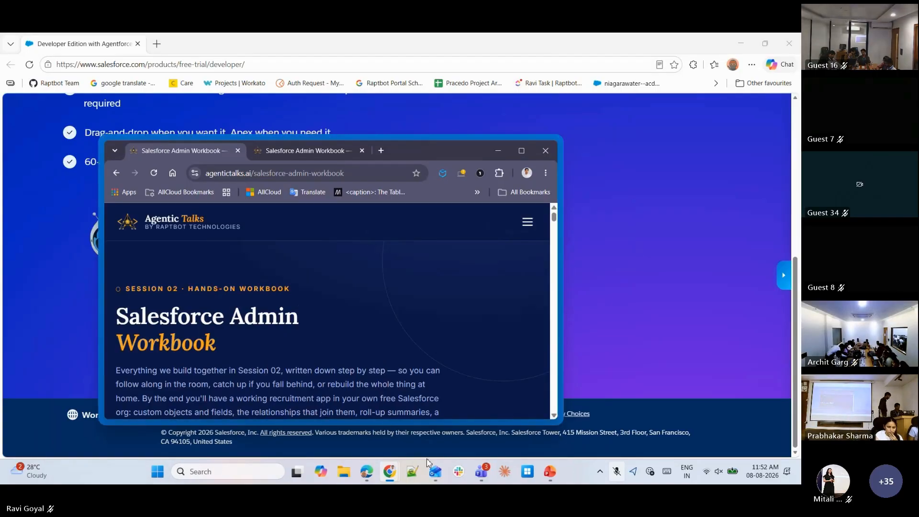
- Switch to the Salesforce_Basic_Admin.pptx presentation in PowerPoint and minimize the workbook window covering its Org Setup slide
mouse_move(389, 473)
mouse_move(354, 414)
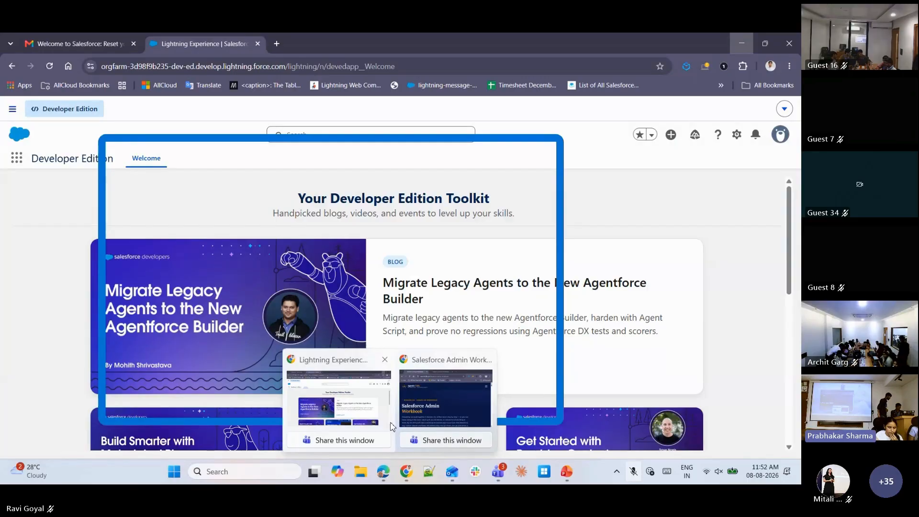
mouse_move(406, 450)
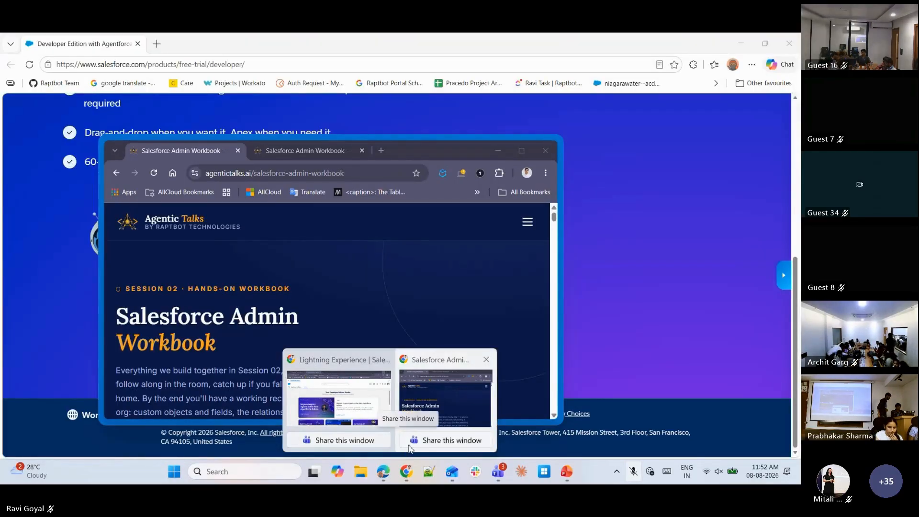
click(313, 472)
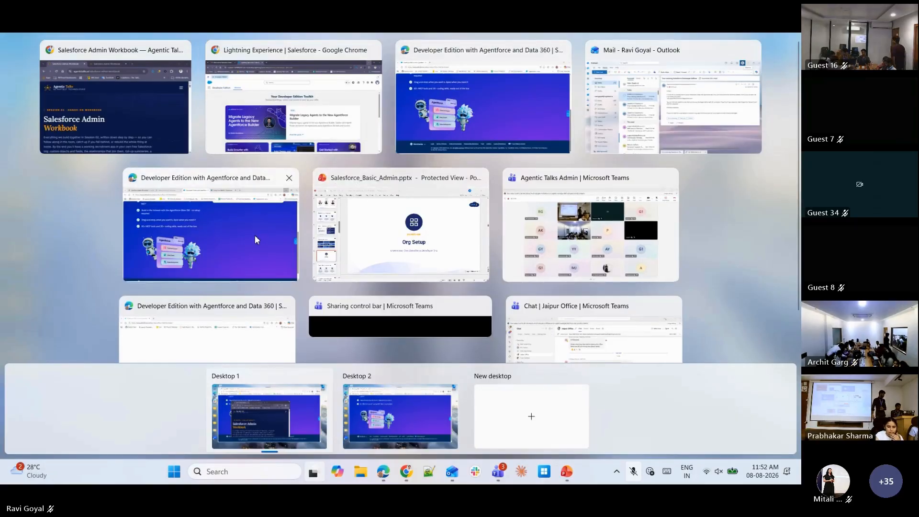
click(369, 238)
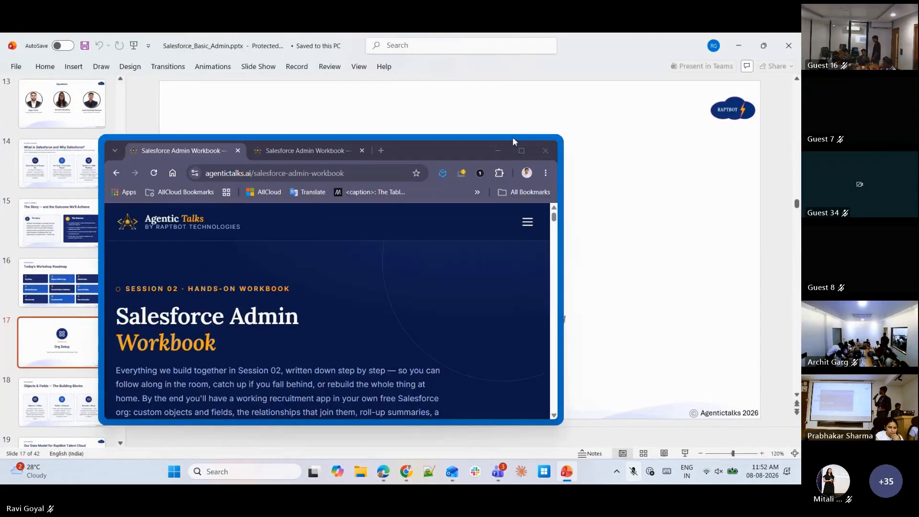
click(498, 150)
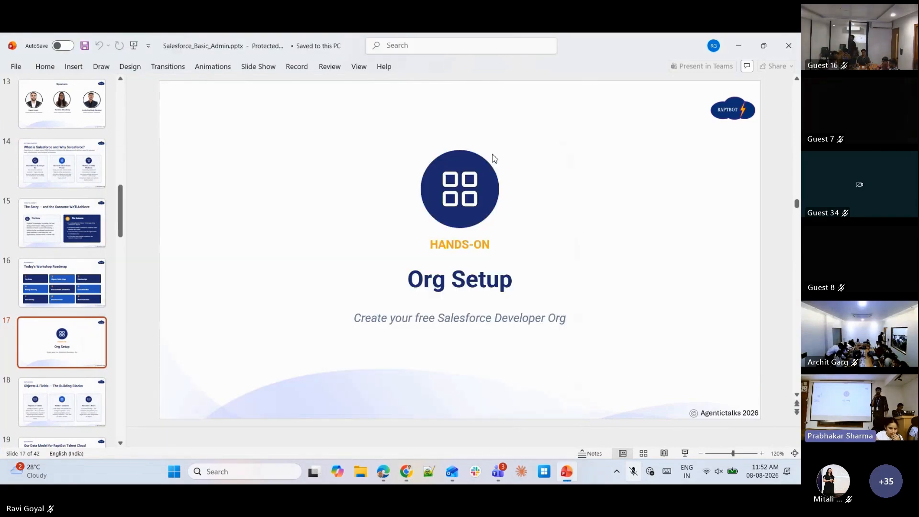
key(super)
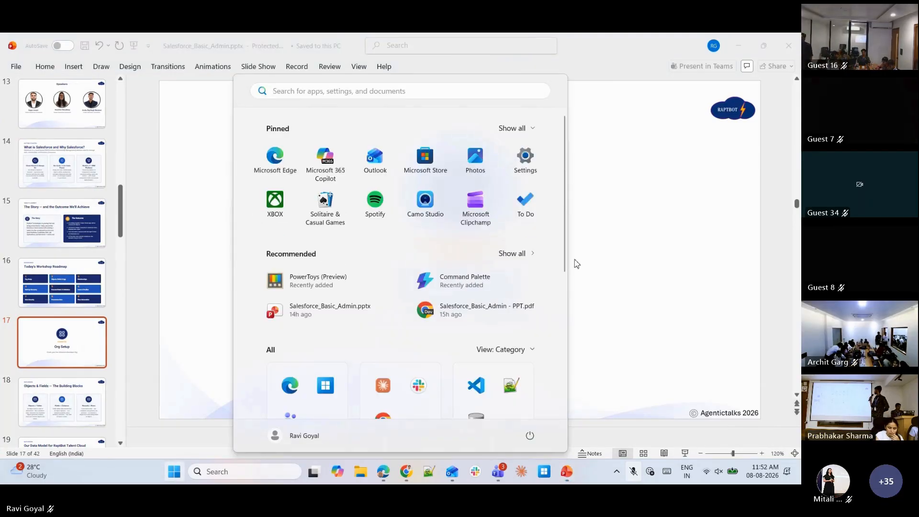
key(super)
key(super)
key(super)
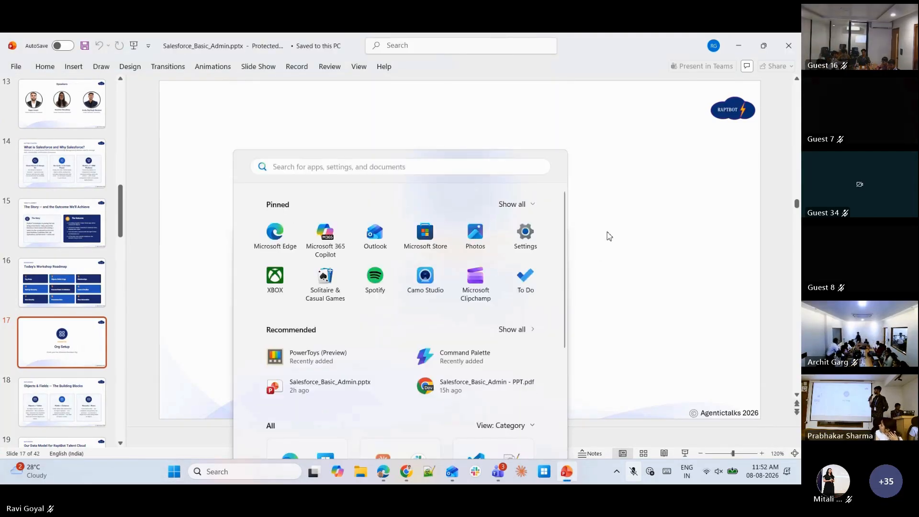
key(super+d)
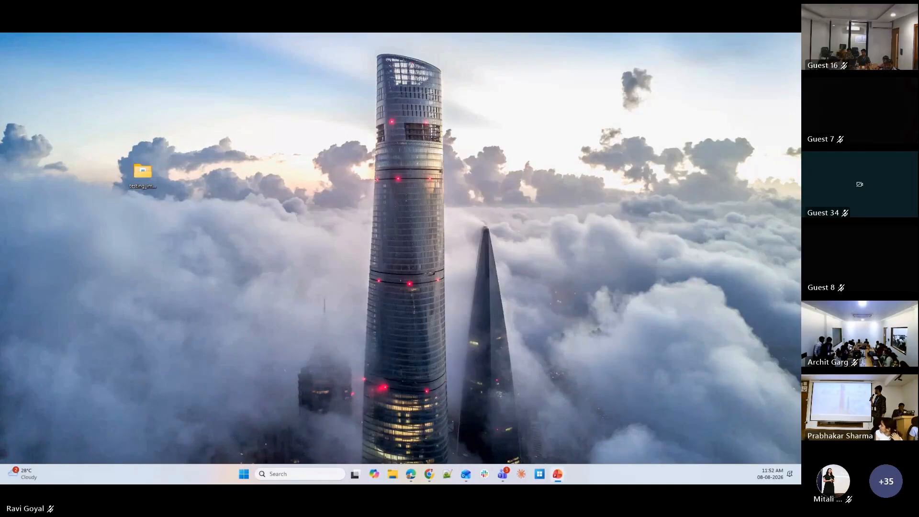
- Switch to the running full-screen slide show and advance it to the "Objects & Fields — The Building Blocks" slide
key(alt+Tab)
key(Right)
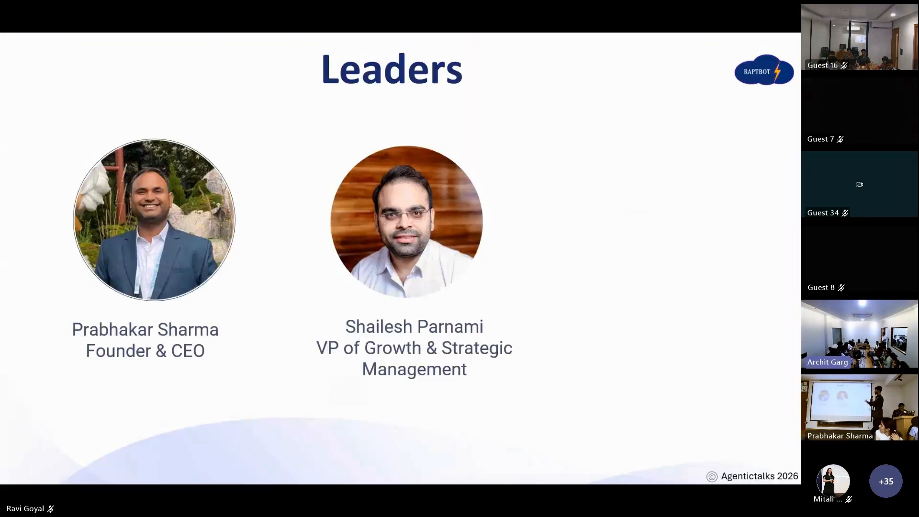
key(Right)
key(Right)
key(Right)
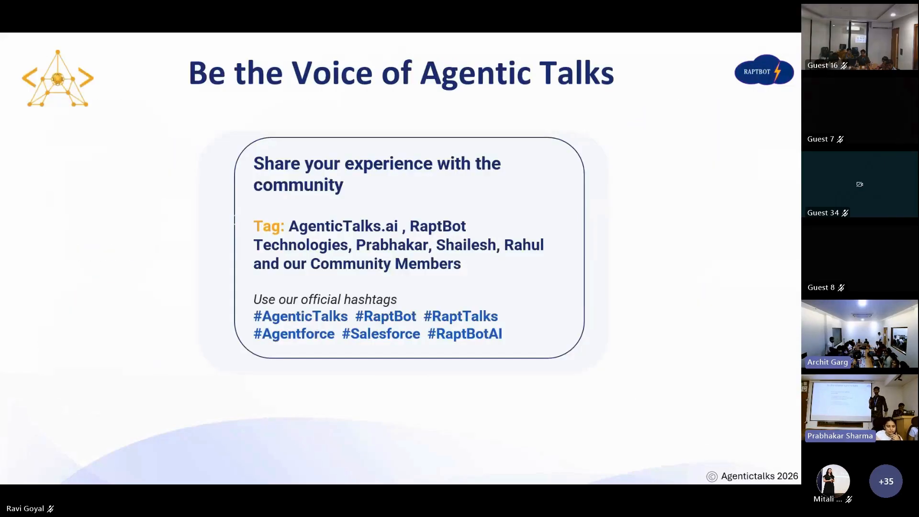
key(Right)
key(Right)
key(Right)
key(Right)
key(Right)
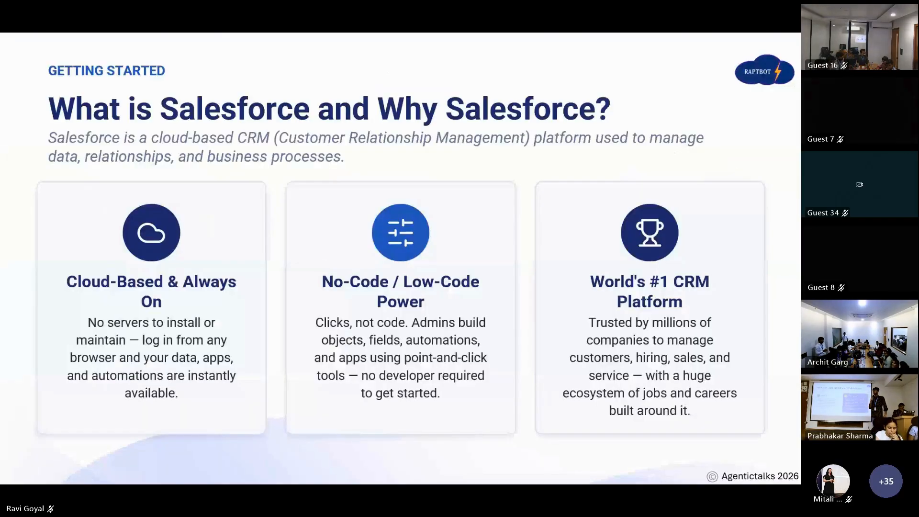
key(Right)
key(Right)
key(Right)
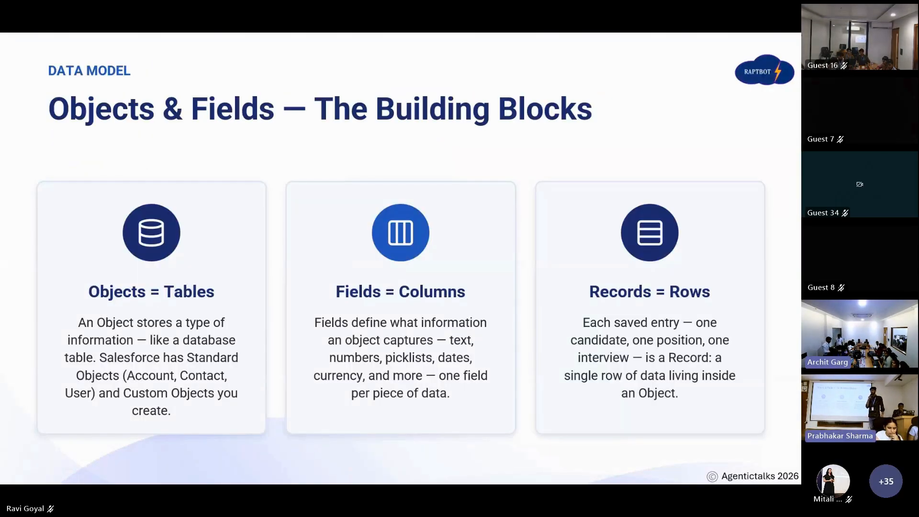
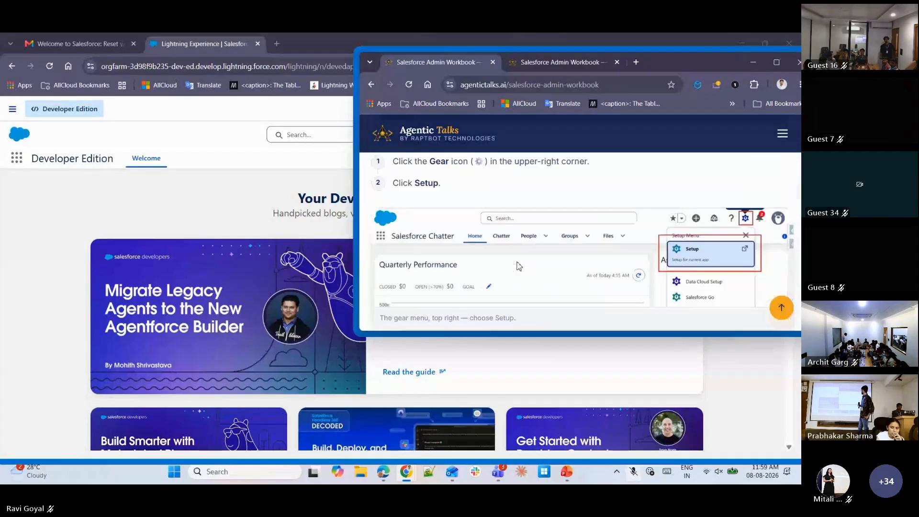
- Move the workbook window clear of the Developer Edition org's header, check its instructions and open Setup for the current app
drag(680, 61, 376, 92)
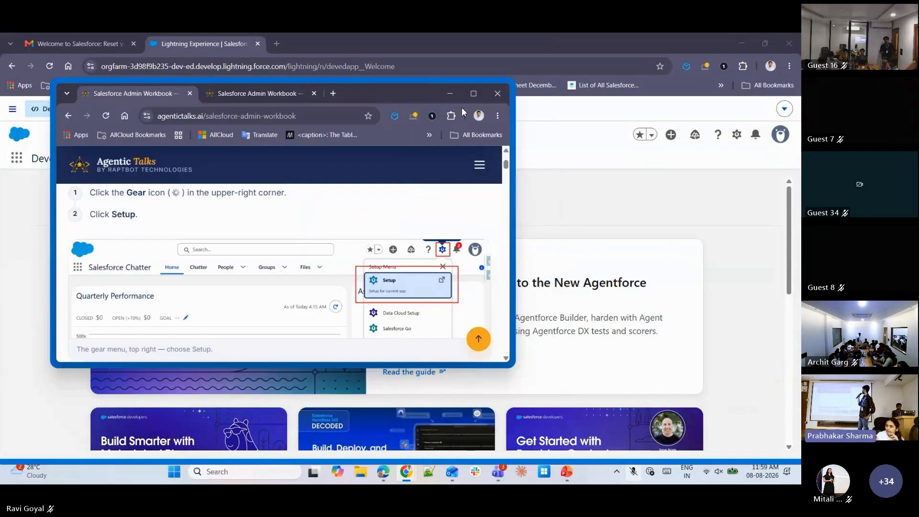
click(735, 134)
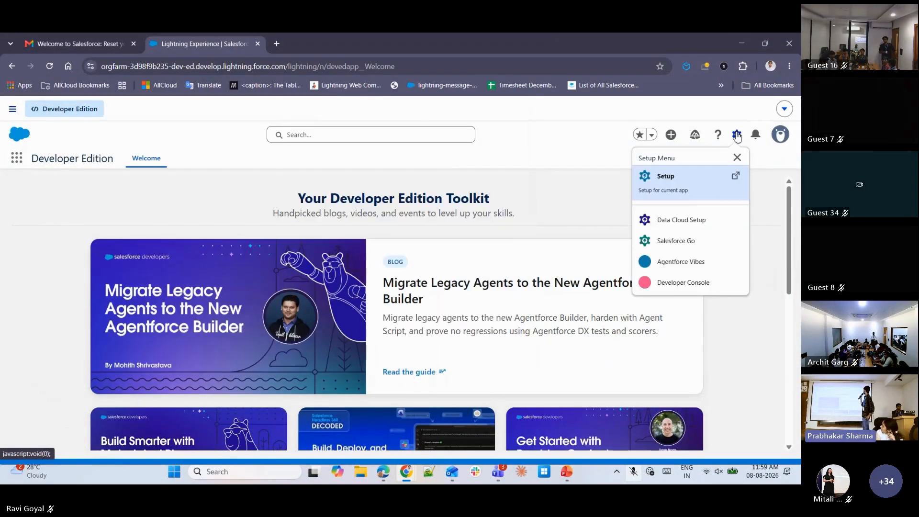
click(406, 472)
click(370, 416)
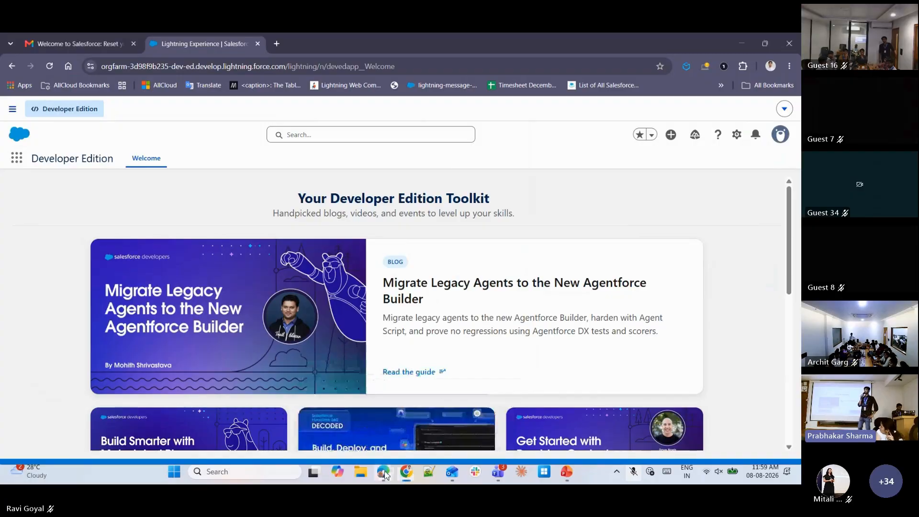
mouse_move(407, 471)
click(436, 418)
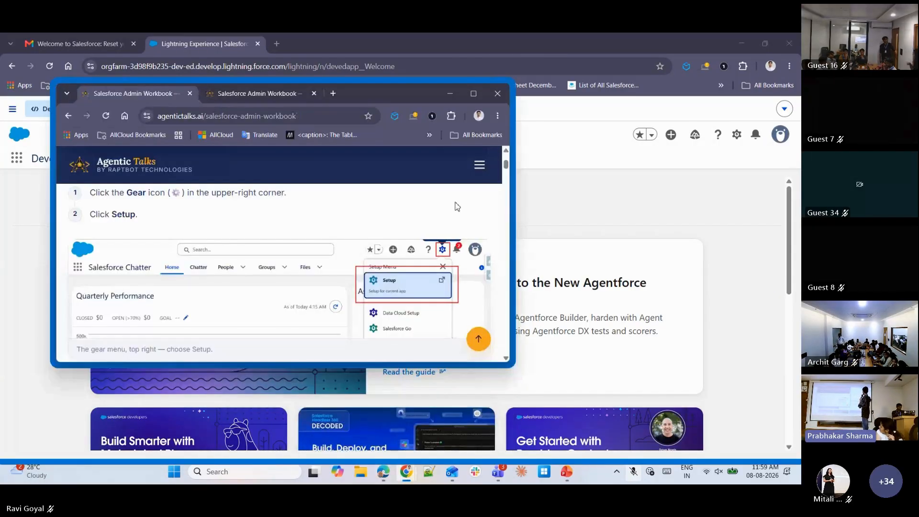
click(735, 140)
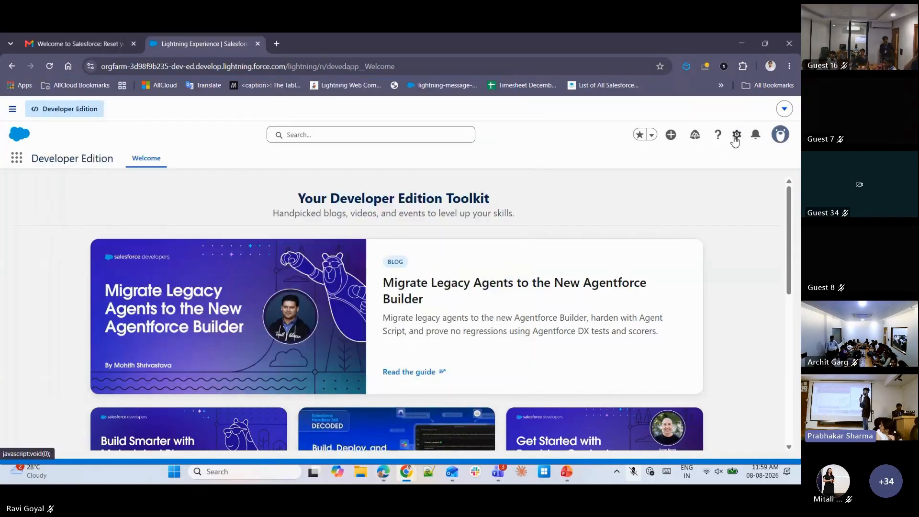
click(736, 138)
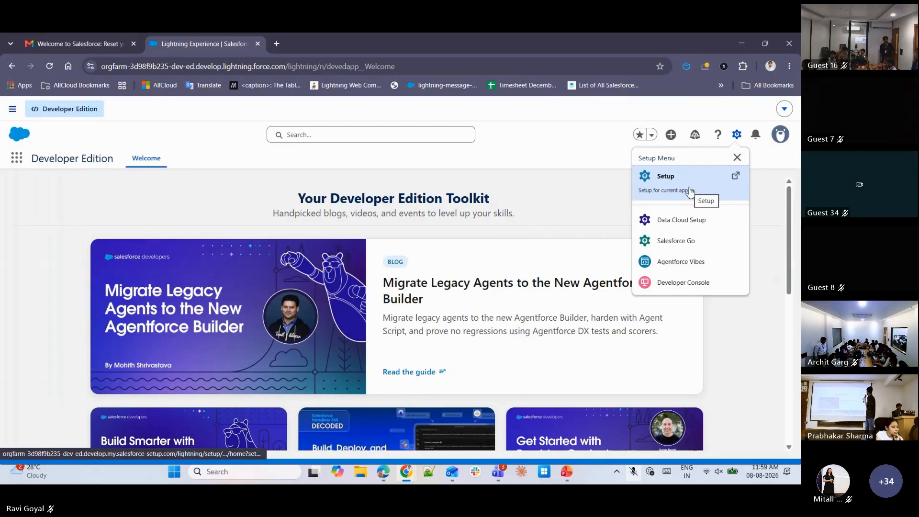
click(689, 190)
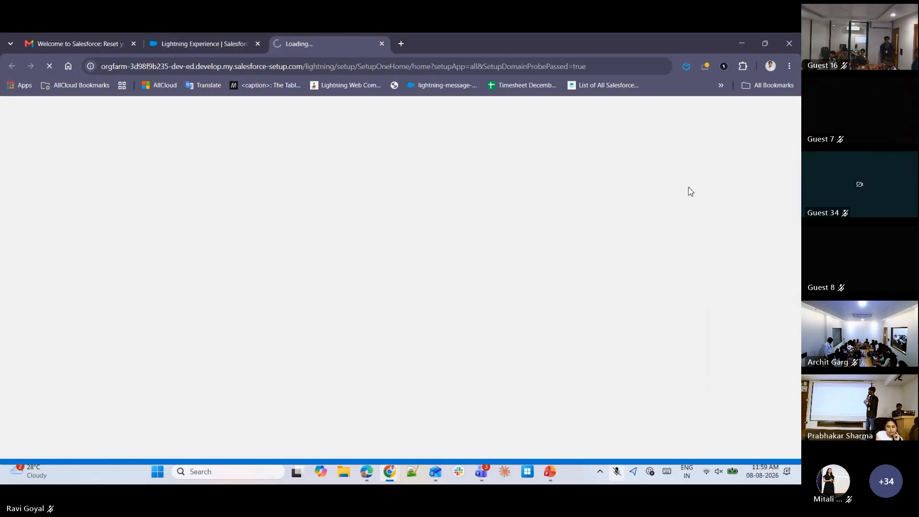
- Follow the workbook to Step 2: Create Custom Object, open Object Manager in Setup and dismiss the site's notification request
mouse_move(389, 472)
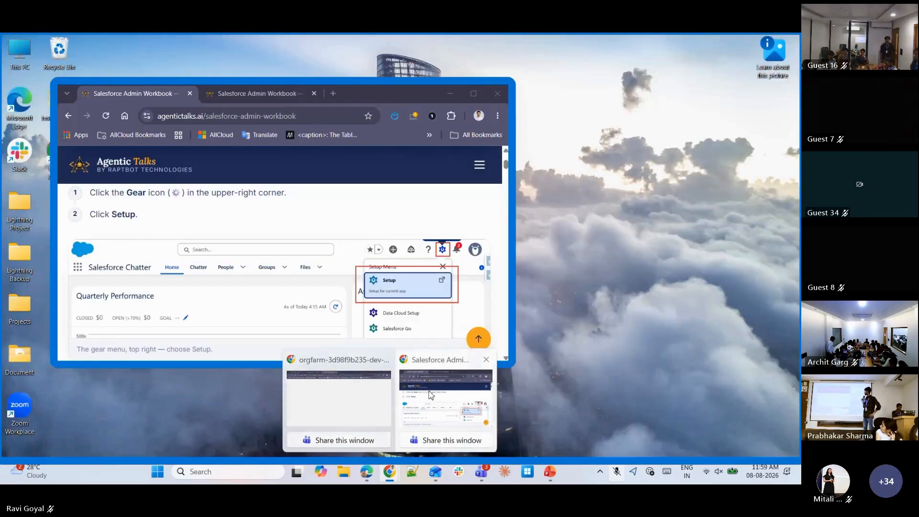
click(429, 392)
drag(388, 92, 335, 48)
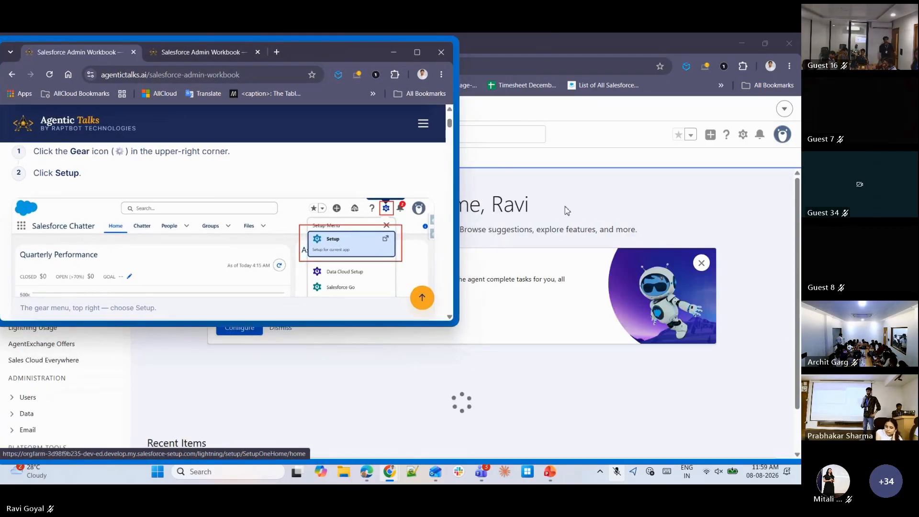
scroll(346, 209, down, 1)
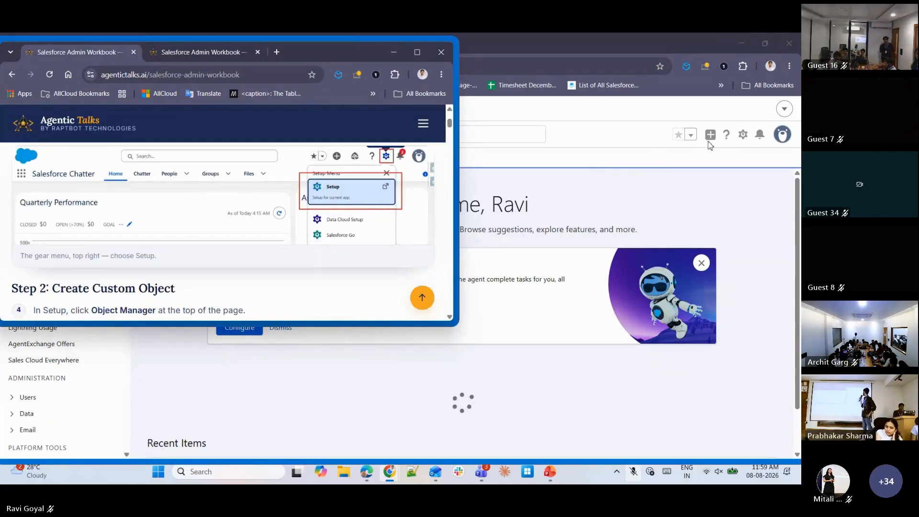
drag(329, 50, 685, 52)
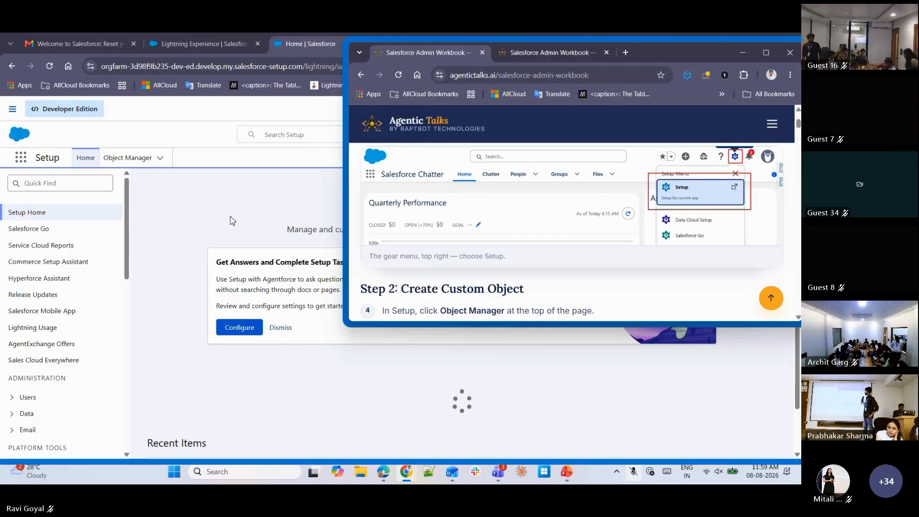
scroll(465, 255, down, 3)
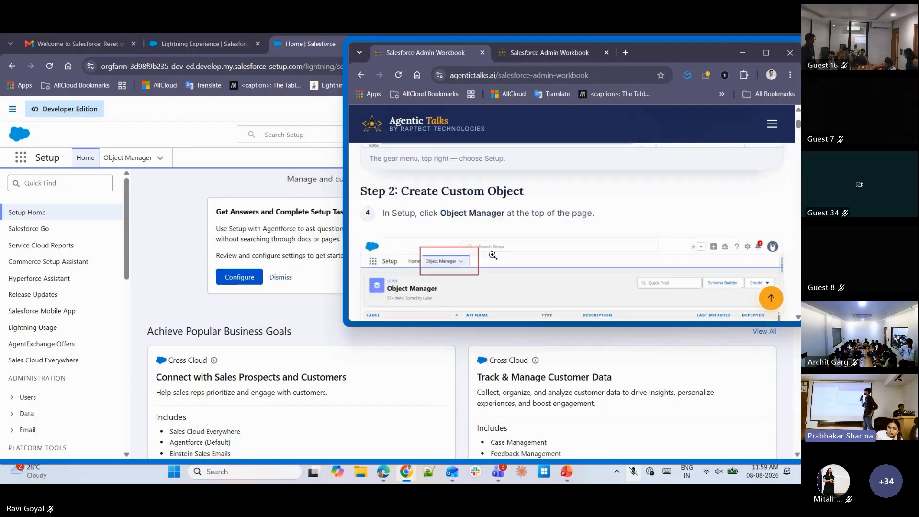
click(128, 157)
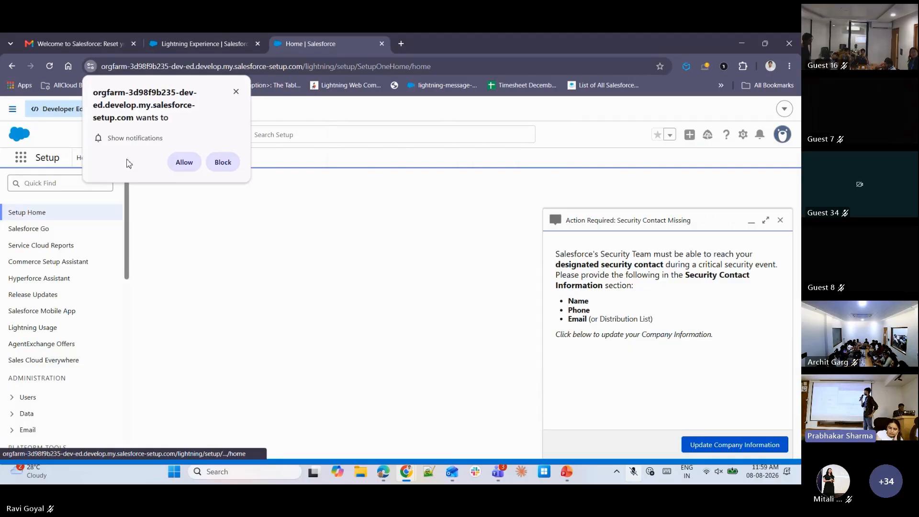
click(236, 92)
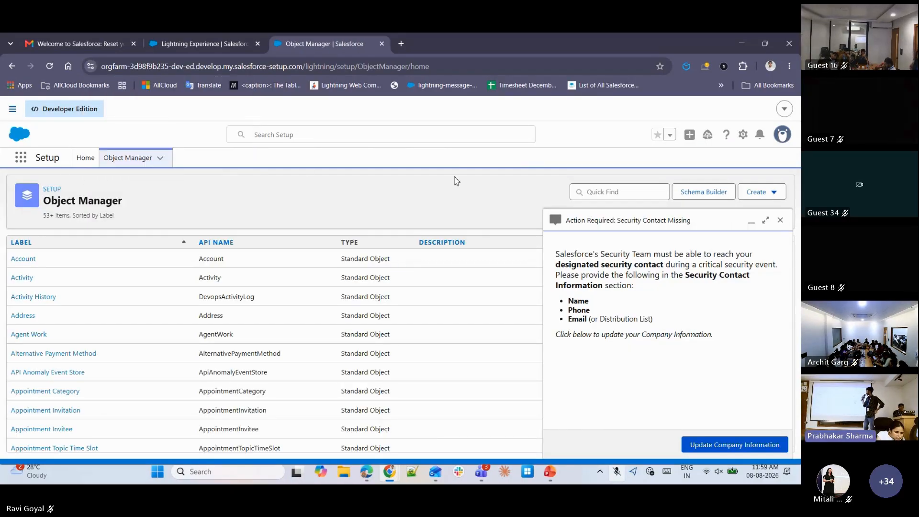
- Bring the workbook window back over Object Manager and read its instructions for creating a custom object
click(388, 474)
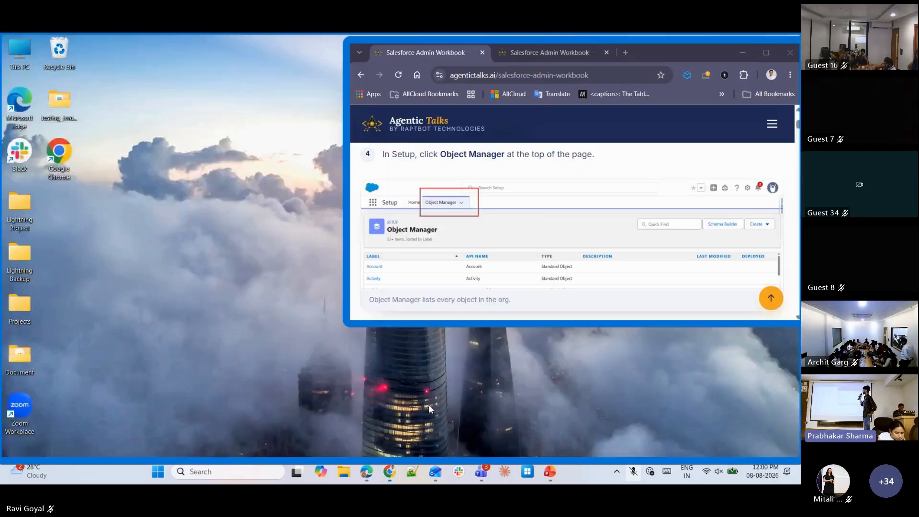
click(428, 402)
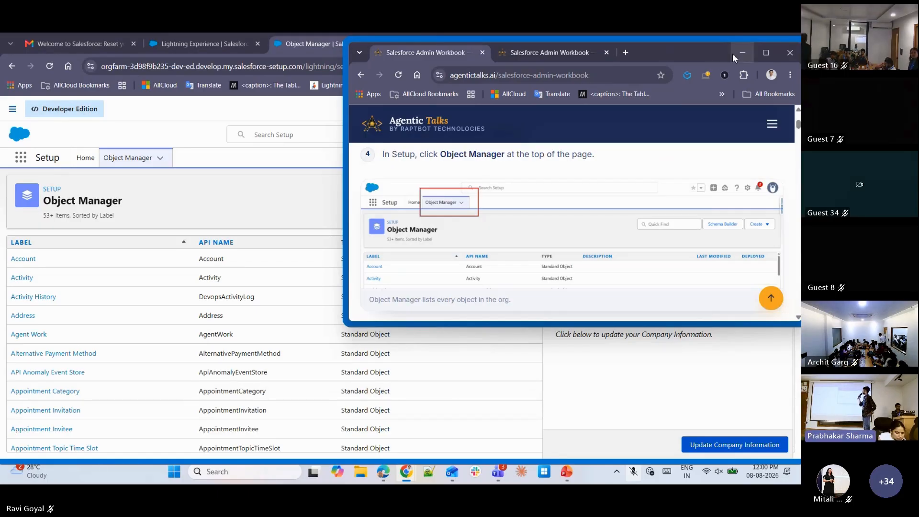
drag(704, 53, 708, 41)
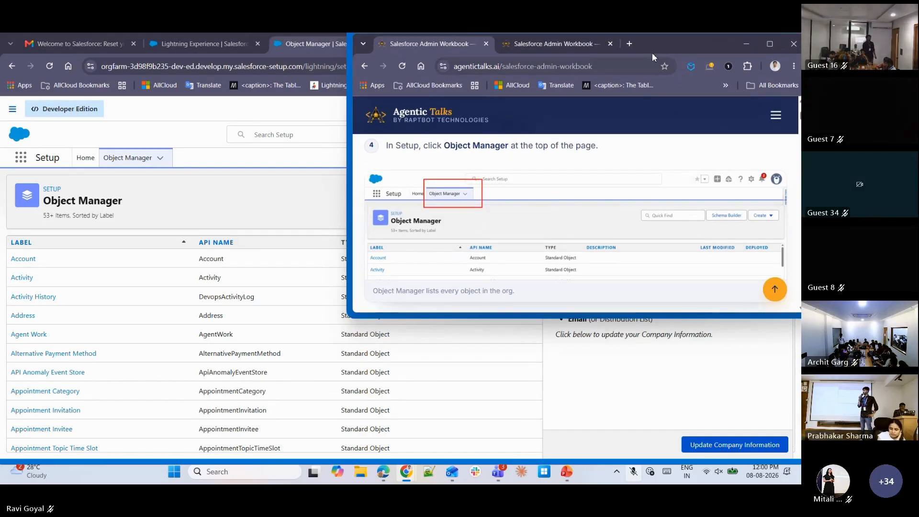
scroll(568, 225, down, 2)
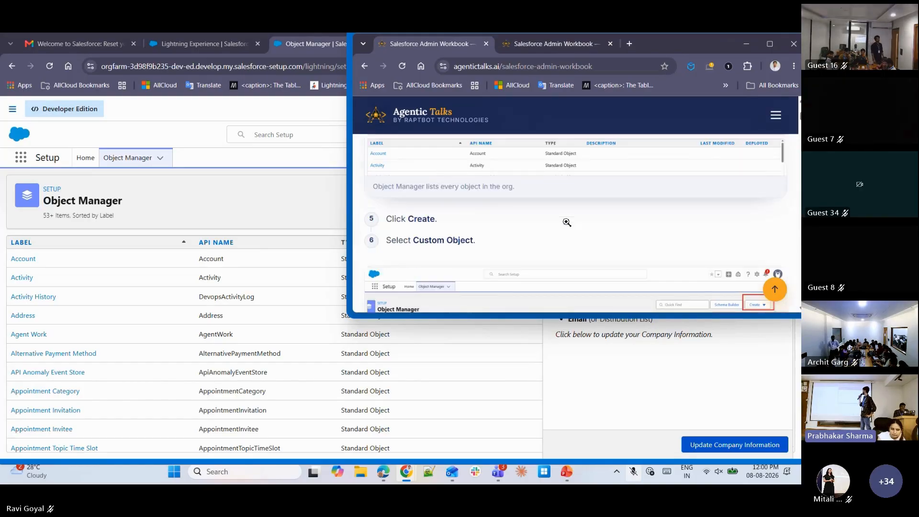
scroll(568, 225, down, 1)
scroll(567, 222, down, 1)
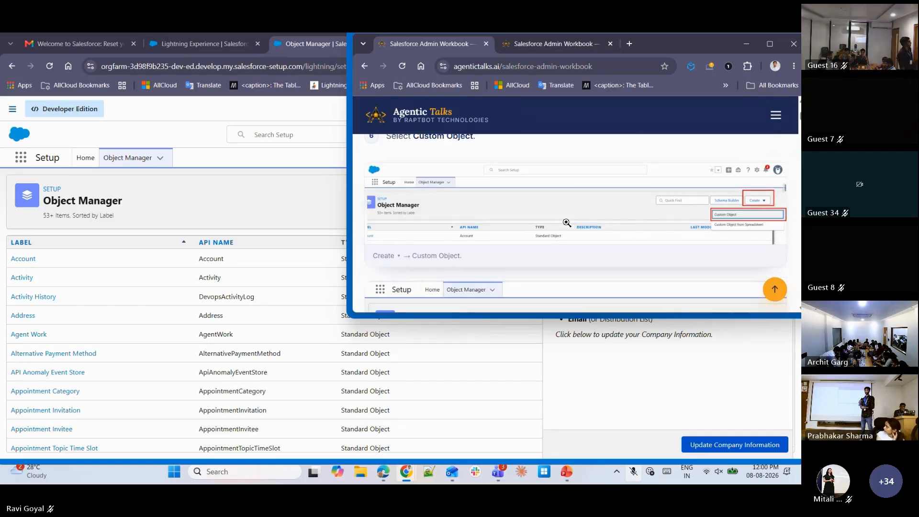
drag(683, 50, 685, 59)
right_click(685, 57)
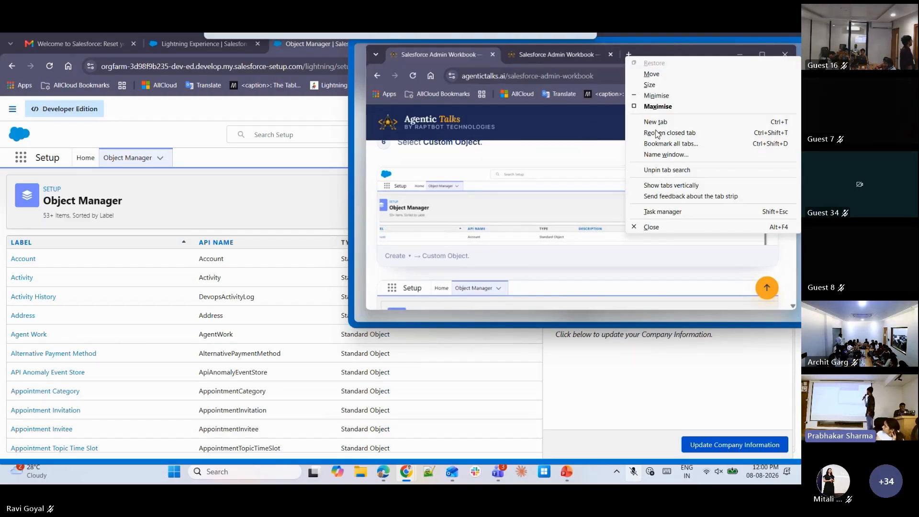
click(644, 225)
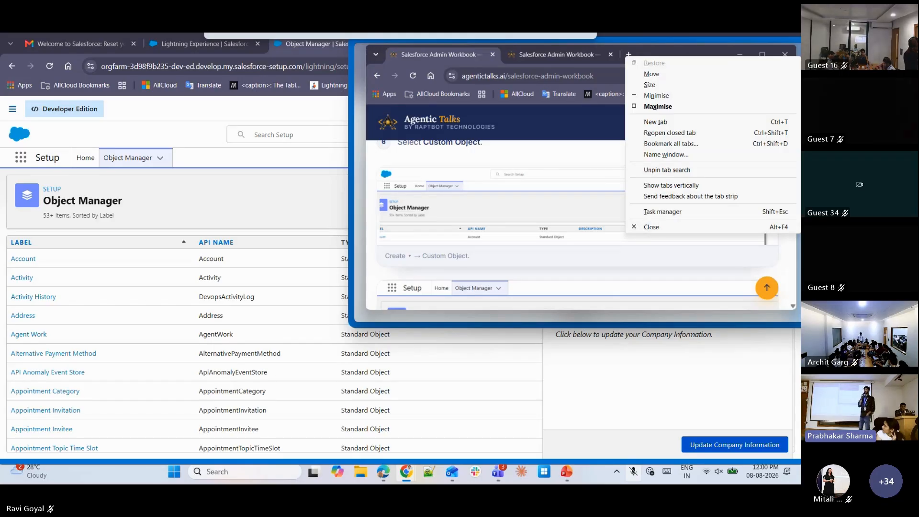
key(Escape)
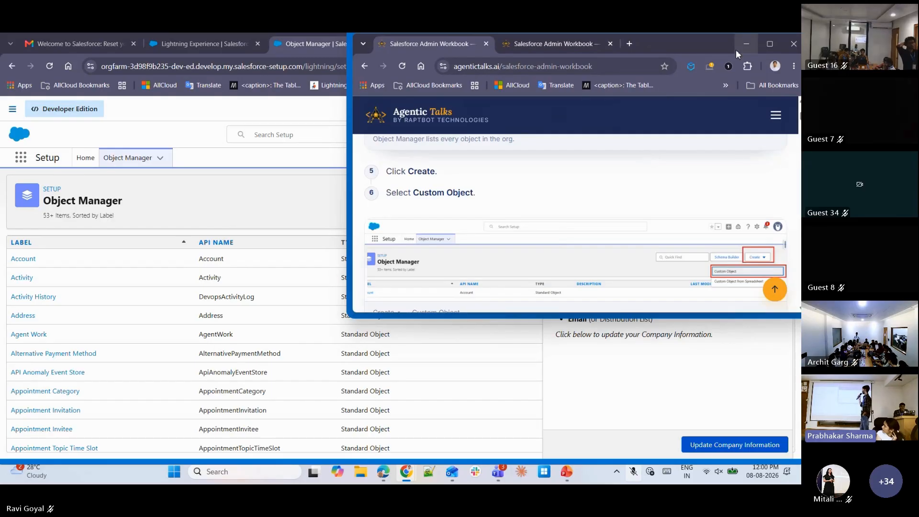
- Recheck the workbook's Custom Object instruction, close the Security Contact Missing notice in Object Manager and start creating a new Custom Object
scroll(627, 217, down, 4)
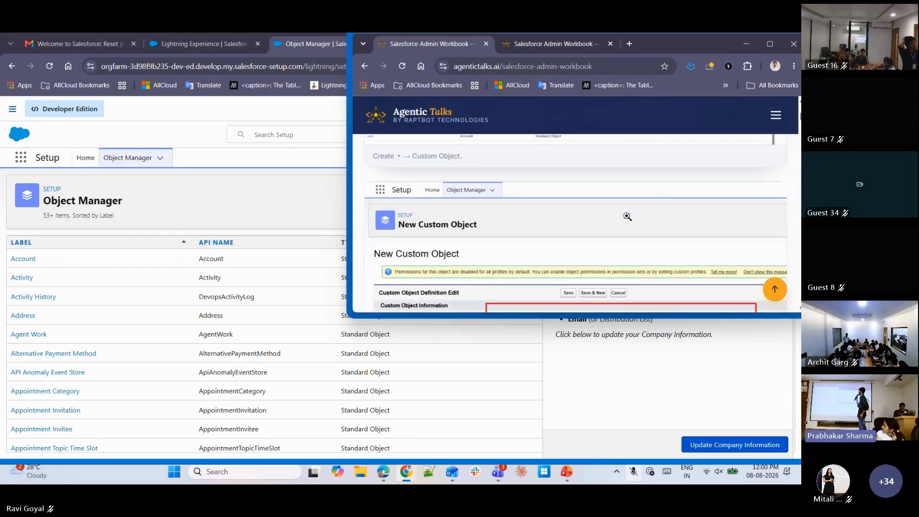
scroll(627, 217, up, 2)
scroll(627, 217, up, 1)
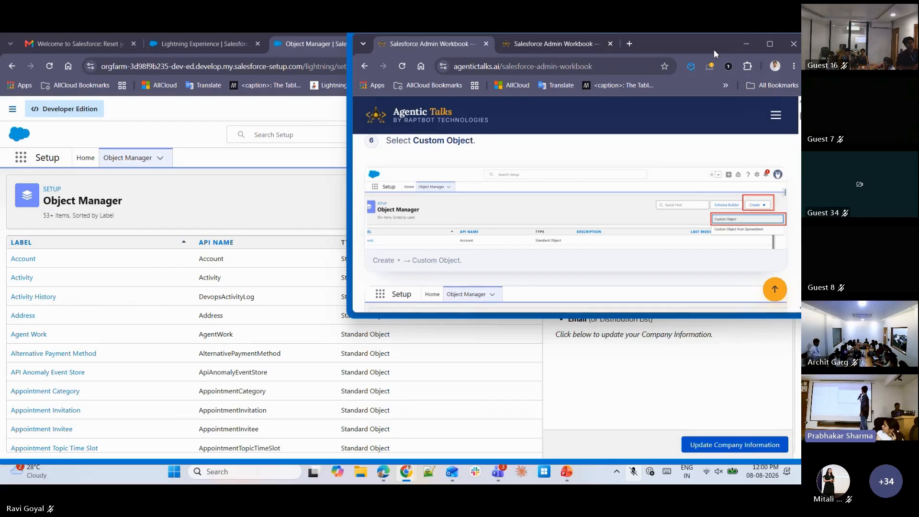
click(738, 45)
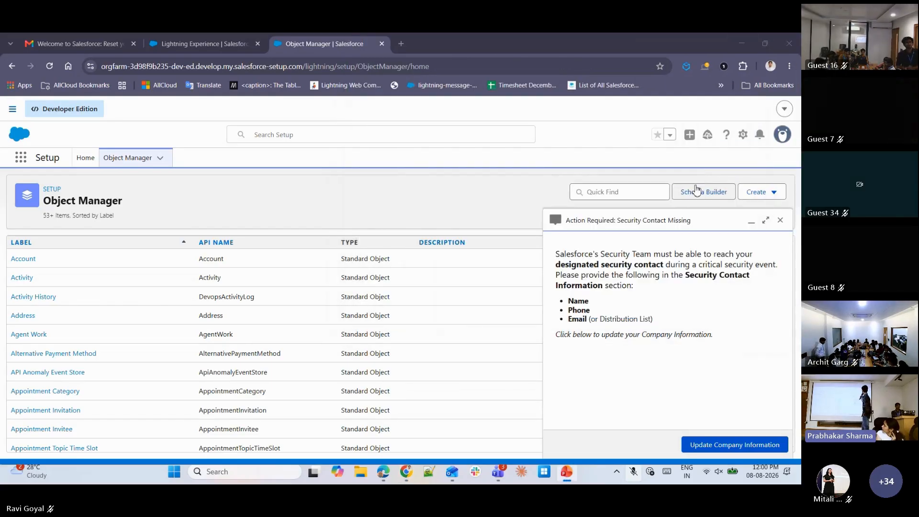
click(742, 134)
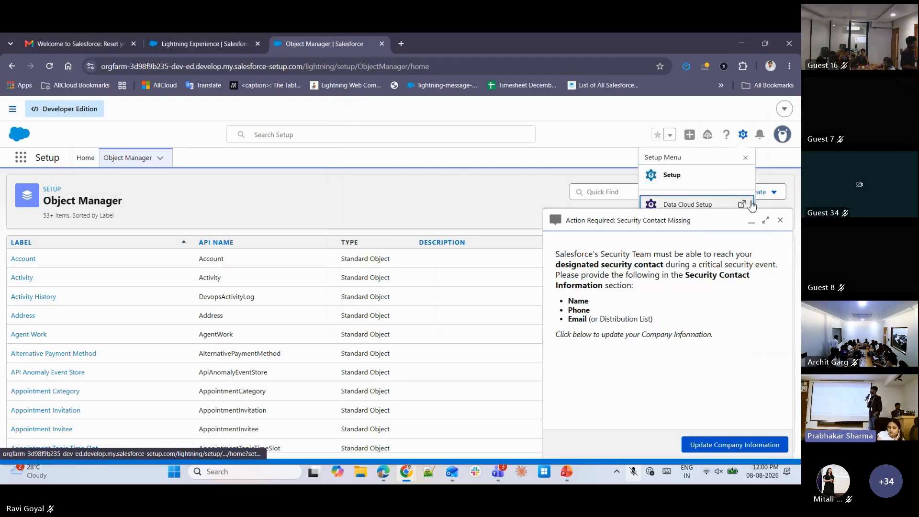
click(780, 220)
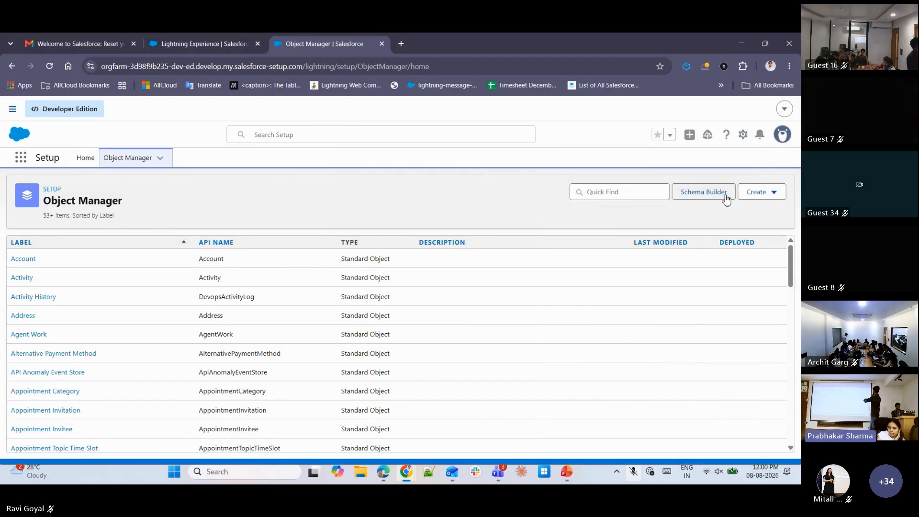
click(773, 195)
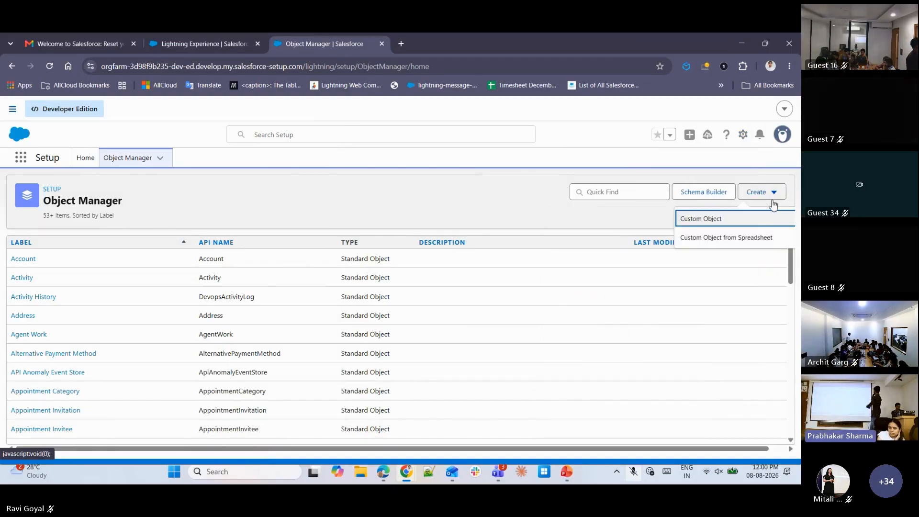
click(728, 225)
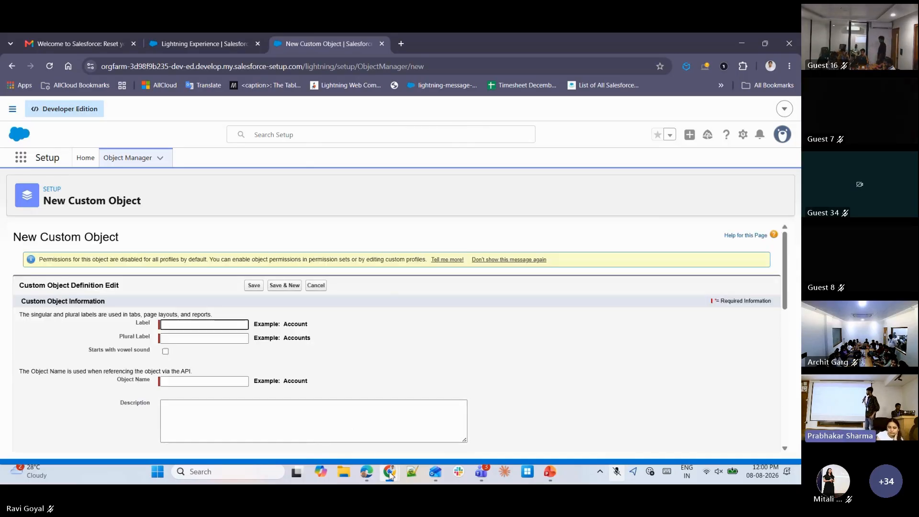
- Copy the label "Position" from the workbook's Custom Object Information and enter it as the new custom object's Label
mouse_move(391, 474)
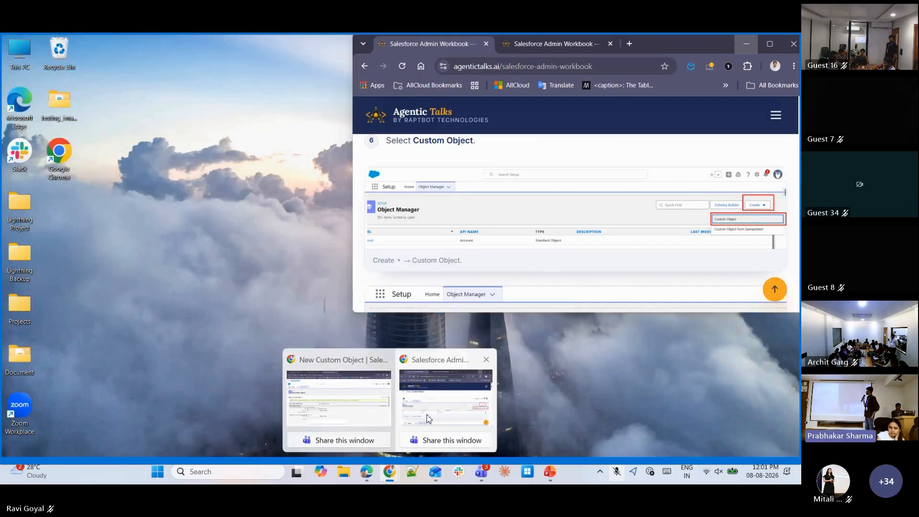
click(428, 415)
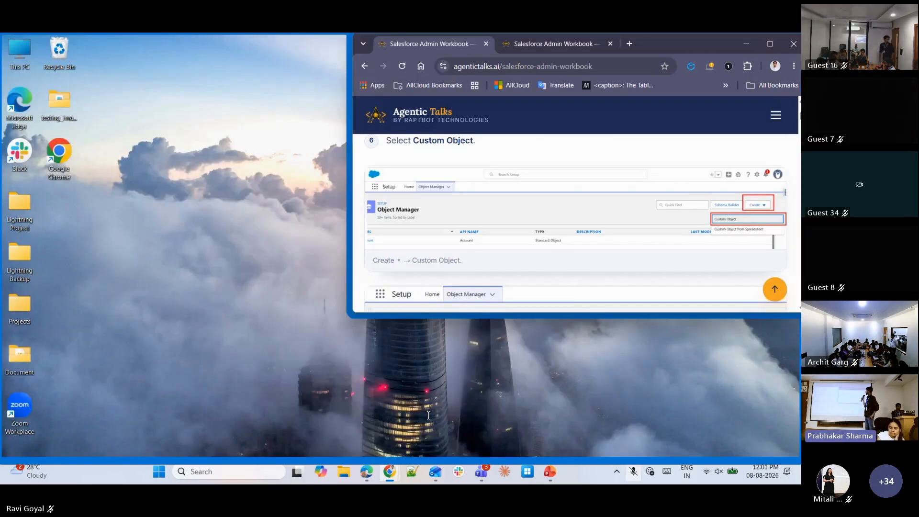
scroll(507, 250, down, 5)
scroll(508, 249, down, 1)
scroll(508, 250, up, 4)
scroll(507, 249, up, 2)
scroll(506, 249, down, 2)
double_click(456, 206)
key(ctrl+c)
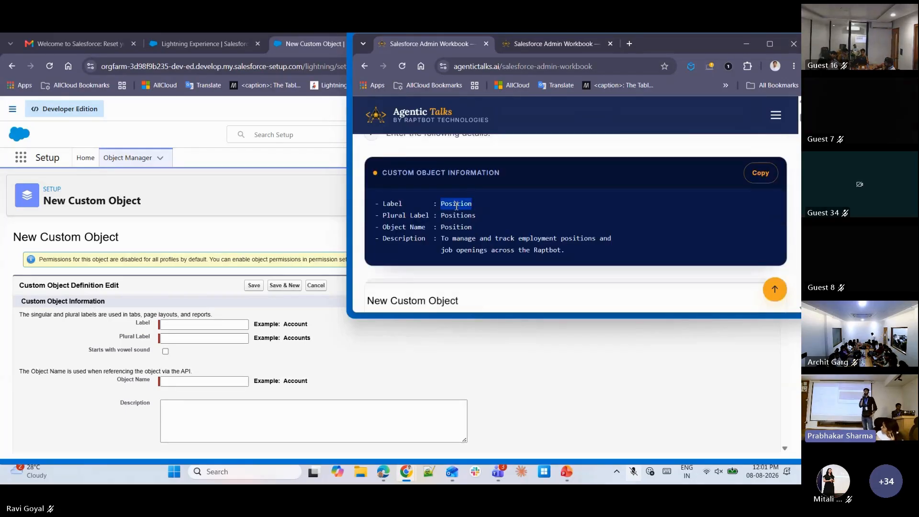
click(205, 324)
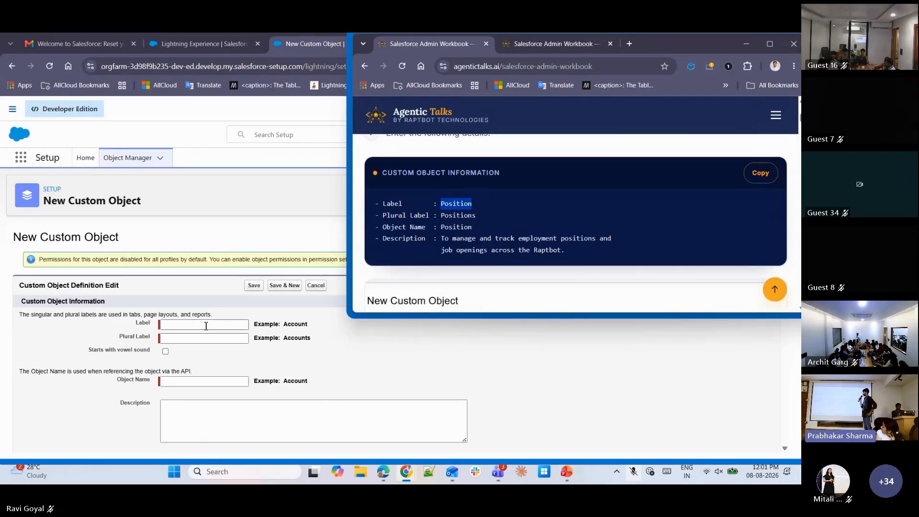
key(ctrl+v)
click(307, 333)
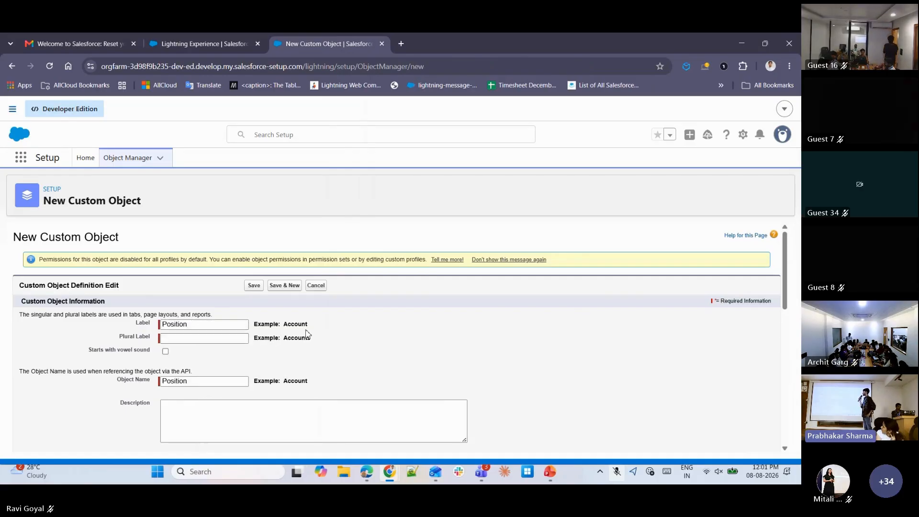
- Copy the workbook's description "To manage and track employment positions and job openings across the Raptbot." into the custom object's Description
key(alt+Tab)
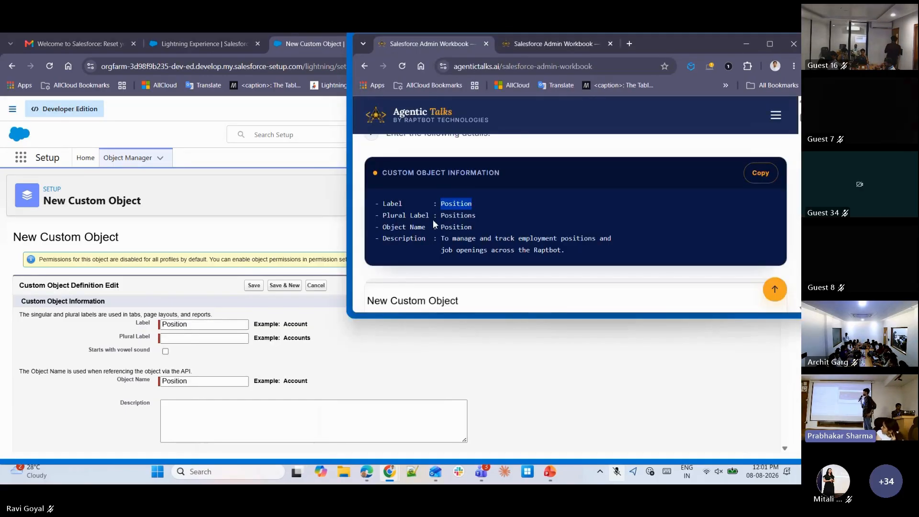
double_click(450, 238)
drag(458, 247, 566, 249)
key(ctrl+c)
click(246, 410)
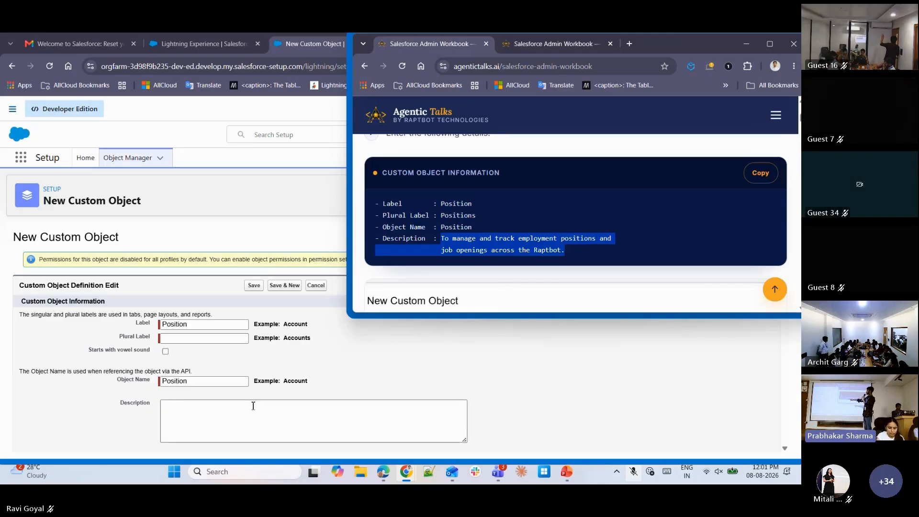
key(ctrl+v)
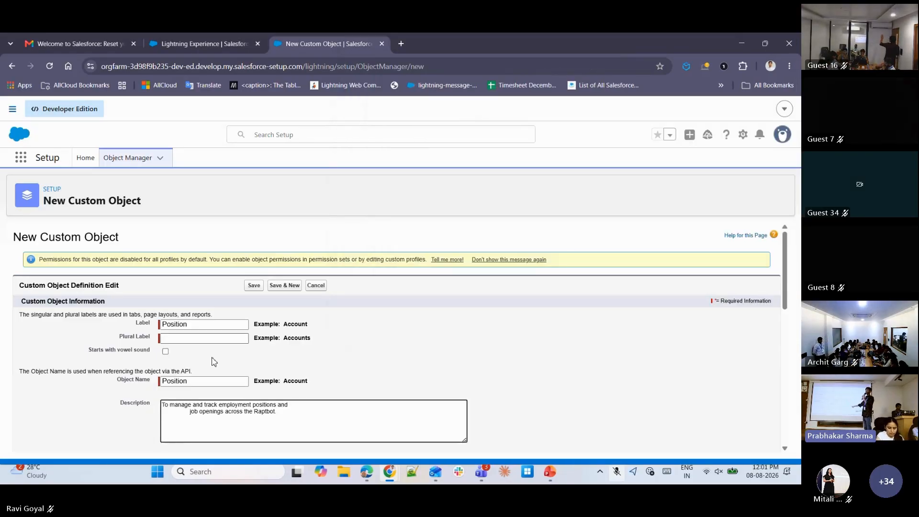
- Enter "Positions" as the new custom object's Plural Label
click(180, 337)
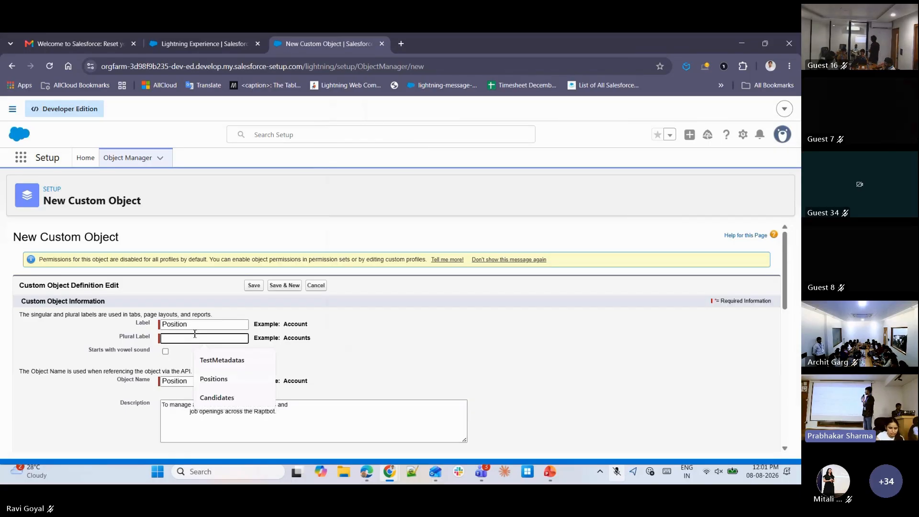
key(ctrl+v)
key(ctrl+z)
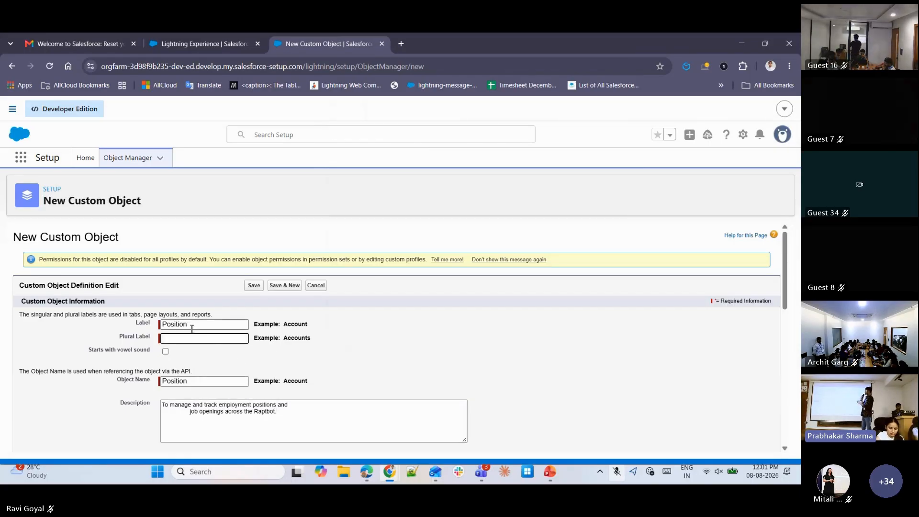
double_click(189, 324)
click(188, 338)
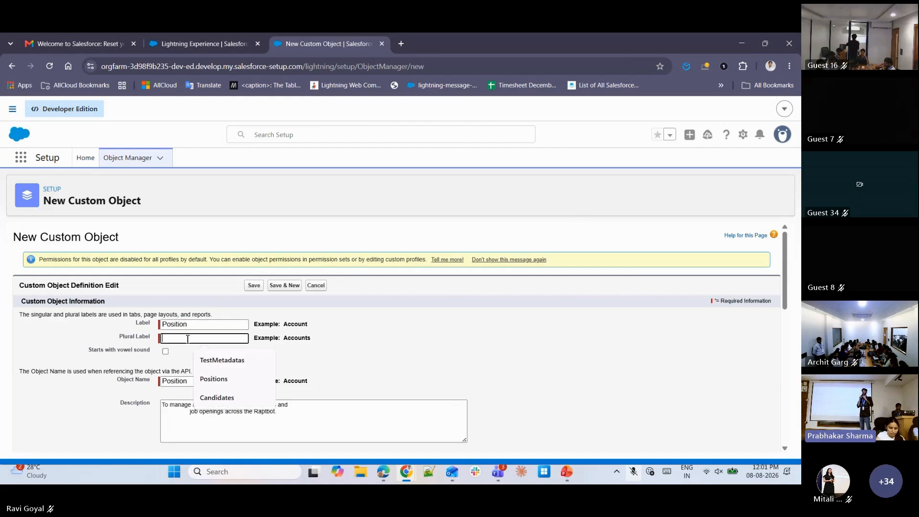
text(Positions)
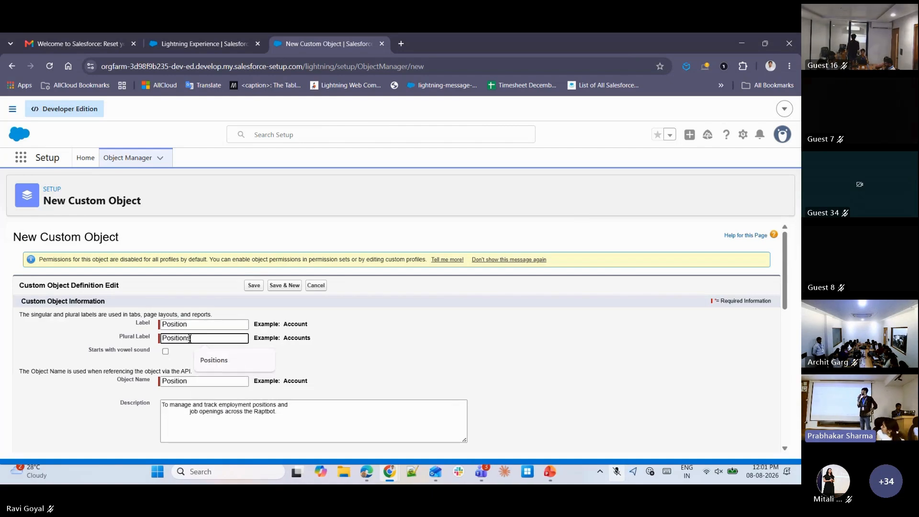
- Check the workbook's filled-in example form and remove the line break and extra spaces so the Description runs on a single line
key(super+Tab)
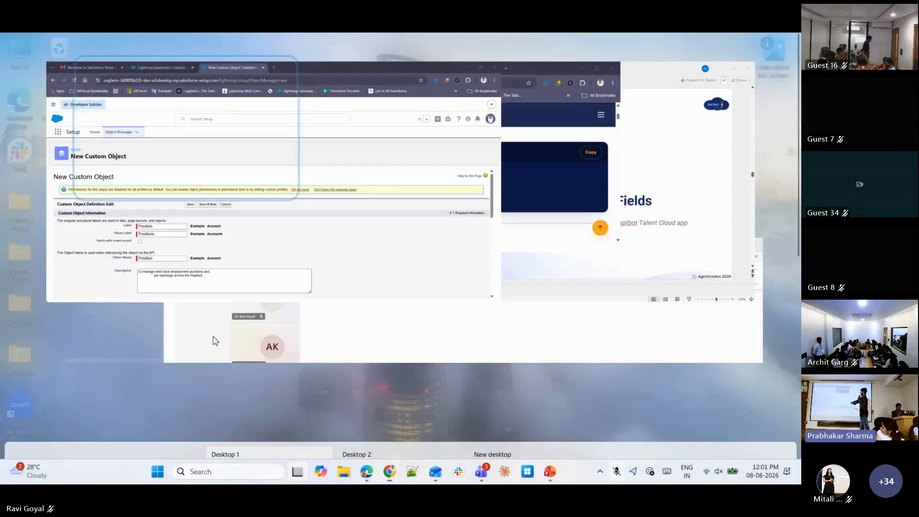
click(363, 159)
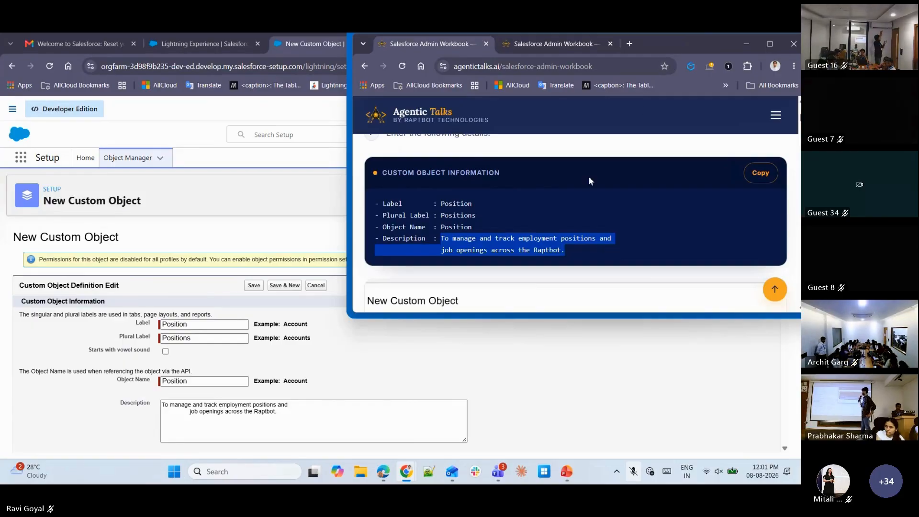
scroll(588, 176, down, 3)
scroll(524, 232, down, 2)
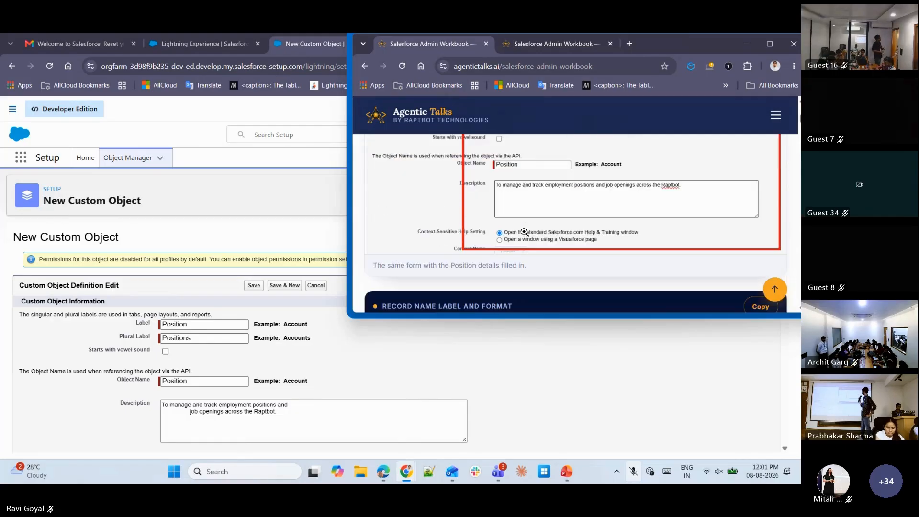
click(191, 411)
key(BackSpace)
key(BackSpace)
key(BackSpace)
key(BackSpace)
key(BackSpace)
key(BackSpace)
key(BackSpace)
key(BackSpace)
key(BackSpace)
key(BackSpace)
key(BackSpace)
key(BackSpace)
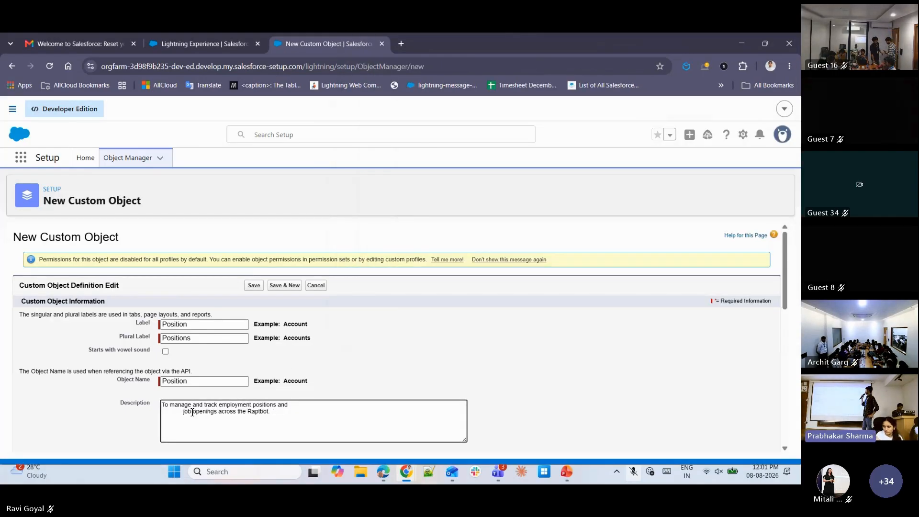
key(BackSpace)
key(BackSpace)
key(BackSpace)
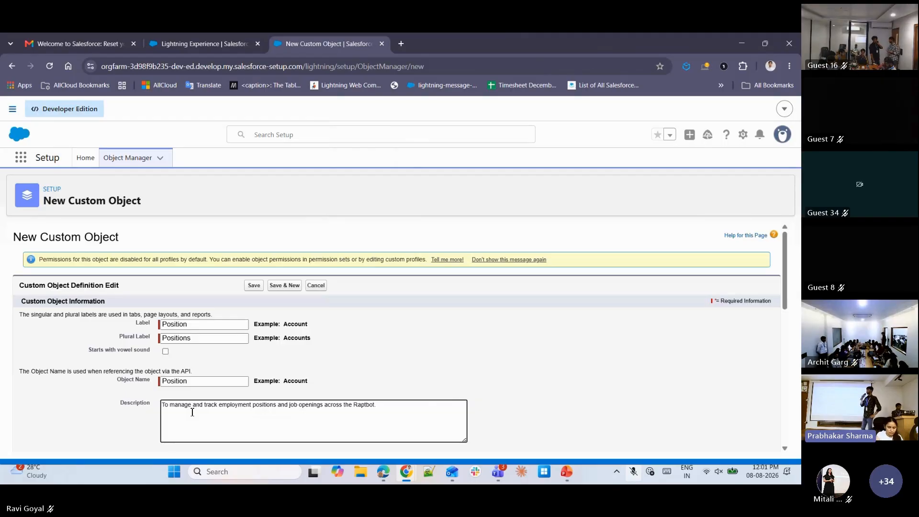
- Bring back the workbook window, narrow it beside the New Custom Object form and locate its Record Name Label and Format values
key(alt+Tab)
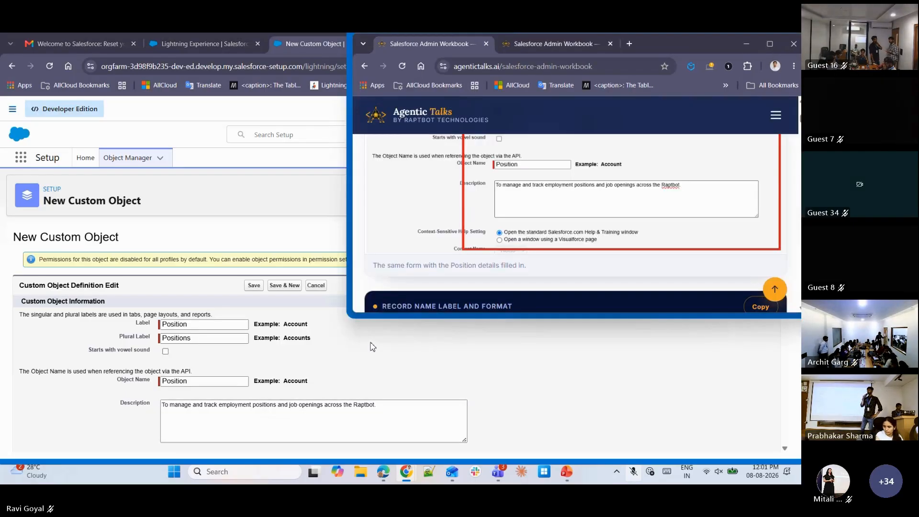
scroll(516, 235, down, 3)
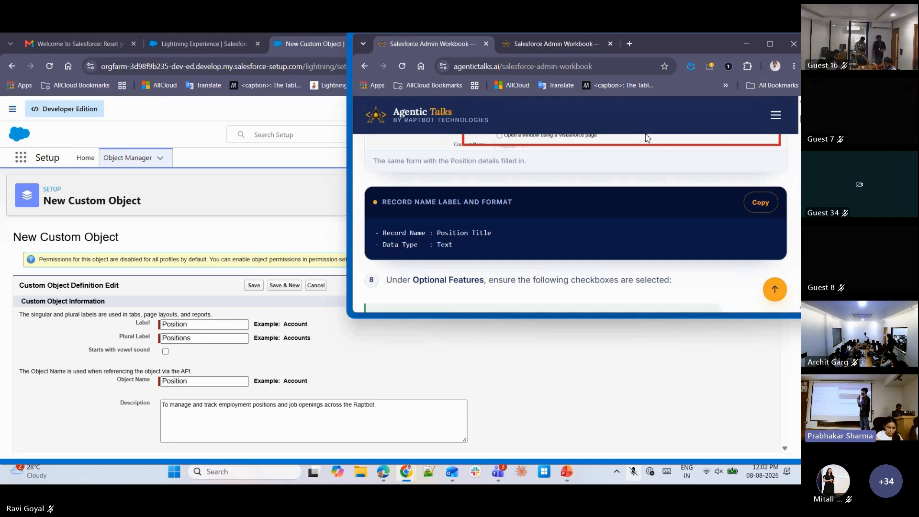
drag(660, 47, 665, 44)
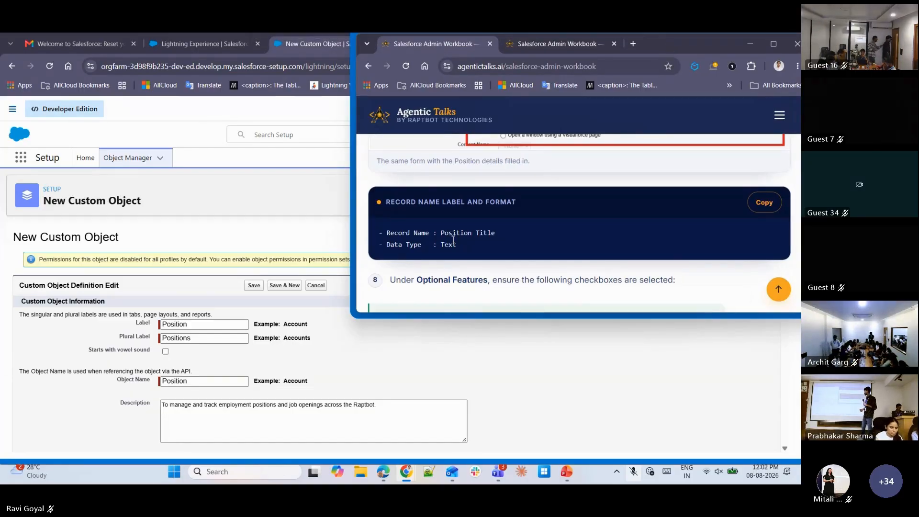
scroll(184, 336, down, 2)
scroll(183, 336, down, 1)
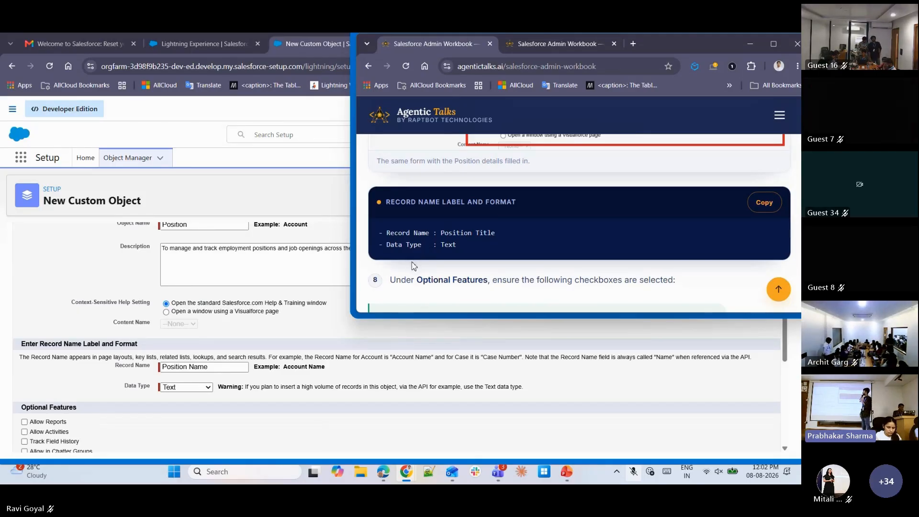
drag(358, 186, 472, 176)
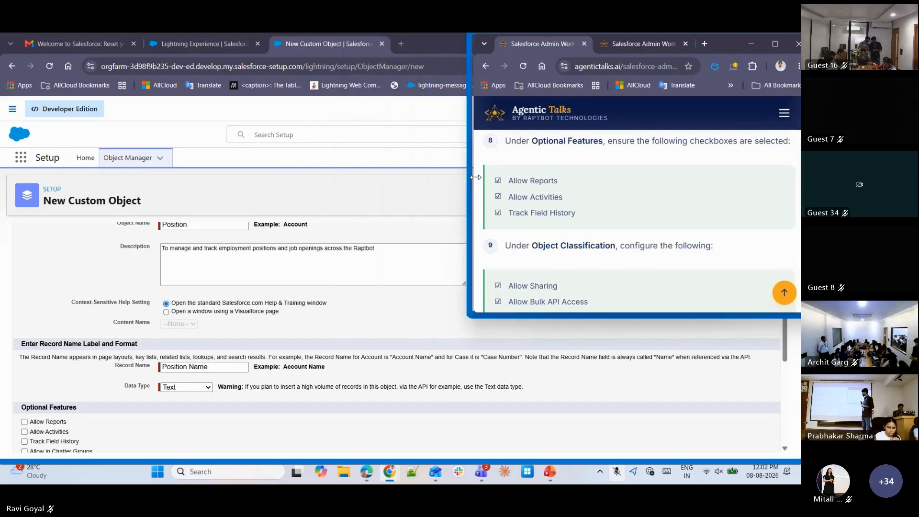
scroll(554, 226, up, 3)
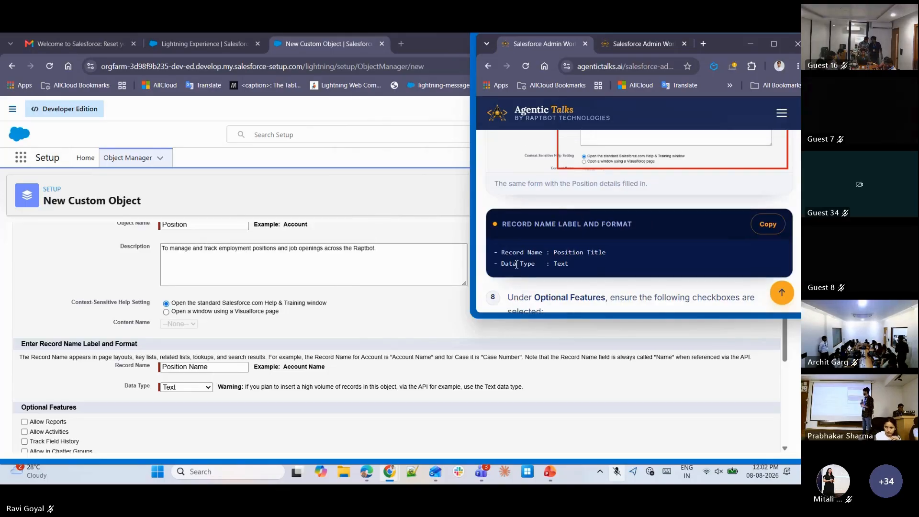
- Replace the Record Name with "Position Title" copied from the workbook
click(212, 366)
triple_click(213, 366)
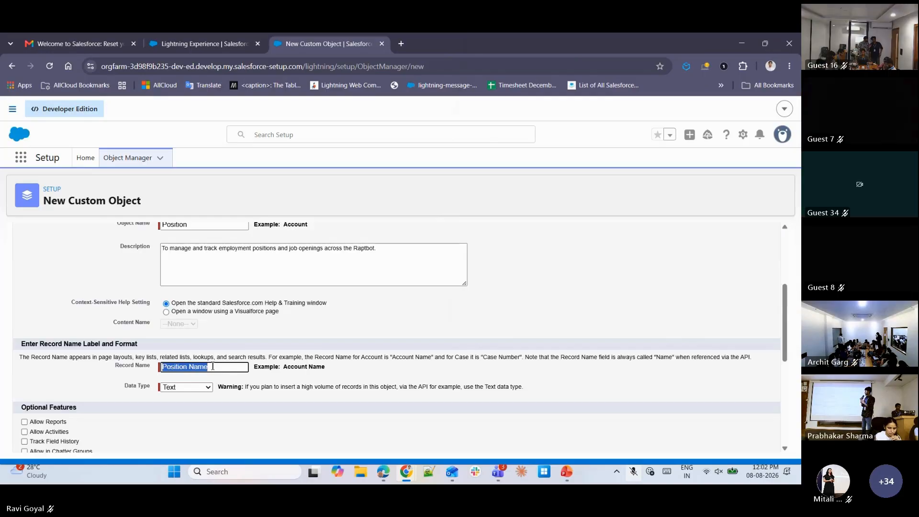
key(BackSpace)
key(alt+Tab)
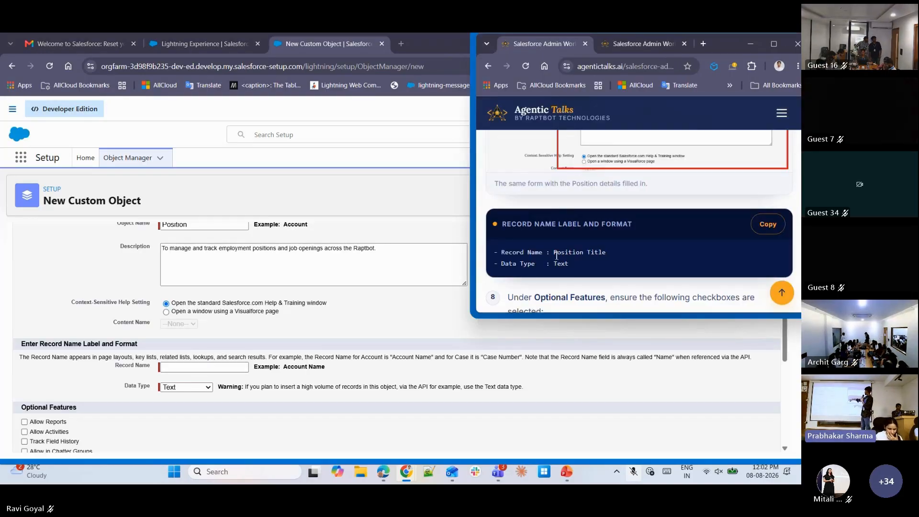
drag(554, 253, 594, 252)
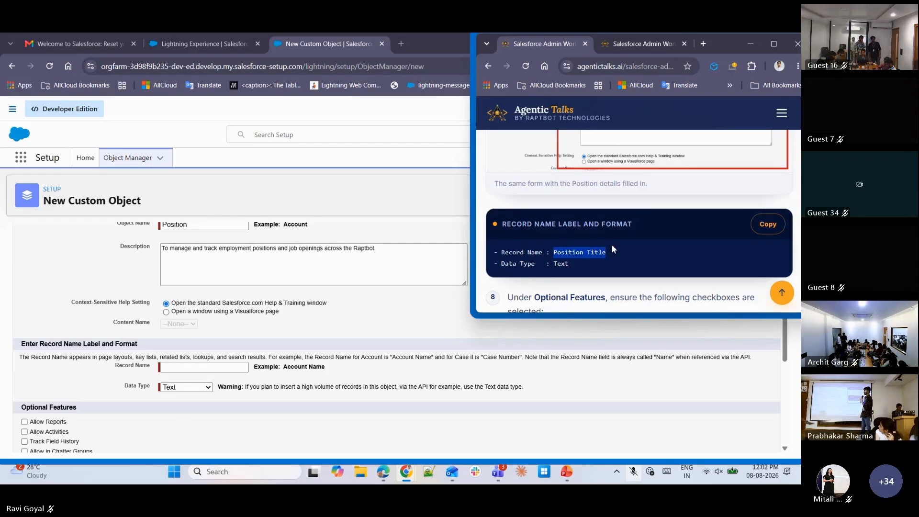
click(223, 367)
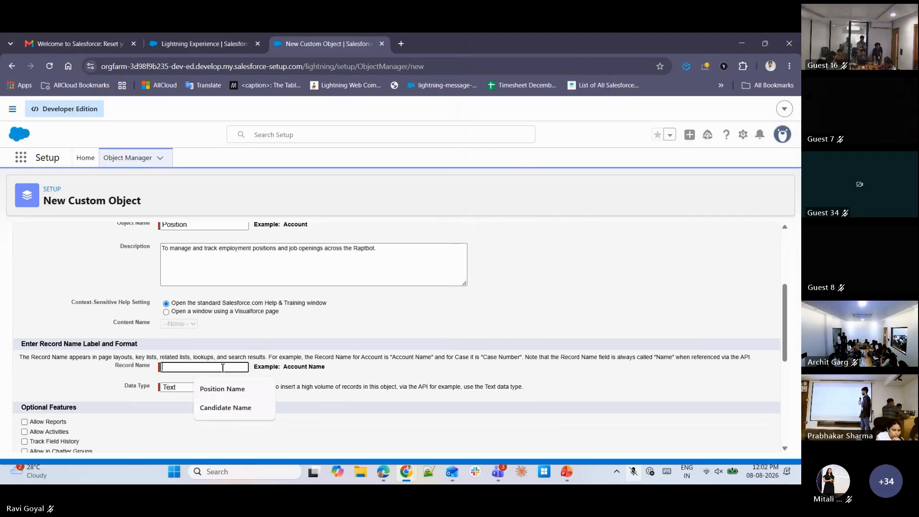
text(Position Title)
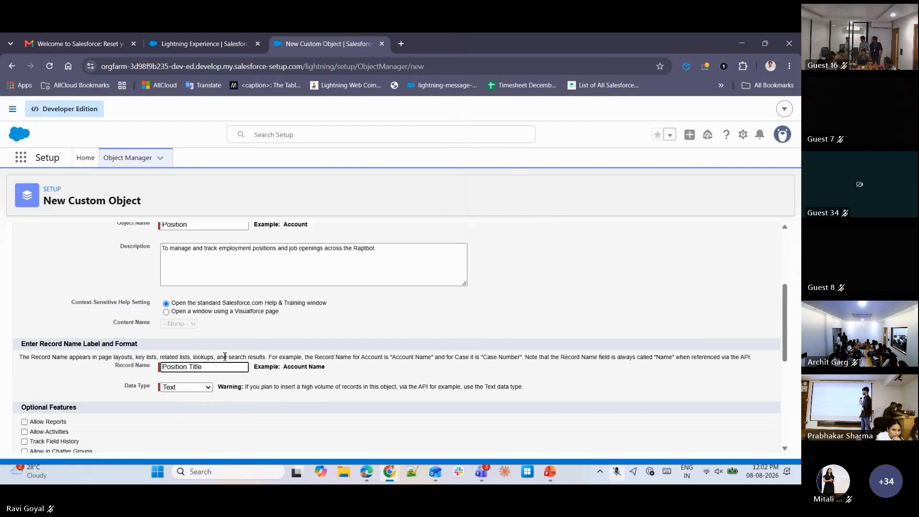
- Return to the workbook, view its enlarged example form, close that image and read the Optional Features instruction
key(alt+Tab)
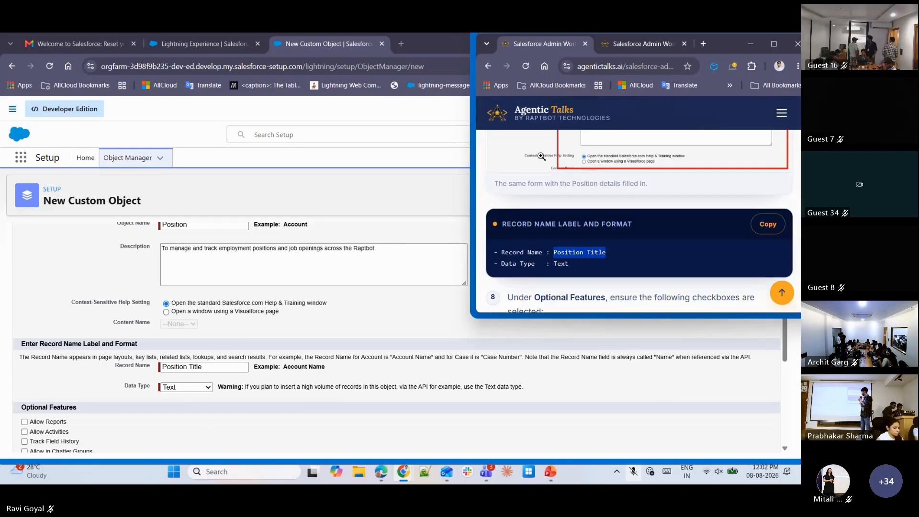
key(alt+Tab)
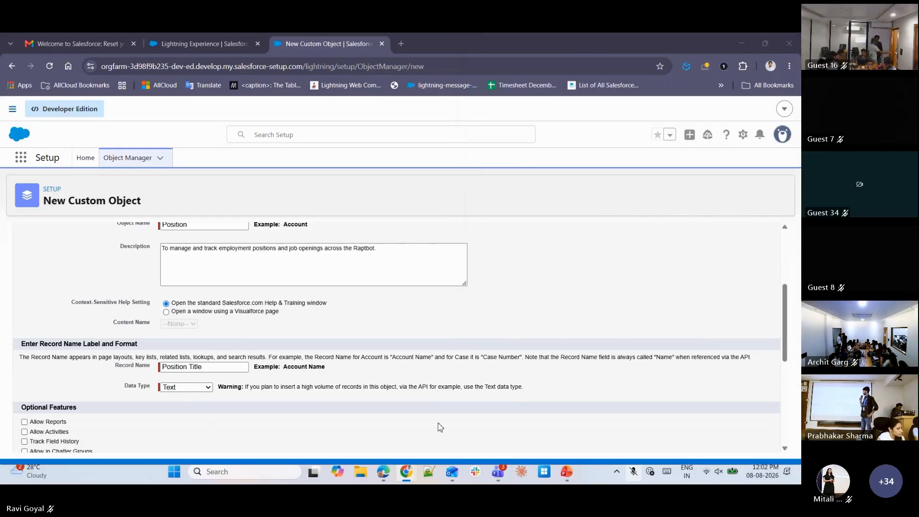
mouse_move(429, 475)
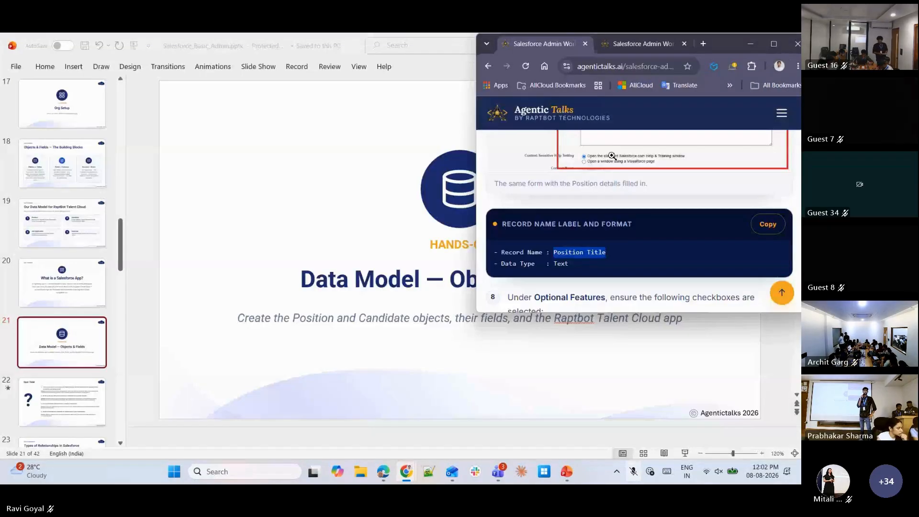
click(606, 165)
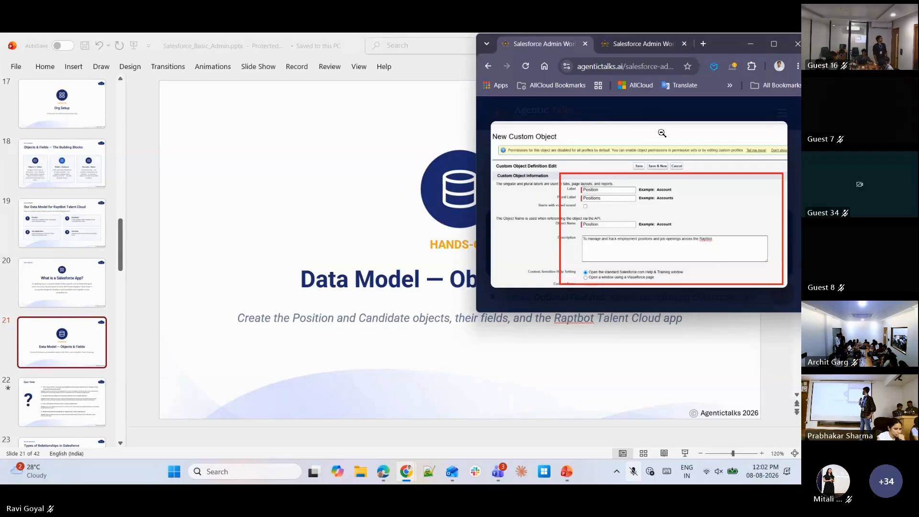
key(ctrl+super+t)
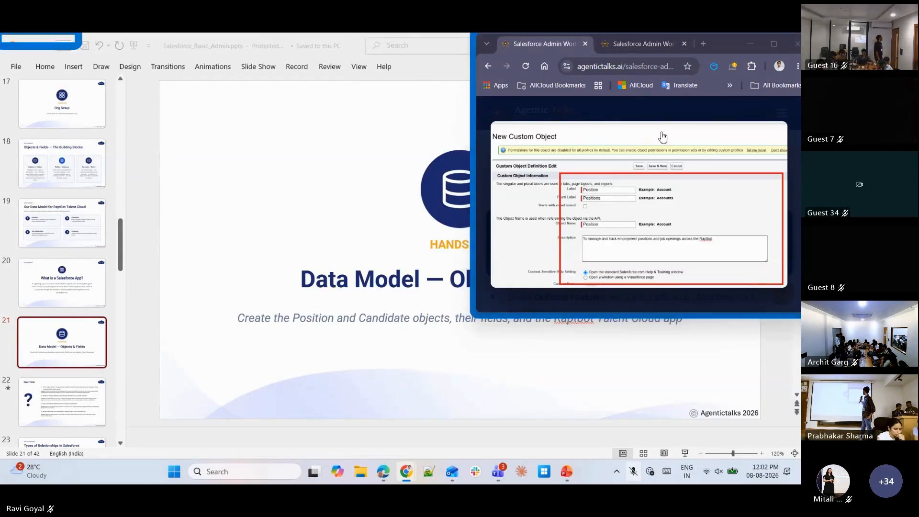
key(alt+Tab)
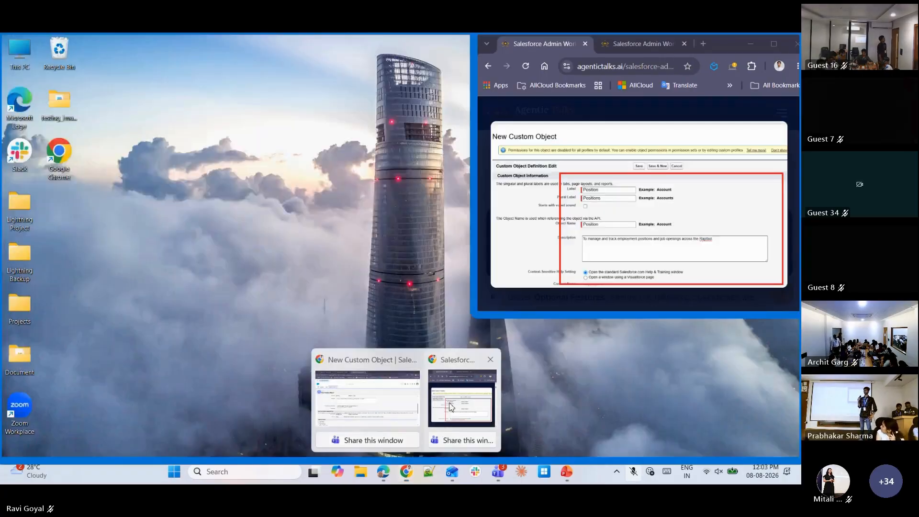
click(449, 407)
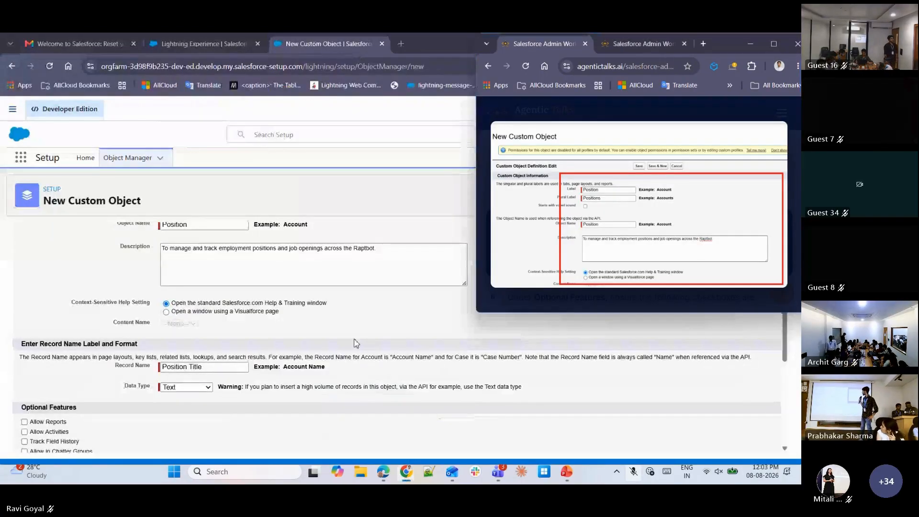
click(550, 217)
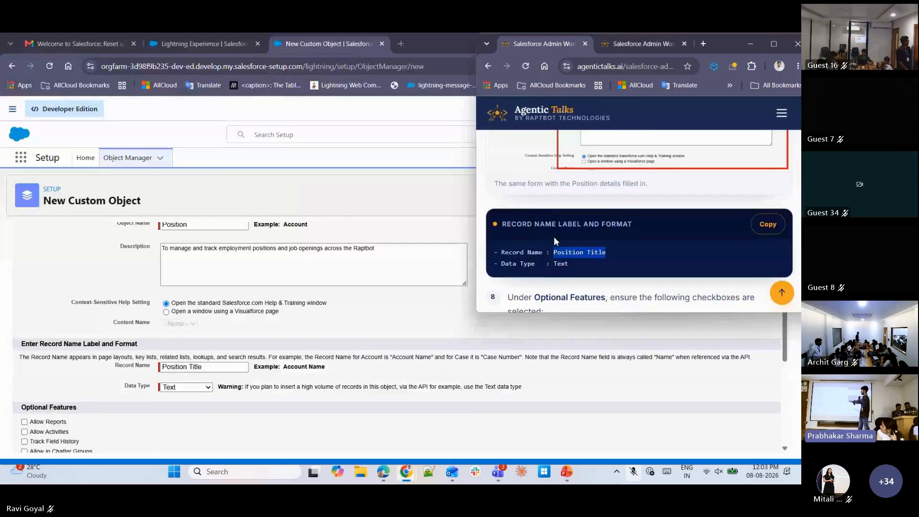
scroll(553, 236, down, 2)
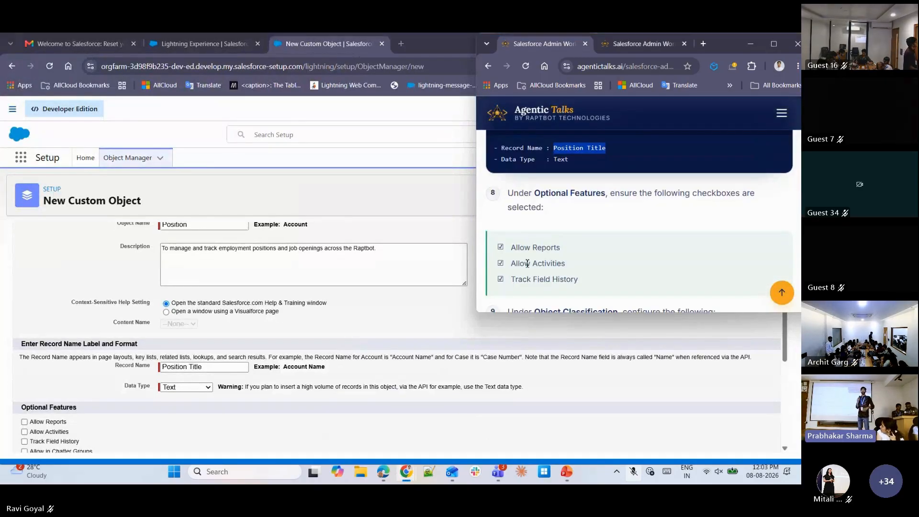
click(424, 305)
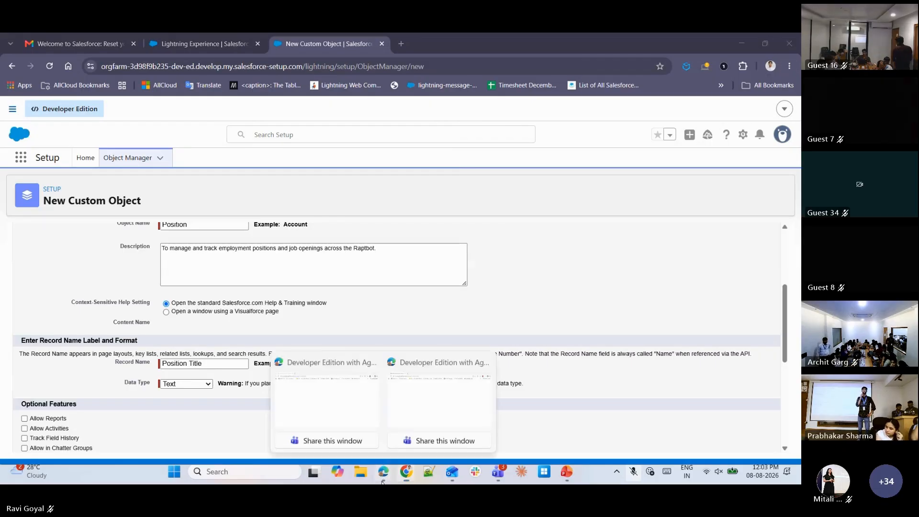
- Reopen the workbook window, keep it on top of the form and show the Optional Features section in both windows
mouse_move(406, 472)
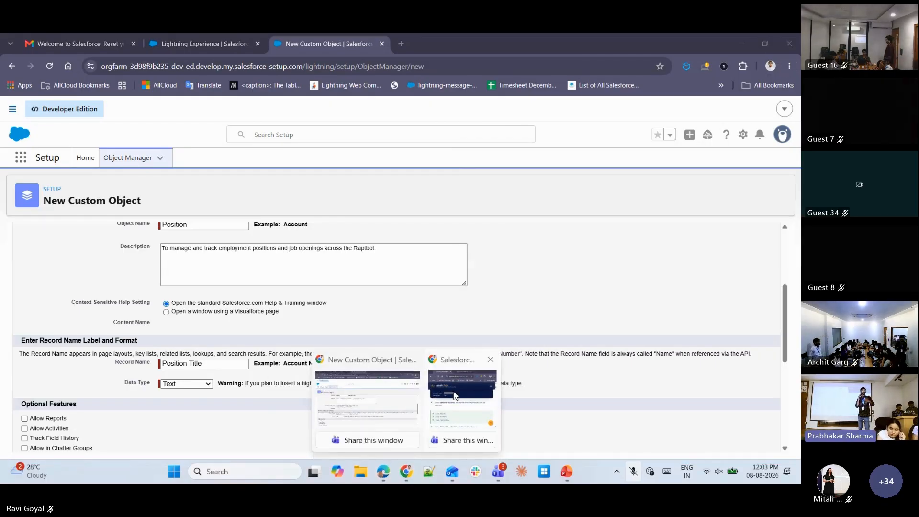
click(455, 395)
scroll(561, 228, up, 3)
scroll(561, 228, up, 1)
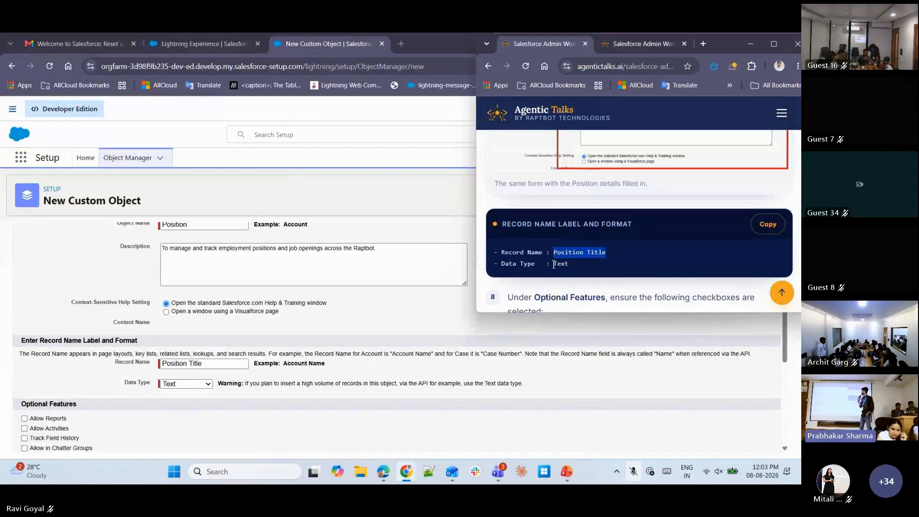
drag(721, 41, 729, 41)
key(ctrl+super+t)
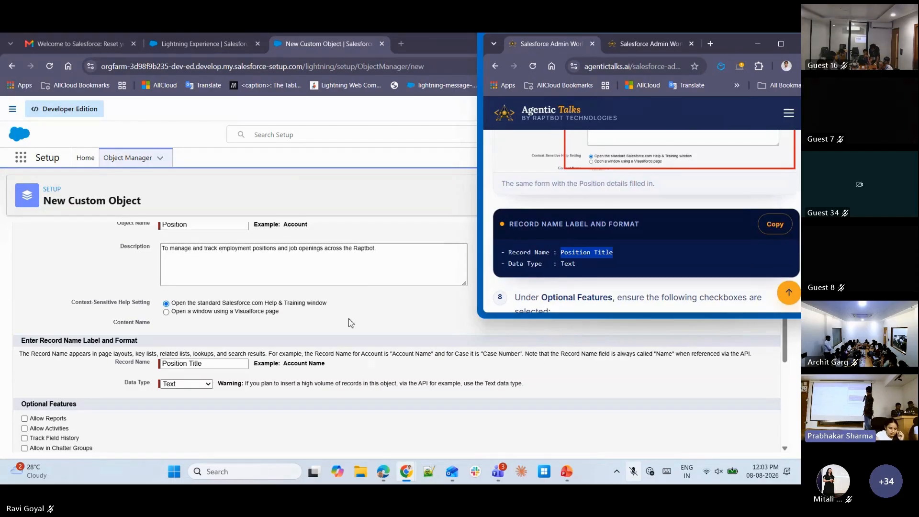
scroll(395, 296, down, 3)
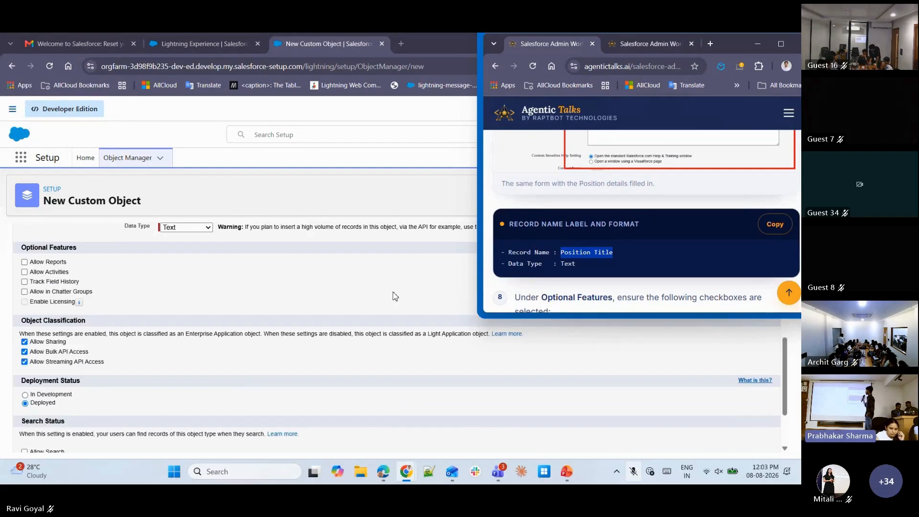
scroll(593, 239, down, 3)
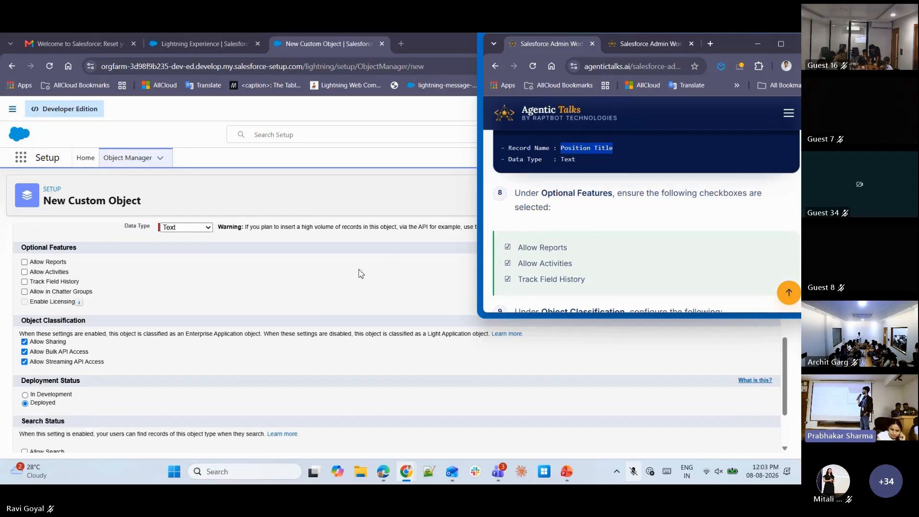
key(alt+Tab)
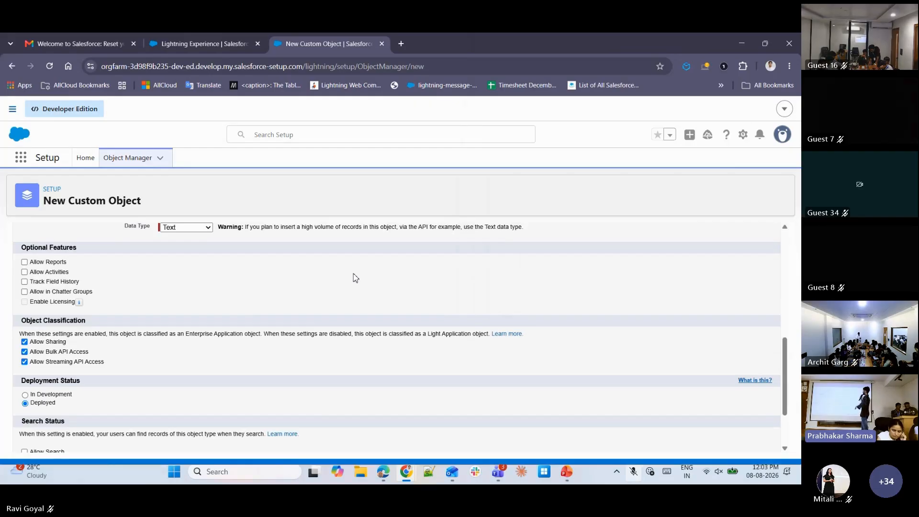
key(alt+Tab)
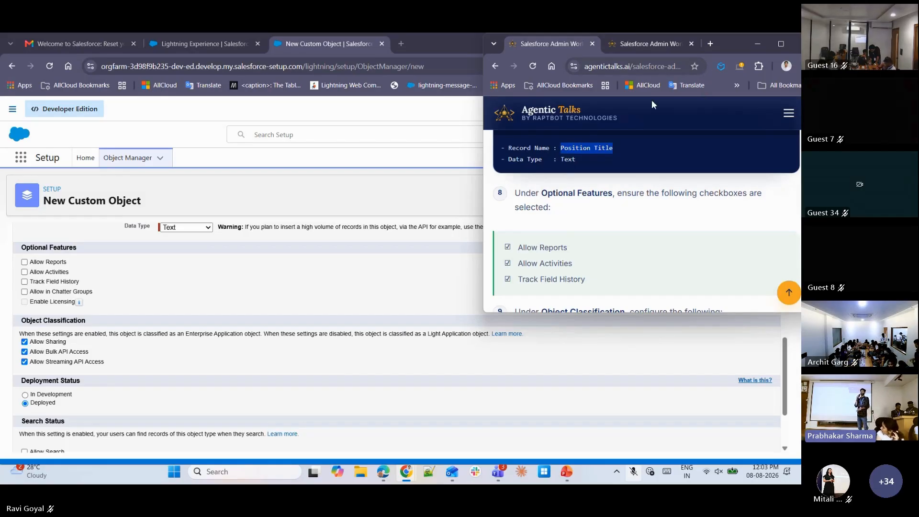
click(632, 218)
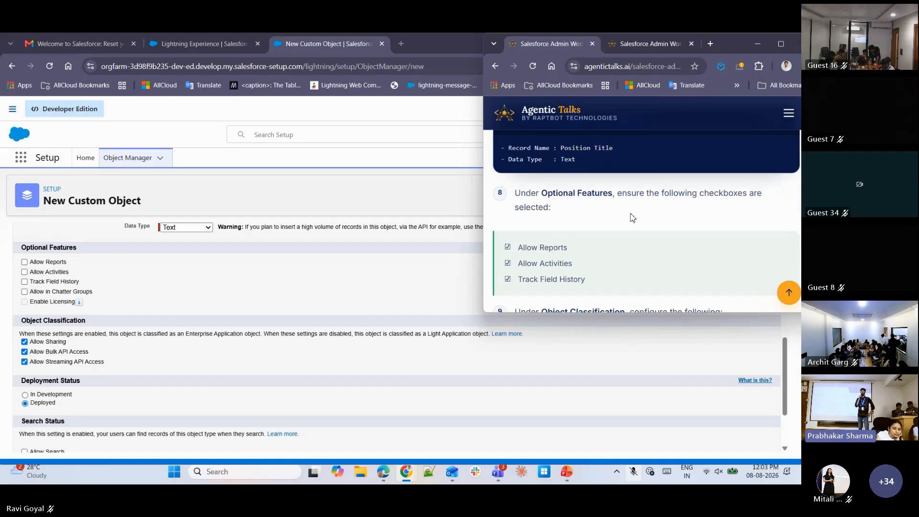
key(alt+Tab)
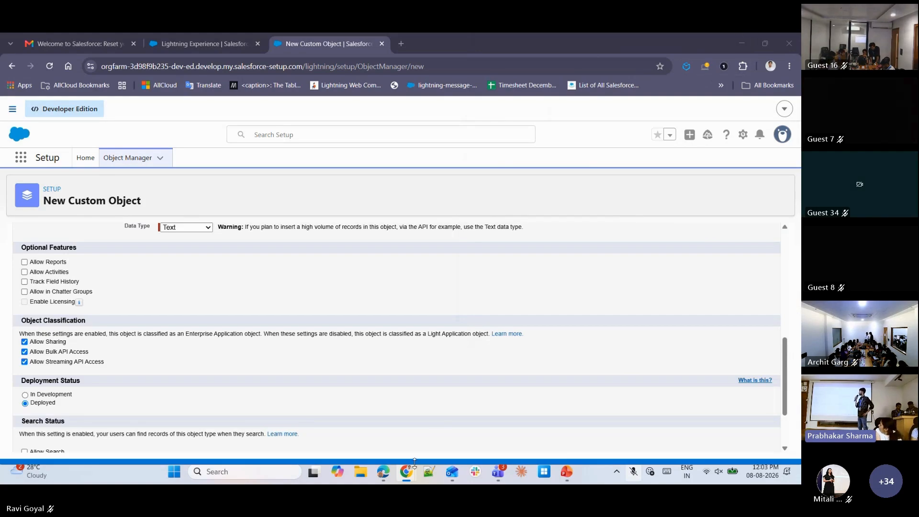
- Bring the workbook window back over the New Custom Object form and reposition it so it is fully visible beside the Optional Features checkboxes
mouse_move(407, 474)
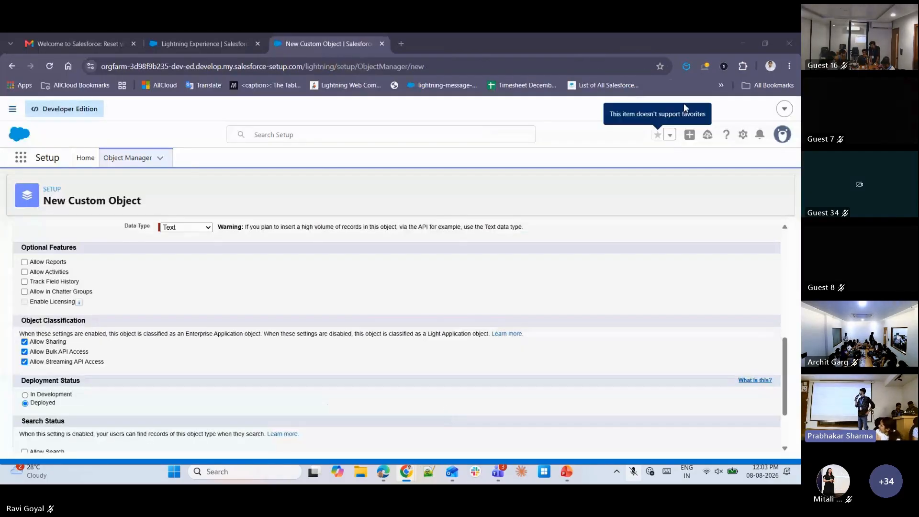
click(741, 46)
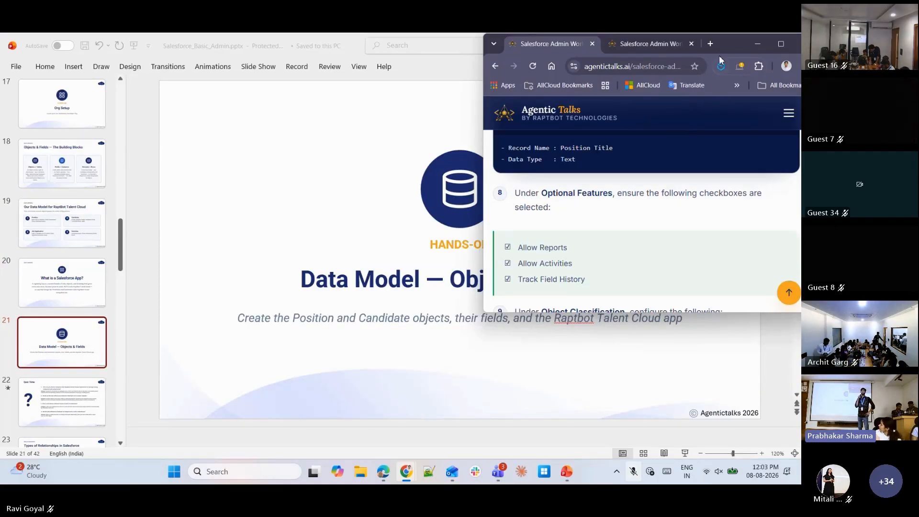
drag(726, 46, 625, 109)
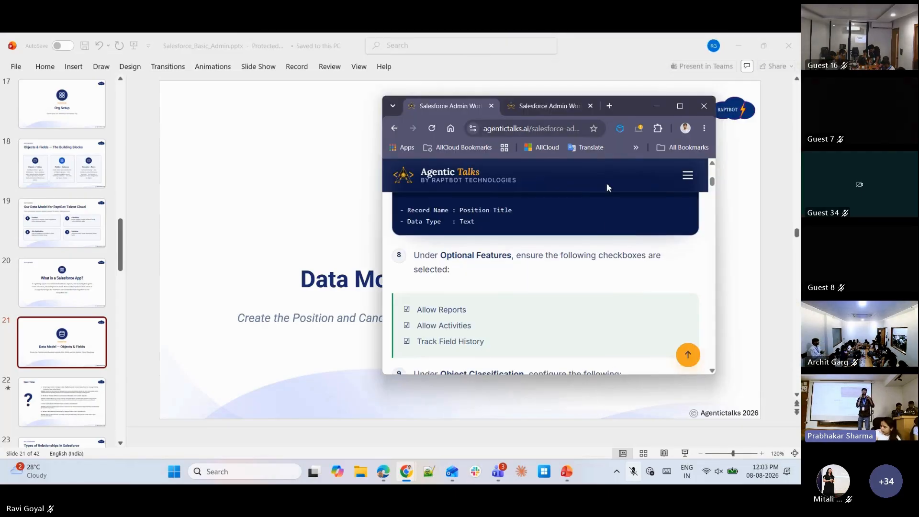
key(alt+Tab)
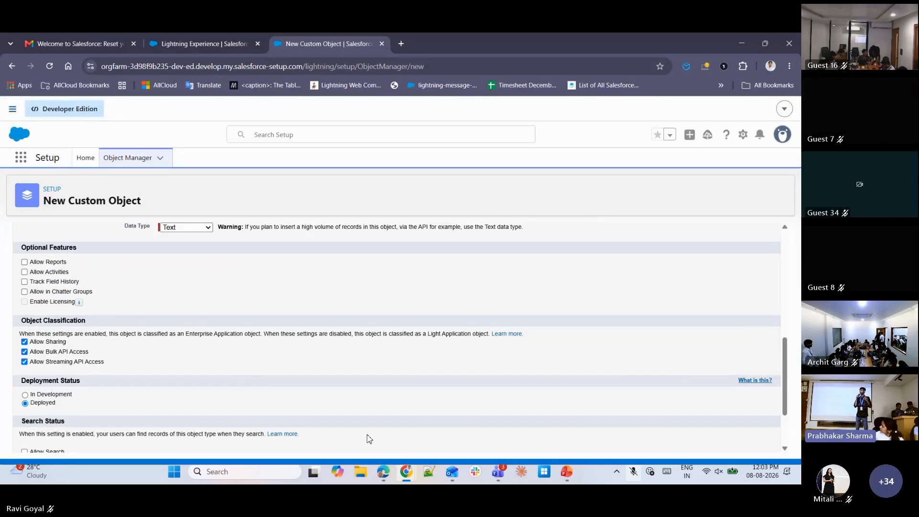
mouse_move(406, 475)
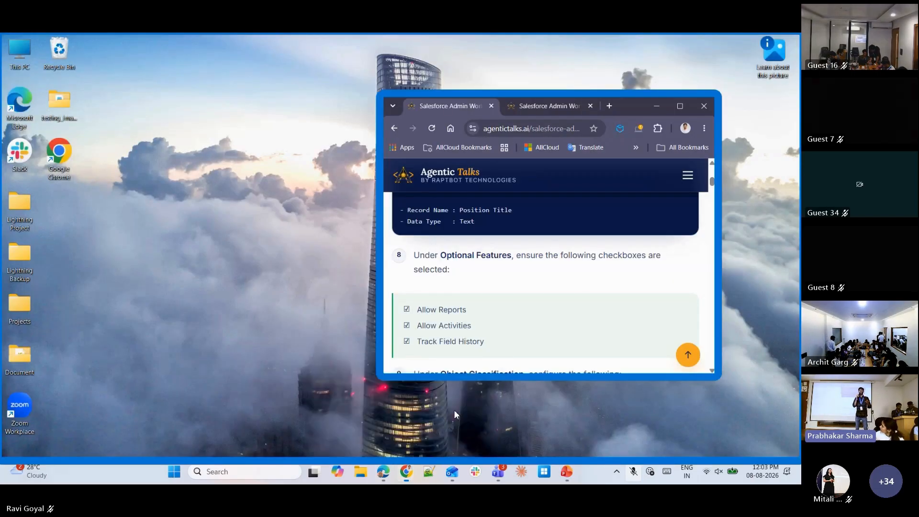
click(455, 413)
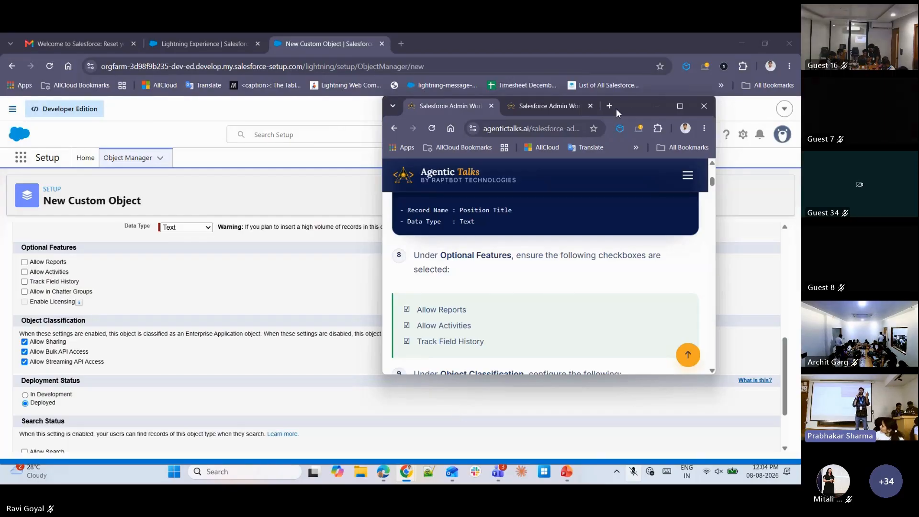
drag(630, 107, 708, 37)
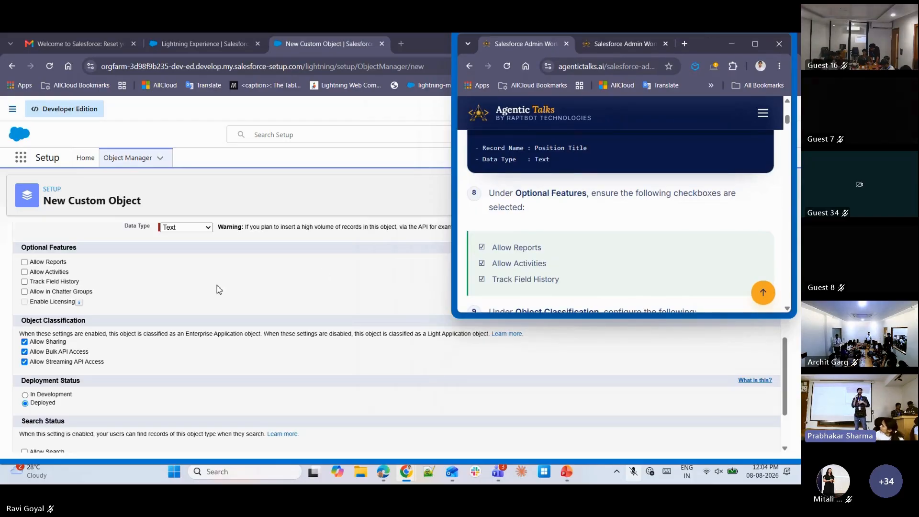
- Enable Allow Reports, Allow Activities and Track Field History under the new object's Optional Features
click(24, 262)
click(24, 272)
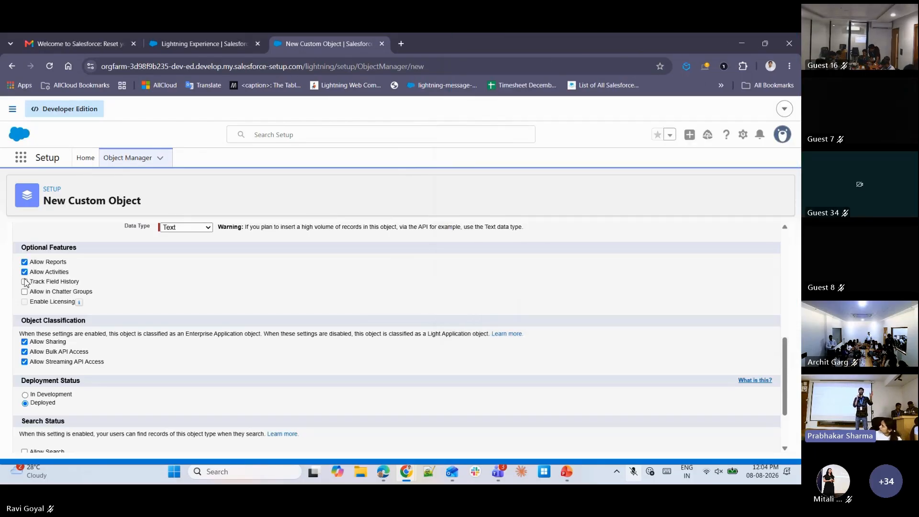
click(25, 281)
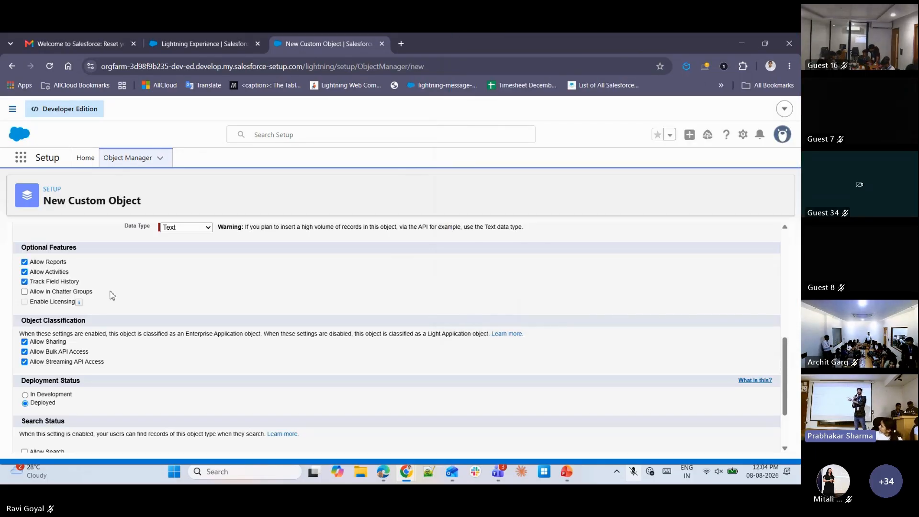
key(alt+Tab)
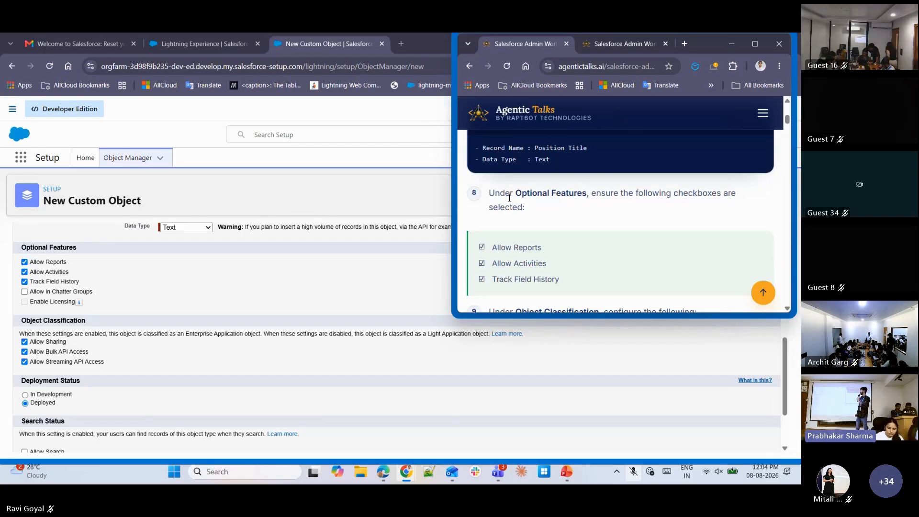
key(alt+Tab)
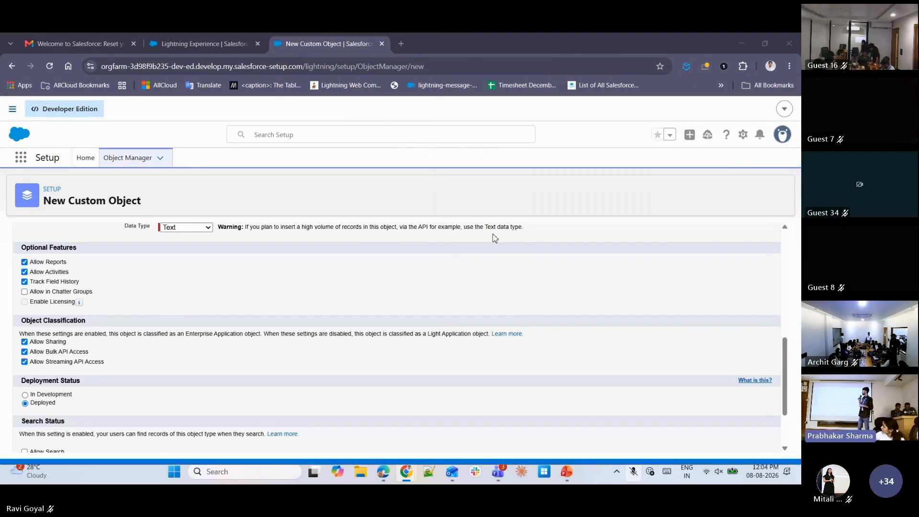
key(alt+Tab)
key(alt+Tab)
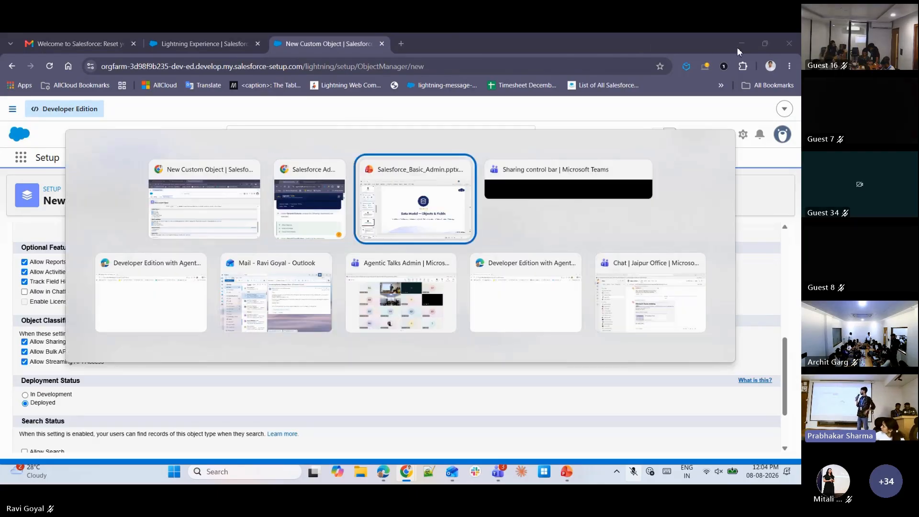
key(alt+Tab)
key(alt+Tab)
key(alt+Tab)
key(alt+Tab)
key(alt+Tab)
key(alt+Tab)
key(alt+Tab)
key(alt+Tab)
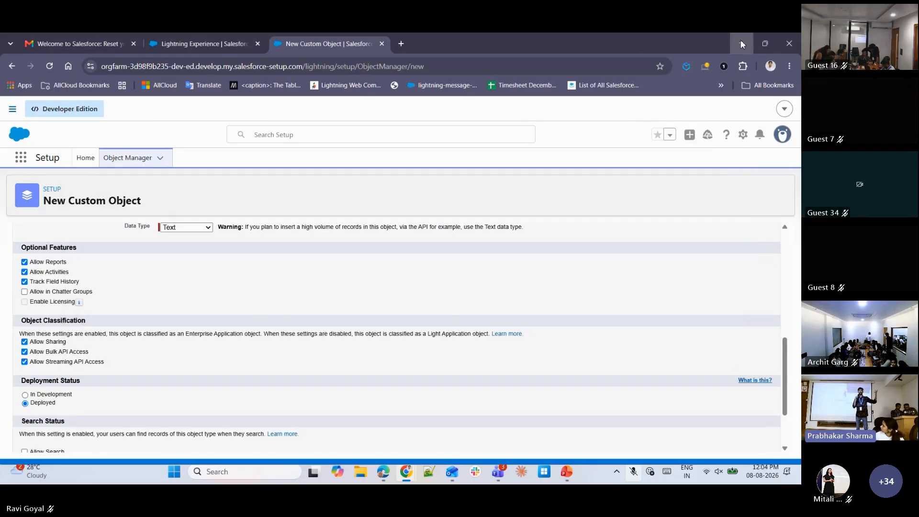
- Minimize the form's window, try to keep the workbook window always on top, and return to the New Custom Object form
click(741, 42)
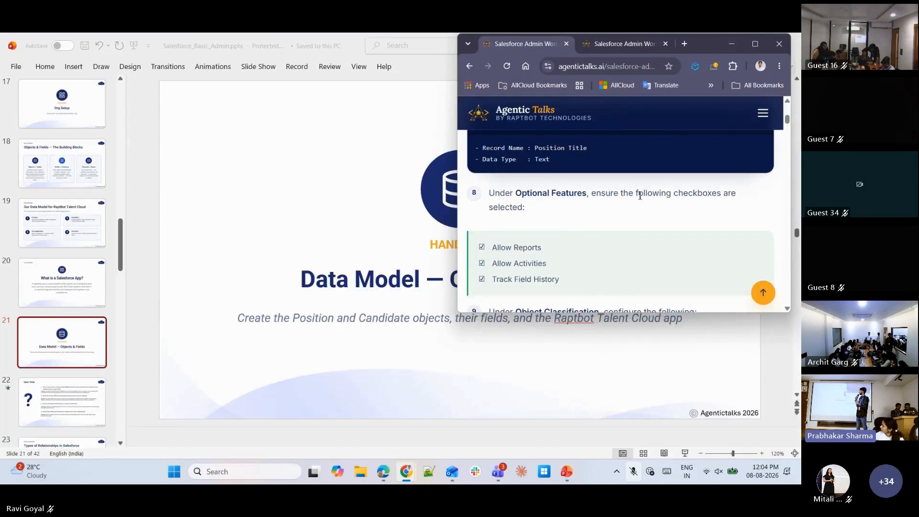
key(ctrl)
key(ctrl)
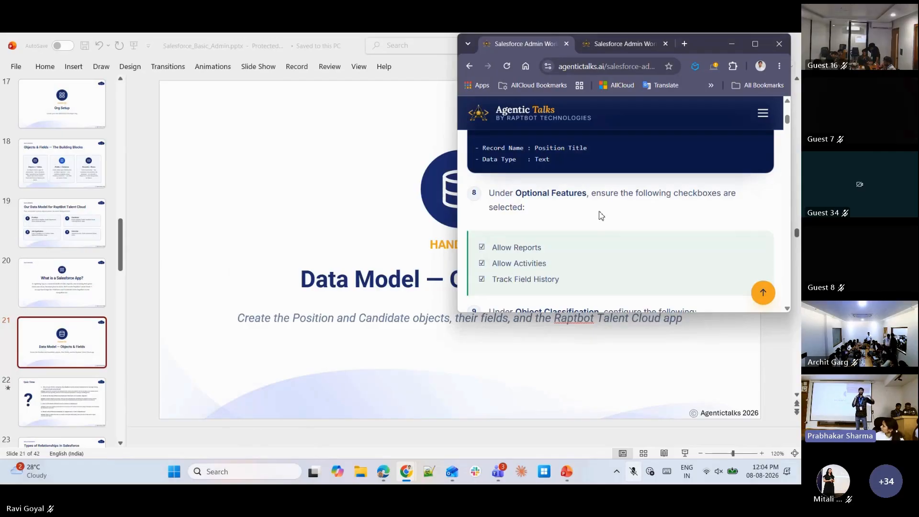
key(ctrl+super+t)
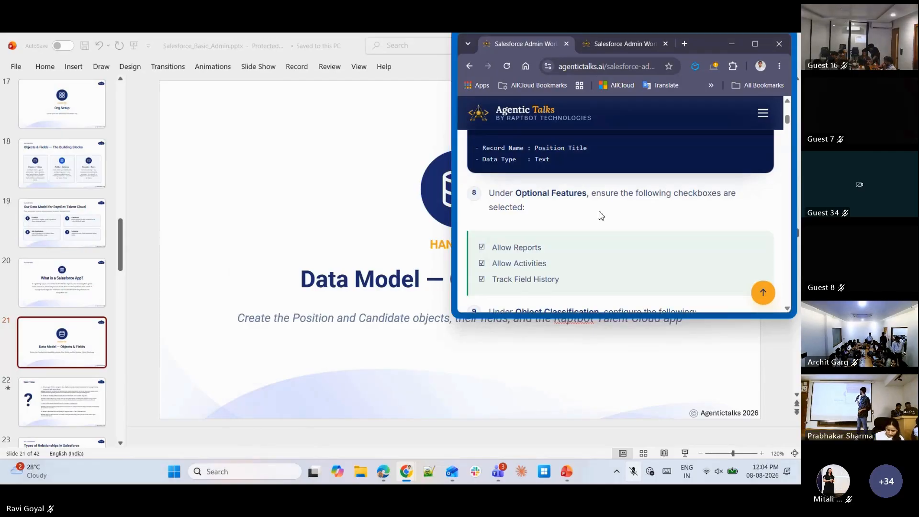
key(alt+Tab)
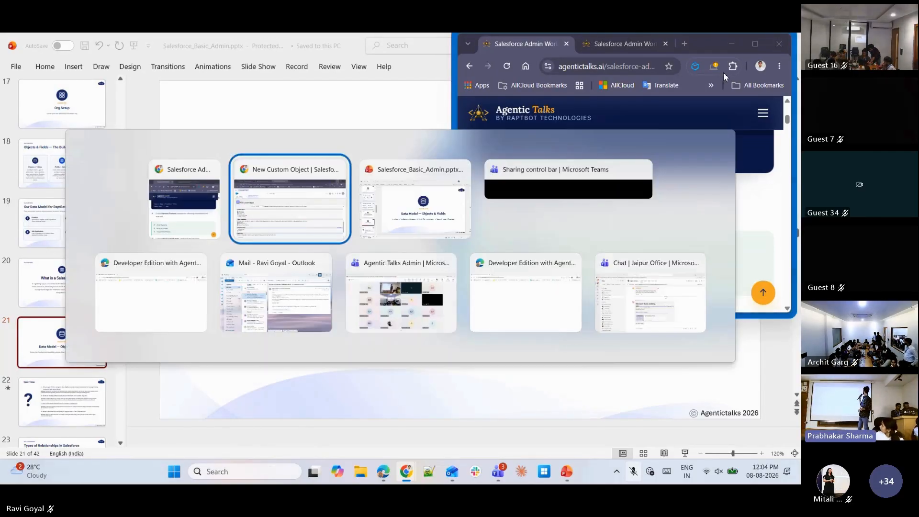
- Show the workbook over the form, follow its instructions from Object Classification to Search Status, and enable Allow Search
mouse_move(405, 471)
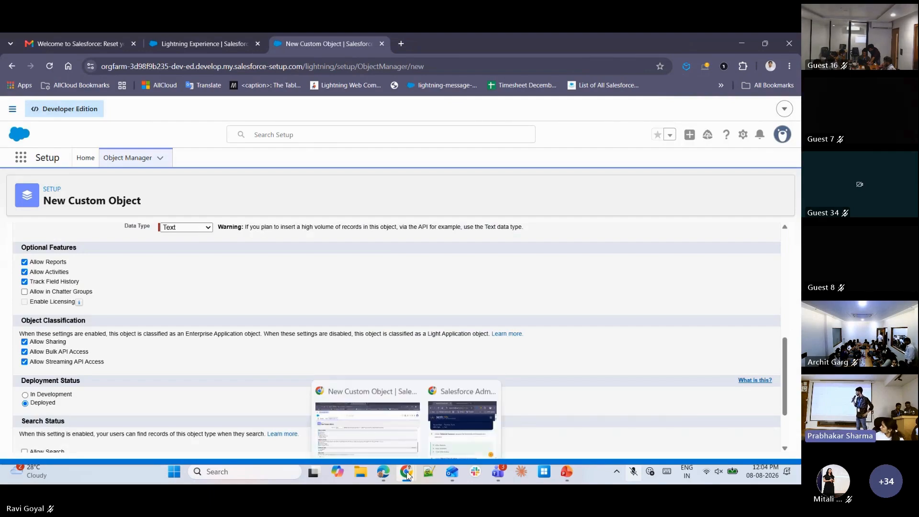
click(460, 400)
scroll(490, 247, down, 2)
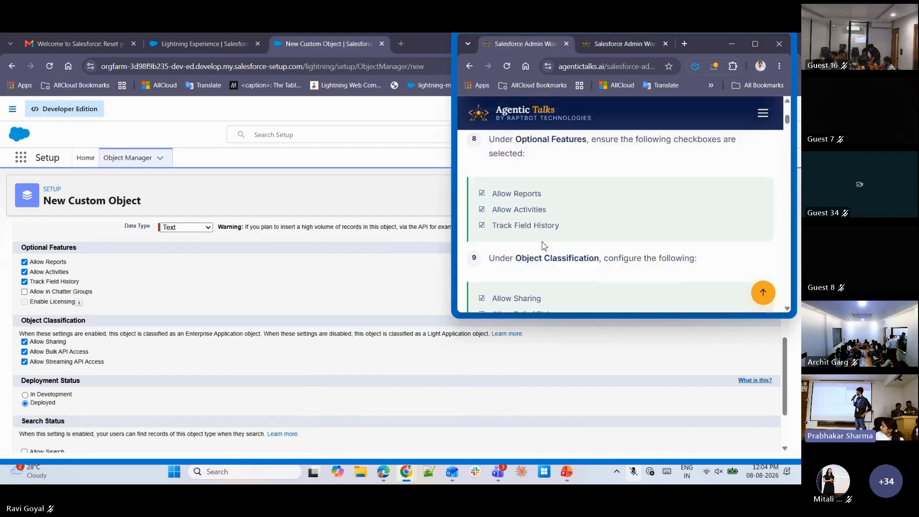
scroll(201, 316, down, 2)
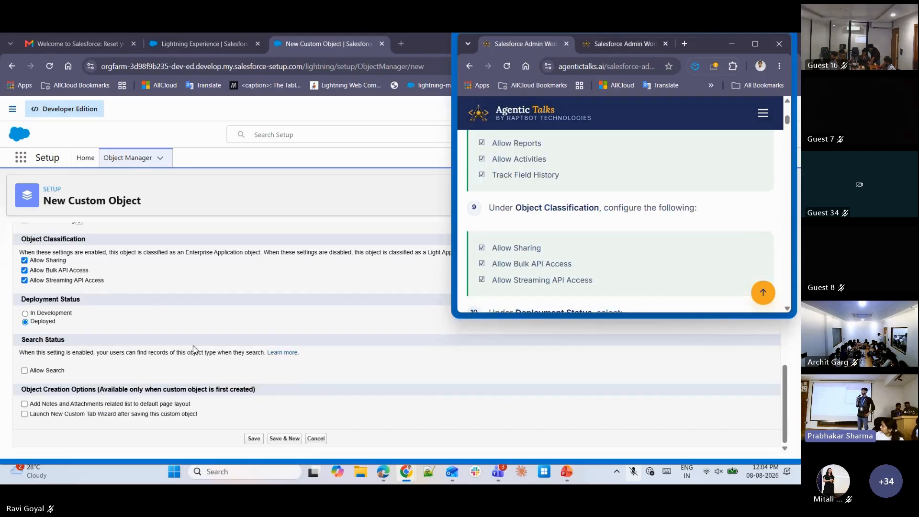
scroll(544, 226, down, 2)
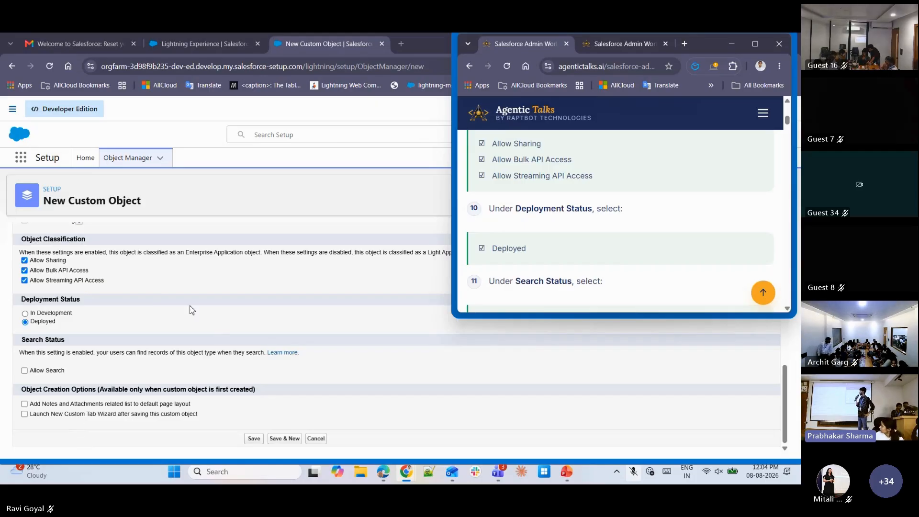
scroll(530, 240, down, 2)
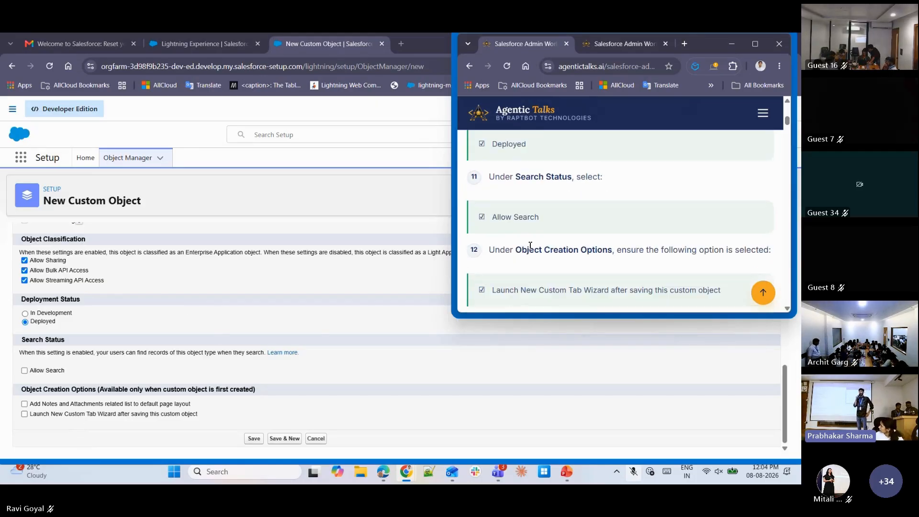
click(24, 371)
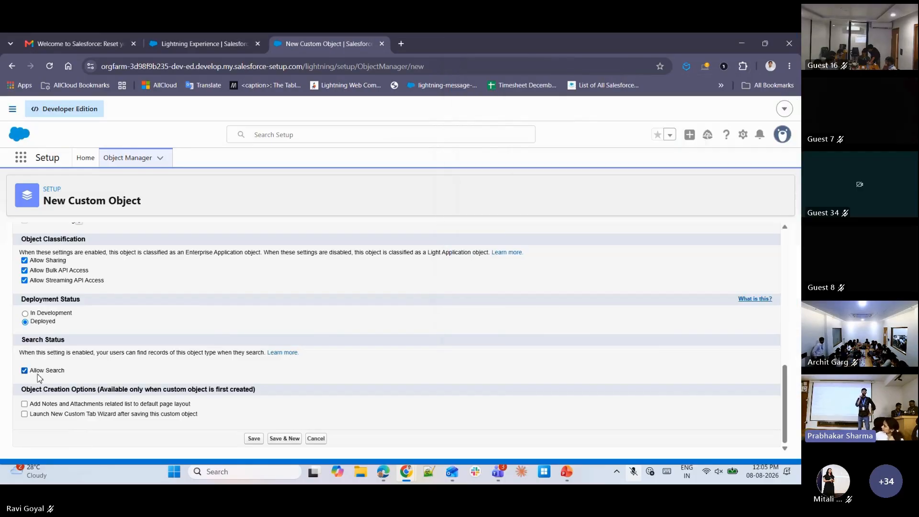
- Check the workbook's Object Creation Options instruction and enable Launch New Custom Tab Wizard after saving this custom object
key(alt+Tab)
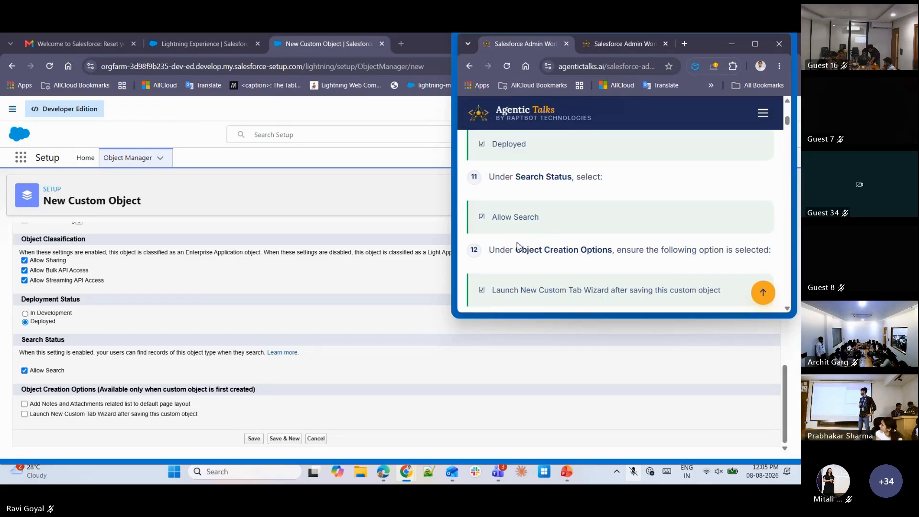
scroll(534, 251, down, 2)
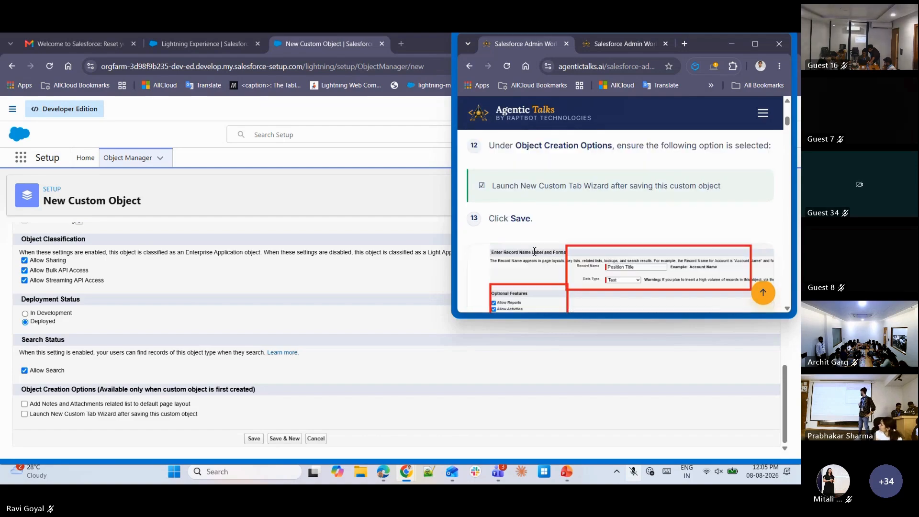
click(25, 421)
click(25, 415)
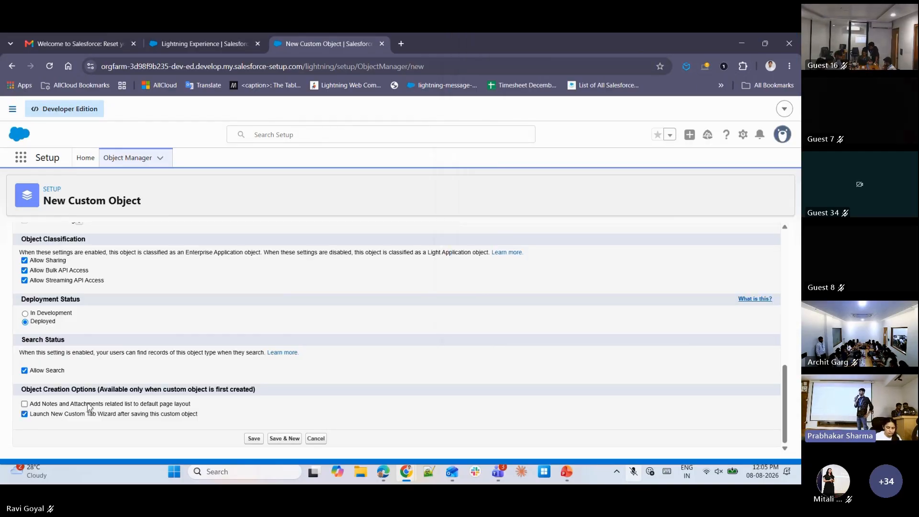
- Compare the form with the workbook's example image and save the Position custom object
key(alt+Tab)
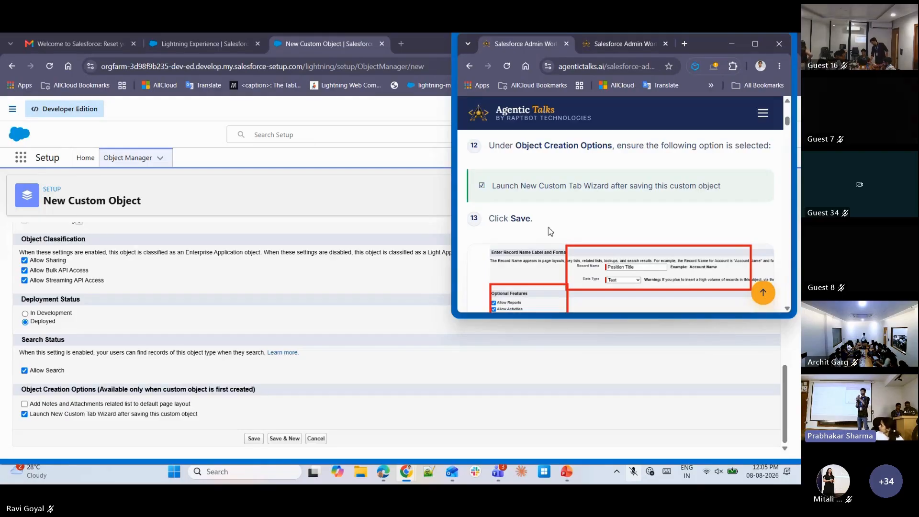
scroll(547, 227, down, 1)
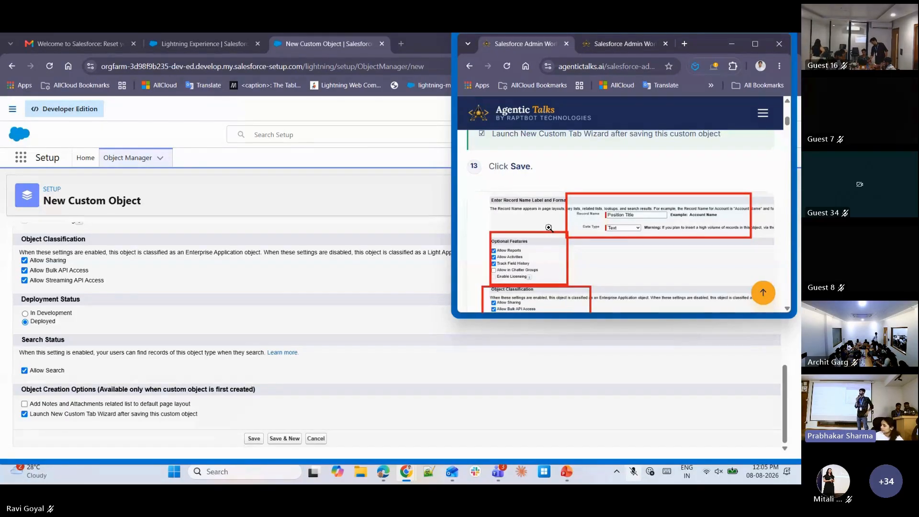
scroll(548, 227, up, 1)
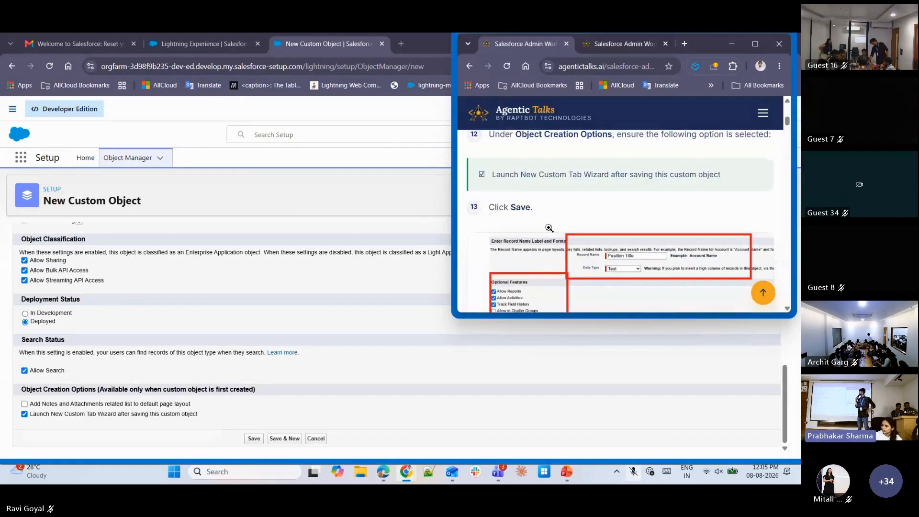
scroll(550, 232, down, 2)
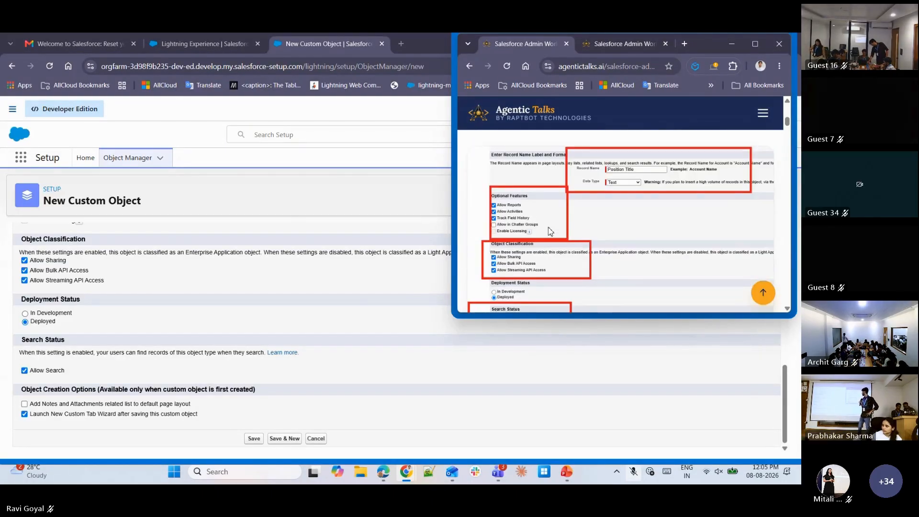
click(252, 438)
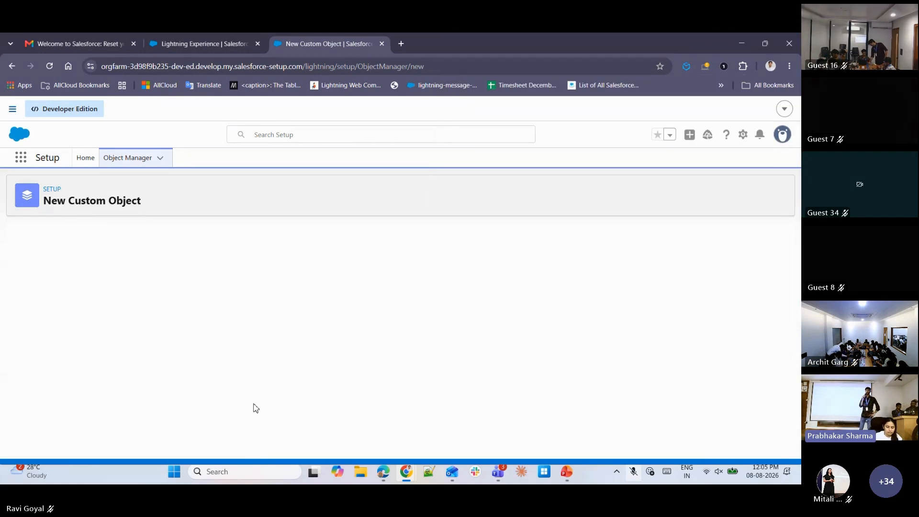
- Keep the workbook visible over the form, choose the Bank tab style for the Position object's tab, and continue to profile visibility
key(ctrl+super+t)
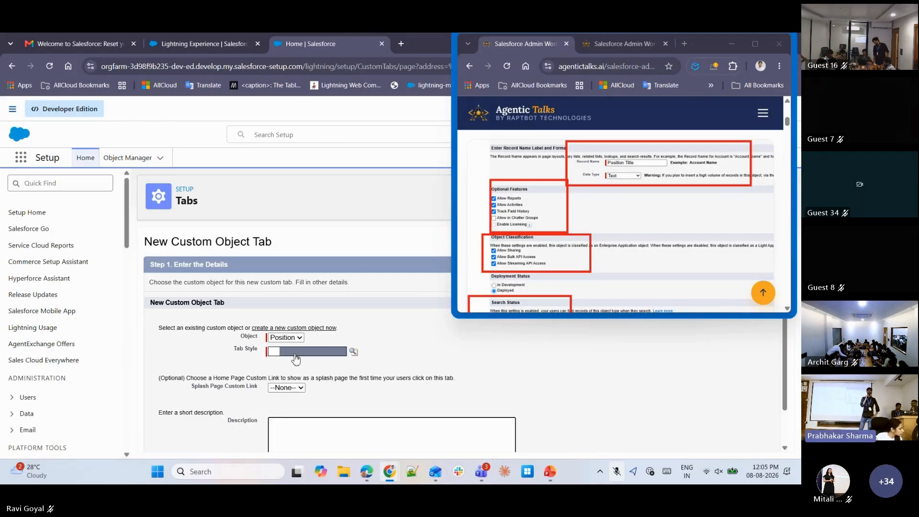
click(353, 351)
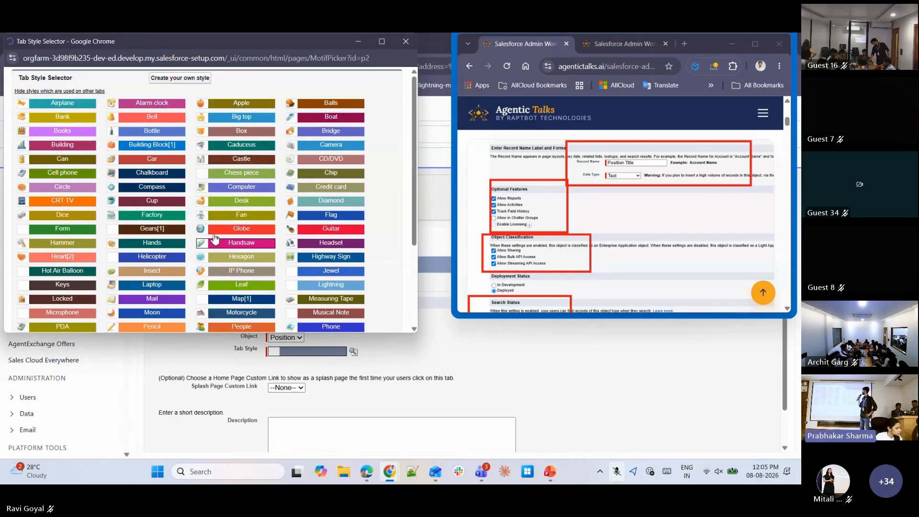
click(62, 117)
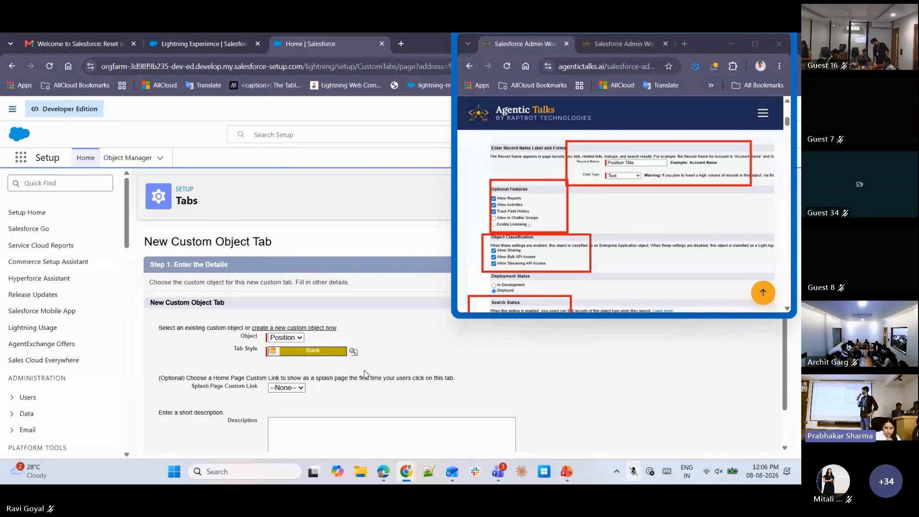
scroll(407, 377, down, 1)
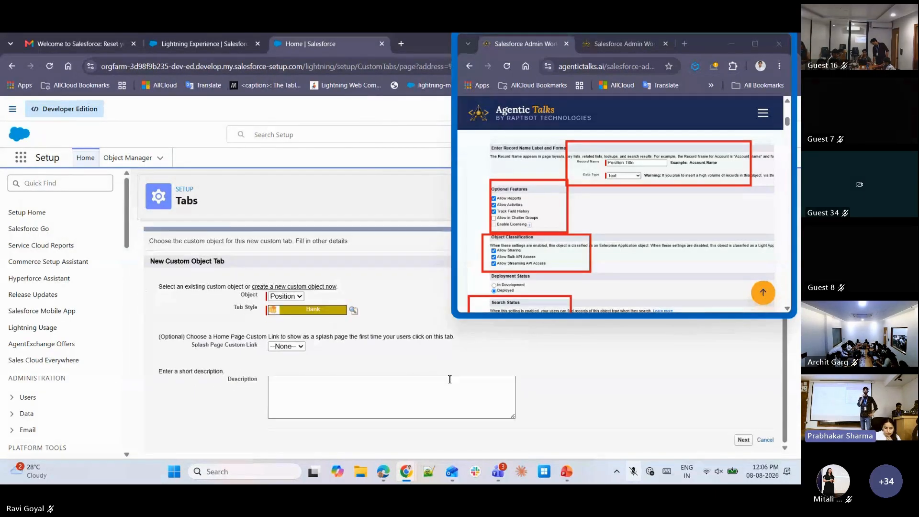
click(744, 441)
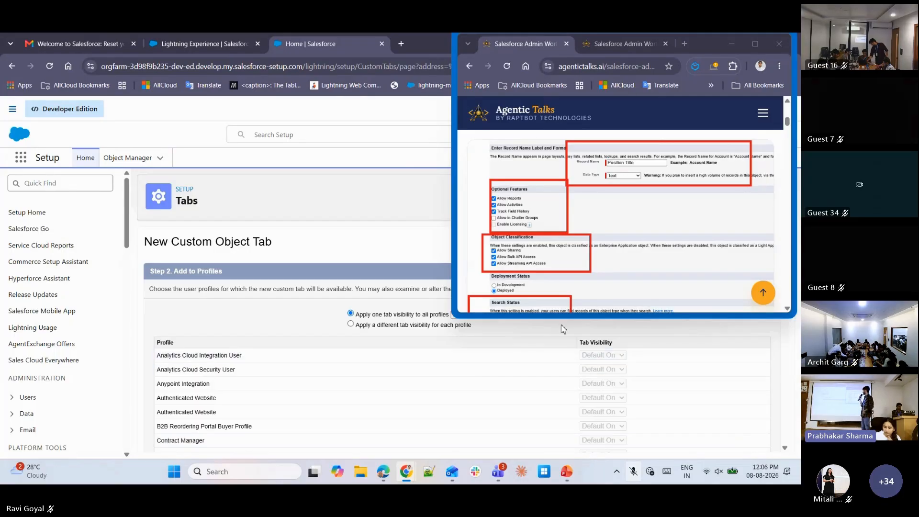
- Move the workbook window clear of the visibility settings, keep Default On for all profiles, and continue to the custom app selection
drag(705, 44, 230, 62)
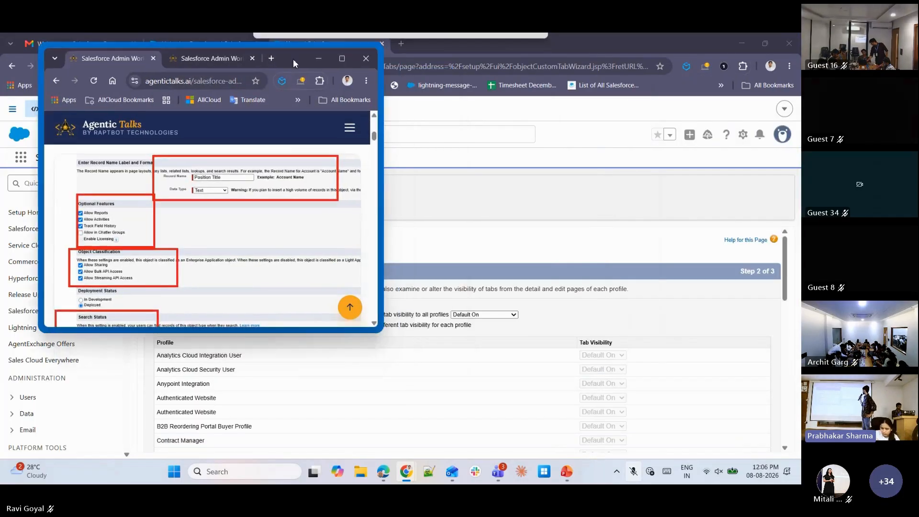
scroll(661, 300, down, 3)
scroll(670, 355, up, 5)
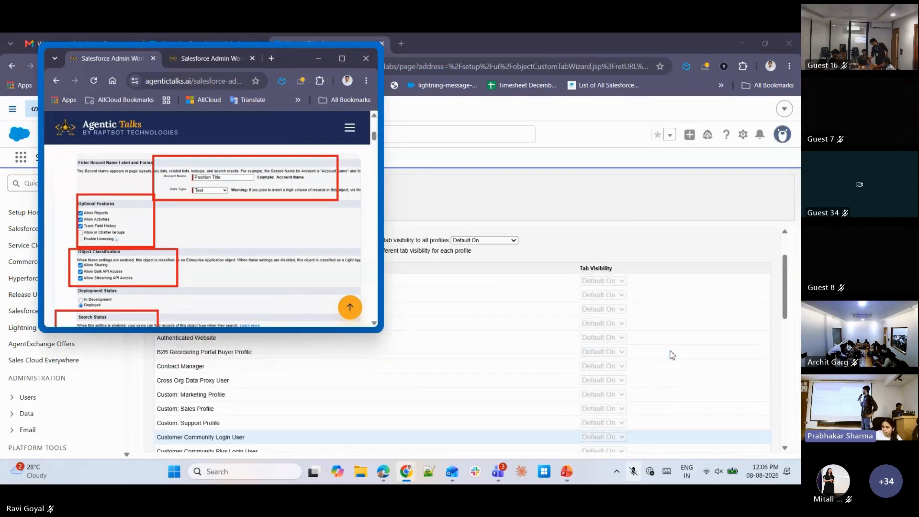
drag(291, 62, 247, 52)
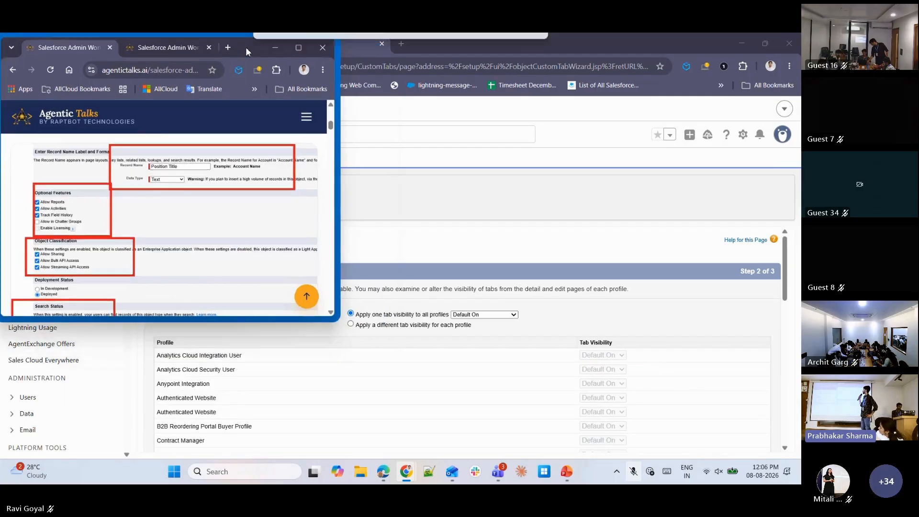
scroll(619, 343, down, 5)
scroll(619, 343, up, 5)
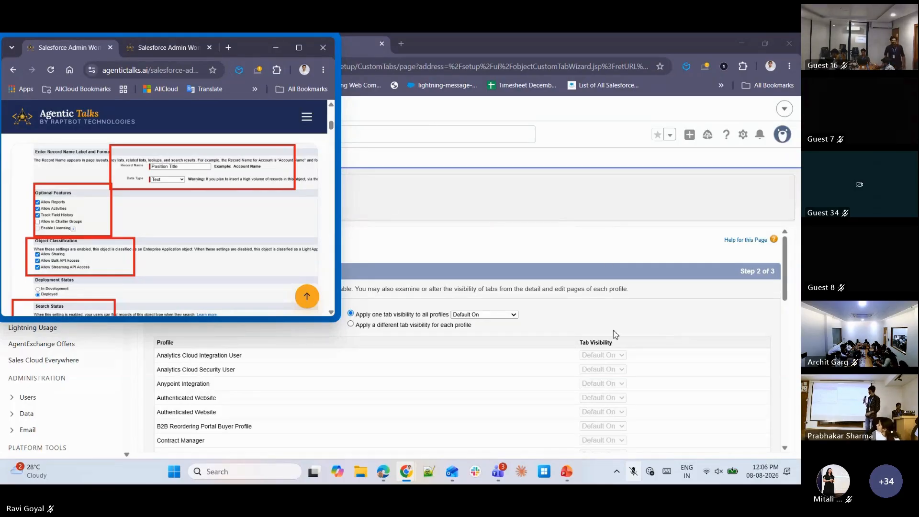
scroll(617, 335, down, 15)
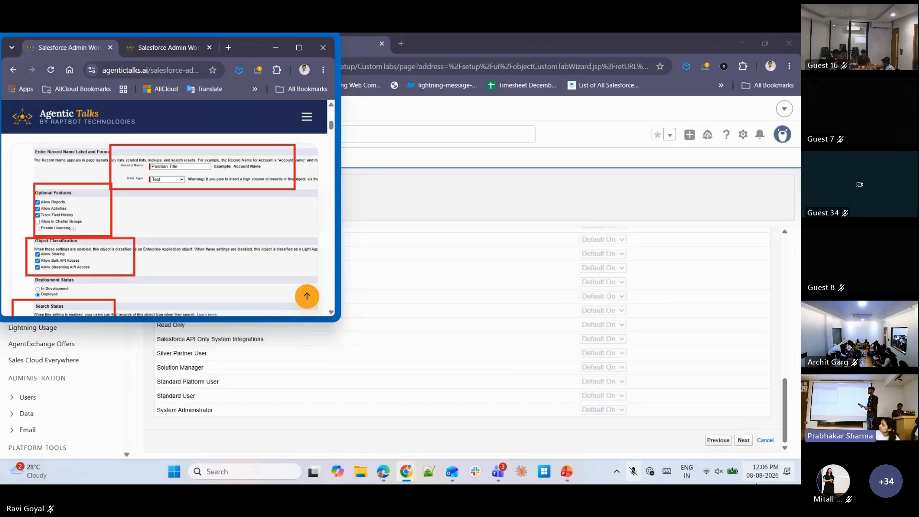
click(743, 440)
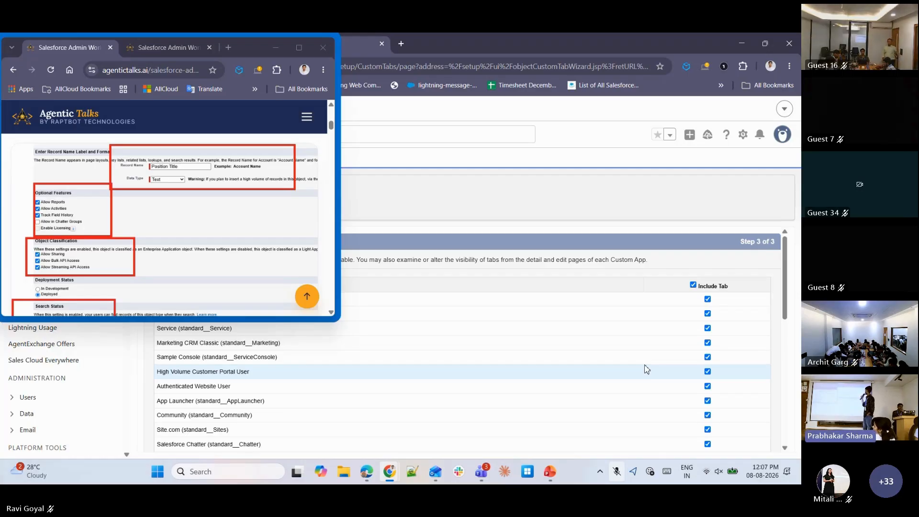
- Review the workbook's tab wizard instructions from choosing a Tab Style to leaving the default profile visibility settings
scroll(611, 322, down, 10)
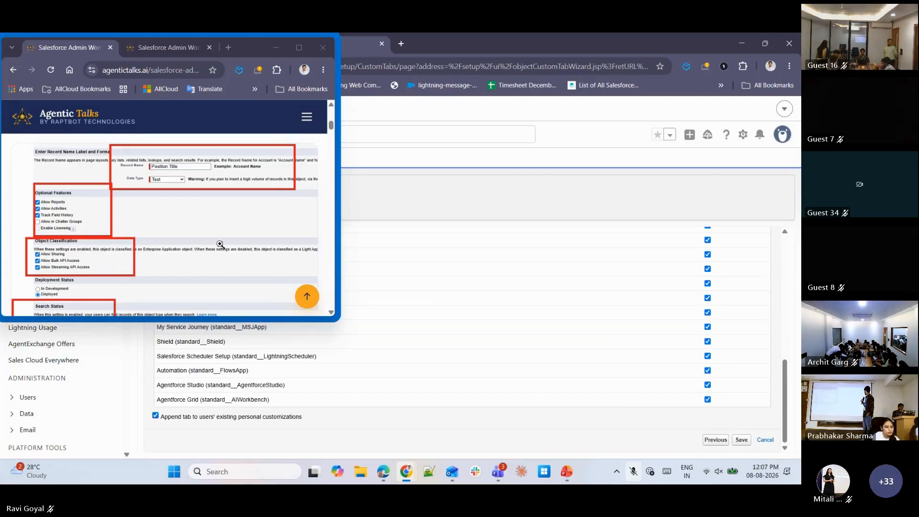
scroll(220, 246, down, 4)
scroll(219, 246, down, 7)
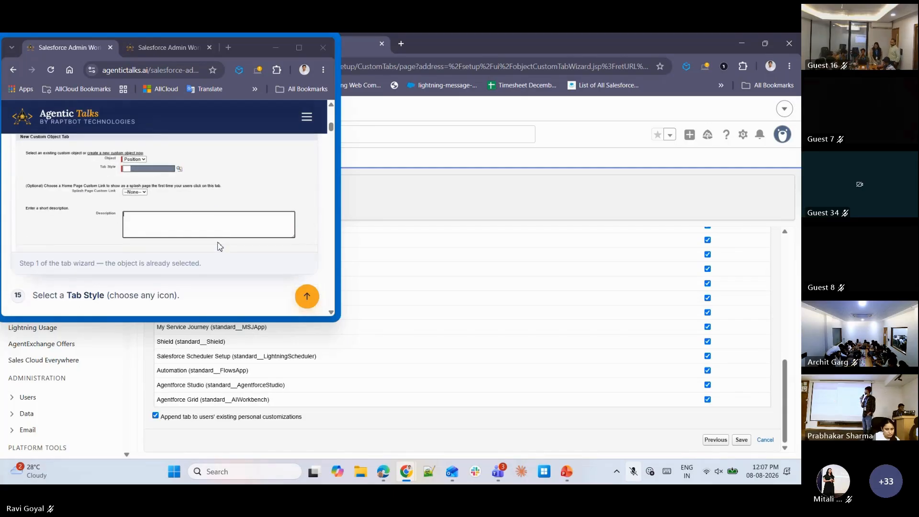
scroll(219, 246, down, 1)
scroll(219, 246, down, 3)
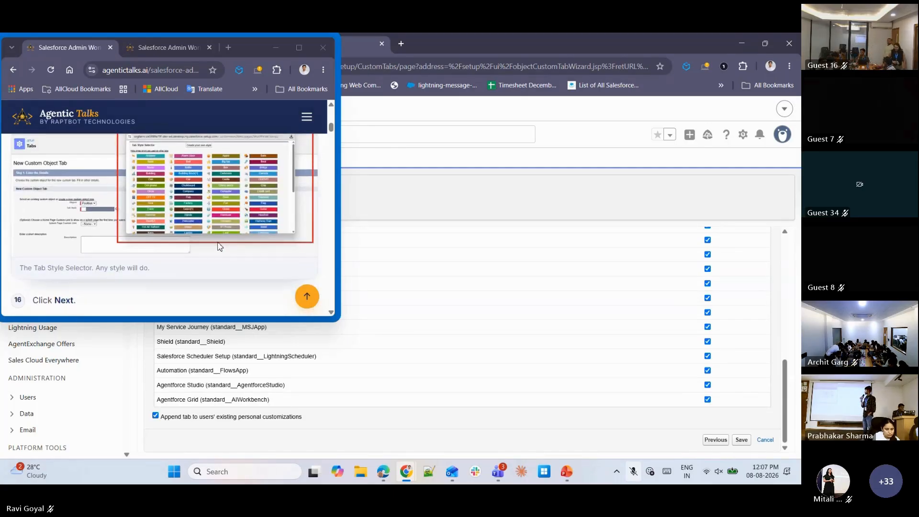
scroll(219, 246, down, 2)
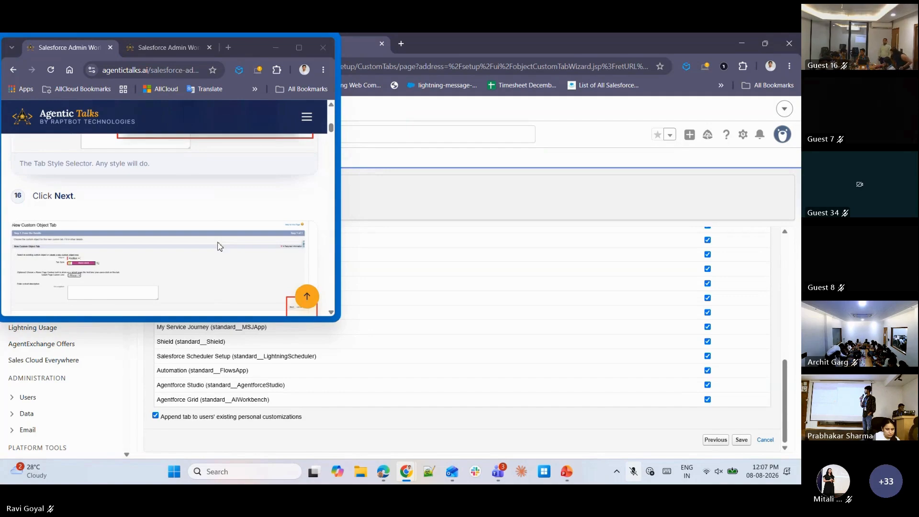
scroll(219, 246, down, 2)
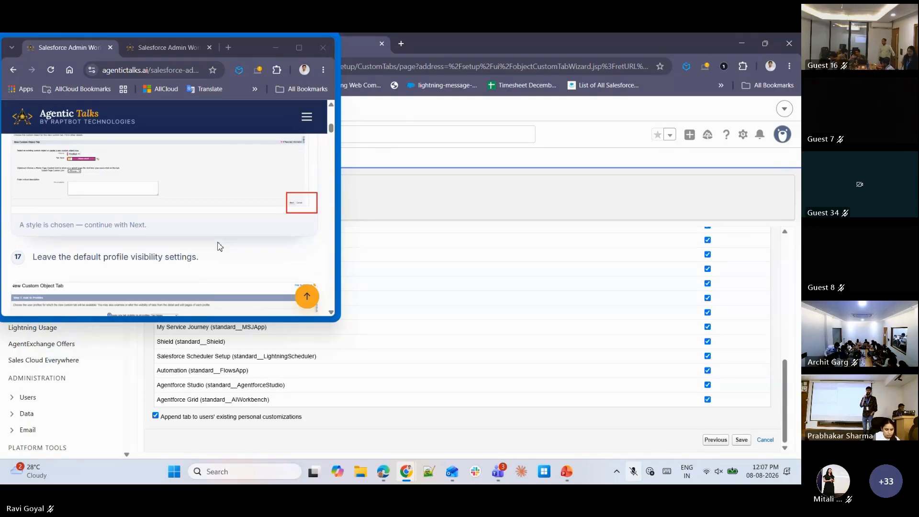
scroll(220, 246, down, 1)
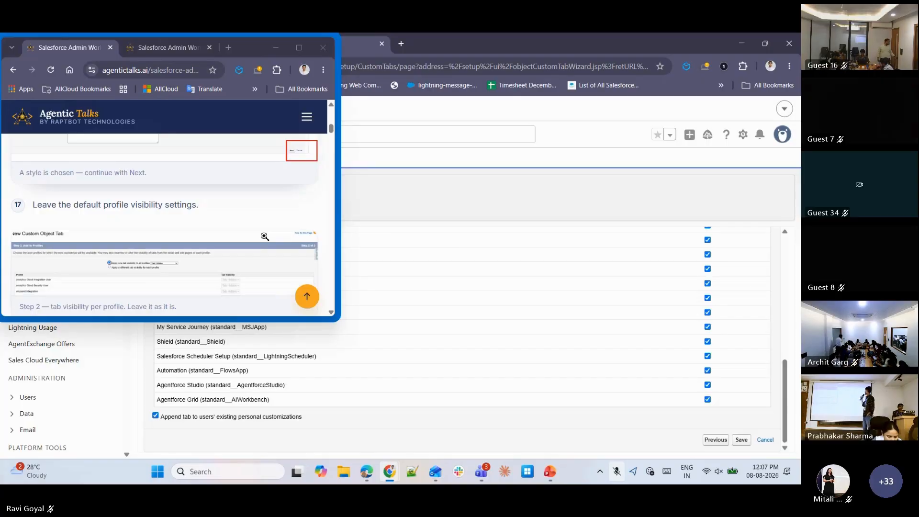
scroll(245, 242, down, 2)
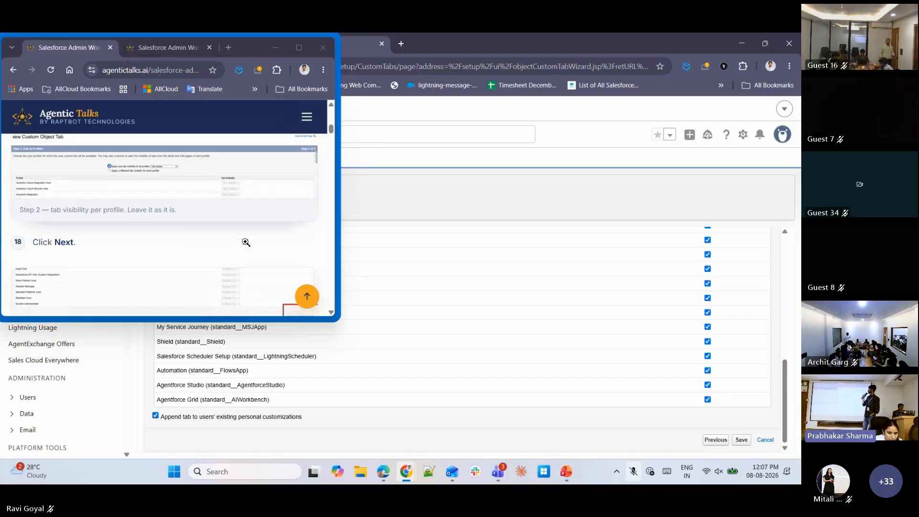
scroll(245, 243, up, 1)
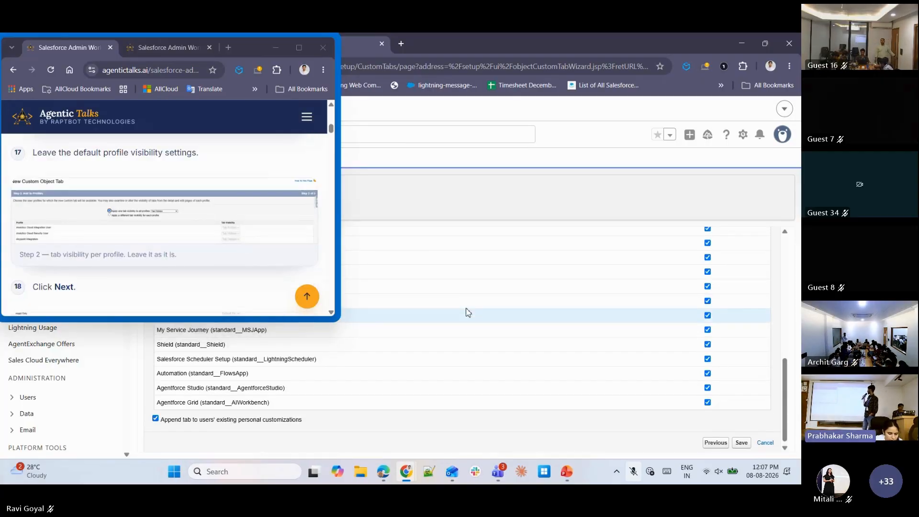
- Keep the Position tab included in all listed apps and appended to personal customizations, and save the tab
scroll(467, 312, up, 5)
scroll(527, 325, down, 3)
scroll(527, 333, down, 3)
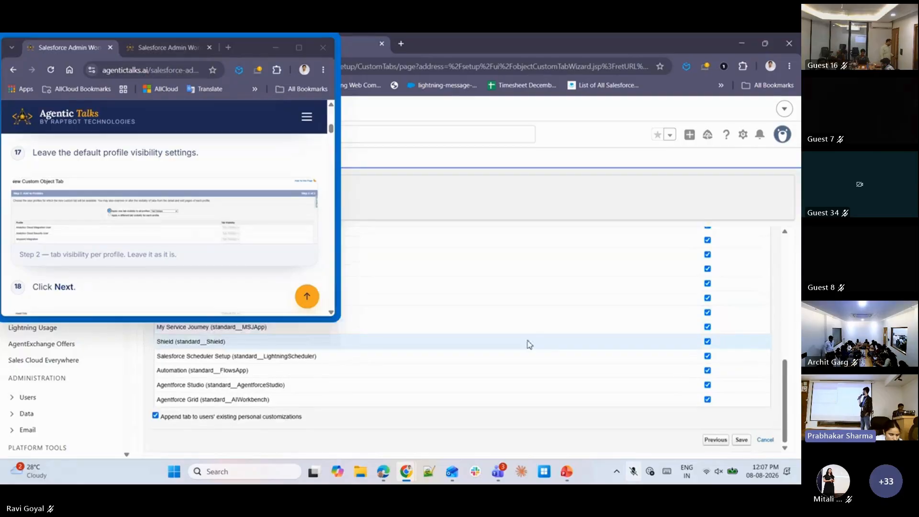
click(739, 442)
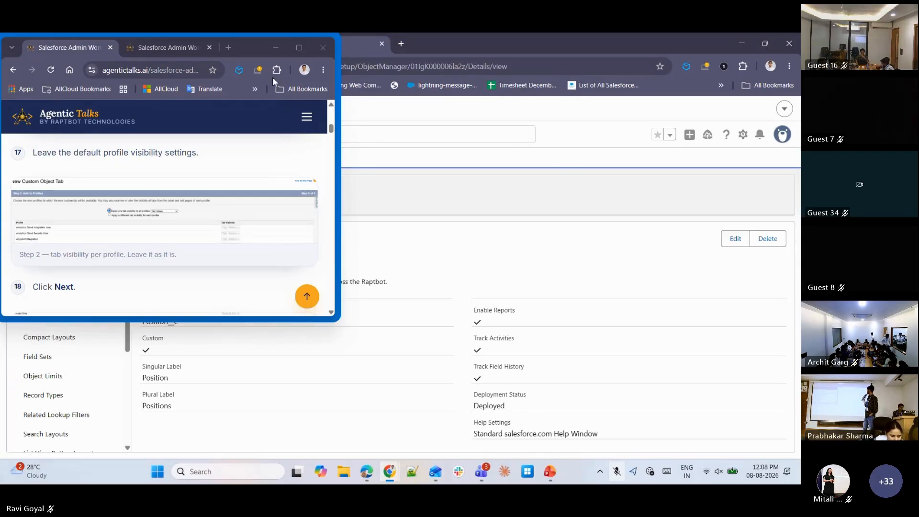
- Move the workbook off the Position details, read instructions 18 to 22, and highlight the object's API name
drag(248, 50, 723, 46)
scroll(618, 260, down, 5)
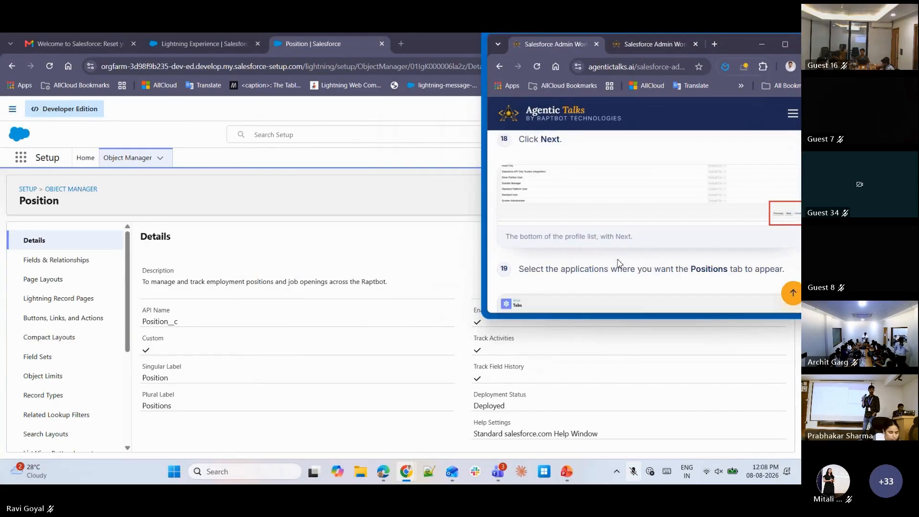
scroll(618, 260, down, 5)
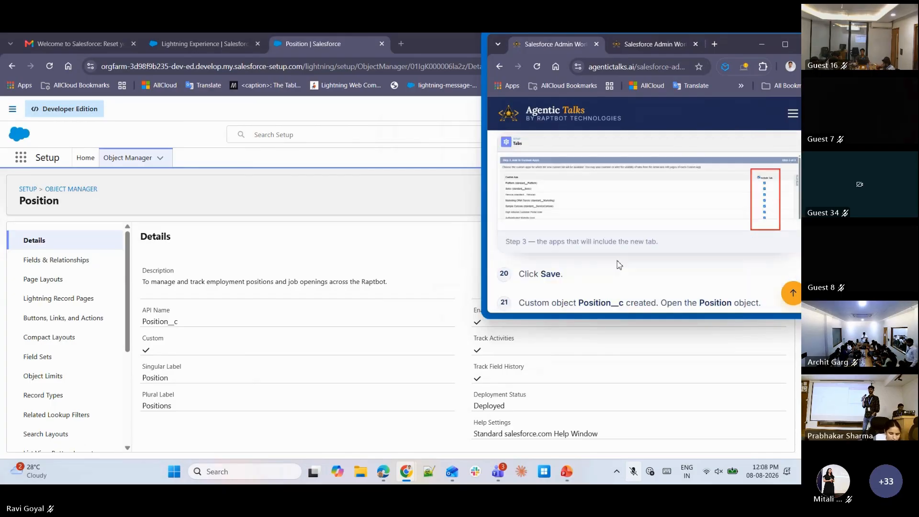
scroll(616, 263, down, 1)
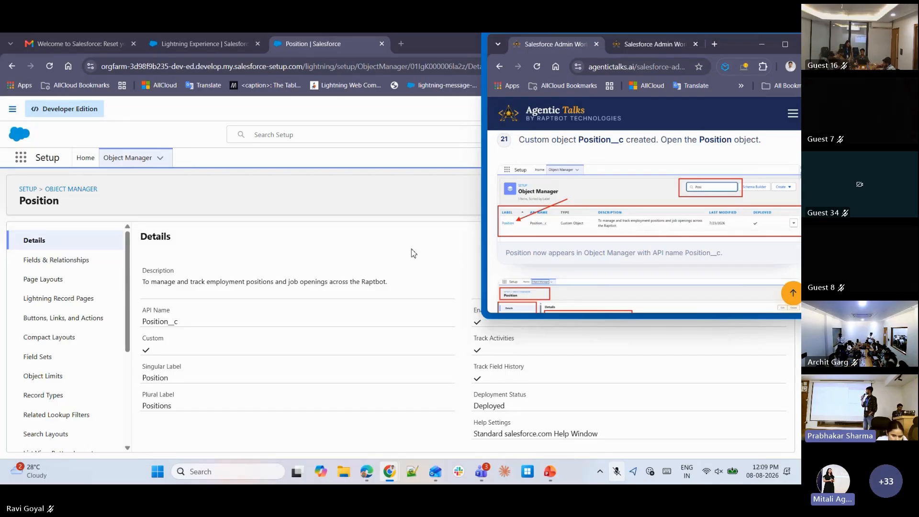
scroll(562, 234, down, 6)
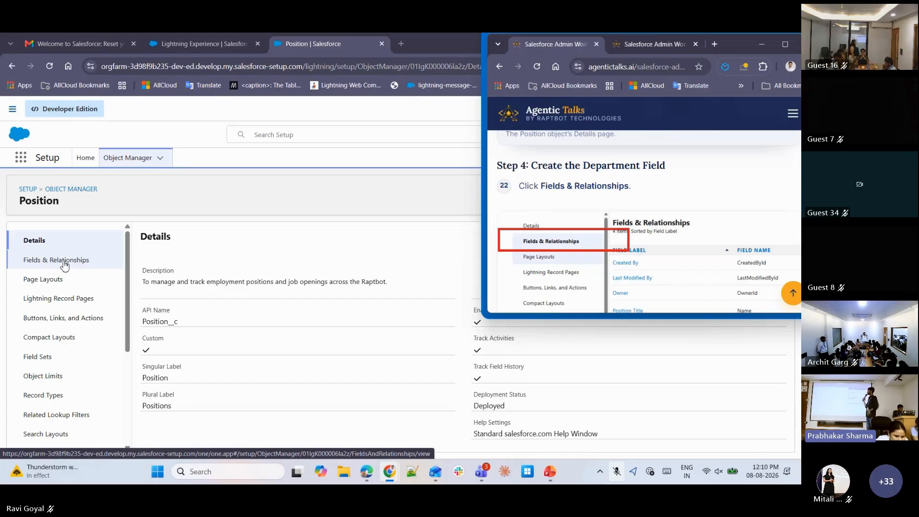
double_click(160, 322)
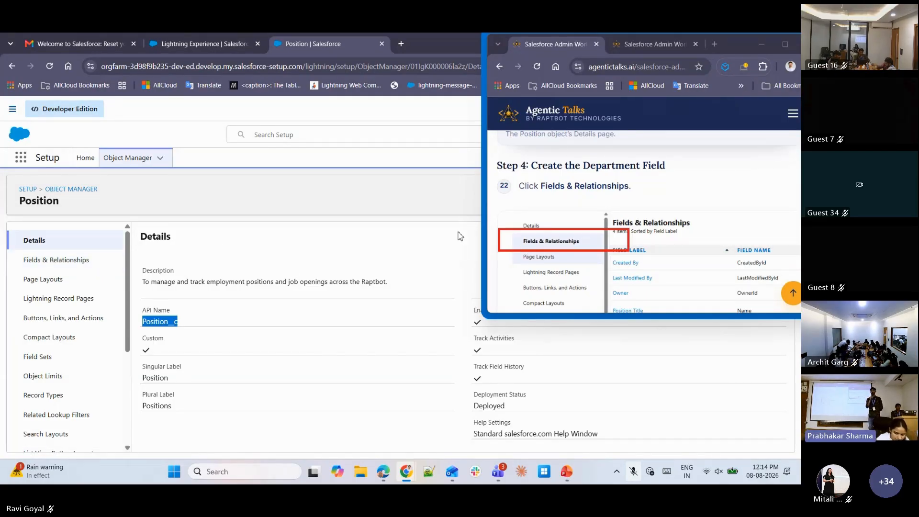
- Highlight Department in the workbook's Step 4 heading and open the Position object's Fields & Relationships
scroll(560, 223, down, 1)
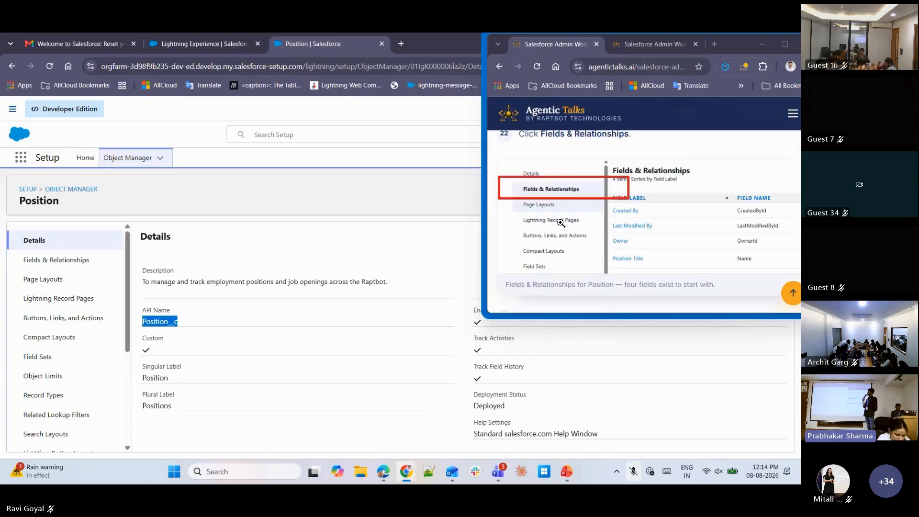
scroll(560, 223, up, 1)
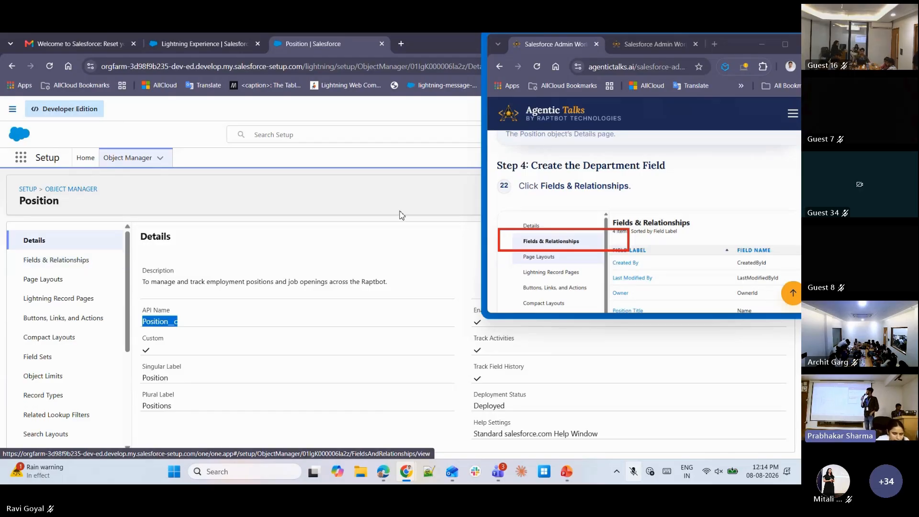
double_click(611, 165)
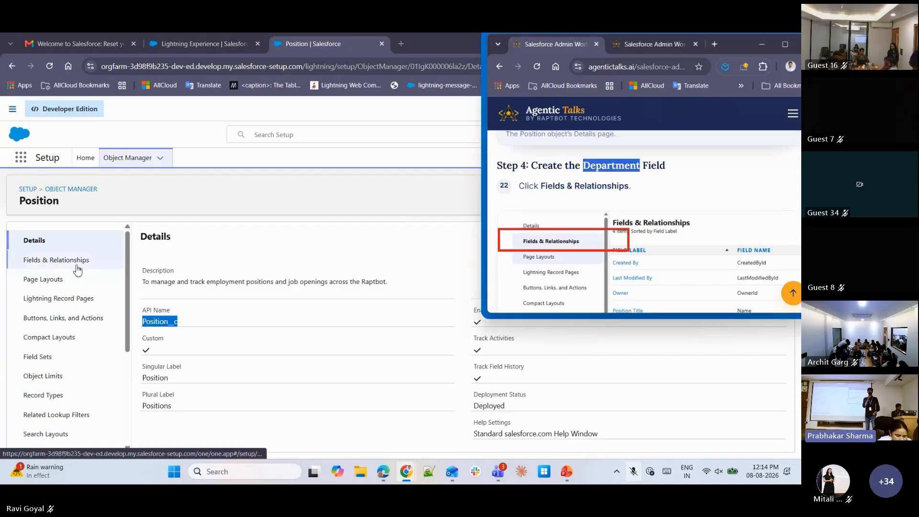
click(77, 270)
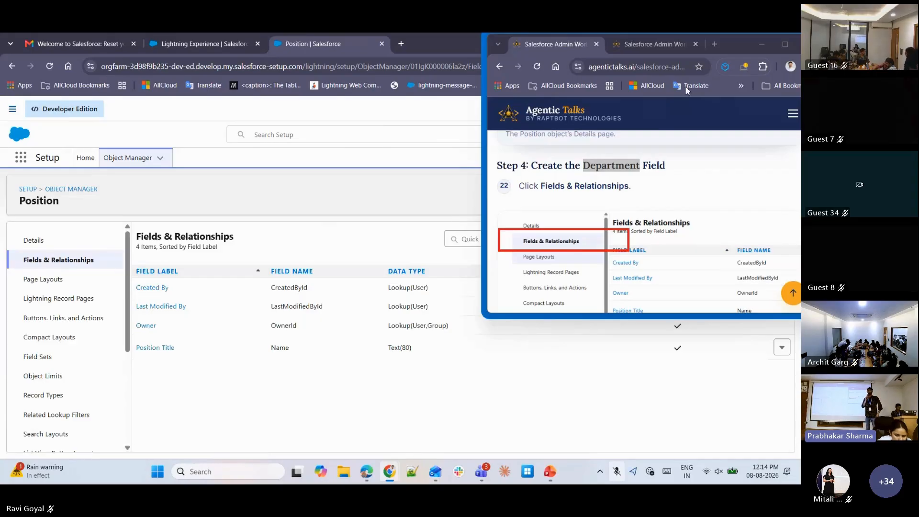
- Move the workbook window to compare it with the Position field list, and read its instructions for starting a new field
drag(729, 42, 254, 53)
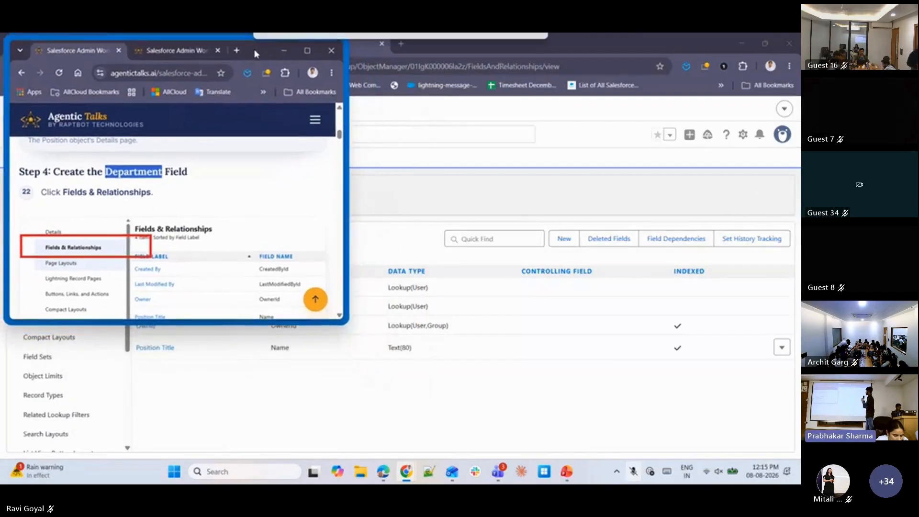
drag(262, 52, 713, 76)
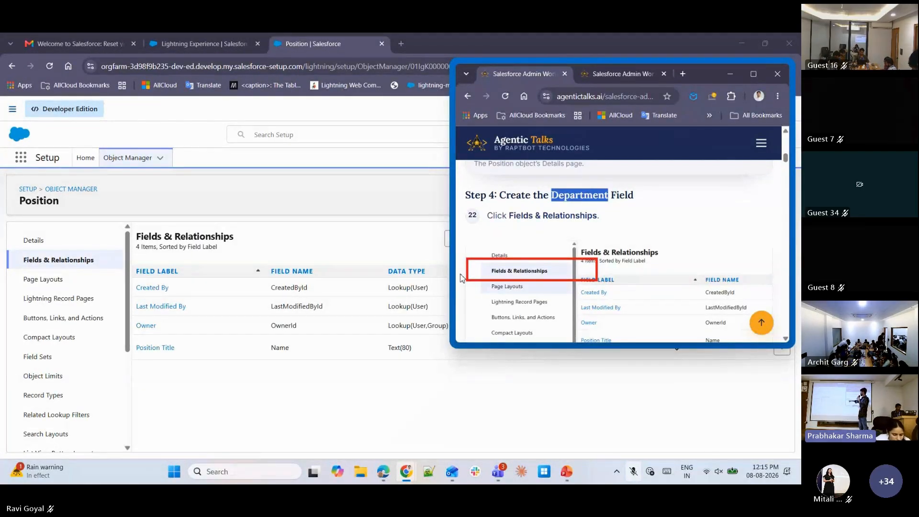
scroll(566, 258, down, 1)
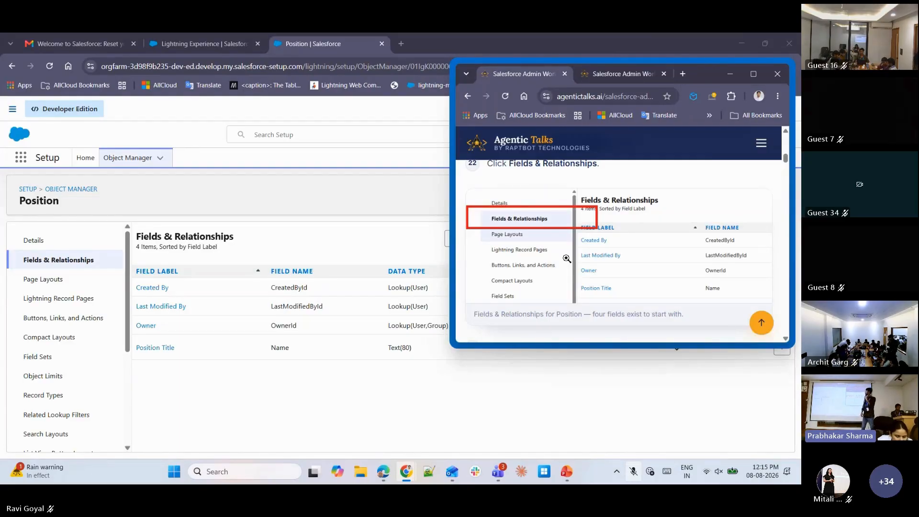
scroll(566, 258, down, 1)
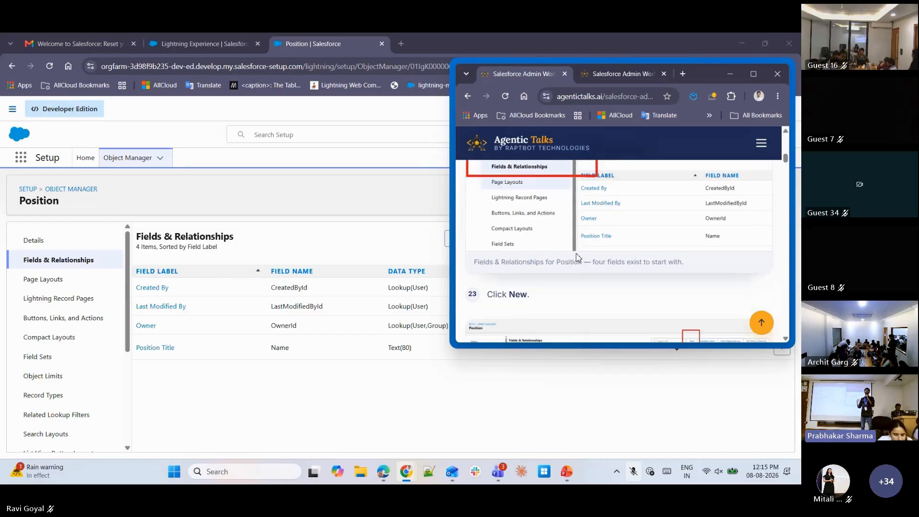
scroll(577, 257, up, 1)
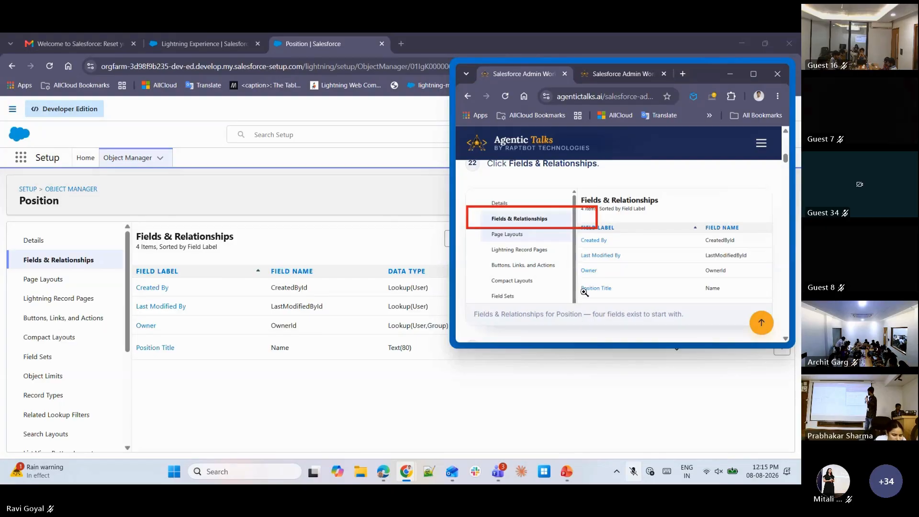
- Move the workbook window clear of the Position field list's controls and start a new custom field
scroll(584, 292, down, 3)
drag(694, 75, 265, 47)
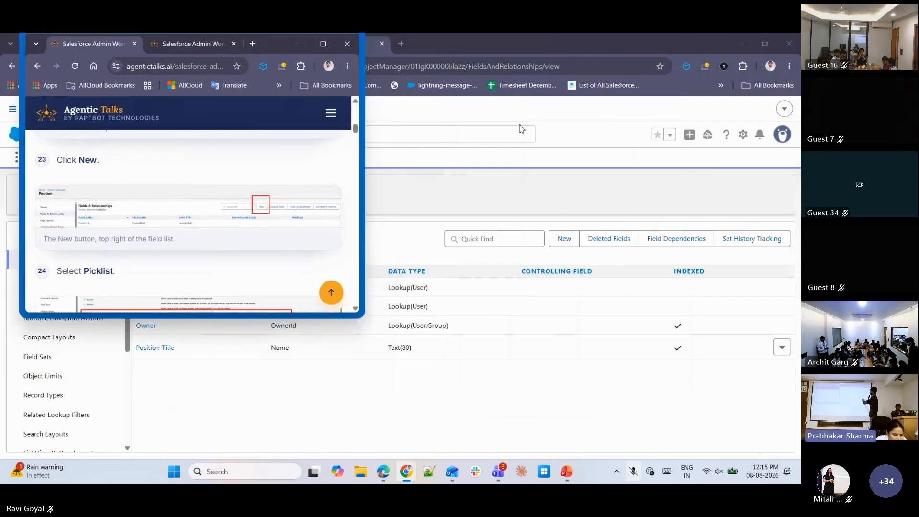
click(565, 240)
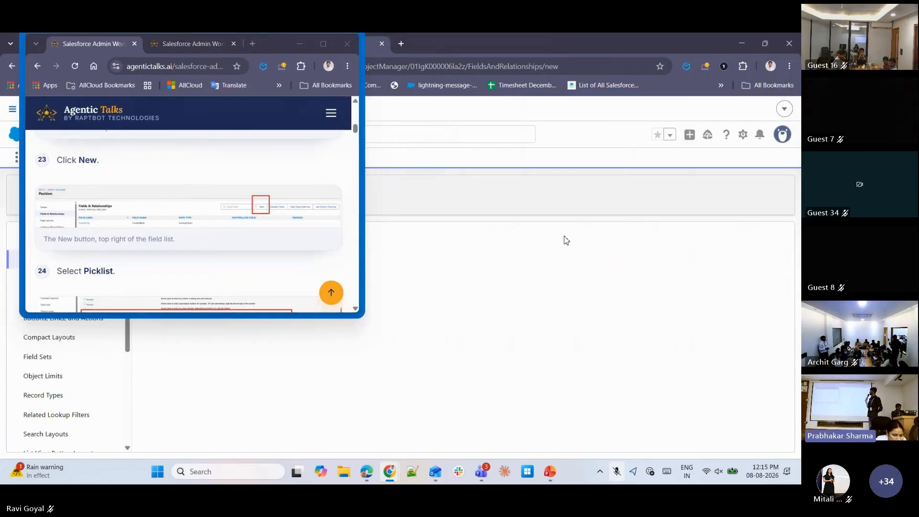
click(268, 44)
drag(268, 44, 252, 44)
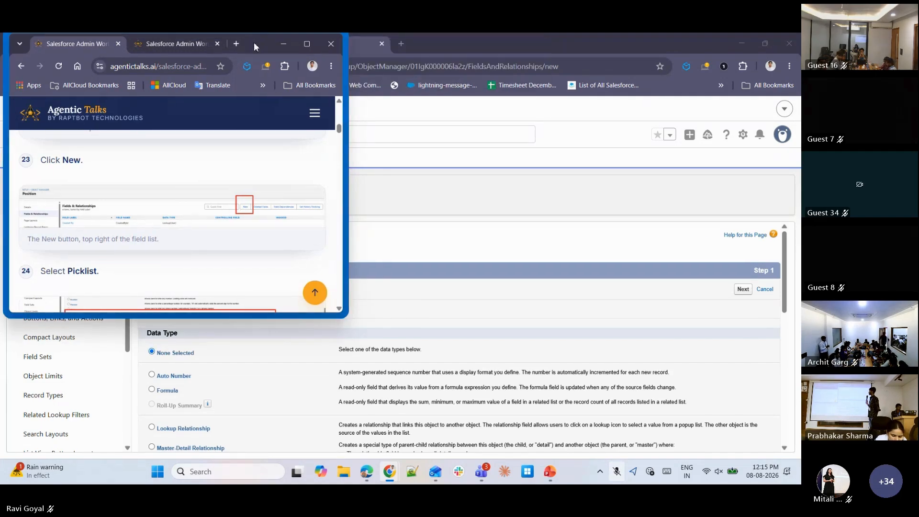
- Choose Picklist as the data type of the new Position field, following workbook instruction 24
scroll(220, 246, down, 2)
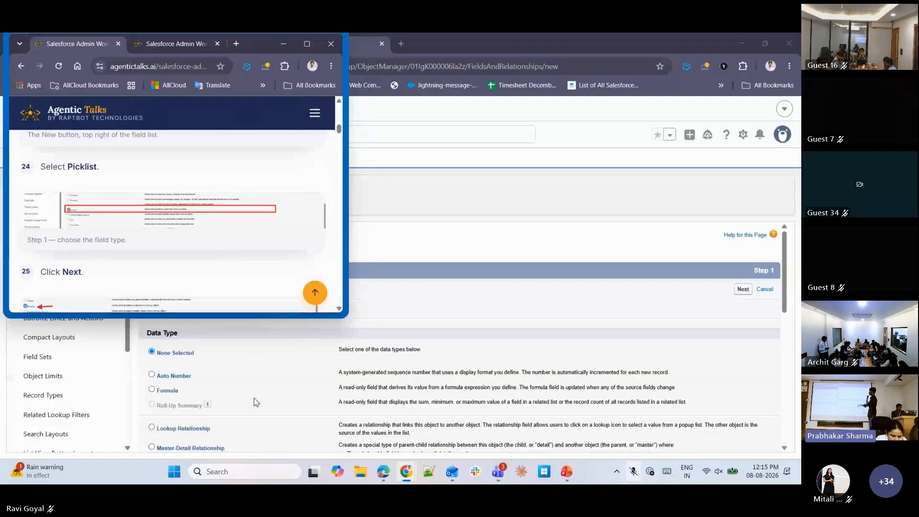
scroll(255, 414, down, 2)
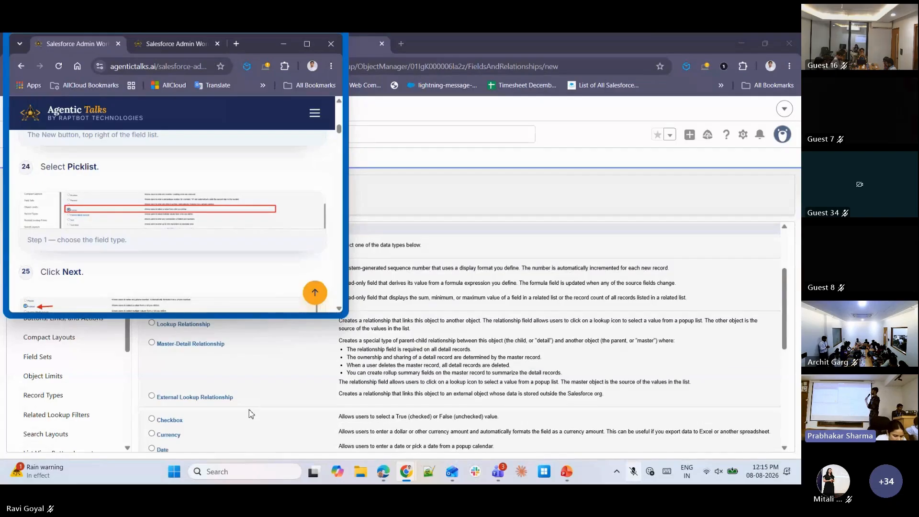
scroll(251, 415, down, 1)
scroll(251, 416, down, 1)
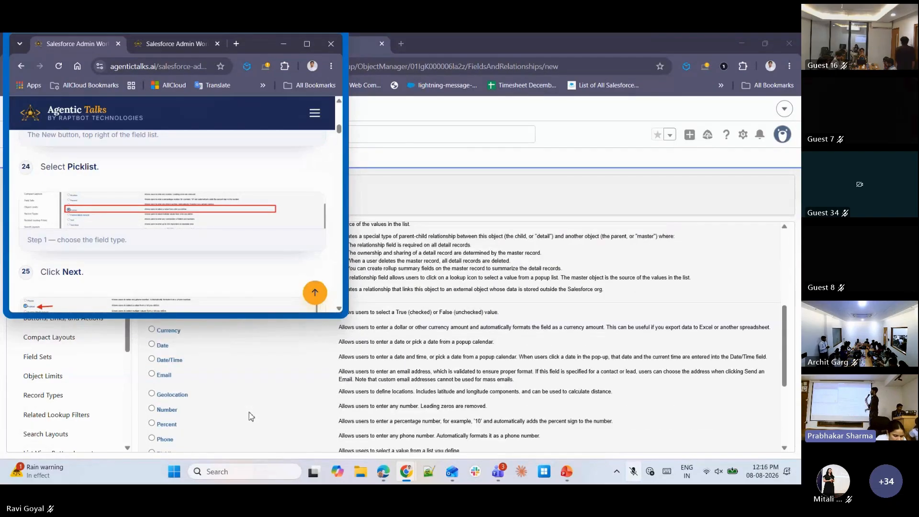
scroll(250, 416, down, 1)
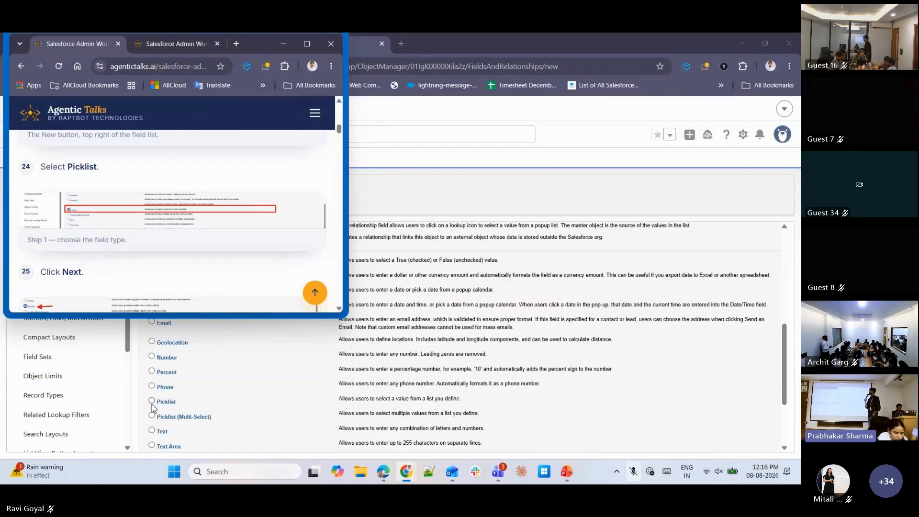
click(166, 403)
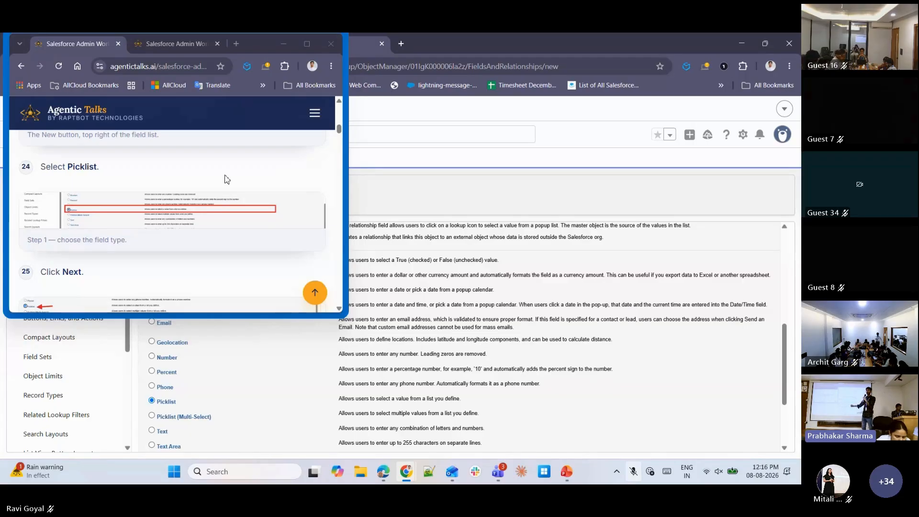
- Move the workbook window off the data type list and review its instructions 23 to 25
drag(267, 57, 680, 55)
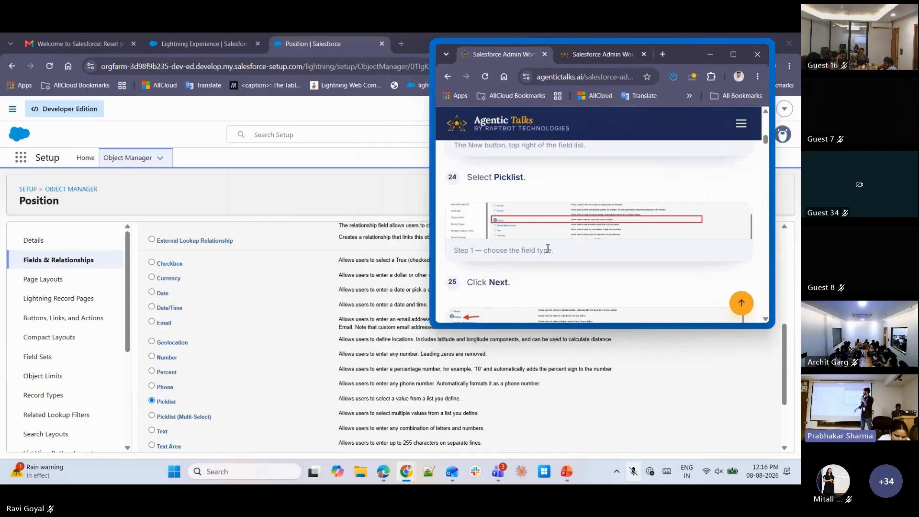
scroll(500, 179, up, 4)
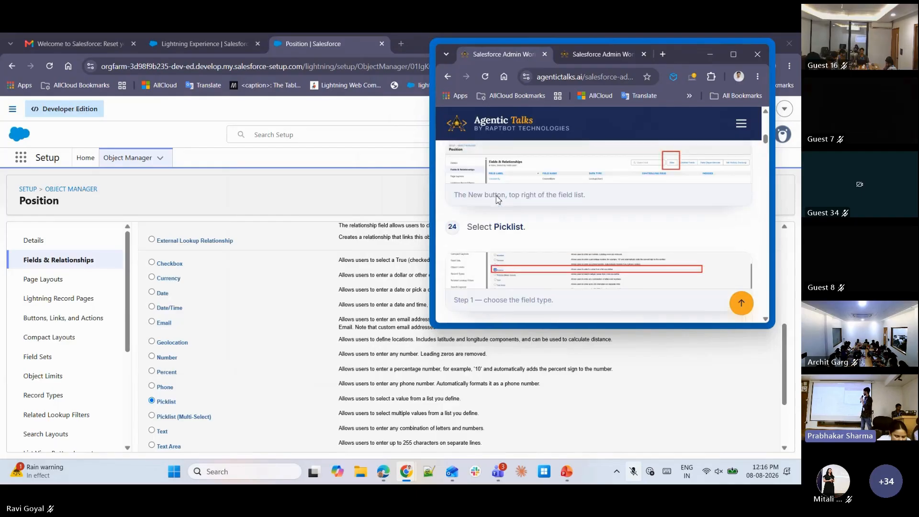
scroll(498, 204, down, 1)
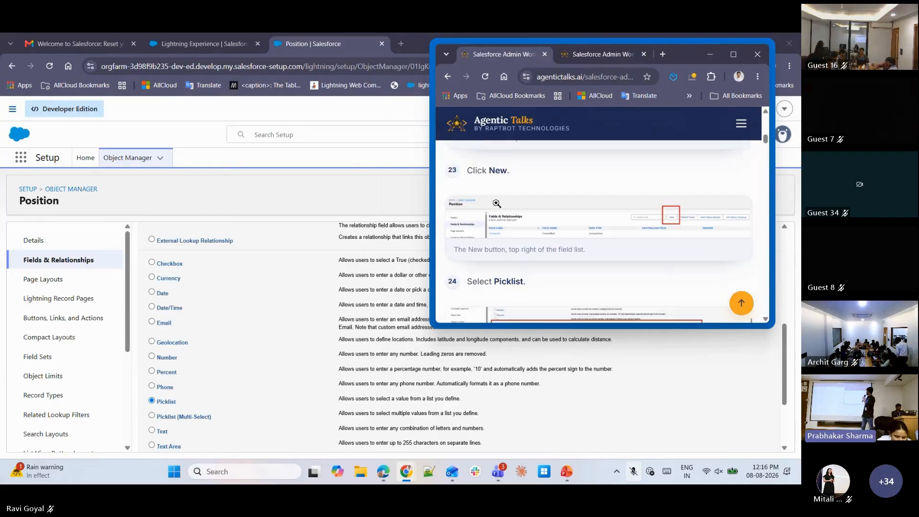
scroll(498, 206, down, 3)
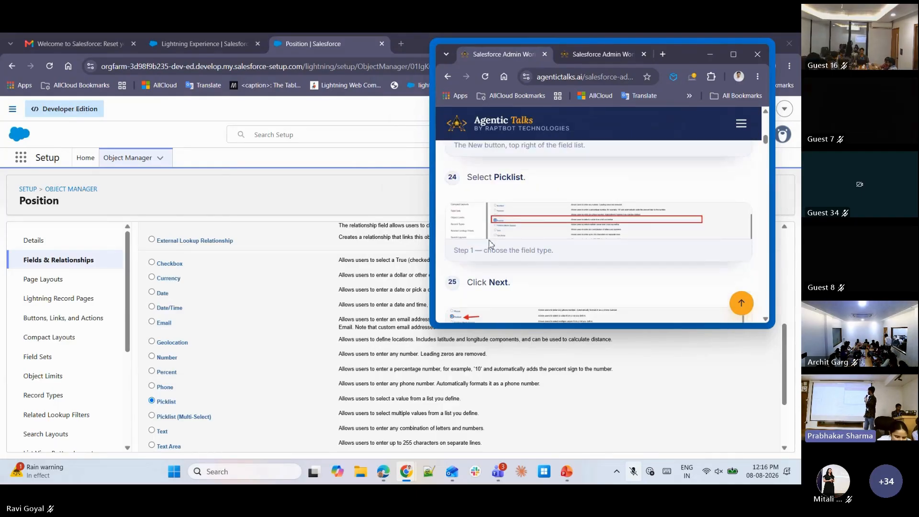
scroll(504, 230, down, 1)
scroll(505, 230, up, 1)
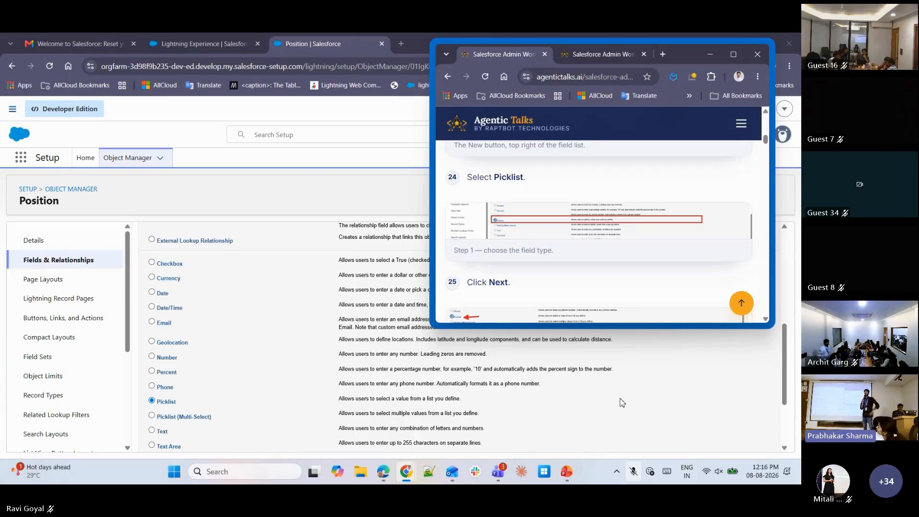
- Continue with the Picklist type to the field details and dismiss the Einstein Formulas prompt
scroll(785, 372, down, 3)
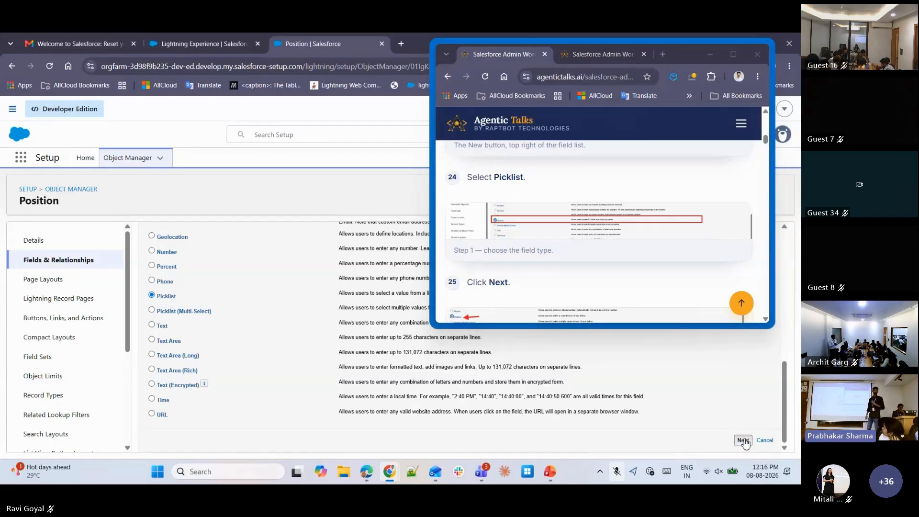
click(743, 441)
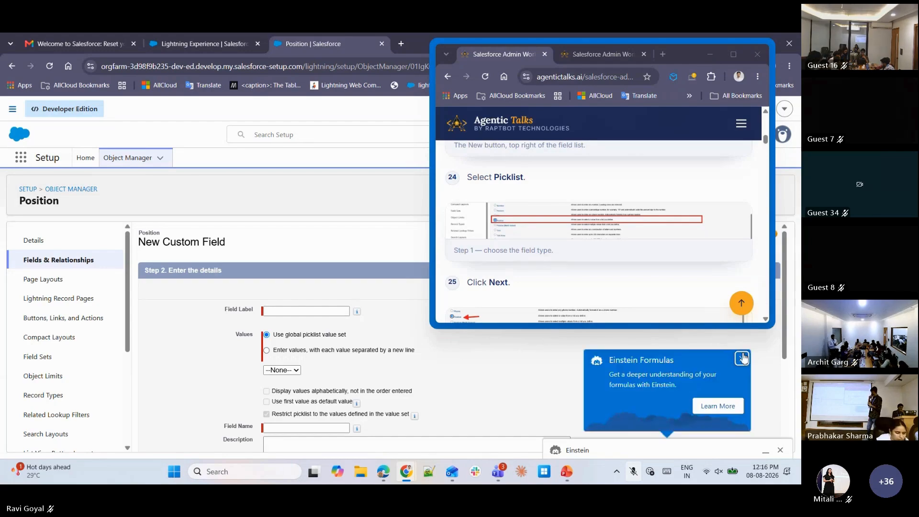
click(744, 357)
- Copy the field label Department from workbook instruction 26 into the new field's label
scroll(598, 260, down, 6)
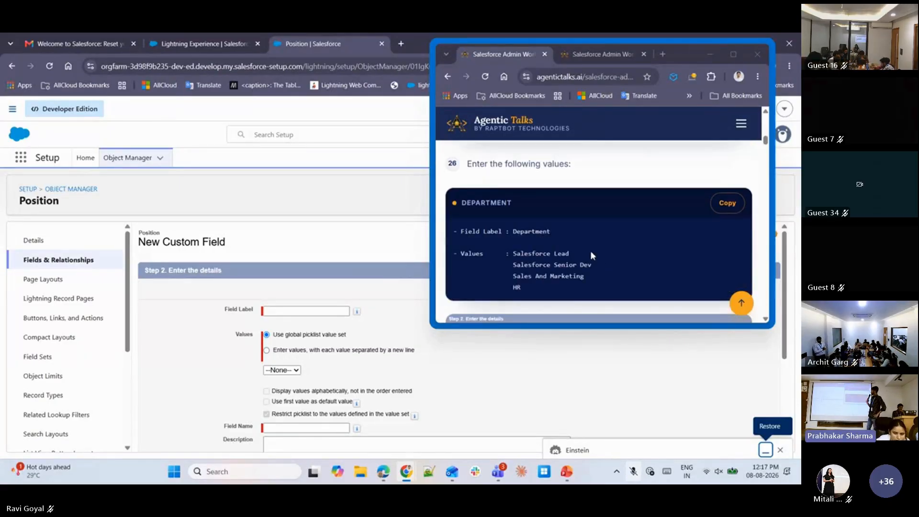
double_click(529, 231)
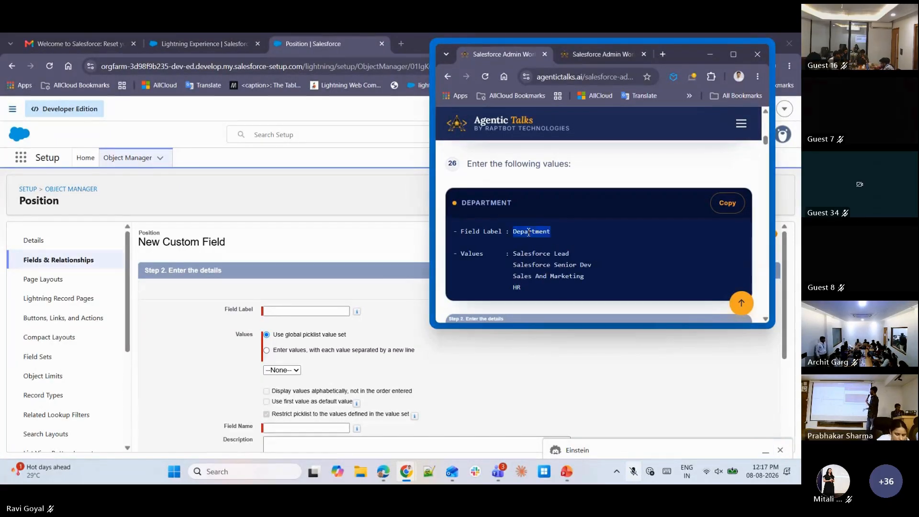
key(ctrl+c)
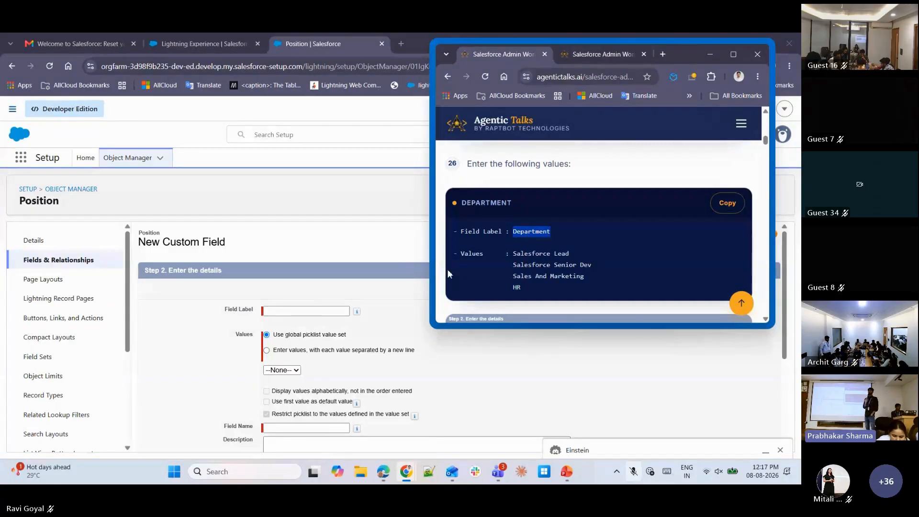
click(316, 311)
key(ctrl+v)
click(342, 286)
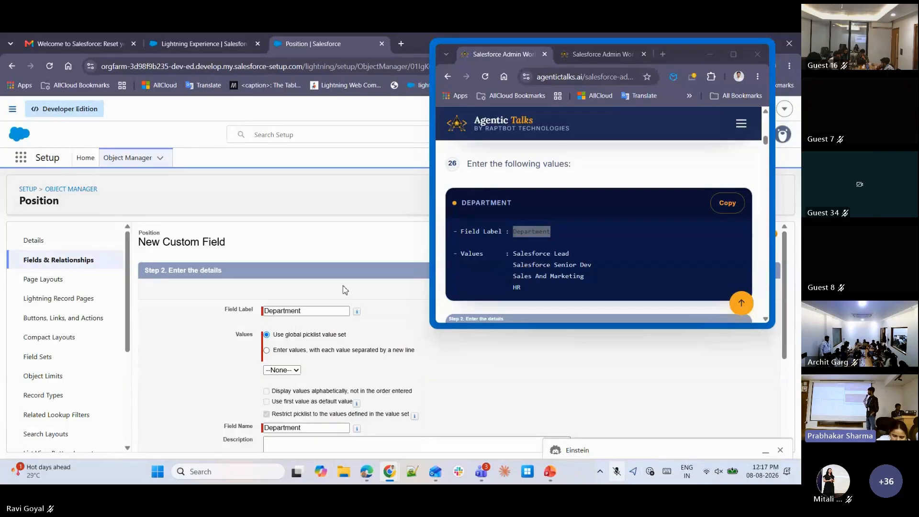
- Set the picklist to manually entered values and paste Salesforce Lead, Salesforce Senior Dev, Sales And Marketing and HR from the workbook
click(516, 257)
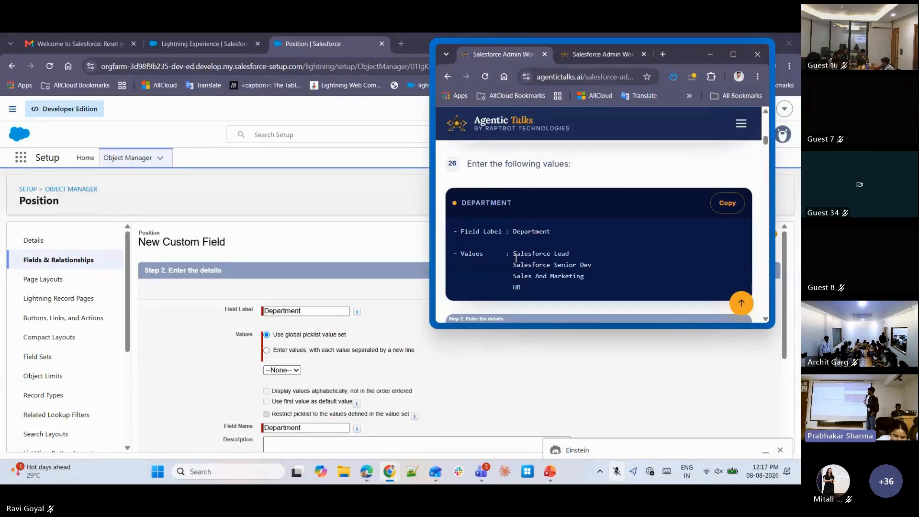
drag(516, 258, 520, 287)
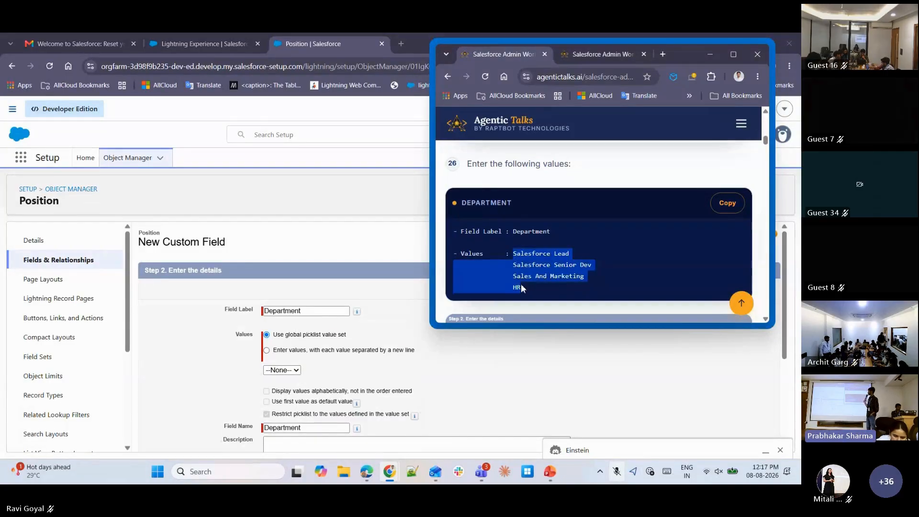
click(266, 350)
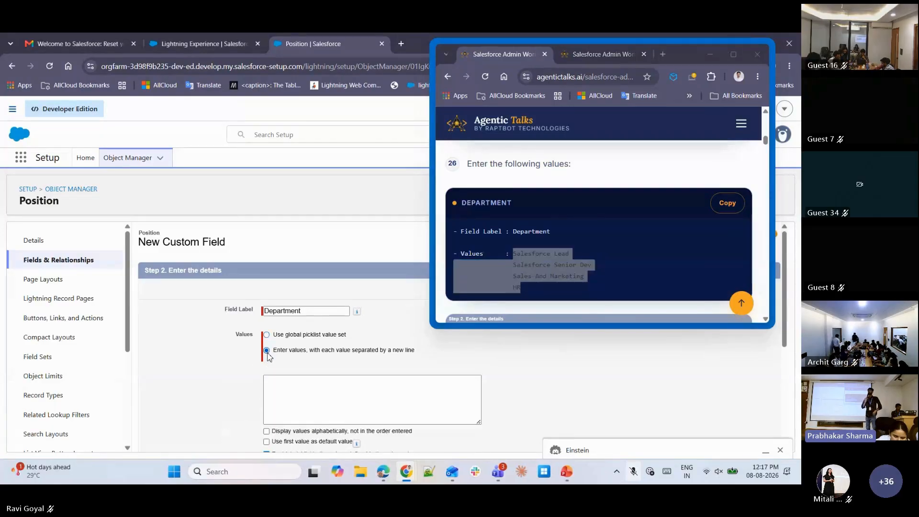
click(279, 389)
key(ctrl+v)
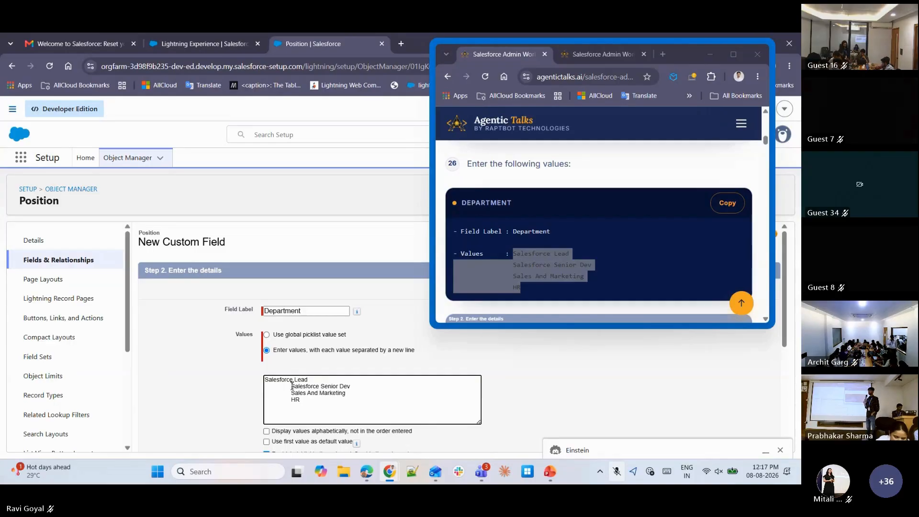
- Remove the leading spaces before Salesforce Senior Dev, Sales And Marketing and HR in the picklist values
click(292, 386)
key(BackSpace)
key(BackSpace)
key(BackSpace)
key(BackSpace)
key(BackSpace)
key(BackSpace)
key(BackSpace)
key(BackSpace)
key(BackSpace)
key(BackSpace)
key(BackSpace)
key(BackSpace)
key(BackSpace)
key(BackSpace)
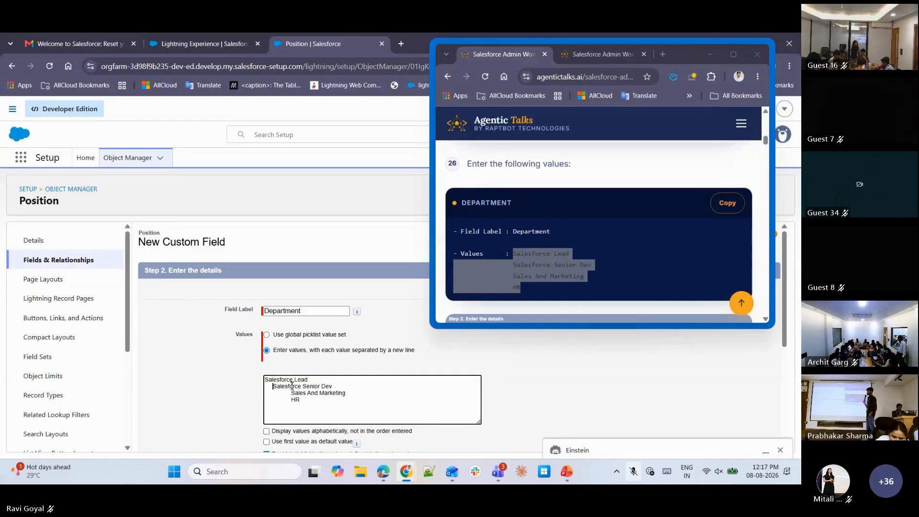
key(Down)
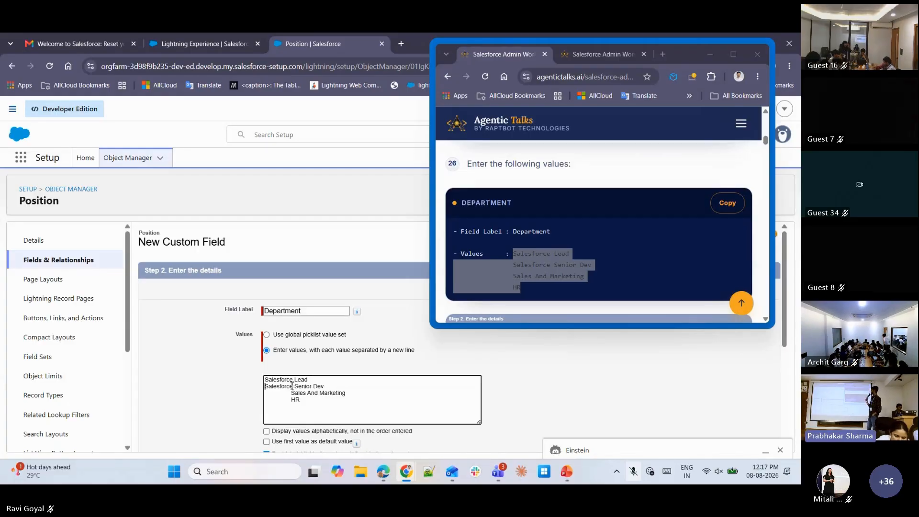
key(Delete)
key(Delete)
key(Delete)
key(Delete)
key(Delete)
key(Delete)
key(Delete)
key(Delete)
key(Delete)
key(Delete)
key(Delete)
key(Delete)
key(Delete)
key(Delete)
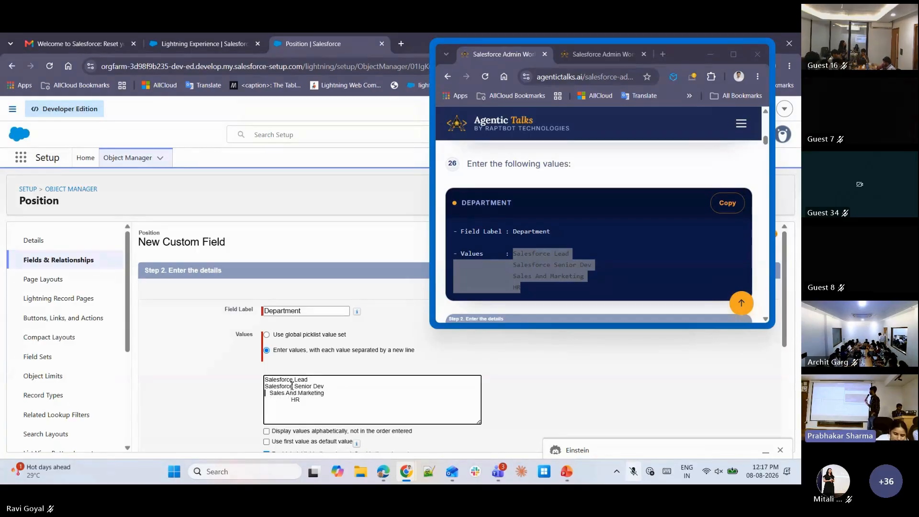
key(Down)
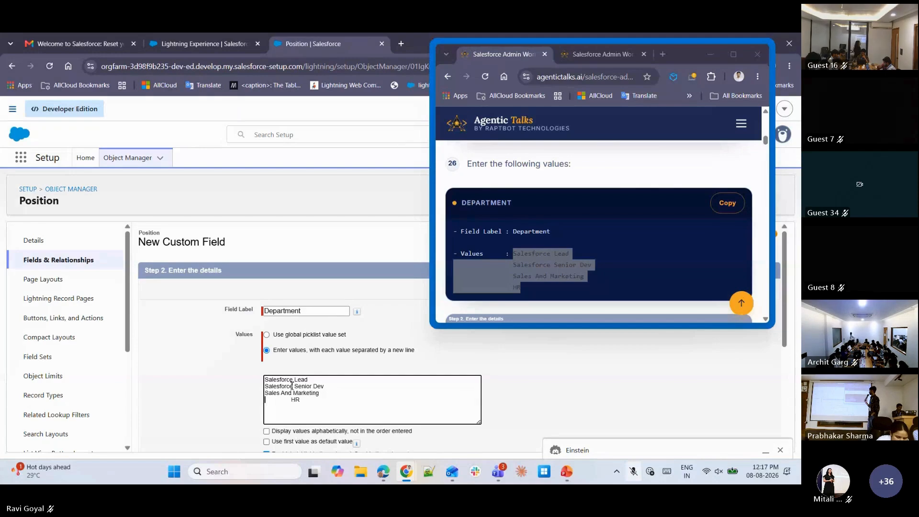
key(Delete)
key(Delete)
key(Delete)
key(Delete)
key(Delete)
key(Delete)
key(Delete)
key(Delete)
key(Delete)
key(Delete)
key(Delete)
key(Delete)
key(Delete)
key(Delete)
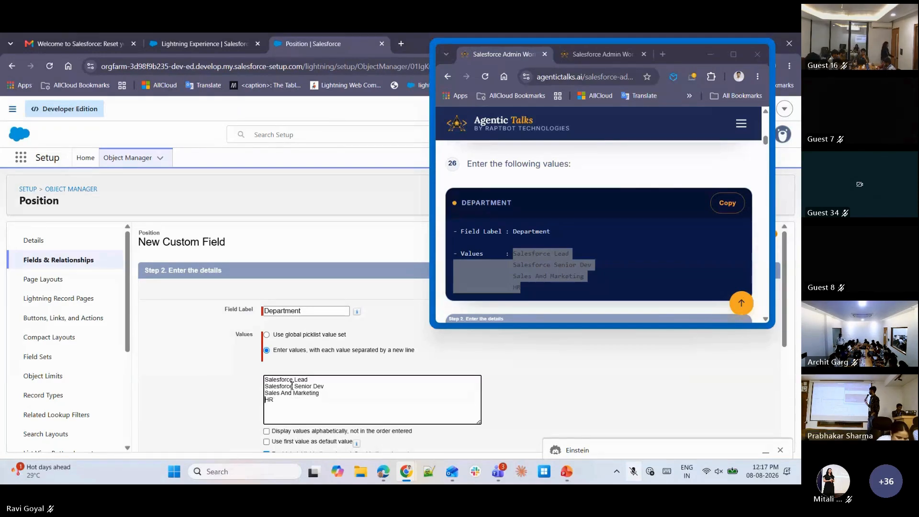
- Compare the Department field's values and remaining options with the workbook's Step 2 illustration and instructions 26 and 27
click(457, 354)
scroll(342, 325, down, 1)
scroll(343, 329, down, 2)
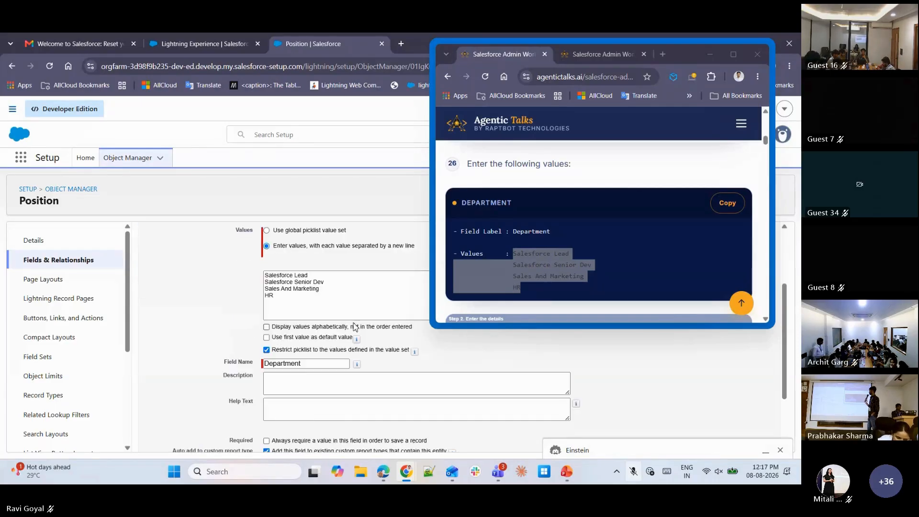
scroll(591, 241, down, 1)
click(591, 240)
scroll(572, 248, down, 1)
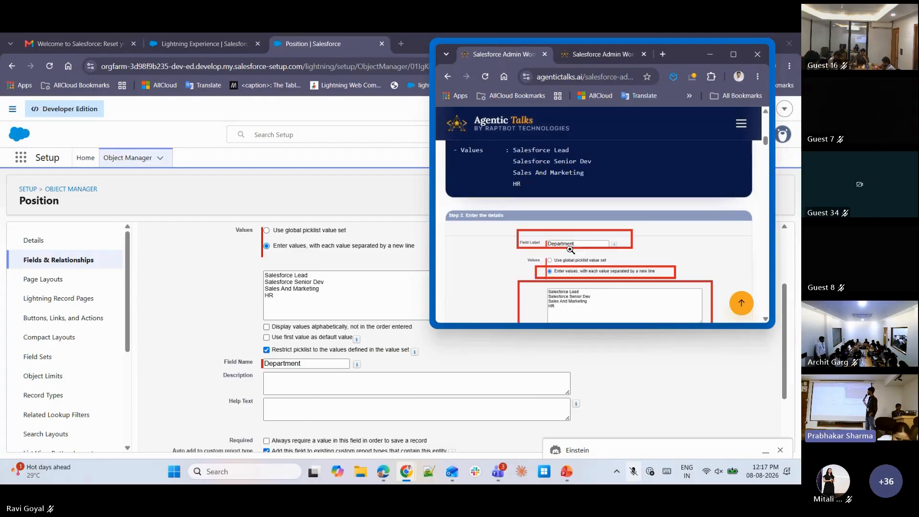
scroll(571, 250, down, 2)
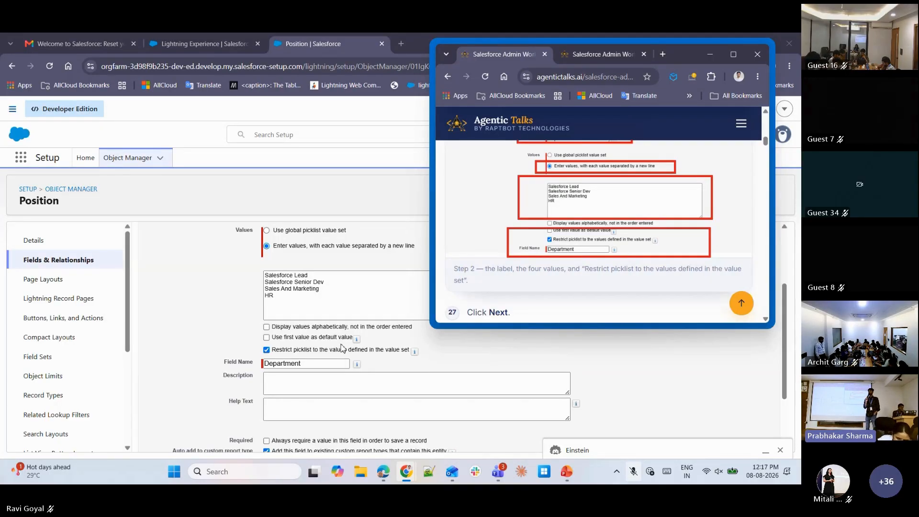
scroll(330, 354, down, 1)
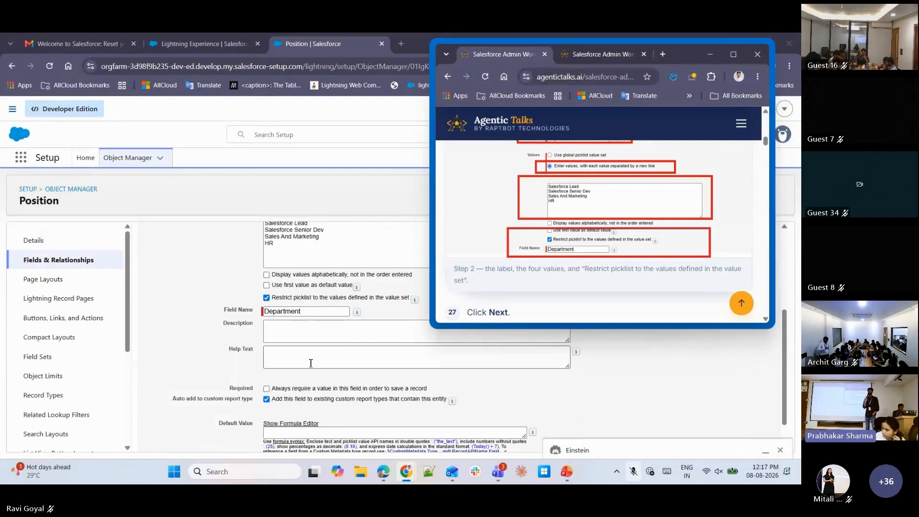
scroll(523, 263, down, 2)
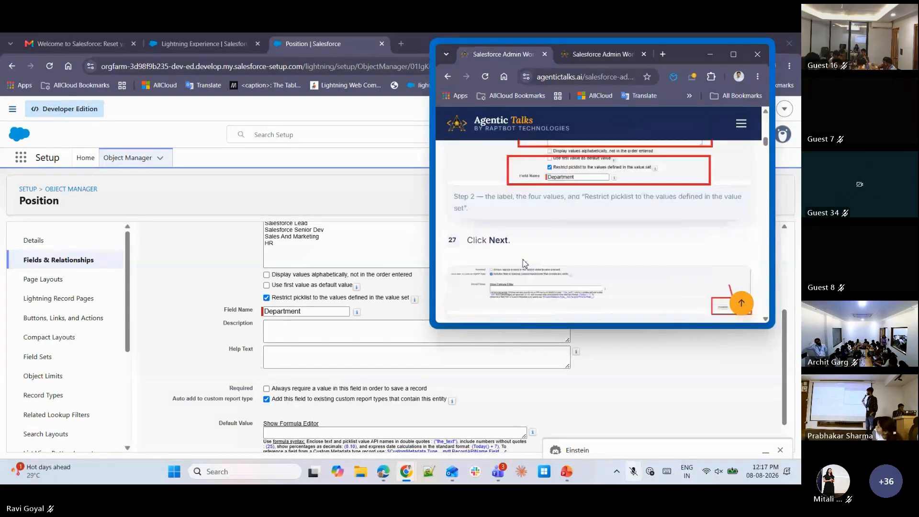
scroll(511, 395, down, 1)
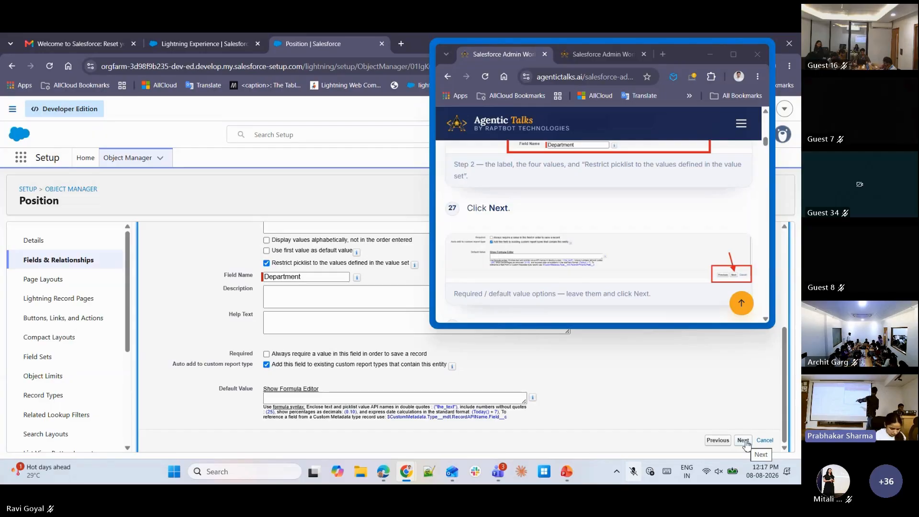
scroll(657, 314, up, 2)
scroll(657, 314, up, 3)
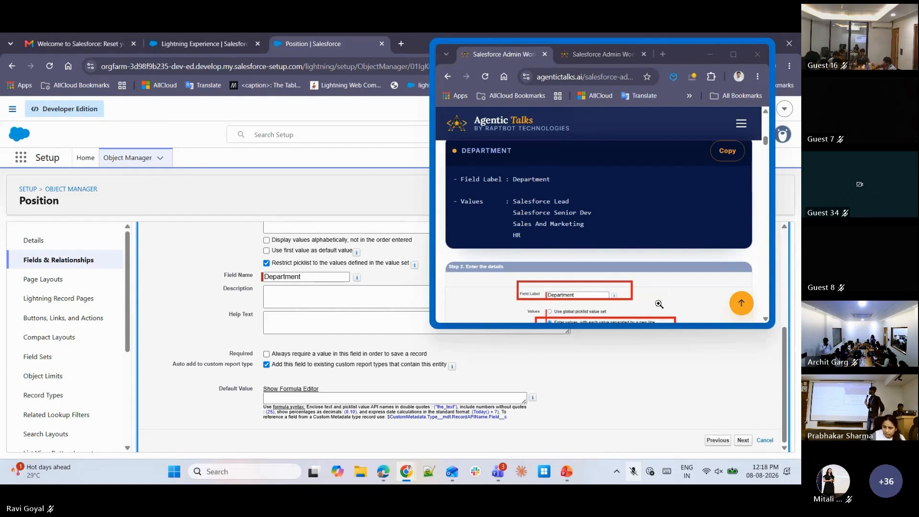
- Check the Department field's details against the workbook, leave the required and default value options as they are, and continue to field-level security
scroll(659, 304, down, 1)
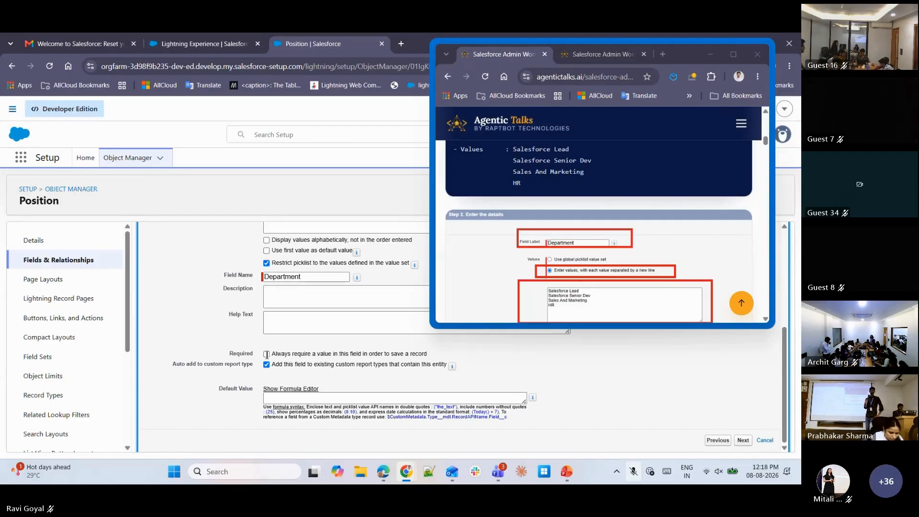
scroll(245, 361, up, 1)
scroll(245, 360, up, 2)
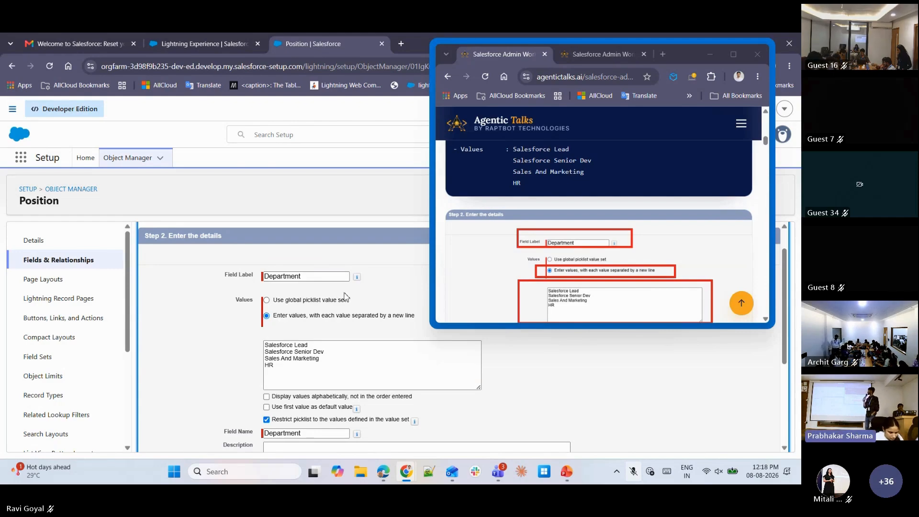
scroll(350, 308, down, 2)
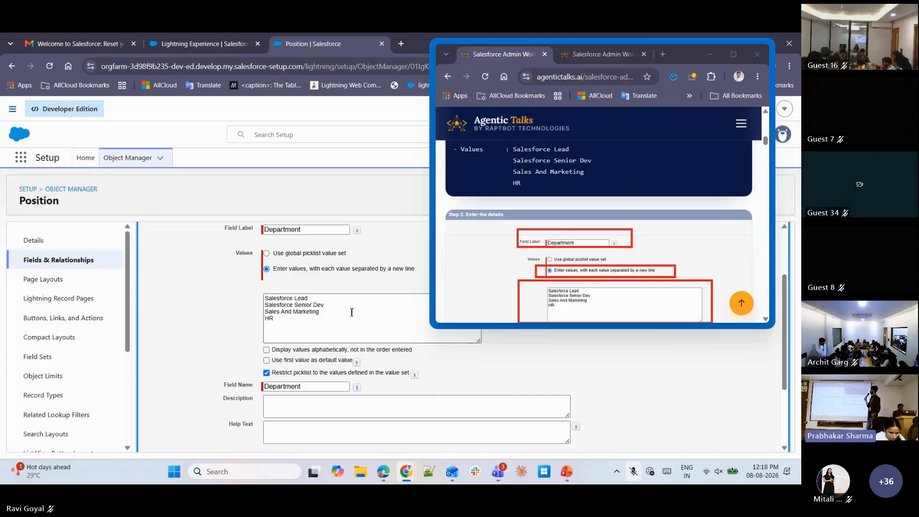
scroll(394, 337, down, 1)
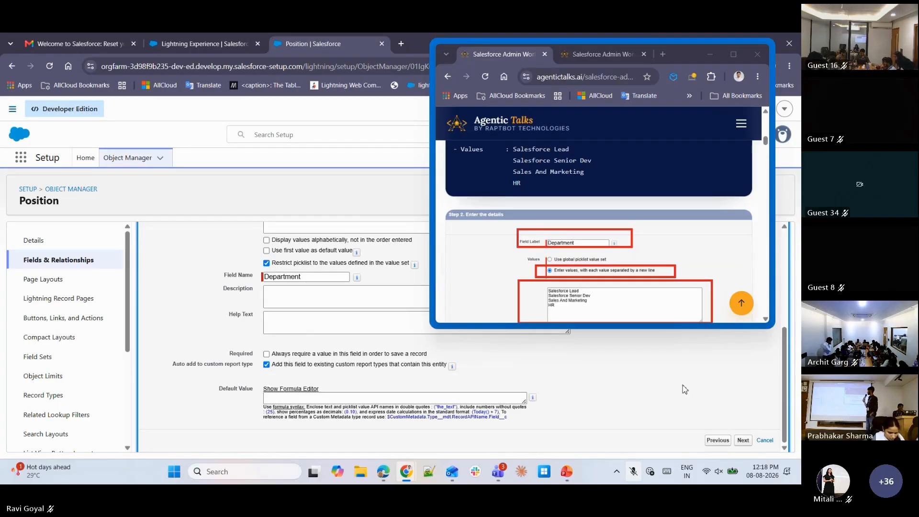
scroll(610, 281, down, 2)
scroll(610, 281, down, 2)
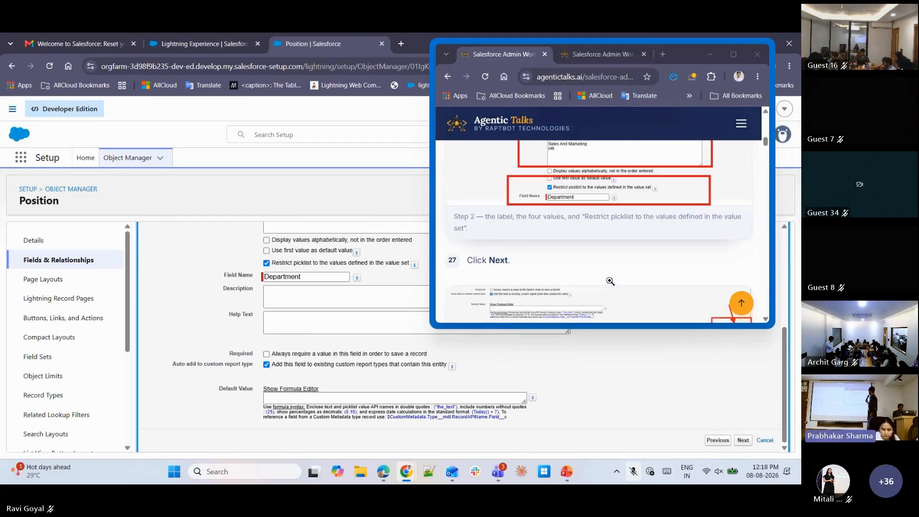
scroll(610, 284, down, 1)
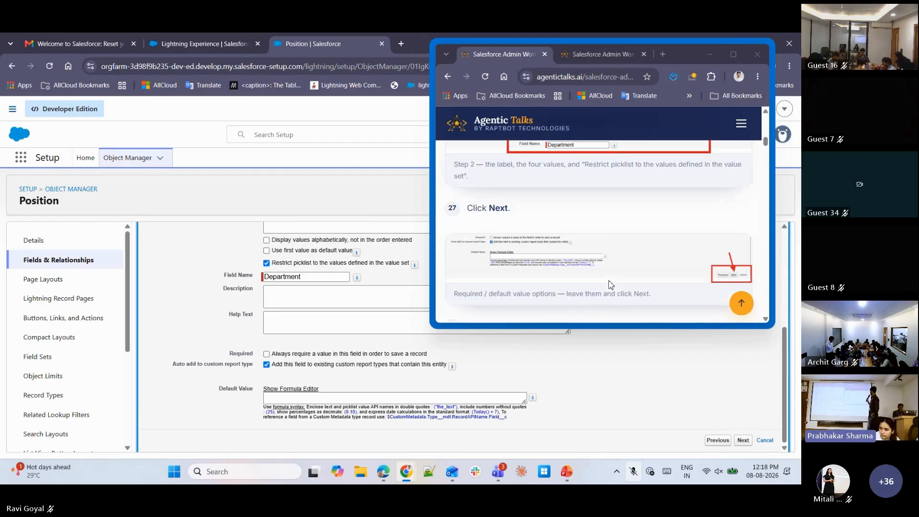
click(743, 440)
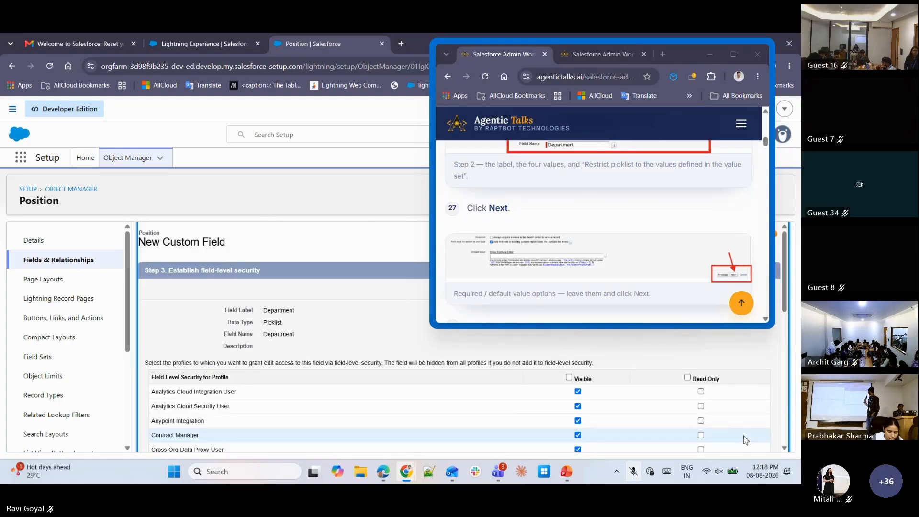
- Keep the default profile visibility for the Department field, as in the workbook's Step 3 illustration, and continue to the page layouts
scroll(547, 262, down, 4)
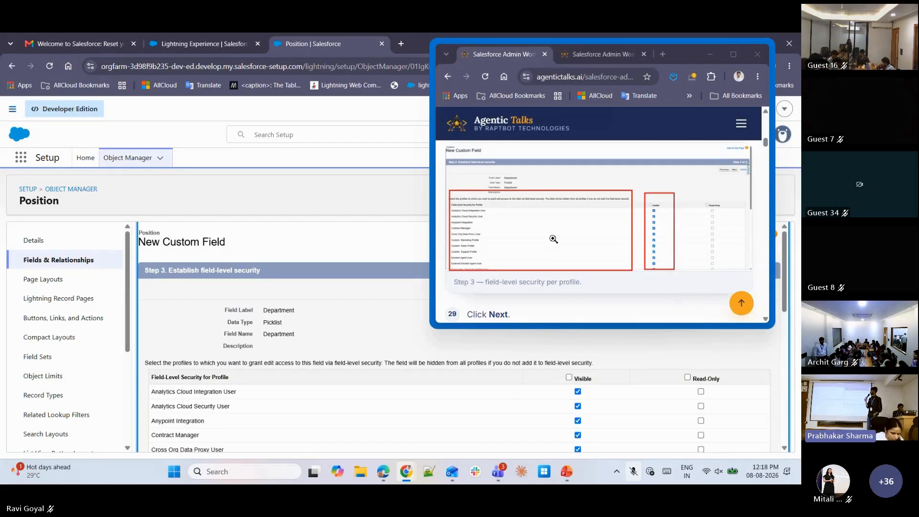
scroll(554, 243, down, 1)
scroll(554, 242, up, 1)
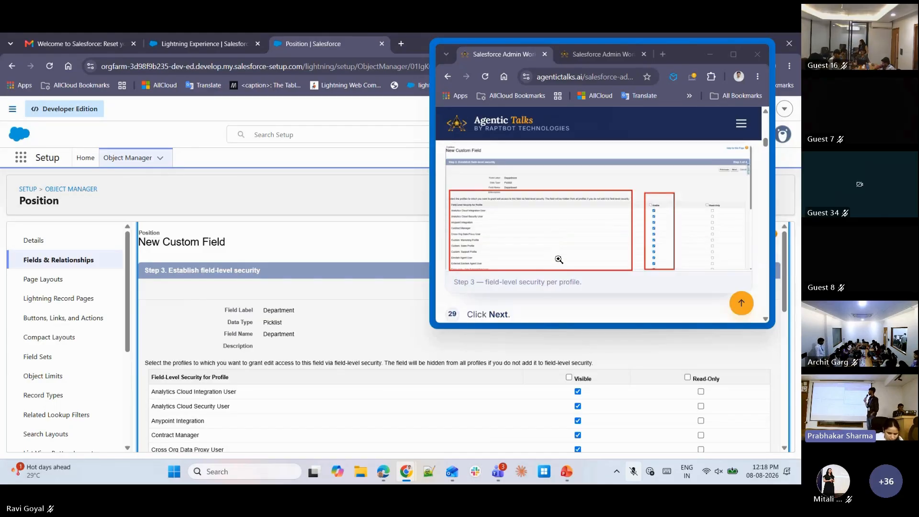
scroll(604, 386, down, 2)
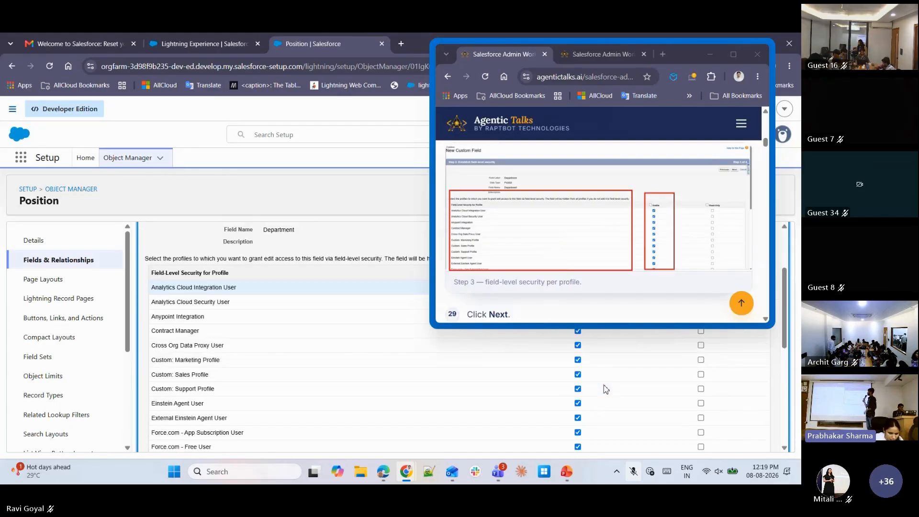
scroll(606, 388, down, 3)
scroll(604, 385, down, 3)
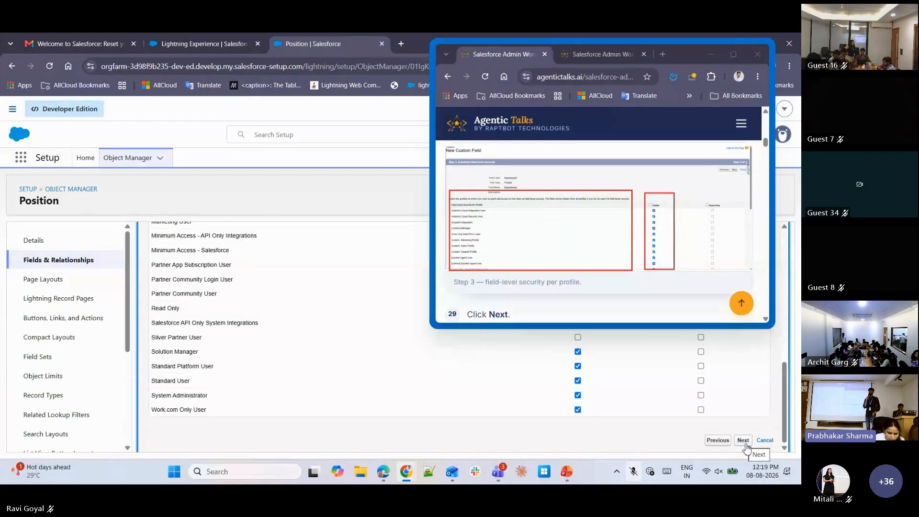
scroll(596, 259, down, 2)
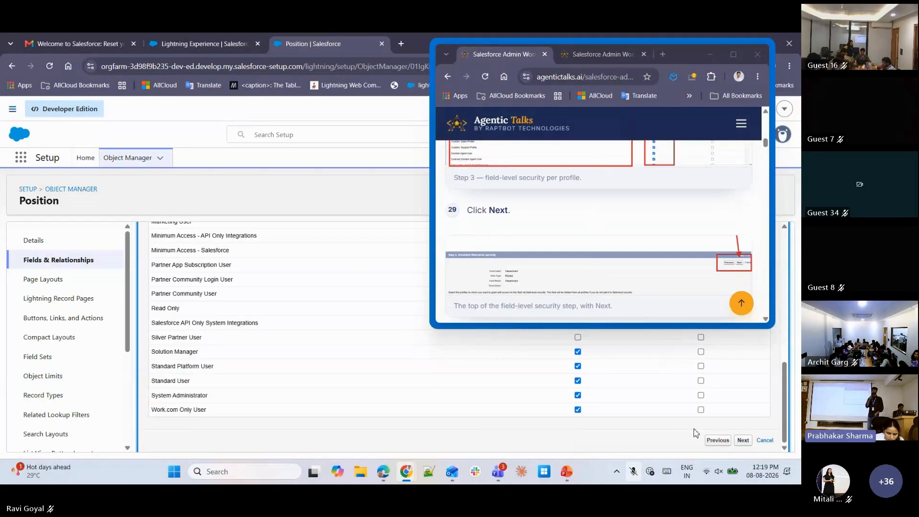
click(743, 440)
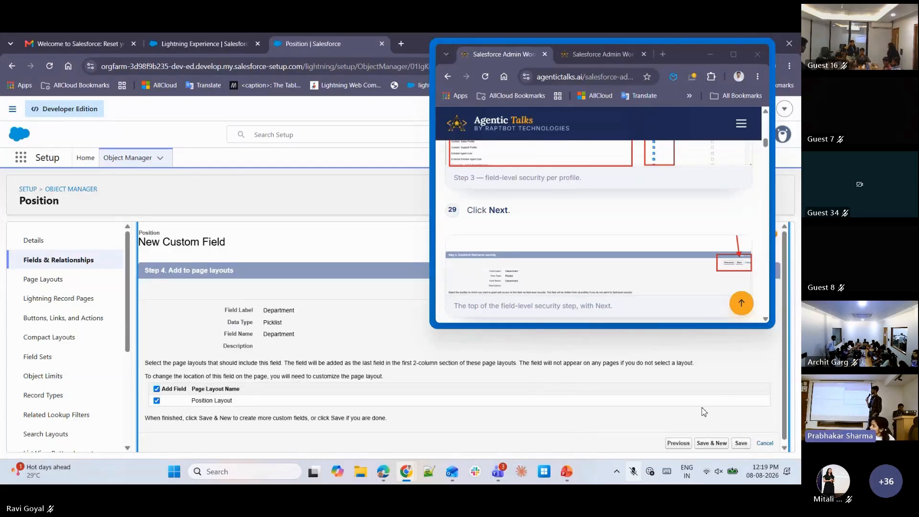
- Keep the Department field added to Position Layout, as the workbook's Step 4 illustration shows, and save the field
scroll(623, 287, down, 3)
scroll(623, 290, down, 2)
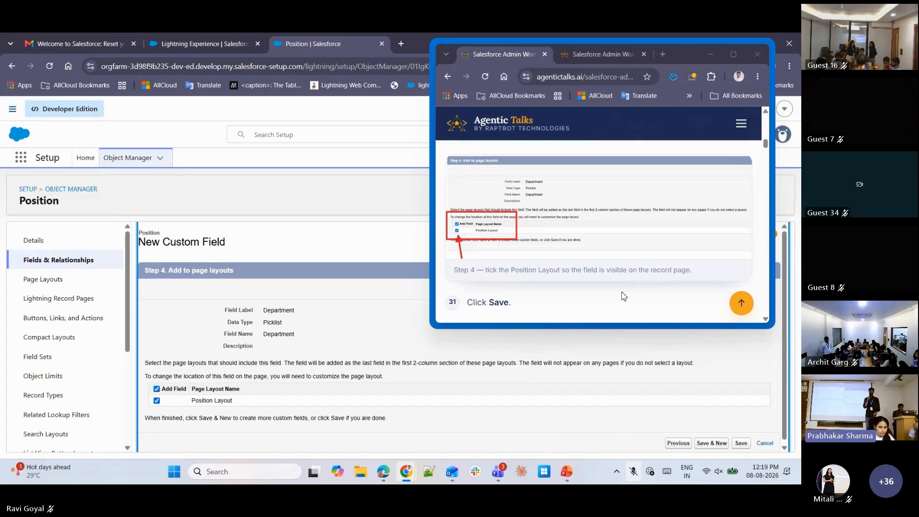
scroll(624, 298, down, 2)
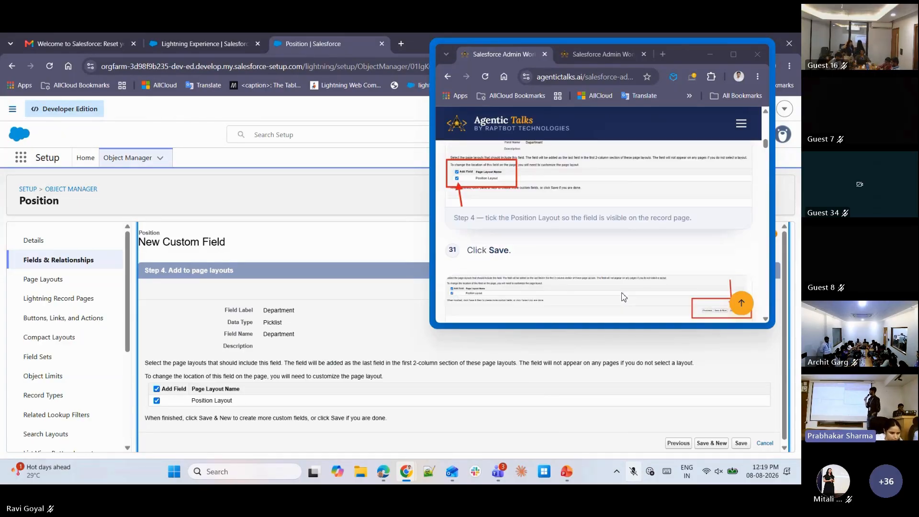
scroll(623, 297, up, 2)
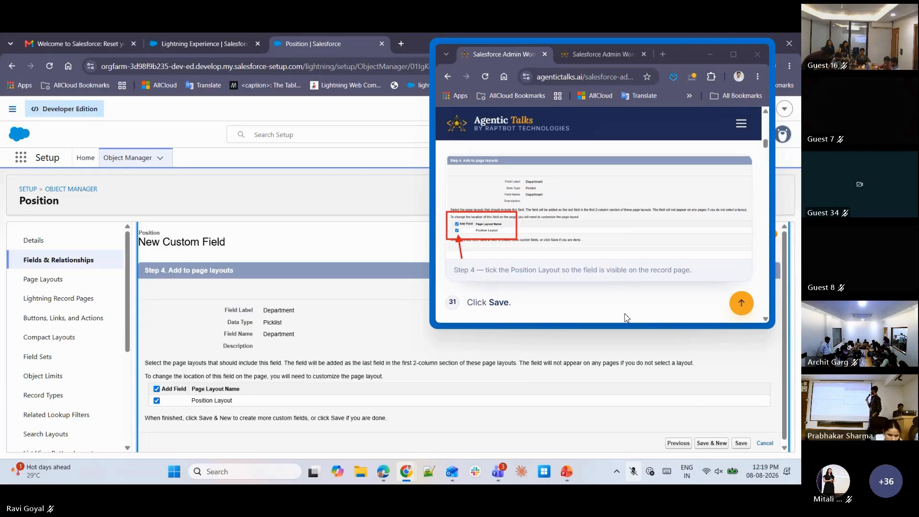
click(741, 443)
- Bring the workbook to Step 5 and highlight the Department field's API name Department__c in the Position fields list
scroll(589, 255, down, 1)
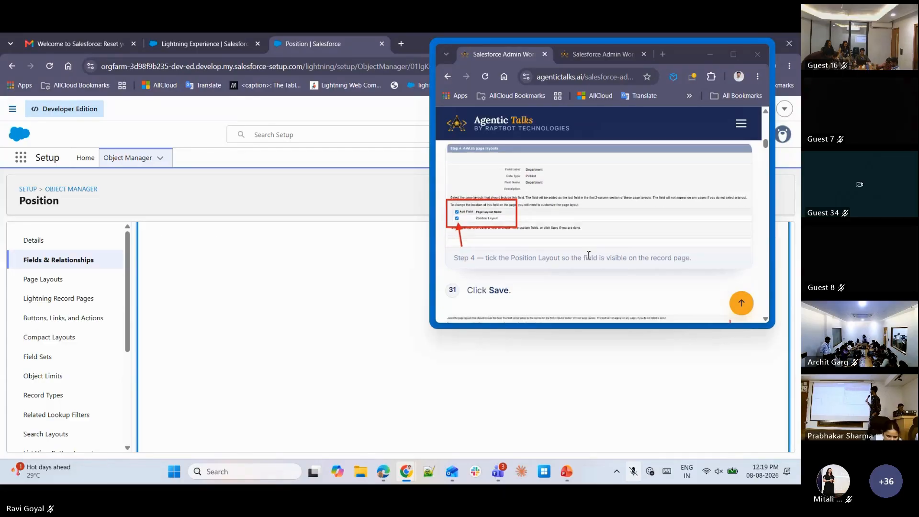
scroll(588, 255, down, 3)
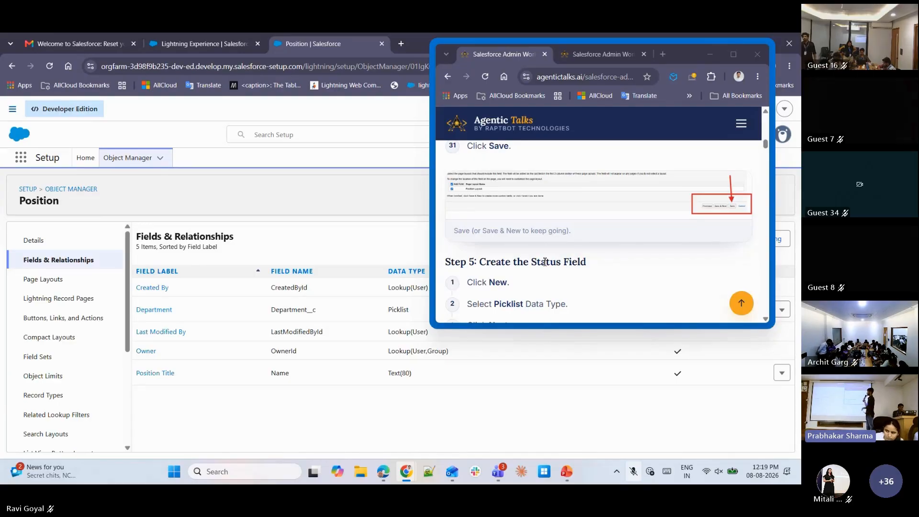
double_click(311, 313)
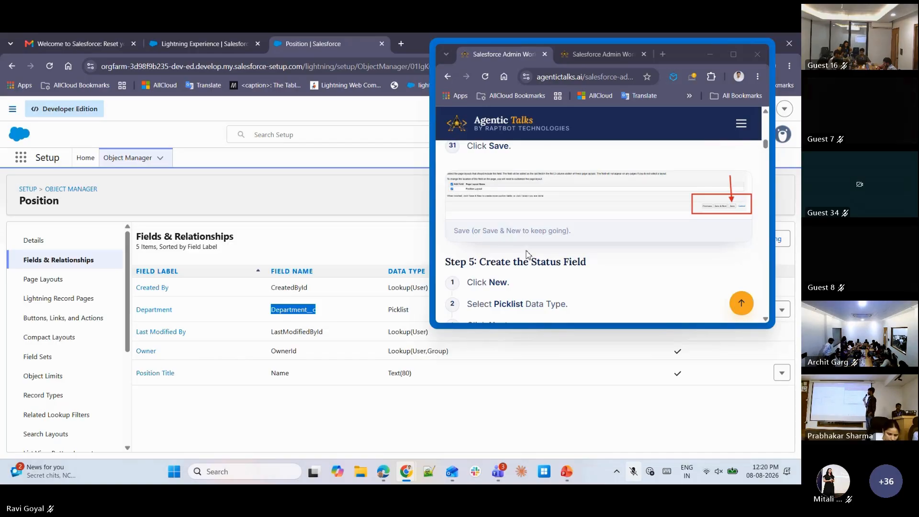
- Move the workbook window clear of the field controls and start a new custom field on the Position object for Step 5
scroll(526, 252, down, 1)
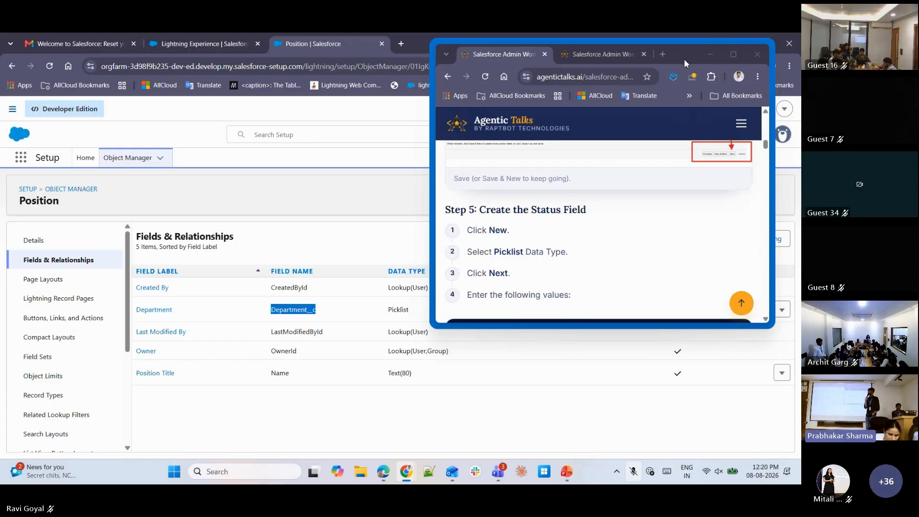
drag(670, 66, 256, 71)
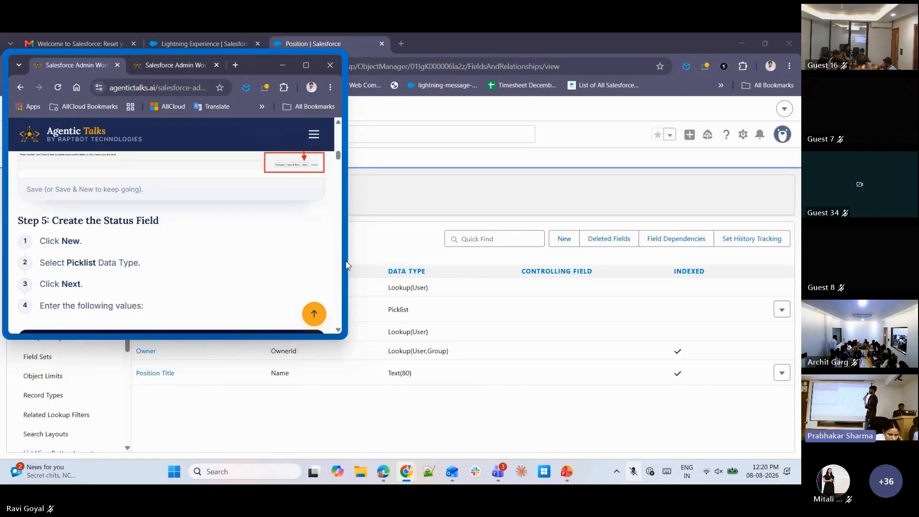
scroll(183, 249, down, 1)
scroll(186, 254, up, 1)
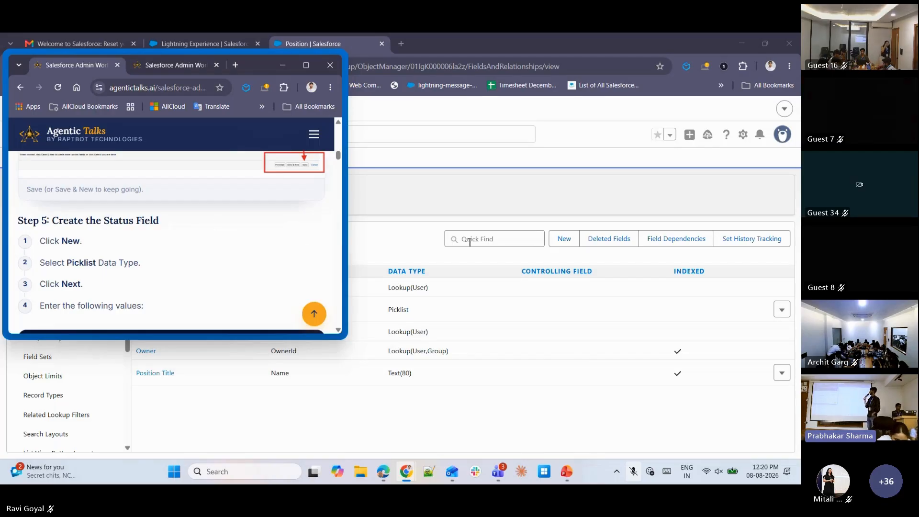
click(570, 241)
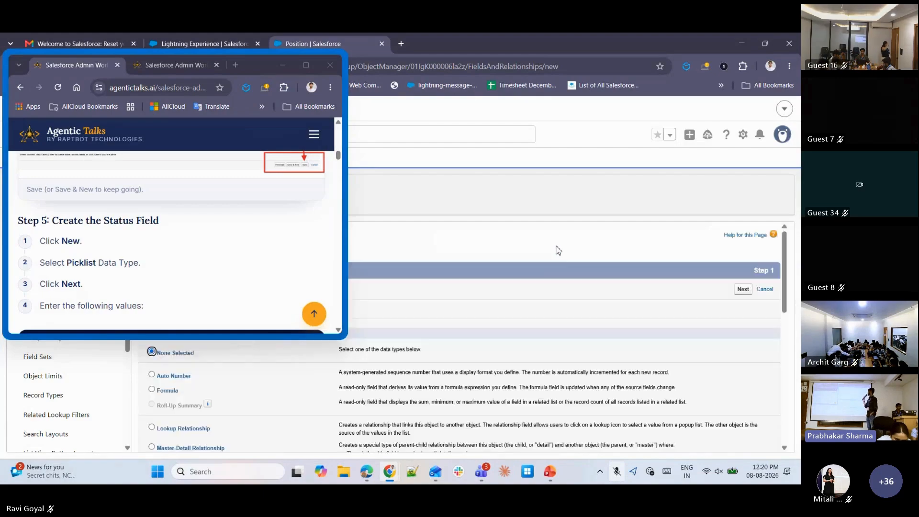
- Choose Picklist as the new field's data type and continue to its details
drag(254, 62, 682, 66)
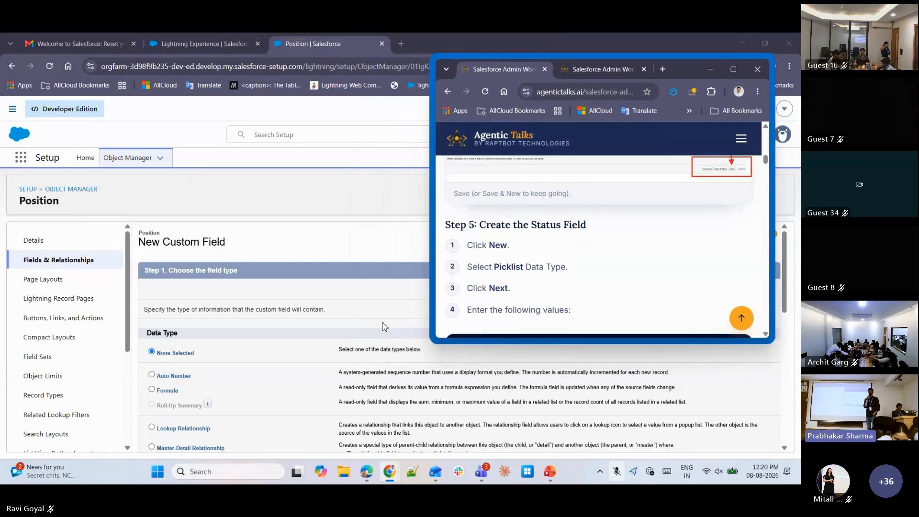
scroll(263, 376, down, 5)
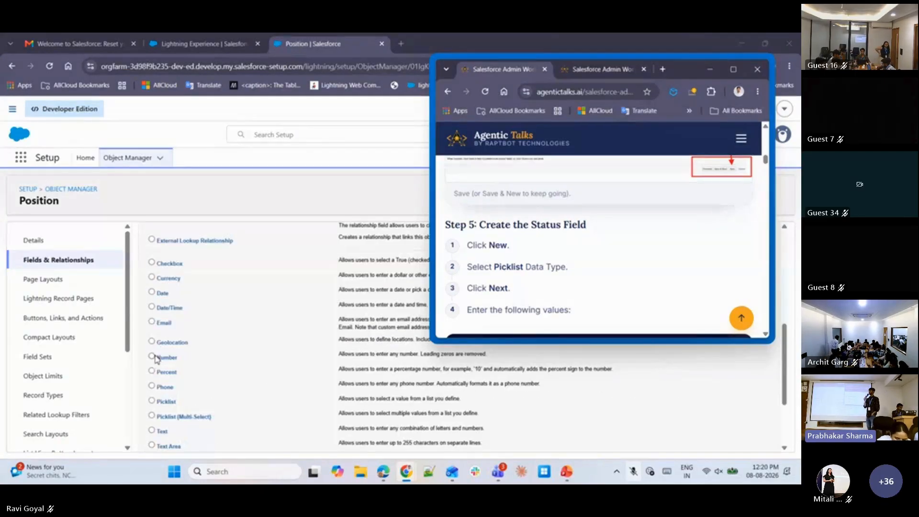
click(152, 401)
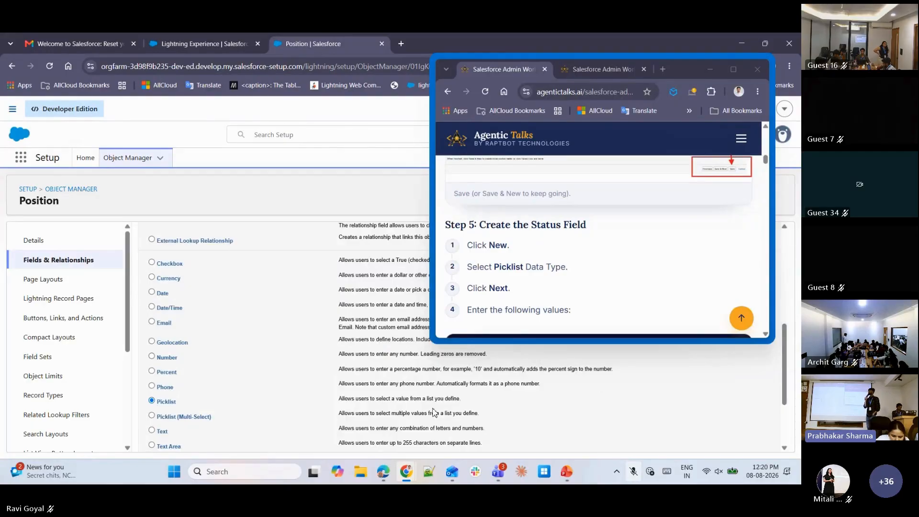
scroll(713, 417, down, 3)
click(741, 440)
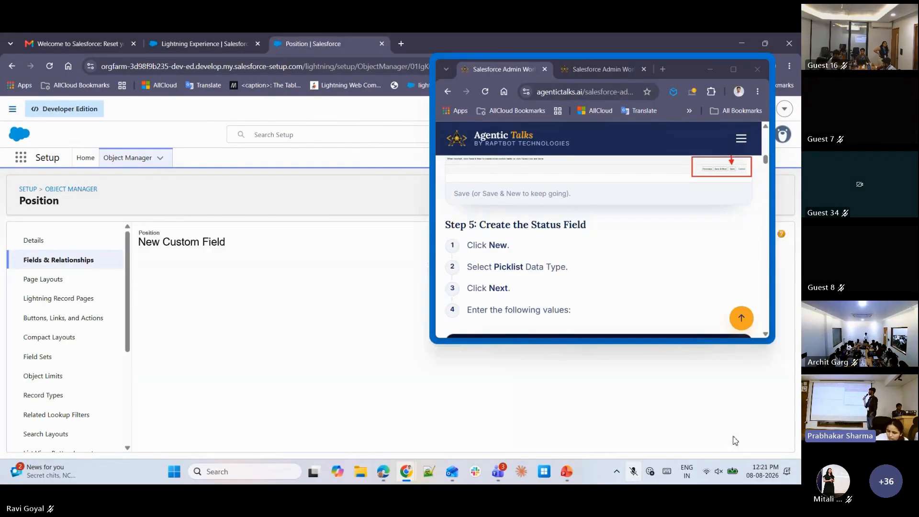
- Copy the field label Status from workbook instruction 4 into the new field's label
scroll(524, 249, down, 3)
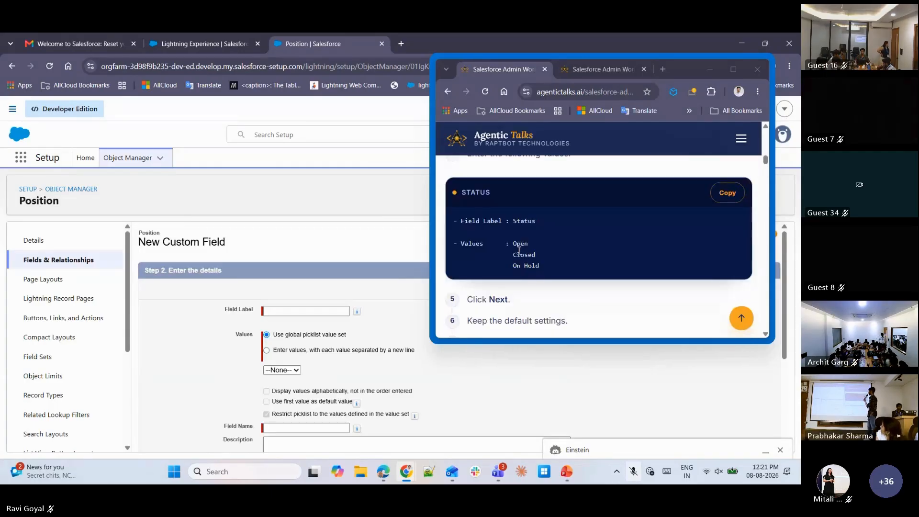
double_click(522, 221)
key(ctrl+c)
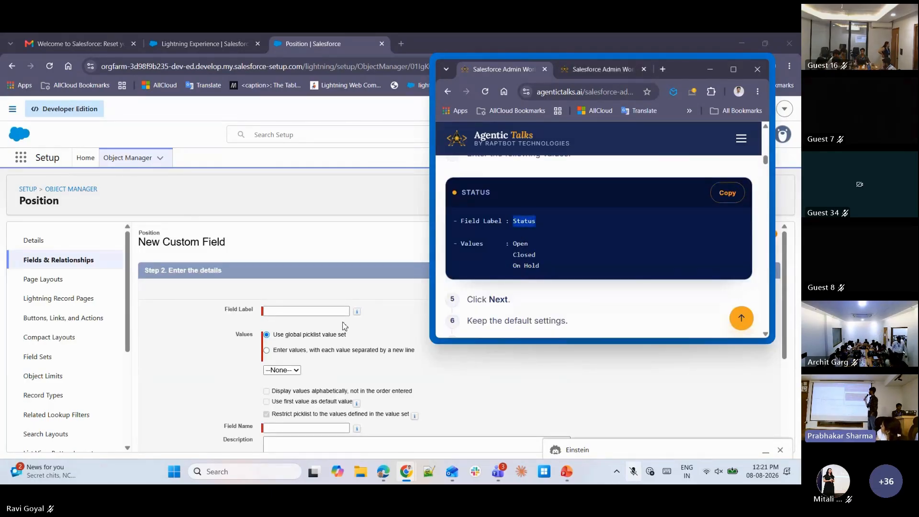
click(290, 310)
key(ctrl+v)
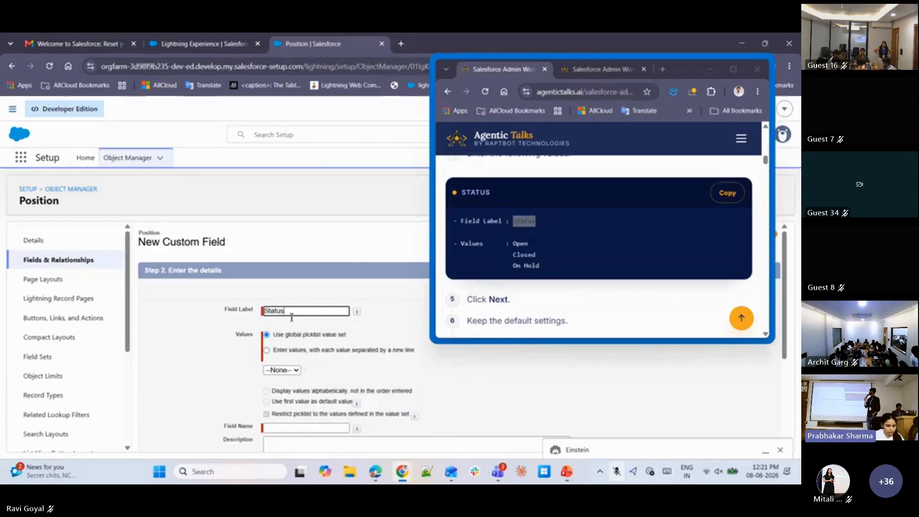
- Set the picklist to manually entered values and paste Open, Closed and On Hold from the workbook
click(267, 350)
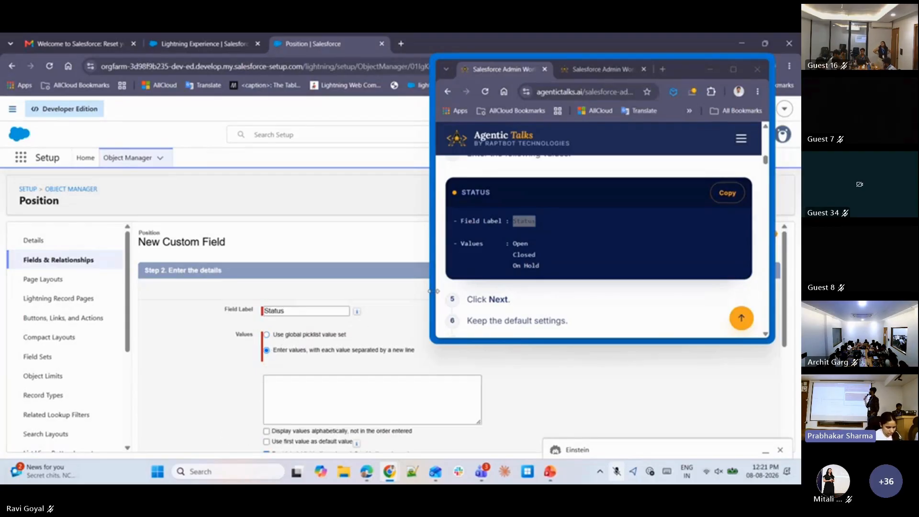
drag(513, 243, 535, 265)
key(ctrl+c)
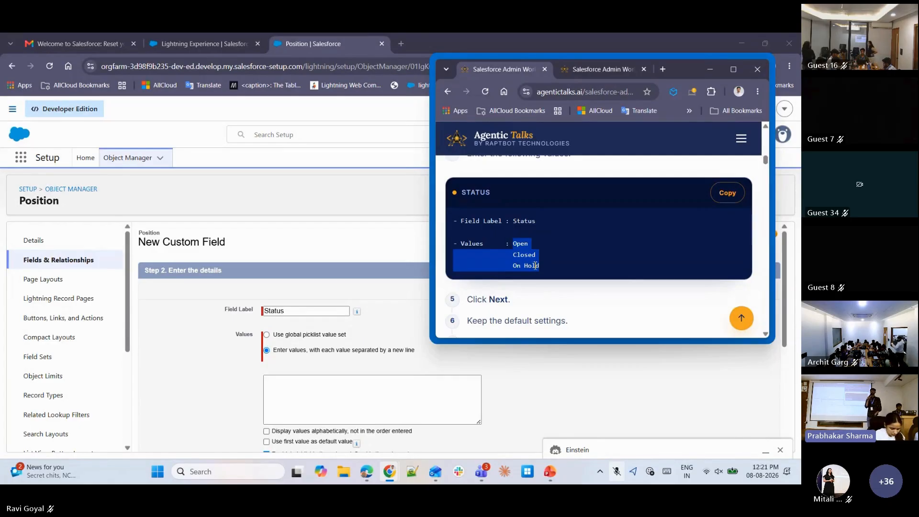
click(360, 381)
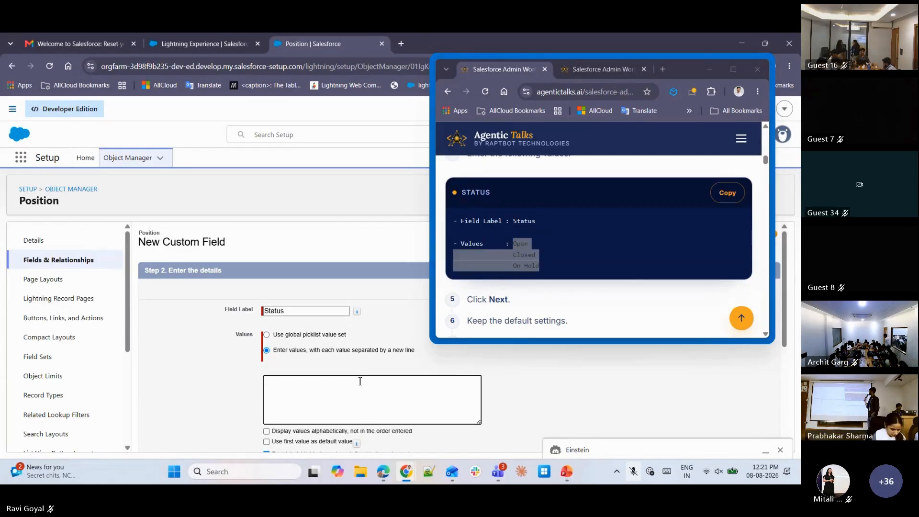
key(ctrl+v)
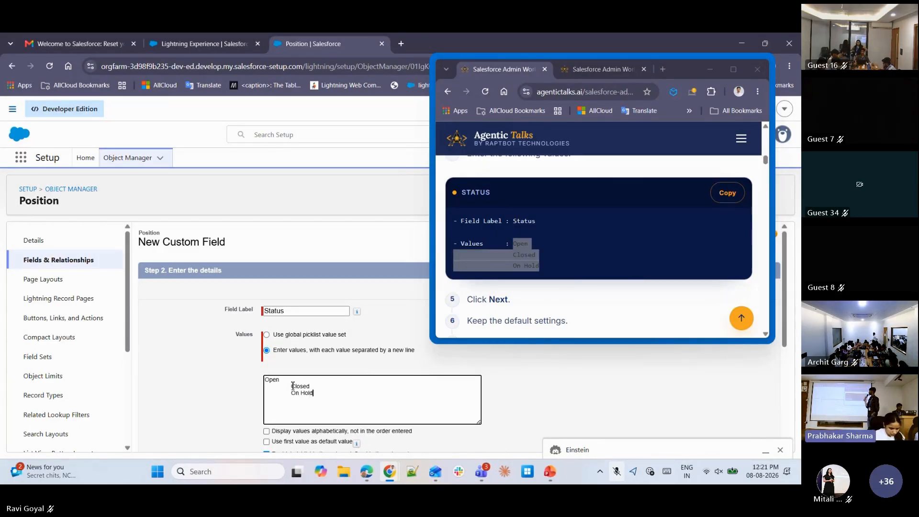
- Remove the leading spaces before Closed and On Hold in the Status field's picklist values
click(292, 386)
key(BackSpace)
key(BackSpace)
key(BackSpace)
key(BackSpace)
key(BackSpace)
key(BackSpace)
key(BackSpace)
key(BackSpace)
key(BackSpace)
key(BackSpace)
key(BackSpace)
key(BackSpace)
key(BackSpace)
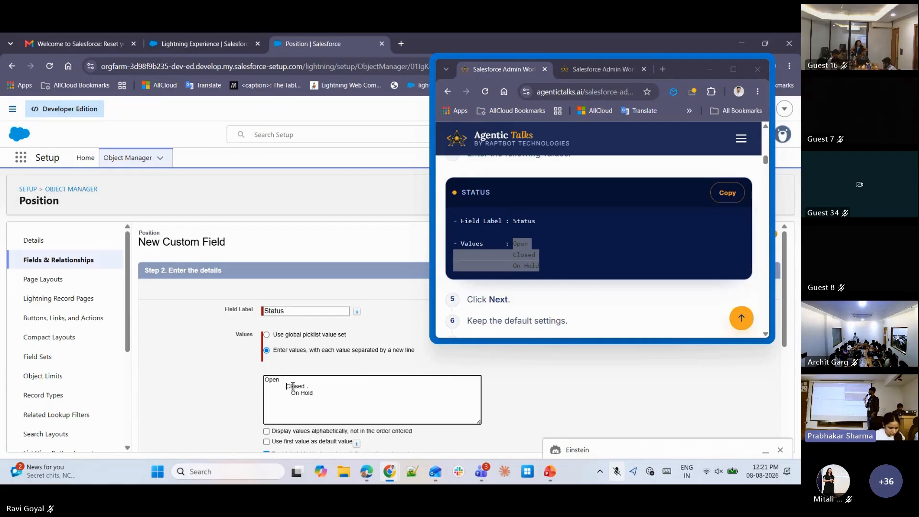
key(BackSpace)
key(BackSpace)
key(BackSpace)
key(Down)
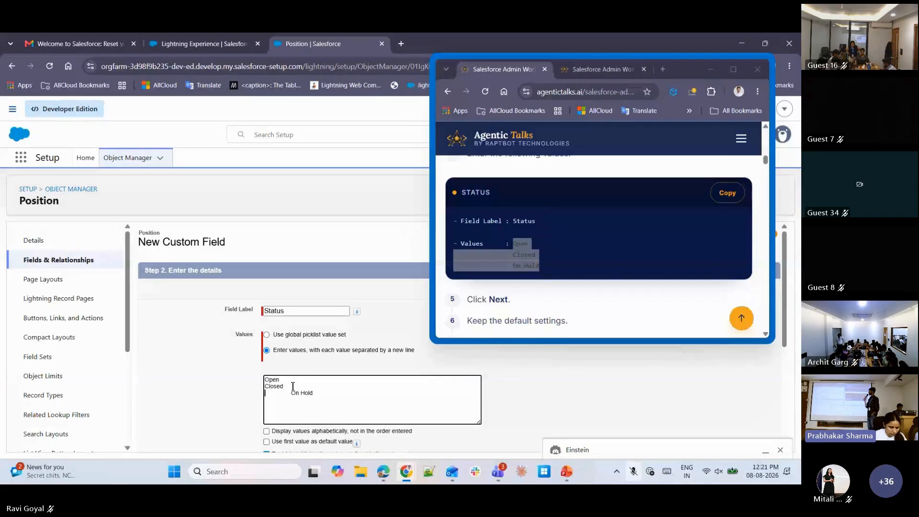
key(Delete)
key(Delete)
key(Delete)
key(Delete)
key(Delete)
key(Delete)
key(Delete)
key(Delete)
key(Delete)
key(Delete)
key(Delete)
key(Delete)
key(Delete)
key(Delete)
key(Delete)
key(Delete)
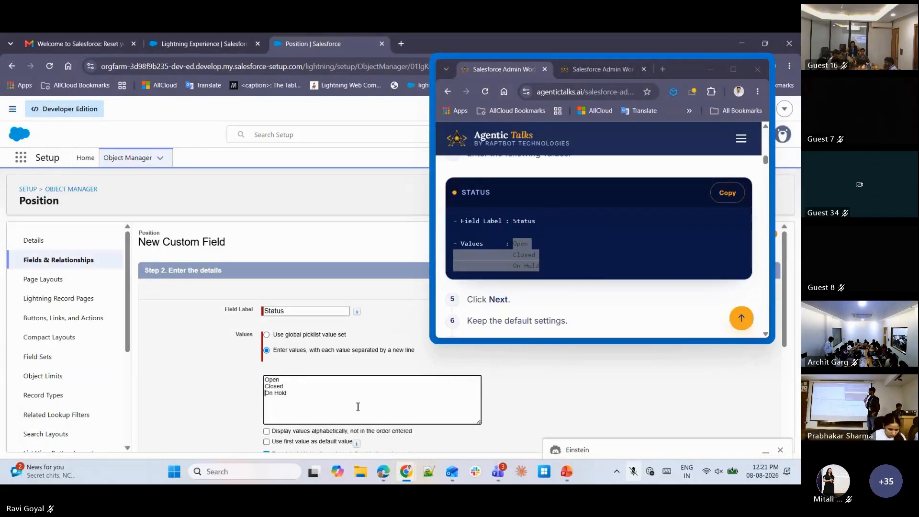
- Keep the Status field's remaining default details and continue to field-level security
scroll(357, 407, down, 2)
scroll(557, 263, down, 2)
scroll(558, 263, up, 2)
scroll(557, 263, down, 2)
click(704, 429)
scroll(751, 430, down, 2)
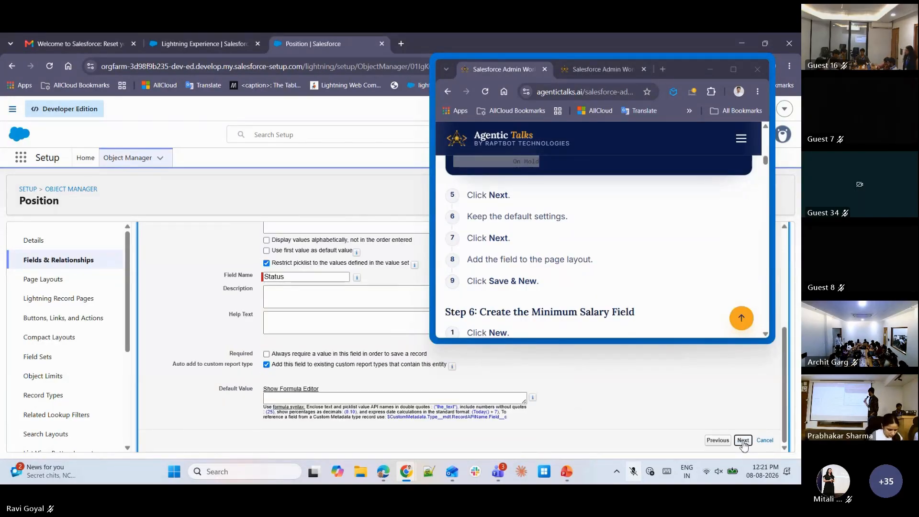
click(744, 440)
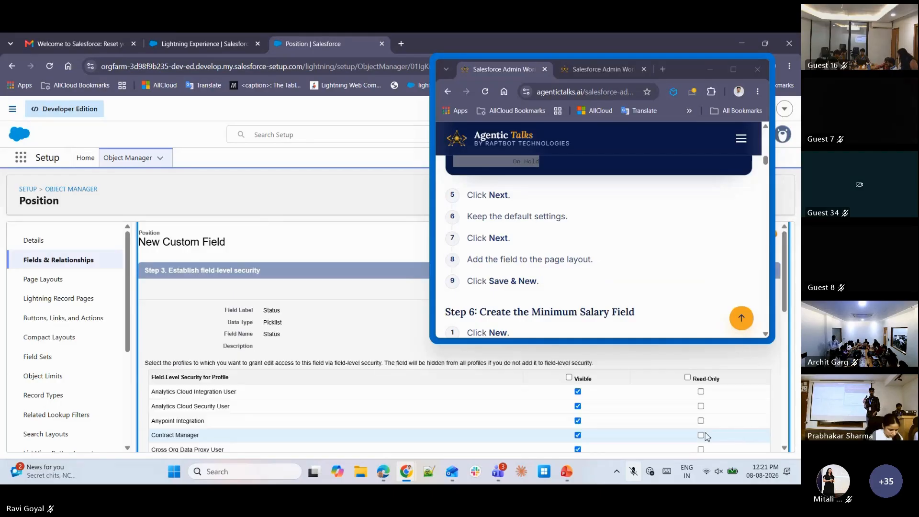
- Accept the default field-level security and Position Layout for Status, then save it and start another custom field
scroll(556, 409, down, 2)
scroll(555, 411, down, 2)
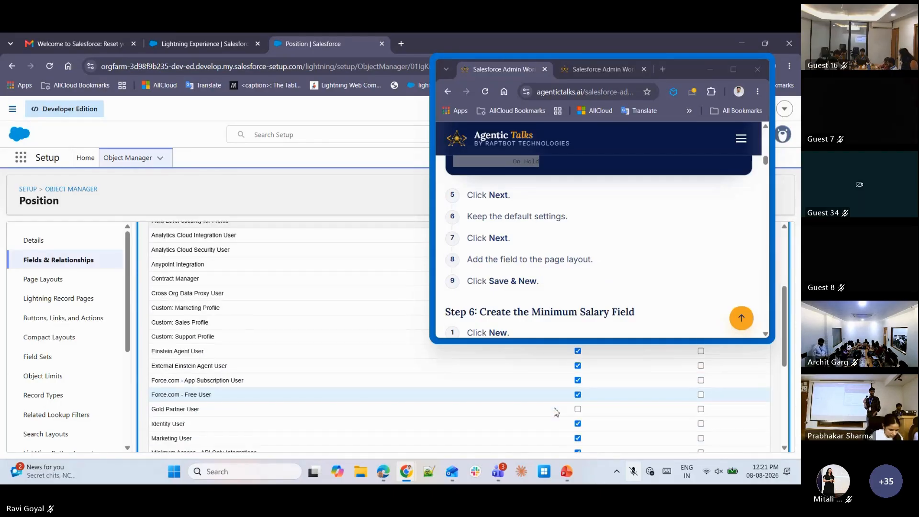
scroll(556, 412, down, 3)
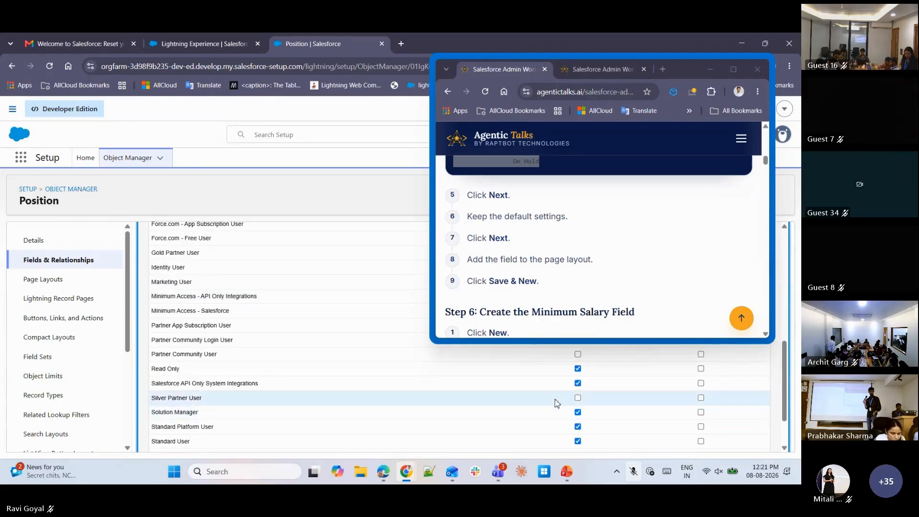
scroll(555, 409, down, 2)
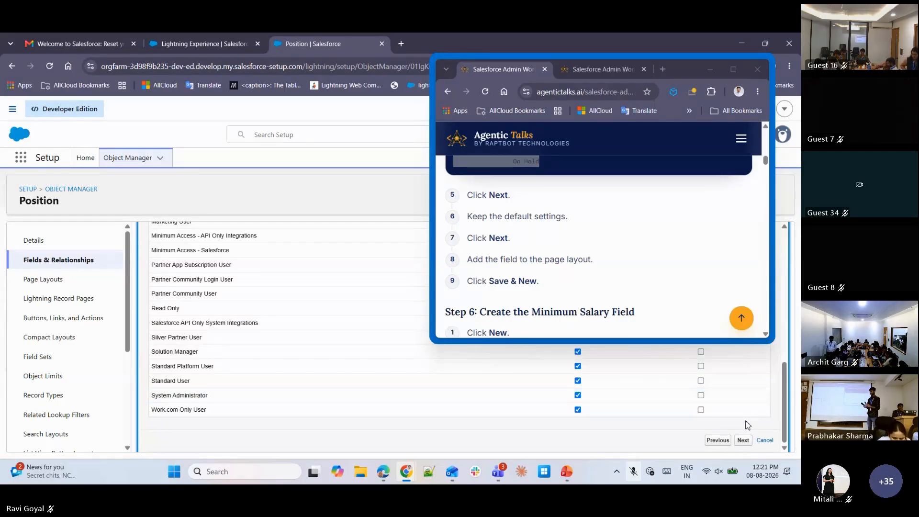
click(742, 440)
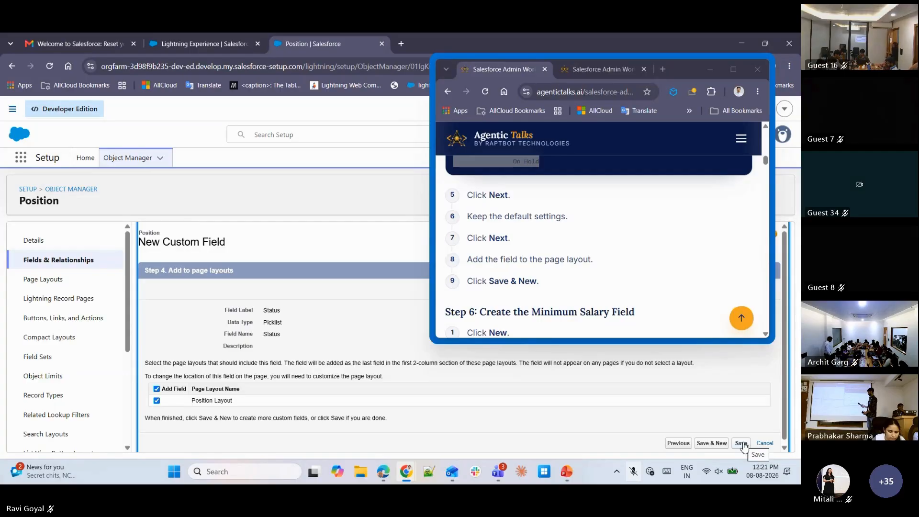
click(708, 445)
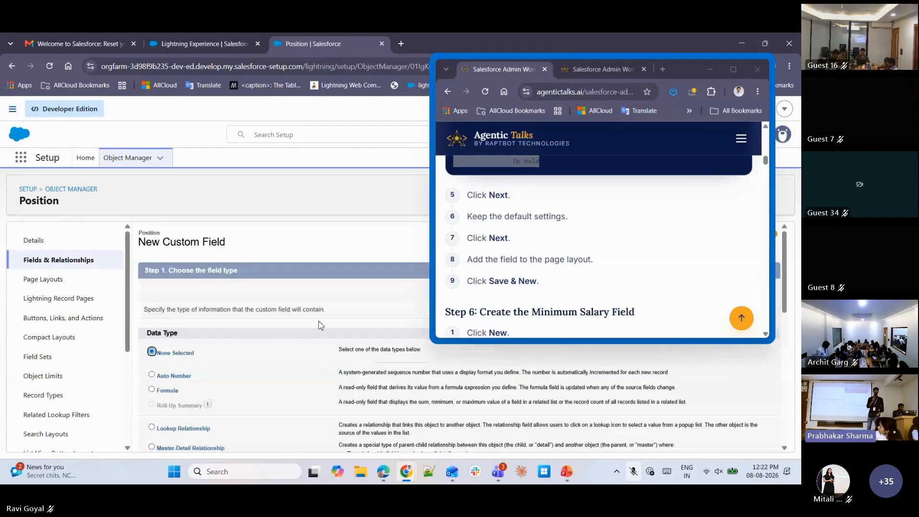
- Choose Currency as the new field's data type per workbook Step 6 and continue to its details
scroll(524, 275, down, 2)
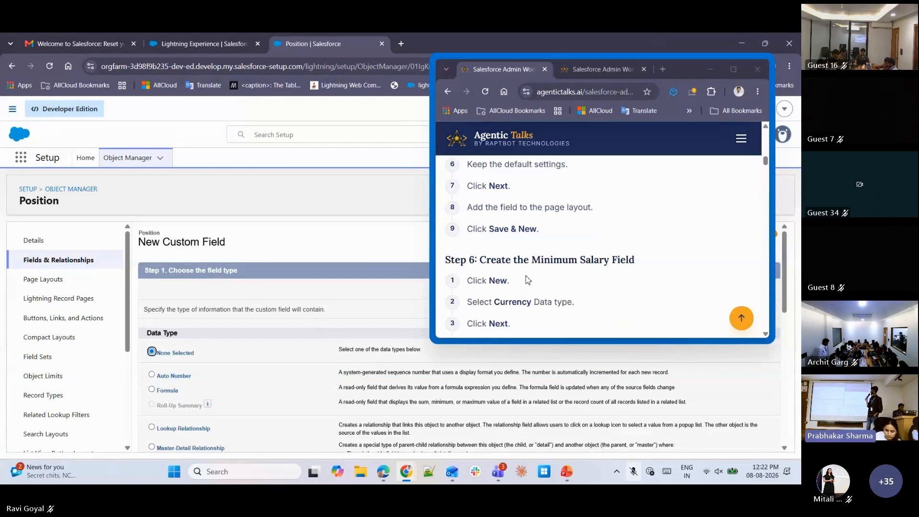
scroll(528, 282, down, 1)
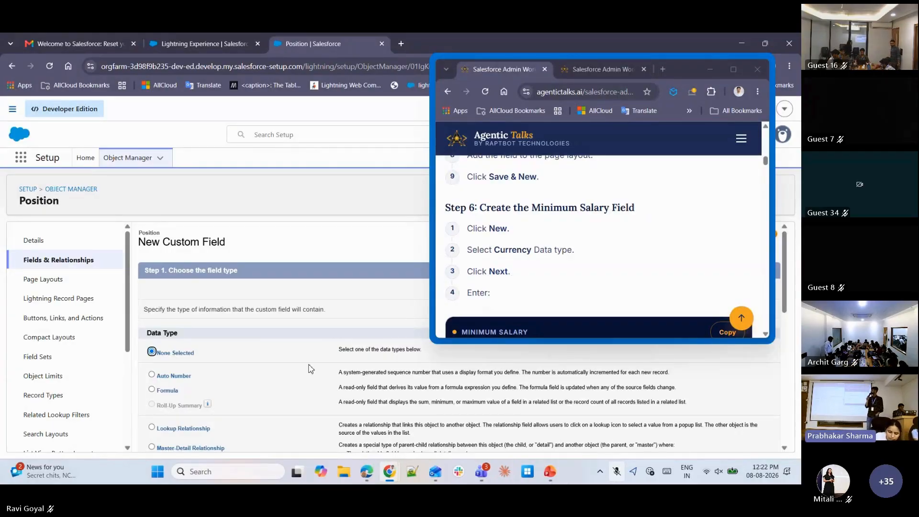
scroll(266, 383, down, 5)
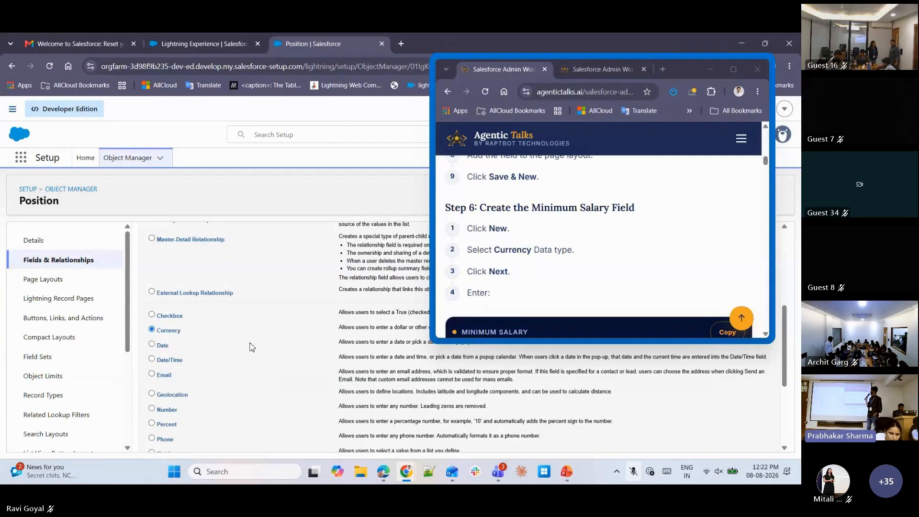
scroll(252, 347, up, 1)
scroll(252, 346, down, 1)
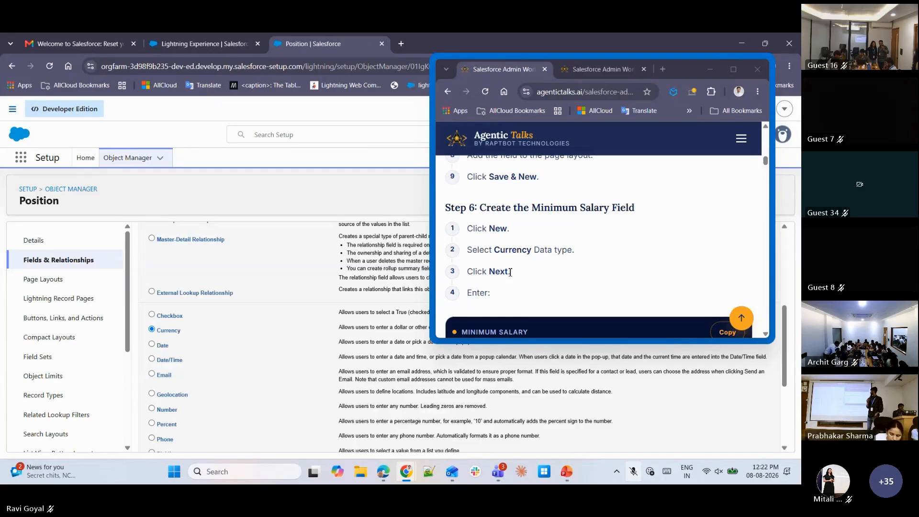
scroll(484, 360, down, 3)
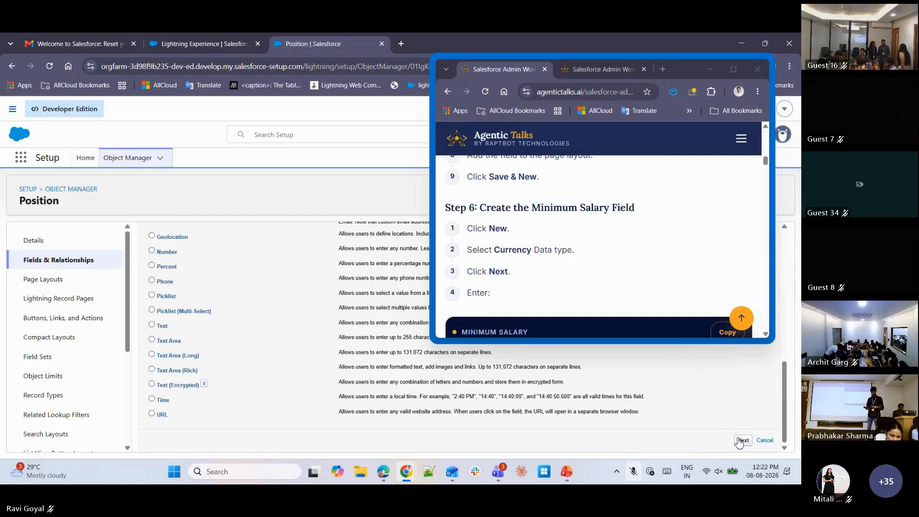
click(743, 441)
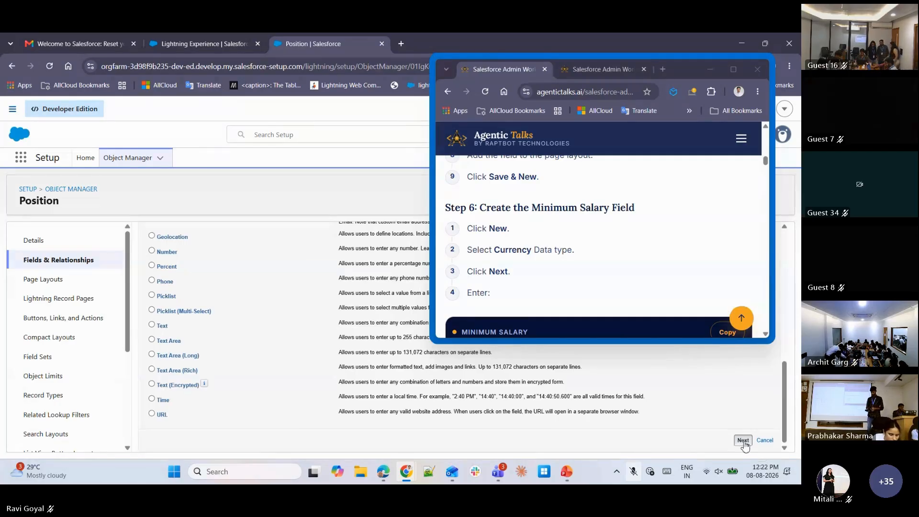
- Copy the field label Minimum Salary from the workbook and continue with the default length and decimal places
scroll(532, 286, down, 2)
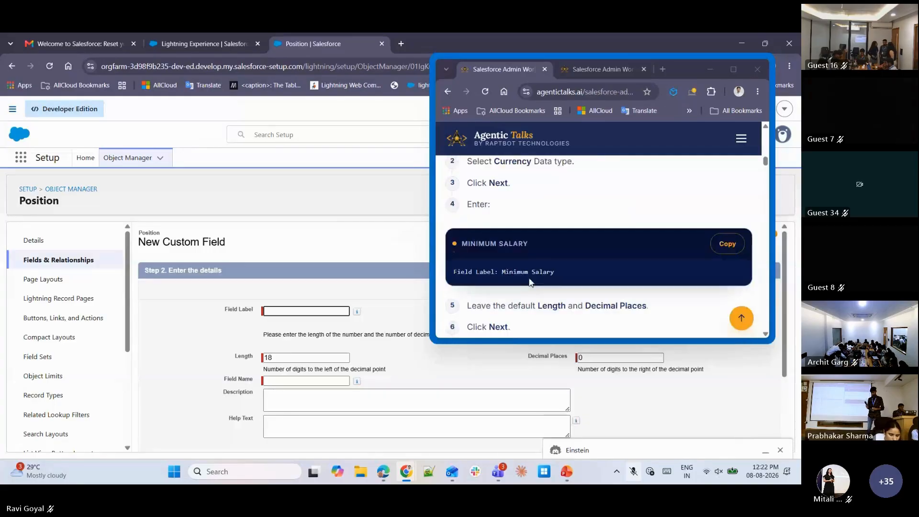
scroll(503, 259, down, 1)
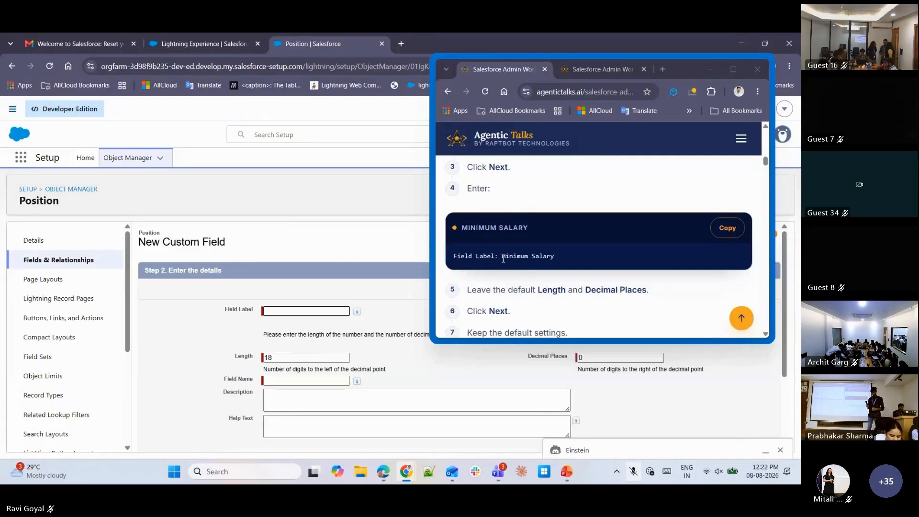
drag(502, 259, 556, 256)
key(ctrl+c)
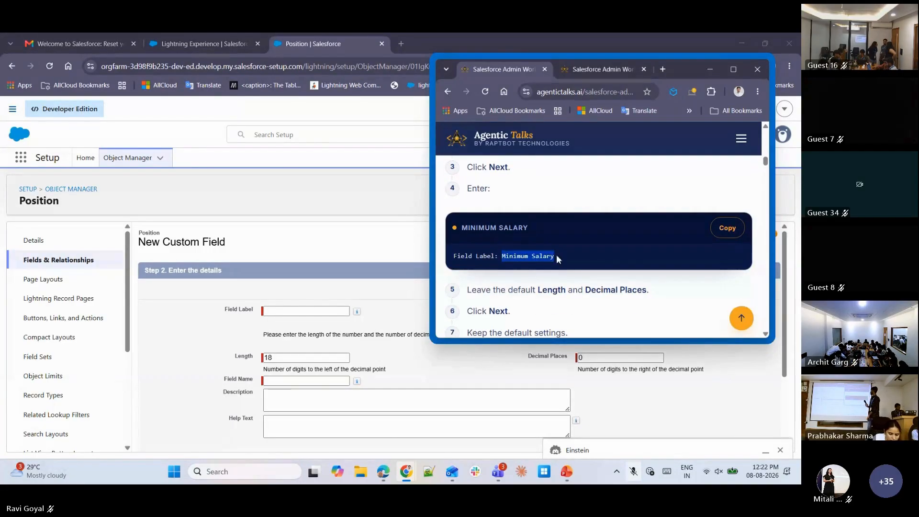
click(343, 311)
key(ctrl+v)
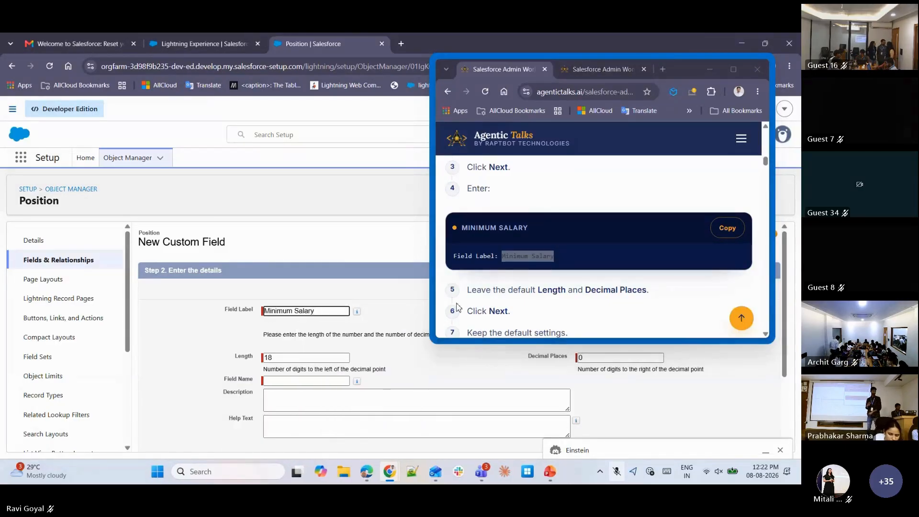
click(395, 339)
scroll(550, 272, down, 3)
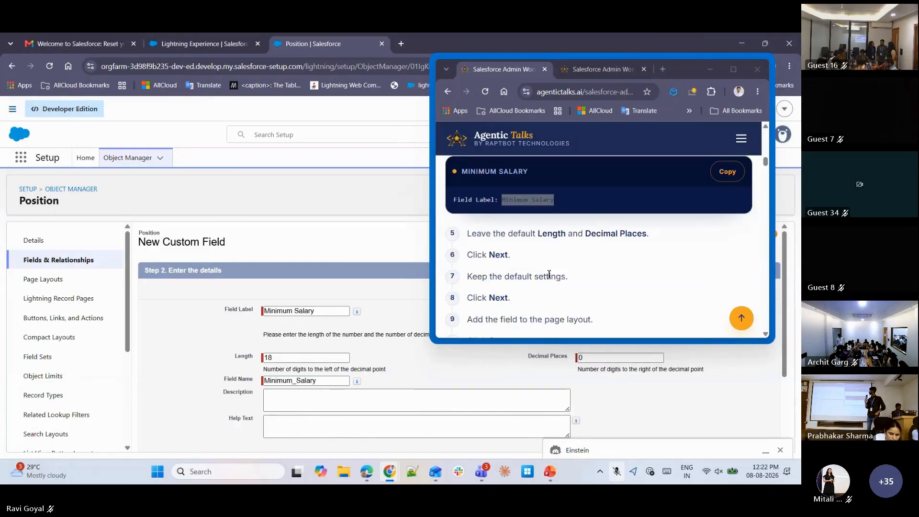
scroll(636, 399, down, 3)
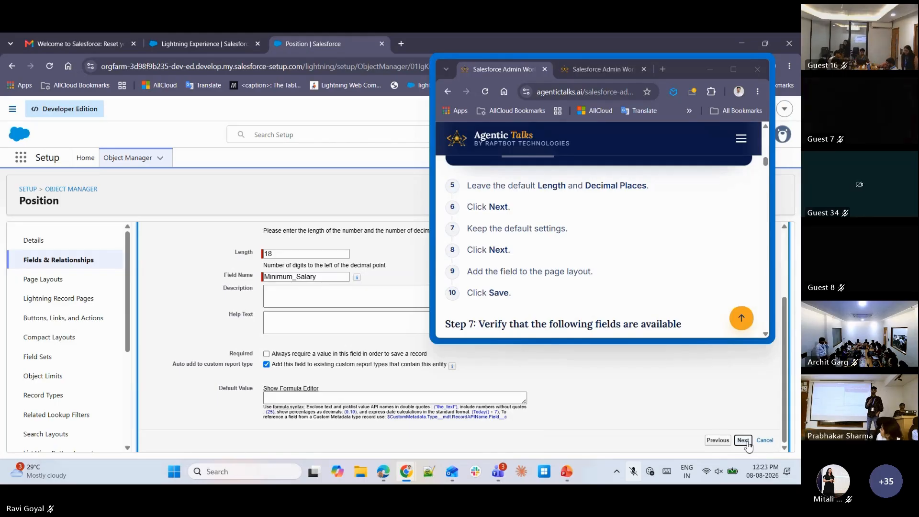
click(743, 440)
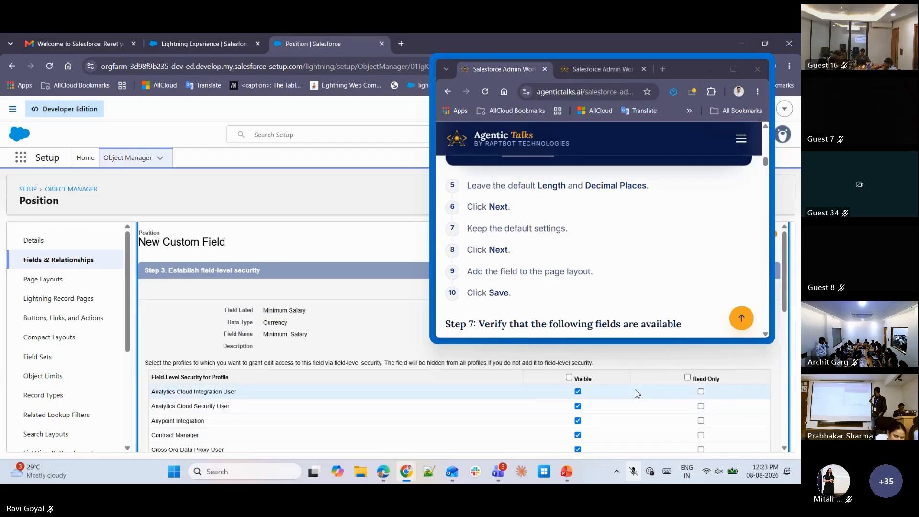
- Keep the default field-level security and page layout for the Minimum Salary field and save it
scroll(636, 394, down, 10)
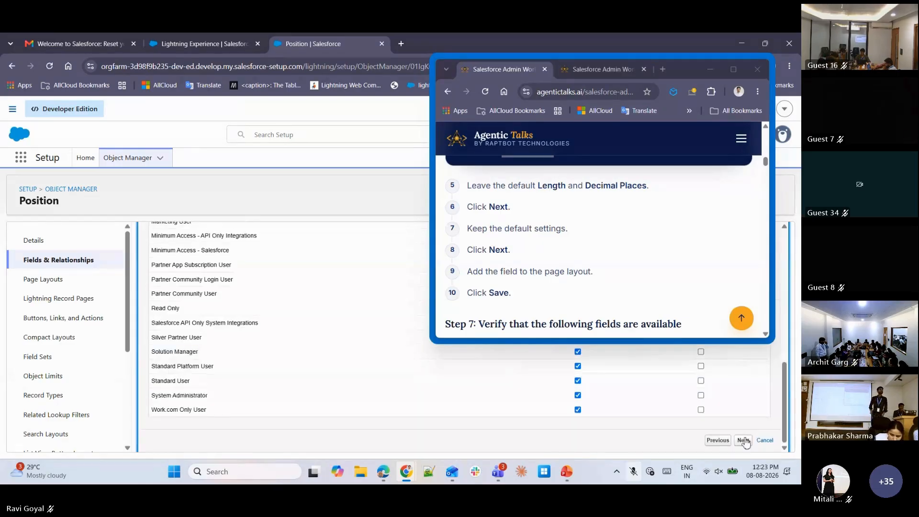
scroll(648, 303, up, 5)
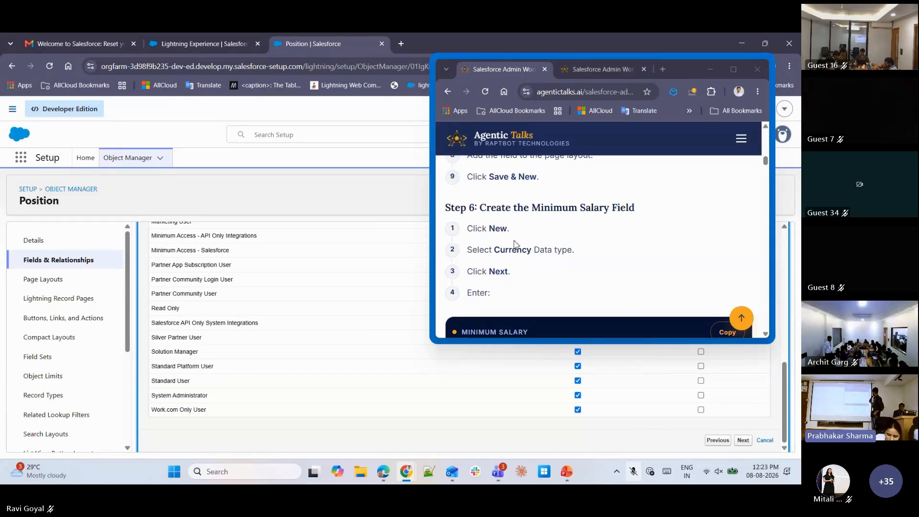
click(742, 441)
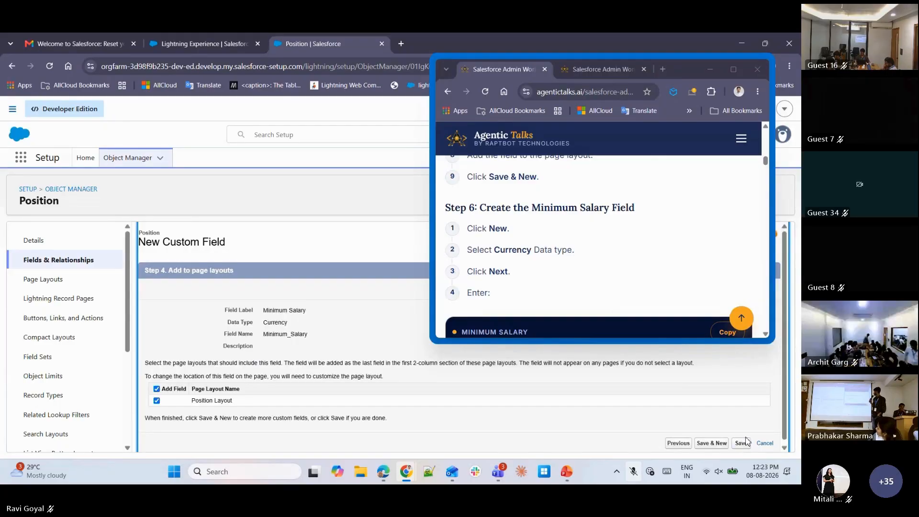
scroll(539, 252, down, 1)
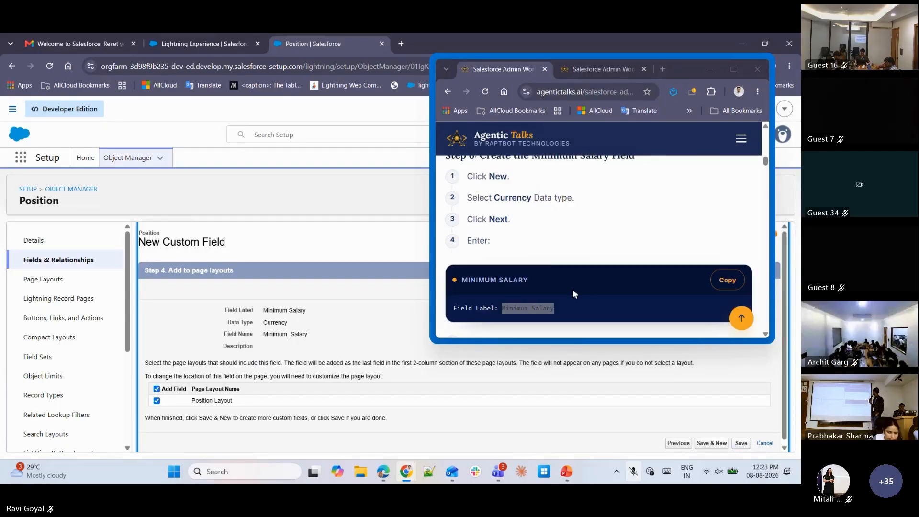
click(742, 444)
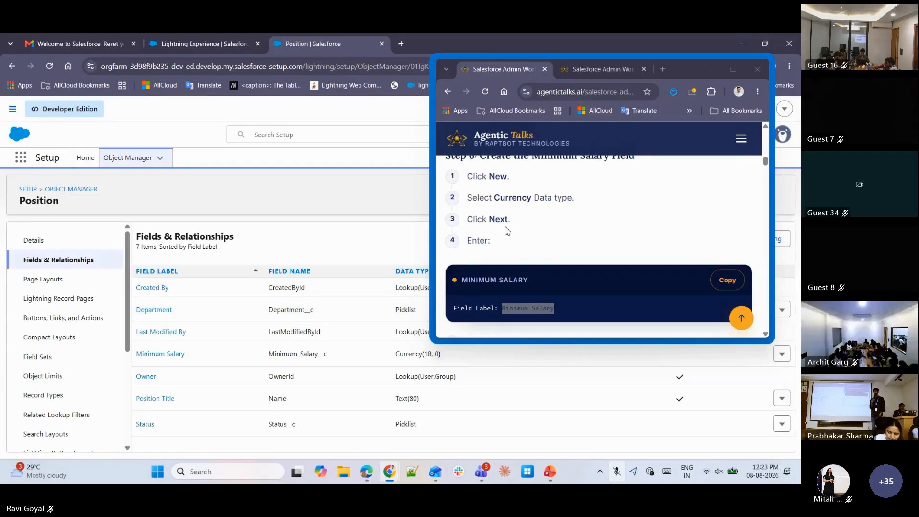
- Check the Position object's fields against the list and reference image in workbook Step 7
scroll(556, 238, down, 4)
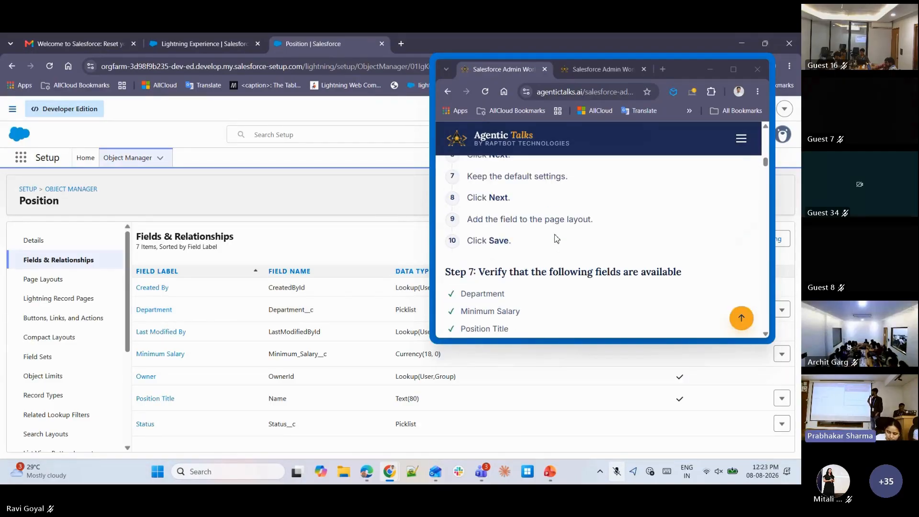
scroll(556, 239, down, 1)
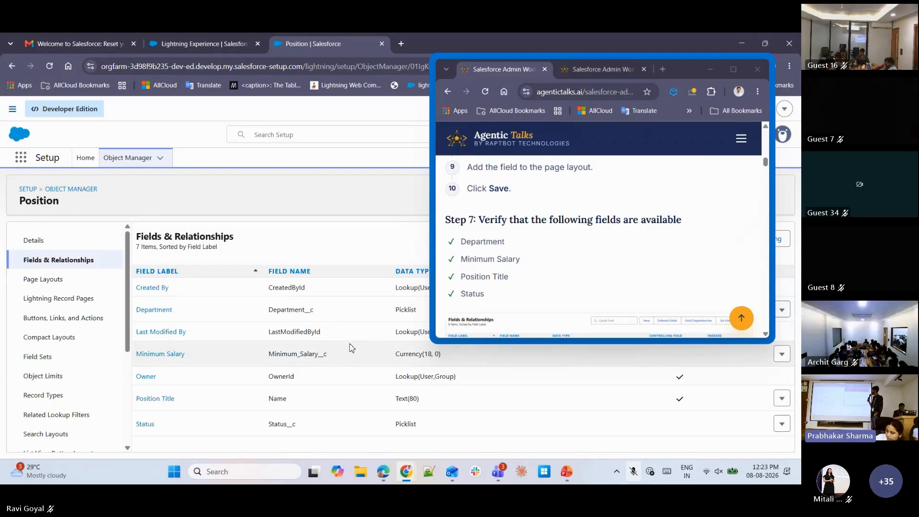
scroll(511, 279, up, 1)
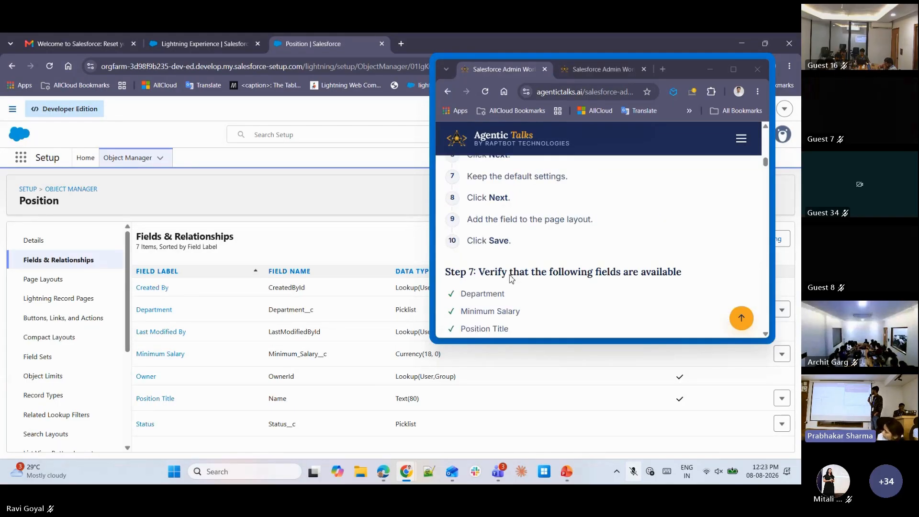
scroll(511, 278, up, 1)
scroll(510, 277, up, 1)
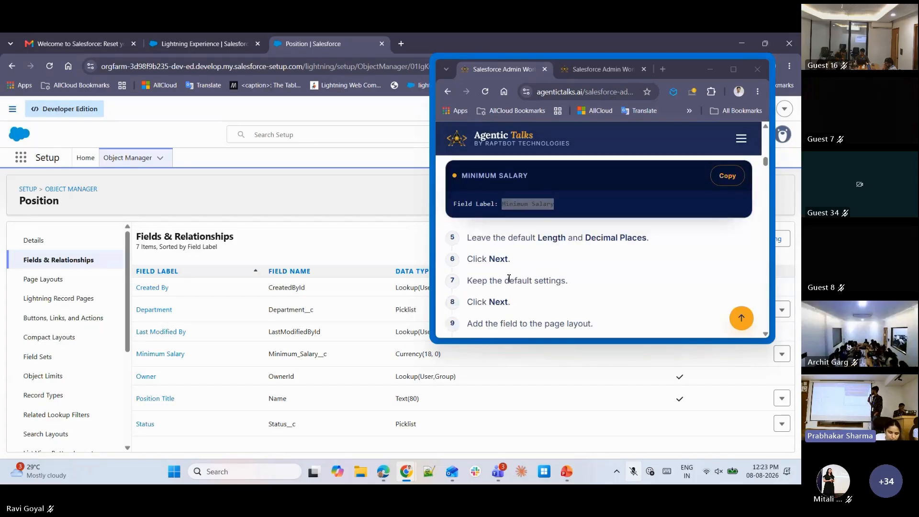
scroll(509, 279, down, 3)
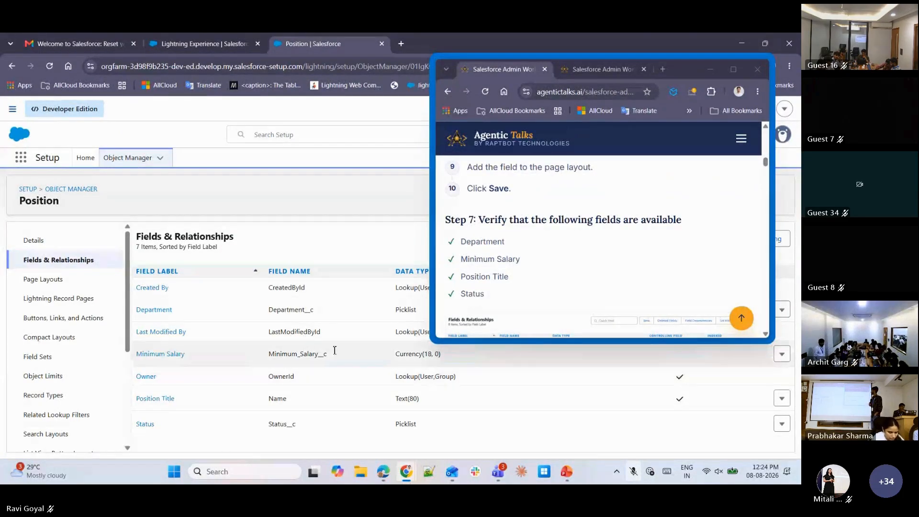
scroll(512, 262, down, 2)
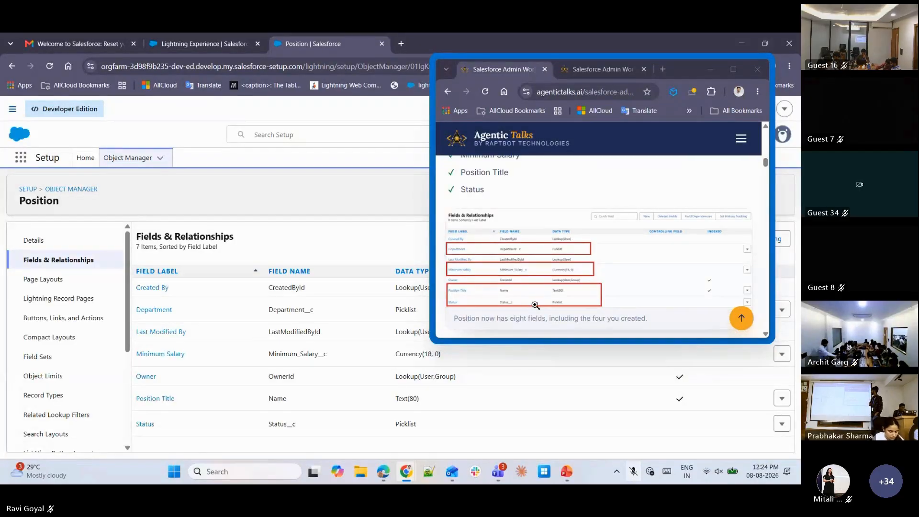
scroll(535, 305, down, 1)
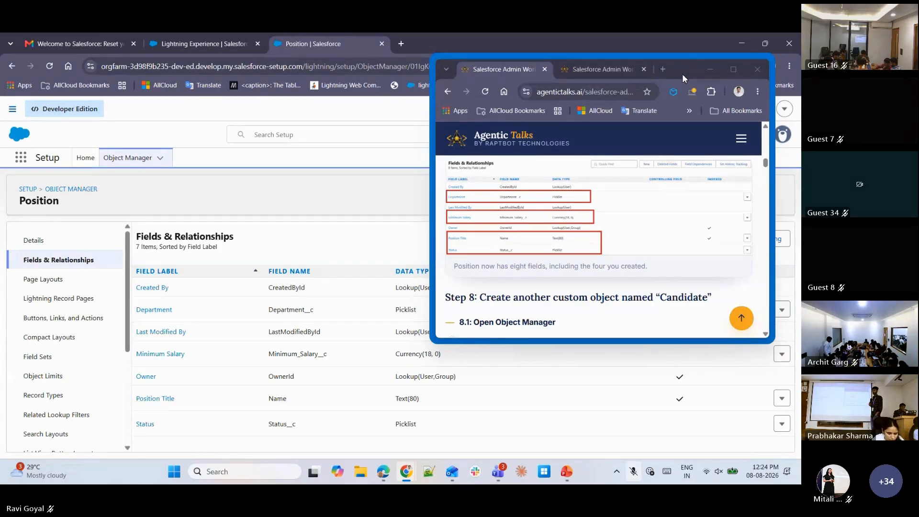
- Shift the workbook window slightly aside and review the Status field's label, values and instructions in it
drag(682, 74, 688, 74)
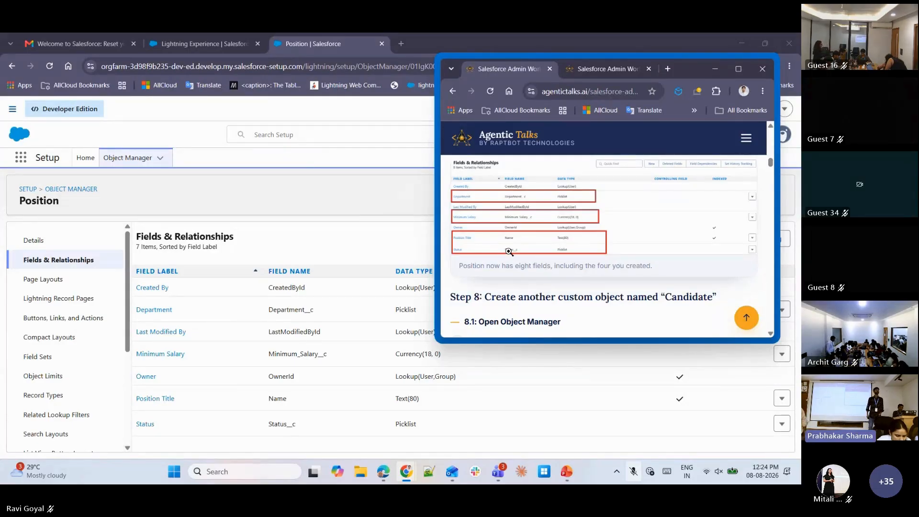
scroll(548, 245, up, 6)
scroll(550, 245, up, 4)
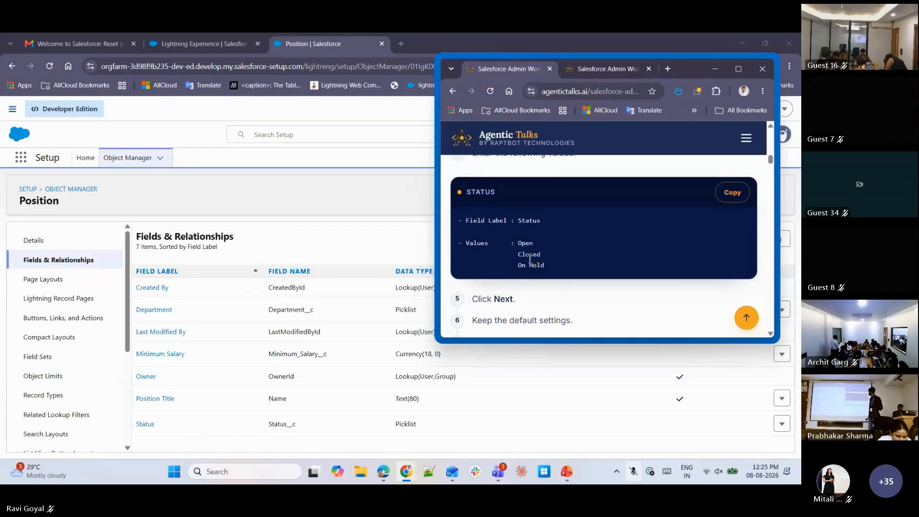
scroll(555, 261, down, 1)
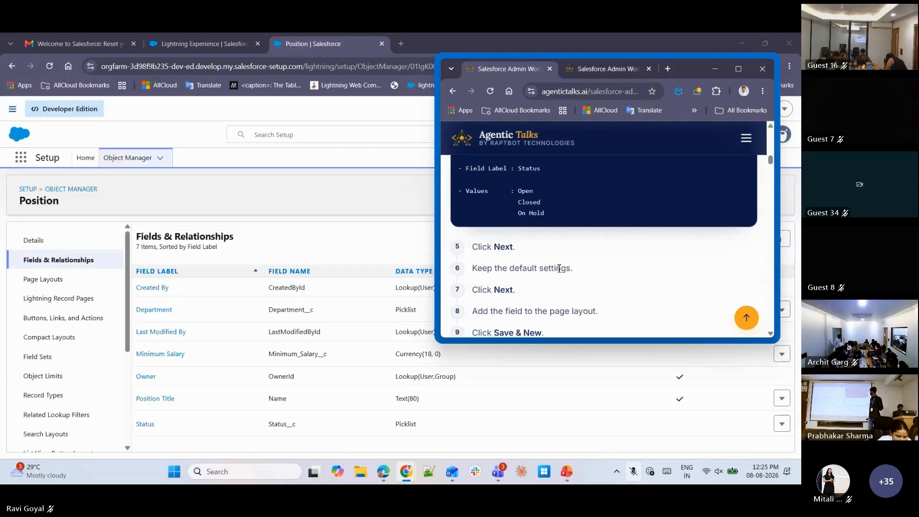
scroll(559, 269, up, 1)
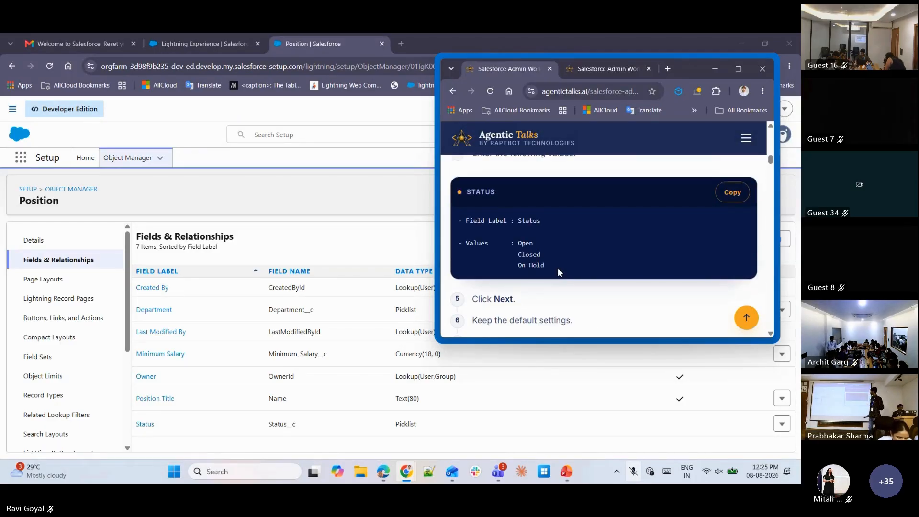
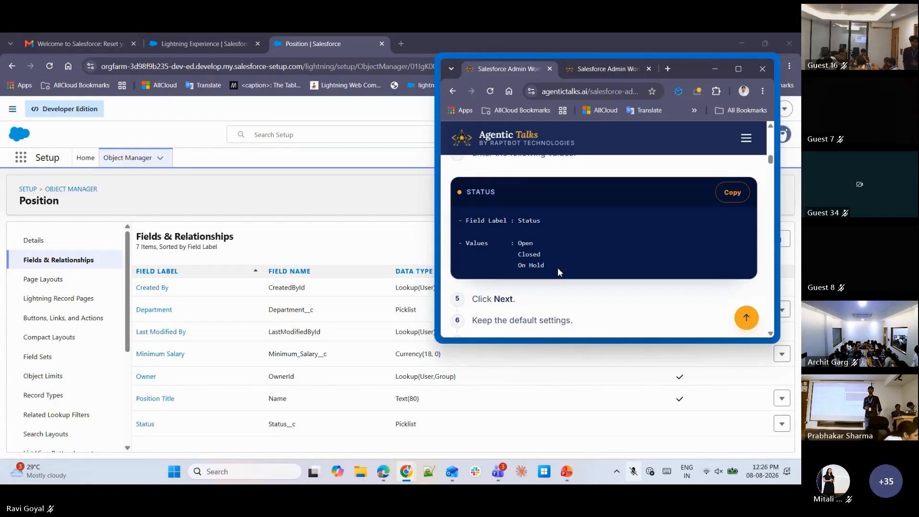
- Find the Candidate object instructions in workbook Step 8 and open a new custom object form from the Object Manager
scroll(558, 268, down, 1)
scroll(560, 271, up, 10)
scroll(560, 272, down, 3)
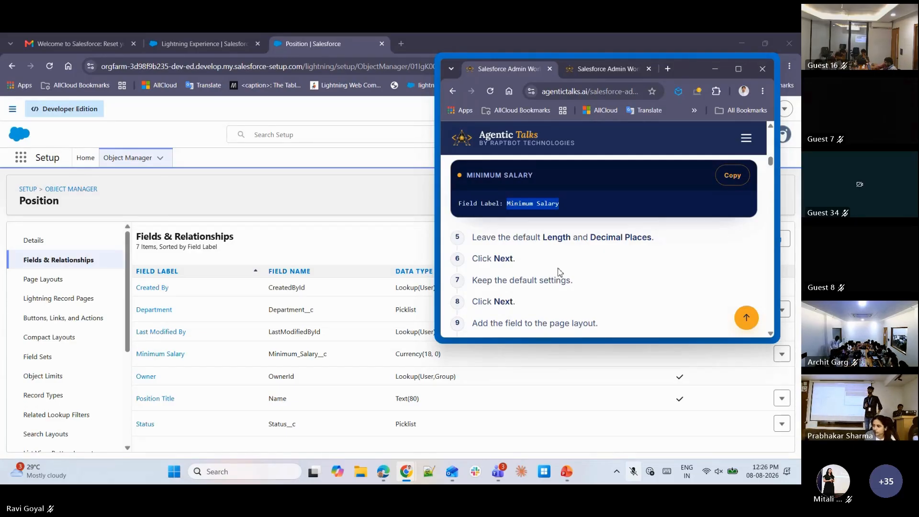
scroll(560, 272, down, 3)
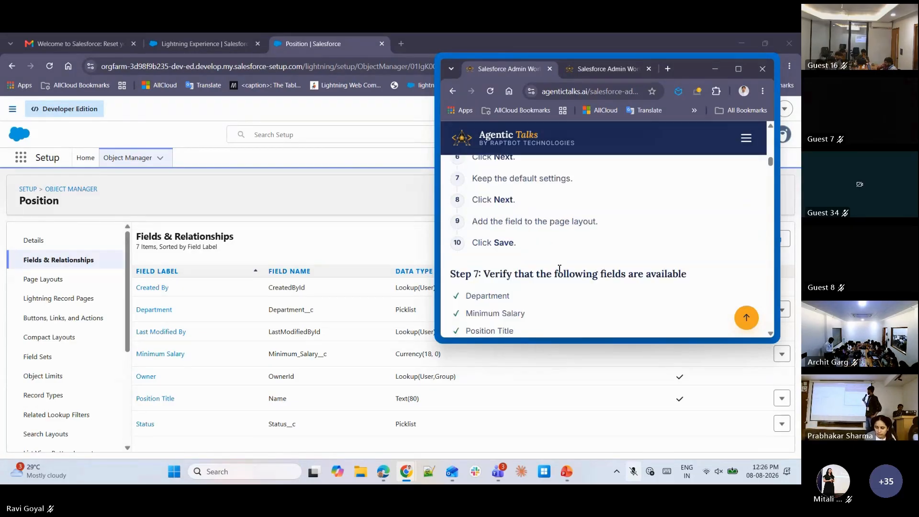
scroll(560, 269, down, 5)
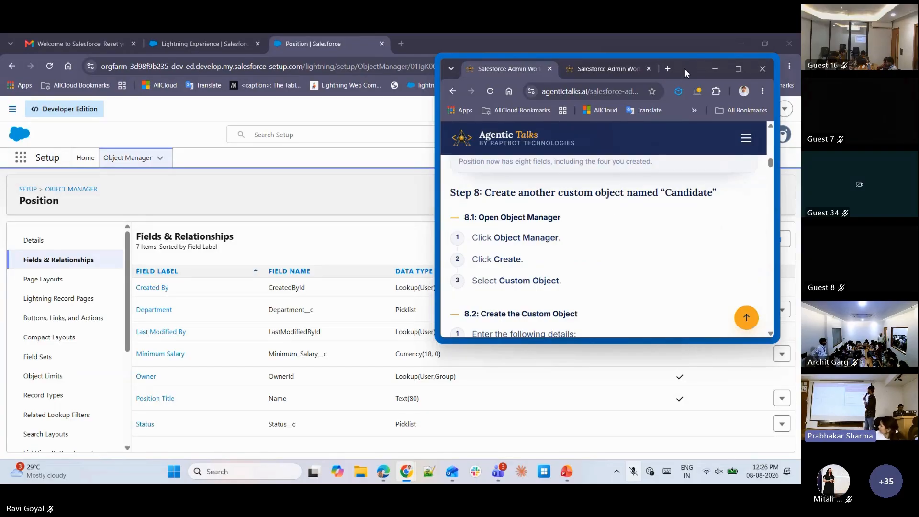
drag(684, 68, 700, 50)
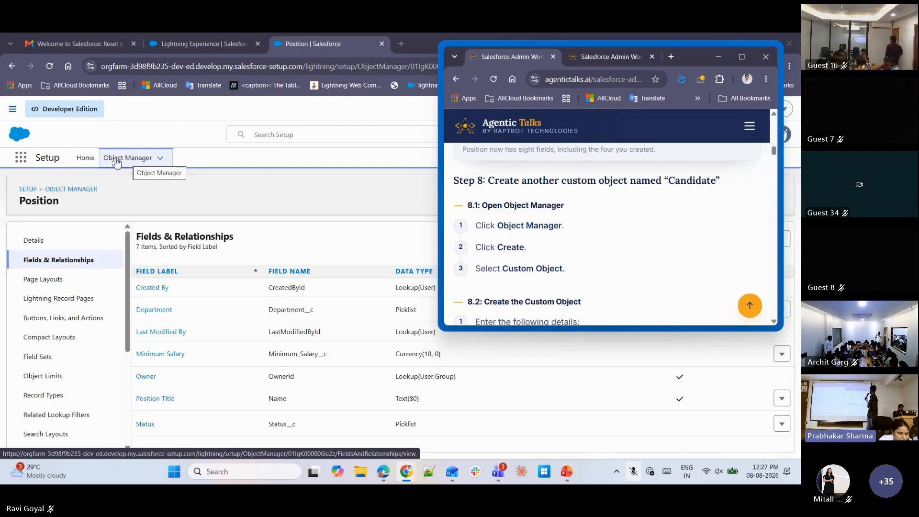
click(116, 163)
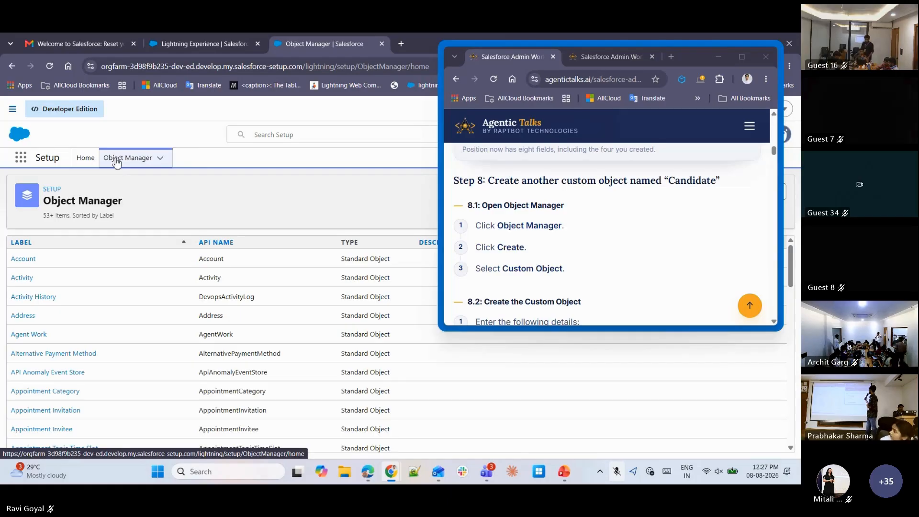
drag(690, 56, 379, 138)
click(760, 201)
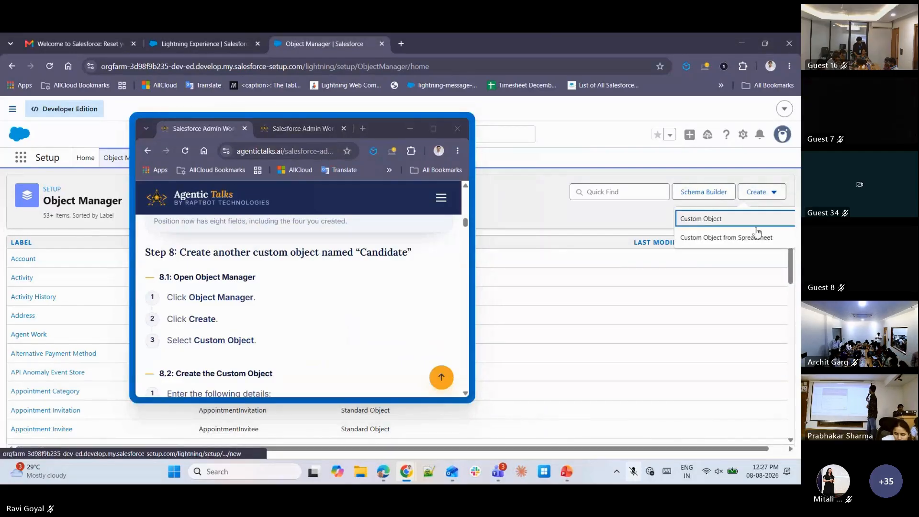
click(744, 220)
drag(379, 124, 716, 49)
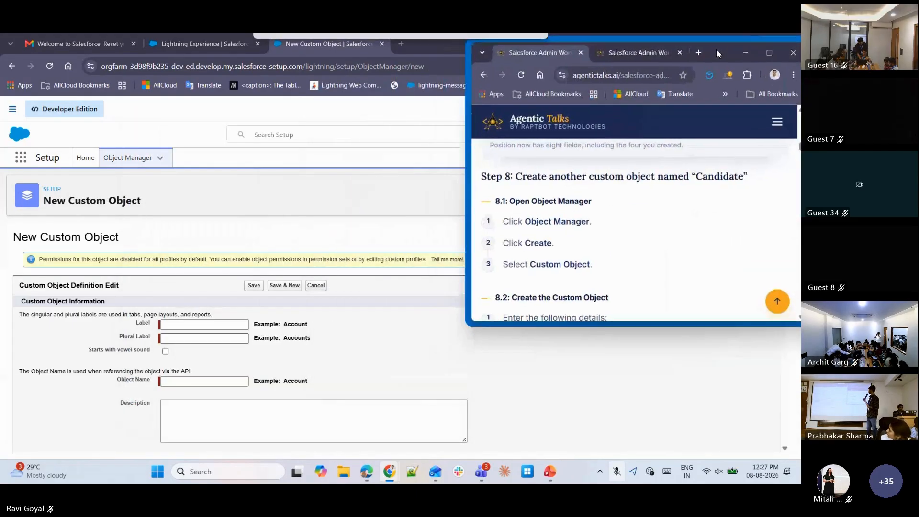
- Copy the label Candidate from the workbook into the new object's label and set its plural label to Candidates
scroll(577, 240, down, 3)
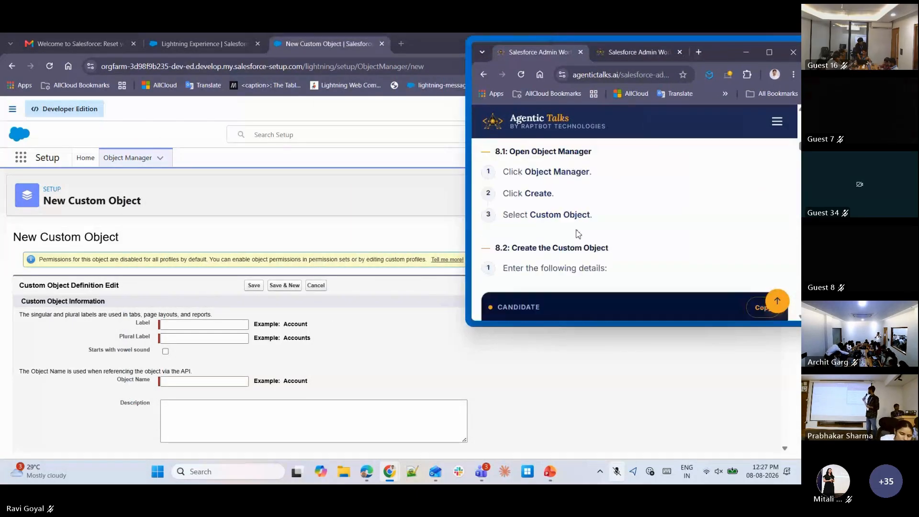
scroll(576, 230, up, 1)
scroll(577, 233, down, 1)
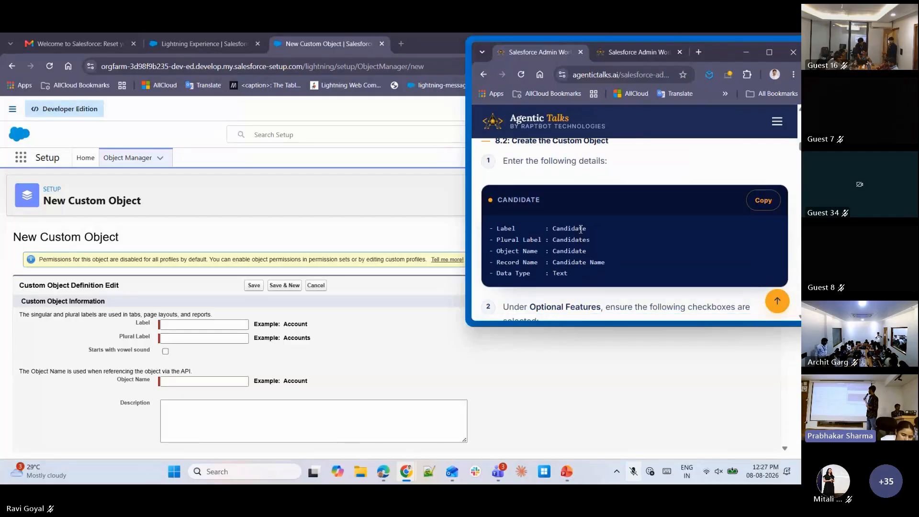
double_click(579, 228)
key(ctrl+c)
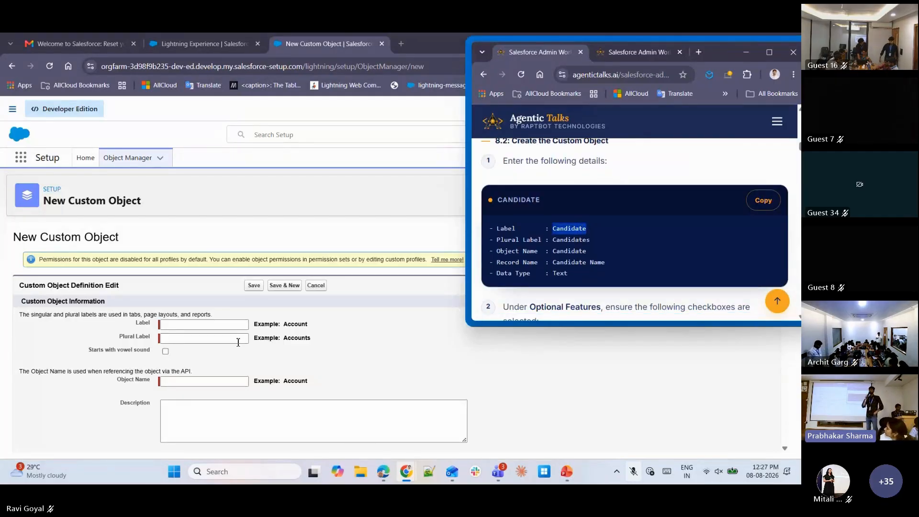
click(220, 324)
key(ctrl+v)
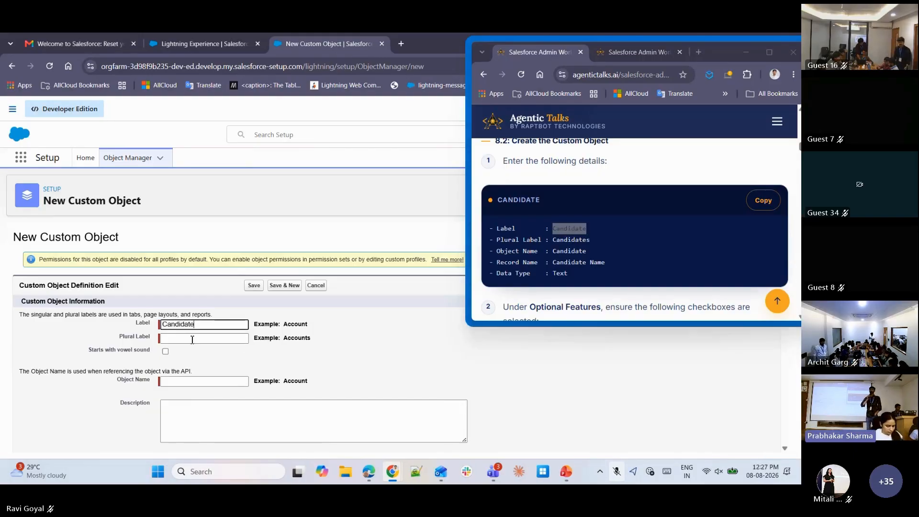
click(190, 338)
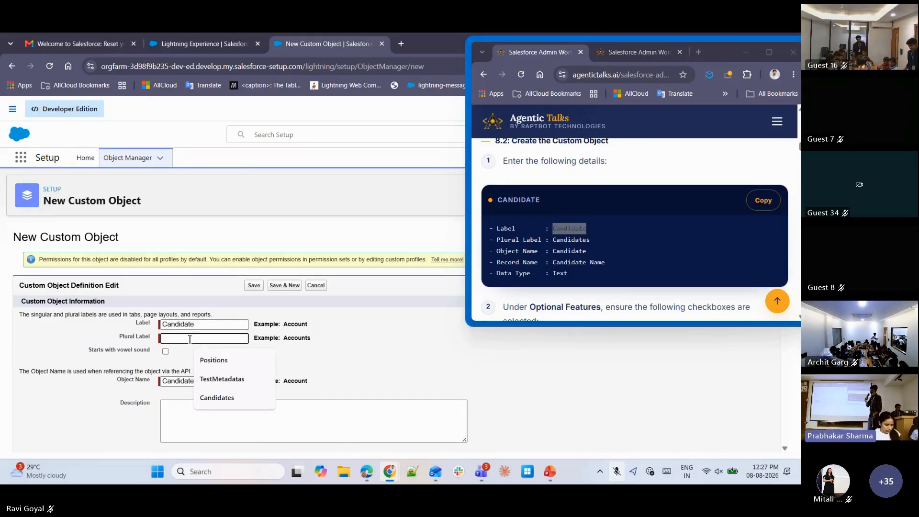
key(ctrl+v)
text(s)
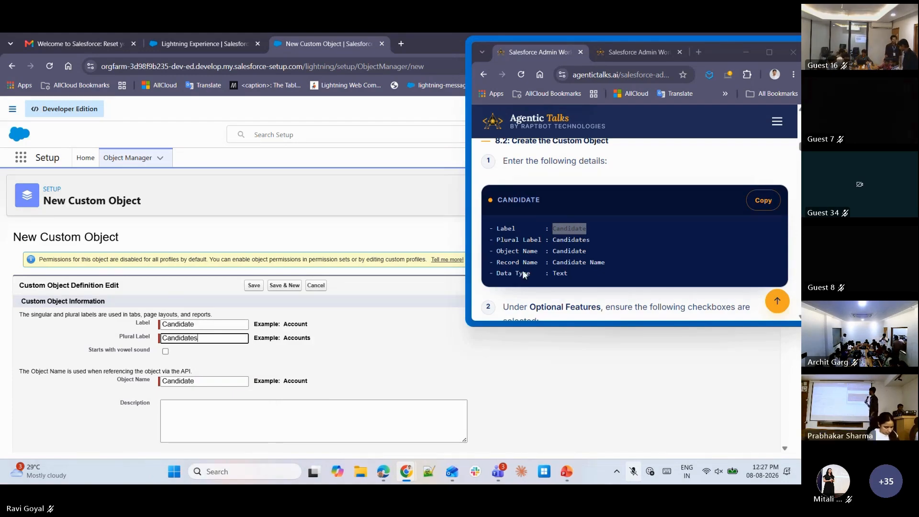
- Keep the record name Candidate Name with data type Text, and enable Allow Reports, Allow Activities and Track Field History
scroll(378, 335, down, 2)
scroll(372, 338, up, 1)
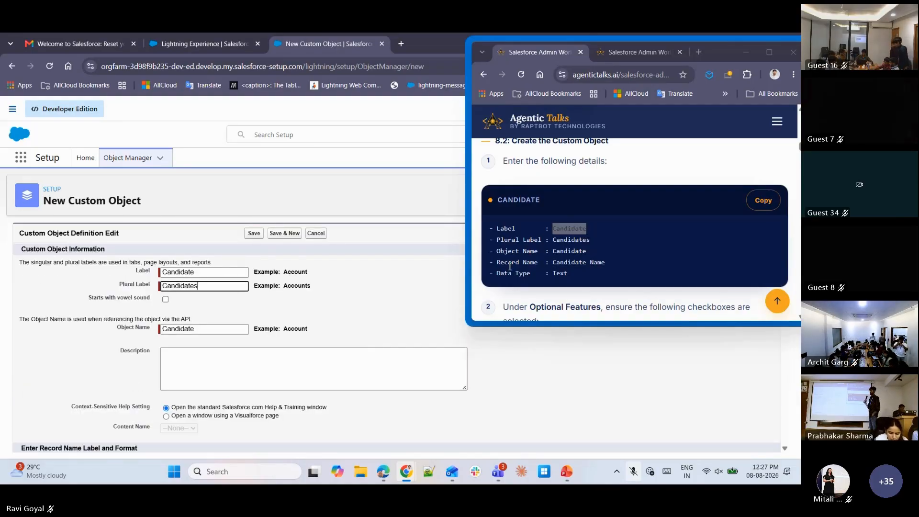
scroll(307, 352, down, 2)
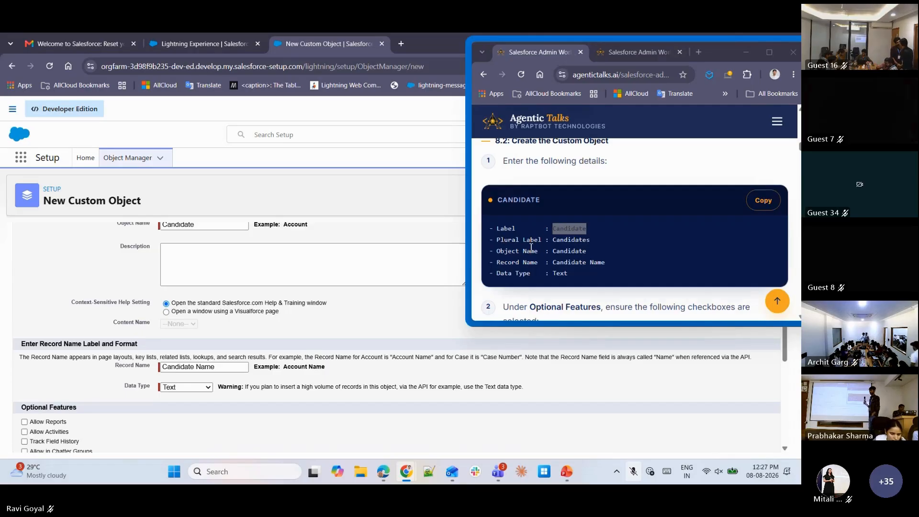
scroll(531, 247, down, 2)
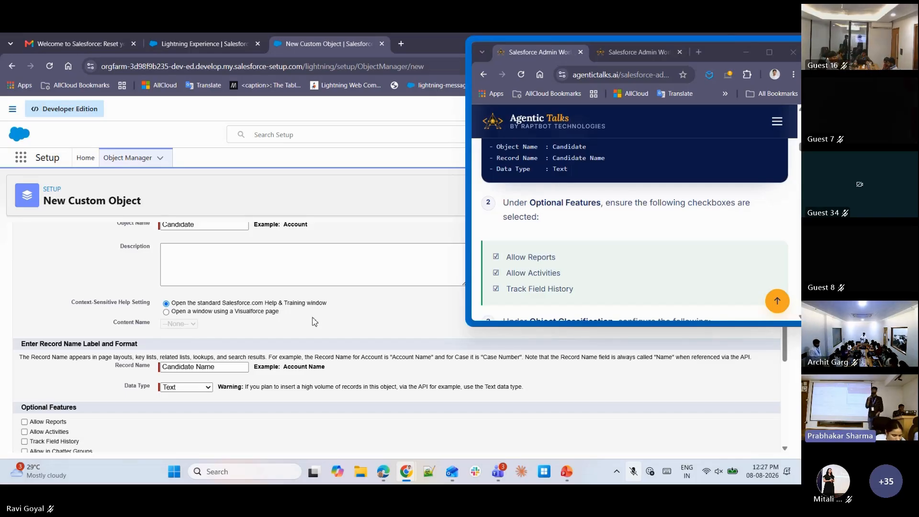
click(25, 422)
click(24, 432)
click(24, 442)
- Keep the object classification and Deployed status as the workbook lists them, and enable Allow Search for the Candidate object
scroll(98, 411, down, 3)
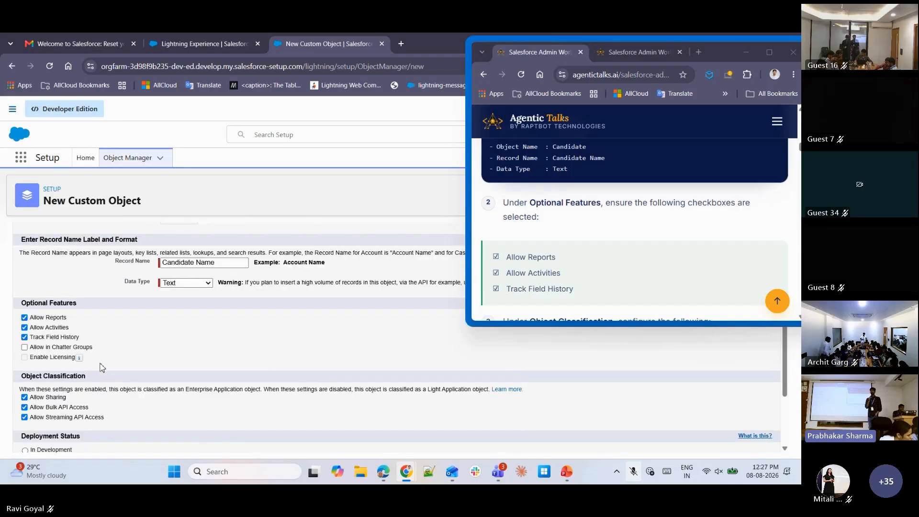
scroll(102, 368, down, 2)
scroll(574, 234, down, 4)
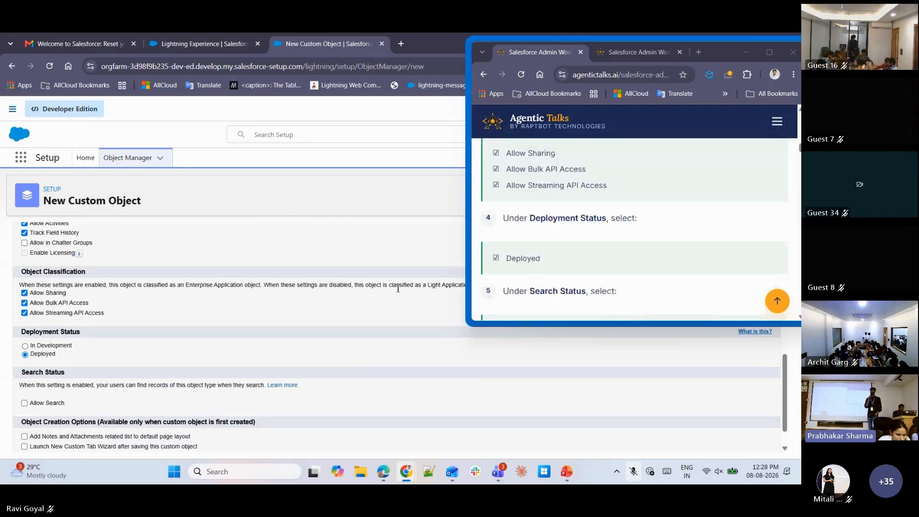
scroll(589, 246, down, 2)
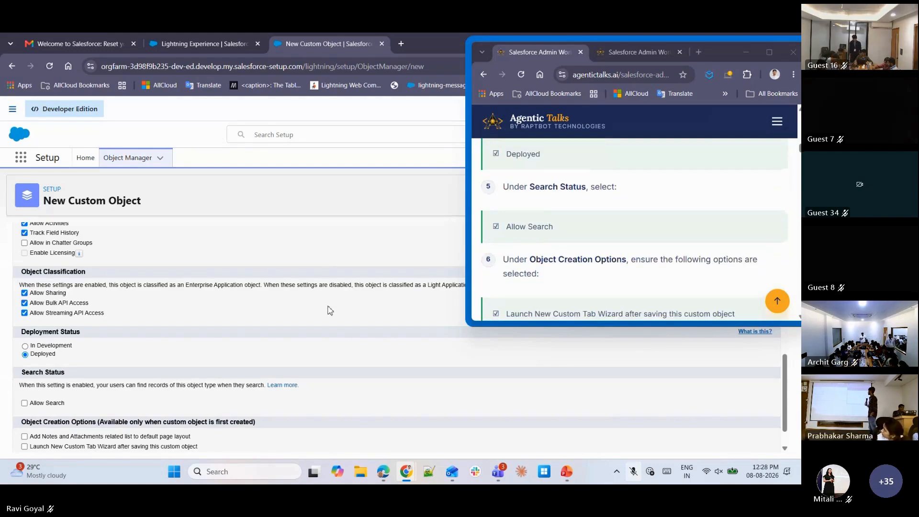
click(56, 403)
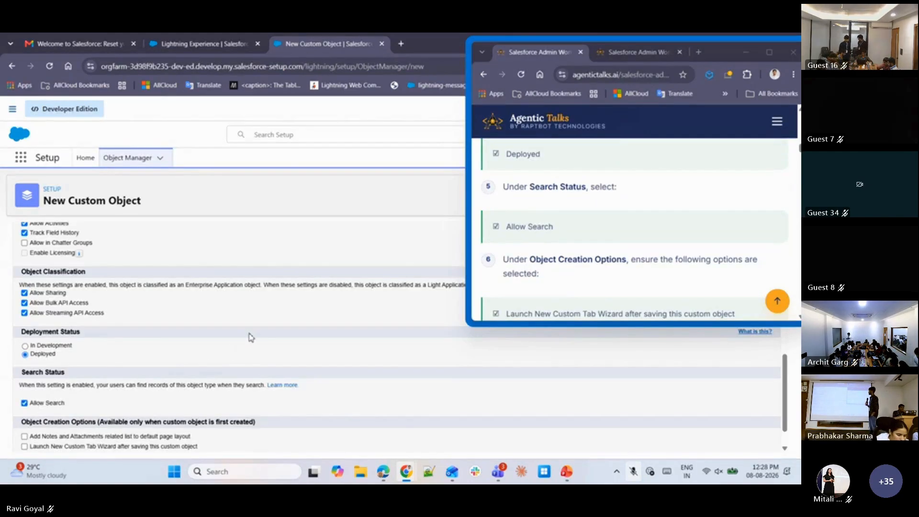
- Enable the New Custom Tab Wizard and the Notes and Attachments related list, and save the Candidate object
scroll(253, 334, down, 1)
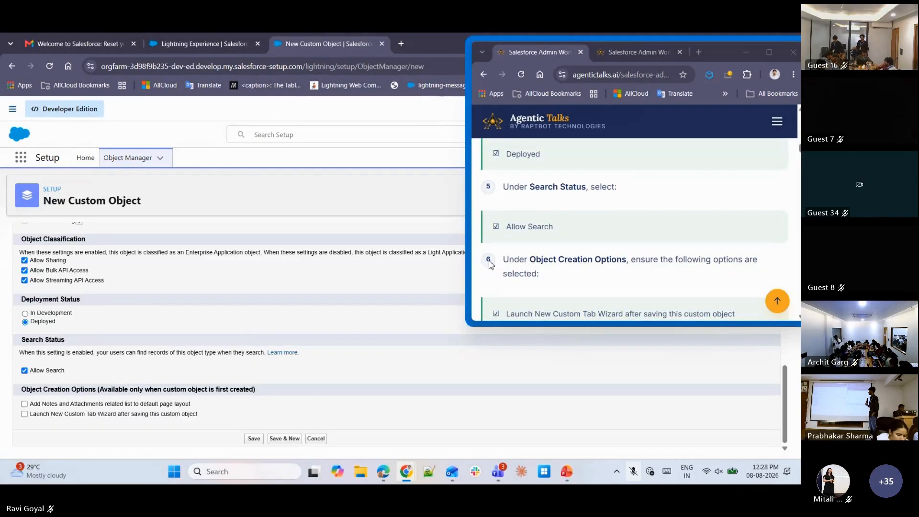
click(24, 413)
click(24, 403)
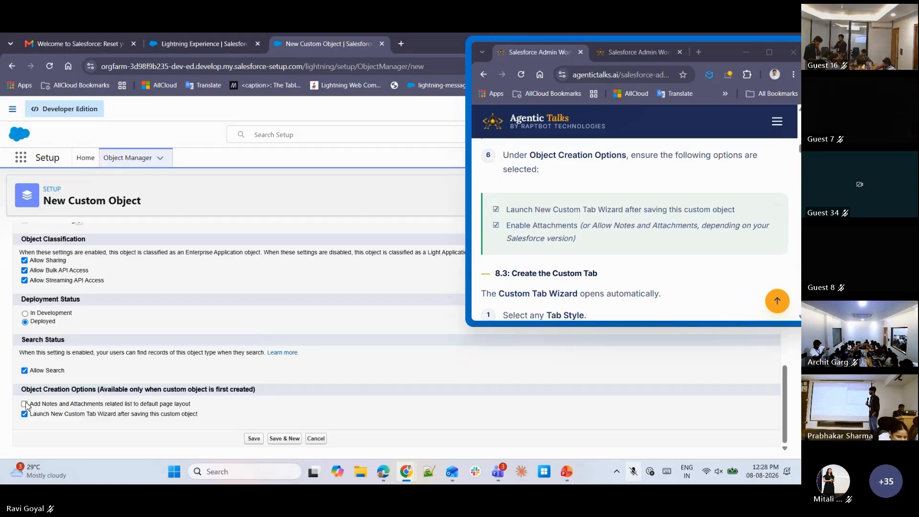
scroll(177, 327, up, 1)
scroll(177, 328, down, 1)
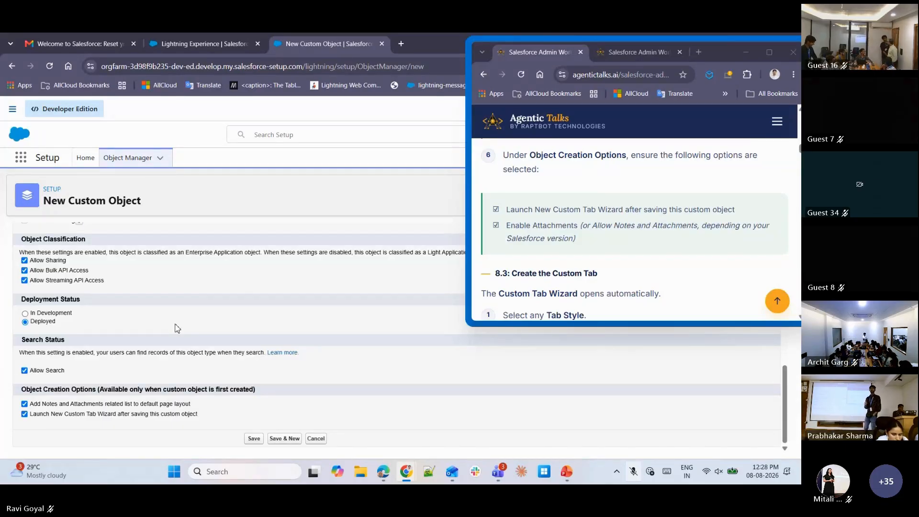
click(254, 440)
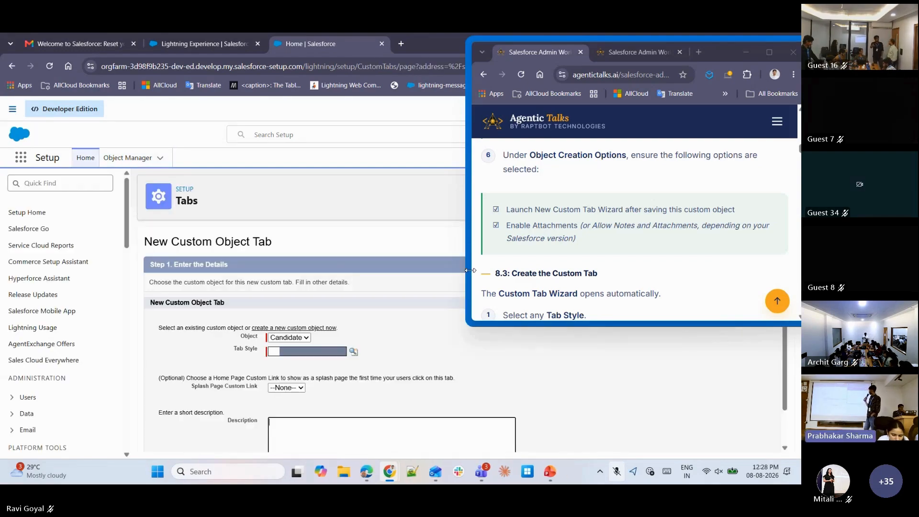
- Choose the Box tab style for the Candidate object's custom tab and continue to the profile visibility settings
scroll(470, 271, down, 2)
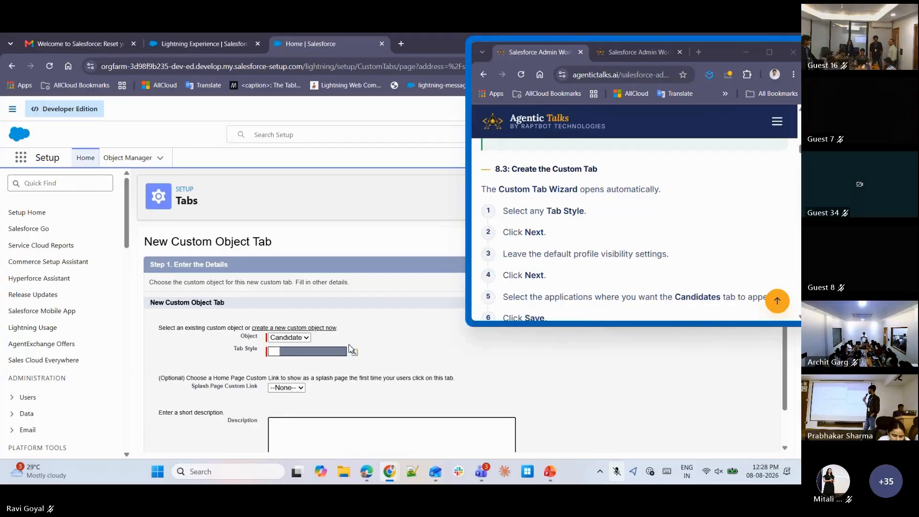
click(329, 356)
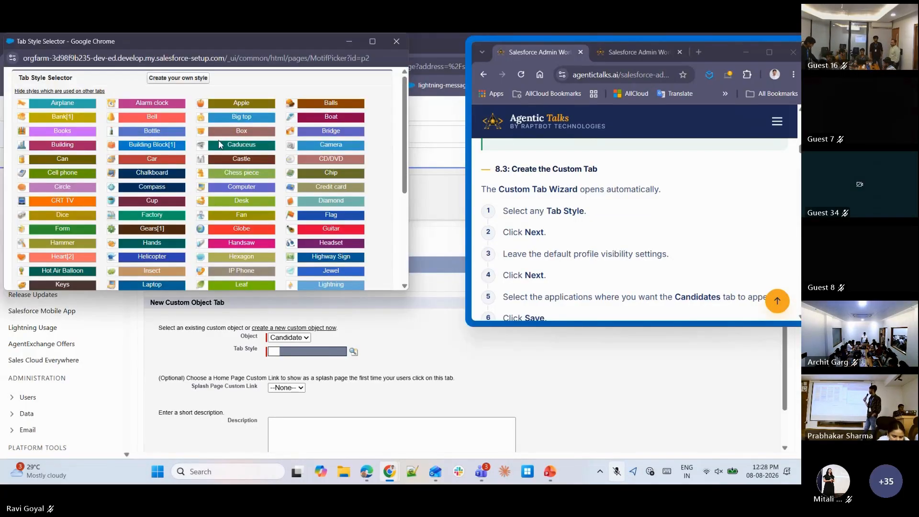
click(241, 130)
scroll(598, 392, down, 1)
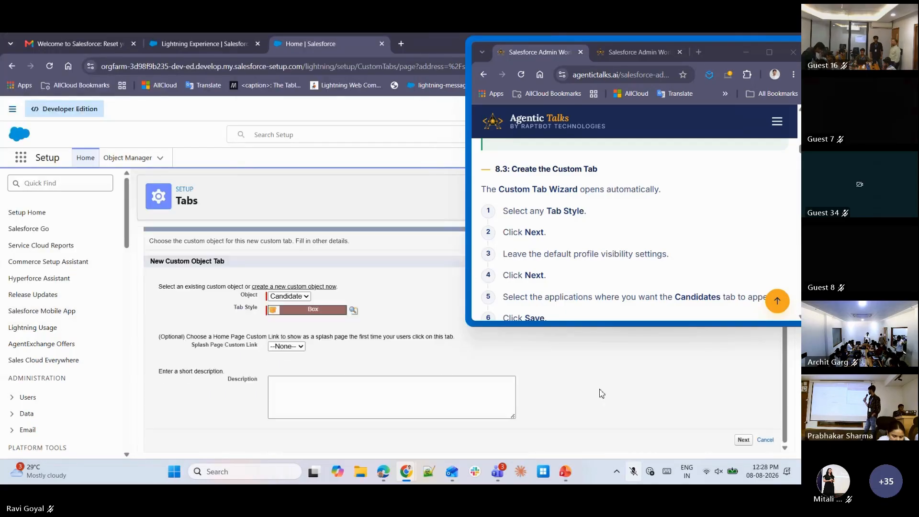
click(743, 440)
- Keep the default profile visibility for the Candidates tab and continue to the custom app selection
scroll(535, 399, down, 12)
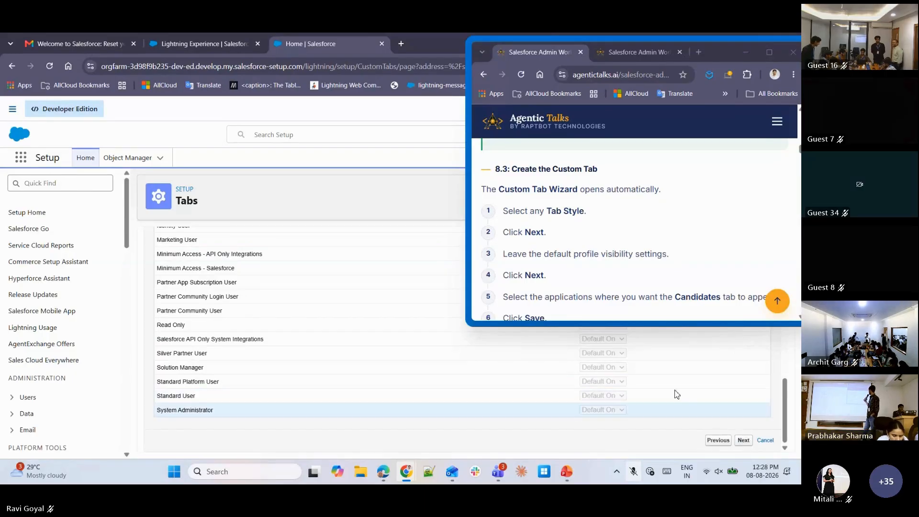
scroll(601, 306, down, 3)
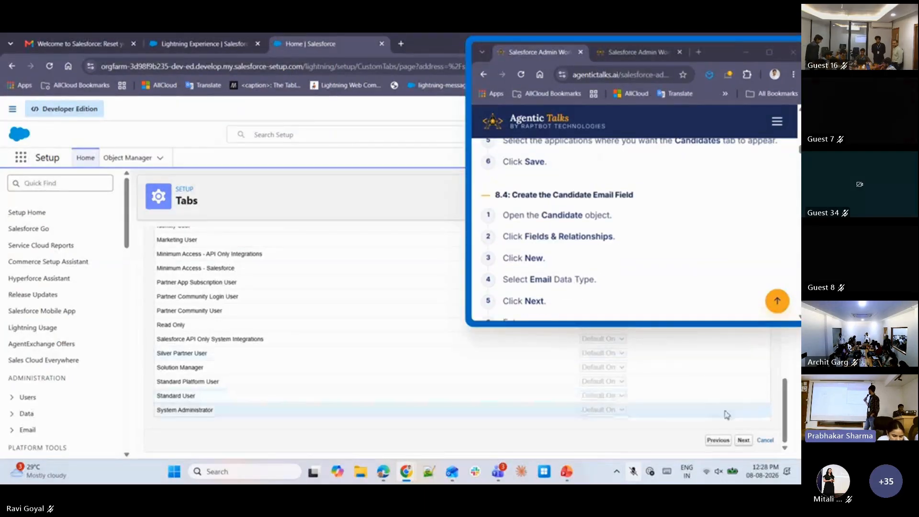
click(742, 439)
- Keep all the custom apps selected for the Candidates tab as step 5 of the workbook allows, and save the tab
scroll(608, 258, down, 2)
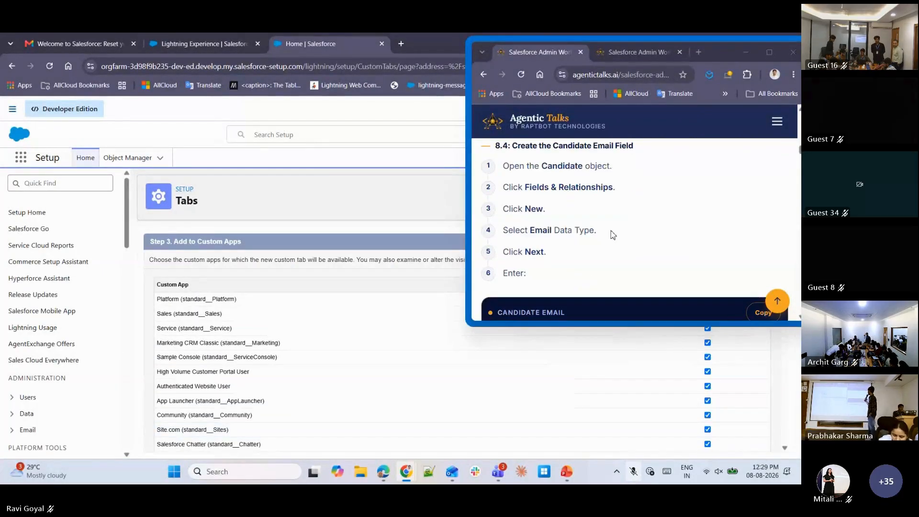
scroll(611, 239, up, 3)
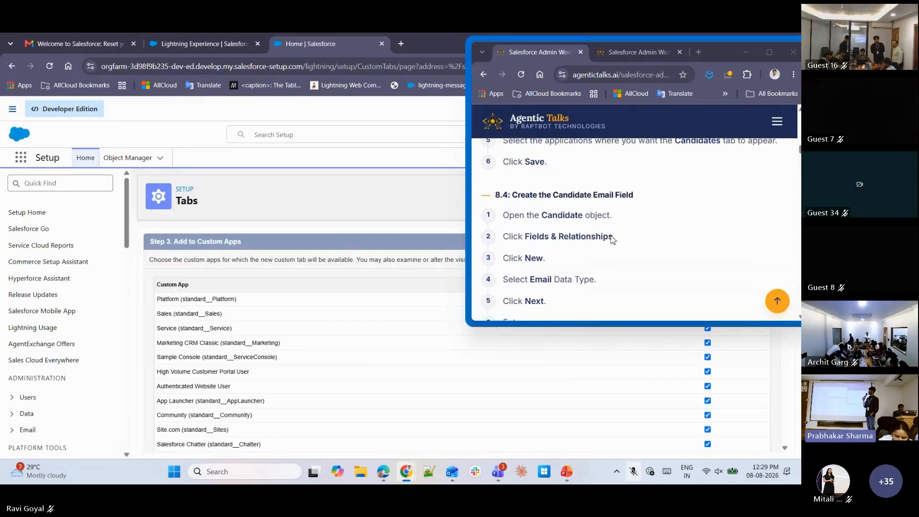
scroll(613, 239, up, 2)
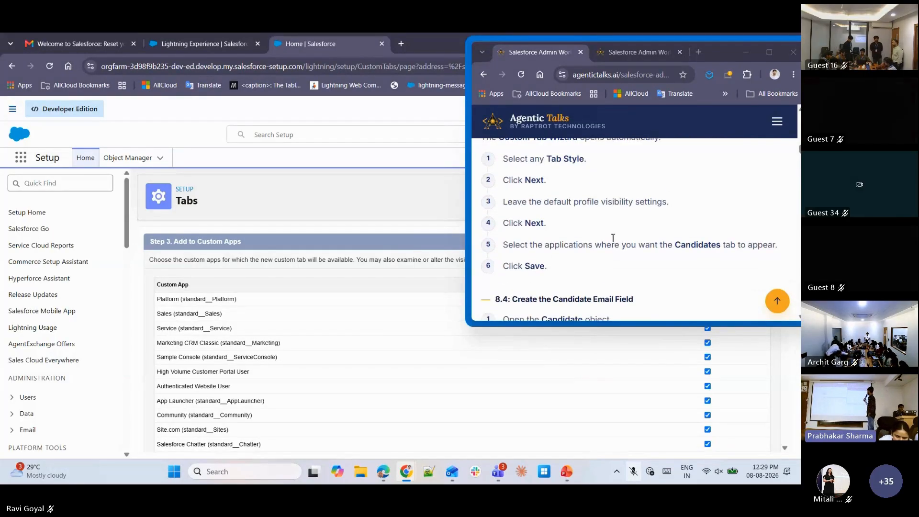
scroll(623, 251, up, 3)
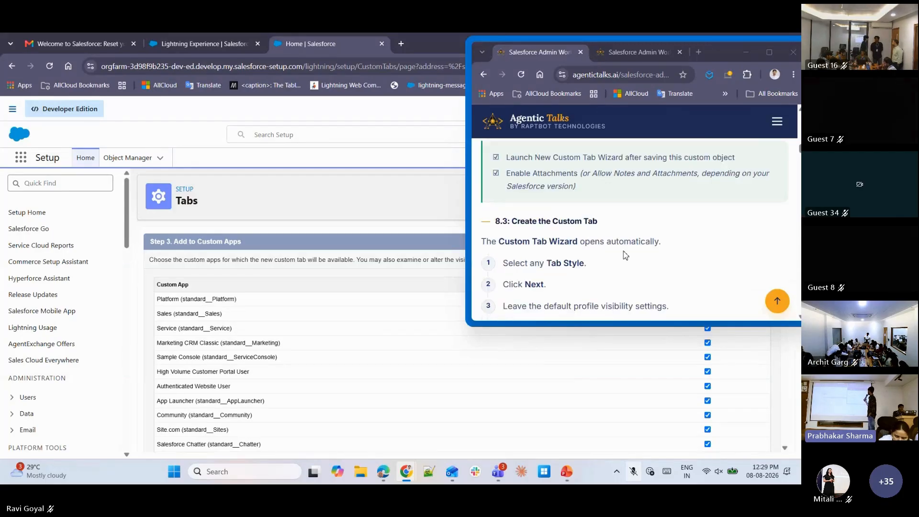
scroll(623, 251, down, 3)
scroll(685, 388, down, 10)
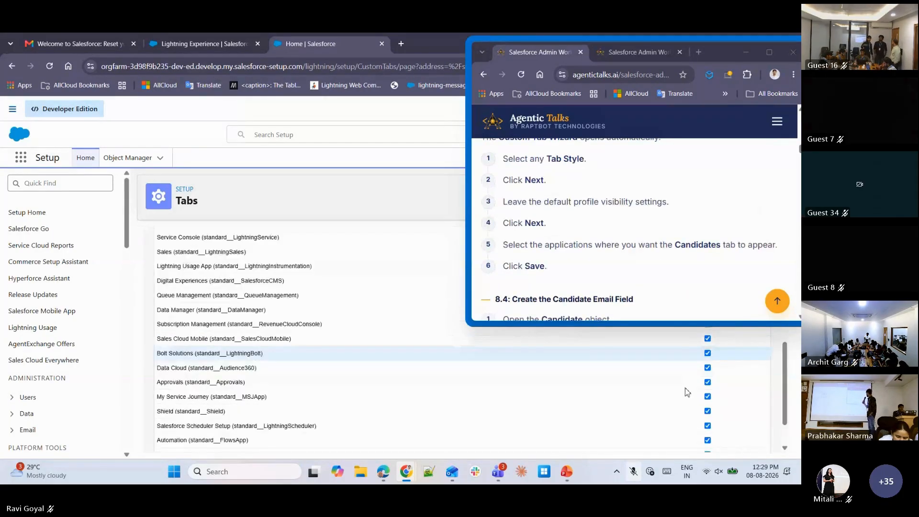
scroll(685, 388, down, 3)
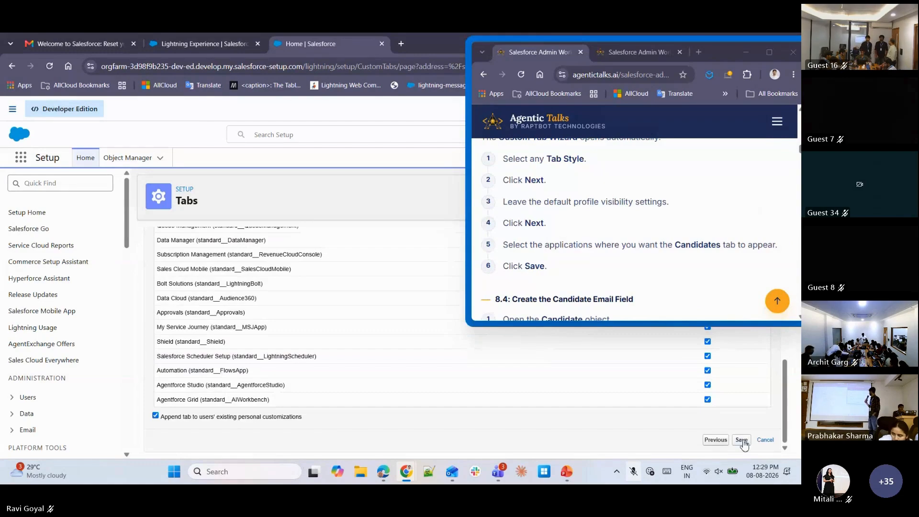
click(742, 440)
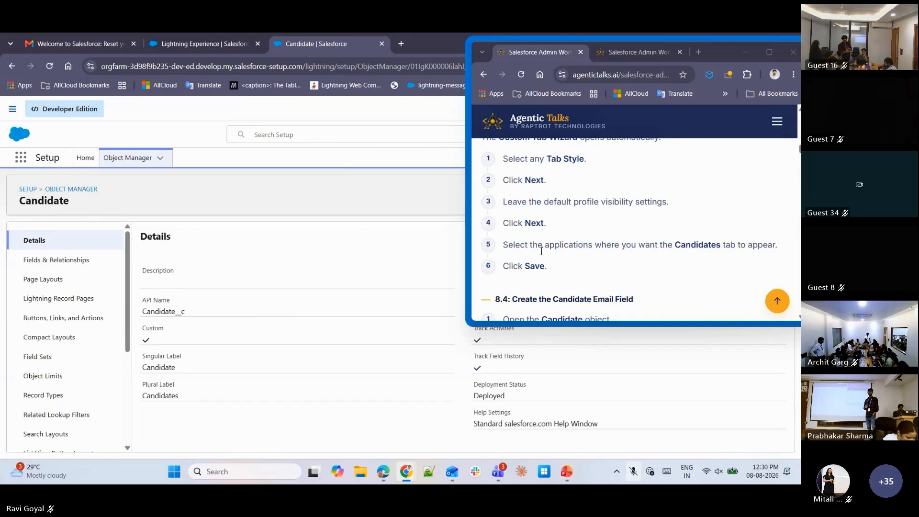
- Follow the workbook to section 8.4 on the Candidate Email field and open the Candidate object's Fields & Relationships
scroll(541, 250, down, 1)
scroll(541, 251, down, 1)
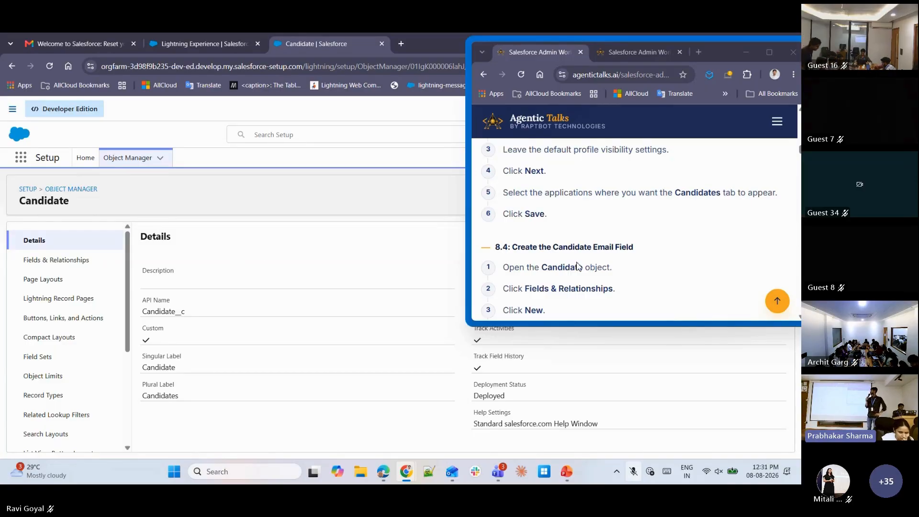
scroll(577, 266, down, 1)
click(81, 263)
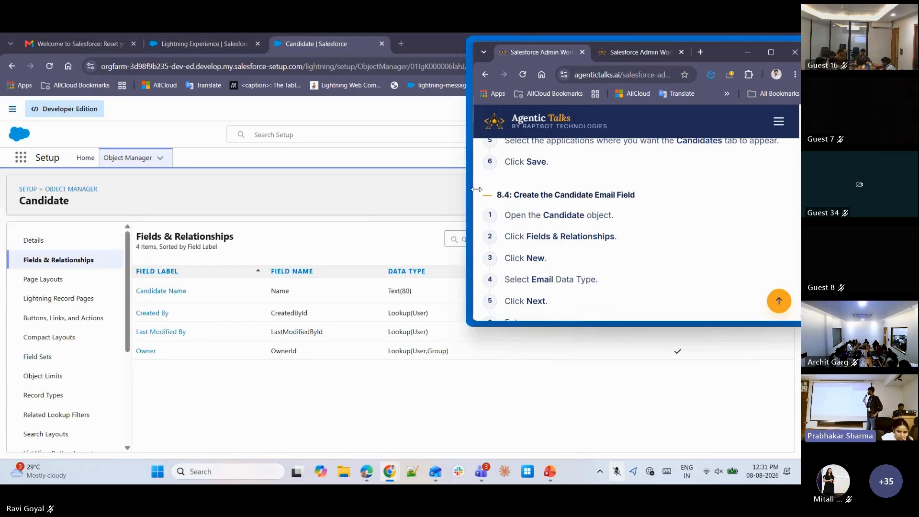
- Narrow the workbook window and move it clear of the field list's controls, and start a new custom field on Candidate
drag(470, 190, 540, 190)
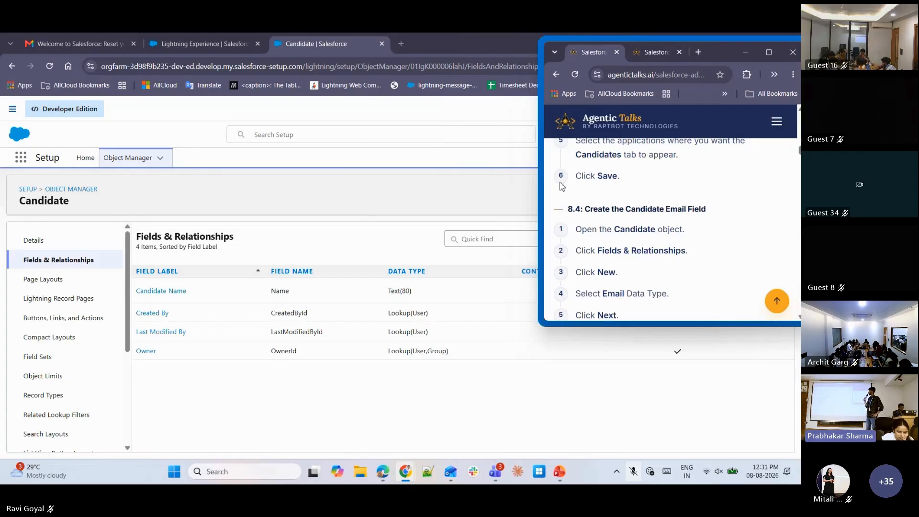
scroll(562, 186, down, 1)
scroll(670, 216, down, 1)
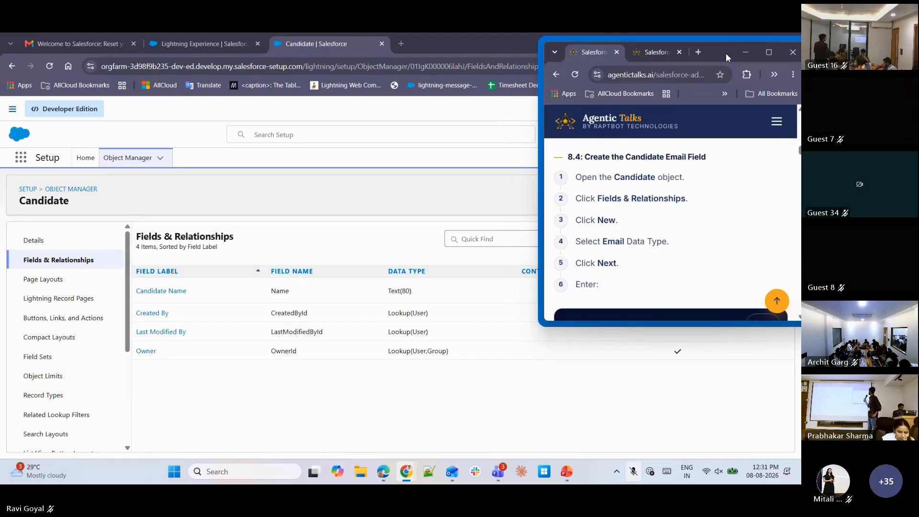
drag(726, 55, 259, 67)
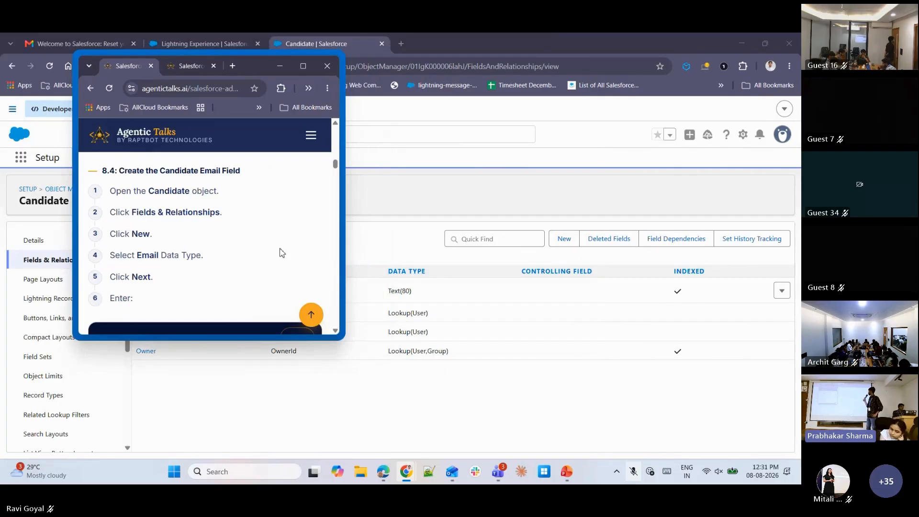
scroll(261, 253, down, 1)
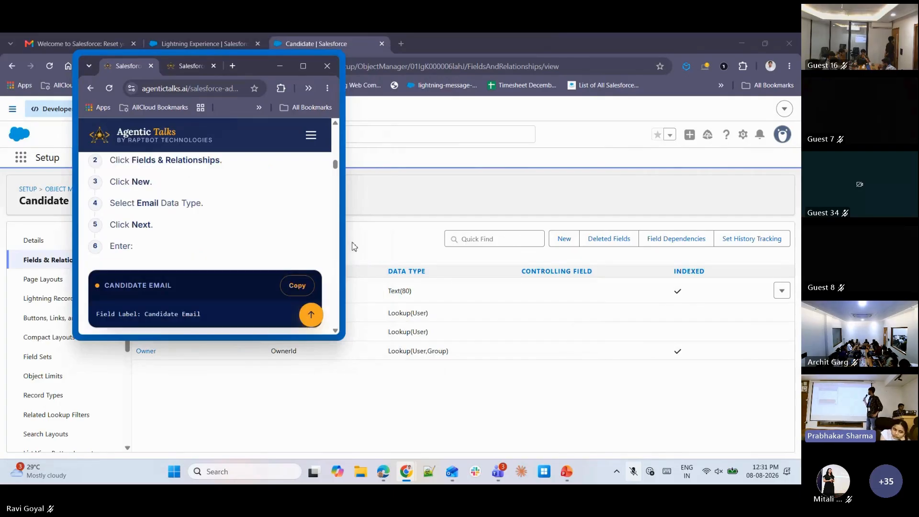
click(562, 241)
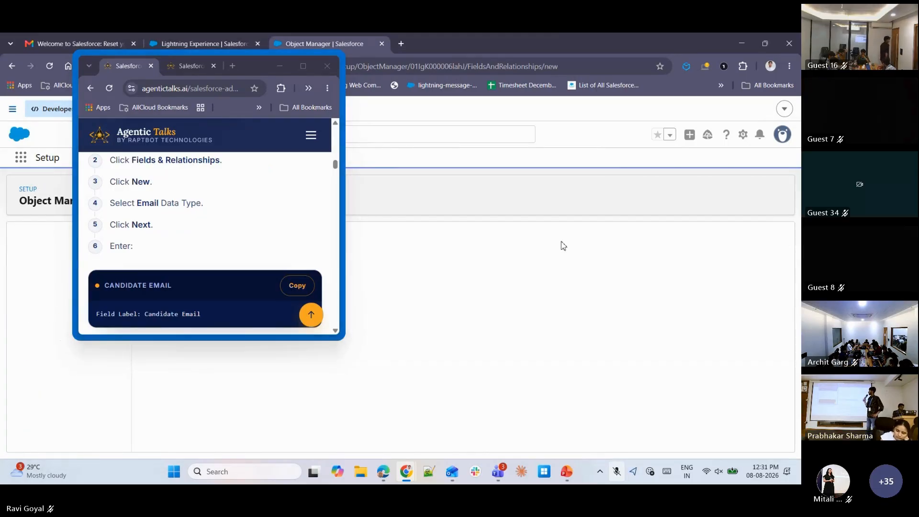
- Move the workbook window off the data type list, choose the Email data type and continue to the field details
drag(256, 72, 644, 67)
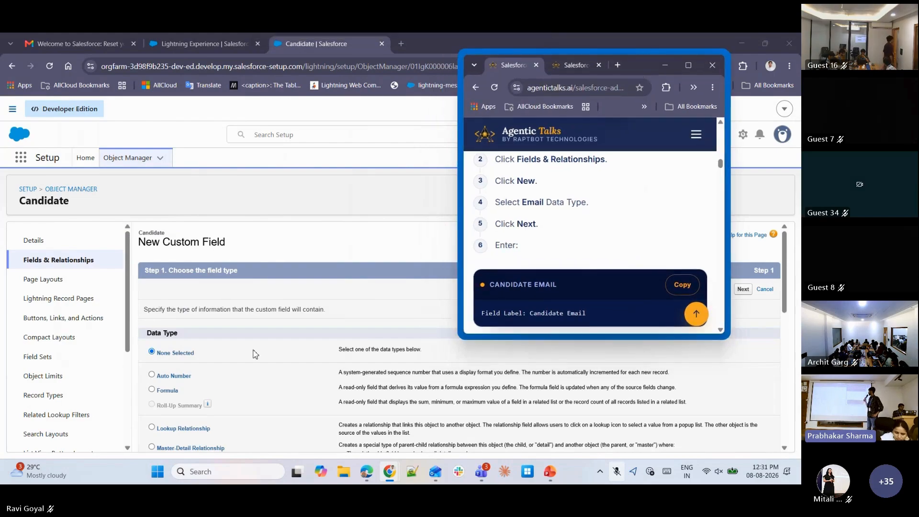
scroll(255, 354, down, 6)
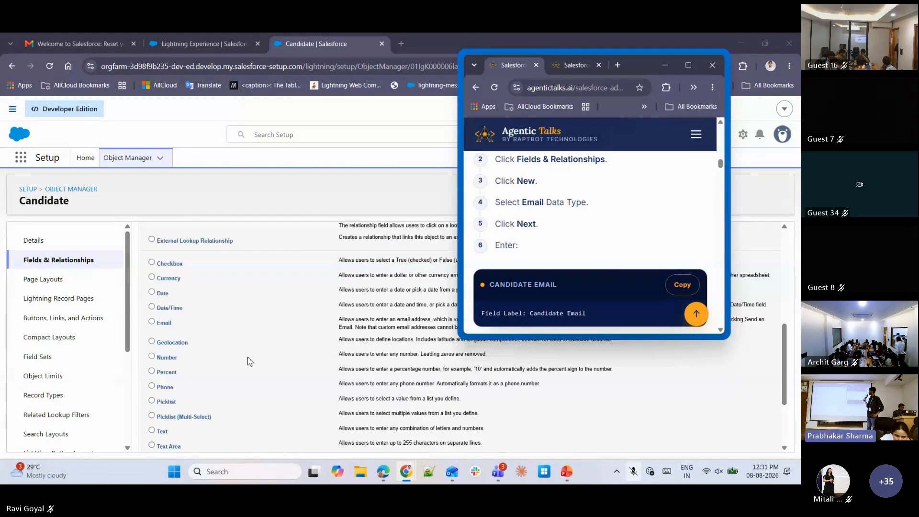
click(153, 321)
scroll(548, 404, down, 3)
scroll(565, 243, up, 3)
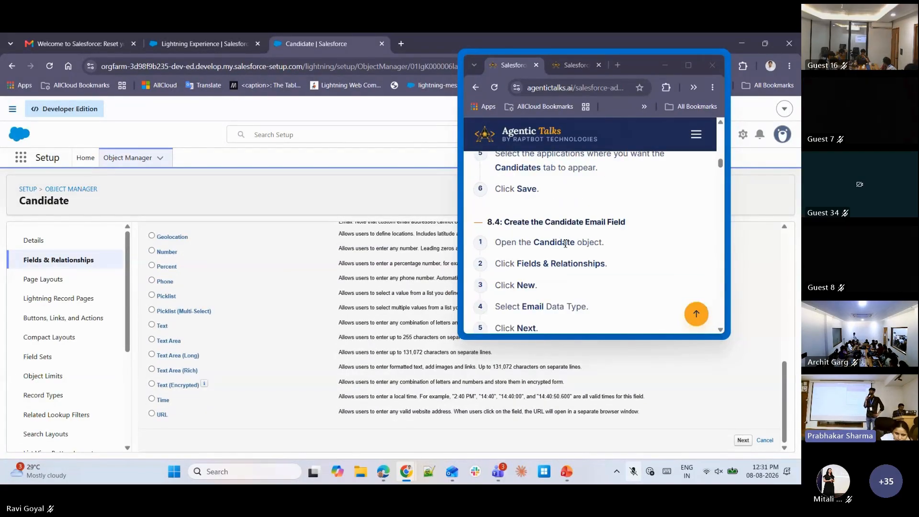
scroll(566, 243, down, 3)
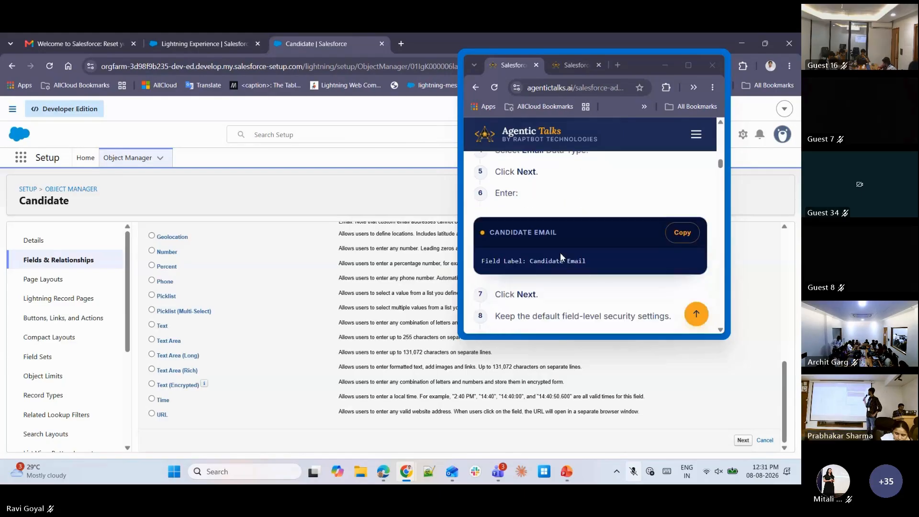
scroll(574, 261, down, 2)
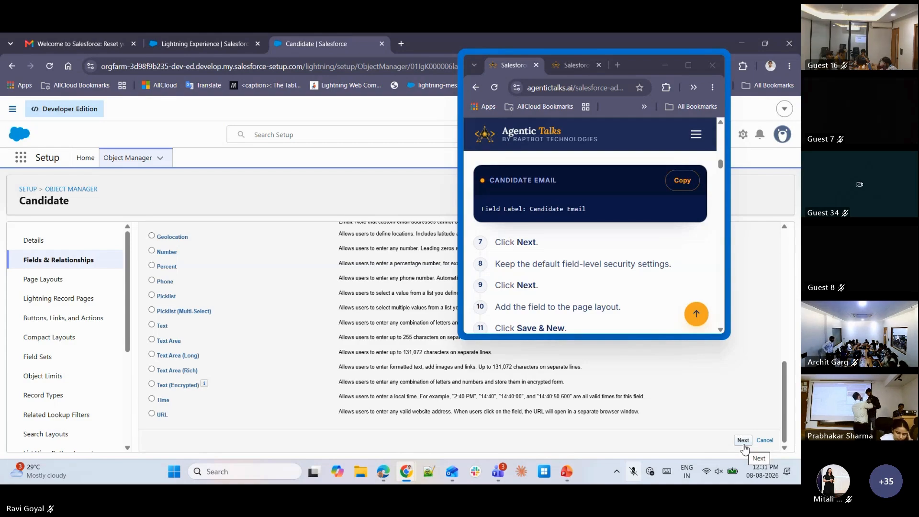
scroll(297, 375, up, 3)
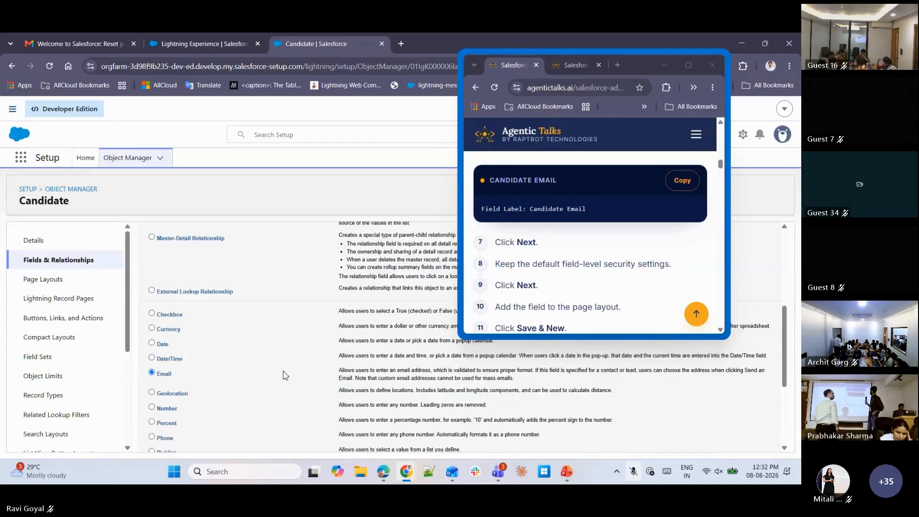
scroll(284, 376, down, 3)
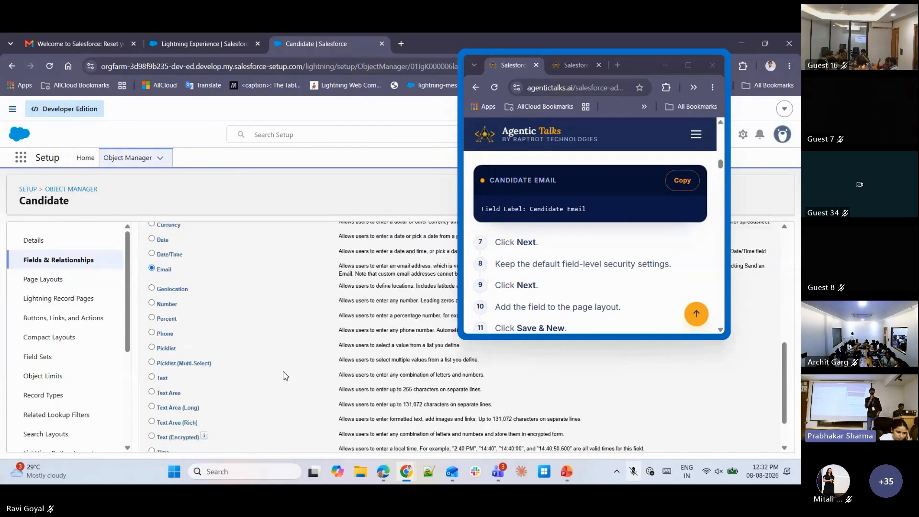
click(743, 440)
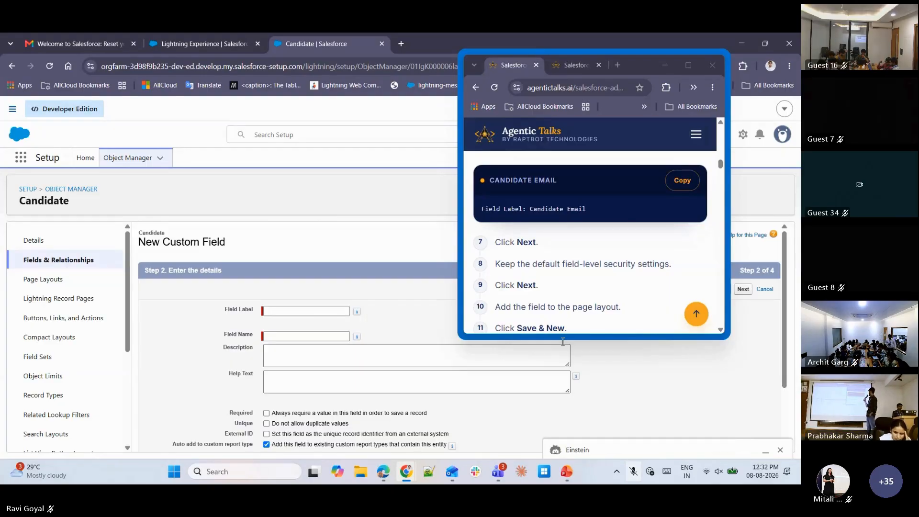
- Copy the label Candidate Email from the workbook into the new field's label and continue to field-level security
drag(530, 210, 585, 210)
key(ctrl+c)
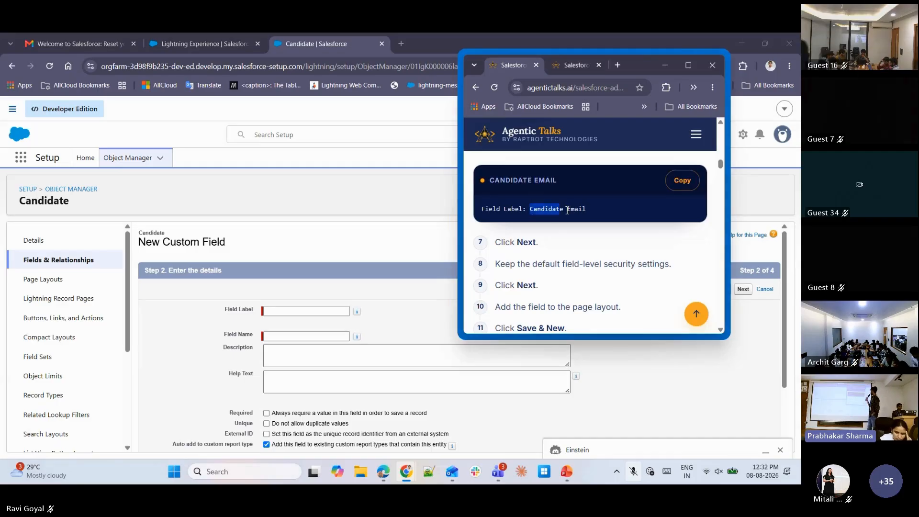
click(294, 311)
key(ctrl+v)
key(Tab)
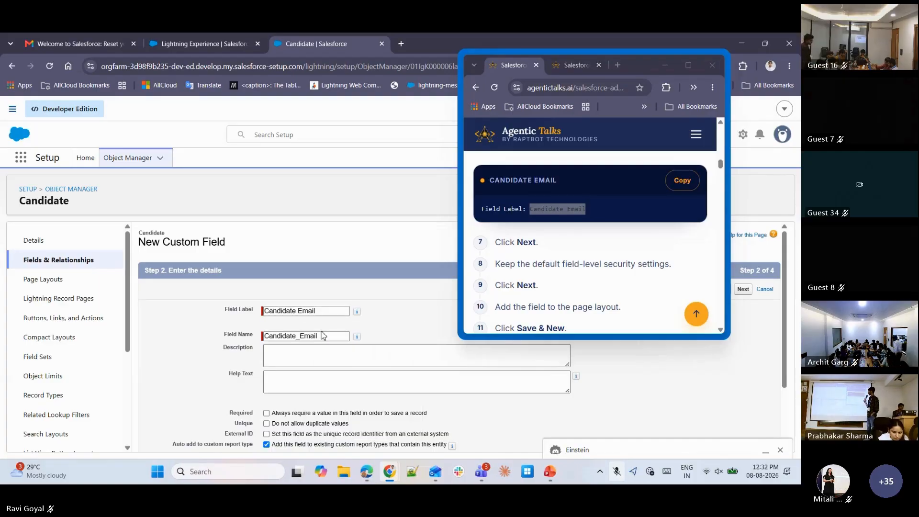
scroll(533, 265, down, 1)
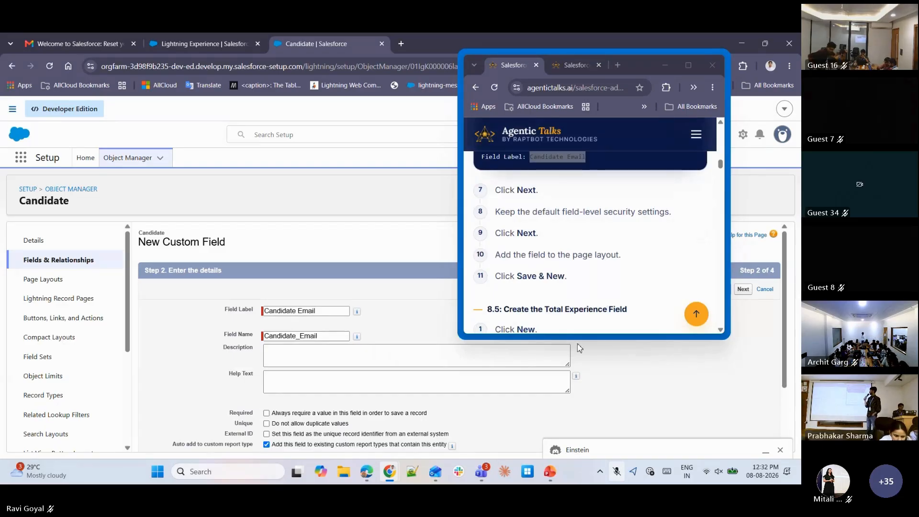
scroll(577, 347, down, 2)
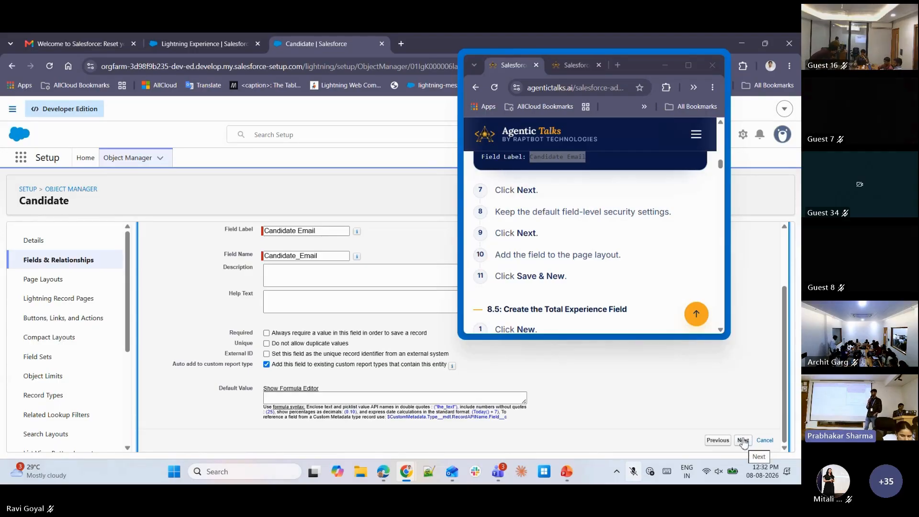
click(742, 440)
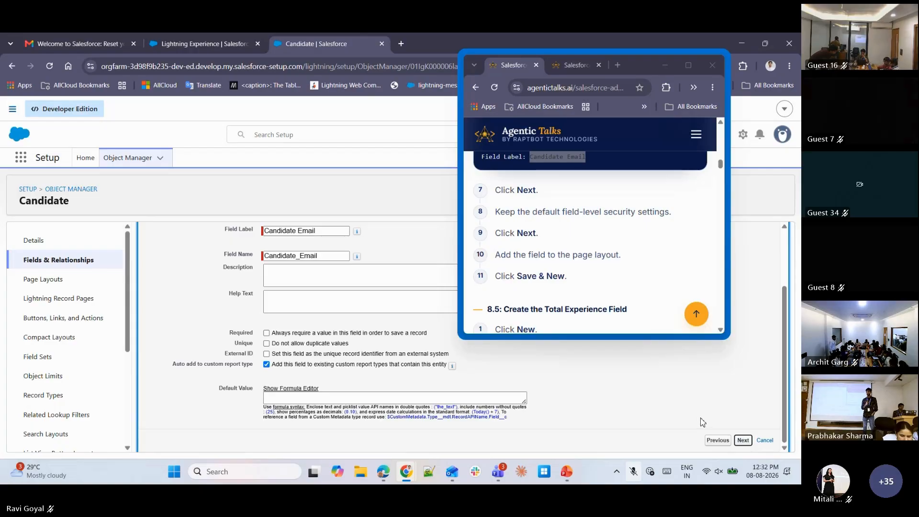
click(743, 440)
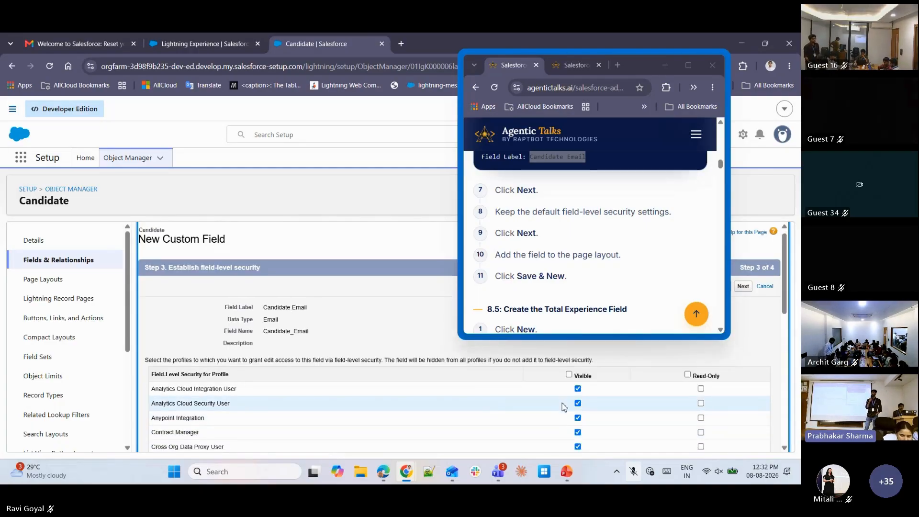
- Keep the default field-level security and the Candidate Layout selection, and save the Candidate Email field while starting another new field
scroll(569, 411, down, 10)
scroll(571, 422, down, 1)
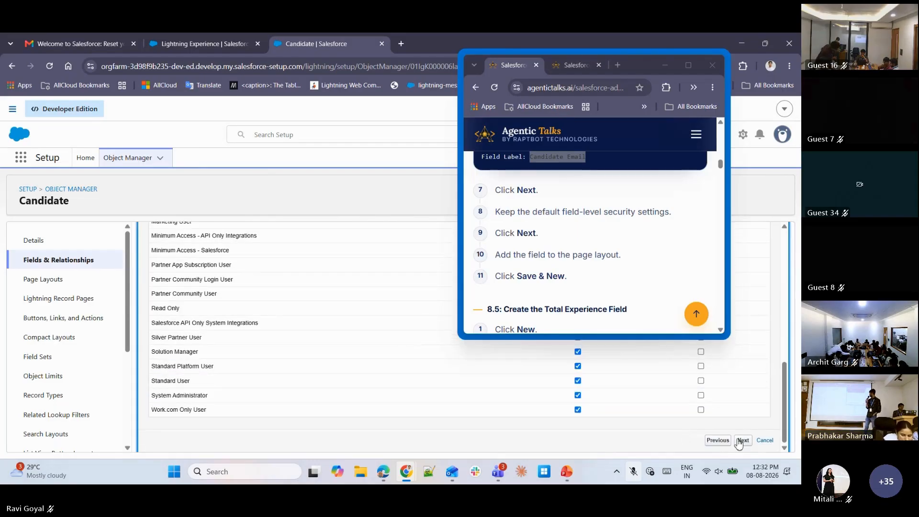
scroll(568, 277, down, 1)
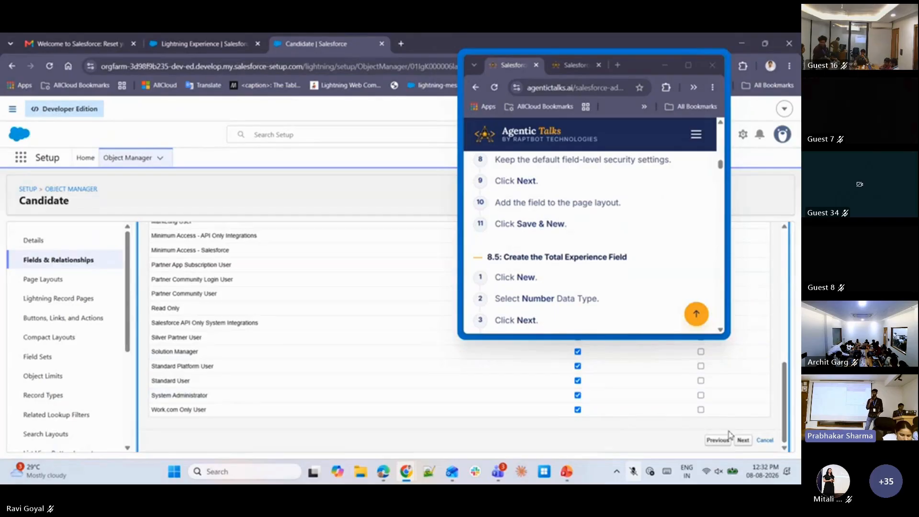
click(742, 440)
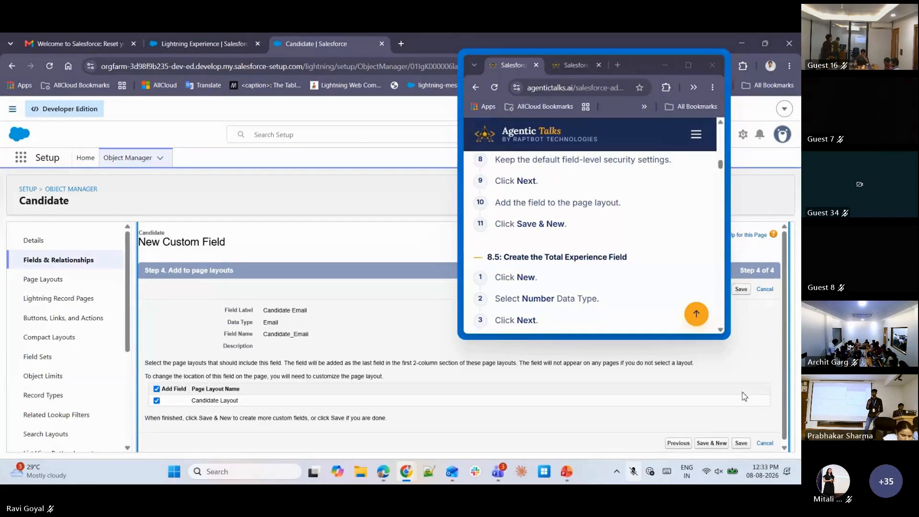
click(712, 444)
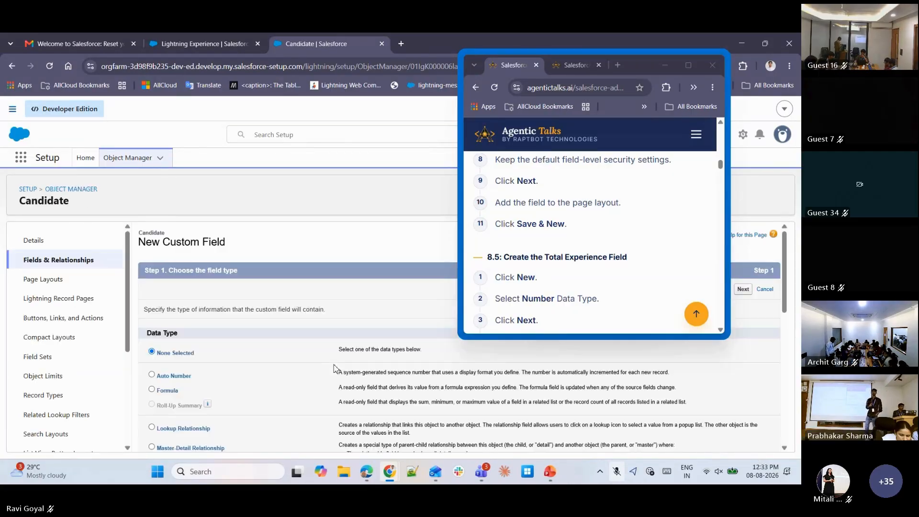
- Choose the Number data type for the new Candidate field and continue to the field details
scroll(558, 263, down, 1)
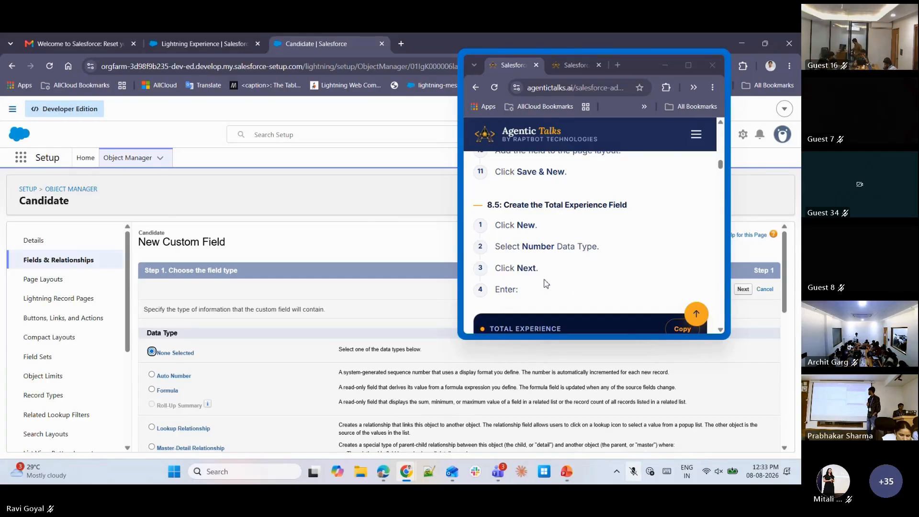
scroll(314, 320, down, 4)
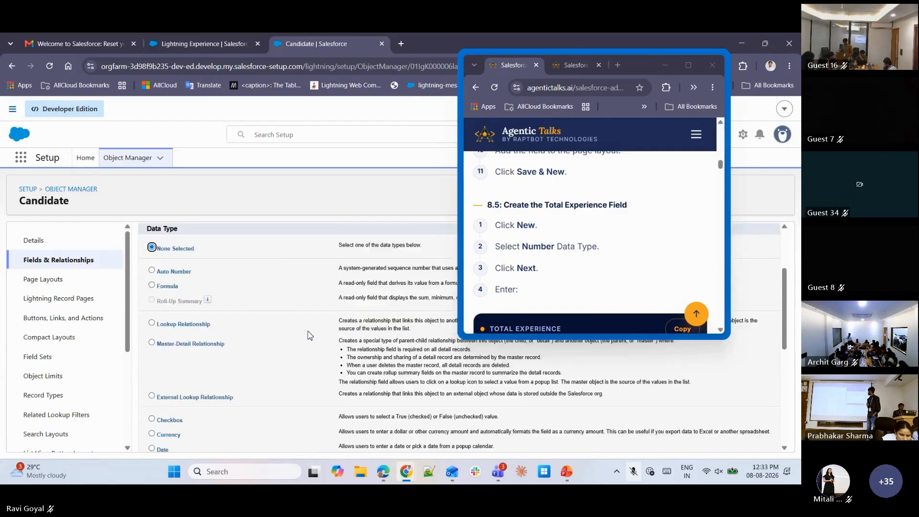
scroll(310, 338, down, 2)
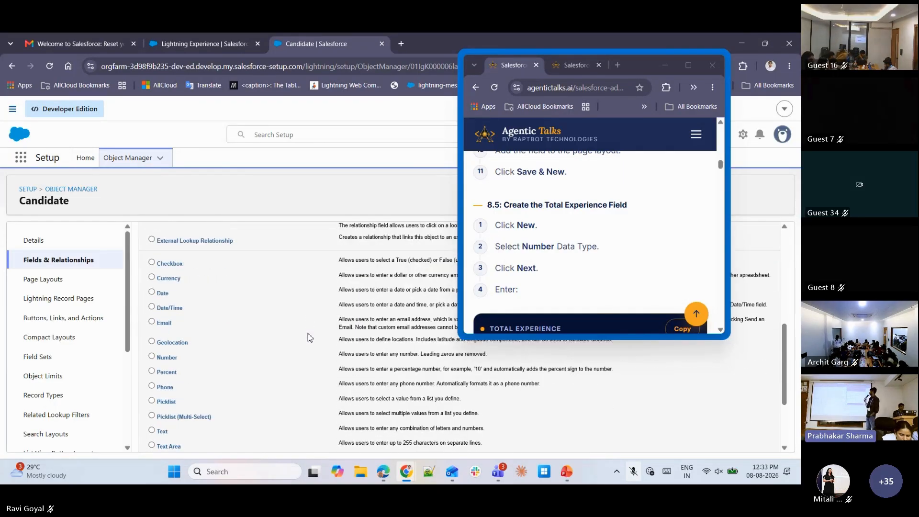
click(152, 356)
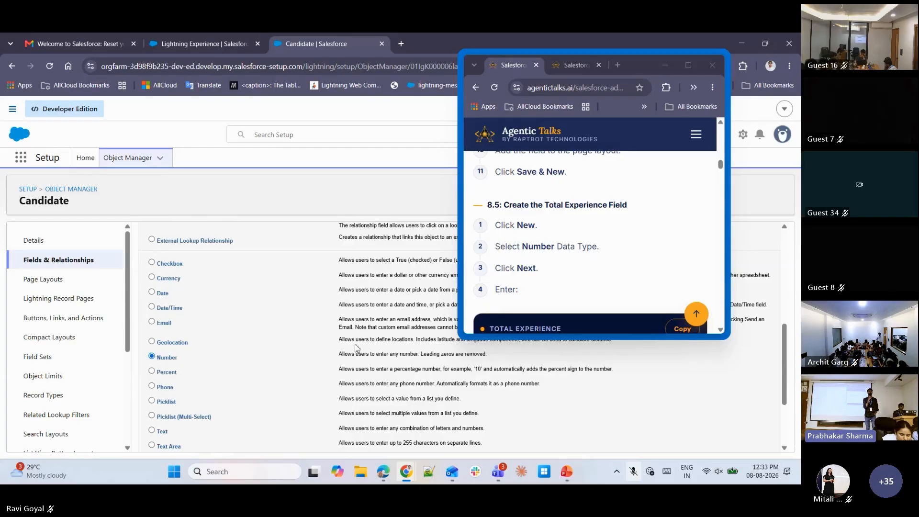
scroll(357, 348, down, 1)
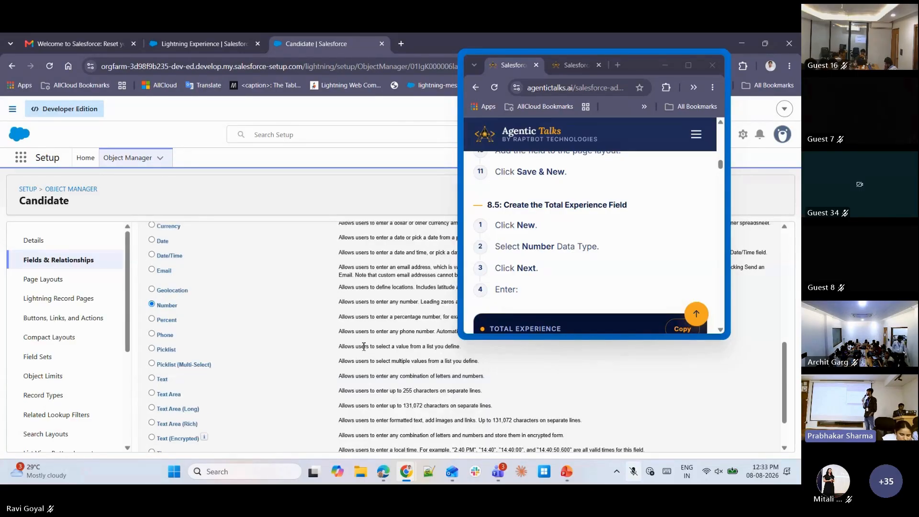
scroll(358, 345, down, 1)
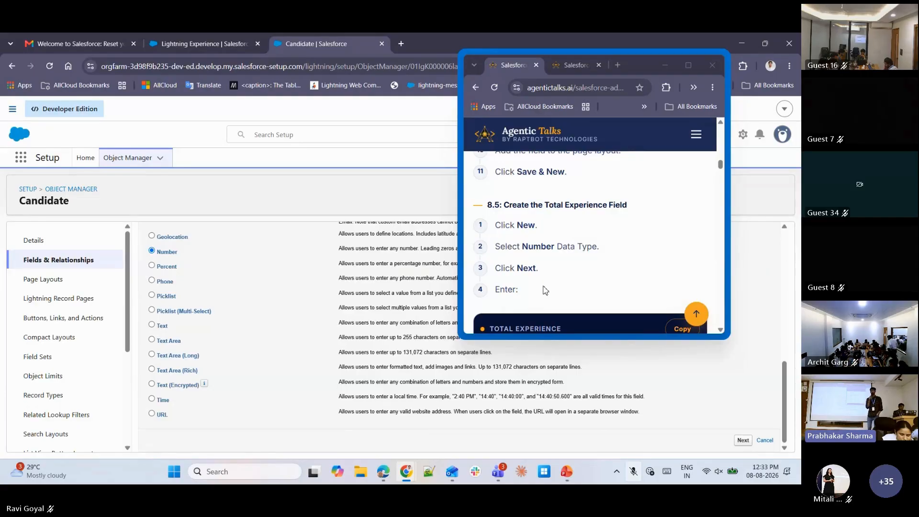
click(743, 441)
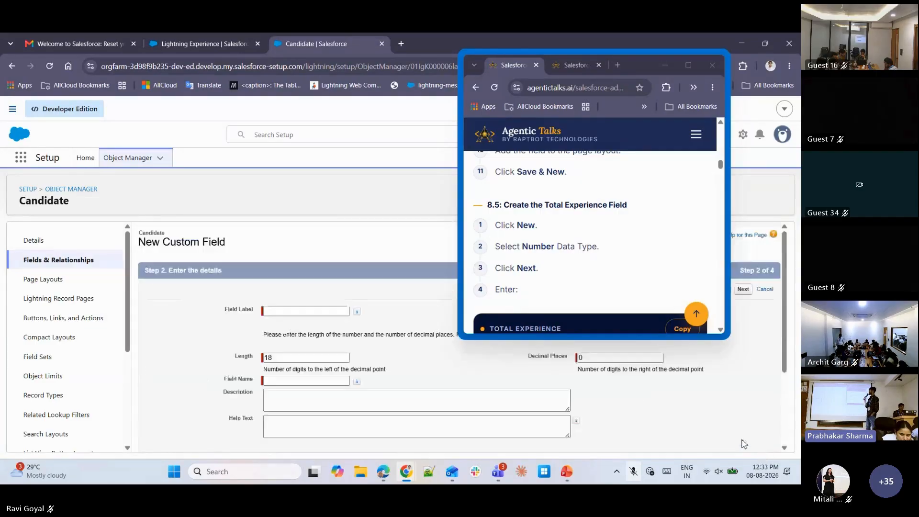
- Copy the label Total Experience from the workbook into the new field, set its length to 2, and dismiss the Einstein panel
scroll(564, 269, down, 2)
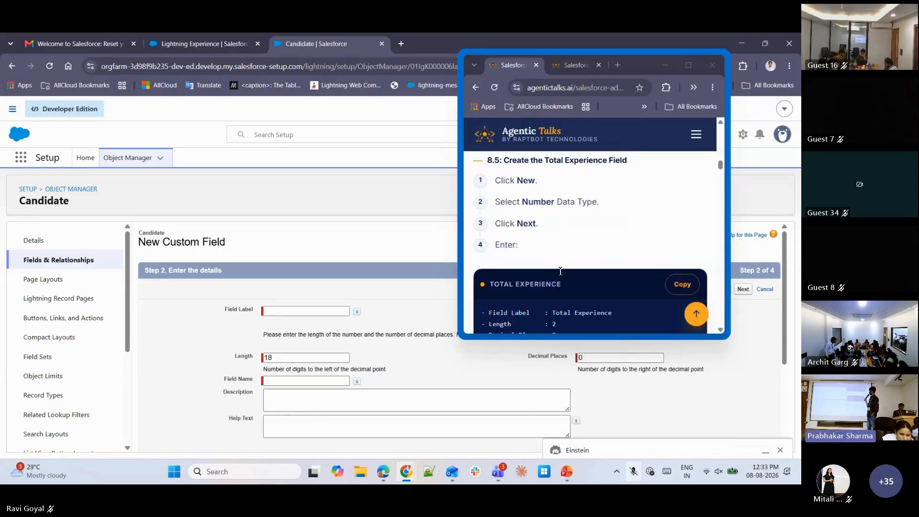
drag(554, 255, 613, 254)
key(ctrl+c)
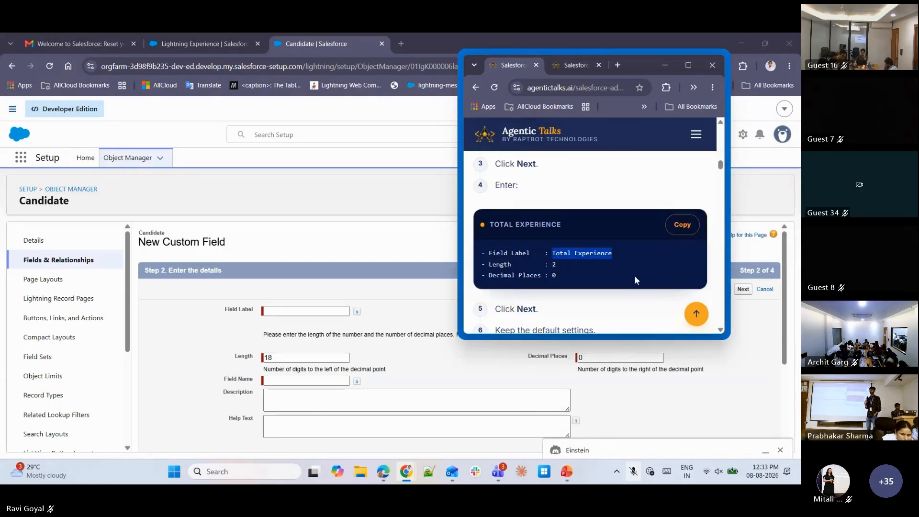
click(312, 312)
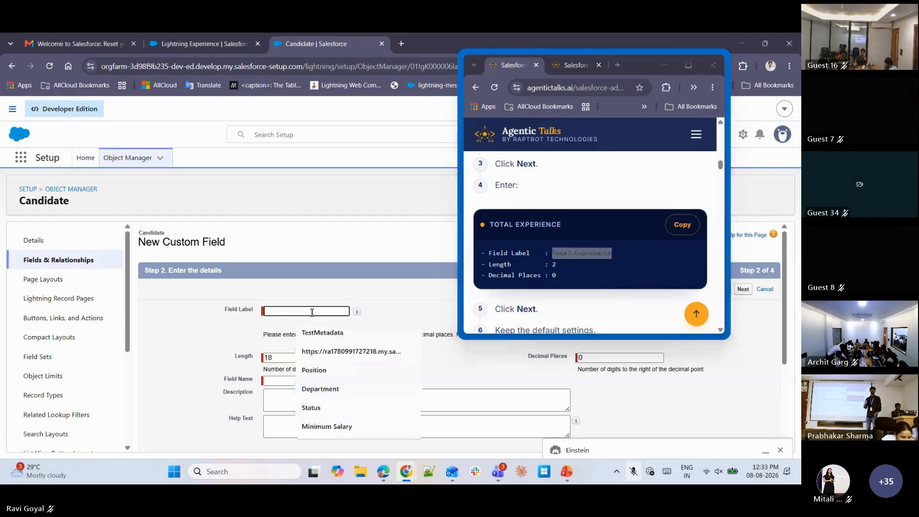
key(ctrl+v)
click(334, 277)
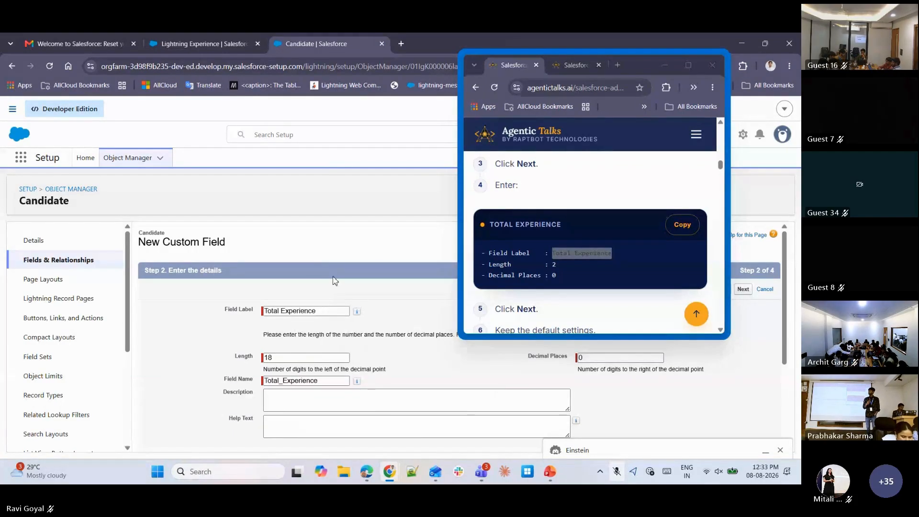
double_click(291, 356)
text(2)
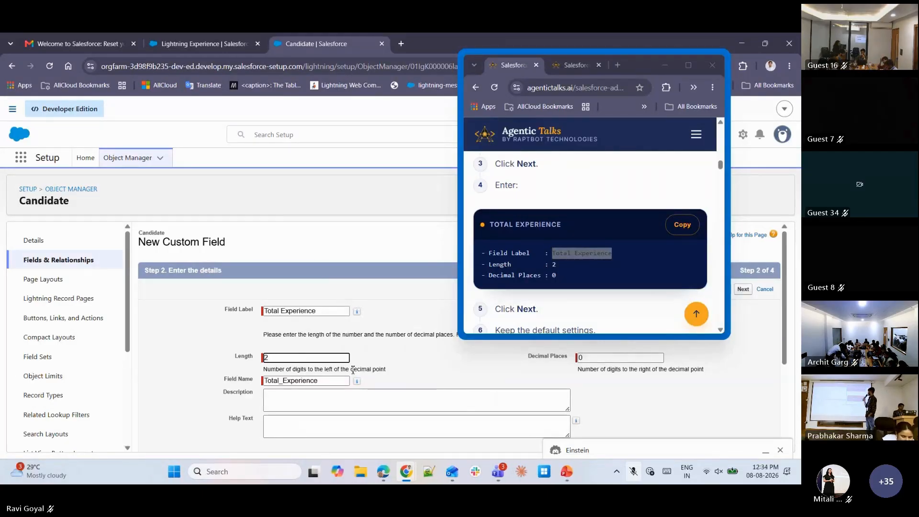
click(415, 372)
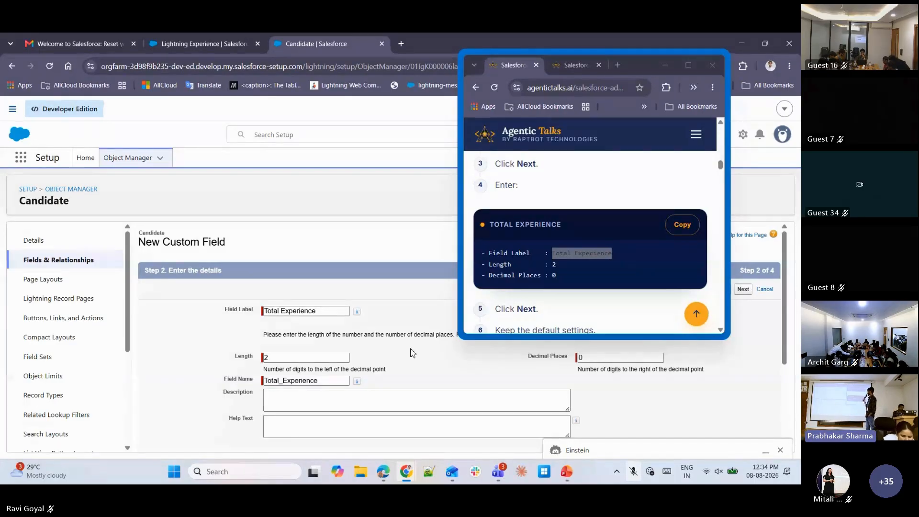
click(780, 451)
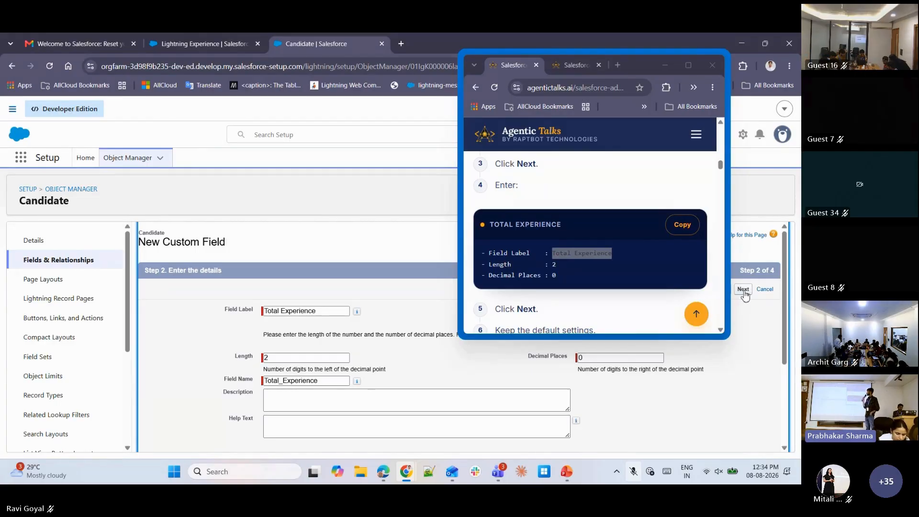
- Move the workbook window clear of the wizard's navigation controls and continue to field-level security for Total Experience
scroll(645, 295, down, 1)
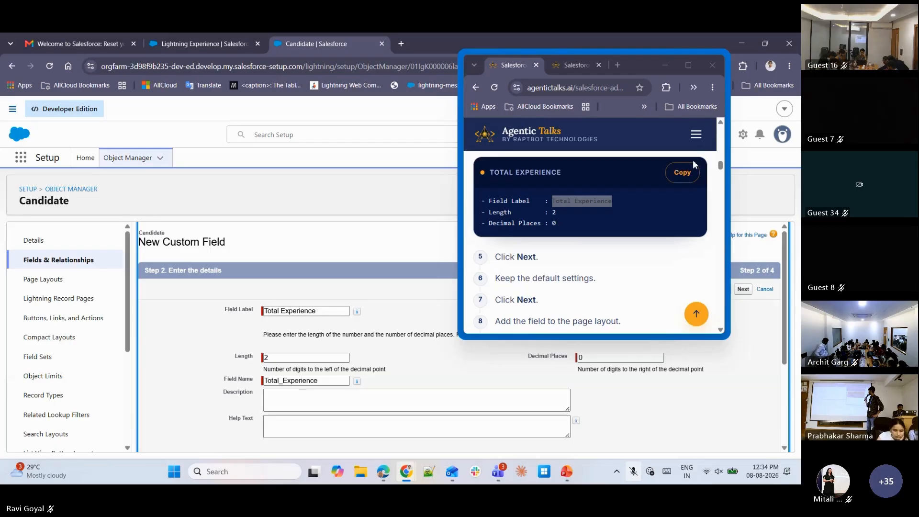
click(640, 63)
drag(640, 66, 601, 63)
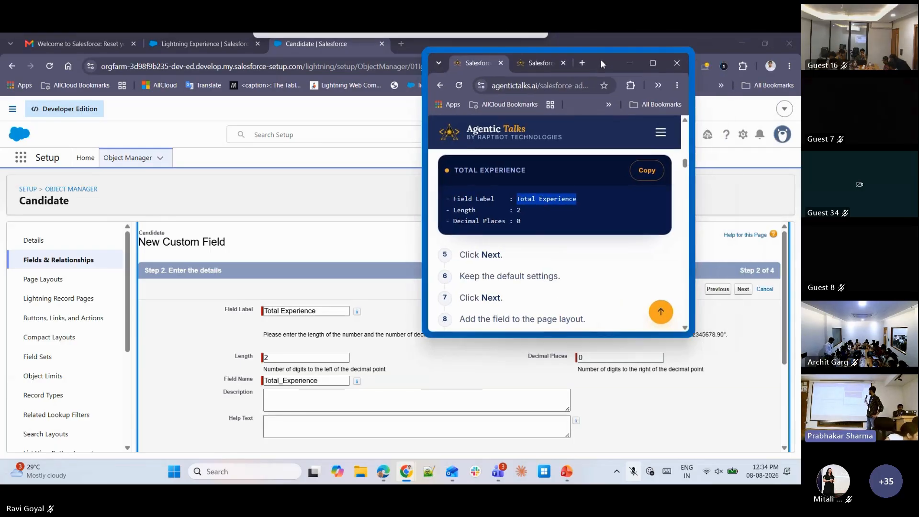
click(742, 291)
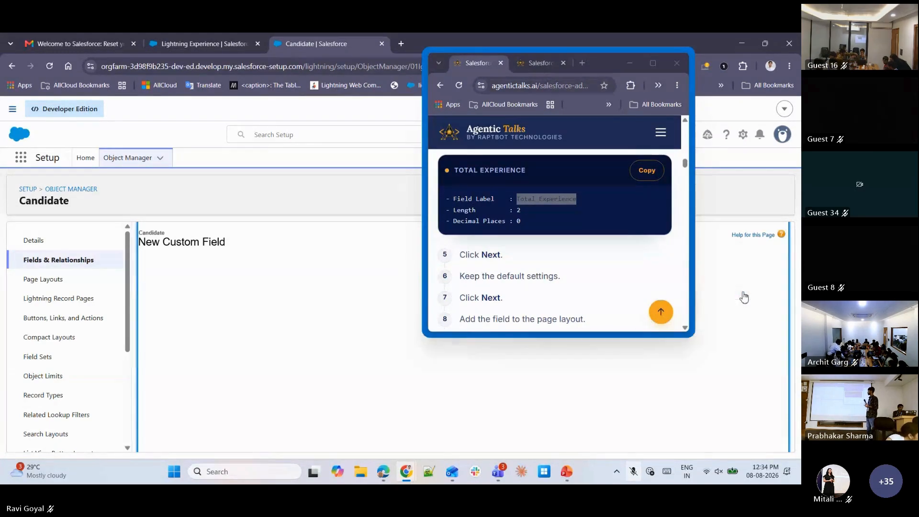
- Keep the default field-level security and Candidate Layout selection, and save the Total Experience field while starting another new field
drag(604, 65, 612, 53)
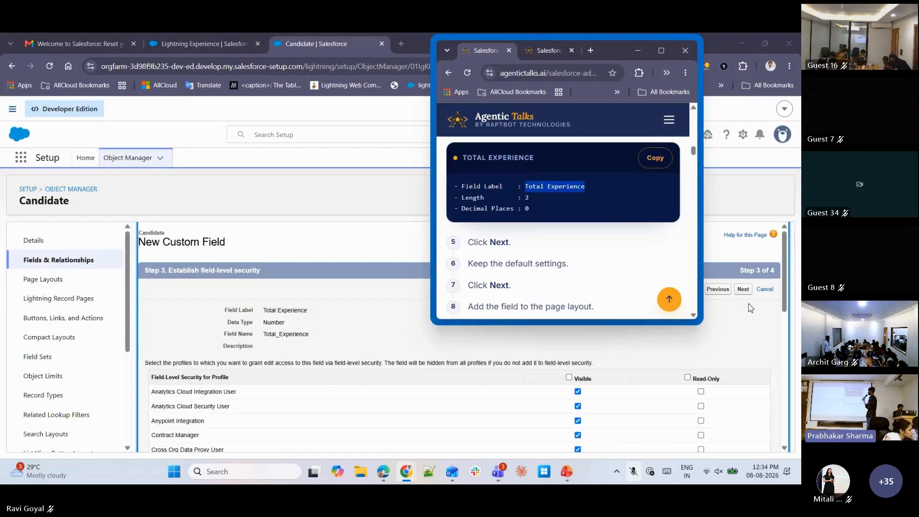
scroll(590, 244, down, 2)
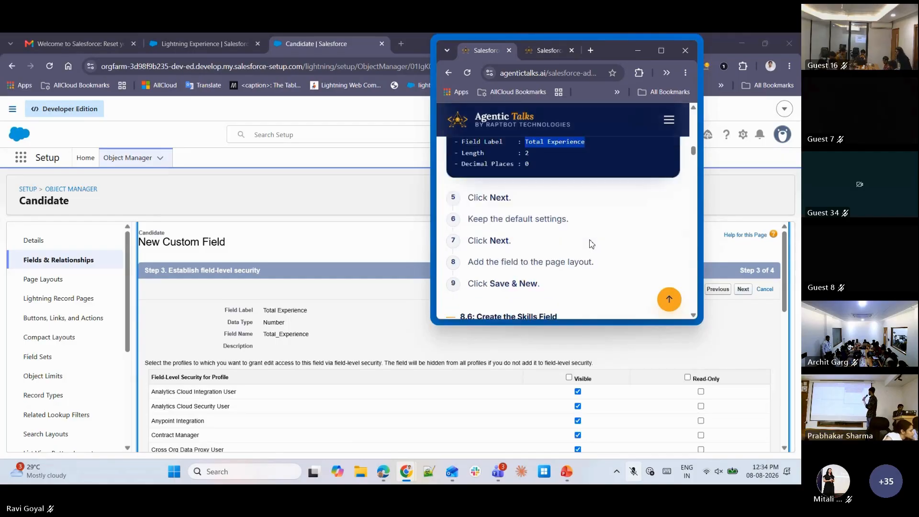
scroll(590, 245, up, 1)
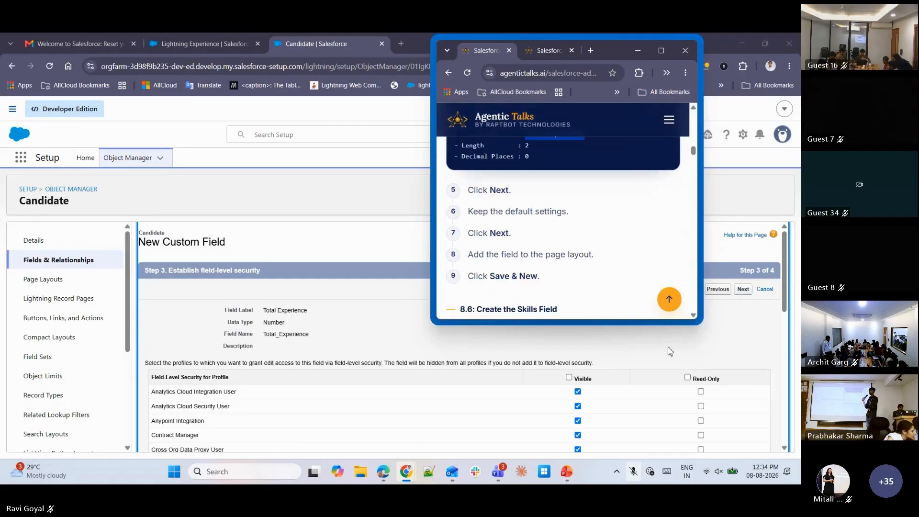
click(743, 289)
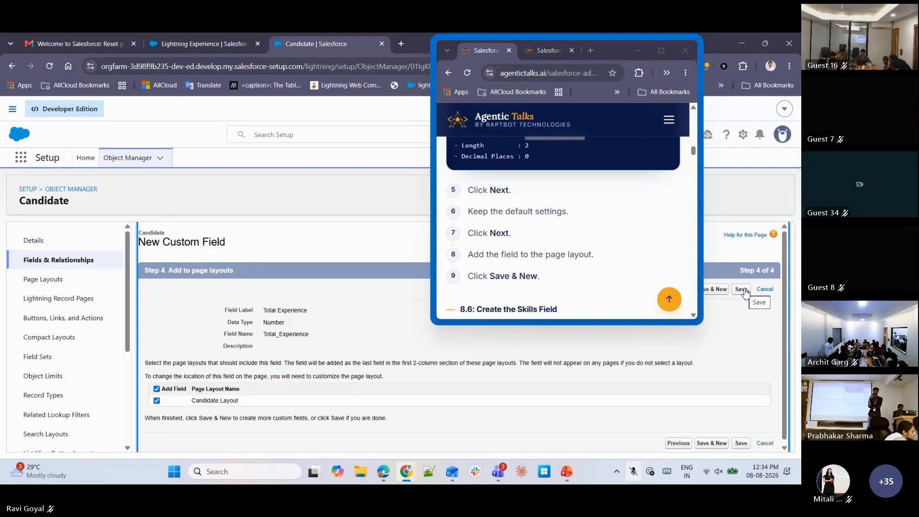
click(712, 443)
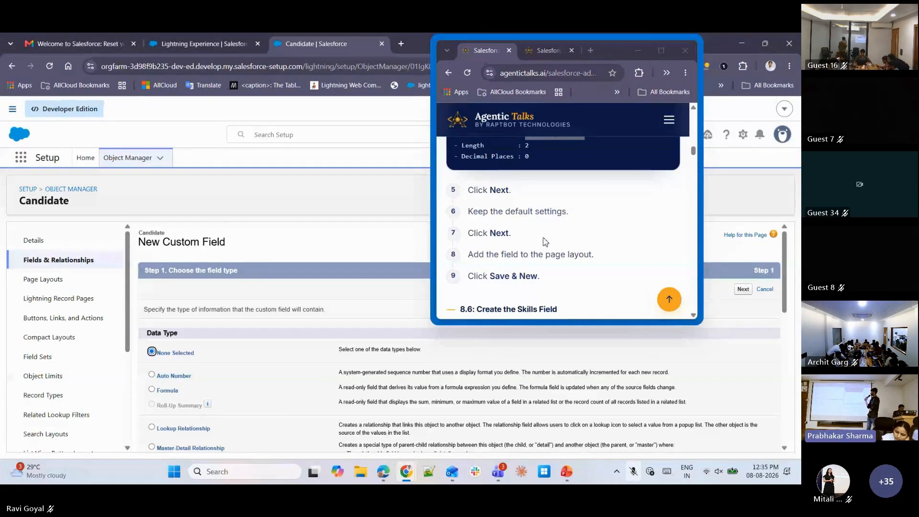
- Choose the Text Area data type for the next Candidate field and continue to its details
scroll(545, 241, down, 3)
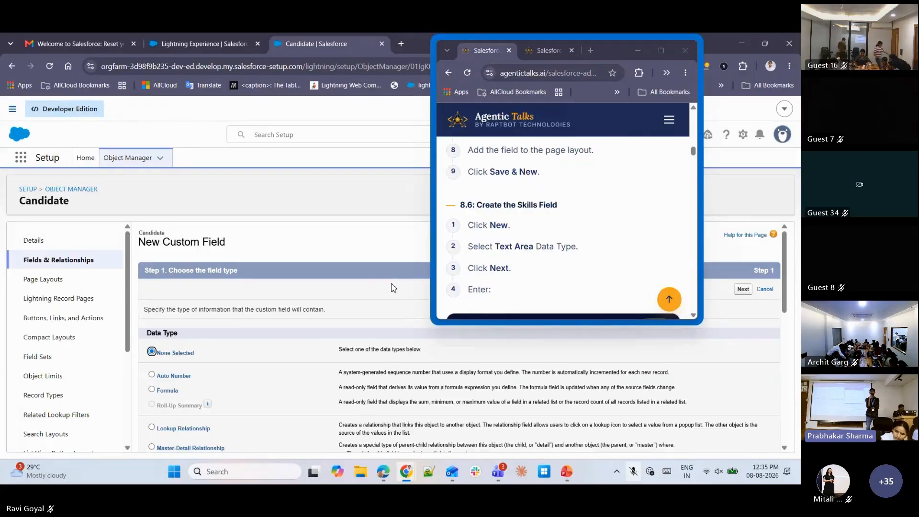
scroll(393, 287, down, 4)
scroll(286, 374, down, 4)
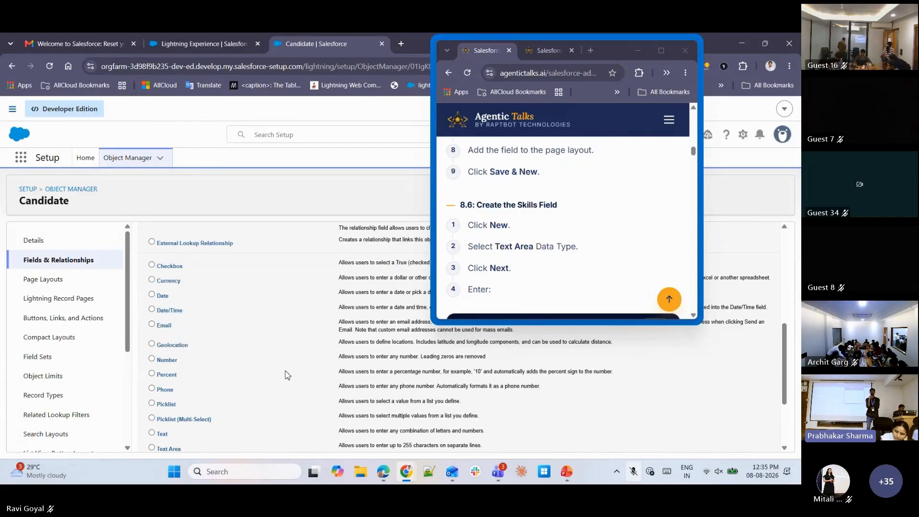
click(151, 341)
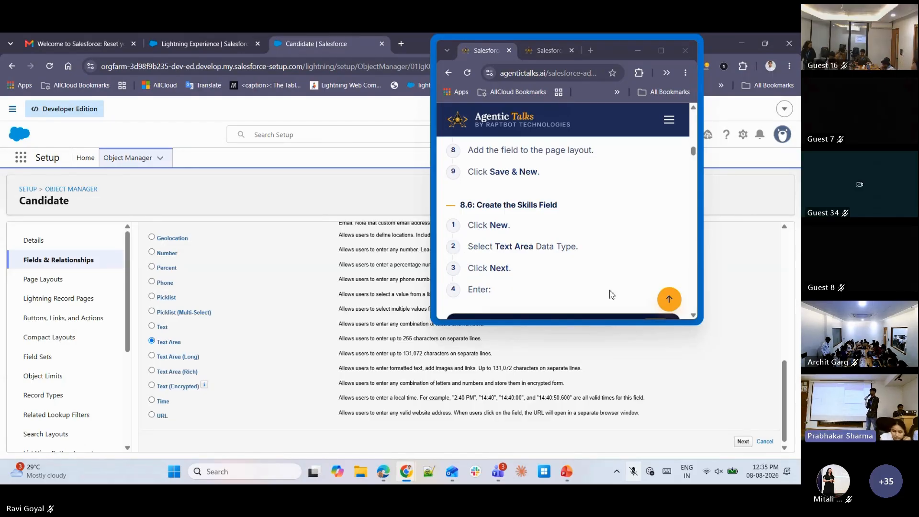
click(743, 446)
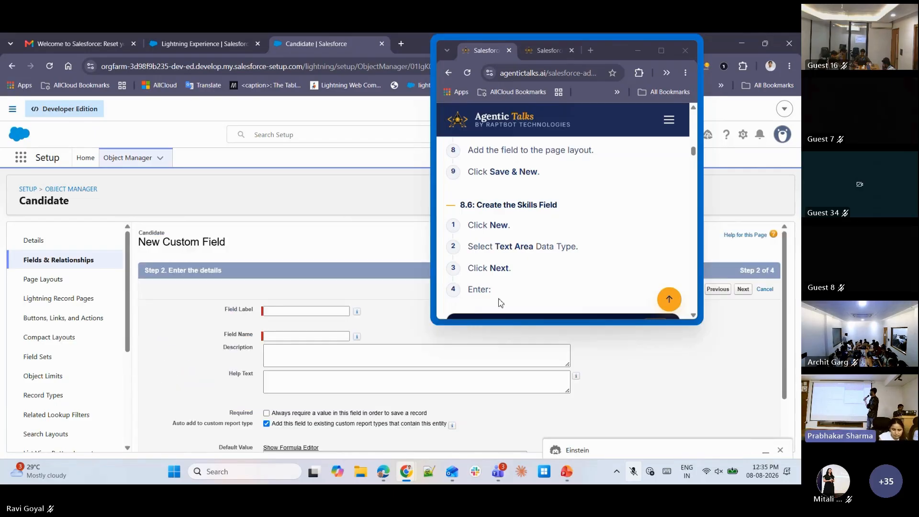
- Copy the label Skills from the workbook into the new field's label and let the field name fill in
scroll(500, 302, down, 2)
double_click(514, 255)
key(ctrl+c)
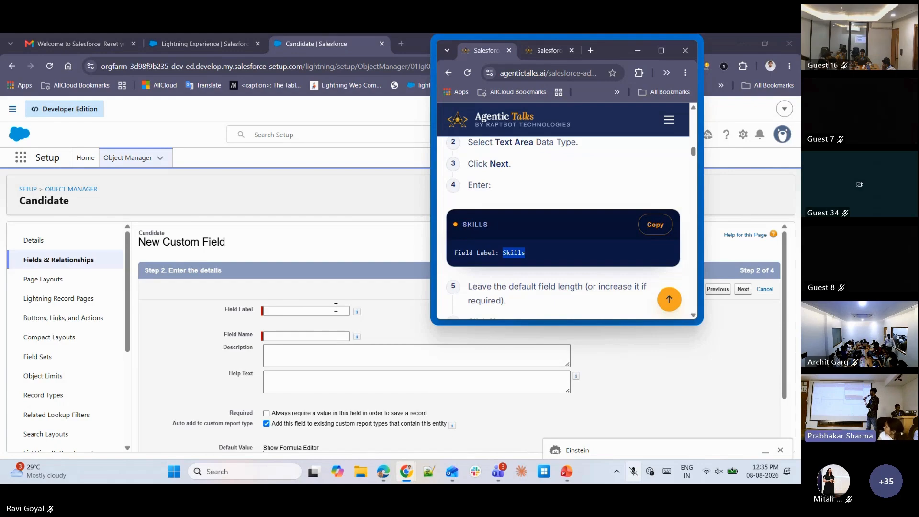
click(309, 311)
key(ctrl+v)
key(Tab)
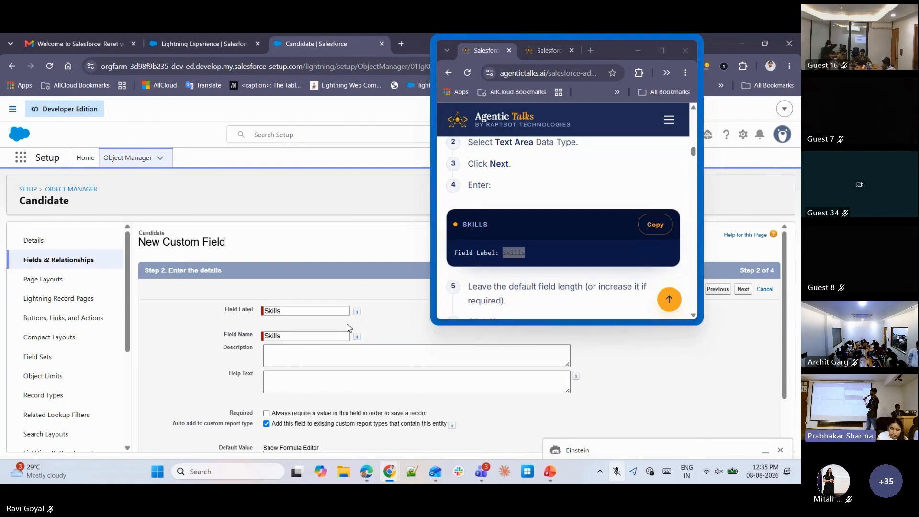
- Leave the other Skills field details at their defaults, dismiss the Einstein panel and continue to field-level security
scroll(530, 254, down, 4)
scroll(531, 254, up, 2)
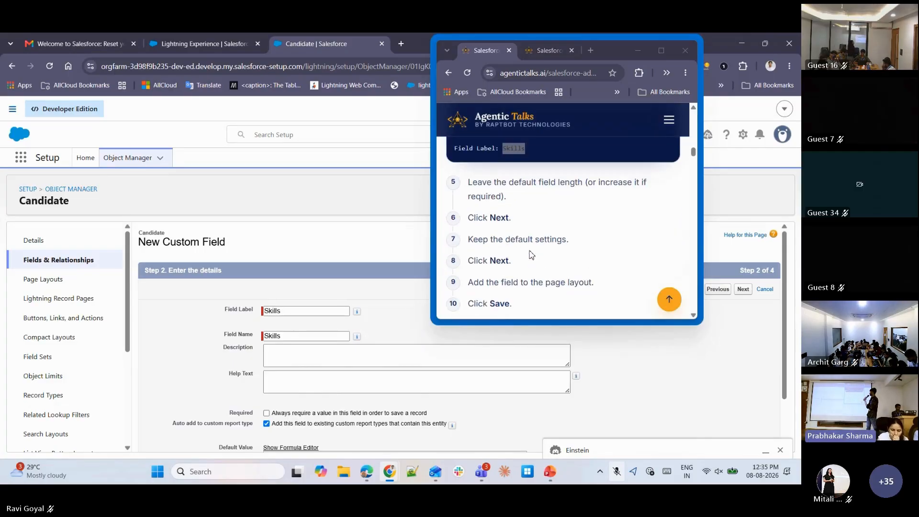
scroll(335, 345, down, 1)
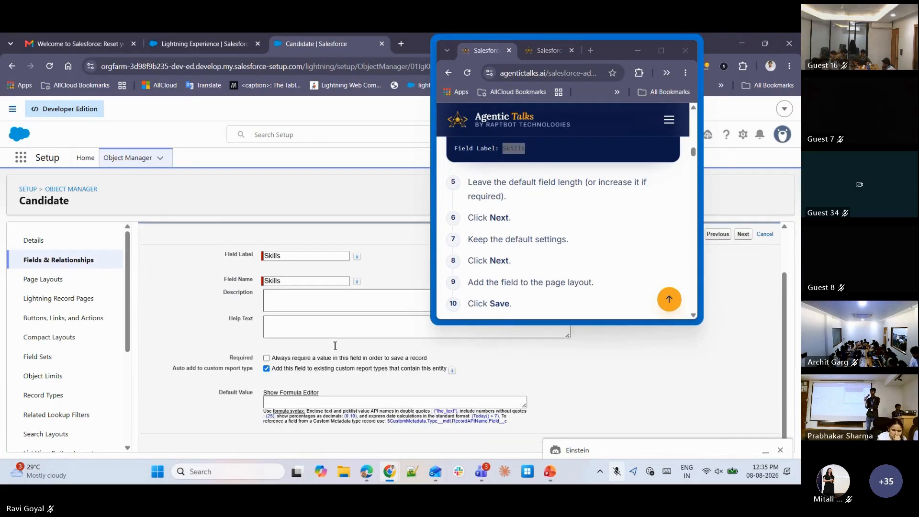
click(781, 452)
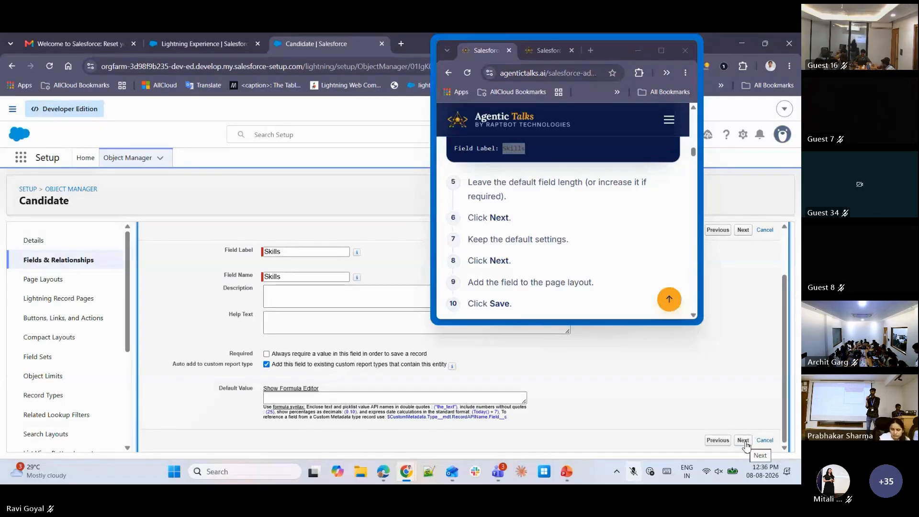
click(743, 440)
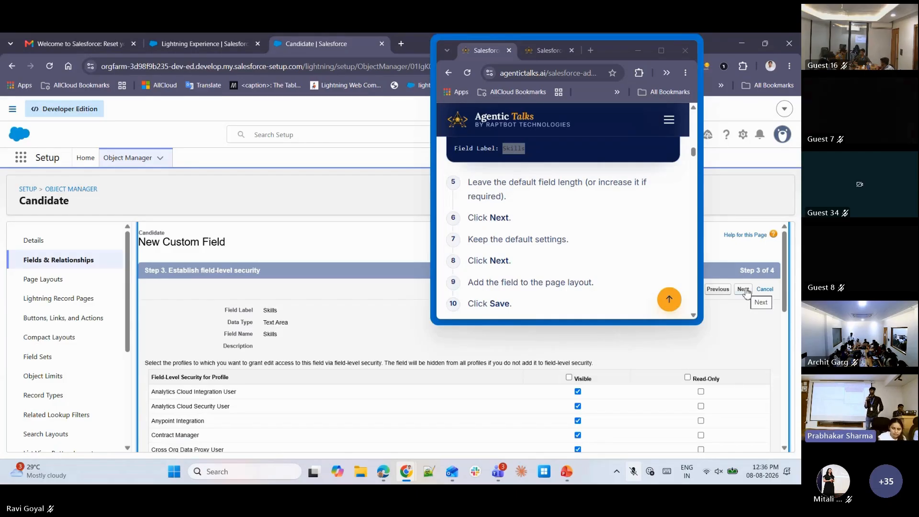
- Accept the default field-level security, keep Candidate Layout selected and save the Skills field without starting another
click(744, 290)
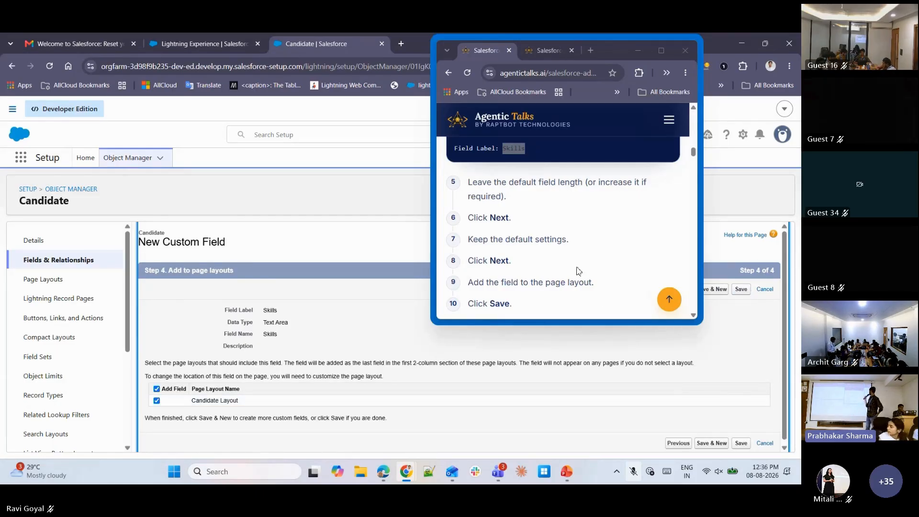
scroll(577, 270, down, 2)
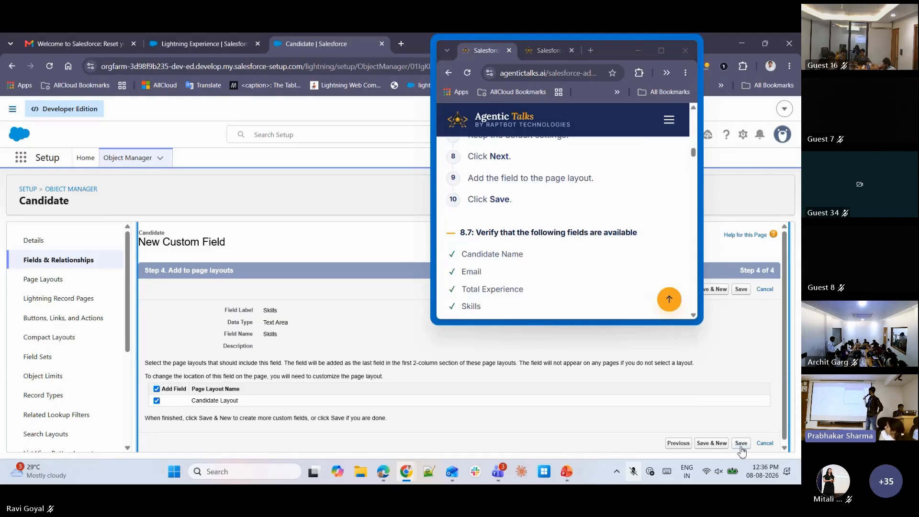
click(741, 445)
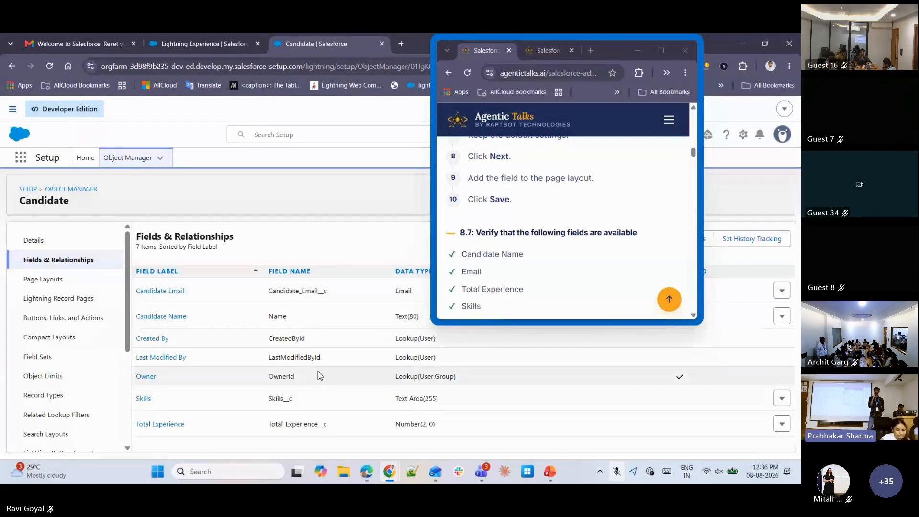
- Check the Candidate fields against the workbook's section 8.7 checklist and read on to Step 9 about creating a Lightning application
scroll(493, 229, down, 1)
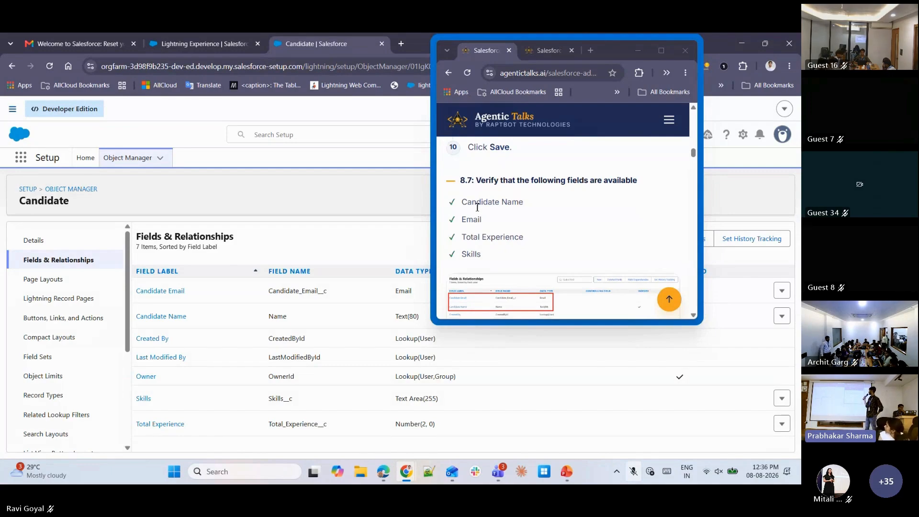
scroll(479, 251, down, 1)
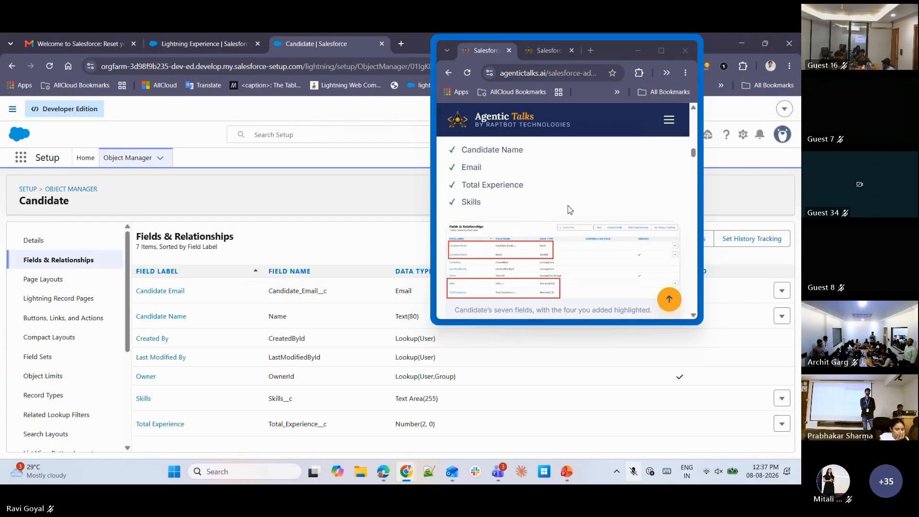
scroll(569, 209, down, 2)
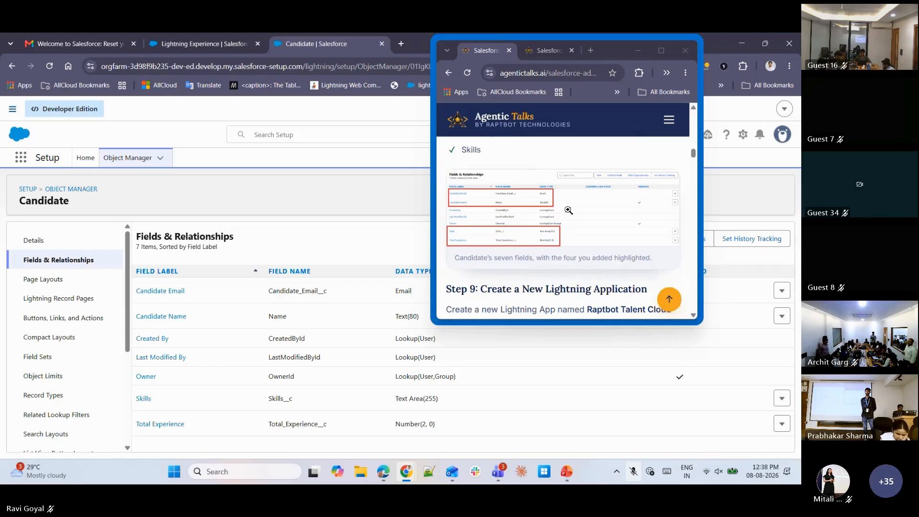
scroll(568, 210, up, 2)
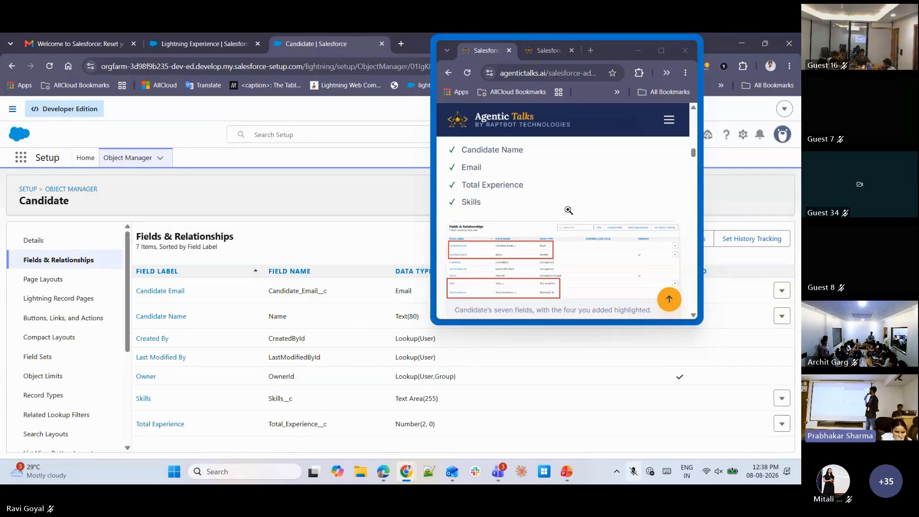
scroll(569, 210, down, 3)
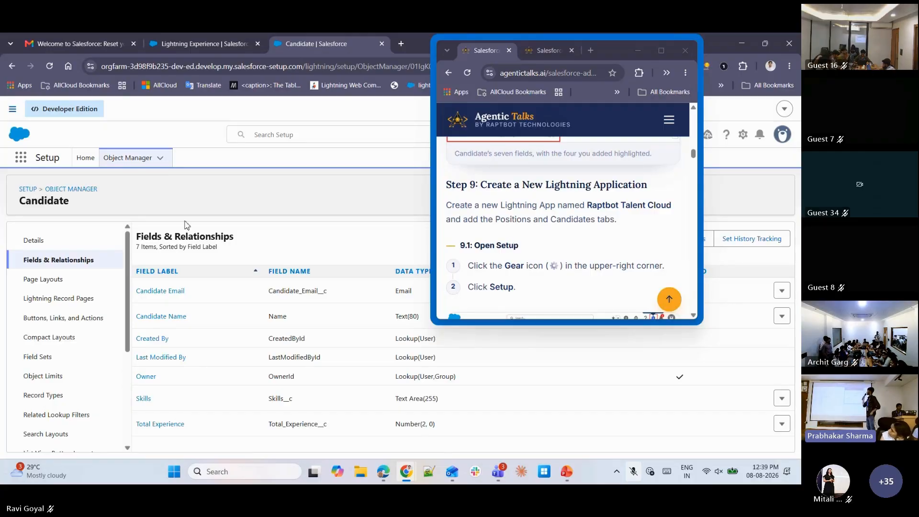
- Go to Setup Home, follow the workbook to section 9.2, search for App Mana and open App Manager
click(92, 162)
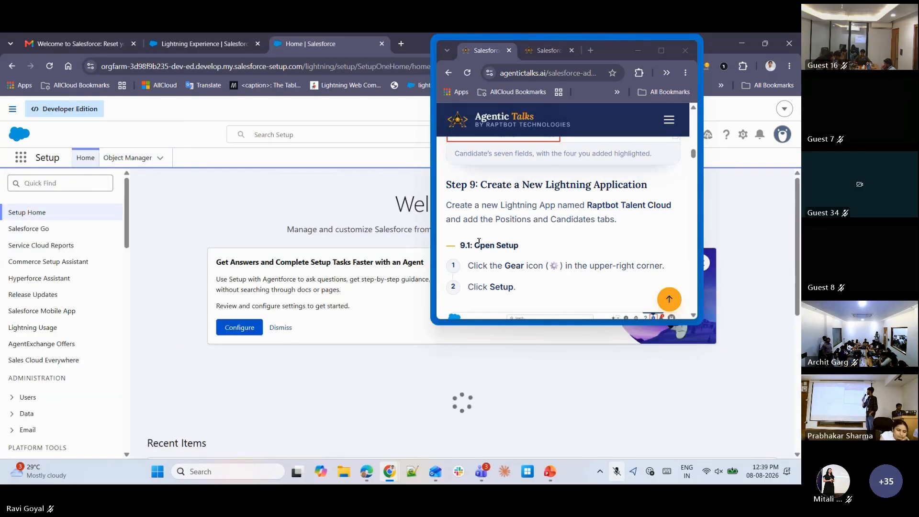
scroll(499, 250, down, 3)
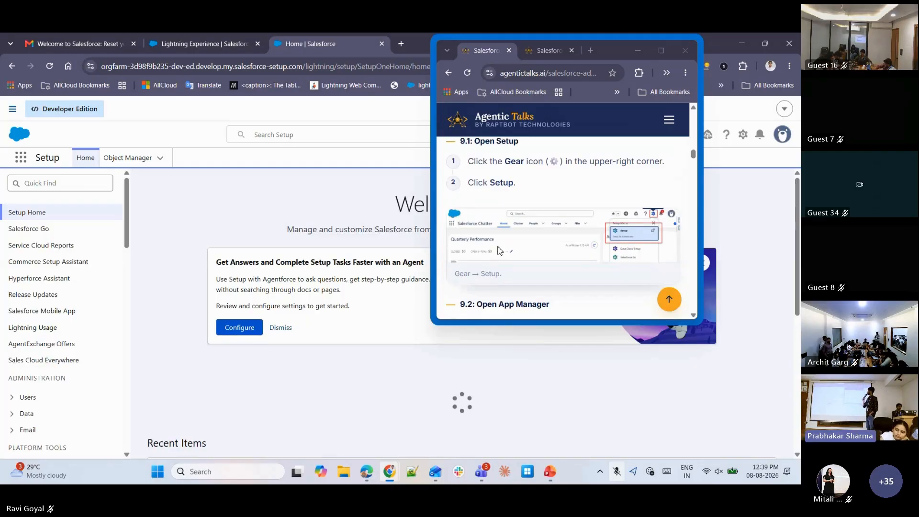
scroll(499, 250, down, 5)
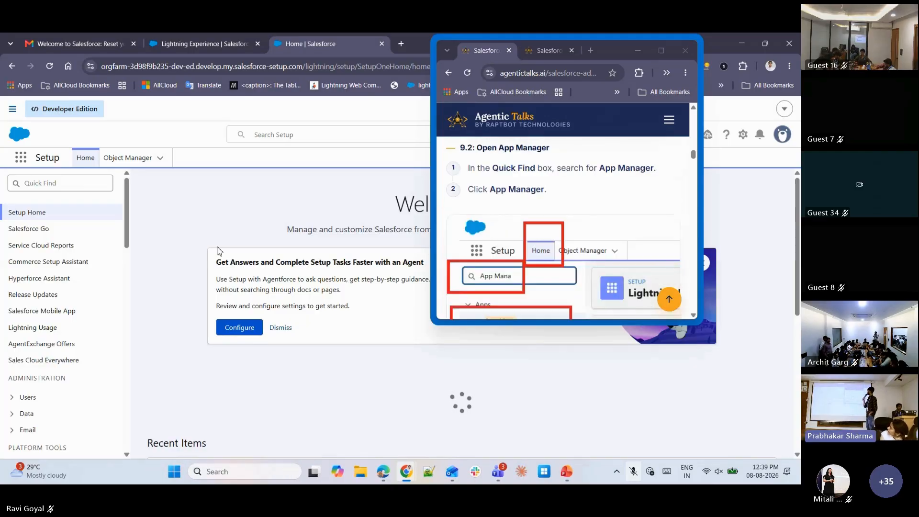
click(75, 182)
text(Ap)
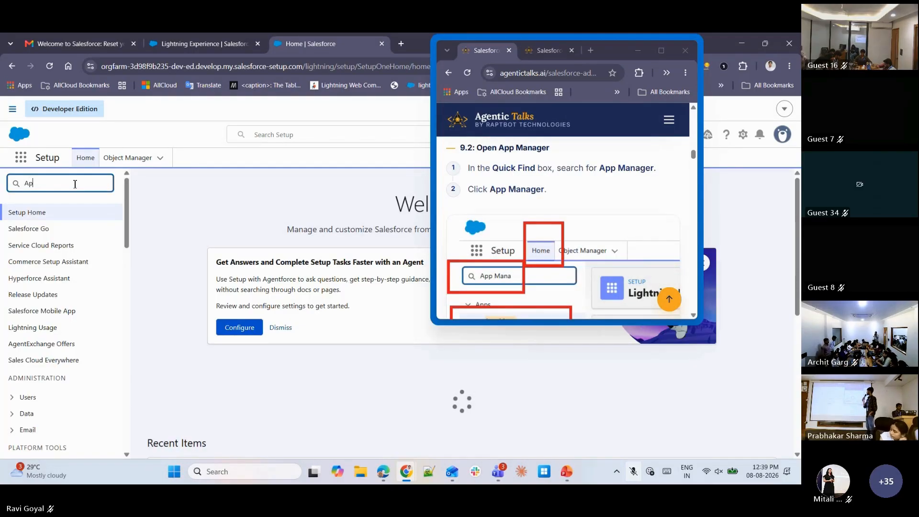
text(p M)
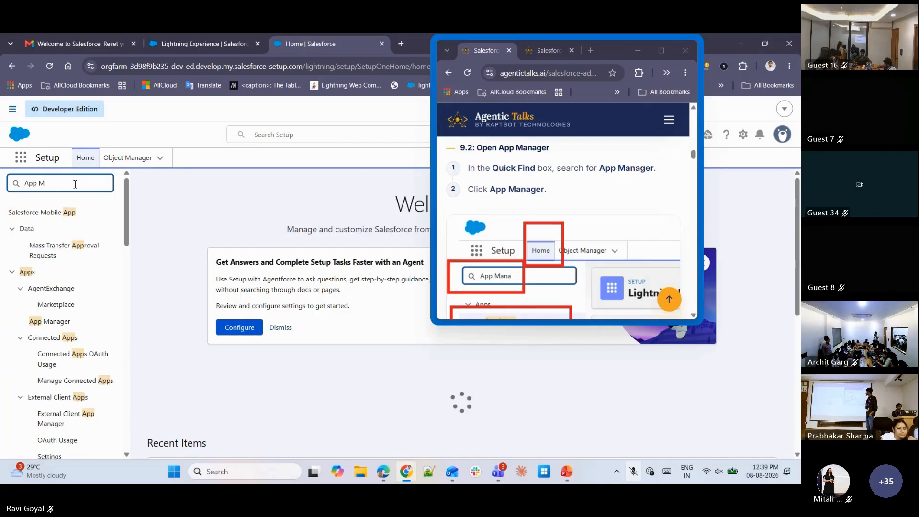
text(ana)
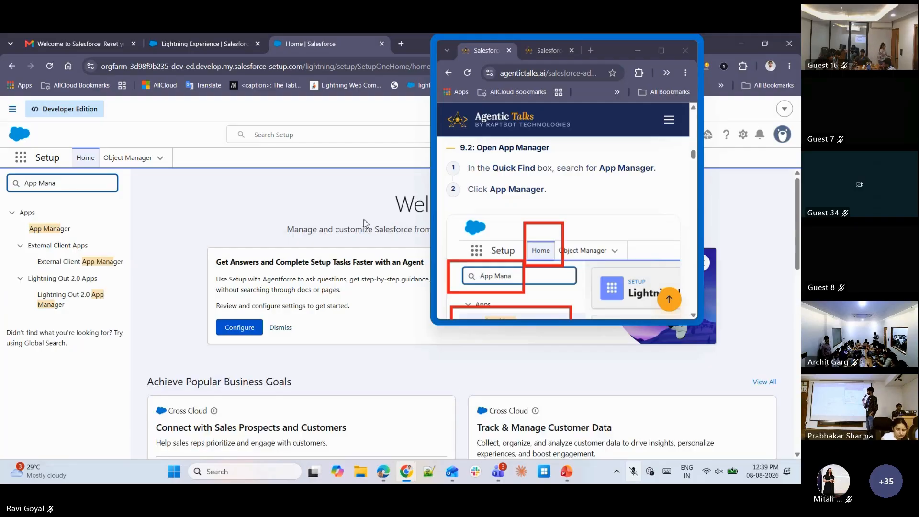
scroll(462, 205, down, 2)
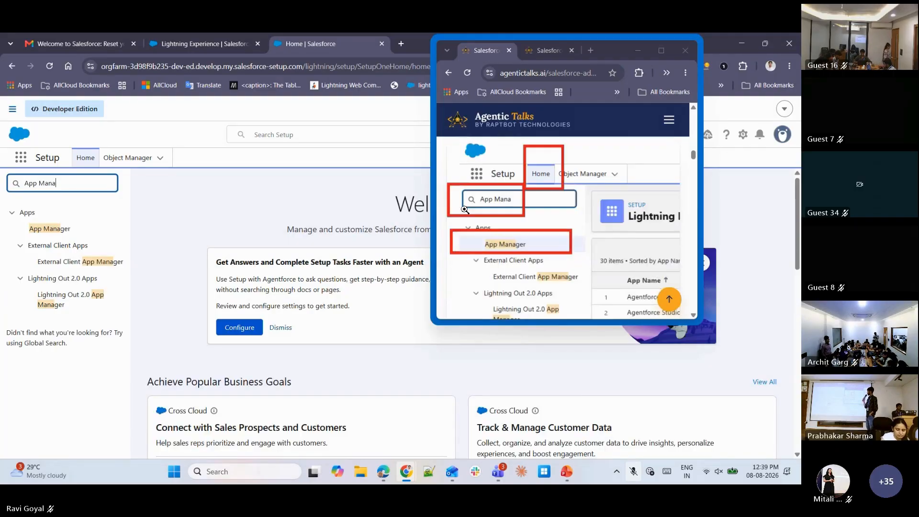
click(45, 230)
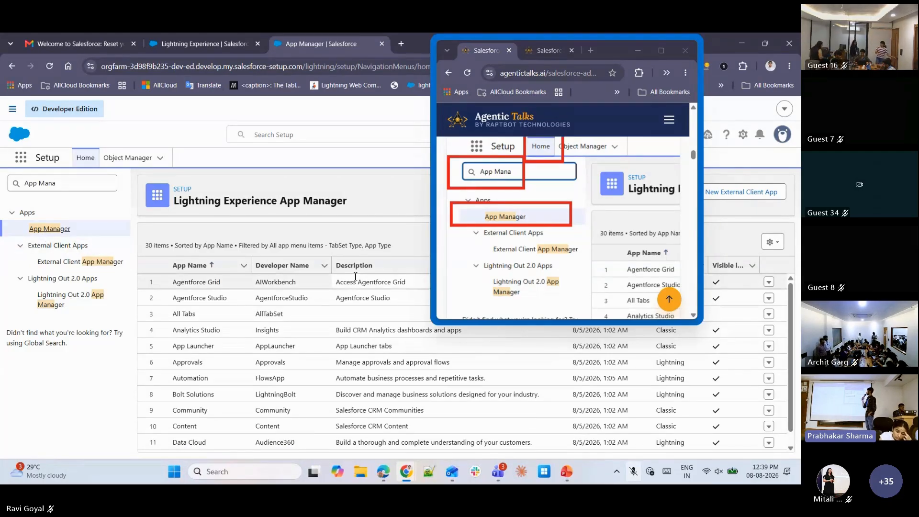
- Move the workbook window aside, advance it to section 9.3 and start a new Lightning app
drag(604, 52, 260, 51)
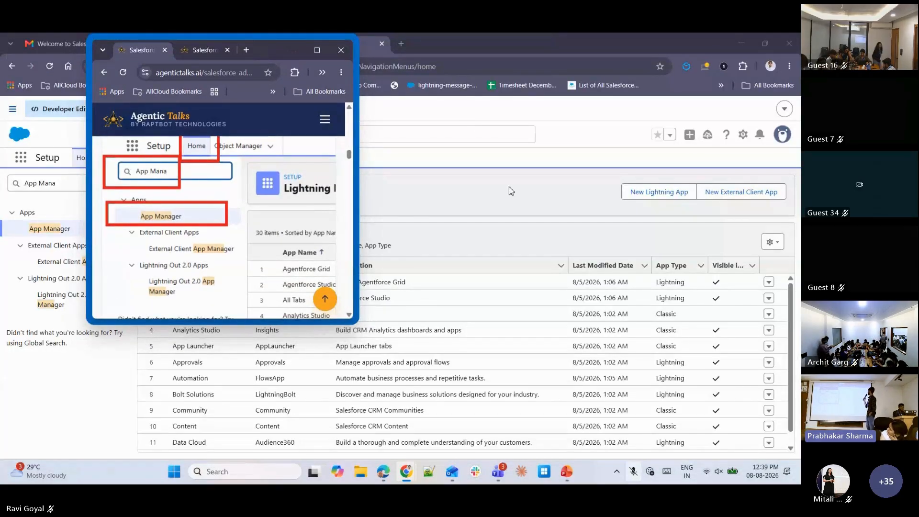
scroll(222, 235, down, 5)
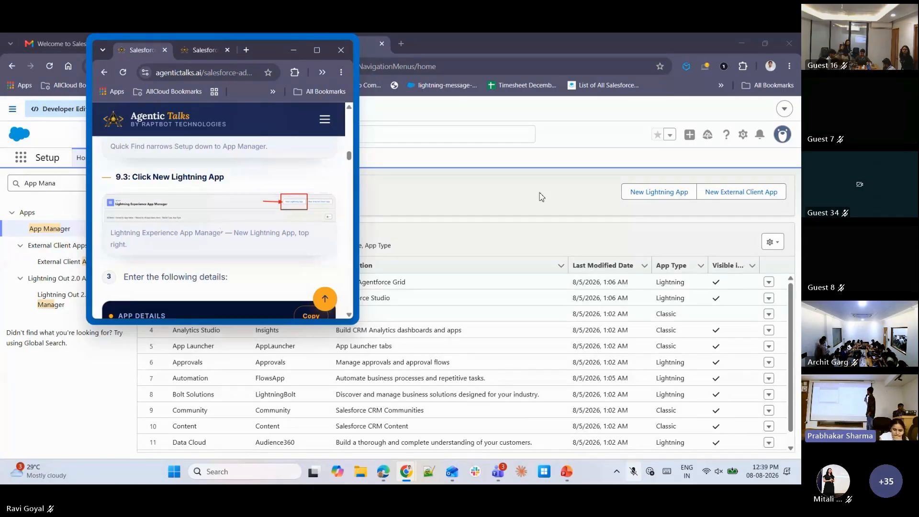
click(635, 194)
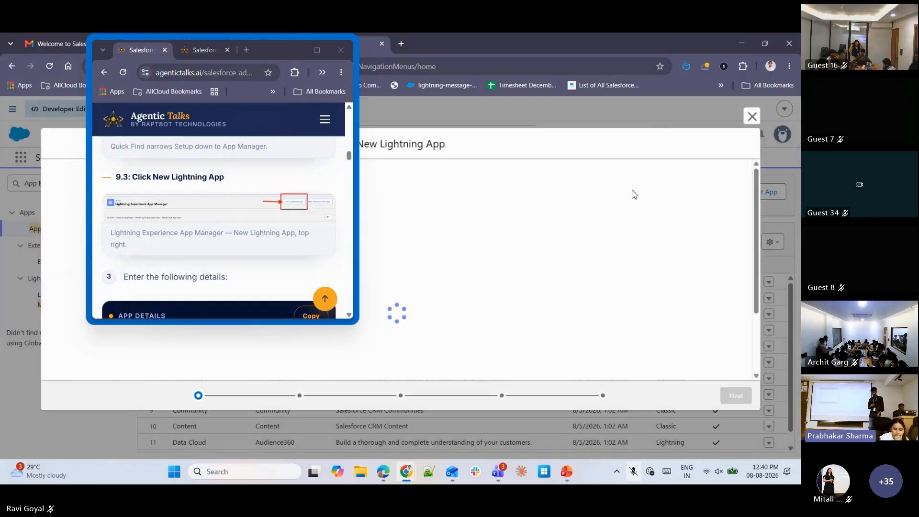
- Copy the app name Raptbot Talent Cloud from the workbook into the new app and let the developer name fill in
drag(261, 56, 675, 49)
scroll(554, 235, down, 2)
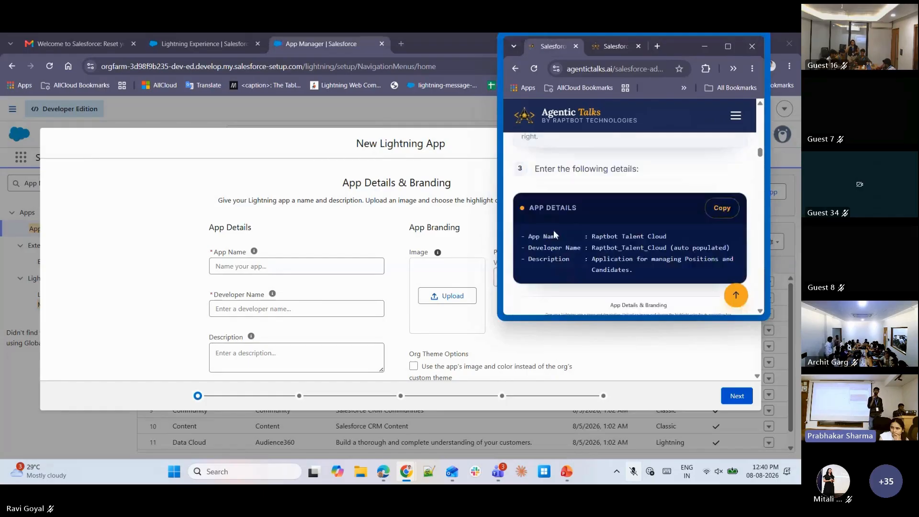
drag(592, 236, 667, 235)
key(ctrl+c)
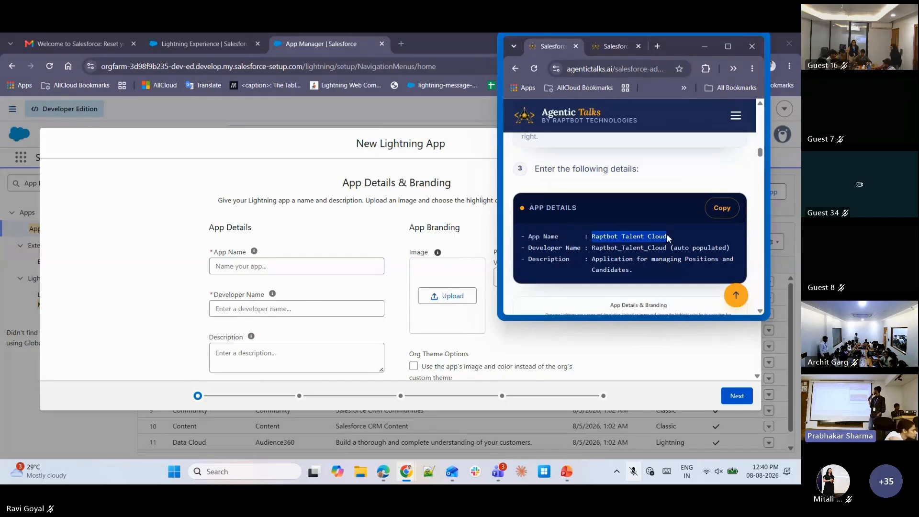
click(278, 272)
key(ctrl+v)
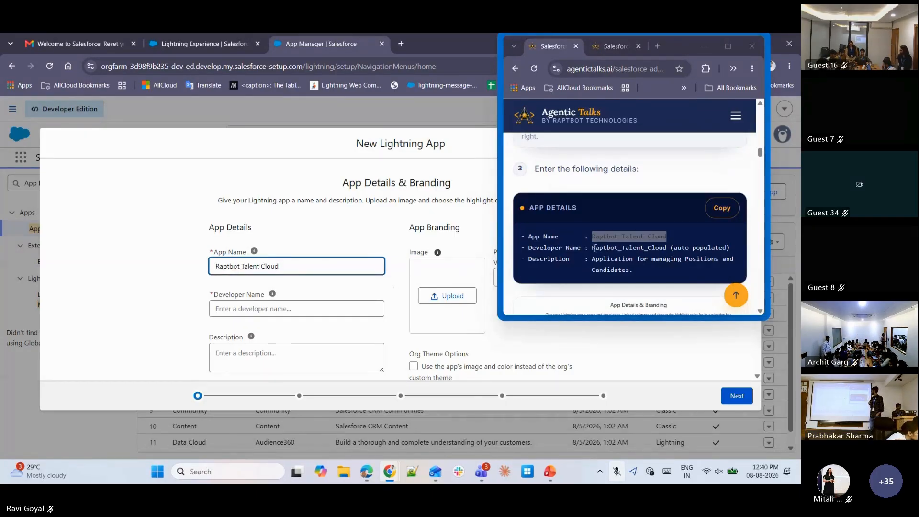
drag(592, 248, 662, 245)
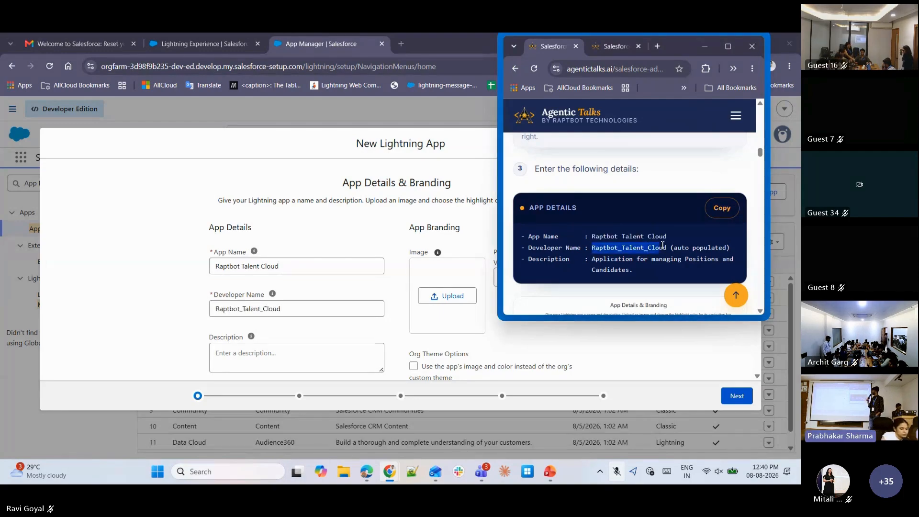
- Copy the description "Application for managing Positions and Candidates." from the workbook into the app details and join it onto one line
click(624, 269)
drag(593, 259, 638, 271)
key(ctrl+c)
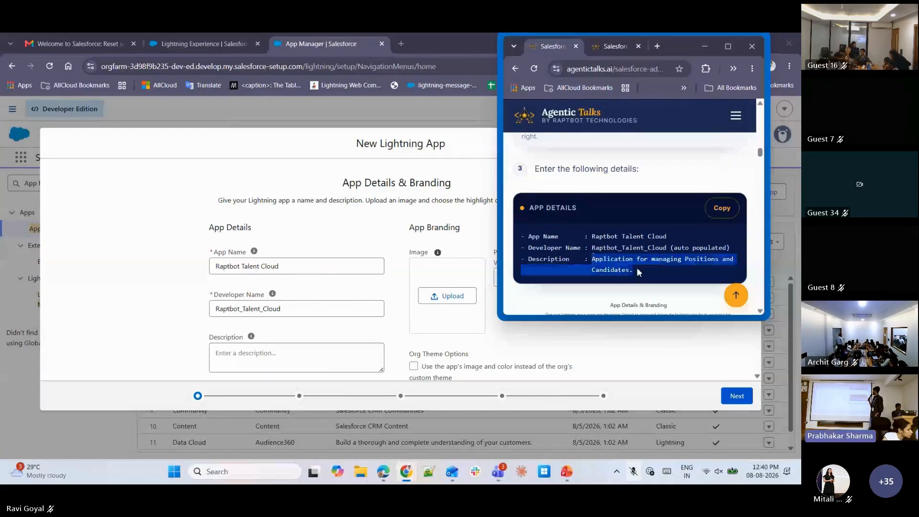
click(287, 354)
key(ctrl+v)
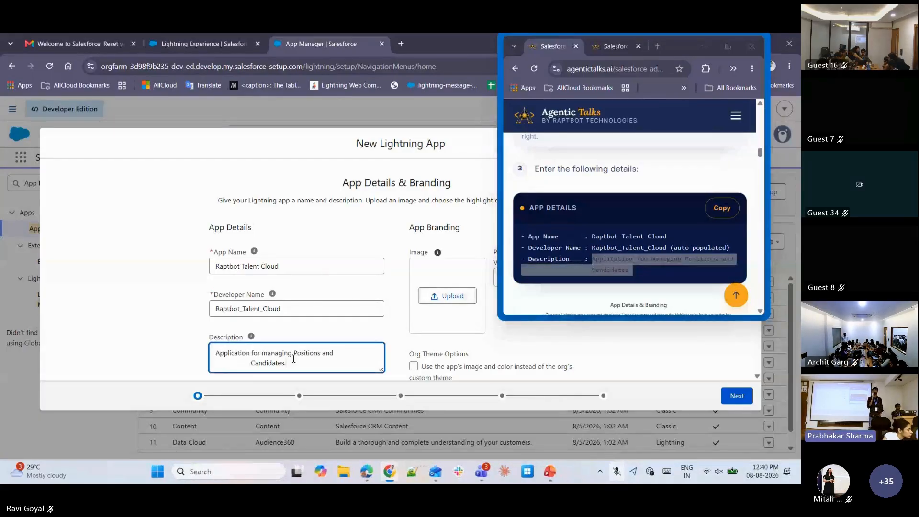
key(BackSpace)
key(BackSpace)
key(BackSpace)
key(BackSpace)
key(BackSpace)
key(BackSpace)
key(BackSpace)
key(BackSpace)
key(BackSpace)
key(BackSpace)
key(BackSpace)
key(BackSpace)
key(BackSpace)
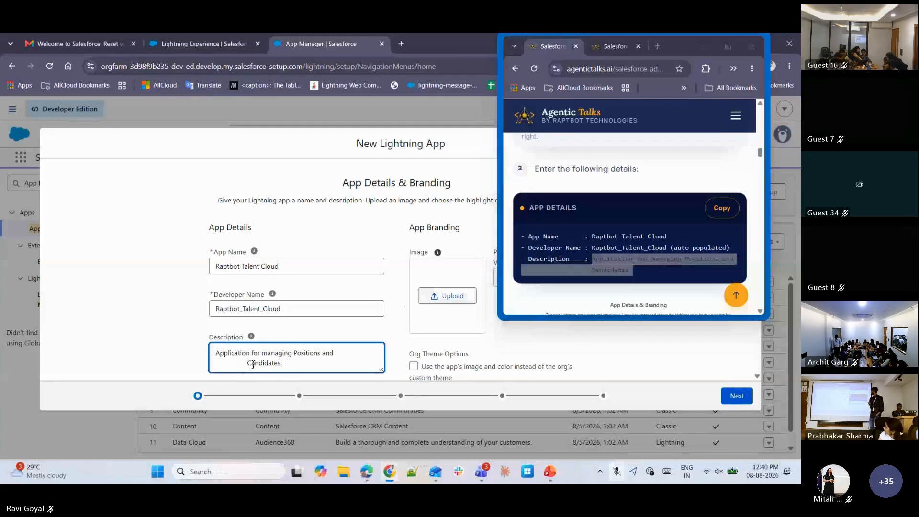
key(BackSpace)
key(BackSpace)
key(BackSpace)
key(BackSpace)
key(BackSpace)
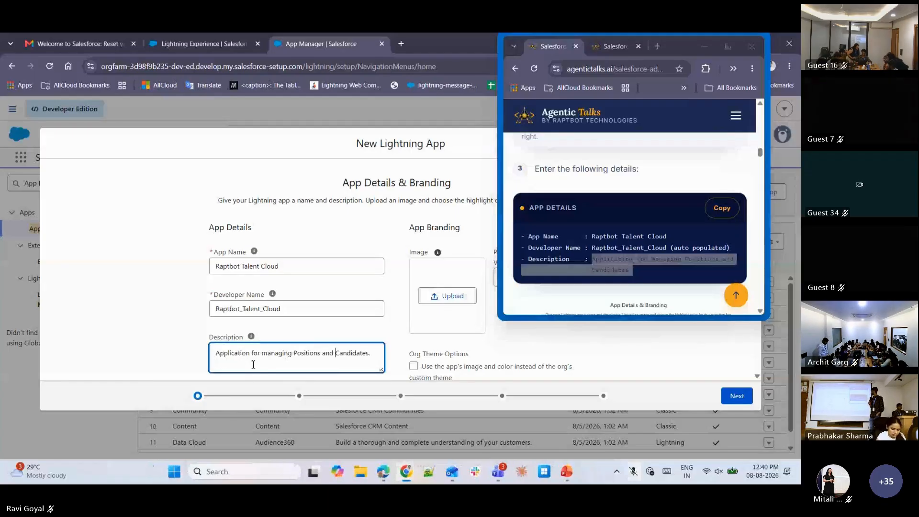
scroll(526, 261, down, 5)
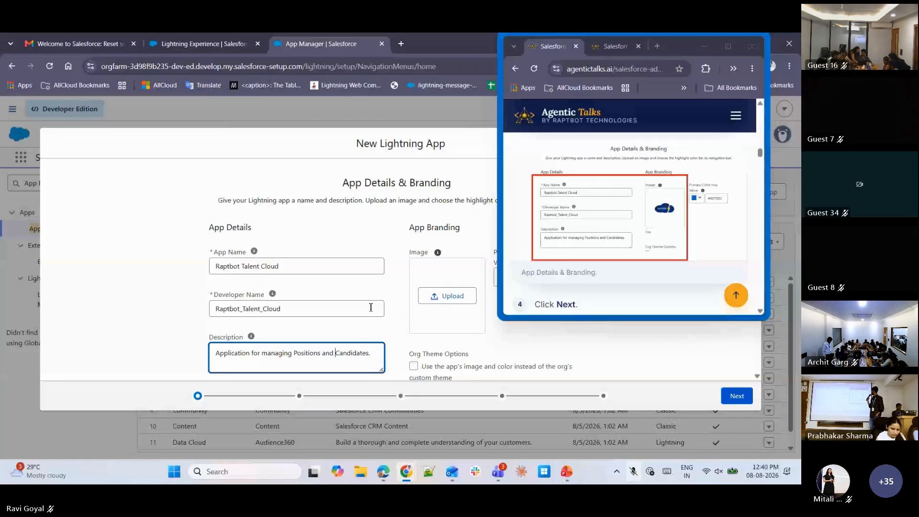
scroll(371, 308, down, 2)
click(448, 246)
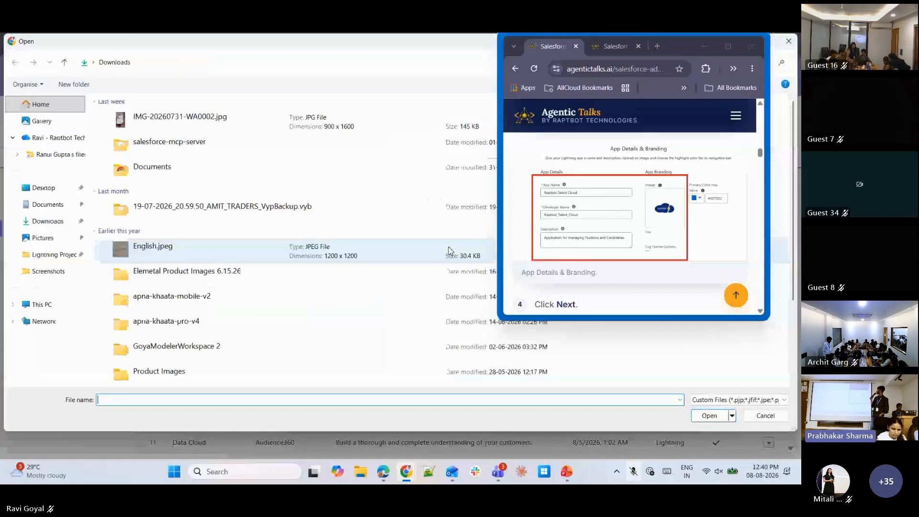
scroll(158, 236, down, 3)
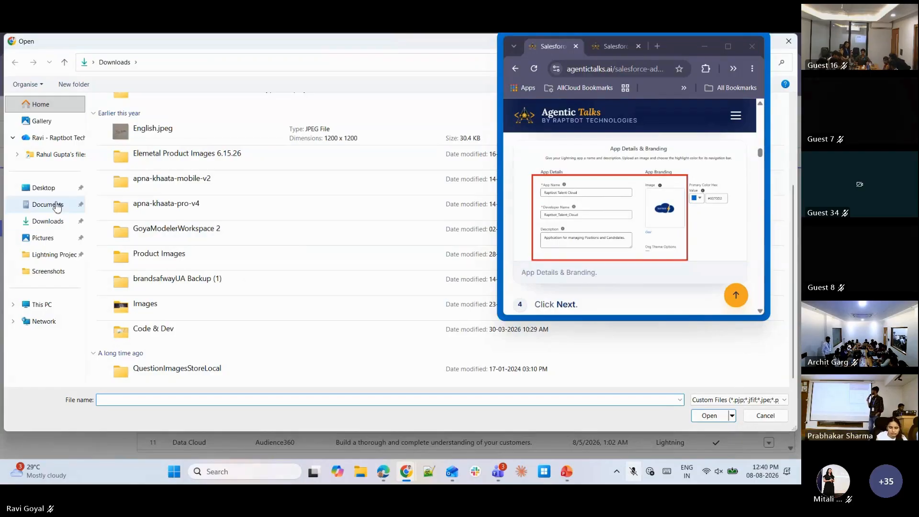
click(48, 221)
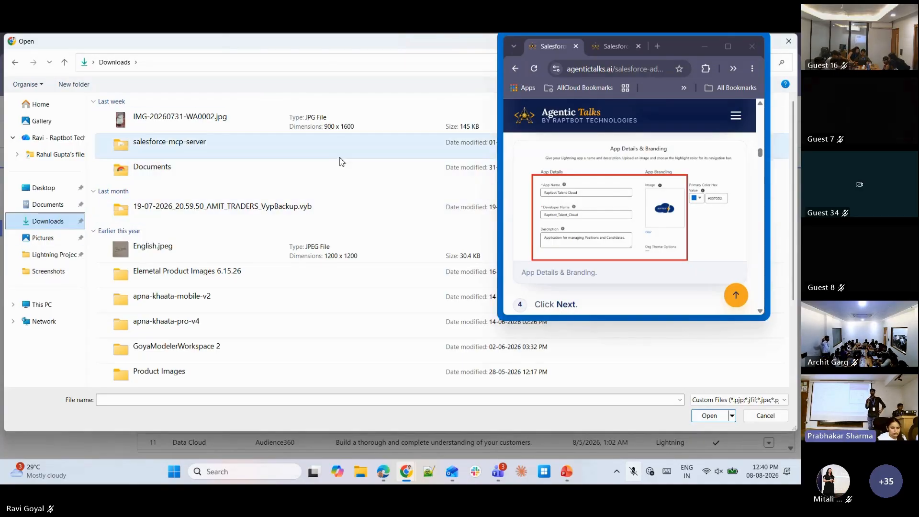
click(771, 417)
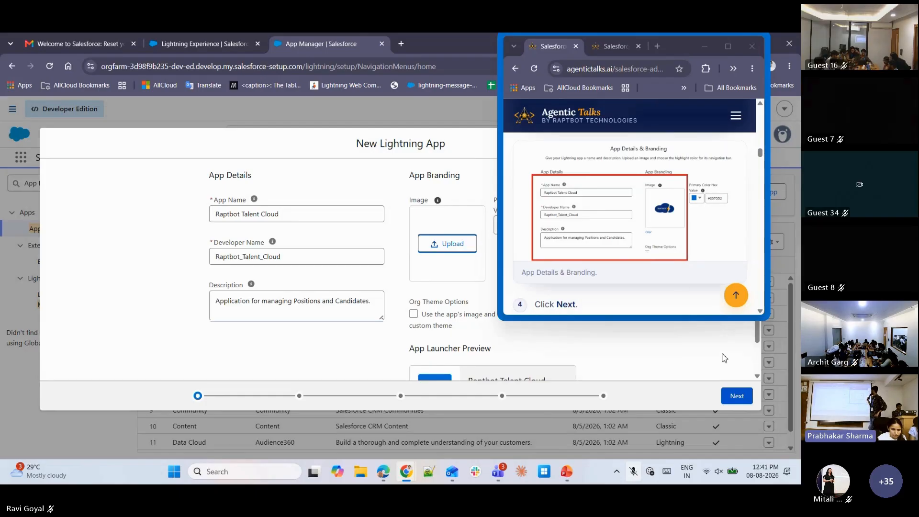
- Continue without a branding image, keep the App Options at their defaults as the workbook says and proceed to Utility Items
click(737, 396)
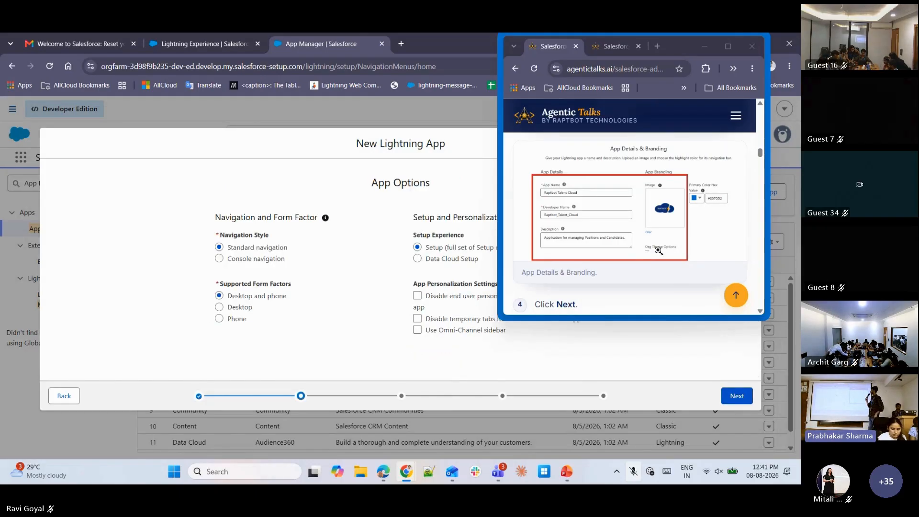
scroll(658, 250, down, 2)
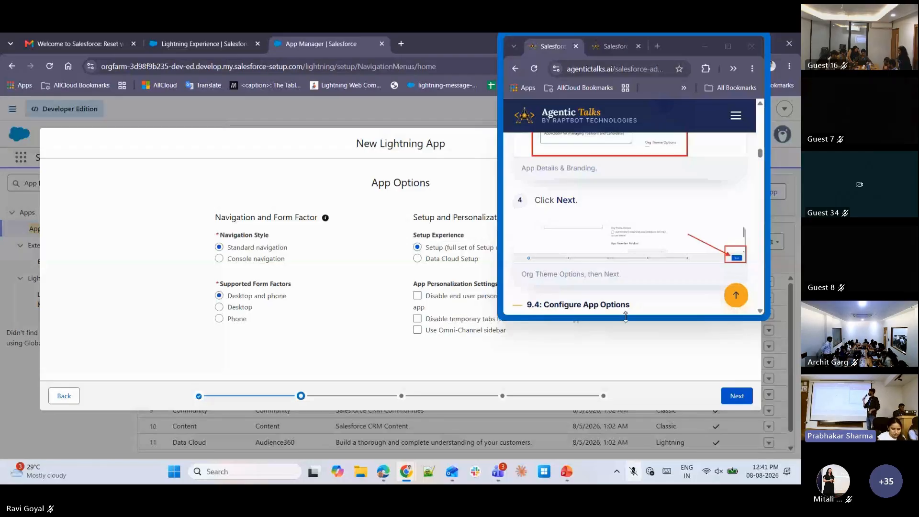
scroll(580, 223, down, 2)
scroll(580, 223, down, 1)
scroll(580, 223, down, 1)
scroll(579, 224, up, 1)
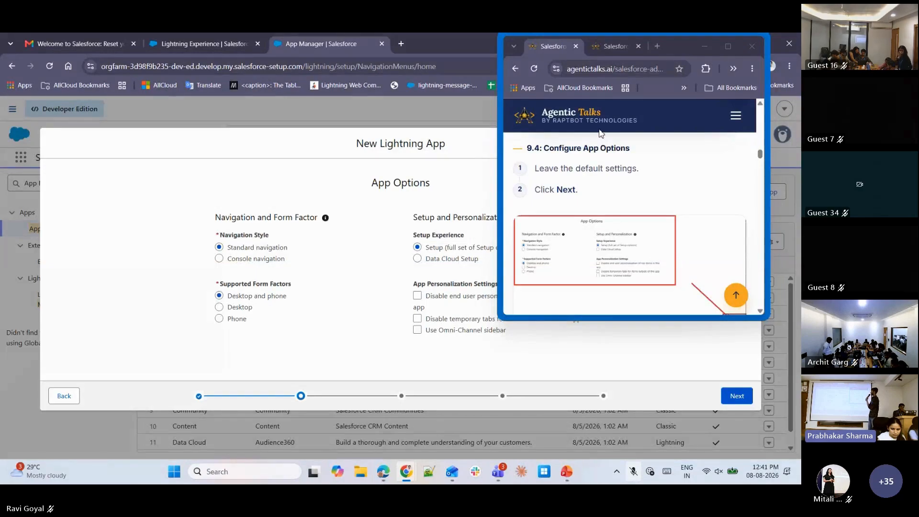
drag(674, 44, 720, 44)
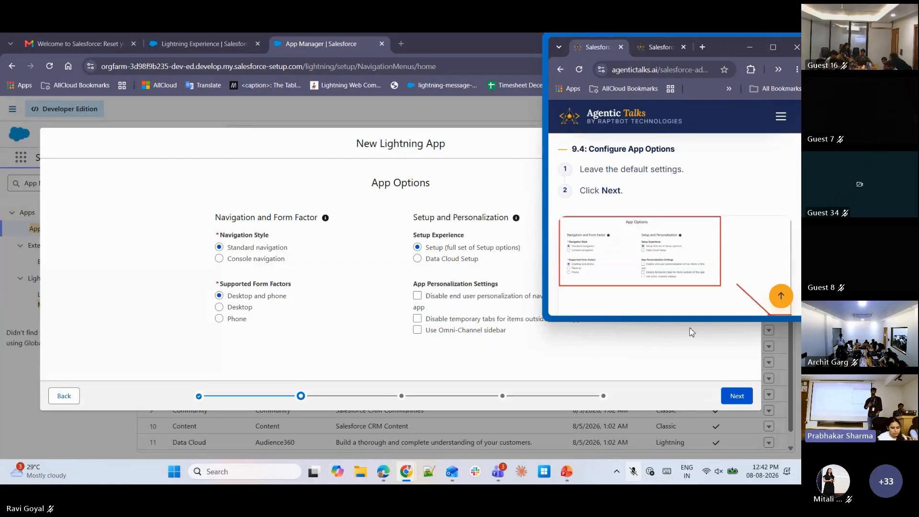
click(734, 398)
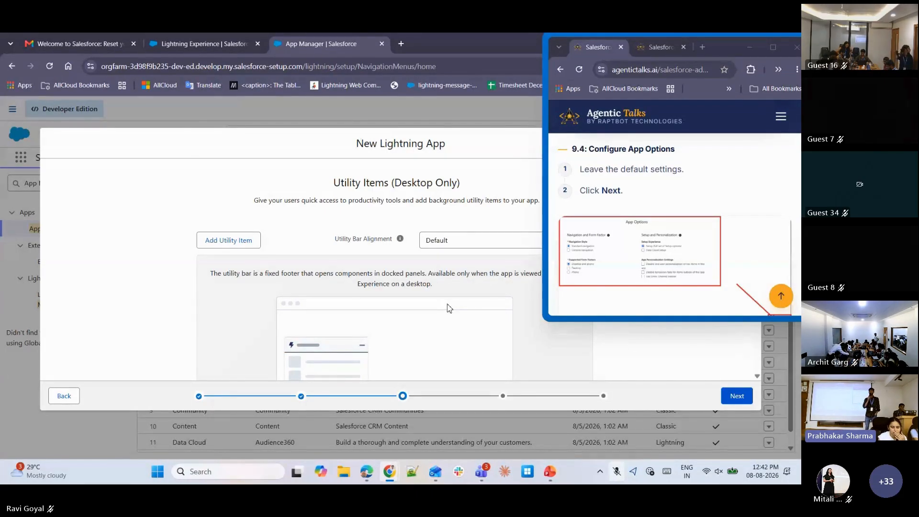
- Review the Utility Items page of the new Lightning app
scroll(449, 307, down, 2)
scroll(448, 308, up, 1)
scroll(449, 308, up, 1)
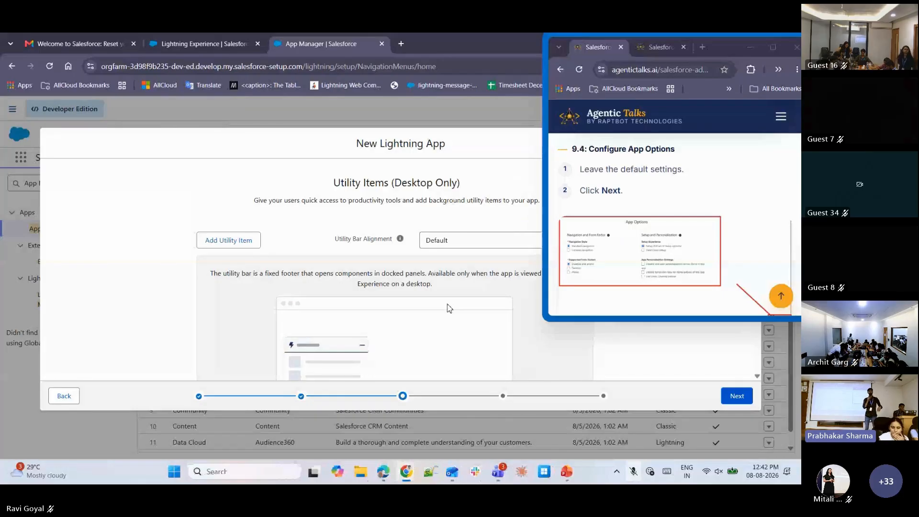
- Search the utility items for Notes and add it to the app's utility bar, as workbook section 9.5 instructs
scroll(609, 234, down, 5)
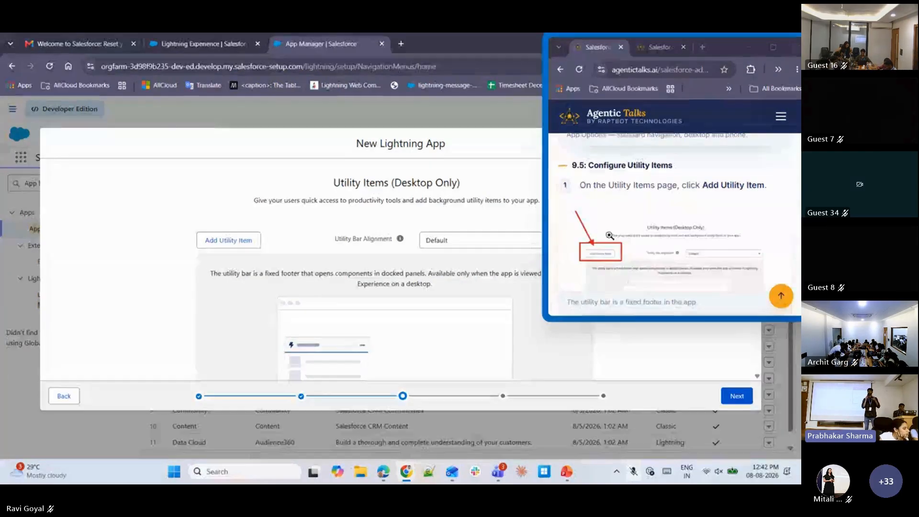
scroll(609, 235, down, 1)
scroll(610, 236, up, 1)
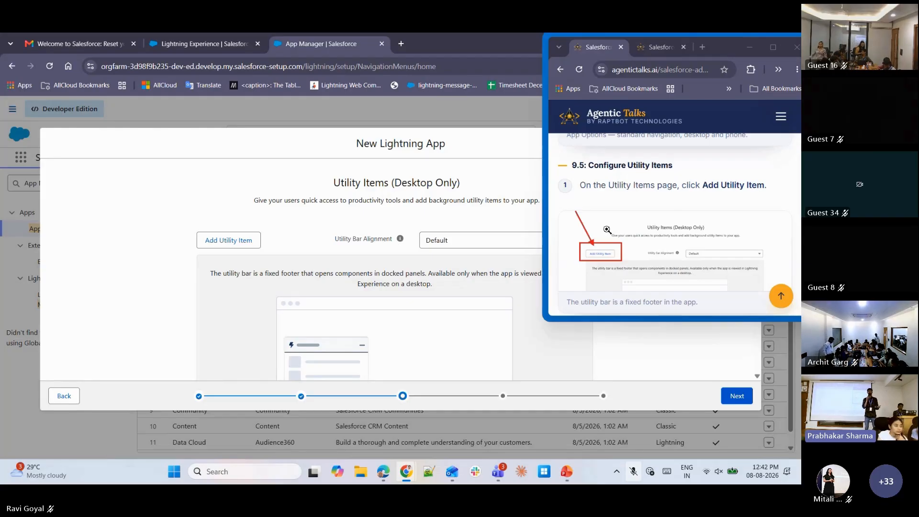
click(208, 243)
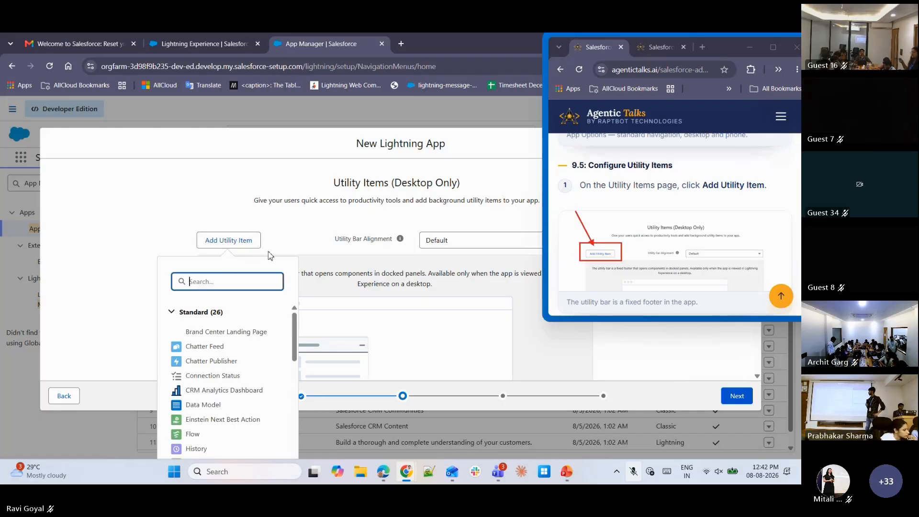
scroll(639, 203, down, 3)
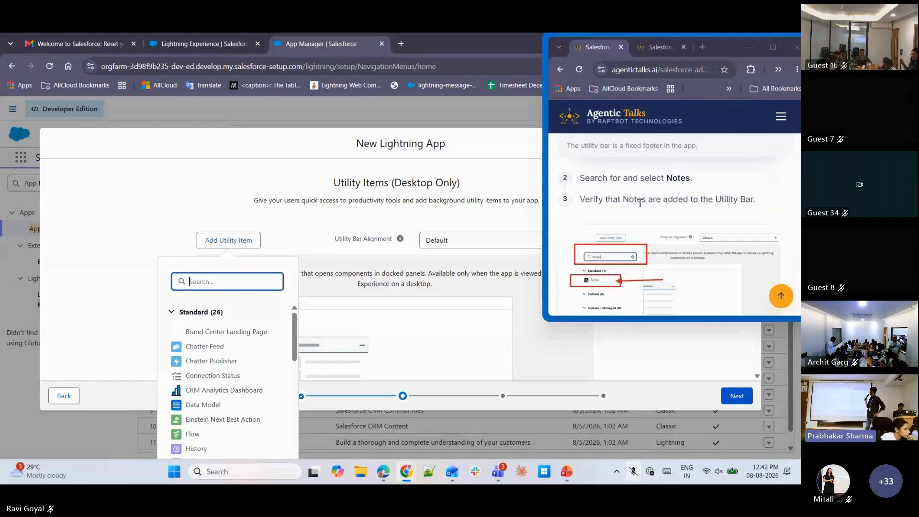
scroll(639, 203, down, 1)
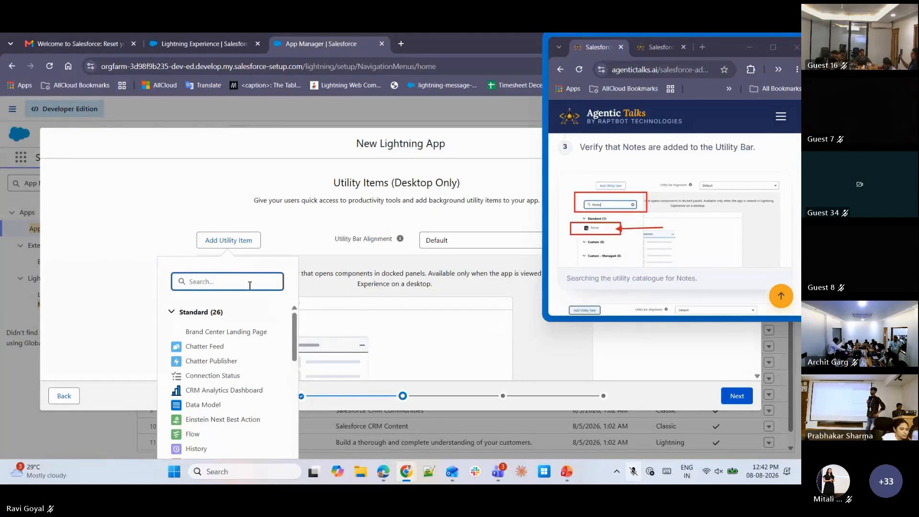
text(Notes)
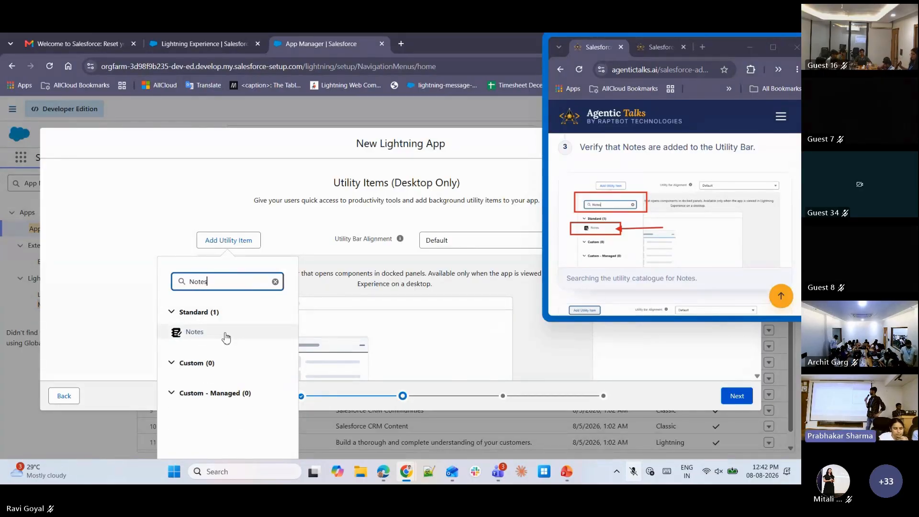
click(227, 336)
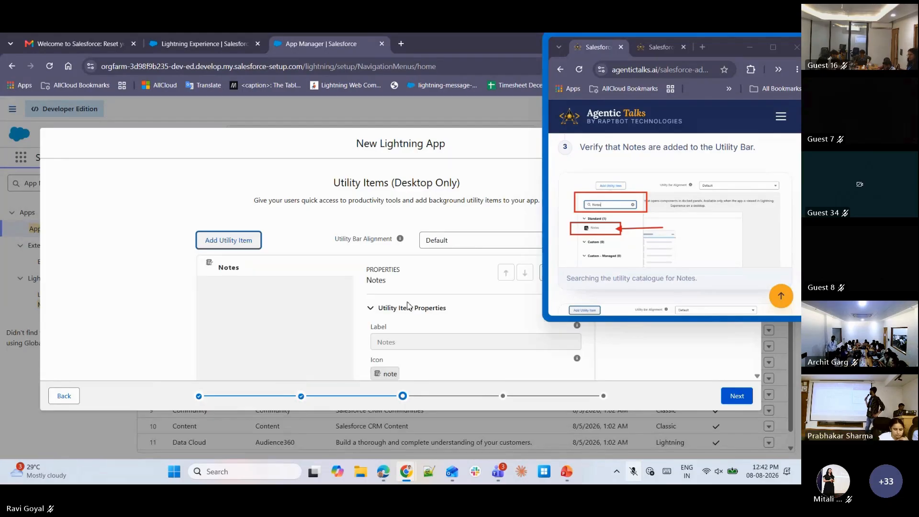
- Compare the Notes utility item properties with the workbook, leave them at their defaults and proceed to Navigation Items
scroll(596, 245, down, 2)
scroll(594, 247, down, 1)
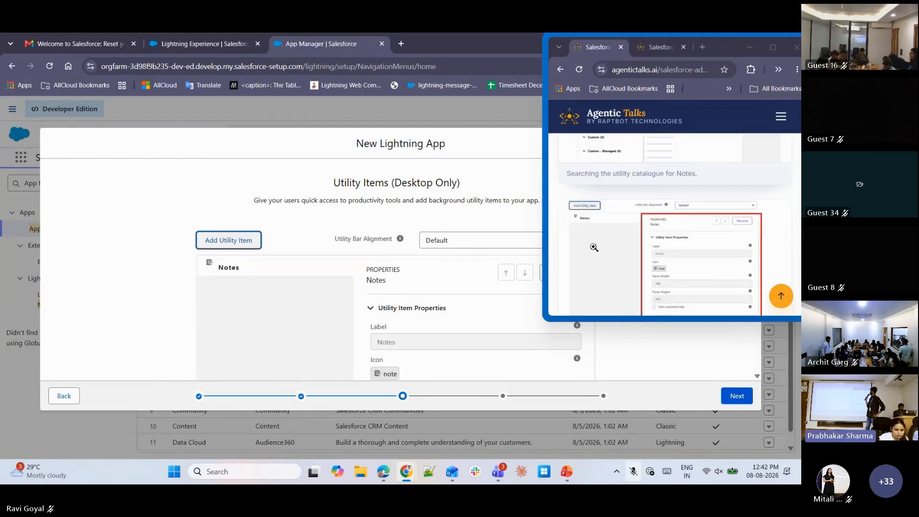
scroll(594, 248, down, 1)
scroll(429, 329, down, 3)
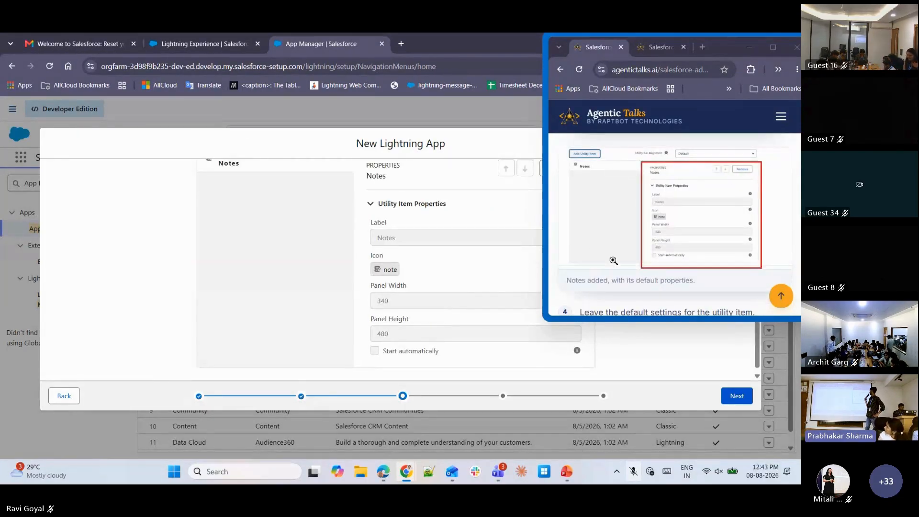
scroll(651, 223, up, 1)
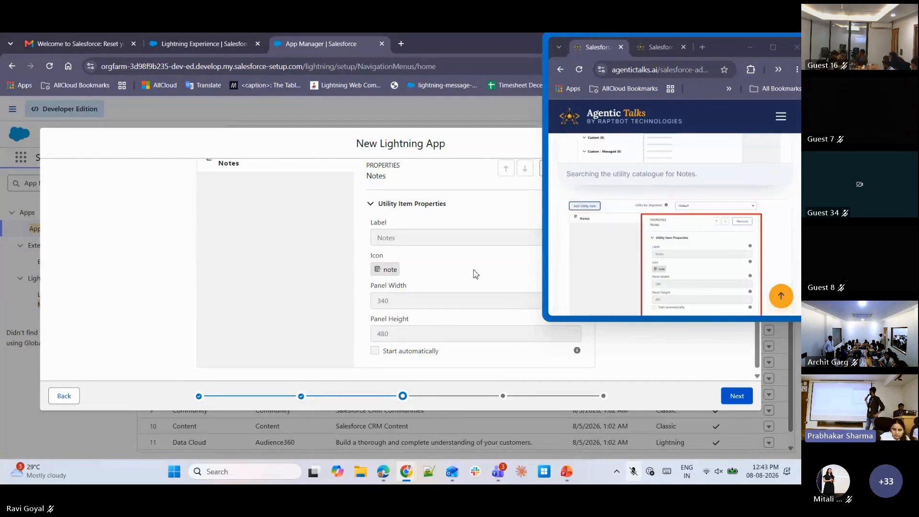
scroll(448, 280, up, 2)
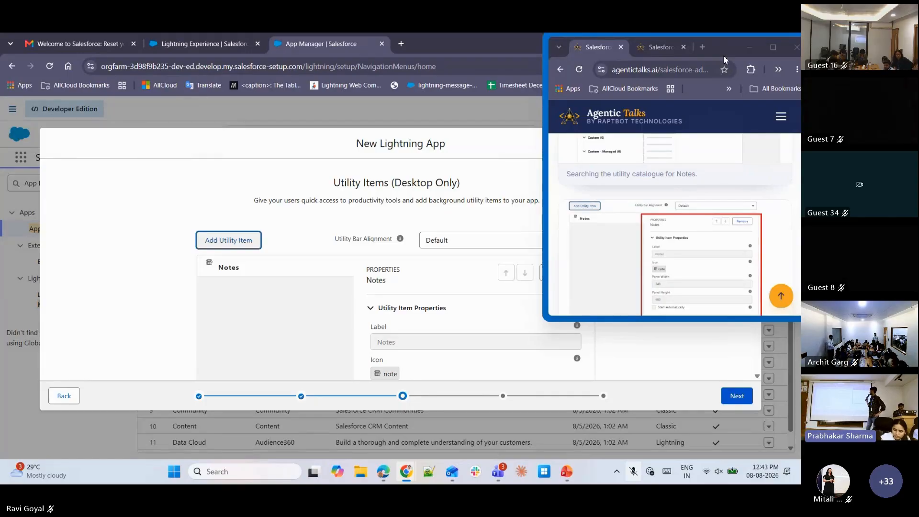
scroll(431, 307, down, 2)
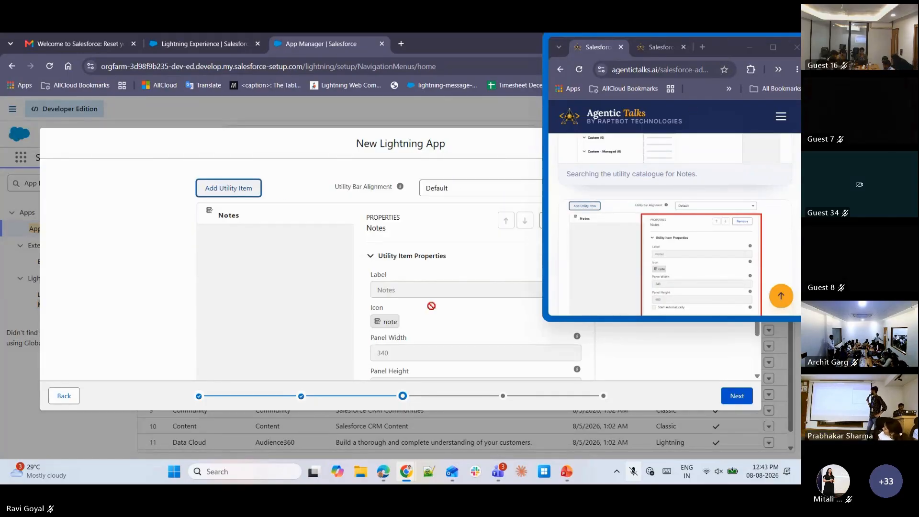
scroll(637, 247, down, 2)
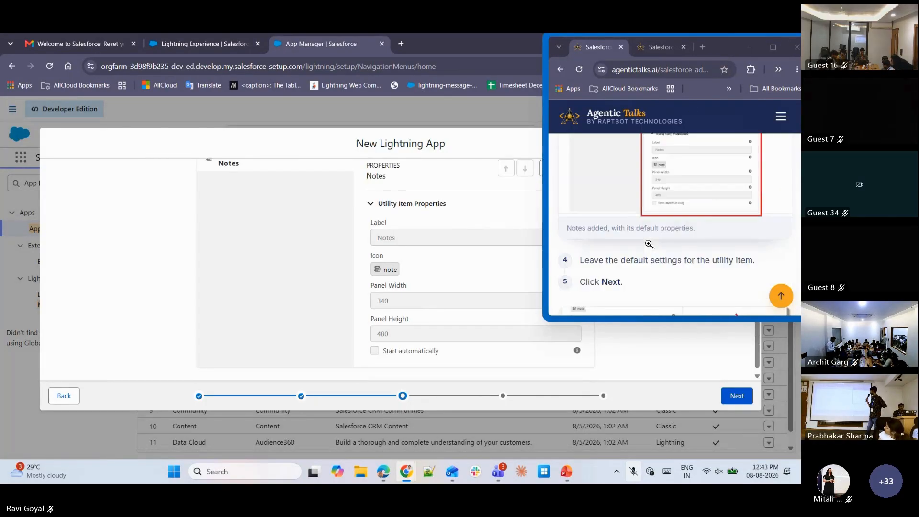
scroll(648, 244, up, 1)
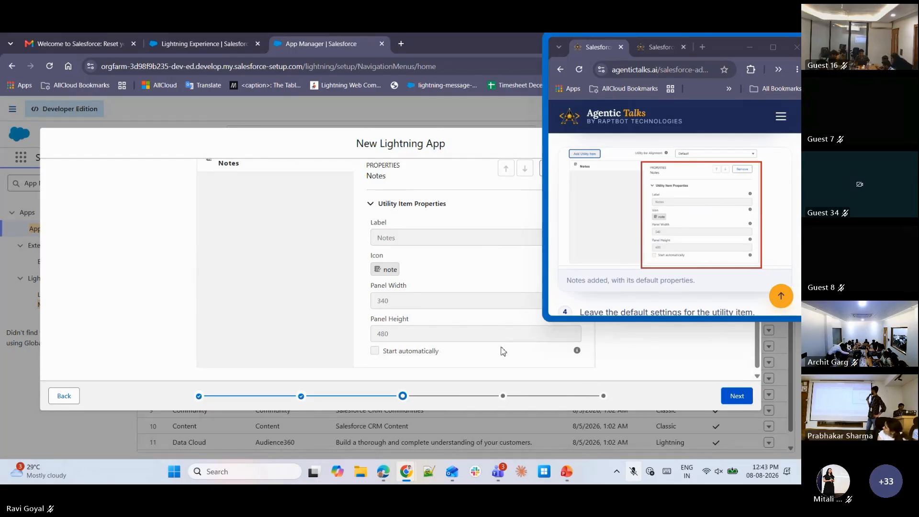
scroll(638, 255, up, 3)
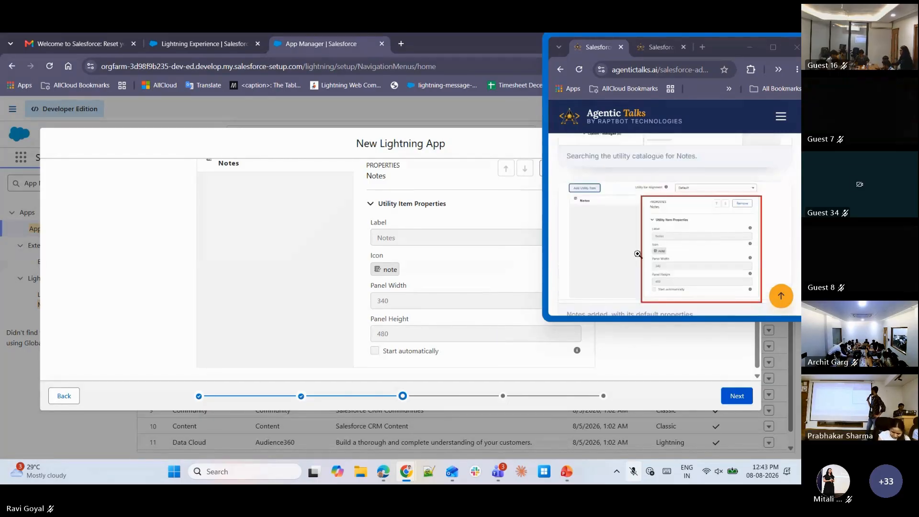
scroll(637, 258, down, 2)
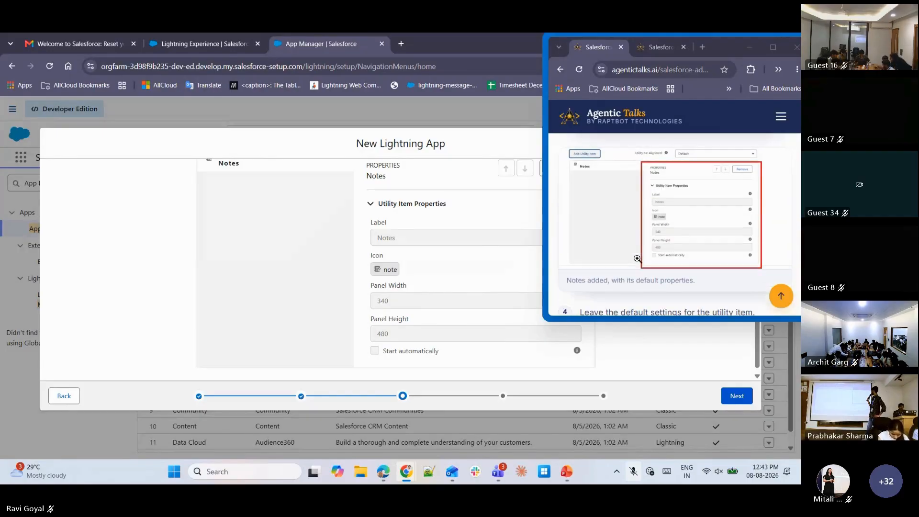
scroll(650, 291, down, 1)
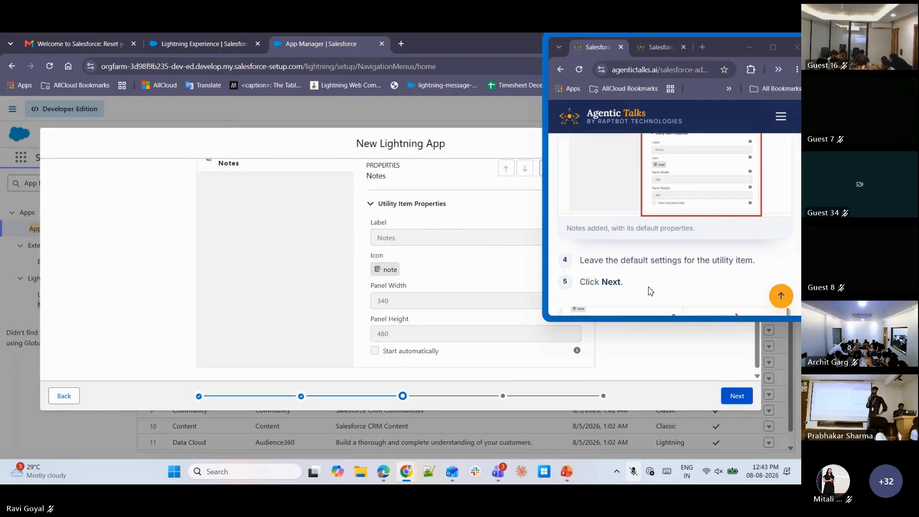
click(737, 397)
- Following workbook section 9.6, filter the available navigation items by "Pos" and move Positions to the selected items
scroll(619, 263, down, 1)
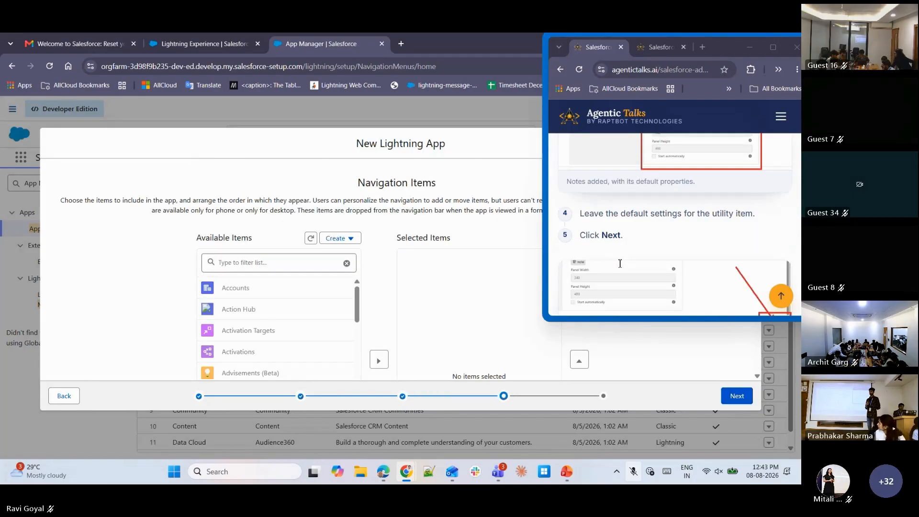
scroll(620, 263, down, 1)
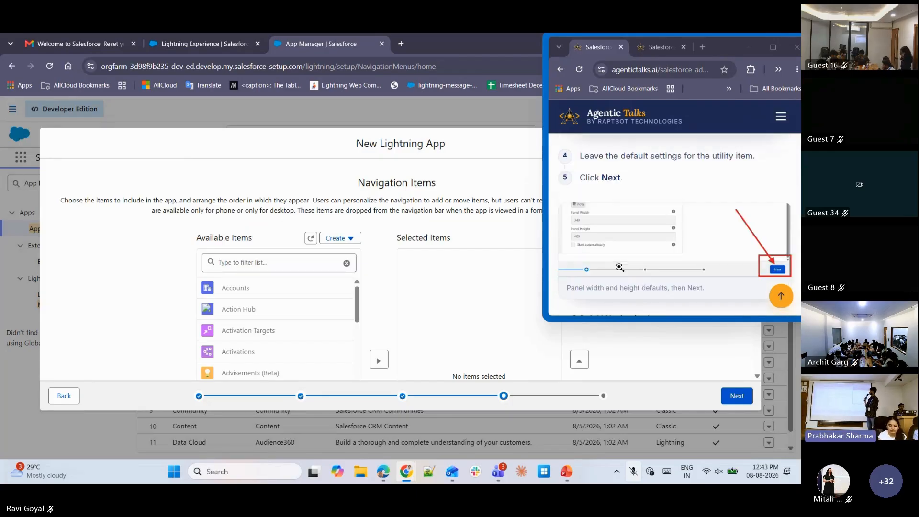
scroll(620, 267, down, 1)
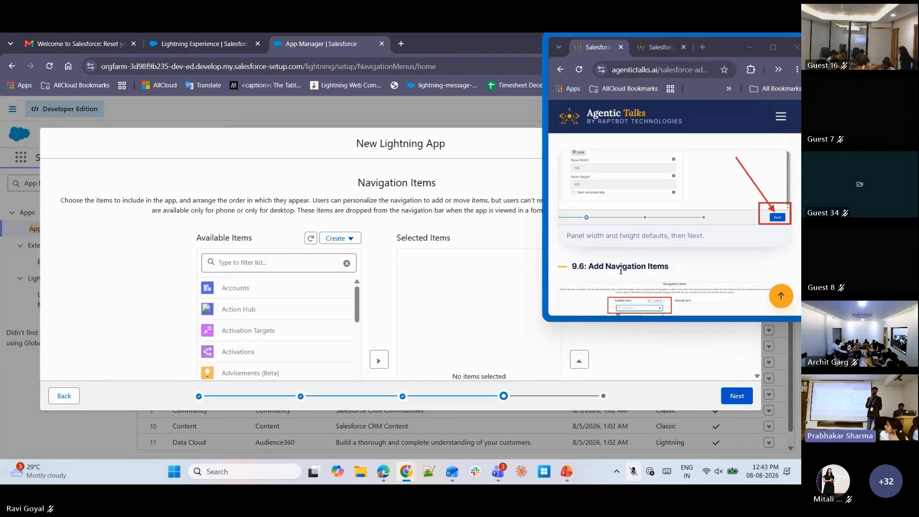
scroll(621, 271, down, 1)
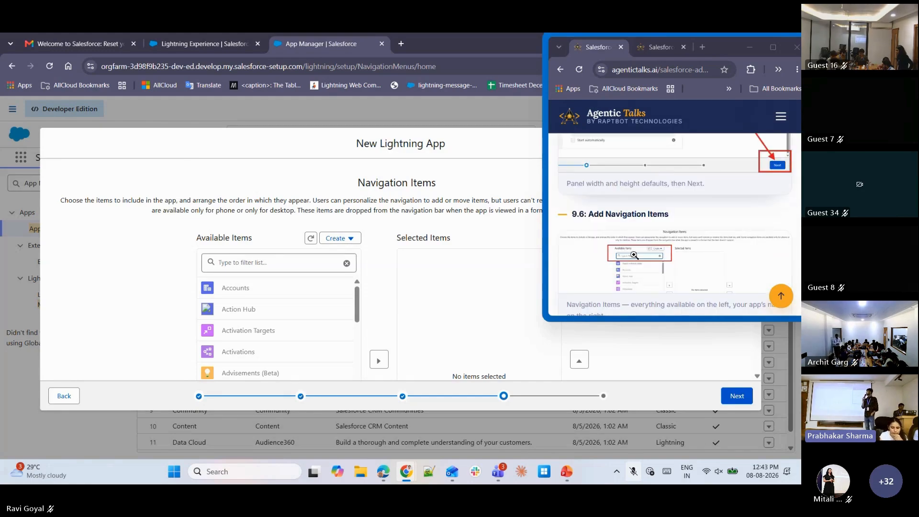
click(272, 262)
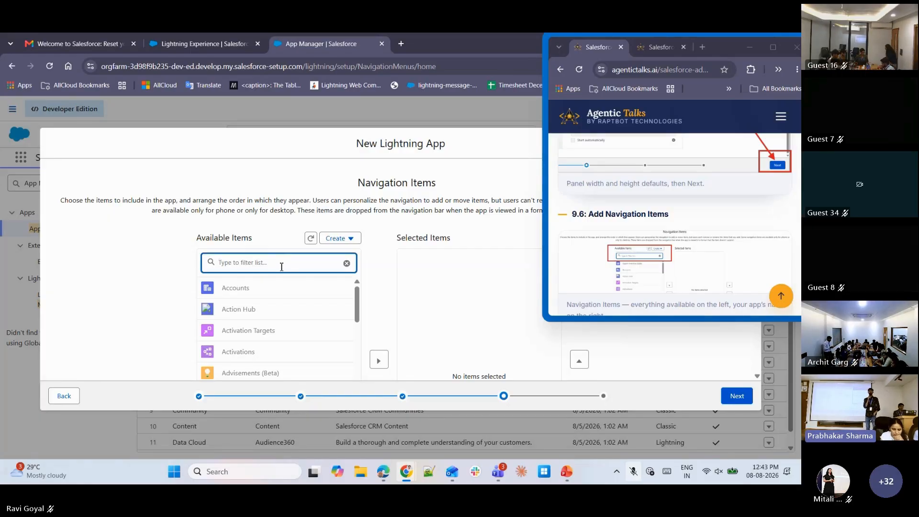
scroll(621, 235, down, 3)
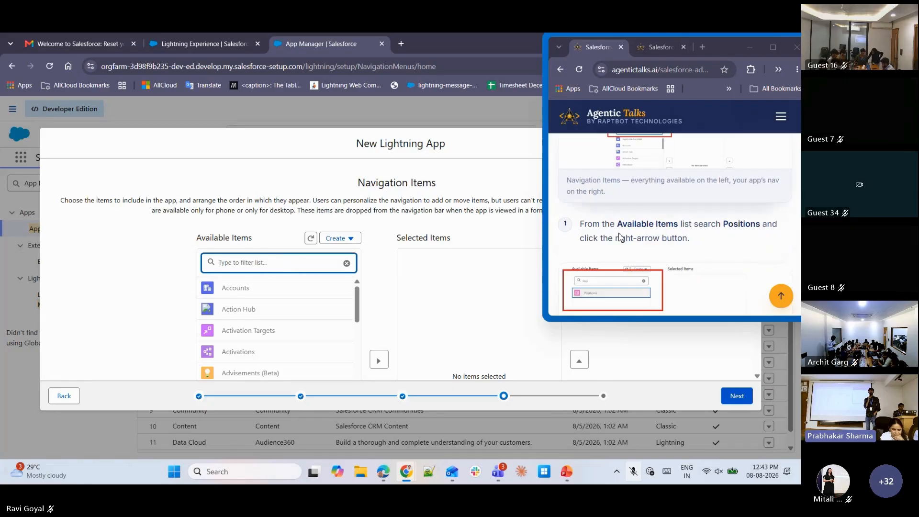
scroll(621, 238, down, 1)
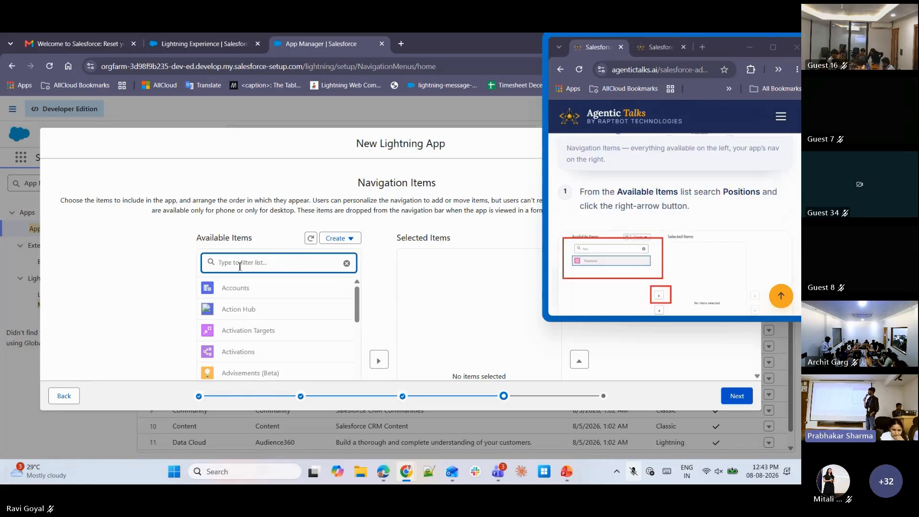
text(Postion)
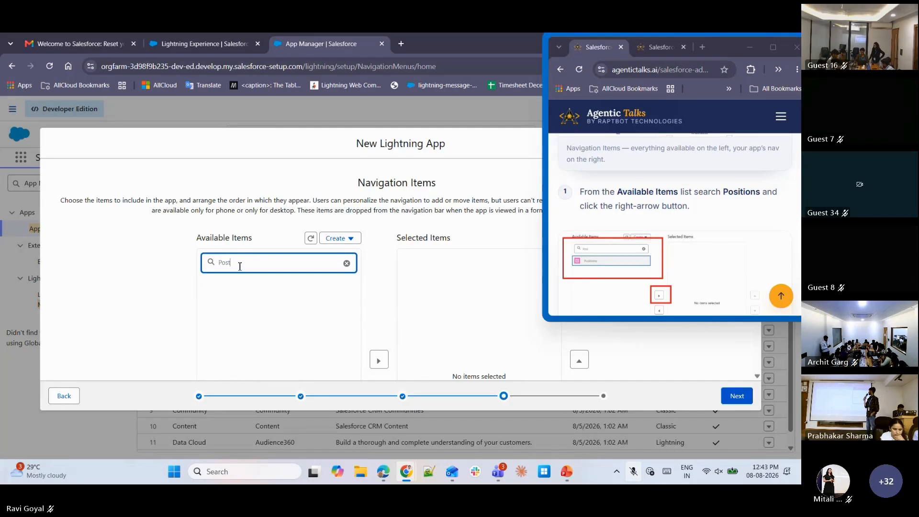
key(BackSpace)
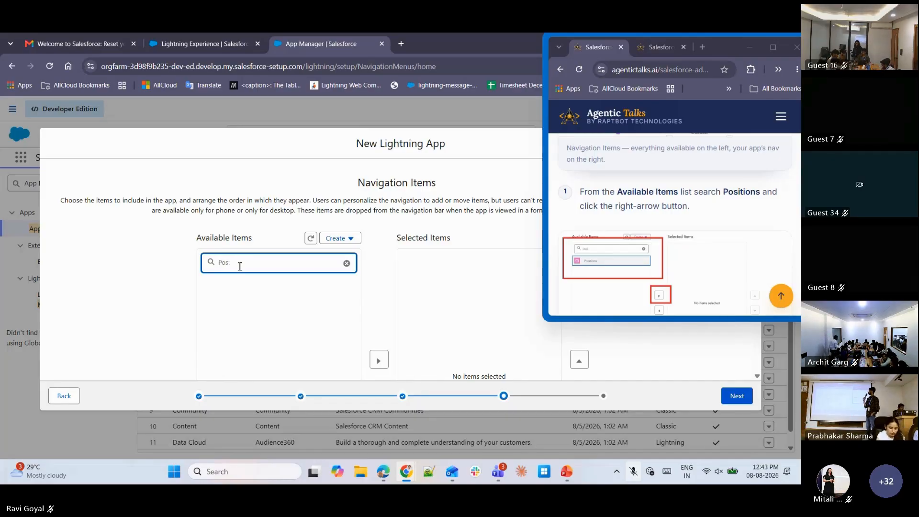
click(237, 309)
scroll(246, 314, down, 2)
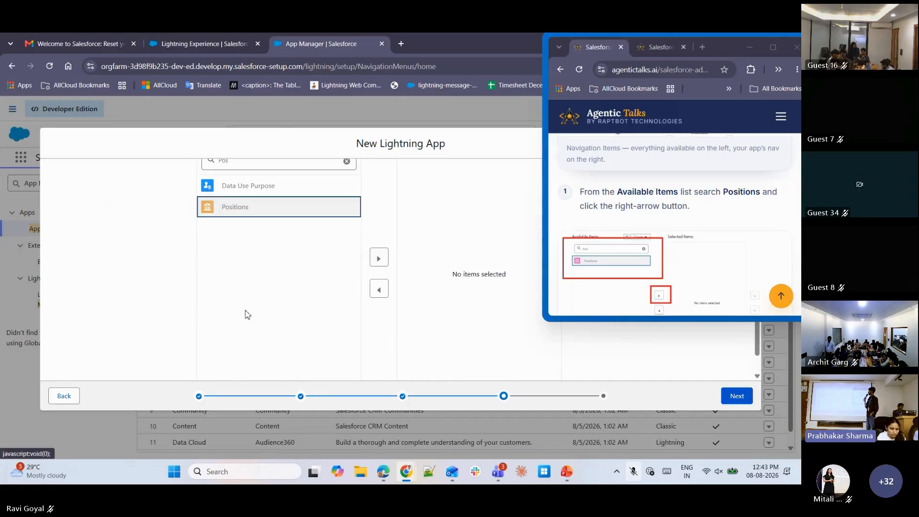
click(379, 261)
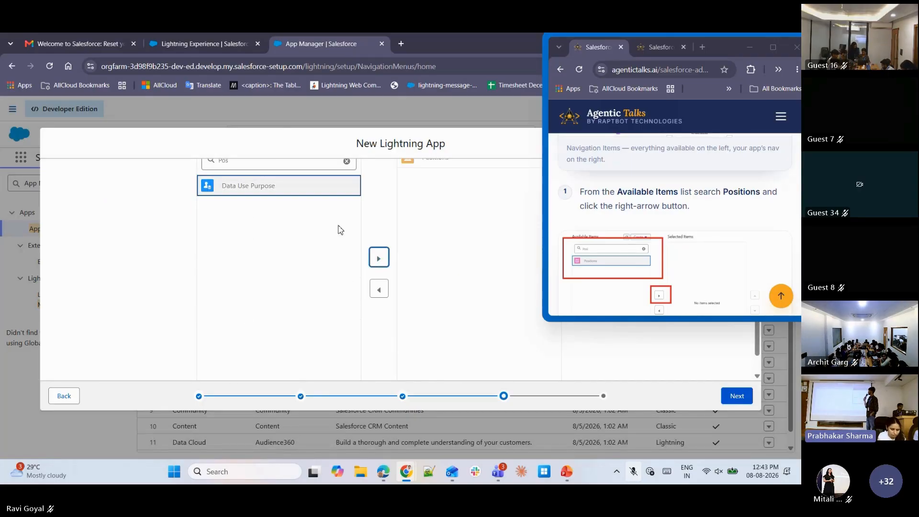
click(448, 226)
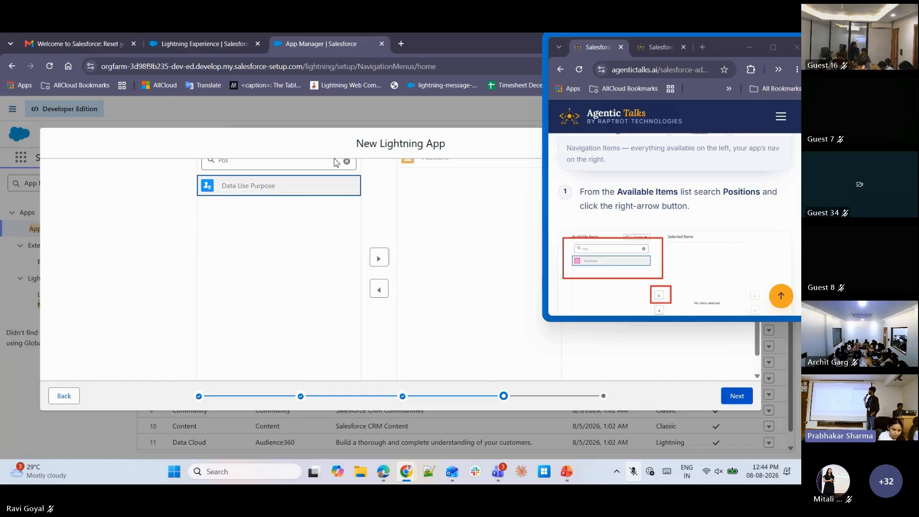
- Clear the "Pos" filter, filter the available navigation items by "Can" and move Candidates to the selected items
click(347, 165)
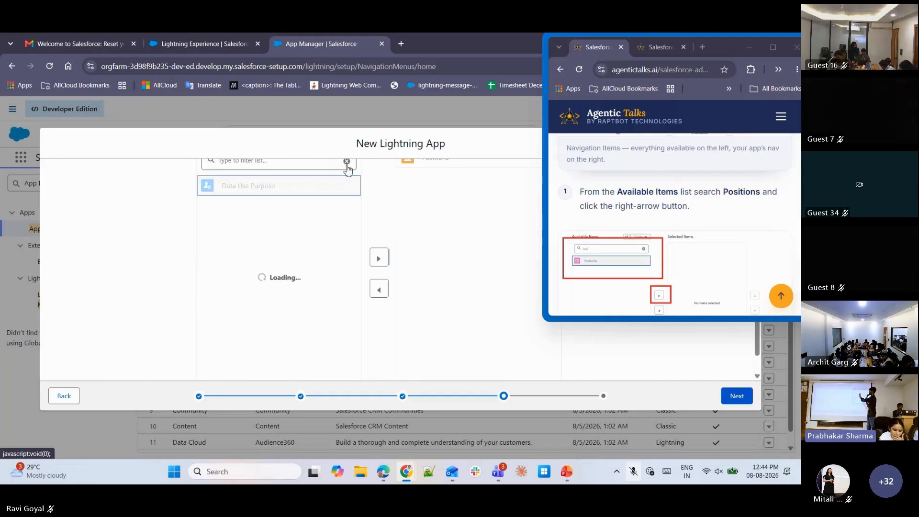
scroll(626, 245, down, 1)
scroll(626, 246, down, 1)
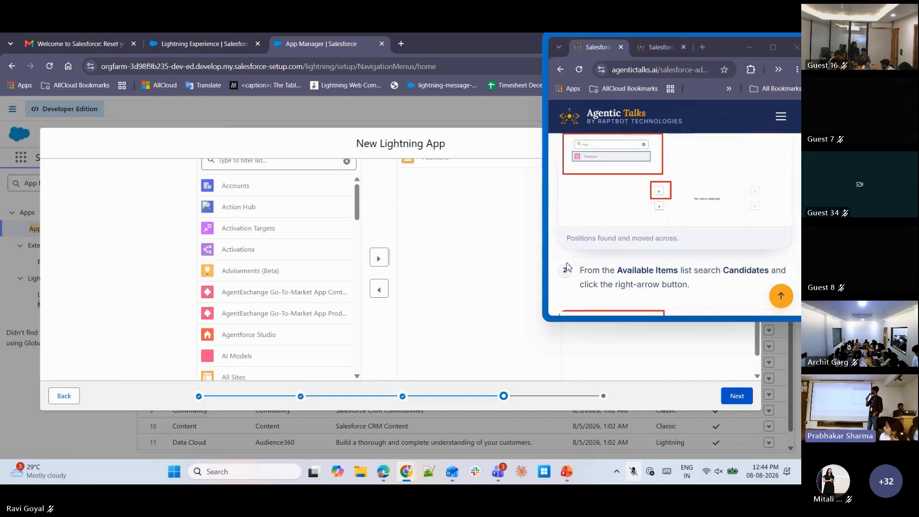
scroll(751, 335, up, 1)
scroll(279, 232, up, 1)
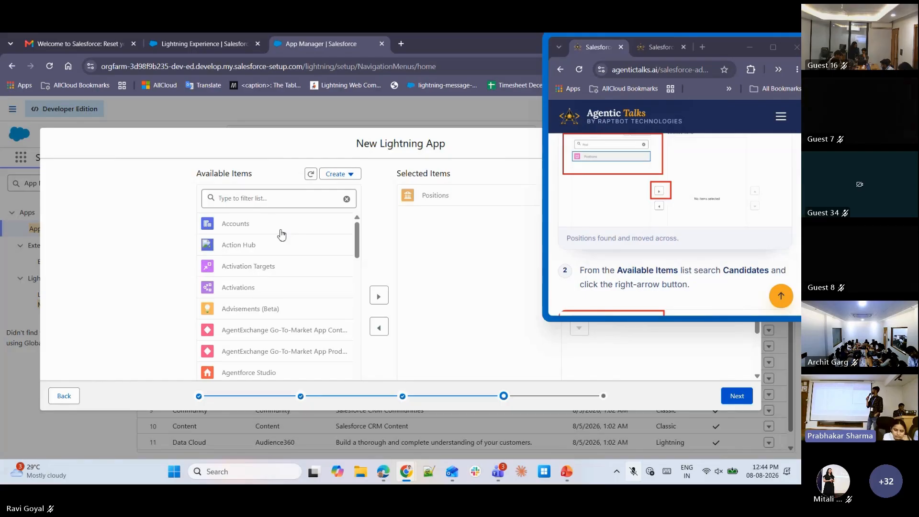
click(287, 198)
scroll(631, 217, down, 1)
scroll(631, 217, down, 2)
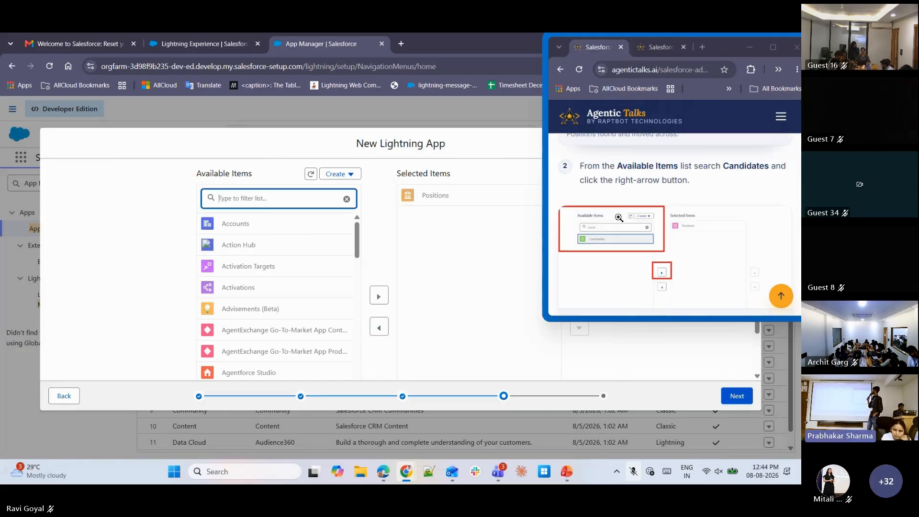
text(Can)
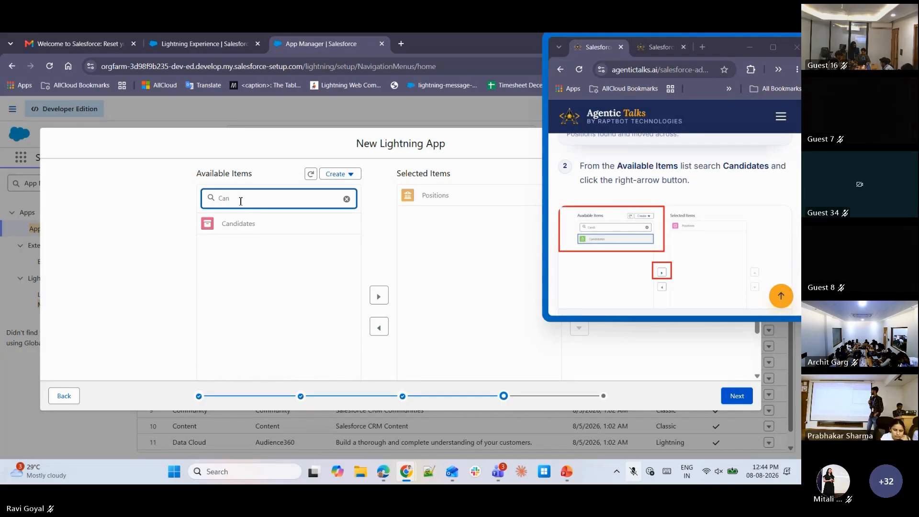
click(258, 223)
scroll(258, 233, down, 1)
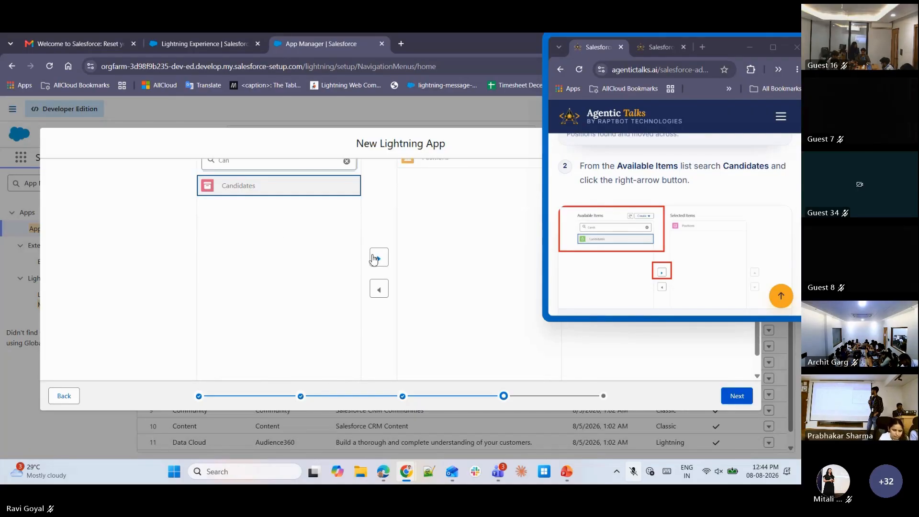
click(379, 260)
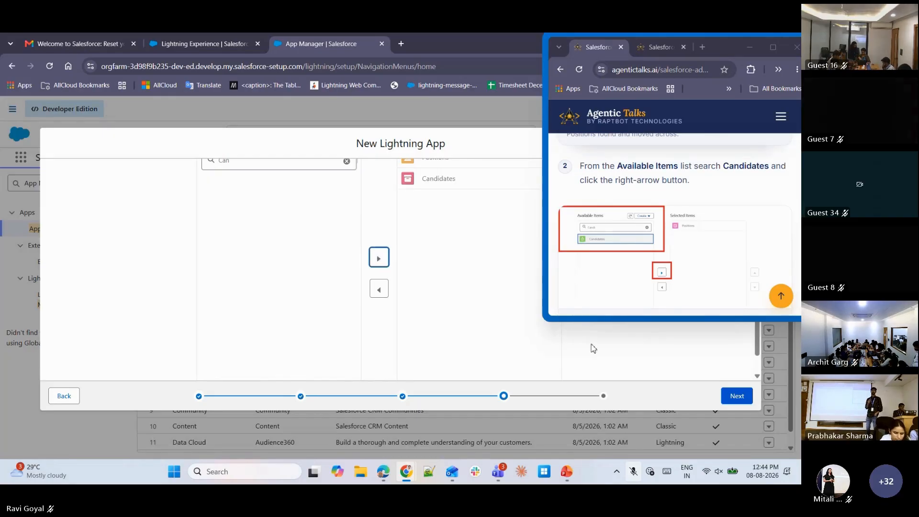
- Check the selected navigation items against the workbook, clear the "Can" filter and proceed to User Profiles
scroll(640, 249, down, 3)
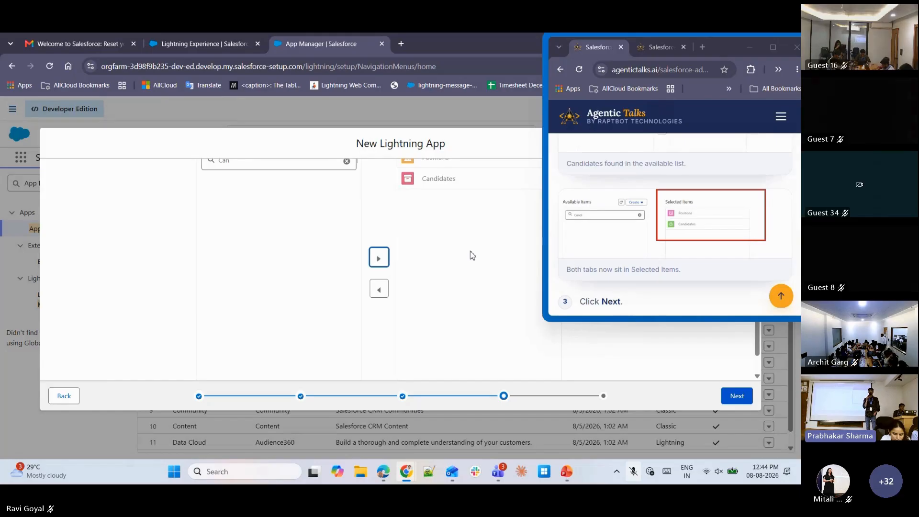
click(465, 272)
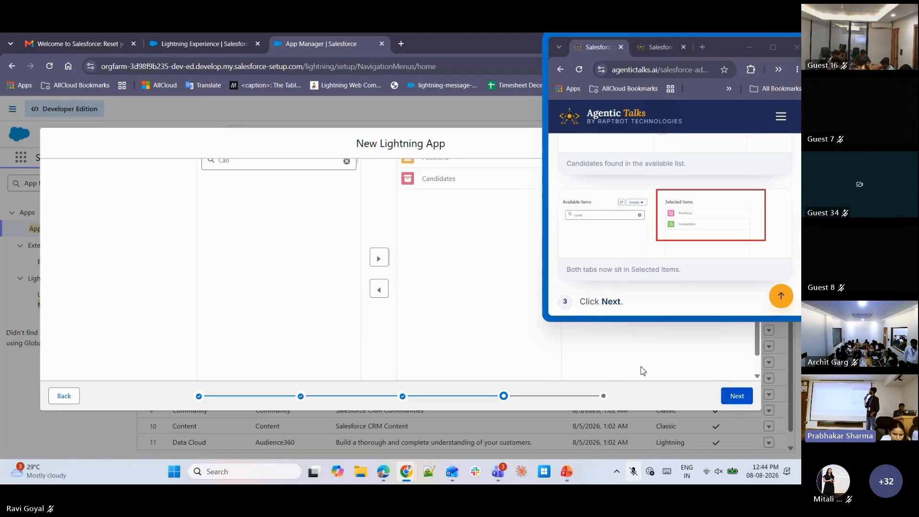
scroll(750, 324, up, 1)
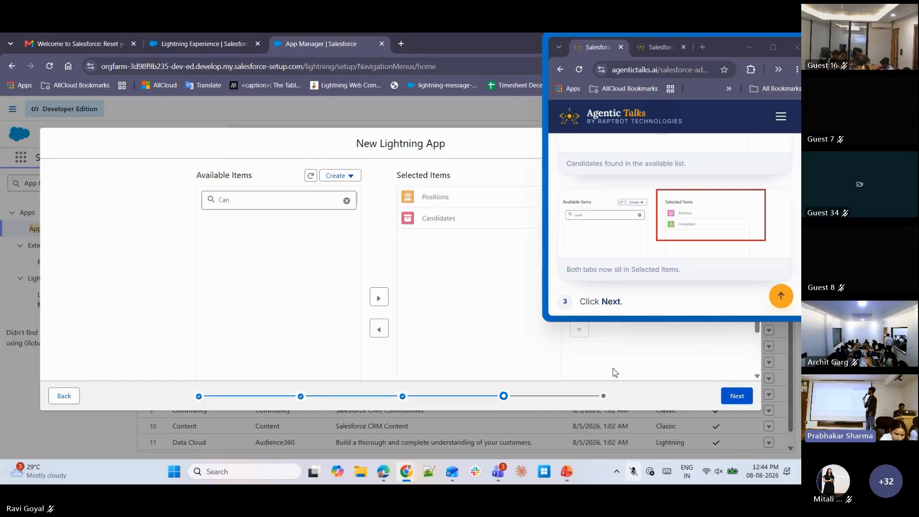
click(346, 200)
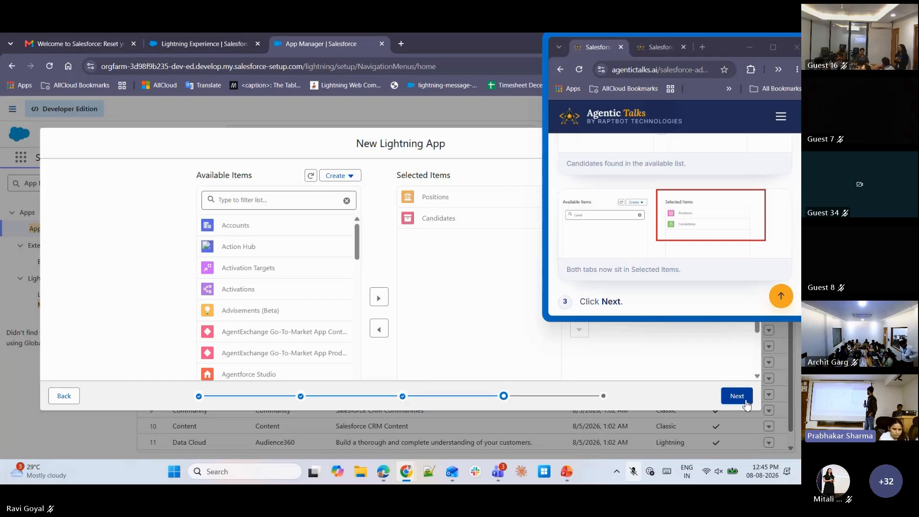
click(735, 397)
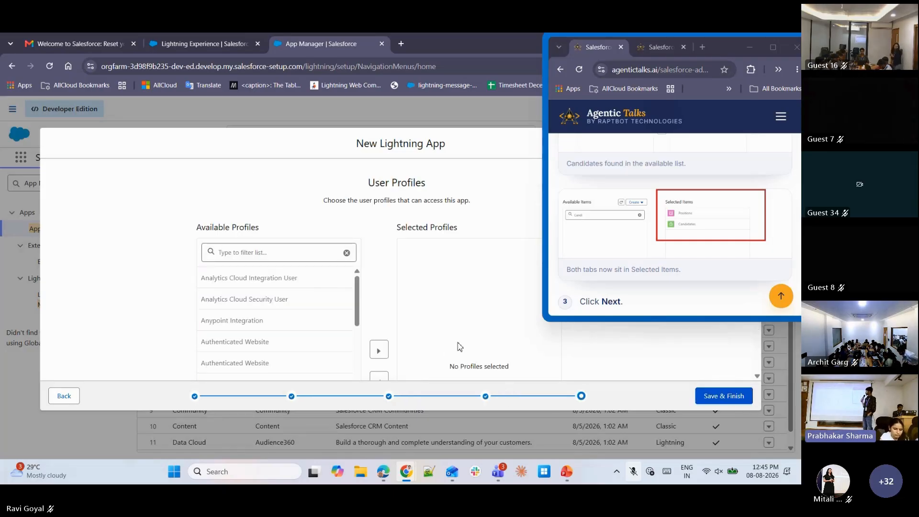
- Following workbook section 9.7, add Standard Platform User, Standard User and System Administrator to the app's selected profiles
scroll(650, 246, down, 3)
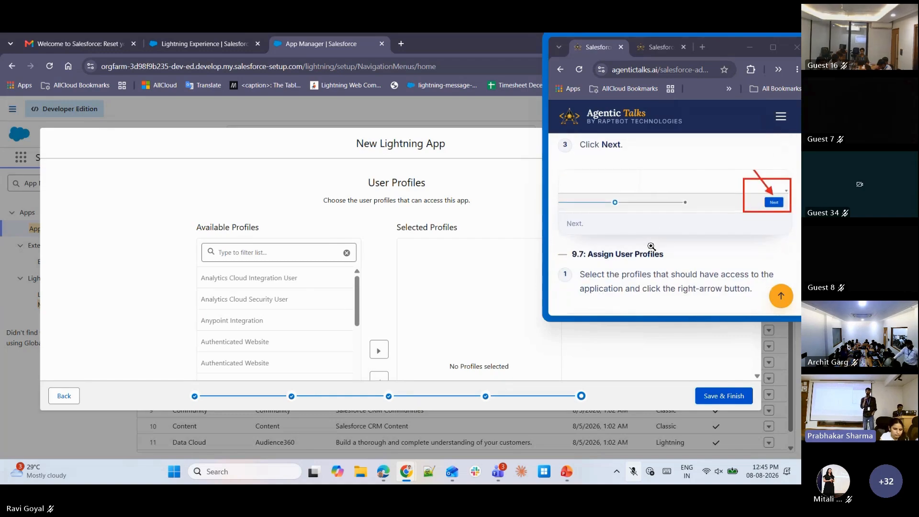
scroll(651, 246, down, 1)
scroll(651, 246, down, 2)
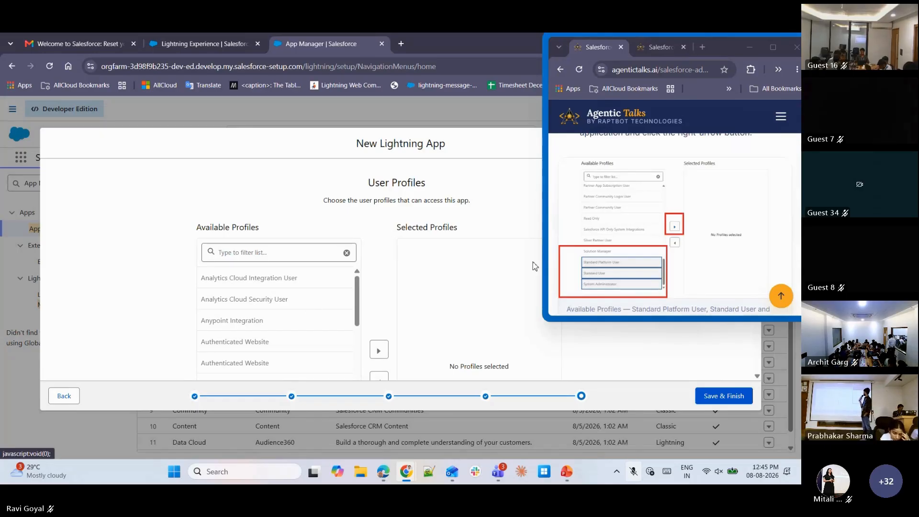
scroll(625, 232, down, 1)
scroll(624, 232, up, 1)
scroll(263, 319, down, 1)
scroll(263, 319, down, 2)
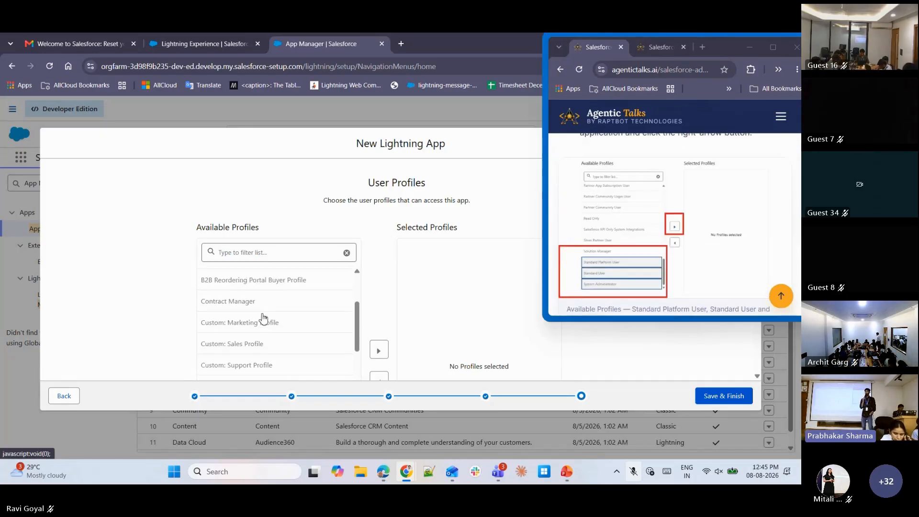
scroll(270, 312, down, 2)
scroll(280, 306, down, 5)
scroll(281, 305, down, 5)
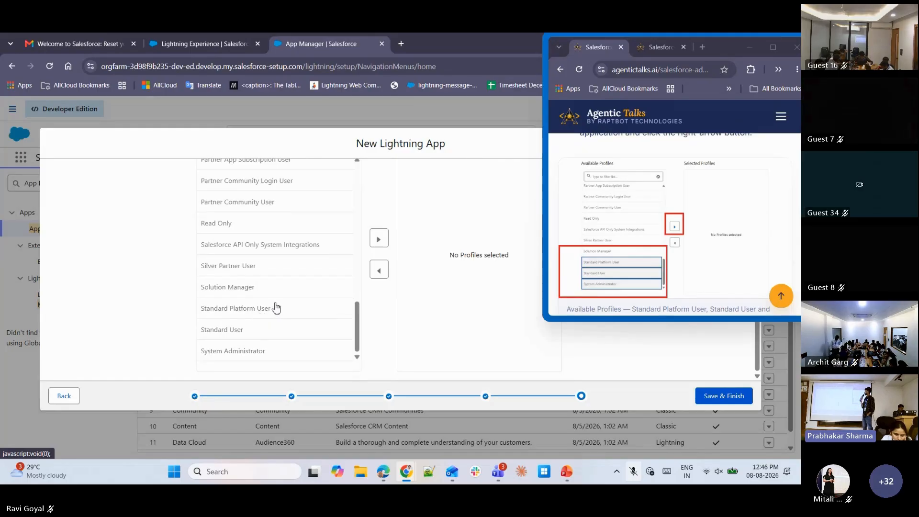
click(275, 312)
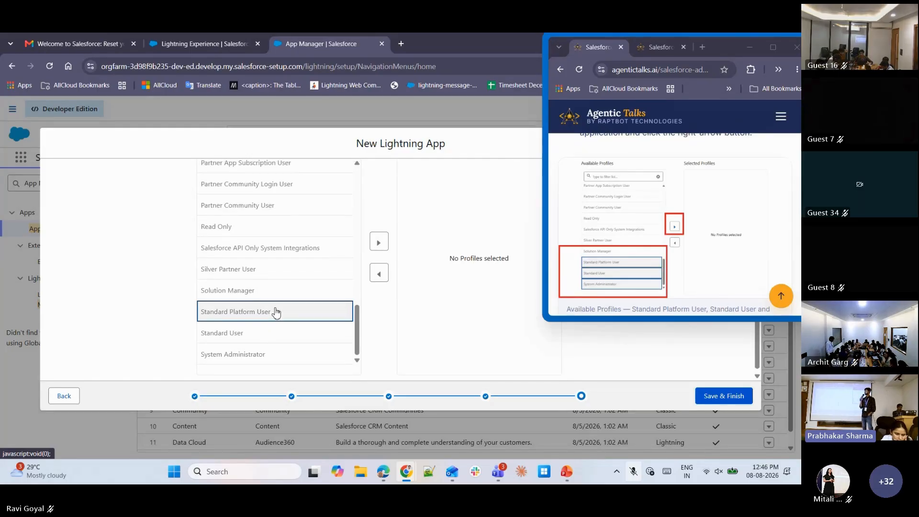
key(shift+Down)
key(shift+Down)
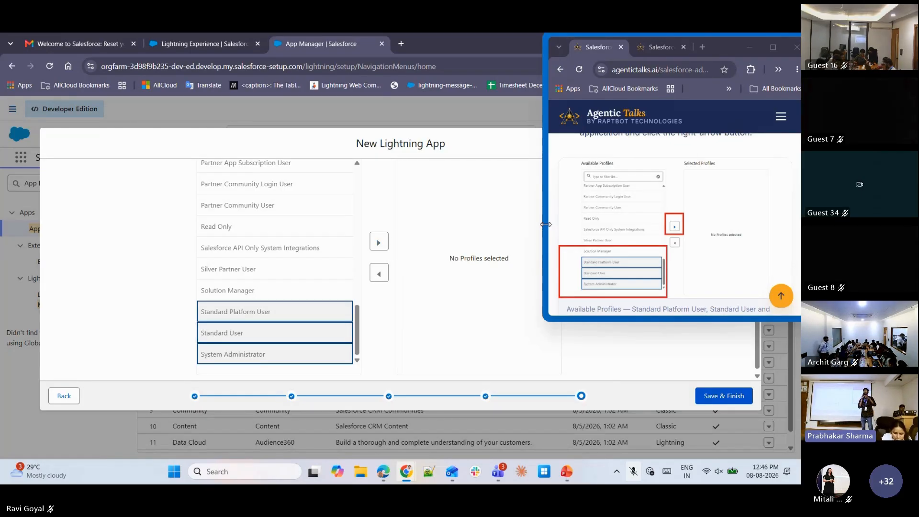
scroll(630, 218, down, 2)
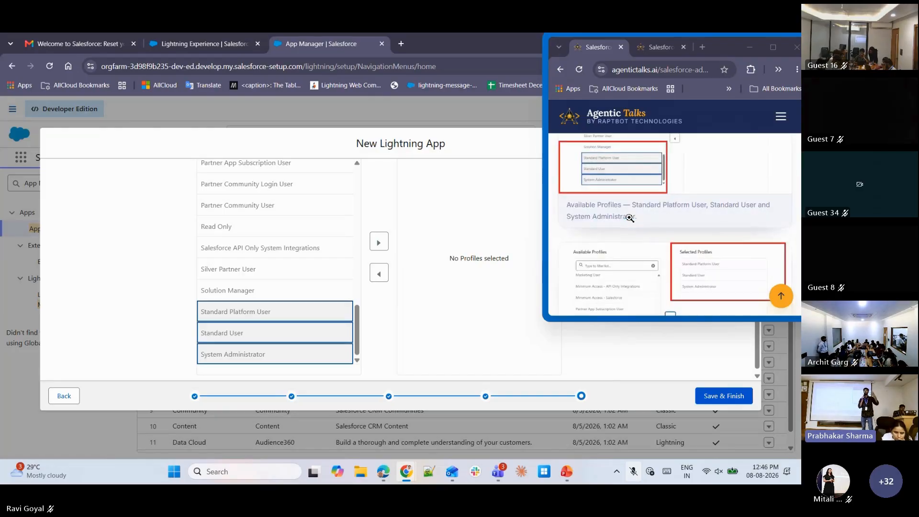
scroll(629, 218, down, 1)
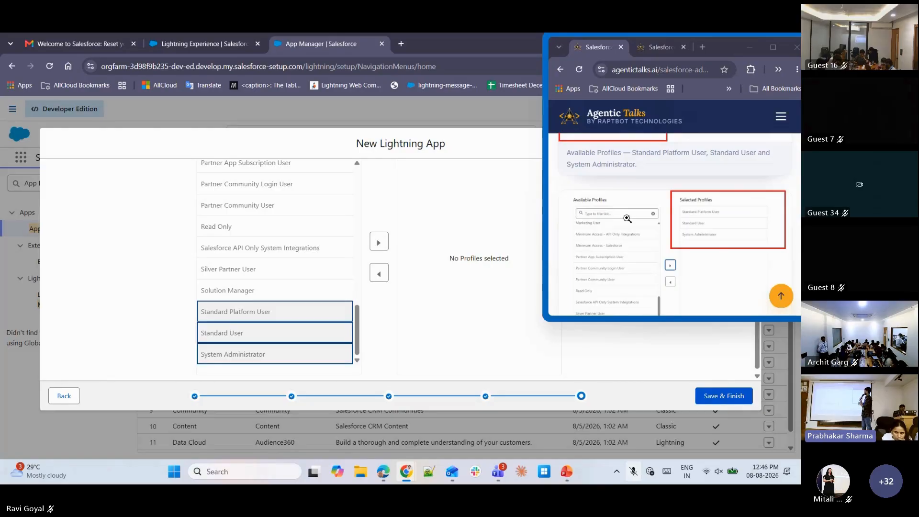
scroll(627, 218, up, 2)
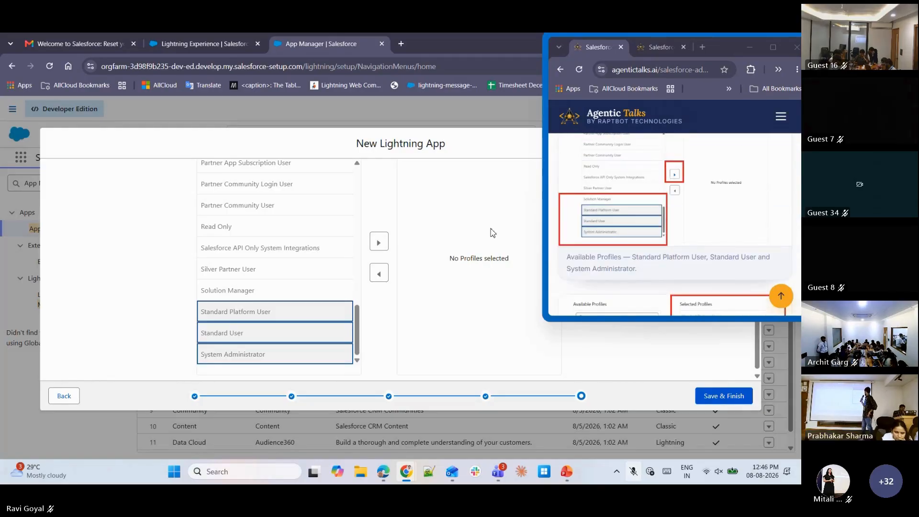
click(379, 241)
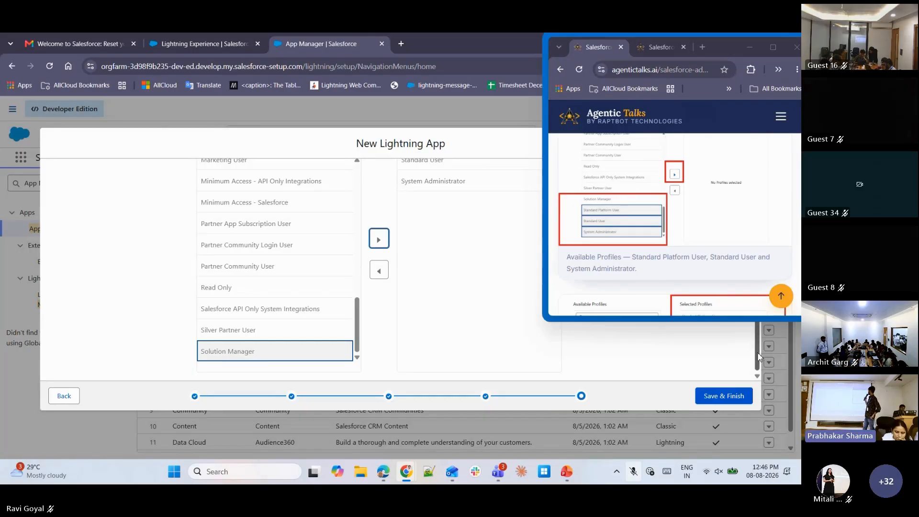
- Review the selected profiles, then save and finish the new Lightning app as the workbook instructs
drag(760, 358, 750, 317)
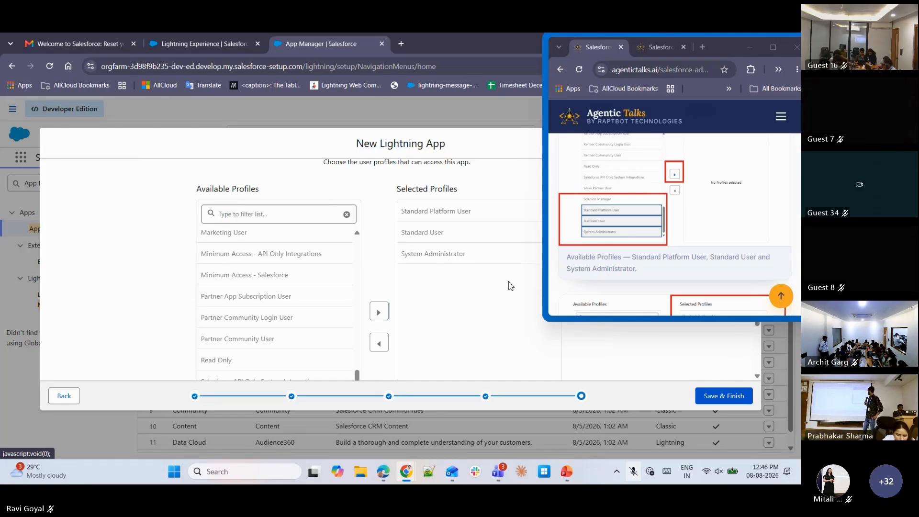
click(731, 402)
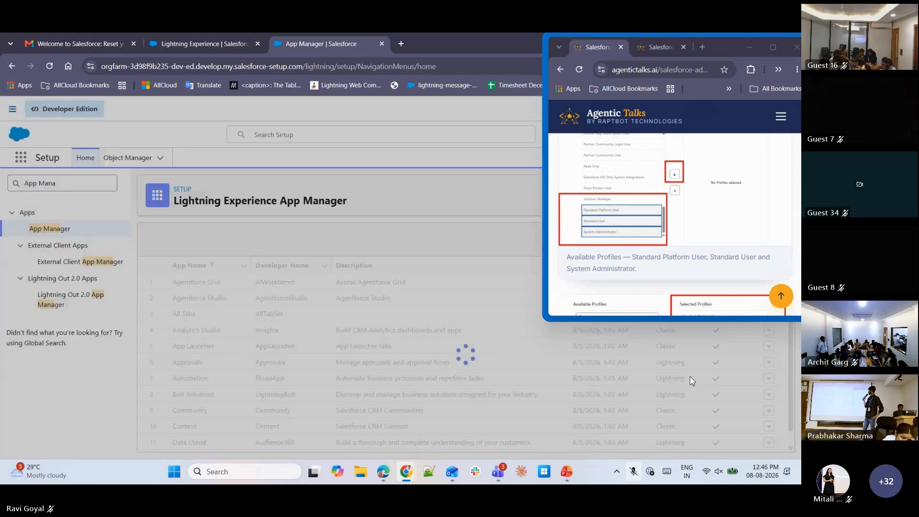
scroll(649, 239, down, 5)
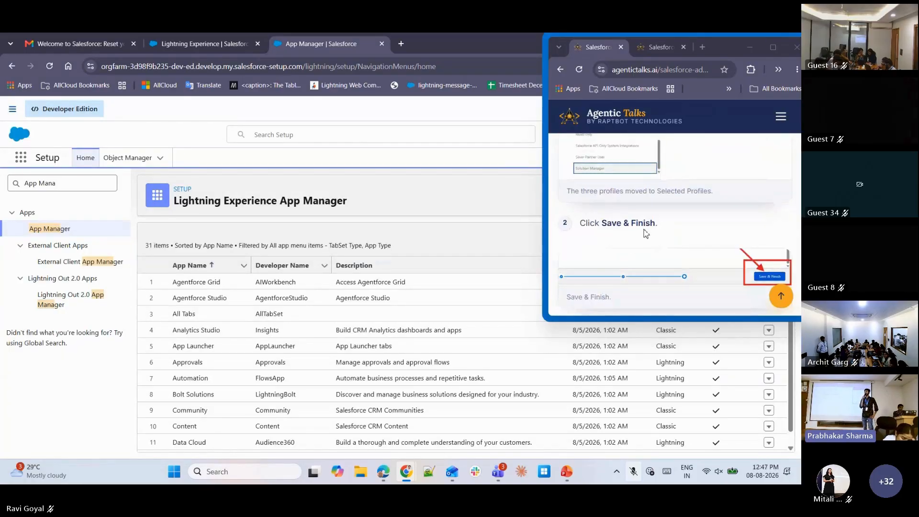
- Following the workbook, search the App Launcher for "Raptbot" and open the Raptbot Talent Cloud app
scroll(646, 233, down, 2)
scroll(646, 233, down, 2)
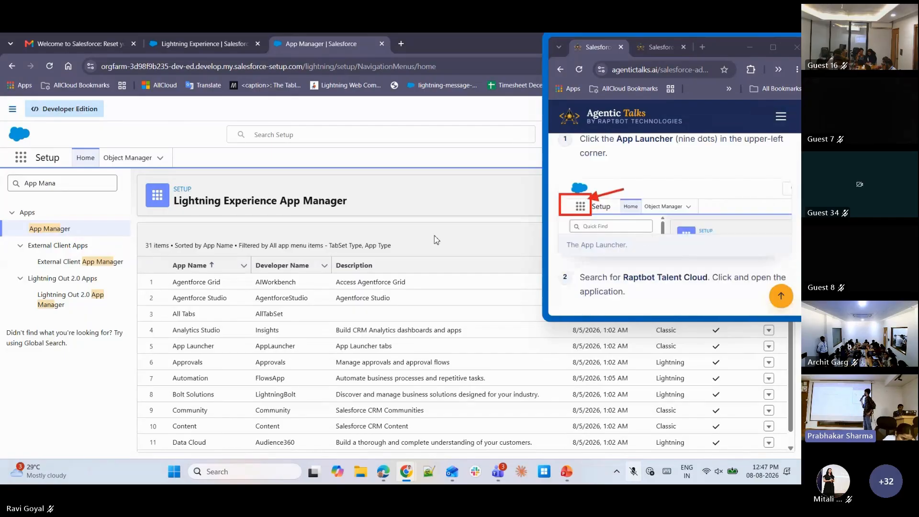
click(21, 158)
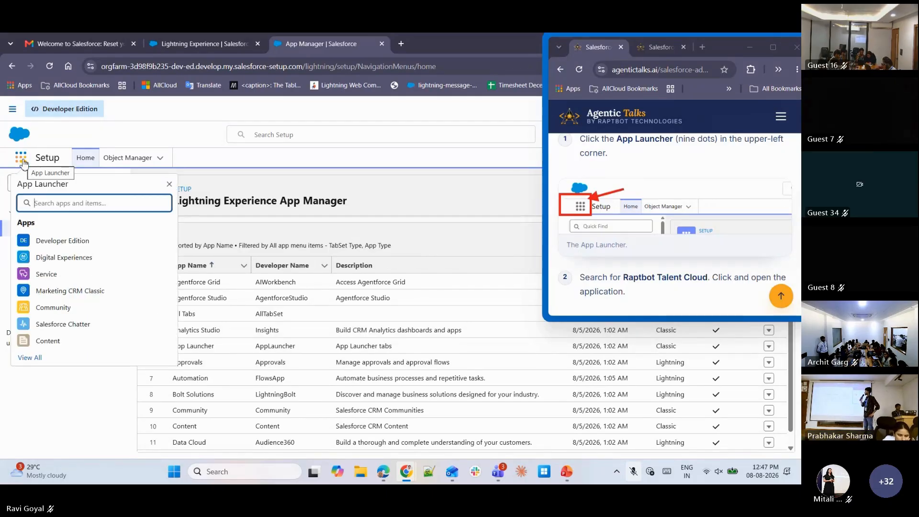
text(Rap)
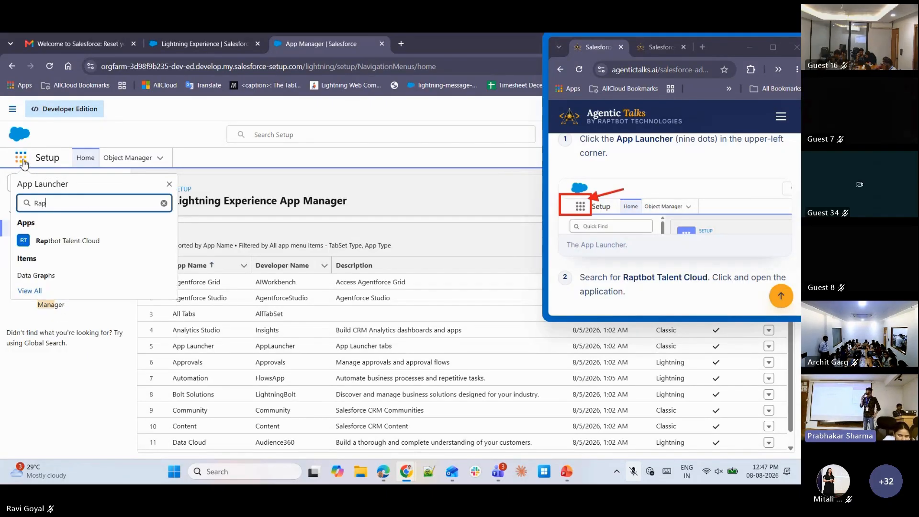
text(tbot)
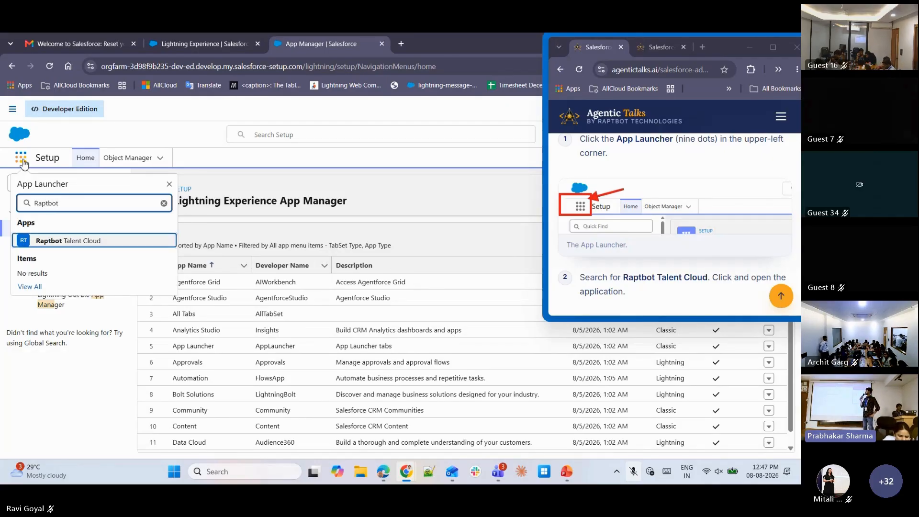
click(81, 245)
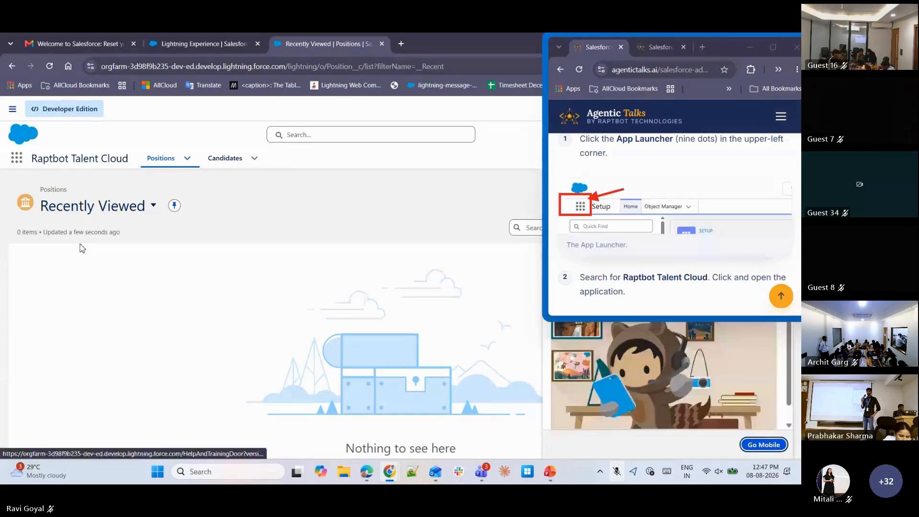
- Dismiss the Salesforce mobile app promotion and reposition the workbook window so the app's navigation stays visible
double_click(720, 44)
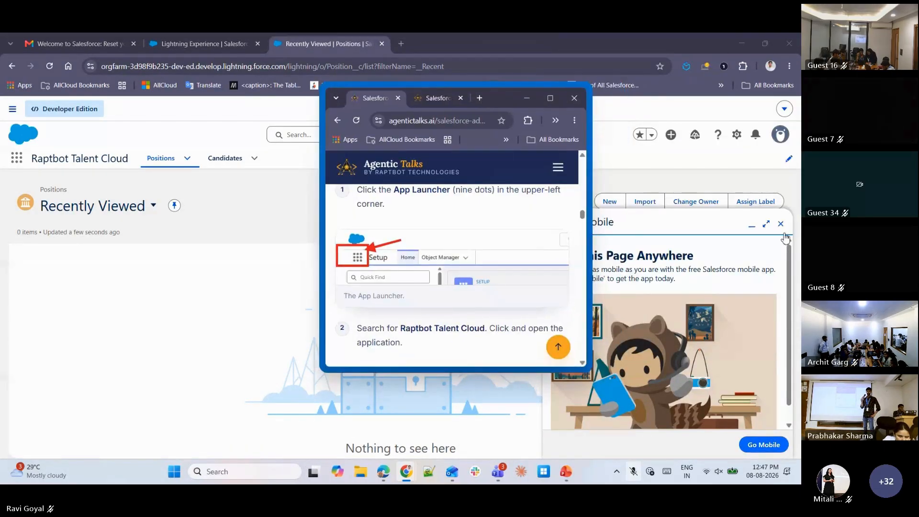
click(781, 223)
drag(506, 99, 700, 54)
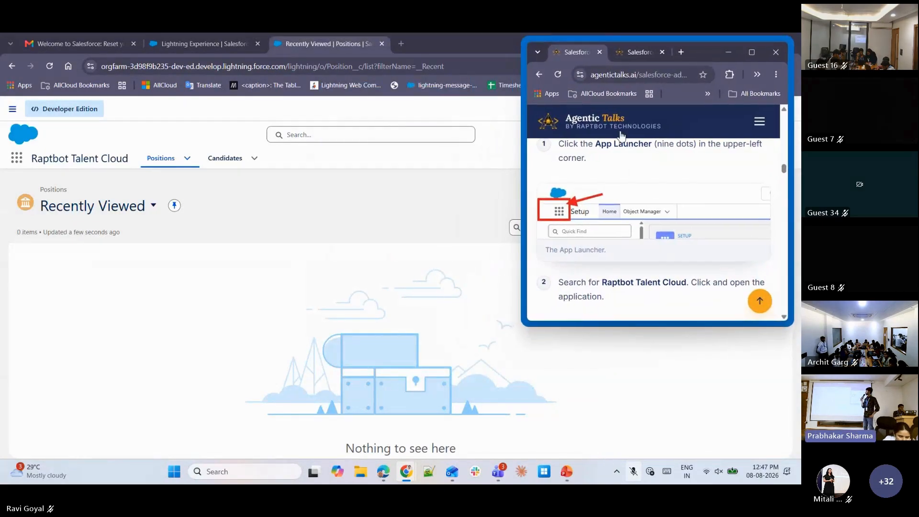
click(360, 244)
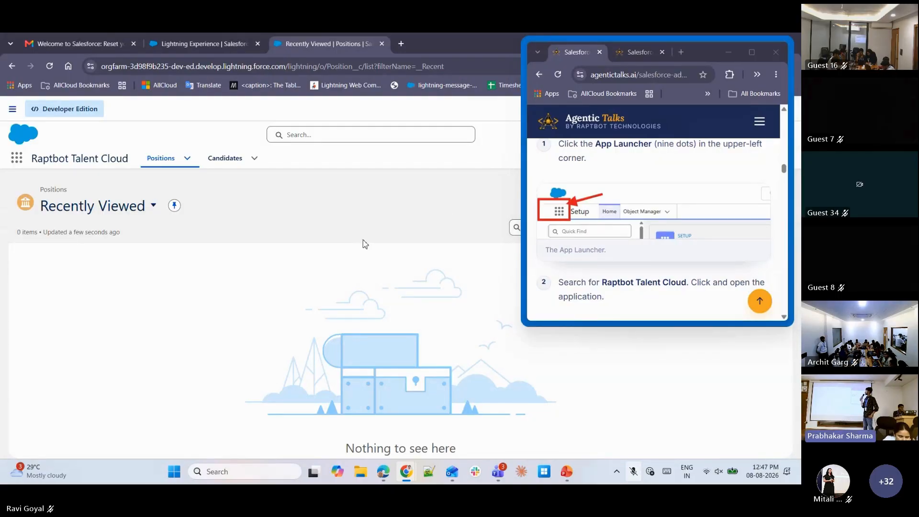
- Read the workbook's instructions on finding and opening Raptbot Talent Cloud from the App Launcher
scroll(600, 248, down, 1)
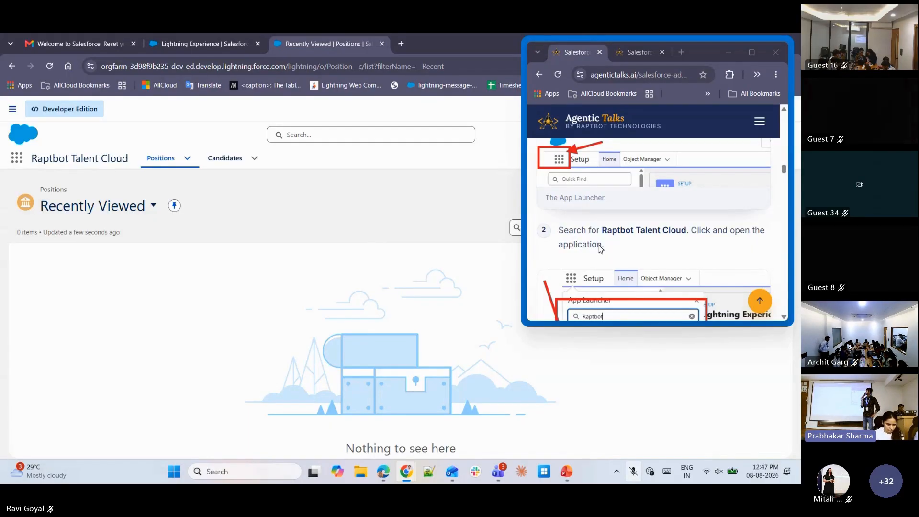
scroll(601, 248, up, 1)
scroll(600, 248, down, 6)
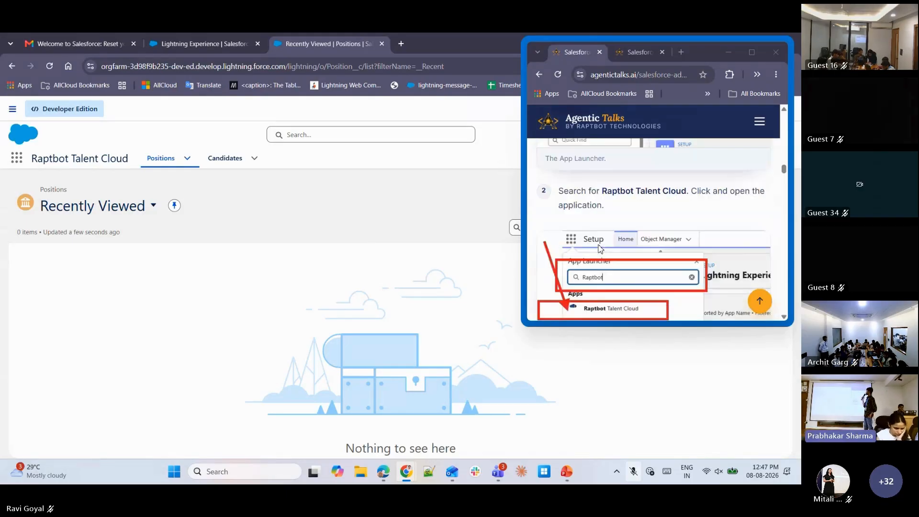
- Review the workbook's final check that the Positions and Candidates tabs are available in Raptbot Talent Cloud, through to the quiz heading
scroll(600, 247, down, 1)
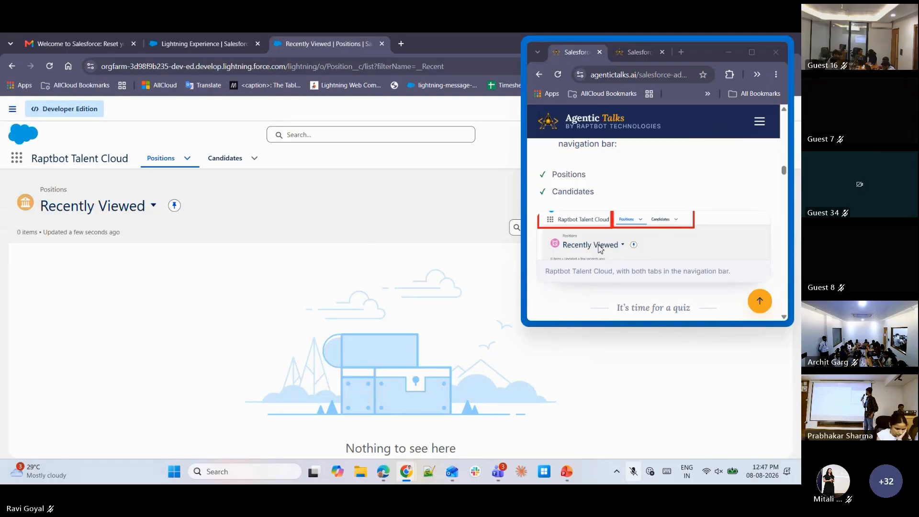
scroll(600, 248, down, 1)
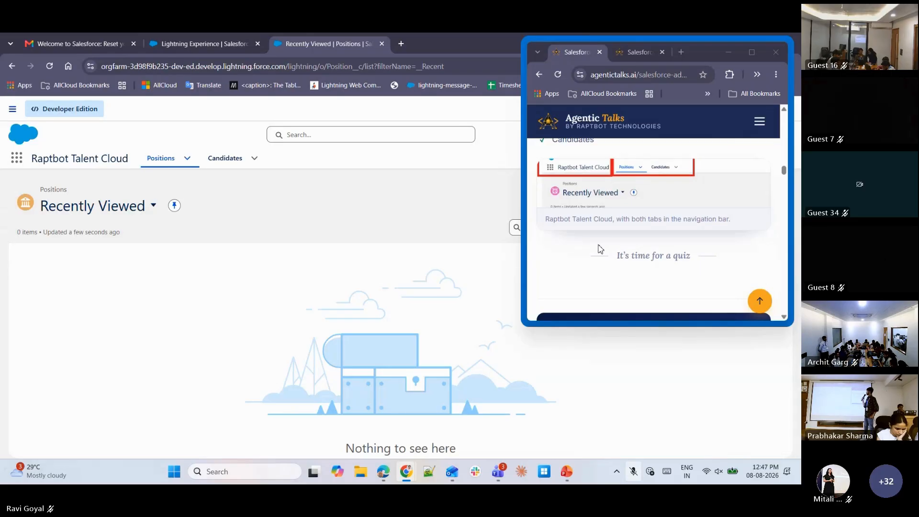
scroll(600, 248, up, 2)
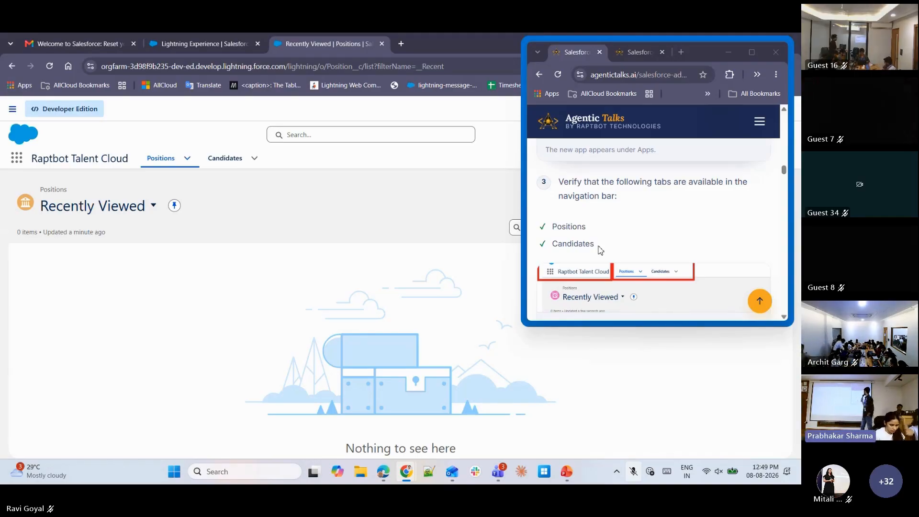
scroll(600, 250, down, 2)
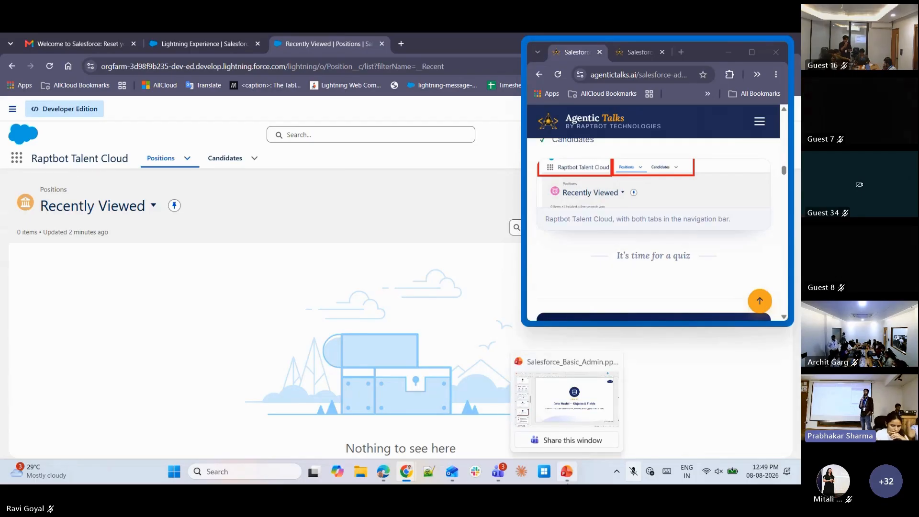
- Switch to the Salesforce_Basic_Admin.pptx presentation in PowerPoint and start the slide show from the "Data Model — Objects & Fields" slide
click(567, 471)
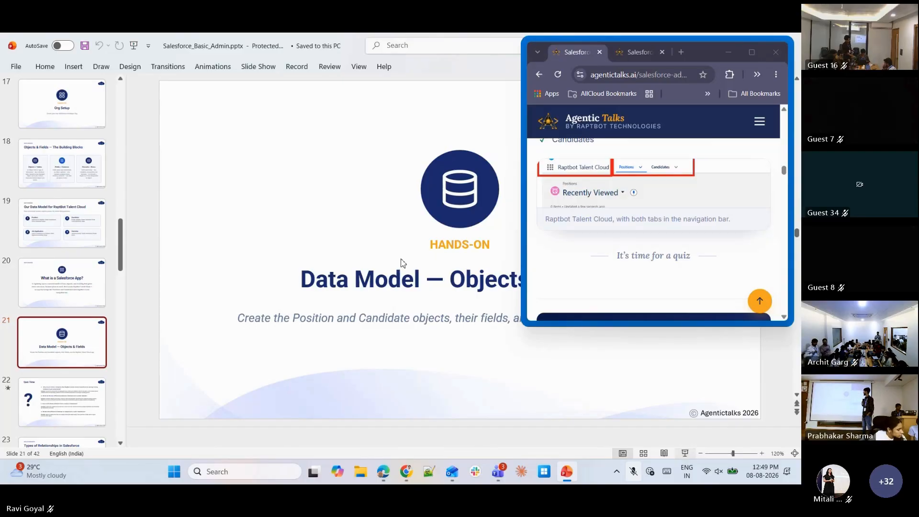
key(shift+F5)
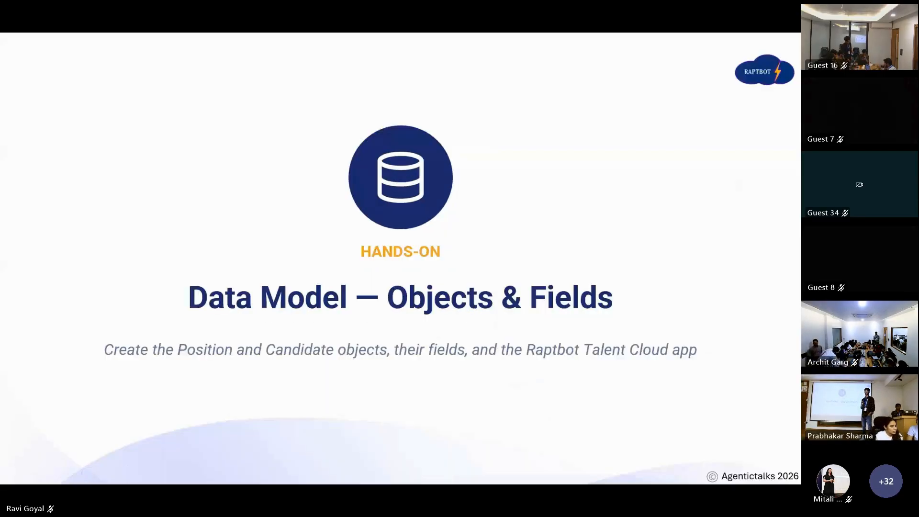
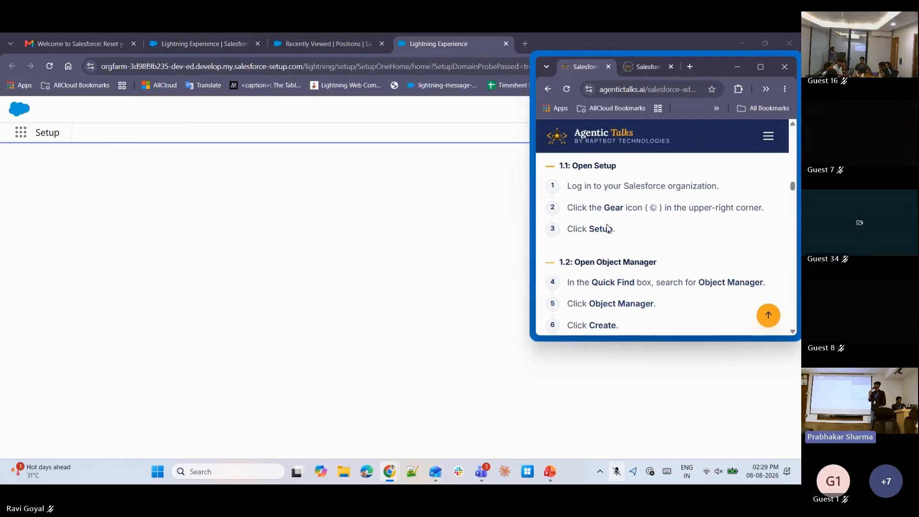
- Follow the workbook's instructions to open Object Manager in Setup and start a new custom object
scroll(629, 262, down, 1)
scroll(630, 264, up, 2)
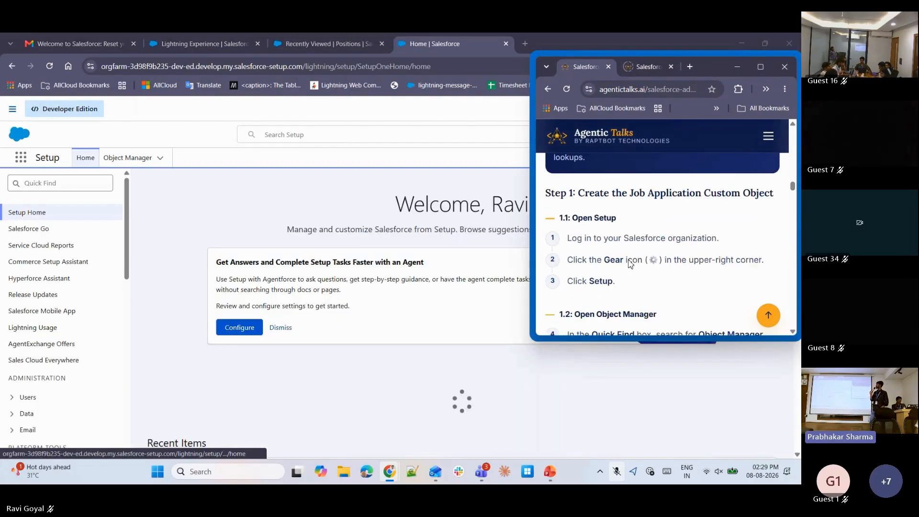
scroll(630, 262, down, 3)
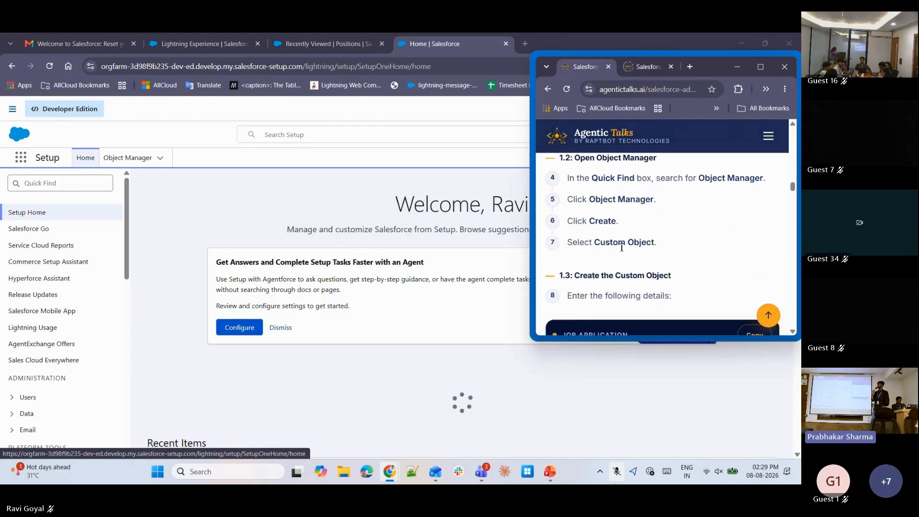
click(141, 158)
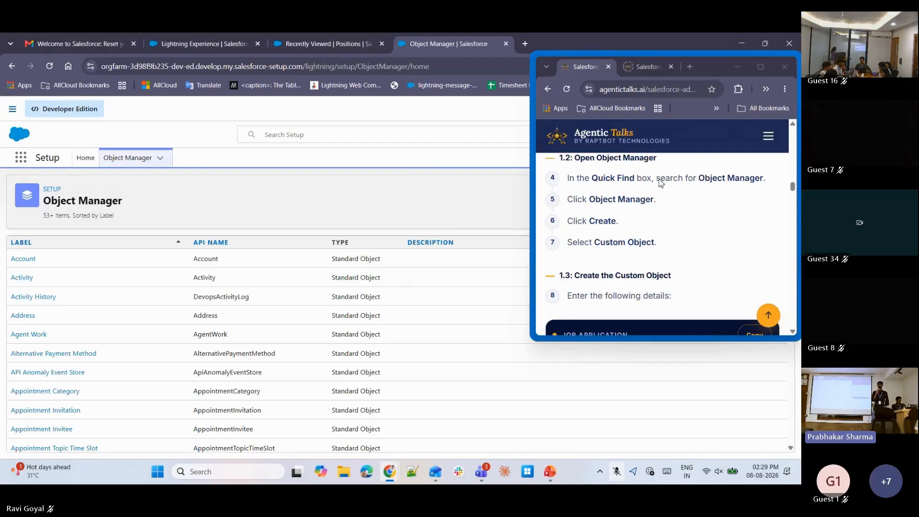
drag(707, 67, 472, 88)
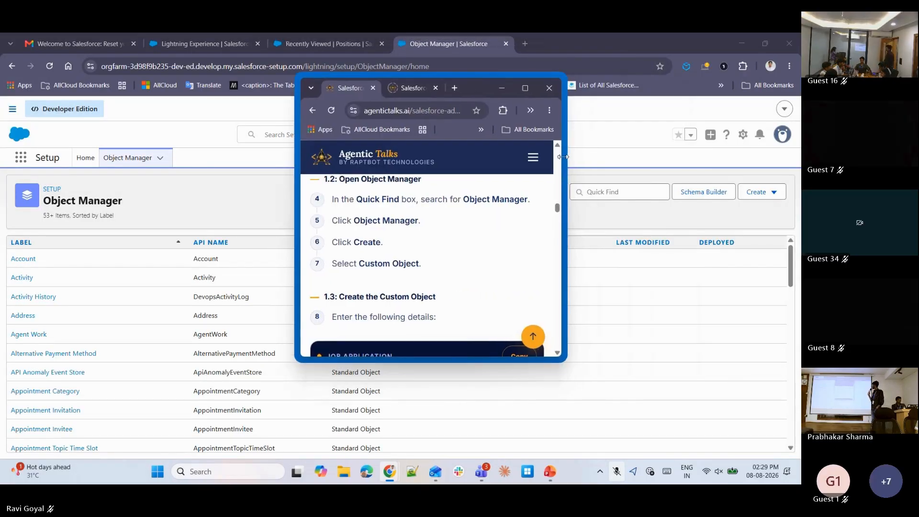
click(760, 192)
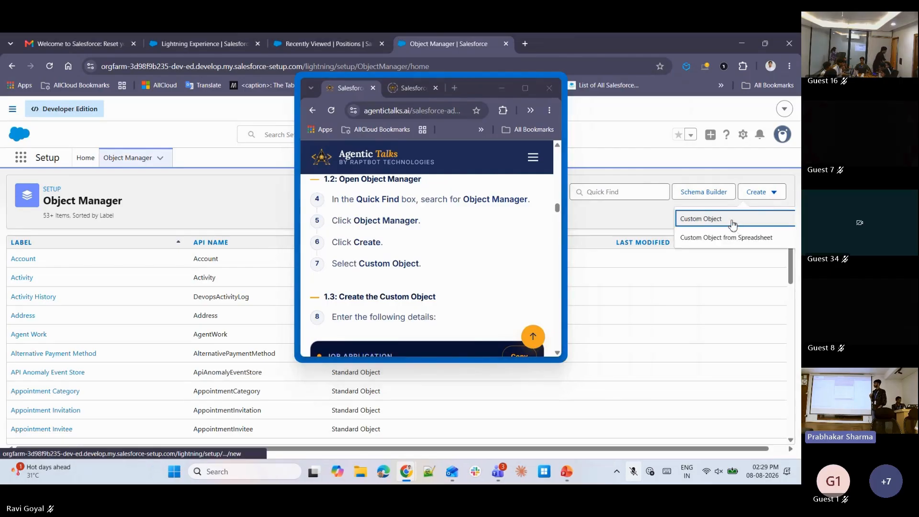
click(733, 223)
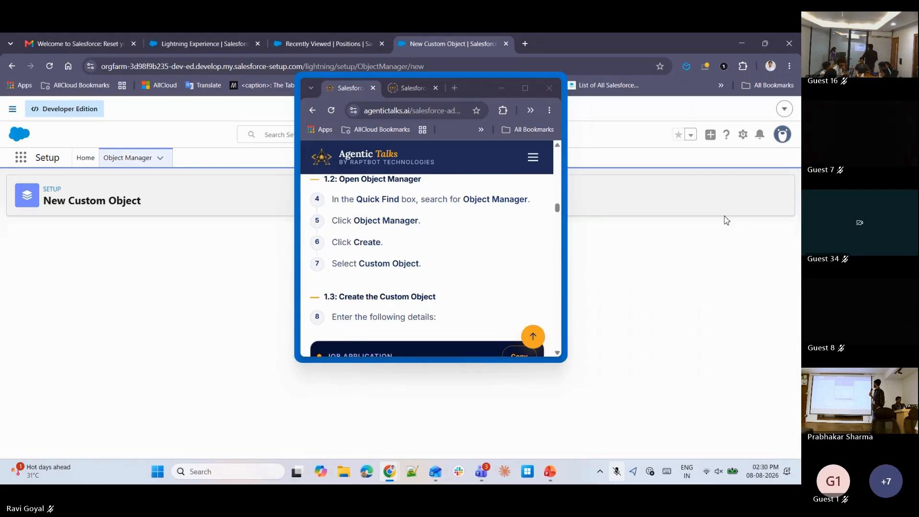
- Enter Job Application as the object's label and Job Applications as its plural label, blocking the site's notification request
drag(469, 87, 718, 67)
scroll(619, 245, down, 3)
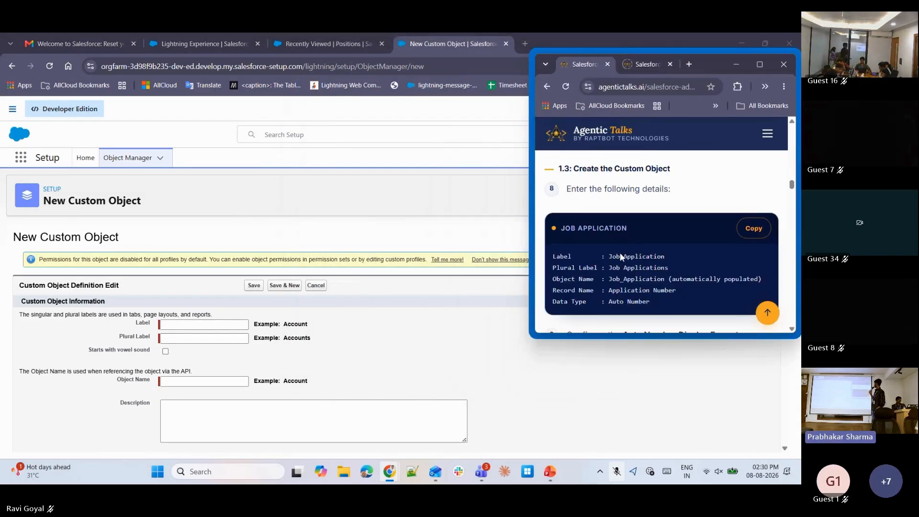
drag(609, 257, 665, 261)
key(ctrl+c)
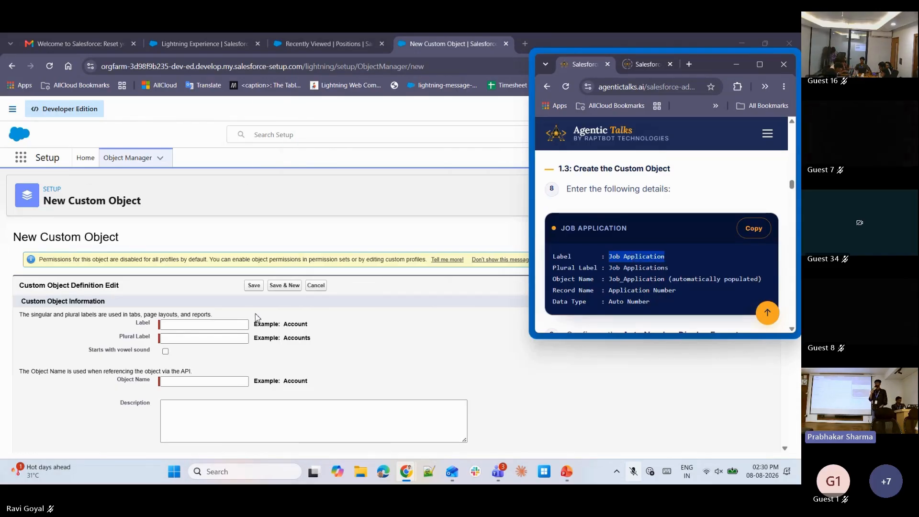
click(229, 324)
key(ctrl+v)
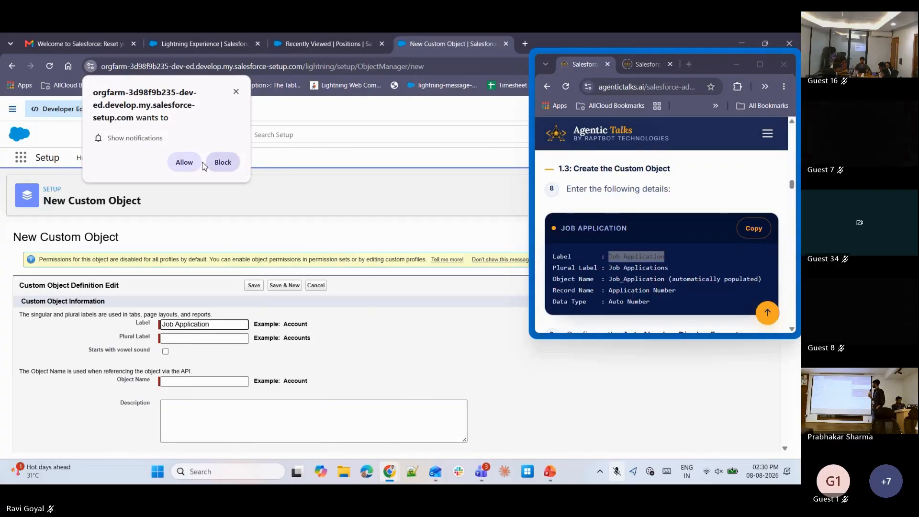
click(210, 162)
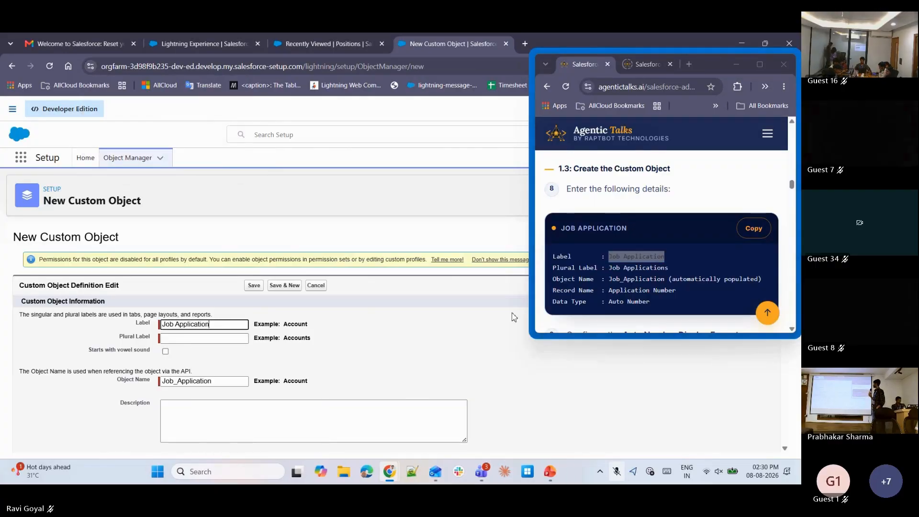
drag(609, 267, 668, 269)
key(ctrl+c)
click(201, 338)
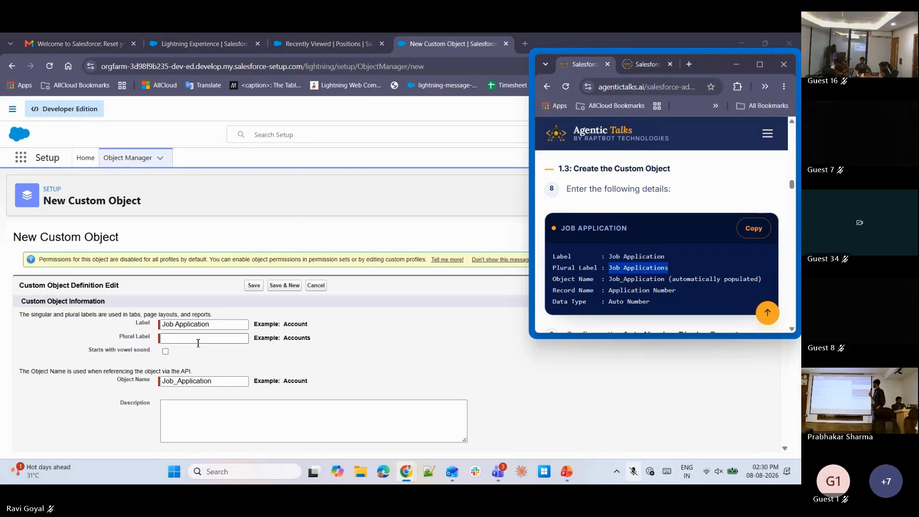
key(ctrl+v)
- Check the workbook's auto-number instructions and set the record name's data type to Auto Number
scroll(289, 365, down, 1)
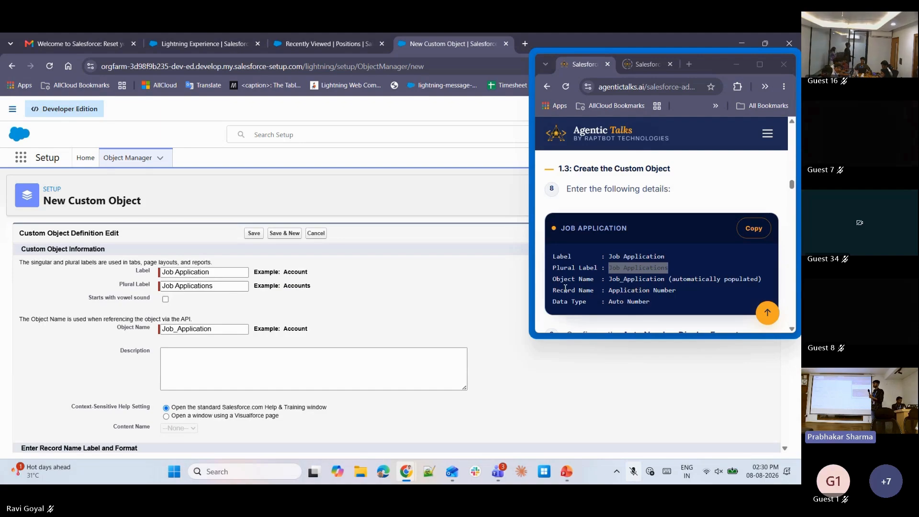
scroll(587, 280, down, 1)
scroll(587, 280, down, 2)
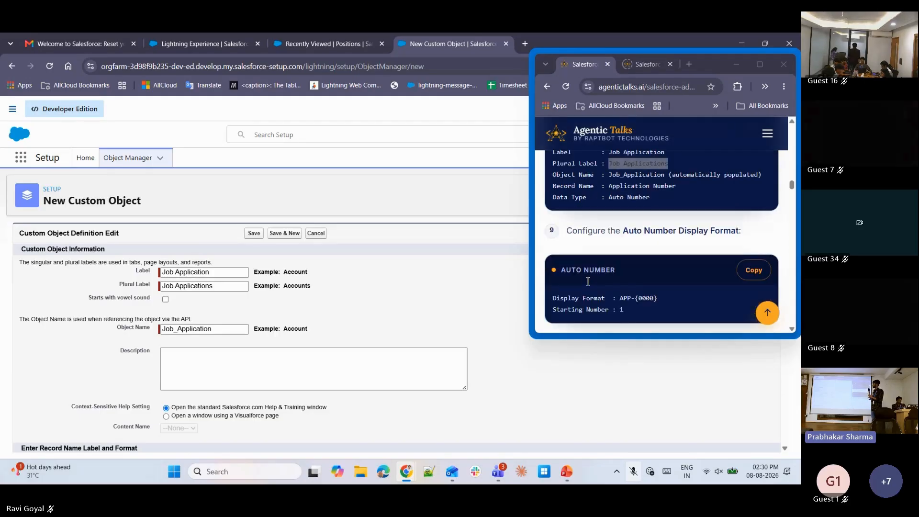
scroll(298, 368, down, 2)
scroll(298, 369, up, 2)
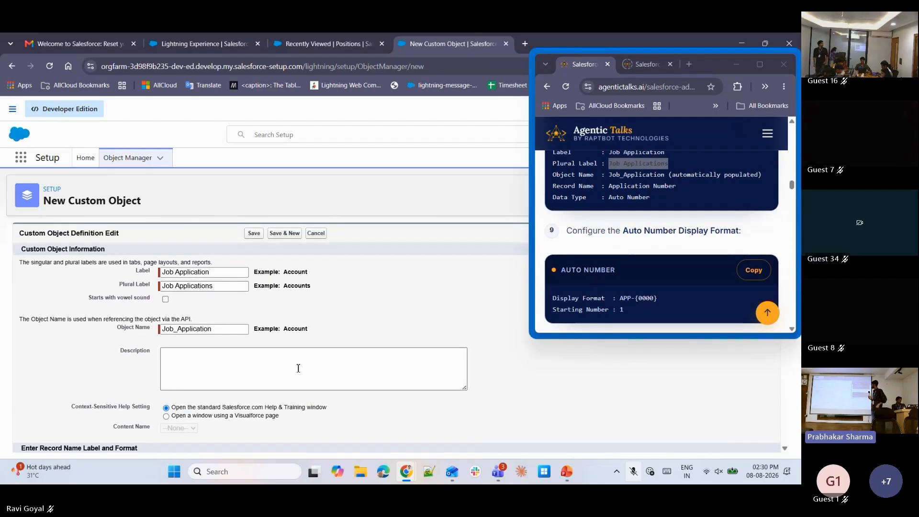
scroll(298, 368, down, 1)
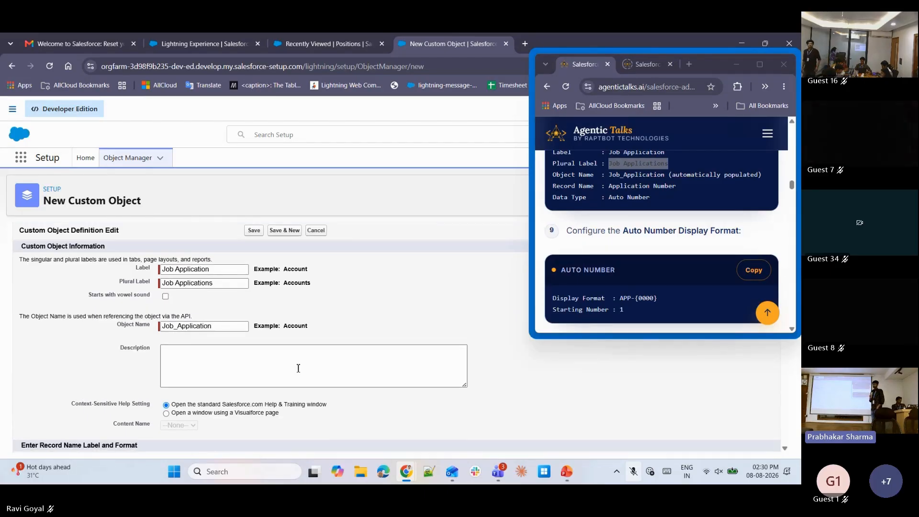
scroll(299, 368, down, 3)
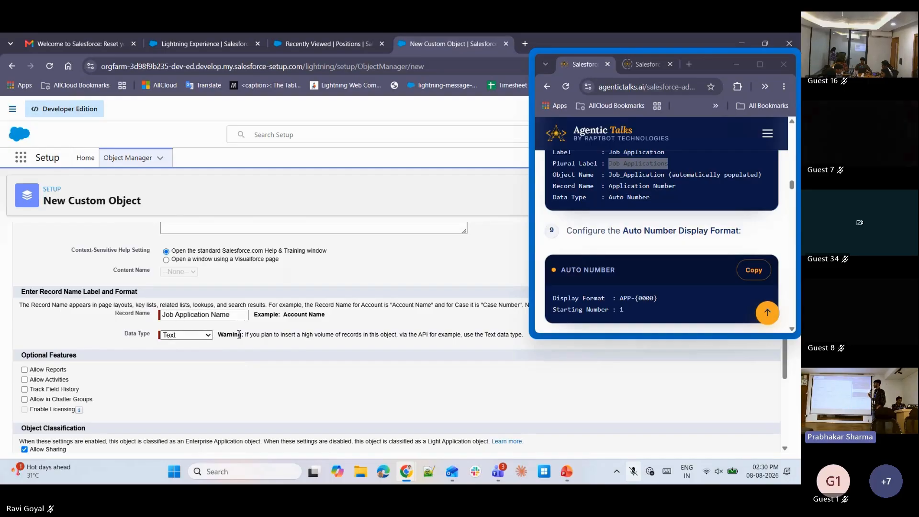
click(191, 335)
click(179, 358)
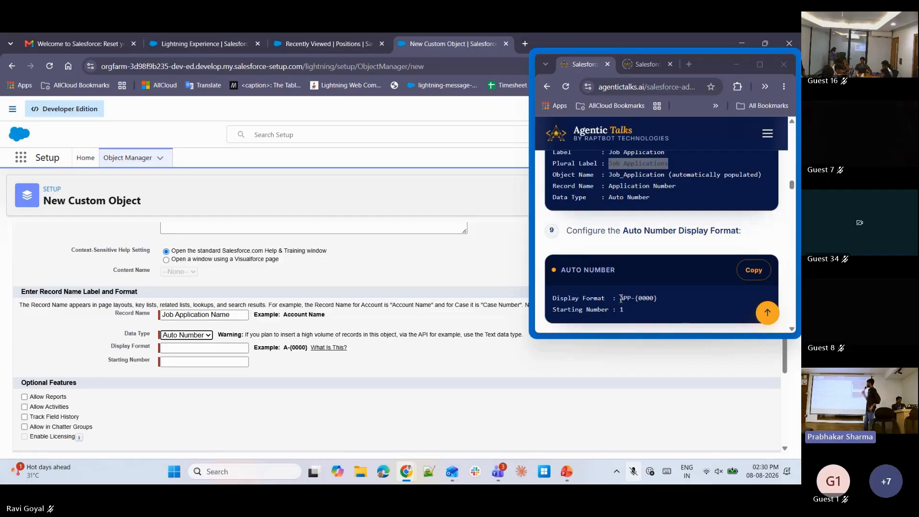
- Set the auto number's display format to APP-{0000}, copied from the workbook, and its starting number to 1
drag(621, 299, 634, 300)
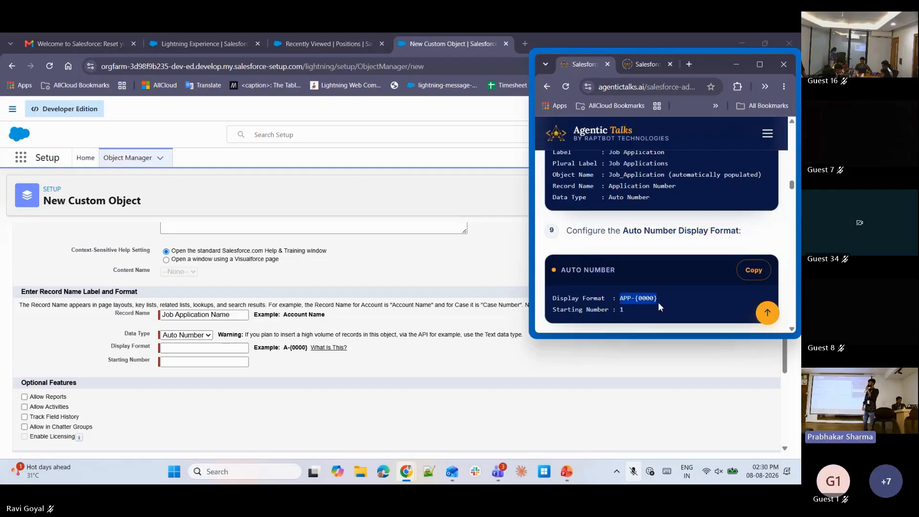
click(174, 348)
text(APP-{0000})
click(191, 362)
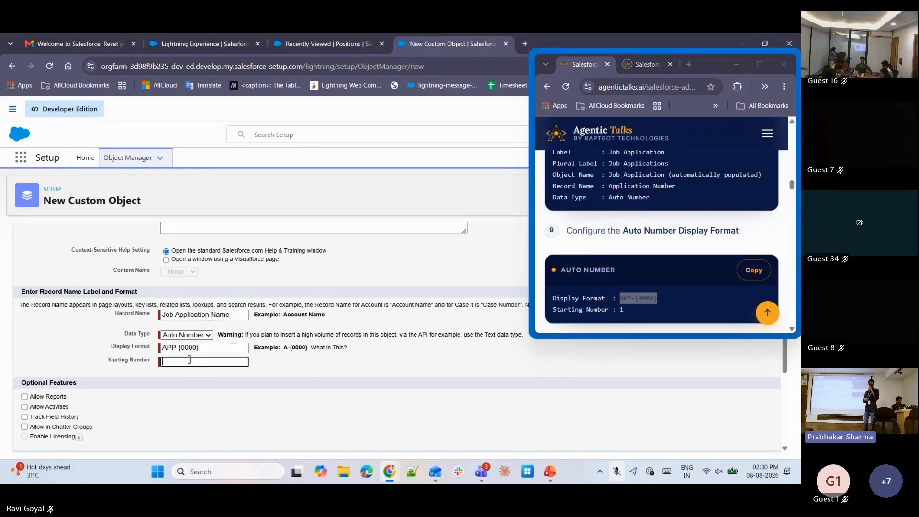
text(1)
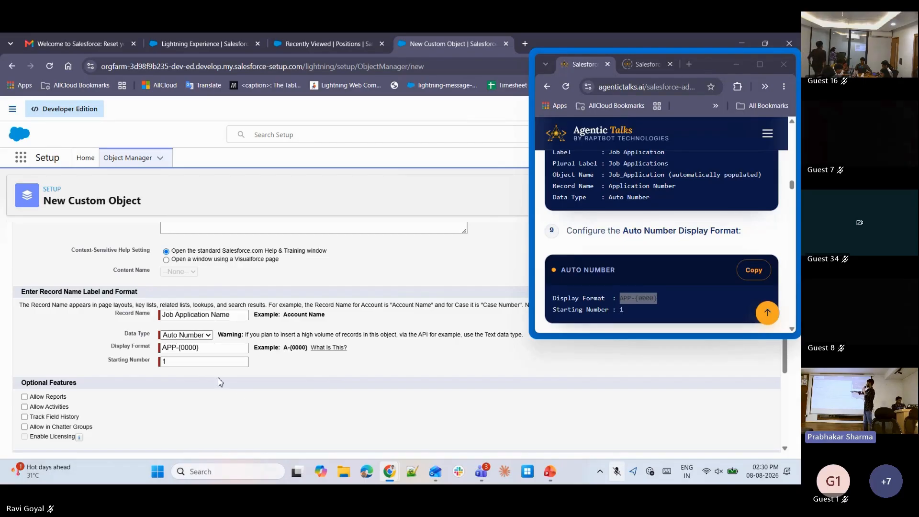
- Enable the optional features Allow Reports, Allow Activities and Track Field History, as the workbook specifies
scroll(220, 382, down, 1)
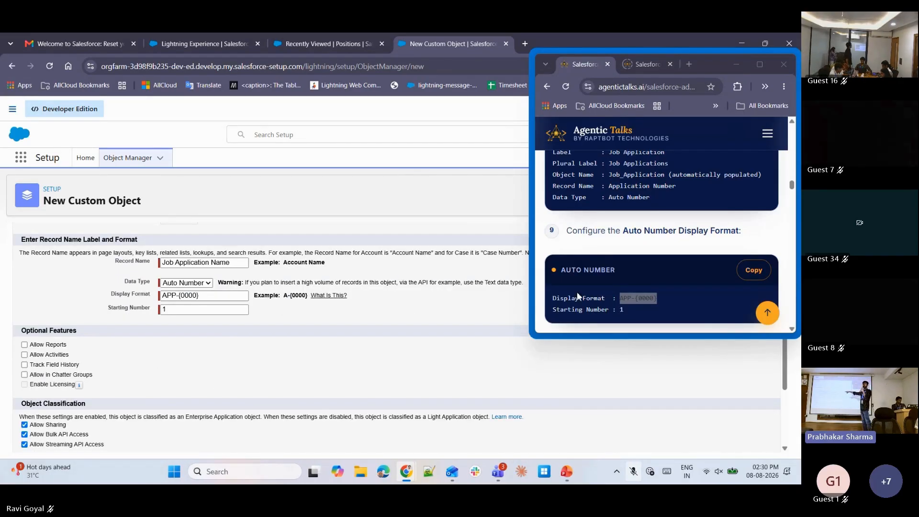
scroll(578, 295, down, 6)
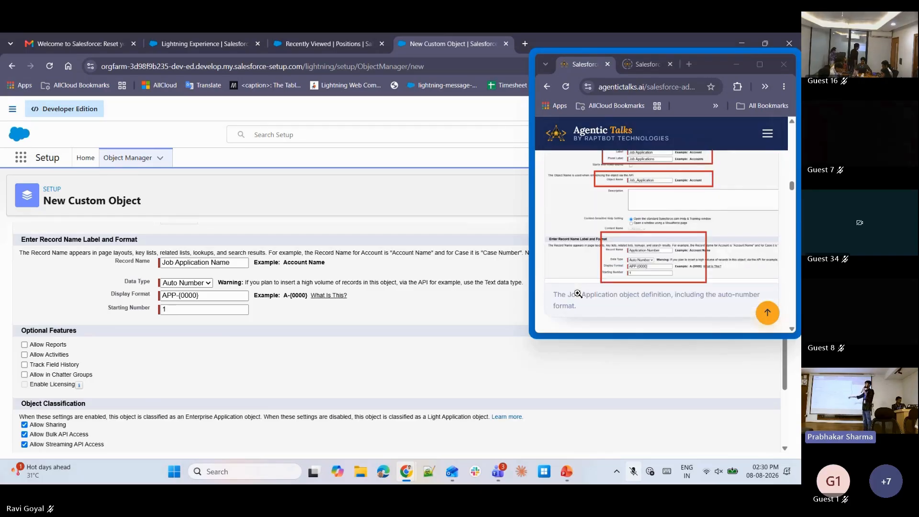
scroll(577, 289, down, 4)
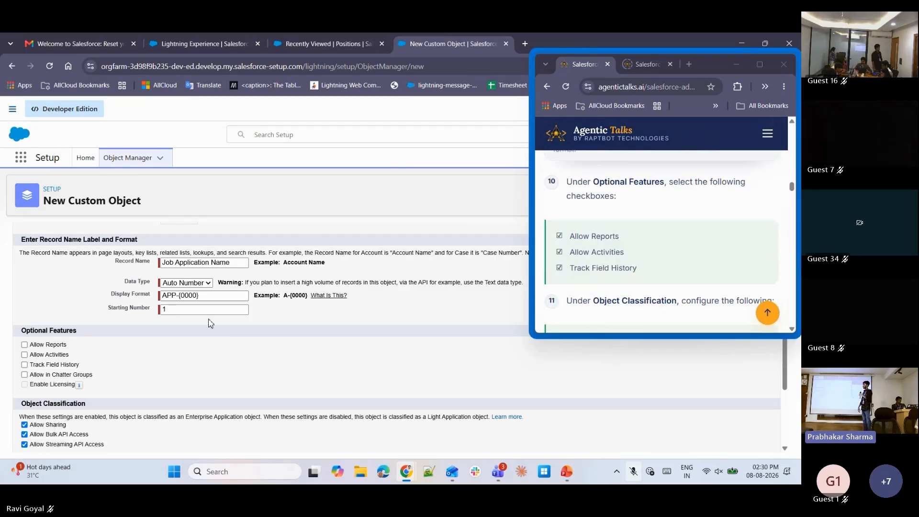
click(24, 344)
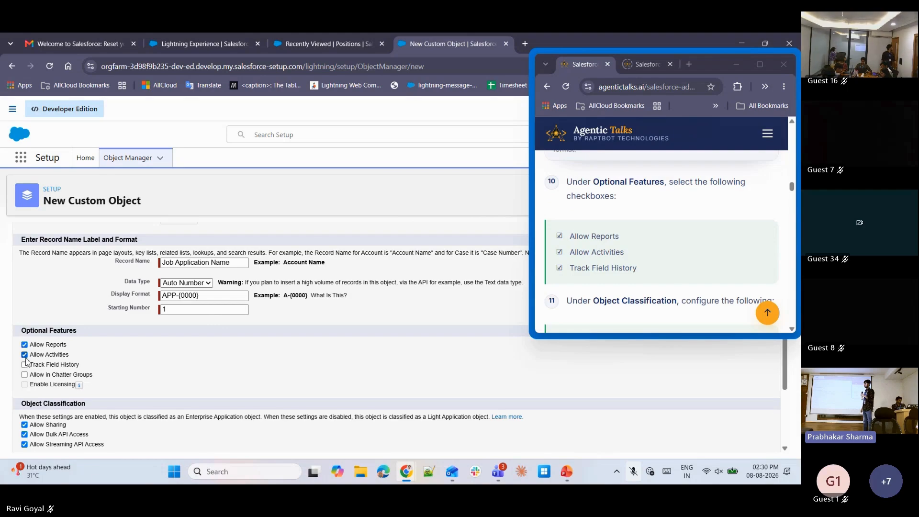
- Enable Allow Search, the Notes and Attachments related list and launching the New Custom Tab Wizard after saving
scroll(578, 280, down, 3)
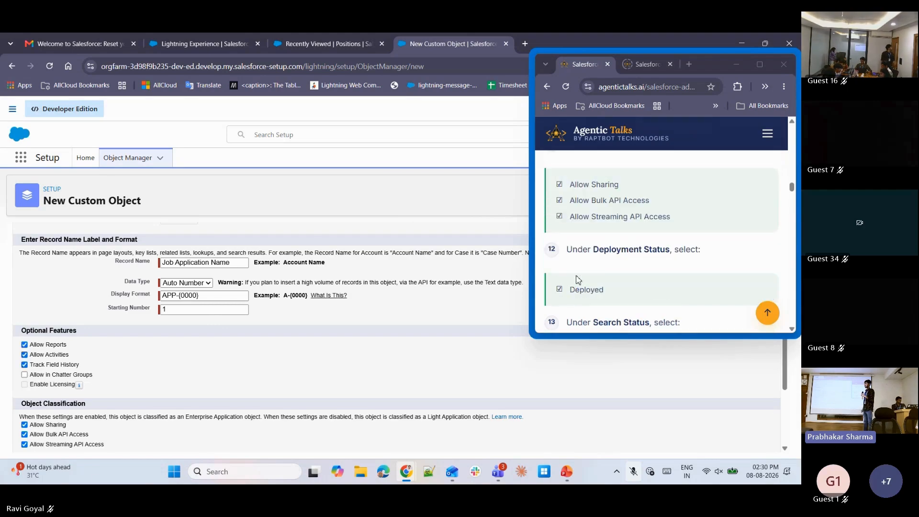
scroll(249, 353, down, 3)
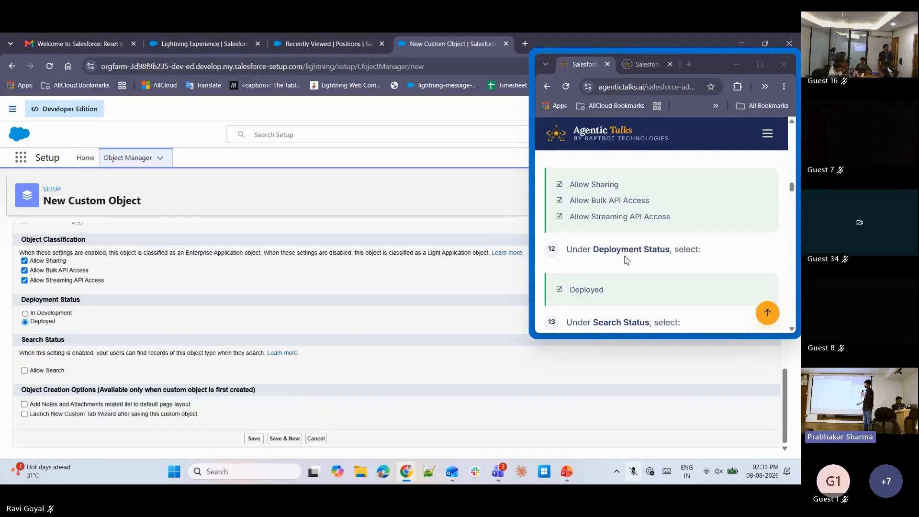
scroll(625, 258, down, 3)
click(24, 370)
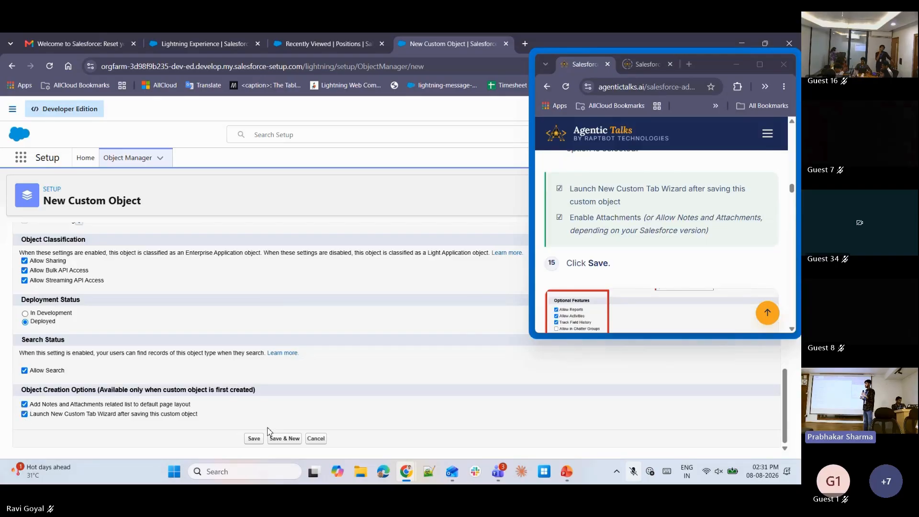
- Compare the settings with the workbook's reference image and save the Job Application object
scroll(579, 268, down, 2)
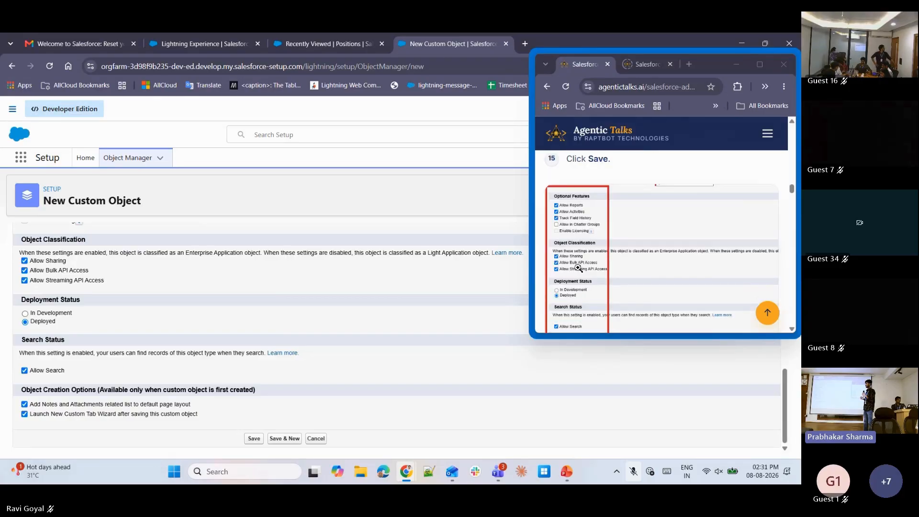
scroll(578, 268, up, 1)
scroll(578, 268, down, 3)
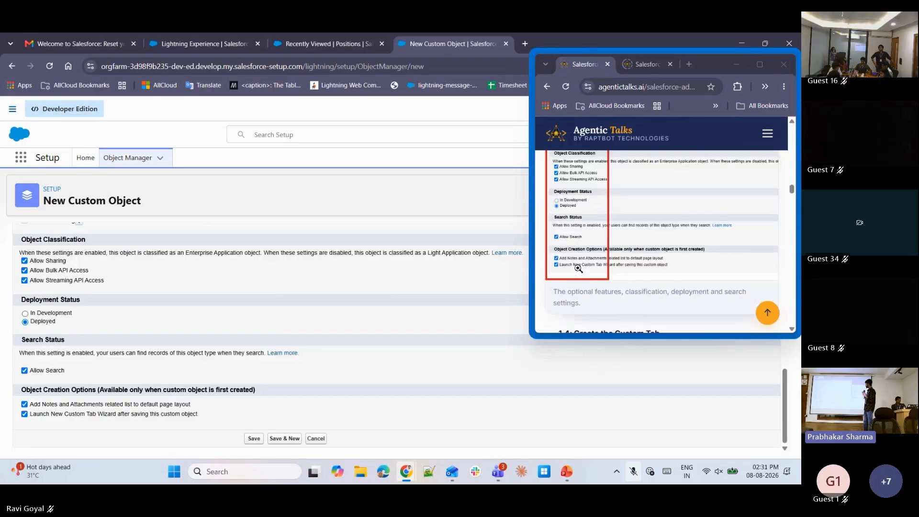
click(257, 439)
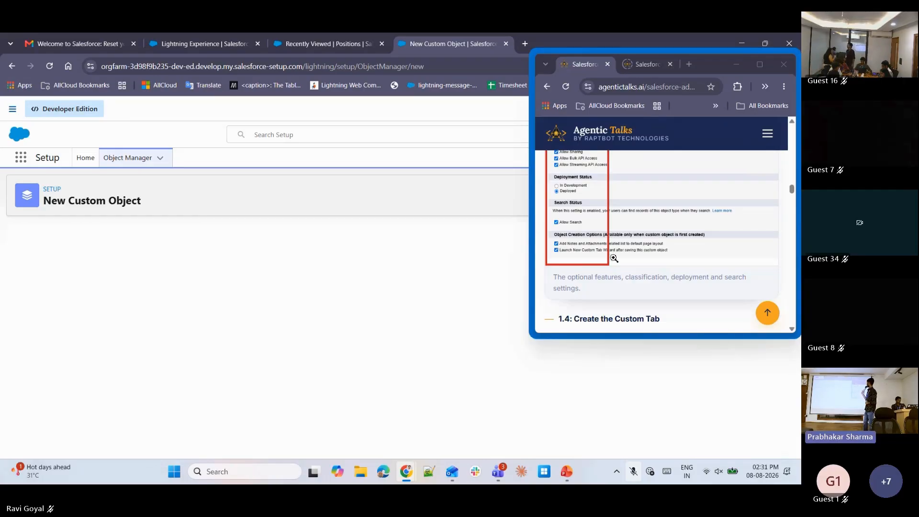
- Choose the Cell phone tab style for the Job Application tab and continue to the profile visibility settings
scroll(617, 259, up, 2)
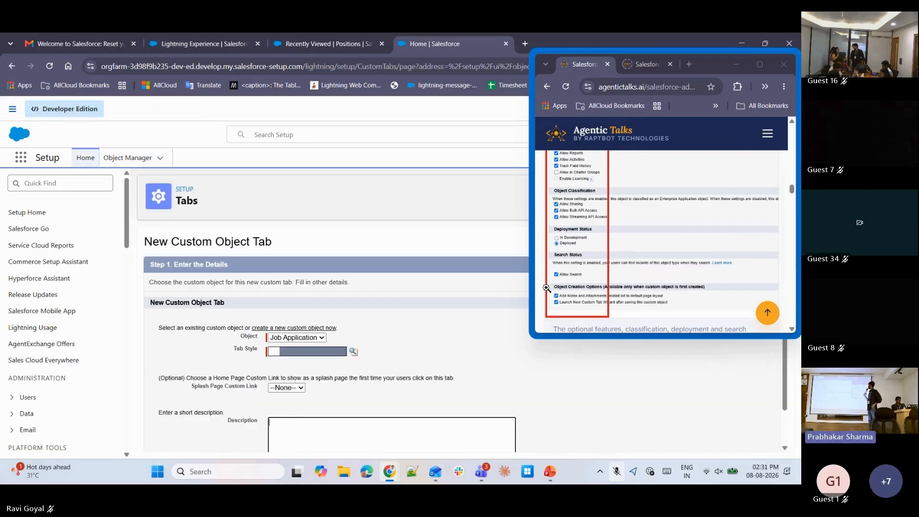
click(353, 351)
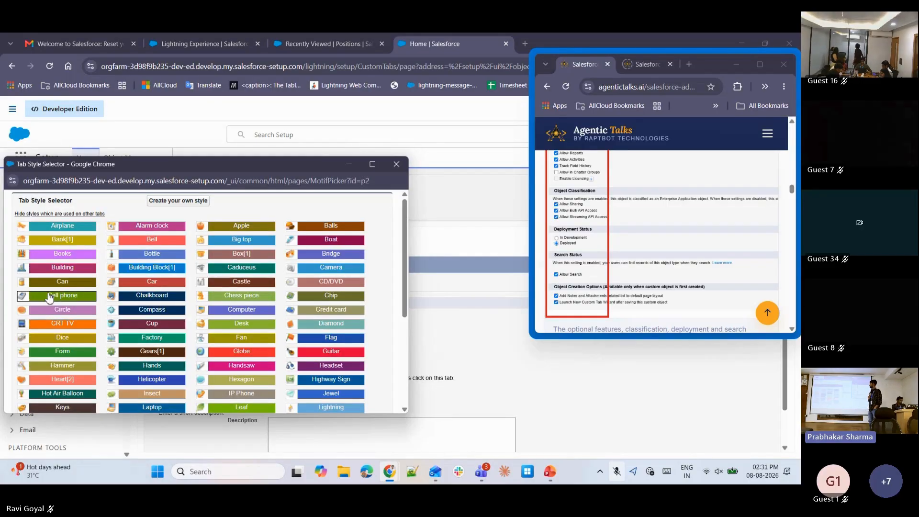
click(50, 297)
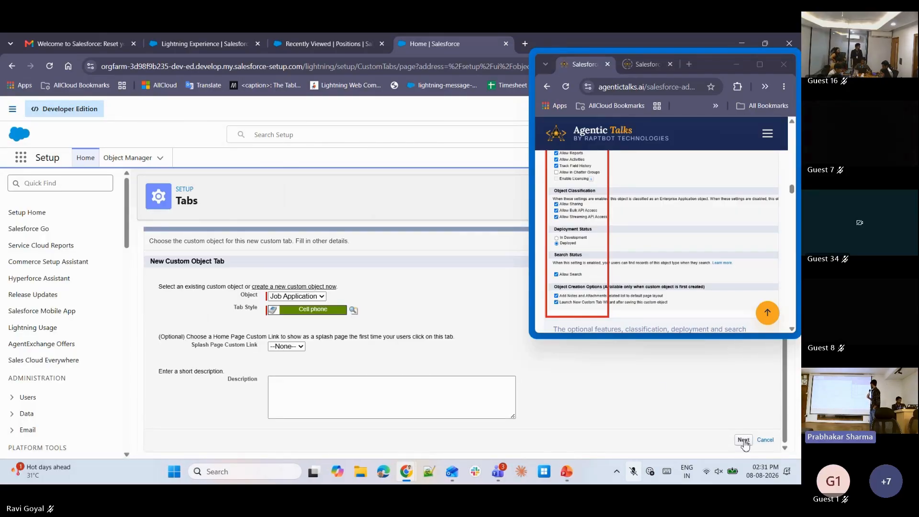
click(748, 445)
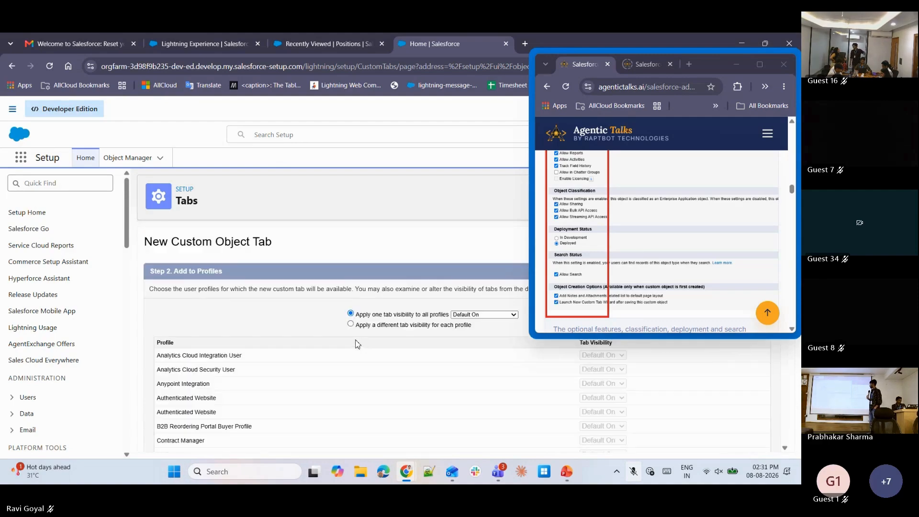
- Keep the tab Default On for all profiles and included in all listed apps, and save the Job Application tab
scroll(526, 369, down, 10)
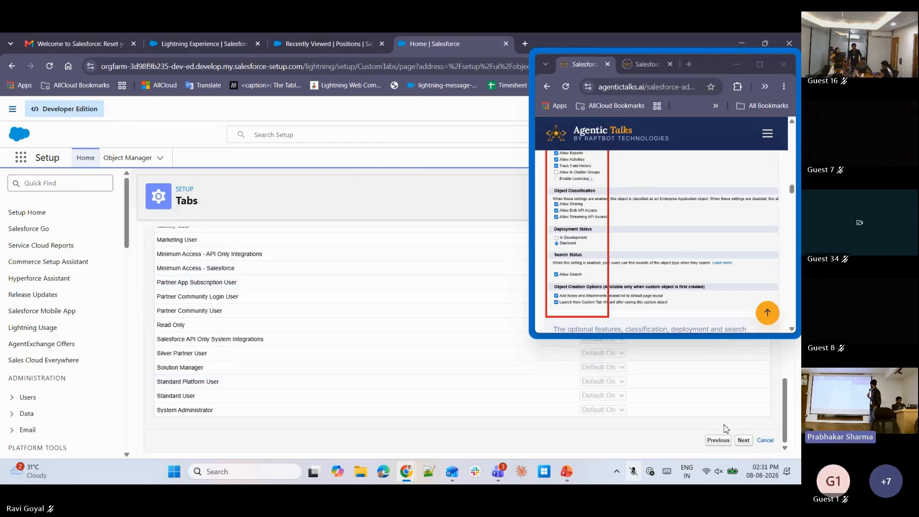
click(744, 440)
drag(708, 69, 642, 59)
scroll(369, 372, down, 3)
scroll(369, 375, down, 2)
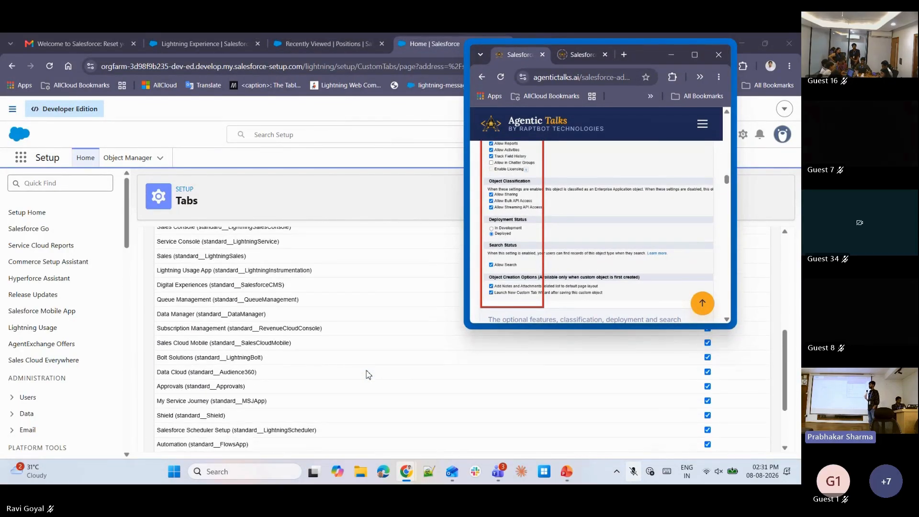
scroll(368, 374, down, 1)
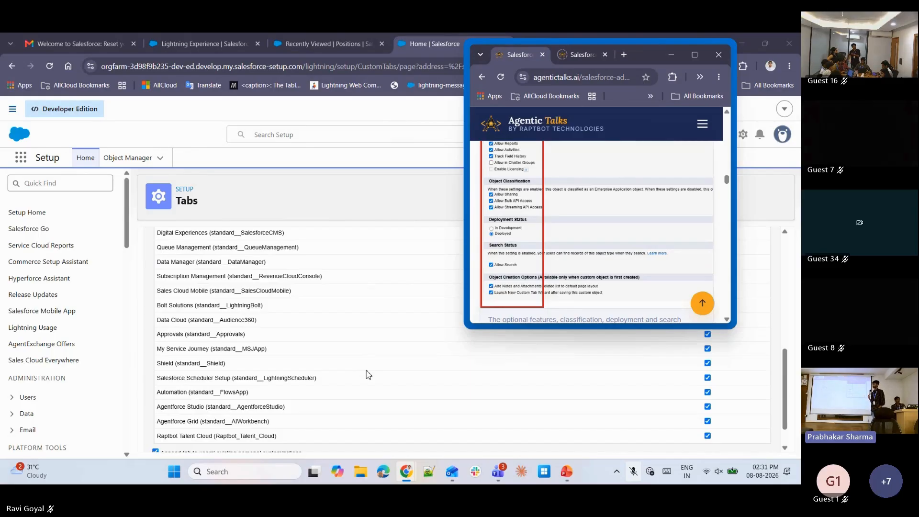
scroll(378, 375, down, 1)
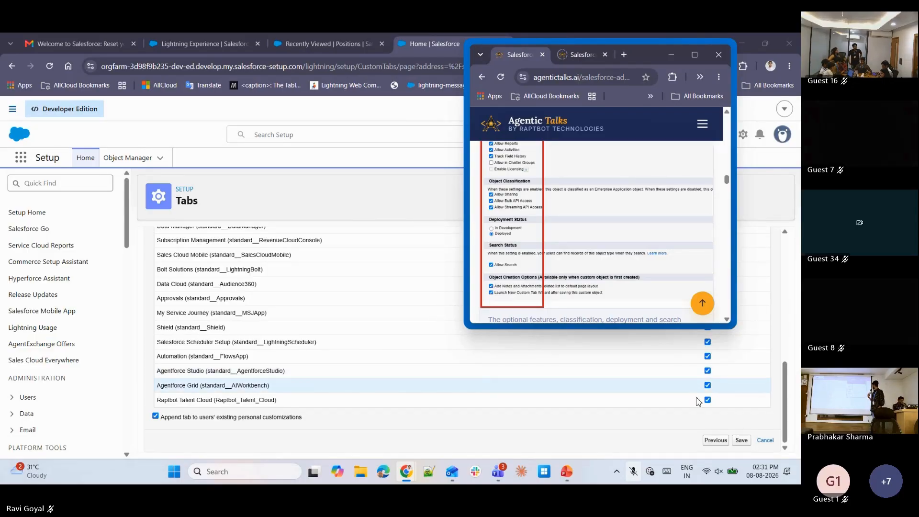
click(742, 442)
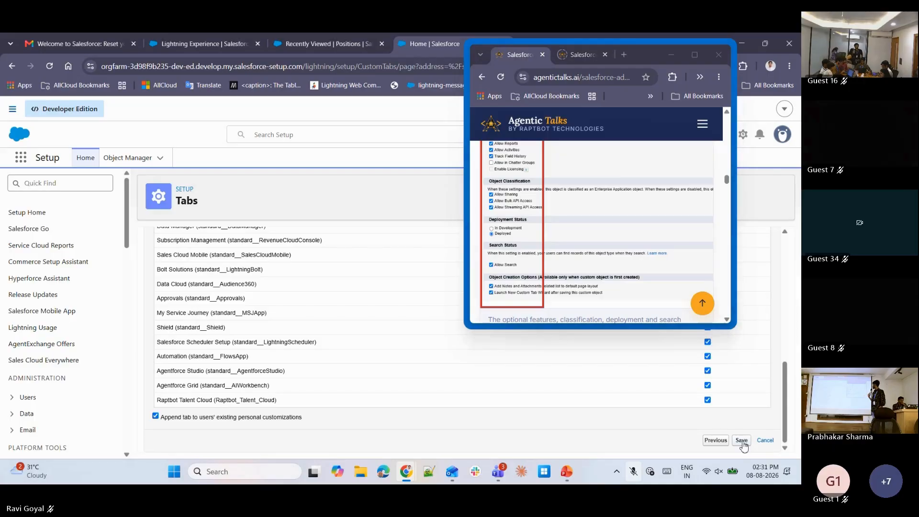
click(742, 443)
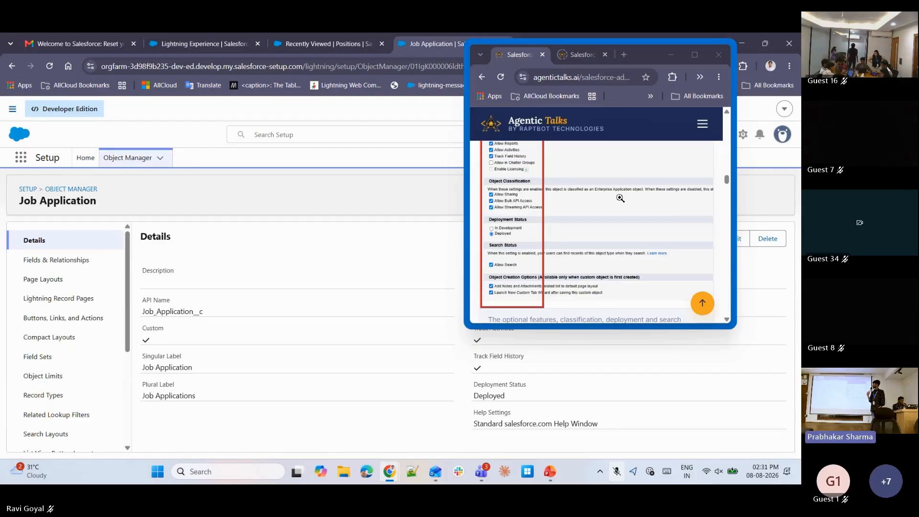
- Check the workbook's Position relationship instructions and start a new custom field in the Job Application object's Fields & Relationships
scroll(621, 198, down, 3)
scroll(610, 217, down, 5)
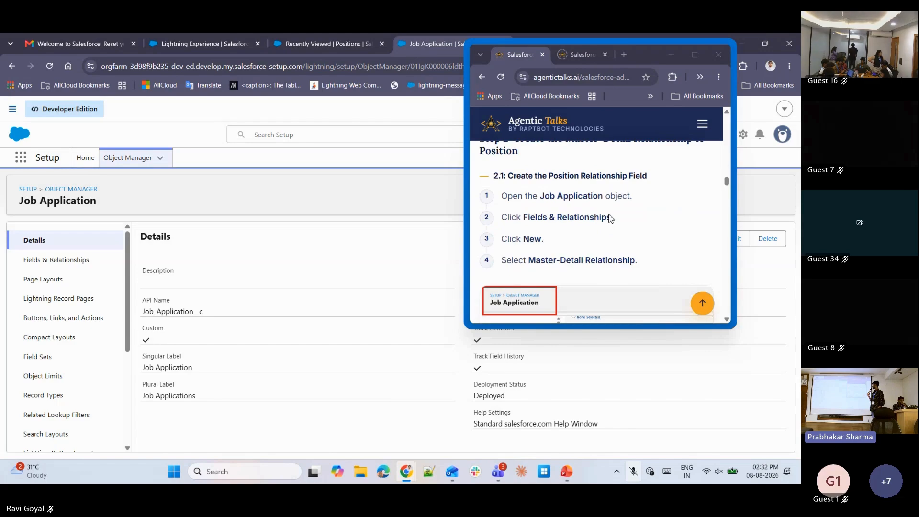
scroll(610, 218, down, 3)
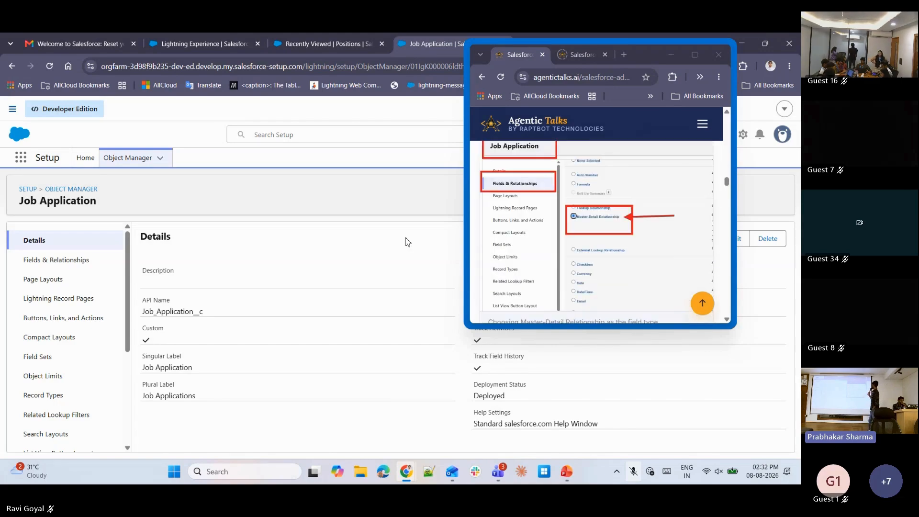
click(30, 259)
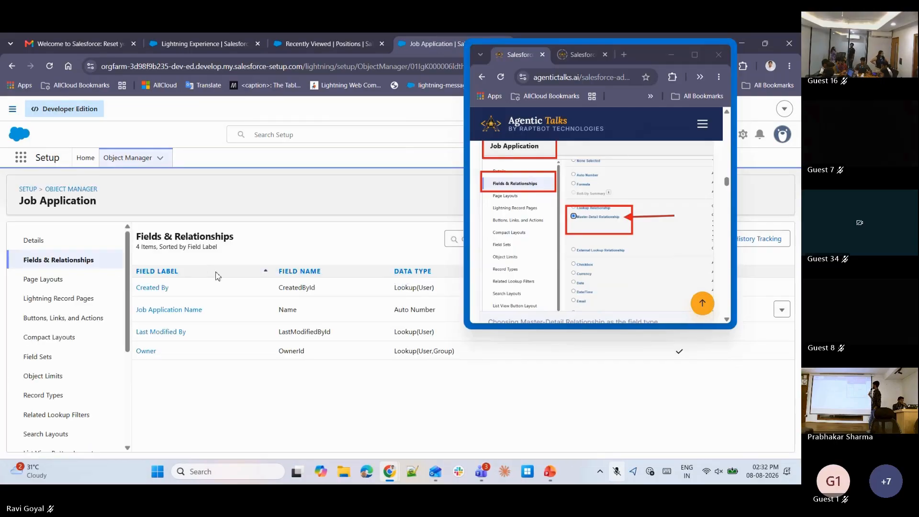
scroll(602, 235, down, 3)
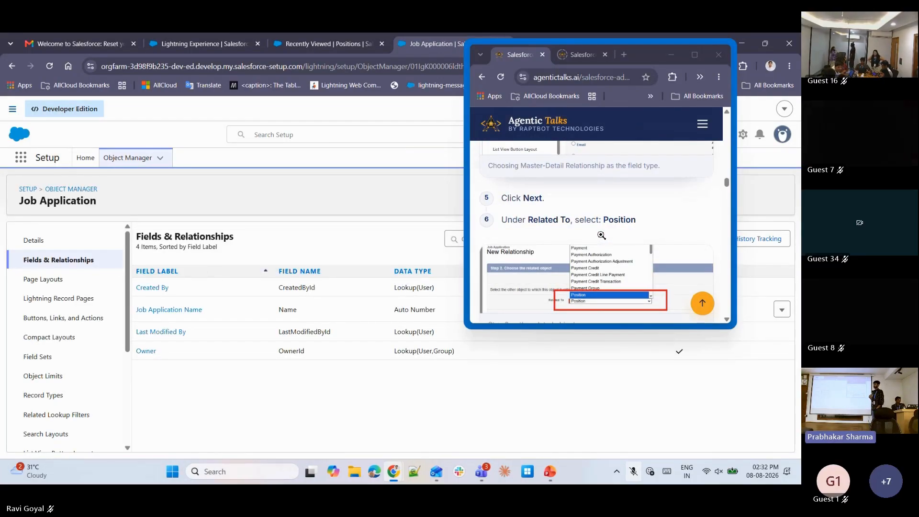
scroll(601, 235, up, 3)
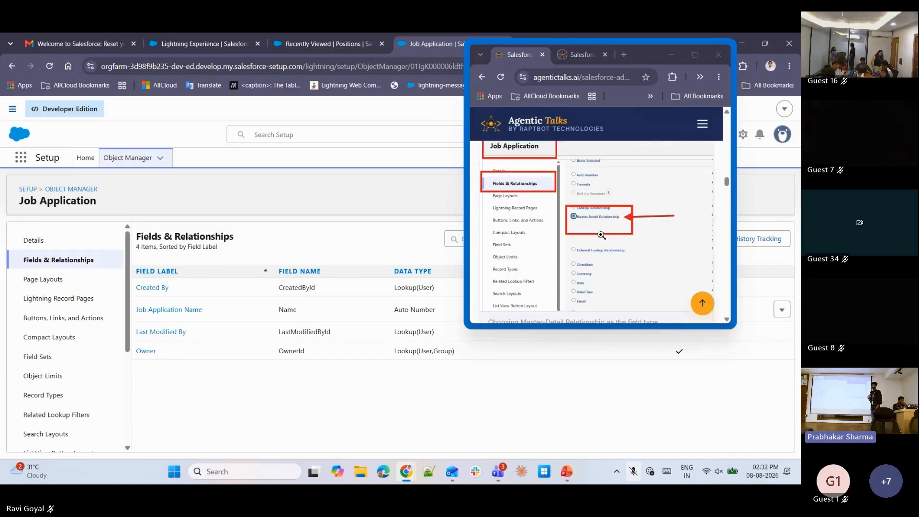
scroll(601, 235, up, 1)
drag(642, 51, 245, 66)
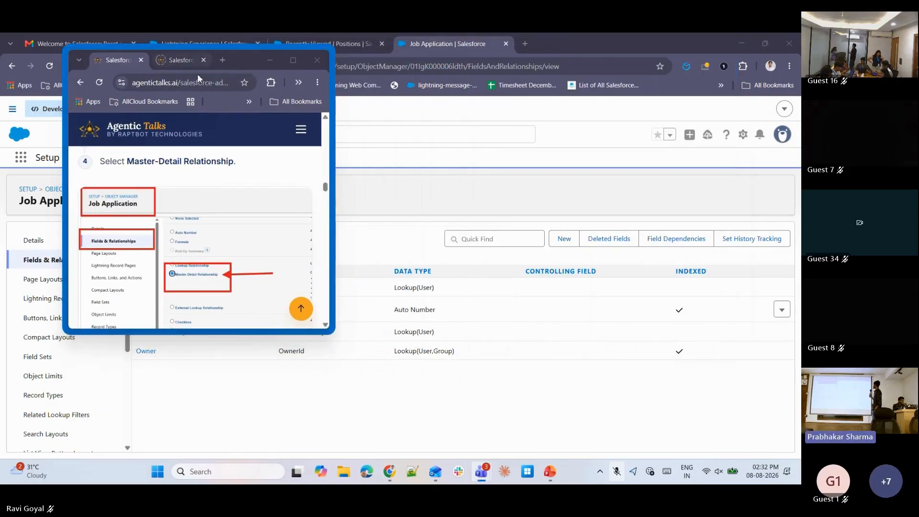
drag(237, 60, 184, 50)
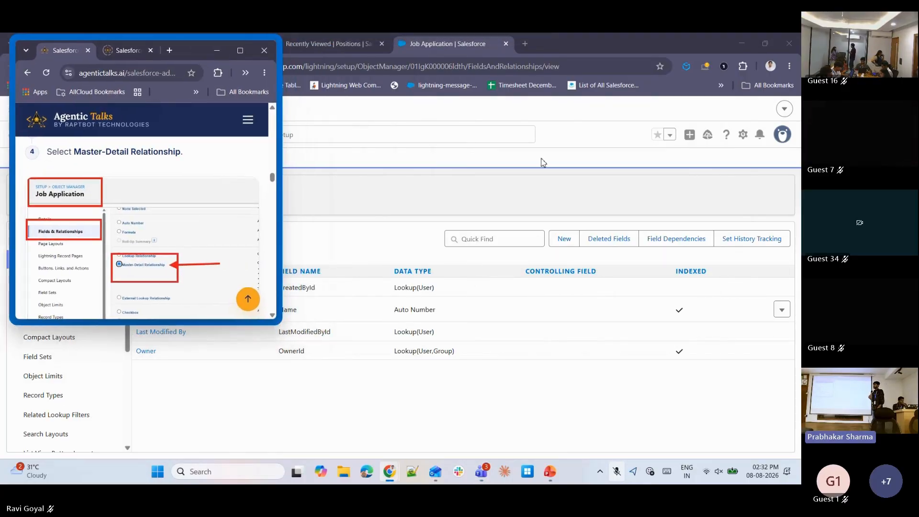
click(561, 238)
- Choose Master-Detail Relationship as the new field's data type and continue to the related object choice
drag(182, 58, 678, 52)
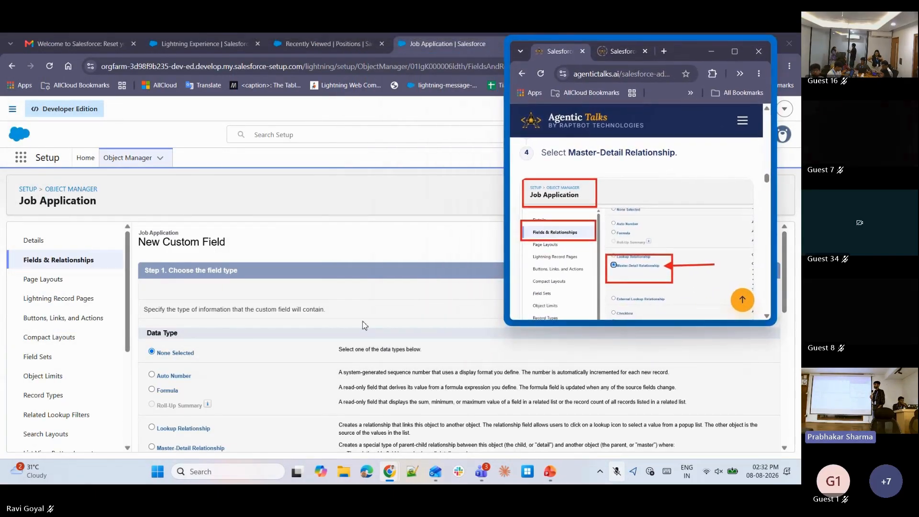
scroll(152, 296, down, 3)
click(152, 290)
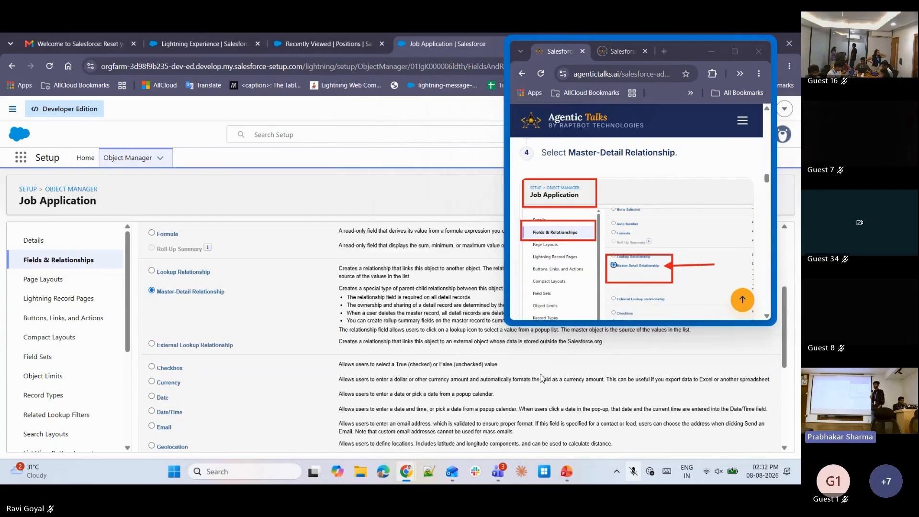
scroll(479, 359, down, 5)
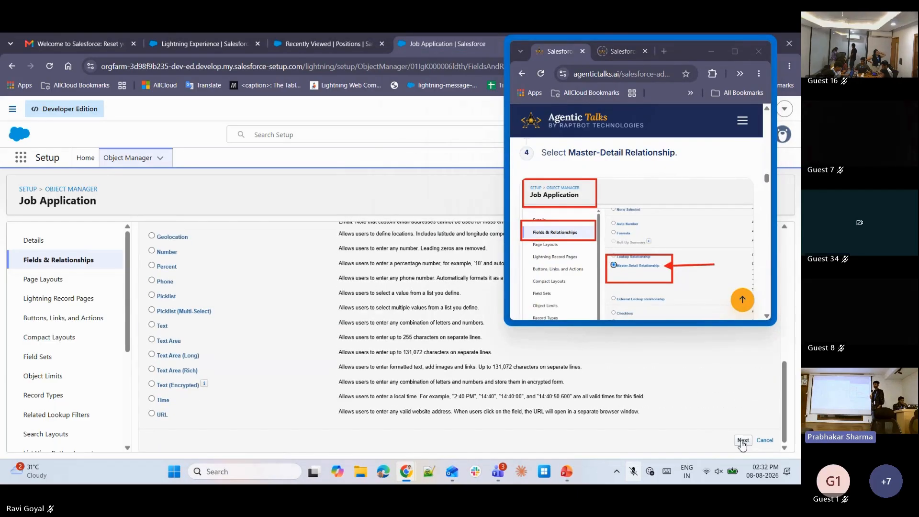
click(743, 440)
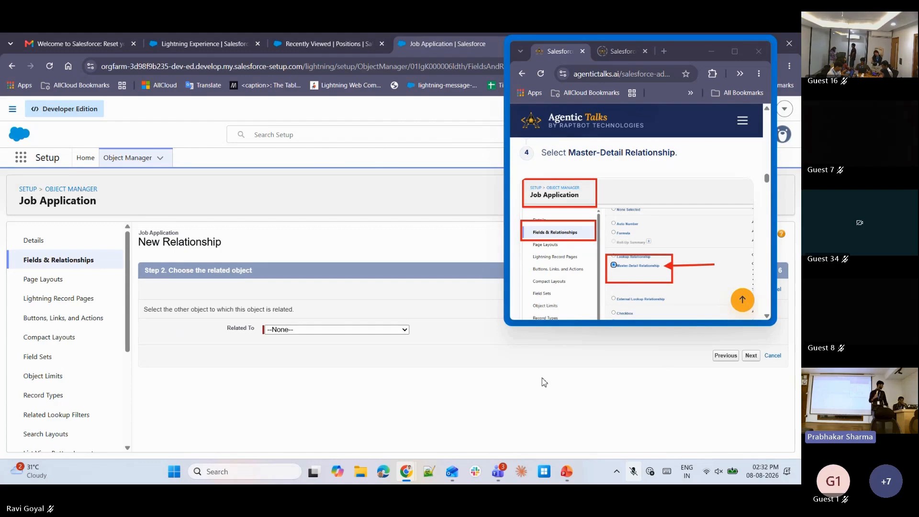
- Go back to the field type choice, review the Master-Detail Relationship description and return to the related object choice
click(726, 356)
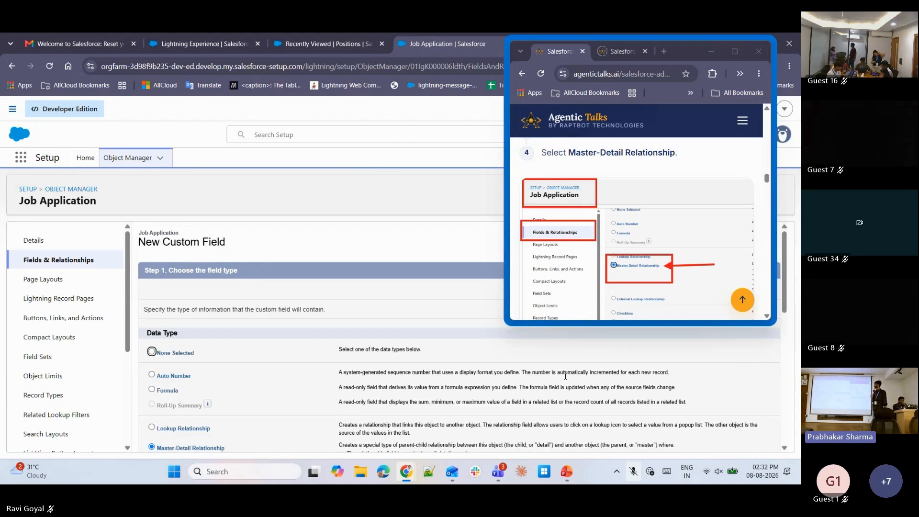
scroll(294, 387, down, 2)
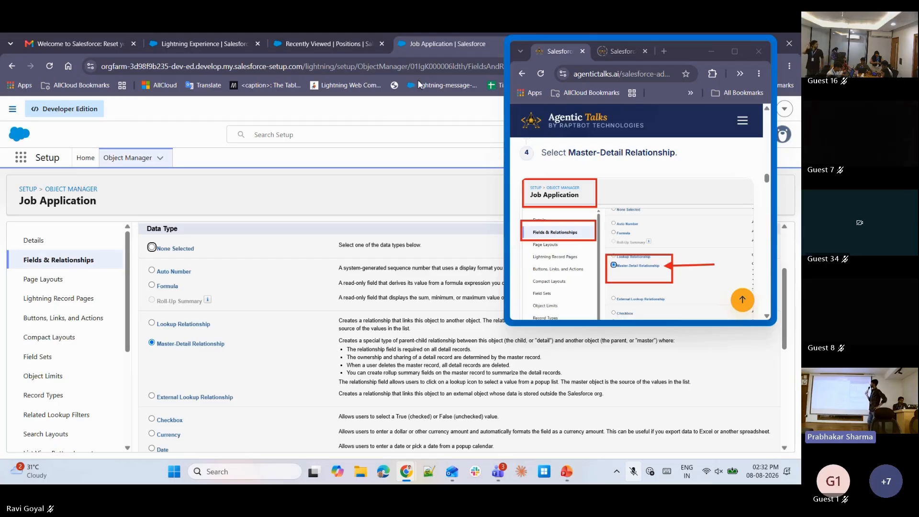
click(458, 79)
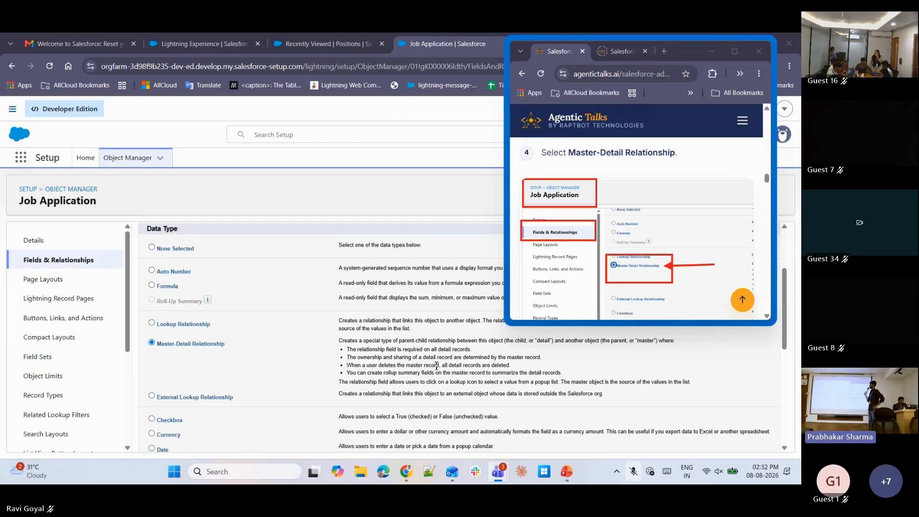
scroll(436, 365, down, 1)
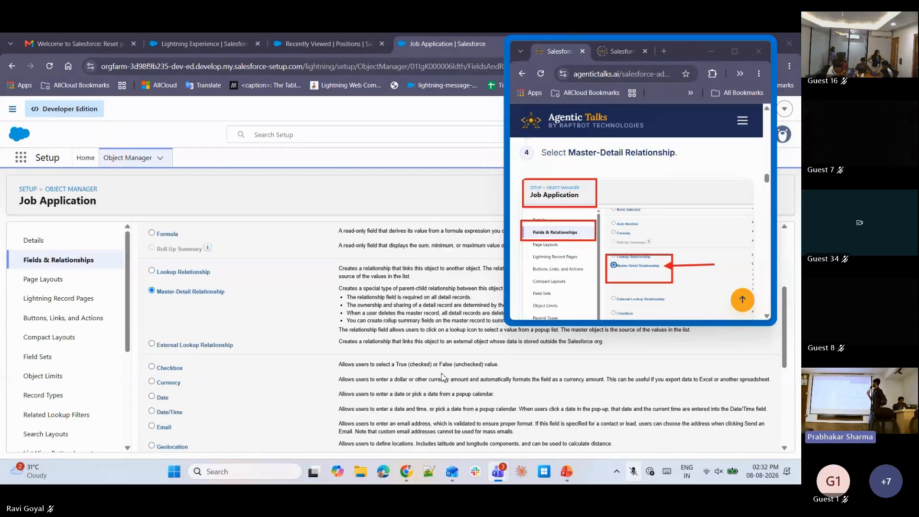
scroll(444, 378, down, 4)
click(740, 443)
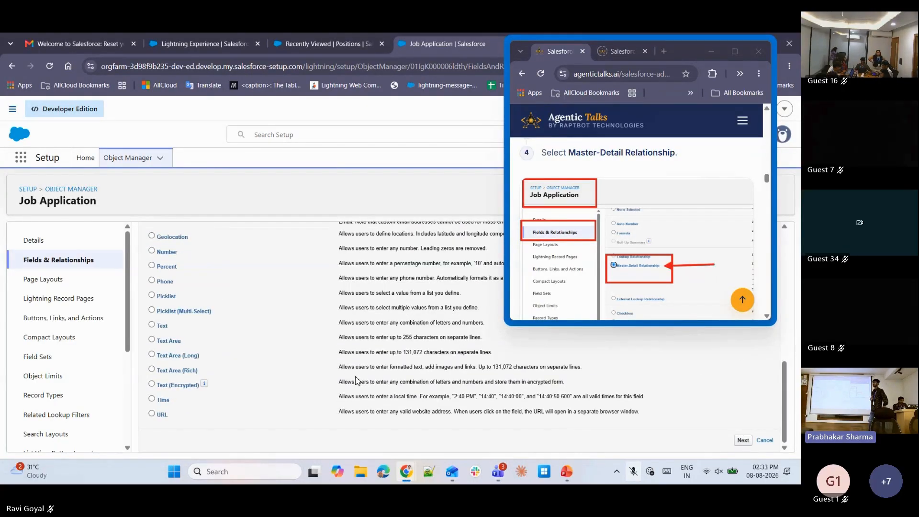
scroll(591, 249, down, 5)
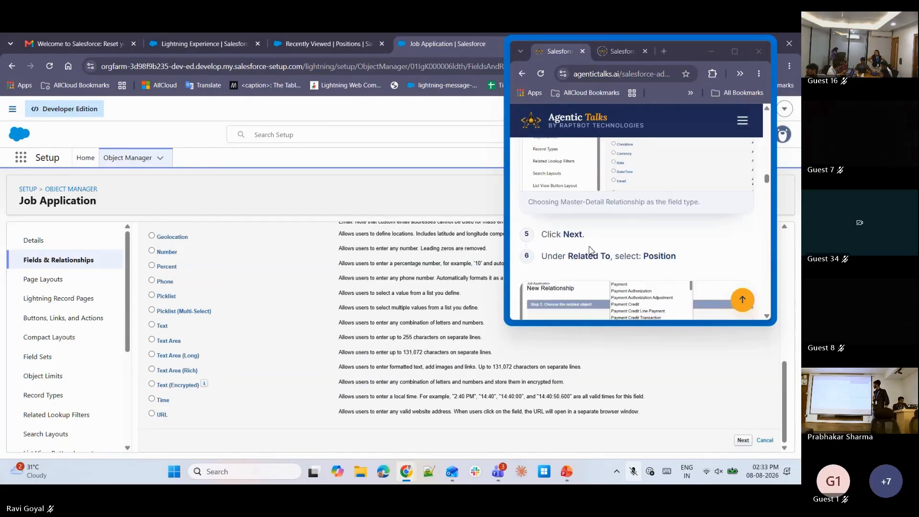
click(743, 443)
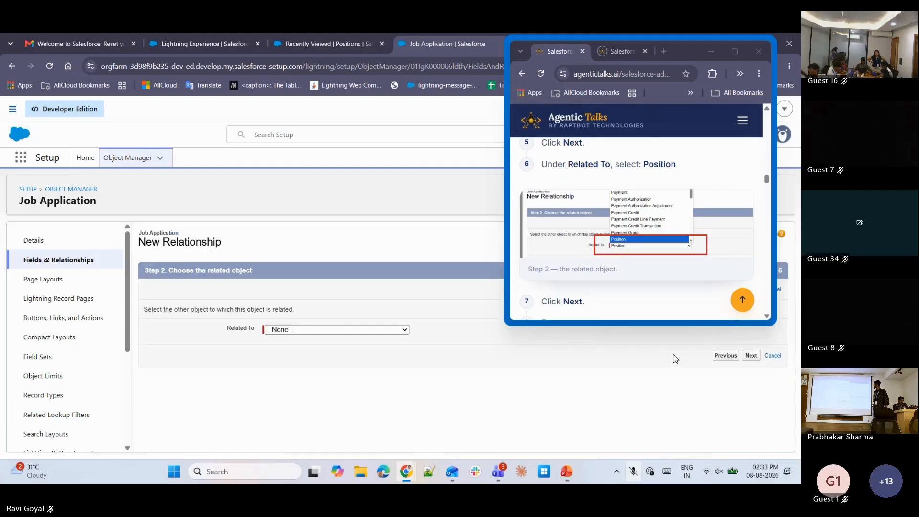
- Set Position as the related object of the master-detail relationship, as the workbook specifies, and continue
scroll(599, 261, down, 2)
scroll(598, 263, up, 1)
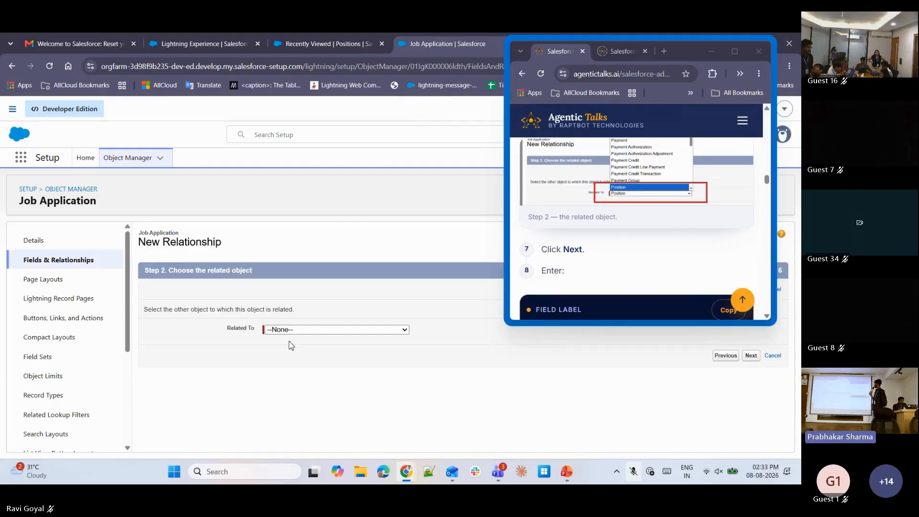
click(289, 330)
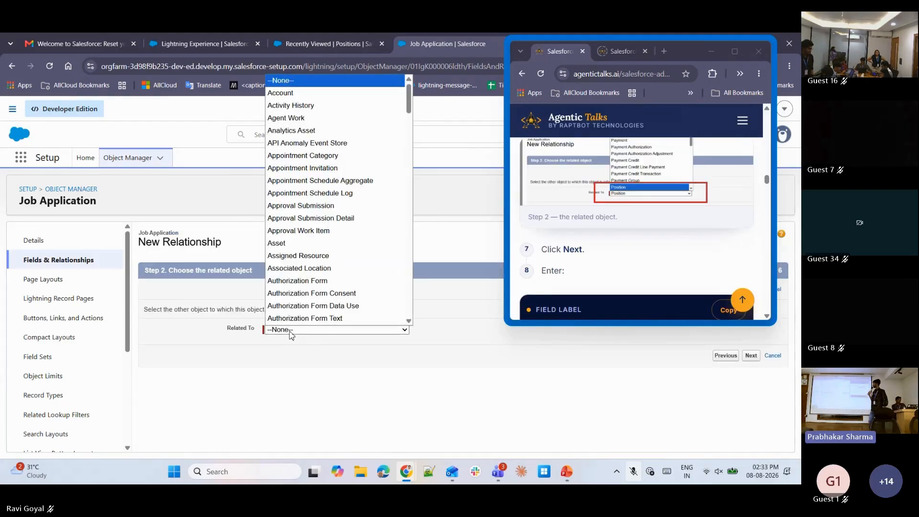
key(p)
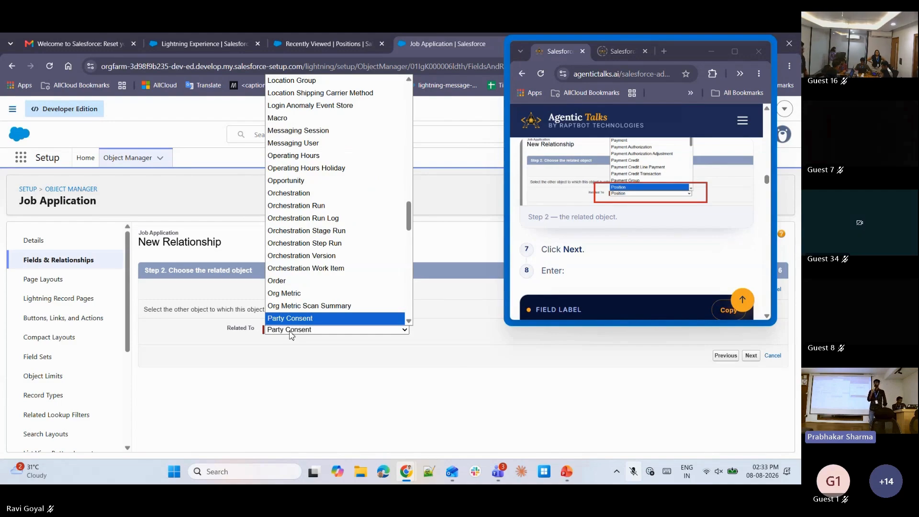
key(Down)
key(Down)
key(Down)
key(Down)
key(Down)
key(Down)
key(Down)
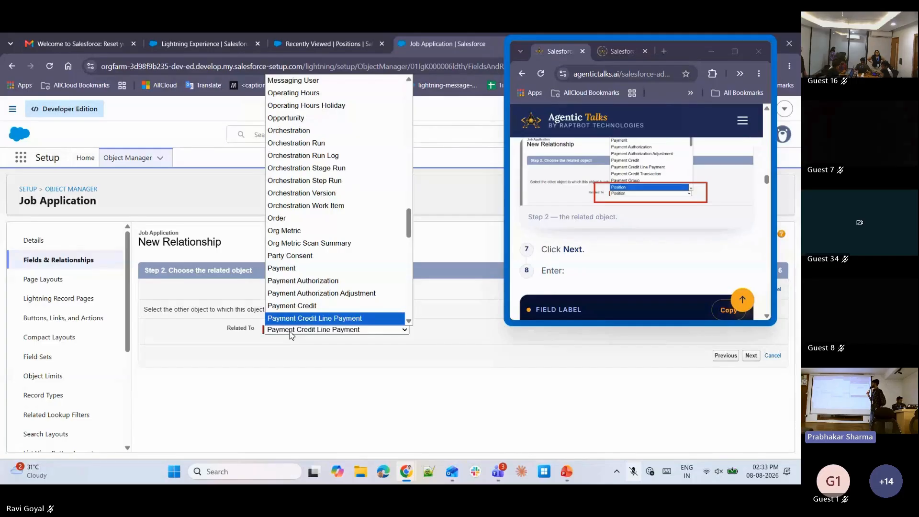
key(Down)
key(Down)
key(Up)
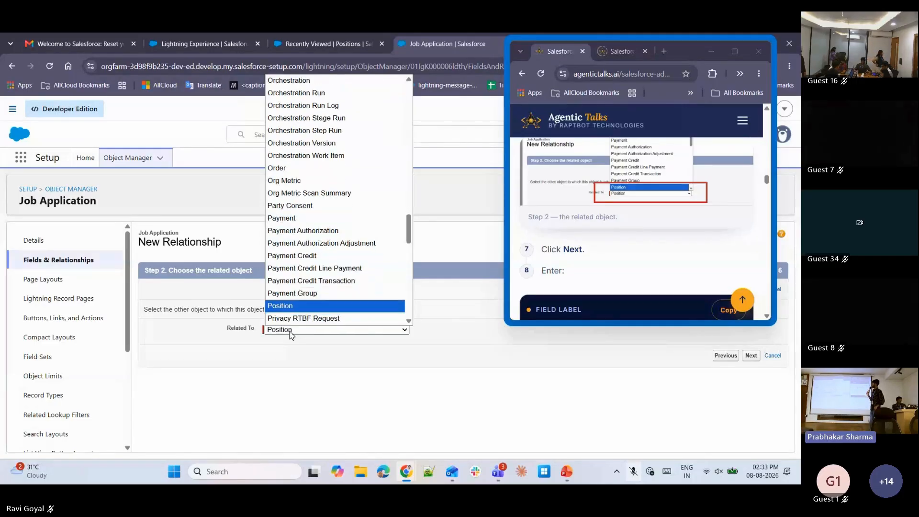
key(Return)
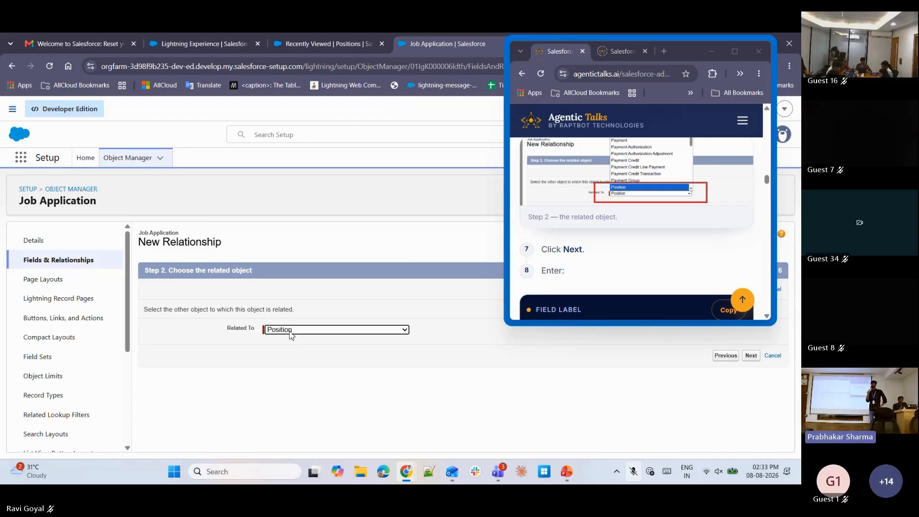
click(751, 357)
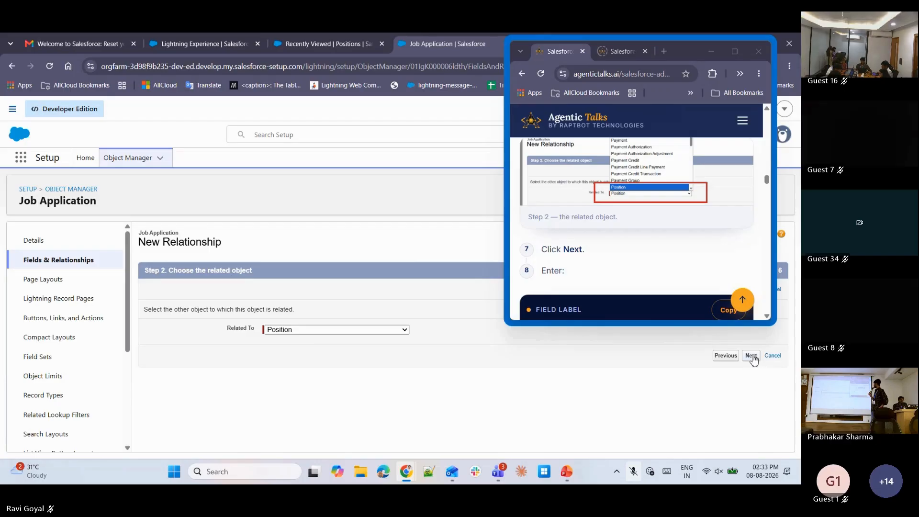
- Check the workbook's field label and fill in Position as both the label and the name of the new relationship field
scroll(614, 241, down, 3)
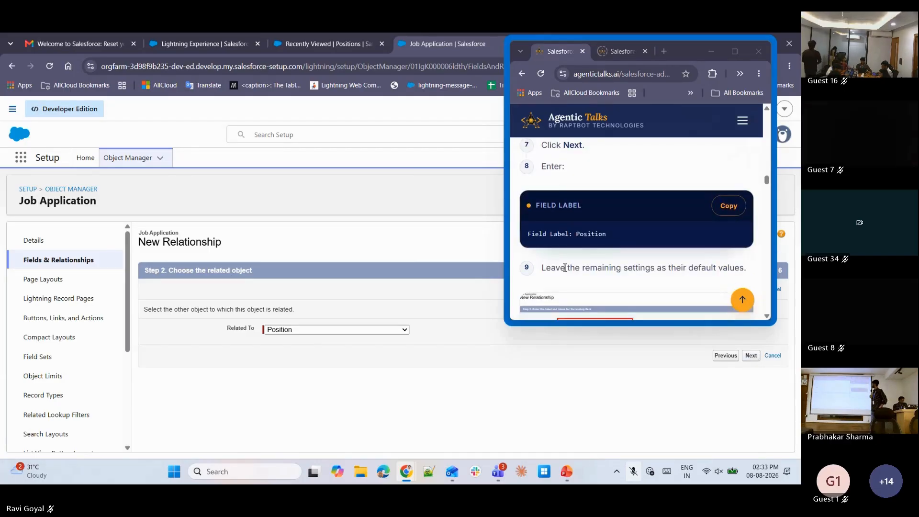
double_click(585, 234)
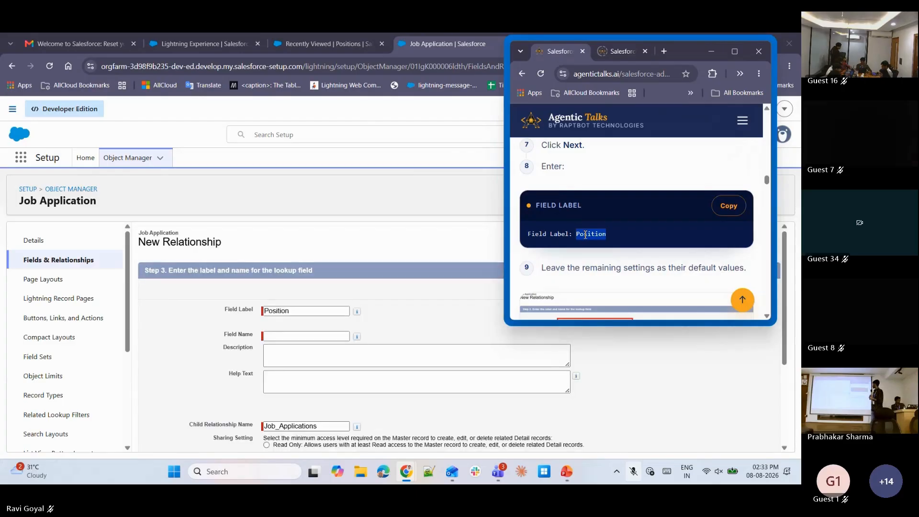
click(381, 329)
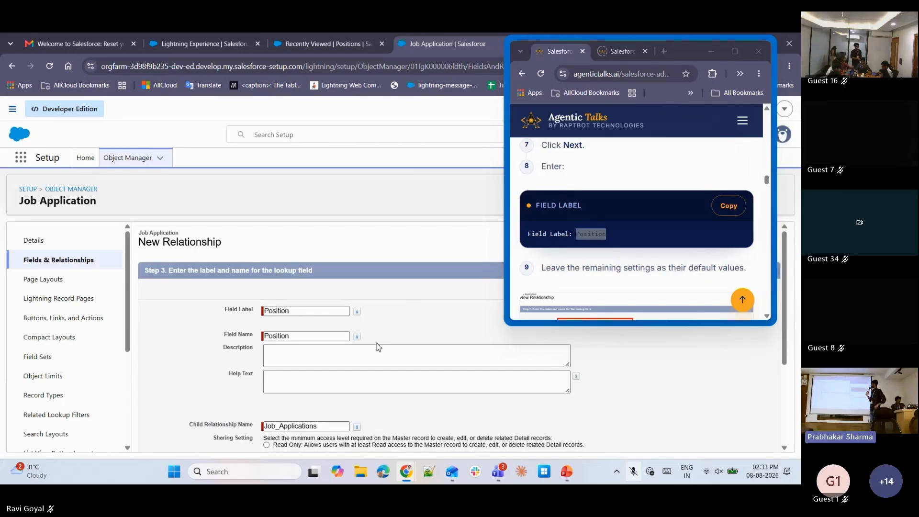
- Compare the Position relationship's settings with the workbook, keep Job_Applications and Read/Write access, and continue to field-level security
scroll(574, 265, down, 3)
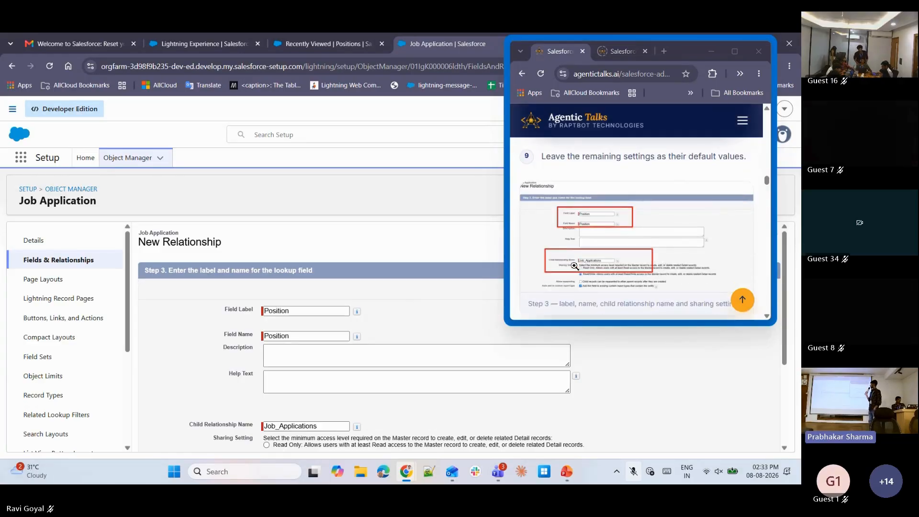
scroll(574, 265, down, 1)
scroll(364, 364, down, 1)
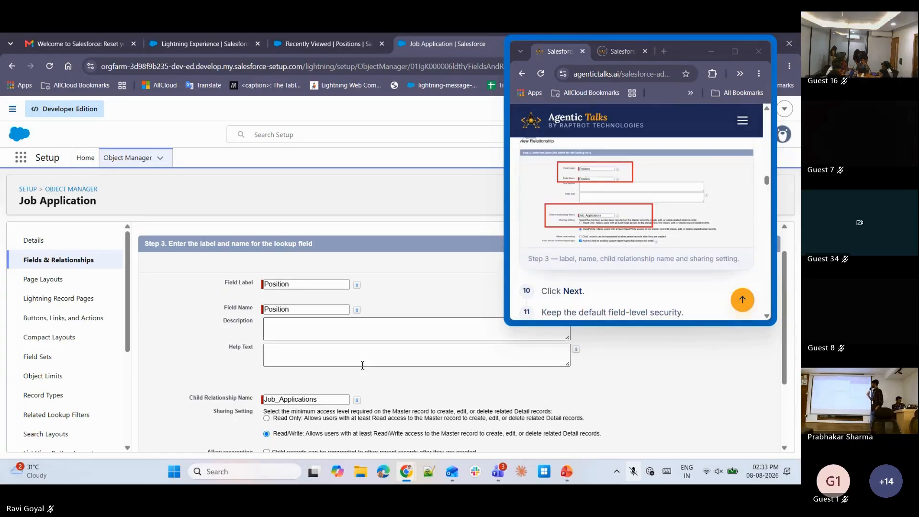
scroll(581, 281, down, 2)
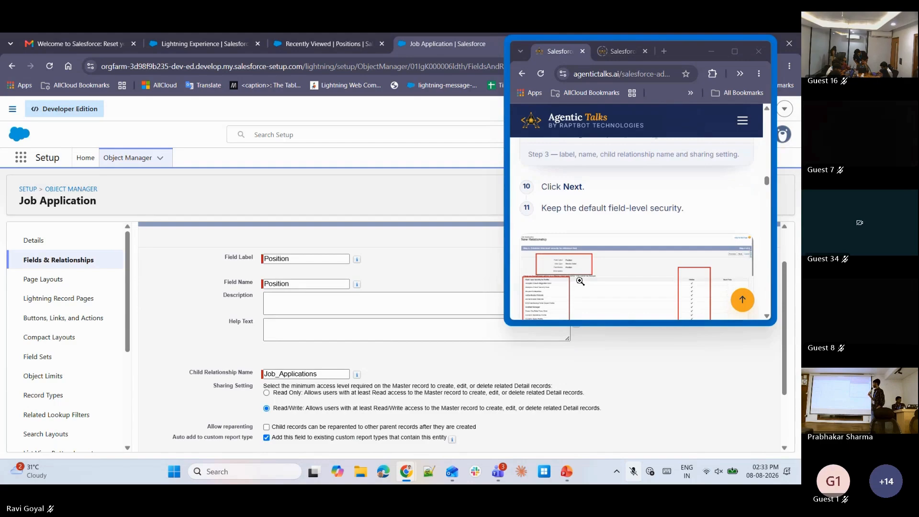
scroll(610, 381, down, 2)
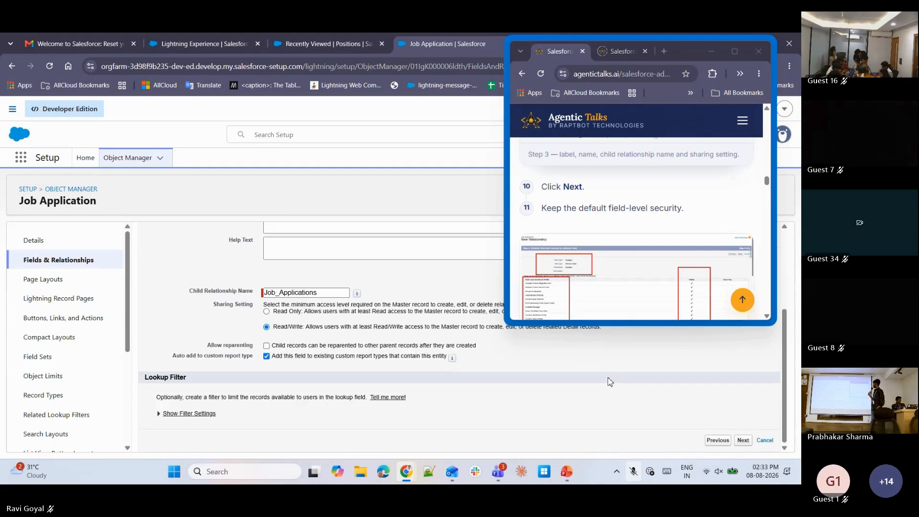
scroll(426, 381, up, 2)
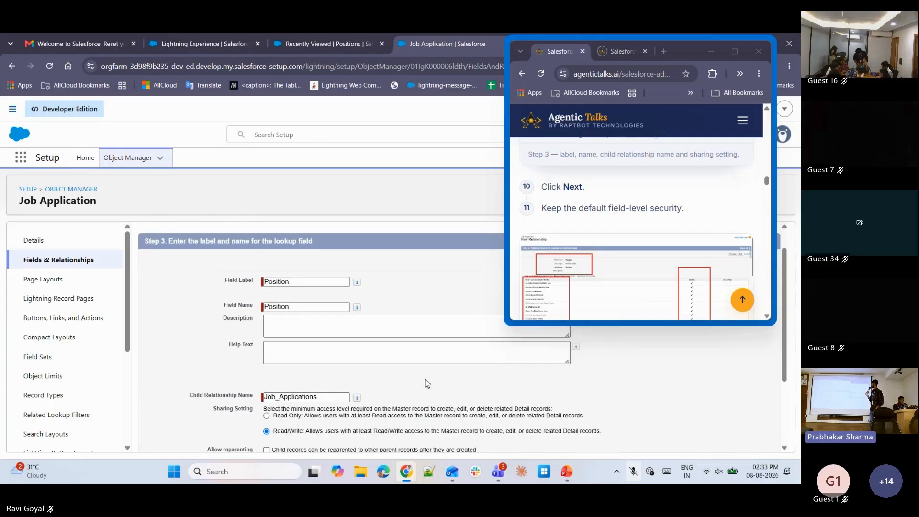
scroll(427, 383, down, 2)
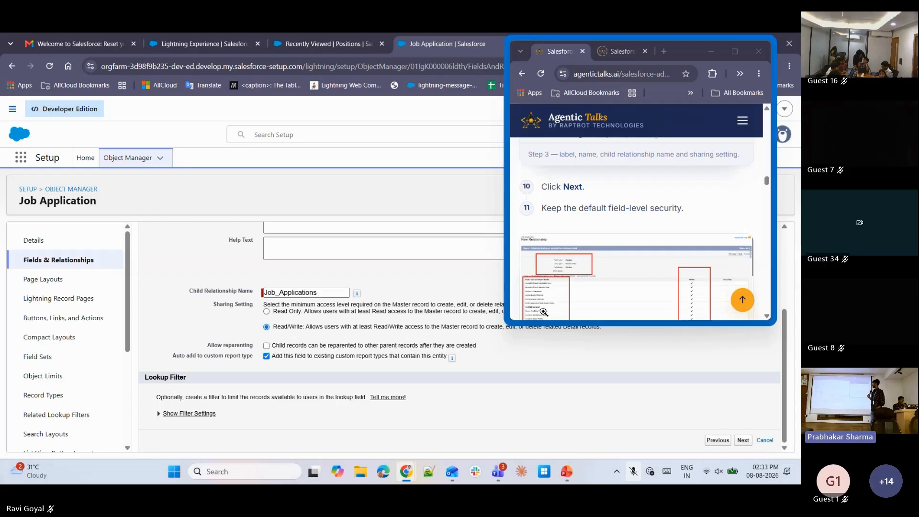
drag(685, 54, 717, 33)
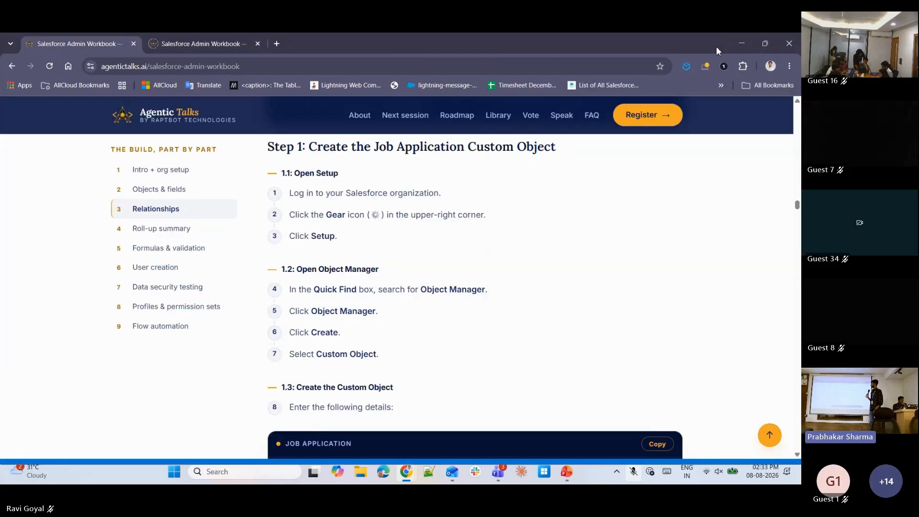
click(760, 42)
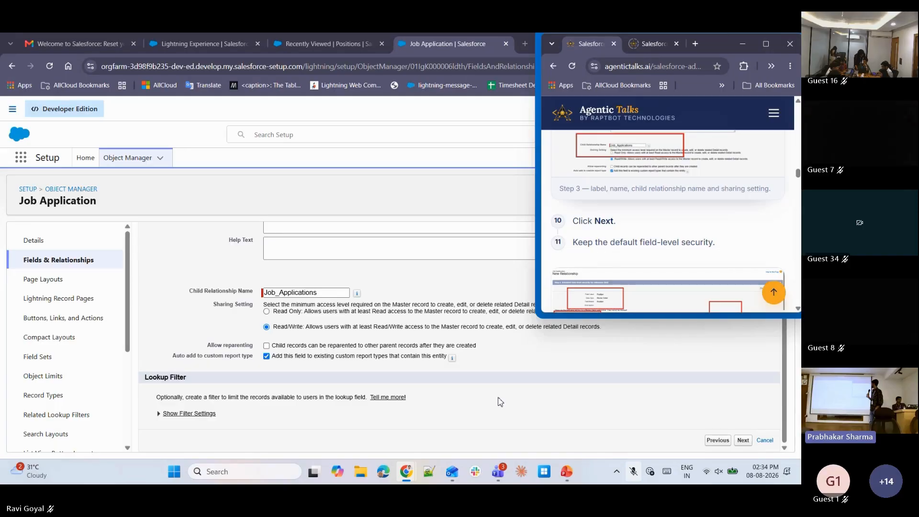
click(744, 440)
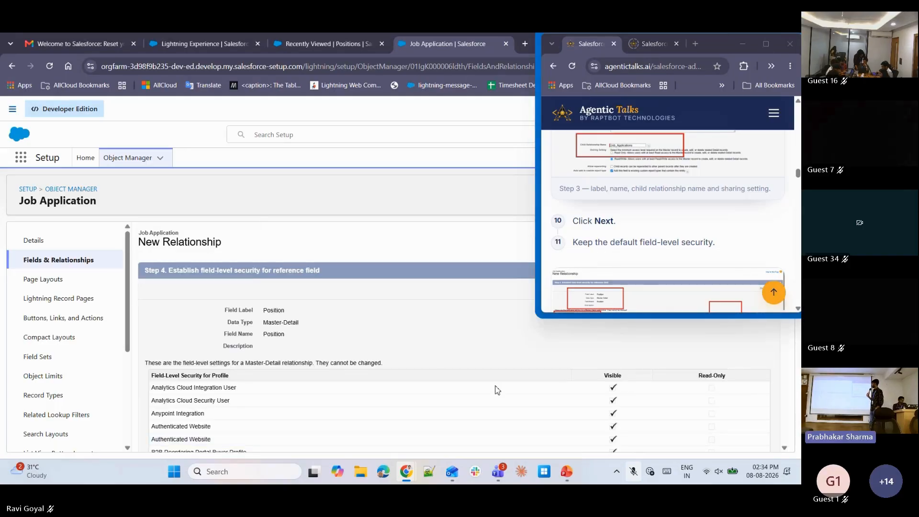
- Accept the default field-level security and the Job Application Layout for the Position field, and continue to the related lists
scroll(524, 358, down, 3)
scroll(523, 358, down, 12)
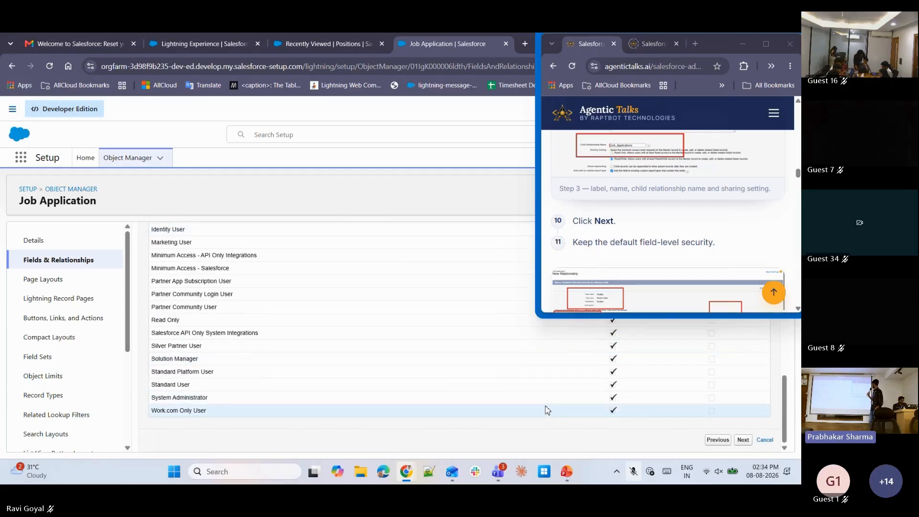
click(744, 442)
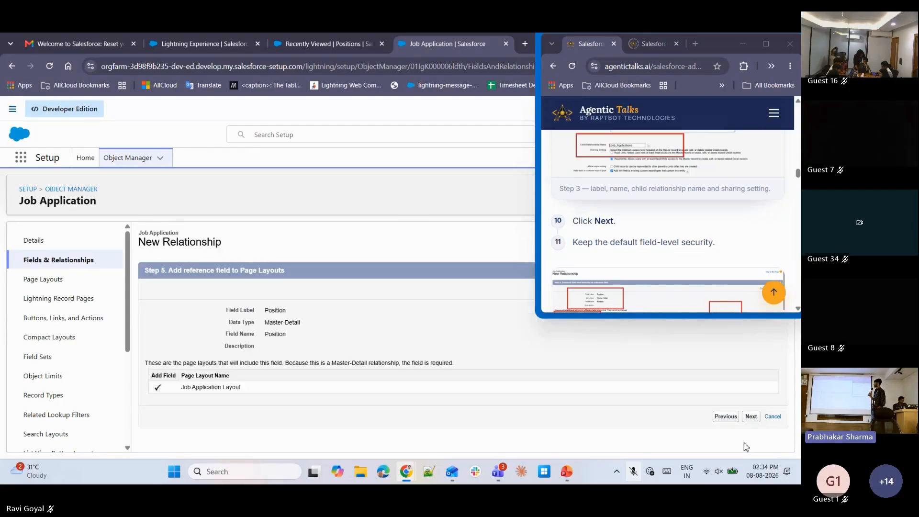
click(751, 416)
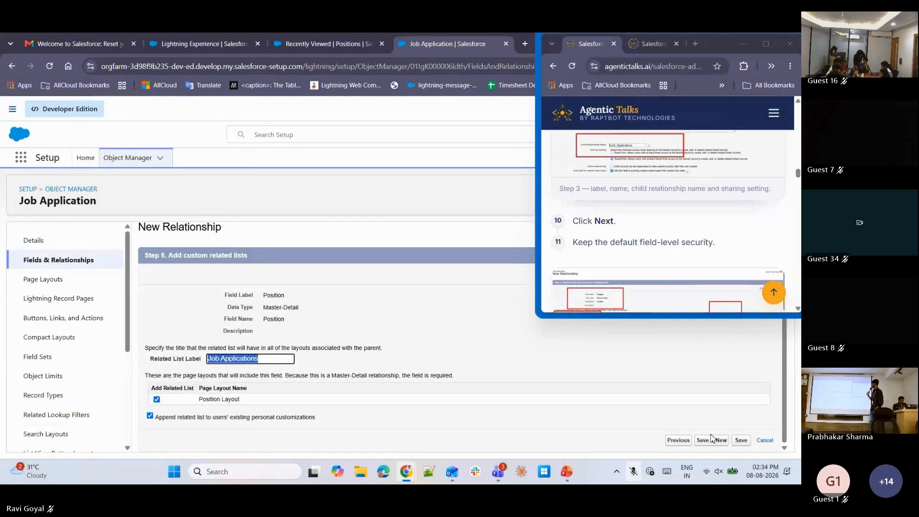
- Save the Position relationship with the Job Applications related list on Position Layout and start another new field, as the workbook specifies
scroll(614, 240, down, 8)
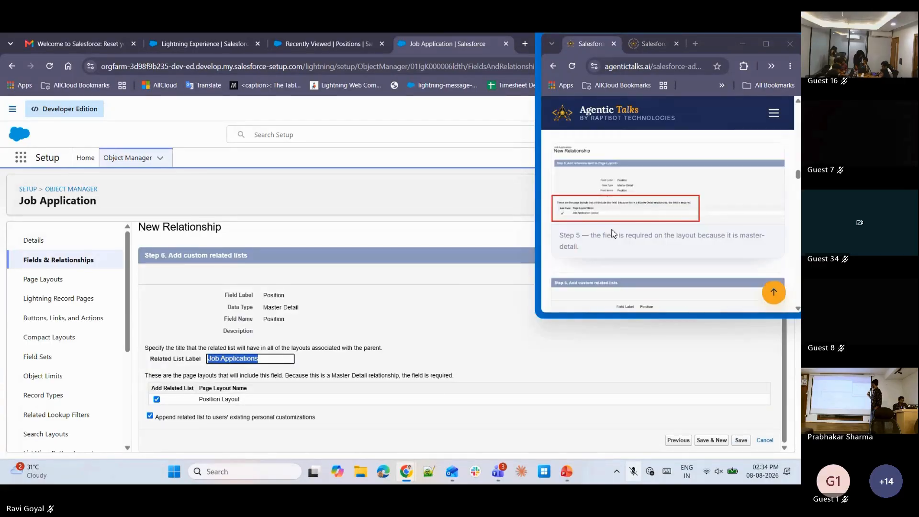
scroll(615, 241, down, 1)
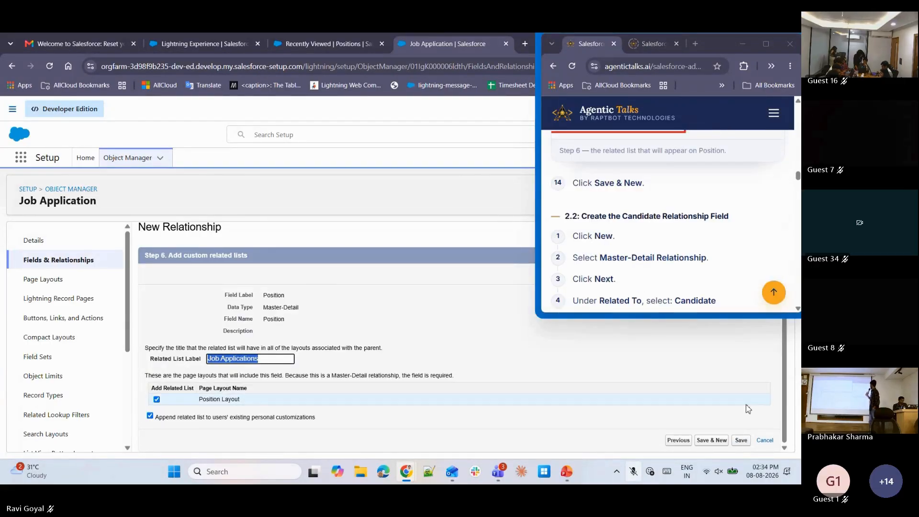
click(717, 441)
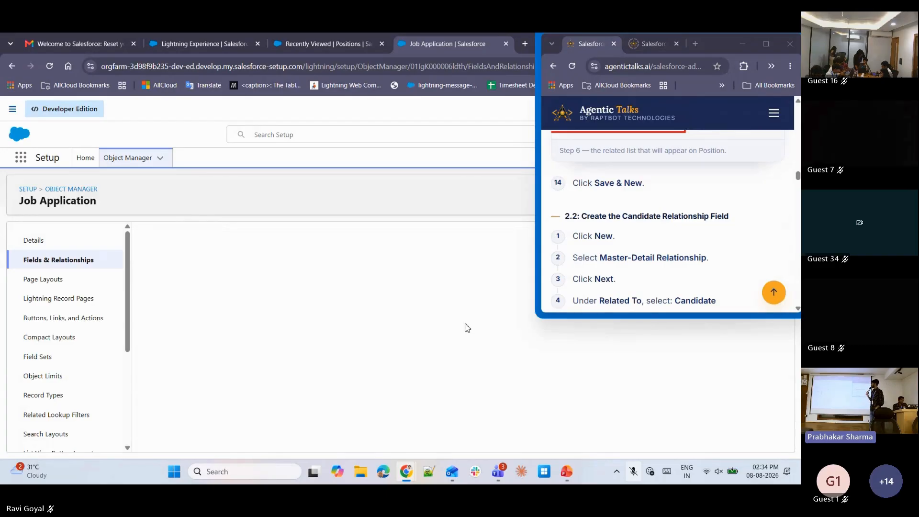
- Choose Master-Detail Relationship as the data type for the workbook's Candidate relationship field and continue to the related object choice
scroll(585, 251, down, 1)
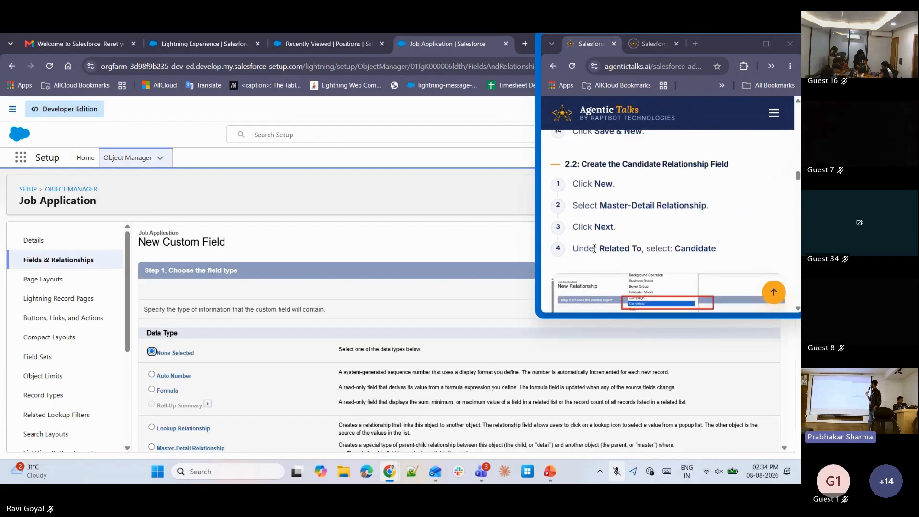
scroll(177, 380, down, 1)
scroll(160, 367, down, 2)
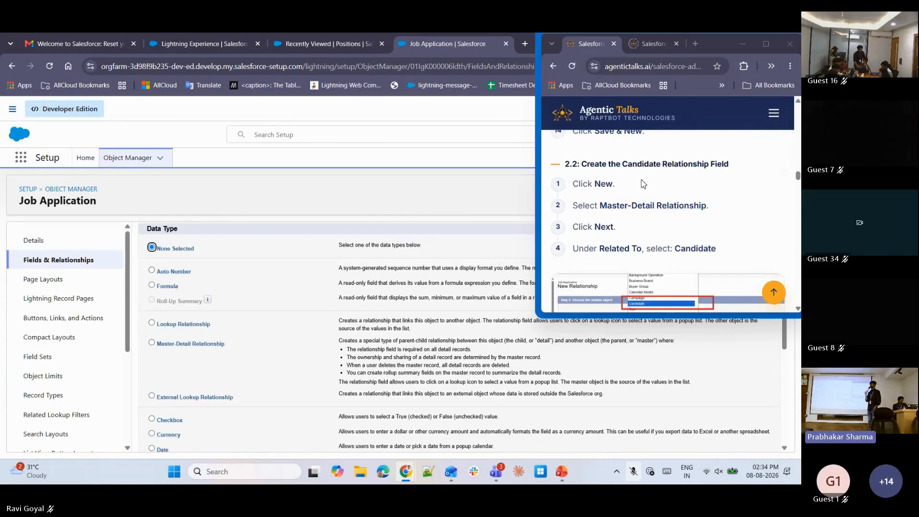
click(152, 342)
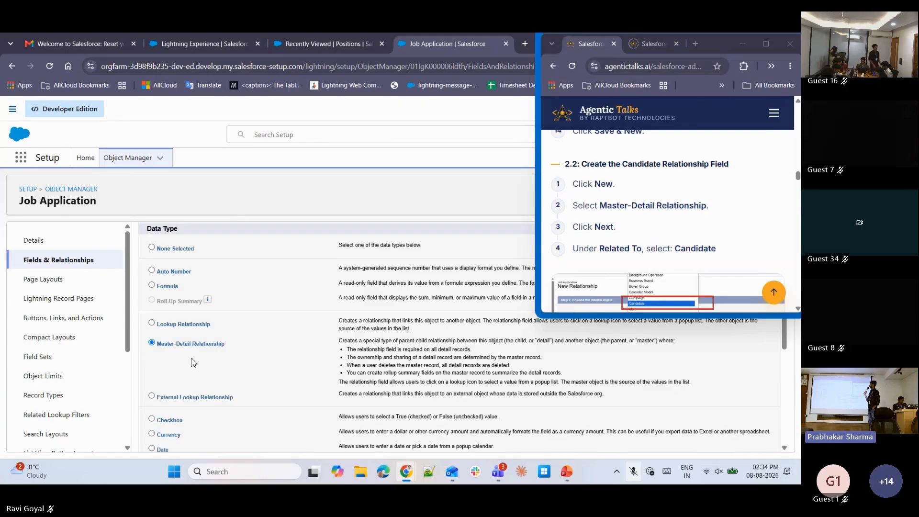
scroll(627, 224, down, 3)
scroll(632, 201, up, 3)
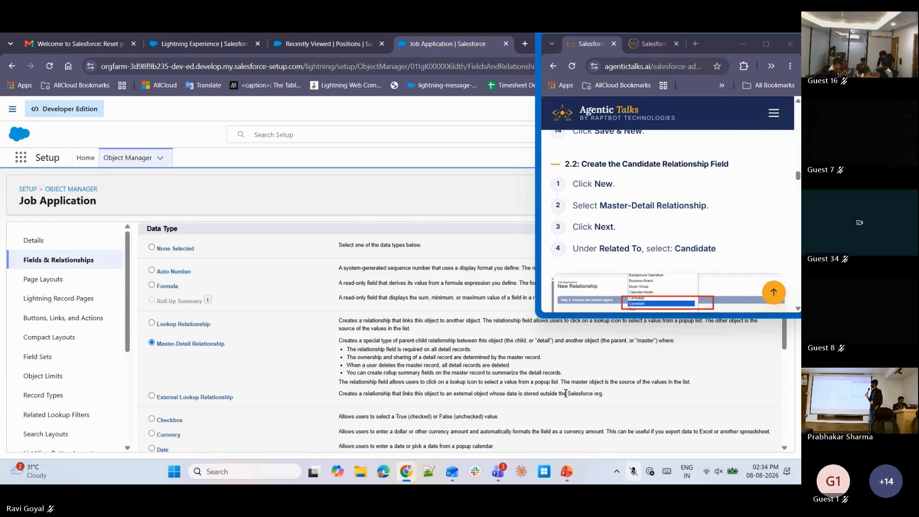
scroll(565, 393, down, 5)
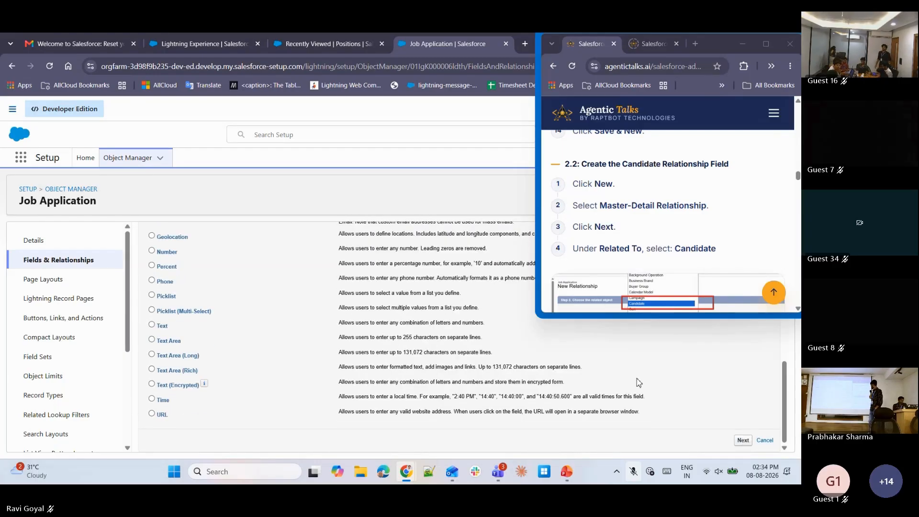
click(742, 440)
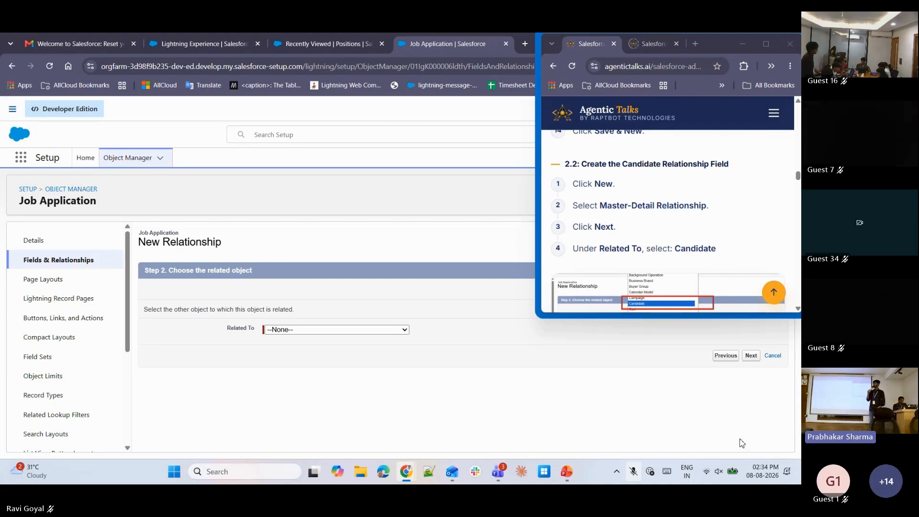
- Set Candidate as the related object of the second master-detail relationship and continue to the label and name settings
click(382, 330)
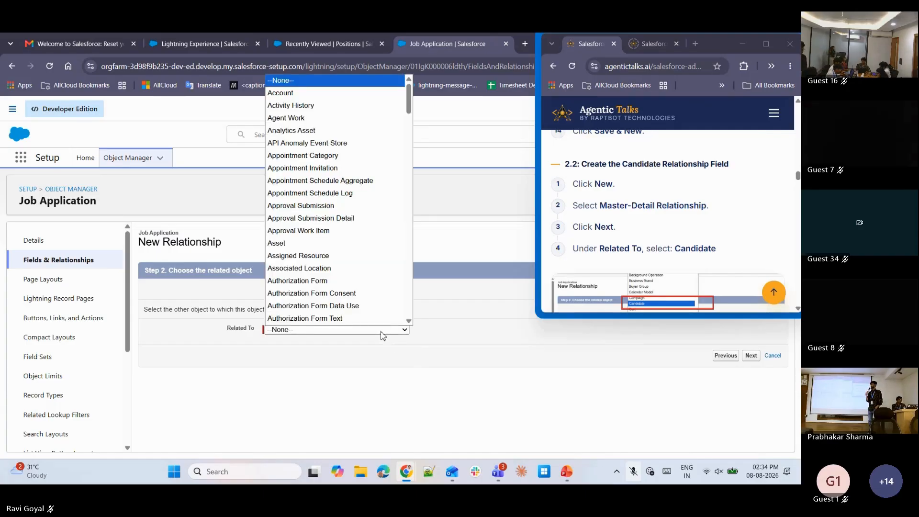
key(c)
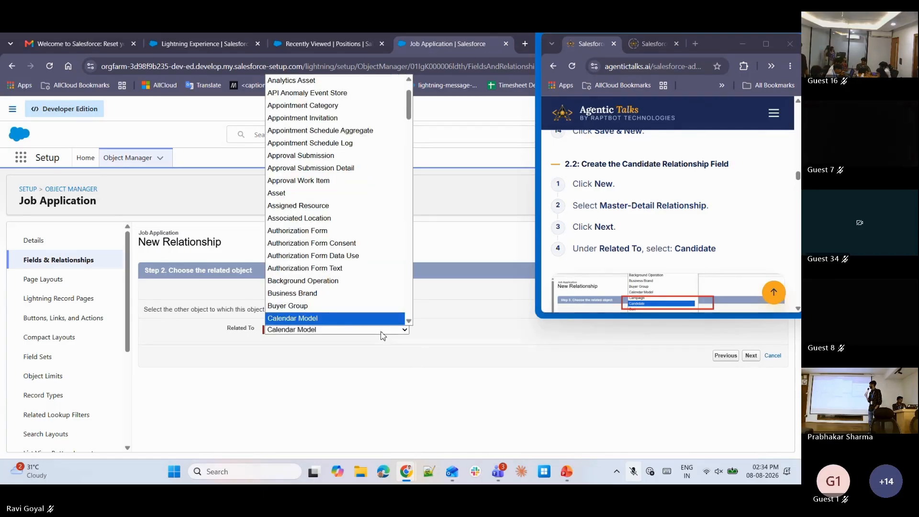
key(Down)
key(Down)
key(Return)
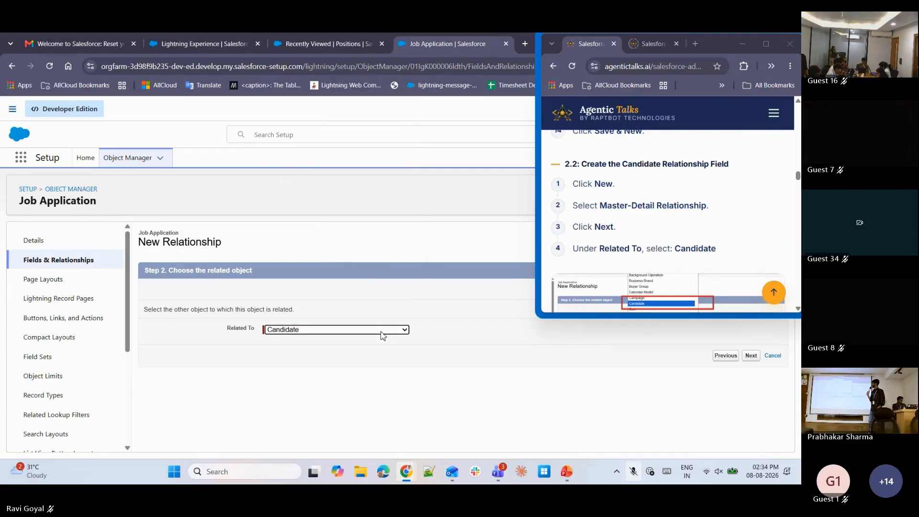
click(751, 356)
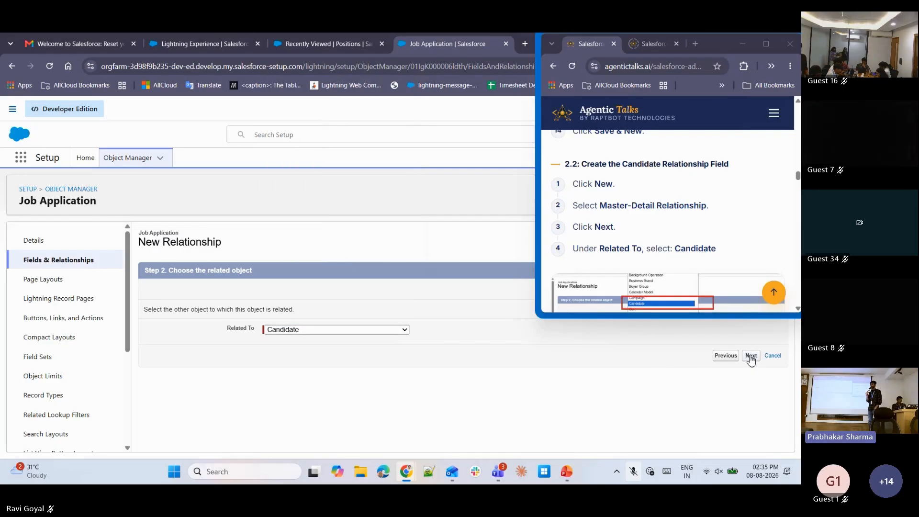
- Check the workbook's Candidate field instructions and fill in Candidate as both the field label and the field name
scroll(681, 240, down, 5)
scroll(680, 239, down, 3)
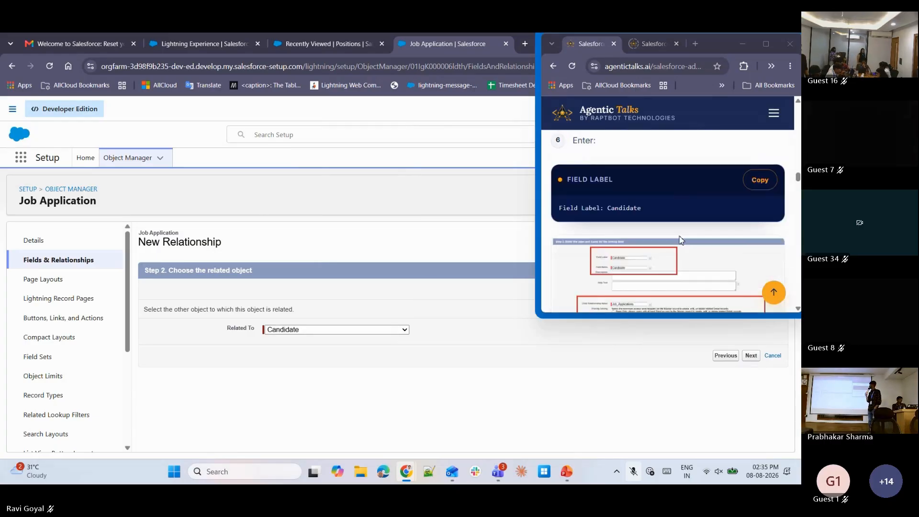
scroll(681, 239, down, 1)
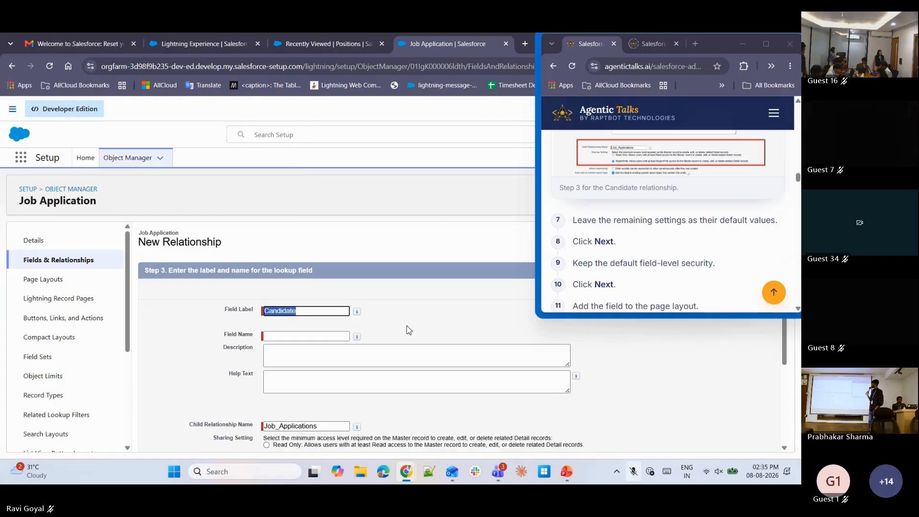
click(393, 319)
- Check the Candidate relationship's remaining settings against the workbook, leave them at their defaults and continue to field-level security
scroll(402, 339, down, 1)
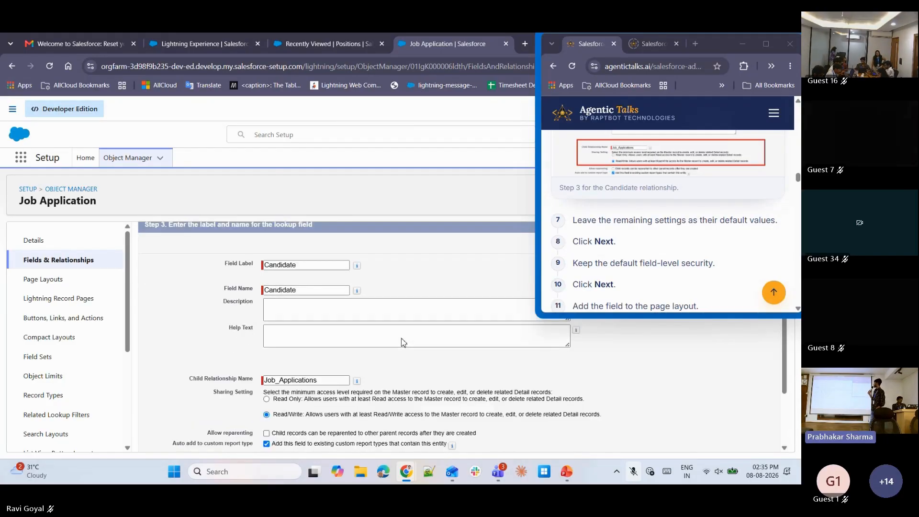
scroll(617, 229, up, 2)
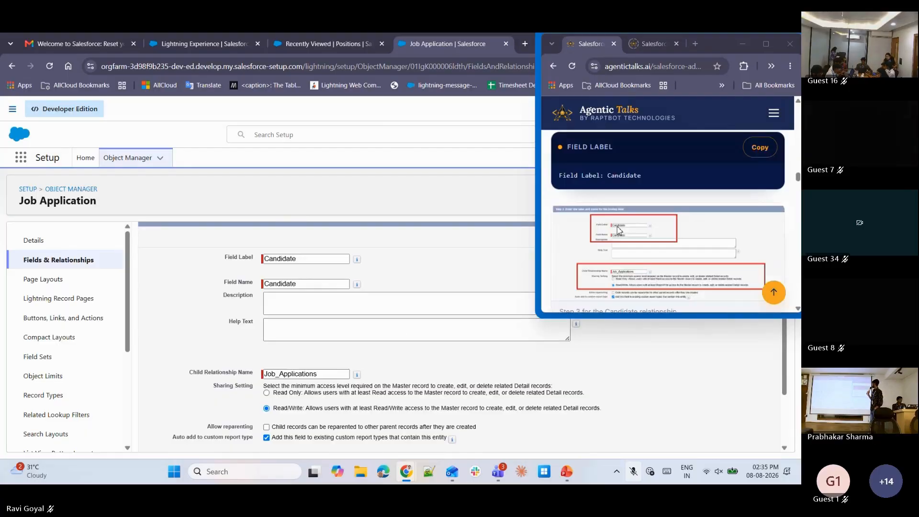
scroll(618, 229, down, 3)
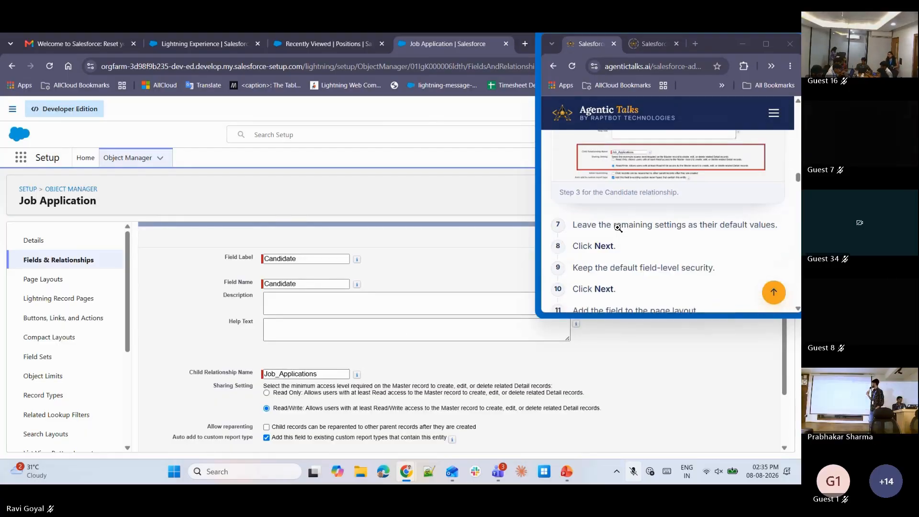
scroll(618, 233, down, 1)
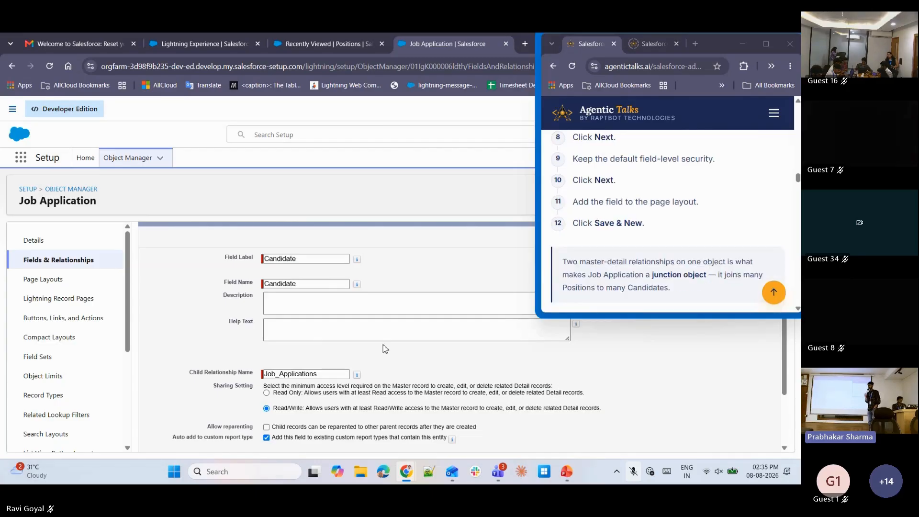
scroll(387, 354, down, 2)
click(742, 441)
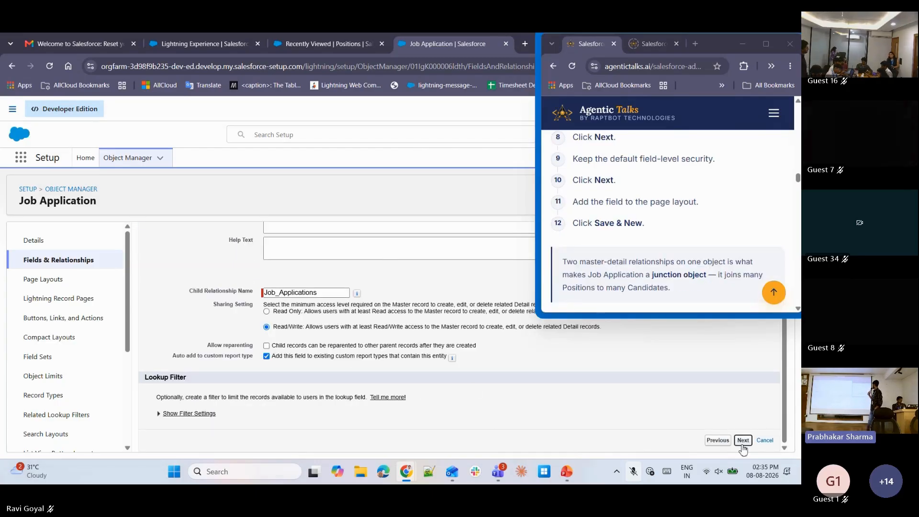
- Keep the Candidate relationship's default field-level security, page layout and related list, then save it and start another new field
scroll(630, 403, down, 5)
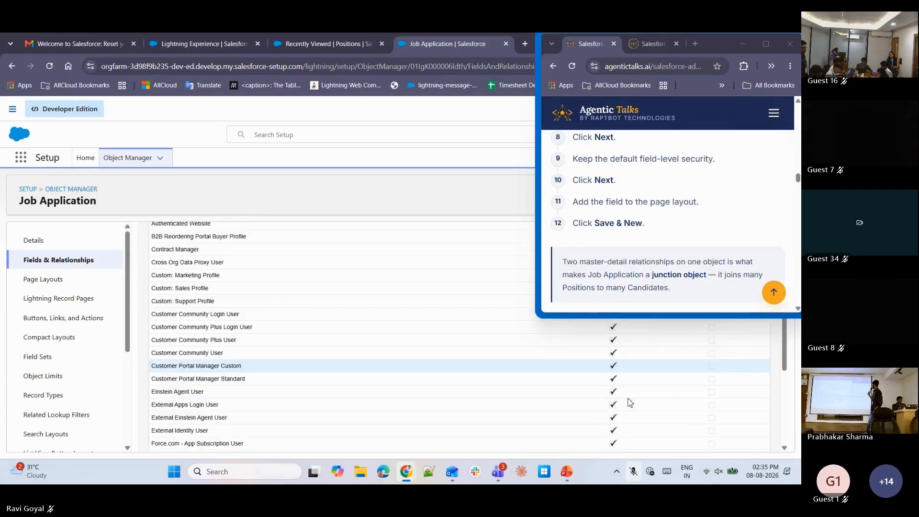
scroll(684, 431, down, 3)
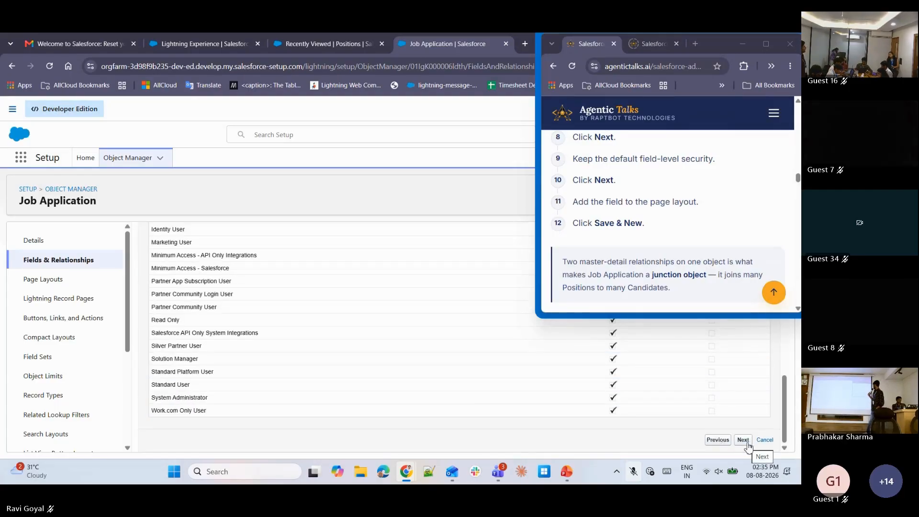
click(742, 441)
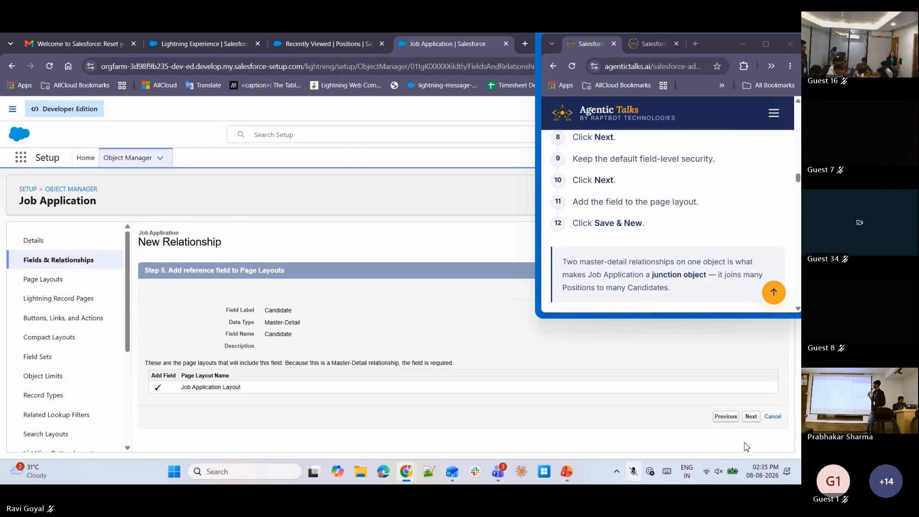
click(750, 417)
scroll(626, 383, down, 1)
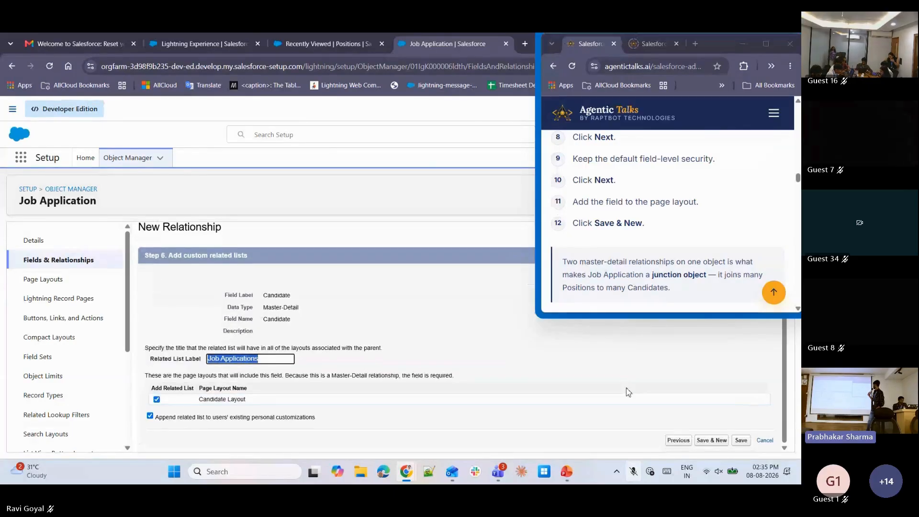
click(713, 440)
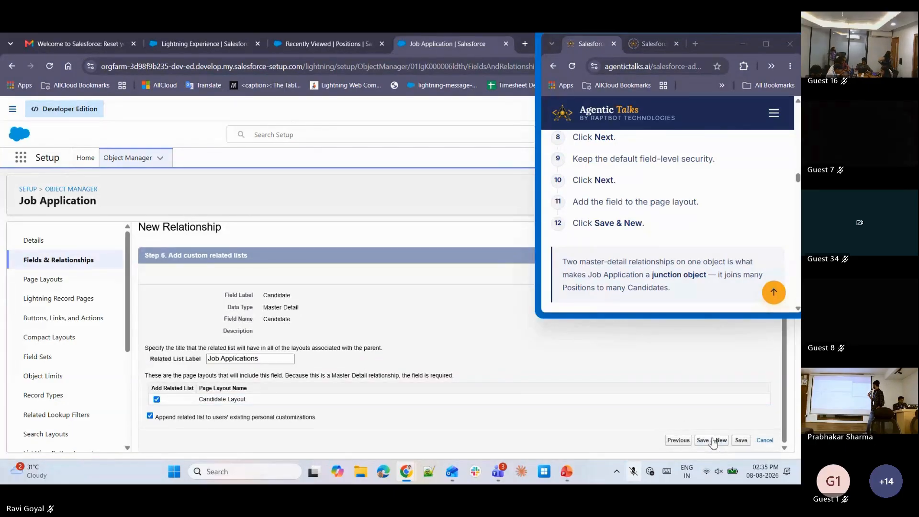
- Check the workbook's Stage field instructions, choose Picklist as the data type and continue to the field details
scroll(659, 248, down, 3)
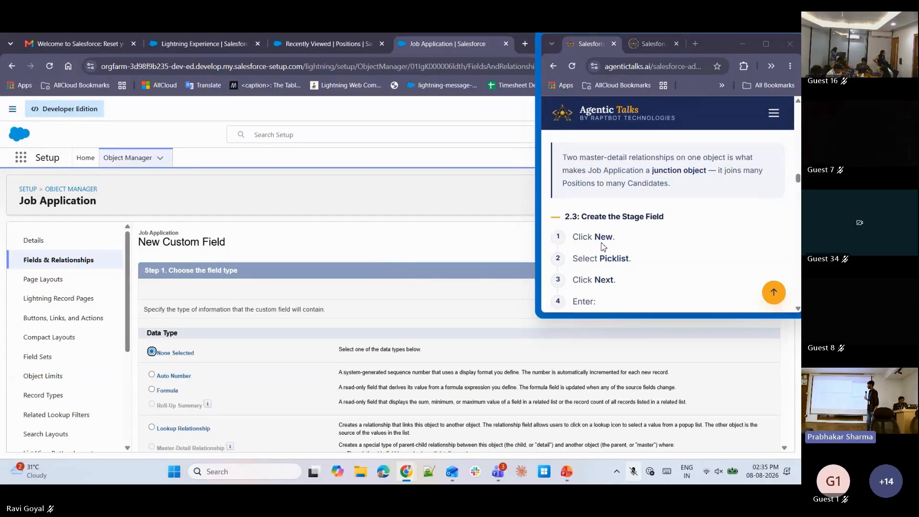
scroll(624, 228, up, 2)
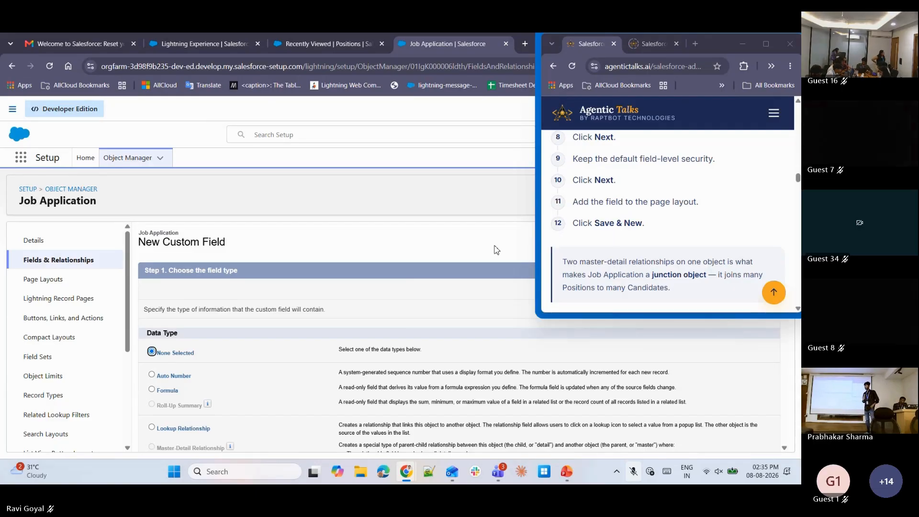
scroll(606, 247, up, 1)
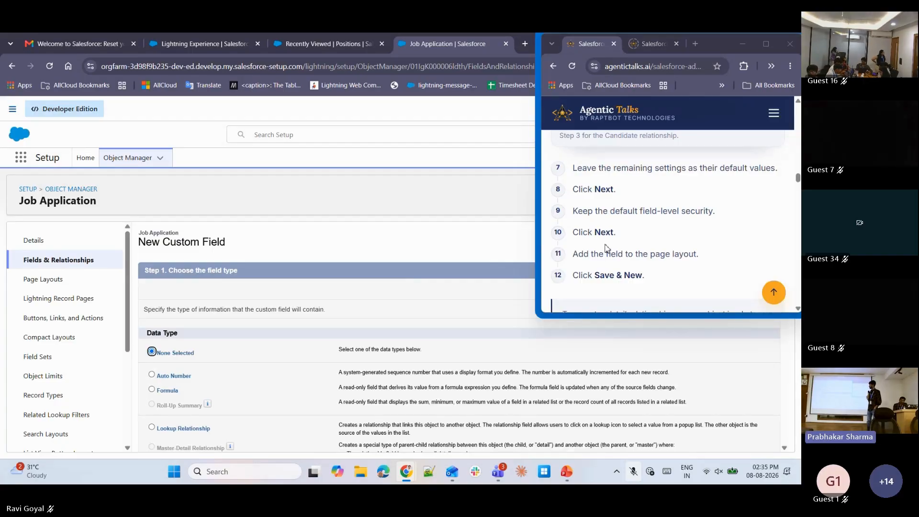
scroll(606, 247, down, 2)
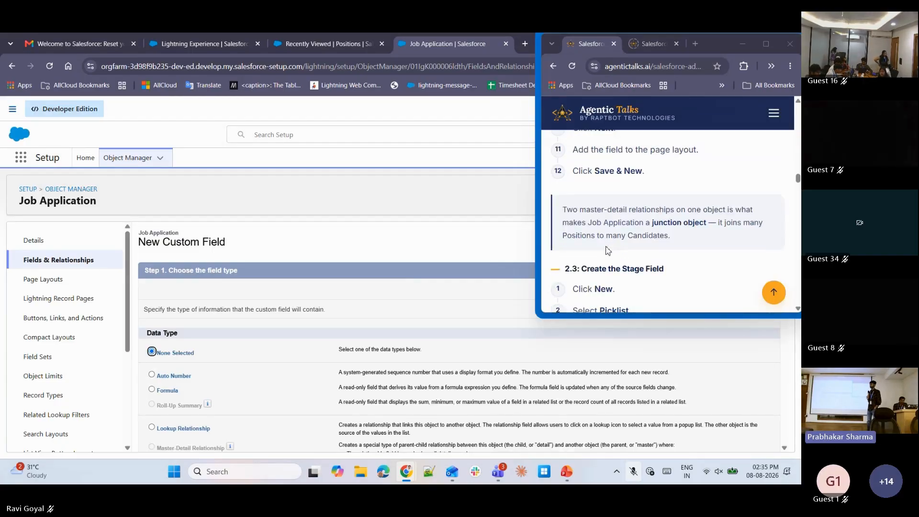
scroll(297, 375, down, 2)
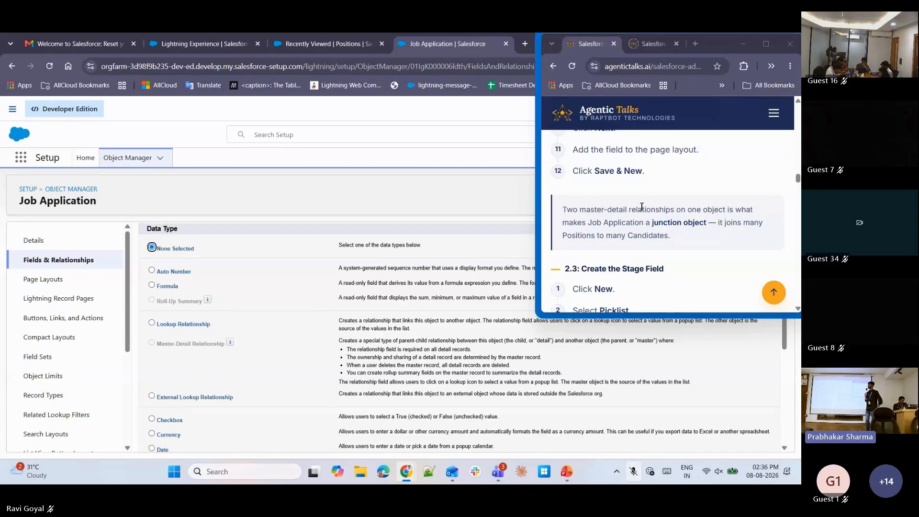
scroll(641, 207, up, 1)
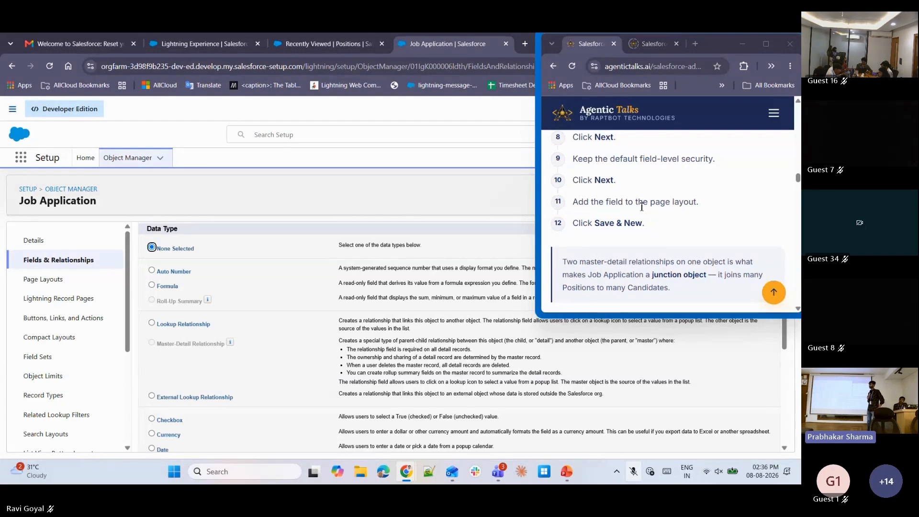
scroll(642, 206, down, 3)
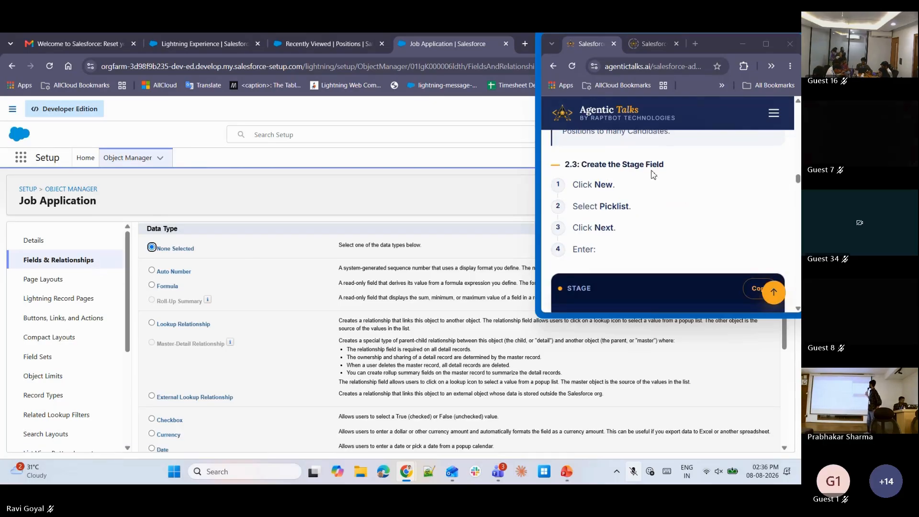
scroll(244, 306, down, 2)
scroll(166, 360, down, 1)
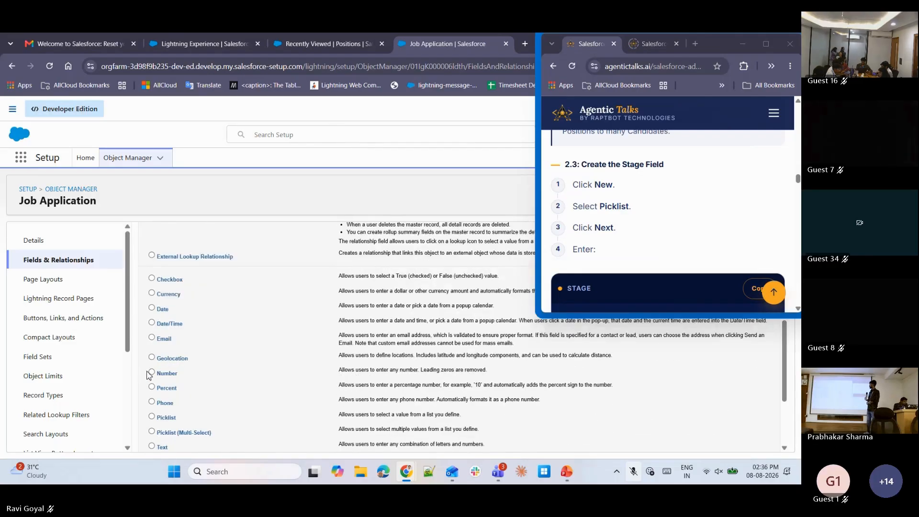
click(152, 400)
scroll(576, 402, down, 2)
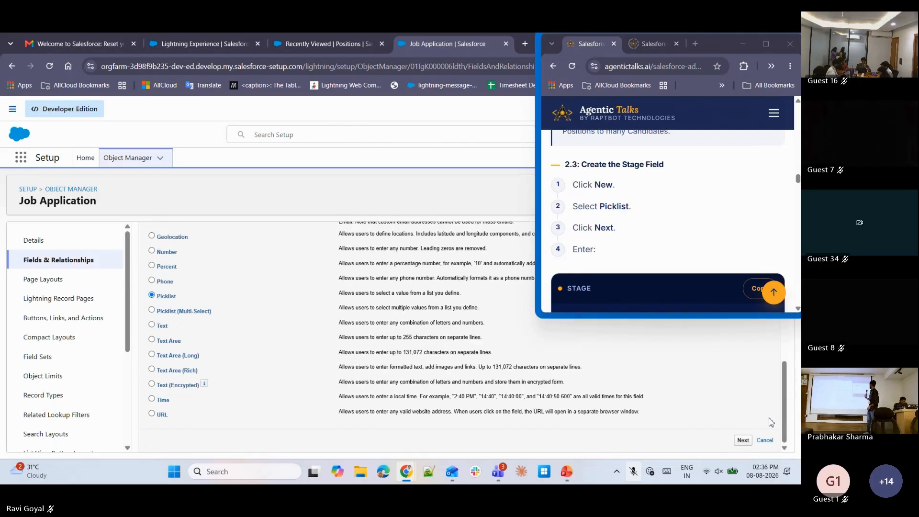
click(743, 440)
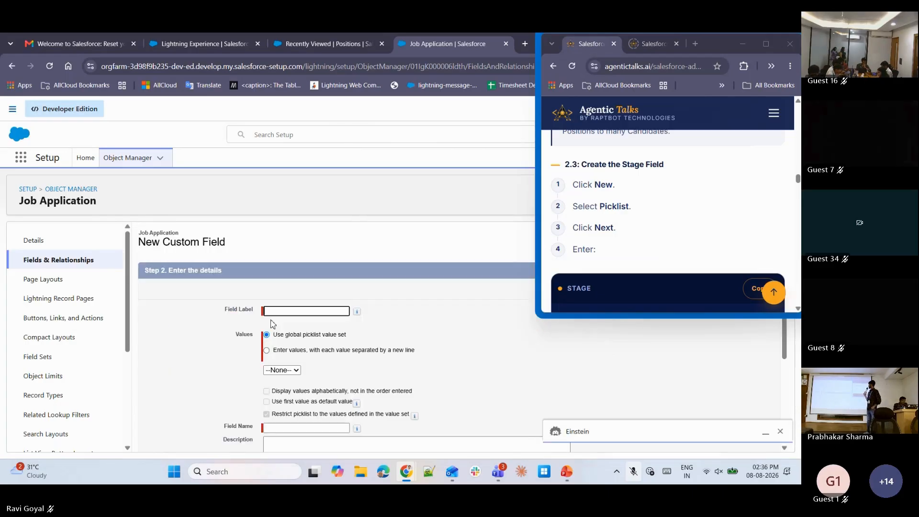
- Copy Stage from the workbook and enter it as the picklist field's label
scroll(649, 232, down, 2)
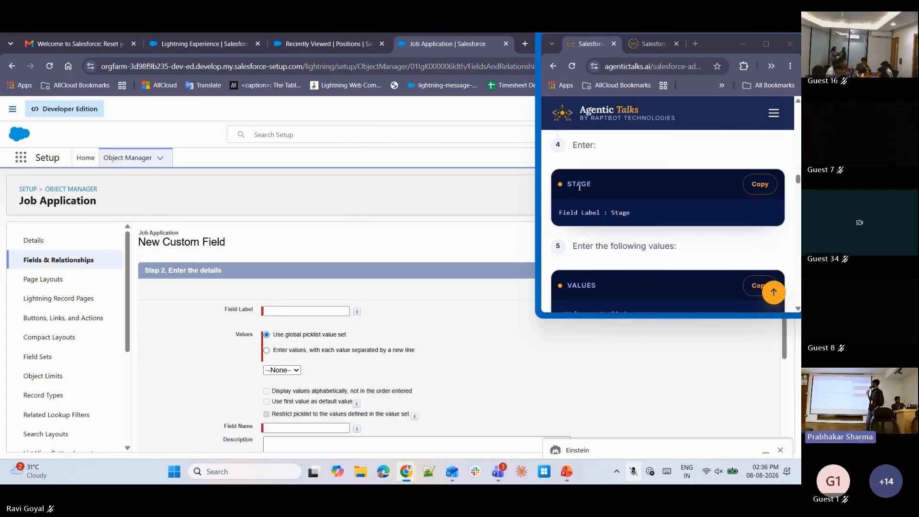
double_click(579, 184)
double_click(619, 211)
key(ctrl+c)
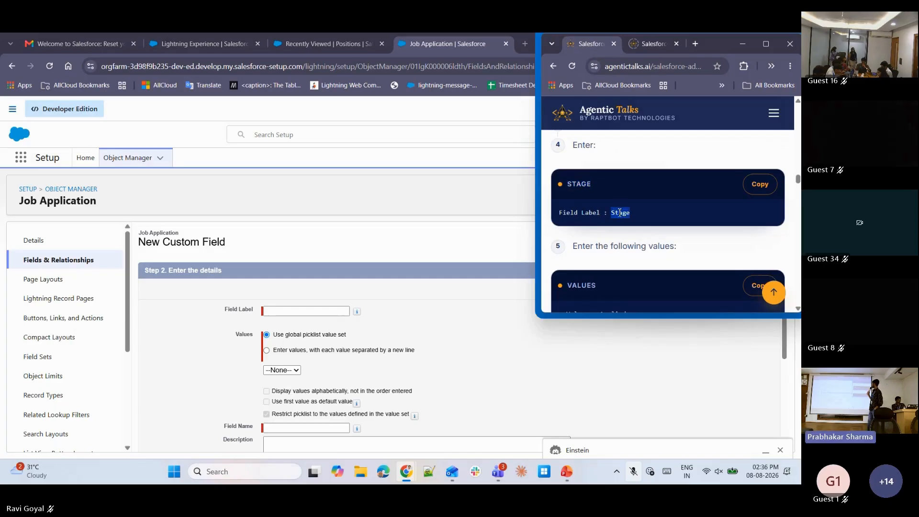
click(335, 311)
key(ctrl+v)
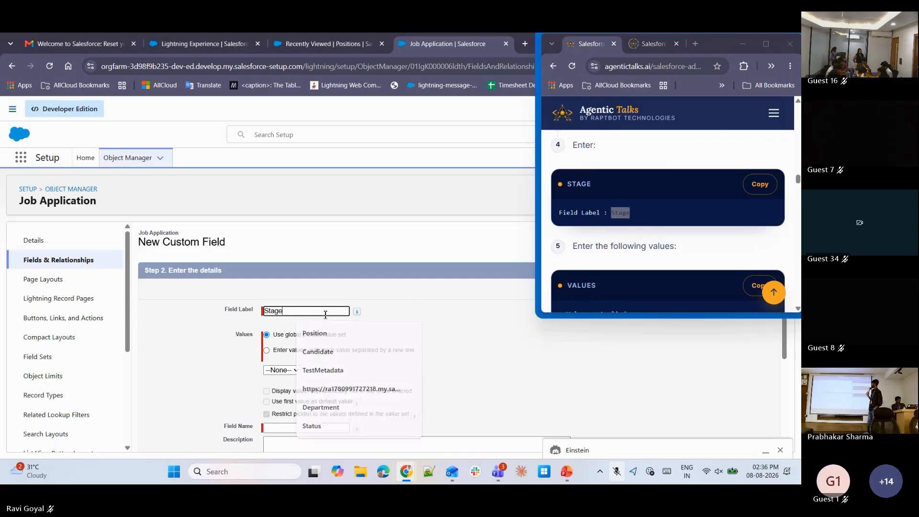
click(385, 325)
- Choose to enter separate values for the picklist and paste the workbook's list: Applied, Screening, Interview, Offer, Hired, Rejected
click(281, 350)
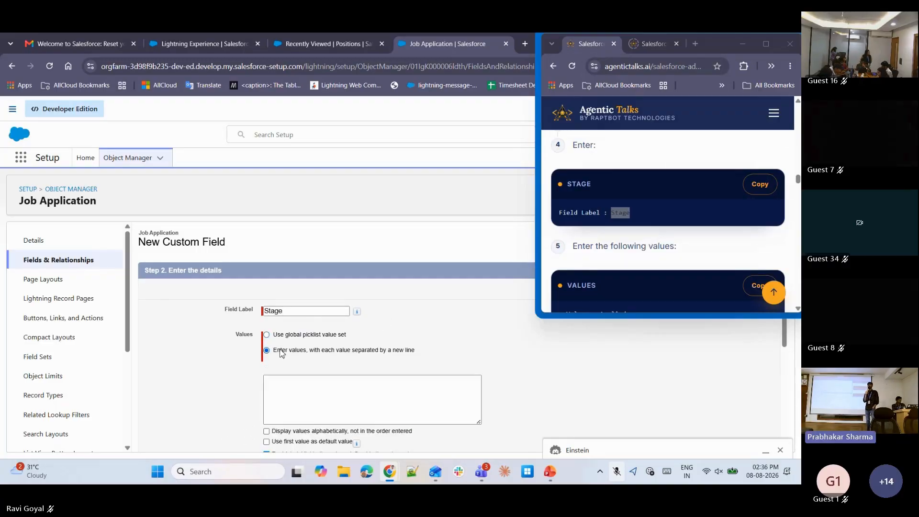
scroll(606, 272, down, 2)
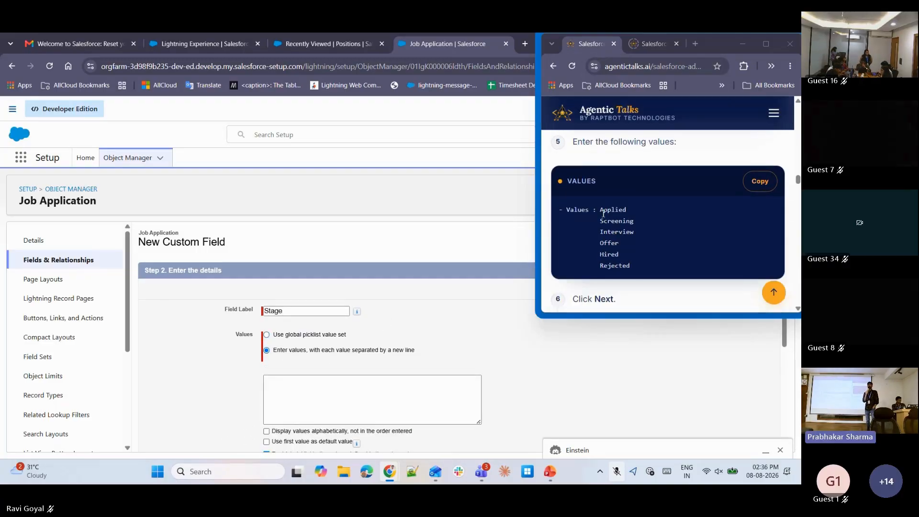
drag(601, 211, 635, 269)
key(ctrl+c)
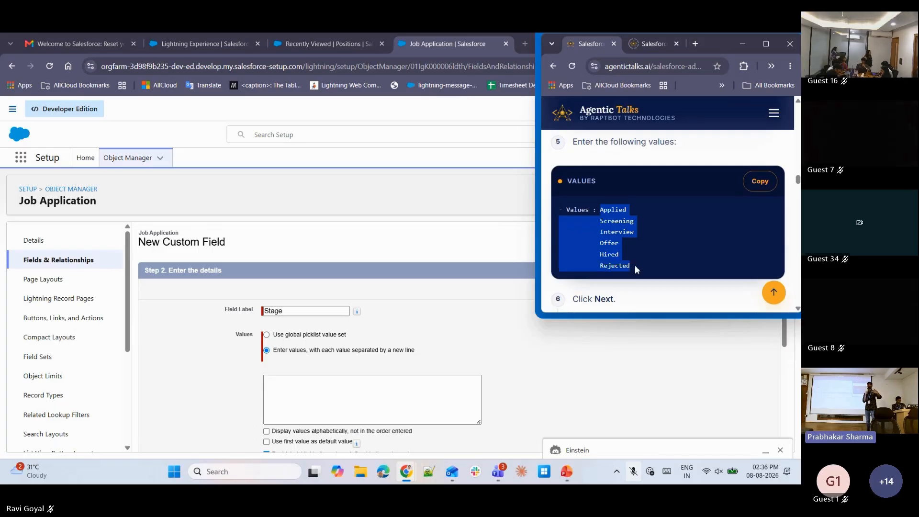
click(317, 386)
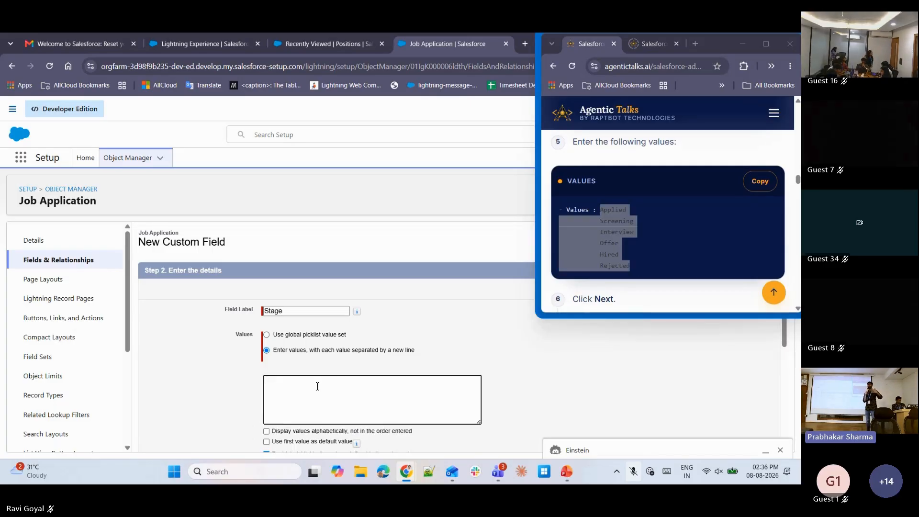
key(ctrl+v)
- Remove the leading spaces from the pasted picklist values so each one starts at the beginning of its line
click(285, 389)
key(BackSpace)
key(BackSpace)
key(BackSpace)
key(BackSpace)
key(BackSpace)
key(BackSpace)
key(BackSpace)
key(BackSpace)
key(BackSpace)
key(BackSpace)
key(BackSpace)
click(286, 390)
key(BackSpace)
key(BackSpace)
key(BackSpace)
key(BackSpace)
key(BackSpace)
key(BackSpace)
key(BackSpace)
key(BackSpace)
key(BackSpace)
key(BackSpace)
key(BackSpace)
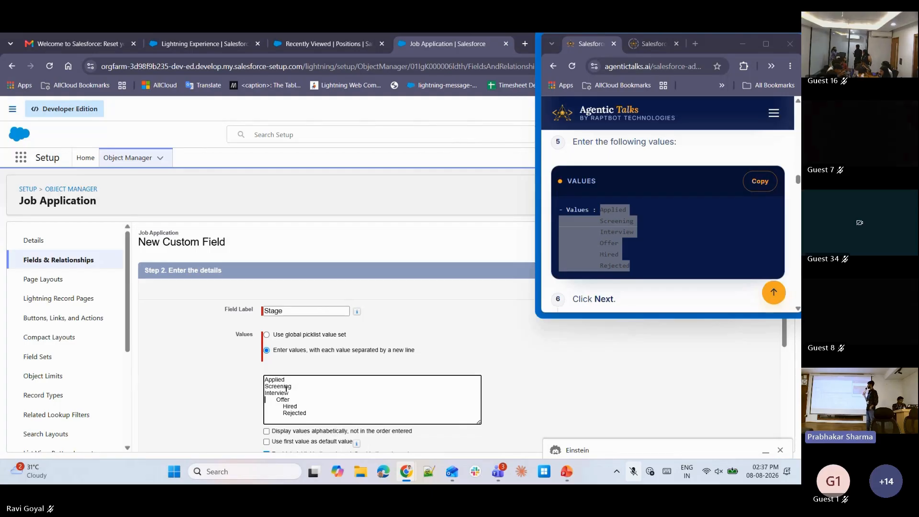
key(Delete)
key(Delete)
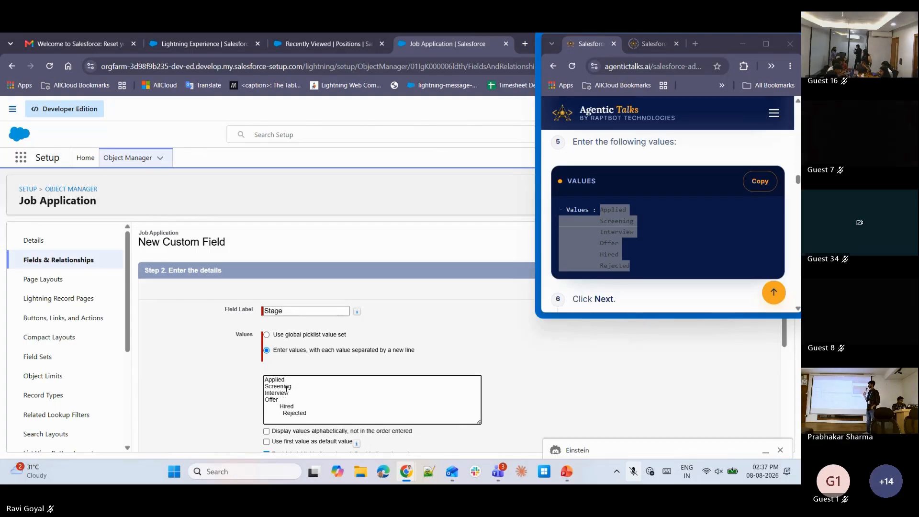
key(Delete)
key(Delete)
key(Delete)
key(Delete)
key(Delete)
key(Delete)
key(Delete)
key(Delete)
key(Delete)
key(Delete)
key(Delete)
key(Delete)
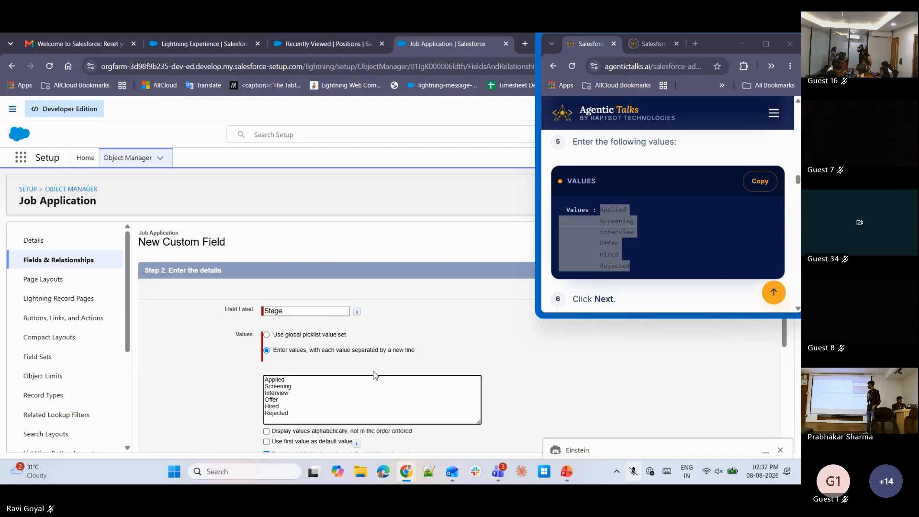
- Leave the Stage field's remaining settings at their defaults and continue to field-level security
scroll(375, 375, down, 1)
scroll(665, 287, down, 2)
scroll(594, 420, down, 3)
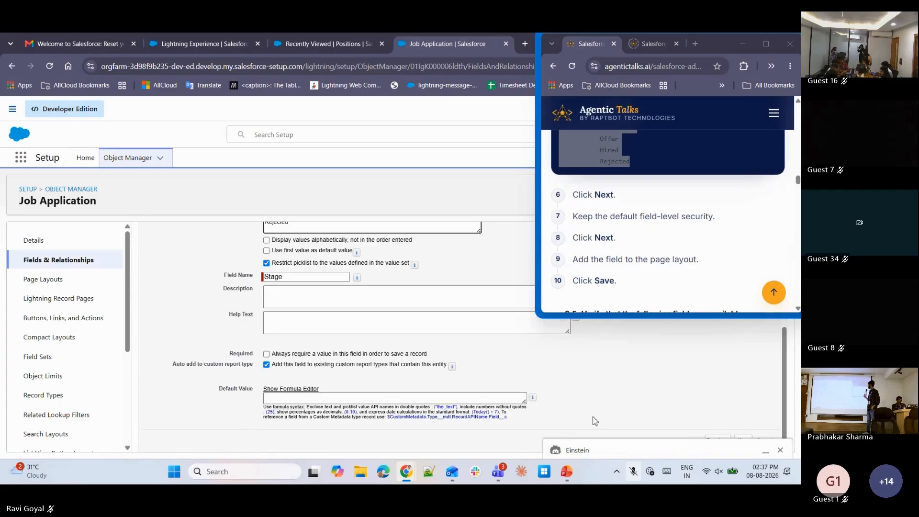
click(703, 416)
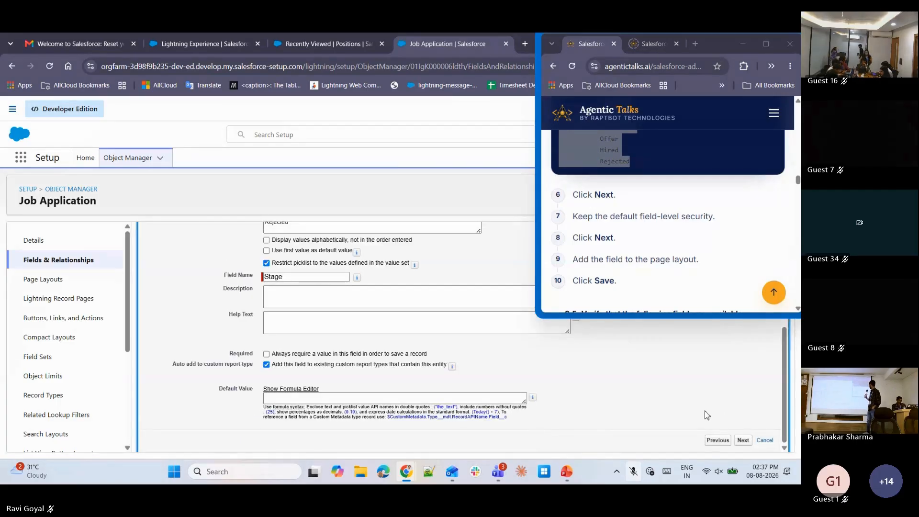
click(743, 440)
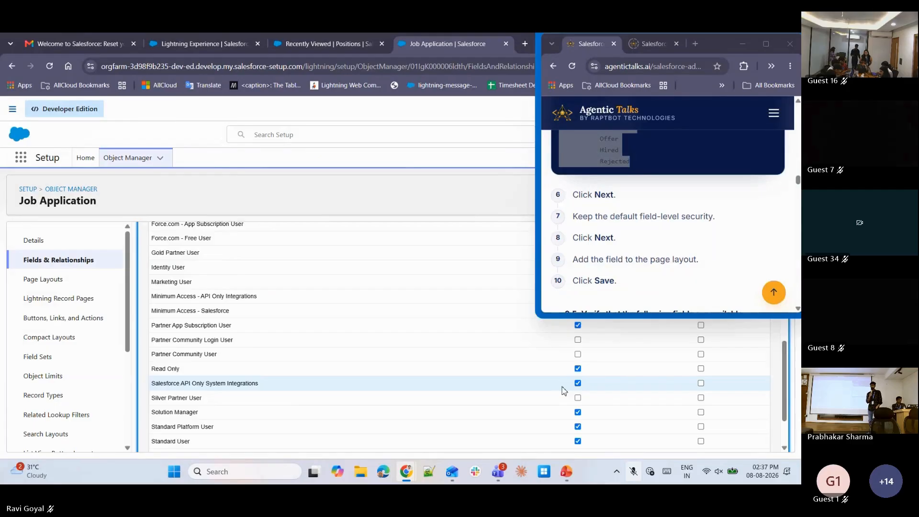
- Keep the Stage field's default field-level security, include it in the Job Application Layout and save the field
scroll(588, 407, down, 2)
click(743, 442)
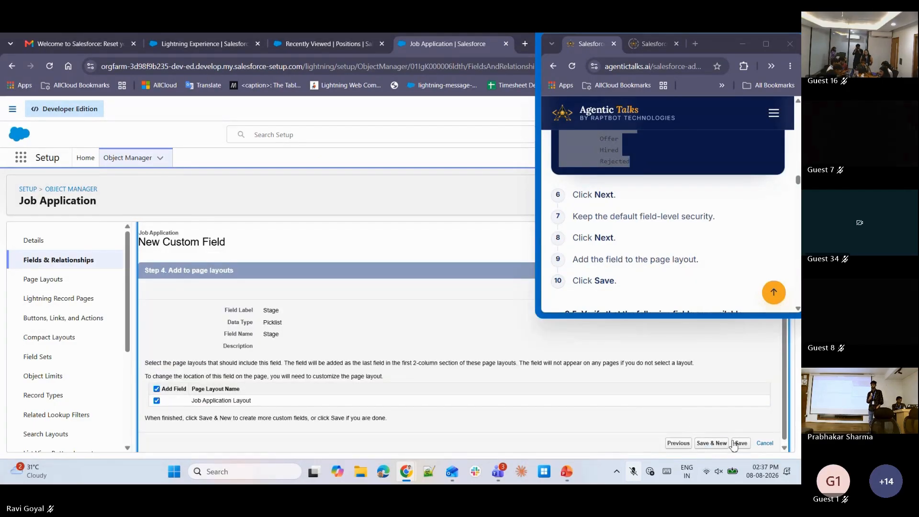
scroll(640, 272, down, 2)
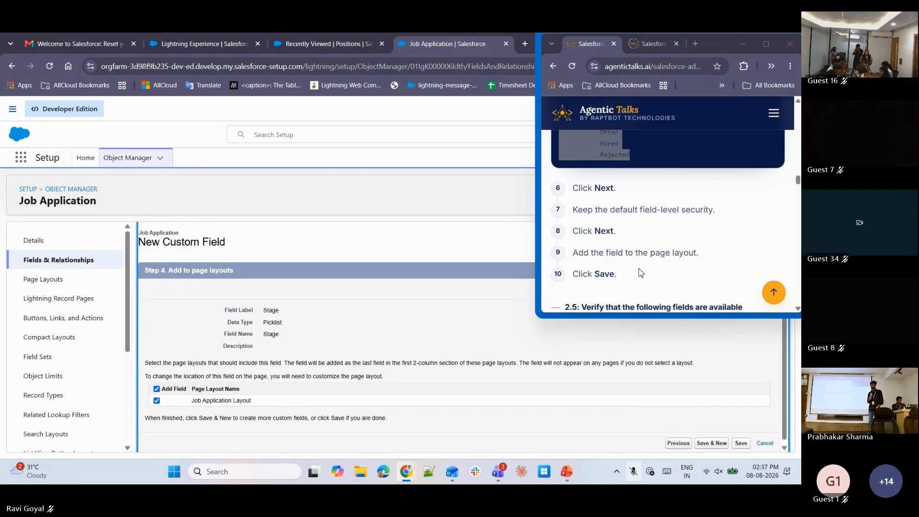
click(741, 443)
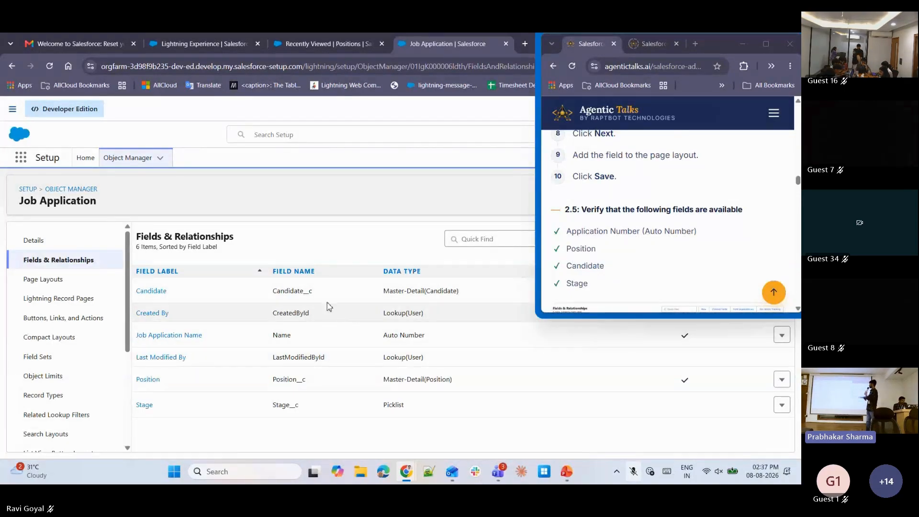
- Check the field names and data types of the Candidate and Position relationships in the Job Application field list
double_click(301, 292)
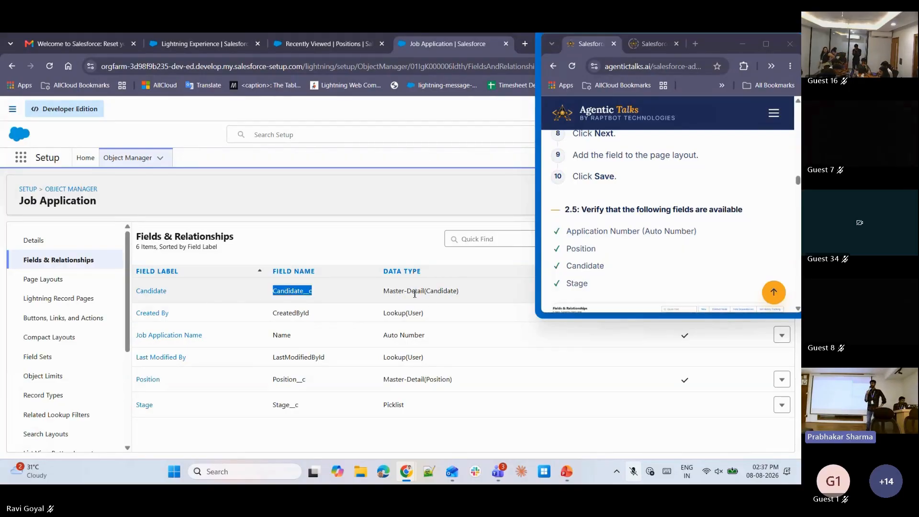
drag(383, 290, 468, 297)
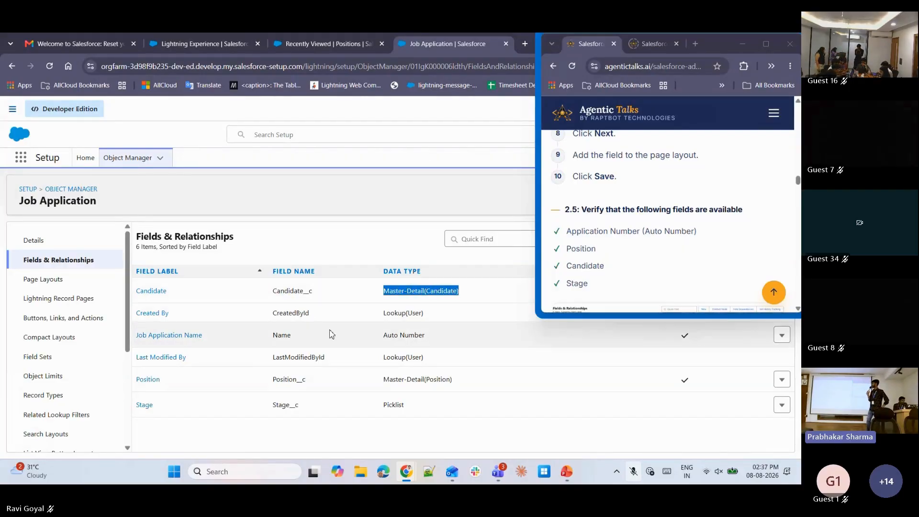
drag(273, 383, 327, 383)
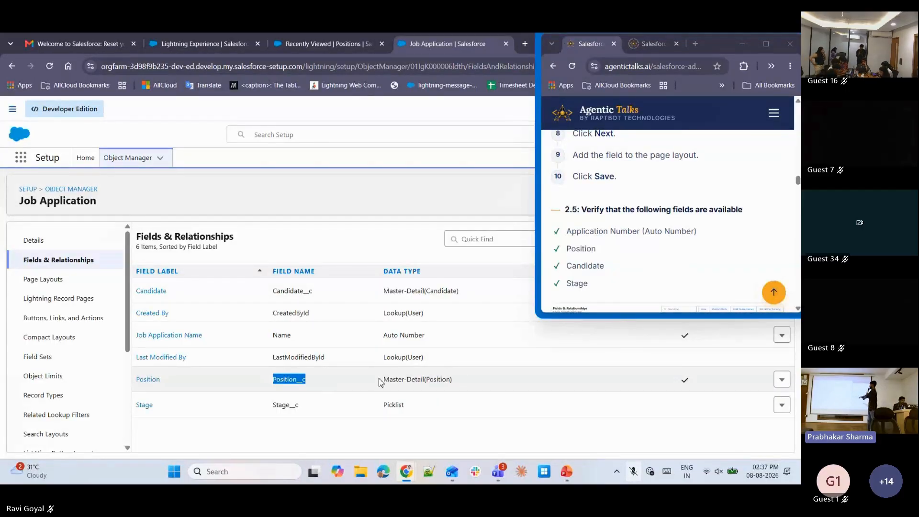
click(402, 379)
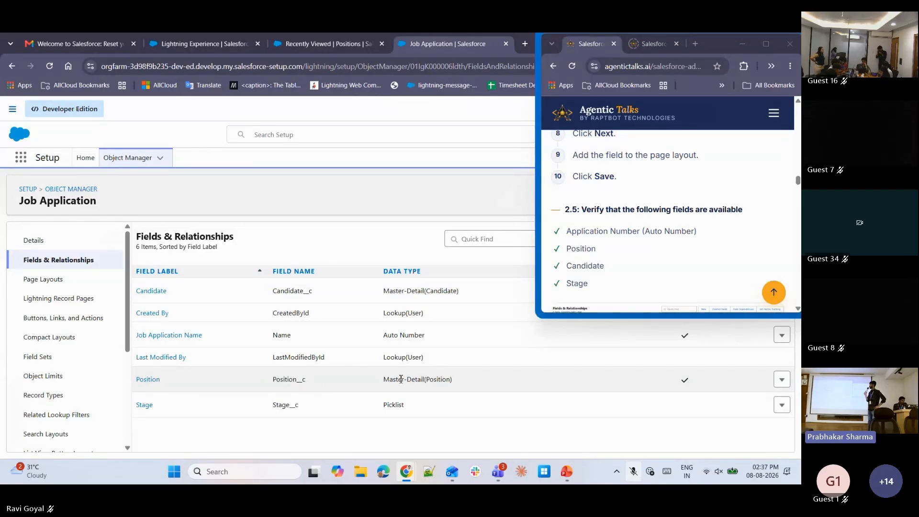
- Check the data types of the Position, Stage and Job Application Name fields in the Job Application field list
triple_click(402, 379)
click(294, 407)
double_click(295, 407)
double_click(393, 405)
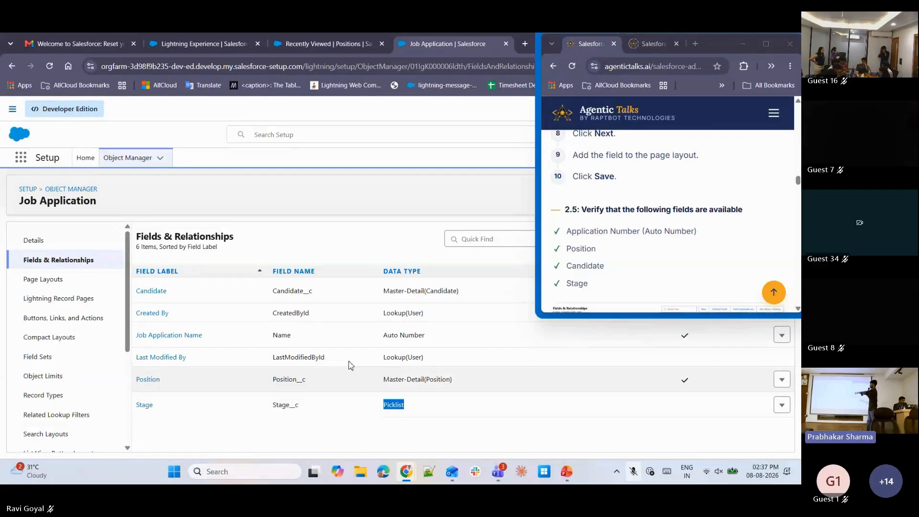
double_click(283, 335)
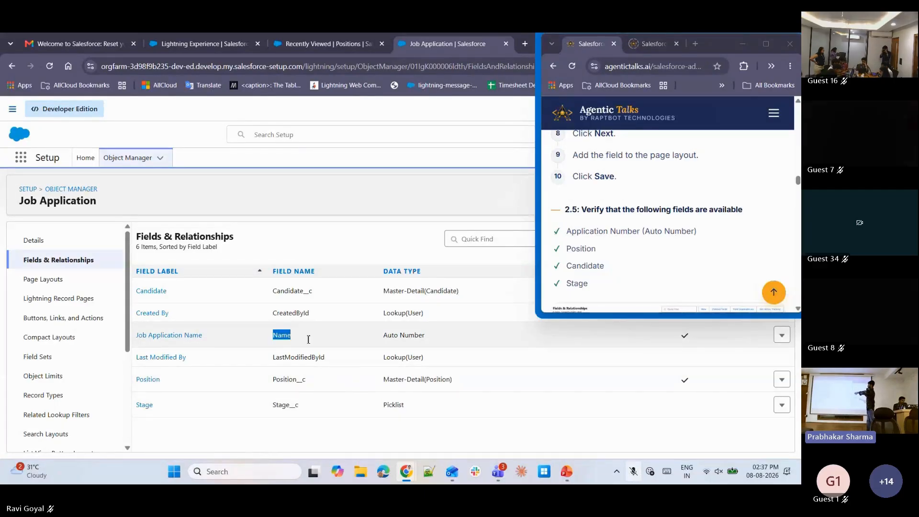
triple_click(403, 335)
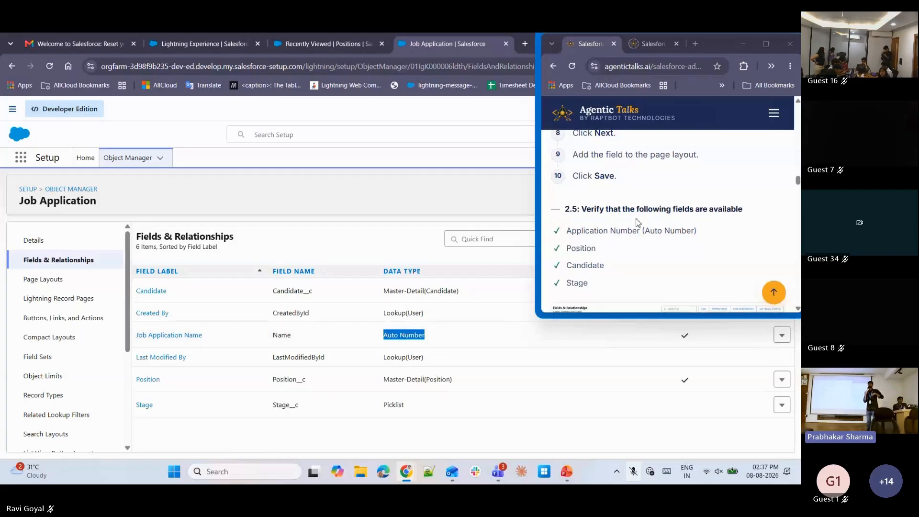
- Read the workbook's Step 3 instructions on adding the Job Applications tab to the Lightning application
scroll(639, 222, down, 3)
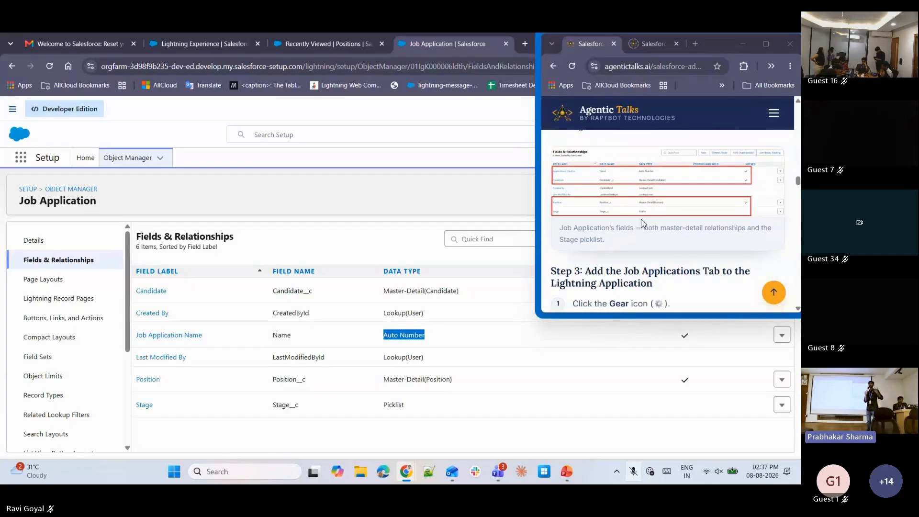
scroll(643, 223, down, 1)
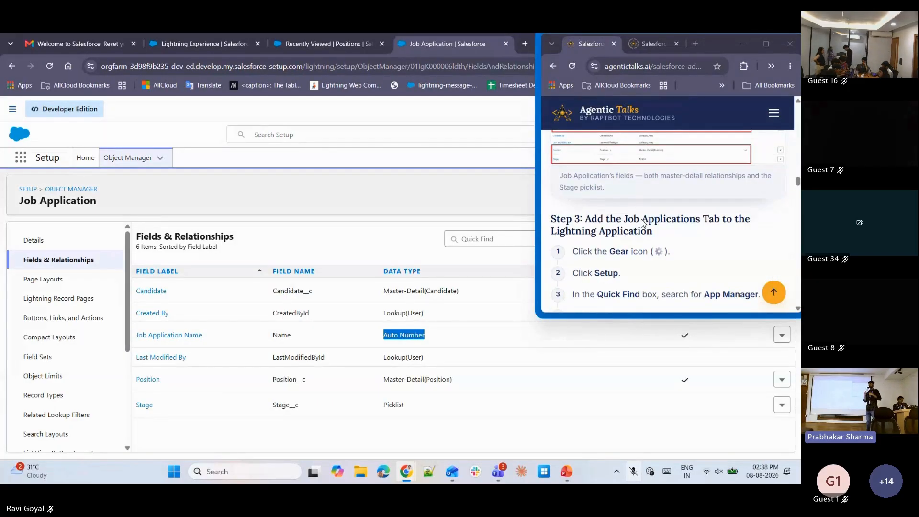
scroll(643, 222, down, 1)
scroll(643, 221, up, 3)
scroll(642, 220, down, 2)
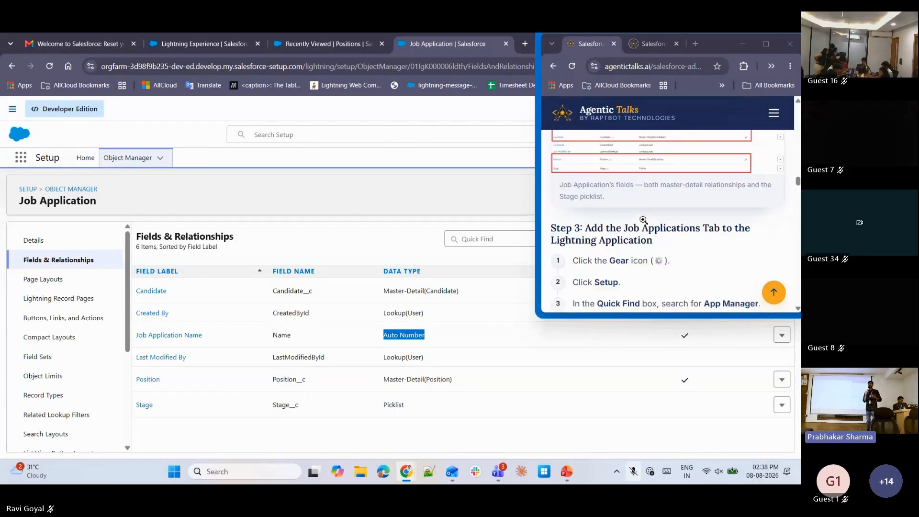
scroll(642, 220, down, 1)
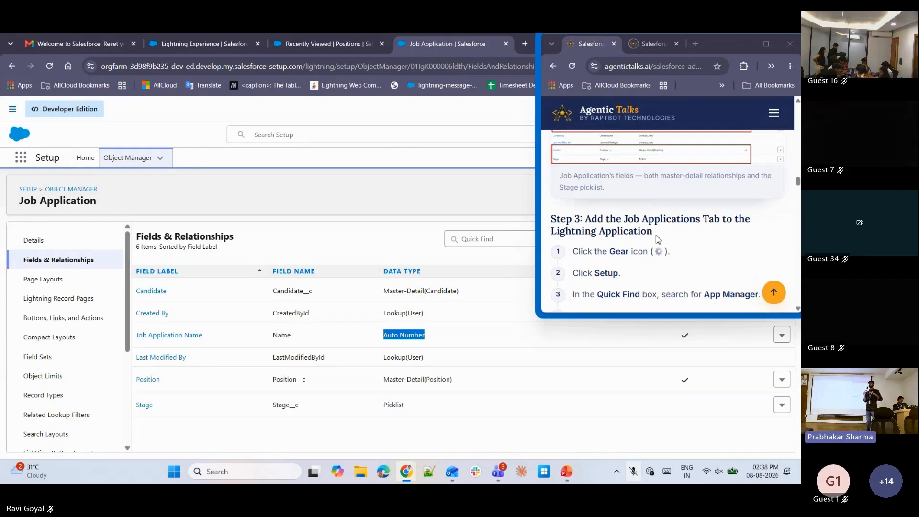
scroll(657, 239, down, 3)
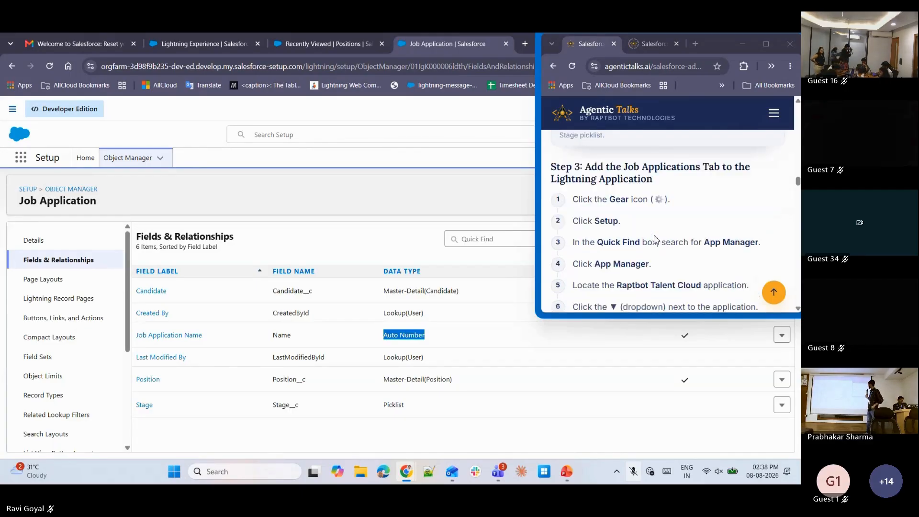
scroll(656, 239, up, 2)
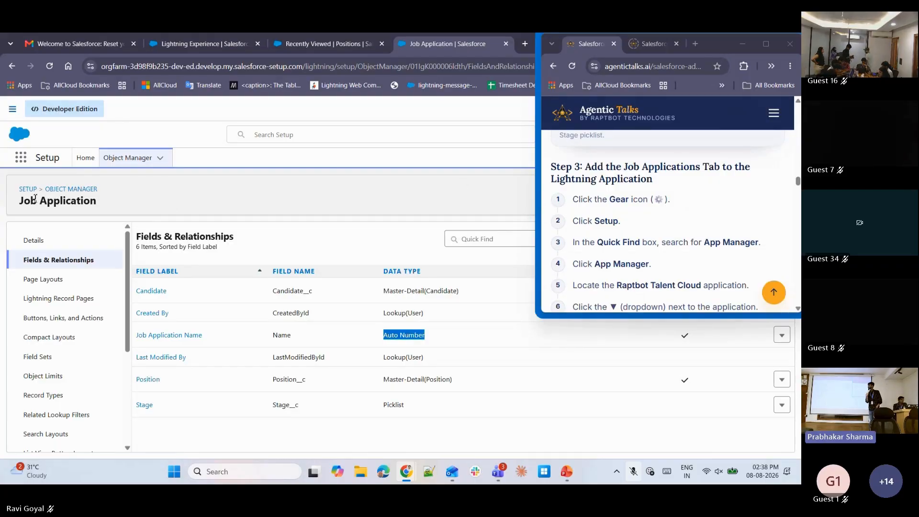
- Go to Setup Home, search the setup pages for App Manager and open it
click(83, 162)
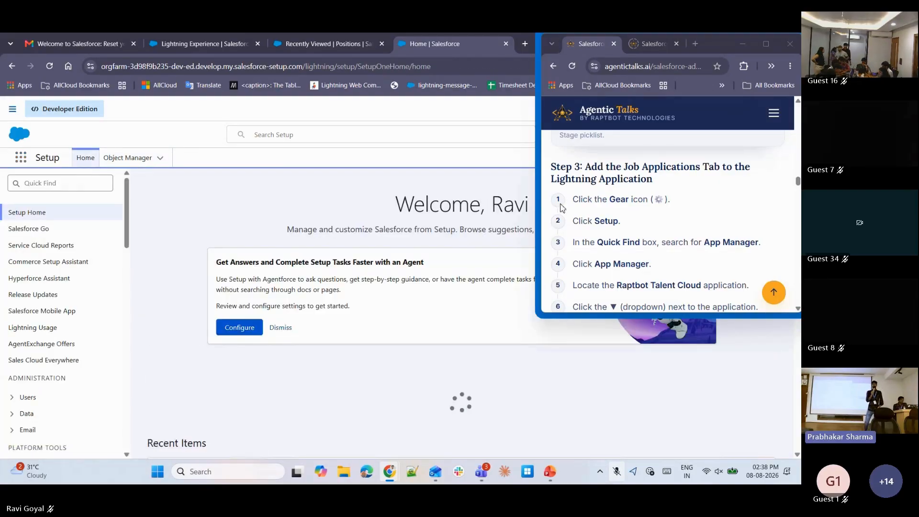
scroll(620, 197, up, 1)
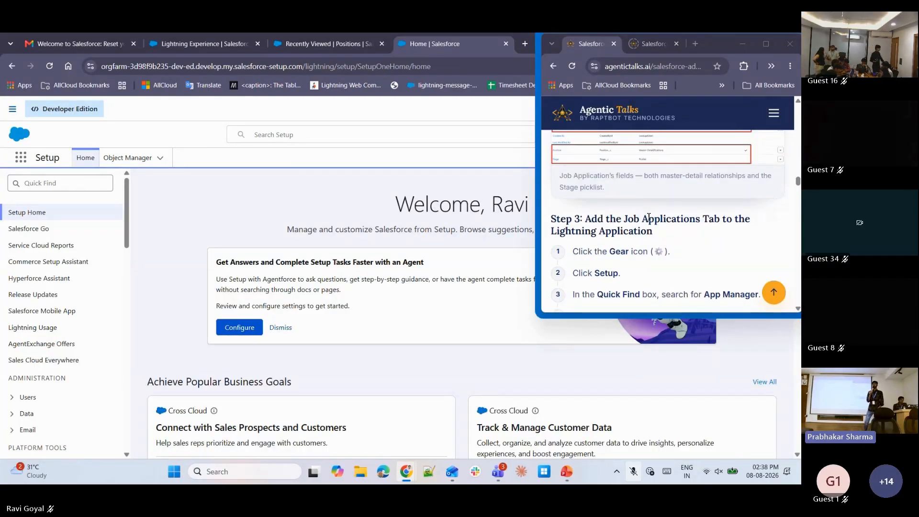
click(52, 185)
text(Ap)
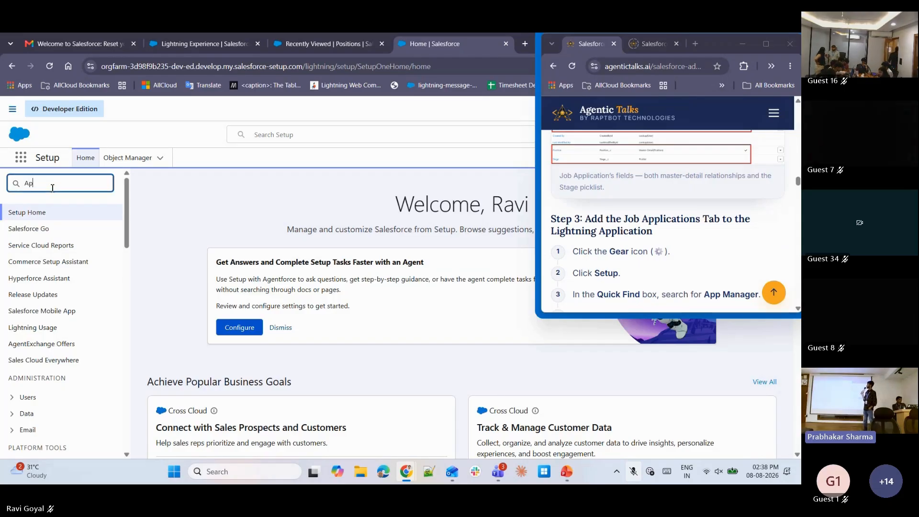
text(p)
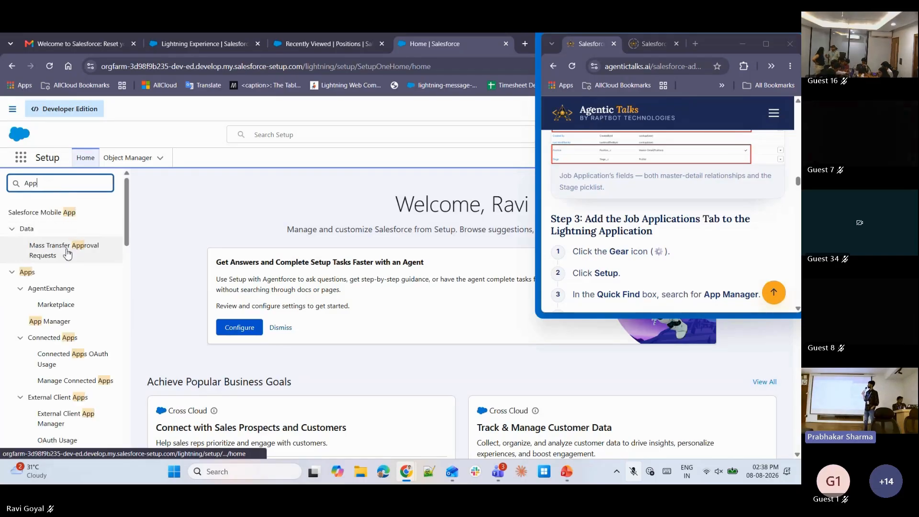
text( Mana)
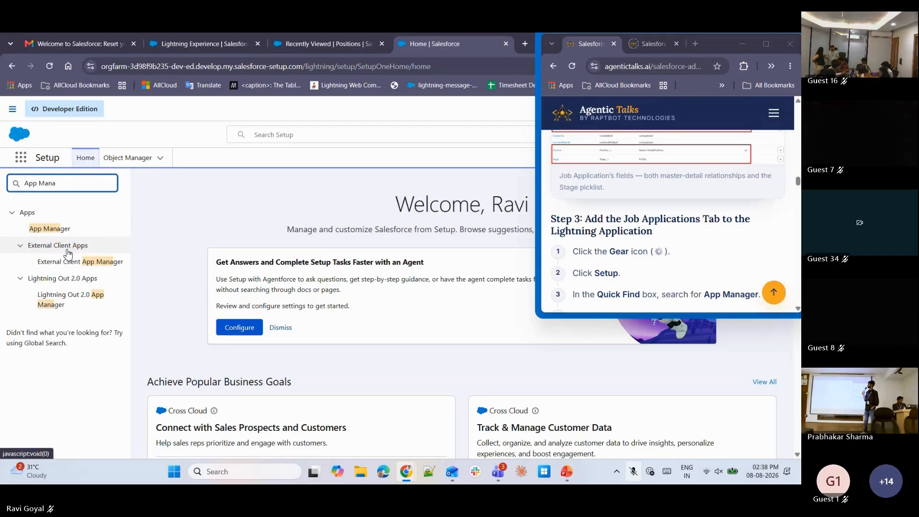
click(58, 230)
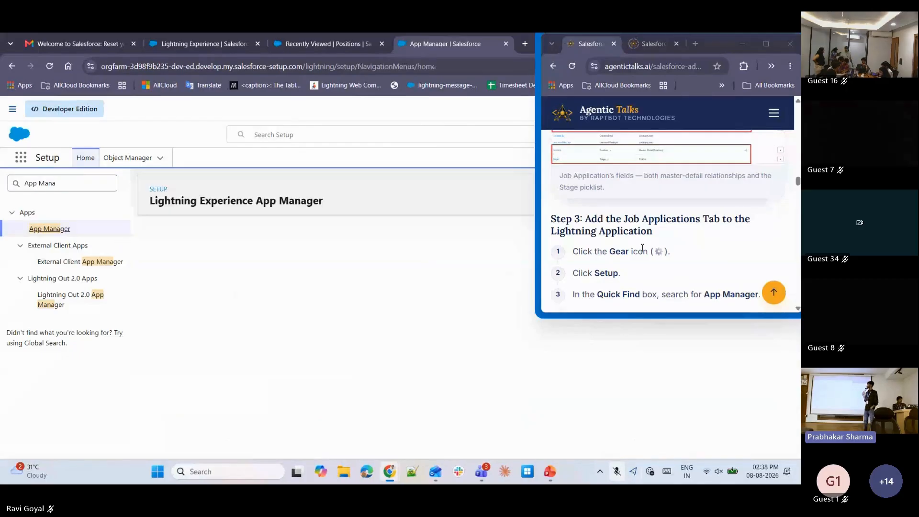
- Consult the workbook's instructions and open the Raptbot Talent Cloud app for editing from the App Manager list
scroll(643, 253, down, 3)
scroll(641, 256, down, 3)
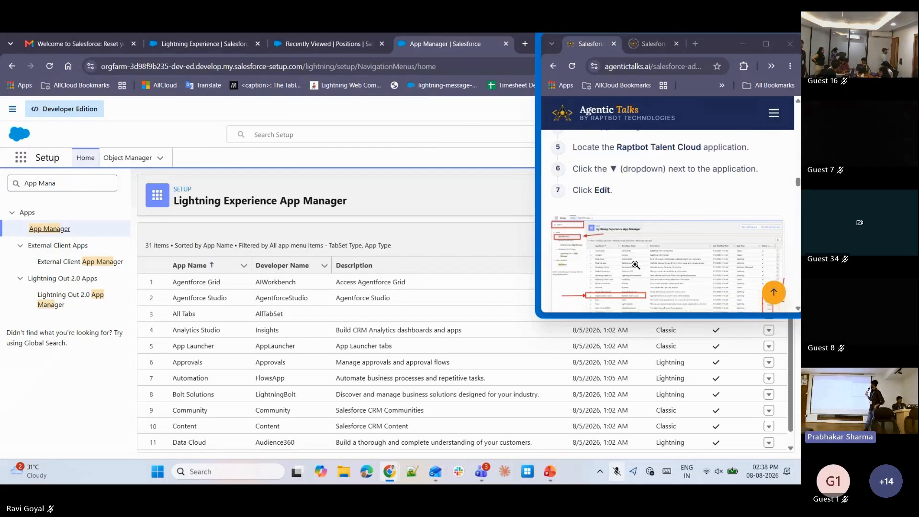
scroll(637, 264, down, 3)
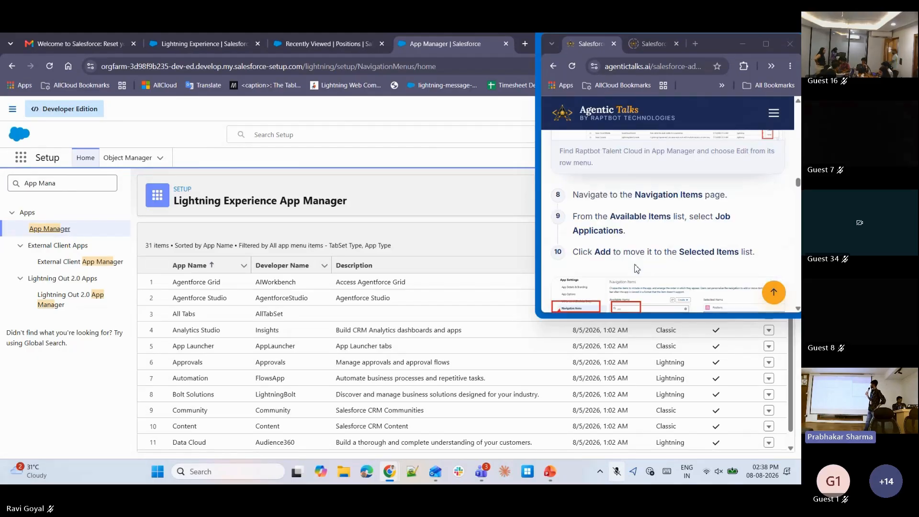
scroll(335, 363, down, 5)
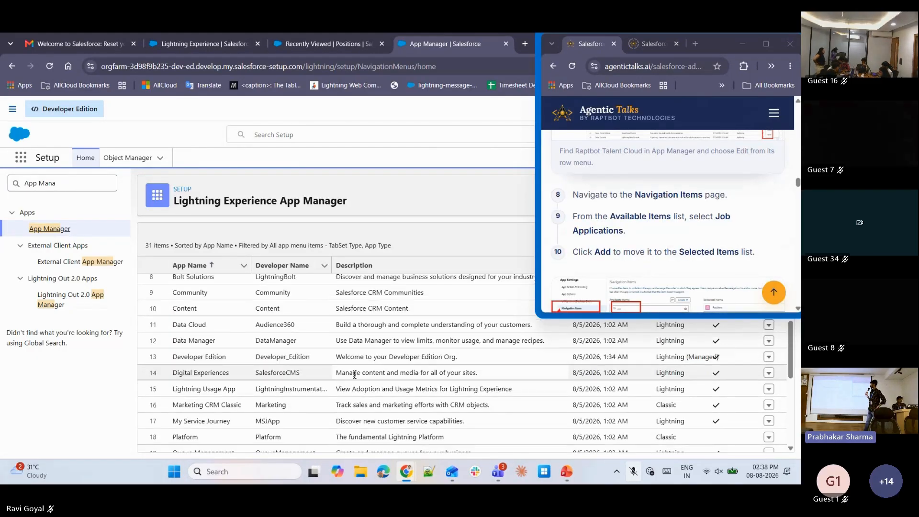
scroll(271, 390, down, 6)
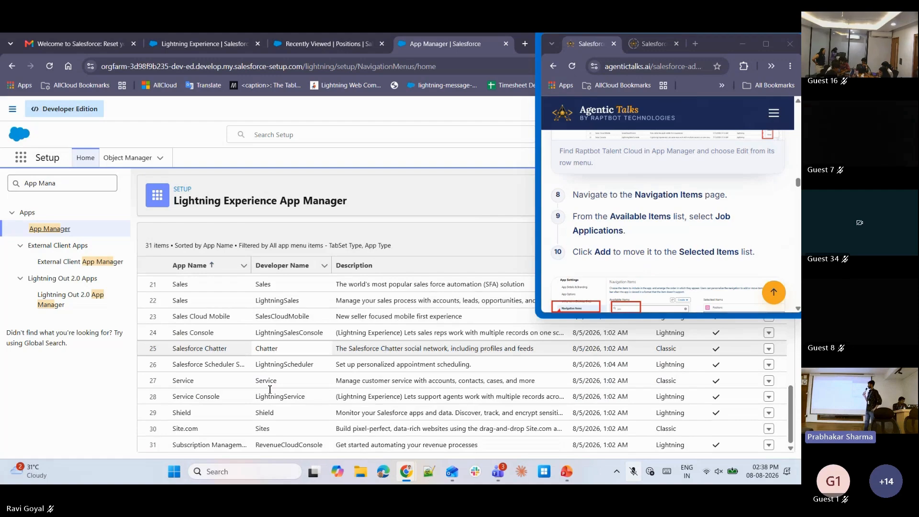
scroll(270, 393, up, 5)
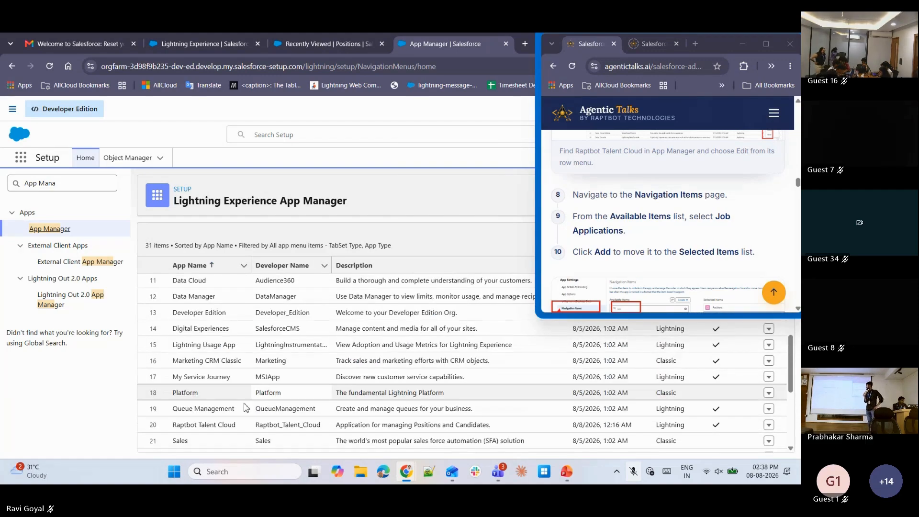
click(769, 425)
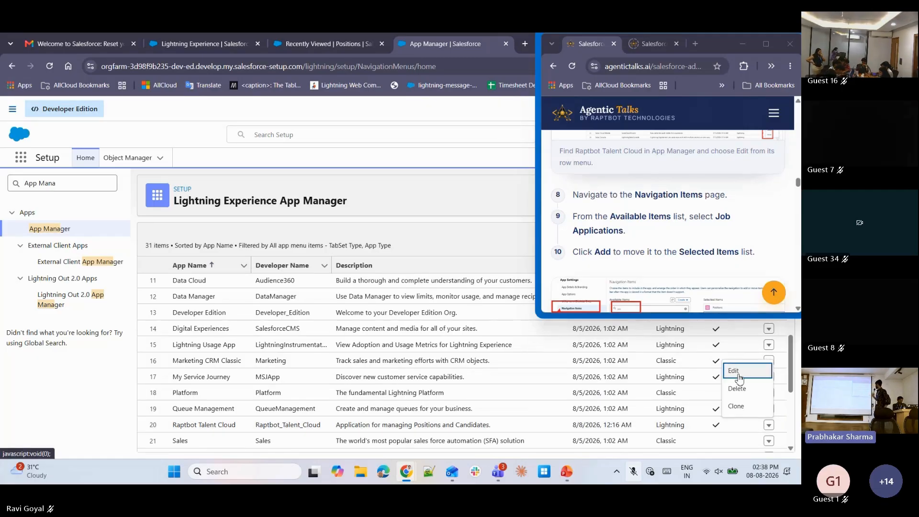
click(734, 371)
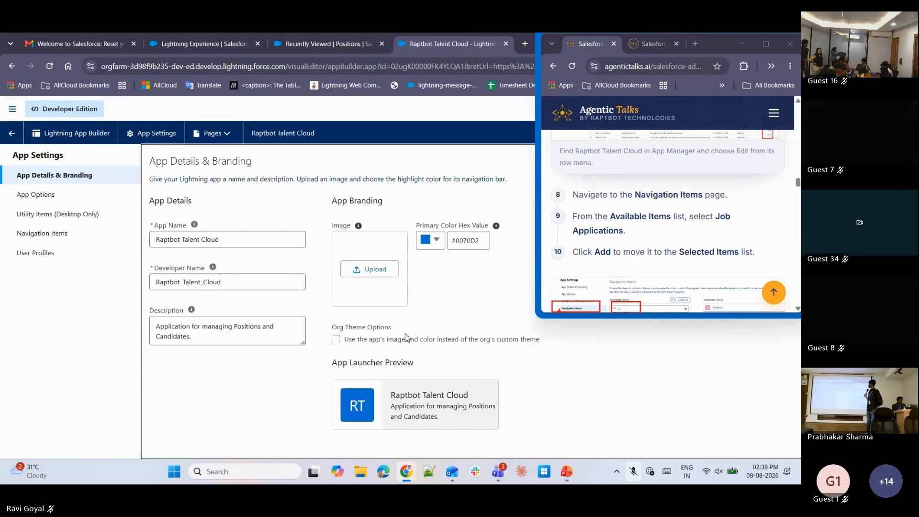
- Open the Navigation Items settings of Raptbot Talent Cloud and shift the workbook window aside
scroll(617, 259, down, 3)
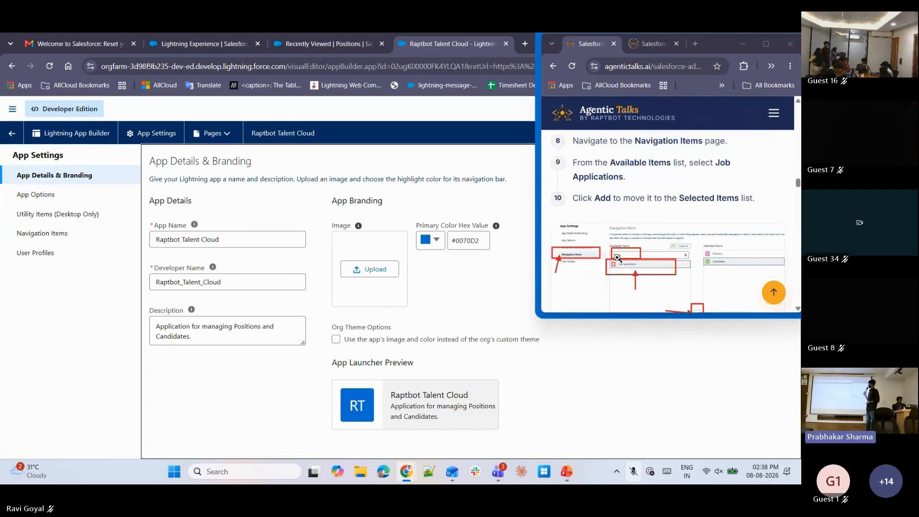
click(71, 234)
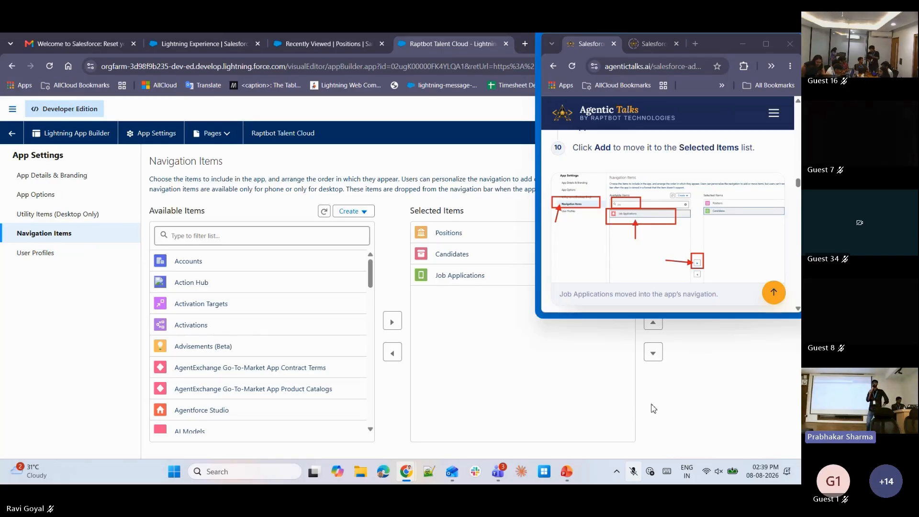
drag(734, 42, 668, 72)
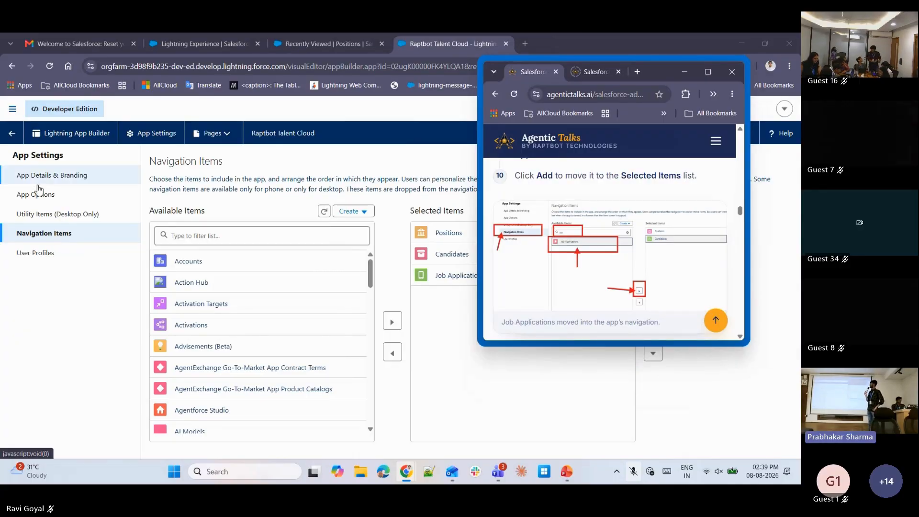
- Launch the Raptbot Talent Cloud app and check which tabs its navigation bar offers in both open Positions pages
click(172, 47)
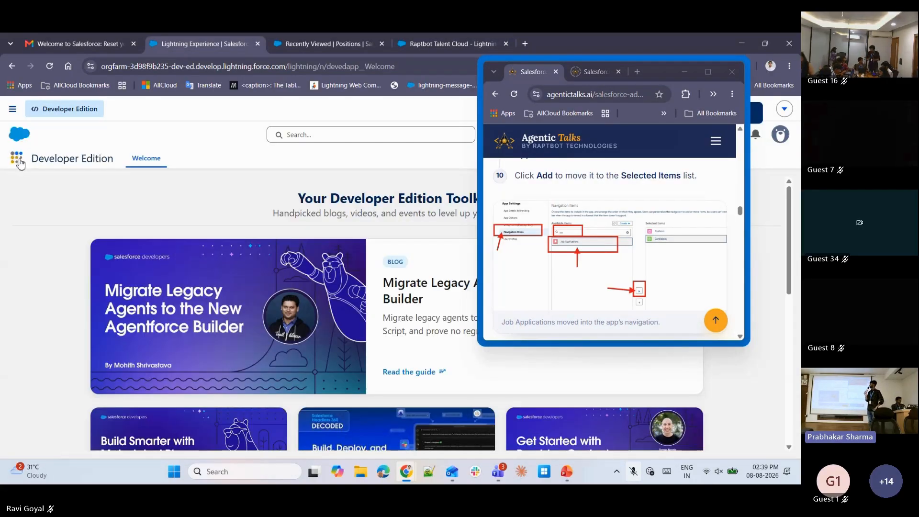
click(16, 157)
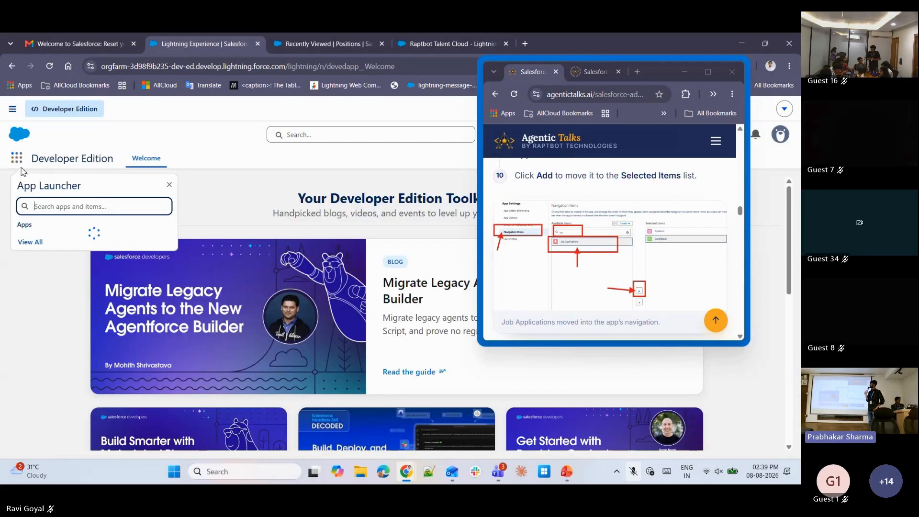
text(Rap)
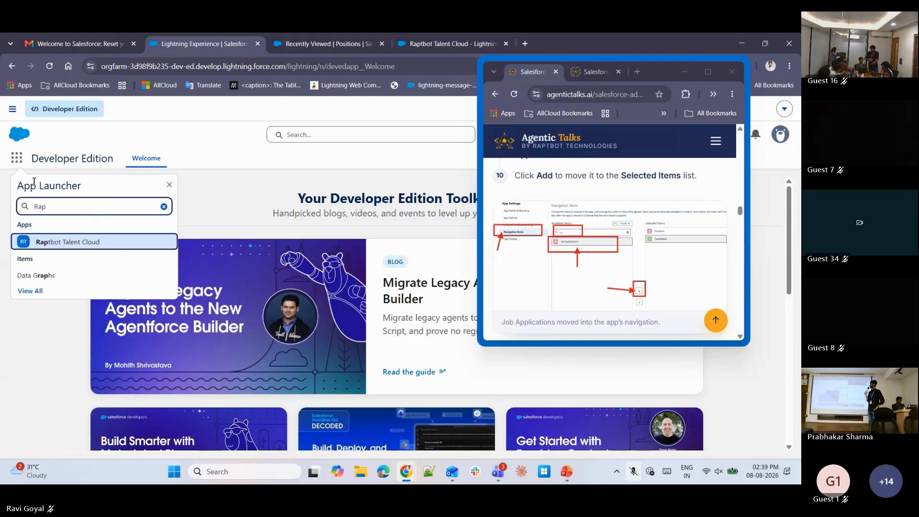
key(Return)
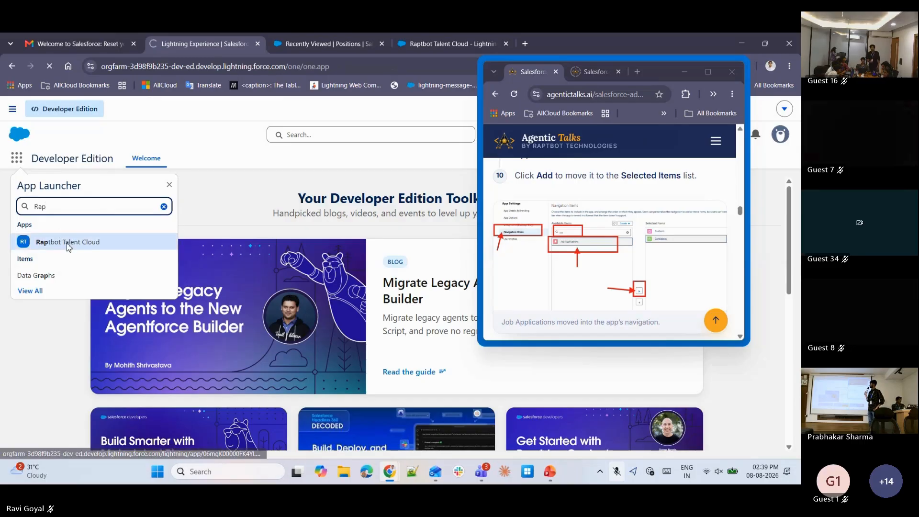
click(67, 242)
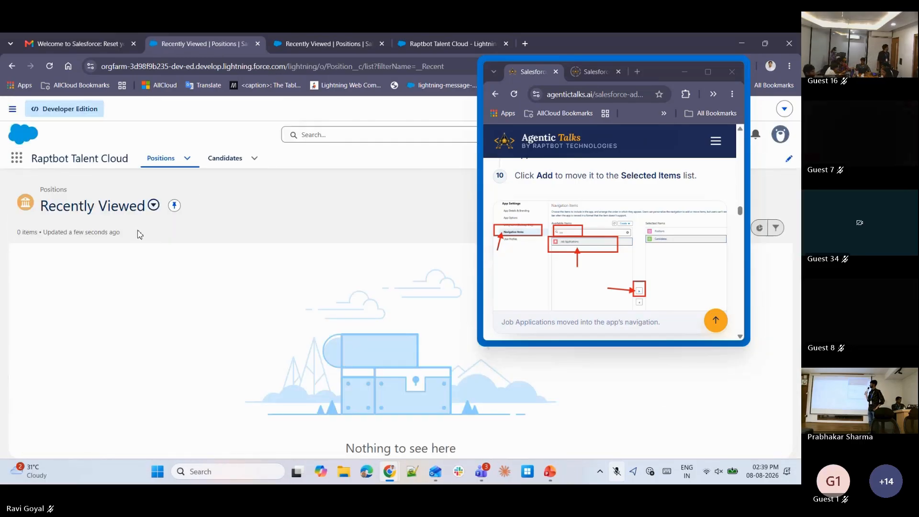
click(306, 44)
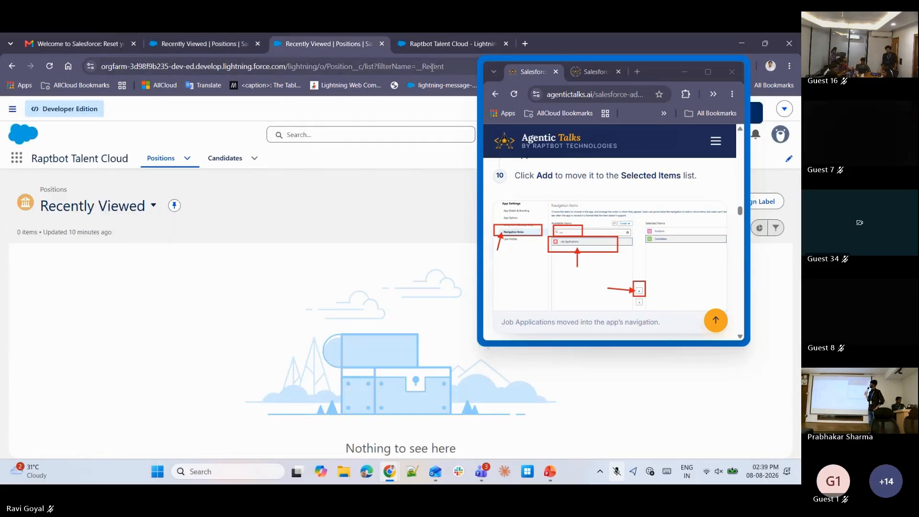
- Return to the app's Navigation Items settings, read workbook steps 11 to 13 and move the workbook window clear of the Selected Items list
click(486, 48)
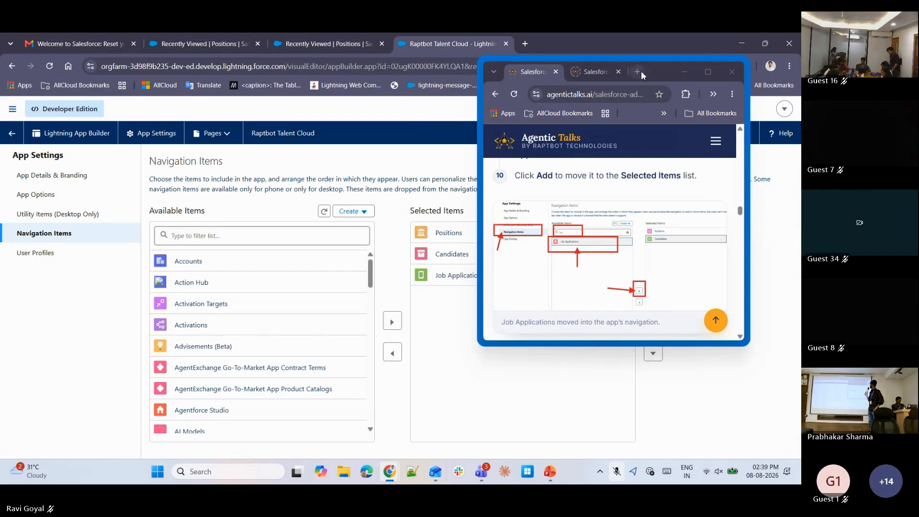
scroll(601, 247, down, 3)
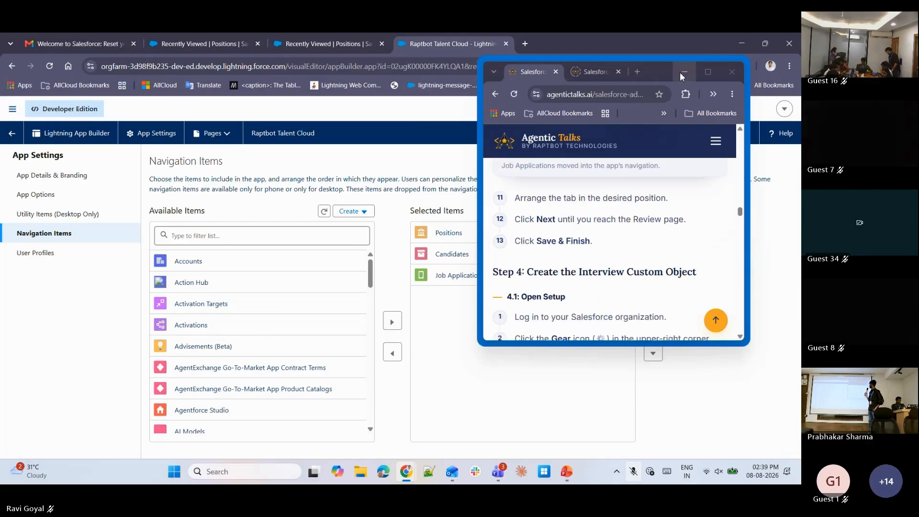
drag(658, 70, 263, 177)
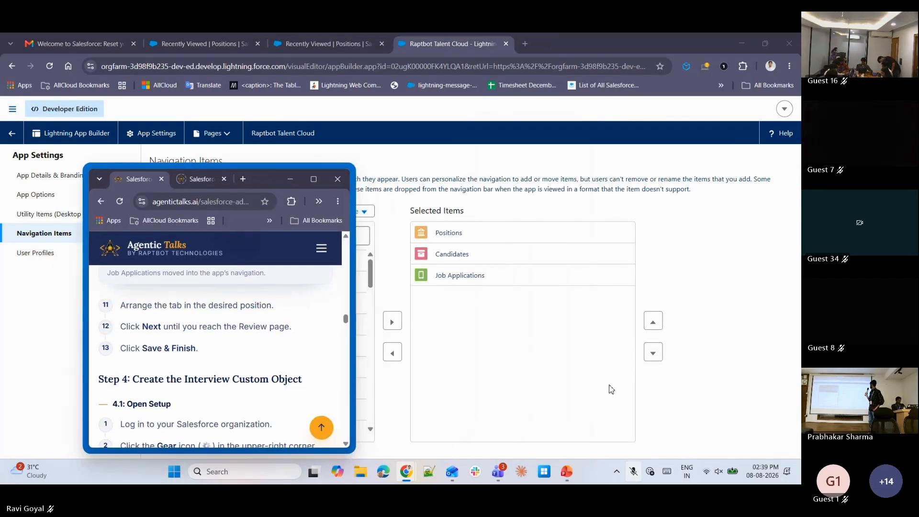
click(721, 395)
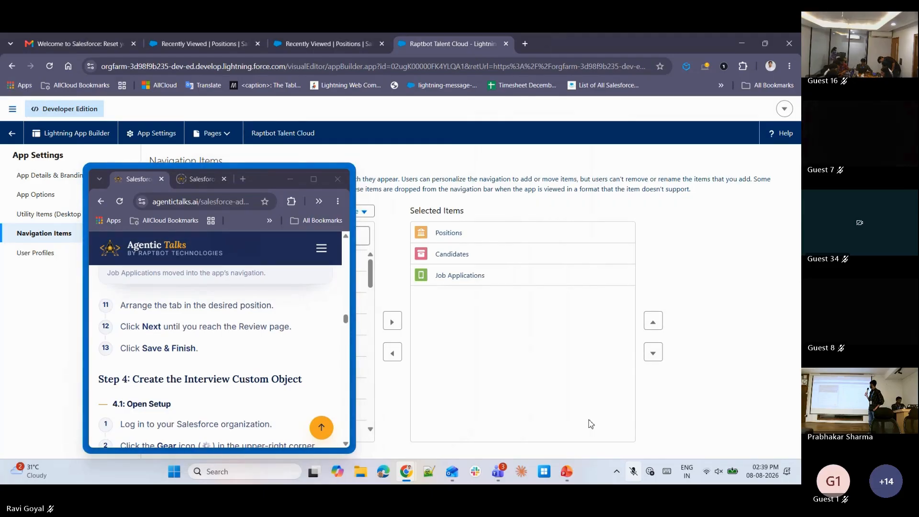
- Reload the app settings, reopen Navigation Items and check the order of Job Applications in the Selected Items list
click(438, 275)
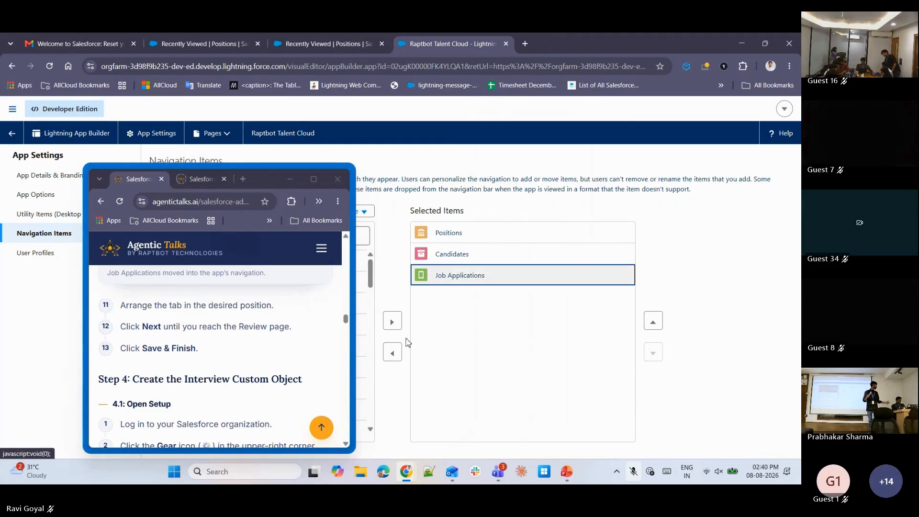
click(49, 66)
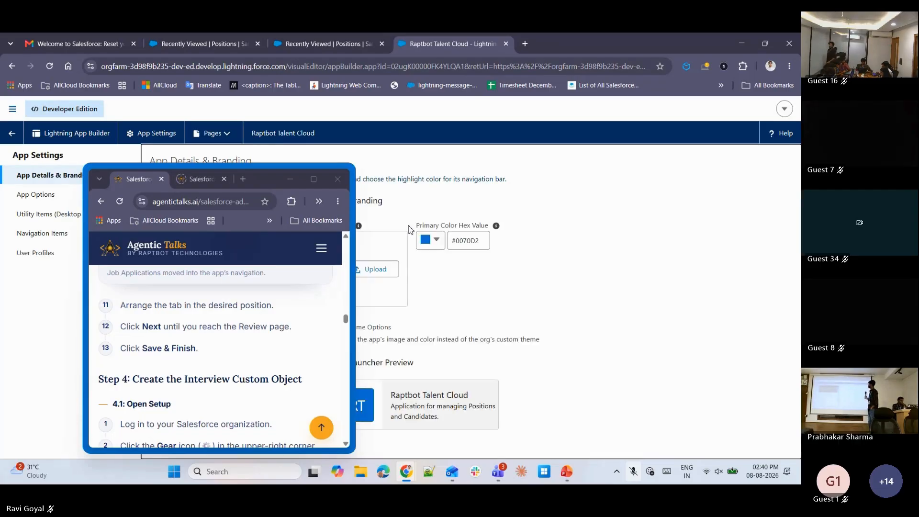
drag(265, 179, 596, 180)
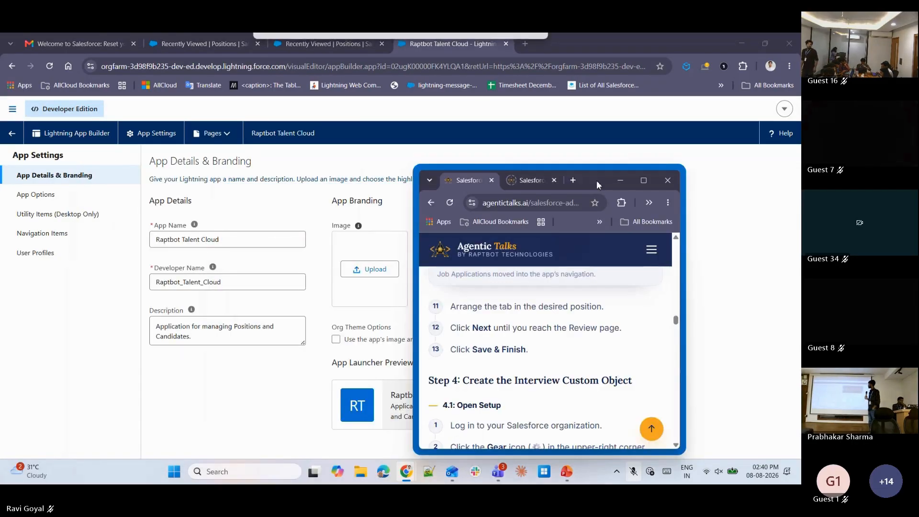
click(62, 238)
drag(588, 181, 312, 220)
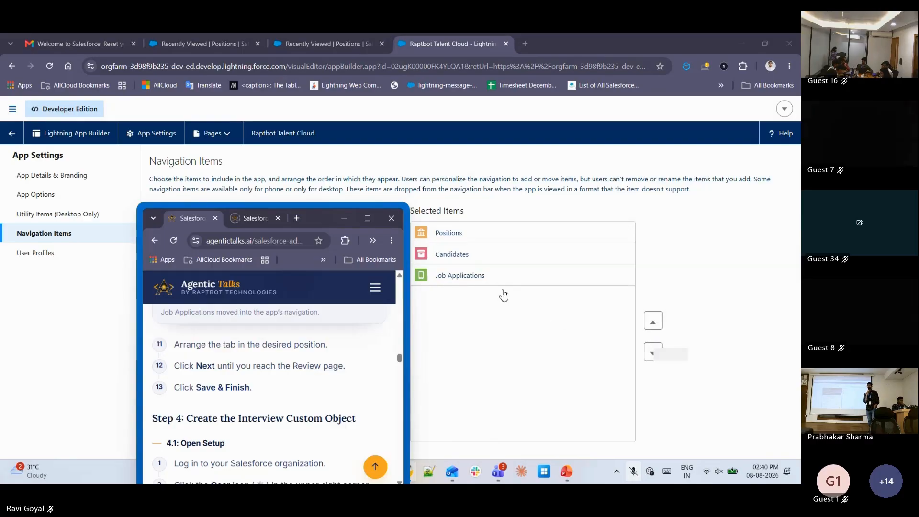
click(493, 277)
drag(323, 219, 179, 213)
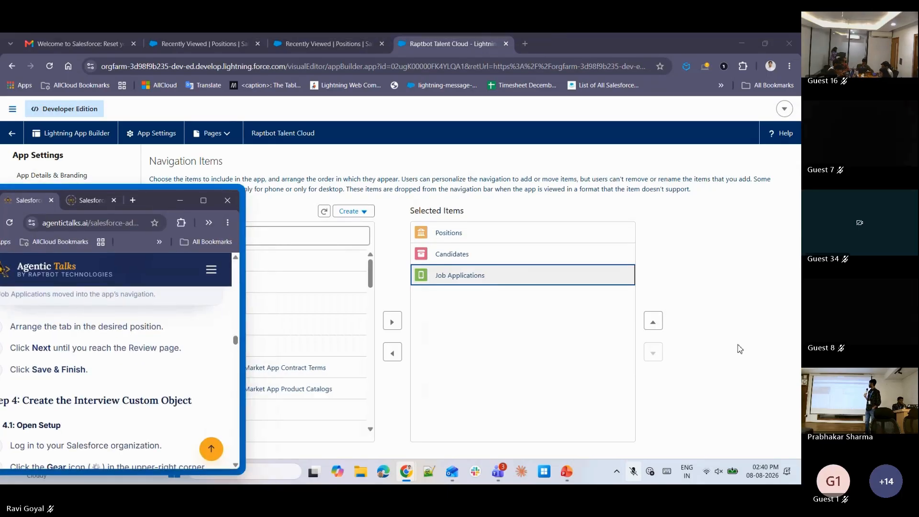
click(654, 356)
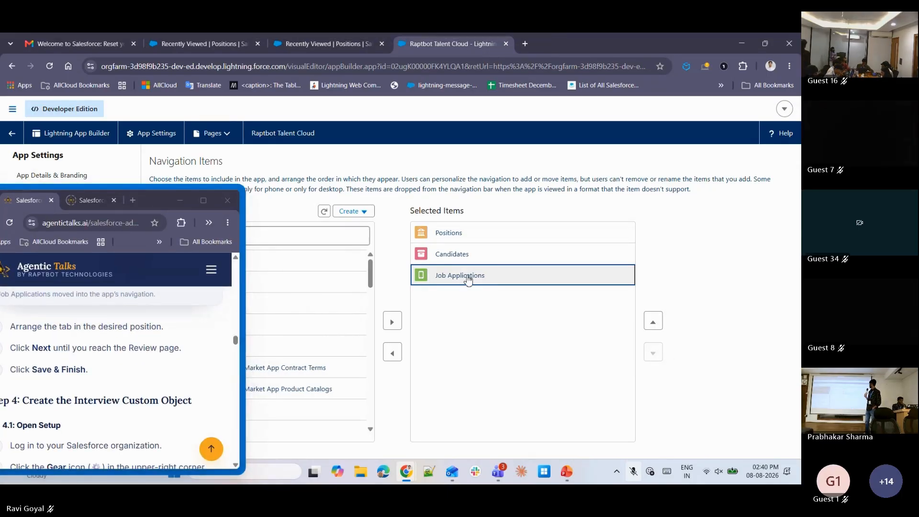
drag(149, 204, 681, 191)
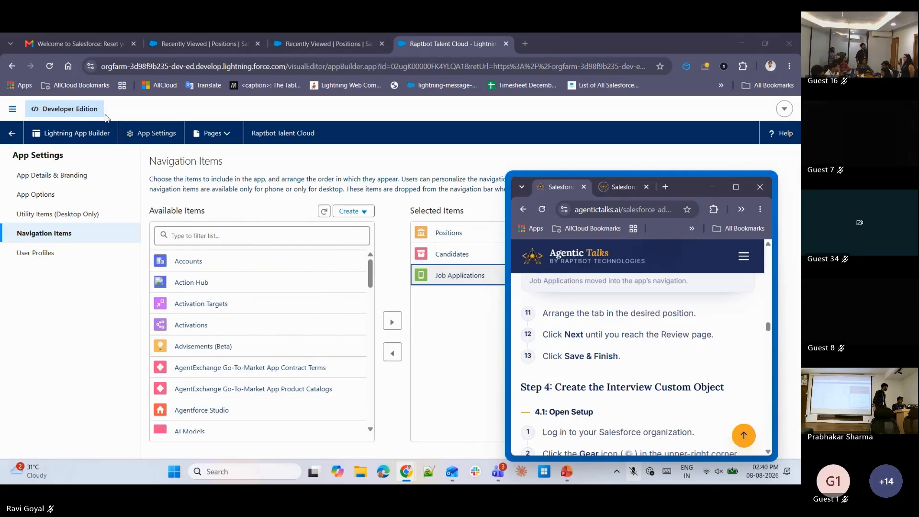
- Refresh the open Positions page of Raptbot Talent Cloud and view the app's Job Applications list
click(154, 44)
click(49, 66)
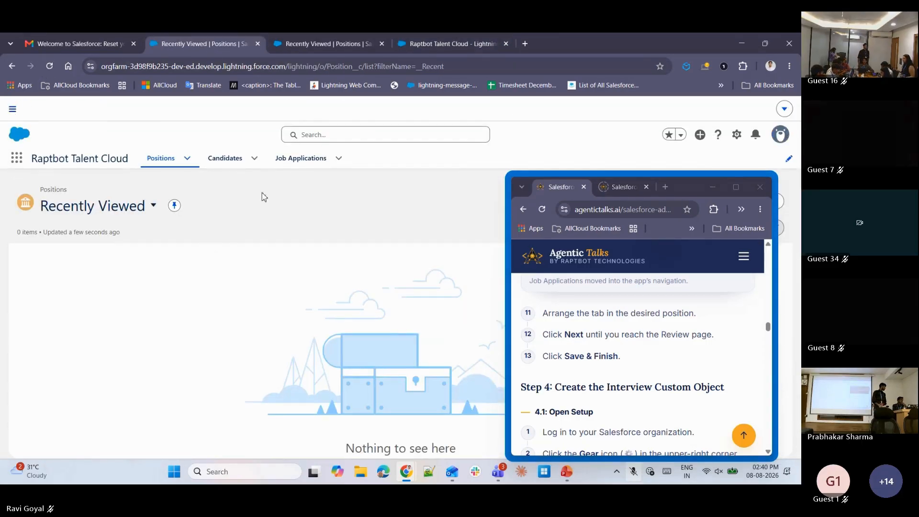
drag(686, 177, 659, 79)
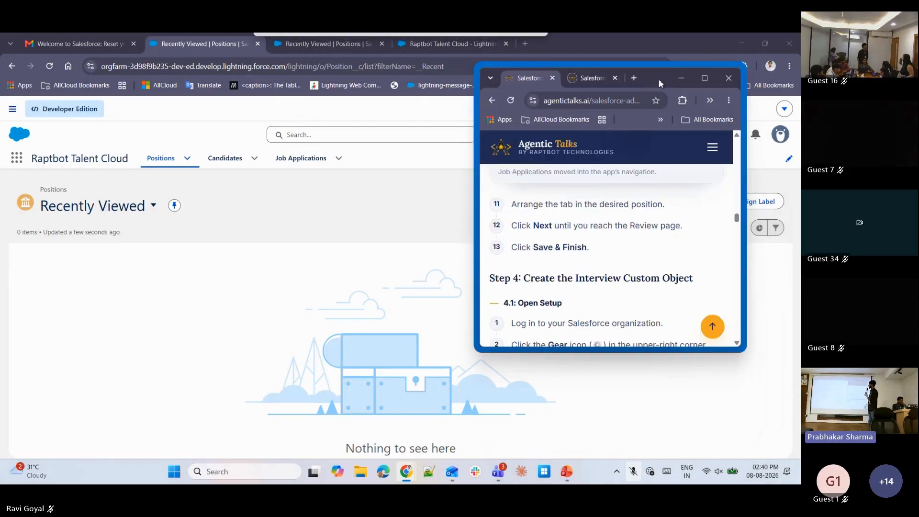
scroll(583, 264, down, 2)
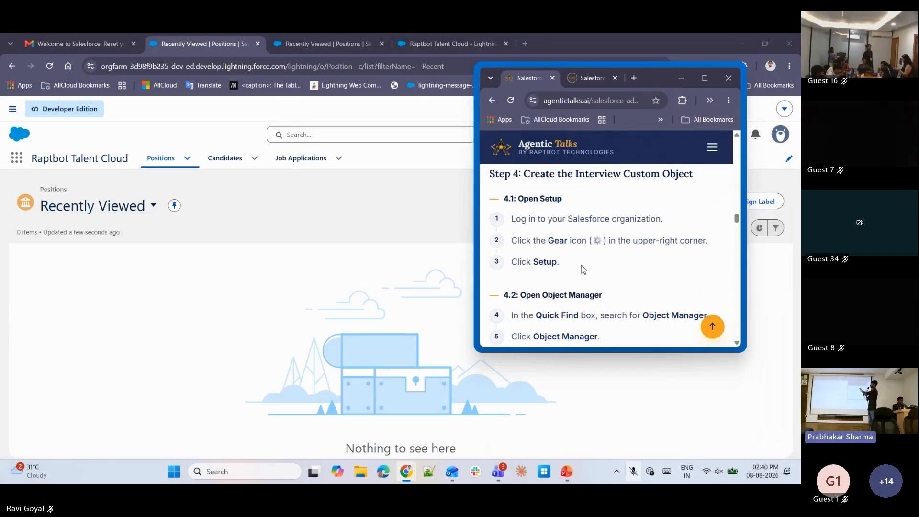
scroll(583, 269, down, 1)
click(302, 159)
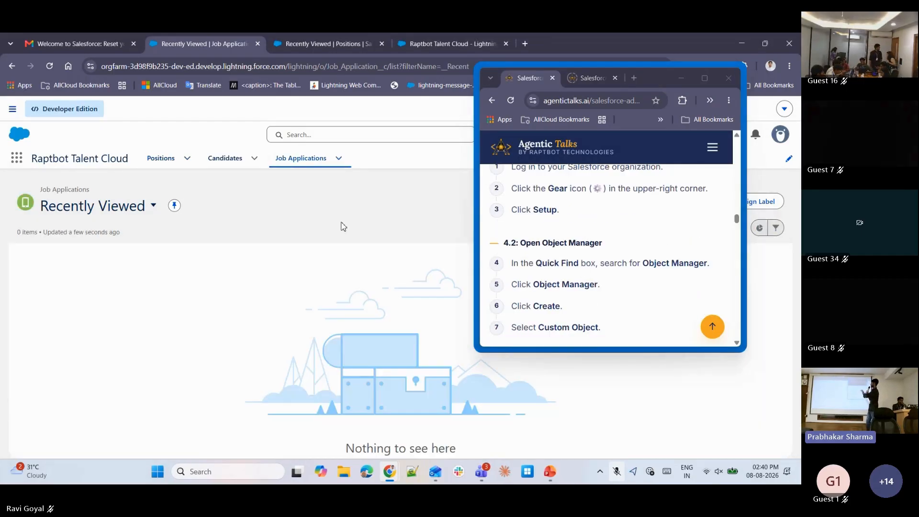
- Read workbook Step 4 on creating the Interview custom object and look through the other open Salesforce pages
scroll(553, 279, down, 3)
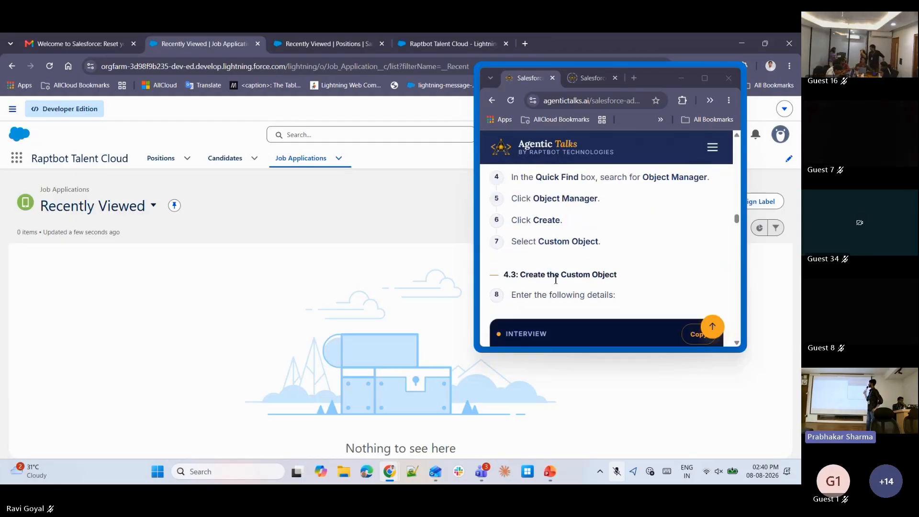
scroll(556, 280, up, 6)
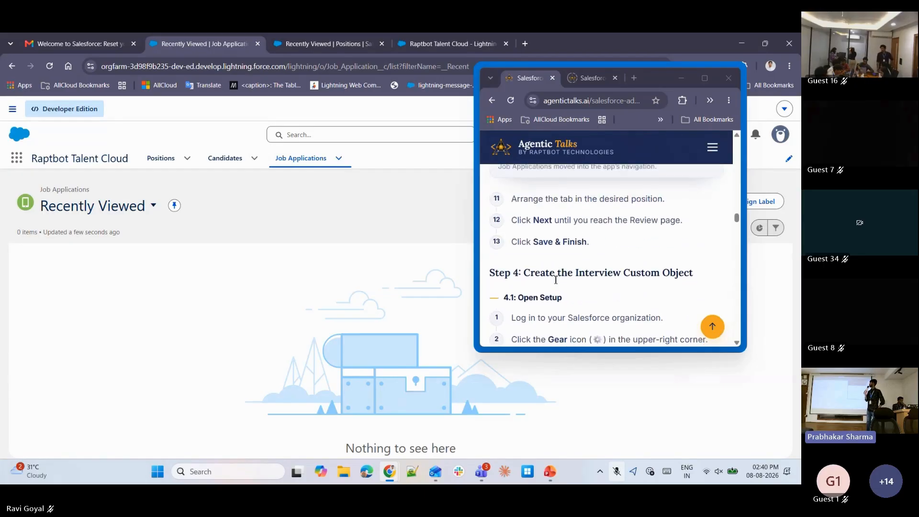
scroll(556, 279, down, 2)
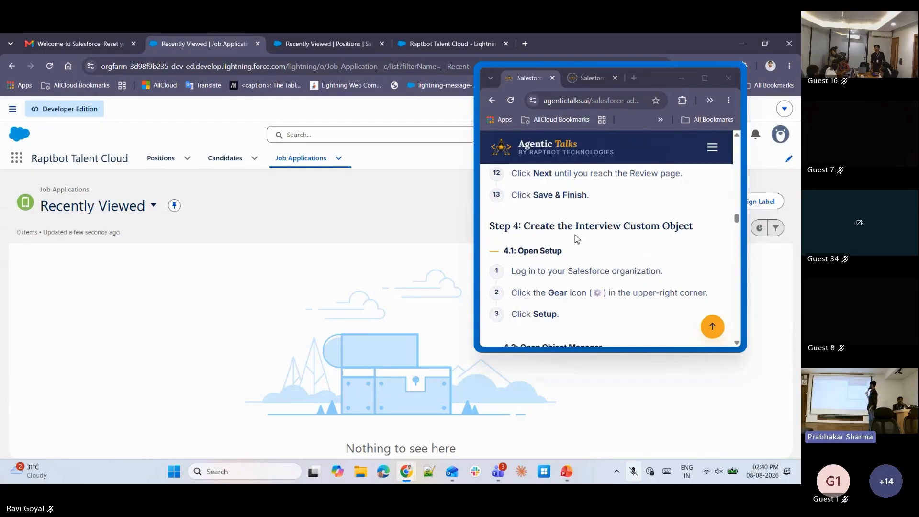
scroll(559, 263, down, 1)
scroll(559, 263, up, 1)
click(288, 47)
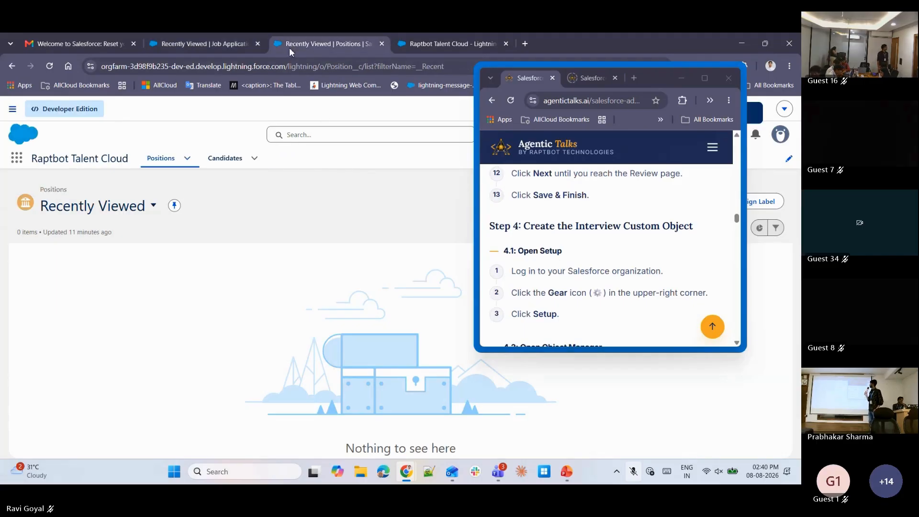
click(492, 43)
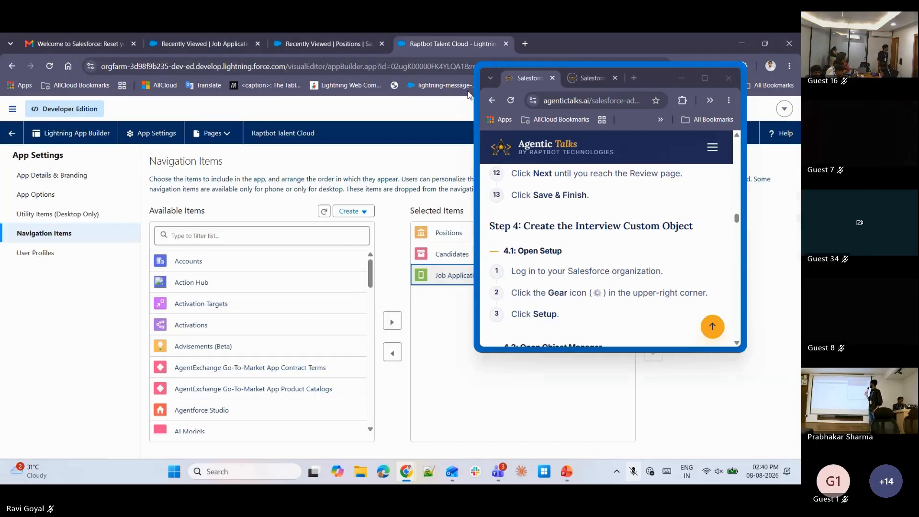
click(229, 44)
- Close the app's settings page, open Salesforce Setup and consult workbook sections 4.2 and 4.3
drag(661, 71, 531, 153)
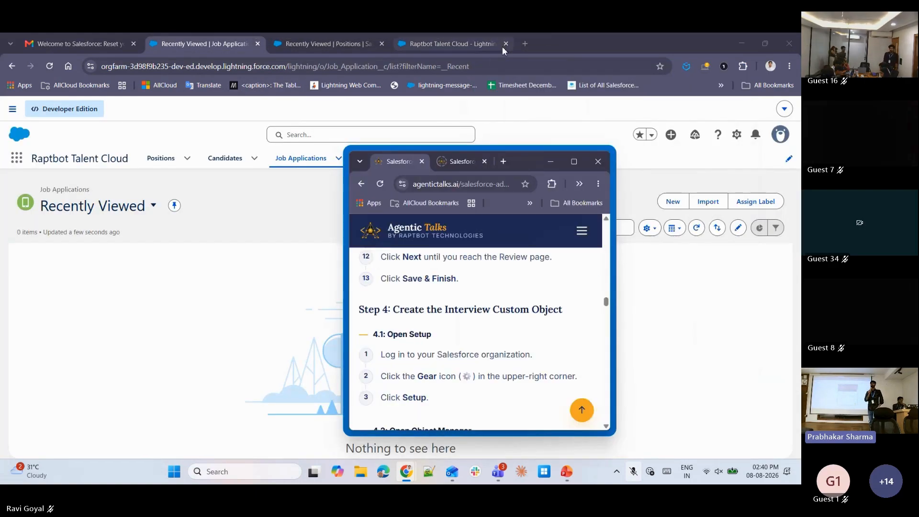
click(506, 44)
click(736, 134)
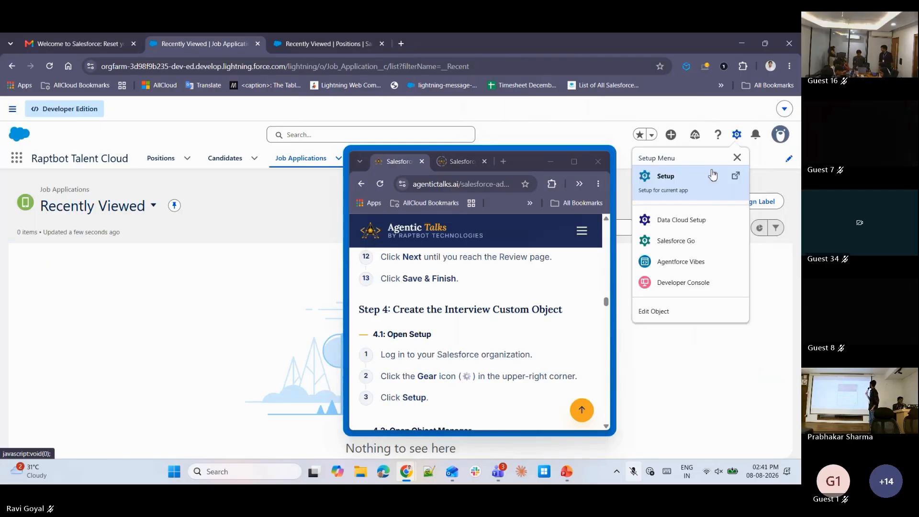
click(681, 188)
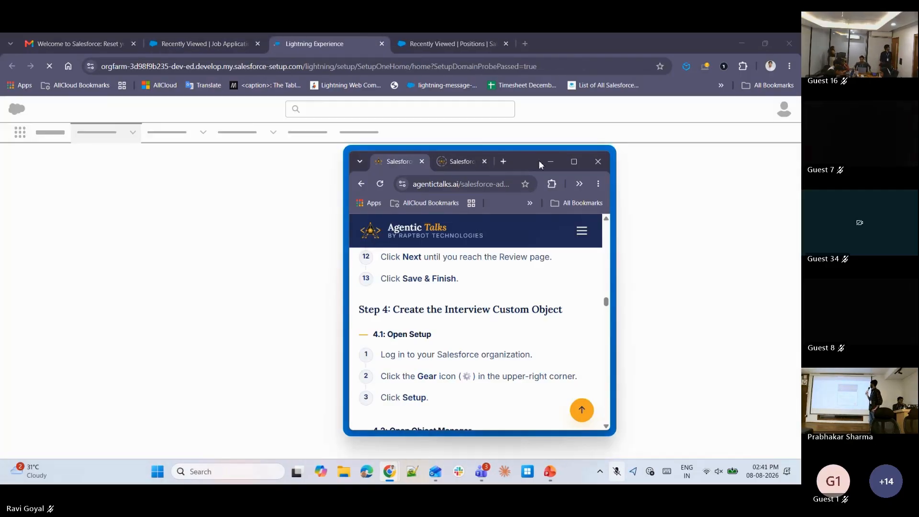
drag(539, 161, 699, 56)
scroll(629, 248, down, 3)
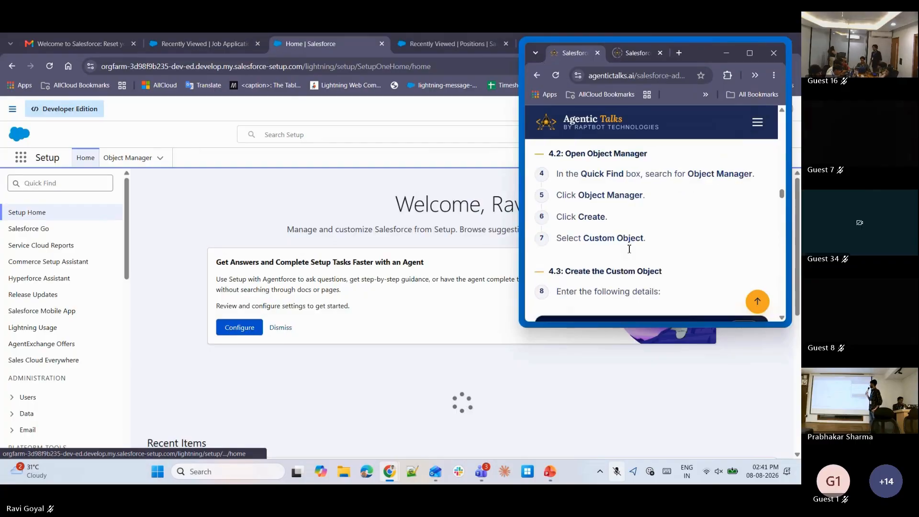
scroll(629, 249, down, 1)
- Start a new custom object from Object Manager and bring the workbook's Interview details into view beside the form
click(127, 157)
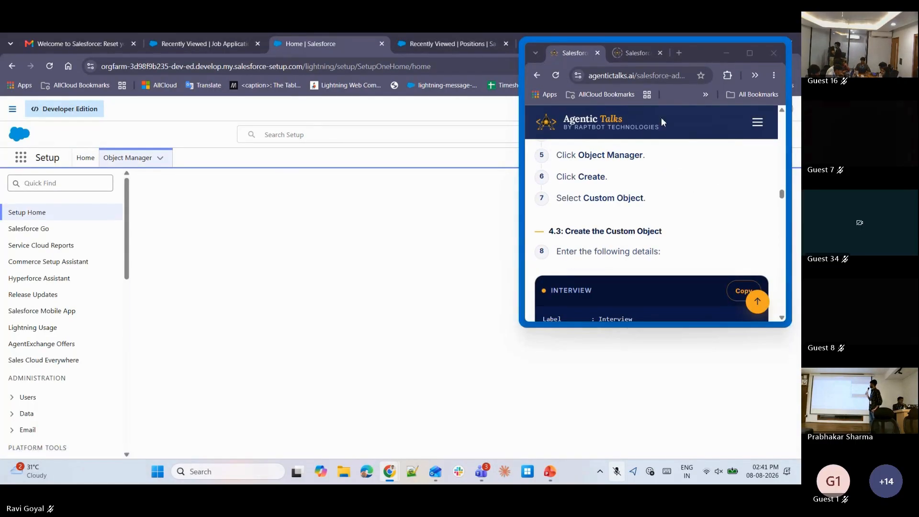
drag(699, 51, 478, 136)
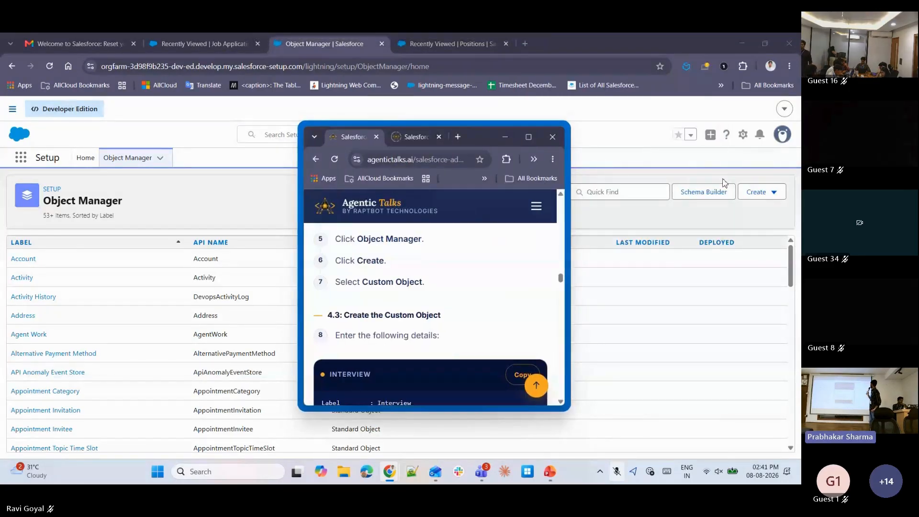
click(761, 191)
click(753, 219)
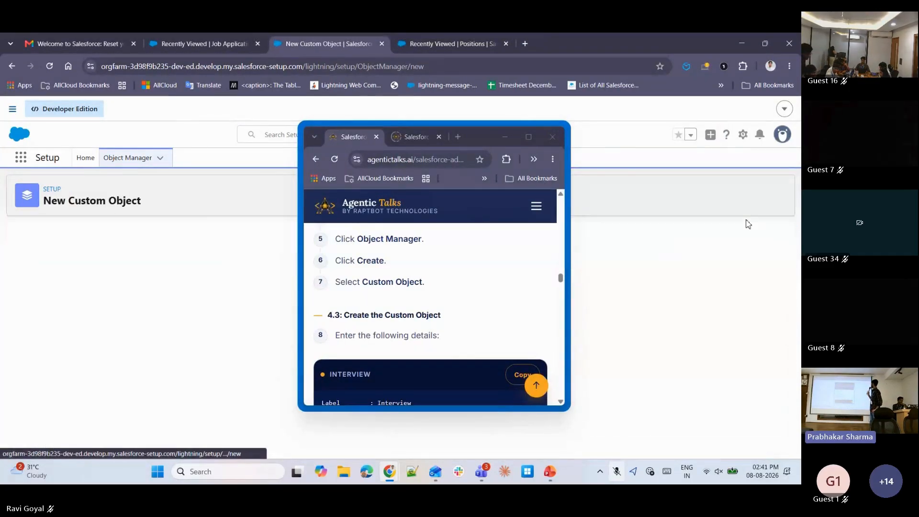
drag(475, 143, 691, 71)
scroll(610, 263, down, 2)
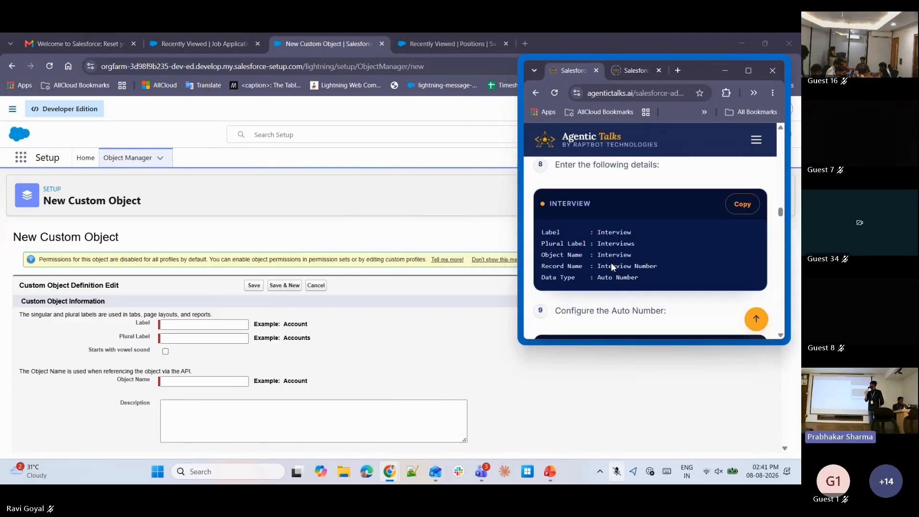
- Dismiss the notification request, then set the new object's label to Interview and its plural label to Interviews
scroll(611, 262, up, 1)
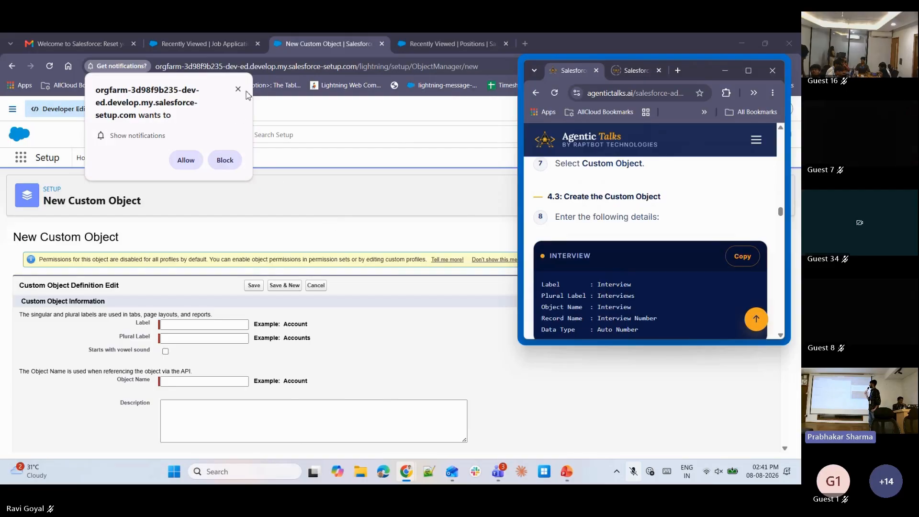
click(237, 89)
double_click(603, 284)
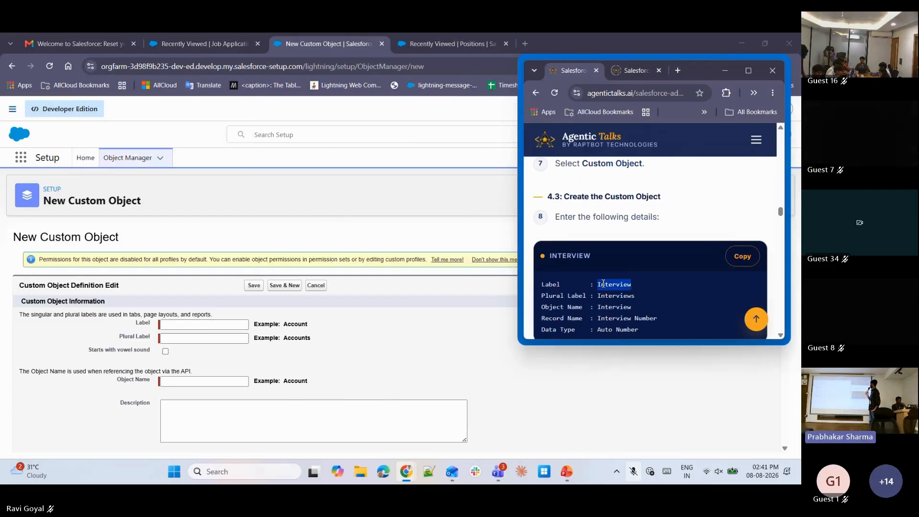
key(ctrl+c)
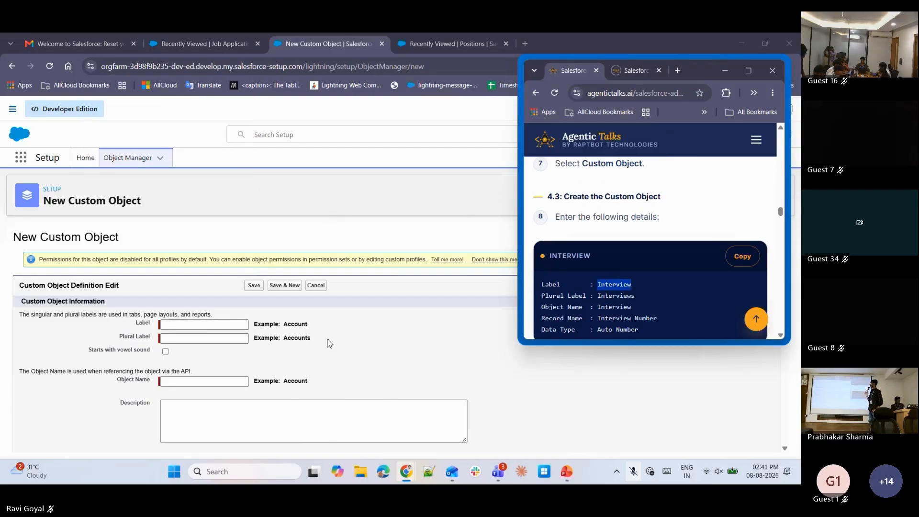
click(232, 326)
key(ctrl+v)
click(338, 359)
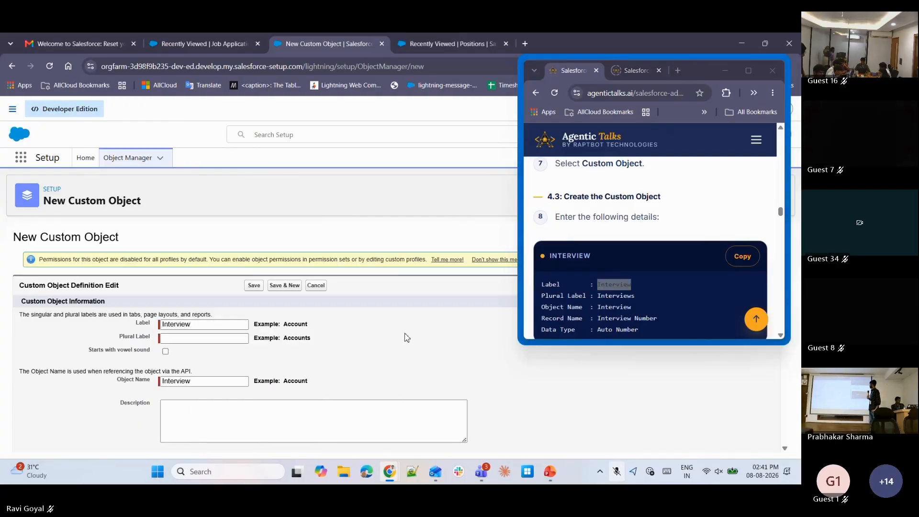
click(217, 339)
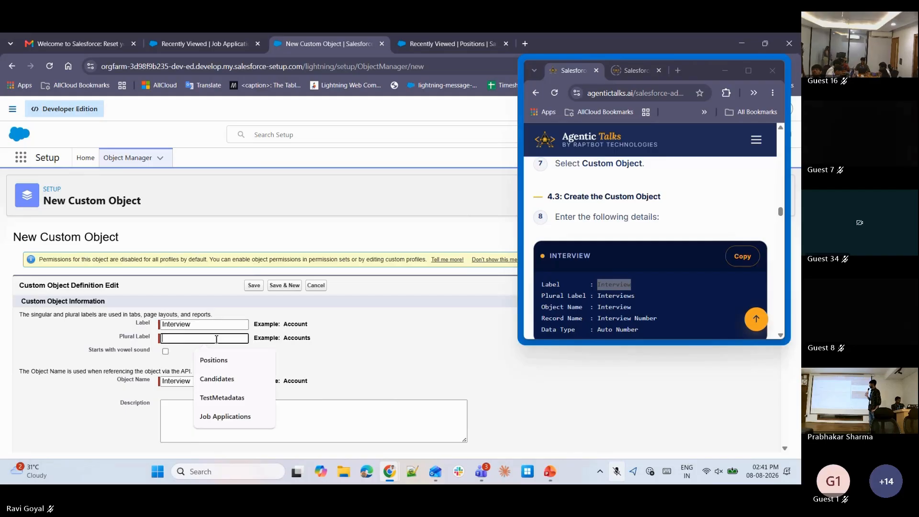
key(ctrl+v)
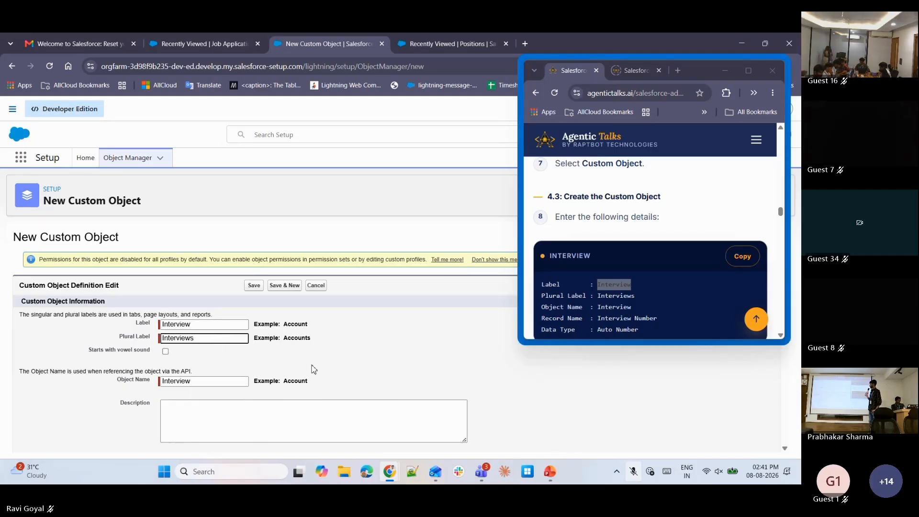
text(s)
- Set the record name's data type to Auto Number and change the record name to Interview Number
scroll(601, 296, down, 1)
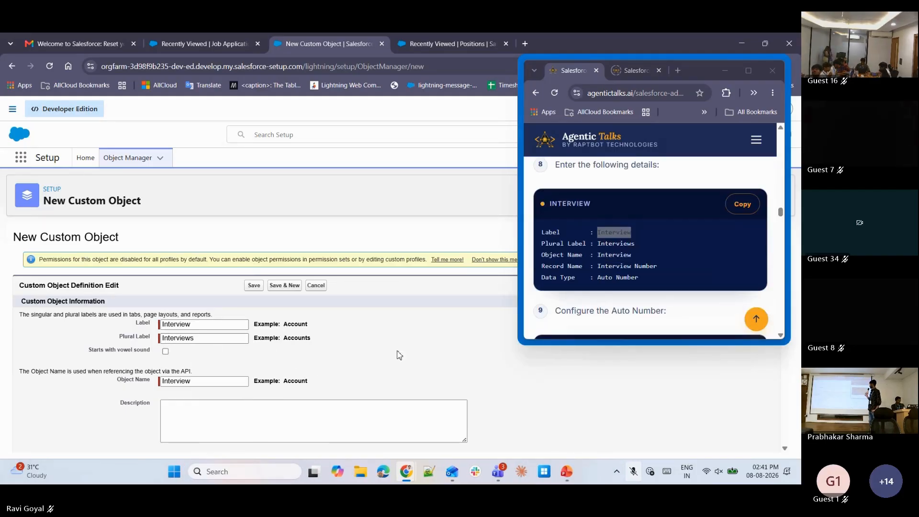
scroll(400, 355, down, 2)
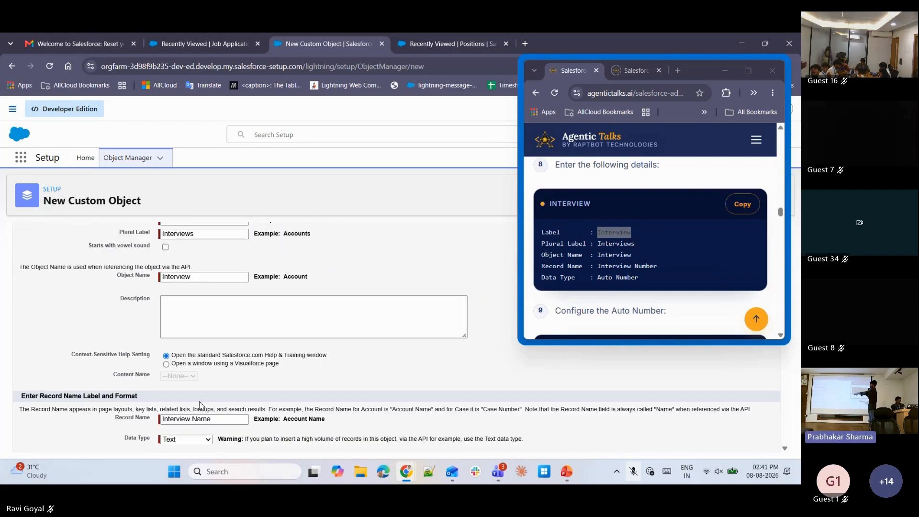
click(187, 439)
click(179, 426)
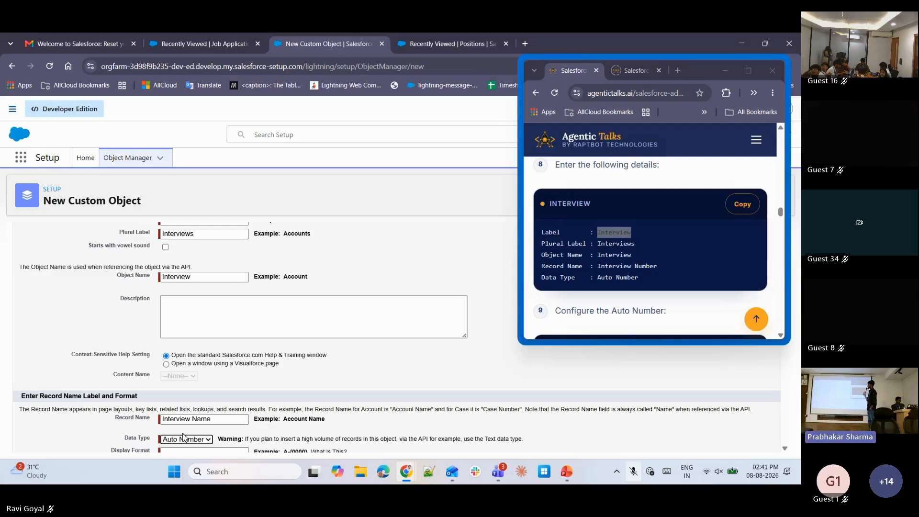
scroll(236, 416, down, 1)
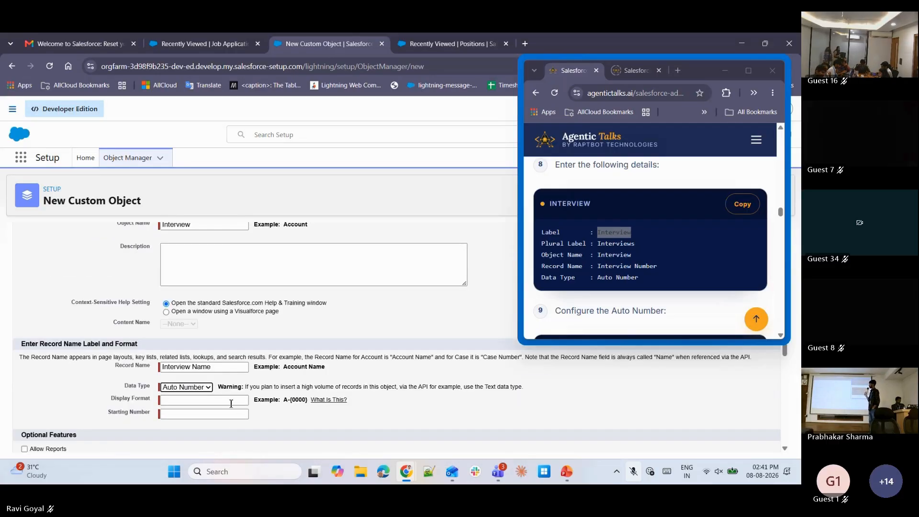
click(221, 366)
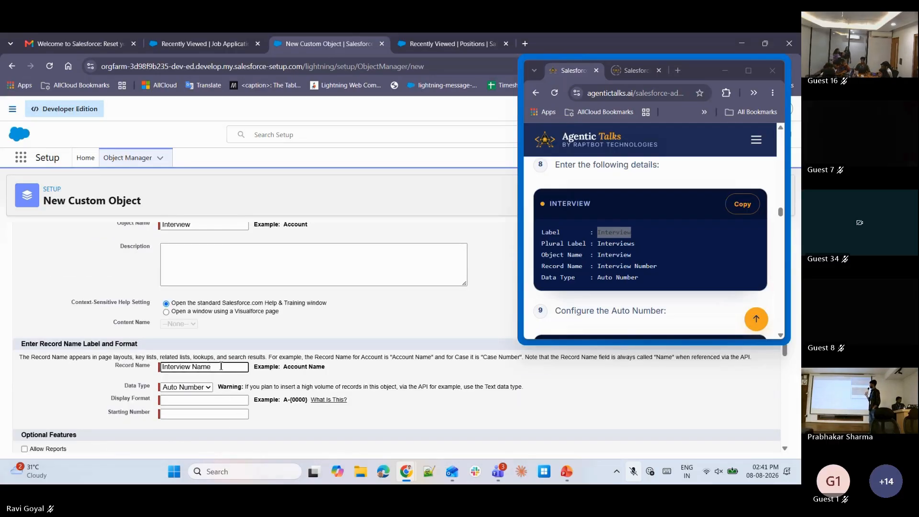
key(BackSpace)
key(BackSpace)
key(BackSpace)
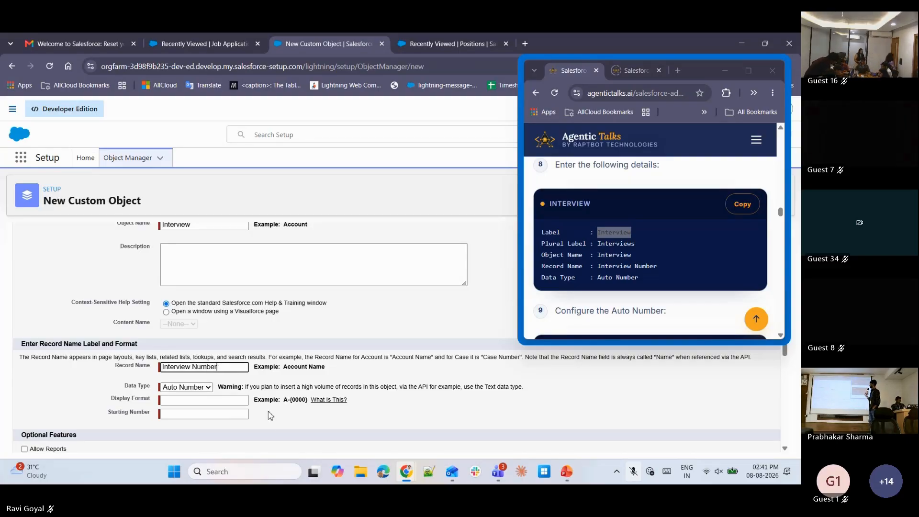
- Set the auto number's display format to INT-{0000} and its starting number to 1, copying the format from the workbook
click(289, 426)
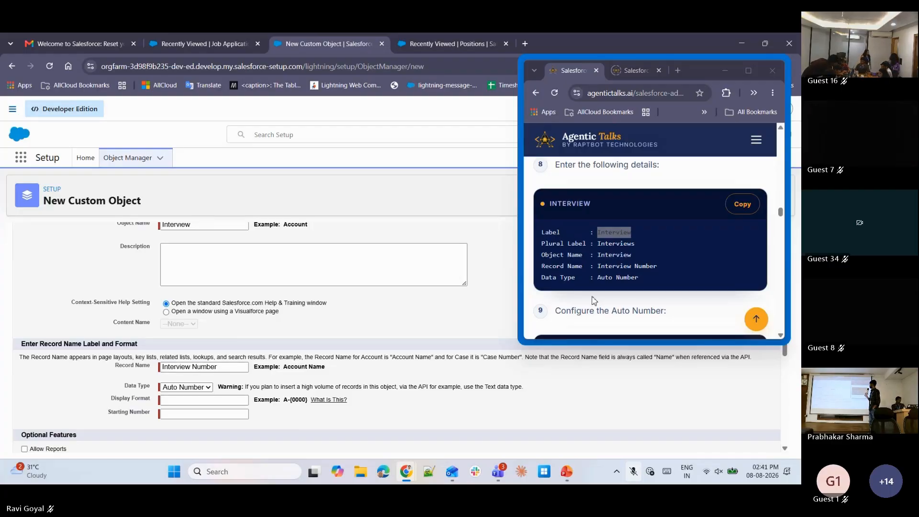
scroll(594, 300, down, 2)
drag(608, 274, 646, 277)
key(ctrl+c)
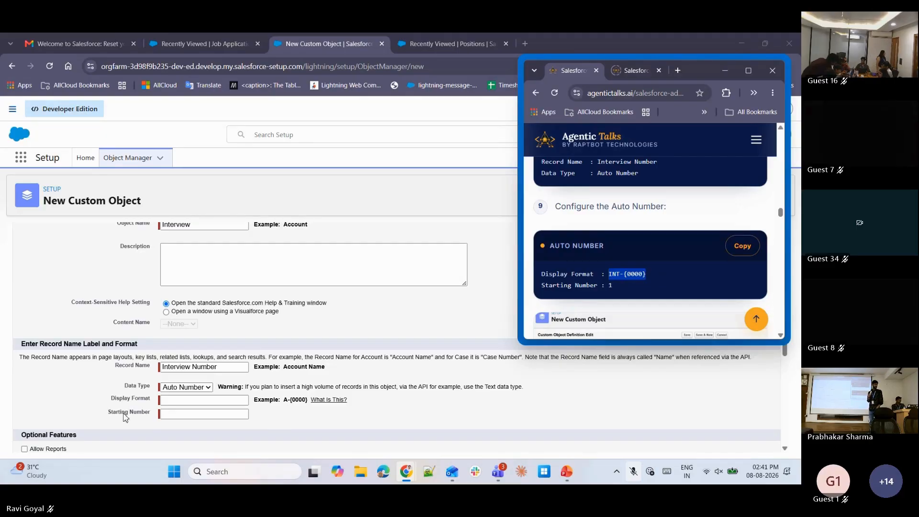
click(169, 400)
key(ctrl+v)
click(170, 412)
text(1)
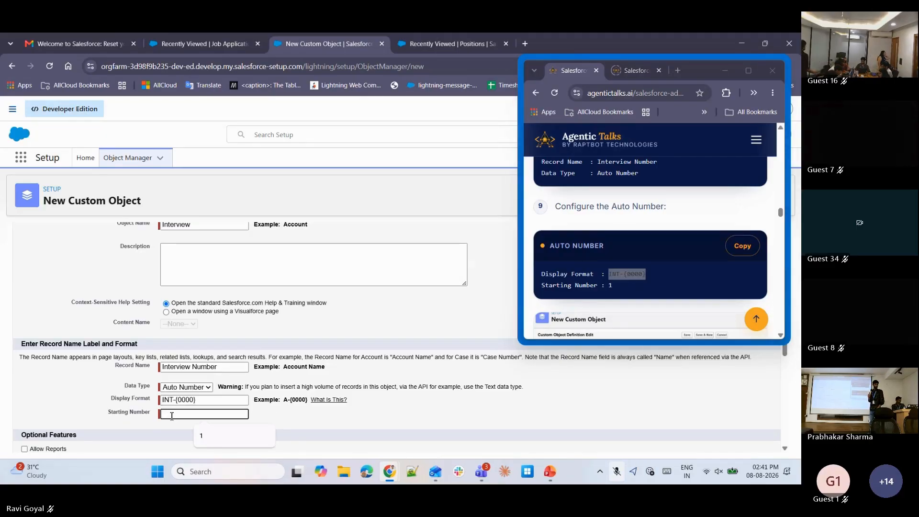
- Enable Allow Reports, Allow Activities, Track Field History and Allow Search for the Interview object, leaving Allow in Chatter Groups cleared
scroll(337, 386, down, 3)
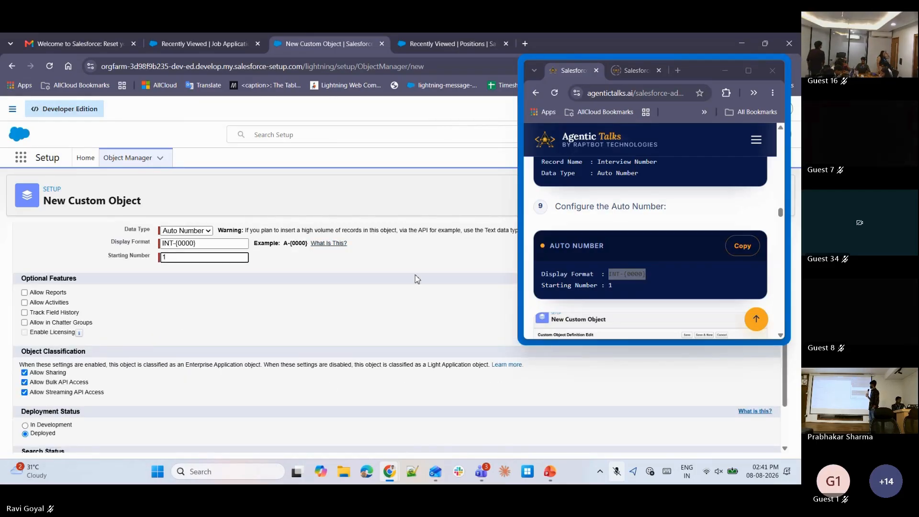
scroll(548, 253, down, 5)
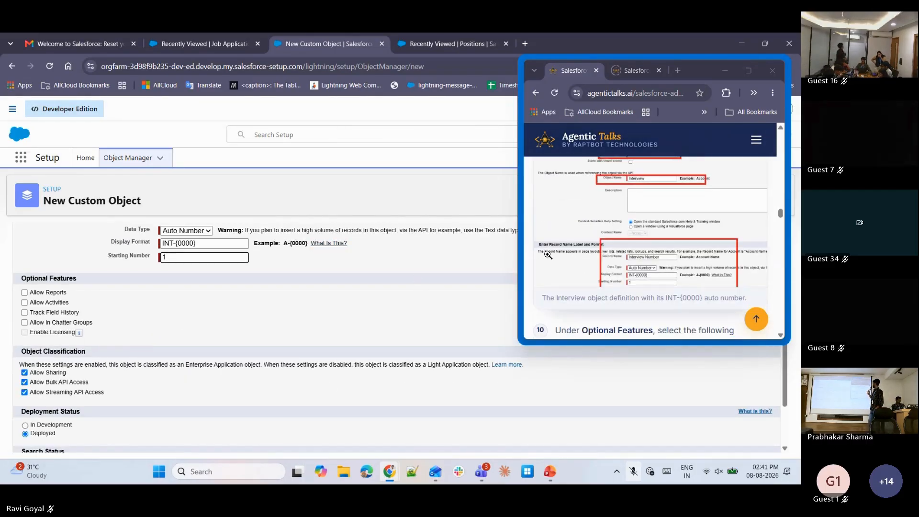
scroll(548, 253, down, 3)
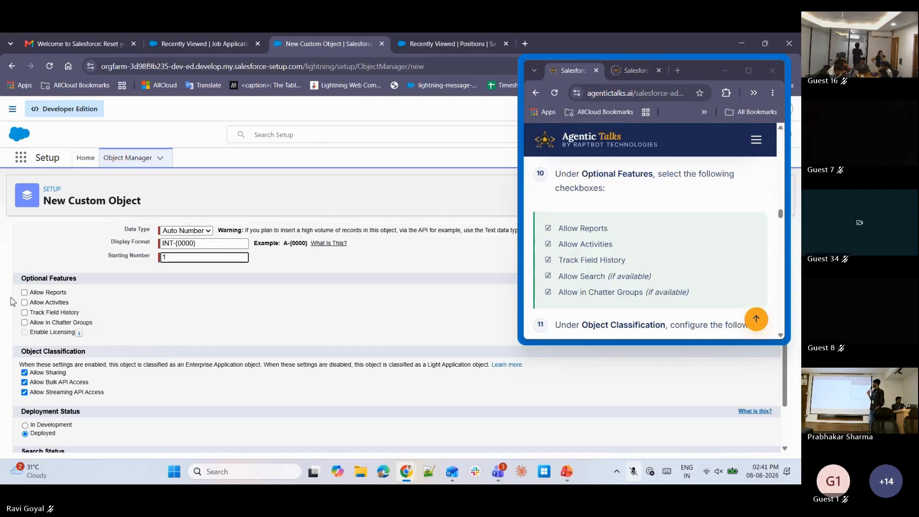
click(25, 292)
click(25, 302)
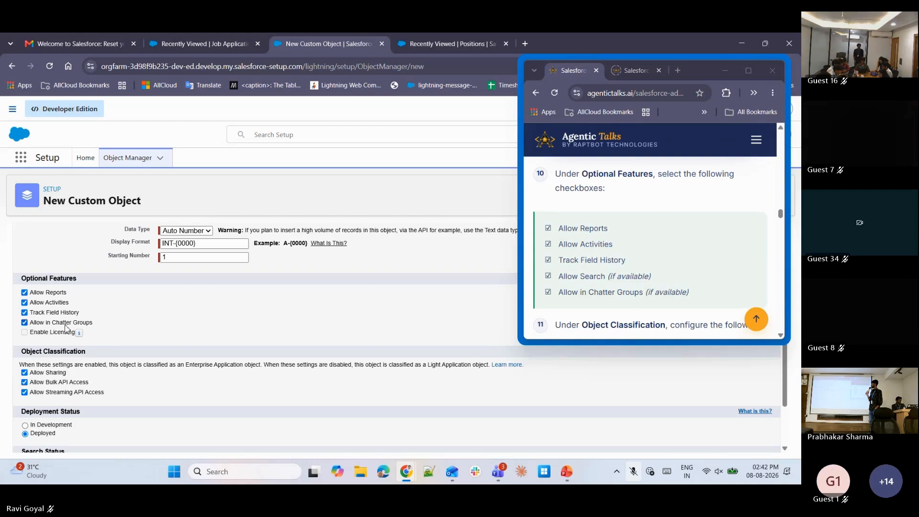
scroll(140, 366, down, 1)
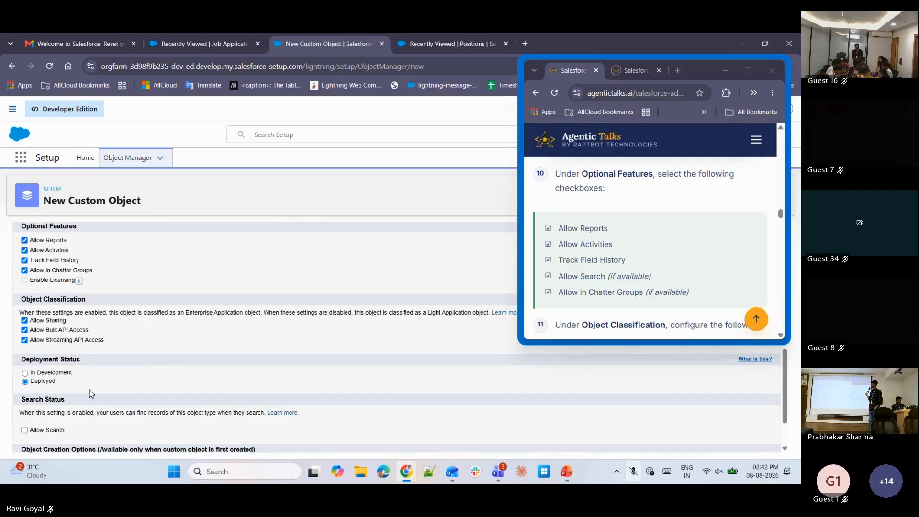
scroll(57, 343, up, 1)
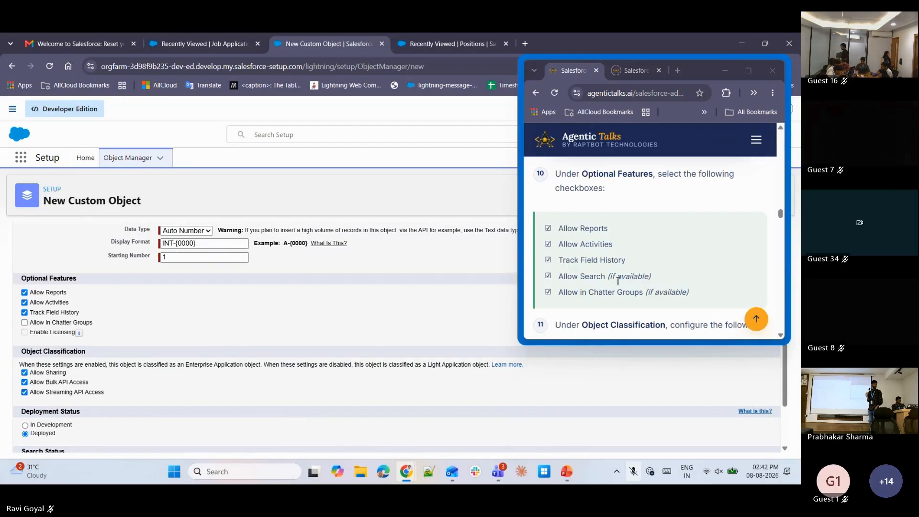
scroll(152, 378, down, 2)
click(24, 377)
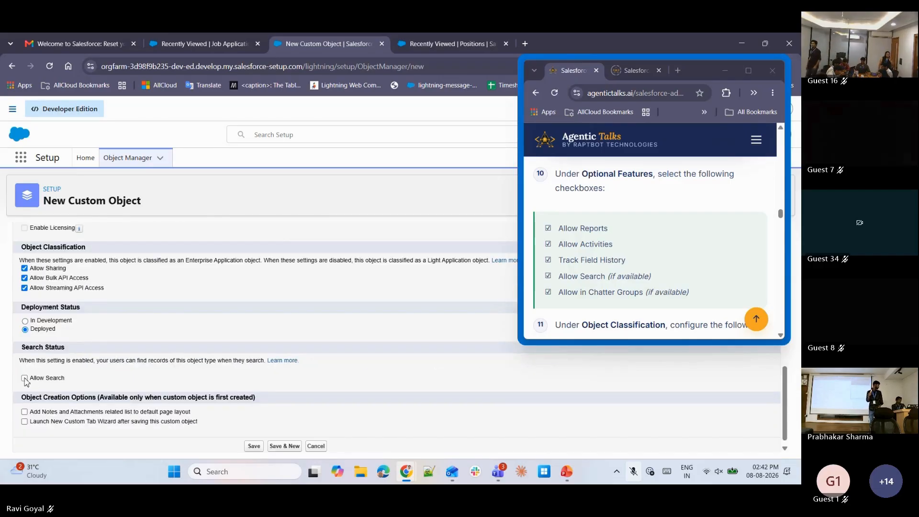
- Select the Notes and Attachments related list and New Custom Tab Wizard creation options per the workbook, and save the Interview object
scroll(611, 272, down, 3)
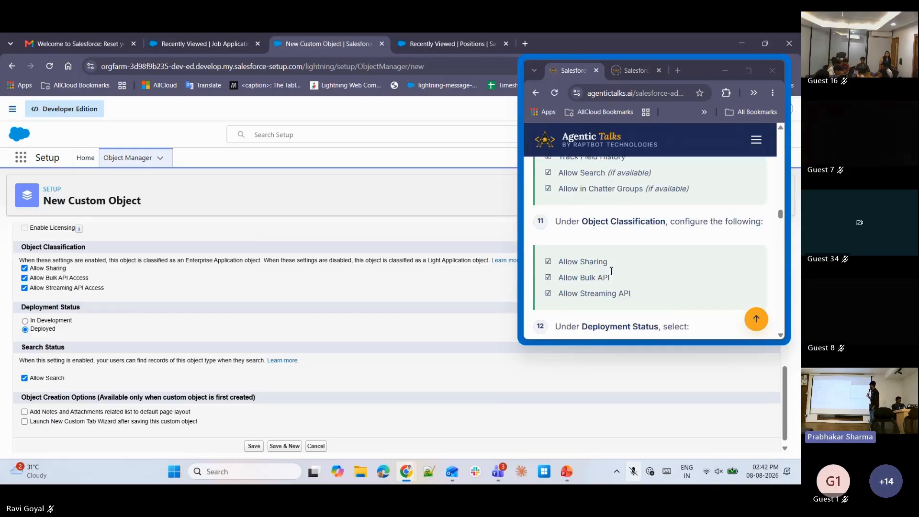
scroll(611, 271, down, 1)
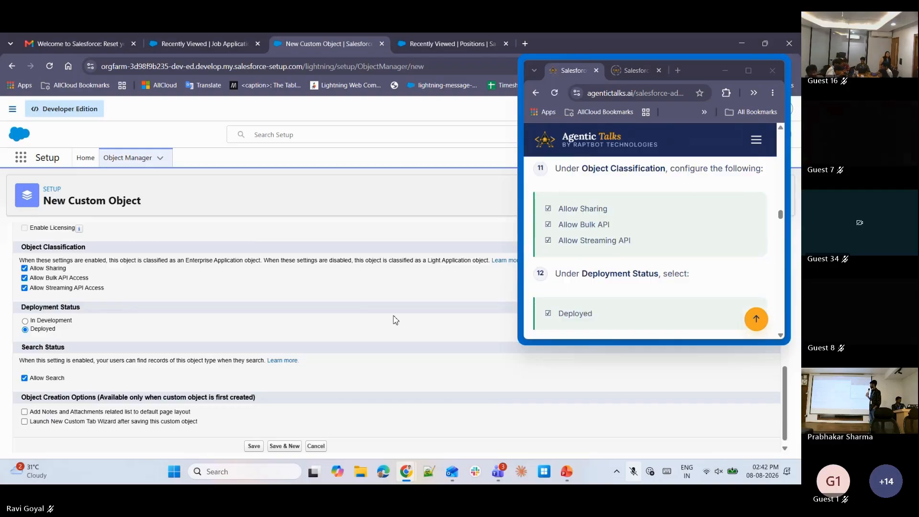
scroll(616, 254, down, 3)
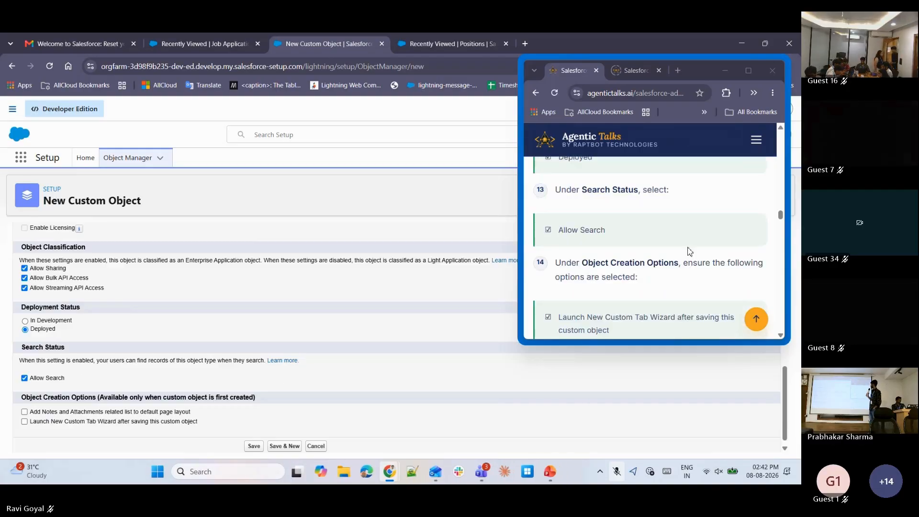
scroll(688, 250, down, 2)
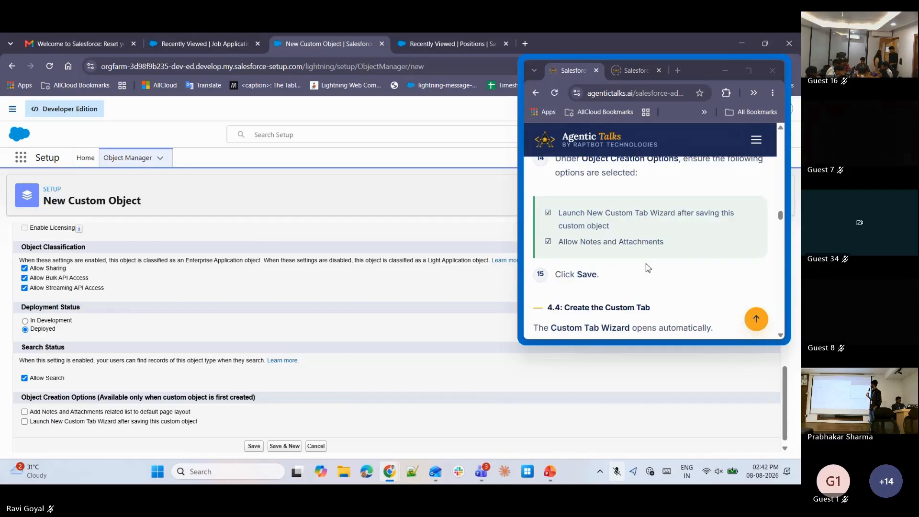
click(24, 422)
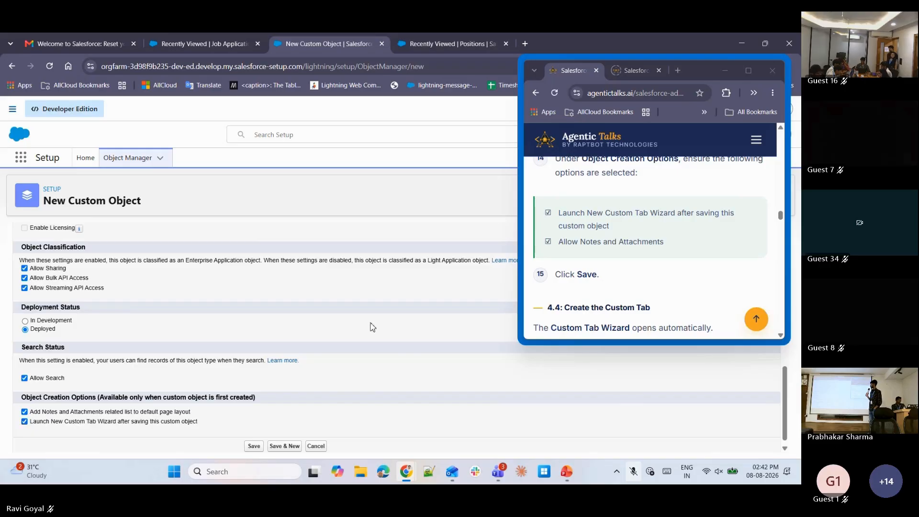
scroll(534, 275, down, 2)
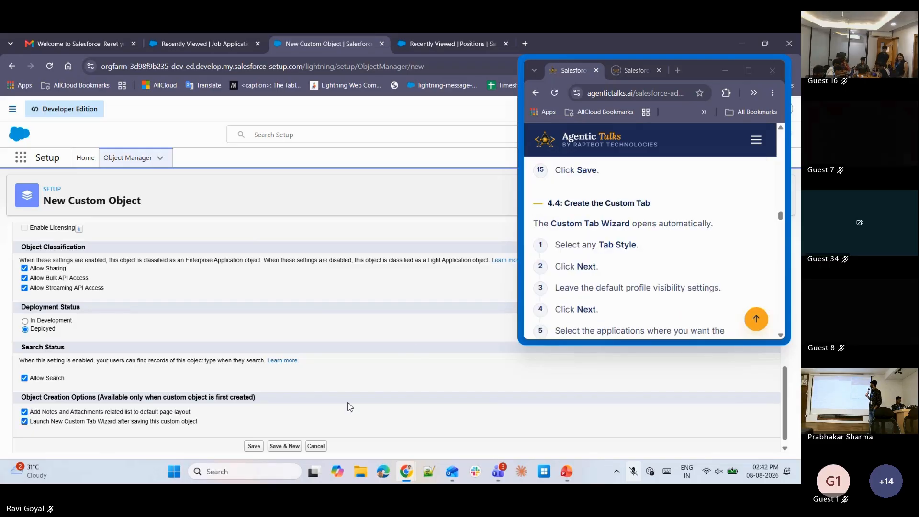
click(249, 446)
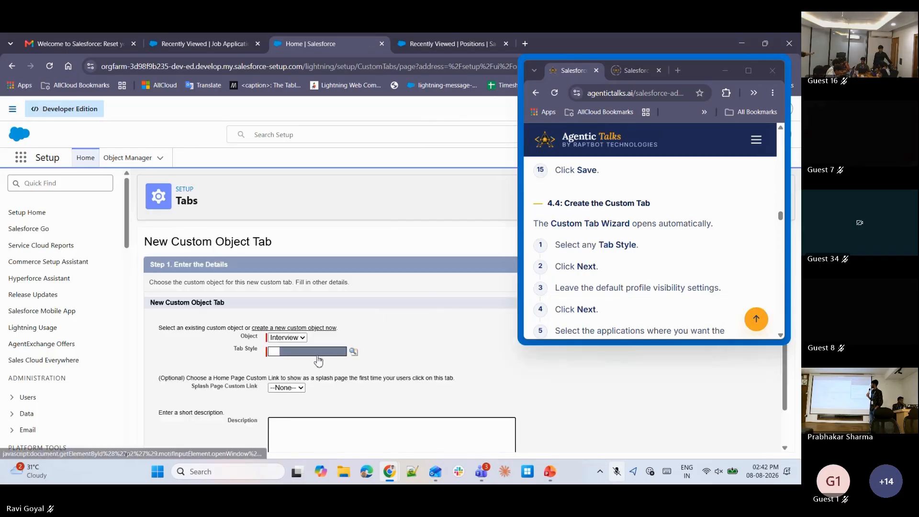
- Assign the Computer tab style to the Interview object's new tab and continue to the profile settings
click(315, 352)
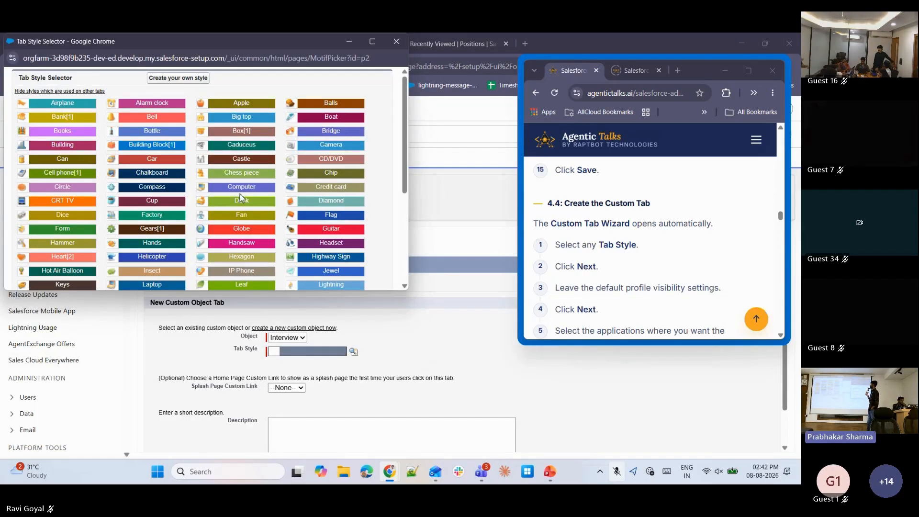
click(242, 187)
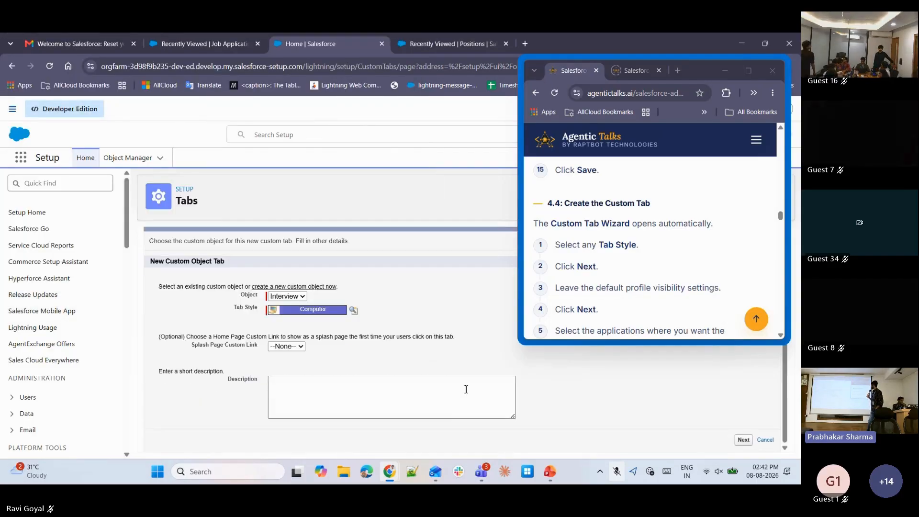
click(743, 439)
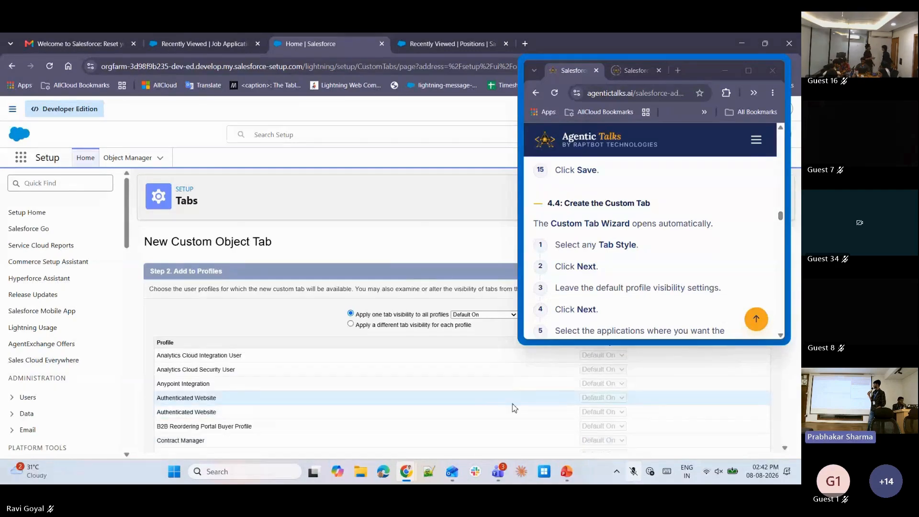
- Keep the tab's default profile visibility, continue to the custom apps and check that Raptbot Talent Cloud is included
scroll(433, 376, down, 10)
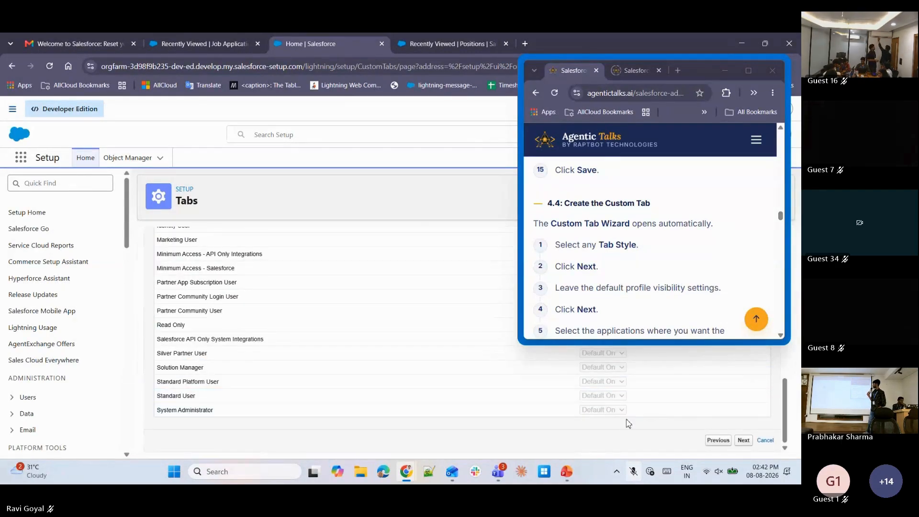
scroll(577, 287, down, 3)
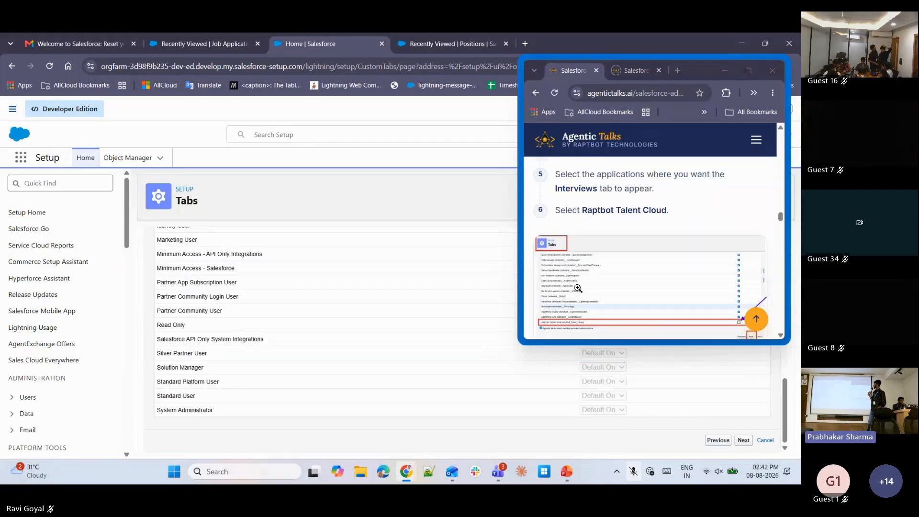
scroll(578, 288, down, 3)
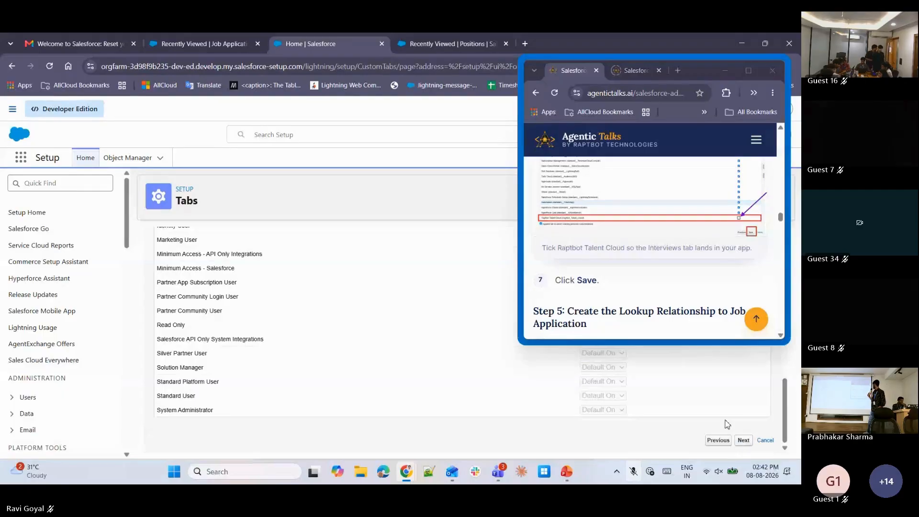
click(743, 441)
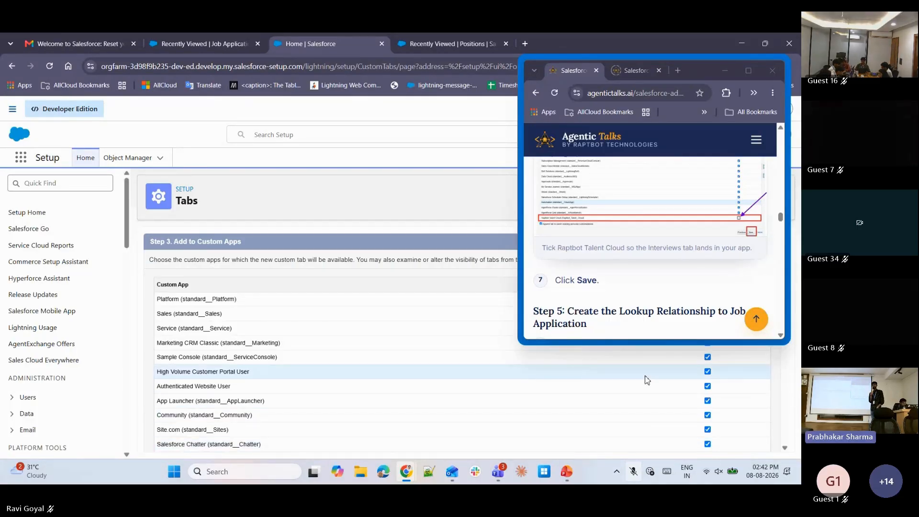
scroll(646, 390, down, 5)
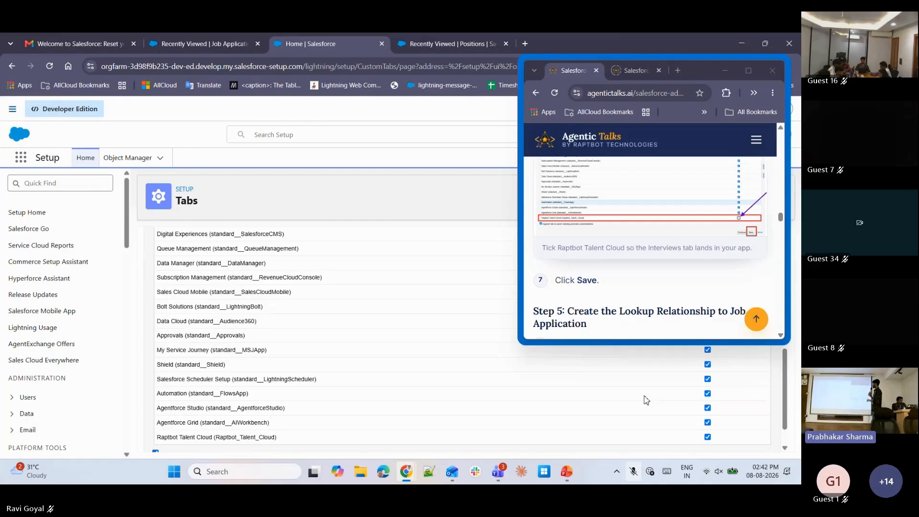
scroll(649, 398, down, 1)
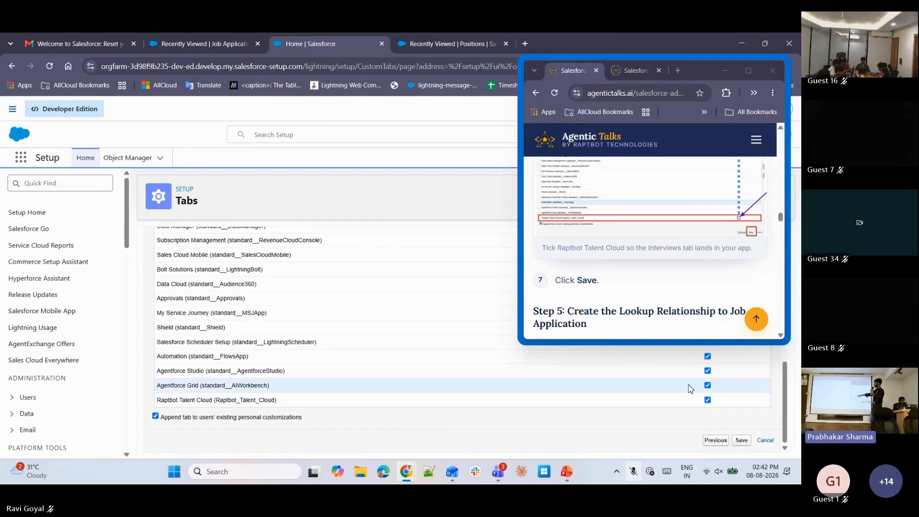
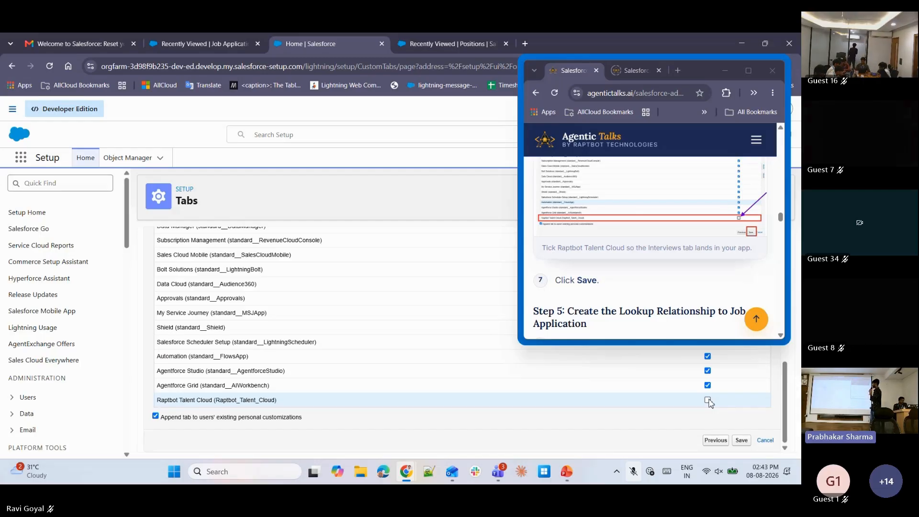
- Include the Interviews tab in the Raptbot Talent Cloud app and save the new custom object tab
click(708, 401)
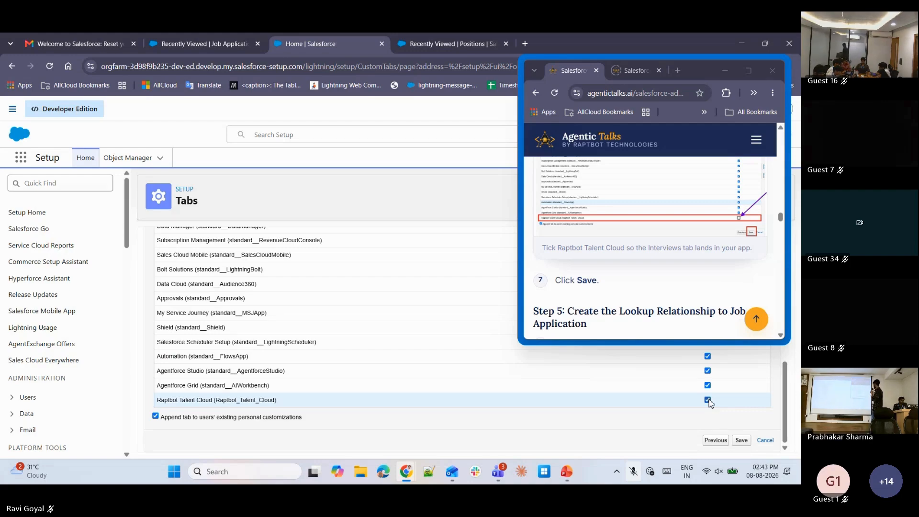
click(707, 400)
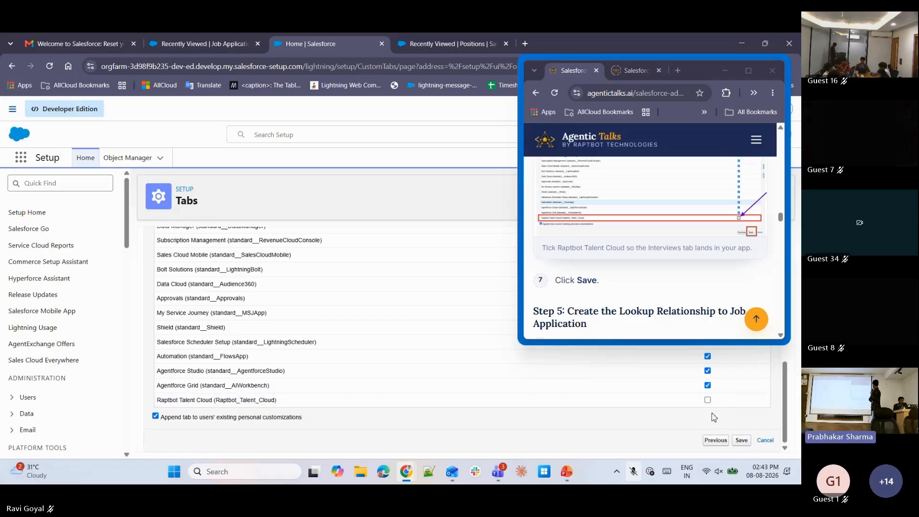
click(708, 400)
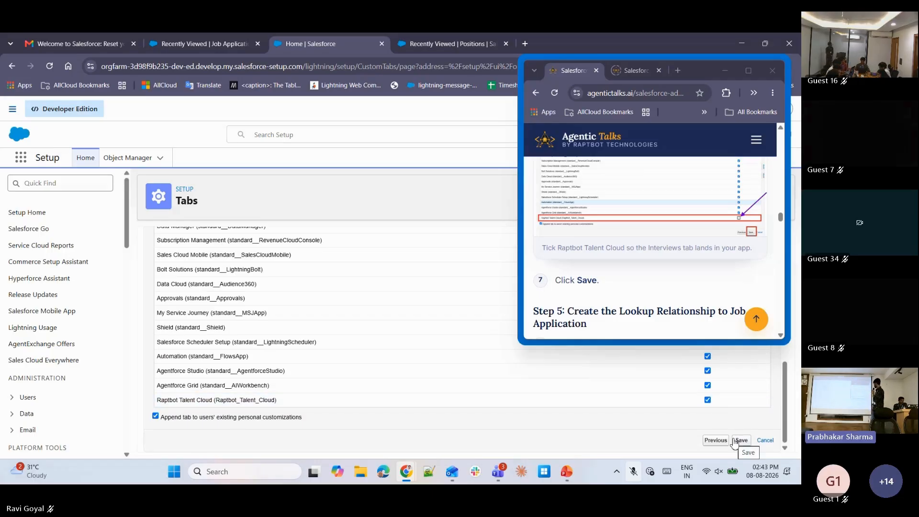
click(742, 440)
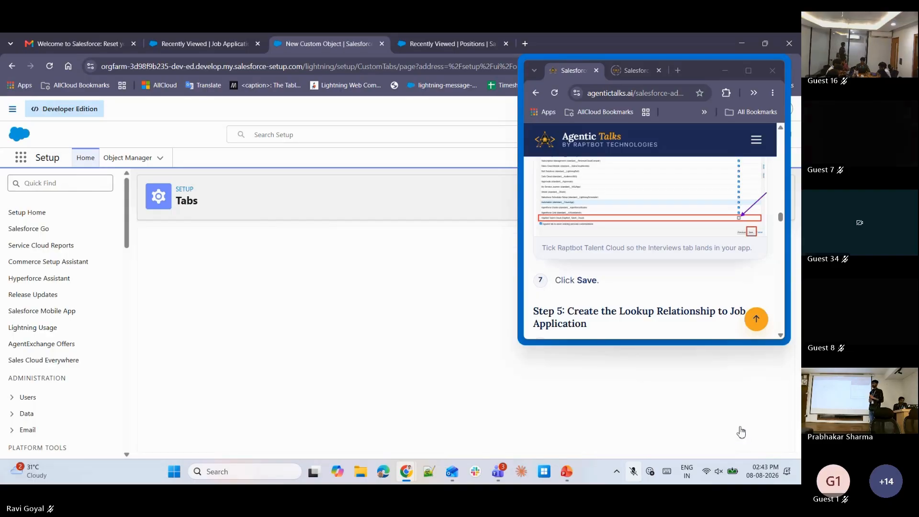
- Start a new custom field from the Interview object's Fields & Relationships
scroll(669, 294, down, 3)
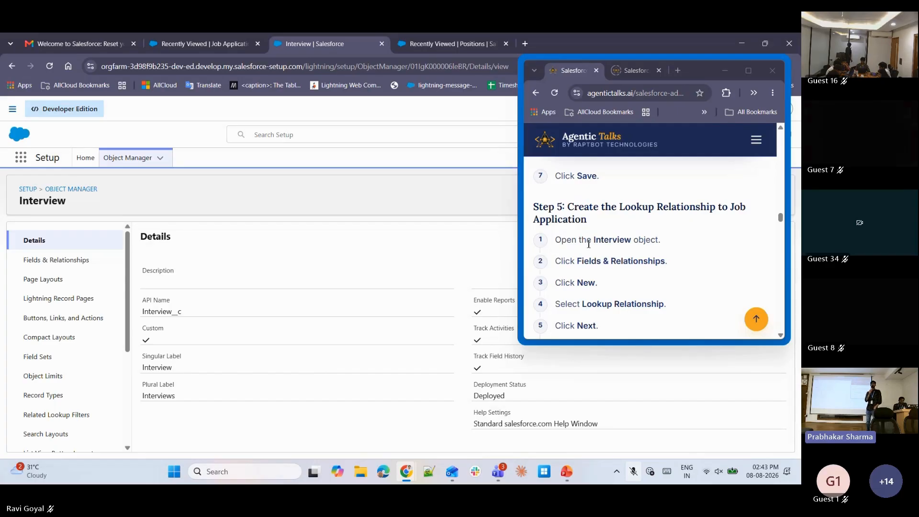
scroll(596, 245, down, 1)
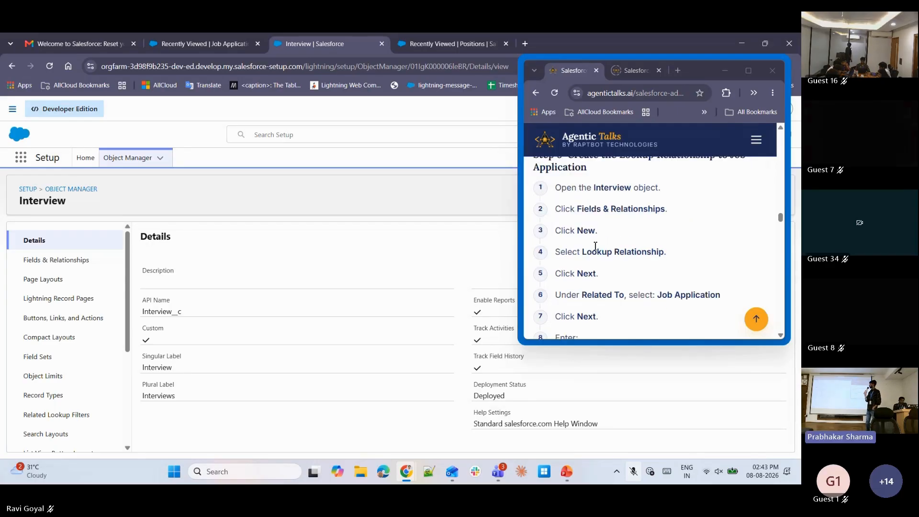
click(60, 261)
scroll(662, 240, down, 3)
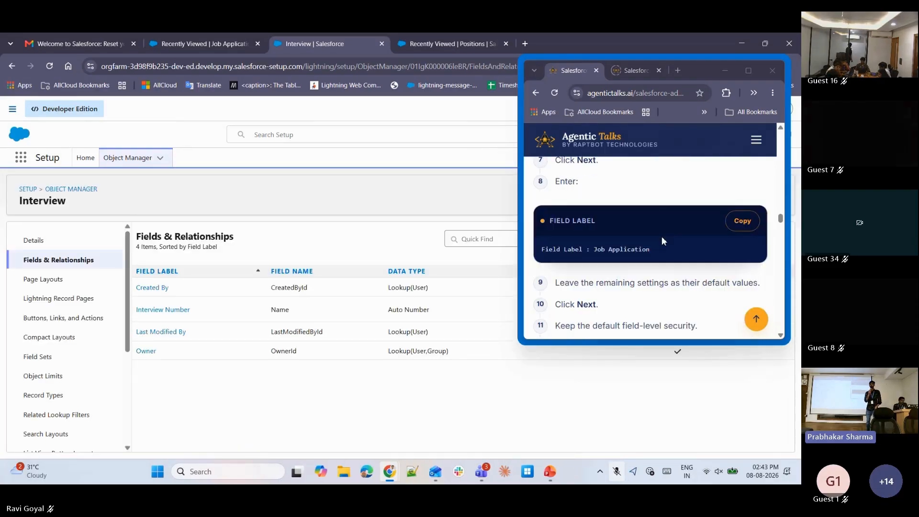
scroll(660, 239, up, 2)
scroll(659, 240, down, 2)
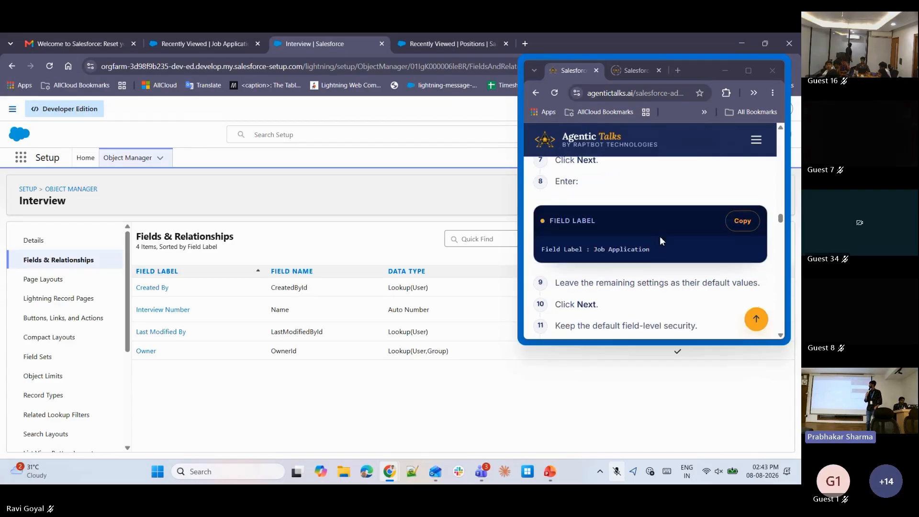
drag(695, 71, 232, 91)
scroll(189, 280, down, 1)
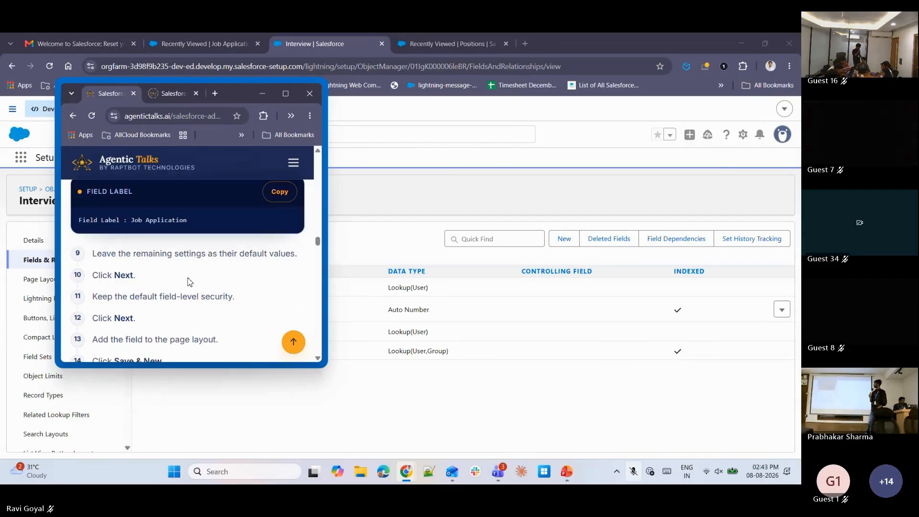
click(565, 239)
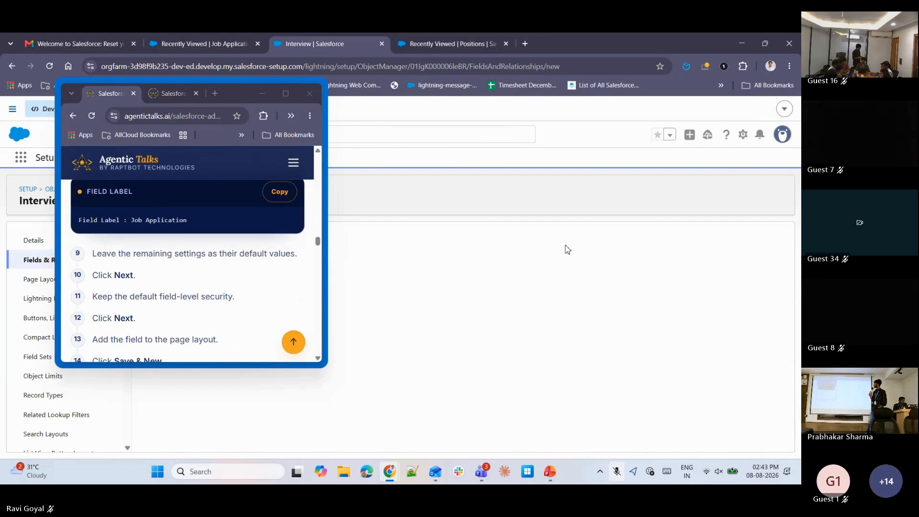
- Choose Lookup Relationship as the new Interview field's data type and continue to the related object choice
drag(233, 94, 674, 87)
scroll(616, 251, up, 3)
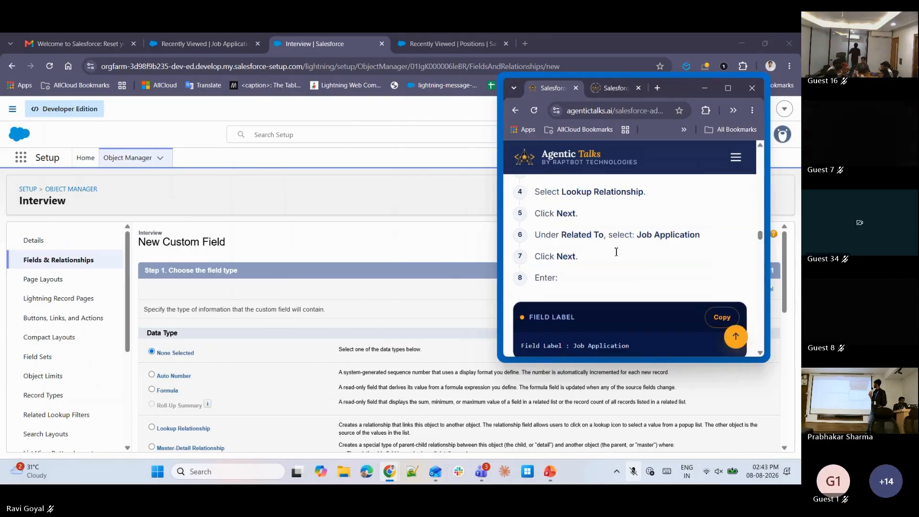
scroll(616, 252, up, 2)
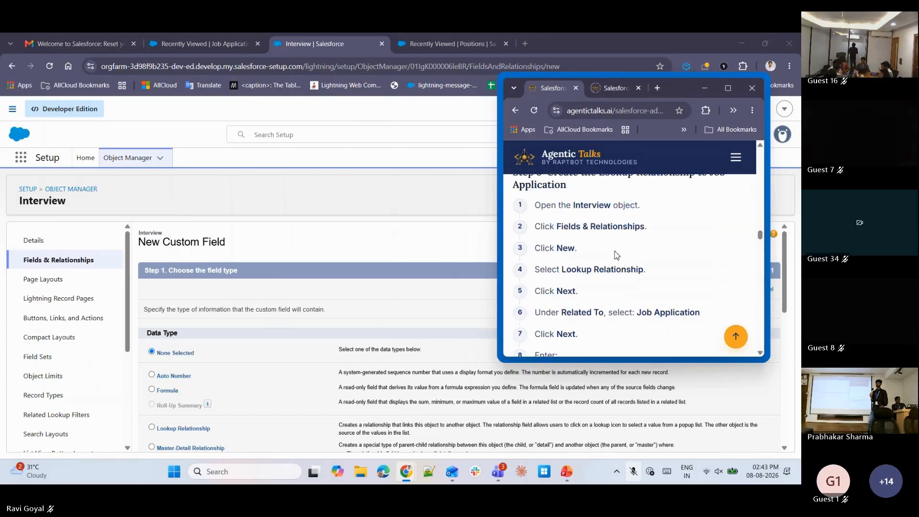
scroll(167, 395, down, 2)
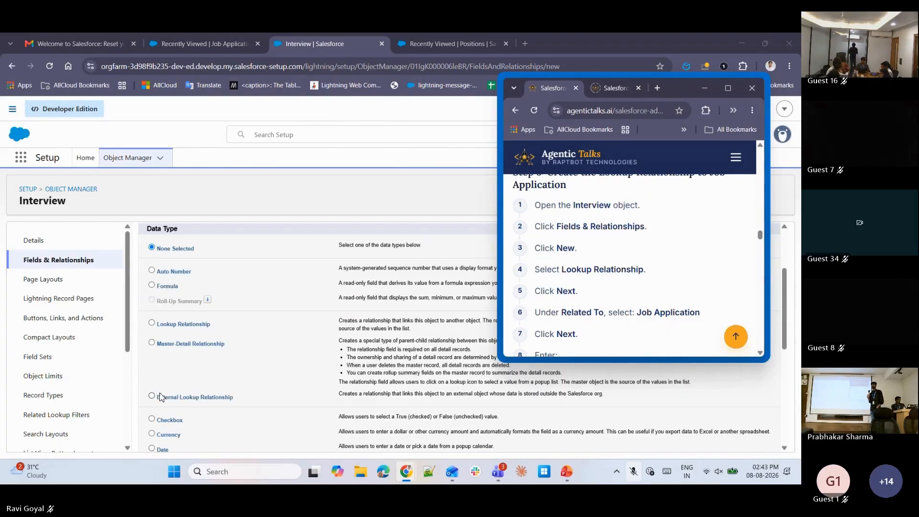
click(152, 324)
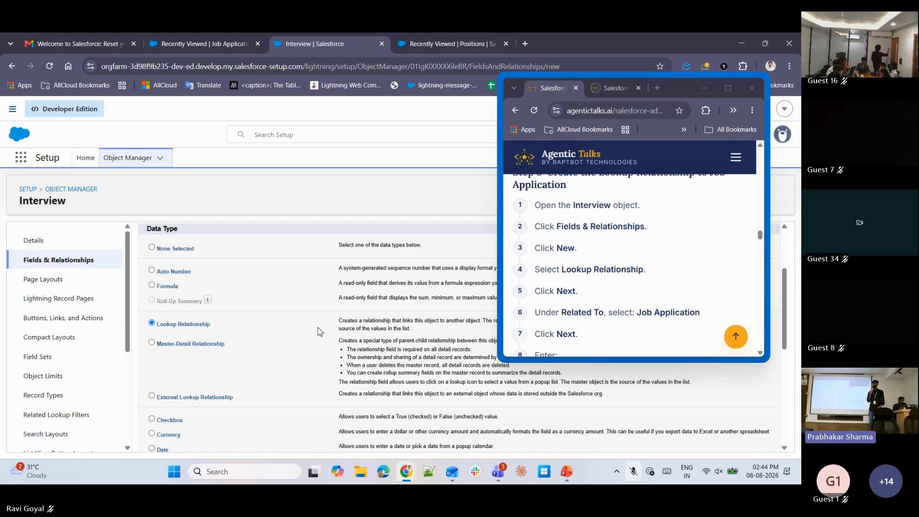
scroll(335, 345, down, 3)
scroll(337, 339, up, 3)
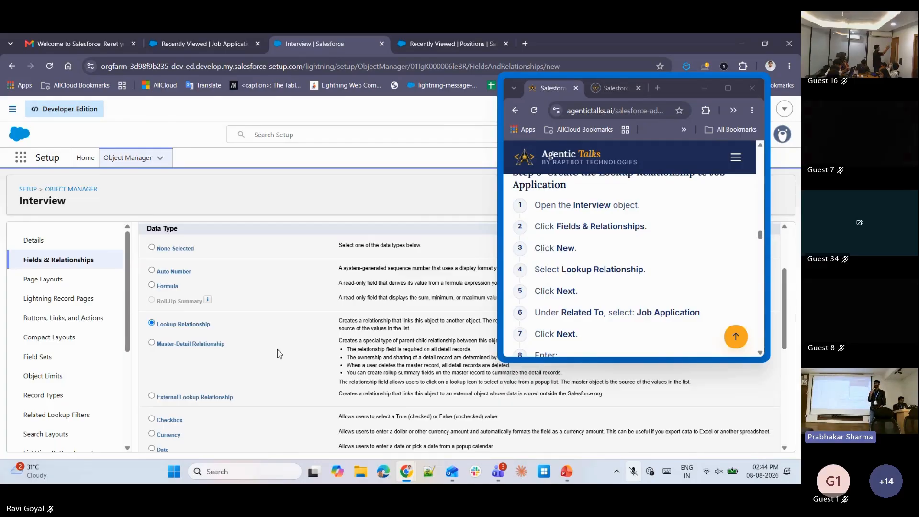
scroll(441, 381, down, 8)
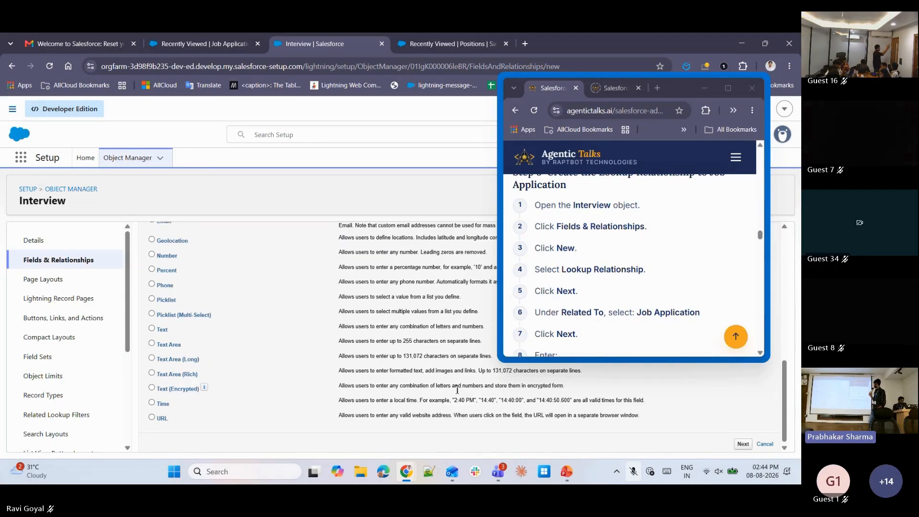
click(743, 441)
- Relate the lookup field to the Job Application object and continue to the label and name settings
click(338, 329)
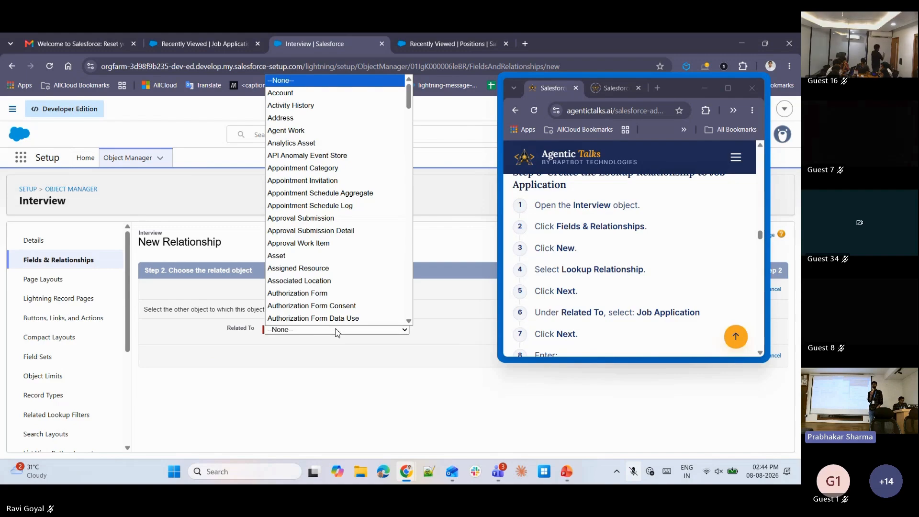
key(j)
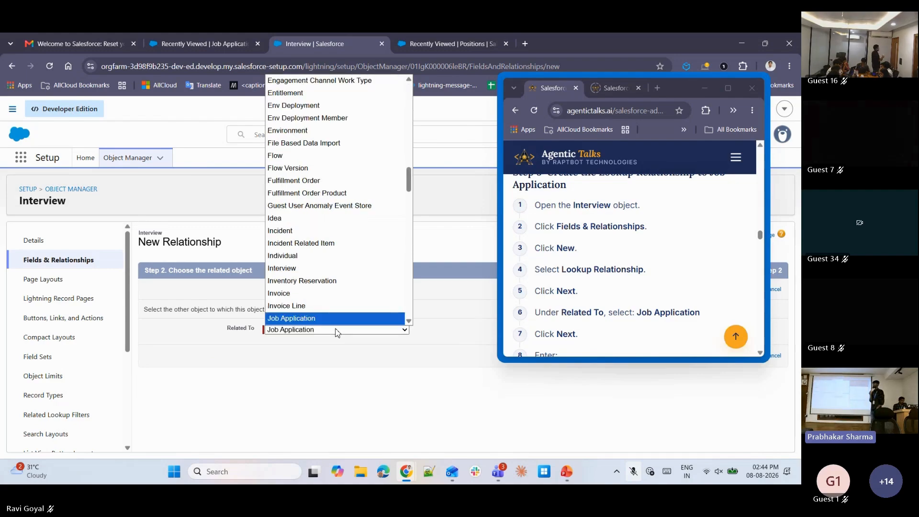
key(Return)
click(422, 395)
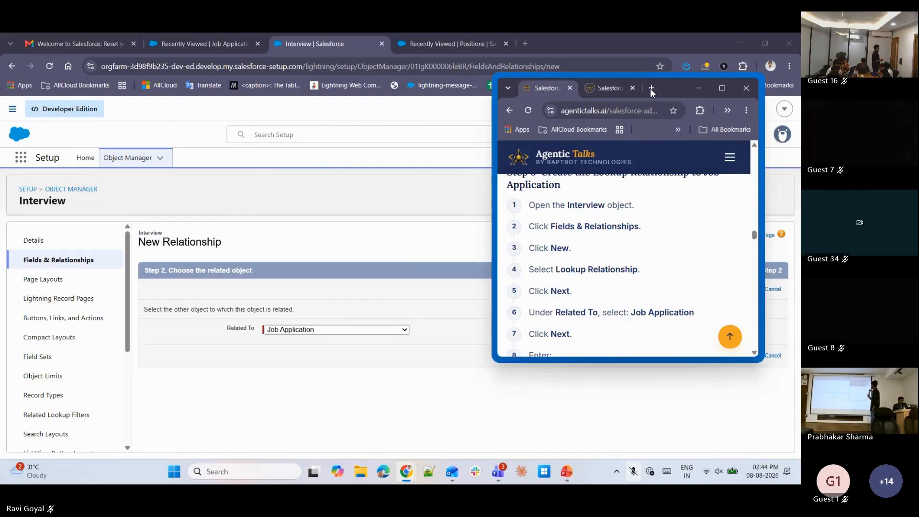
drag(650, 88, 484, 61)
click(753, 362)
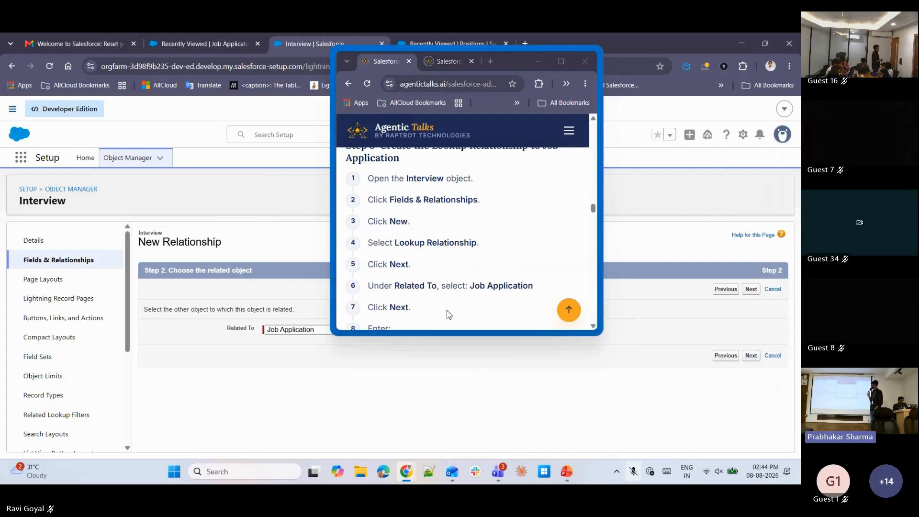
- Accept the field label Job Application, field name Job_Application and the remaining default lookup settings, and continue to field-level security
scroll(422, 262, down, 6)
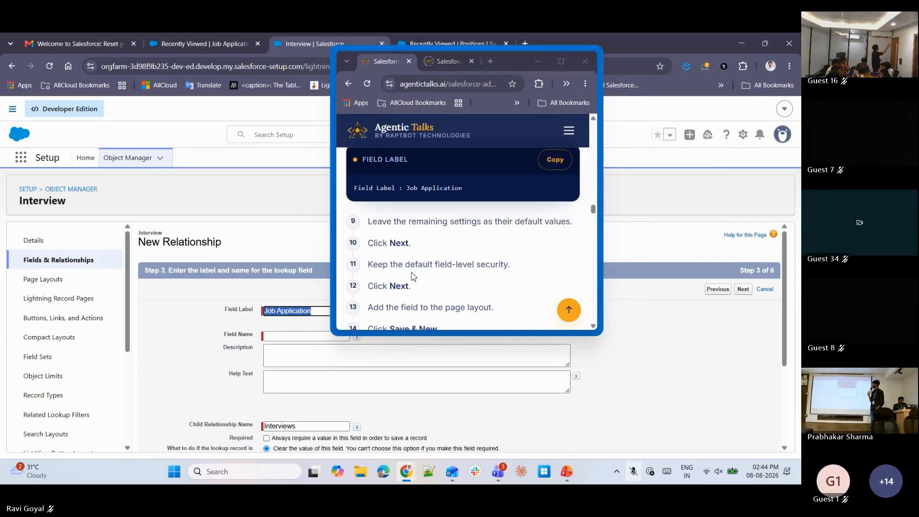
click(328, 378)
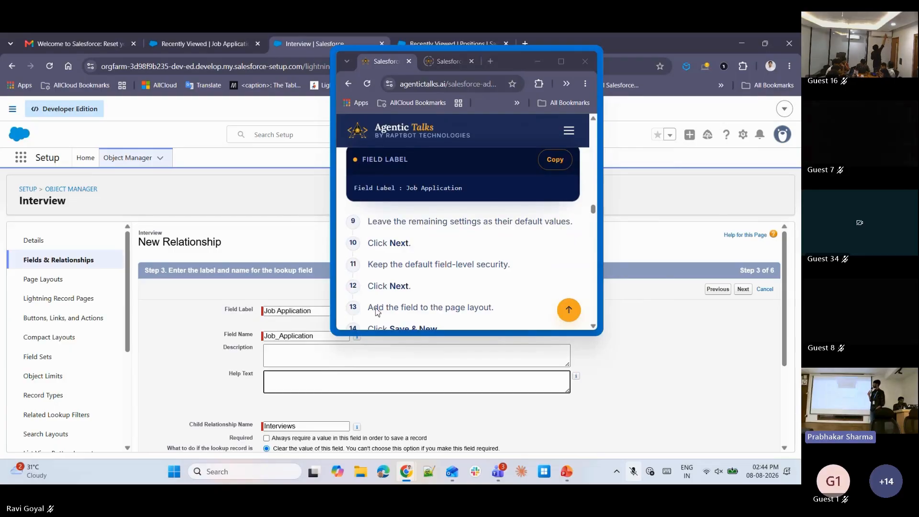
scroll(378, 312, down, 1)
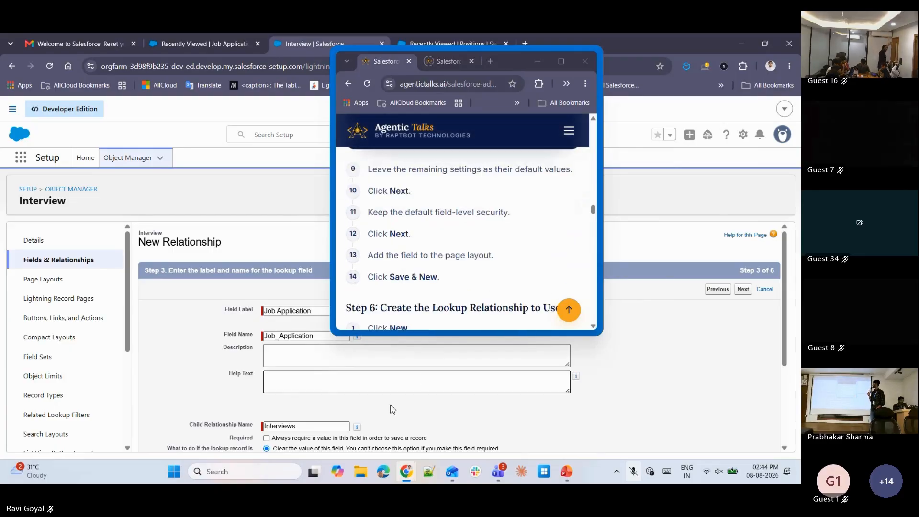
scroll(393, 410, down, 2)
drag(498, 62, 684, 82)
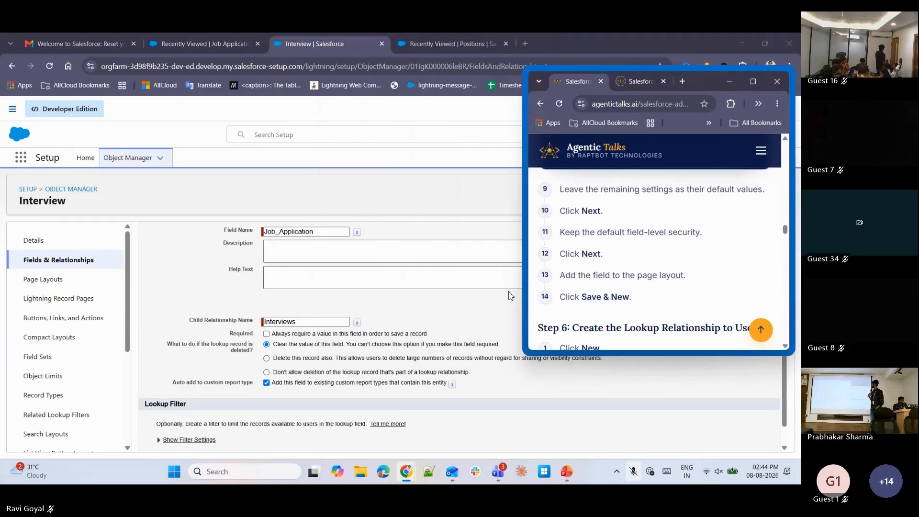
scroll(440, 377, down, 1)
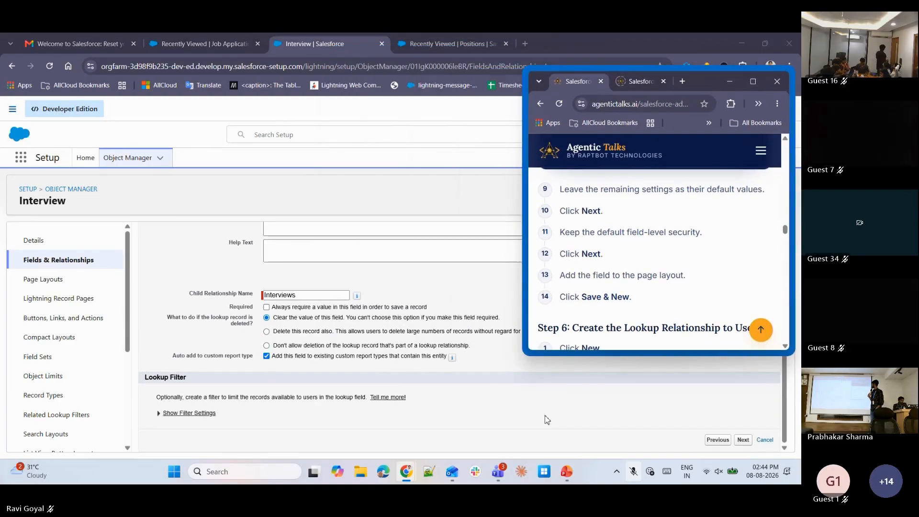
click(742, 440)
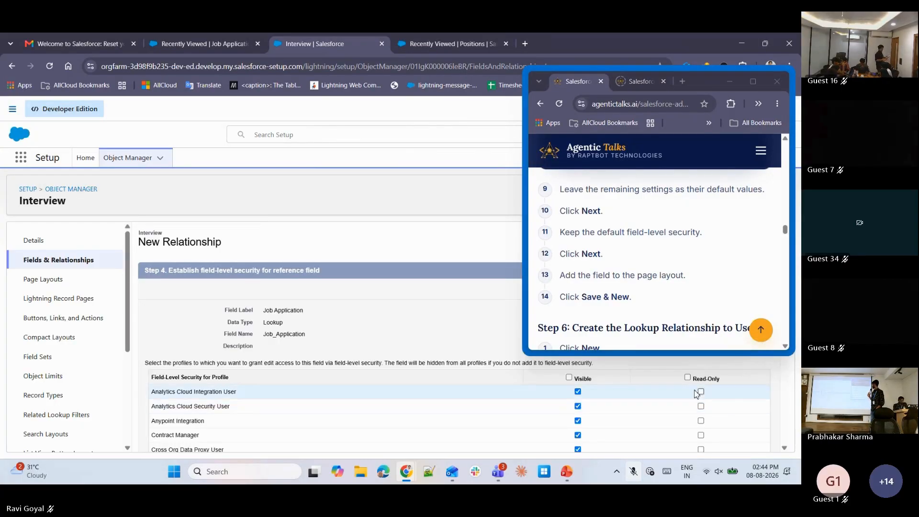
- Keep the default field-level security, page layout and related list for the Job Application lookup, and save it with another new field started
scroll(471, 403, down, 10)
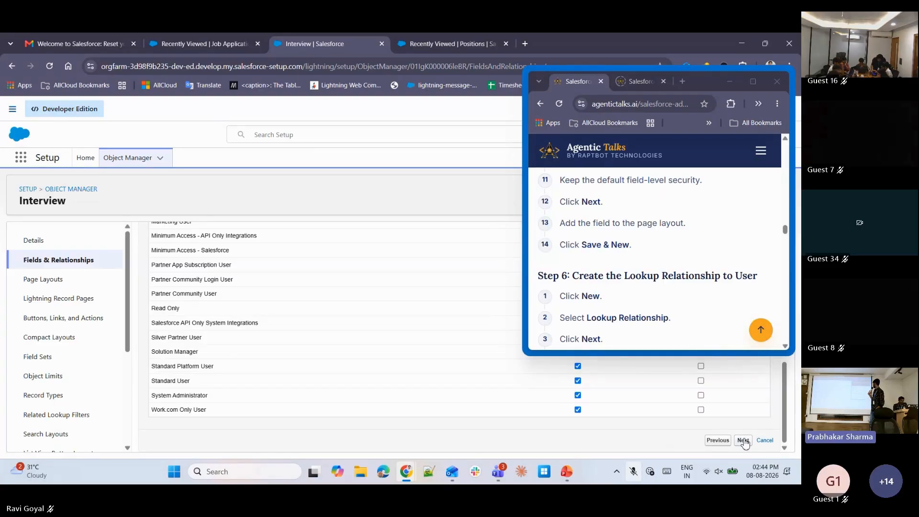
click(744, 441)
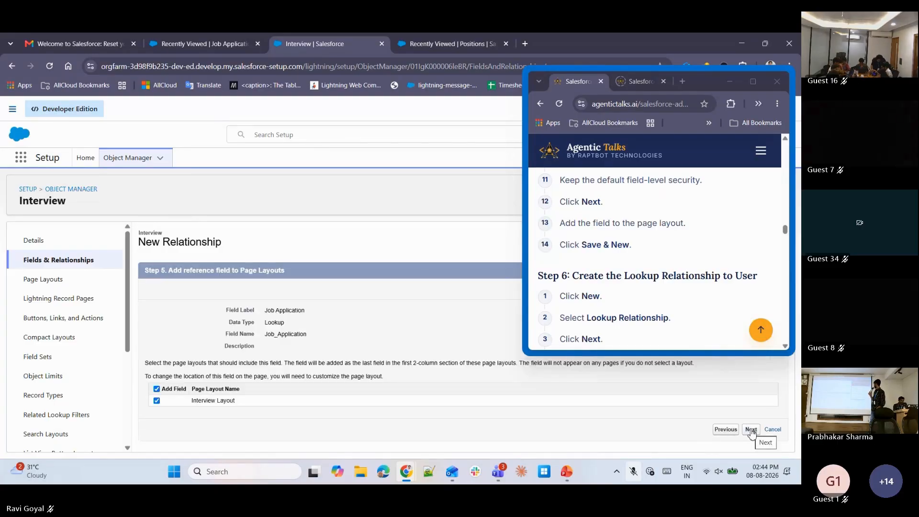
click(751, 430)
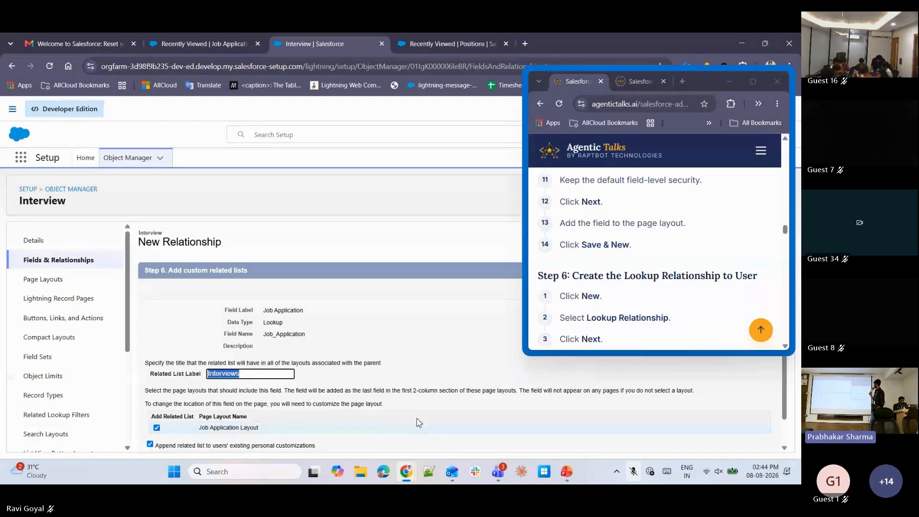
scroll(420, 422, down, 1)
click(718, 441)
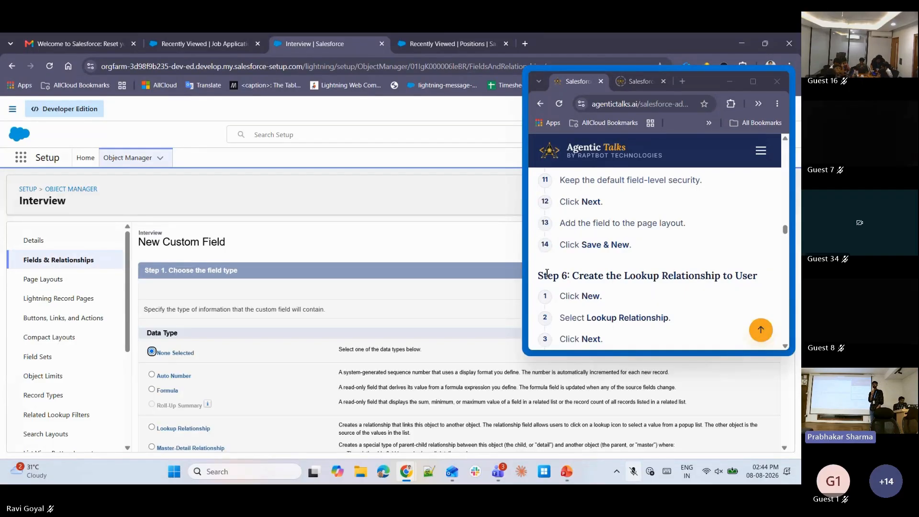
- Choose Lookup Relationship as the data type for the Interview object's link to User and continue to the related object choice
scroll(593, 286, down, 1)
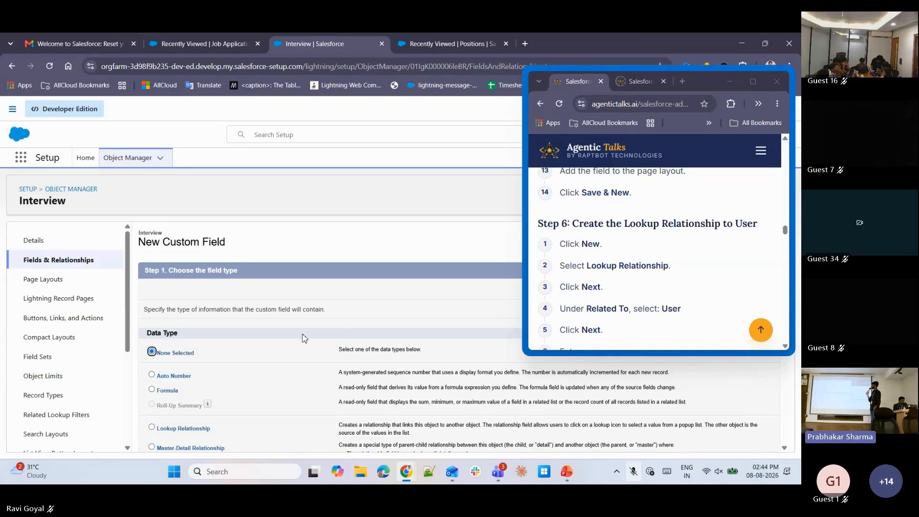
scroll(223, 388, down, 1)
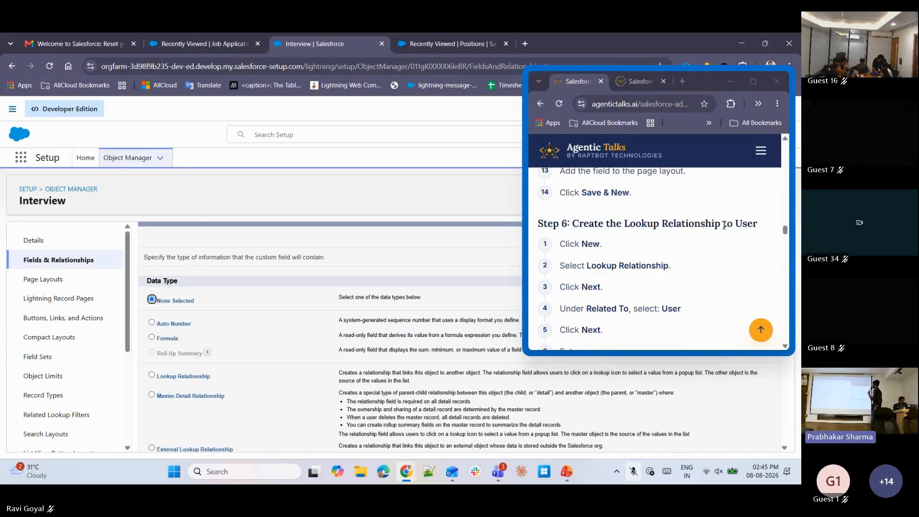
drag(723, 224, 757, 224)
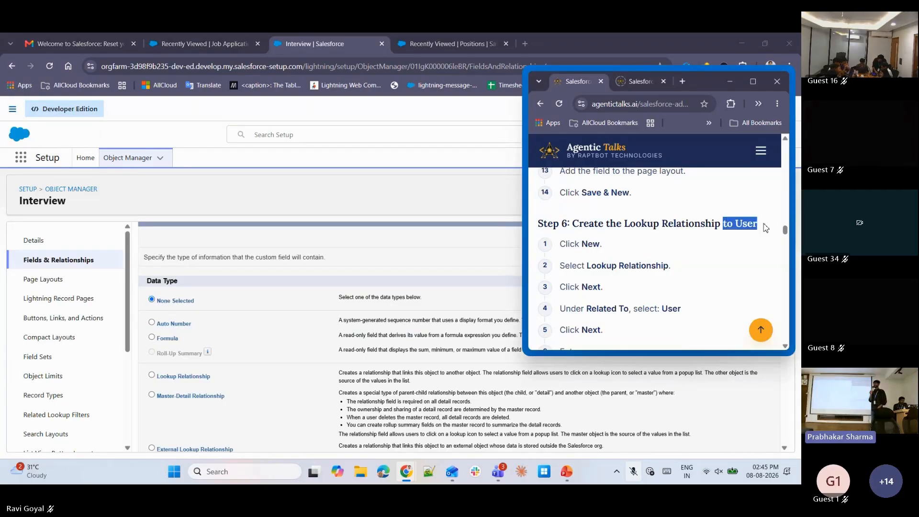
click(151, 376)
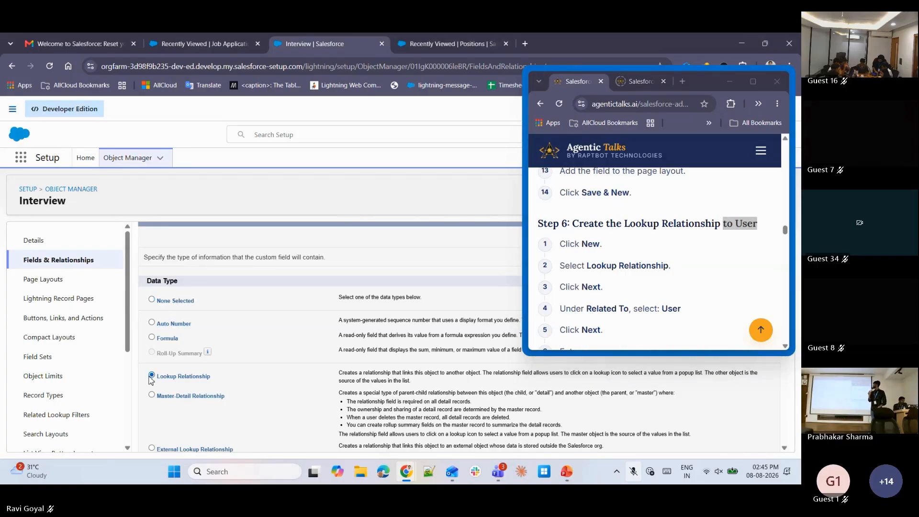
scroll(440, 386, down, 10)
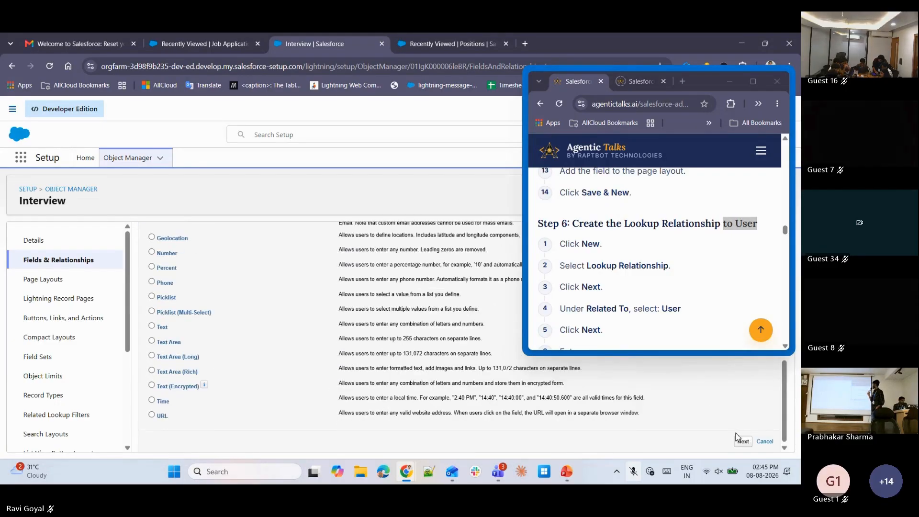
click(743, 441)
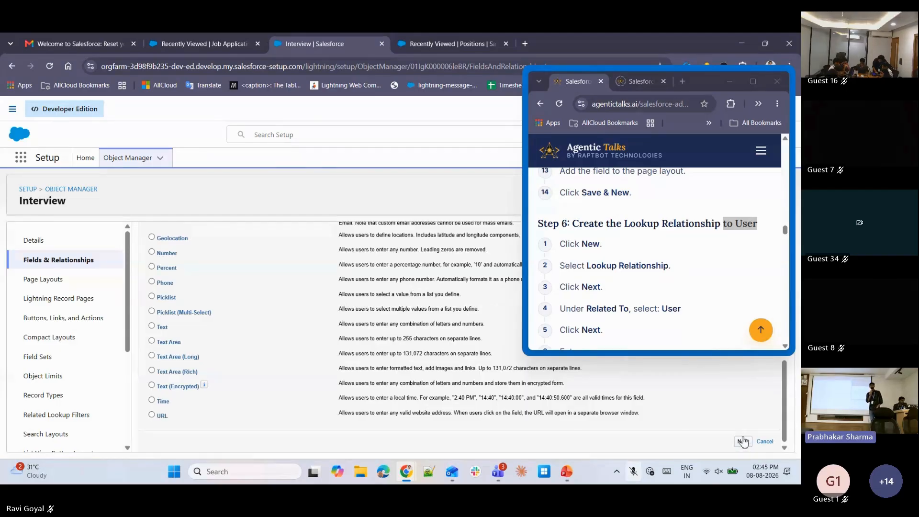
- Relate the lookup field to the User object and continue to the label and name settings
click(343, 330)
key(u)
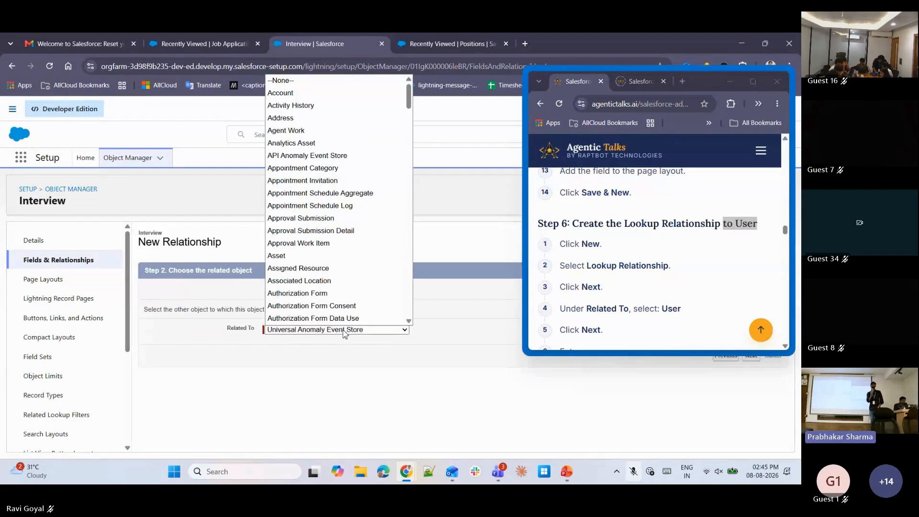
key(Down)
key(Down)
key(Up)
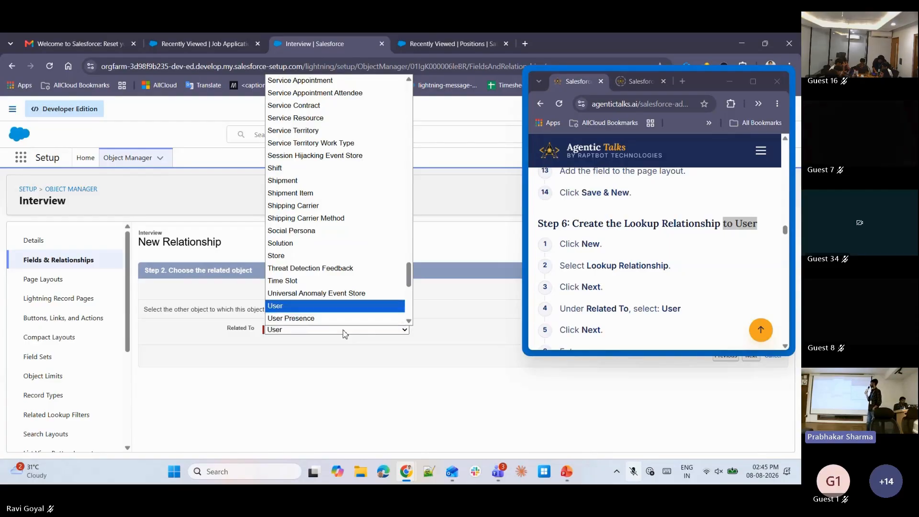
key(Return)
click(471, 409)
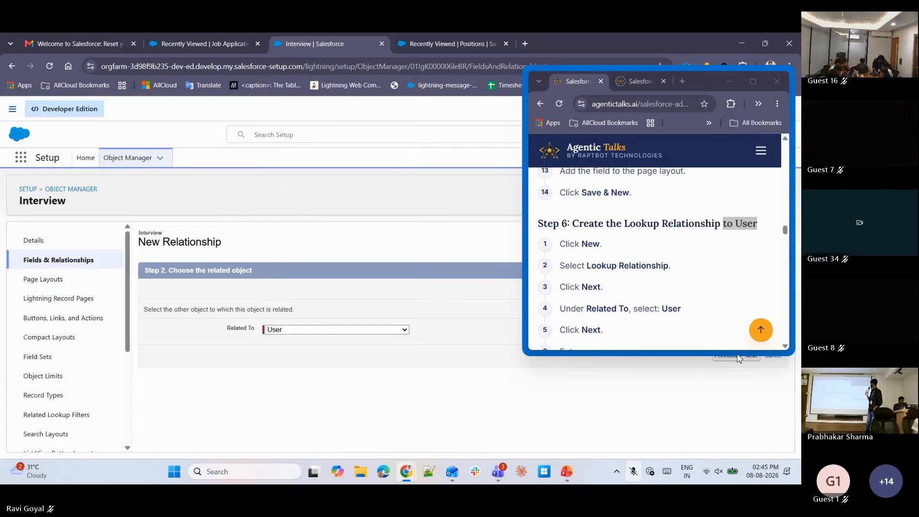
drag(696, 90, 617, 60)
click(754, 365)
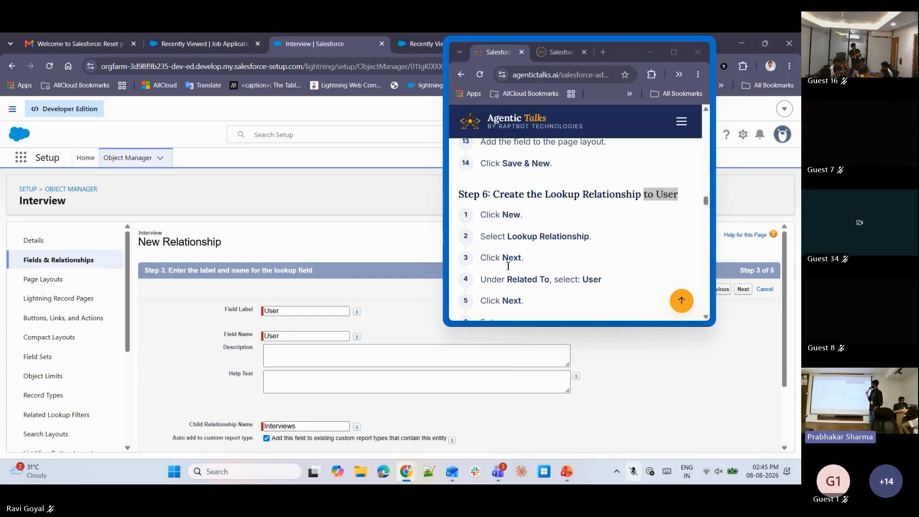
- Set both the field label and the field name of the User lookup to Interviewer, as given in the guide
scroll(542, 244, down, 2)
scroll(543, 245, down, 2)
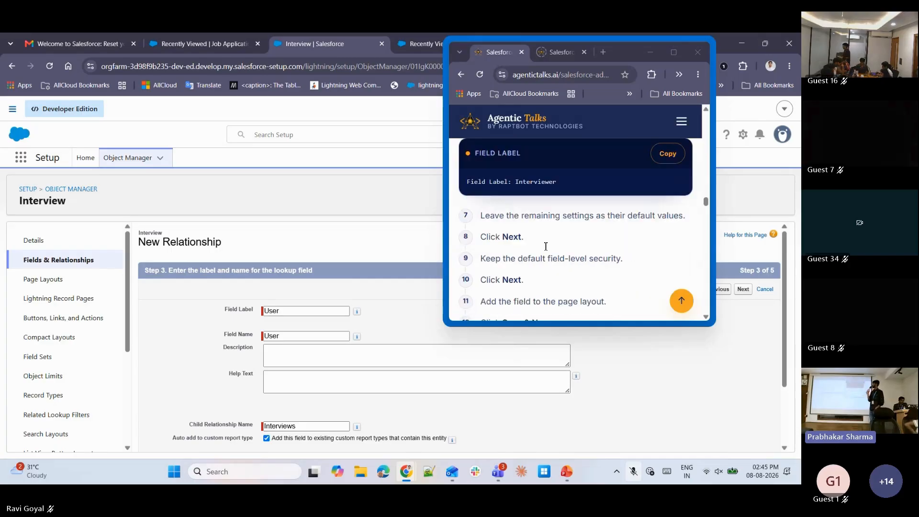
scroll(546, 246, up, 2)
scroll(547, 248, up, 2)
scroll(546, 247, down, 3)
scroll(547, 249, down, 1)
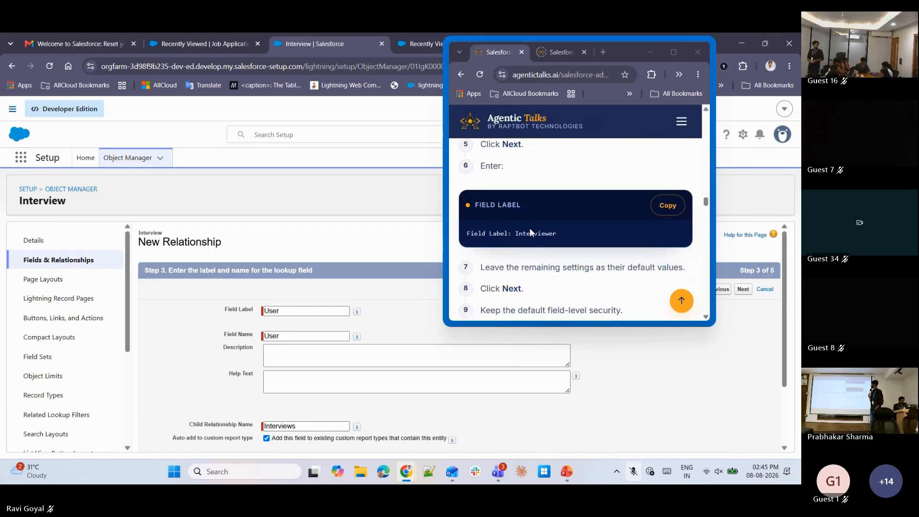
double_click(531, 233)
key(ctrl+c)
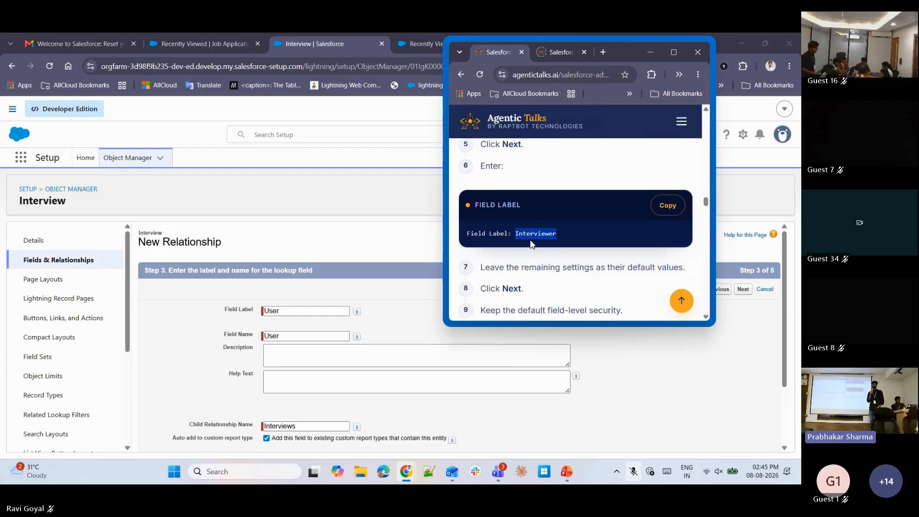
click(300, 310)
double_click(300, 311)
key(ctrl+v)
click(291, 336)
double_click(292, 336)
key(ctrl+v)
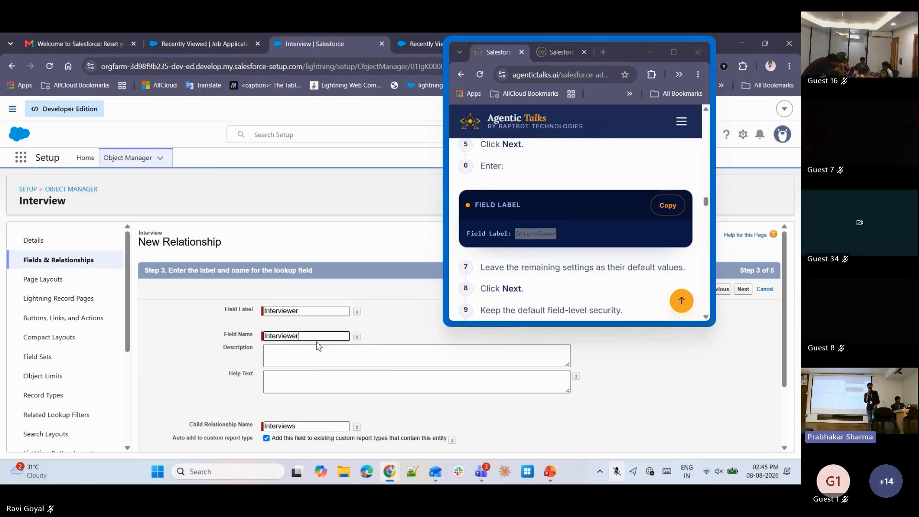
- Keep the remaining default settings of the Interviewer lookup, as the guide instructs, and continue to field-level security
scroll(372, 328, down, 3)
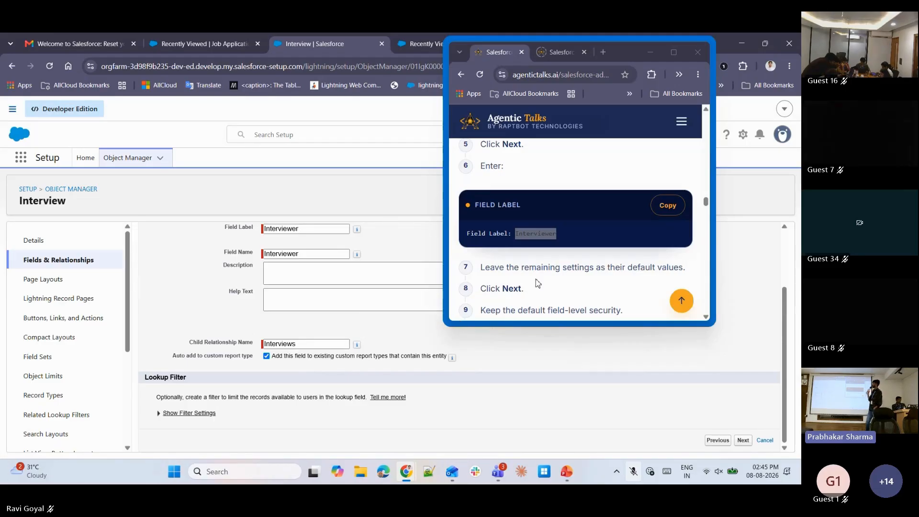
scroll(539, 281, down, 1)
scroll(533, 280, up, 3)
scroll(533, 280, up, 1)
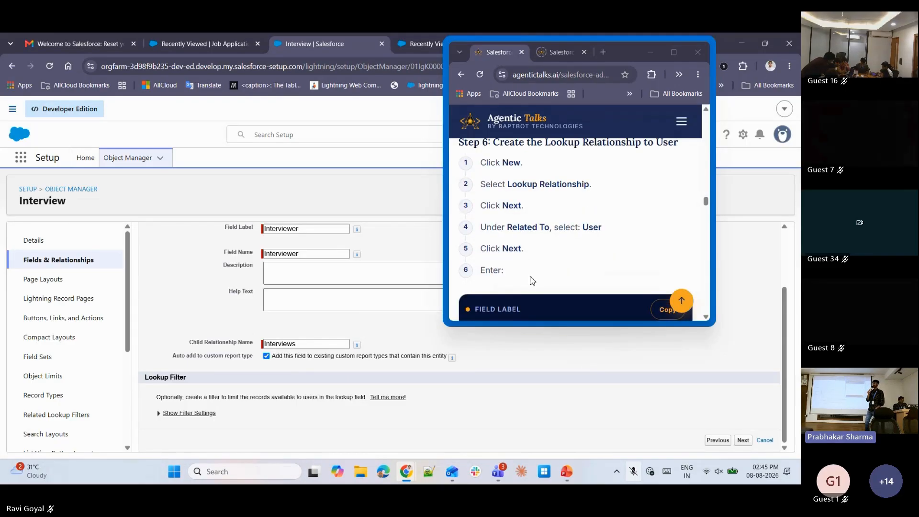
scroll(531, 278, down, 3)
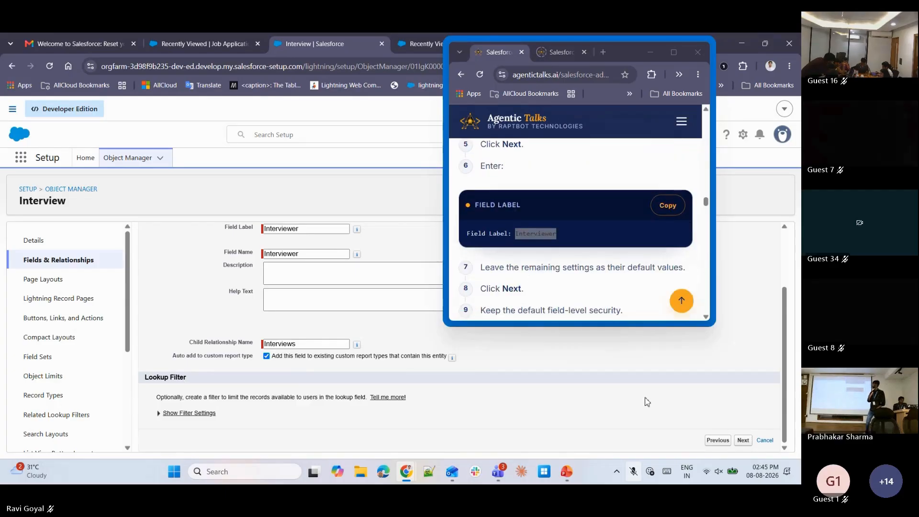
click(743, 440)
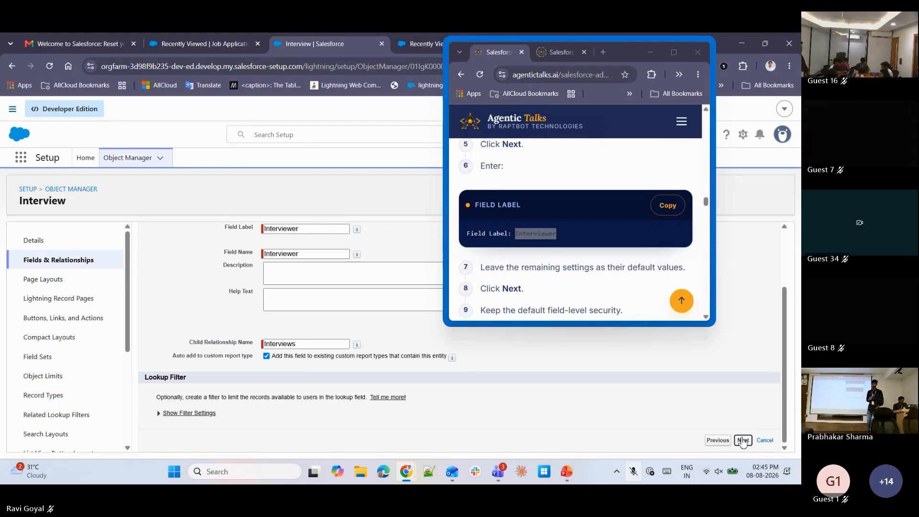
- Keep the default field-level security and Interview Layout for the Interviewer lookup, and save it with another new field started
scroll(550, 278, down, 2)
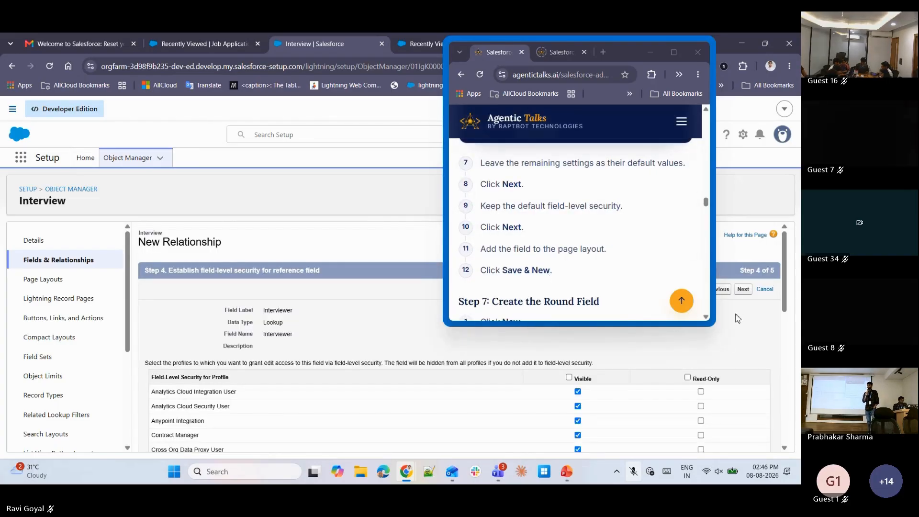
click(742, 289)
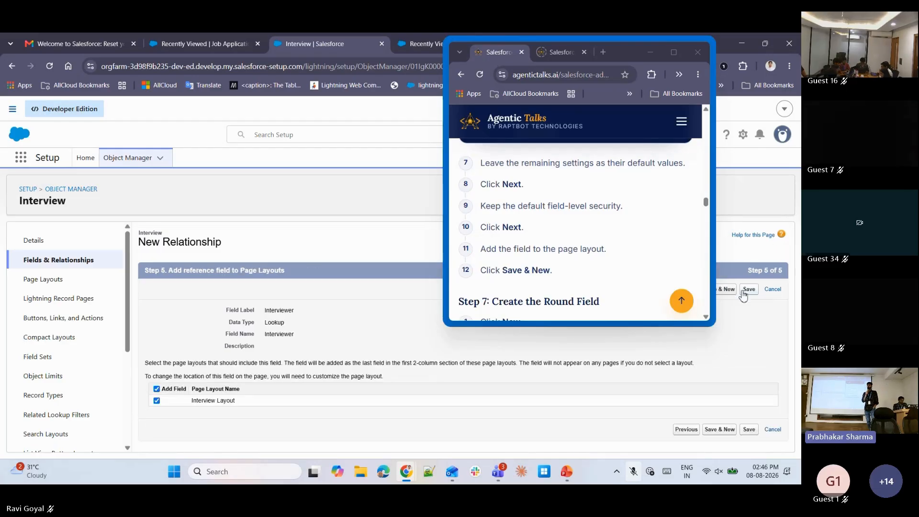
click(717, 431)
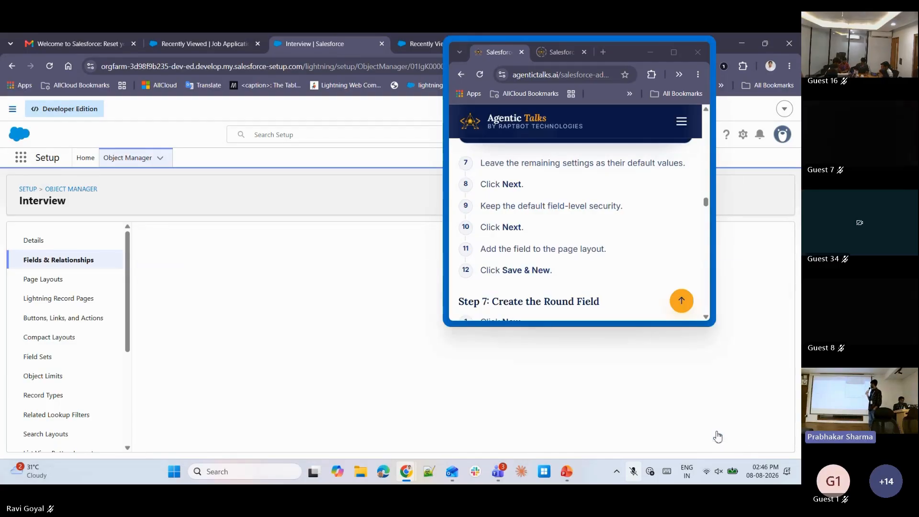
- Choose Picklist as the data type for the guide's Round field and continue to the field details
scroll(522, 291, down, 2)
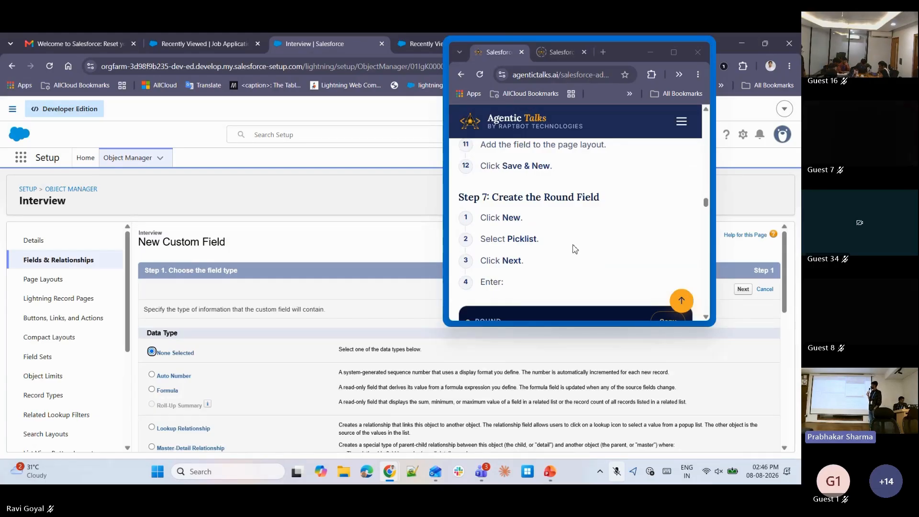
scroll(569, 247, down, 1)
scroll(535, 262, up, 1)
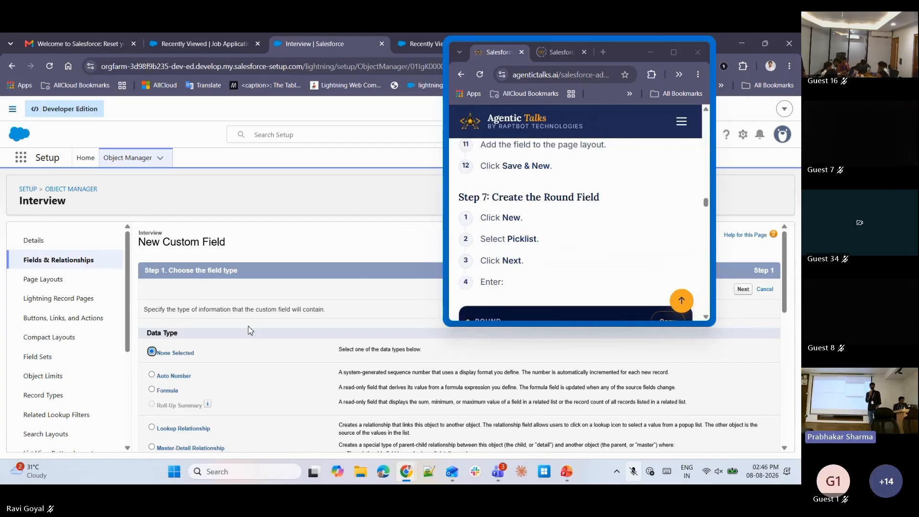
scroll(161, 407, down, 3)
scroll(160, 409, down, 2)
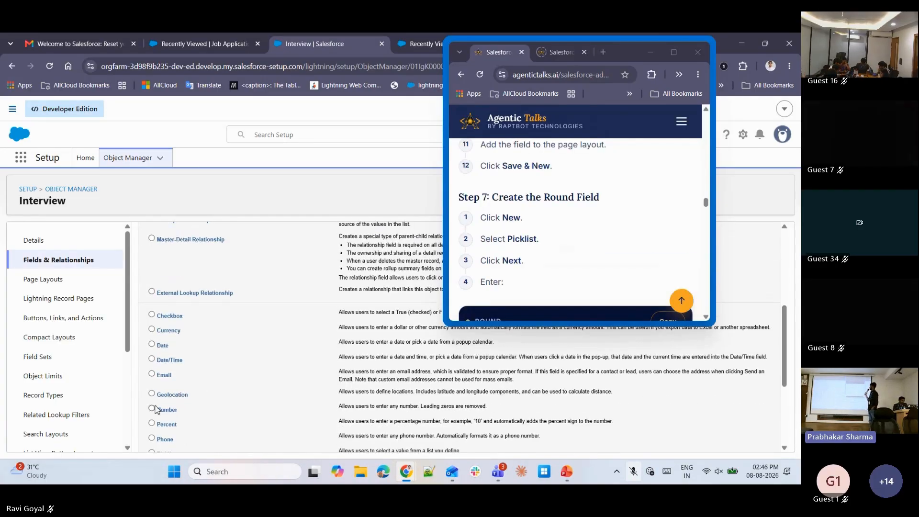
scroll(152, 406, down, 2)
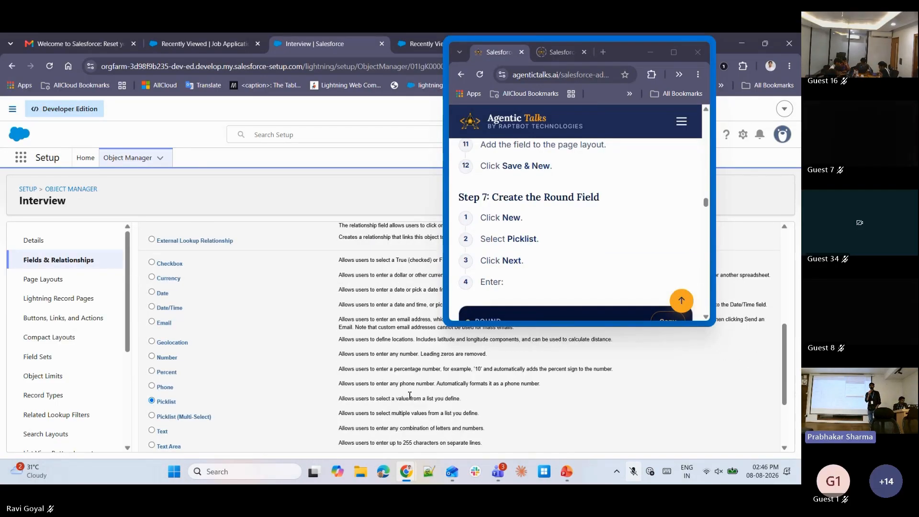
scroll(647, 406, down, 3)
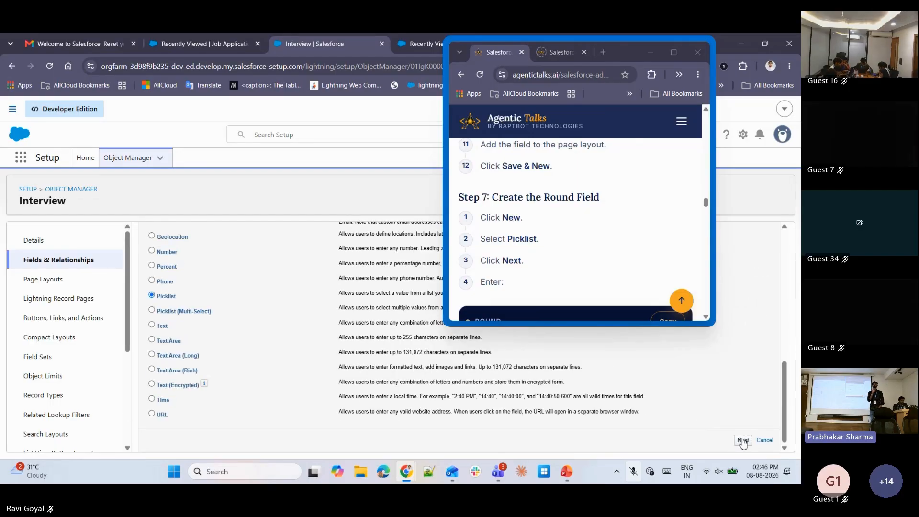
click(742, 441)
- Set the picklist's field label to Round, as given in the guide
scroll(521, 258, down, 1)
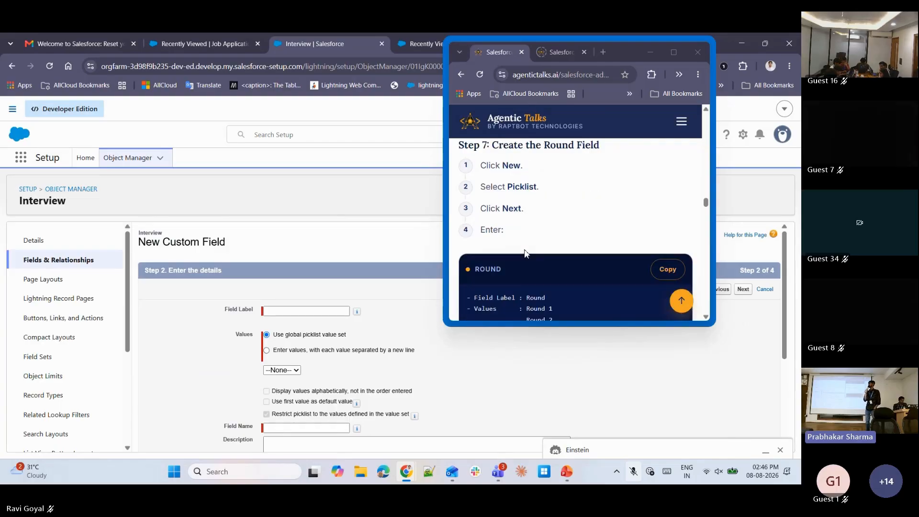
scroll(534, 289, down, 4)
scroll(534, 290, up, 4)
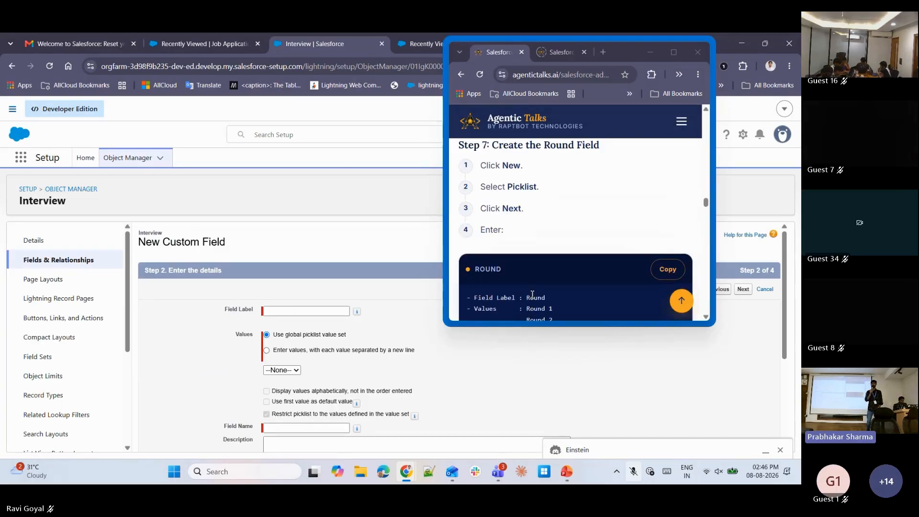
double_click(536, 296)
key(ctrl+c)
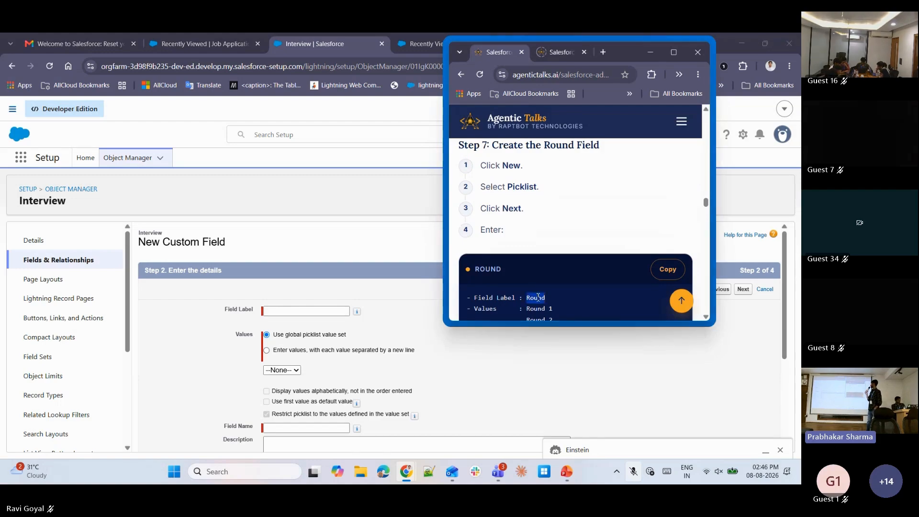
click(306, 310)
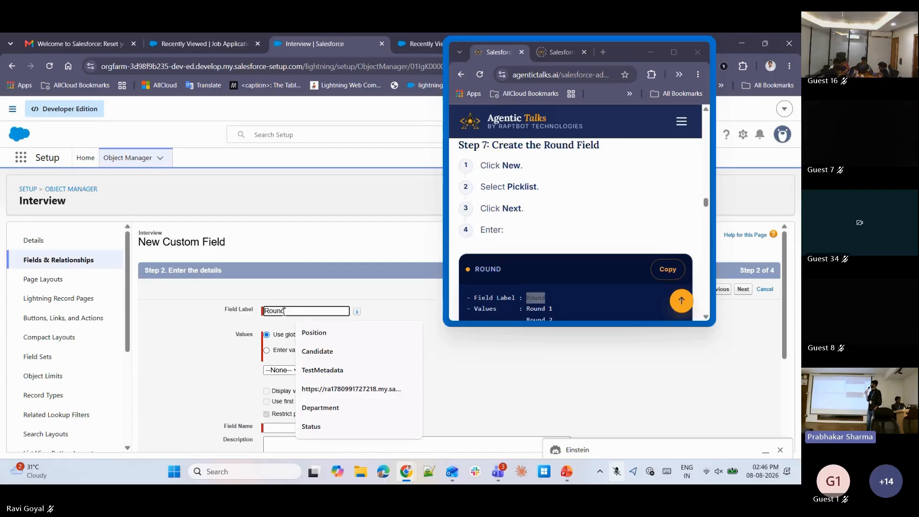
key(ctrl+v)
click(359, 328)
- Define the picklist with its own line-separated values and copy in Round 1, Round 2 and Final from the guide
click(290, 348)
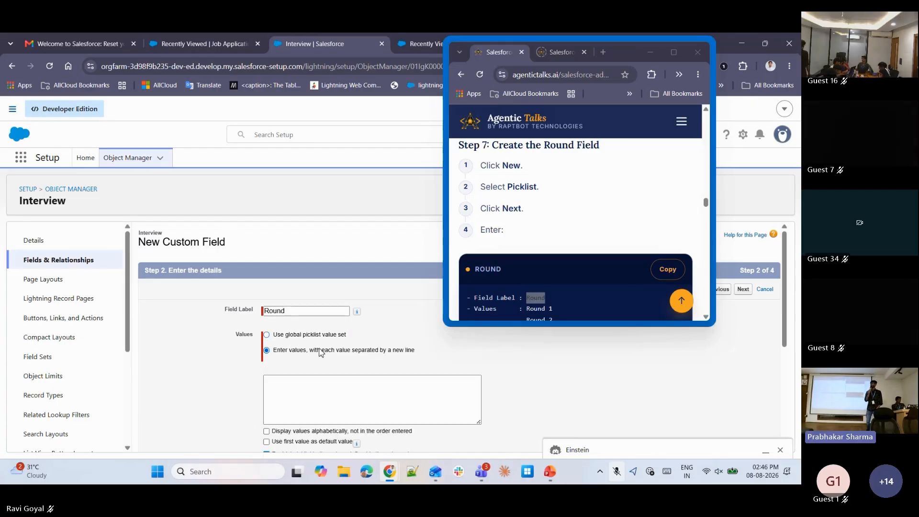
scroll(531, 269, down, 2)
drag(526, 203, 547, 230)
key(ctrl+c)
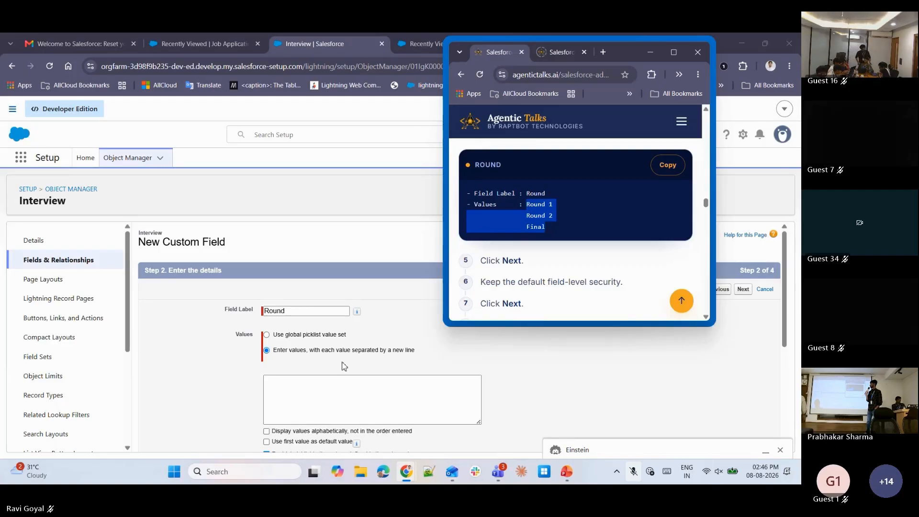
click(294, 406)
key(ctrl+v)
- Paste Round 1, Round 2 and Final as the picklist values and remove the indentation before Round 2 and Final
click(290, 386)
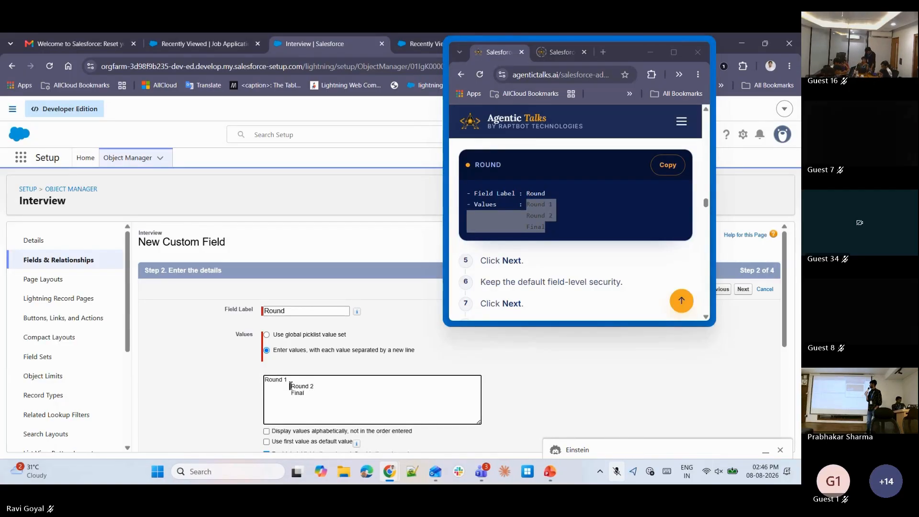
key(BackSpace)
key(BackSpace)
key(BackSpace)
key(BackSpace)
key(BackSpace)
key(BackSpace)
key(BackSpace)
key(BackSpace)
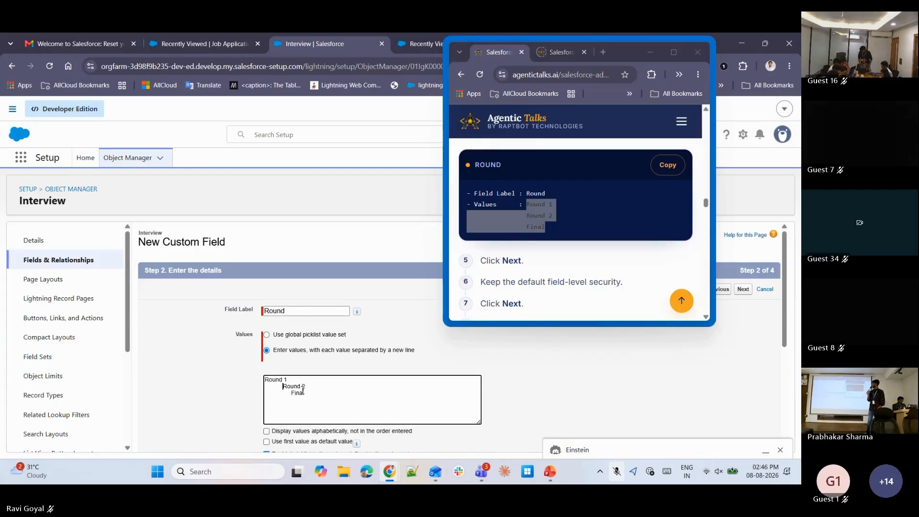
key(BackSpace)
key(BackSpace)
key(BackSpace)
key(BackSpace)
key(BackSpace)
key(BackSpace)
key(BackSpace)
key(BackSpace)
key(Down)
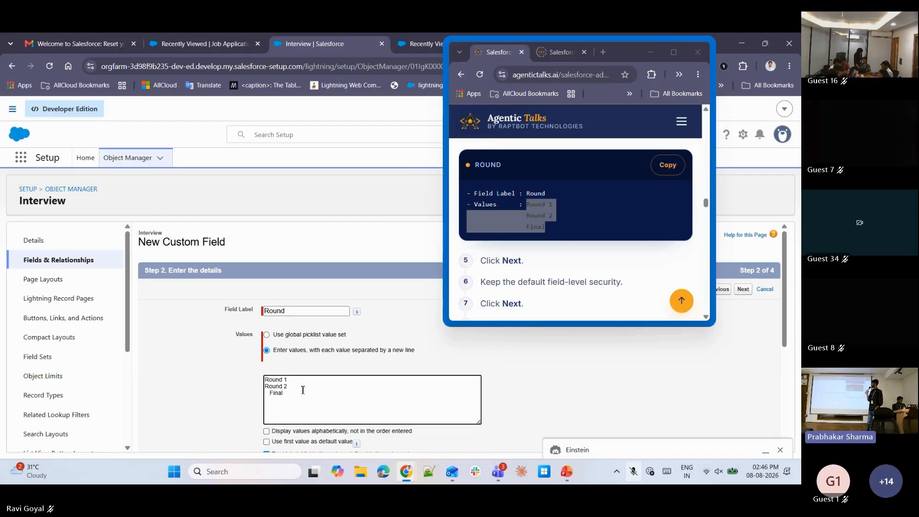
text(F)
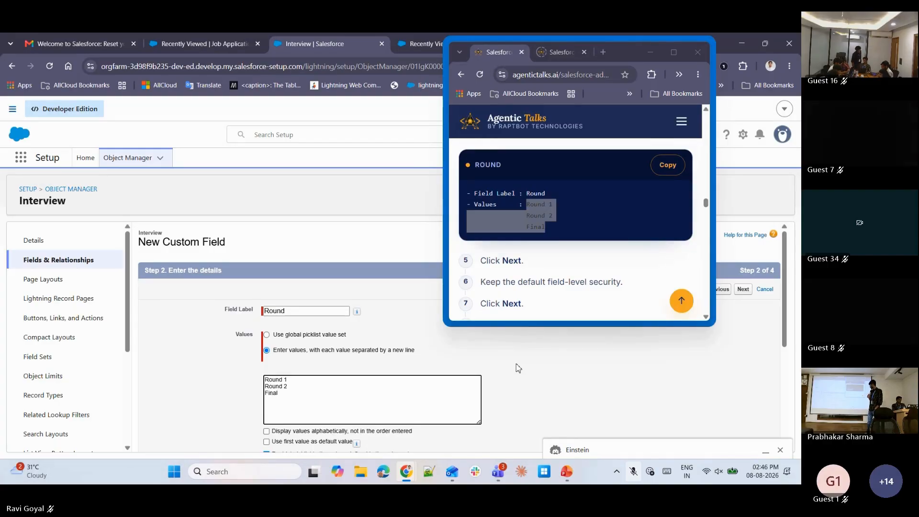
- Accept the default field-level security and Interview Layout for the Round picklist, and save it with another new field started
scroll(537, 276, down, 3)
click(782, 450)
scroll(562, 421, down, 3)
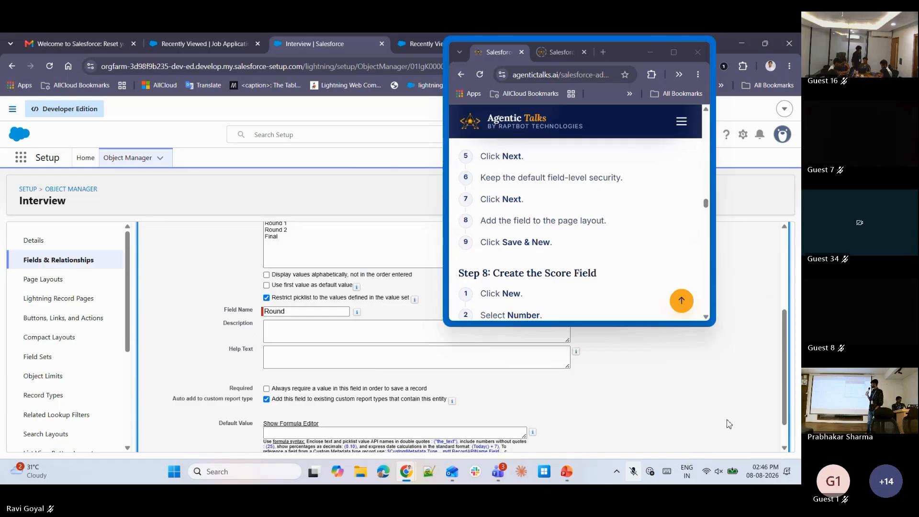
scroll(729, 424, down, 1)
click(742, 440)
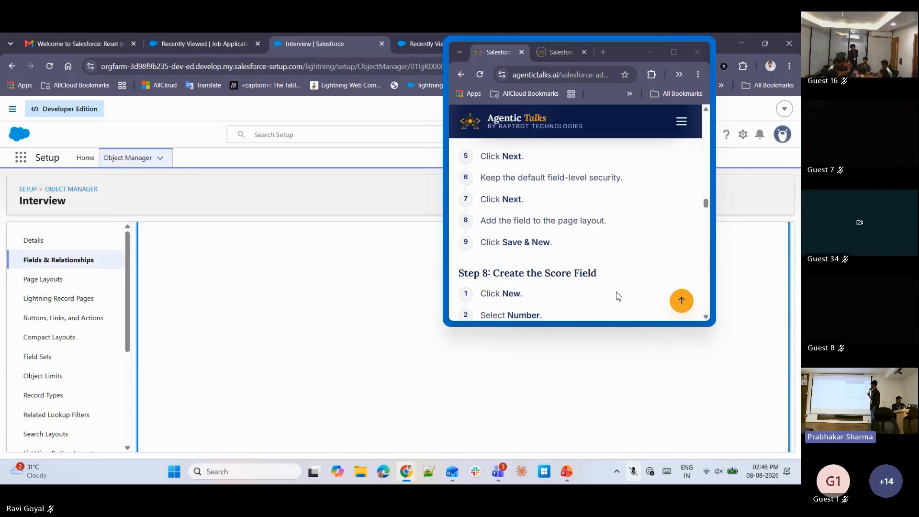
scroll(718, 407, down, 10)
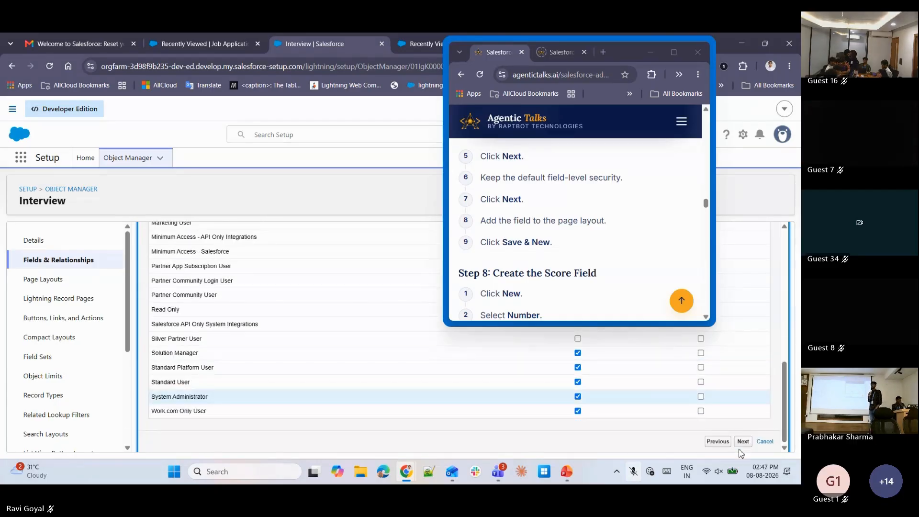
click(743, 441)
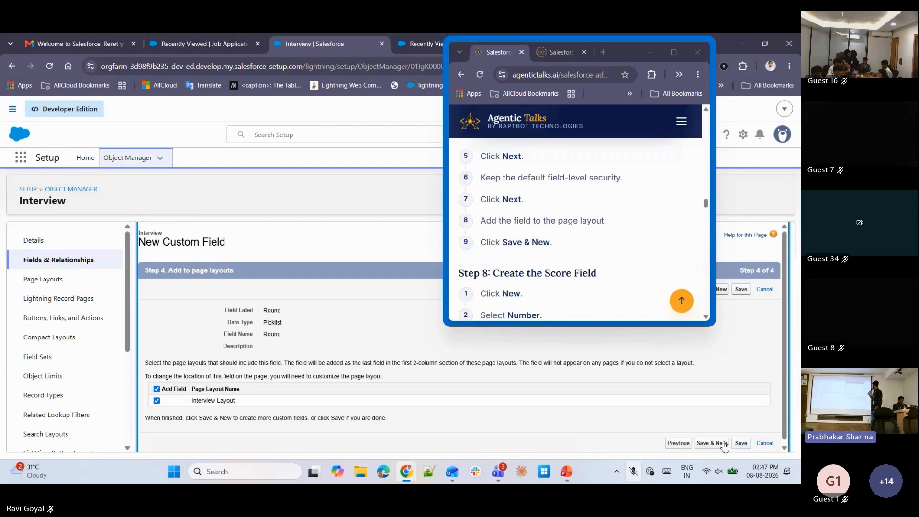
click(713, 444)
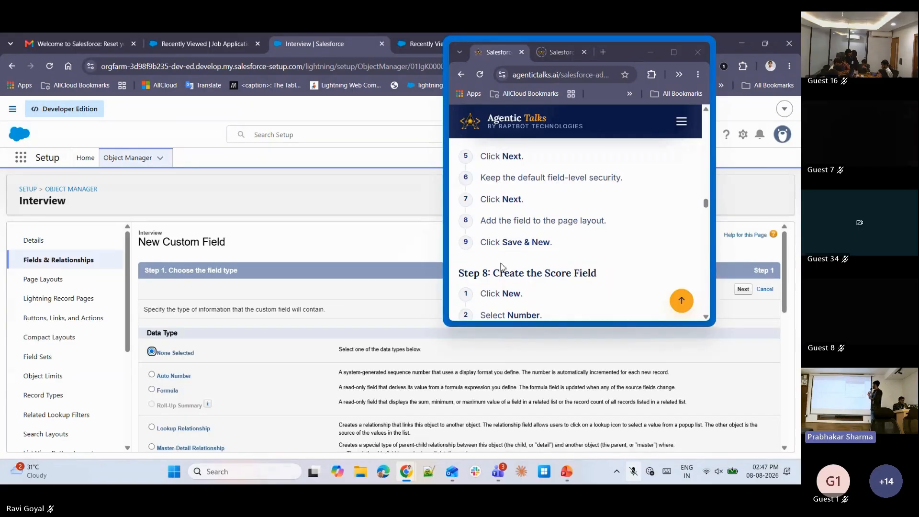
- Choose Number as the data type for the guide's Score field and continue to the field details
scroll(535, 256, down, 2)
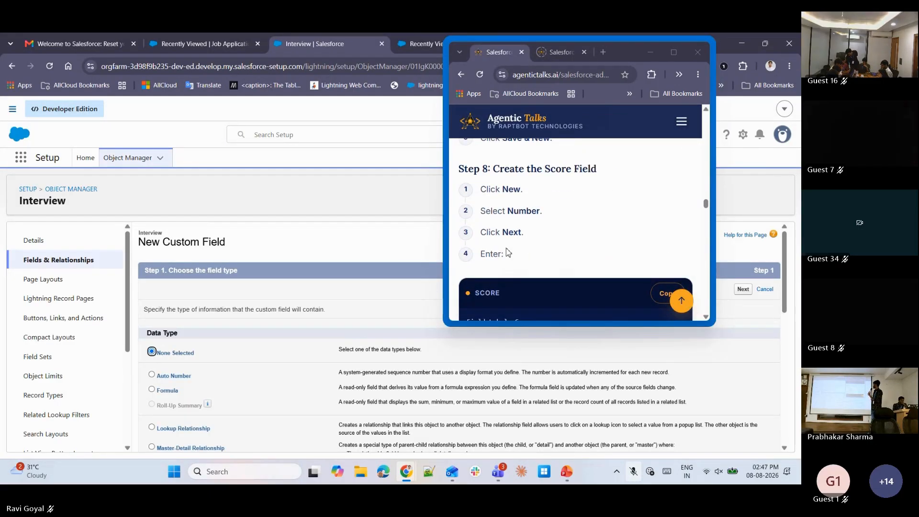
scroll(506, 248, down, 1)
scroll(288, 379, down, 3)
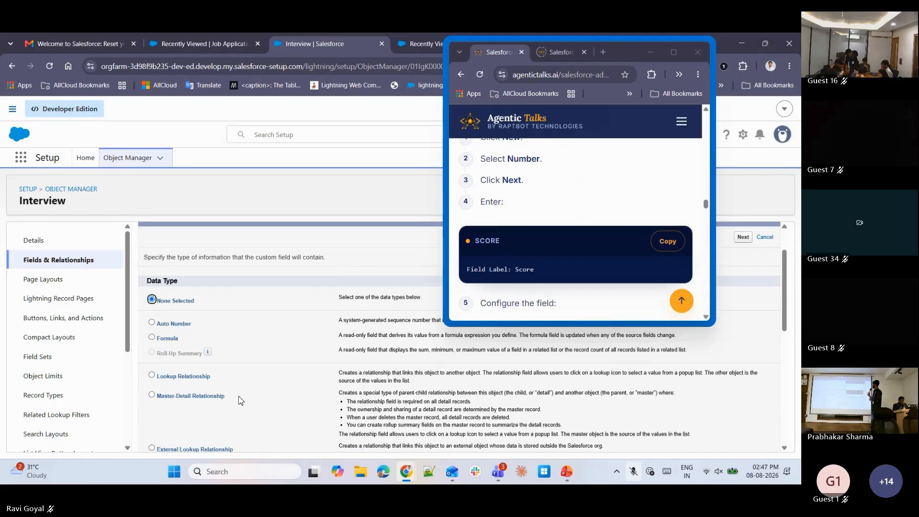
scroll(153, 423, down, 2)
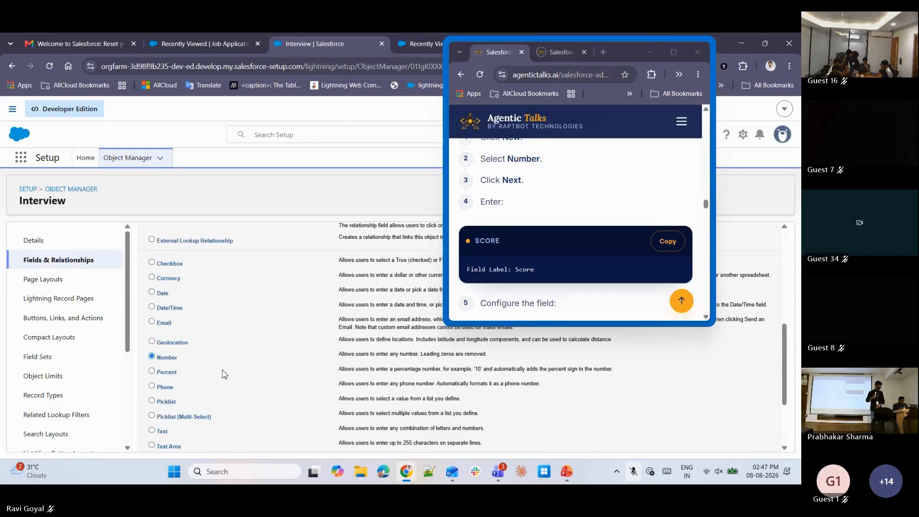
scroll(527, 236, up, 3)
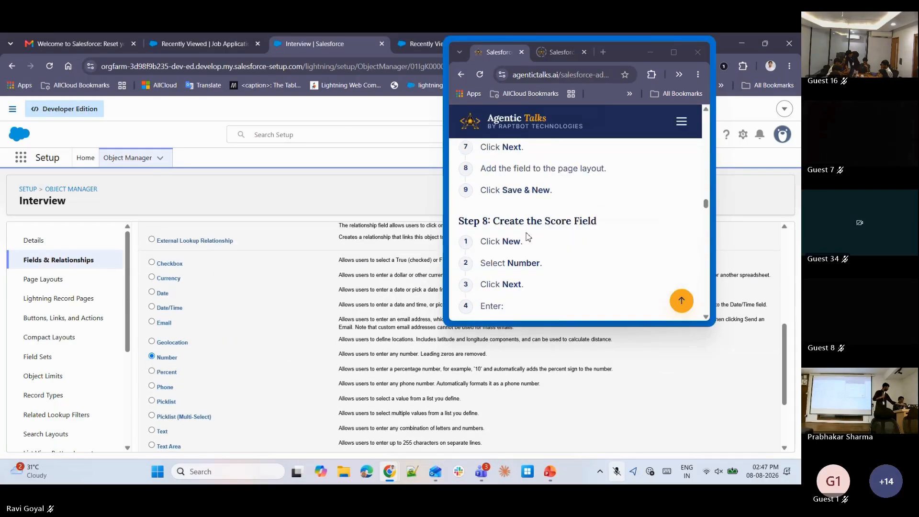
scroll(526, 236, up, 2)
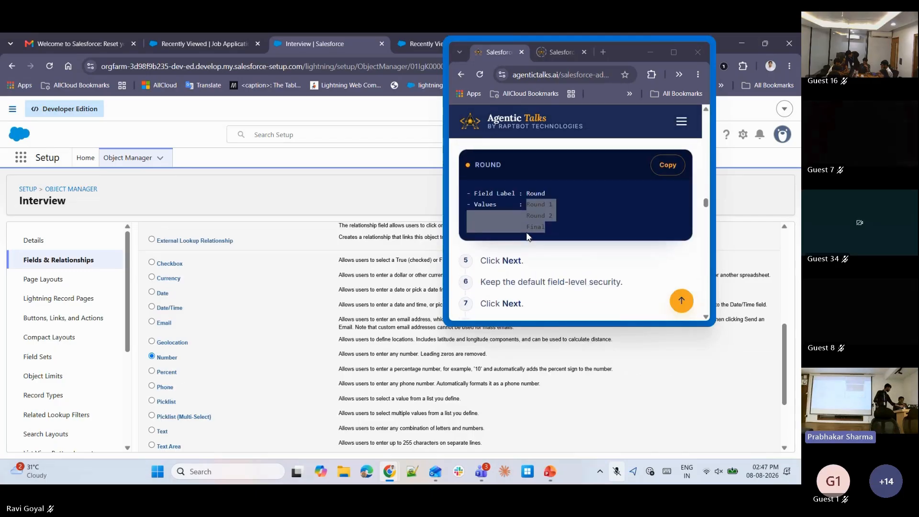
scroll(528, 236, down, 3)
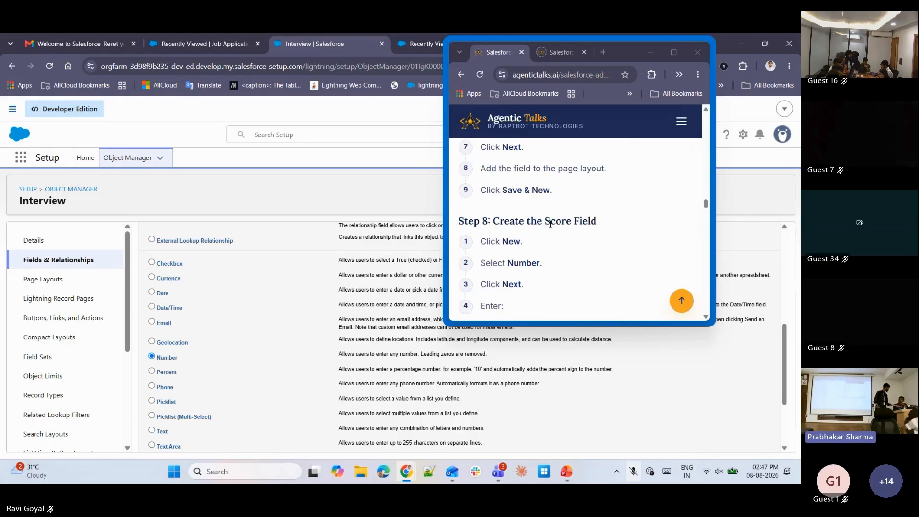
scroll(550, 224, up, 3)
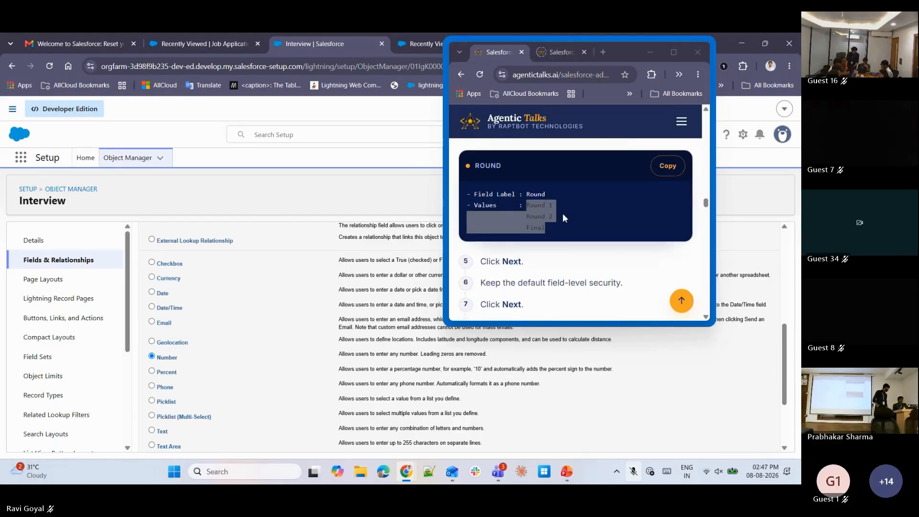
scroll(562, 213, up, 3)
scroll(562, 213, down, 6)
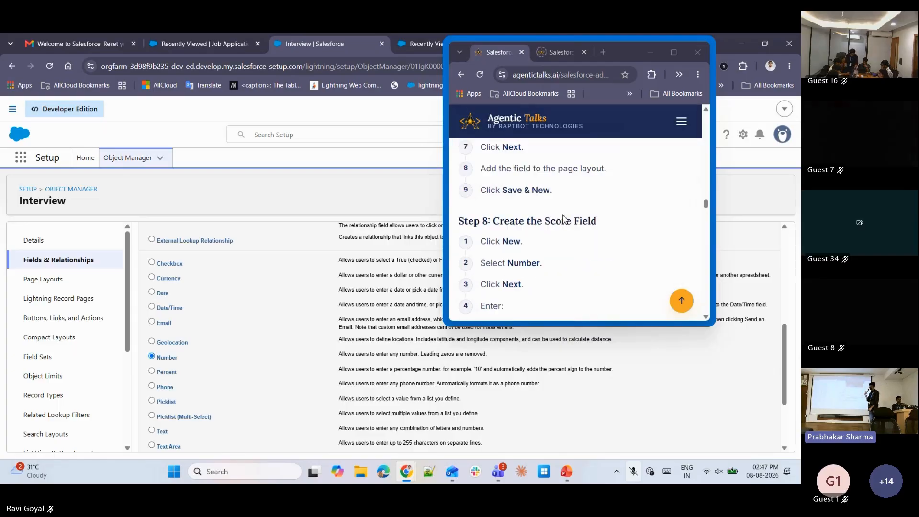
scroll(326, 343, down, 3)
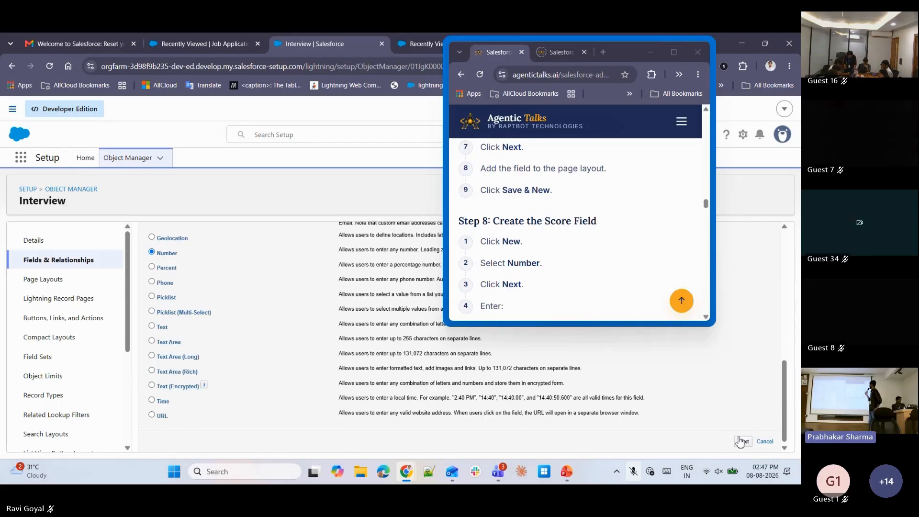
click(741, 442)
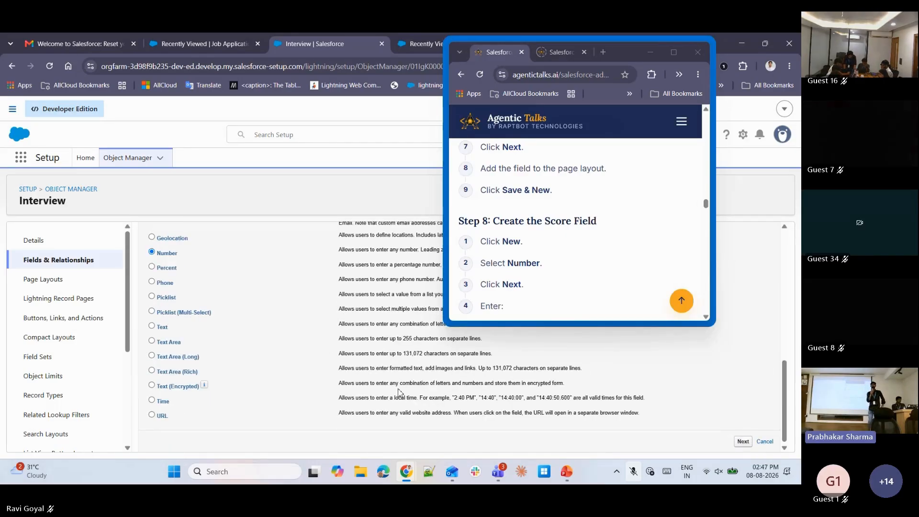
- Copy Score from the guide into the number field's label and let the field name fill in
scroll(517, 260, up, 2)
scroll(518, 261, down, 3)
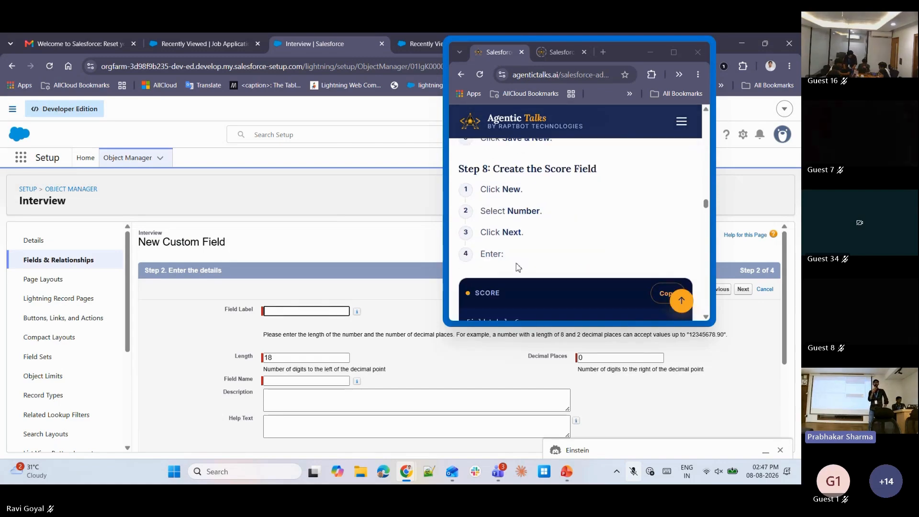
scroll(517, 266, down, 3)
scroll(517, 263, up, 3)
scroll(517, 260, down, 2)
double_click(524, 270)
key(ctrl+c)
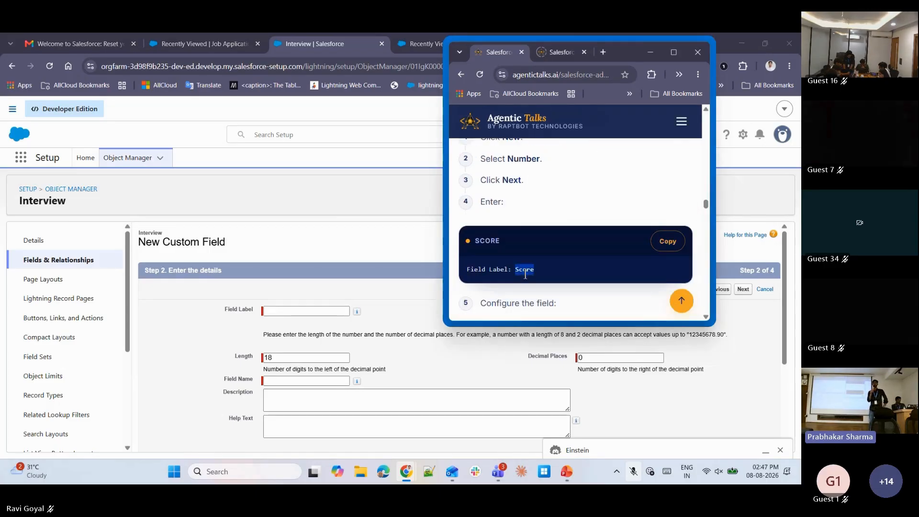
click(324, 312)
key(ctrl+v)
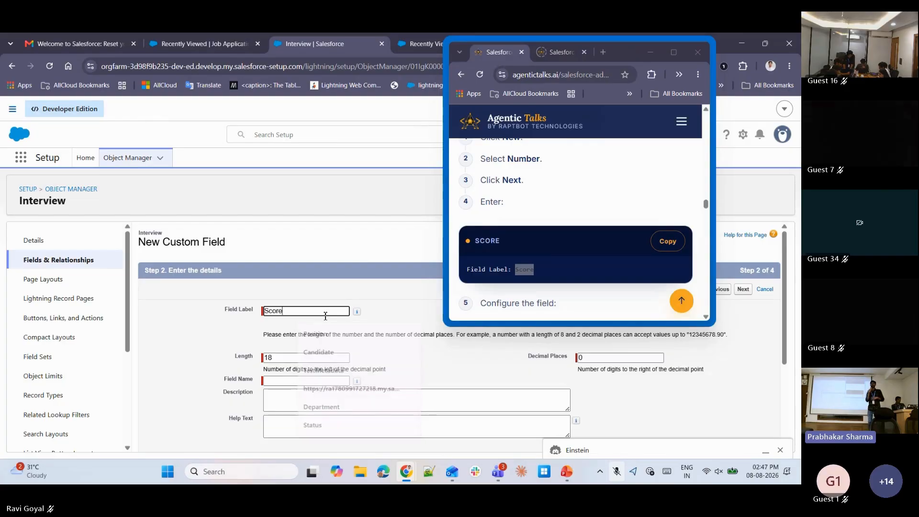
click(353, 327)
- Set the Score field's length to 2, as given in the guide
scroll(525, 260, down, 2)
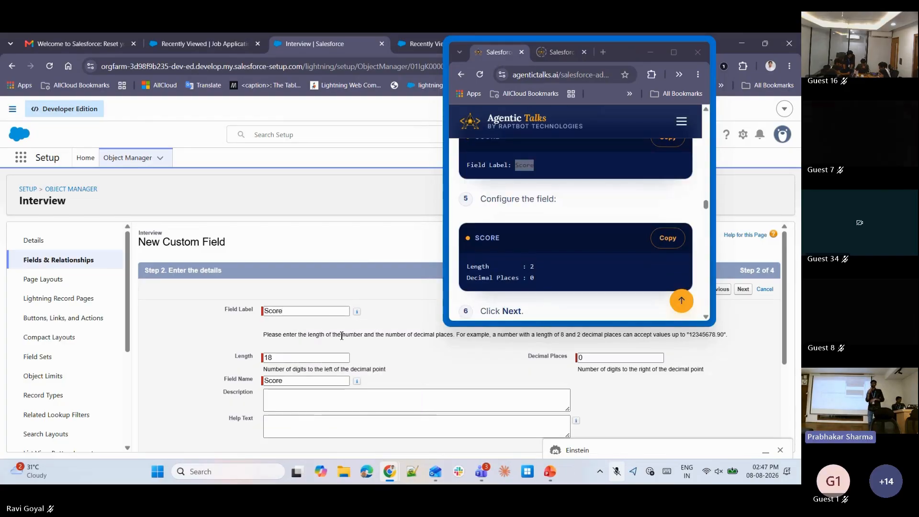
double_click(306, 358)
text(2)
scroll(486, 300, down, 1)
scroll(498, 279, up, 1)
scroll(498, 279, down, 2)
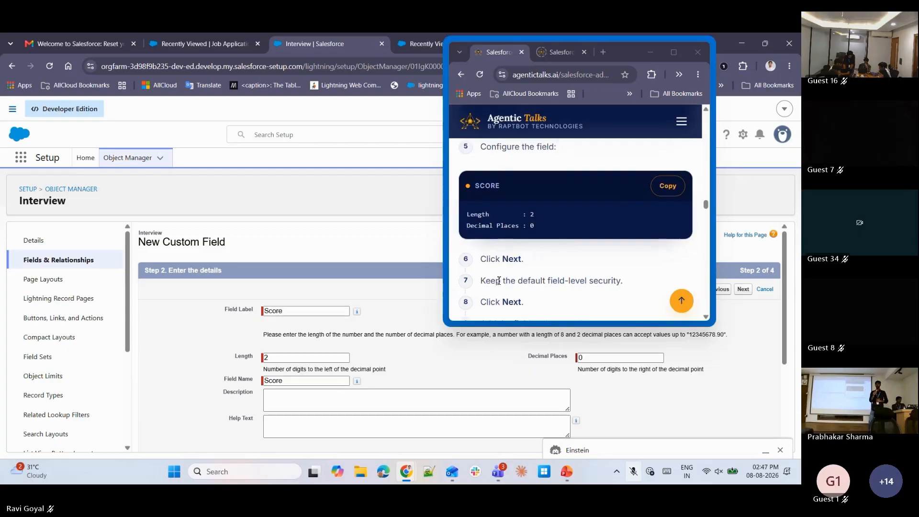
- Accept the default field-level security and Interview Layout for the Score field and save it
scroll(656, 421, down, 3)
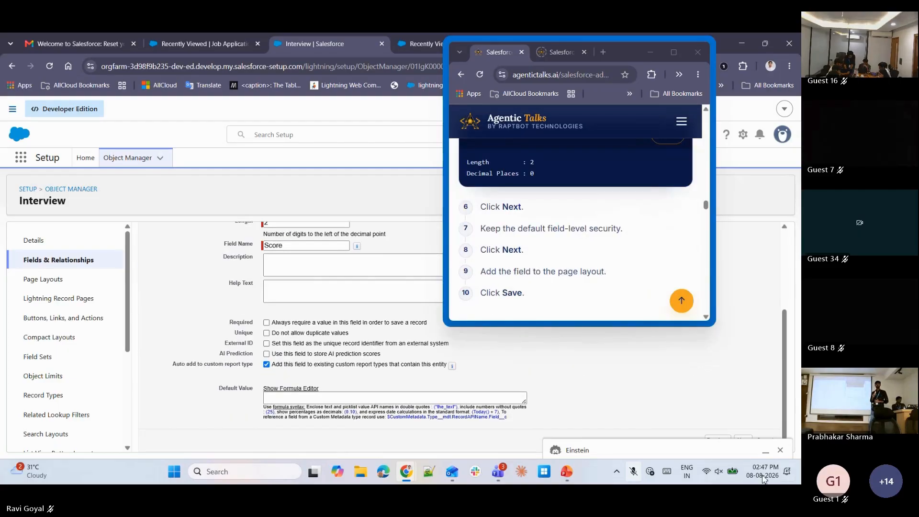
click(780, 450)
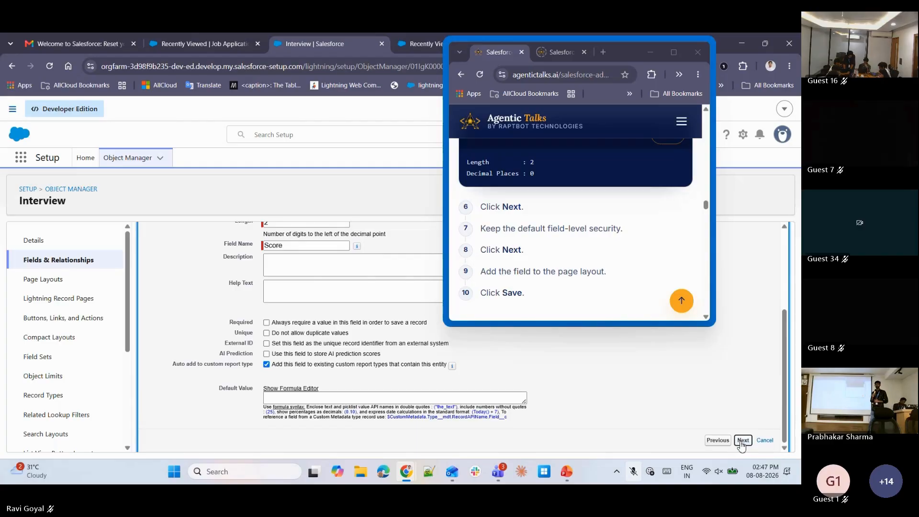
click(742, 441)
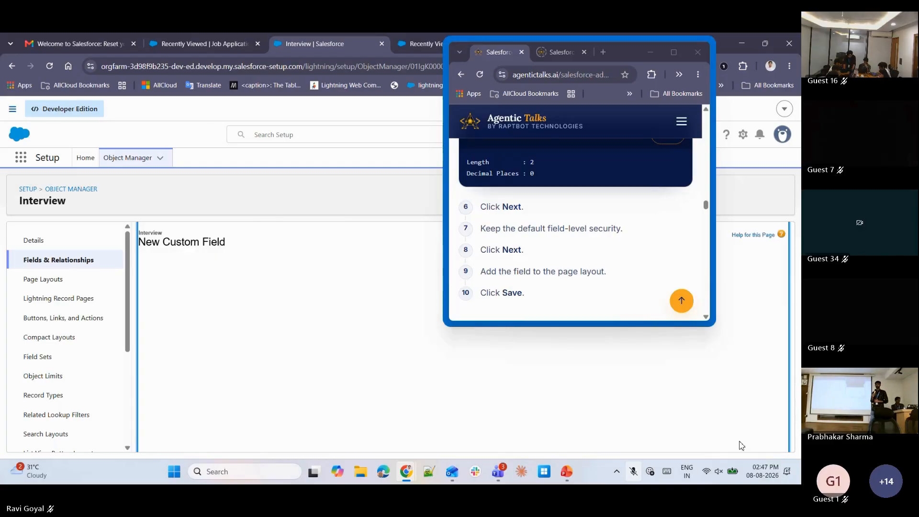
scroll(526, 263, down, 1)
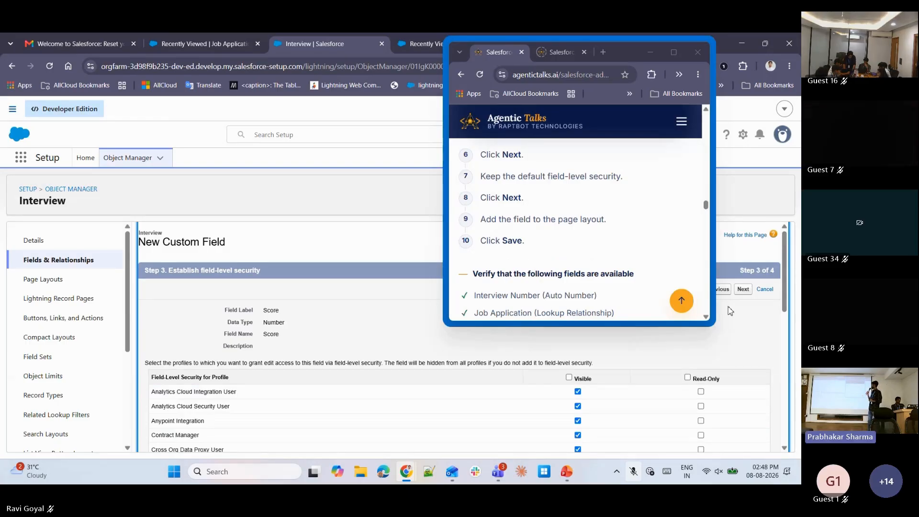
click(743, 290)
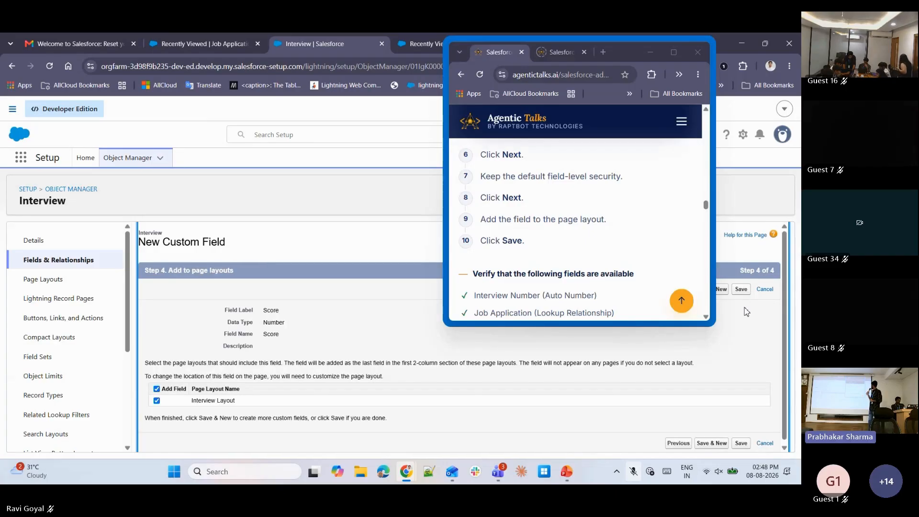
click(741, 289)
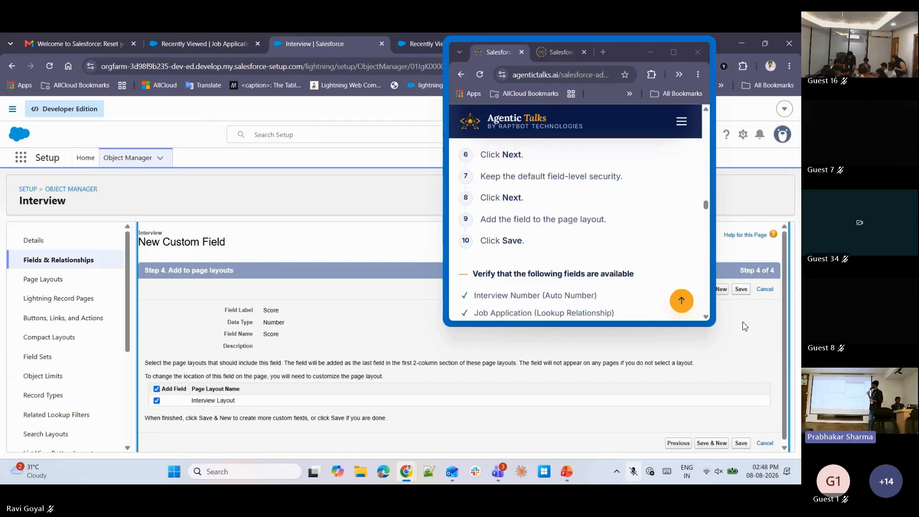
- Check the Interview object's fields and data types against the guide's verification list, and open the Job Application lookup field
scroll(559, 254, down, 5)
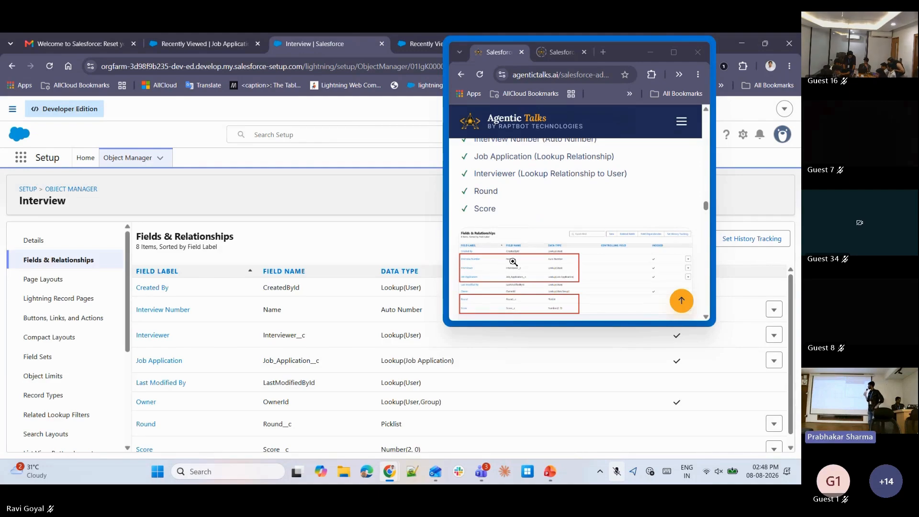
scroll(526, 249, up, 1)
scroll(301, 342, down, 1)
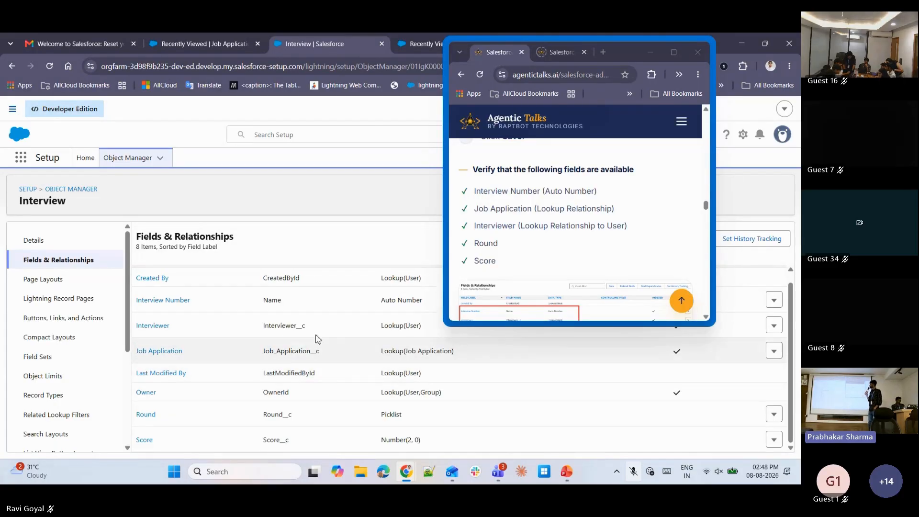
double_click(391, 300)
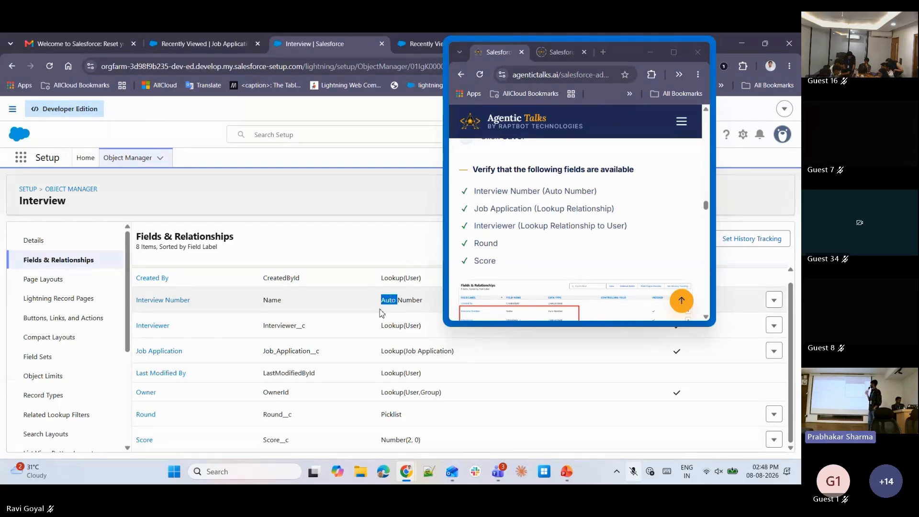
double_click(308, 352)
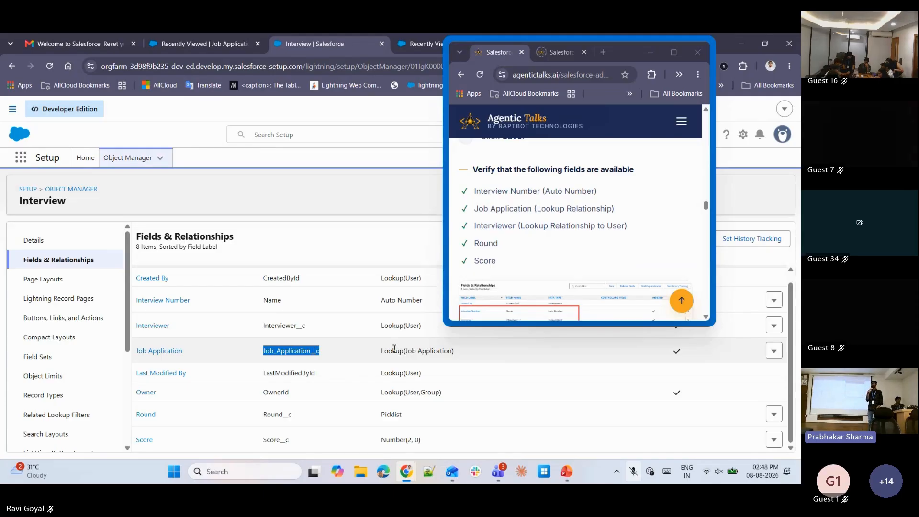
click(162, 352)
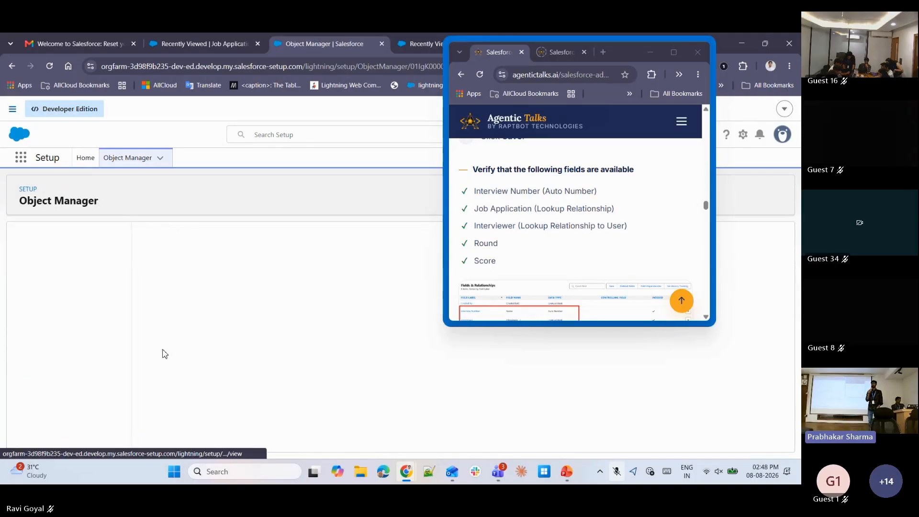
- Return to the Interview object's field list and check the Round and Score field names against the guide
click(12, 66)
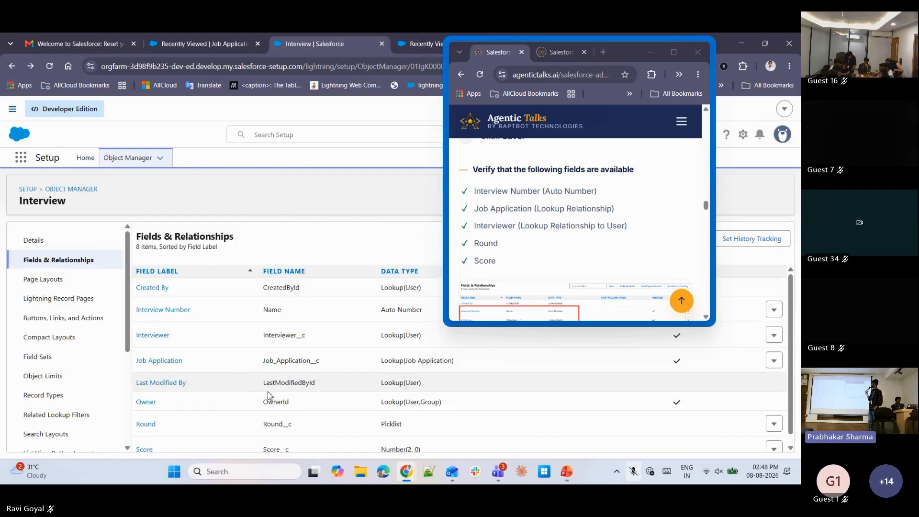
scroll(271, 406, down, 1)
double_click(273, 414)
double_click(276, 440)
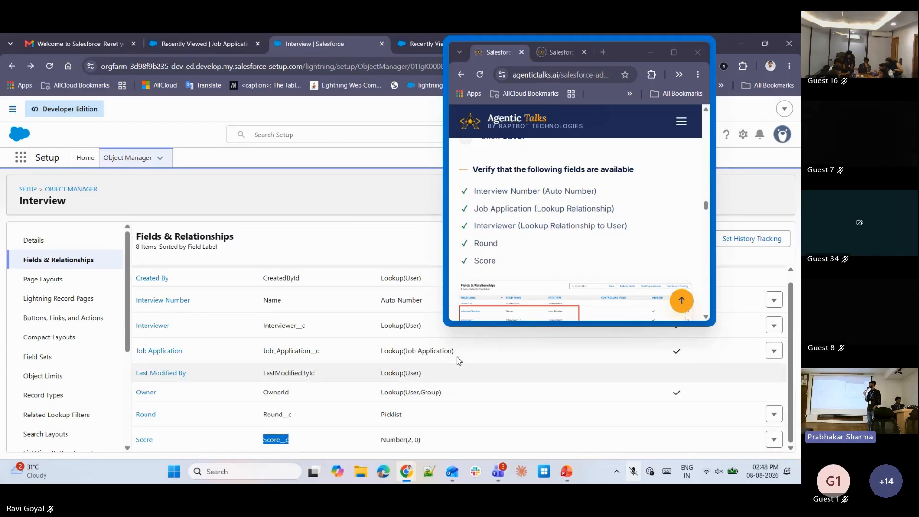
- Follow the guide's section 8.1: reload the Raptbot Talent Cloud app, check its Job Applications and Interviews tabs, and open Interviews
scroll(516, 296, down, 3)
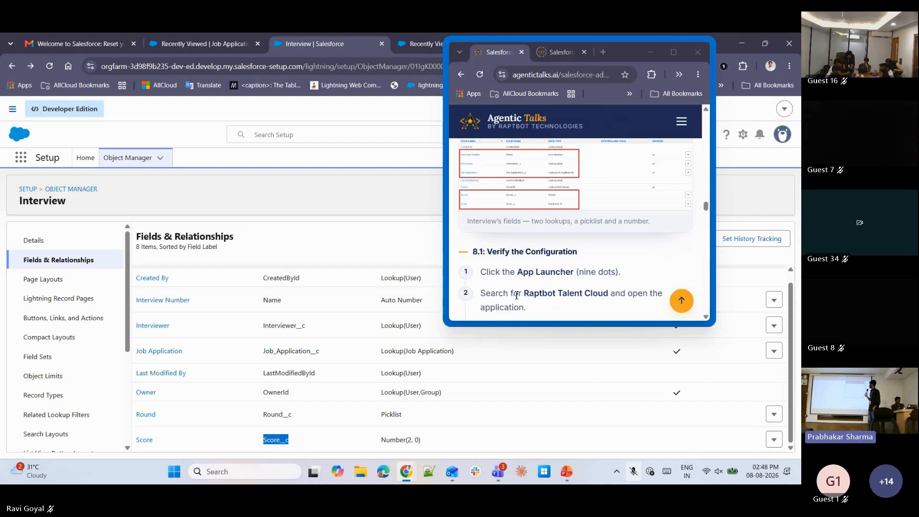
scroll(517, 295, down, 2)
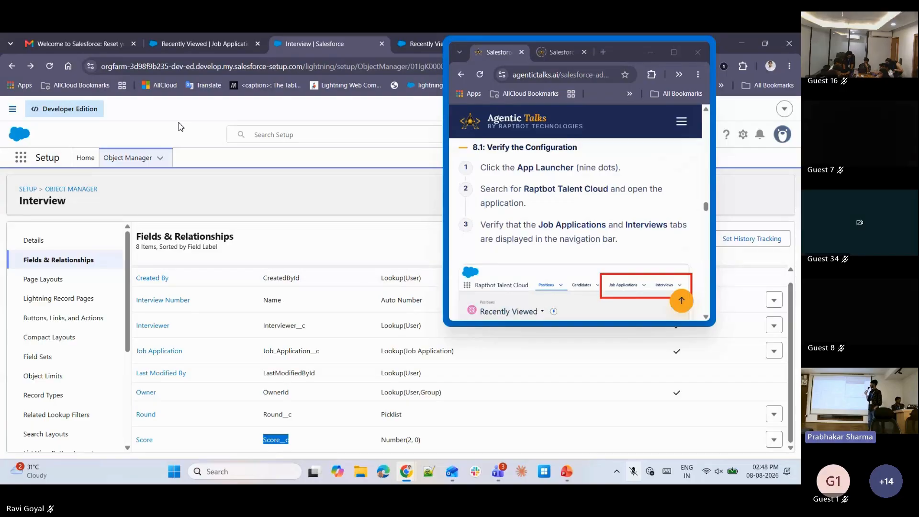
click(199, 48)
click(49, 67)
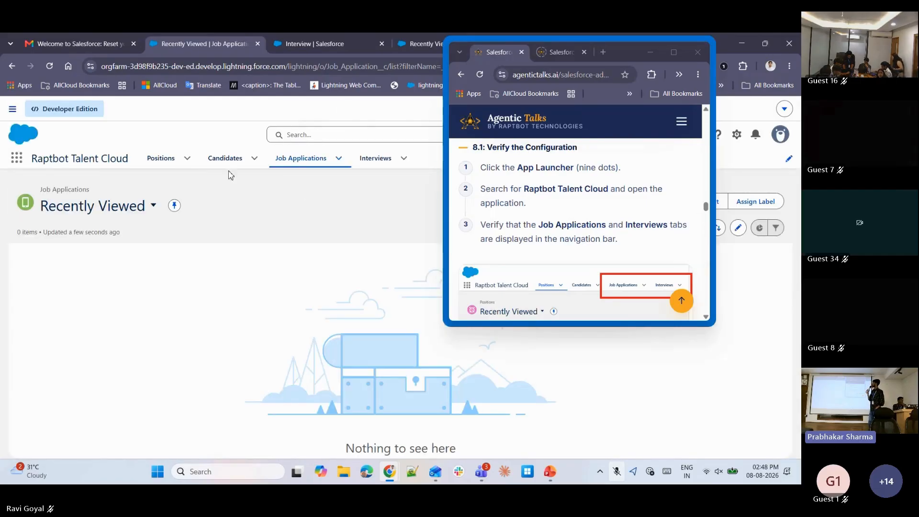
click(378, 159)
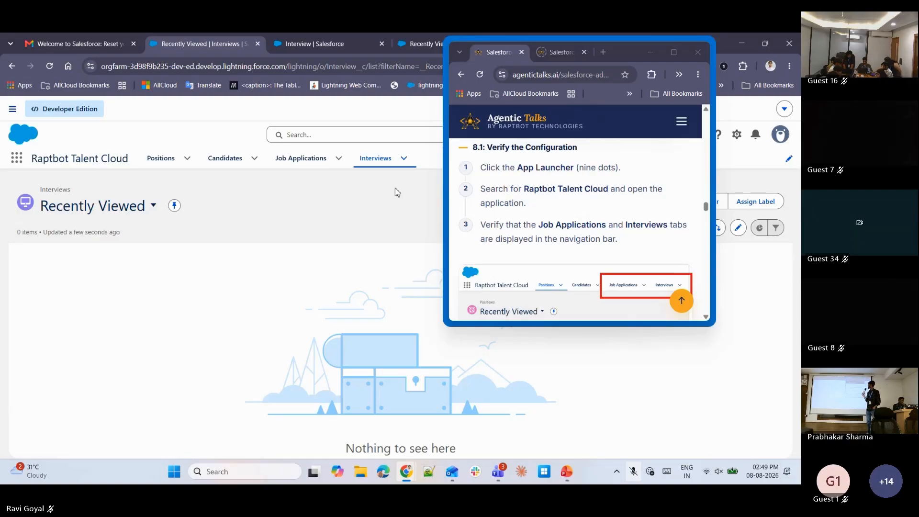
scroll(540, 217, down, 2)
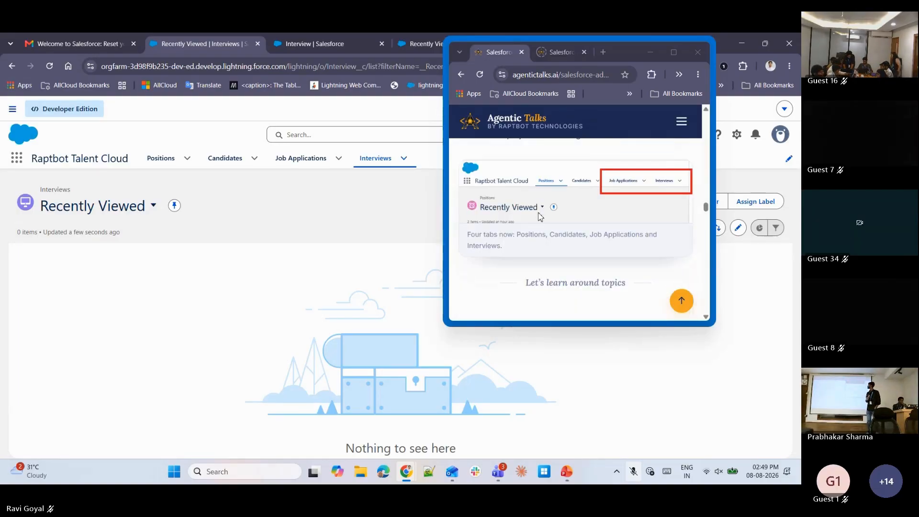
scroll(540, 216, up, 1)
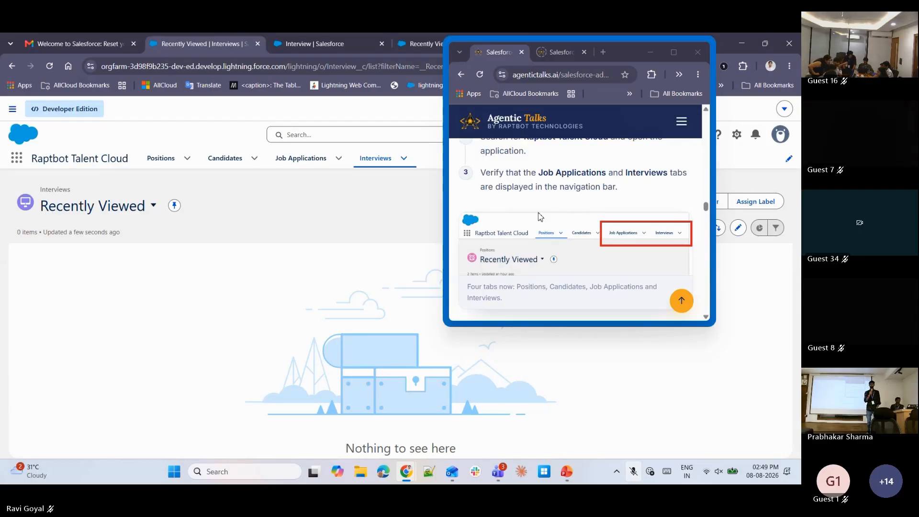
- Put the guide window away, switch to the Salesforce_Basic_Admin.pptx deck in PowerPoint, and present it from Create Relationships on to the Roll-Up Summary Fields slide
click(652, 50)
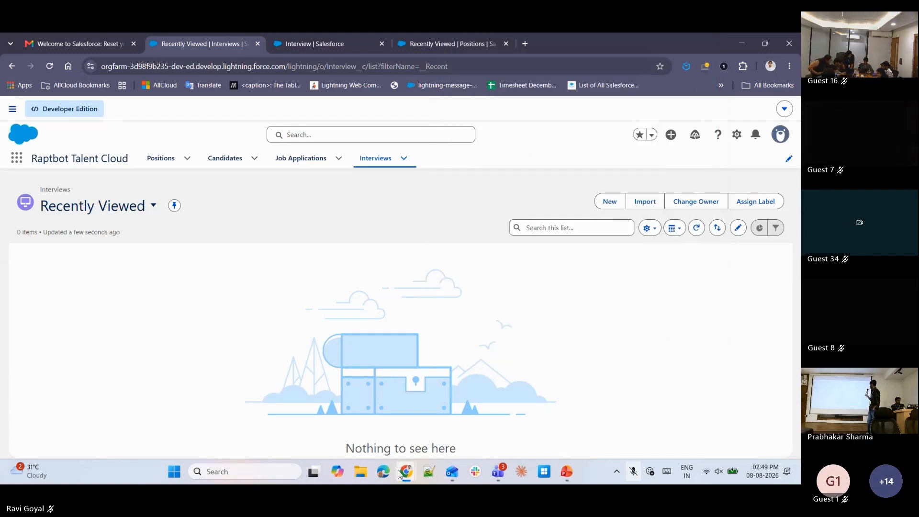
click(567, 473)
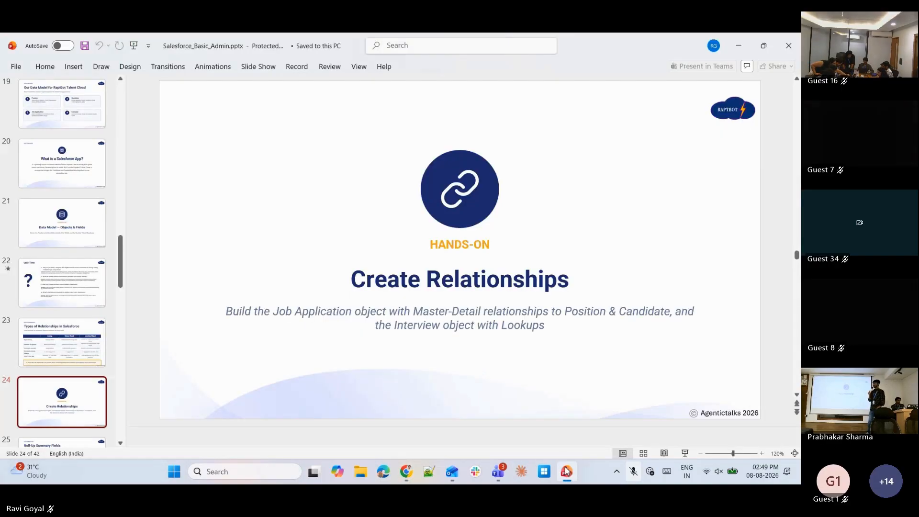
click(685, 453)
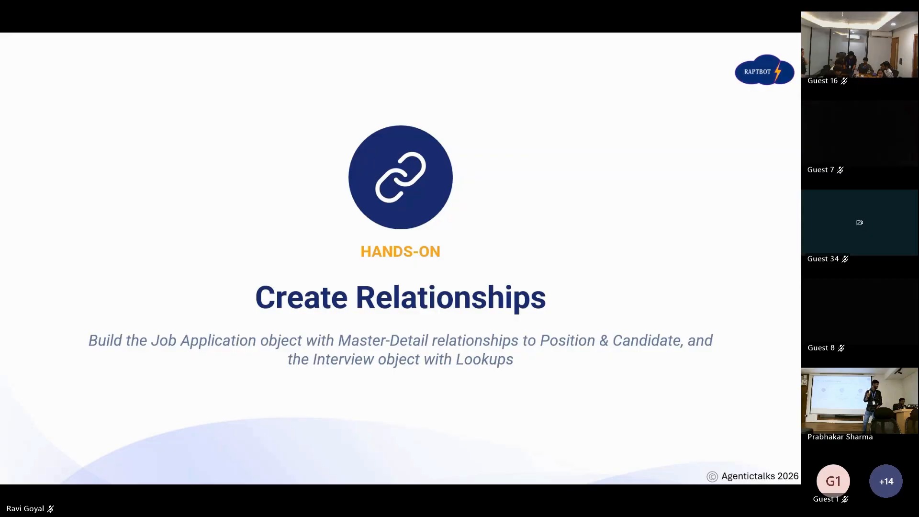
key(Right)
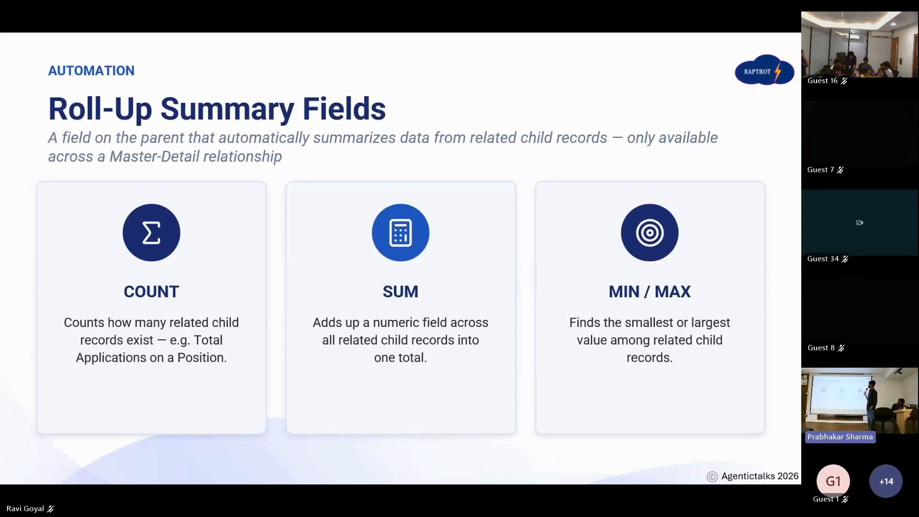
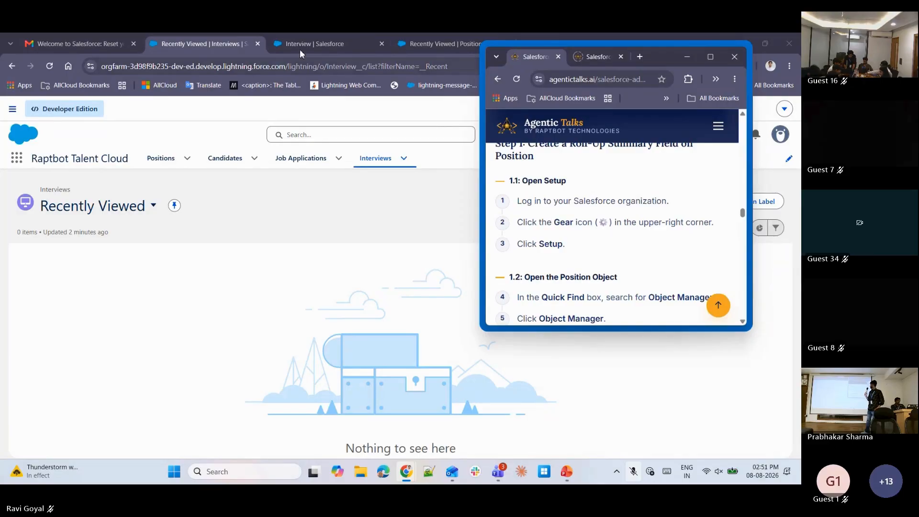
- Return to the Salesforce Setup page and open the Object Manager, following the guide's section 1.2
click(297, 44)
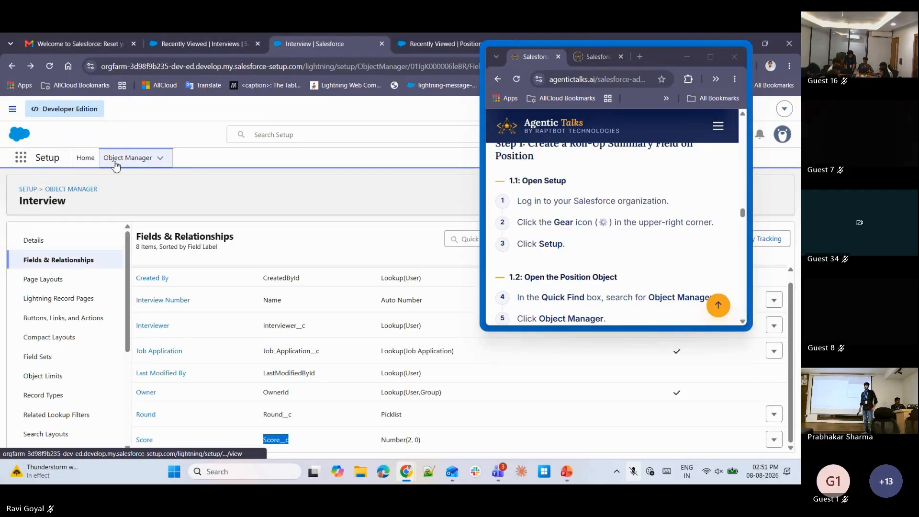
scroll(561, 233, down, 1)
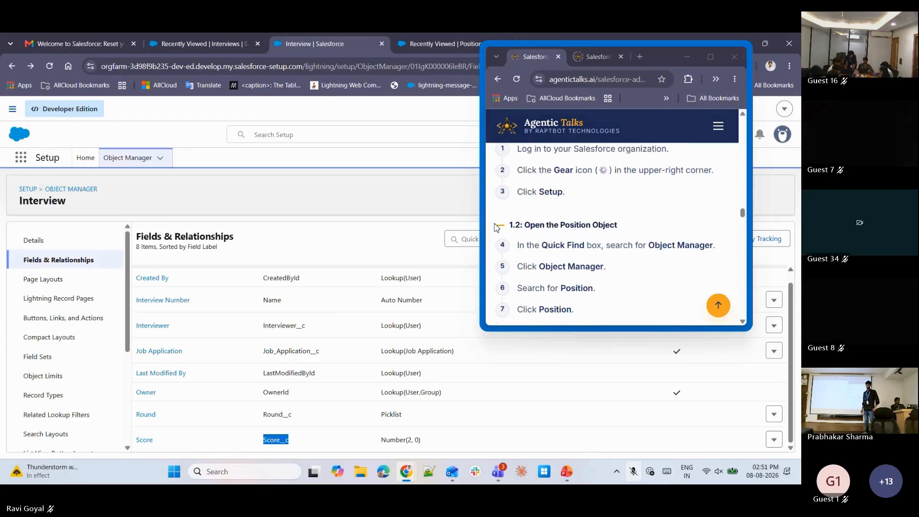
click(119, 159)
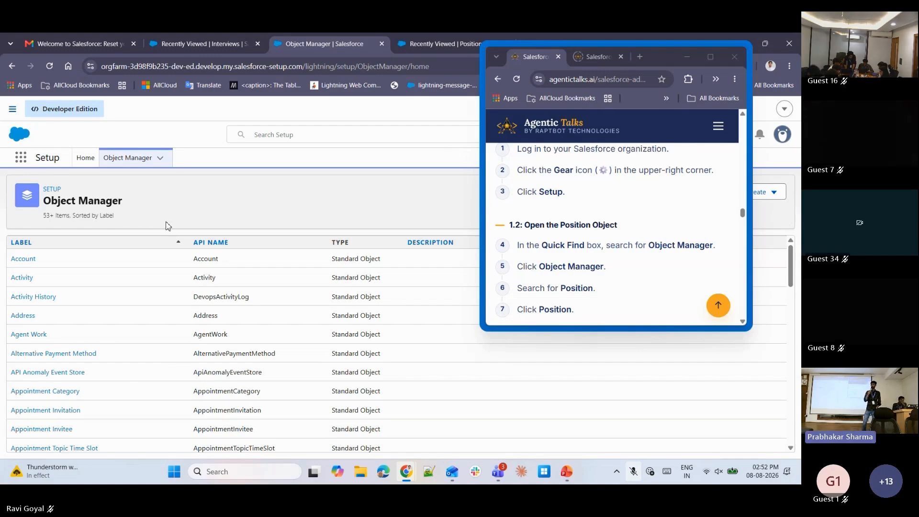
scroll(566, 226, up, 2)
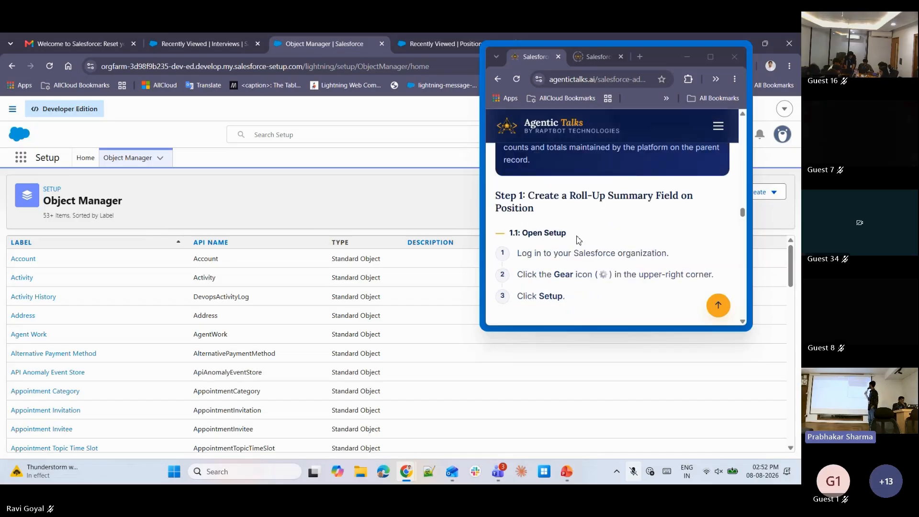
scroll(578, 239, down, 1)
scroll(578, 239, down, 1)
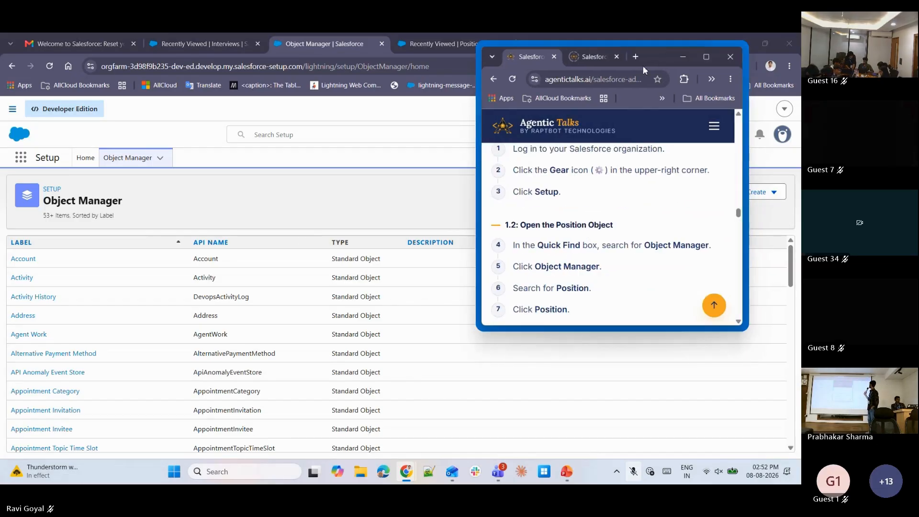
- Move the guide window off the object search, search the objects for "Pos" and open the Position object
drag(642, 65, 395, 123)
click(619, 190)
text(P)
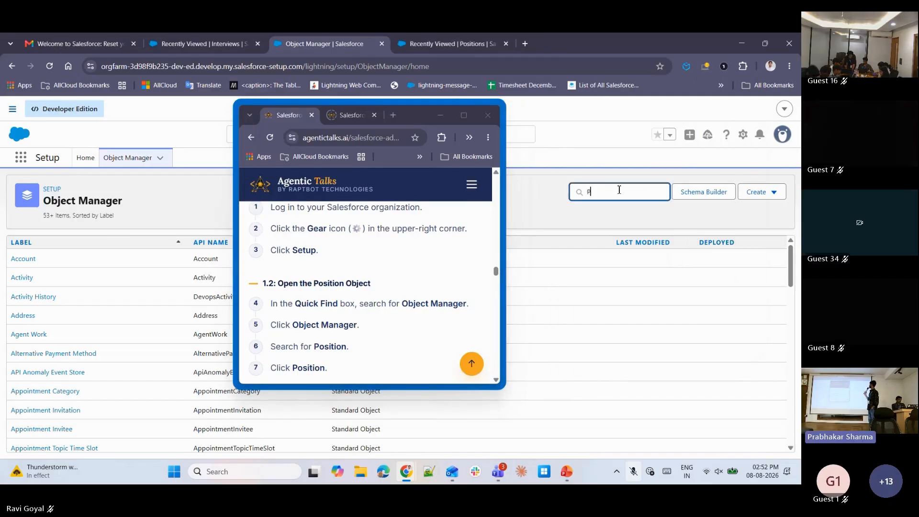
text(ost)
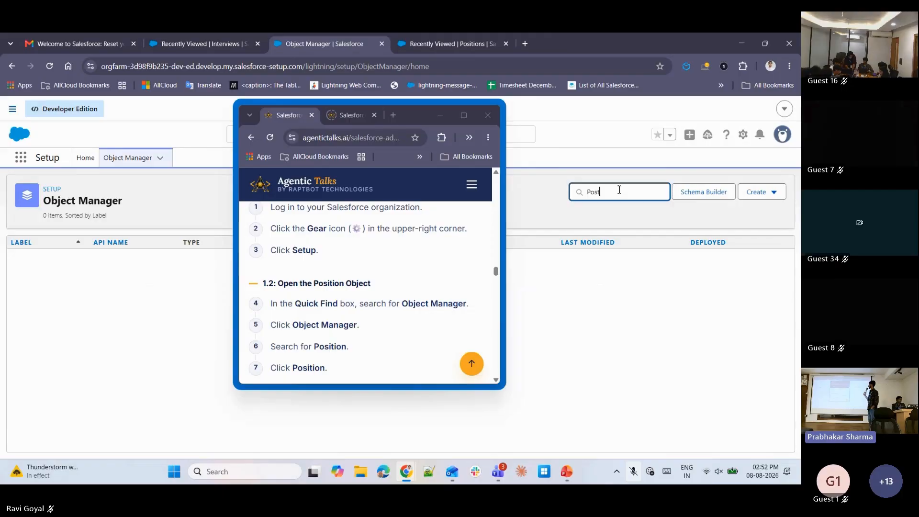
key(BackSpace)
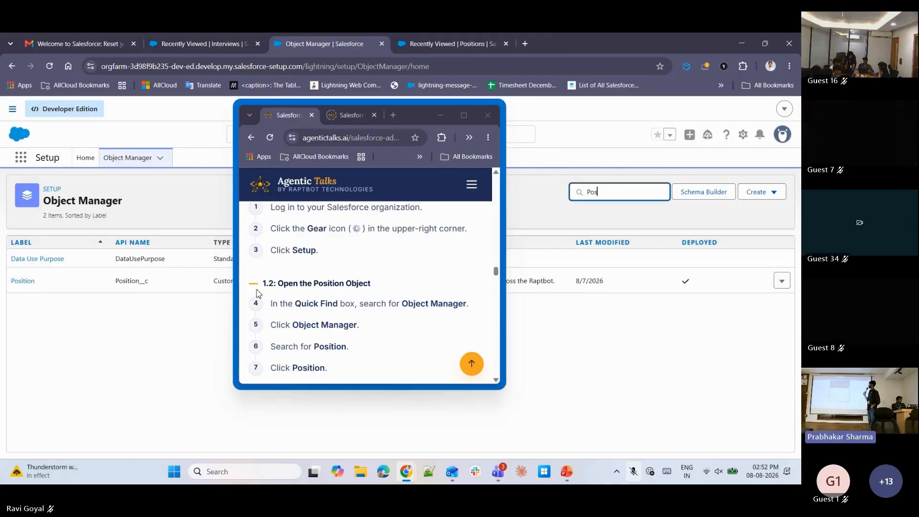
click(24, 281)
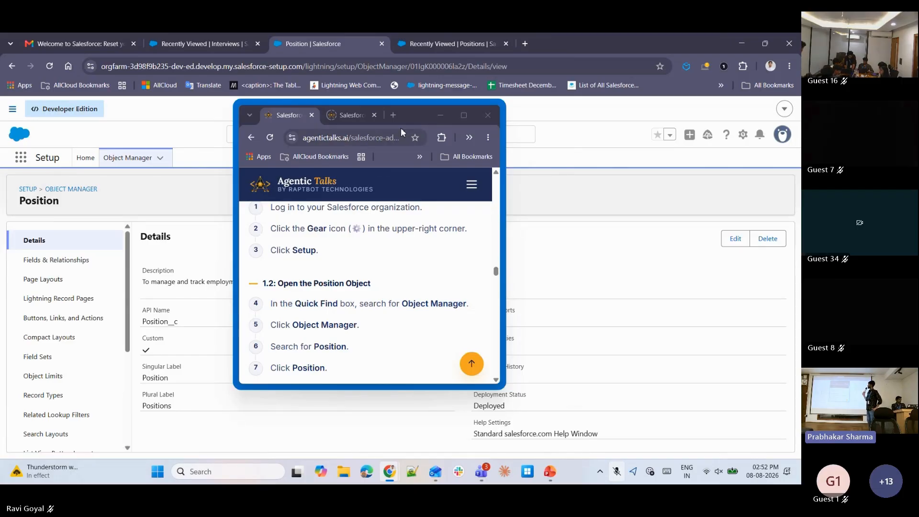
- Open the Position object's Fields & Relationships and start a new custom field, keeping the guide window out of the way
drag(406, 117, 651, 82)
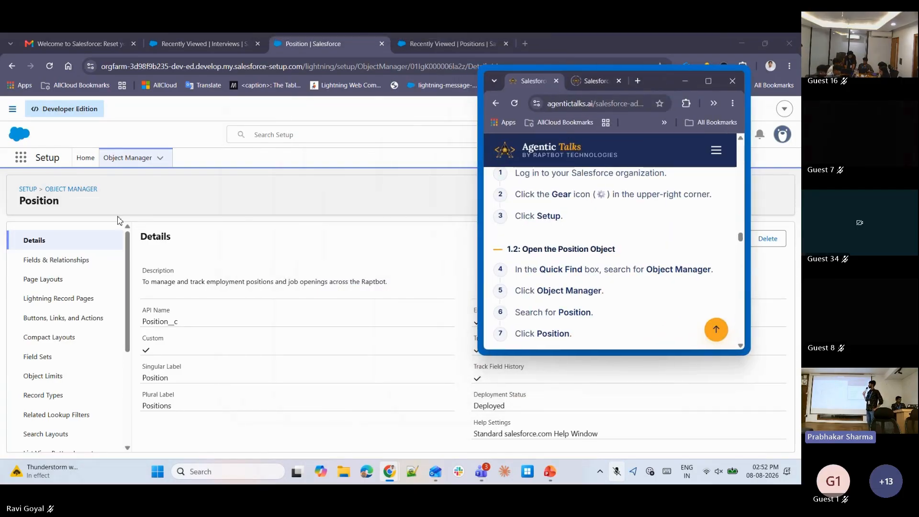
click(68, 261)
scroll(549, 284, down, 10)
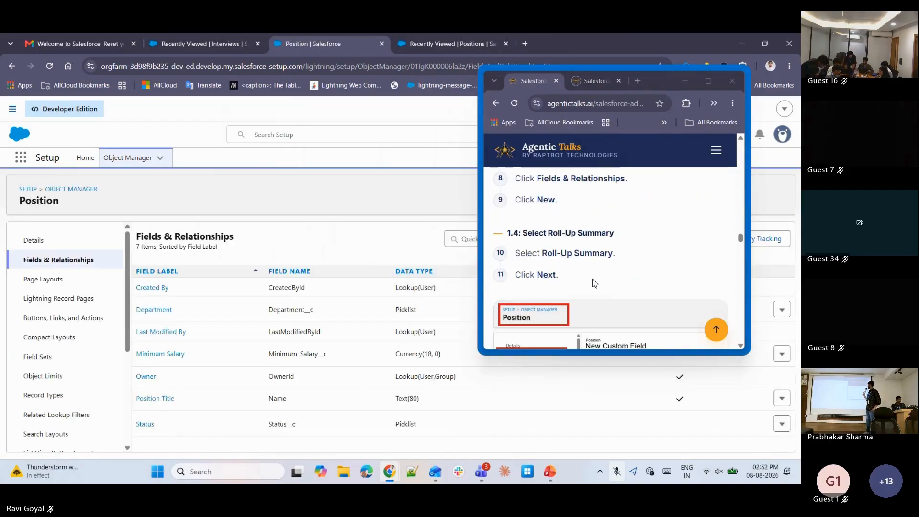
scroll(593, 283, down, 3)
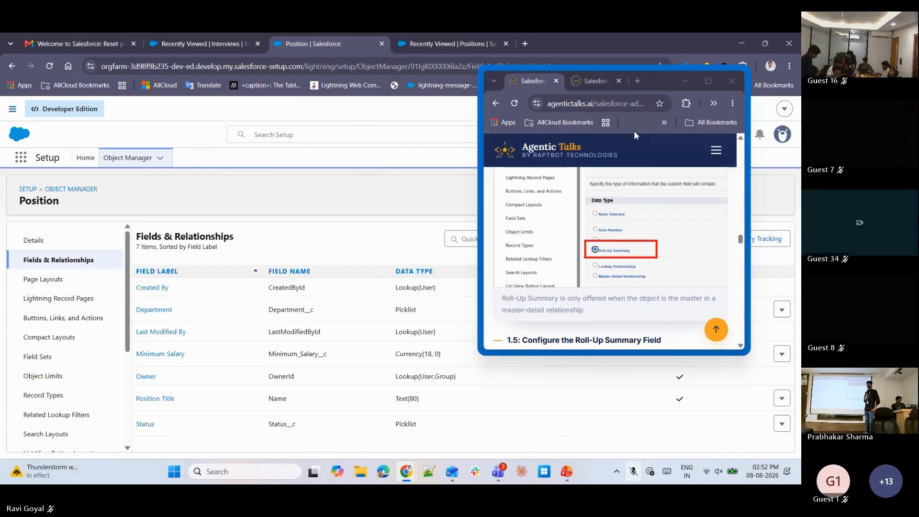
drag(656, 81, 704, 42)
click(565, 239)
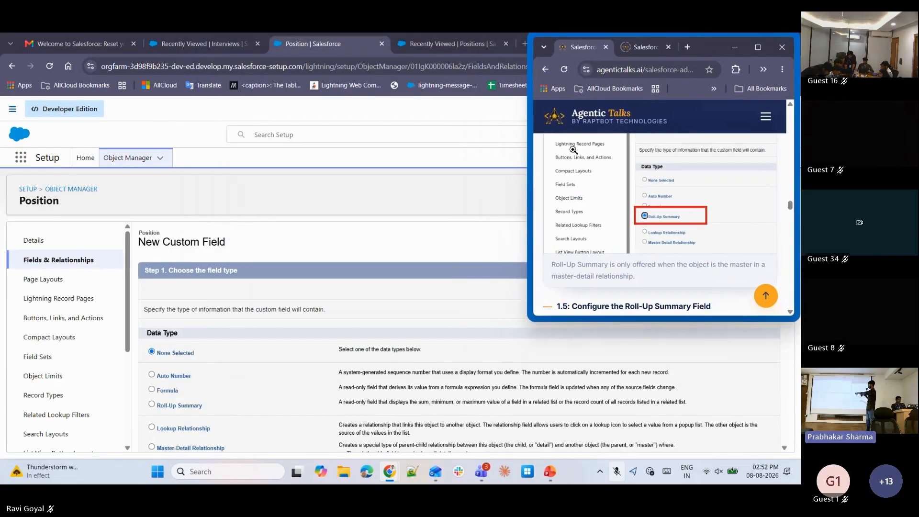
- Choose Roll-Up Summary as the new field's data type and continue to the field details
scroll(184, 352, down, 1)
click(152, 352)
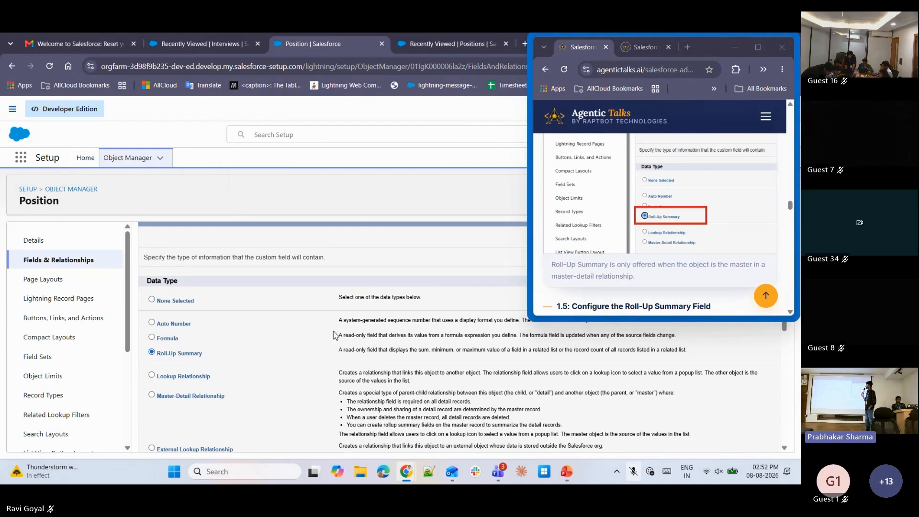
scroll(418, 319, down, 3)
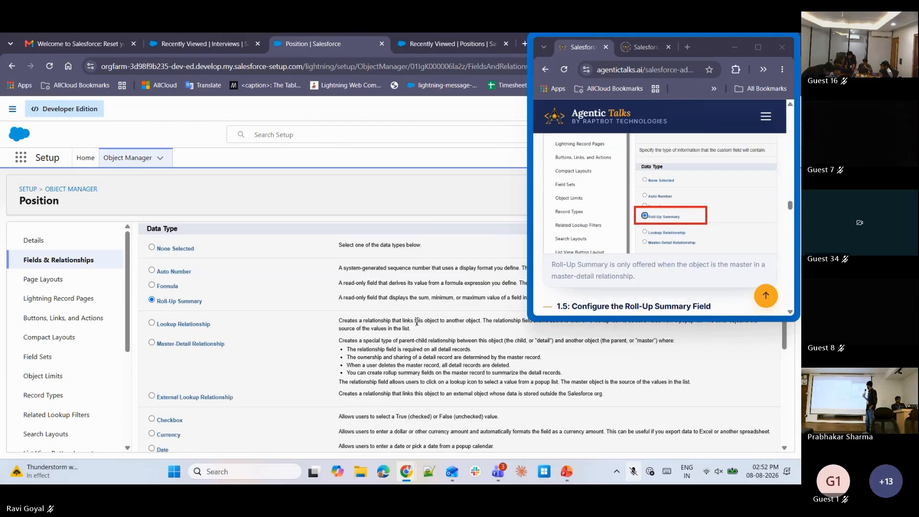
scroll(416, 323, down, 3)
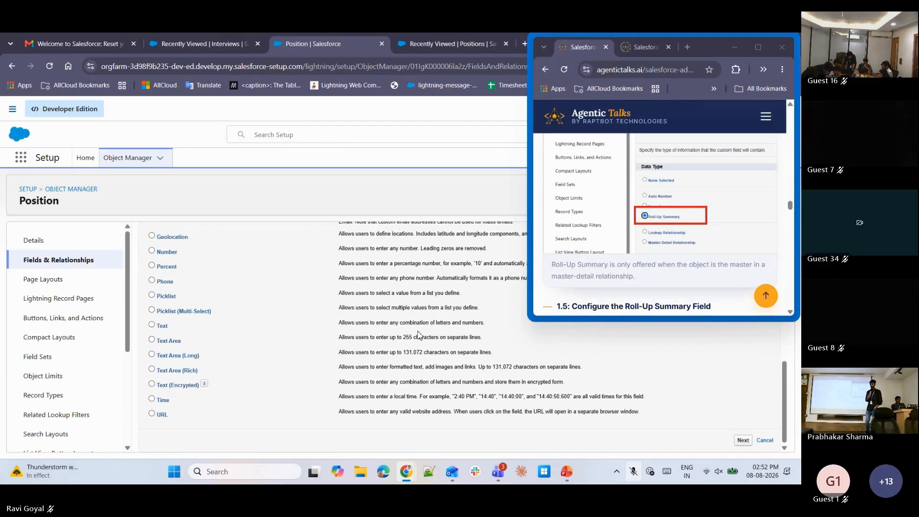
click(743, 440)
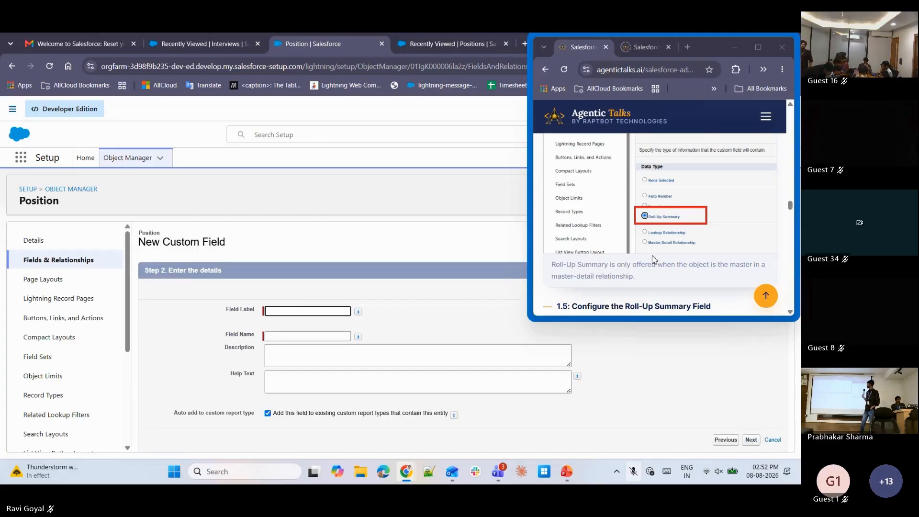
- Label the field Total Applications using the guide's text, let the field name Total_Applications fill in, and continue to the summary calculation
scroll(649, 255, down, 3)
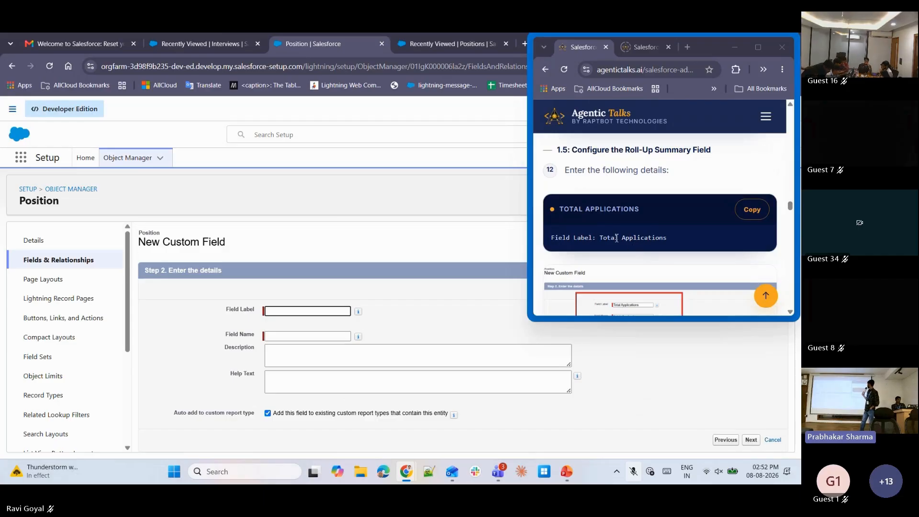
drag(600, 237, 672, 244)
key(ctrl+c)
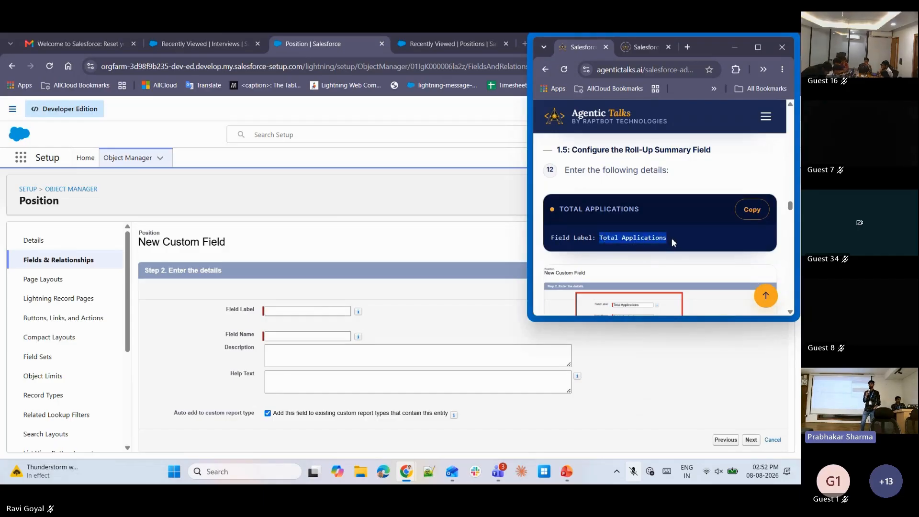
click(304, 311)
key(ctrl+v)
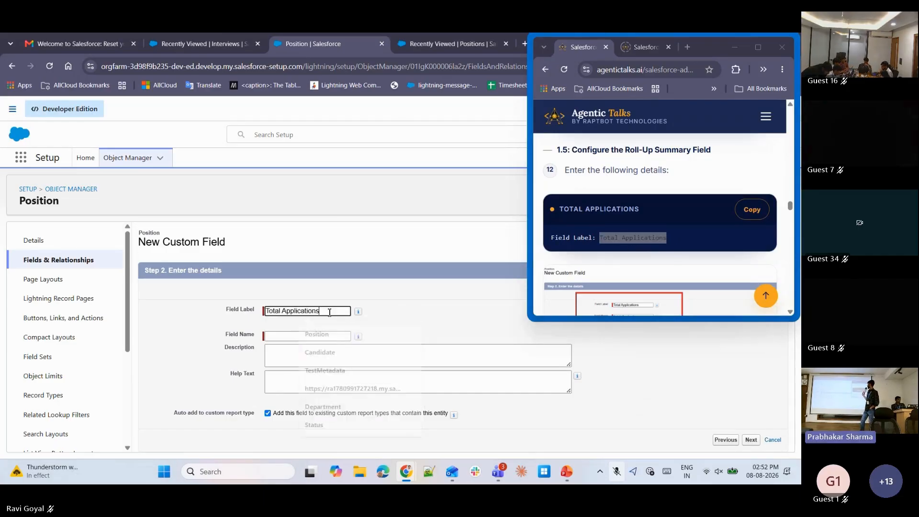
click(390, 315)
scroll(581, 241, down, 2)
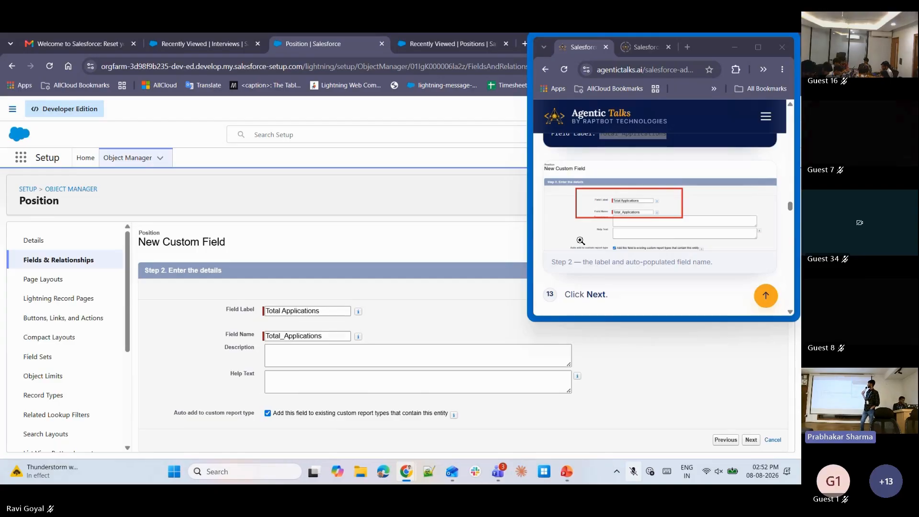
scroll(598, 268, down, 1)
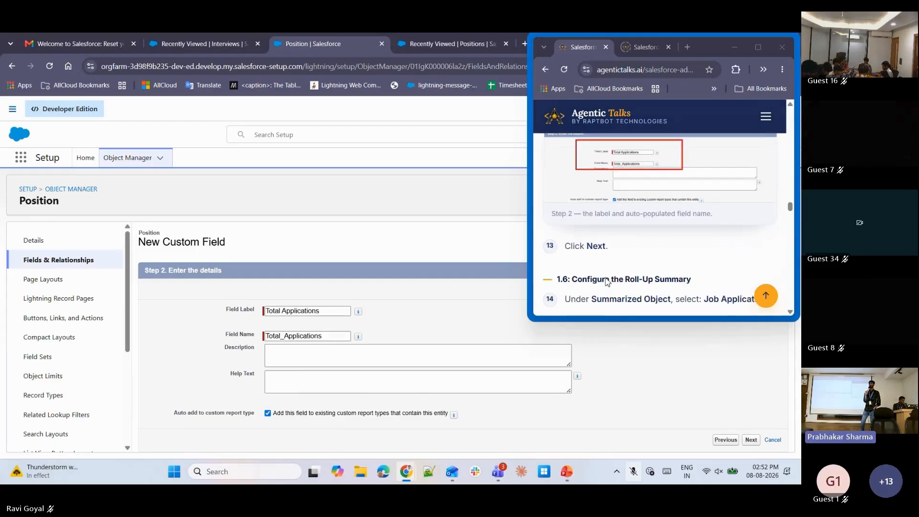
scroll(607, 282, up, 1)
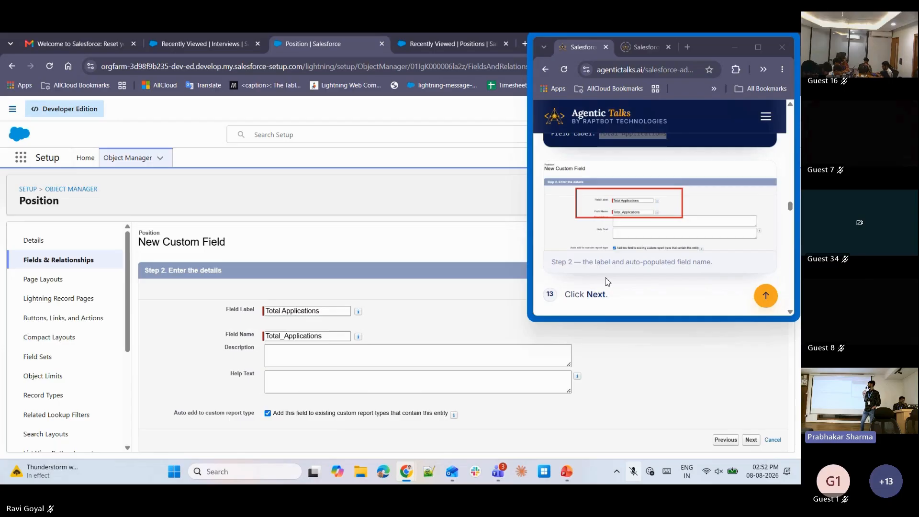
click(750, 440)
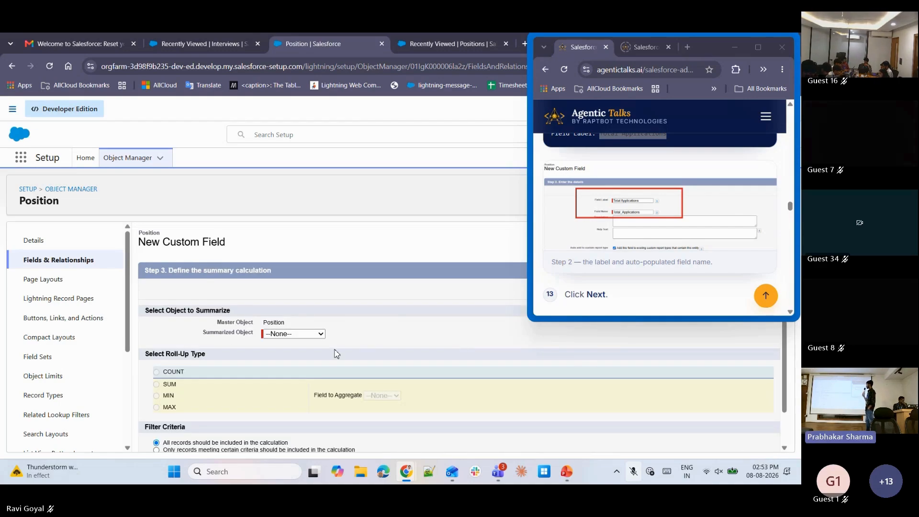
- Set the summarized object to Job Applications, as given in the guide's section 1.6
scroll(588, 257, down, 3)
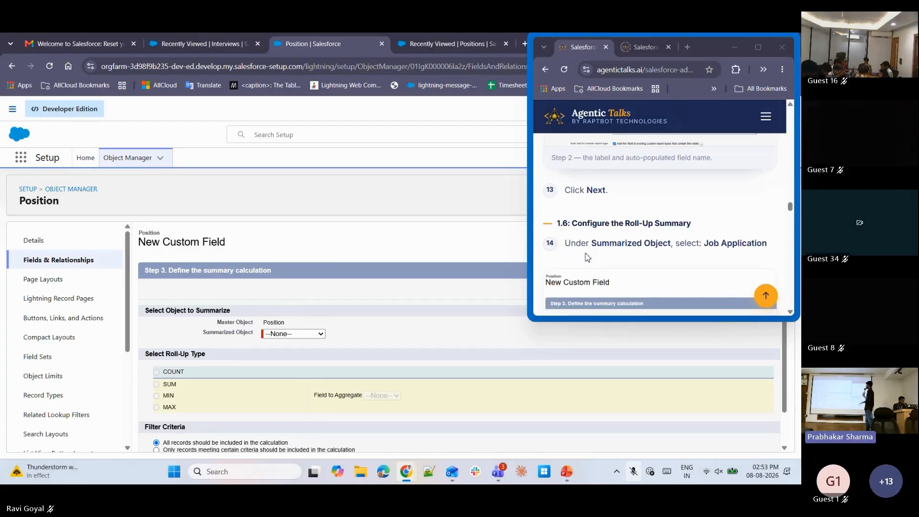
scroll(588, 257, down, 1)
scroll(571, 263, down, 3)
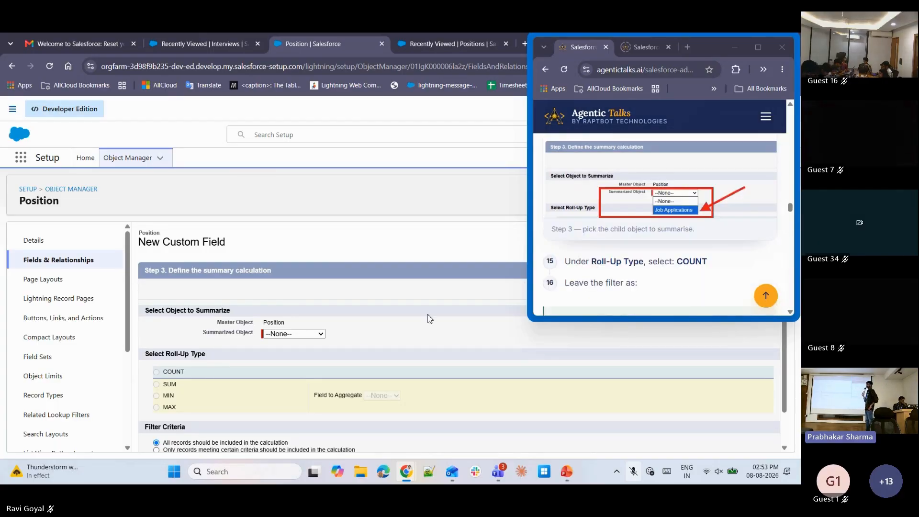
click(306, 334)
click(302, 359)
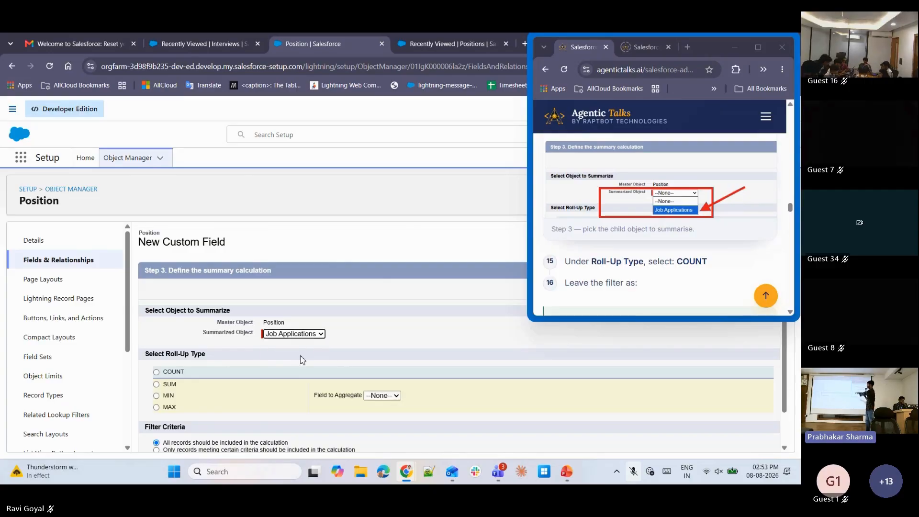
click(309, 335)
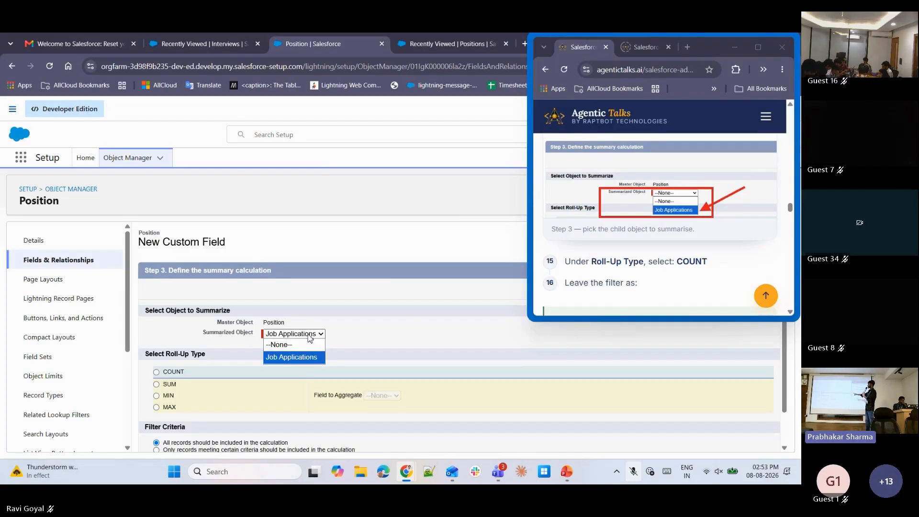
click(305, 358)
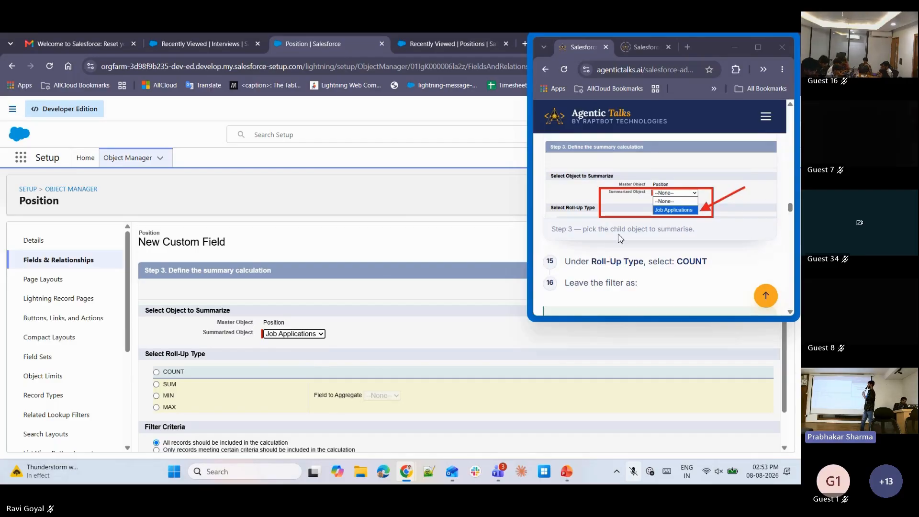
- Select COUNT as the roll-up type and check the calculation and filter criteria settings against the guide
scroll(615, 245, down, 1)
scroll(615, 245, down, 1)
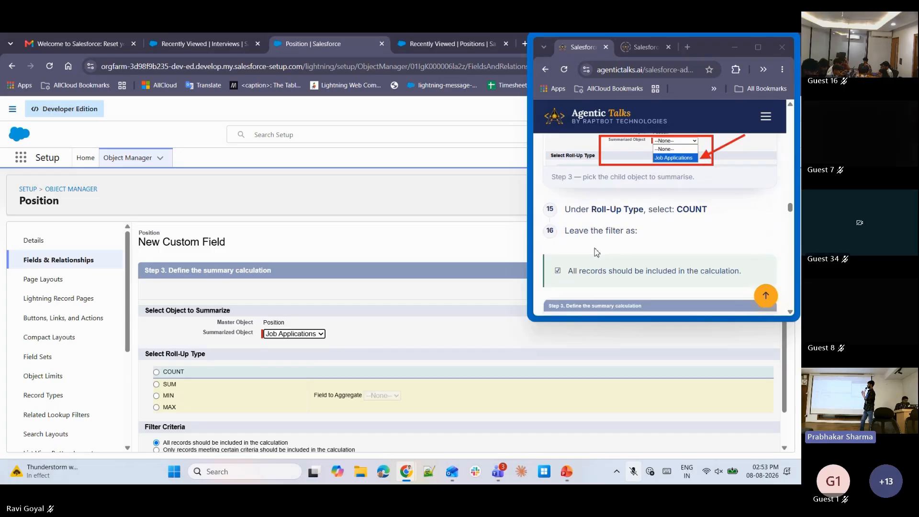
click(156, 373)
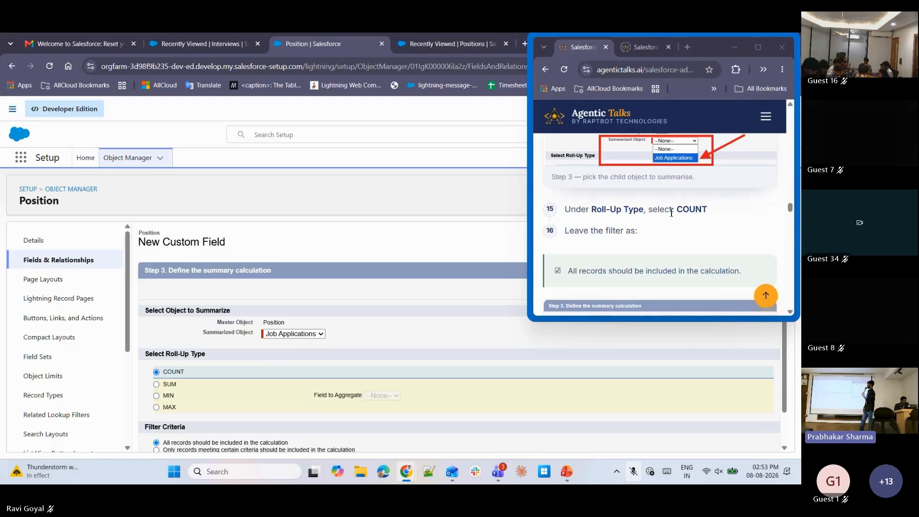
scroll(671, 212, down, 2)
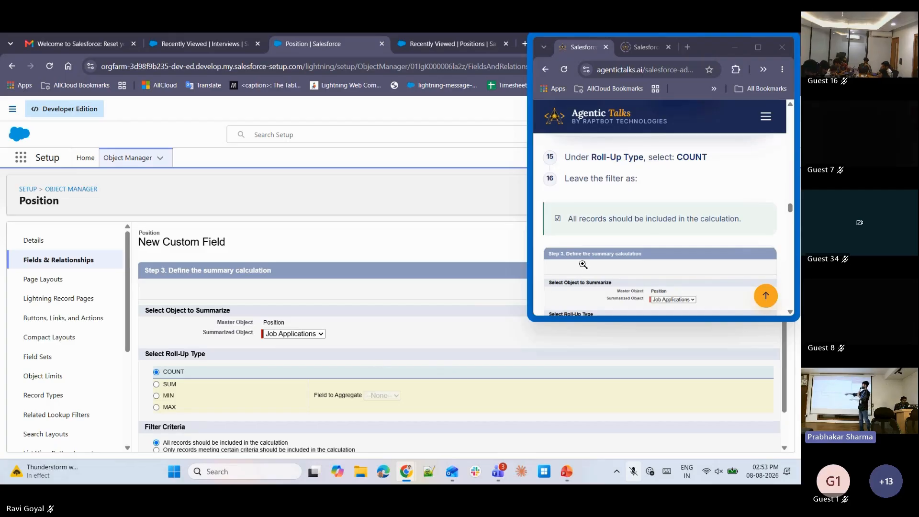
scroll(600, 249, down, 2)
scroll(600, 249, down, 2)
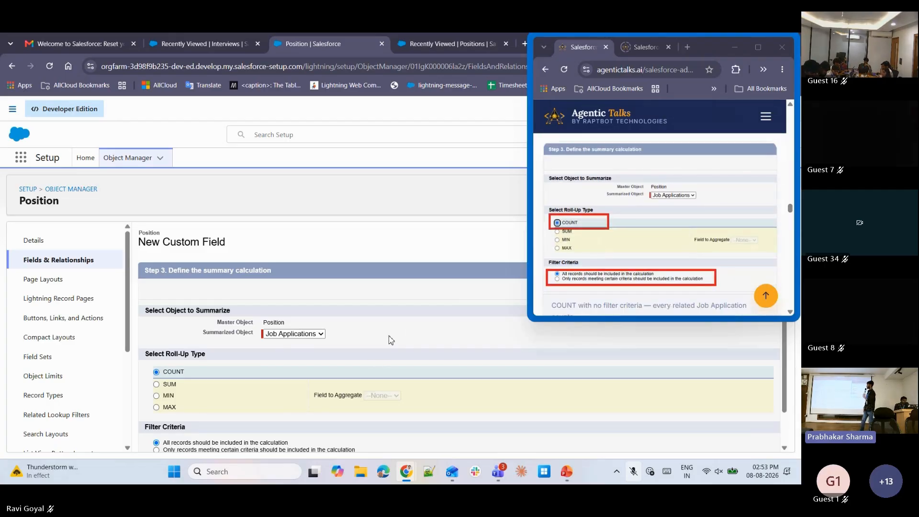
scroll(391, 340, down, 1)
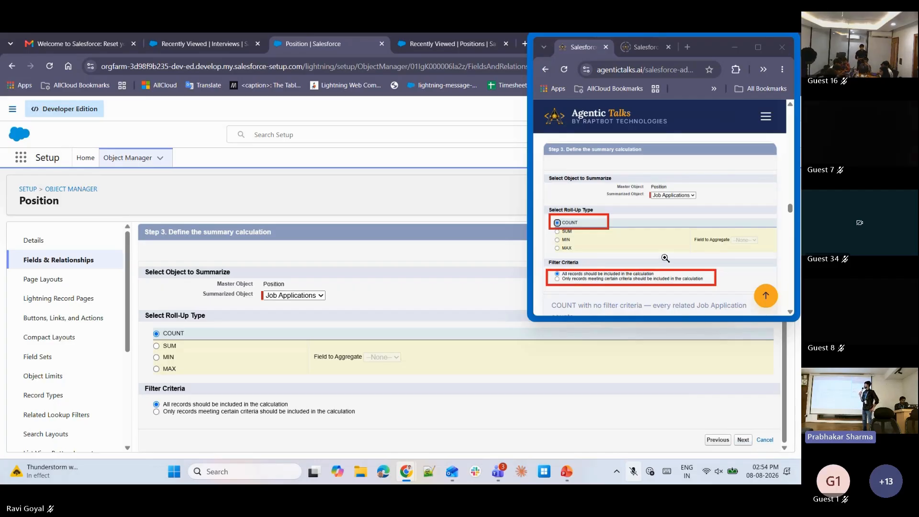
scroll(665, 261, down, 1)
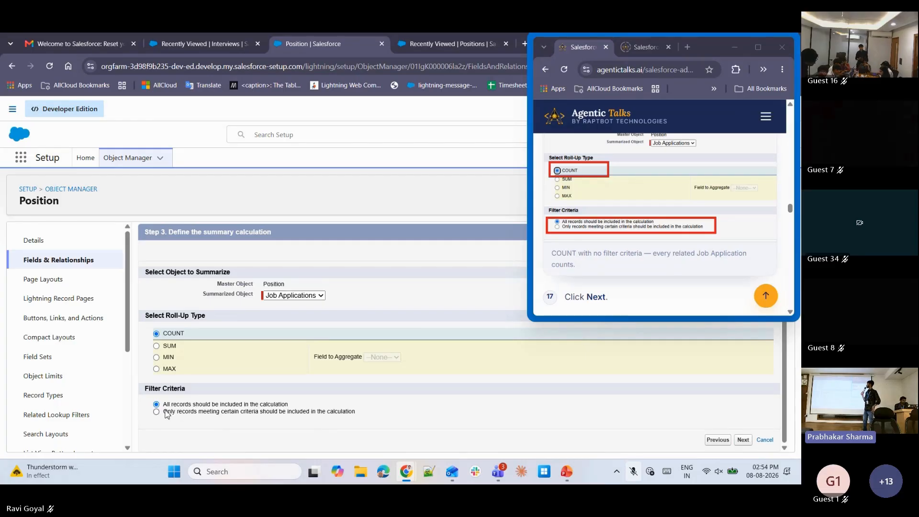
- Keep all records included in the roll-up calculation, without filter criteria, and continue to the field-level security settings
drag(165, 415, 354, 417)
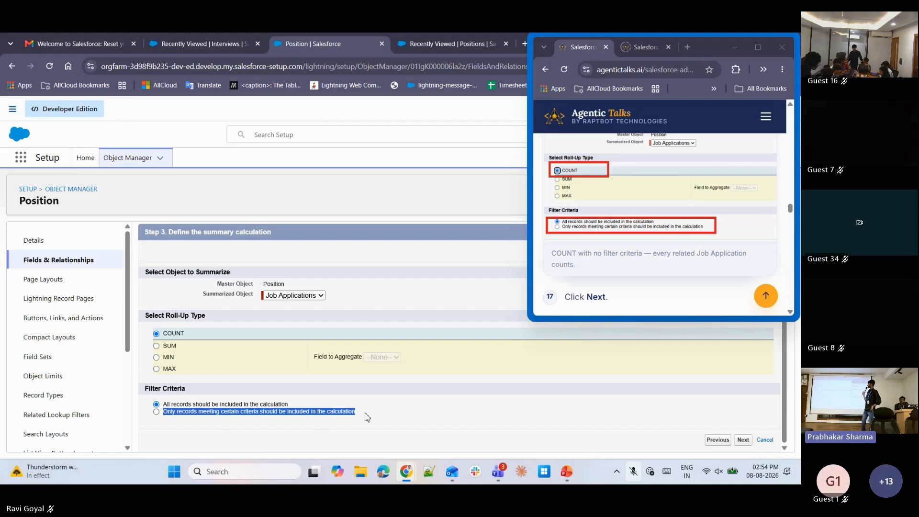
click(386, 418)
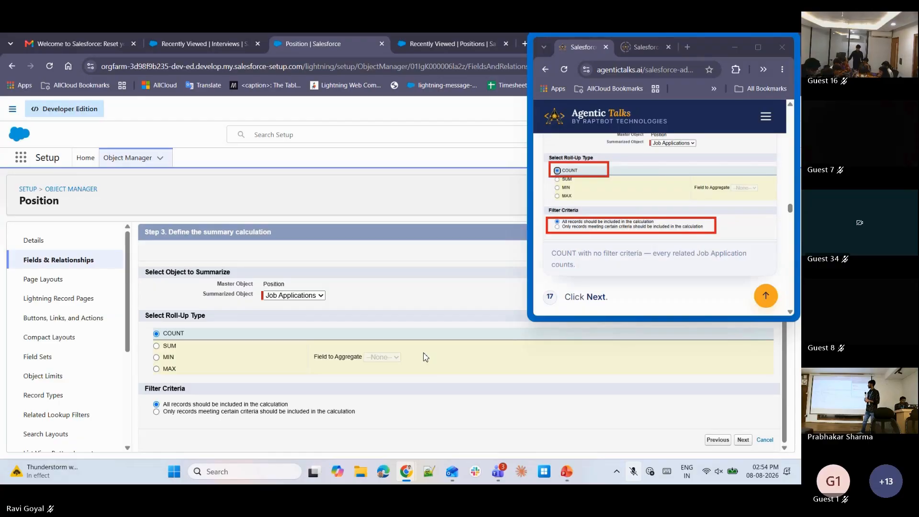
scroll(598, 266, down, 2)
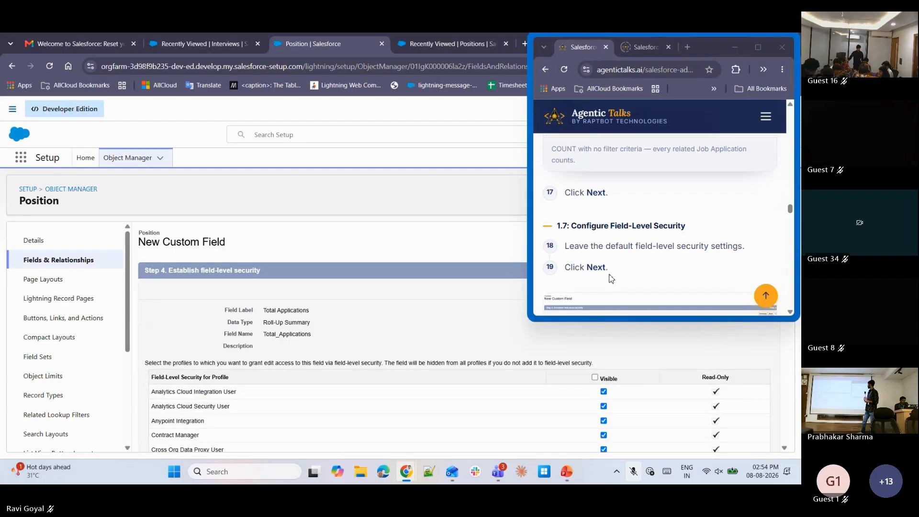
- Leave the default field-level security for all profiles and save the Total Applications field with Position Layout selected
scroll(601, 369, down, 10)
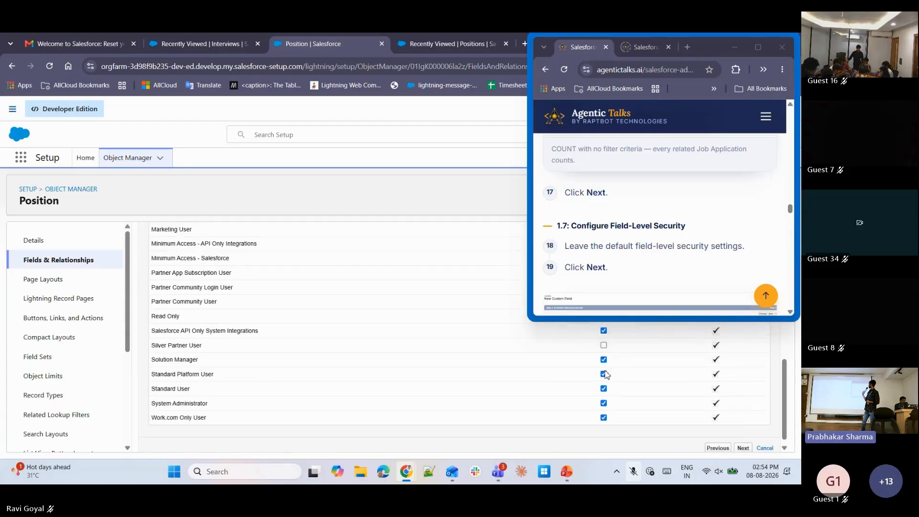
click(742, 440)
scroll(626, 271, down, 5)
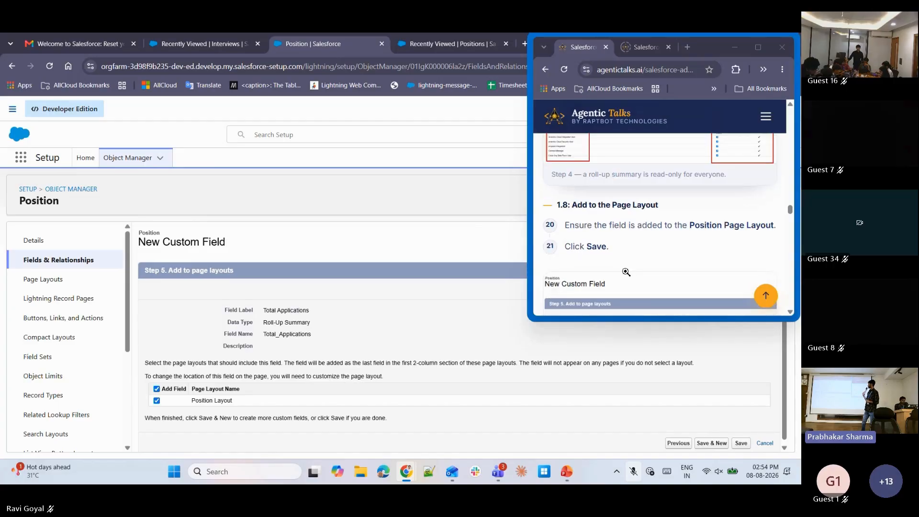
click(741, 445)
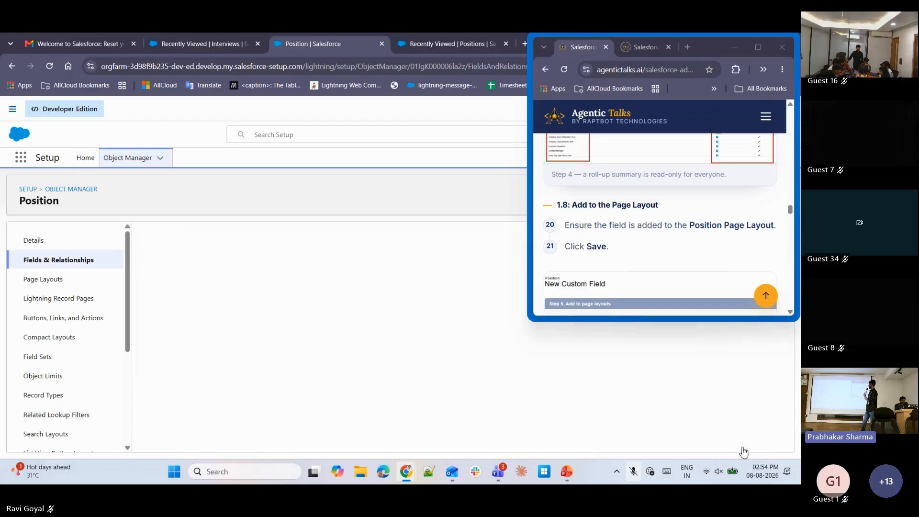
- Review the guide's page layout illustration and the start of Part 5, Formula Fields & Validation Rules
scroll(623, 254, down, 3)
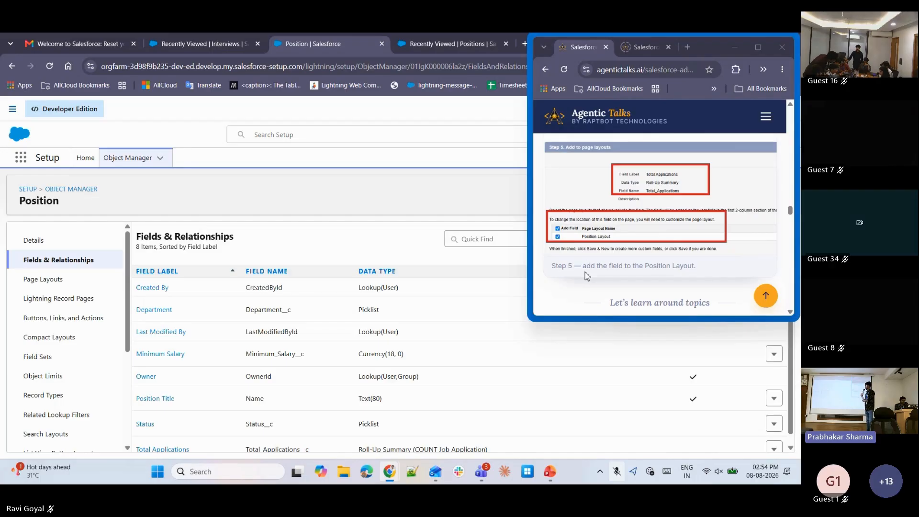
scroll(590, 271, down, 1)
scroll(590, 270, down, 4)
scroll(589, 270, up, 2)
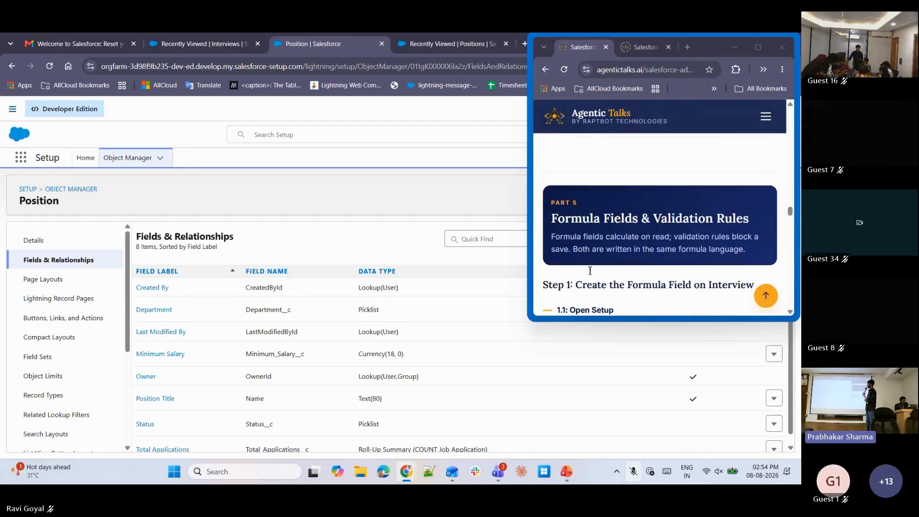
scroll(590, 270, up, 2)
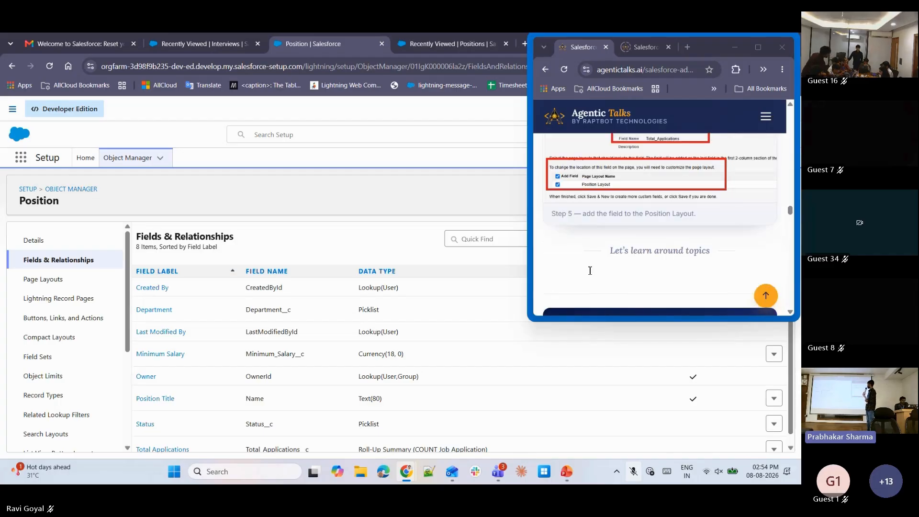
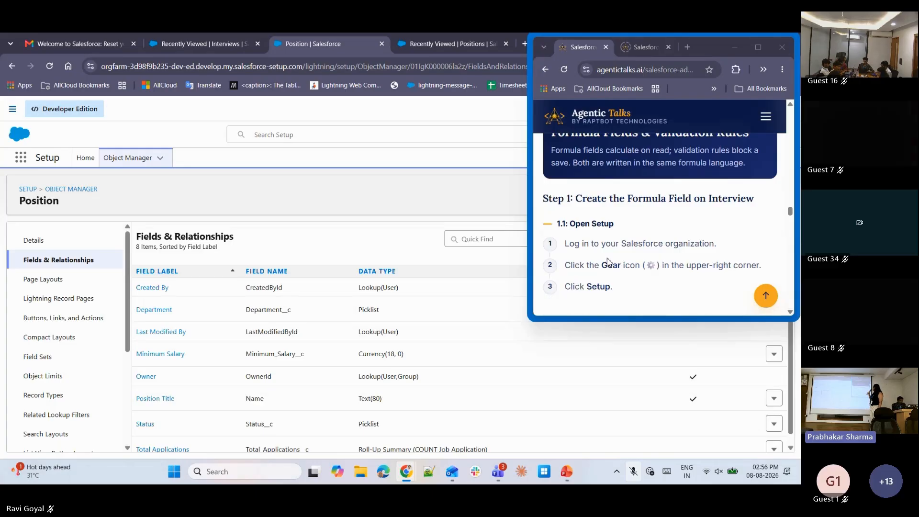
- Follow the guide to section 1.3 and open Fields & Relationships for the Interview object, found by searching Object Manager for "Inter"
scroll(607, 262, down, 3)
scroll(617, 255, down, 3)
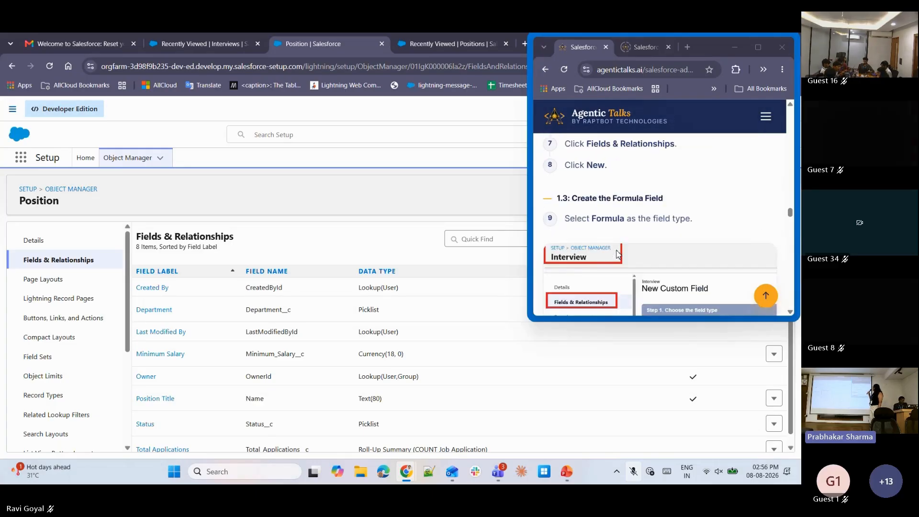
scroll(617, 254, down, 1)
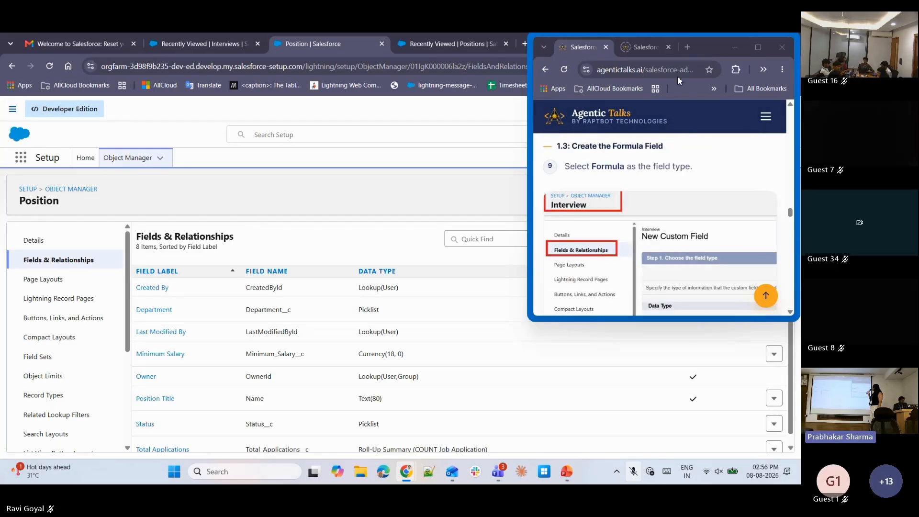
drag(704, 55, 373, 138)
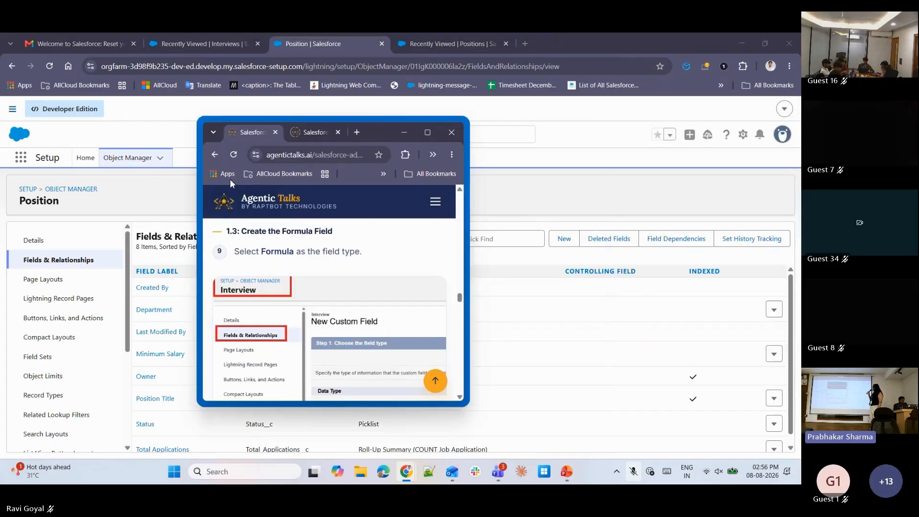
click(141, 161)
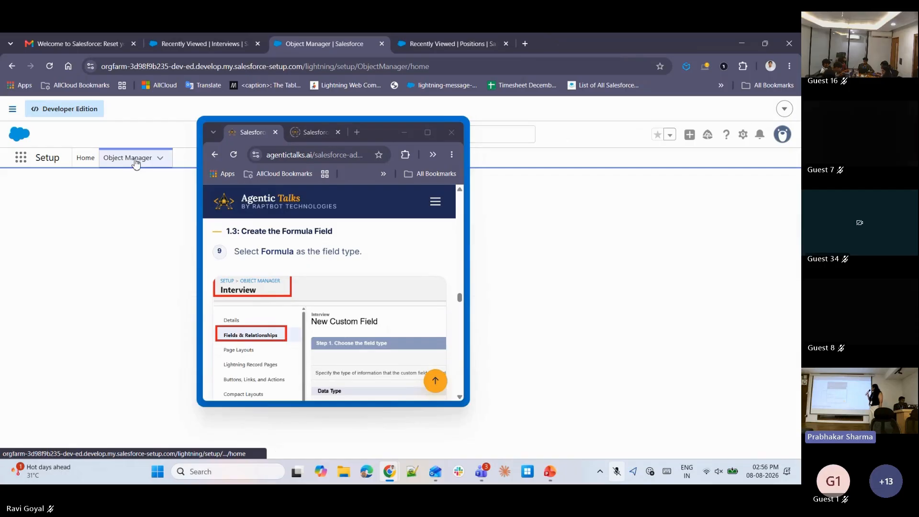
click(614, 192)
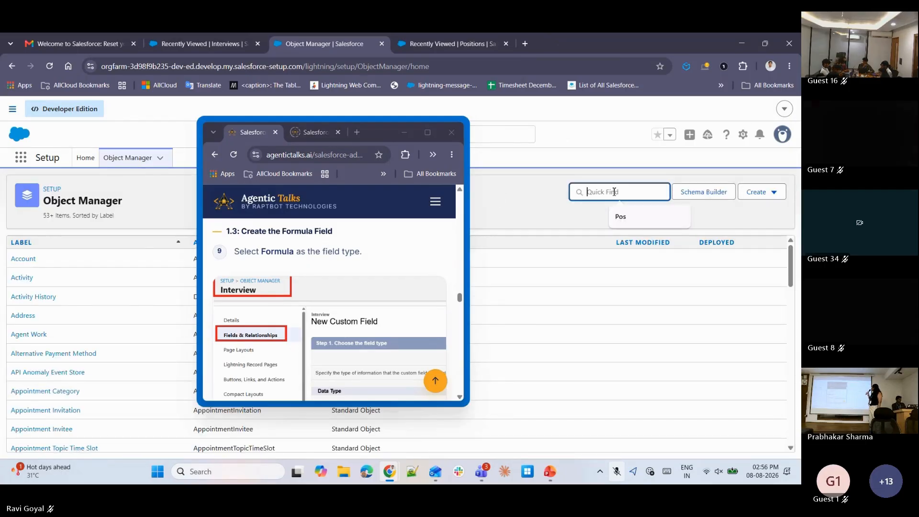
text(Inter)
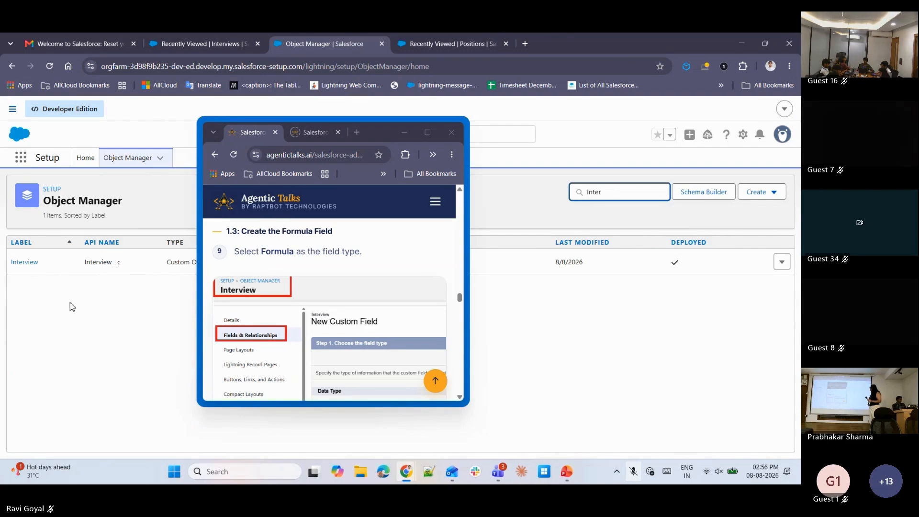
click(25, 262)
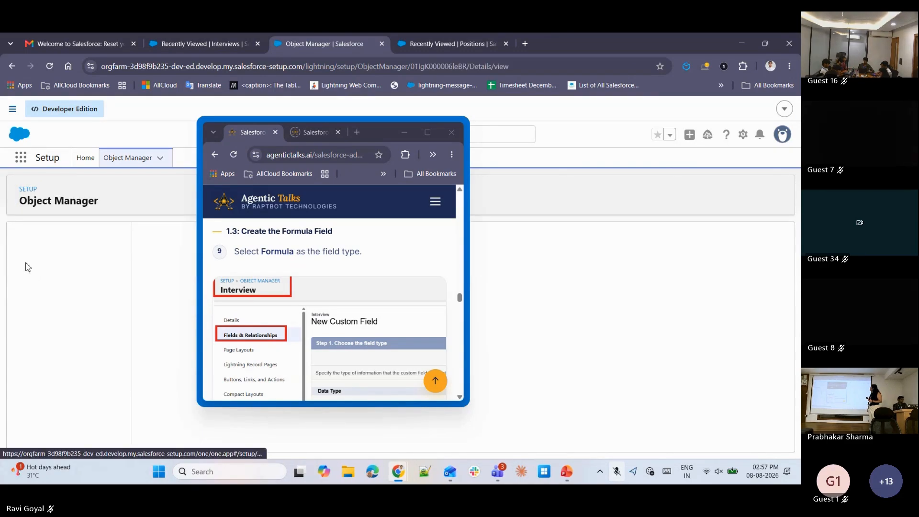
click(25, 266)
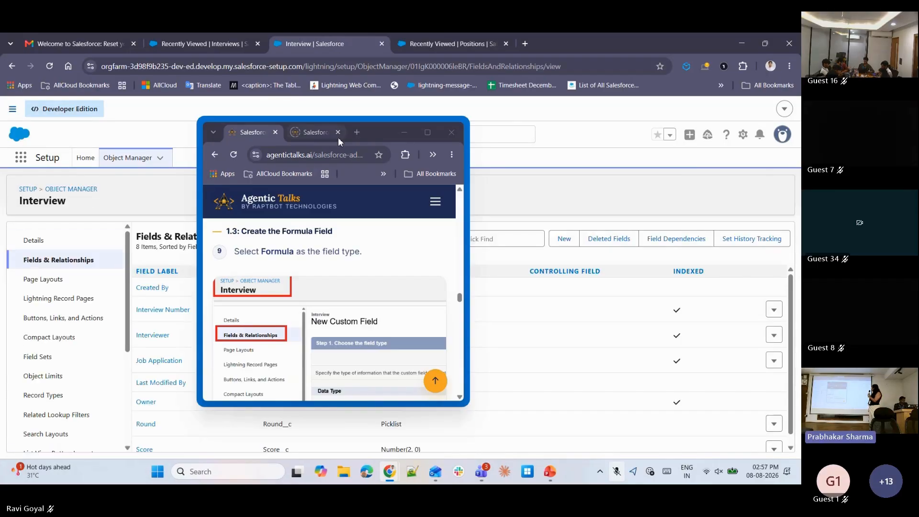
- Start a new custom field on Interview with Formula as the data type and continue to the output type settings
drag(389, 131, 356, 91)
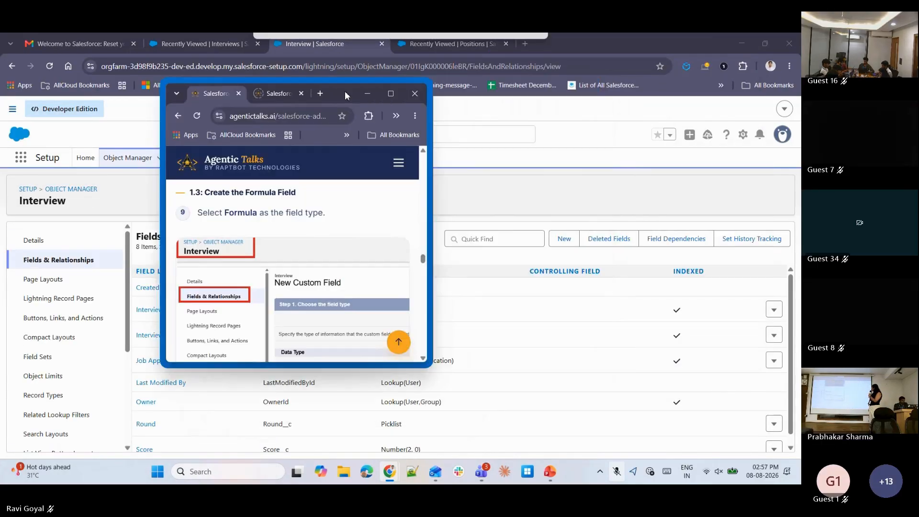
click(553, 239)
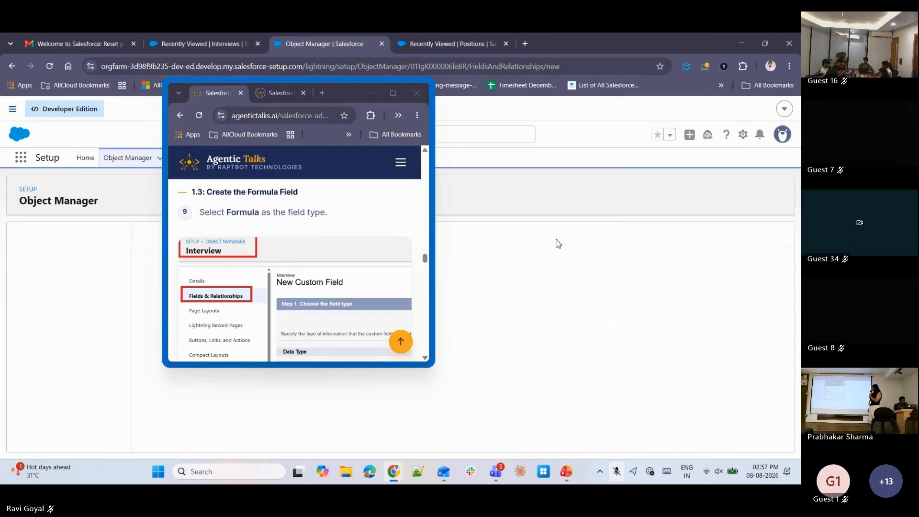
scroll(292, 303, down, 5)
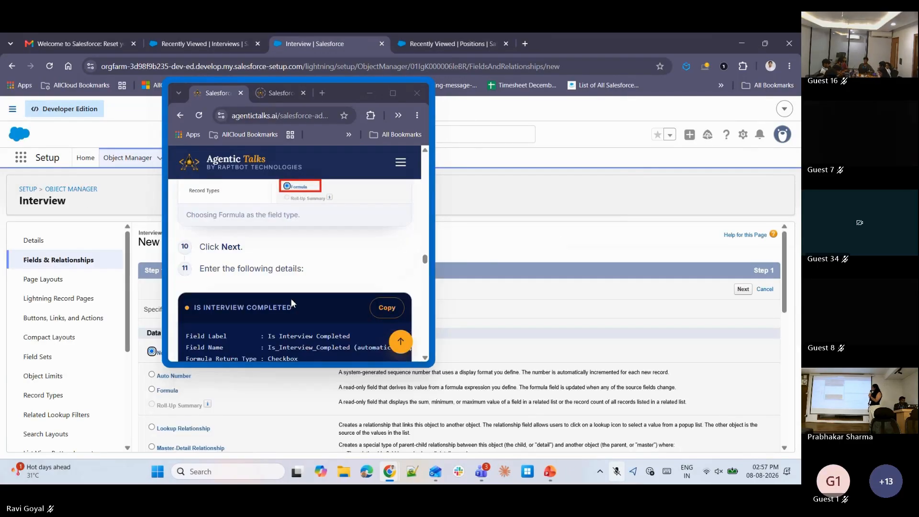
scroll(292, 299, down, 2)
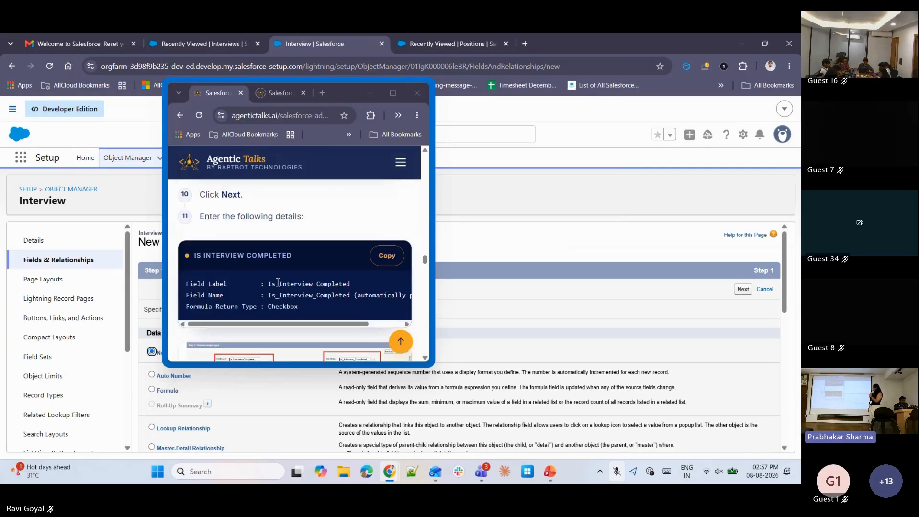
drag(354, 93, 700, 53)
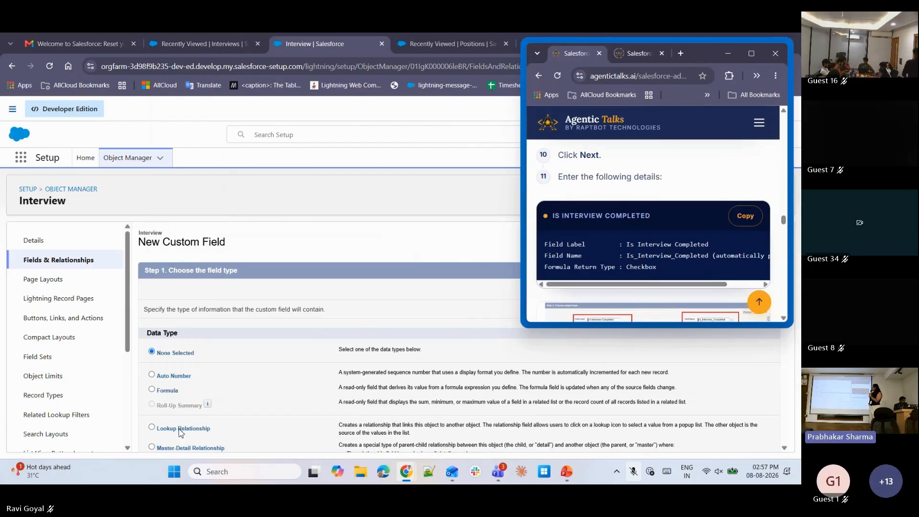
click(151, 390)
scroll(378, 367, down, 3)
scroll(378, 367, down, 4)
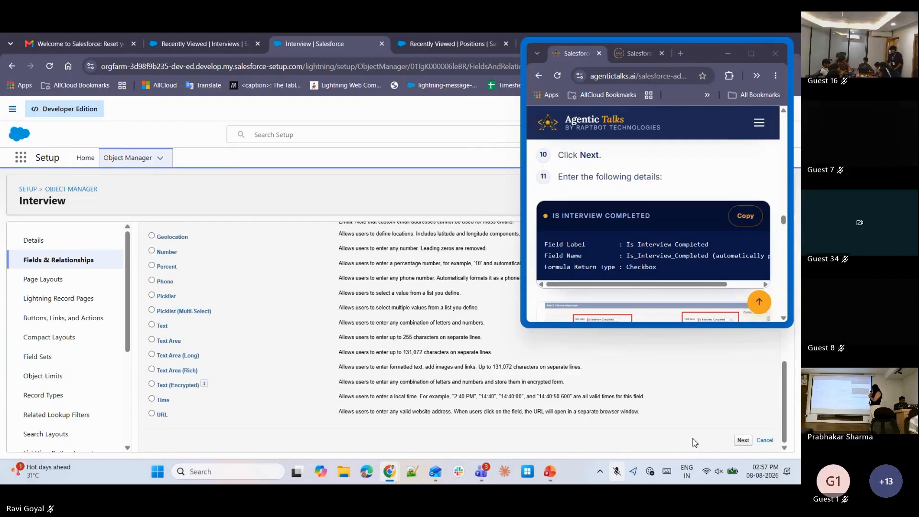
click(741, 441)
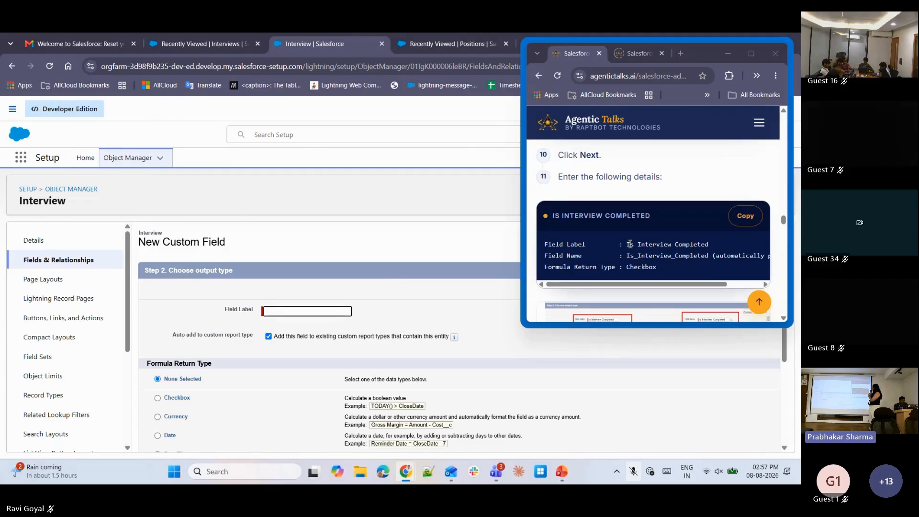
- Label the field "Is Interview Completed", choose Checkbox as the formula return type and continue to formula entry
drag(622, 245, 710, 244)
key(ctrl+c)
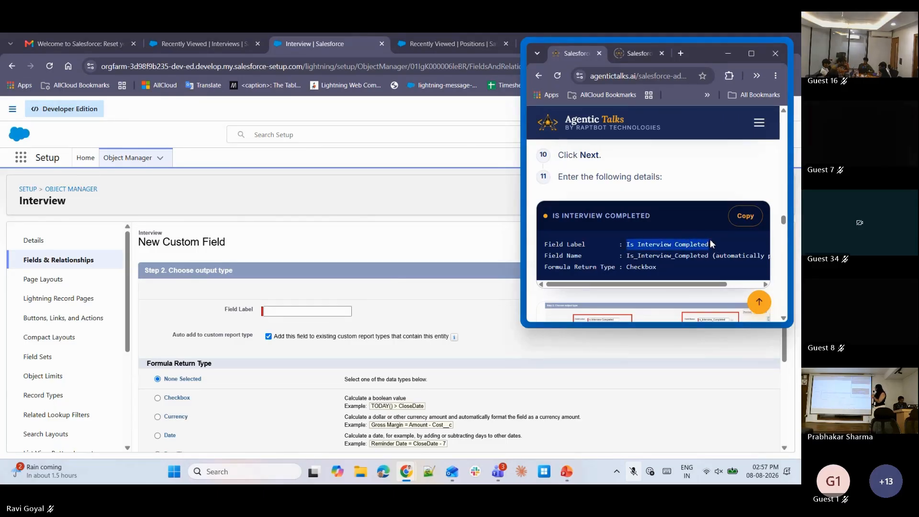
click(313, 311)
key(ctrl+v)
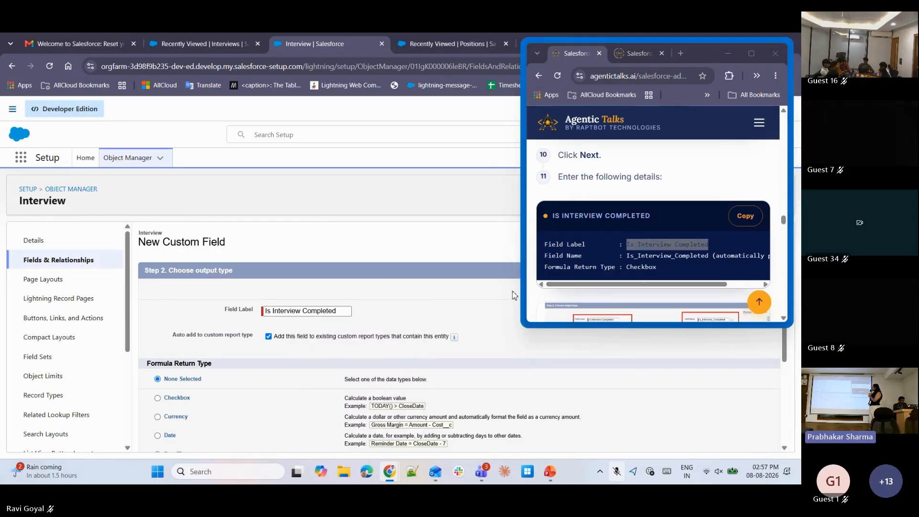
scroll(419, 329, down, 2)
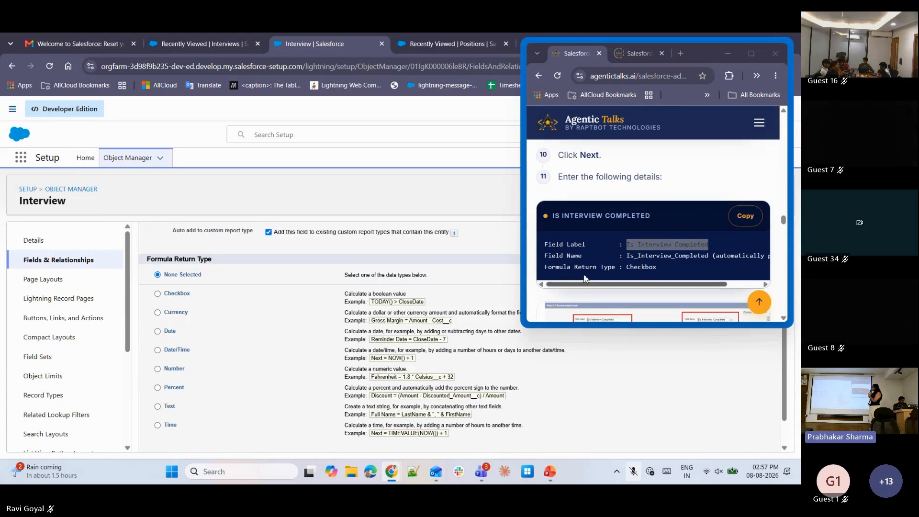
scroll(590, 271, down, 2)
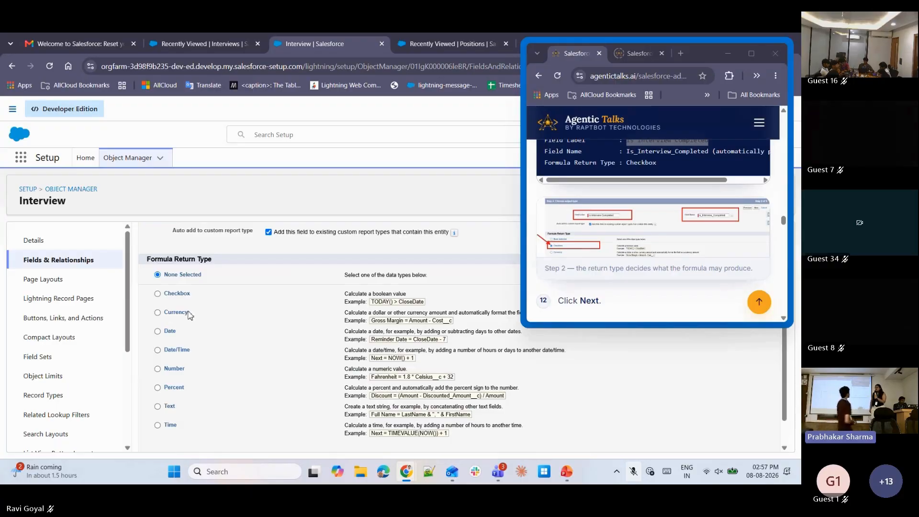
click(158, 294)
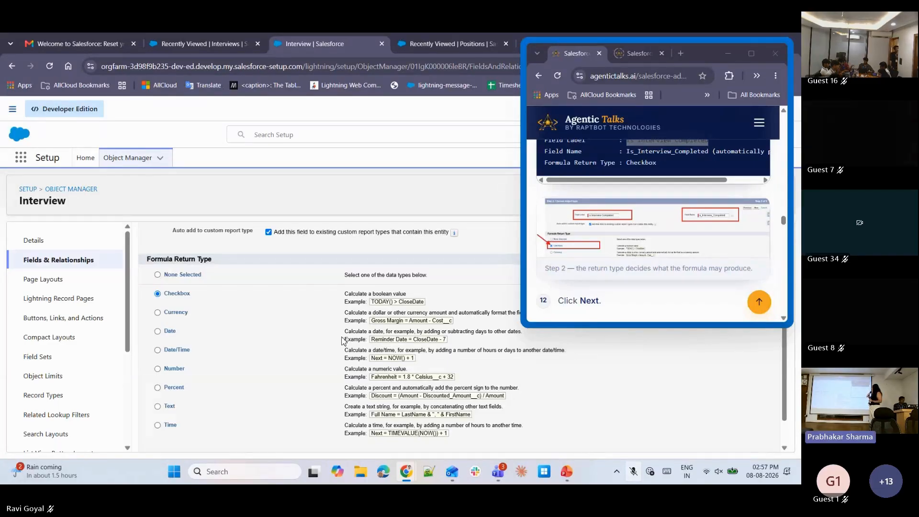
scroll(557, 407, down, 1)
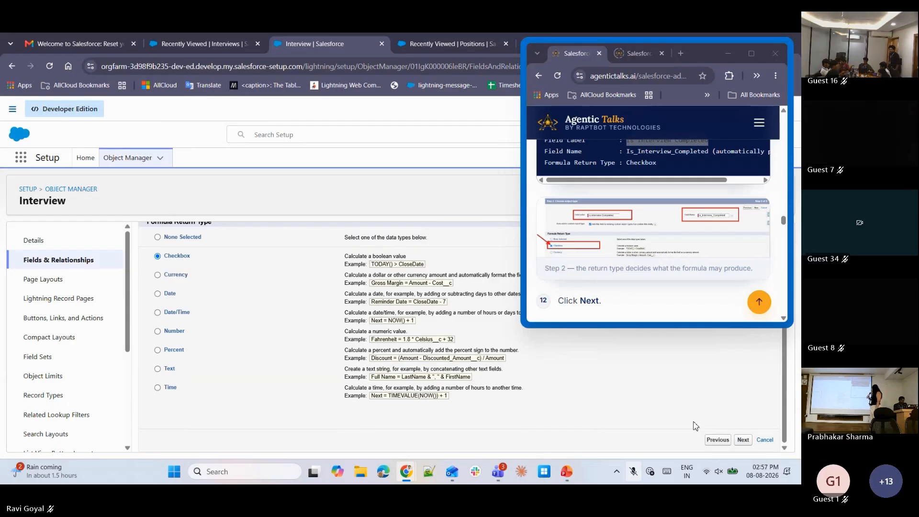
click(744, 440)
- Check section 1.4 of the guide on building the formula and switch the formula editor to Advanced Formula
scroll(670, 278, down, 4)
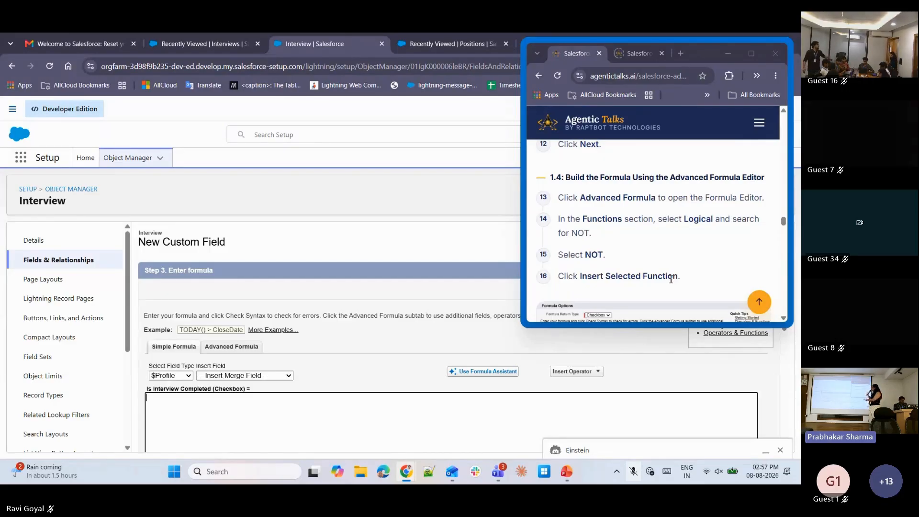
scroll(670, 278, up, 1)
scroll(671, 278, up, 2)
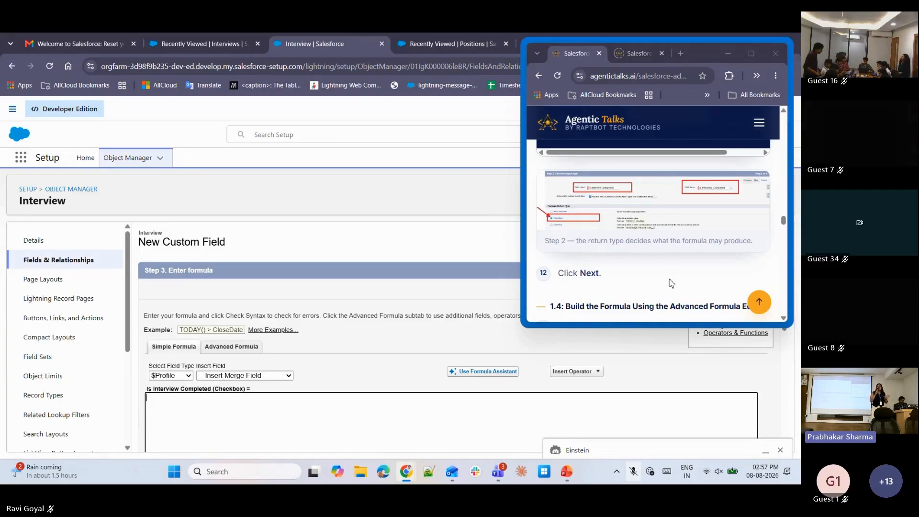
scroll(670, 283, down, 3)
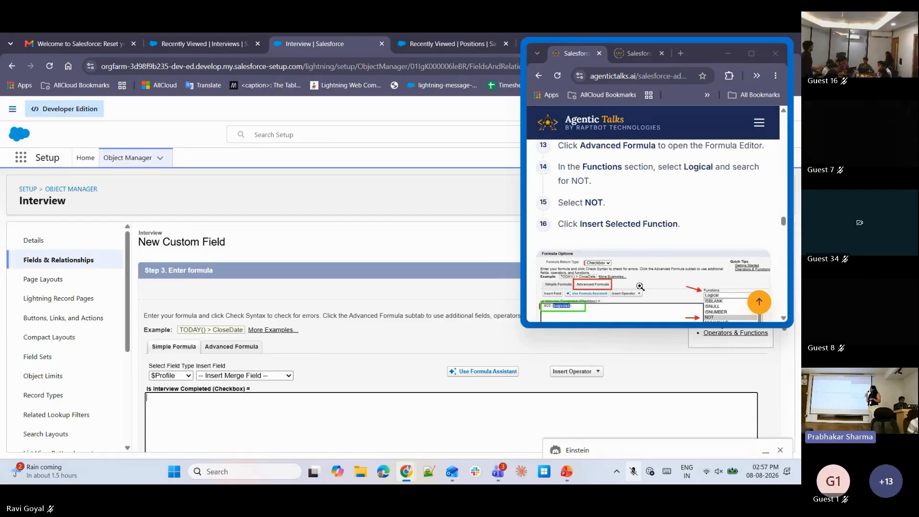
click(233, 348)
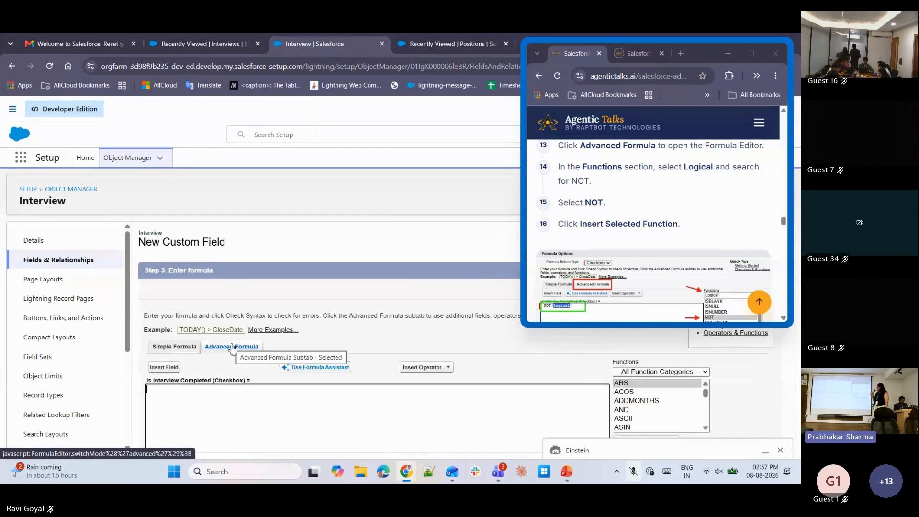
- Insert the NOT function from the Logical category into the Is Interview Completed formula
scroll(614, 243, down, 2)
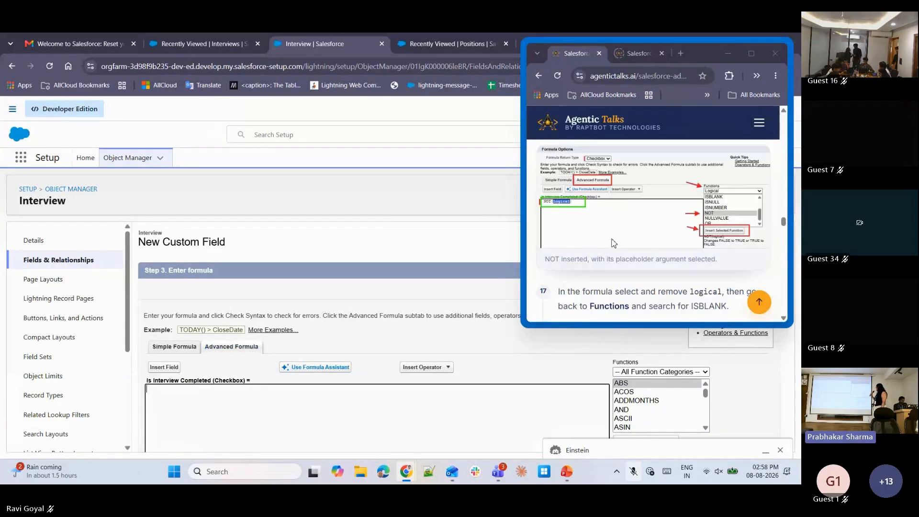
scroll(517, 353, down, 1)
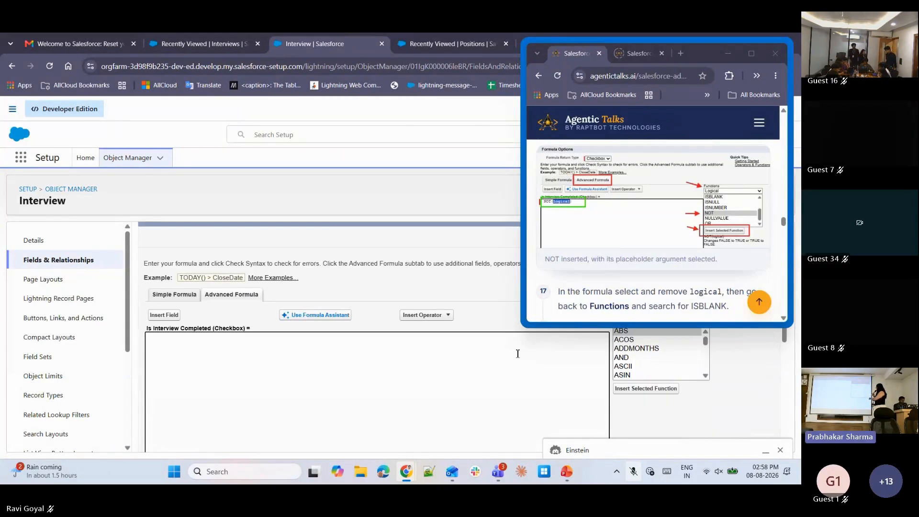
scroll(602, 358, up, 1)
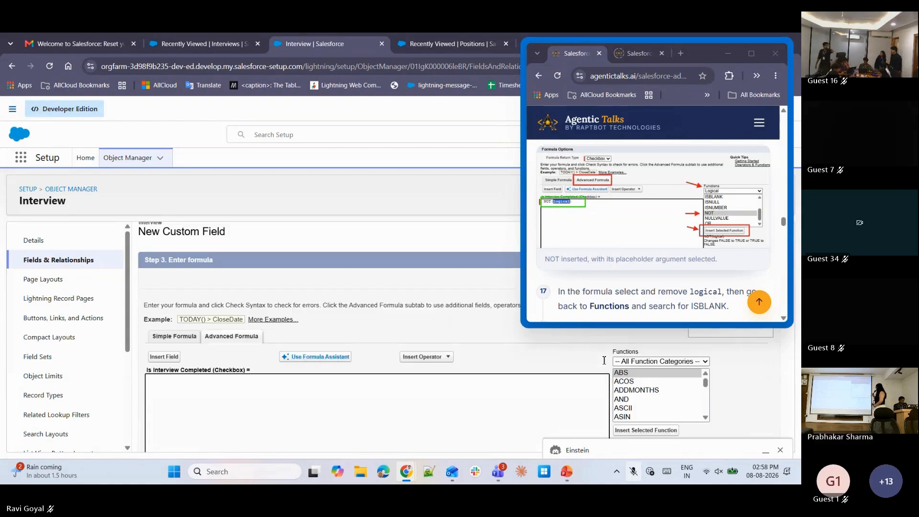
scroll(633, 401, down, 5)
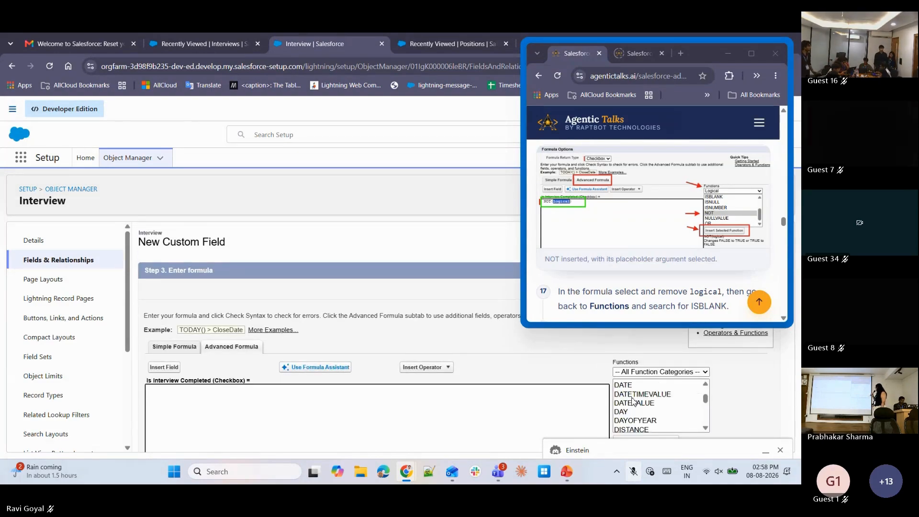
click(646, 372)
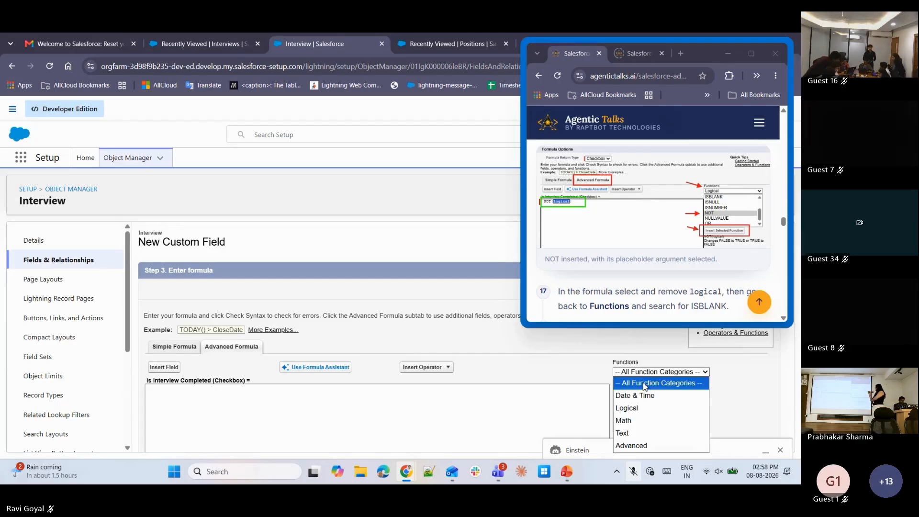
click(627, 407)
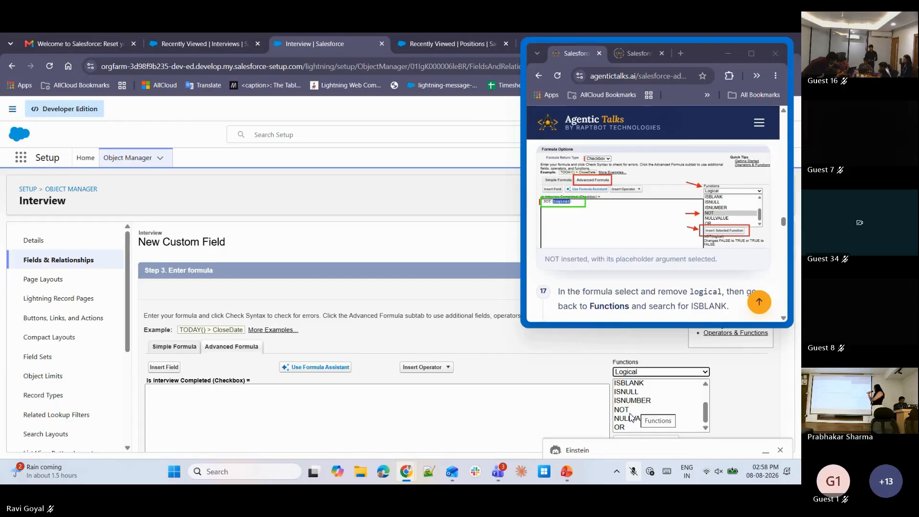
scroll(635, 407, down, 2)
click(632, 409)
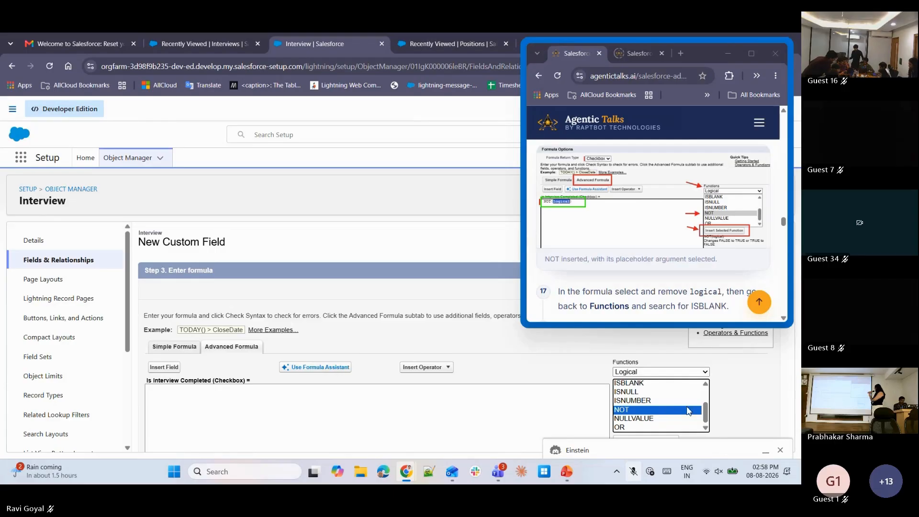
scroll(720, 400, down, 1)
click(646, 389)
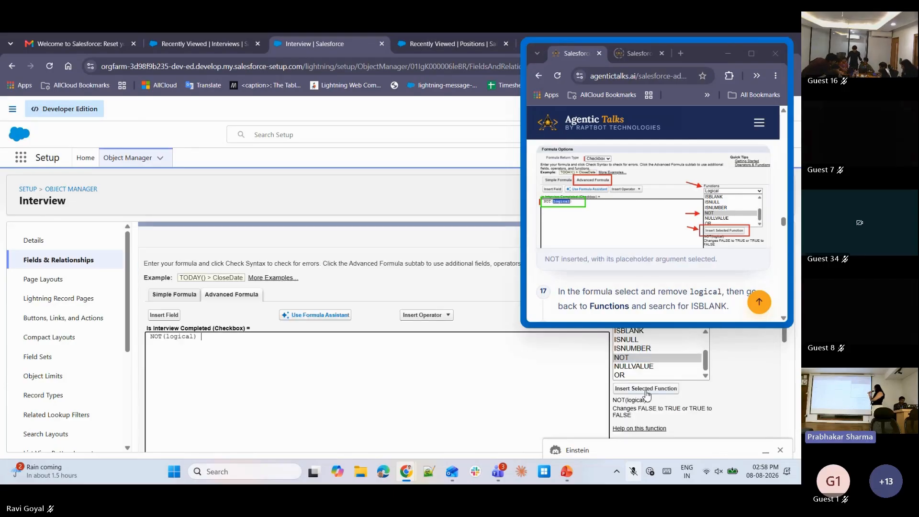
- Replace the logical placeholder inside NOT with the ISBLANK function from the Logical category
double_click(176, 337)
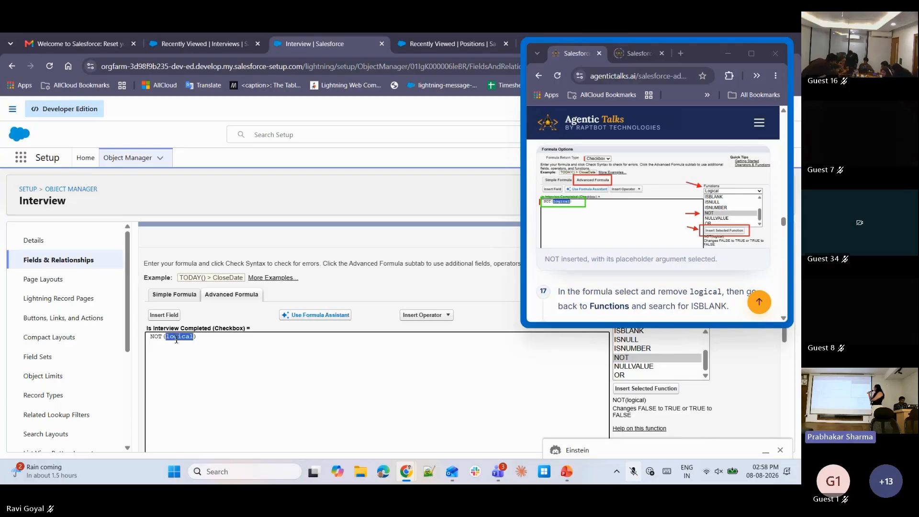
scroll(578, 376, up, 1)
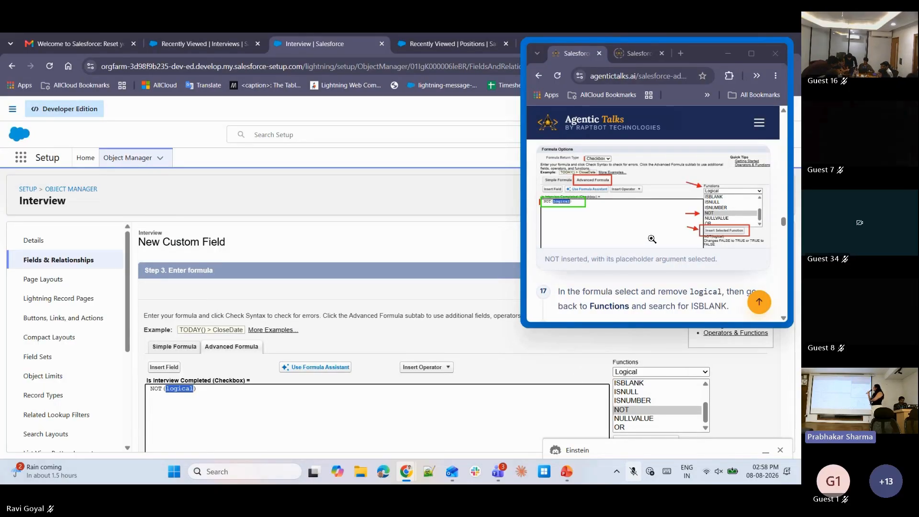
scroll(652, 239, down, 2)
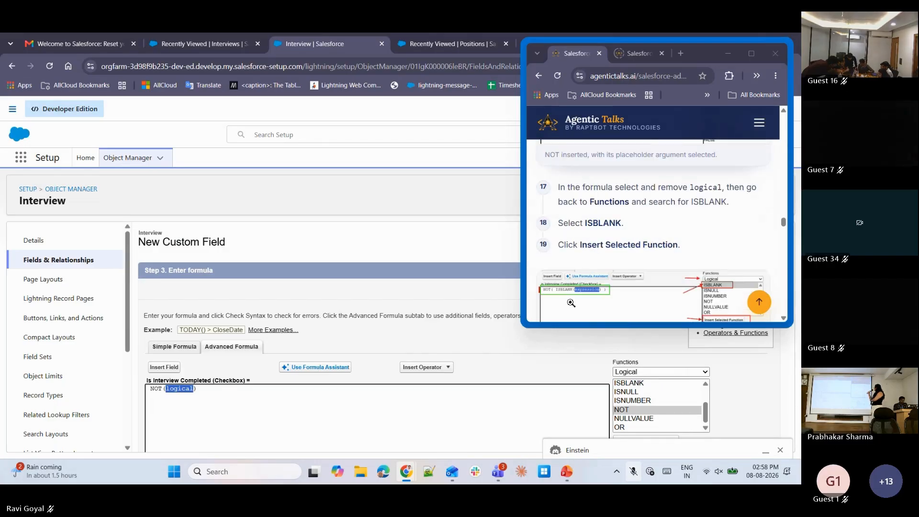
key(BackSpace)
scroll(570, 302, down, 1)
scroll(652, 401, down, 1)
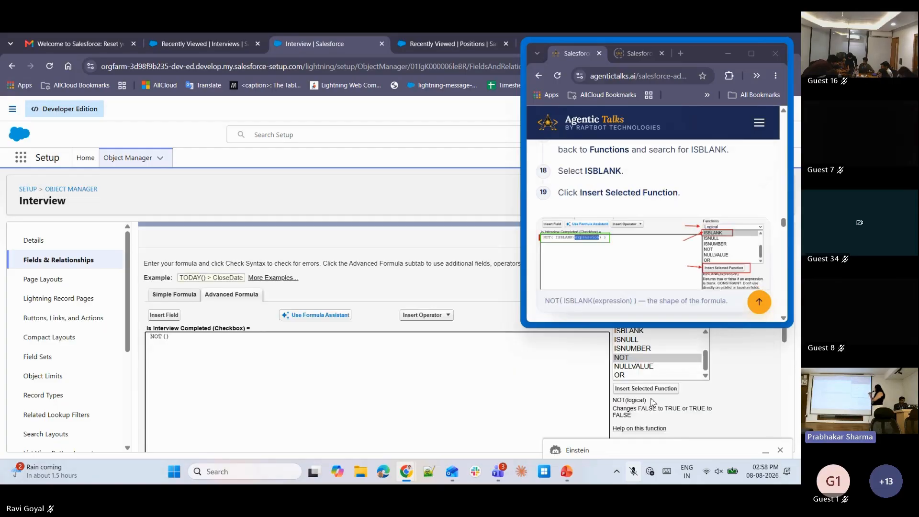
scroll(637, 369, up, 1)
scroll(637, 369, down, 1)
scroll(627, 338, down, 1)
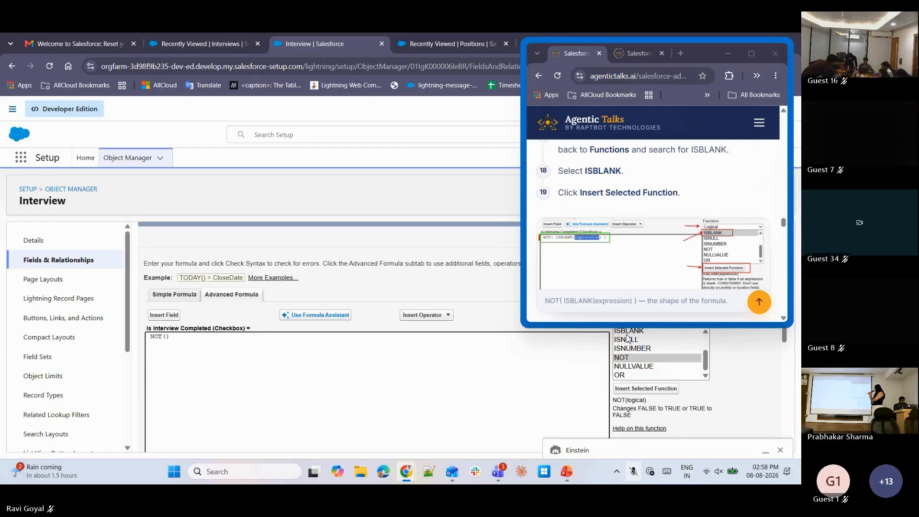
click(627, 333)
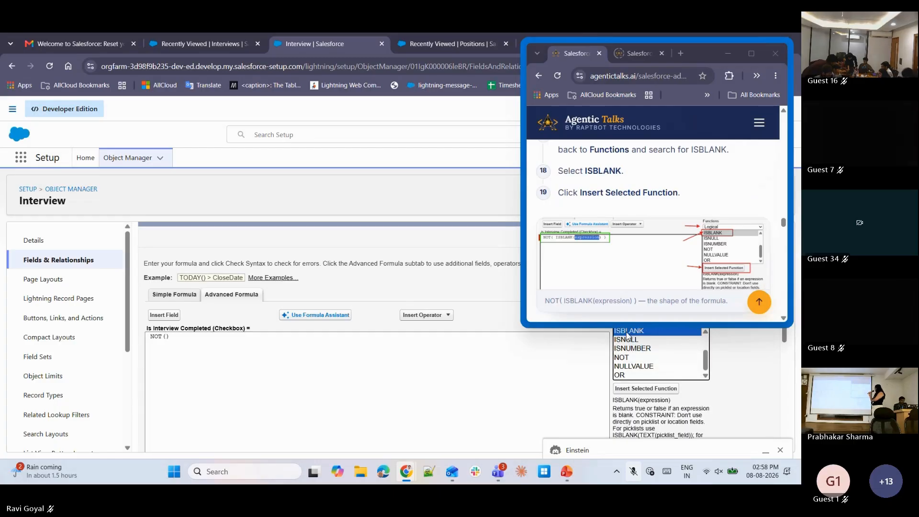
click(635, 389)
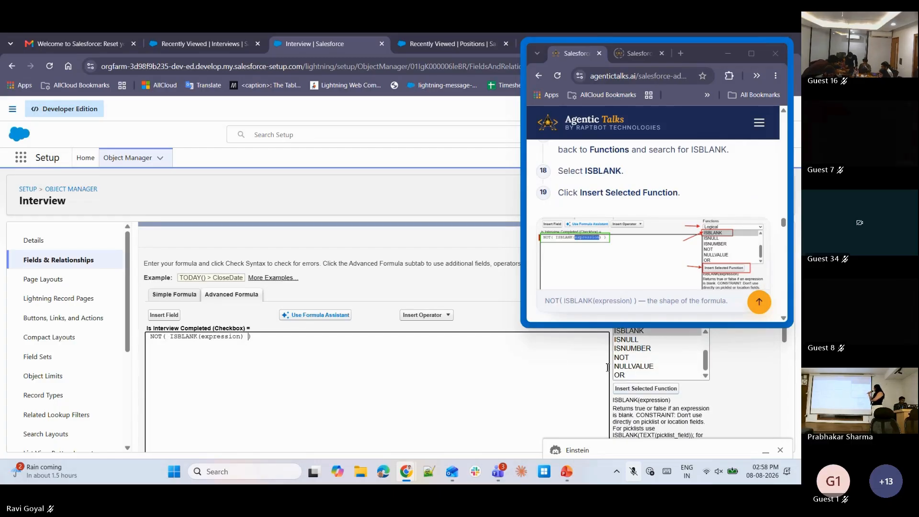
- Replace the expression placeholder inside ISBLANK with the Interview object's Score field (Score__c)
scroll(665, 261, down, 2)
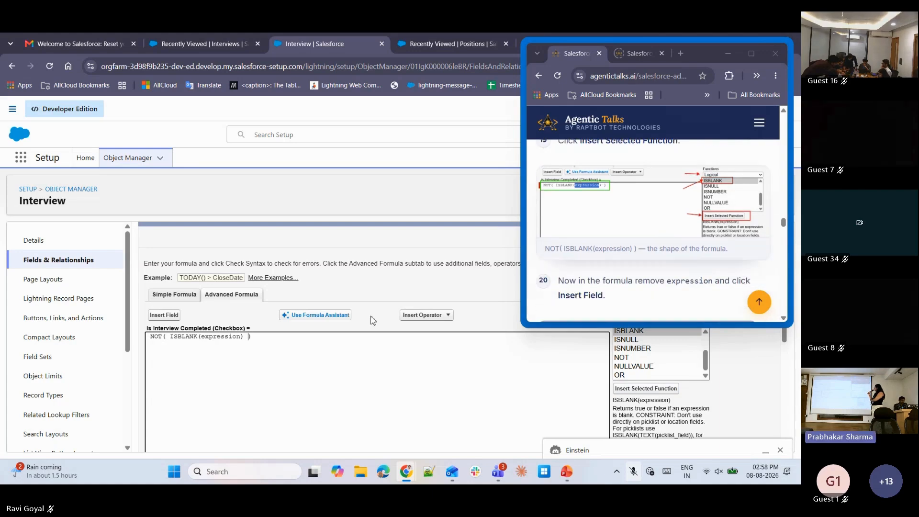
double_click(215, 336)
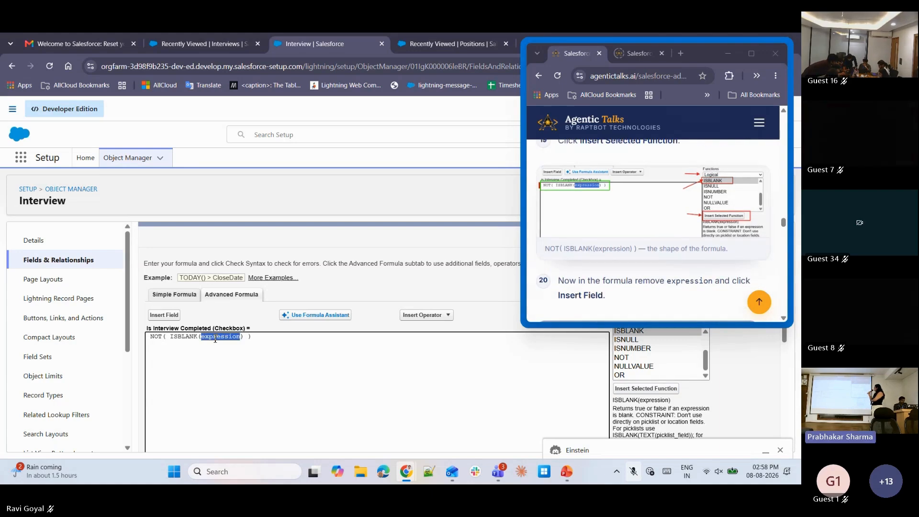
key(BackSpace)
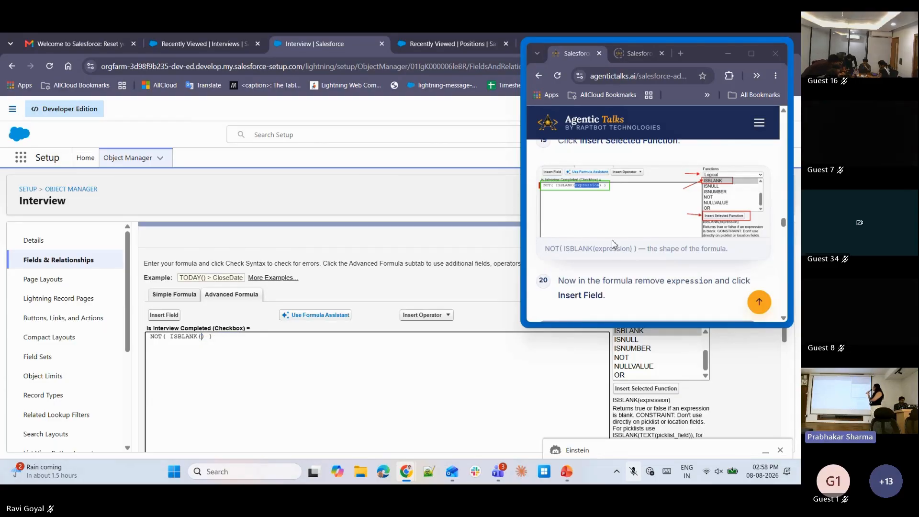
scroll(613, 243, down, 5)
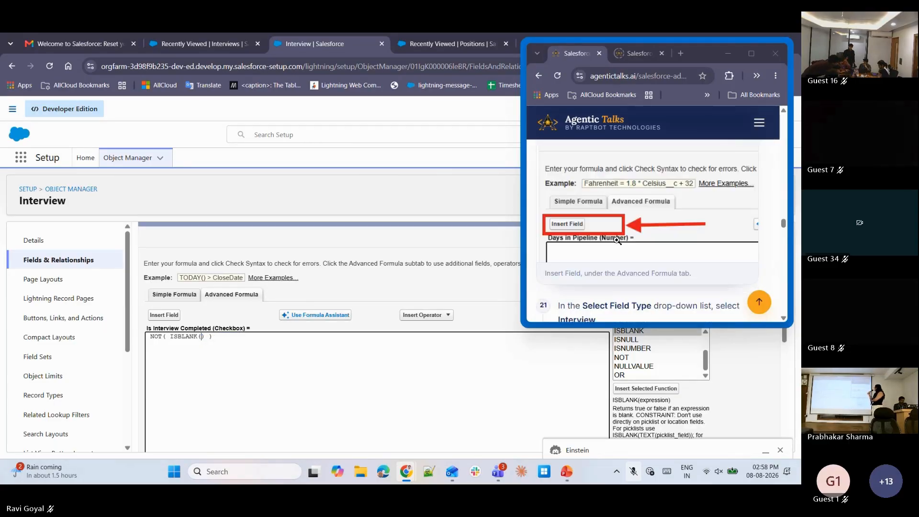
click(165, 315)
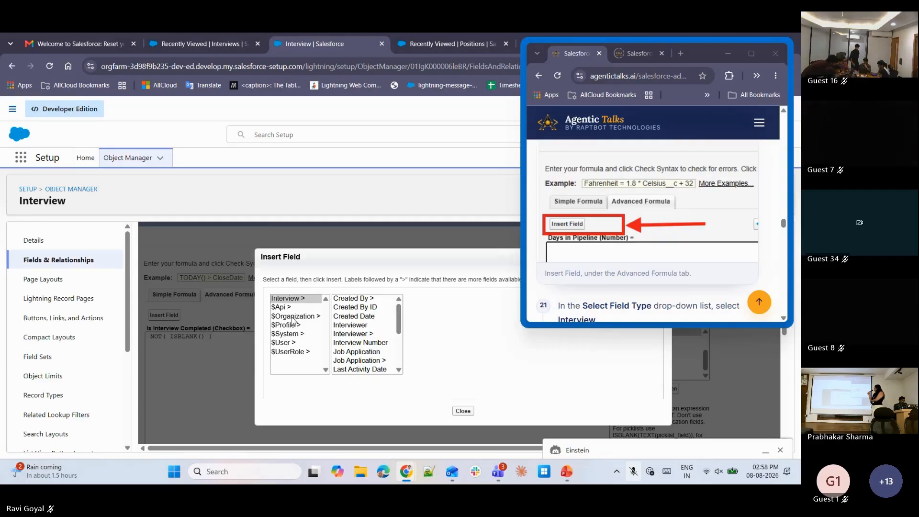
scroll(570, 230, down, 5)
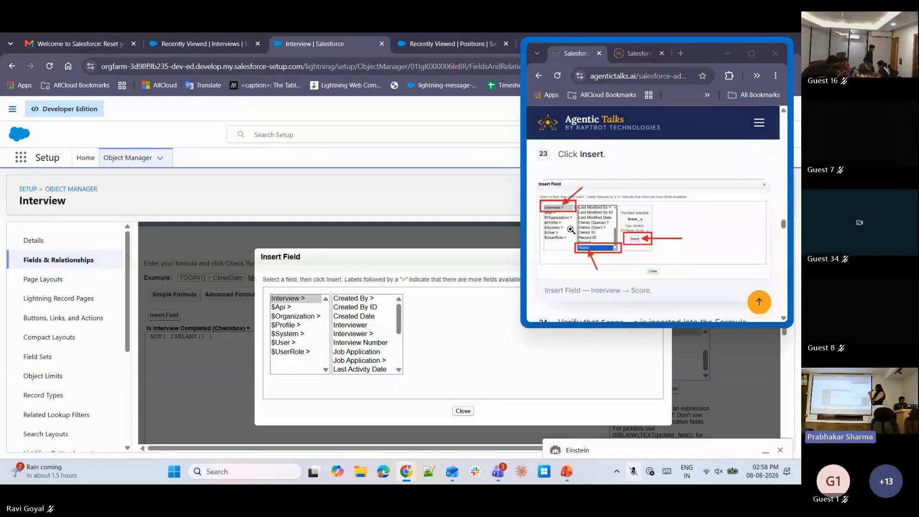
scroll(355, 329, down, 5)
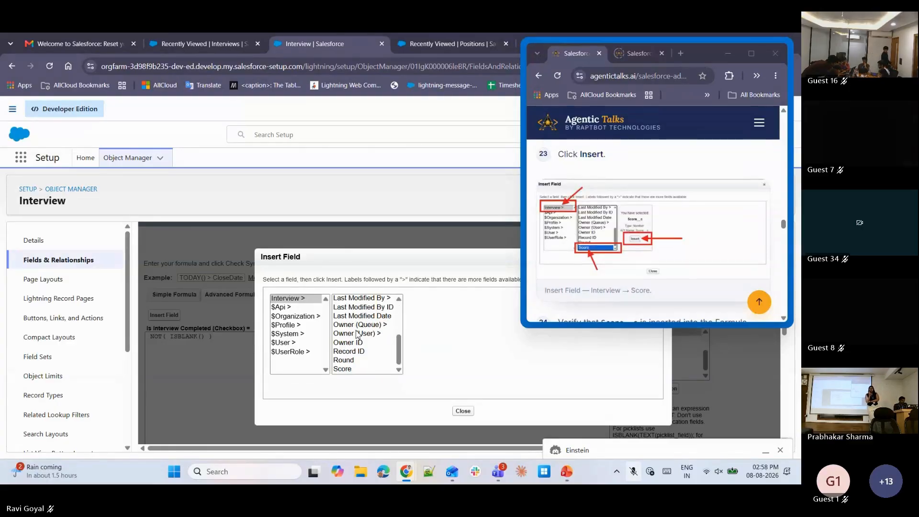
click(354, 369)
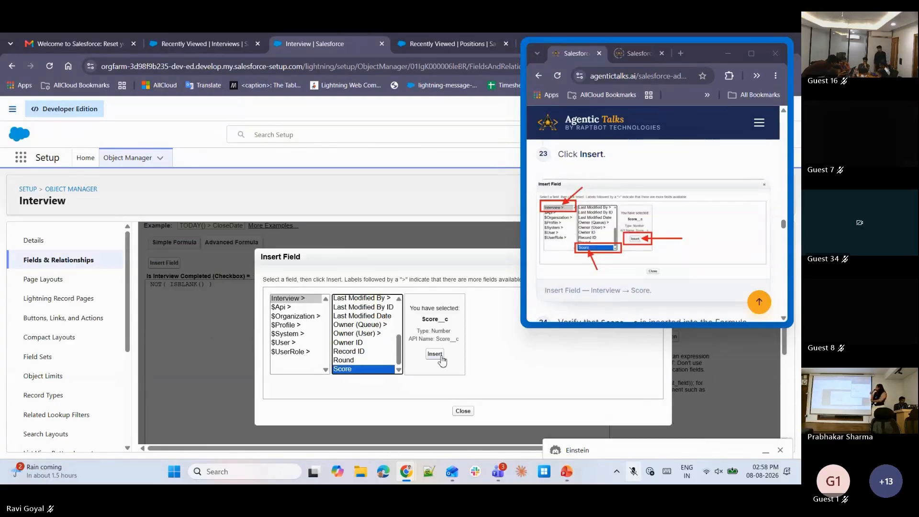
click(435, 354)
- Check the syntax of the Is Interview Completed formula and compare it with the completed formula in the guide
scroll(622, 287, down, 2)
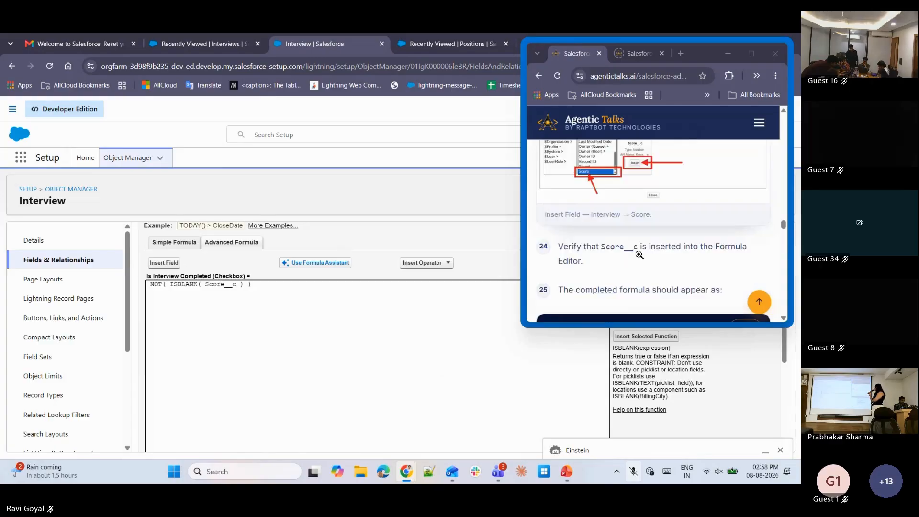
scroll(472, 338, down, 3)
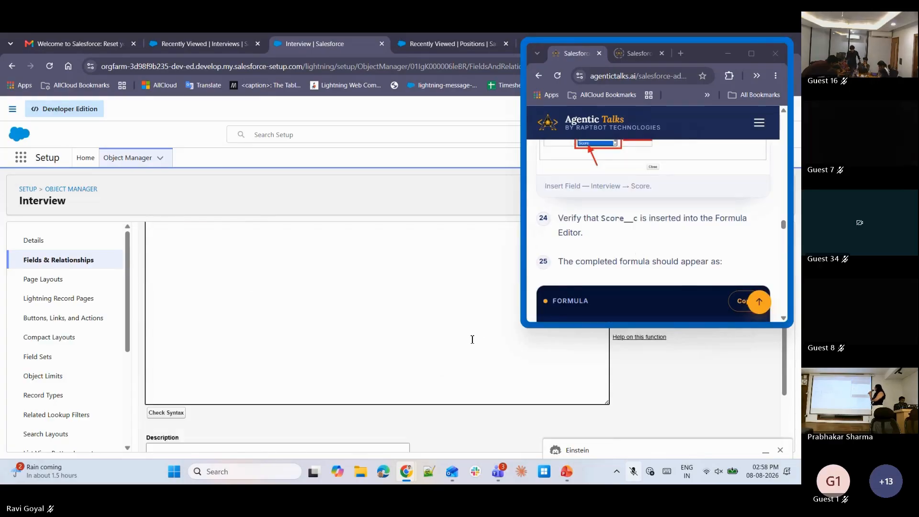
click(768, 452)
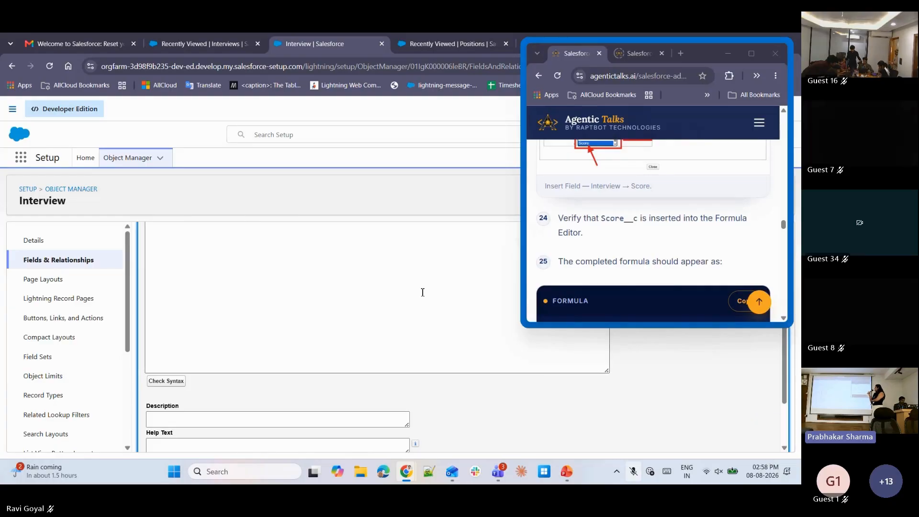
scroll(346, 316, up, 1)
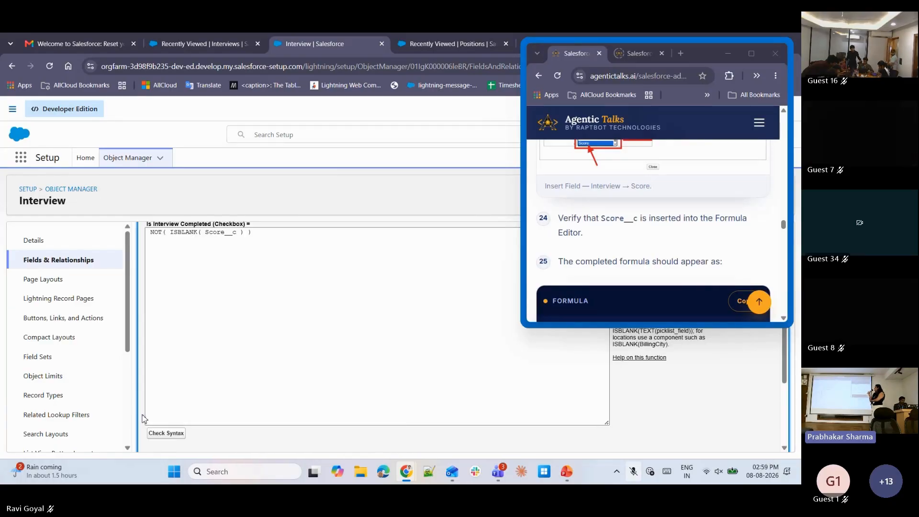
click(160, 438)
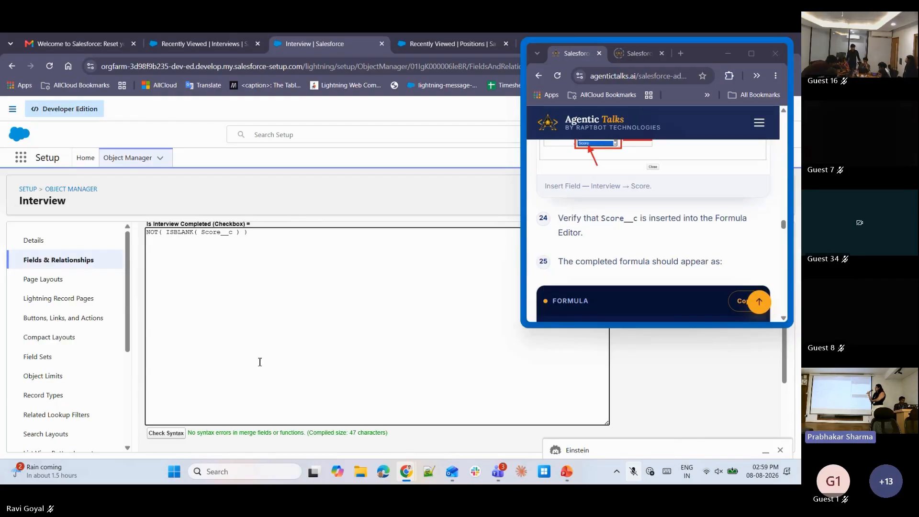
scroll(630, 261, up, 1)
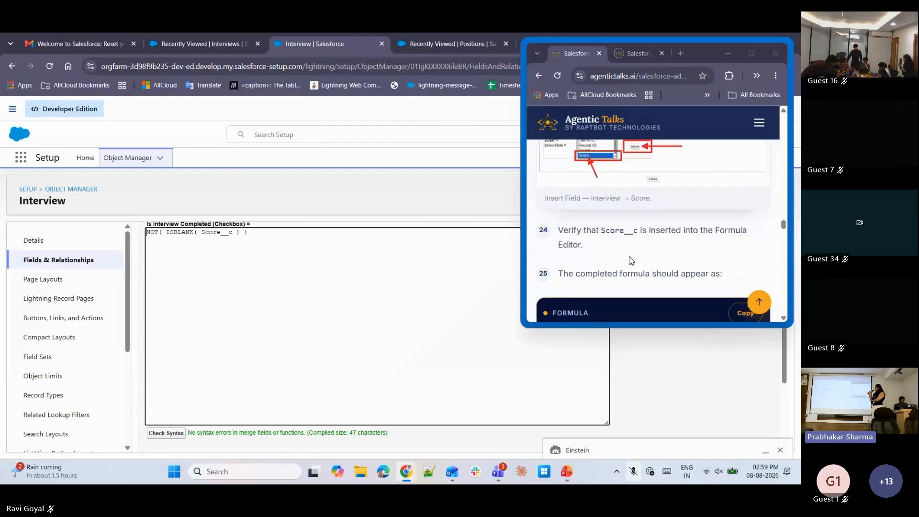
scroll(630, 261, down, 3)
scroll(629, 263, down, 2)
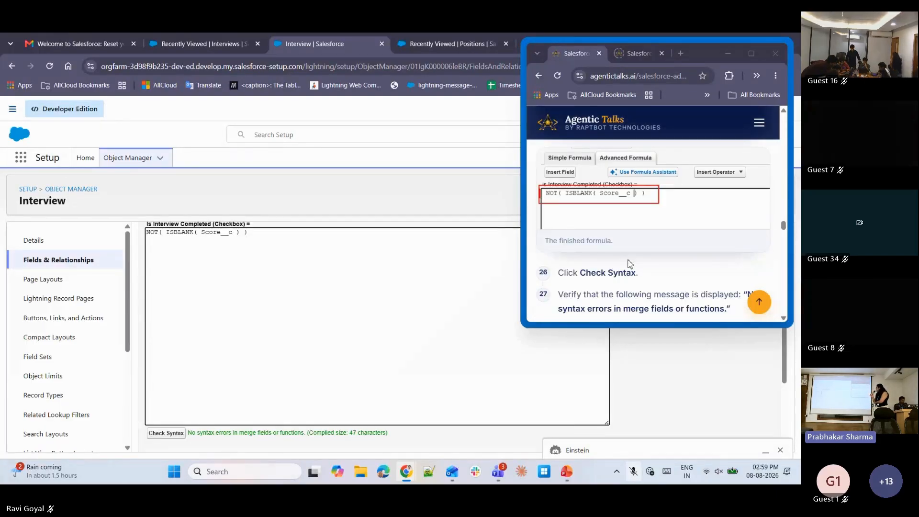
scroll(630, 263, up, 2)
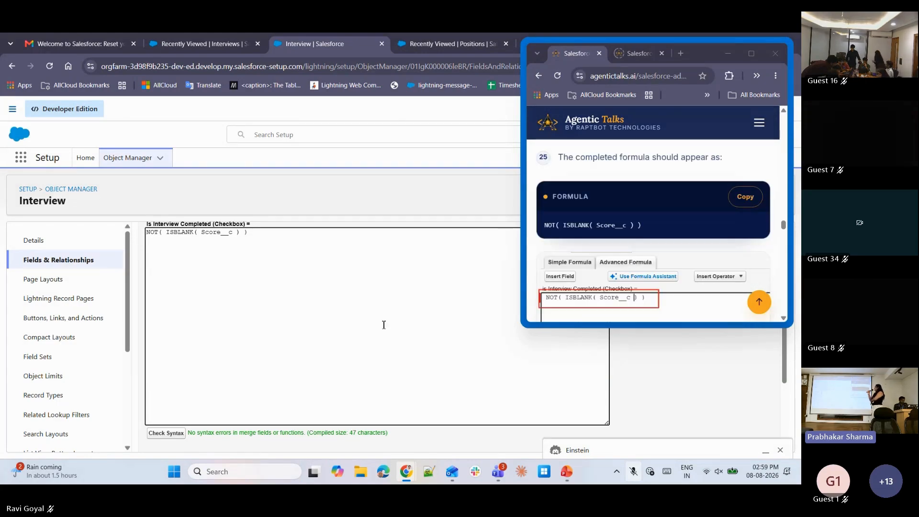
- Close the Einstein pane, set blank field handling to treat blank fields as blanks and continue to field-level security
scroll(384, 325, down, 2)
scroll(637, 245, down, 1)
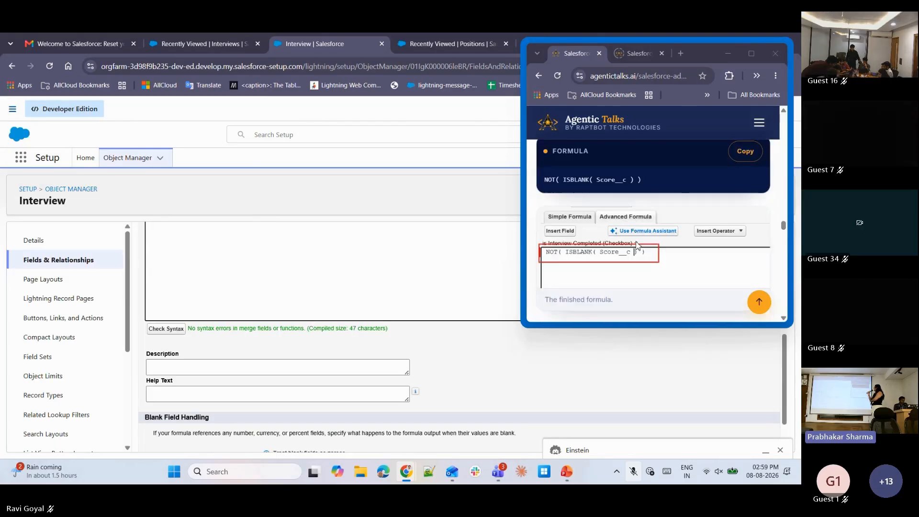
scroll(636, 246, down, 1)
scroll(244, 329, down, 1)
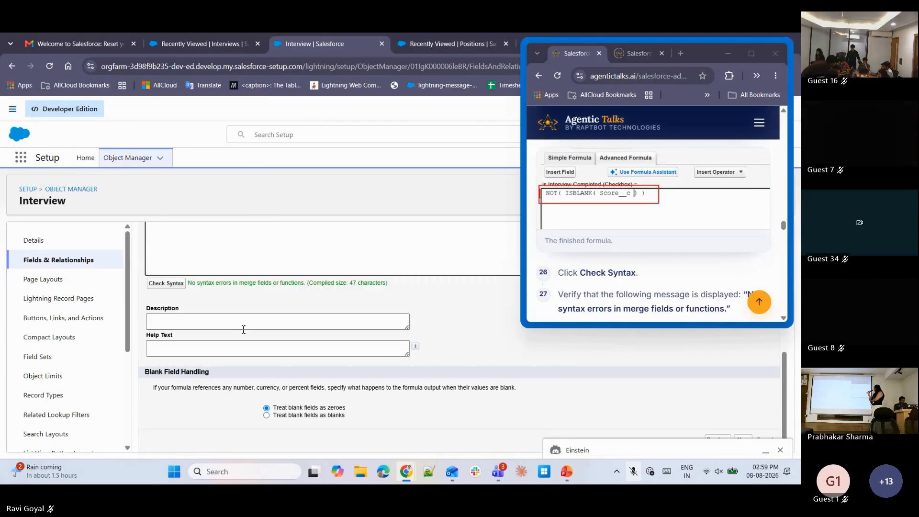
click(780, 450)
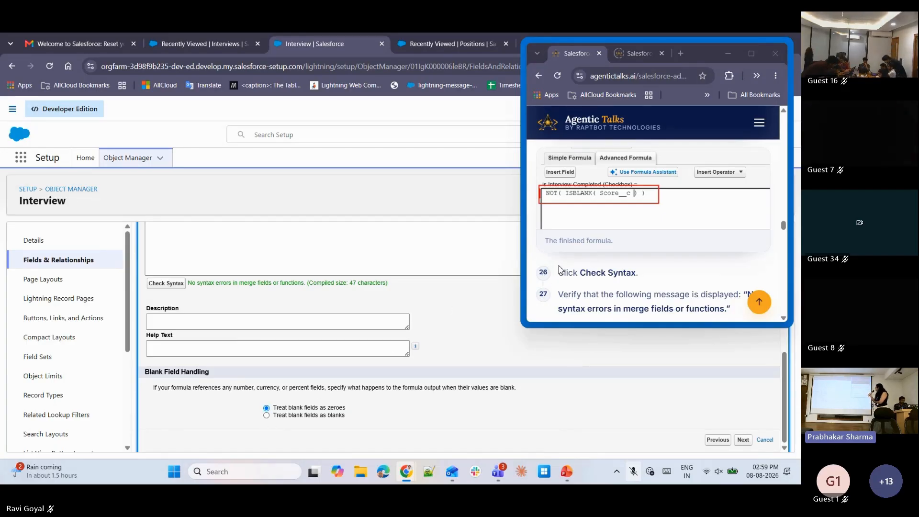
click(266, 416)
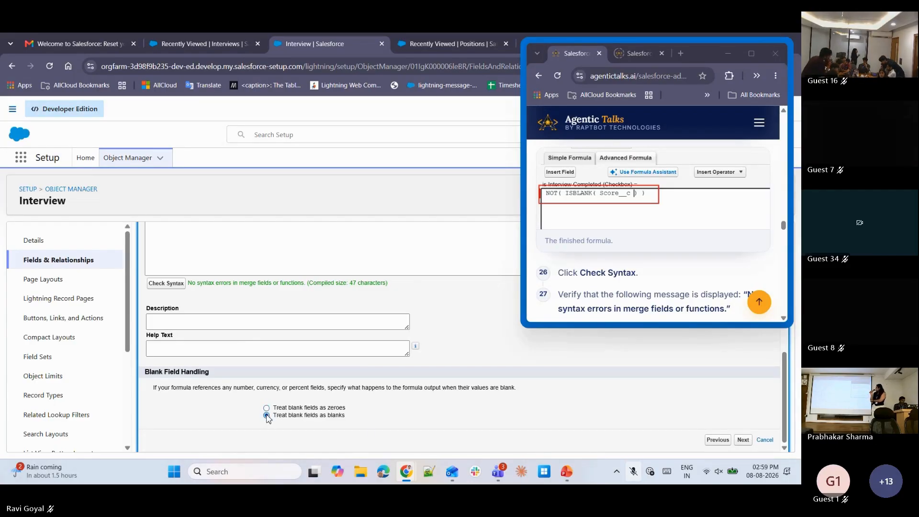
scroll(630, 251, down, 2)
scroll(630, 251, down, 6)
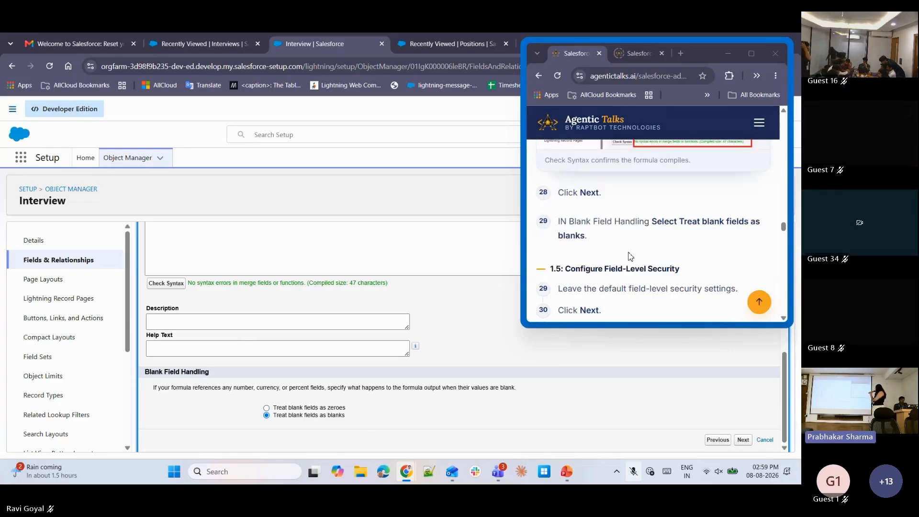
scroll(630, 255, down, 1)
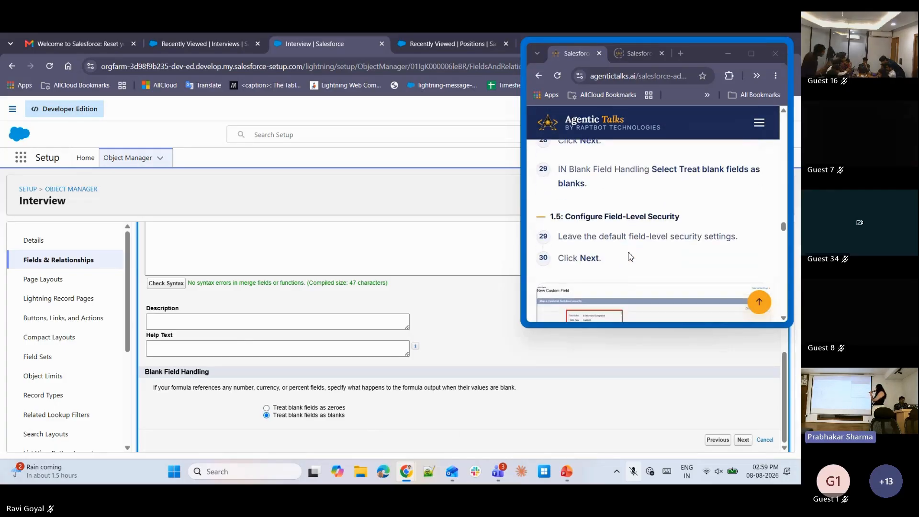
click(746, 443)
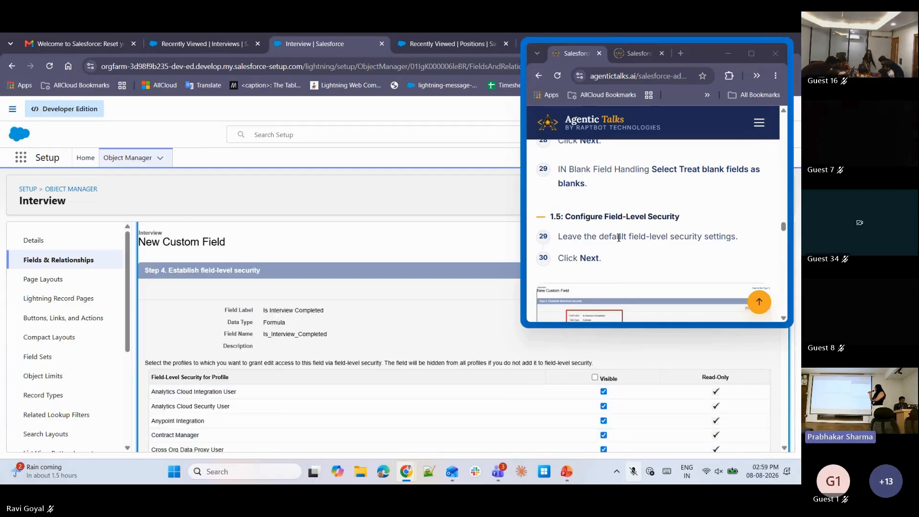
- Keep the default field-level security for all profiles and continue to the page layout assignment
scroll(615, 245, down, 1)
scroll(702, 379, down, 1)
scroll(702, 381, down, 6)
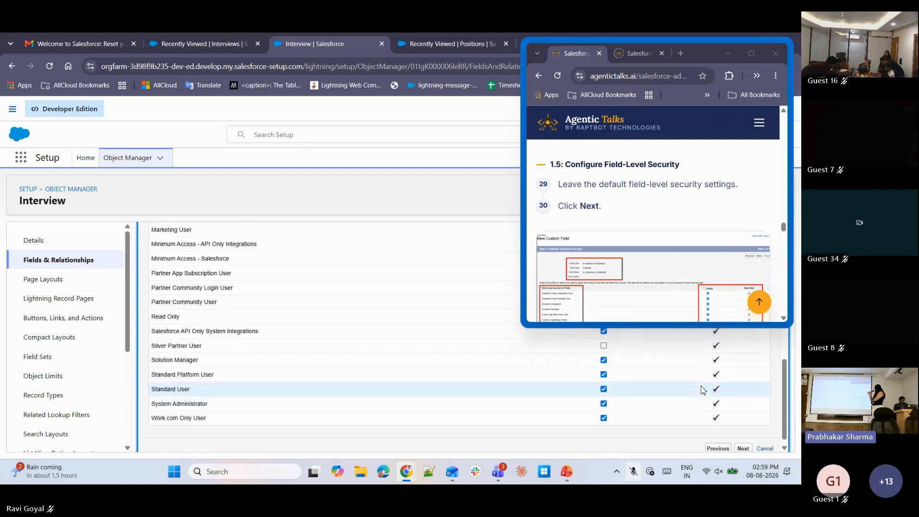
click(743, 440)
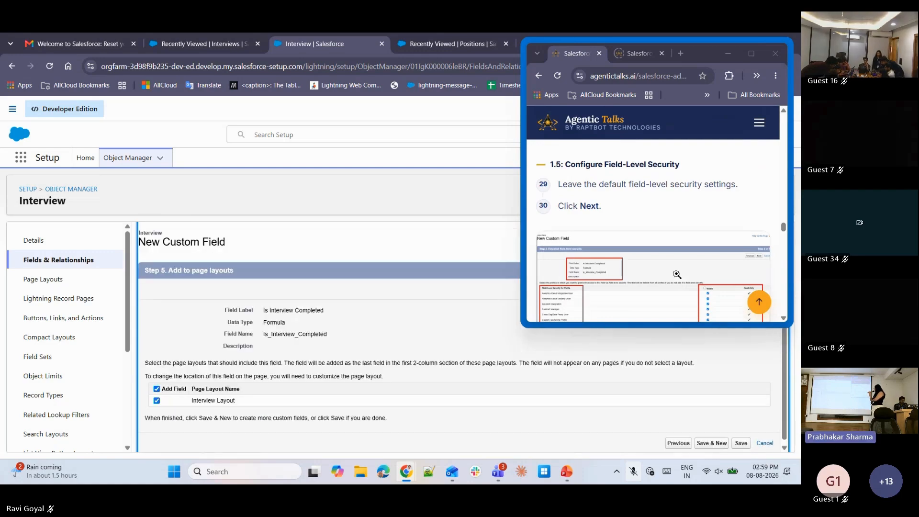
- Keep the Is Interview Completed field on the Interview Layout, as section 1.6 of the guide asks, and save it
scroll(666, 265, down, 2)
scroll(667, 265, down, 2)
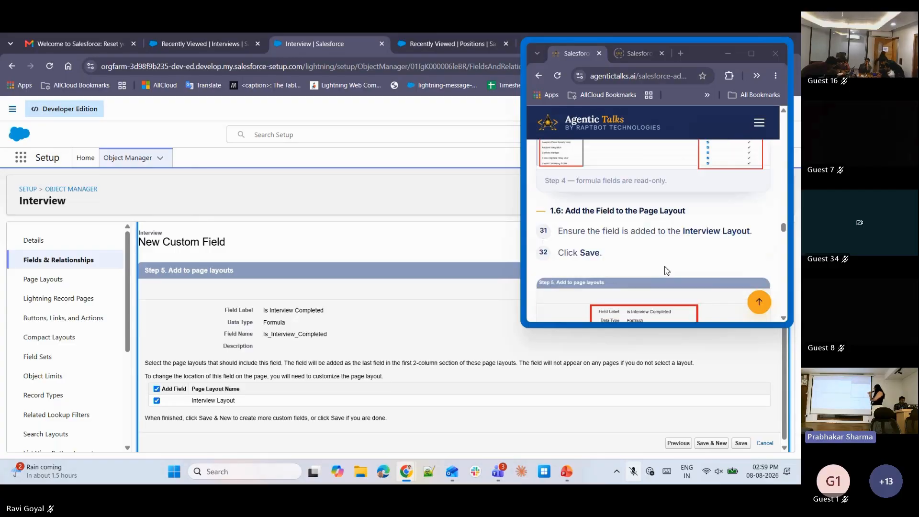
click(741, 443)
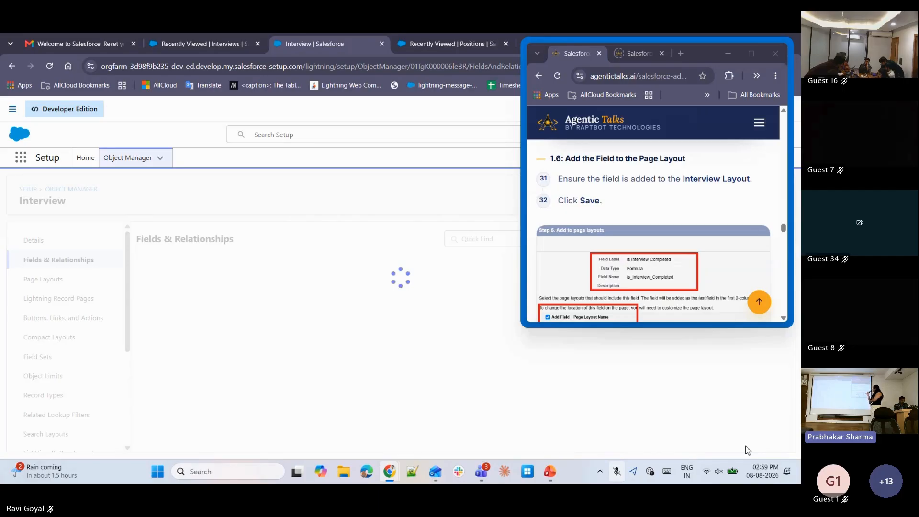
scroll(566, 244, down, 1)
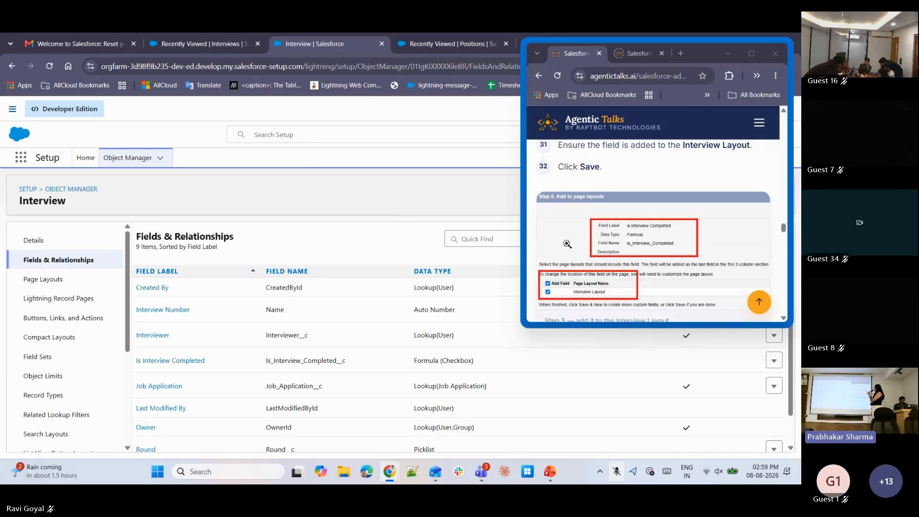
- Verify the Is Interview Completed formula field in Interview's field list against the guide's verification section
scroll(566, 245, down, 3)
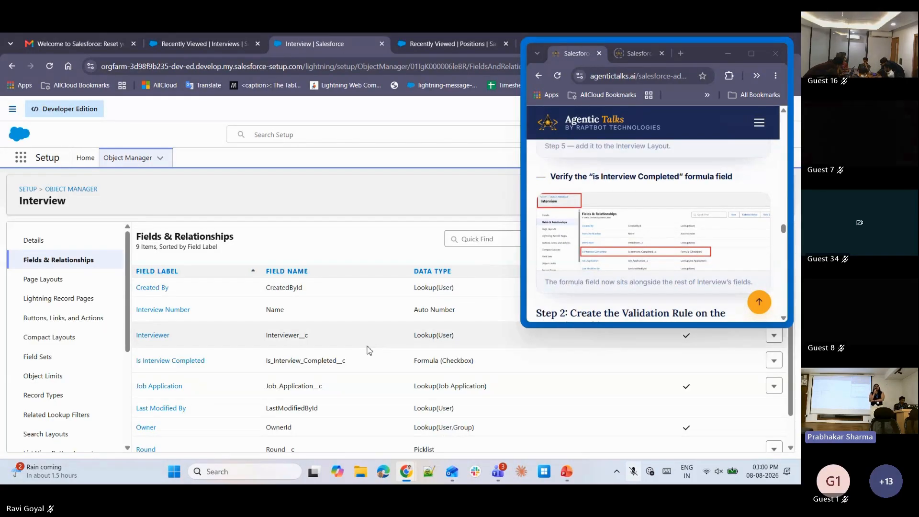
scroll(368, 349, down, 1)
double_click(305, 325)
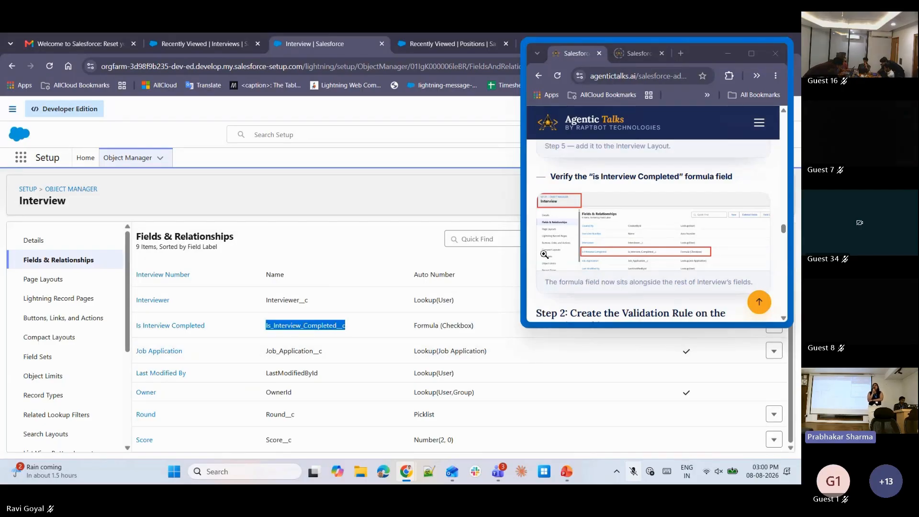
scroll(544, 254, down, 1)
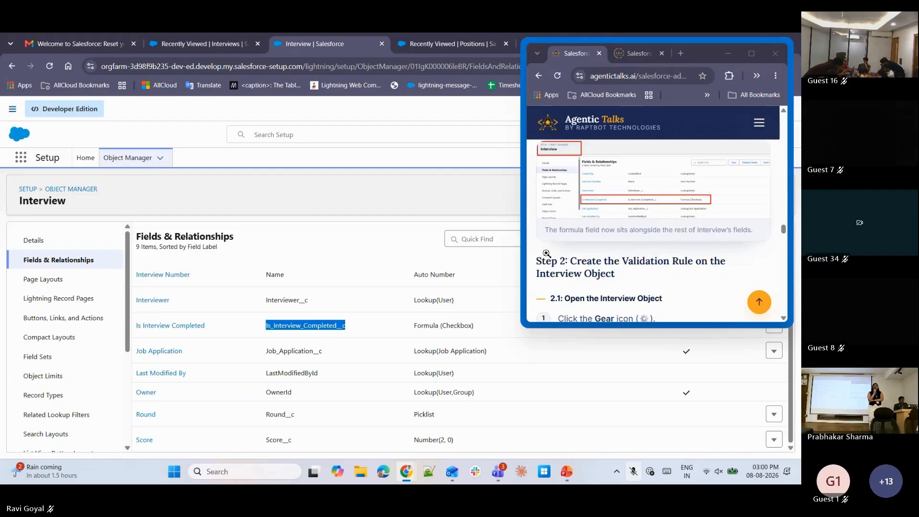
- Open the validation rules of the Interview object, following section 2.1 of the guide
scroll(582, 269, down, 1)
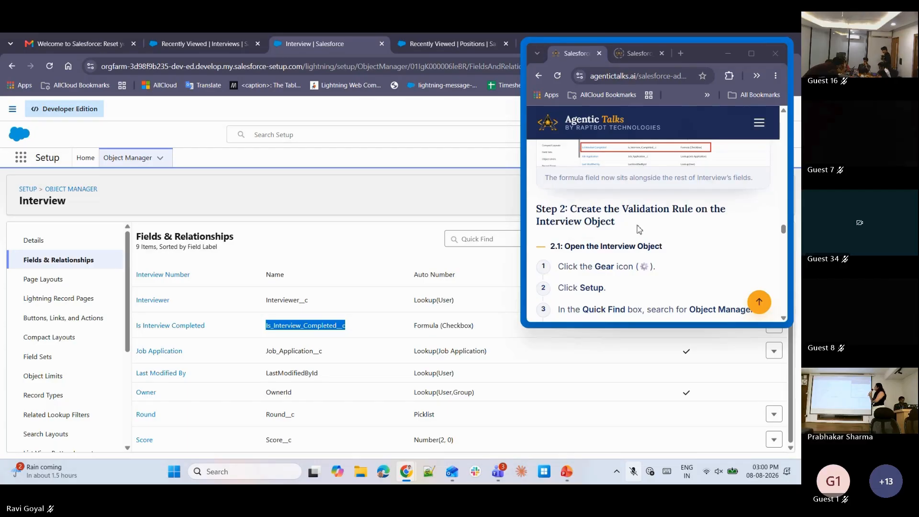
scroll(640, 231, down, 2)
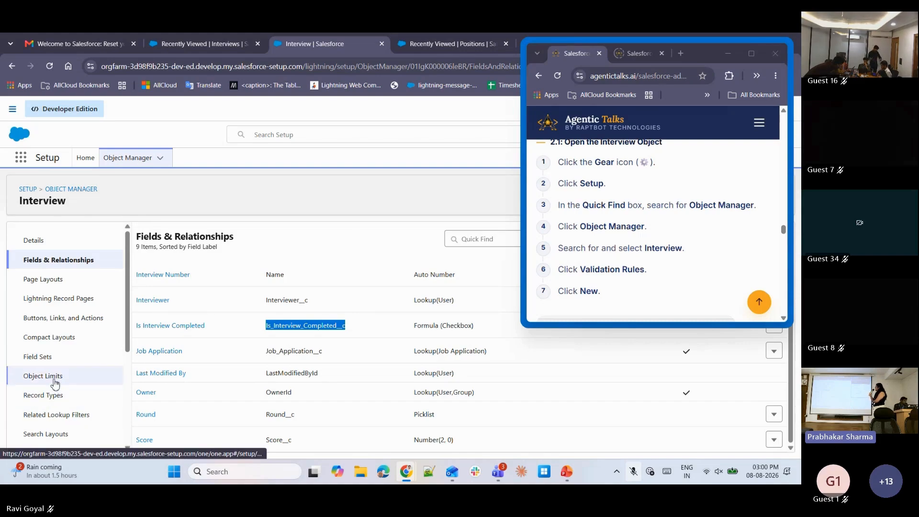
scroll(55, 383, down, 2)
scroll(57, 409, down, 1)
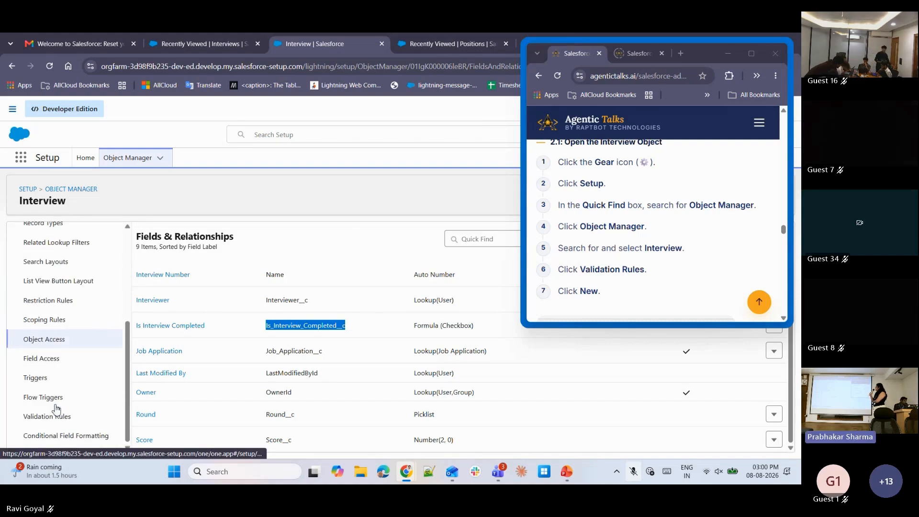
click(53, 414)
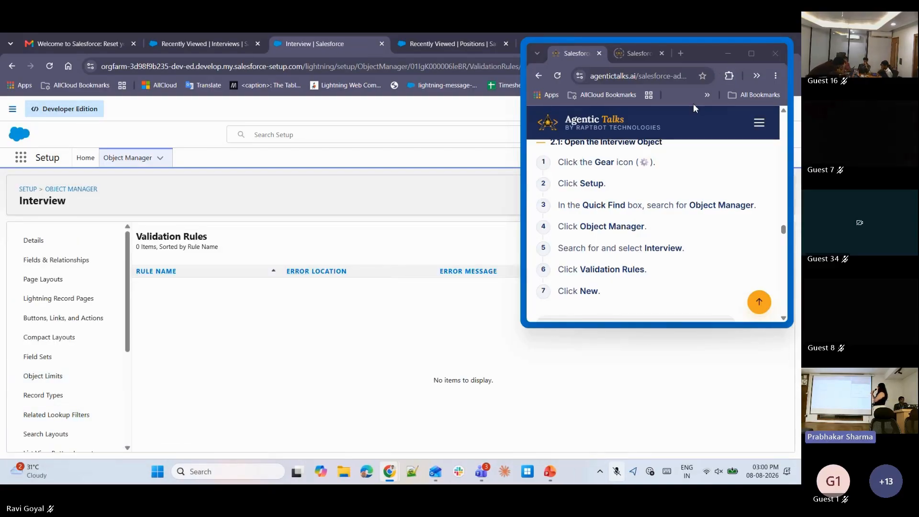
- Start a new validation rule on Interview, moving the guide window aside to keep the form accessible
scroll(620, 236, down, 3)
scroll(620, 235, up, 3)
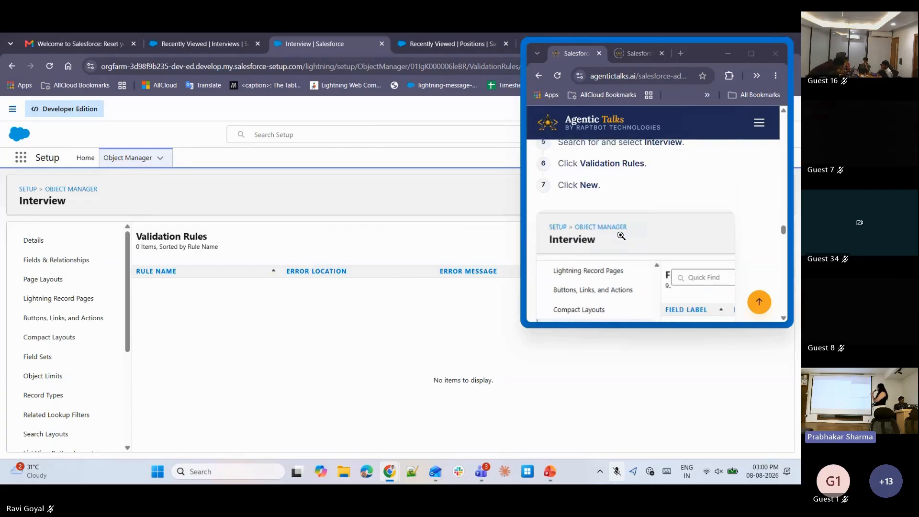
drag(707, 57, 268, 129)
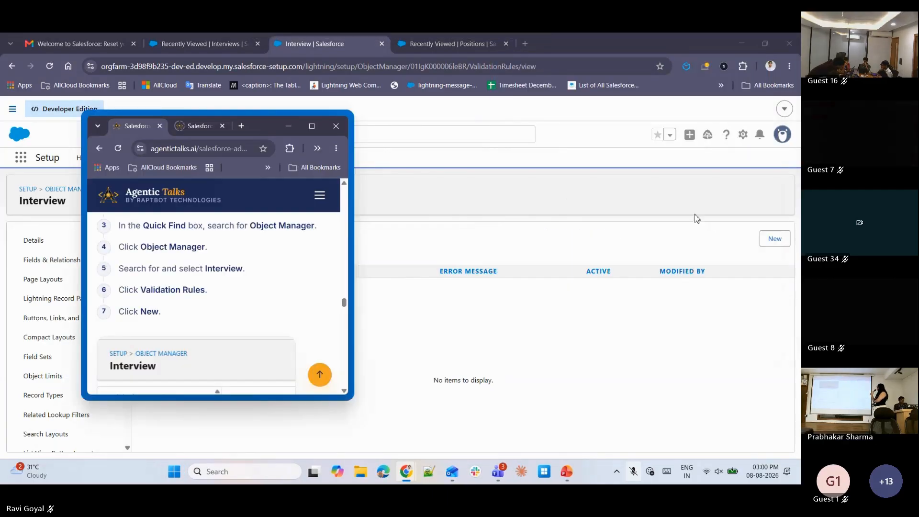
click(775, 238)
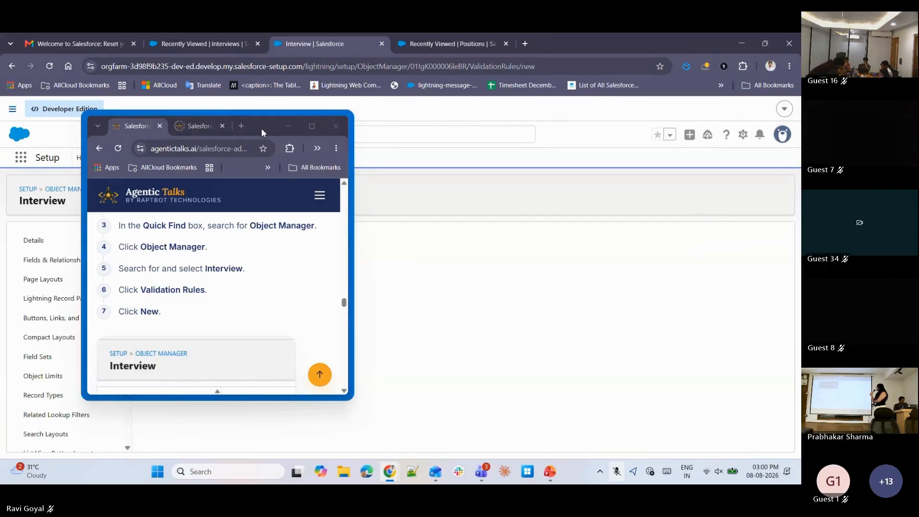
drag(261, 131, 698, 77)
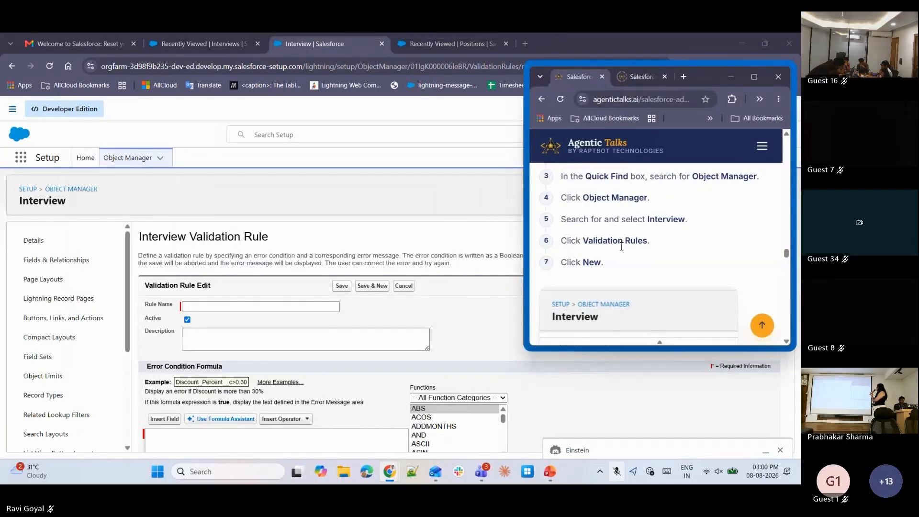
- Name the rule Validate_Interview_Score and copy in the guide's description "Prevent users from entering a score outside the allowed range of 1 to 10."
scroll(621, 246, down, 10)
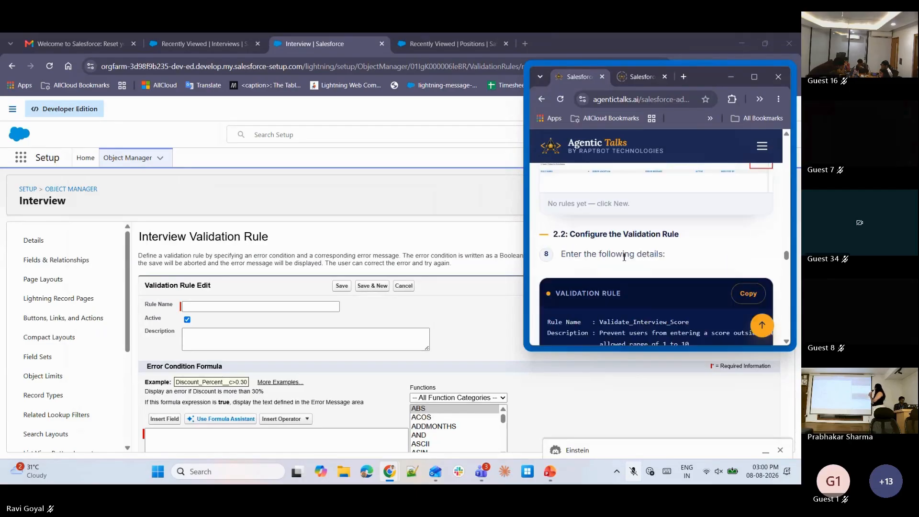
scroll(619, 240, down, 3)
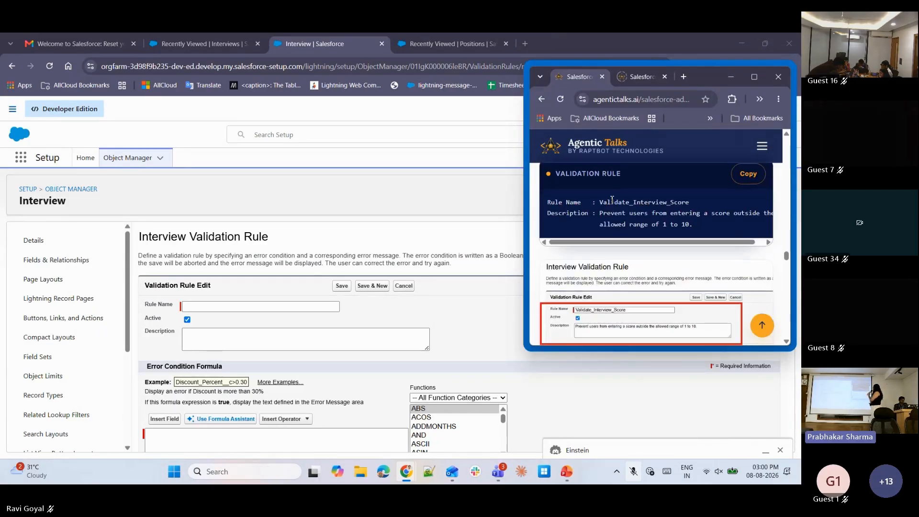
double_click(612, 201)
key(ctrl+c)
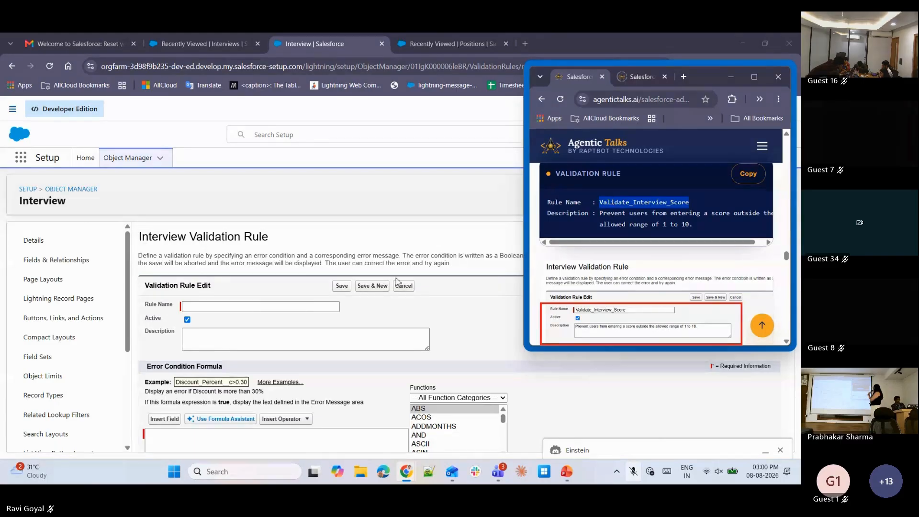
click(304, 306)
key(ctrl+v)
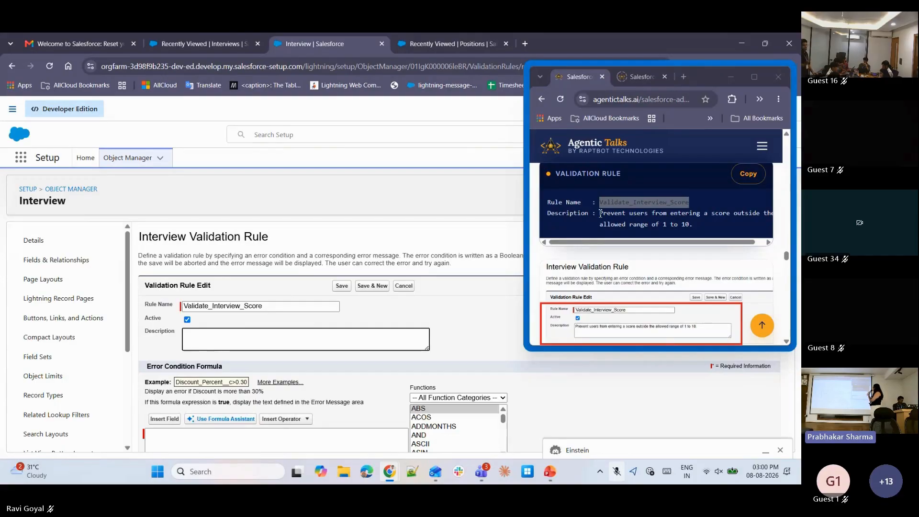
drag(599, 213, 694, 228)
key(ctrl+c)
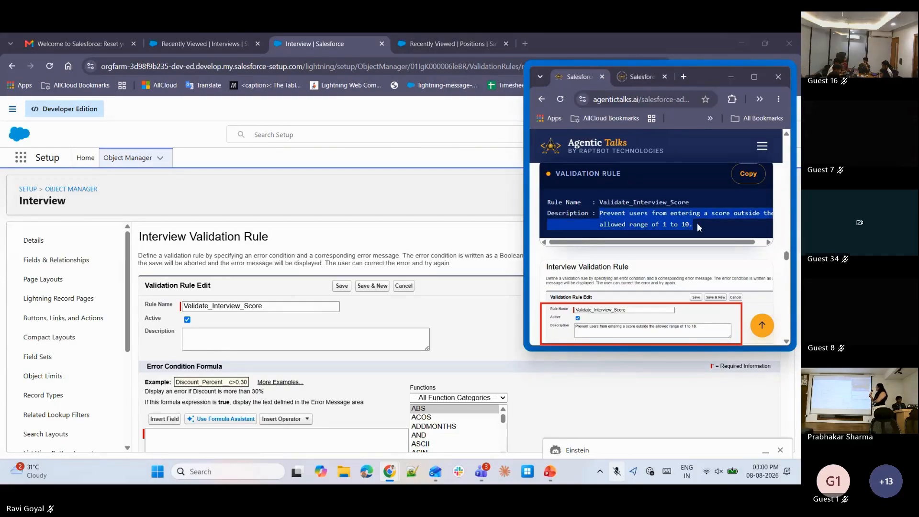
click(264, 343)
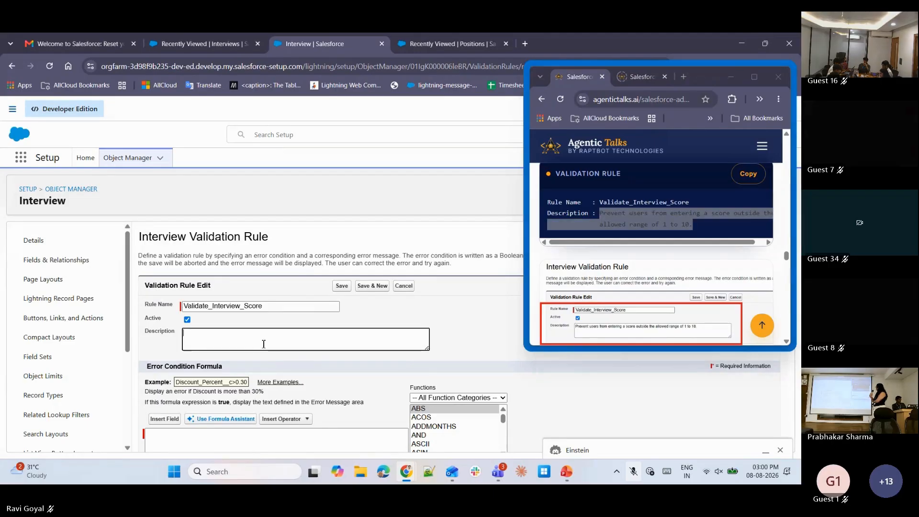
key(ctrl+v)
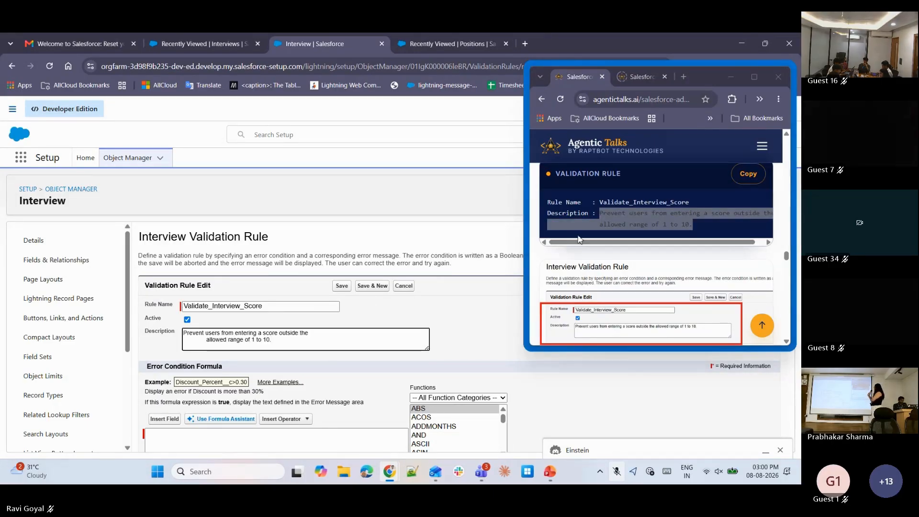
- Copy the error condition formula OR( Score__c < 1, Score__c > 10 ) from the guide into the validation rule
scroll(579, 237, down, 3)
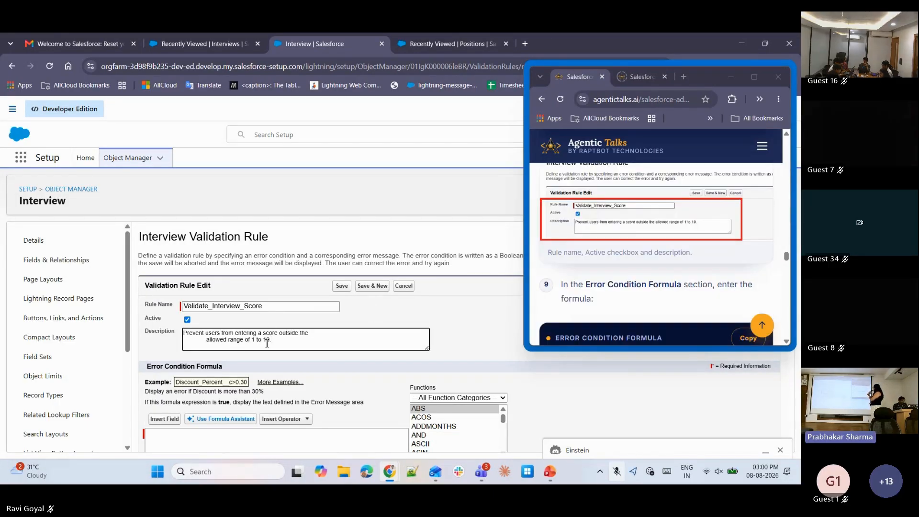
scroll(268, 342, down, 3)
scroll(561, 281, down, 2)
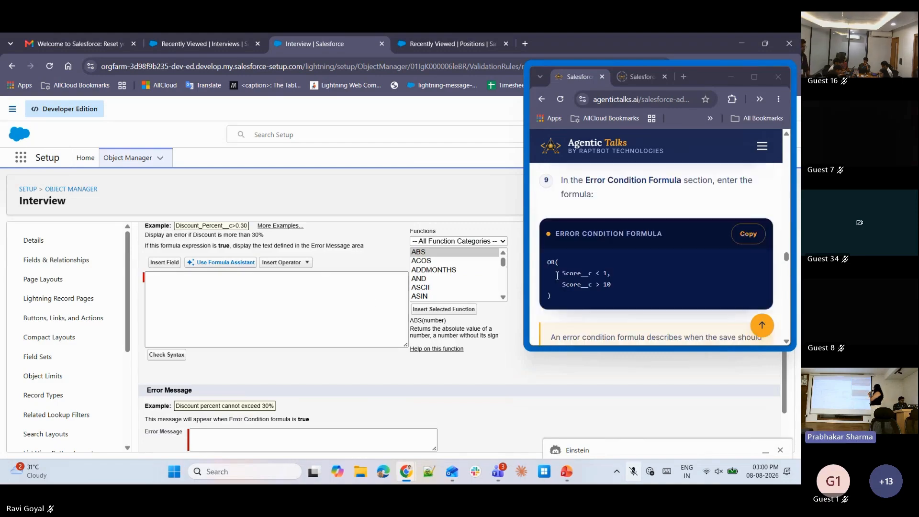
click(745, 234)
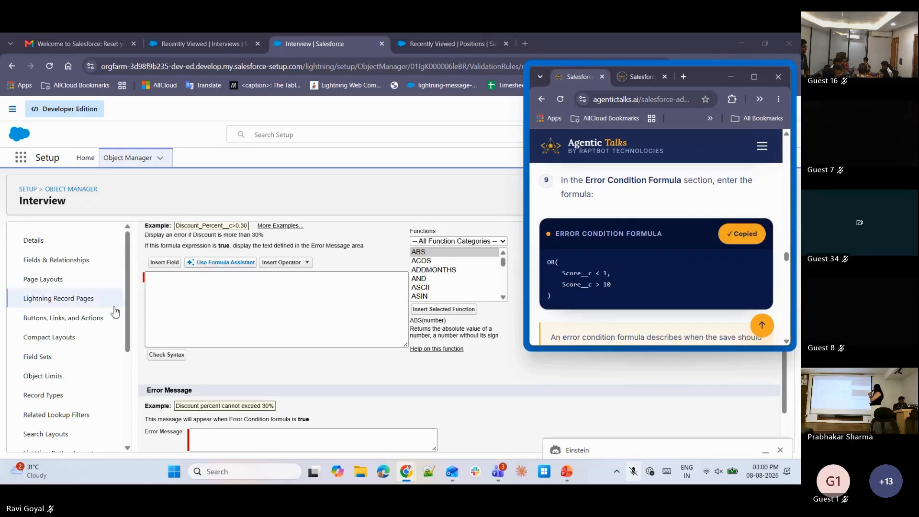
click(168, 294)
key(ctrl+v)
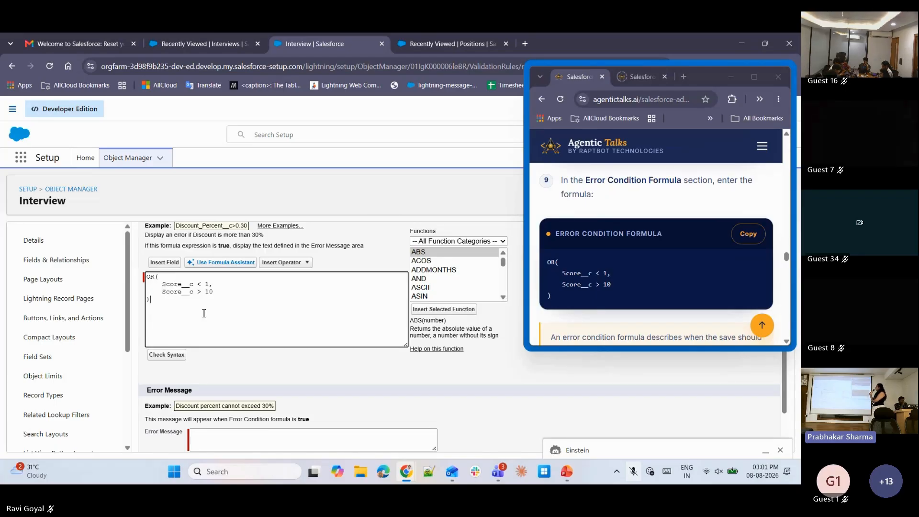
- Check the syntax of the error condition formula and compare the result with the guide
click(178, 357)
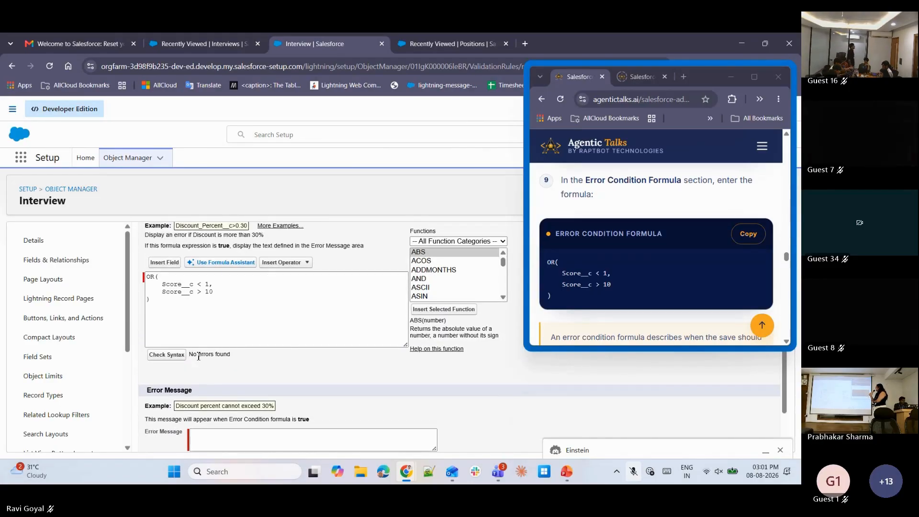
scroll(677, 239, down, 5)
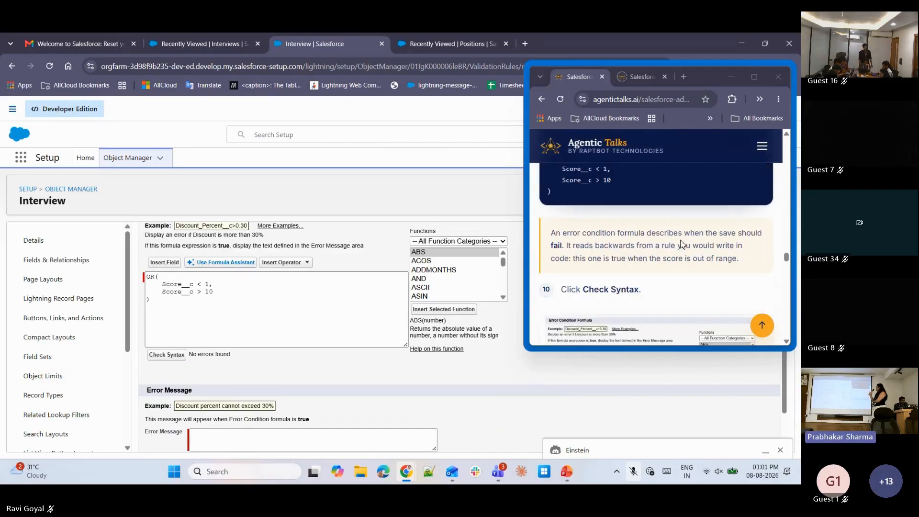
scroll(681, 241, down, 5)
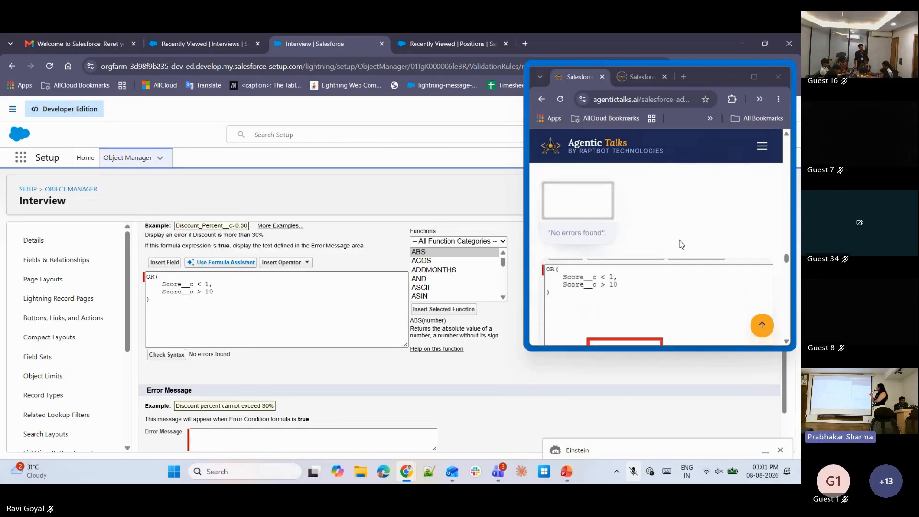
scroll(680, 243, down, 1)
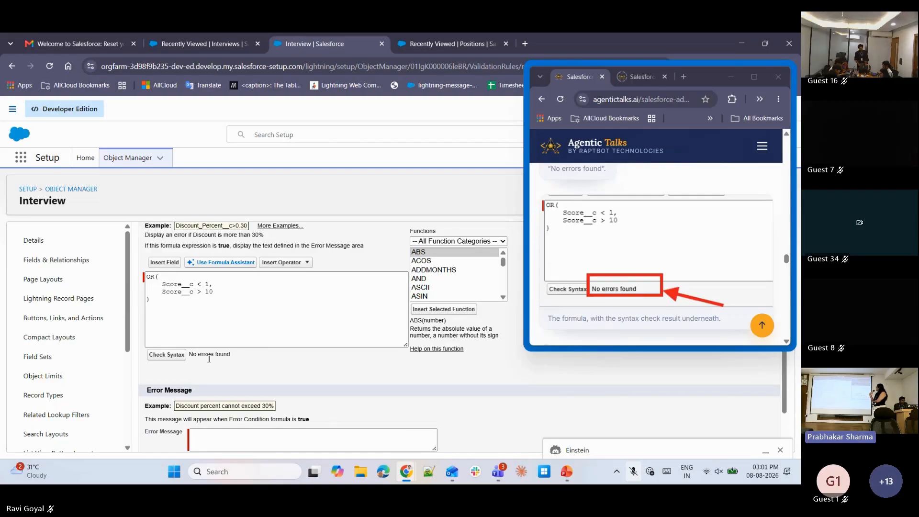
drag(191, 358, 244, 354)
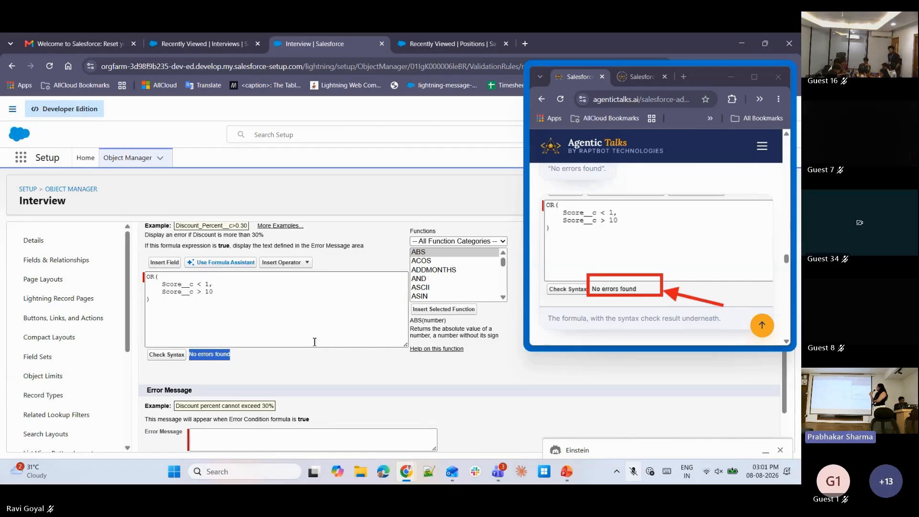
click(297, 364)
- Copy the error message "Score must be between 1 and 10." from step 12 of the guide into the validation rule
scroll(311, 335, down, 1)
scroll(547, 269, down, 3)
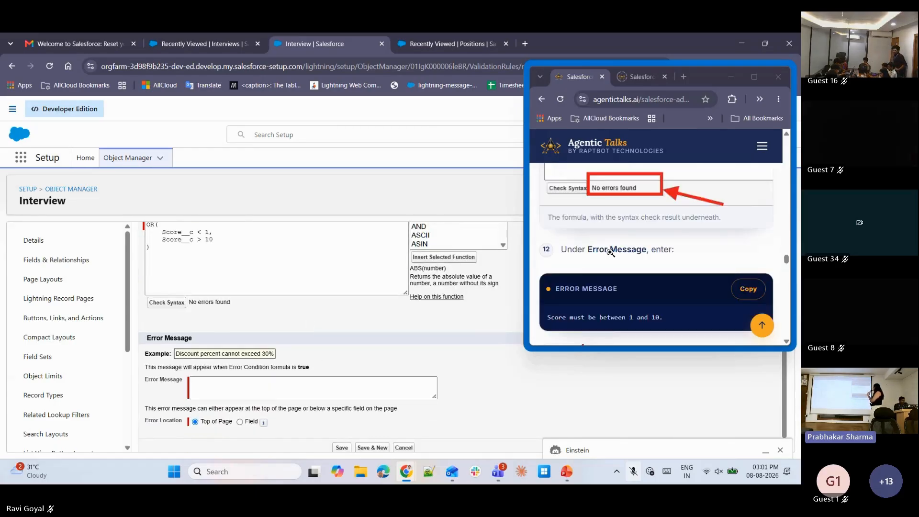
click(730, 233)
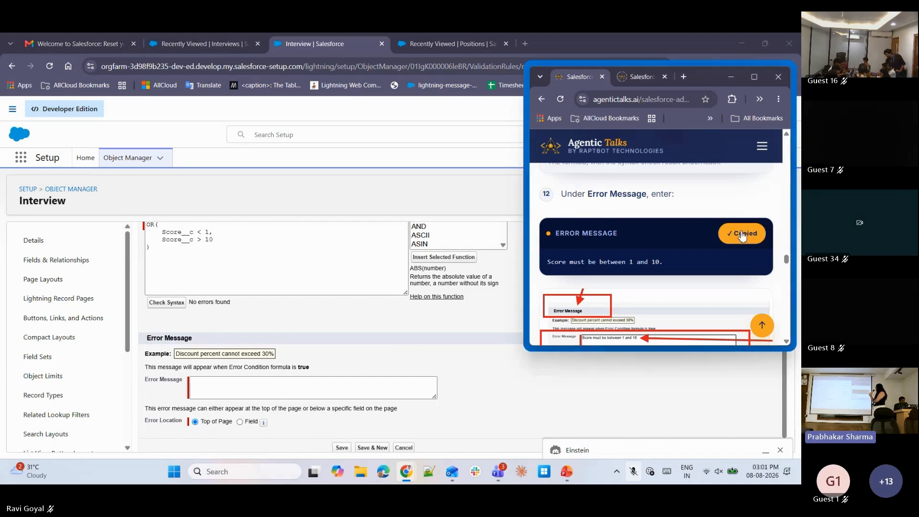
scroll(211, 341, down, 1)
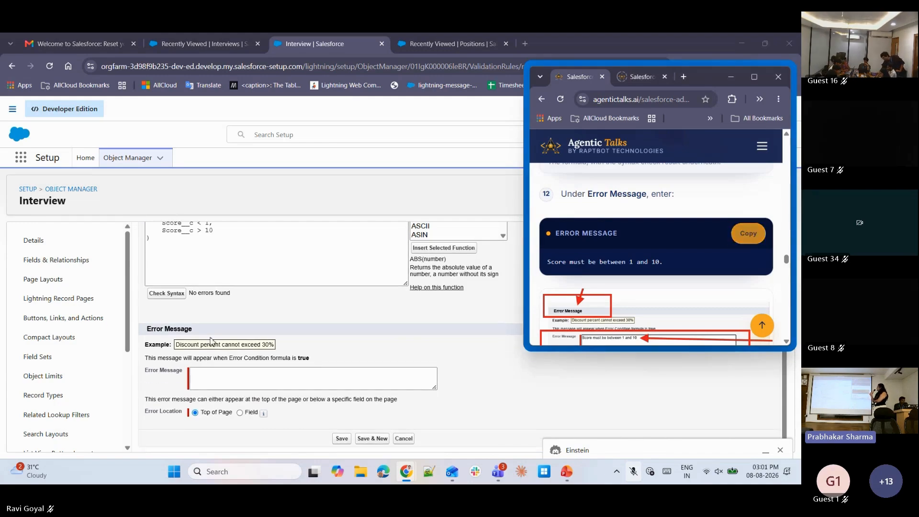
click(205, 376)
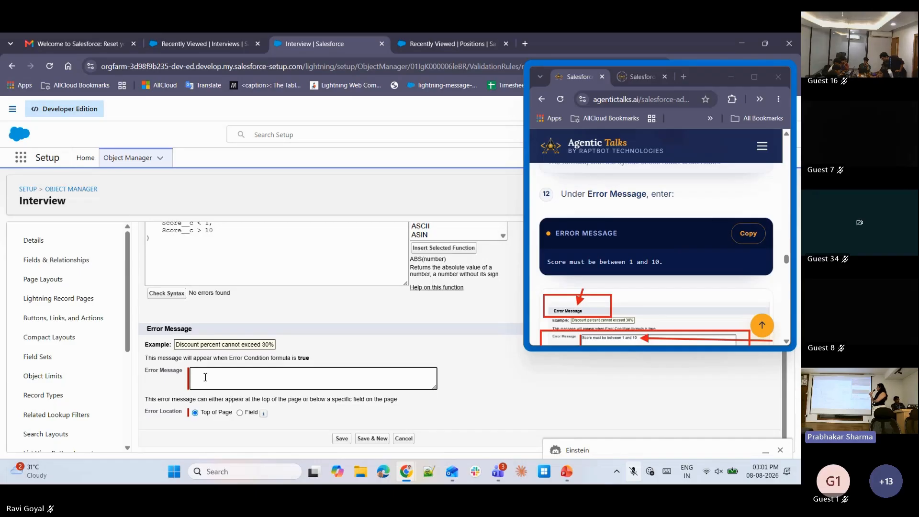
key(ctrl+v)
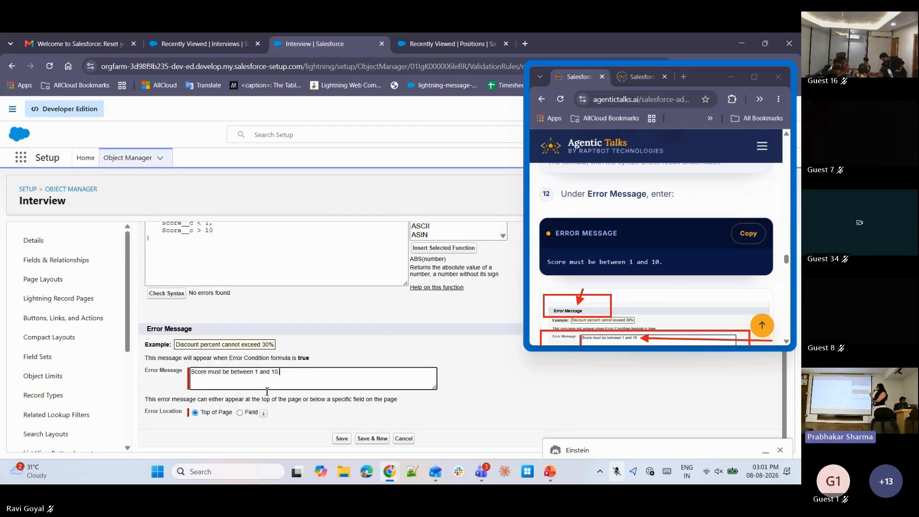
- Set the validation rule's error location to the Score field, following step 13 of the guide, and save the rule
scroll(642, 306, down, 3)
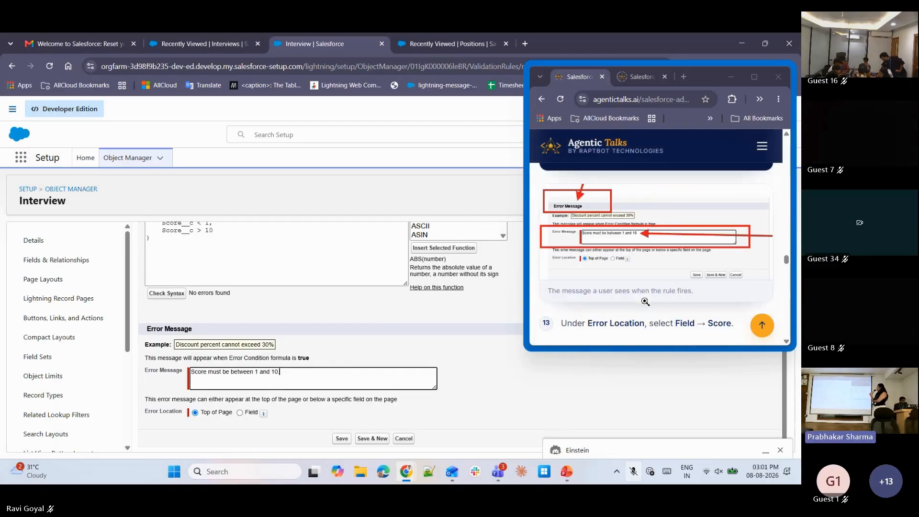
scroll(576, 294, down, 1)
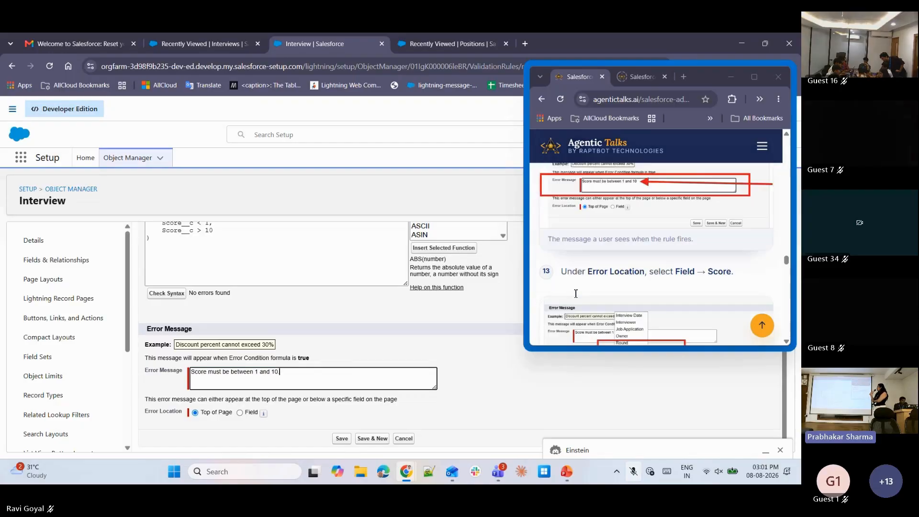
scroll(576, 294, down, 1)
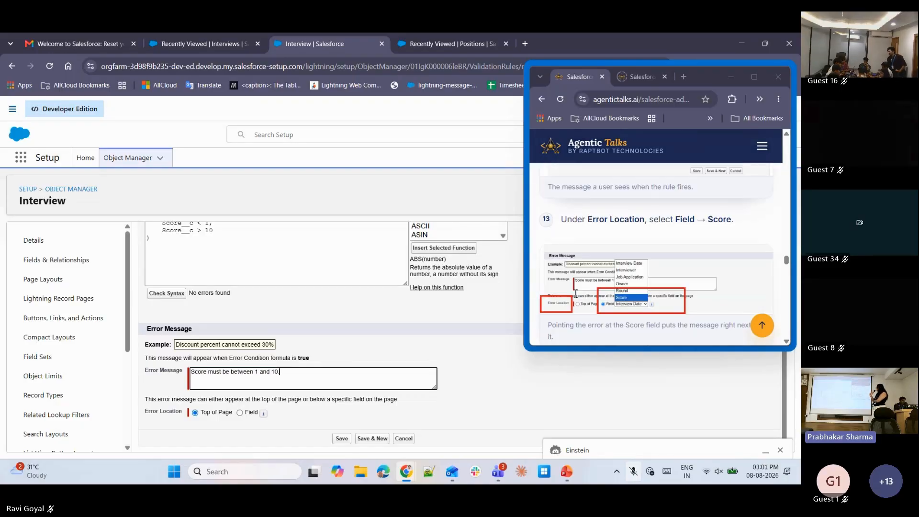
text(.)
click(240, 412)
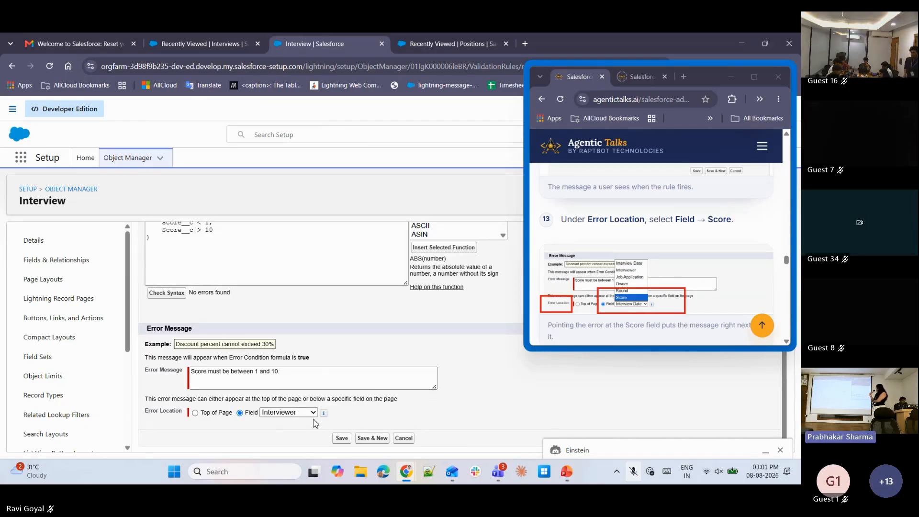
click(303, 413)
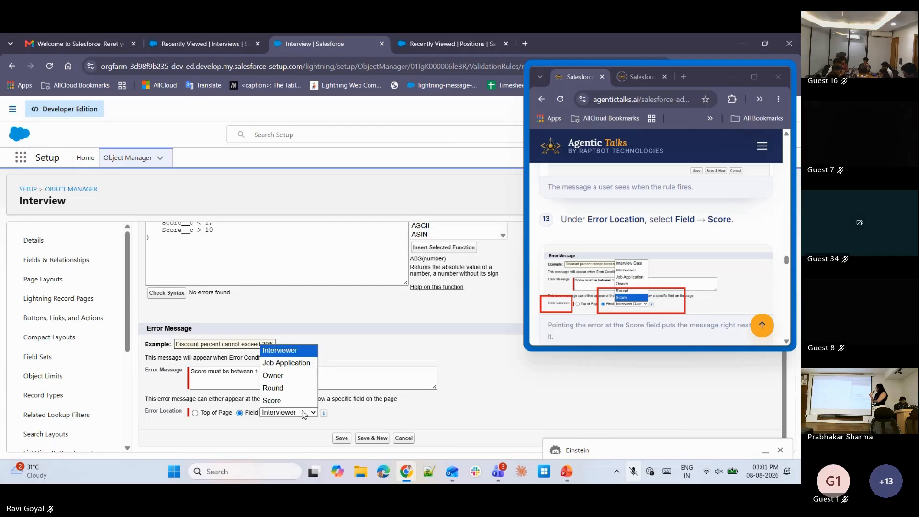
click(272, 400)
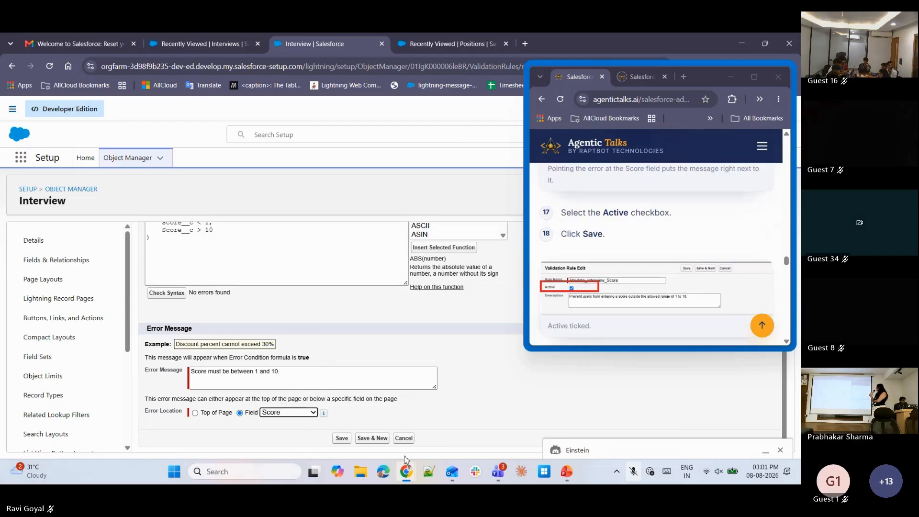
click(343, 440)
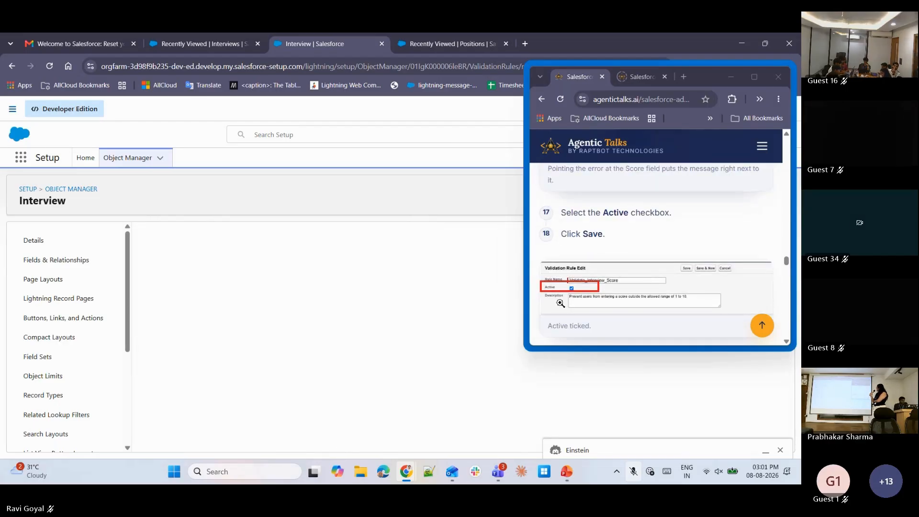
- Check the saved validation rule against the "Verify the validation rule" section at the end of the guide's Part 5
scroll(604, 260, down, 5)
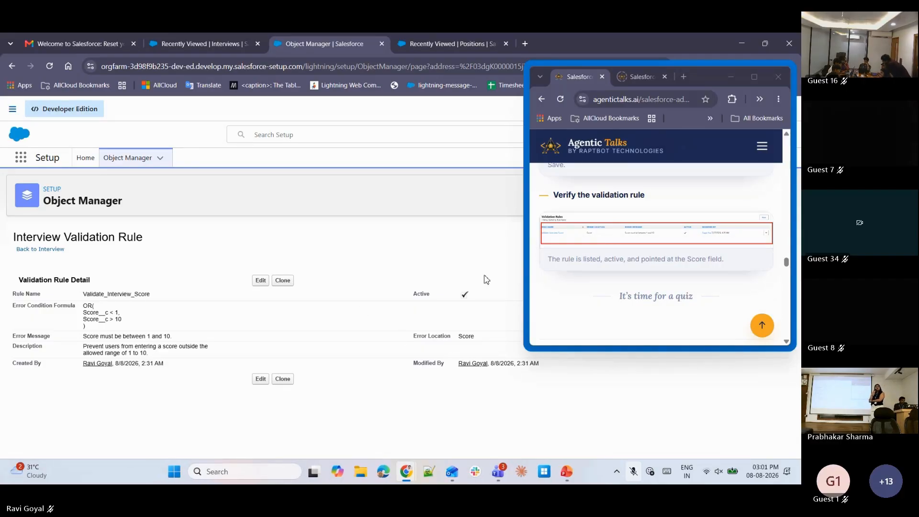
scroll(591, 247, down, 1)
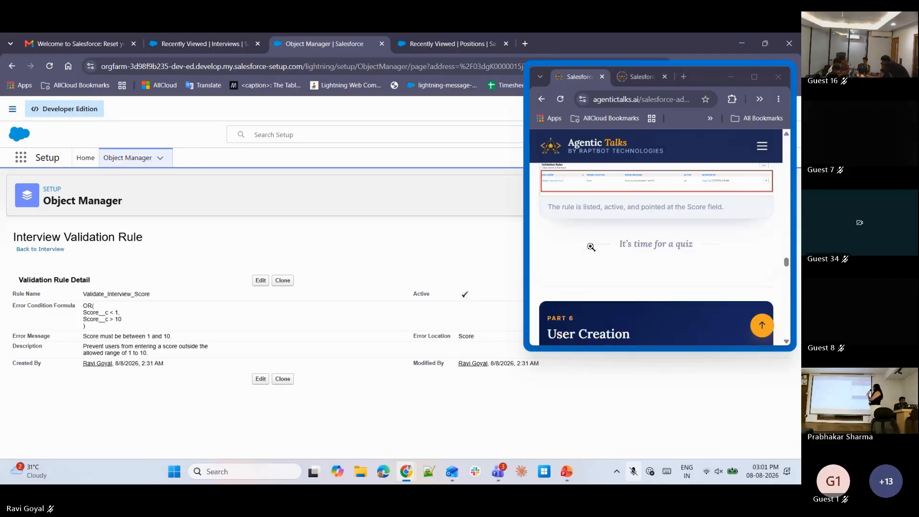
scroll(591, 247, down, 1)
scroll(591, 247, up, 2)
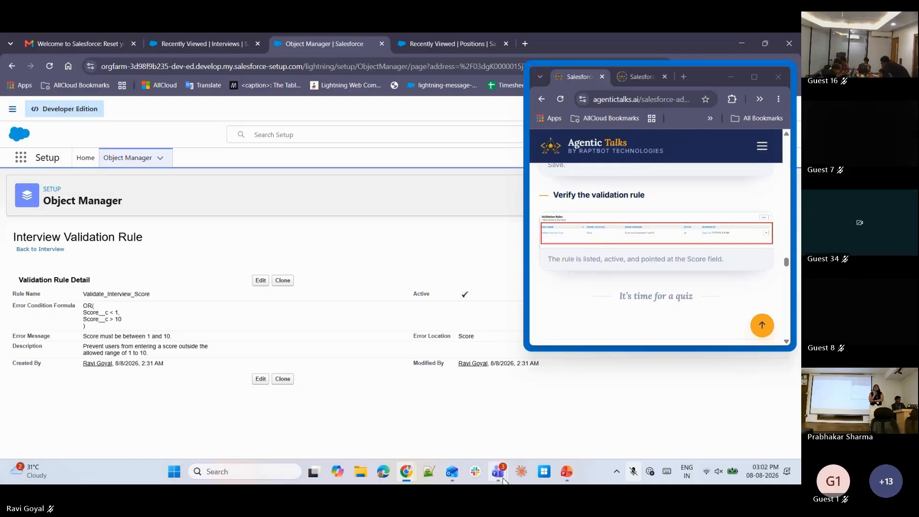
- Switch to the Salesforce_Basic_Admin.pptx presentation in PowerPoint and start the slide show from the "Create Formula Field & Validation Rule" slide
click(566, 471)
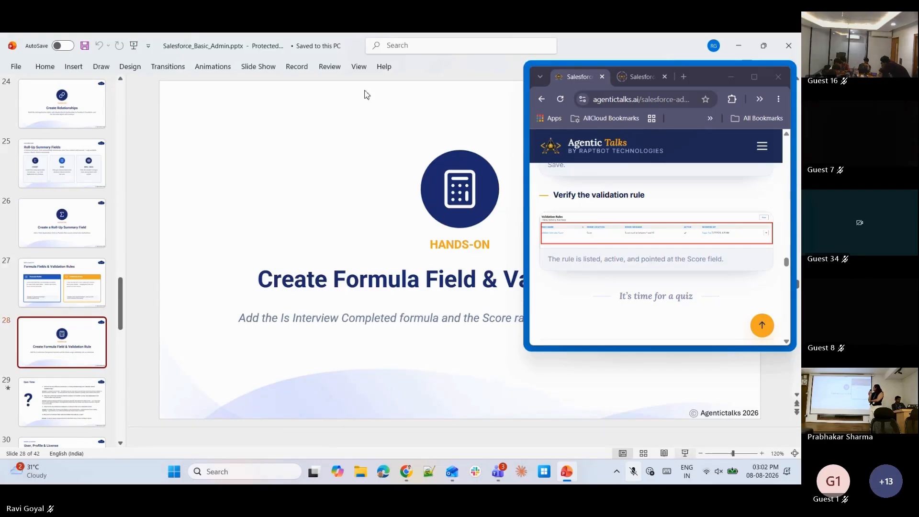
key(shift+F5)
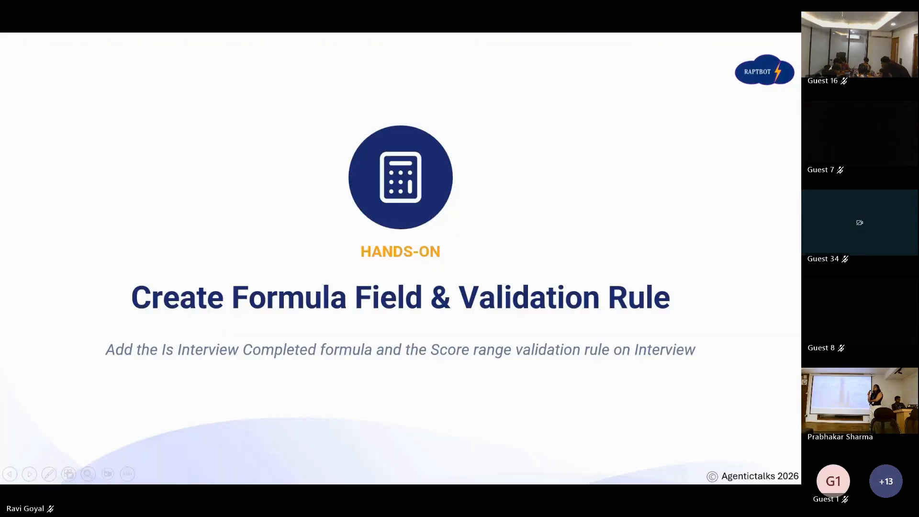
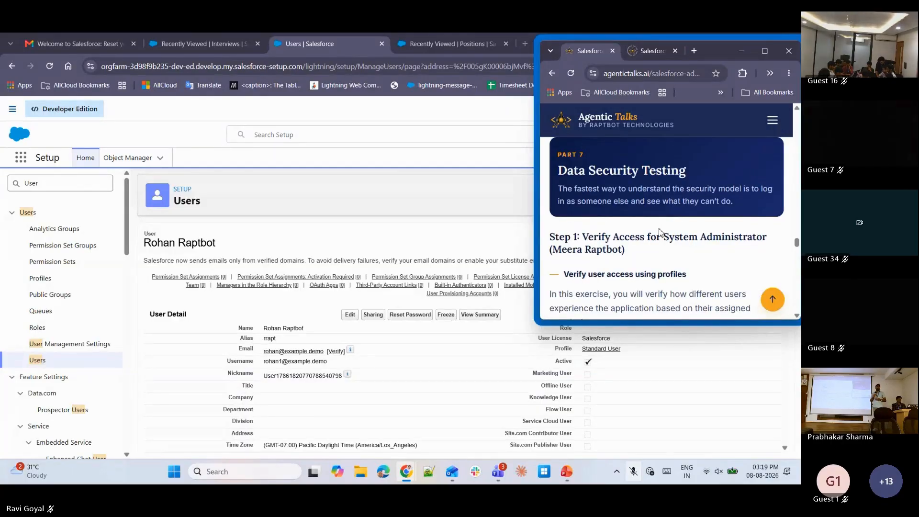
- Read the guide's Part 7, Data Security Testing, through section 1.1, Enable Administrator Login Access
scroll(660, 232, down, 3)
scroll(659, 233, down, 2)
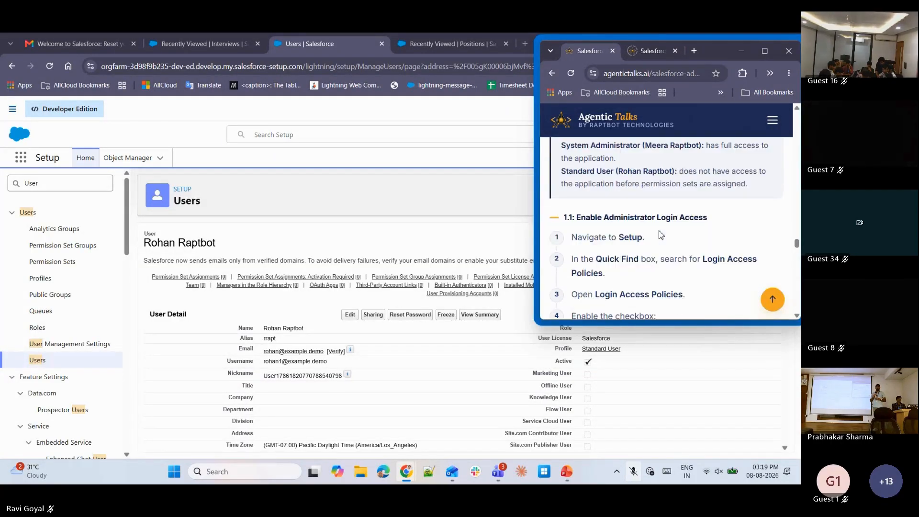
scroll(659, 235, down, 1)
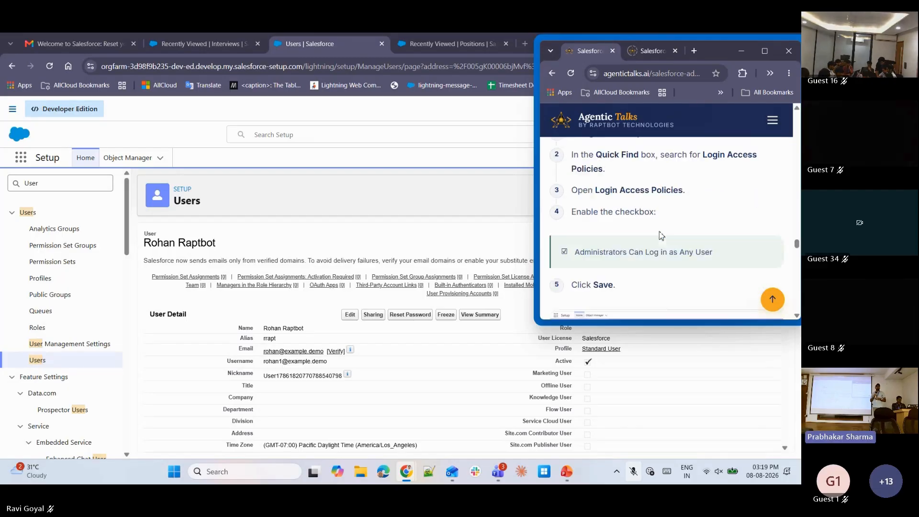
scroll(660, 235, down, 1)
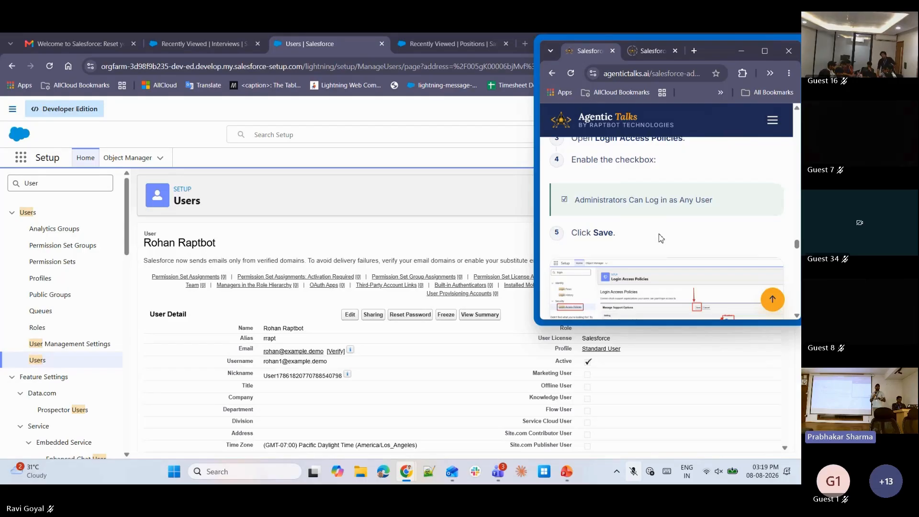
scroll(658, 233, down, 1)
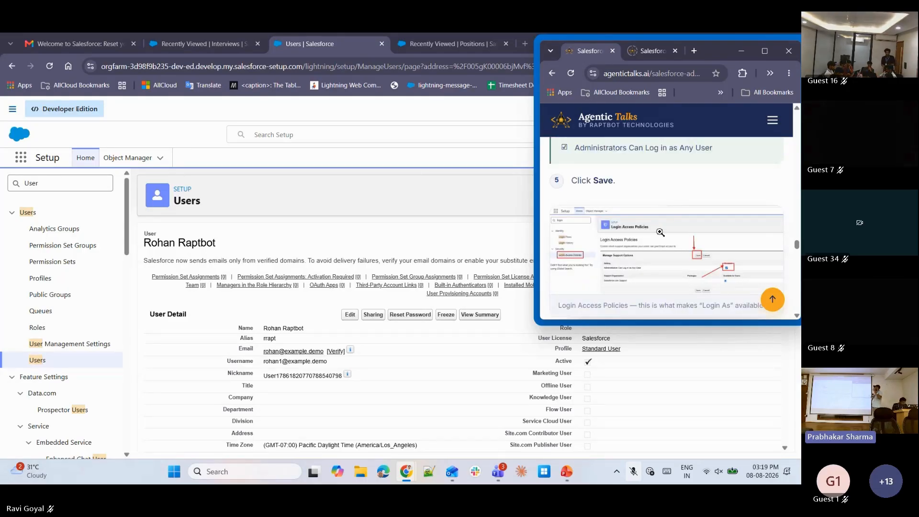
double_click(52, 187)
text(L)
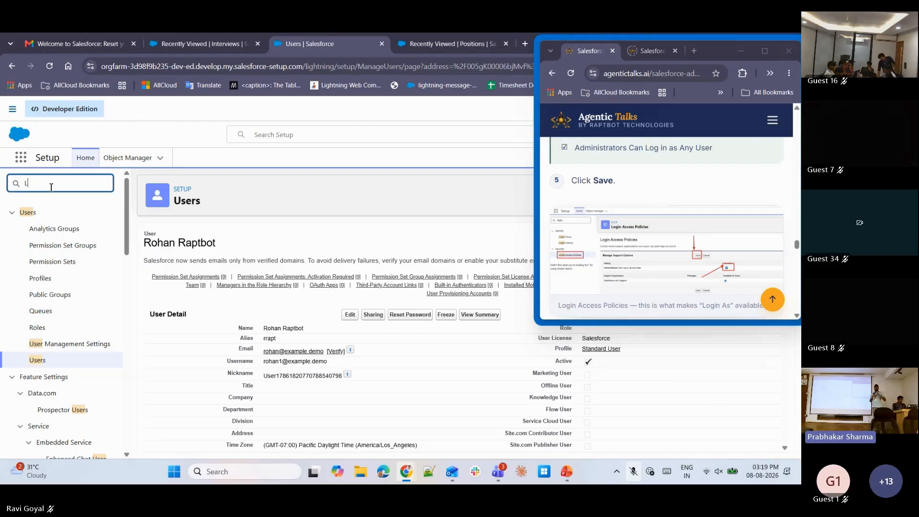
text(og)
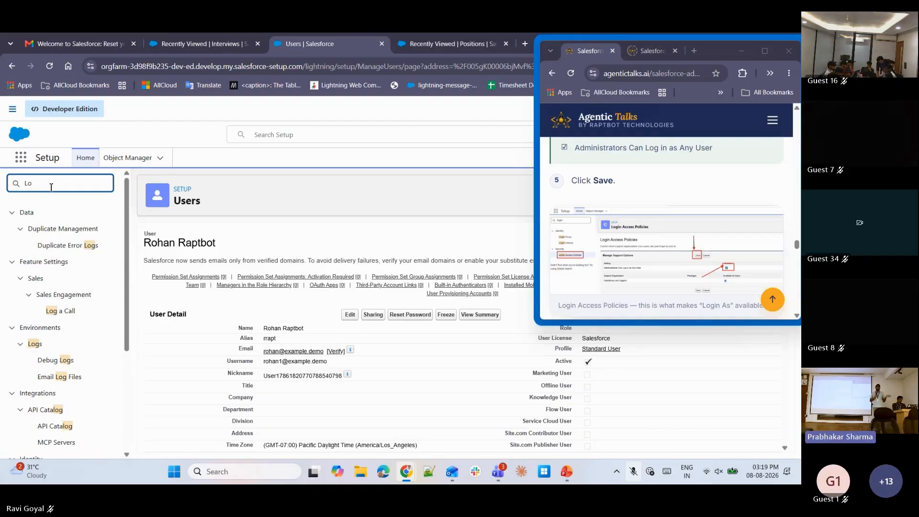
key(BackSpace)
key(BackSpace)
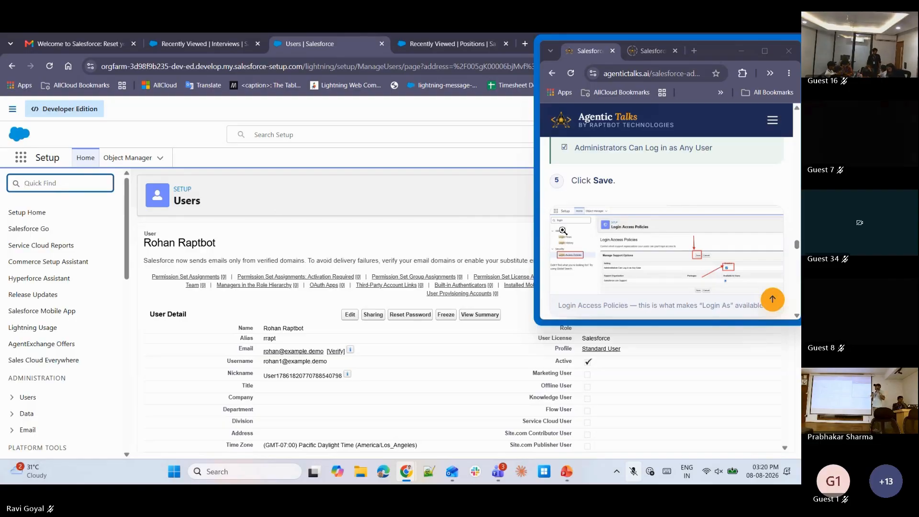
- Review the guide's description of System Administrator and Standard User access, along with the instructions in section 1.1
scroll(593, 234, up, 2)
scroll(593, 234, up, 1)
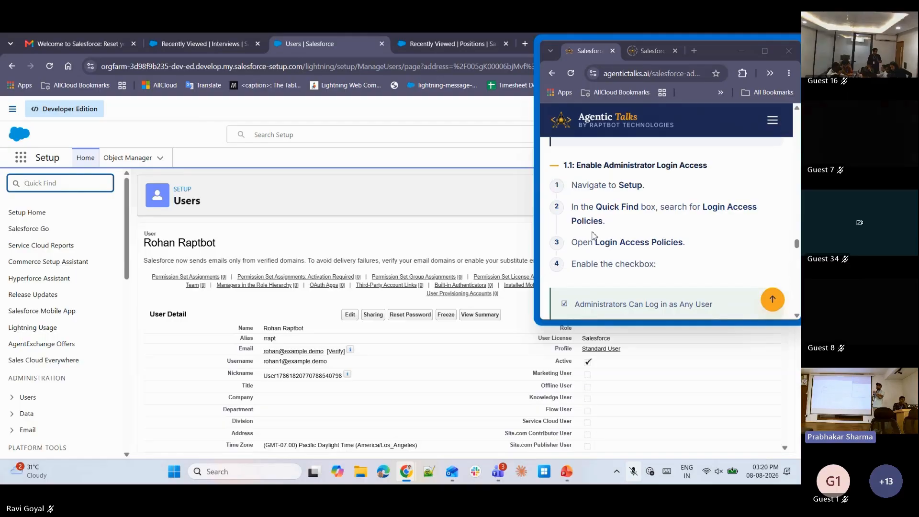
scroll(593, 234, up, 6)
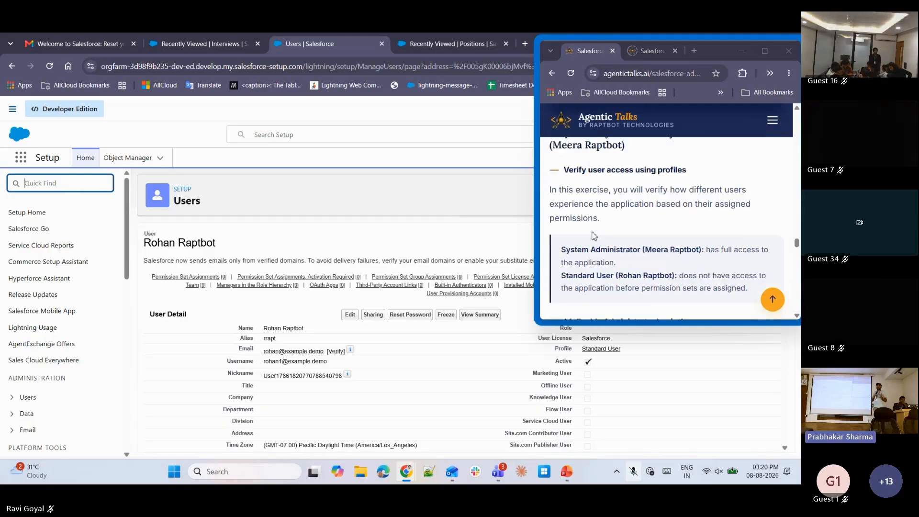
scroll(594, 234, down, 1)
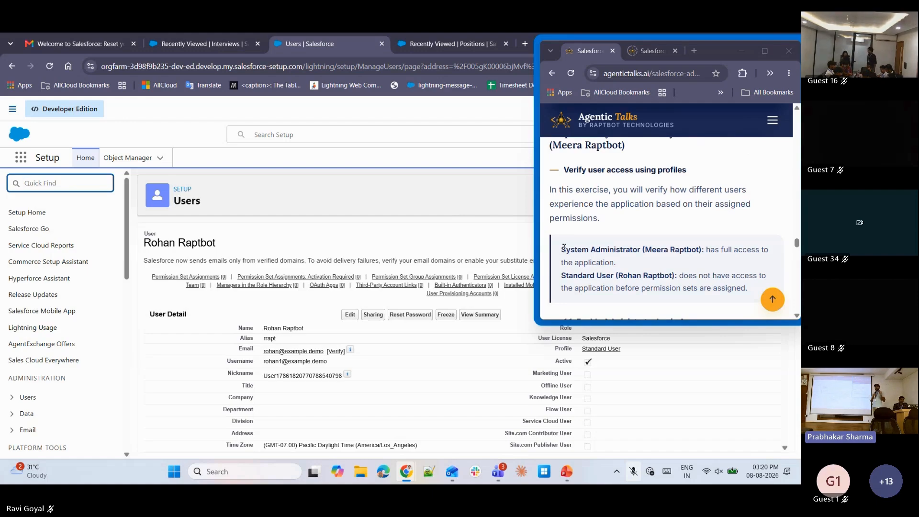
drag(564, 247, 620, 262)
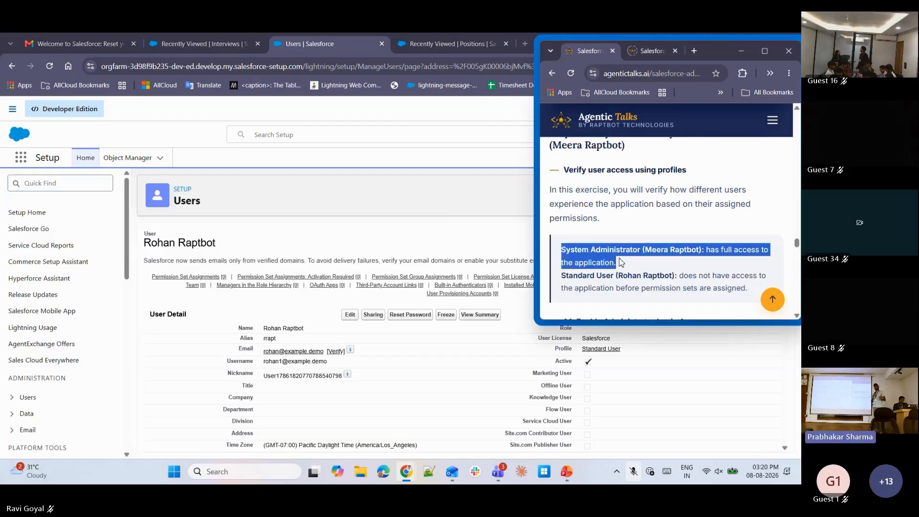
click(621, 262)
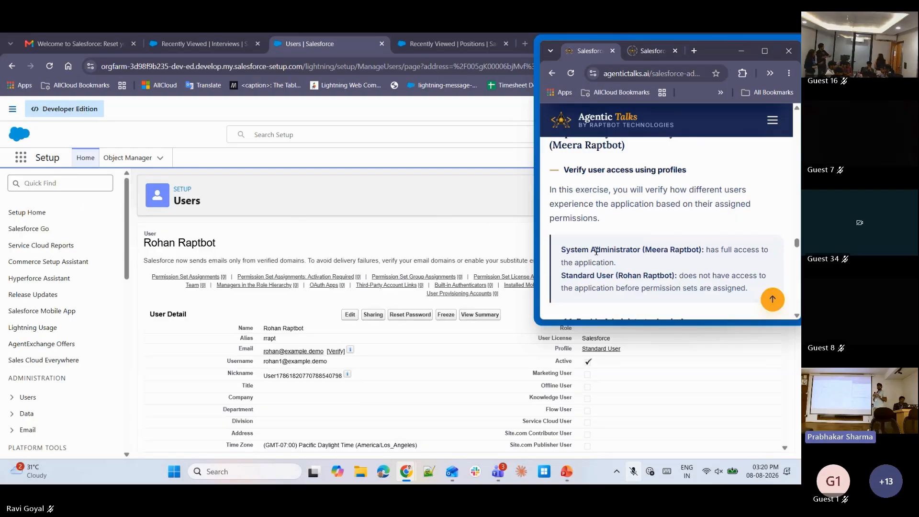
scroll(596, 252, down, 1)
scroll(595, 253, down, 1)
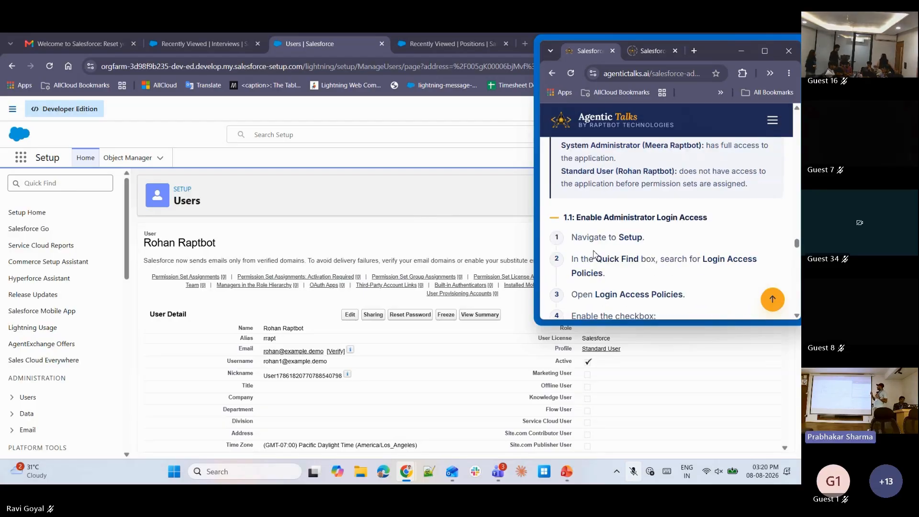
scroll(595, 254, down, 1)
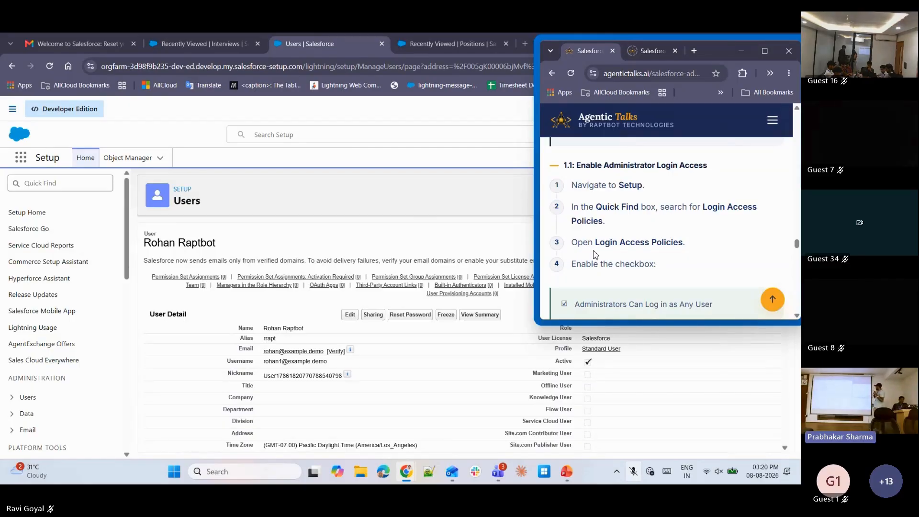
- Search Setup for "Login" and open the Login Access Policies page
click(64, 184)
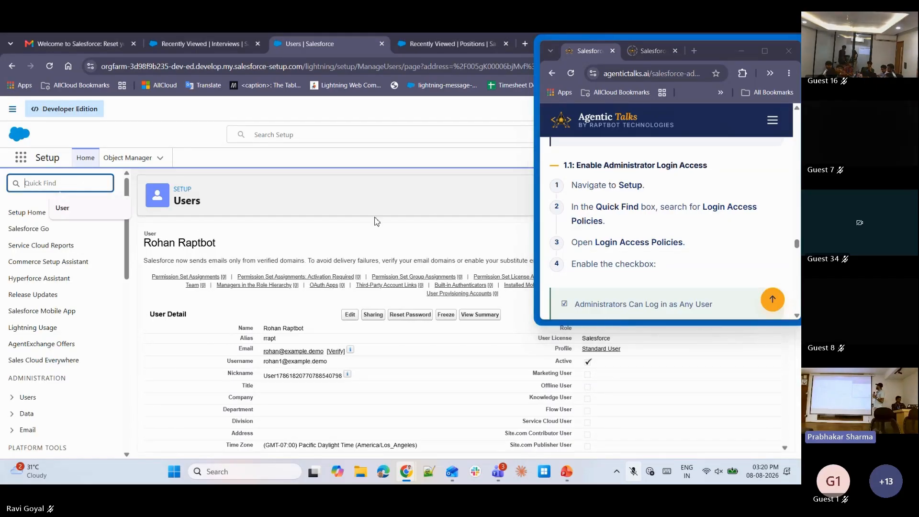
text(Lo)
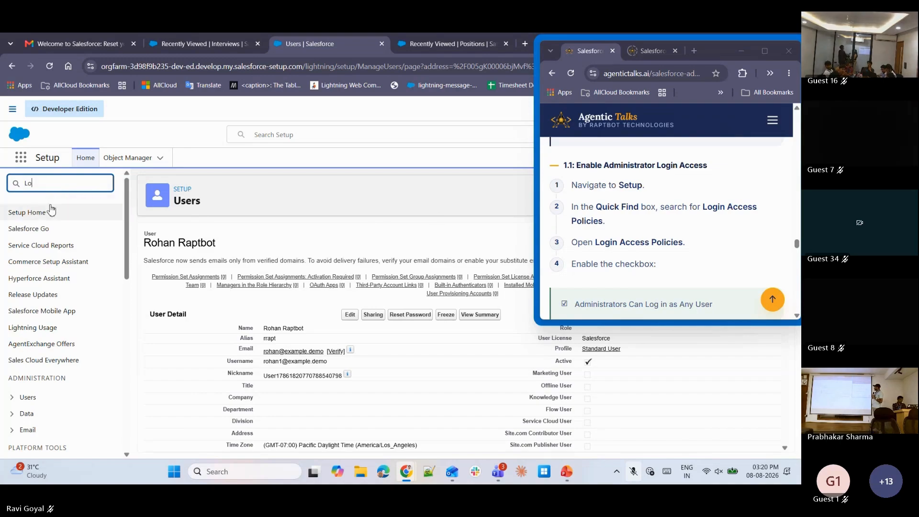
text(gin)
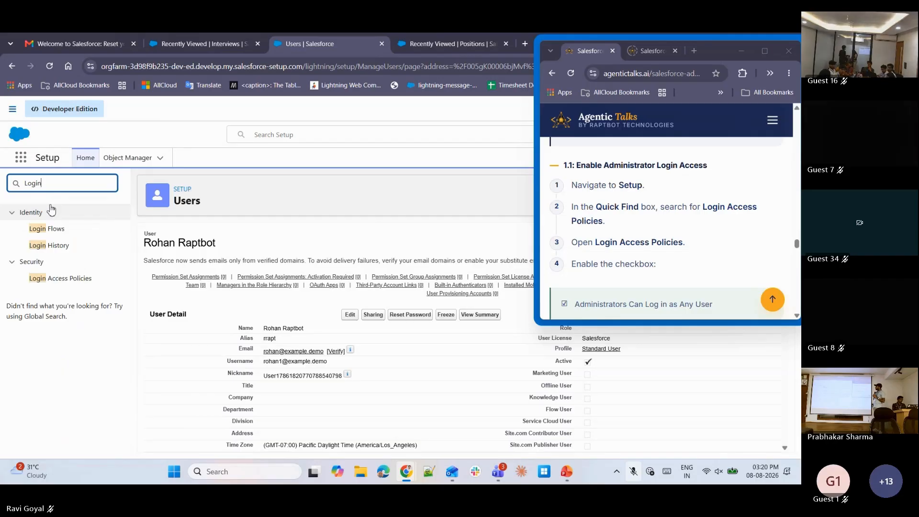
click(68, 278)
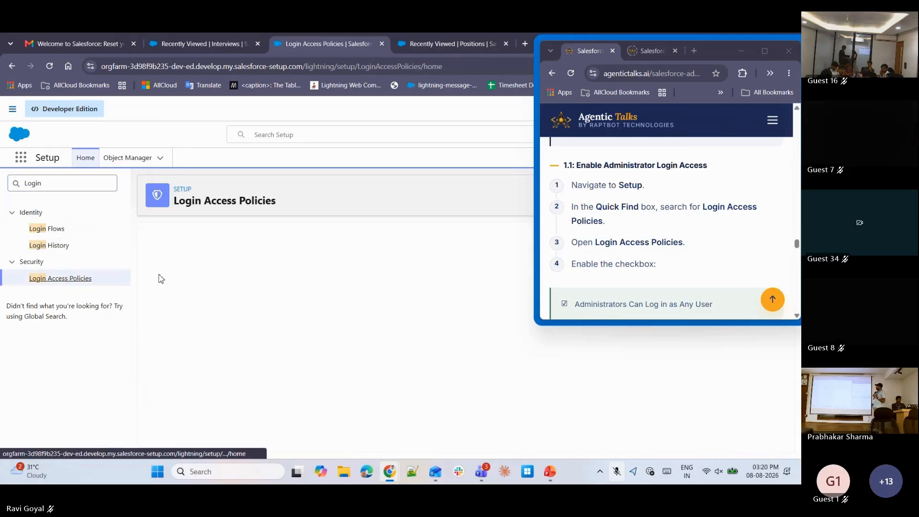
- Enable "Administrators Can Log in as Any User" in Login Access Policies, following the guide's section 1.1, and save
scroll(625, 227, down, 2)
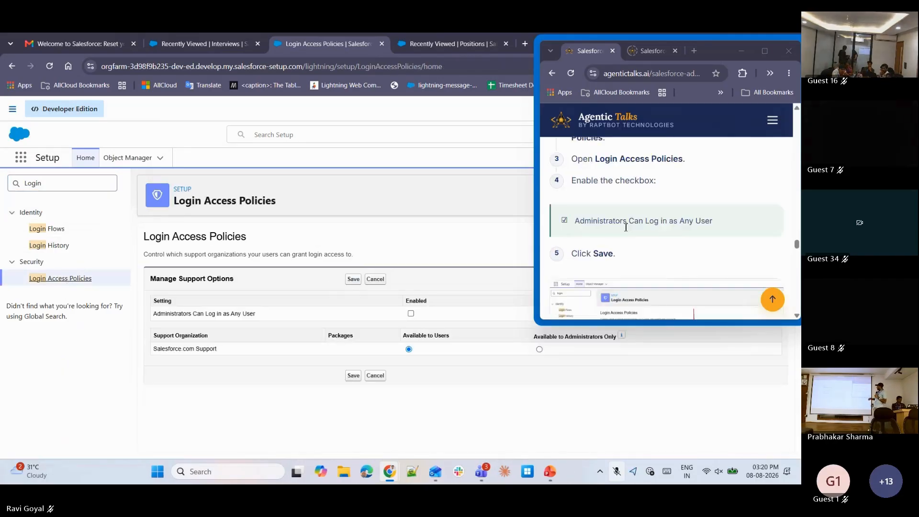
scroll(625, 227, down, 1)
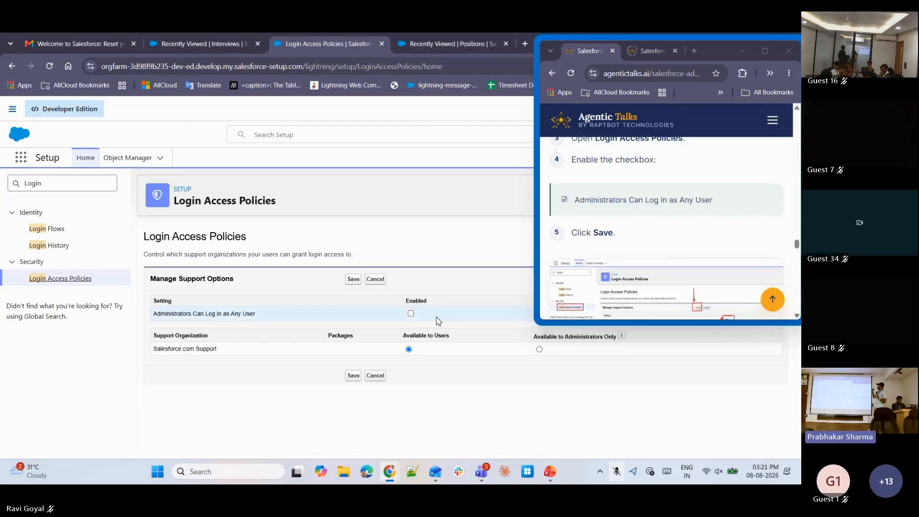
click(411, 314)
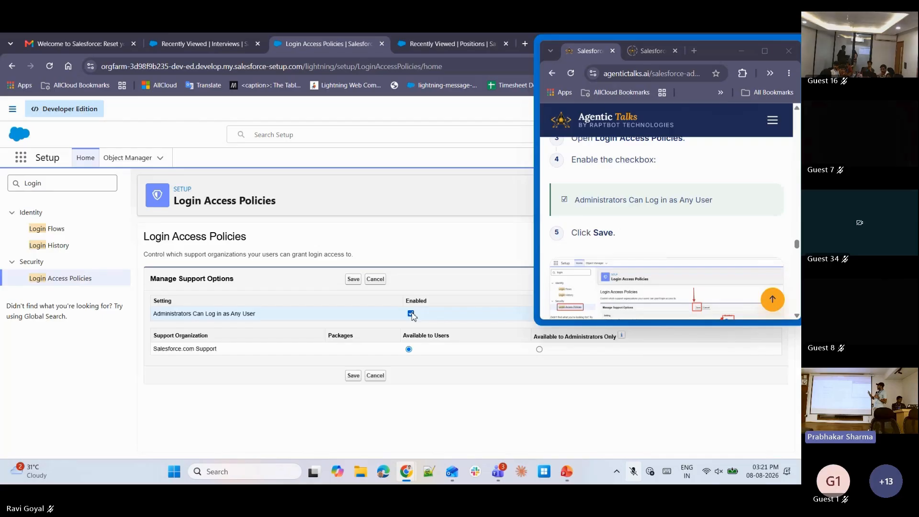
scroll(600, 249, down, 3)
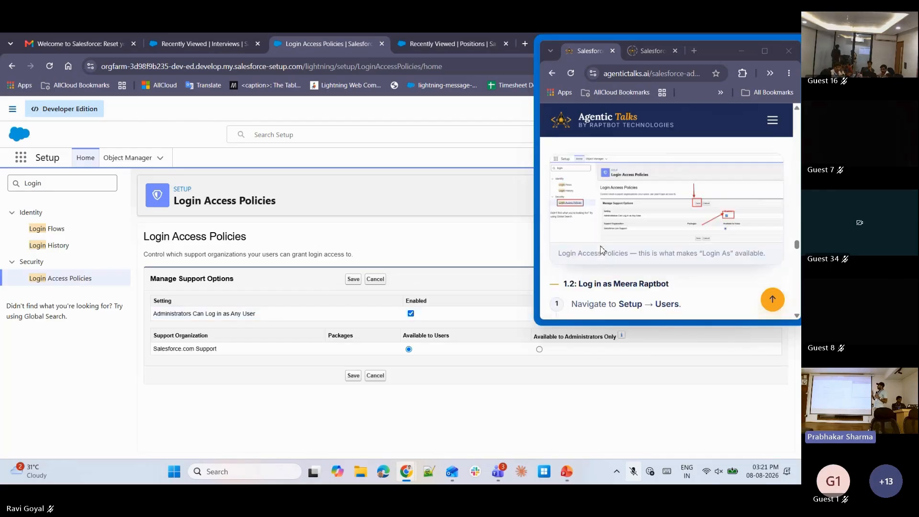
click(353, 281)
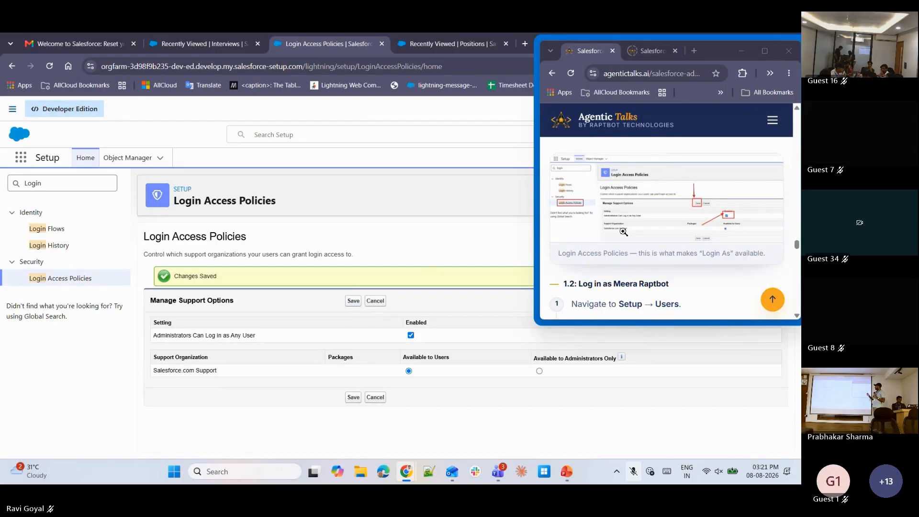
- Find the Users page in Setup and log in as the System Administrator test user named in the guide's section 1.2
scroll(622, 234, down, 3)
scroll(619, 242, down, 2)
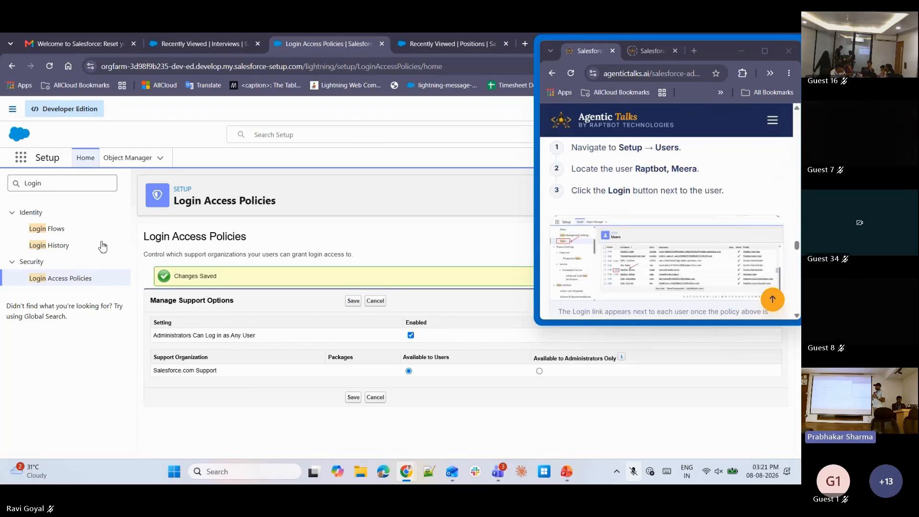
double_click(76, 183)
key(BackSpace)
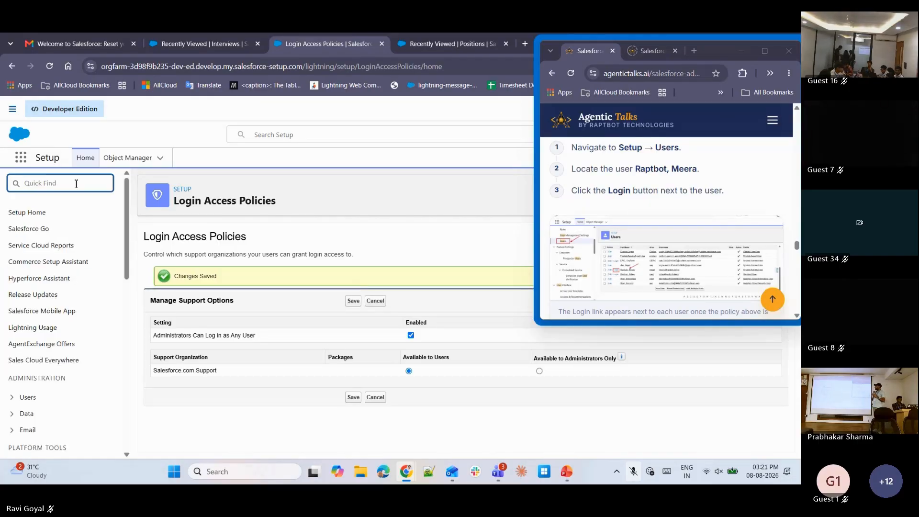
text(User)
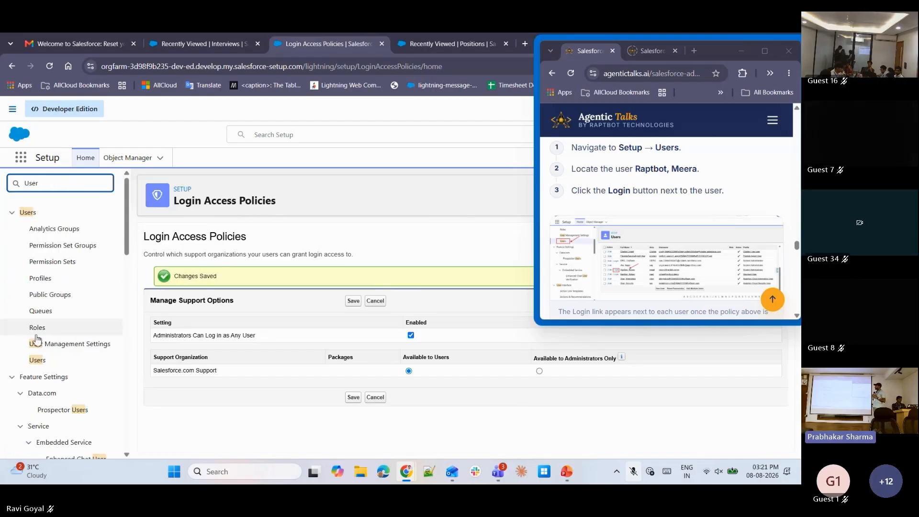
click(38, 360)
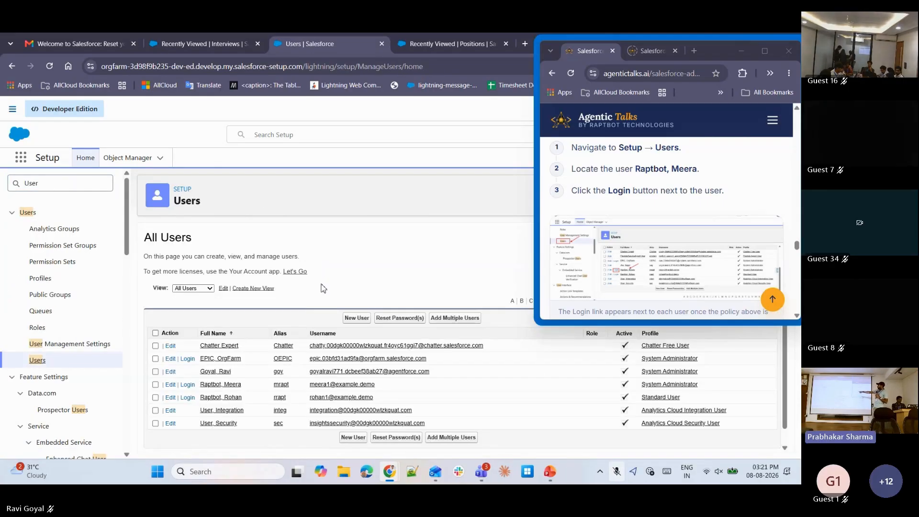
click(187, 385)
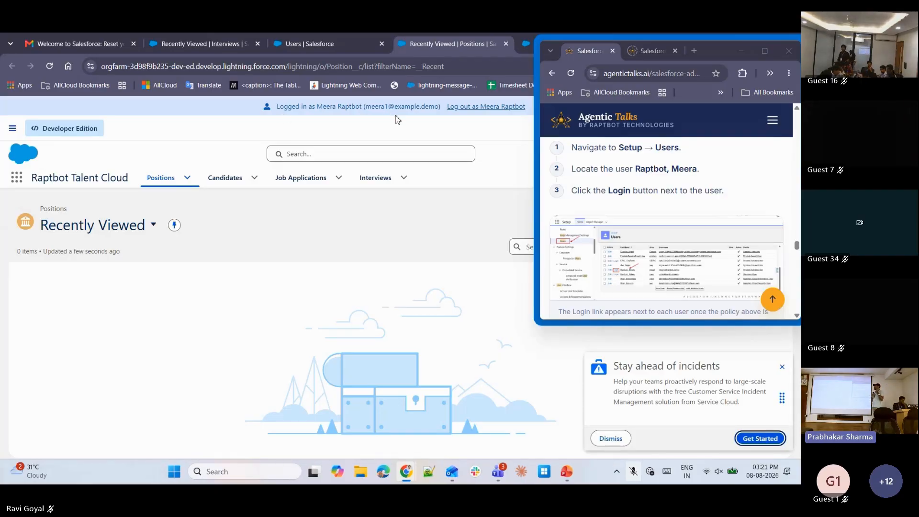
- Check the test user's access in Raptbot Talent Cloud by viewing Candidates, Job Applications and Interviews
scroll(618, 226, down, 5)
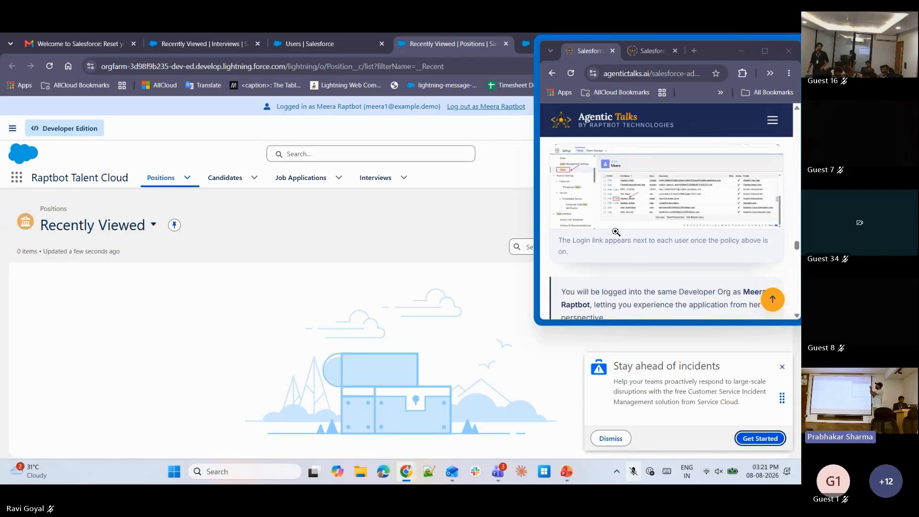
scroll(616, 237, down, 3)
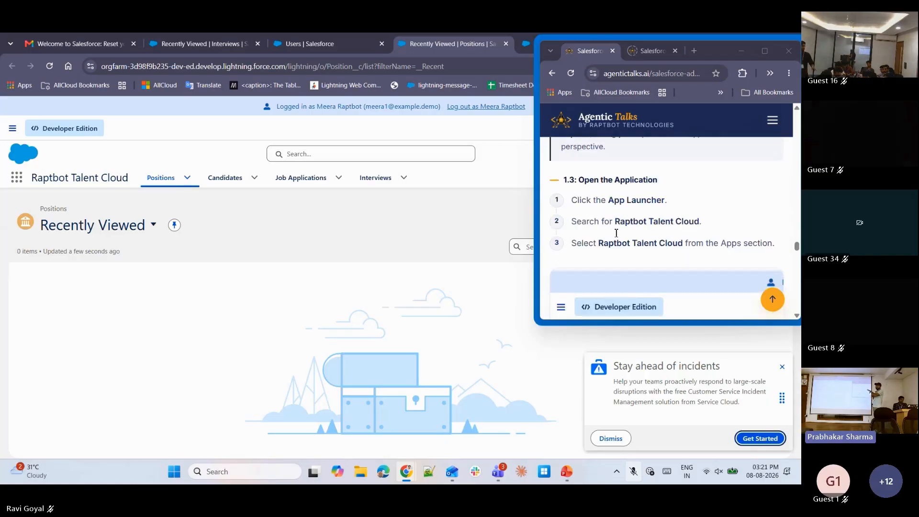
scroll(616, 238, up, 3)
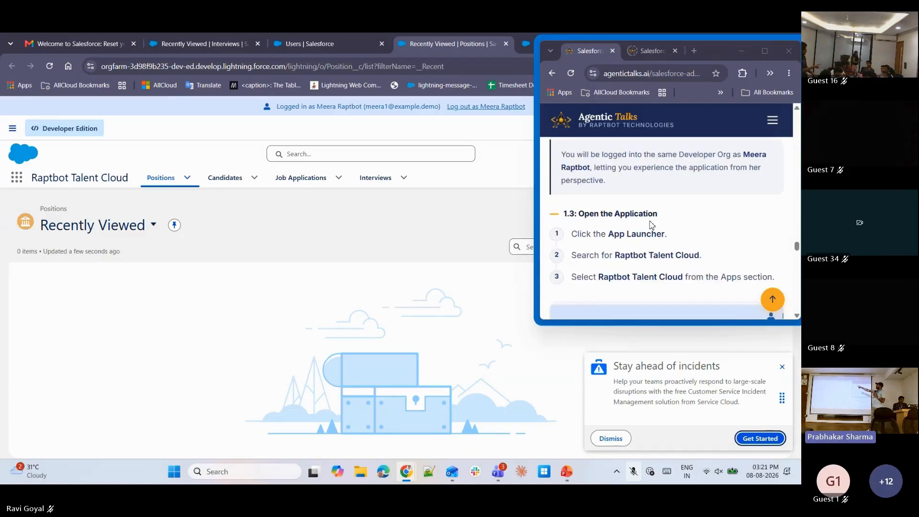
scroll(650, 221, up, 1)
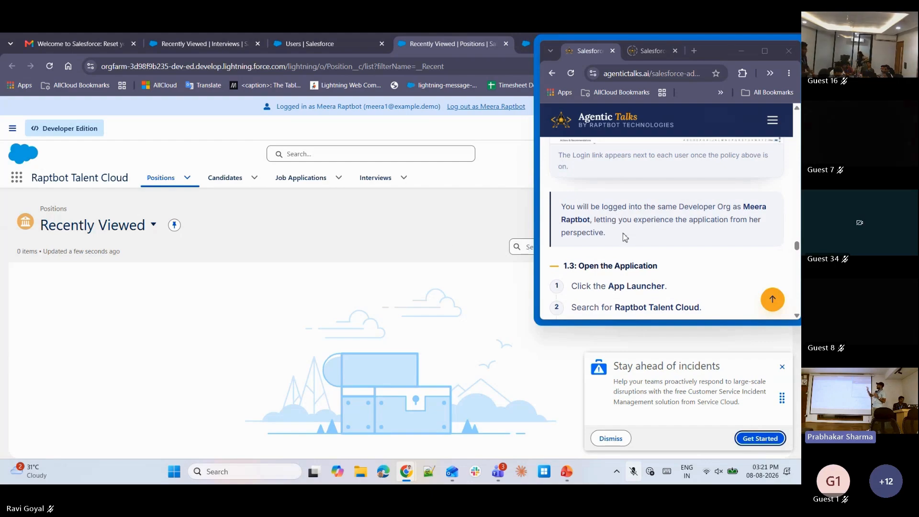
click(222, 180)
click(300, 178)
click(375, 180)
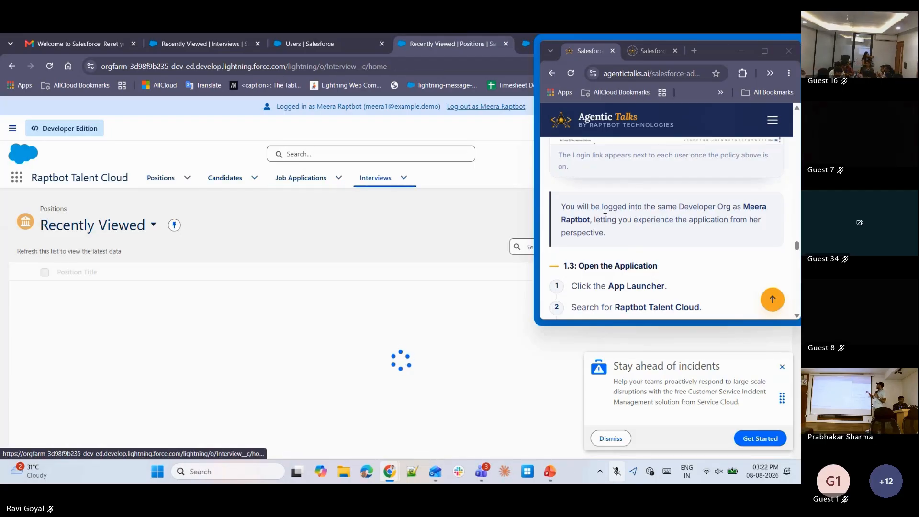
- Read the guide's section 1.3, Open the Application, and continue to section 1.4, Create a Position
scroll(607, 218, down, 1)
scroll(610, 218, down, 8)
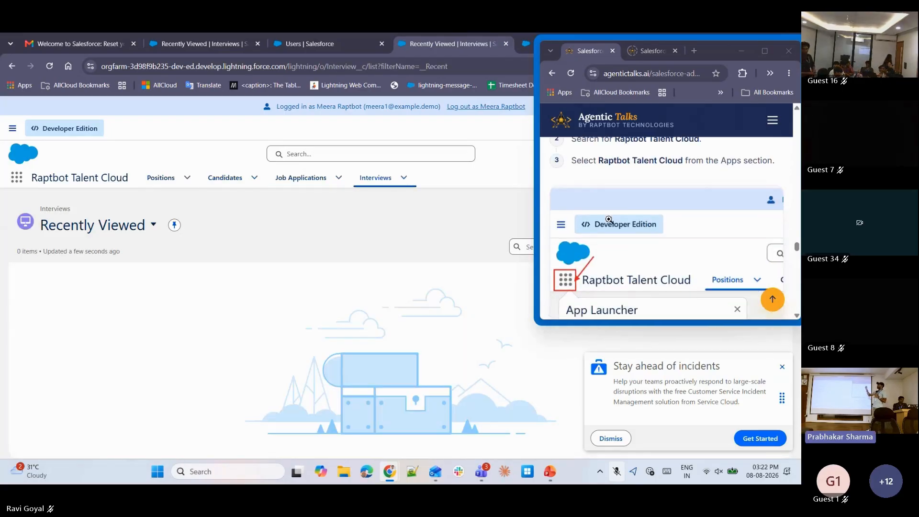
scroll(609, 219, down, 5)
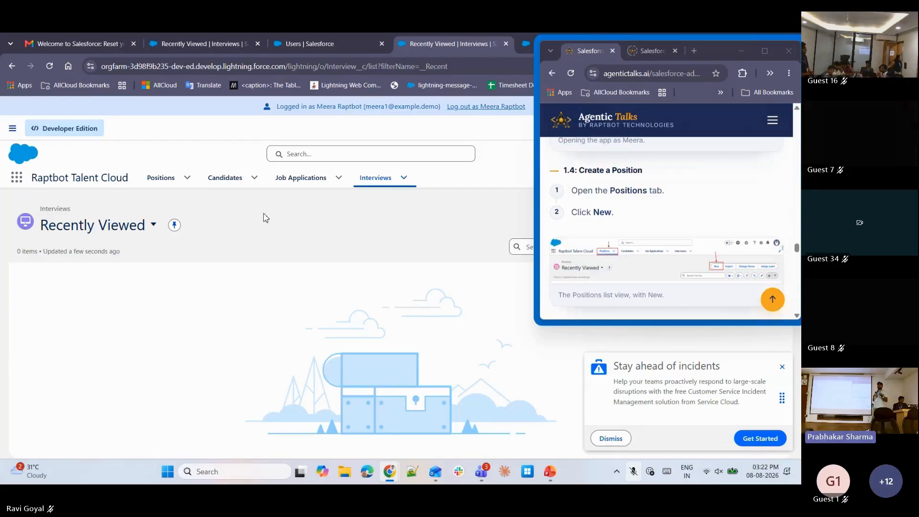
- Start a new Position record and set its Position Title to Senior Developer, following the guide's section 1.4
click(161, 178)
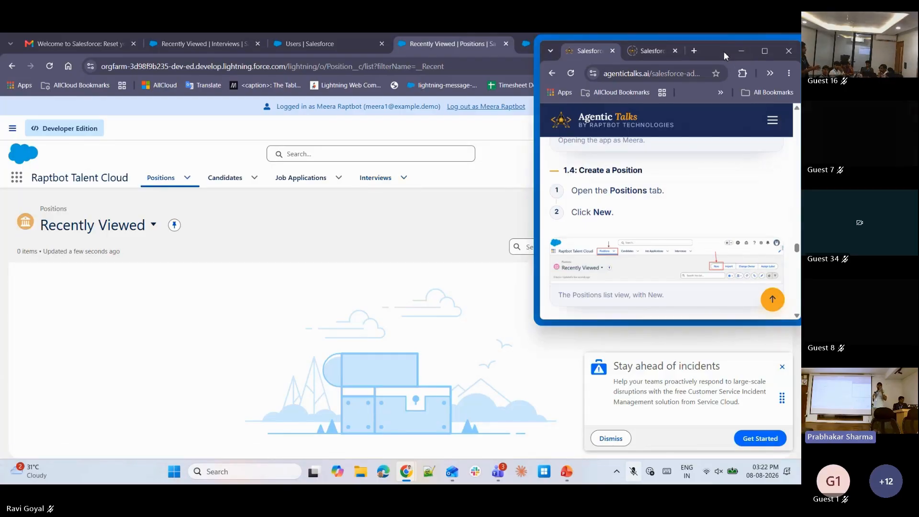
drag(723, 50, 366, 192)
click(607, 221)
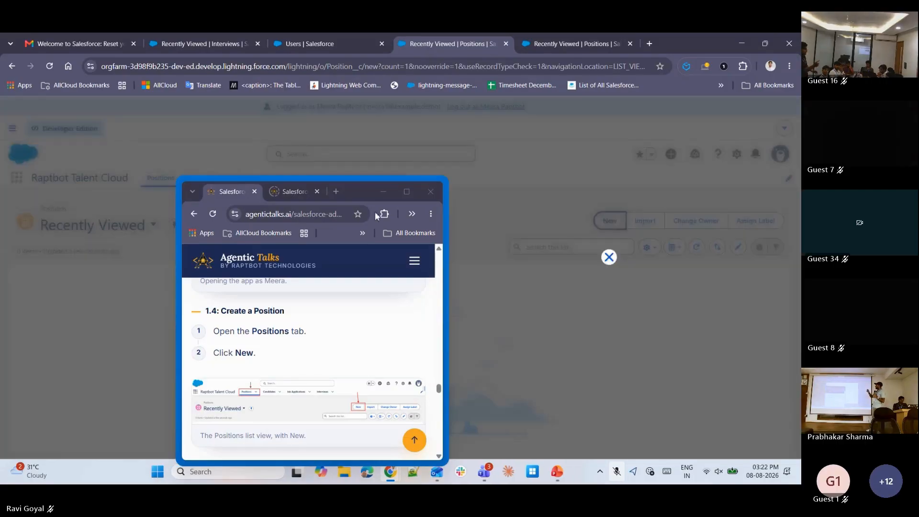
drag(356, 187, 712, 82)
scroll(610, 283, down, 3)
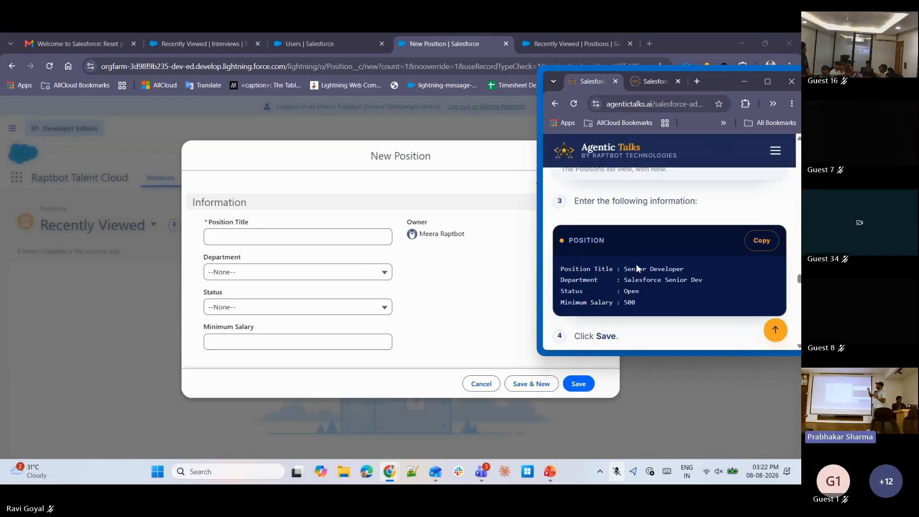
drag(623, 268, 684, 270)
key(ctrl+c)
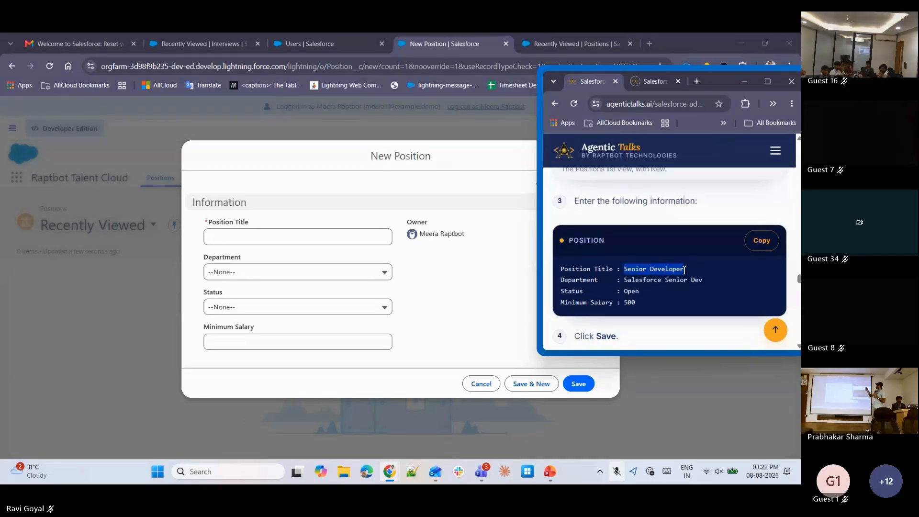
click(273, 238)
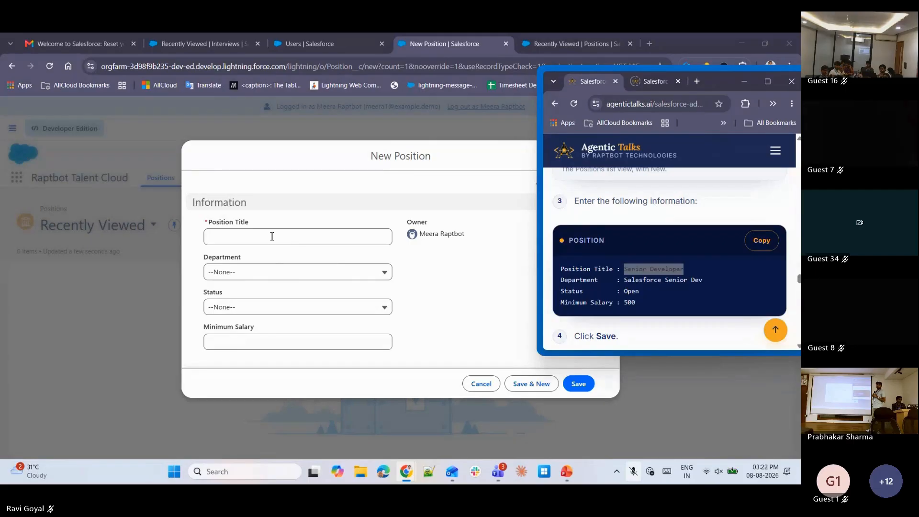
key(ctrl+v)
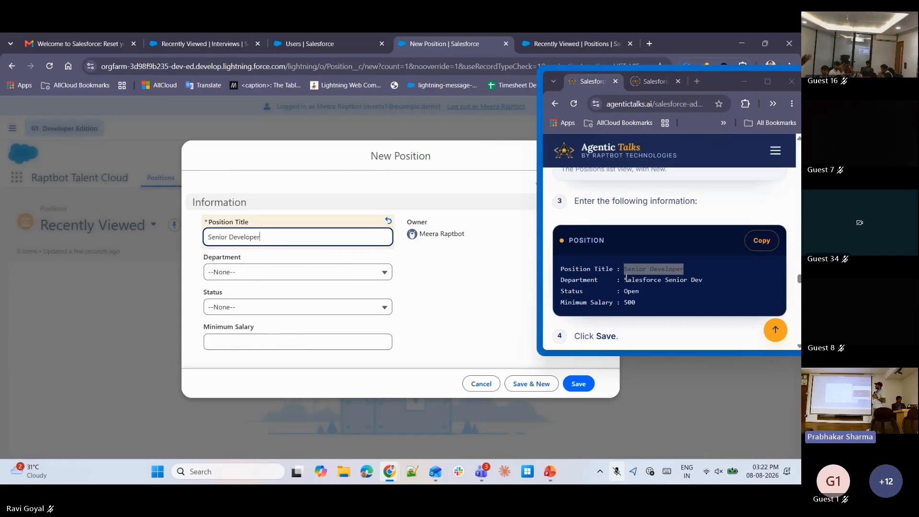
- Set the new position's Department to Salesforce Senior Dev and its Status to Open
drag(625, 279, 691, 286)
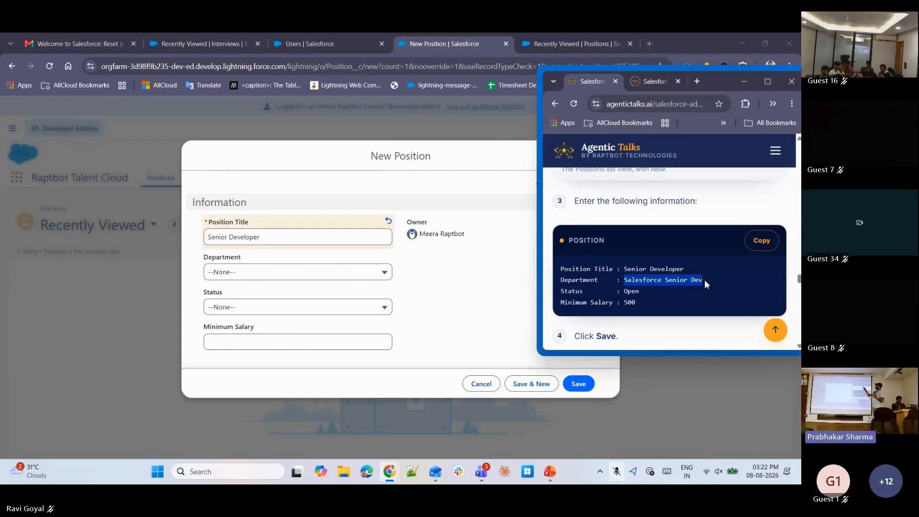
click(284, 277)
click(284, 276)
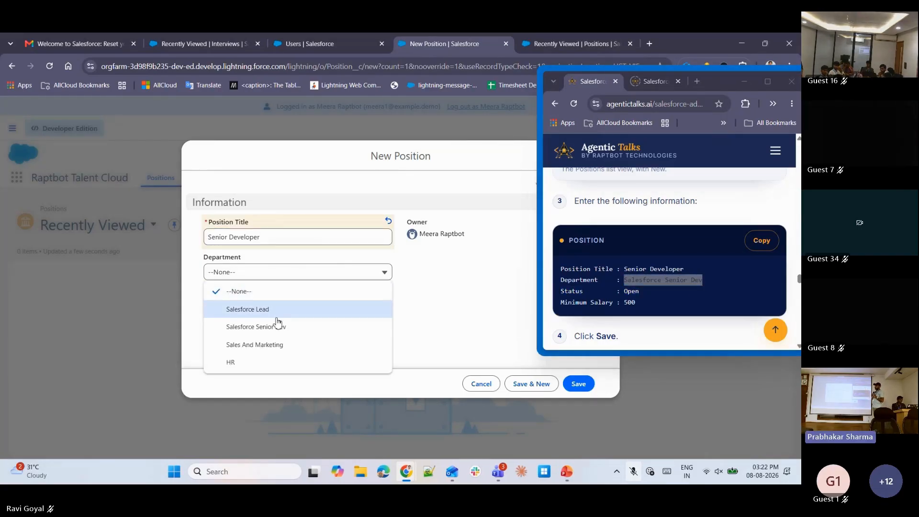
click(278, 322)
click(267, 312)
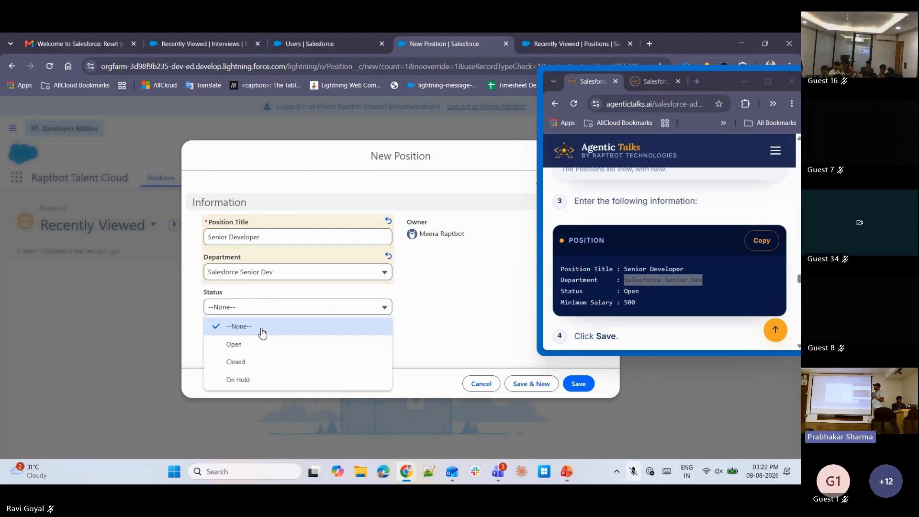
click(249, 347)
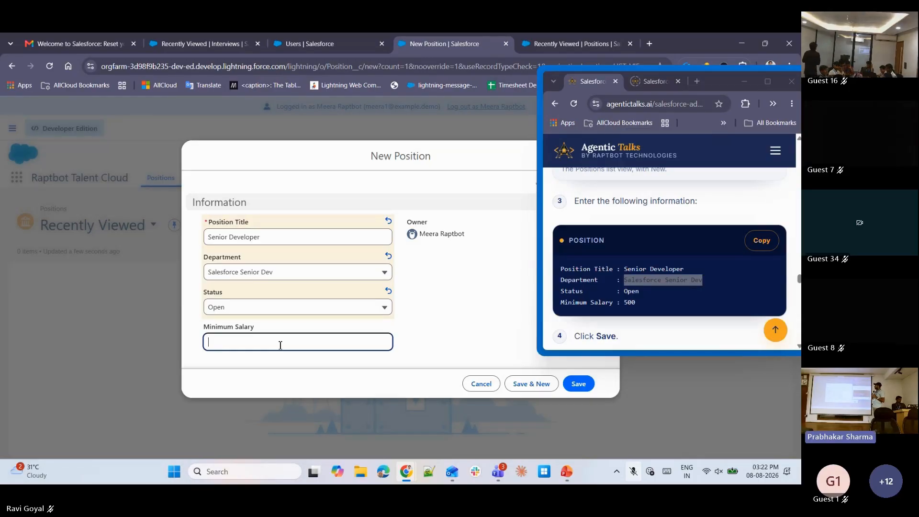
- Set the position's Minimum Salary to 500 and save the record
text(500)
click(464, 324)
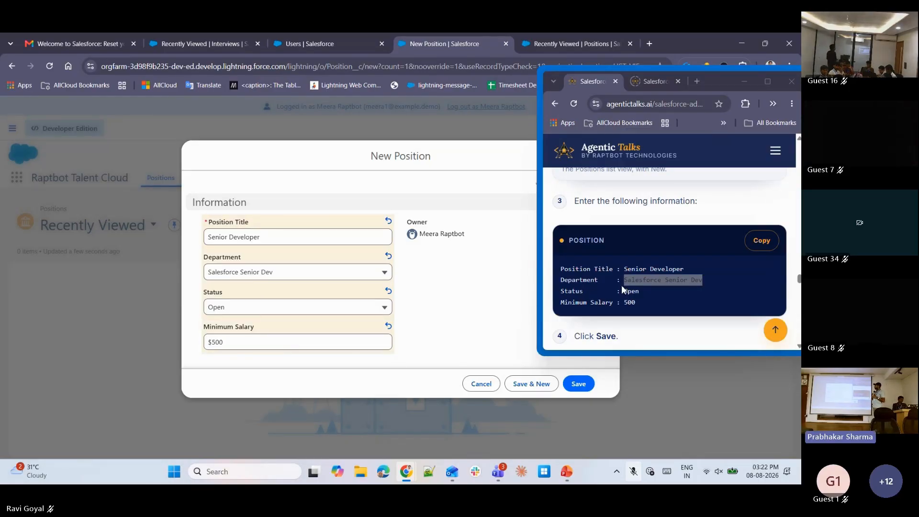
scroll(622, 286, down, 3)
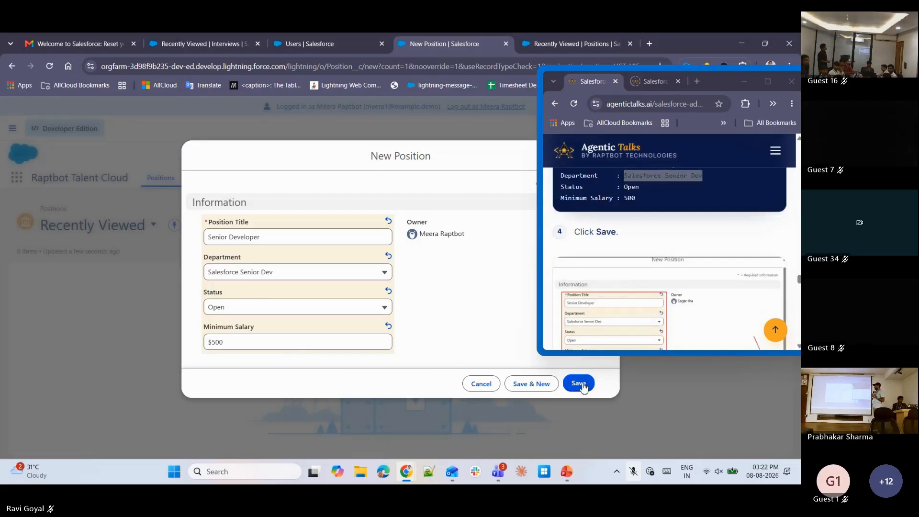
click(579, 384)
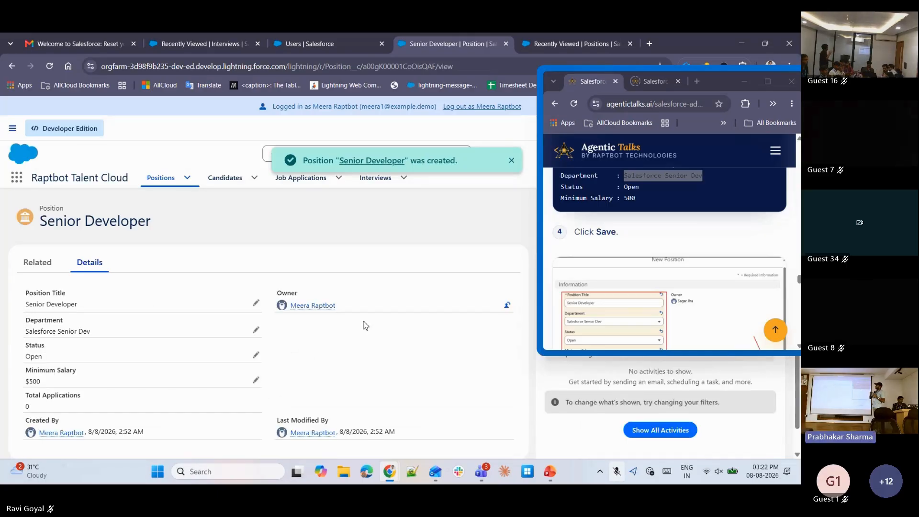
- Read the guide's section 1.5, Create a Candidate, and view the Candidates list
scroll(668, 264, down, 3)
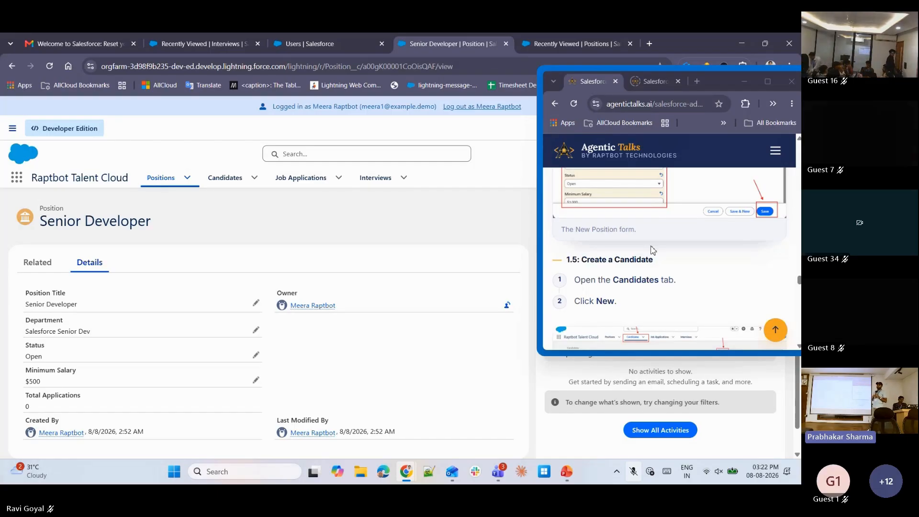
scroll(588, 300, down, 1)
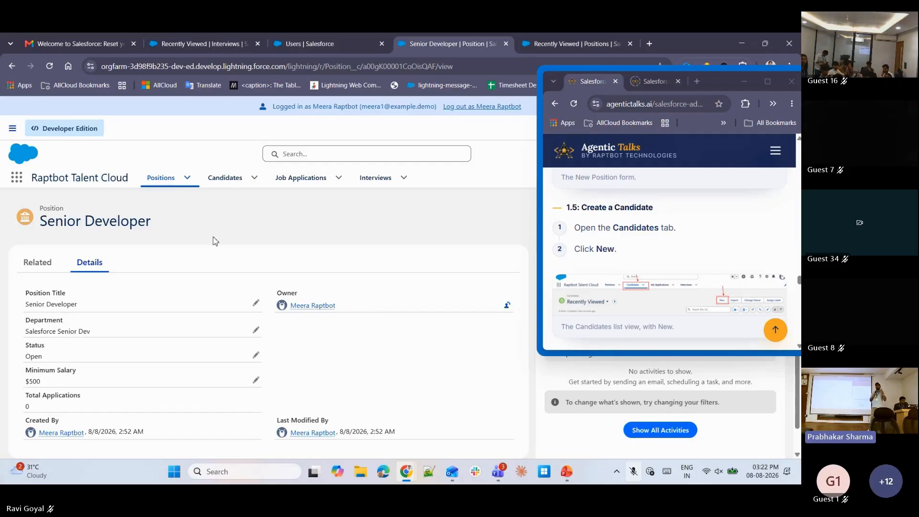
scroll(668, 246, down, 1)
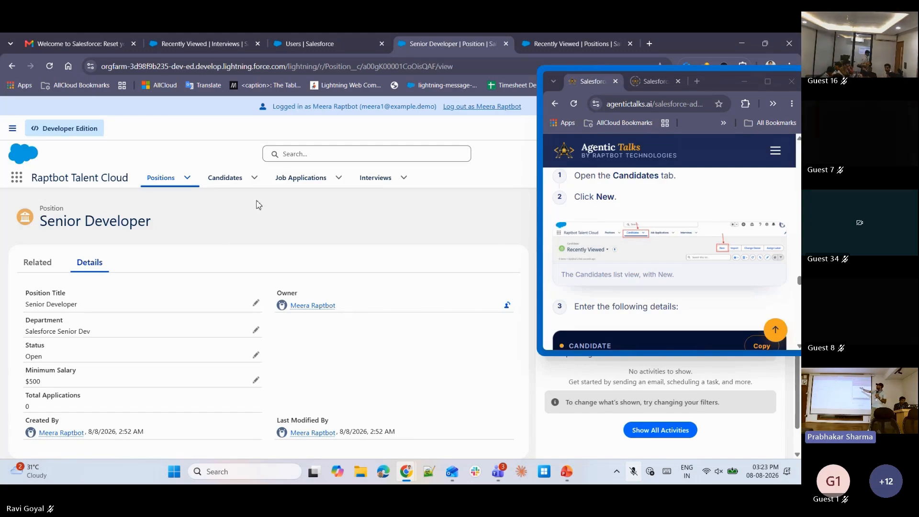
click(223, 179)
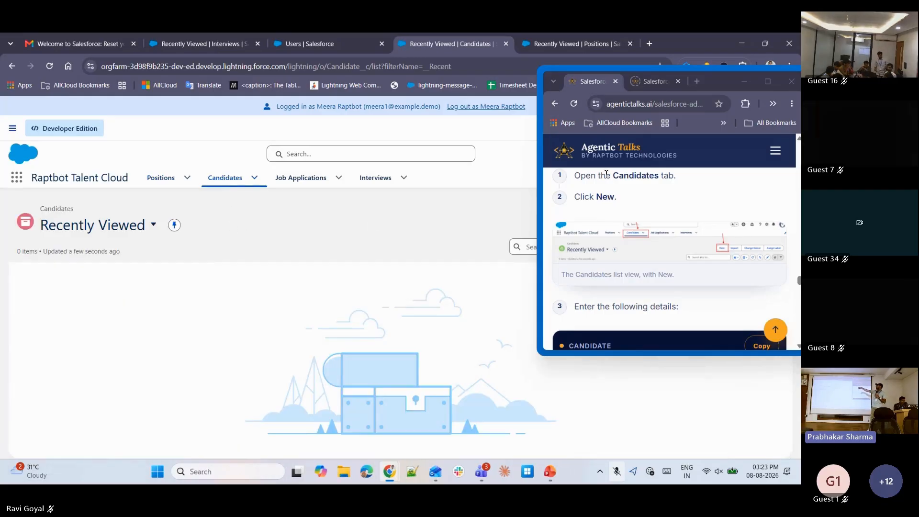
drag(709, 86, 554, 202)
- Find the Senior Developer position in the Positions list and view its details
click(177, 184)
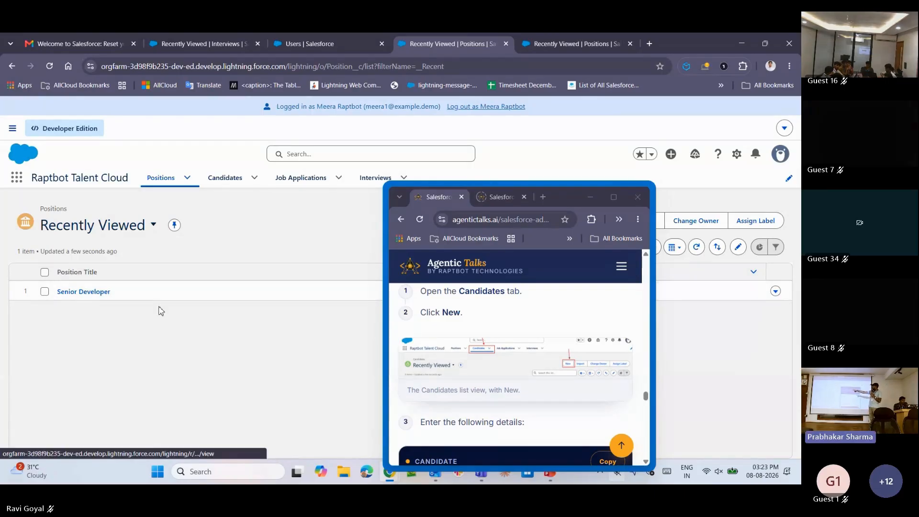
drag(553, 198, 682, 60)
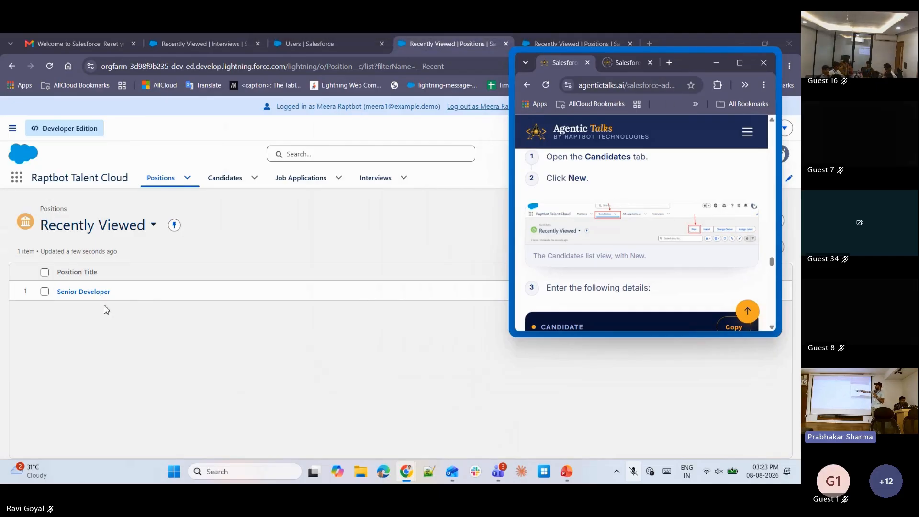
click(110, 291)
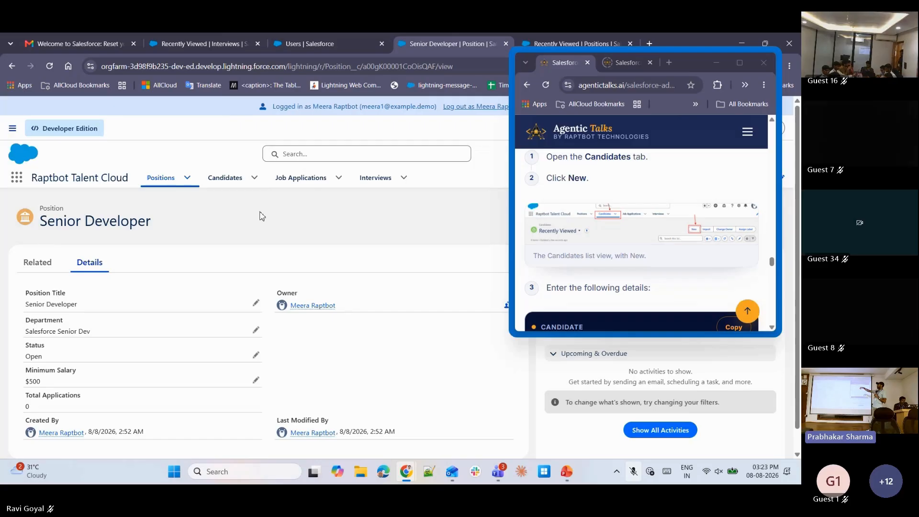
- Start a new Candidate record and set its Candidate Name to Raptbot Test Candidate, as given in the guide's section 1.5
click(235, 188)
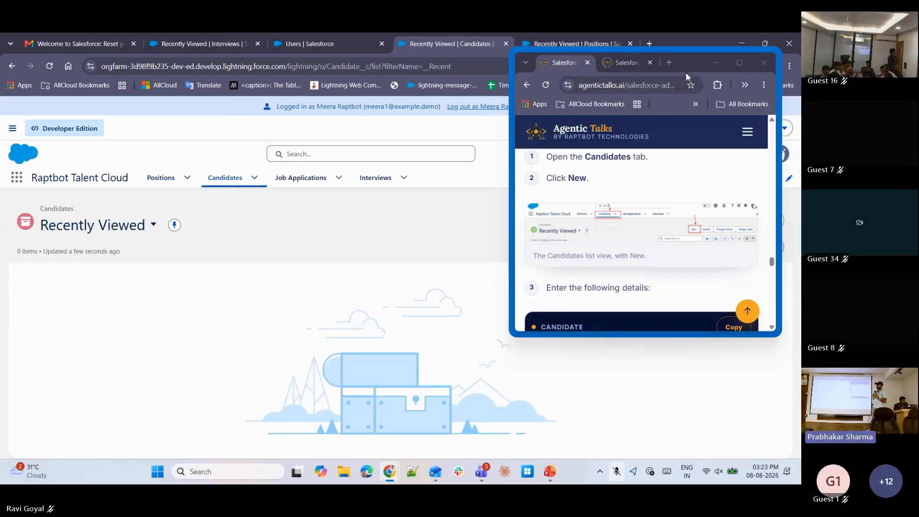
mouse_move(688, 64)
mouse_down()
mouse_move(462, 224)
mouse_move(445, 219)
mouse_move(690, 102)
mouse_move(696, 77)
mouse_up()
click(609, 222)
scroll(602, 243, down, 2)
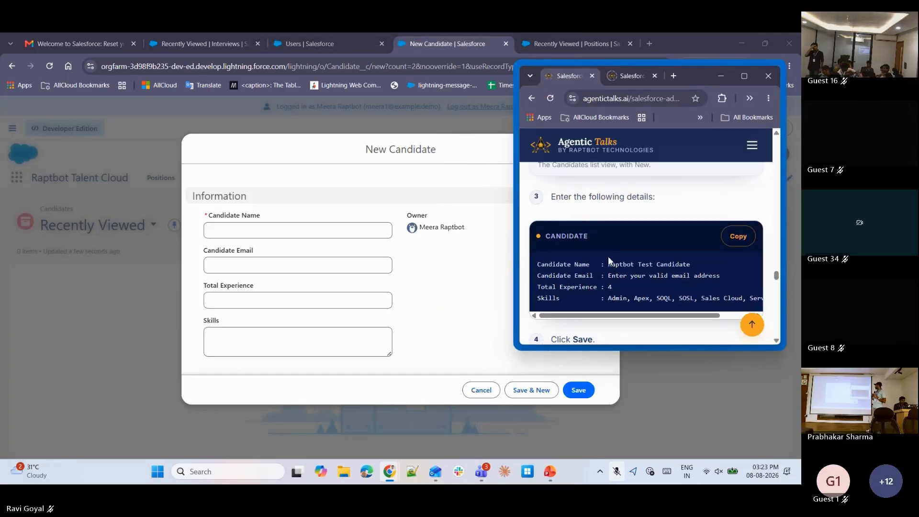
drag(608, 263, 694, 264)
key(ctrl+c)
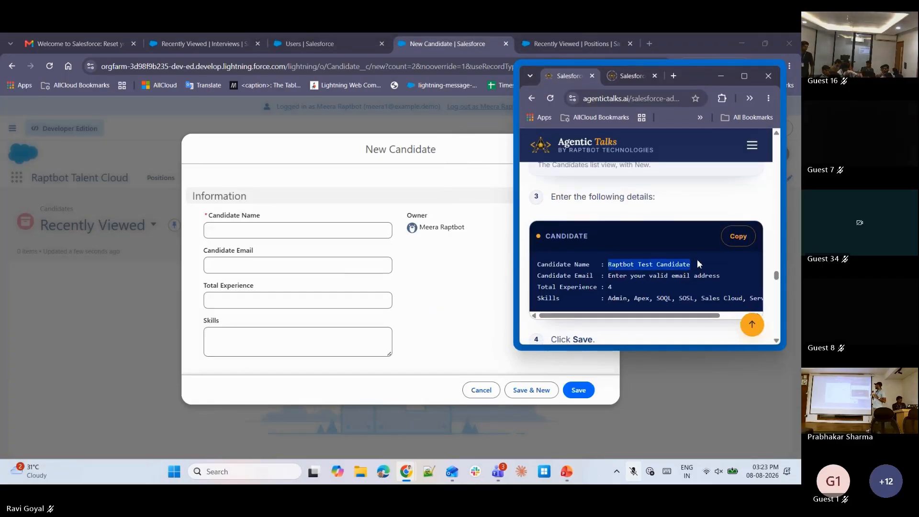
click(259, 234)
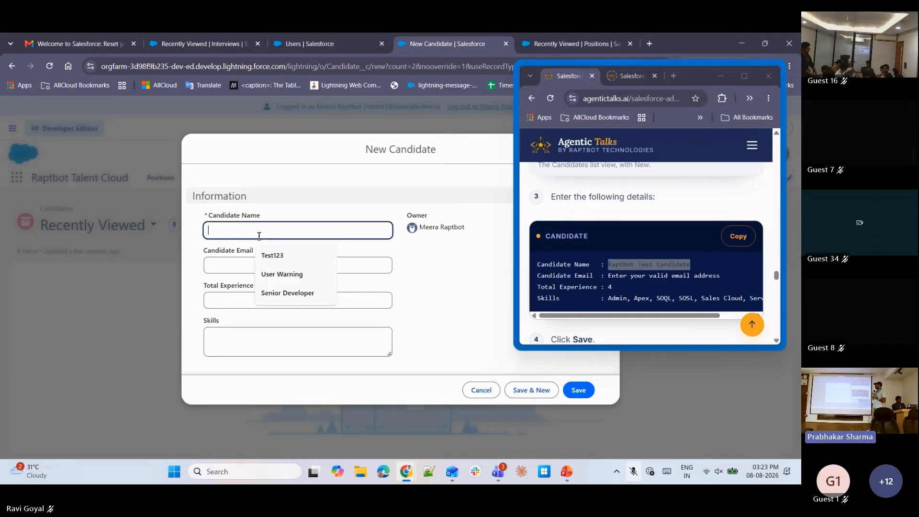
key(ctrl+v)
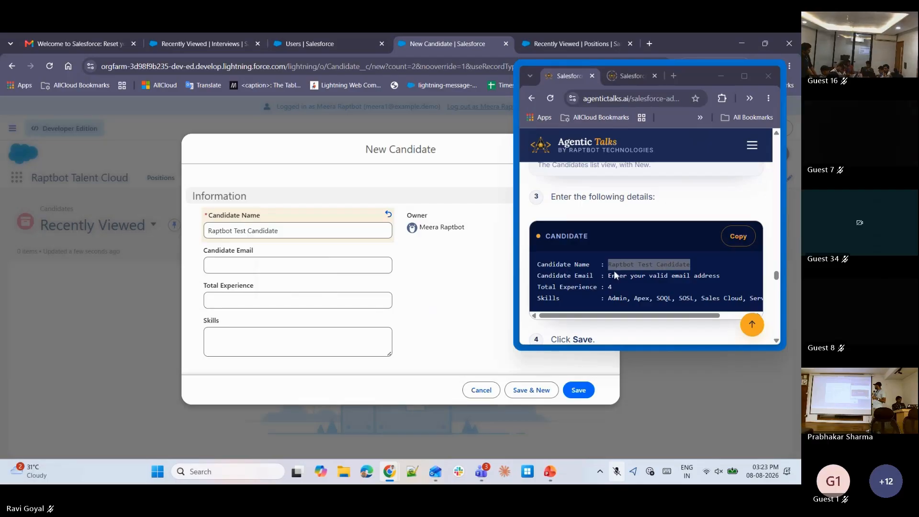
- Fill in the new candidate's Candidate Email with a valid email address
scroll(614, 270, down, 1)
click(235, 261)
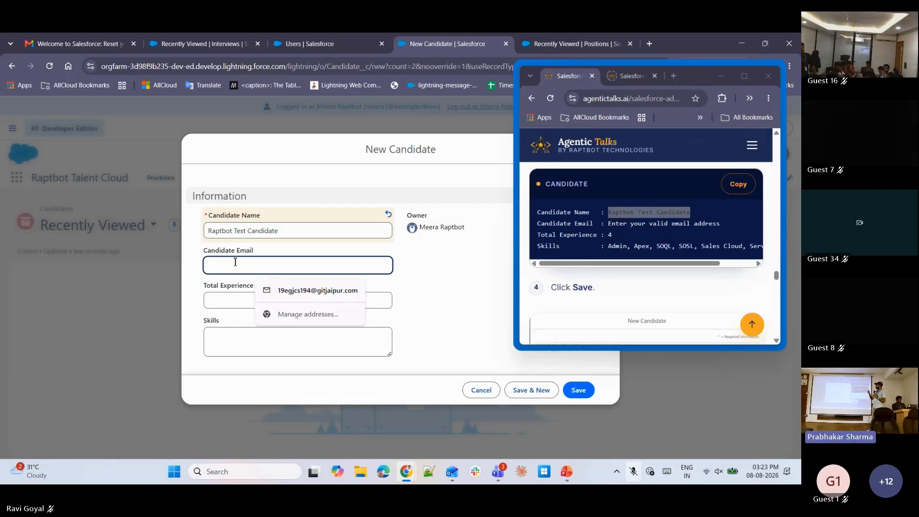
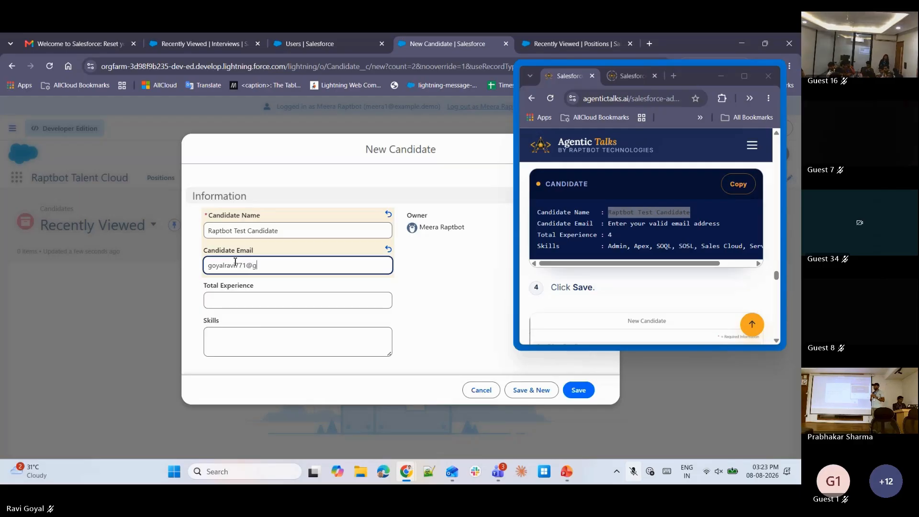
click(307, 284)
- Set Total Experience to 4 and Skills to "Admin, Apex, SOQL, SOSL, Sales Cloud, Service Cloud", and save the candidate
click(346, 302)
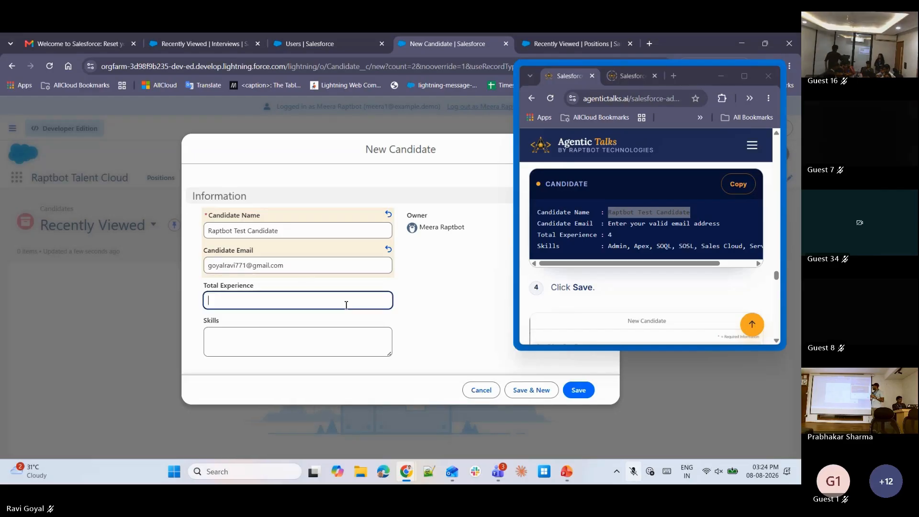
text(4)
click(424, 332)
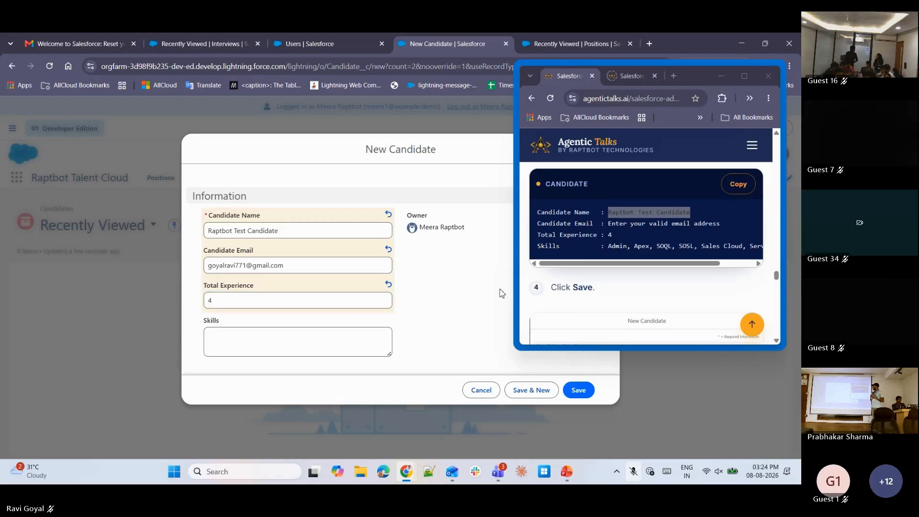
drag(610, 249, 763, 250)
key(ctrl+c)
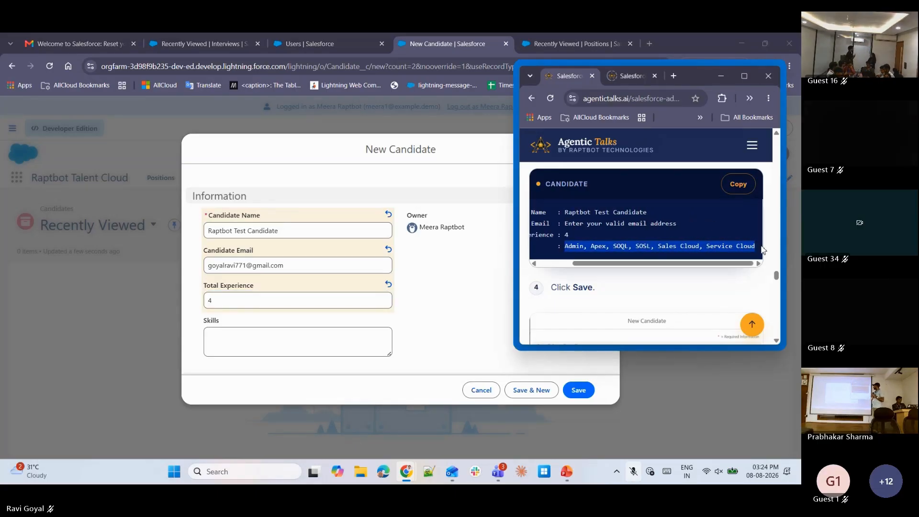
click(220, 331)
key(ctrl+v)
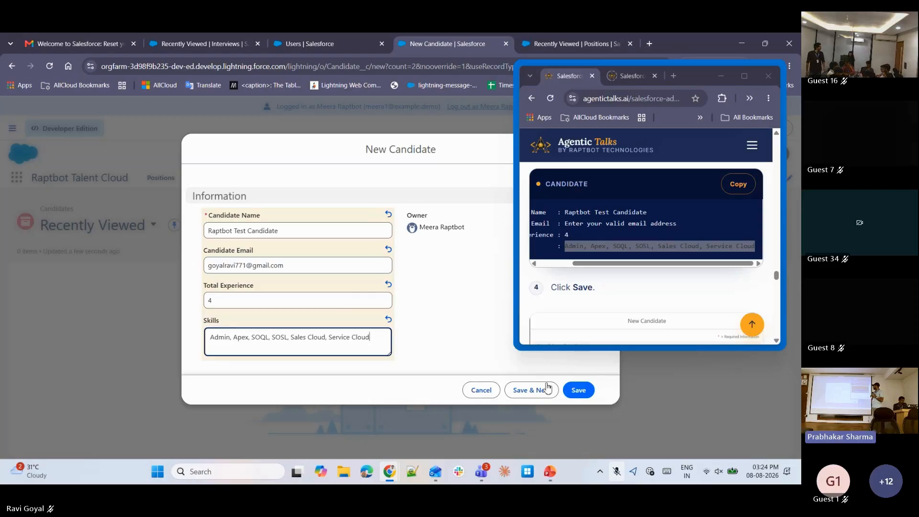
click(579, 389)
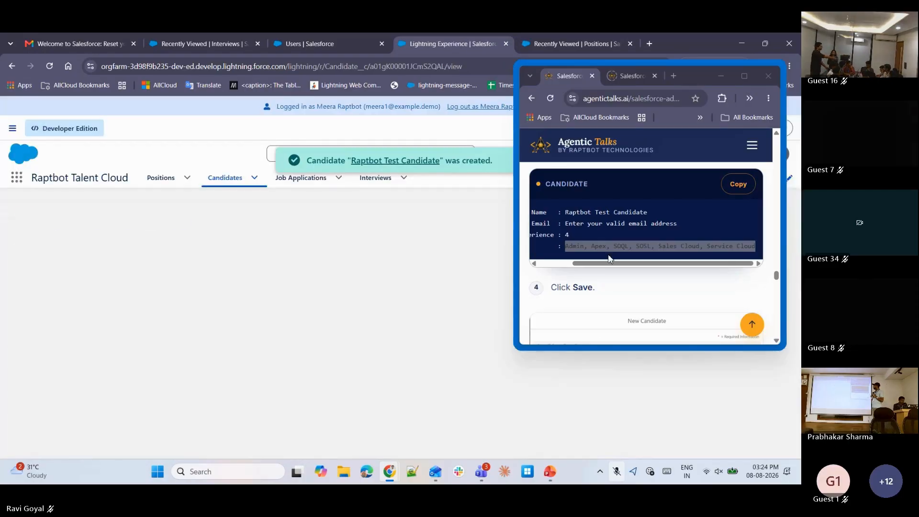
- Start a new Job Application record and set its Position to Senior Developer, following the guide's Job Application details
scroll(607, 283, down, 3)
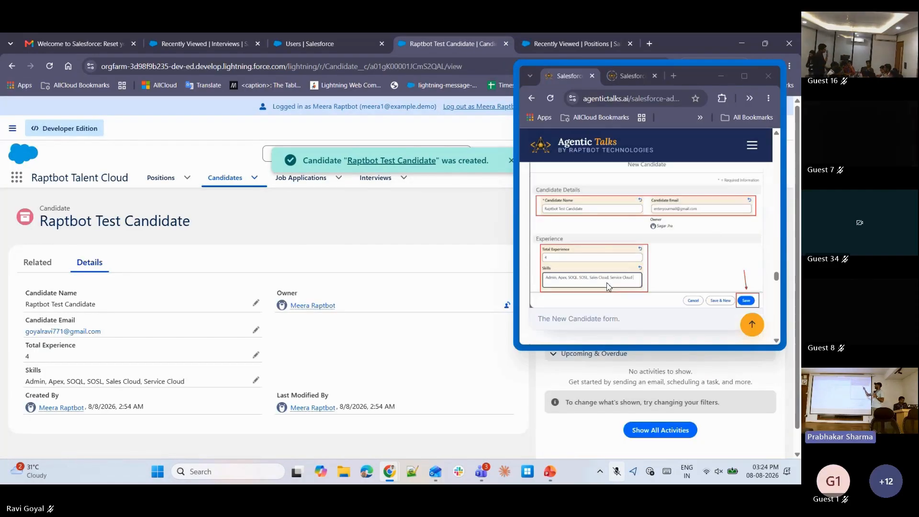
click(301, 178)
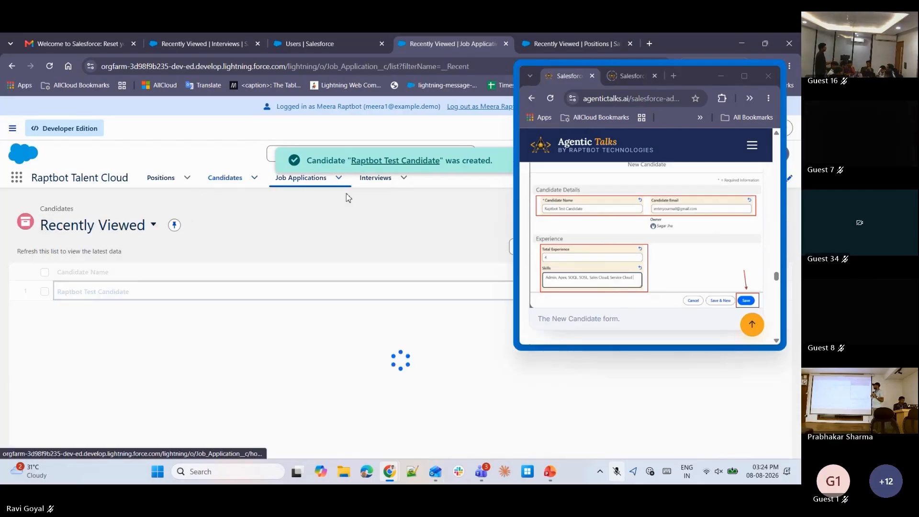
scroll(612, 249, down, 3)
scroll(621, 253, down, 5)
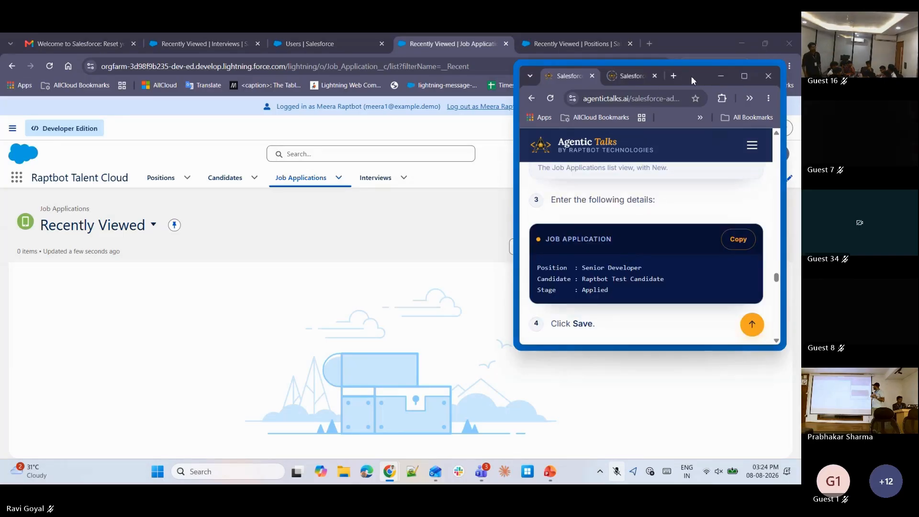
mouse_move(691, 76)
mouse_down()
mouse_move(516, 251)
mouse_move(663, 122)
mouse_move(694, 70)
mouse_up()
click(672, 221)
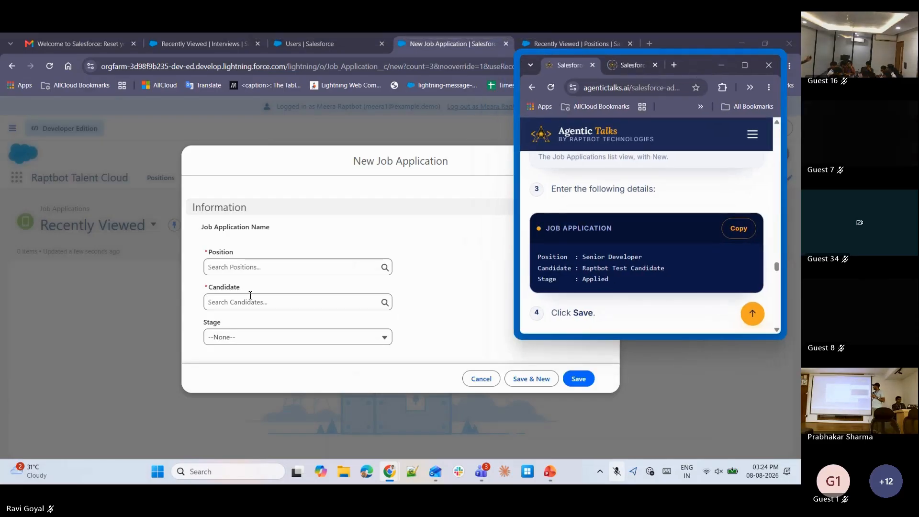
click(245, 267)
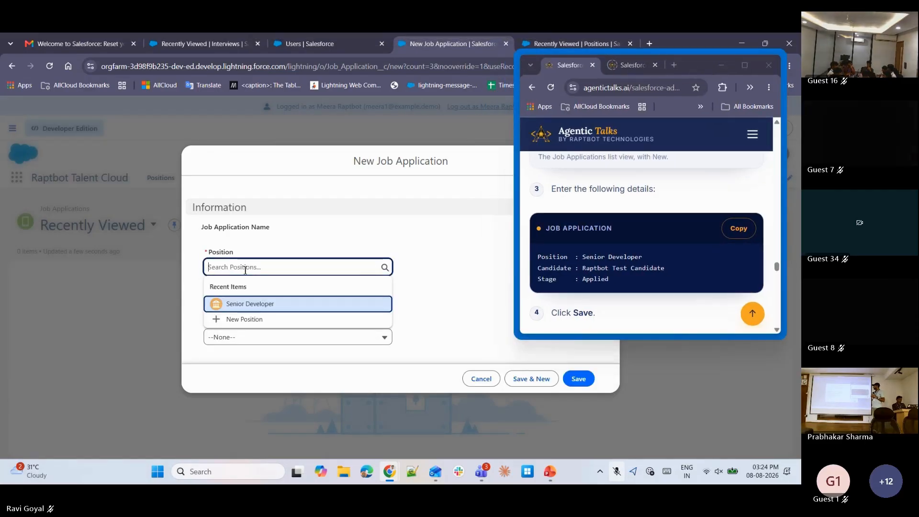
click(241, 304)
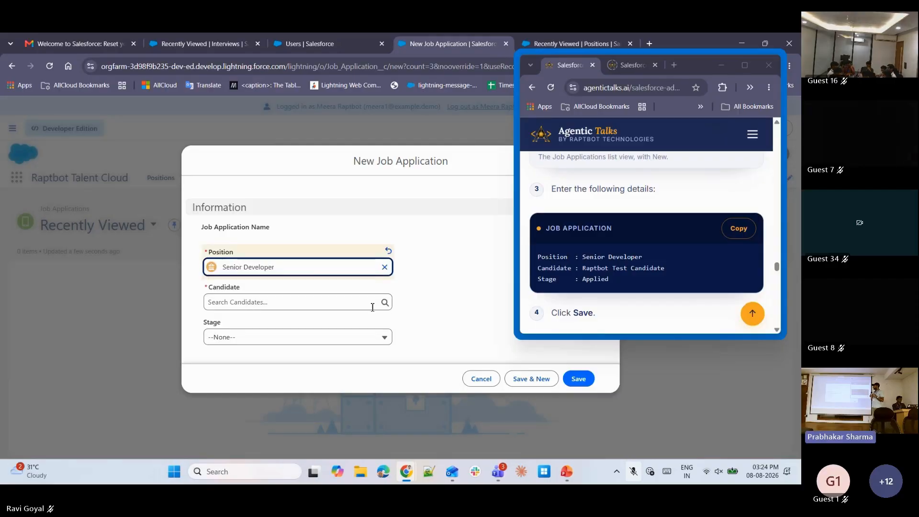
- Set the job application's Candidate to Raptbot Test Candidate and its Stage to Applied, and save the record
click(276, 303)
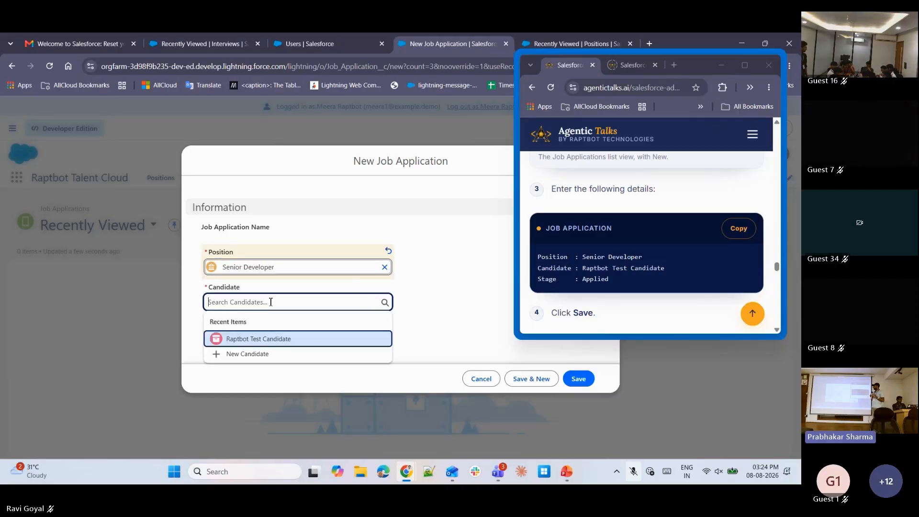
click(261, 339)
click(242, 336)
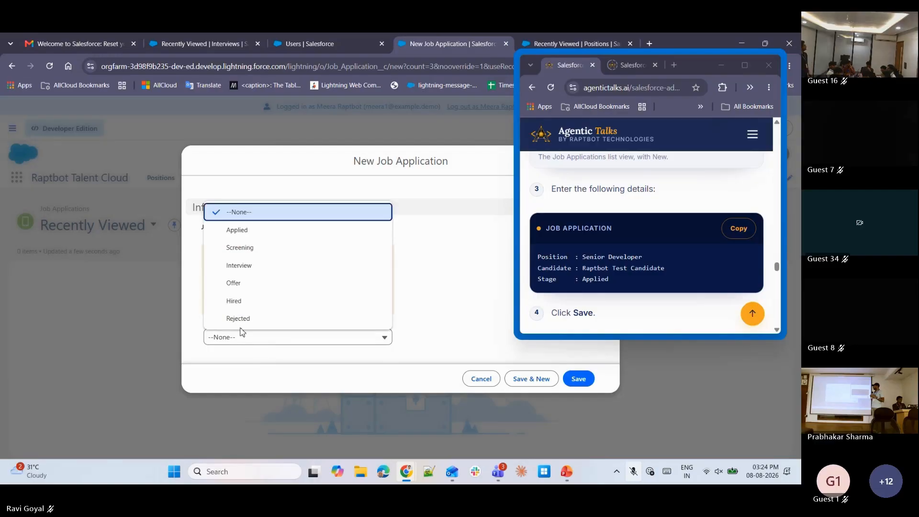
click(240, 233)
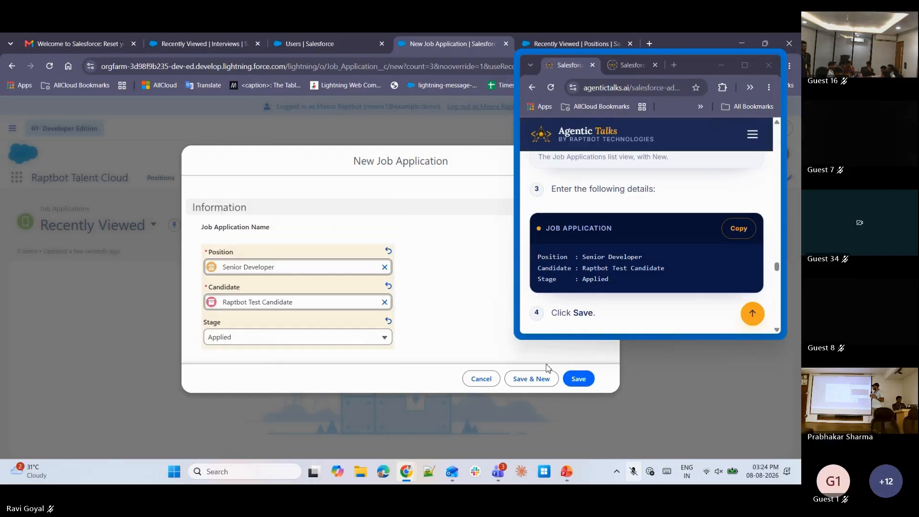
click(579, 378)
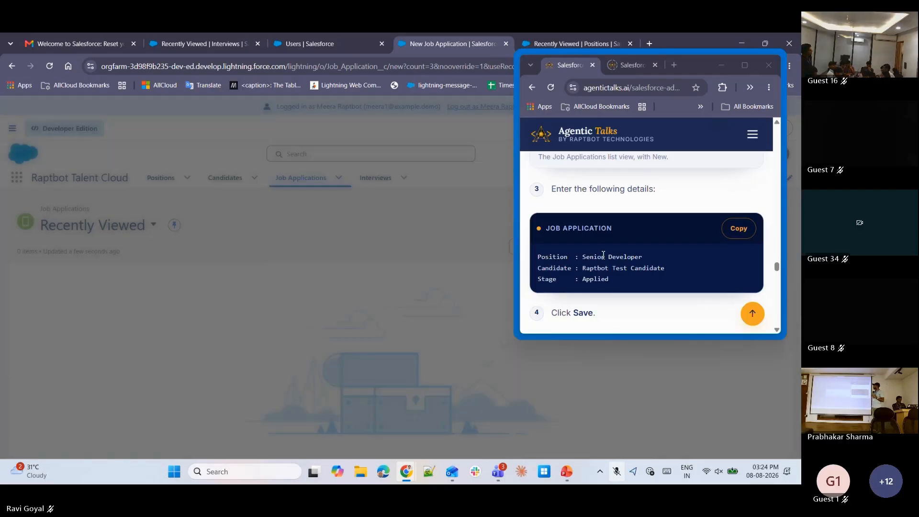
- Start a new Interview record as in the guide's Step 2 and set its Job Application to APP-0001
scroll(603, 254, down, 8)
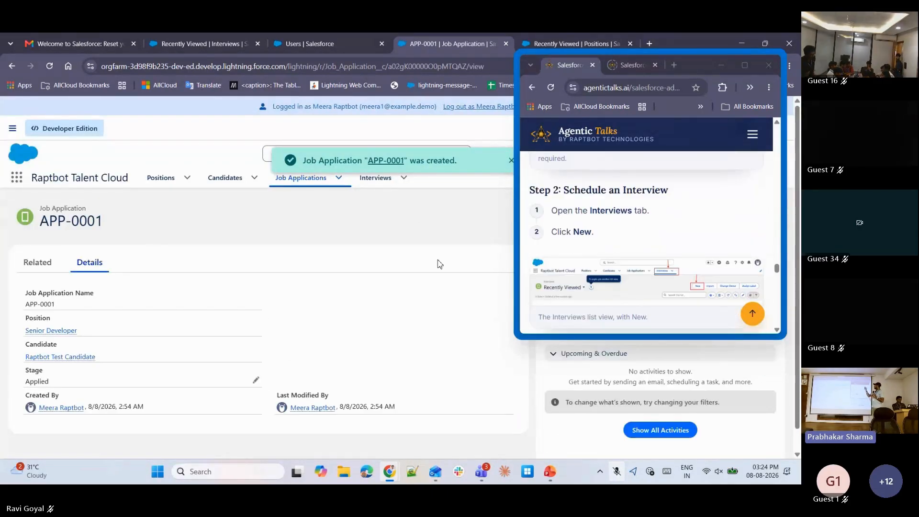
click(375, 178)
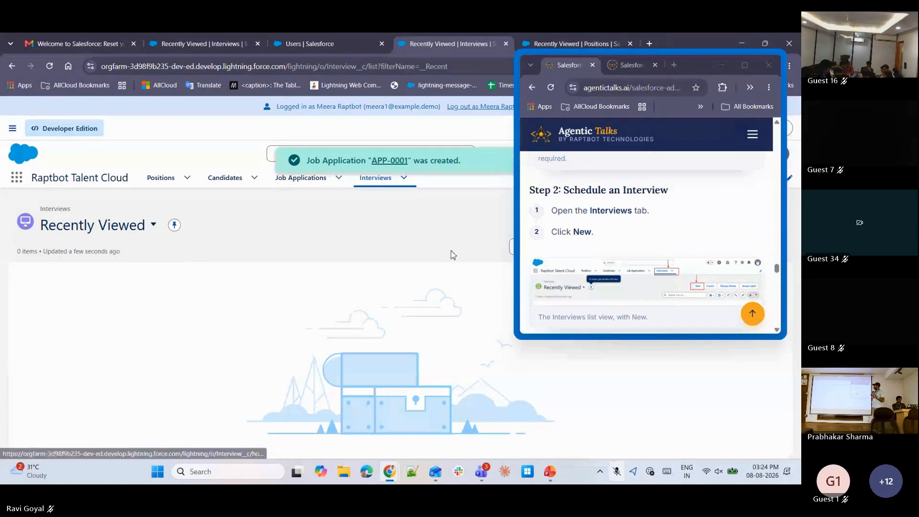
drag(688, 64, 399, 247)
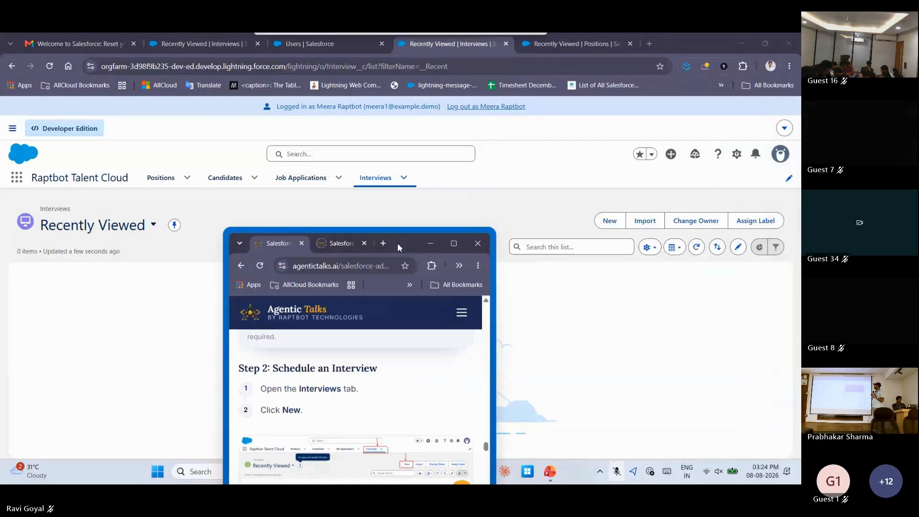
click(609, 221)
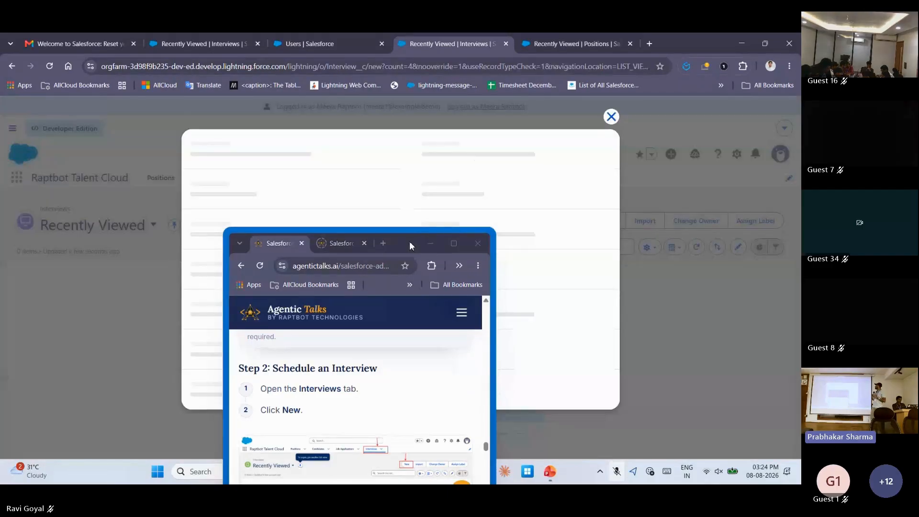
drag(408, 240, 708, 75)
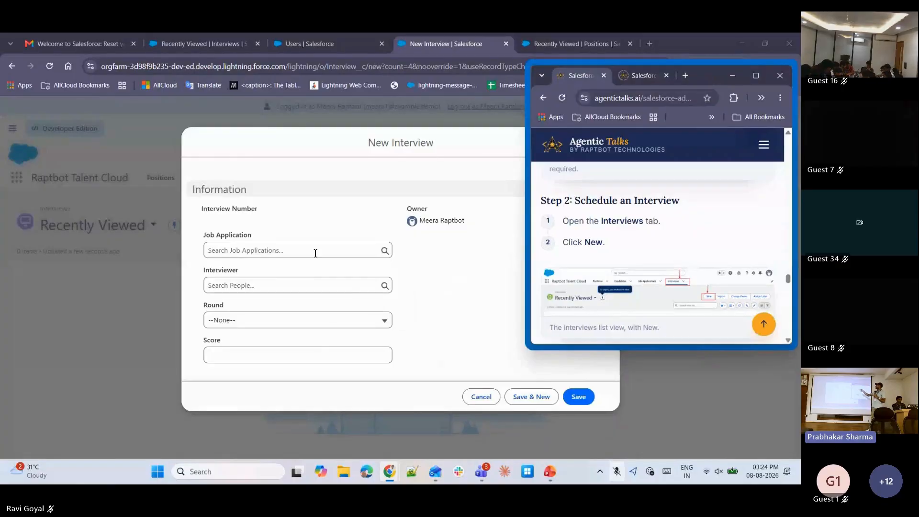
scroll(613, 248, down, 3)
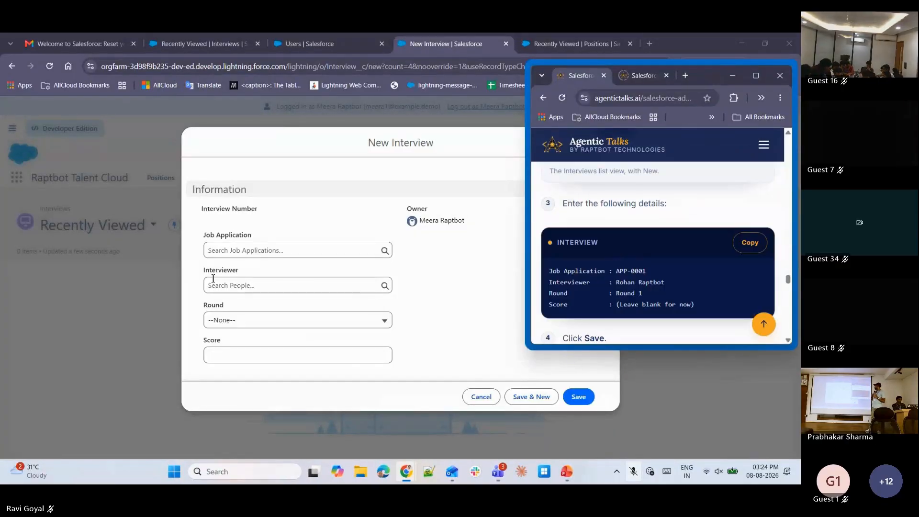
click(226, 250)
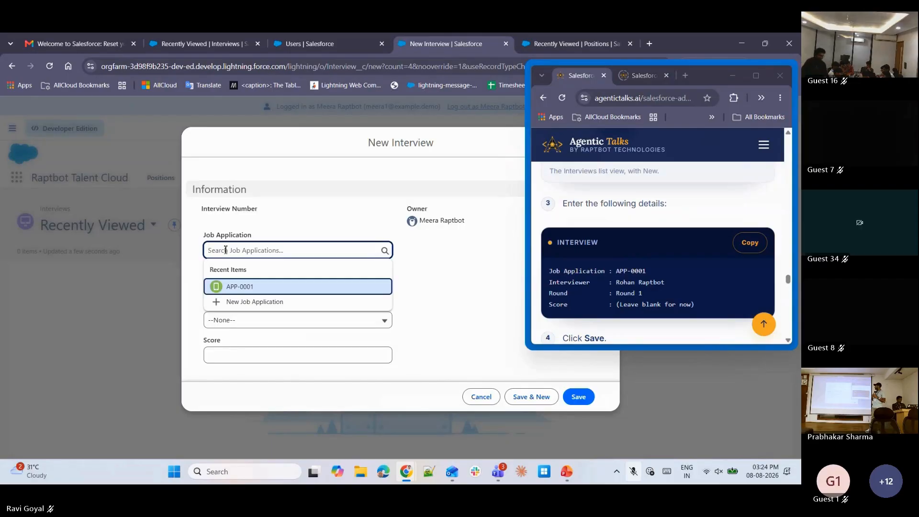
click(248, 286)
- Set the Interviewer to the user named in the guide and Round to Round 1, leave Score blank, and save the interview
click(270, 288)
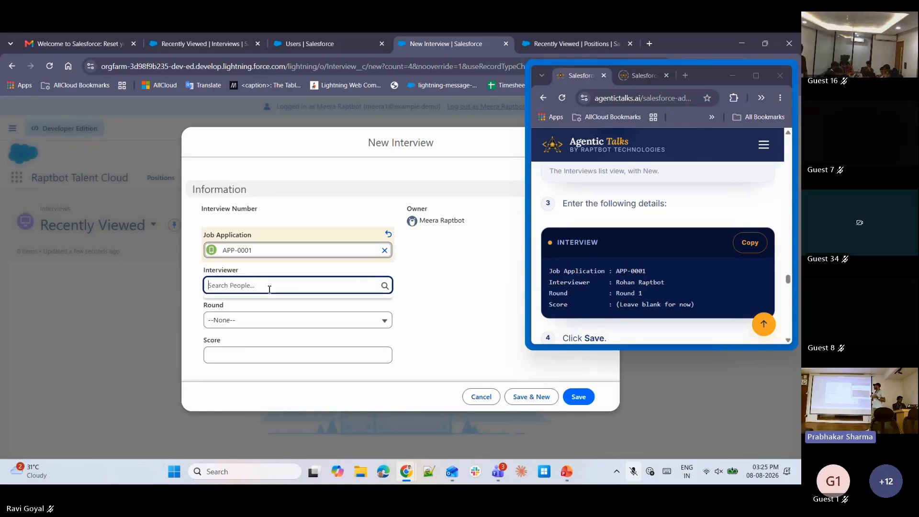
text(Roha)
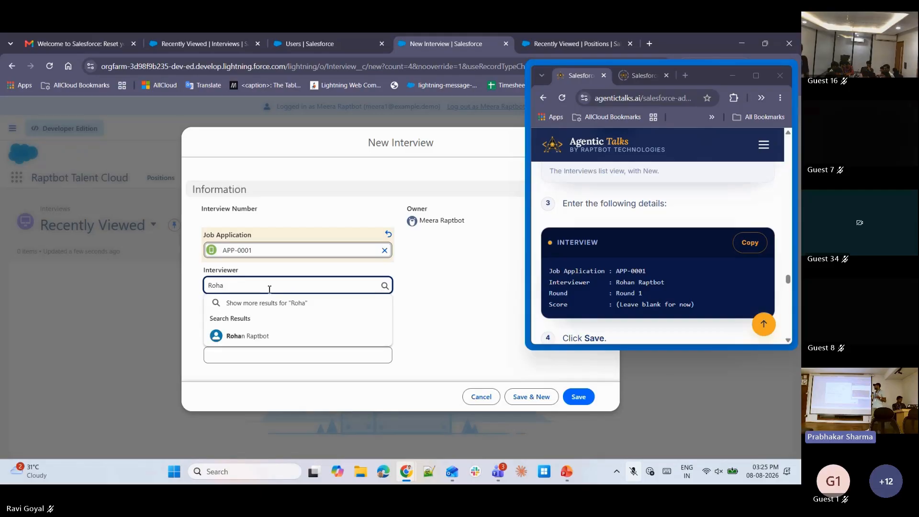
click(252, 337)
click(307, 320)
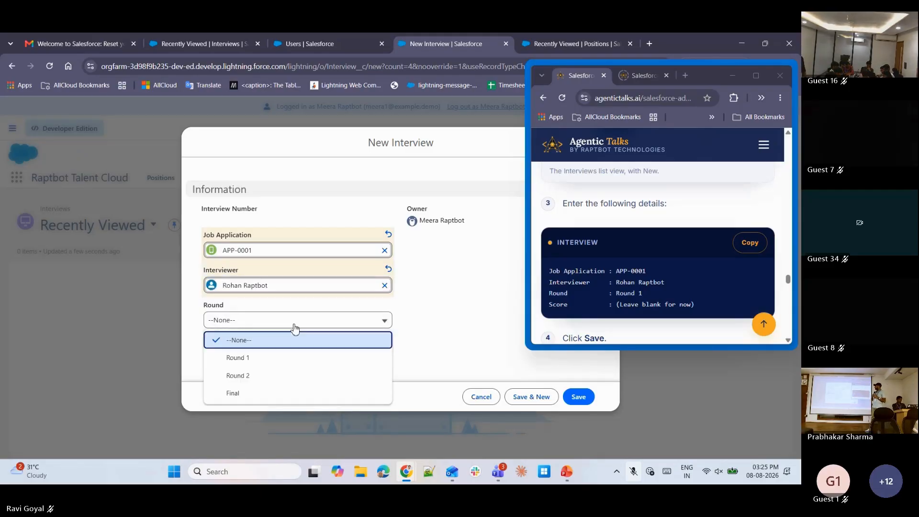
click(241, 358)
click(280, 363)
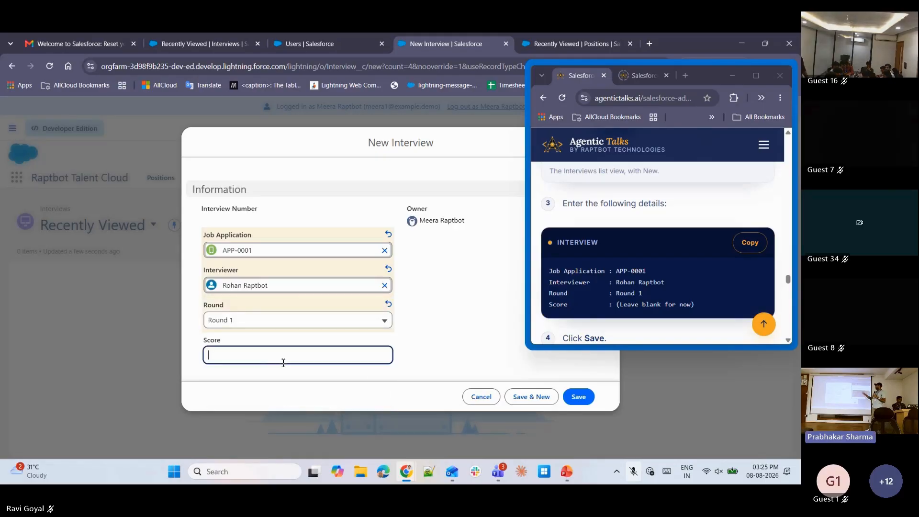
click(376, 375)
click(582, 395)
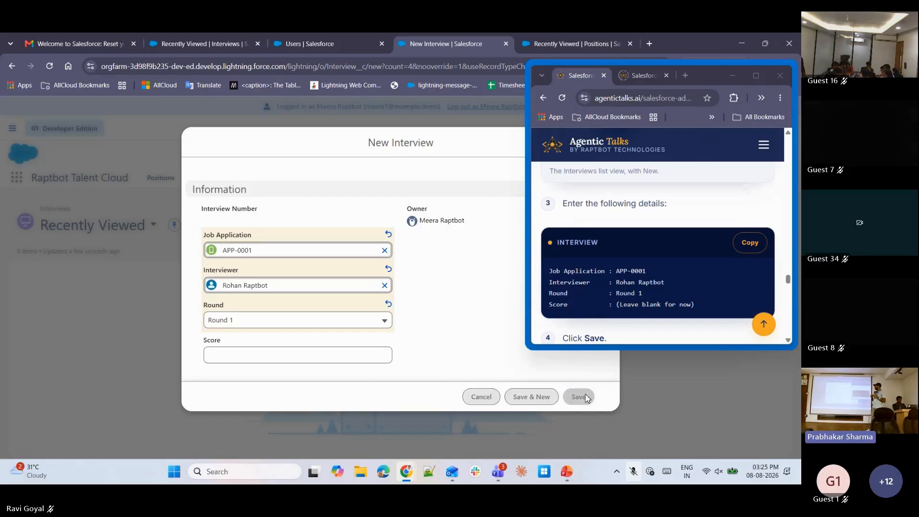
- Log out of the System Administrator test user's session, as directed in the guide's section 3.1
scroll(621, 327, down, 6)
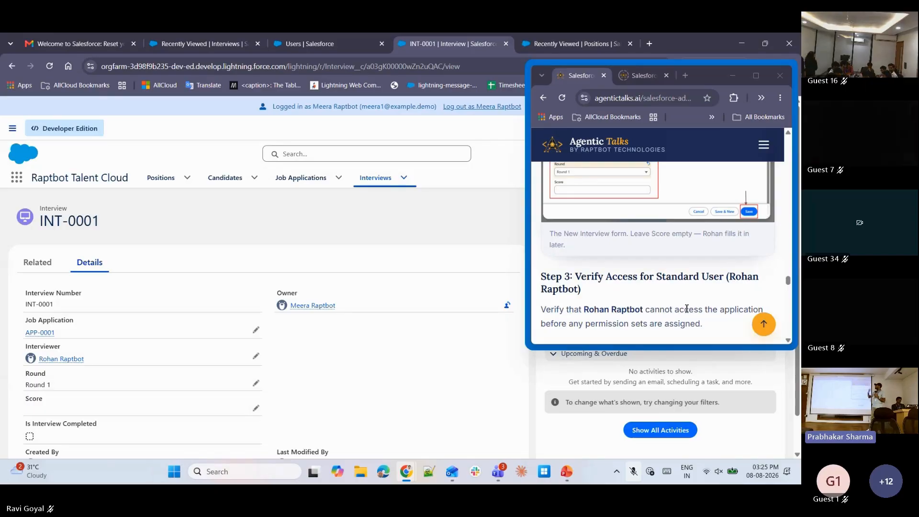
scroll(599, 289, down, 3)
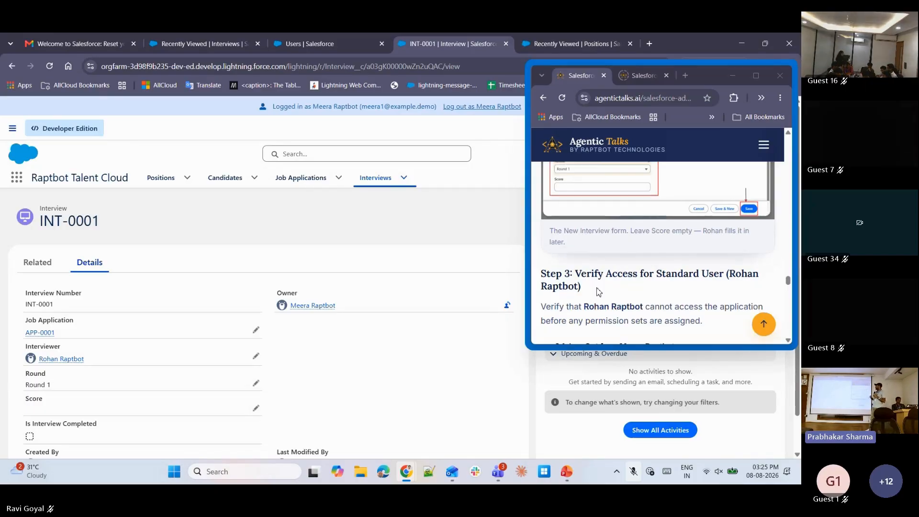
scroll(597, 291, up, 1)
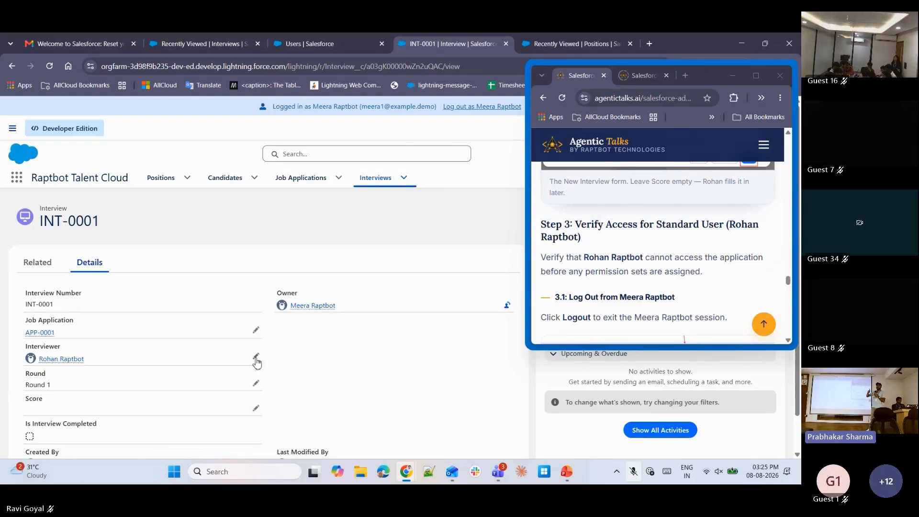
scroll(244, 399, down, 1)
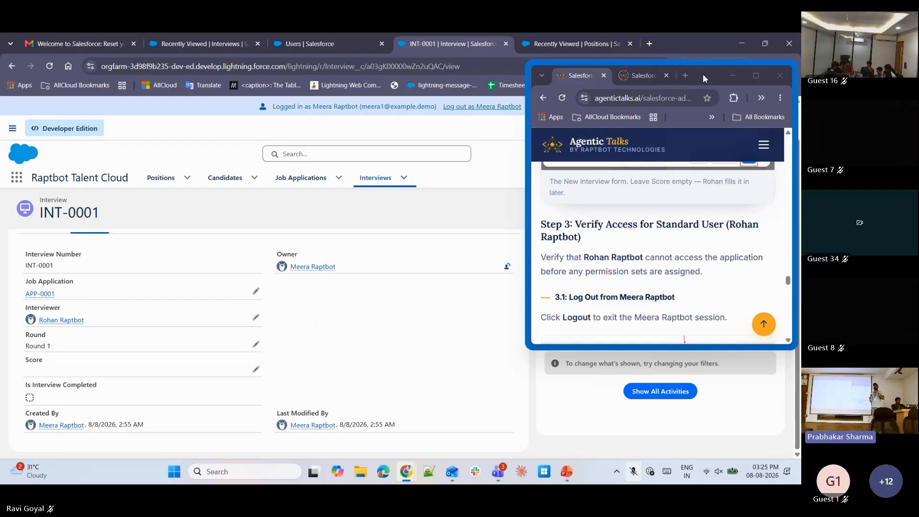
drag(703, 73, 699, 120)
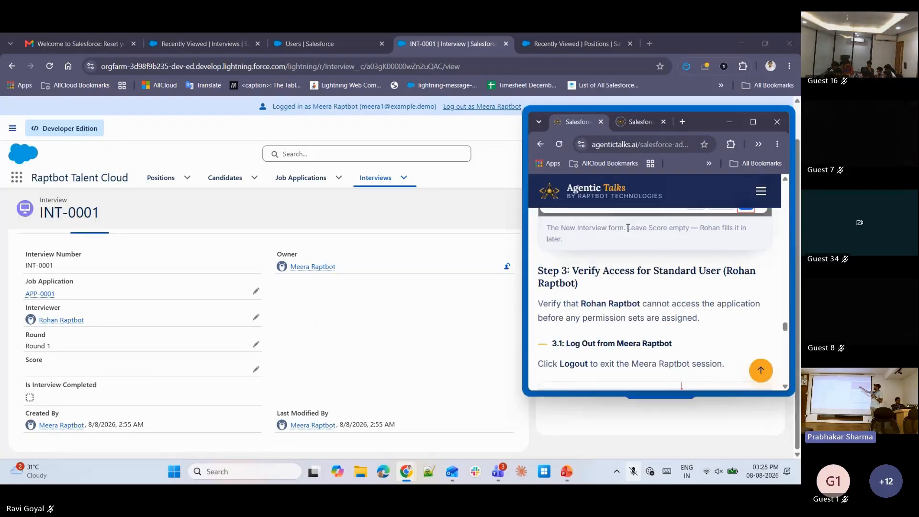
click(466, 107)
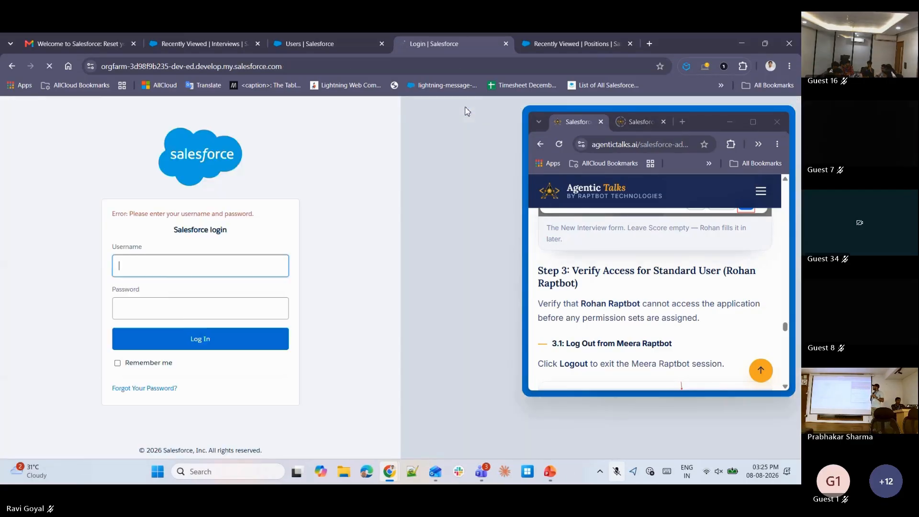
- Switch to Gmail and copy the Developer Edition username from the Salesforce welcome email
click(69, 47)
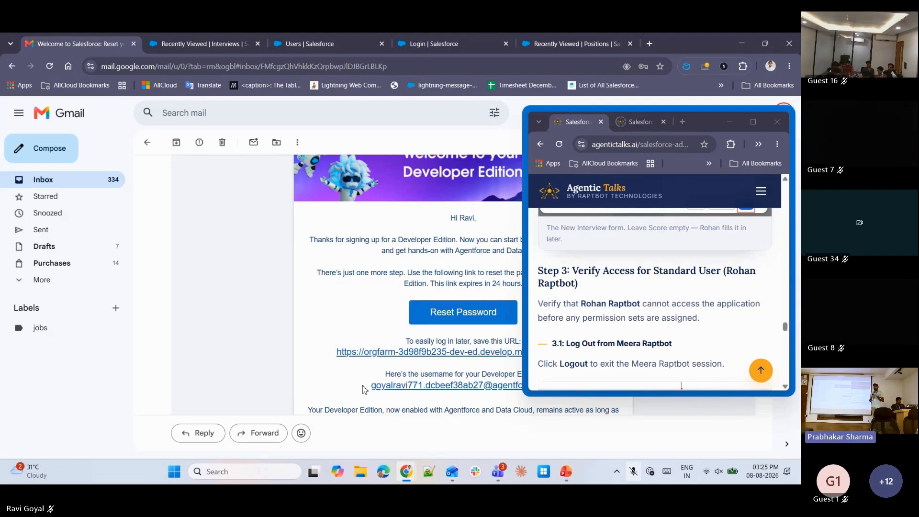
click(685, 126)
drag(219, 90, 223, 89)
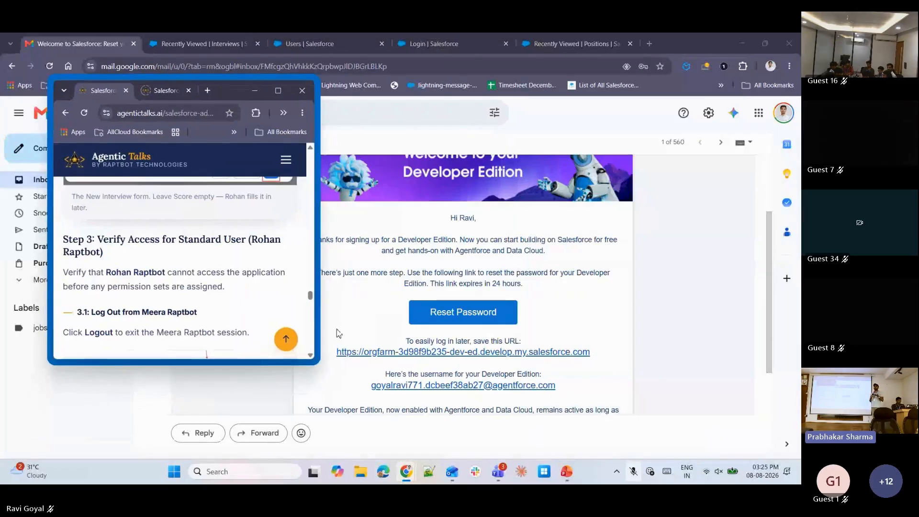
drag(371, 385, 585, 386)
key(ctrl+c)
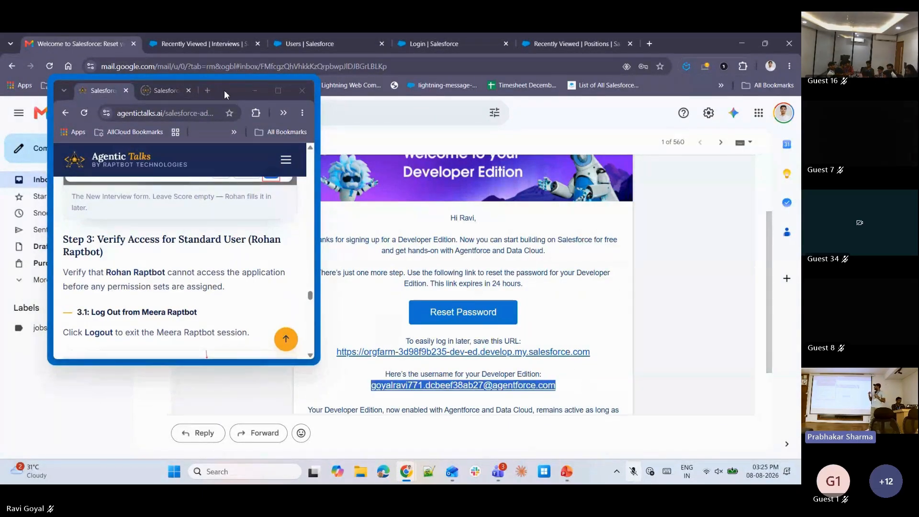
drag(224, 90, 631, 89)
- Check the open Salesforce sessions for an active login, and open login.salesforce.com in a new browser tab
click(196, 47)
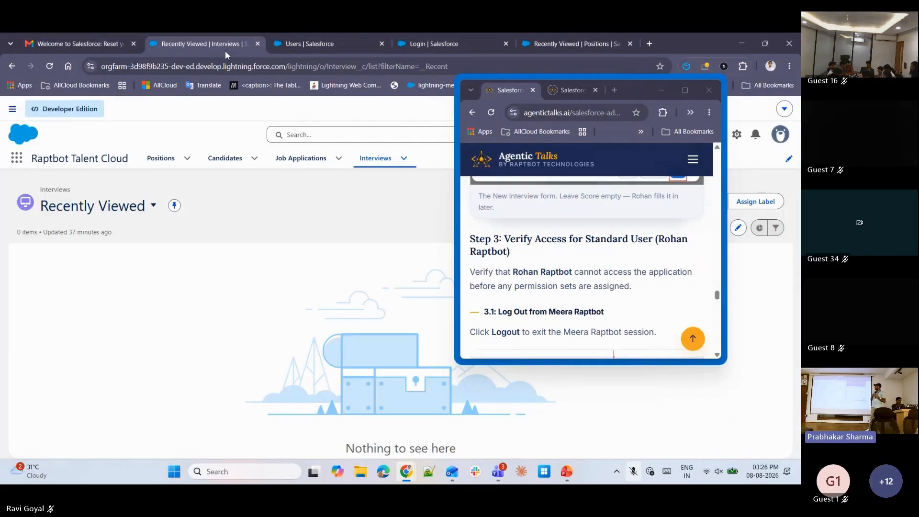
click(280, 48)
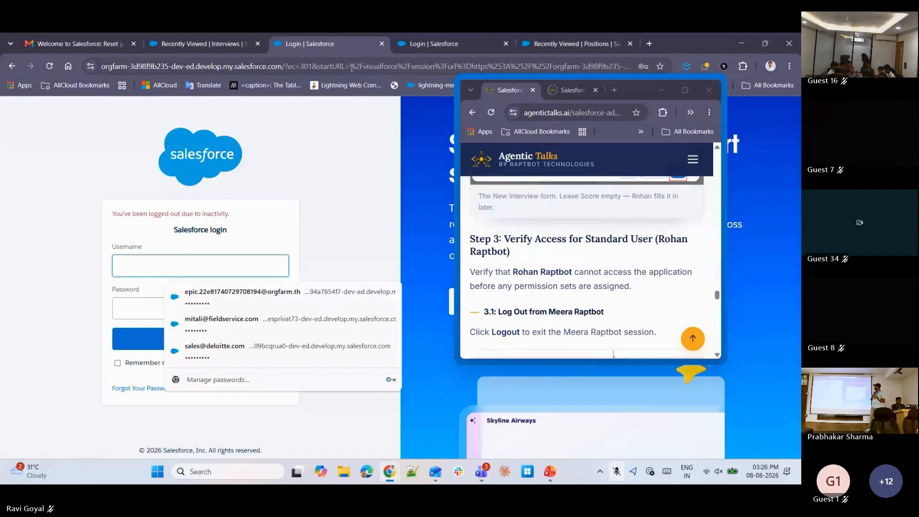
click(580, 51)
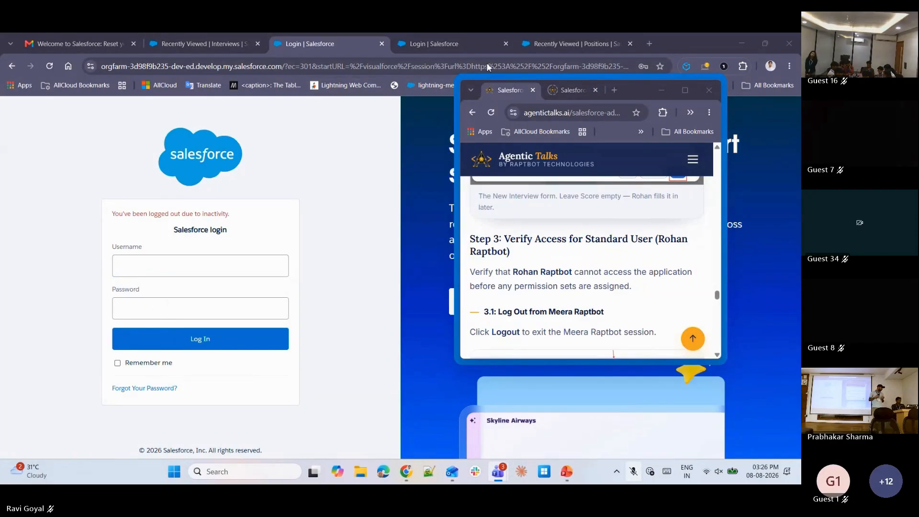
click(649, 43)
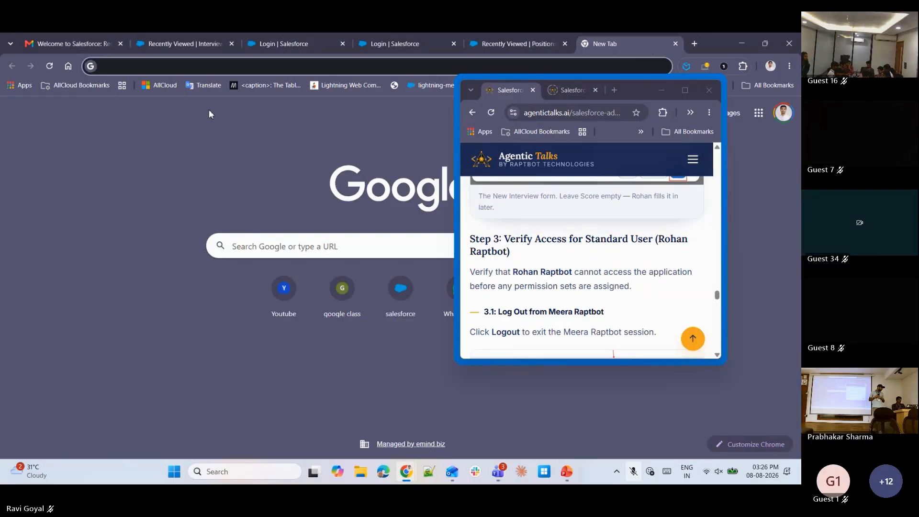
text(Login.salesforce.com)
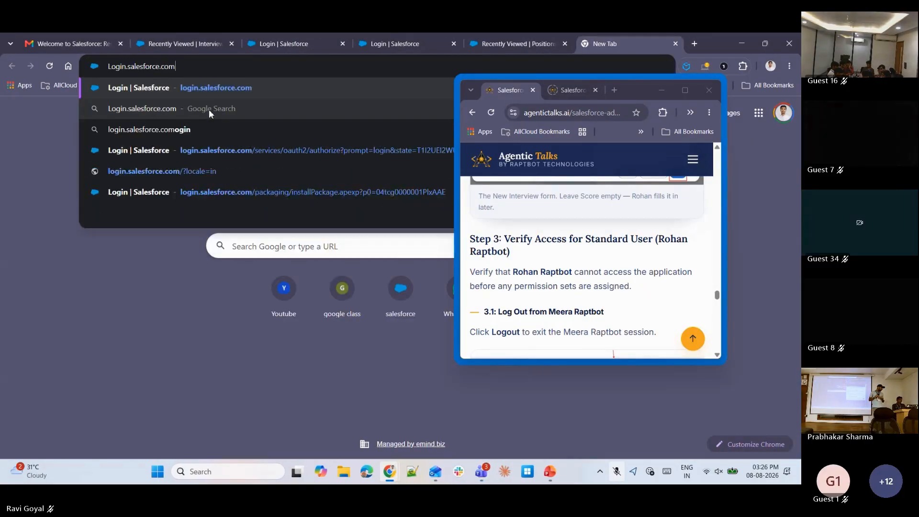
key(Return)
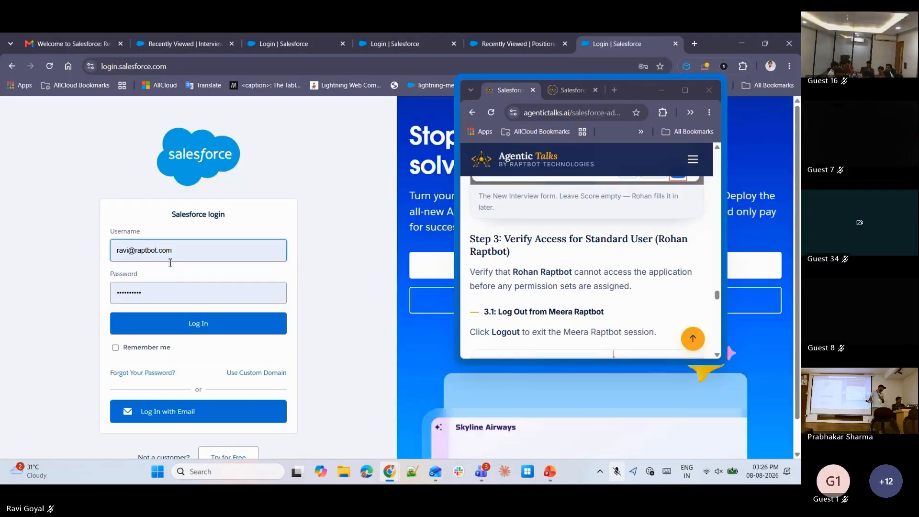
- Log in with the copied administrator username and the account password, and postpone the mobile phone registration
triple_click(201, 251)
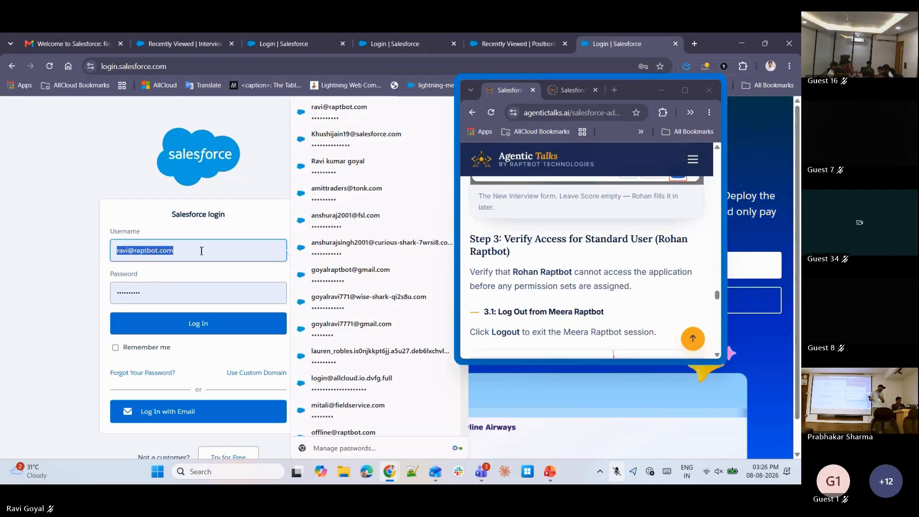
key(ctrl+v)
double_click(151, 298)
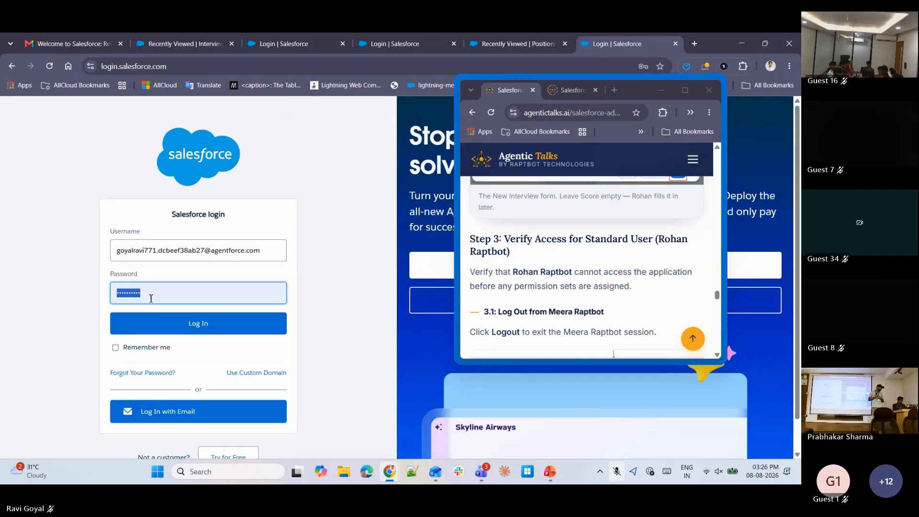
key(ctrl+v)
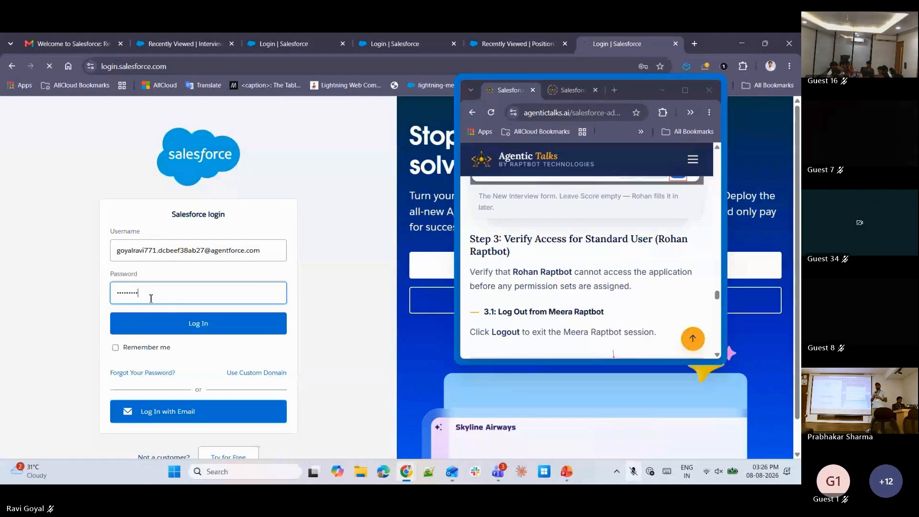
key(Return)
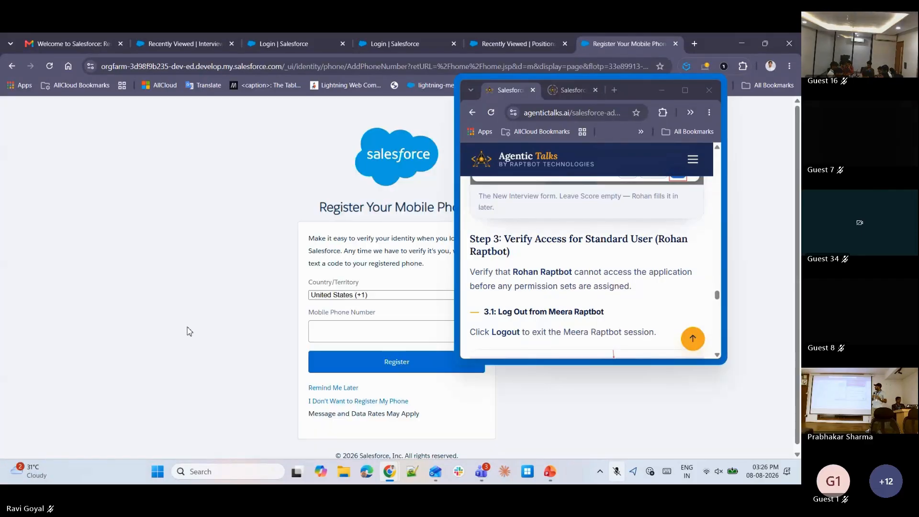
click(326, 390)
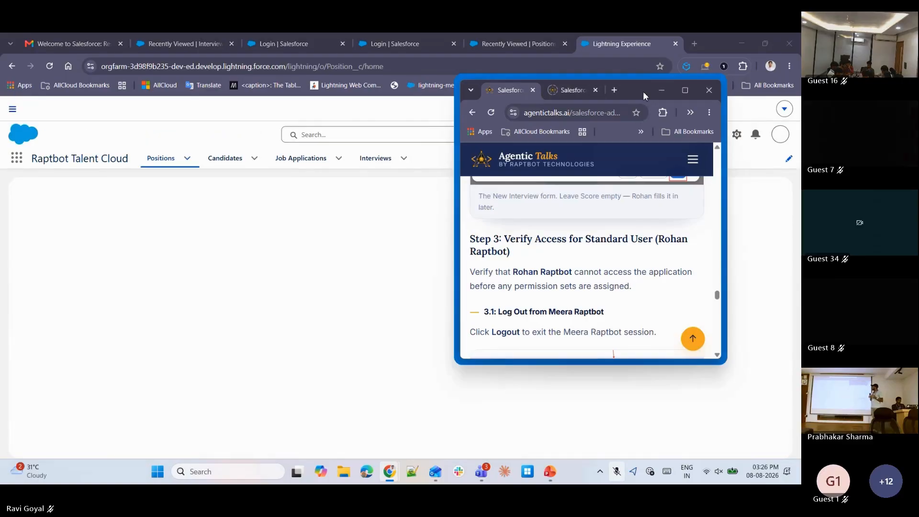
- Open Salesforce Setup from the Raptbot Talent Cloud app and move the guide window clear of the Setup navigation
drag(643, 95, 535, 130)
click(737, 134)
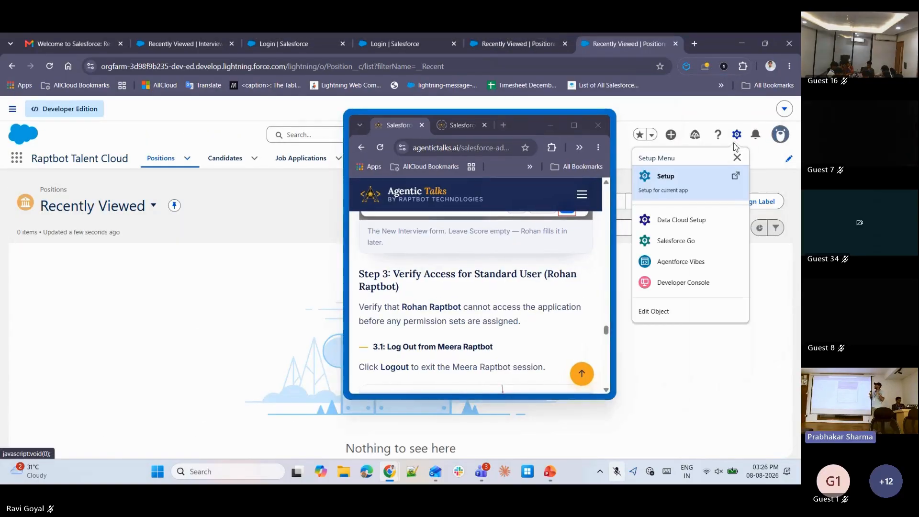
click(685, 182)
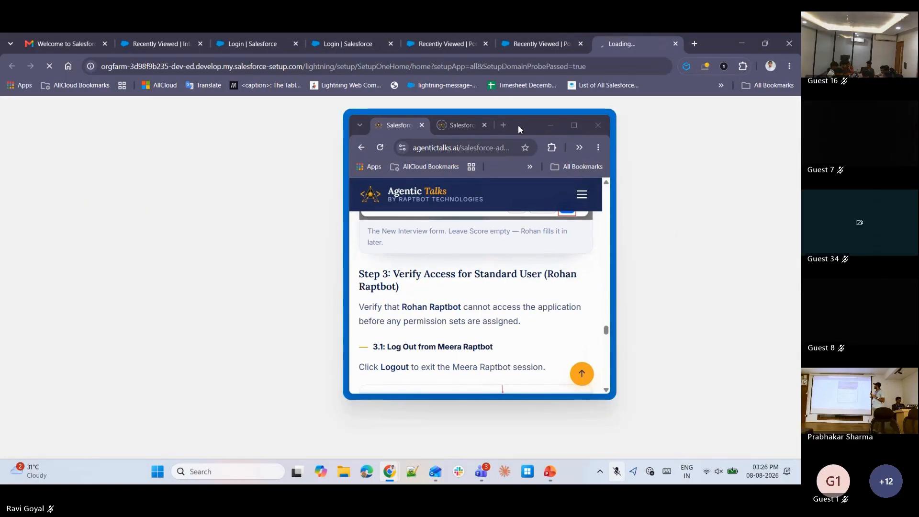
drag(518, 125, 719, 85)
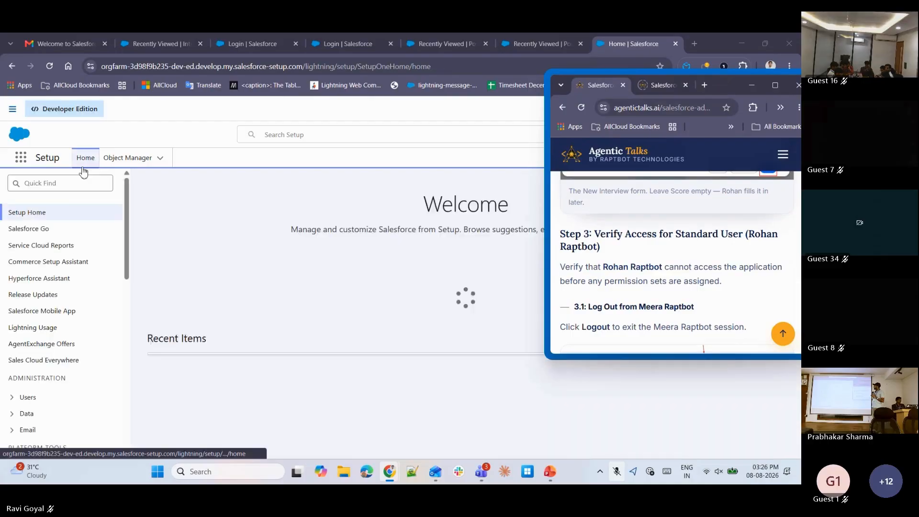
- Find the Users page in Setup and log in as the Standard User test user, following the guide's section 3.3
click(68, 184)
scroll(612, 277, down, 8)
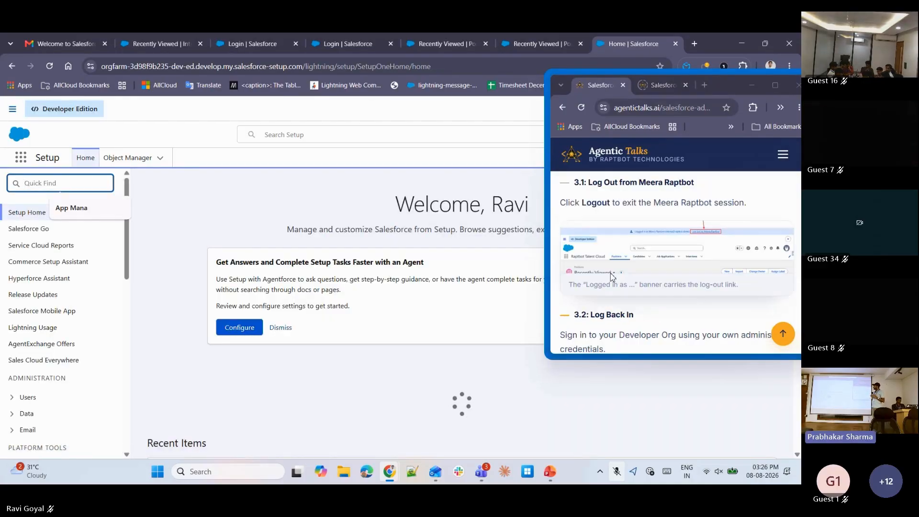
text(User)
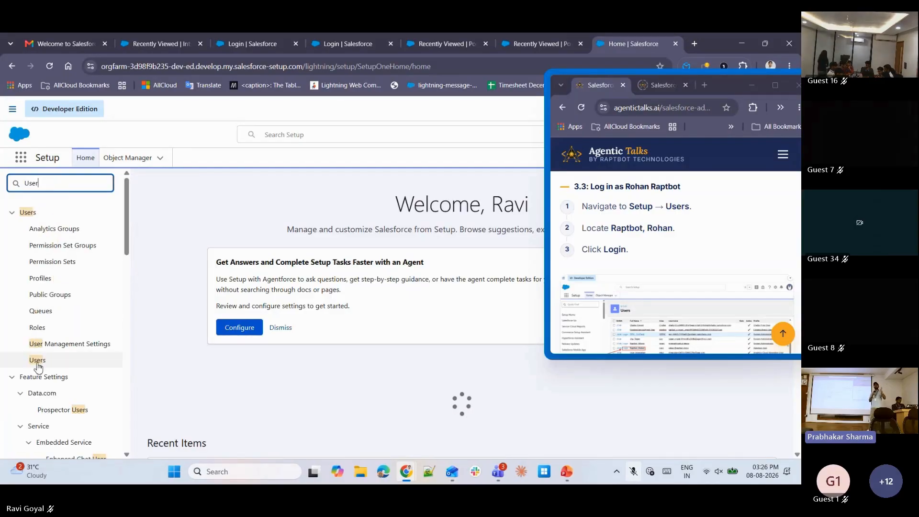
click(38, 365)
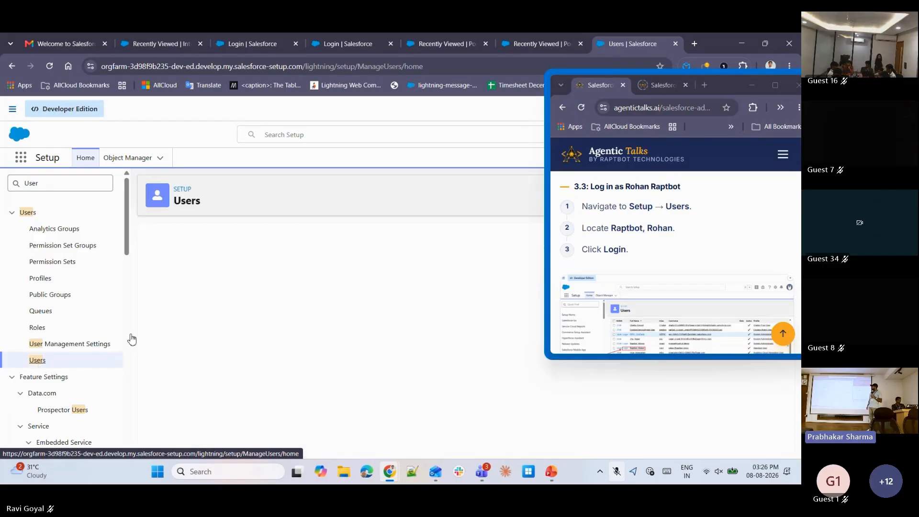
scroll(214, 329, down, 1)
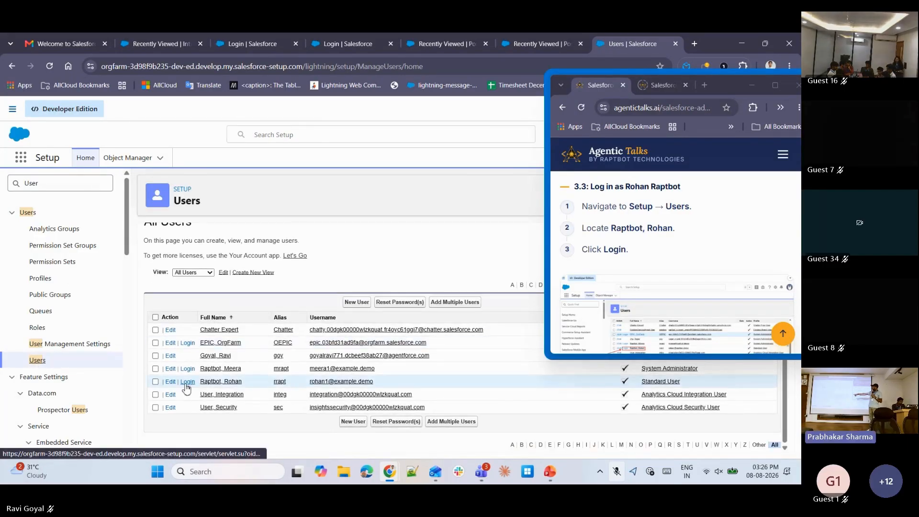
click(186, 382)
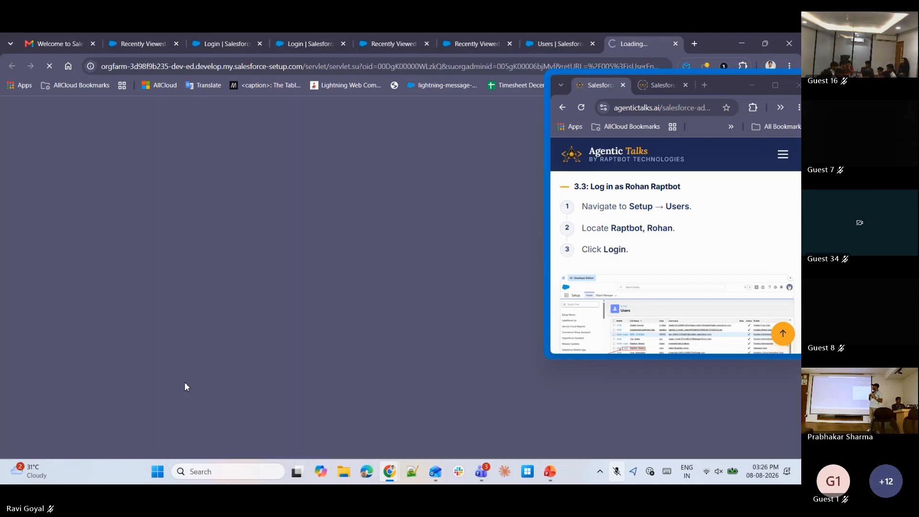
- Read the guide's sections 3.4 and 3.5 and compare the expected result with the test user's Raptbot Talent Cloud app
scroll(587, 254, down, 5)
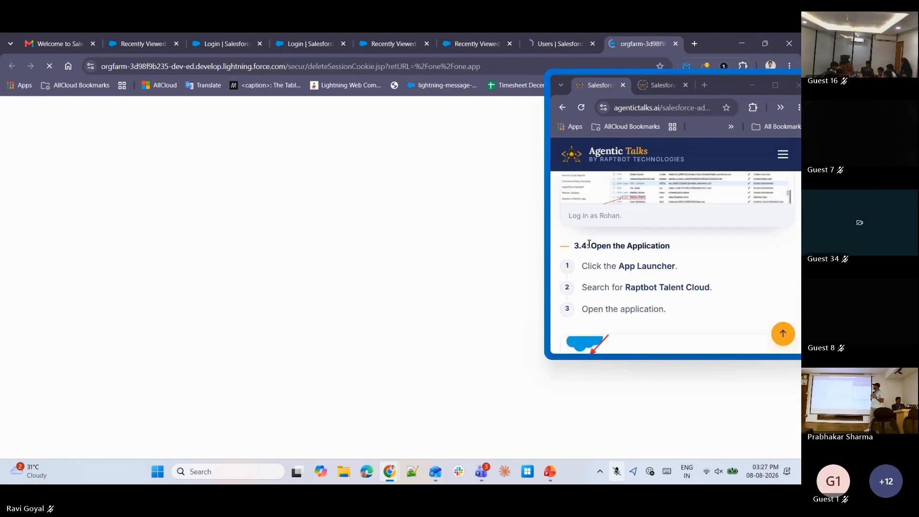
scroll(588, 244, down, 1)
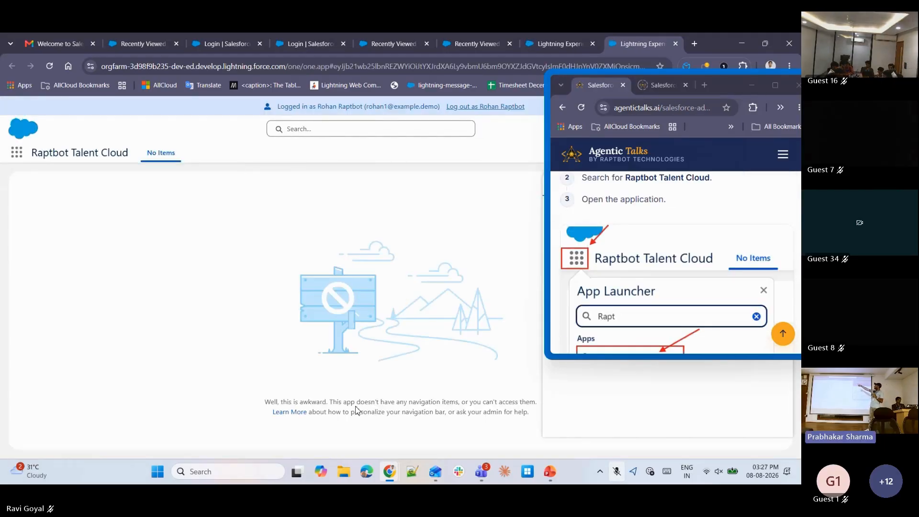
scroll(664, 247, up, 6)
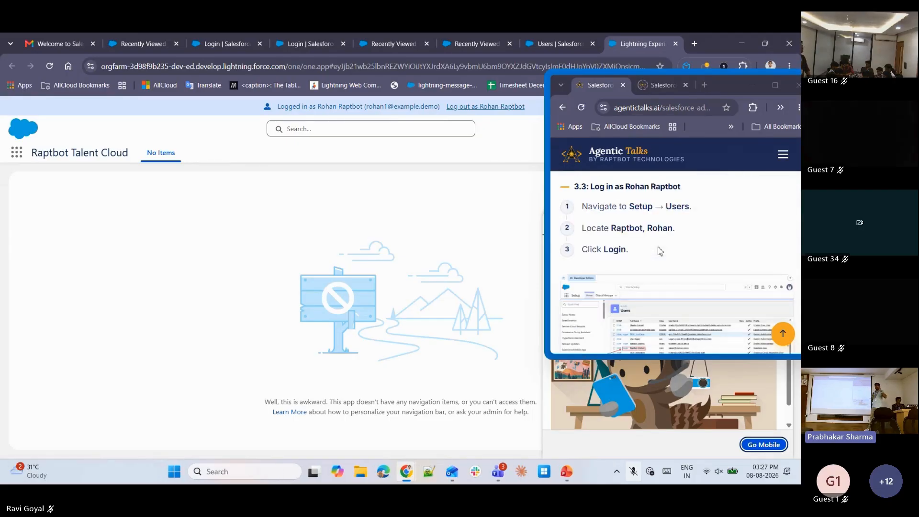
scroll(660, 251, down, 6)
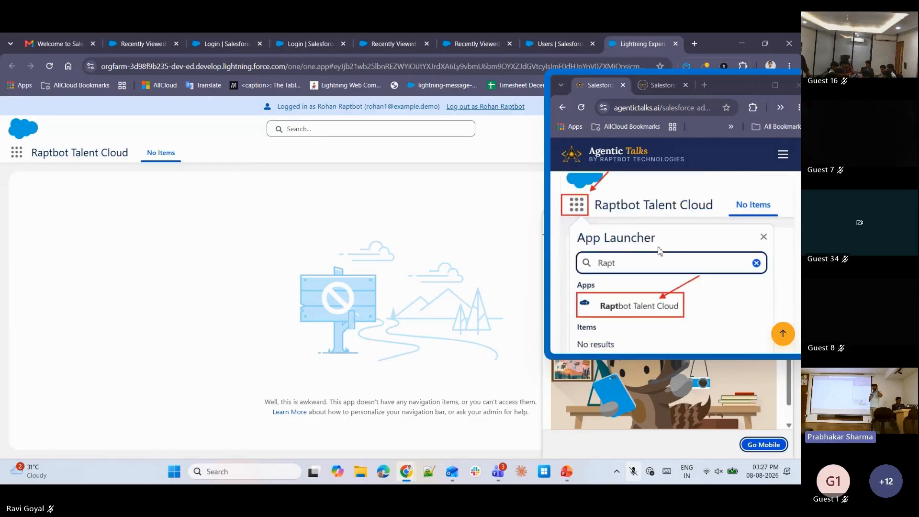
scroll(660, 251, down, 3)
scroll(659, 248, up, 2)
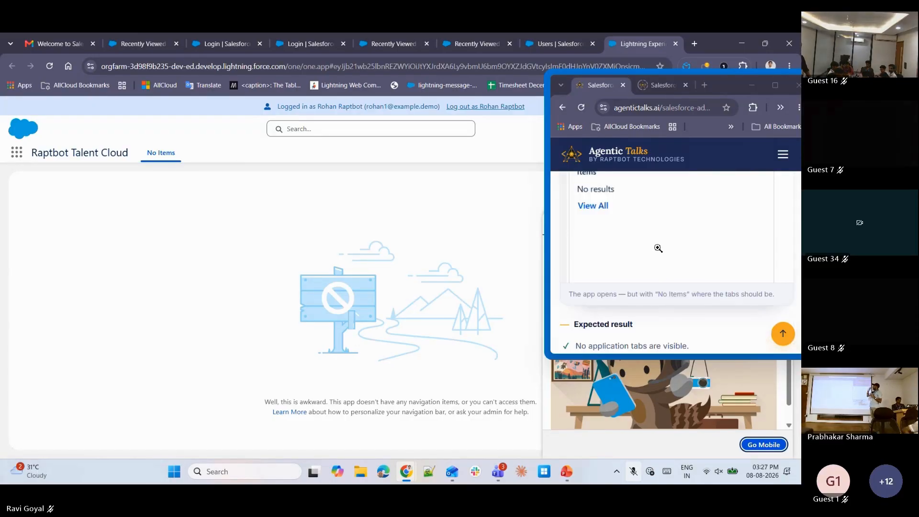
scroll(658, 248, down, 1)
scroll(657, 245, down, 3)
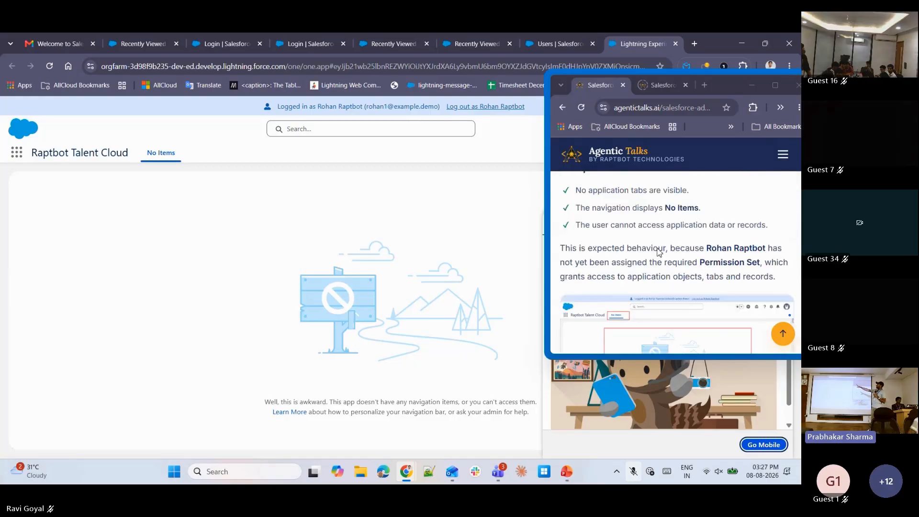
scroll(659, 252, down, 4)
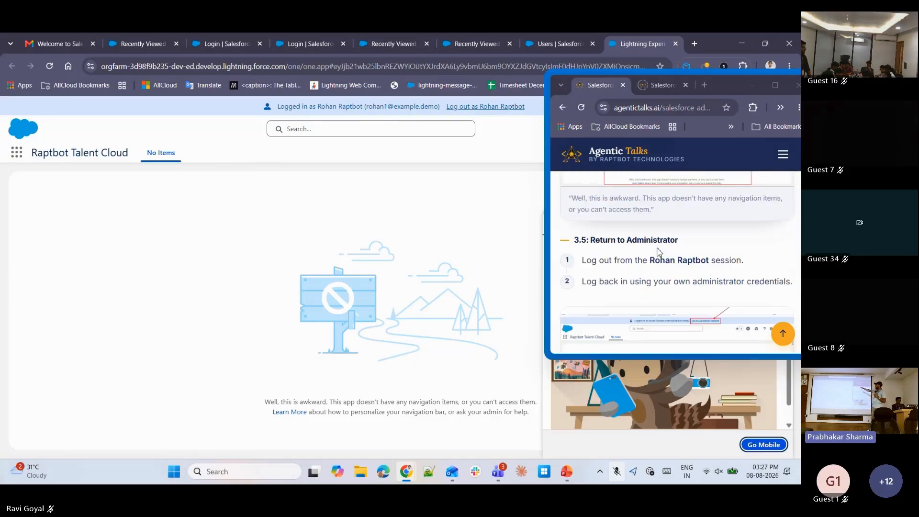
scroll(660, 251, up, 2)
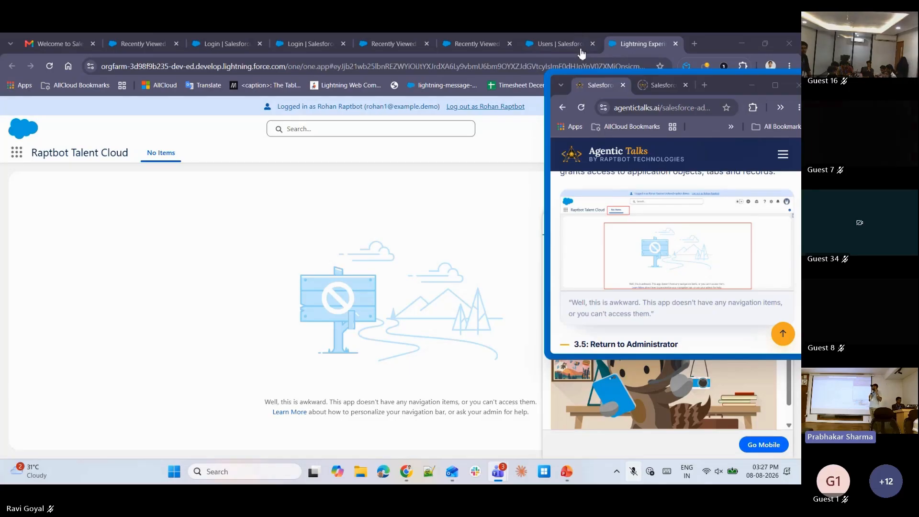
click(467, 181)
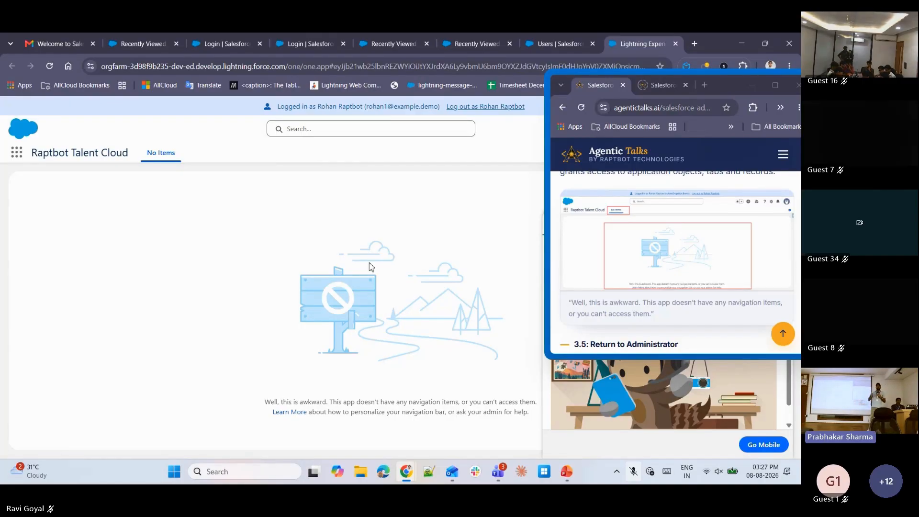
scroll(628, 257, down, 3)
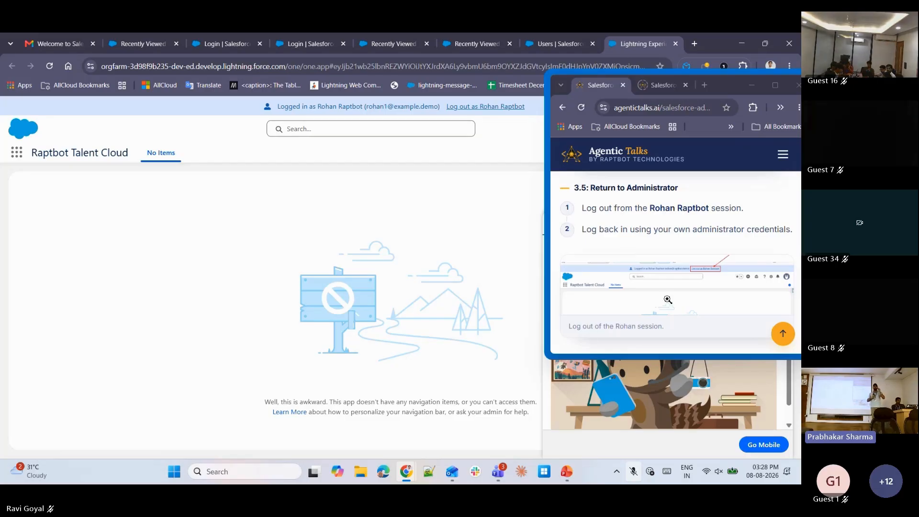
scroll(659, 248, down, 1)
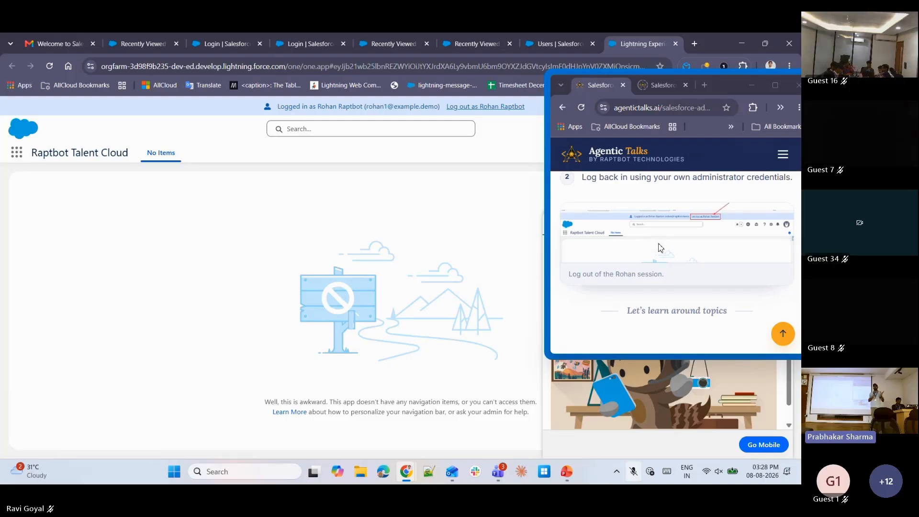
click(476, 108)
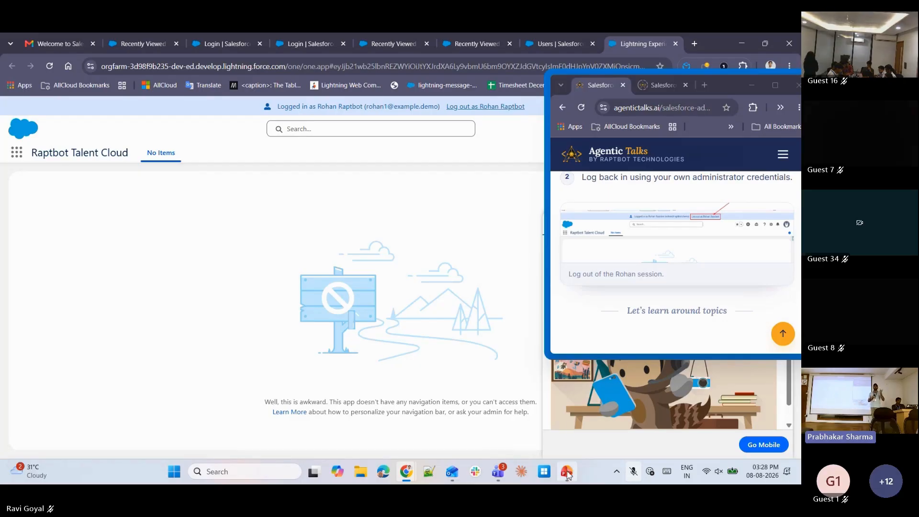
- Switch to the Salesforce_Basic_Admin presentation in PowerPoint and minimize the guide window covering the Test Data Security slide
mouse_move(568, 473)
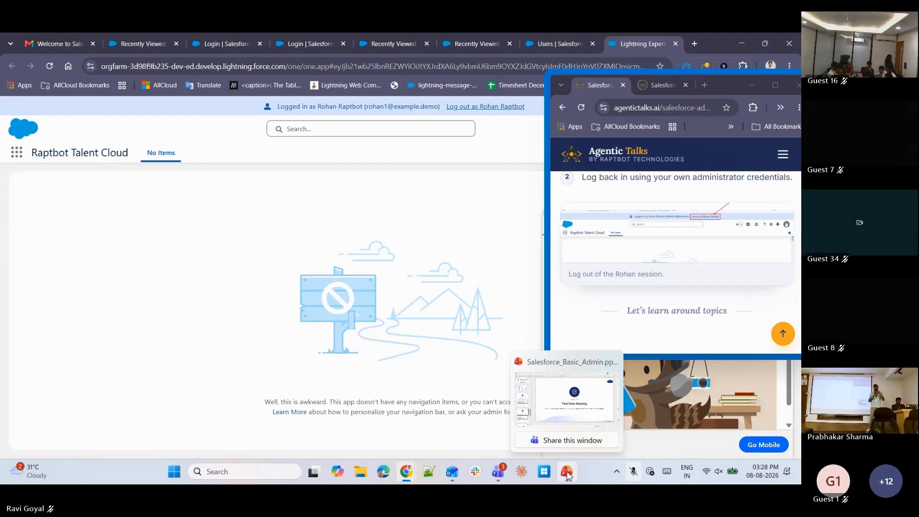
click(567, 473)
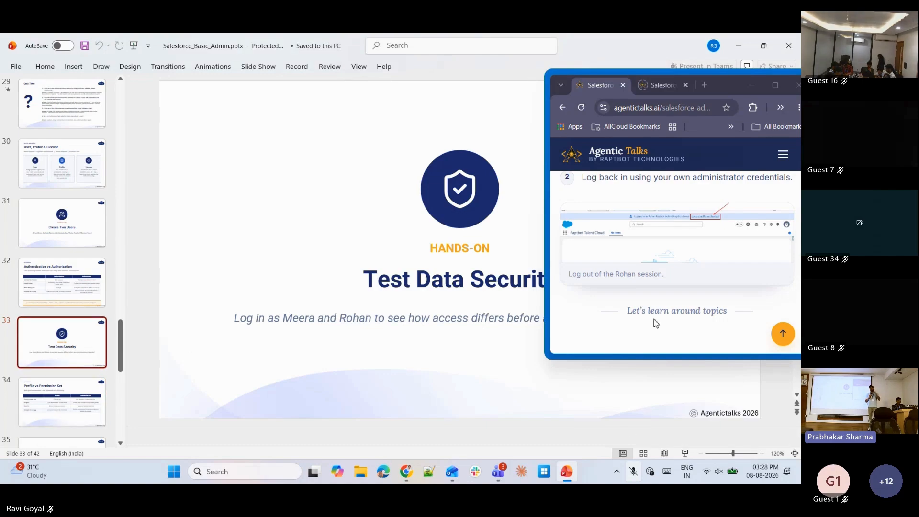
click(751, 85)
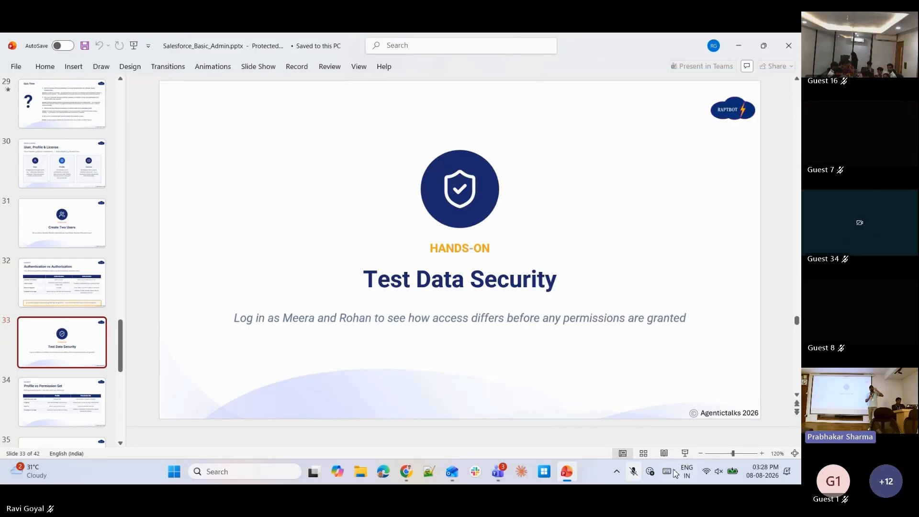
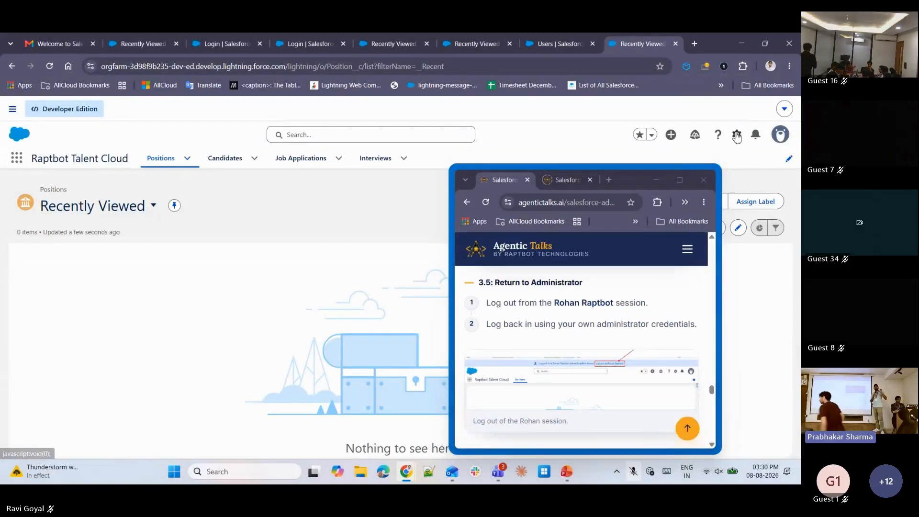
- Open Salesforce Setup again and place the guide window where it leaves the Setup navigation uncovered
drag(625, 186, 501, 177)
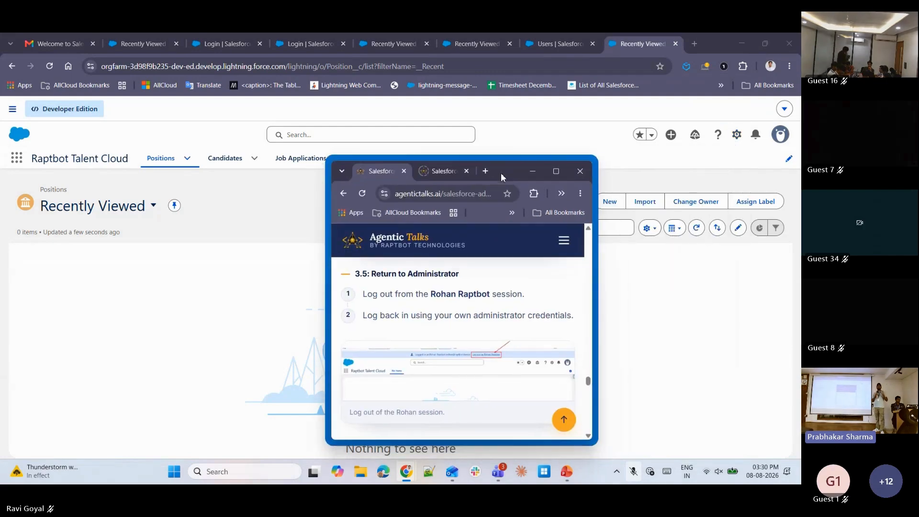
click(736, 134)
click(691, 182)
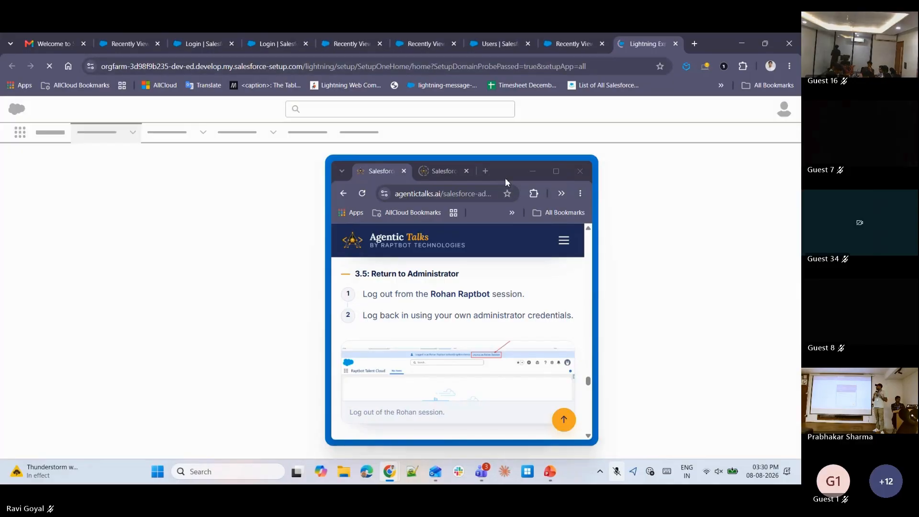
drag(505, 177, 667, 153)
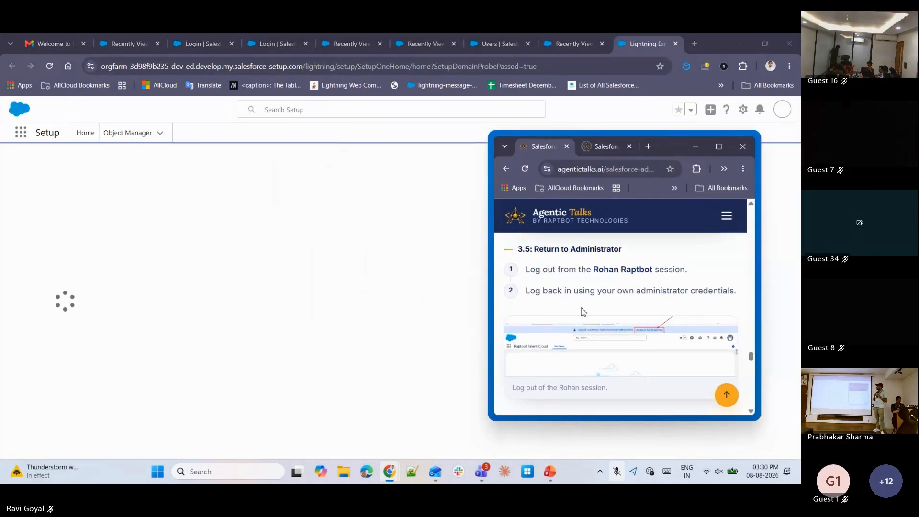
- Advance the guide to Part 8 and find the Permission Sets page in Setup by searching for "Permis"
scroll(578, 286, down, 3)
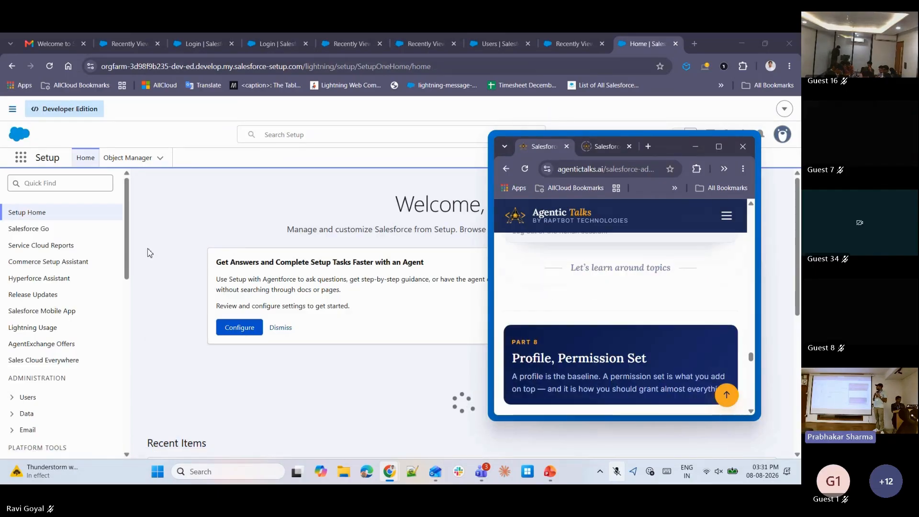
click(76, 183)
text(Permis)
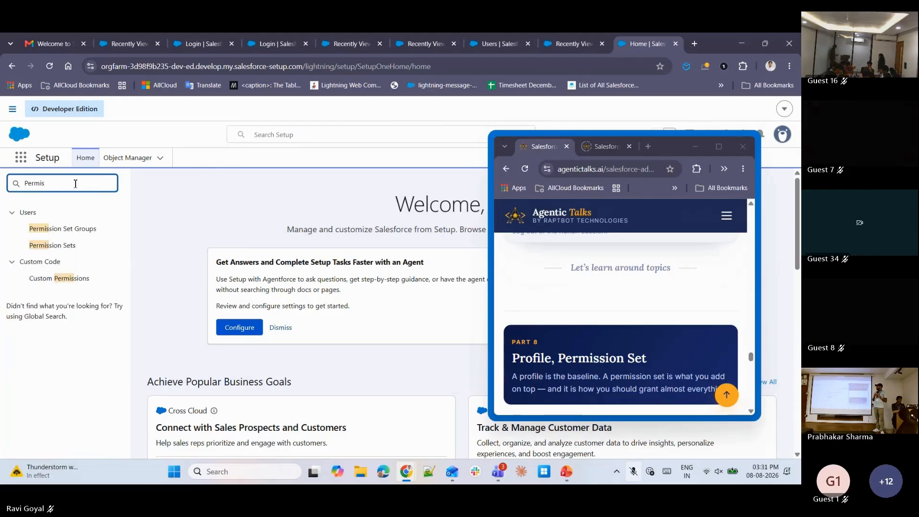
click(52, 245)
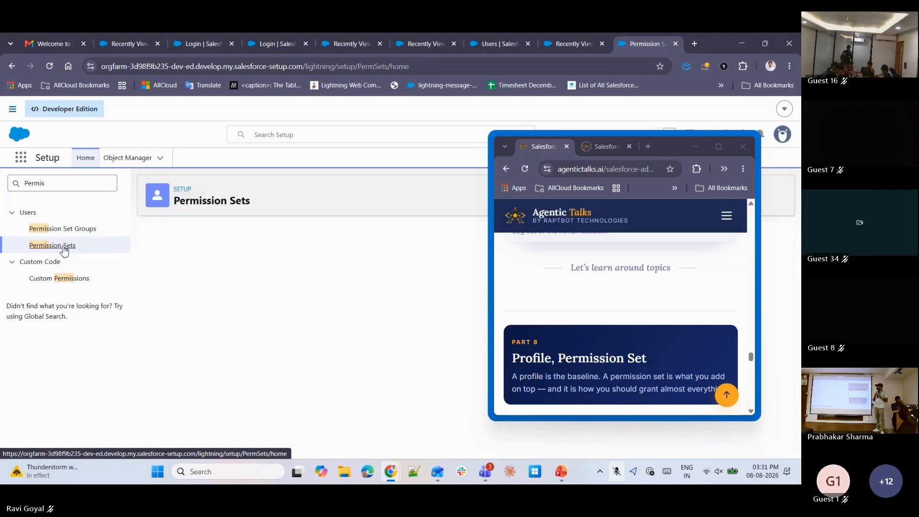
- Start a new permission set and read the guide's sections 1.1 and 1.2 up to the permission set details
drag(669, 153, 587, 125)
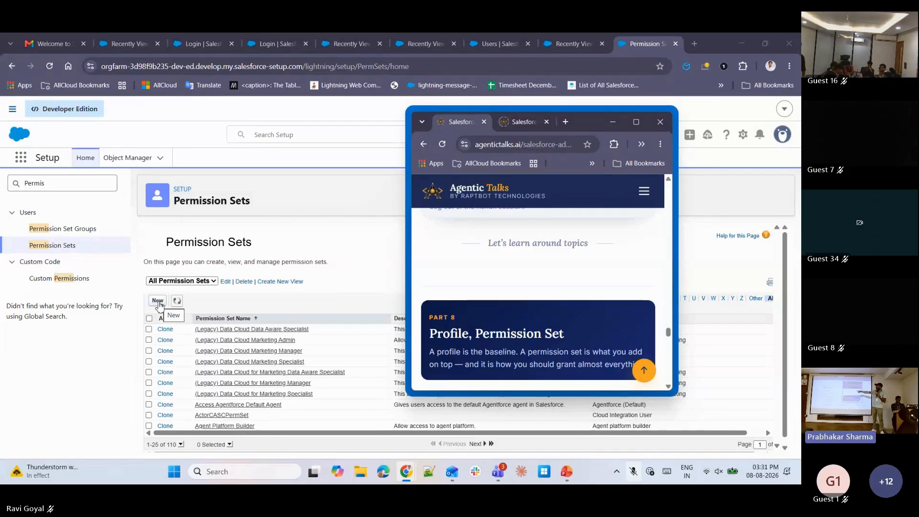
click(158, 301)
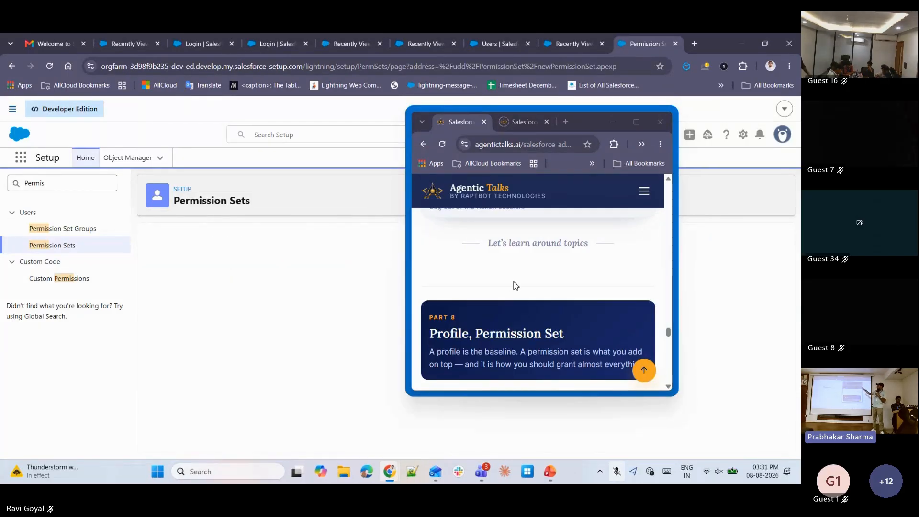
scroll(512, 288, down, 3)
scroll(510, 289, down, 1)
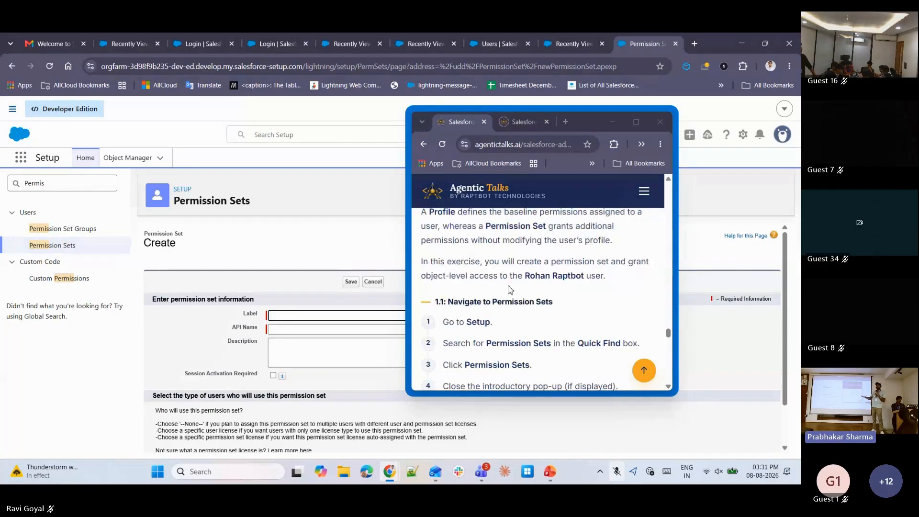
scroll(507, 288, down, 3)
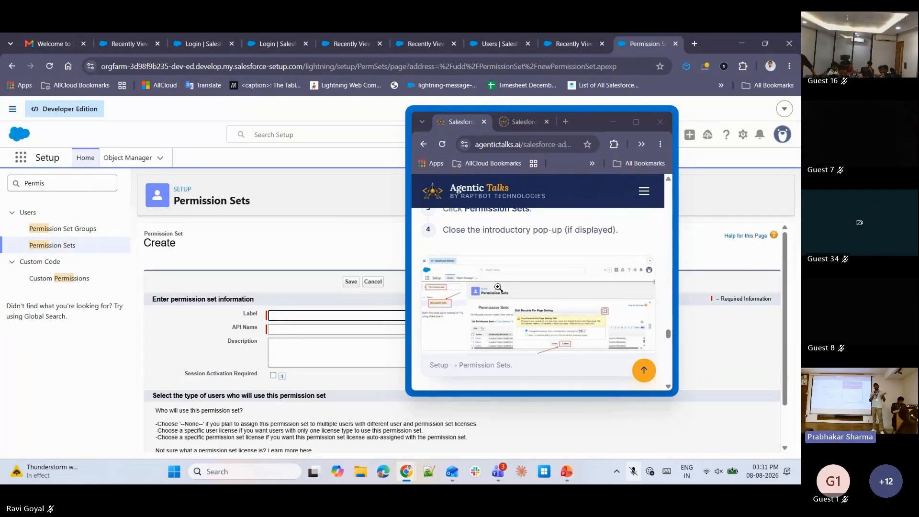
scroll(498, 286, up, 3)
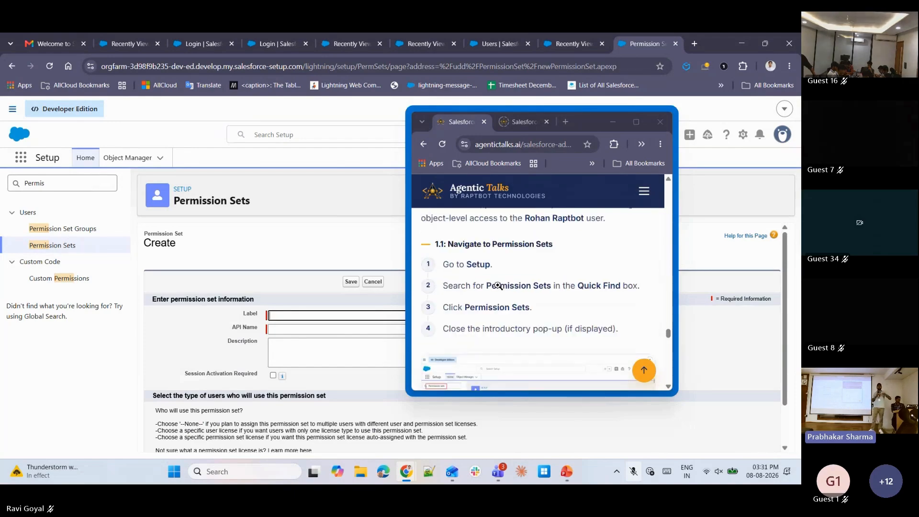
scroll(496, 286, down, 4)
scroll(495, 286, down, 2)
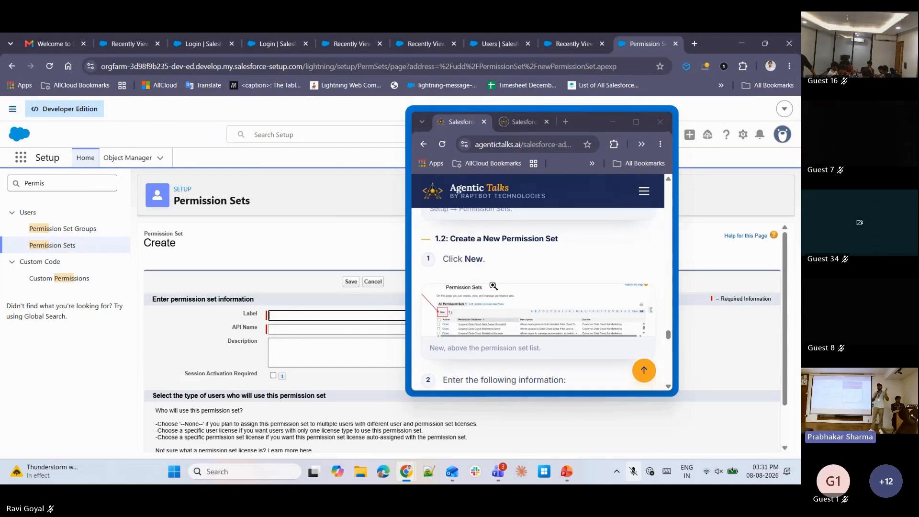
scroll(493, 285, down, 3)
- Label the permission set "Raptbot Interviewer Permissions" as copied from the guide, let the API name fill in, and save it with no license
drag(472, 288, 579, 289)
key(ctrl+c)
click(338, 315)
key(ctrl+v)
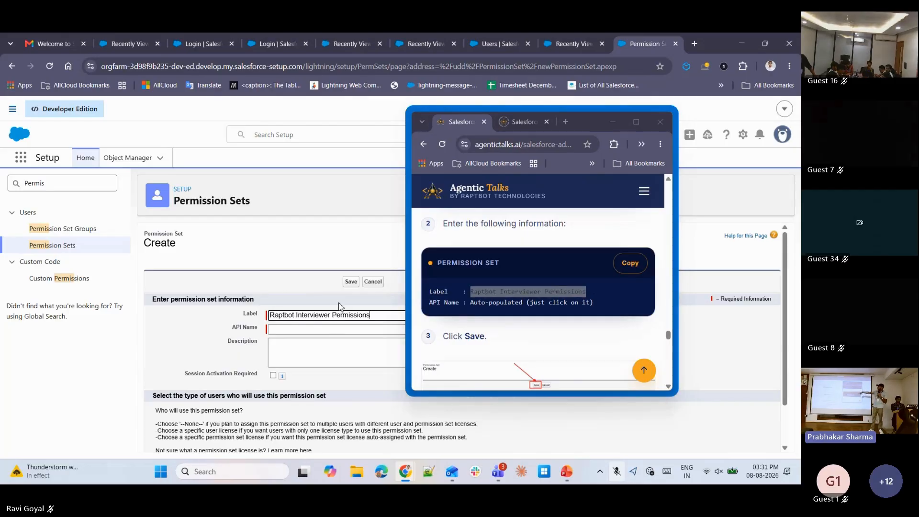
drag(589, 120, 701, 55)
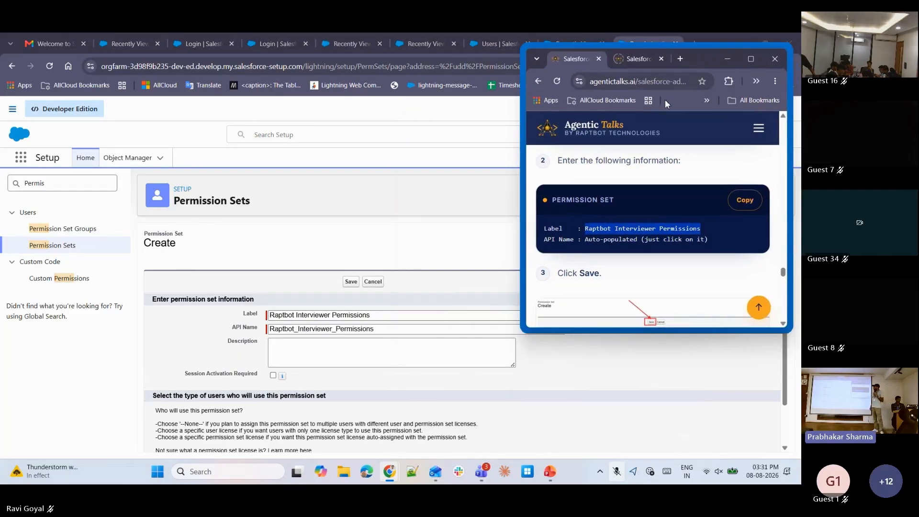
scroll(585, 253, down, 2)
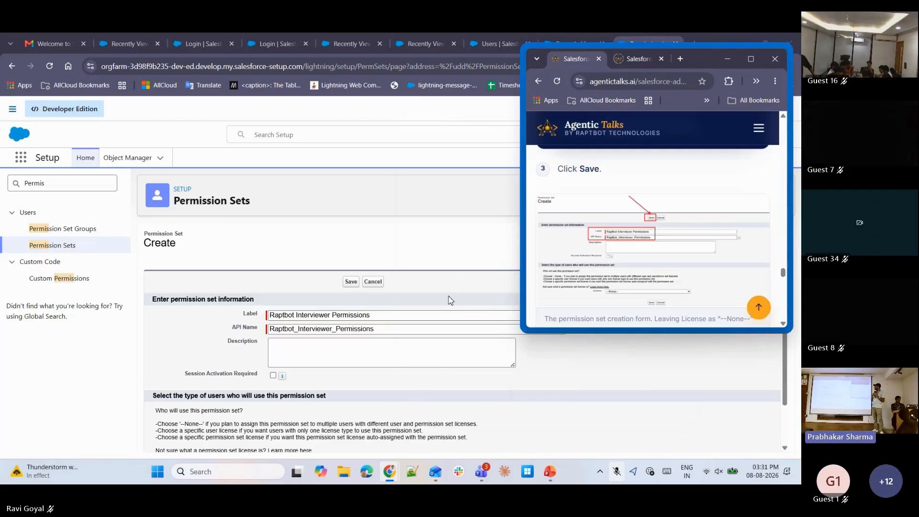
scroll(364, 306, down, 1)
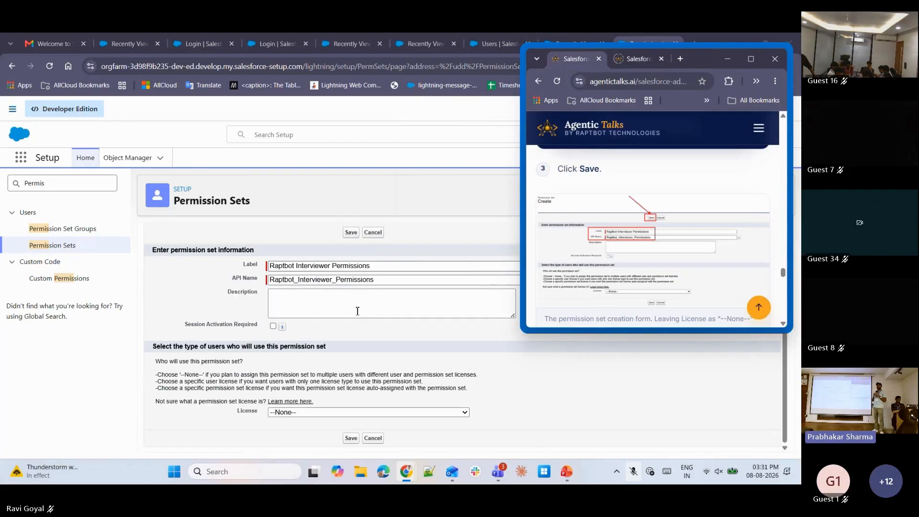
click(351, 233)
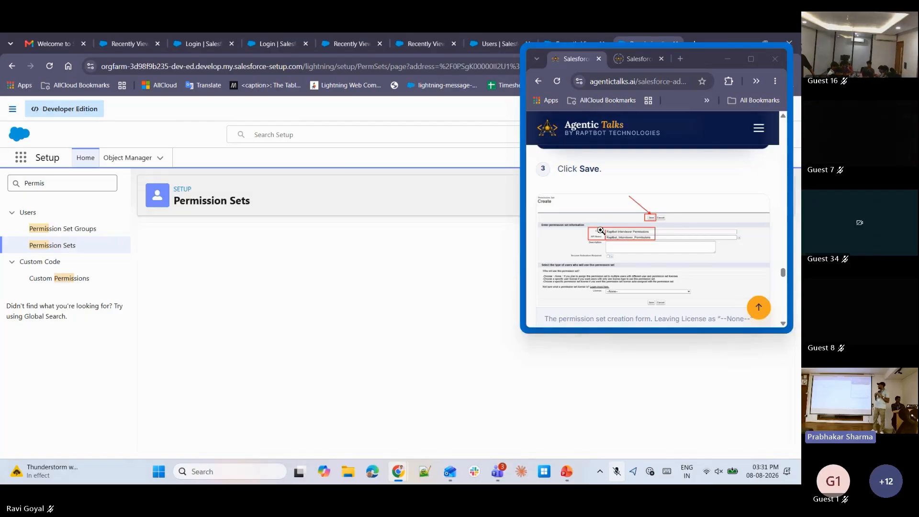
- Open the Object Settings of the Raptbot Interviewer Permissions permission set, following the guide's section 2.1
scroll(601, 231, down, 2)
scroll(601, 231, down, 2)
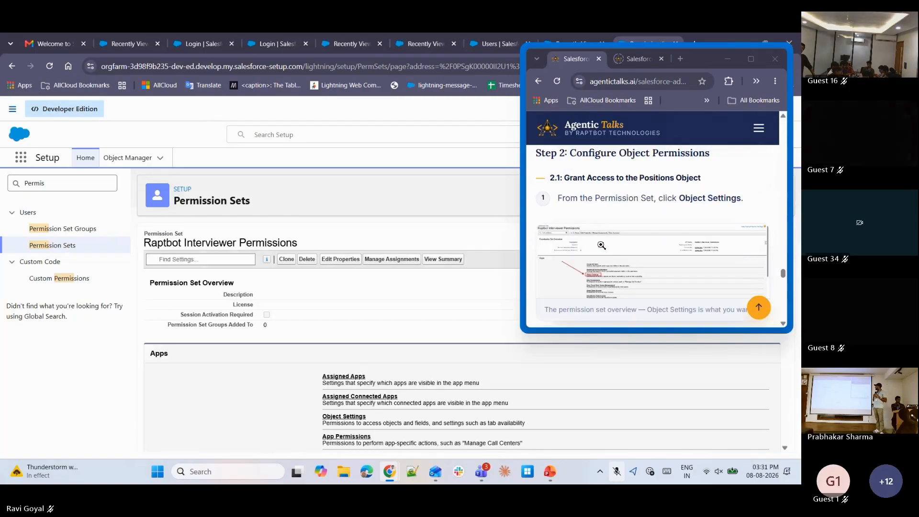
scroll(351, 333, down, 2)
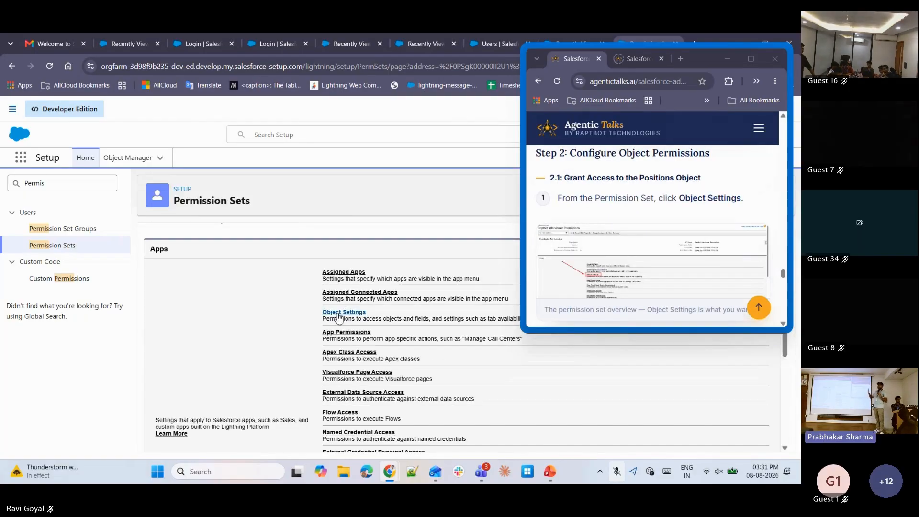
click(338, 313)
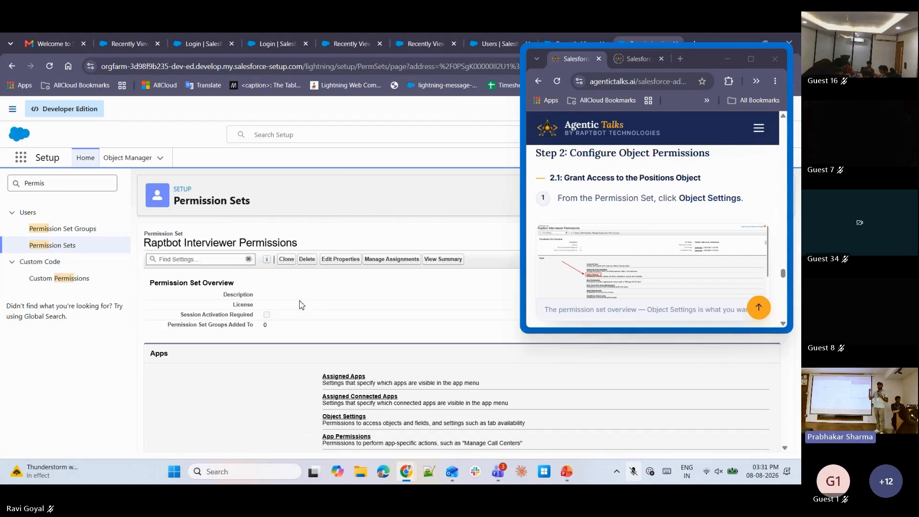
scroll(335, 304, down, 3)
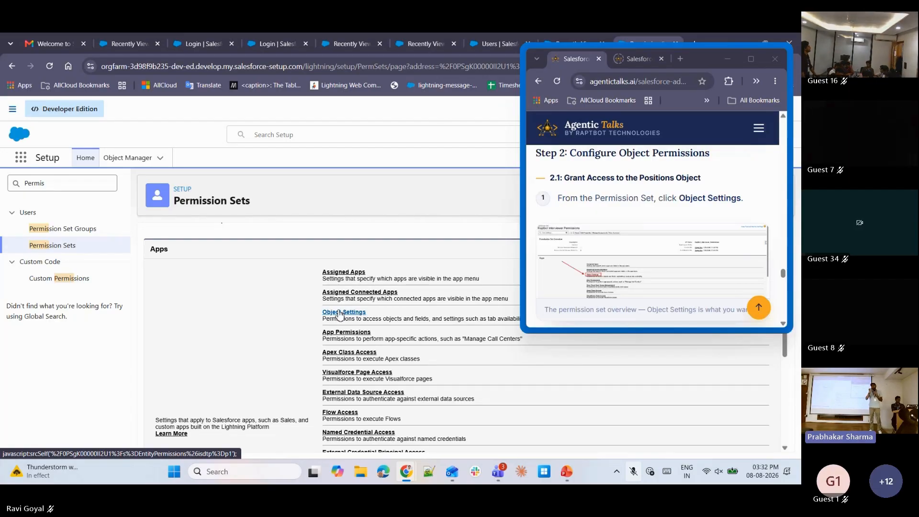
click(340, 313)
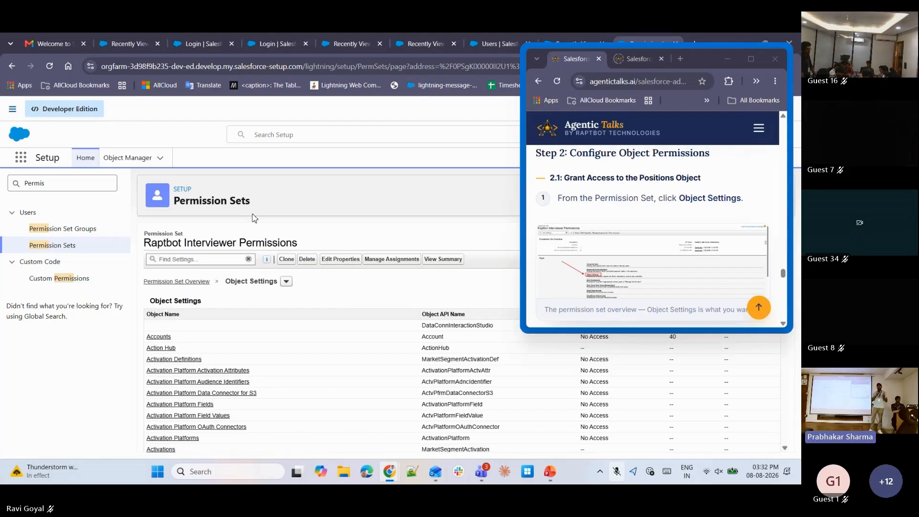
click(12, 66)
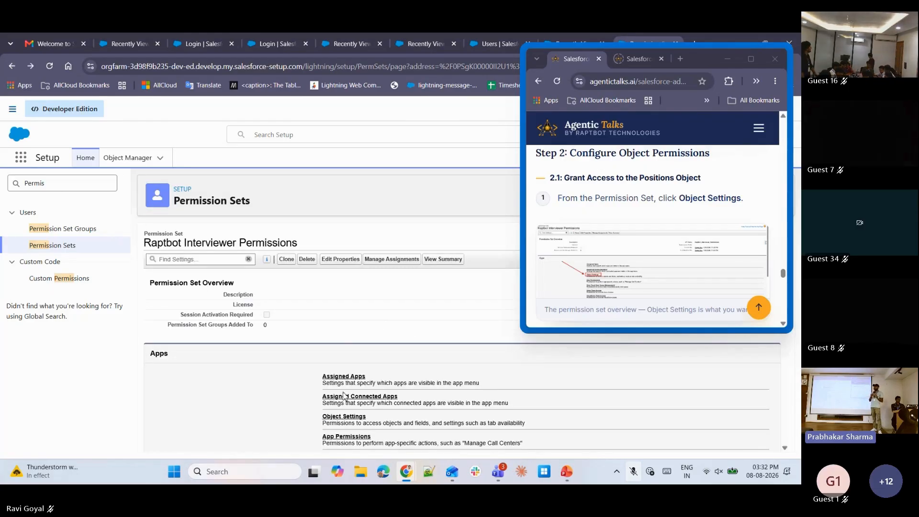
click(343, 416)
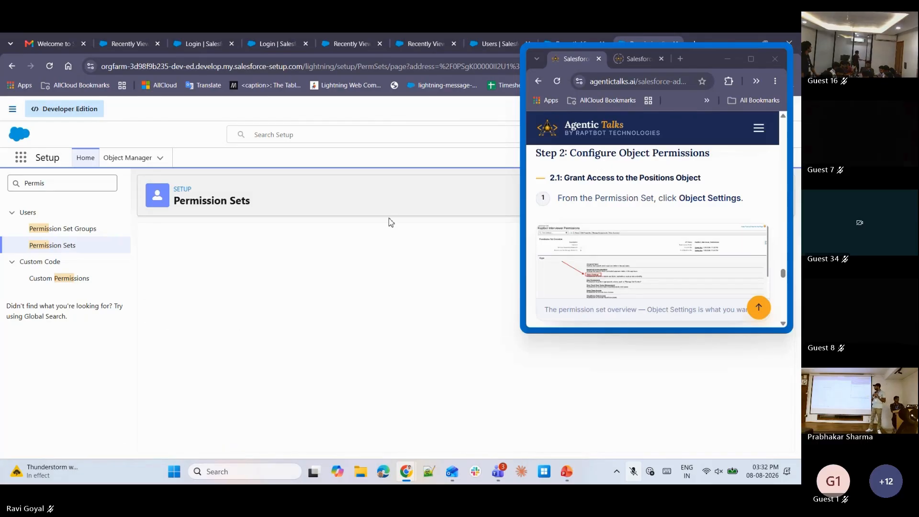
- Find the Positions object in the Object Settings list with a page search for "Posit" and open it
scroll(605, 241, down, 3)
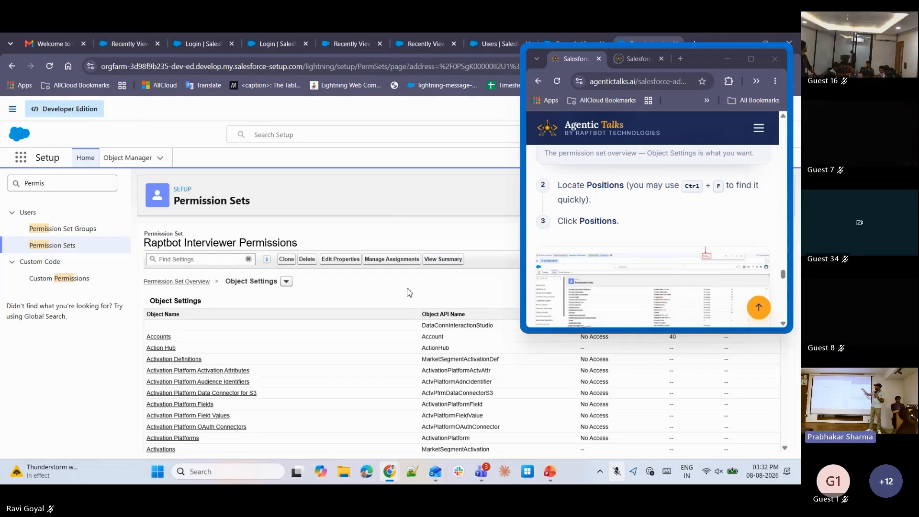
key(ctrl+f)
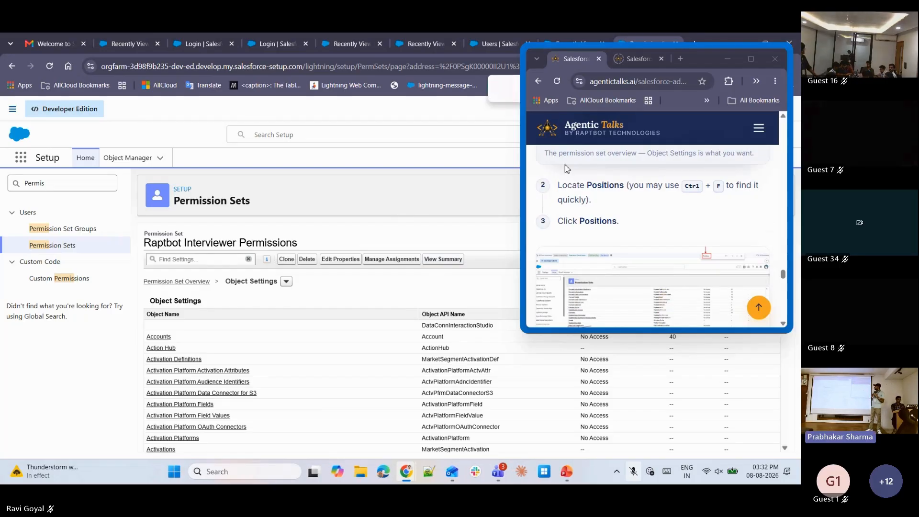
text(Pos)
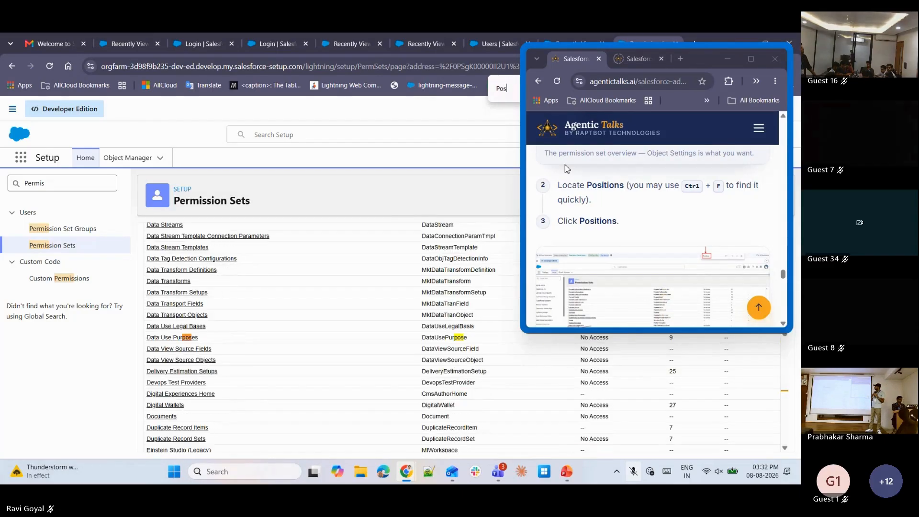
text(t)
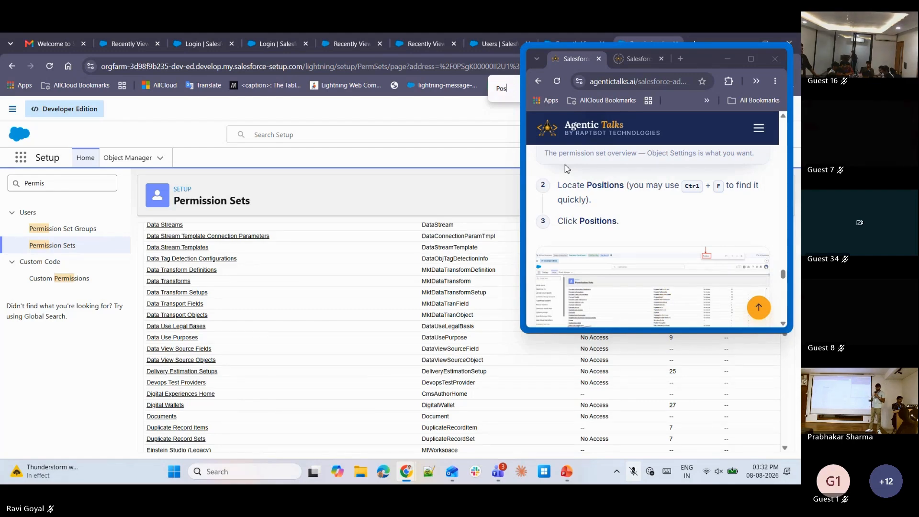
text(it)
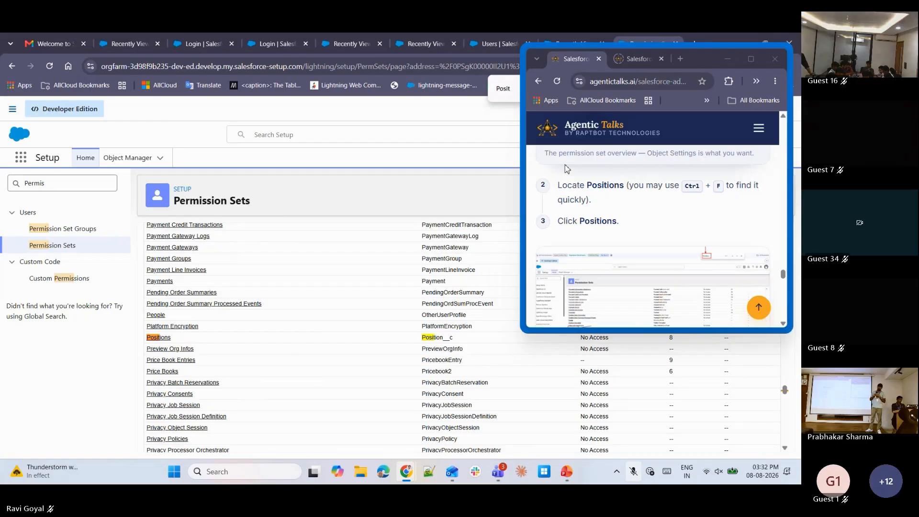
click(161, 338)
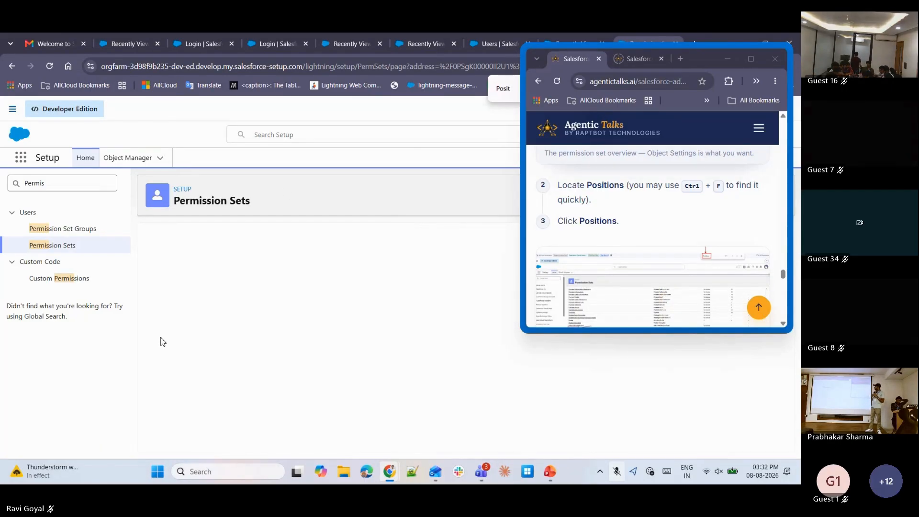
- Enable the Read object permission on Positions in the permission set and save the change
click(354, 307)
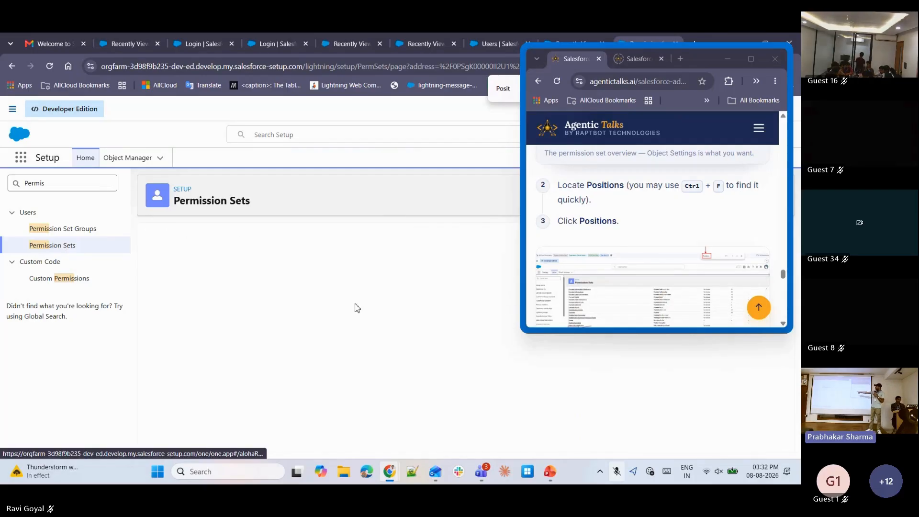
scroll(595, 257, down, 7)
scroll(617, 247, down, 2)
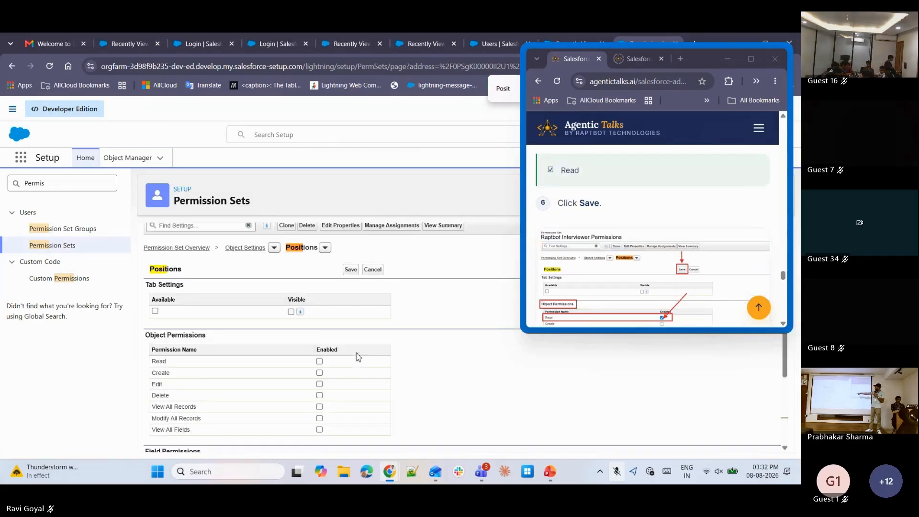
scroll(356, 356, down, 1)
click(319, 343)
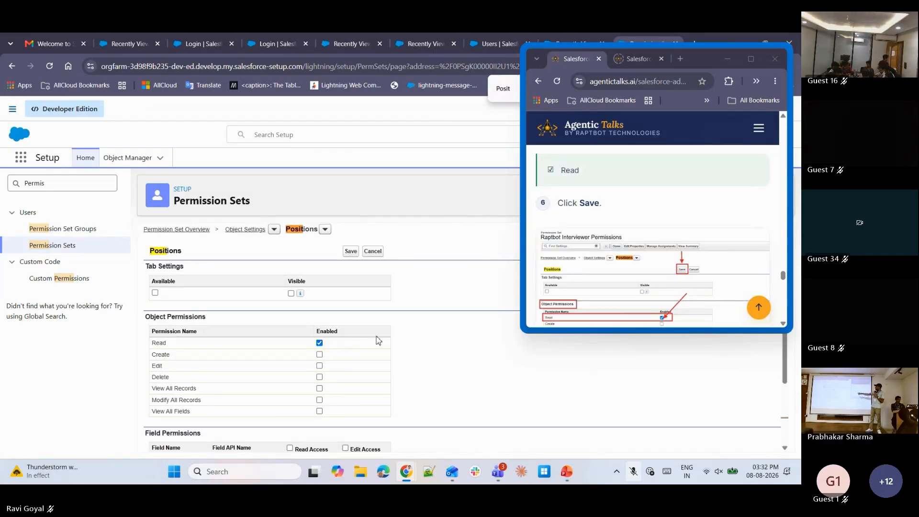
scroll(555, 272, down, 2)
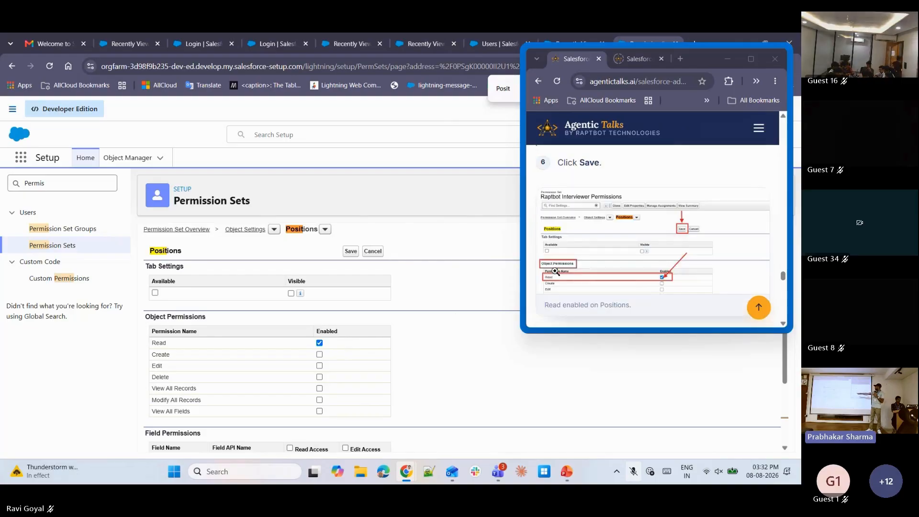
click(350, 252)
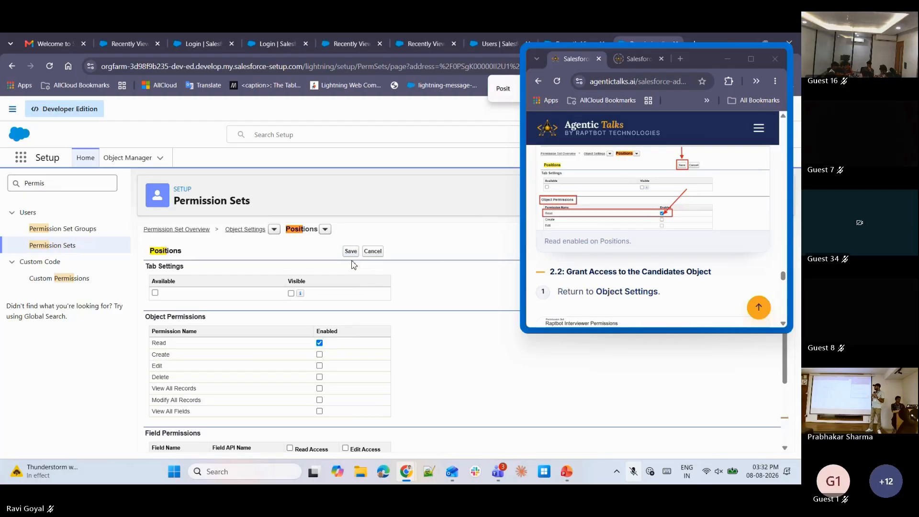
- Return to the permission set's Object Settings, find the Candidates object with a page search for "Candidate", and open it
scroll(622, 263, down, 2)
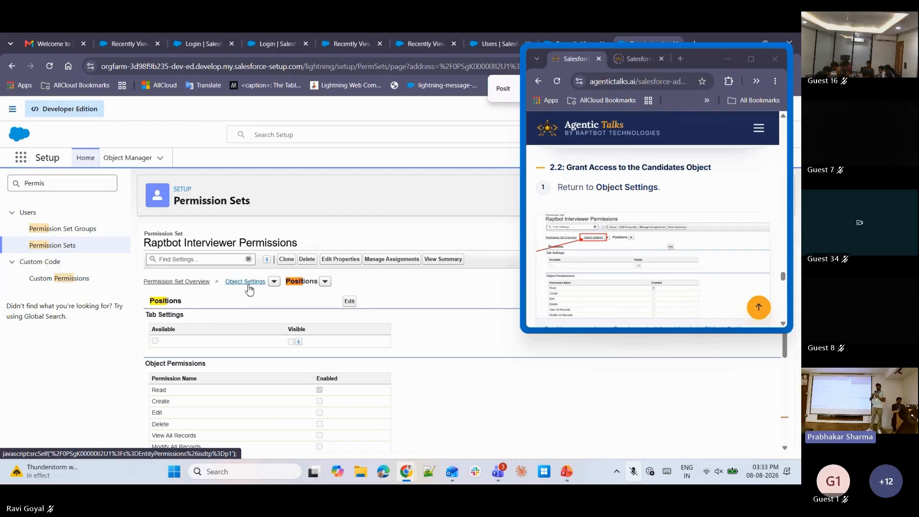
click(247, 286)
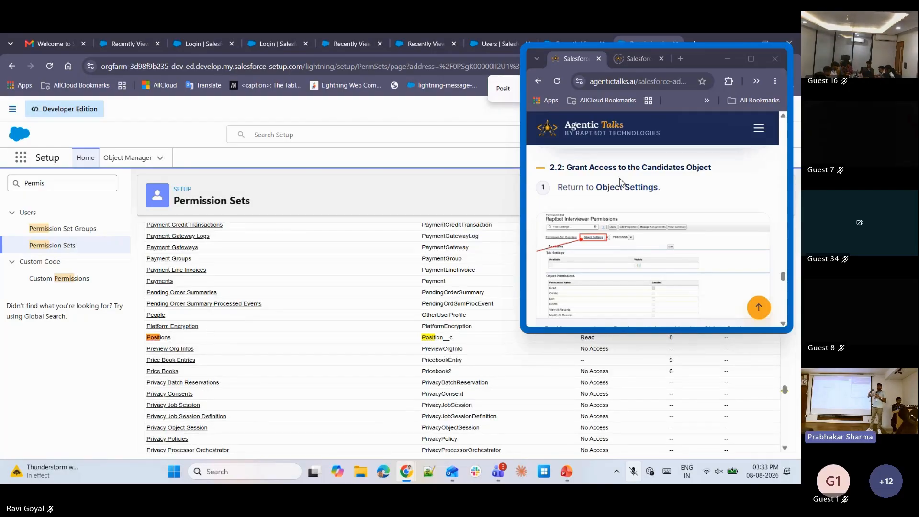
double_click(654, 168)
key(ctrl+c)
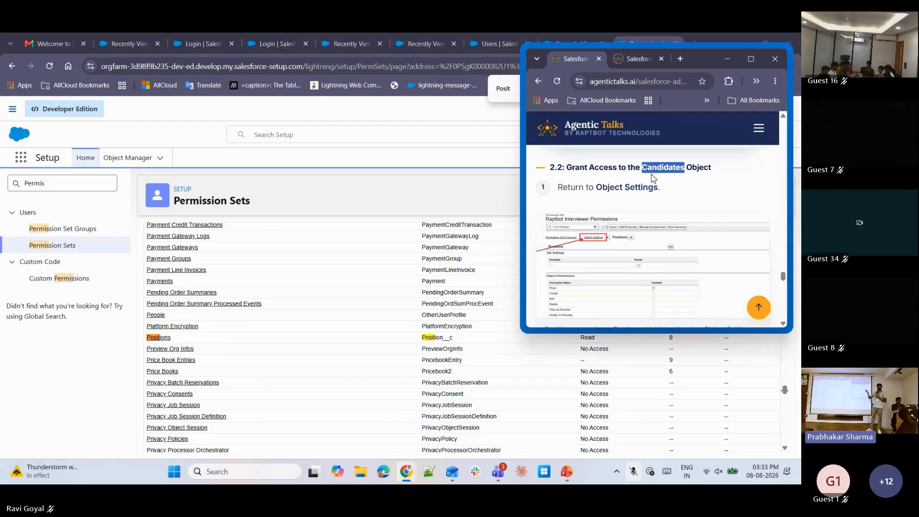
click(384, 206)
key(ctrl+f)
key(ctrl+v)
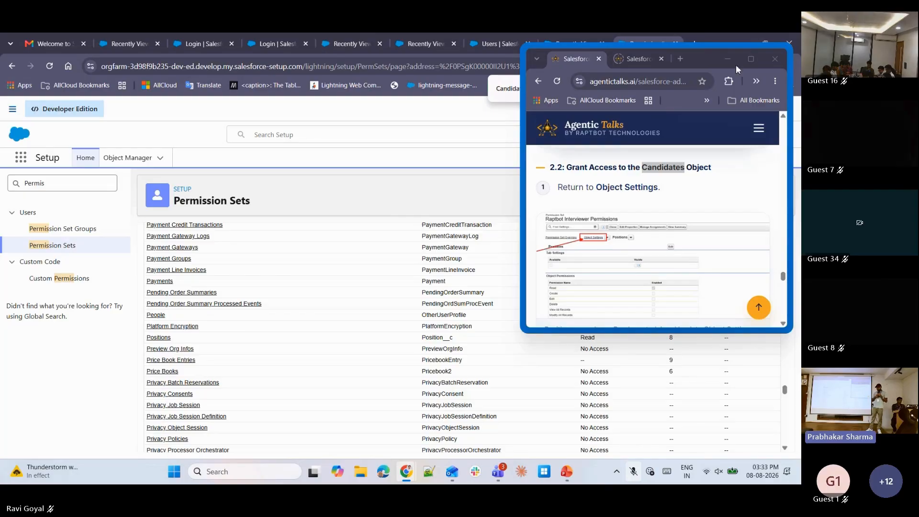
drag(704, 60, 696, 164)
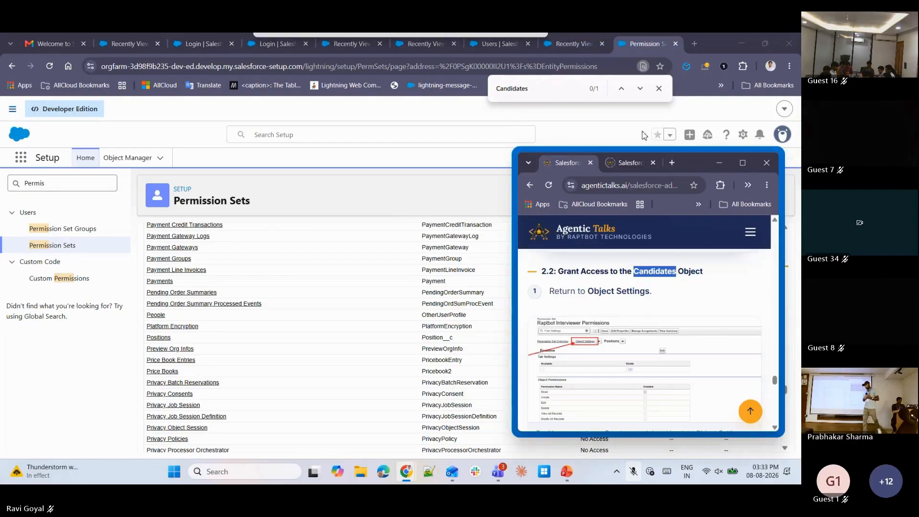
click(566, 87)
key(BackSpace)
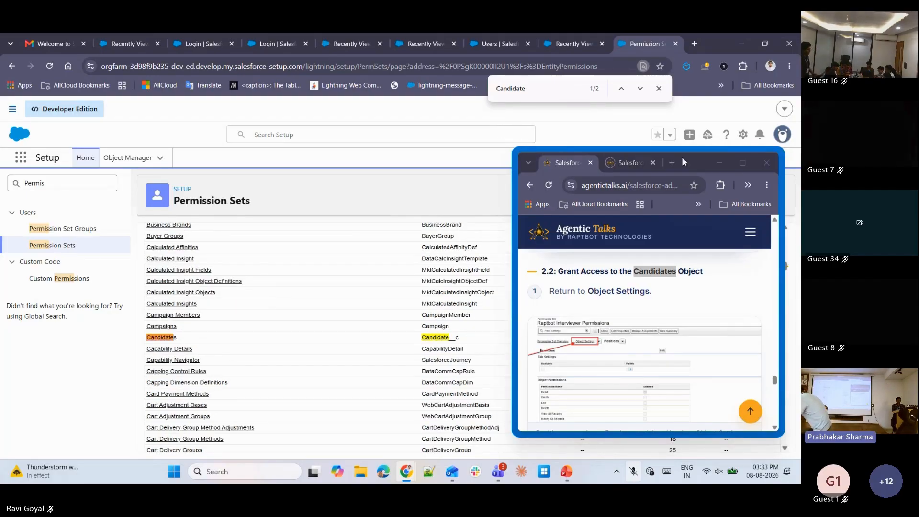
drag(694, 162, 698, 69)
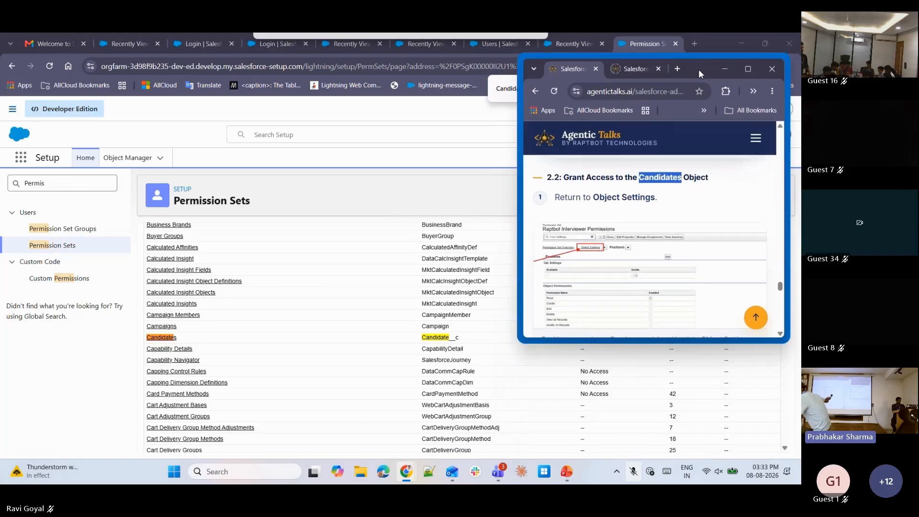
click(163, 338)
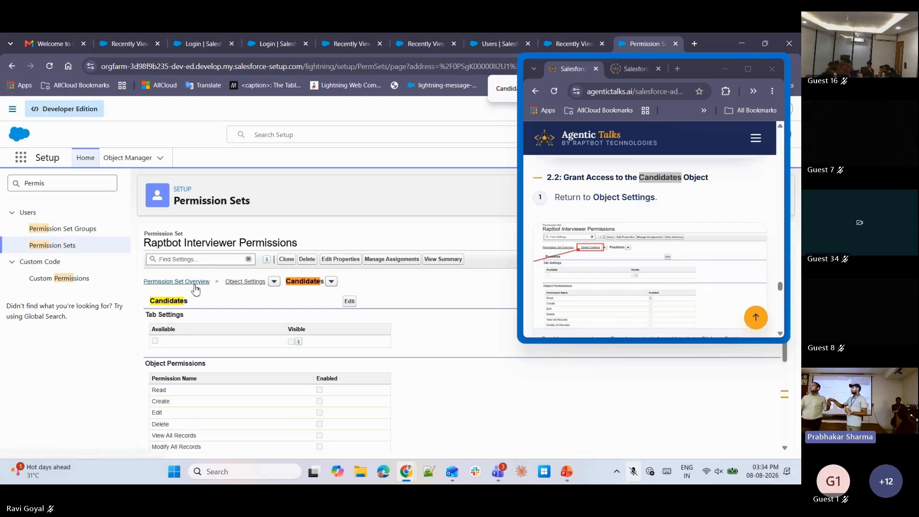
- Enable the Read object permission on Candidates as the guide's section 2.2 instructs, and save the change
click(349, 301)
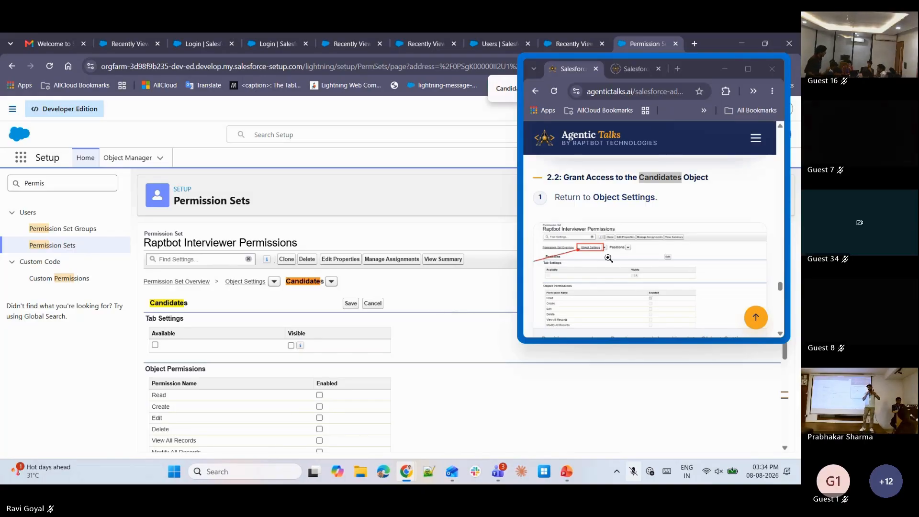
scroll(617, 248, down, 3)
scroll(617, 249, down, 5)
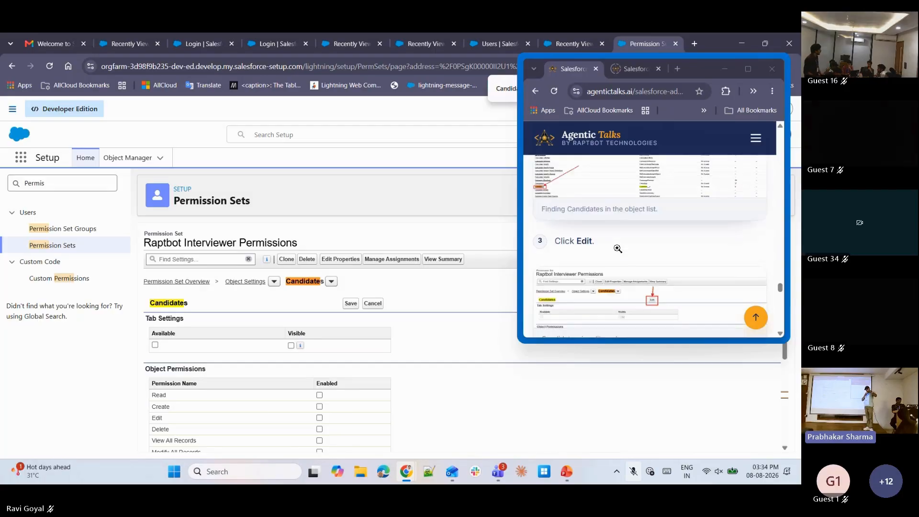
scroll(617, 248, down, 3)
scroll(617, 248, down, 2)
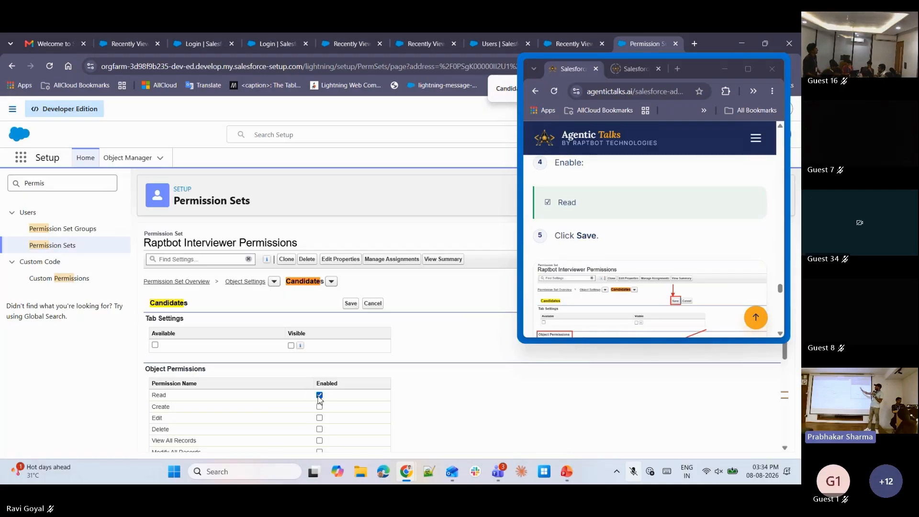
scroll(594, 273, down, 2)
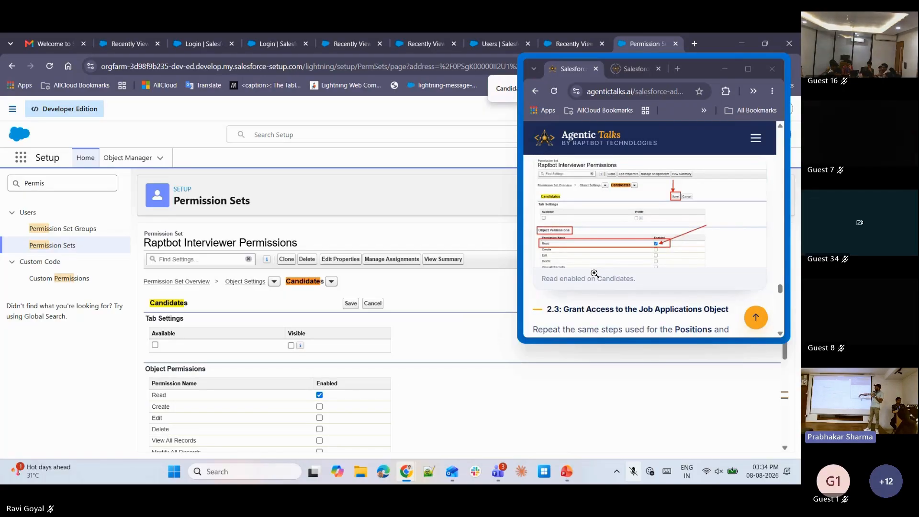
click(350, 304)
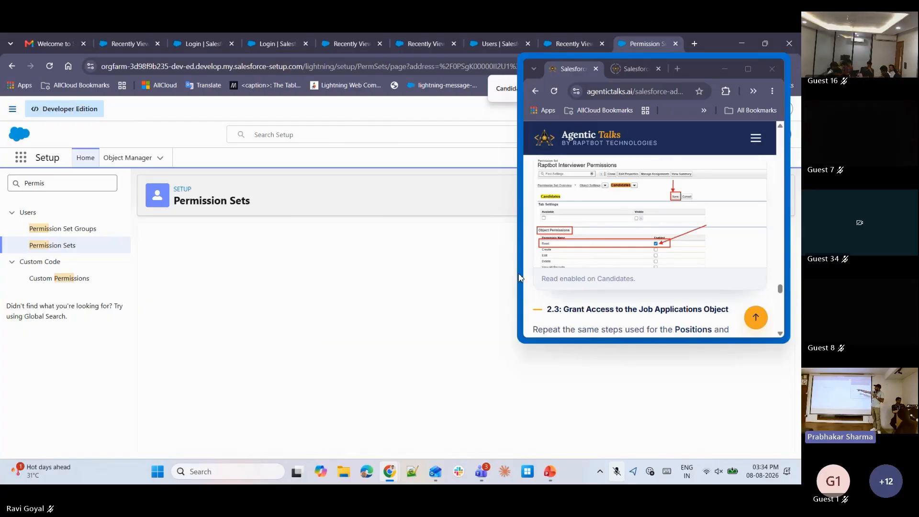
- Back in Object Settings, find the Job Applications object with a page search for "Job App" and open it
scroll(587, 257, down, 2)
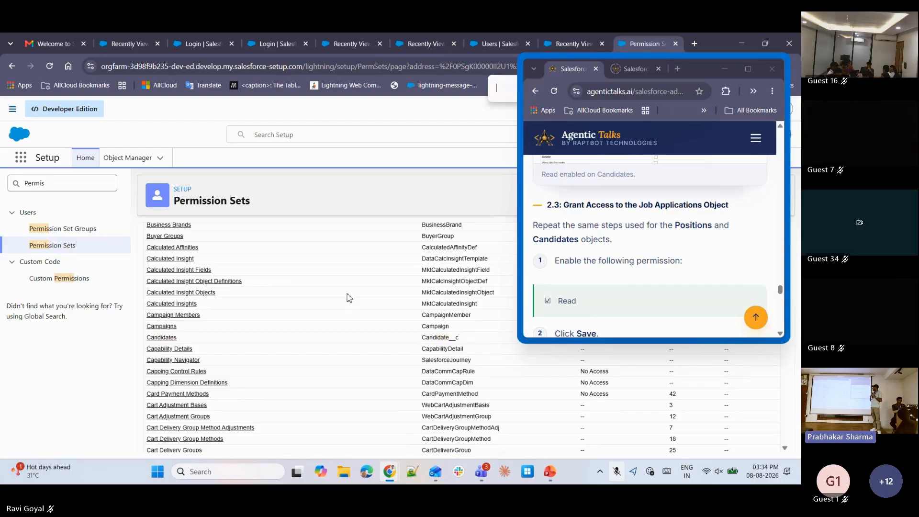
text(Jo)
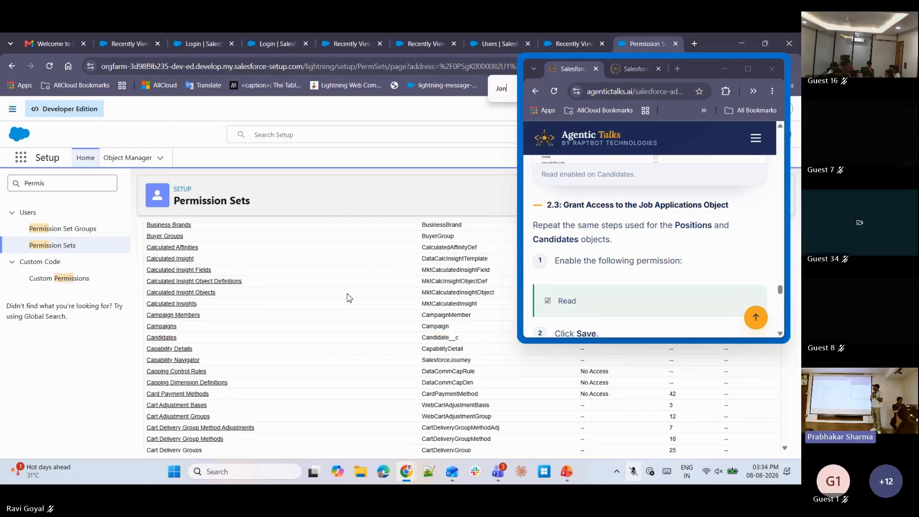
text(b)
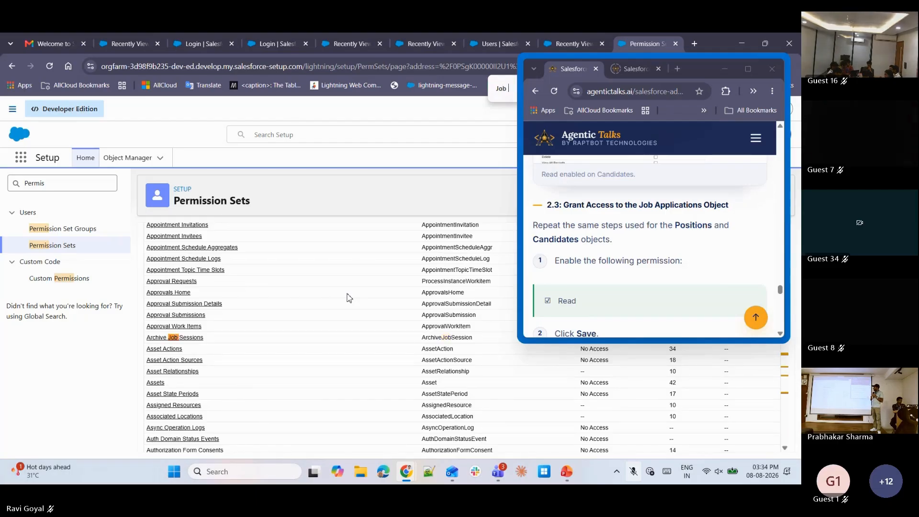
text( Ap)
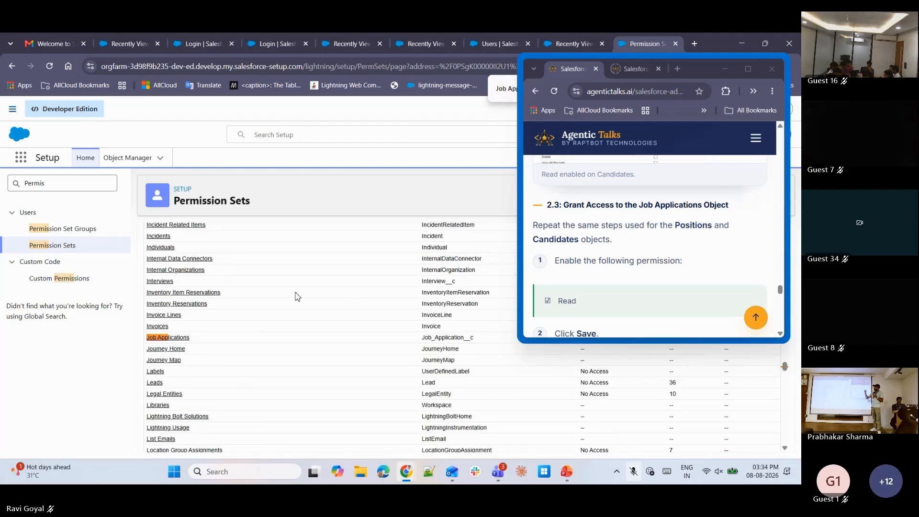
click(165, 337)
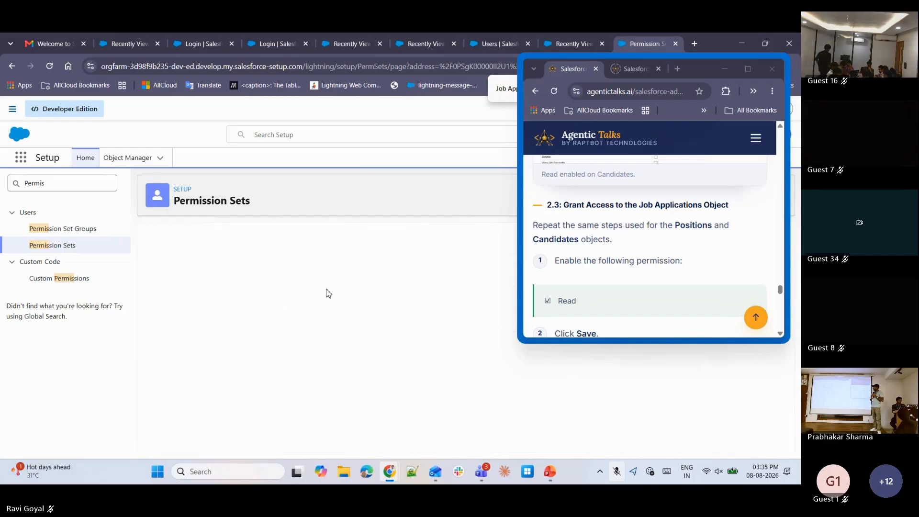
- Enable the Read object permission on Job Applications and save the change
click(350, 301)
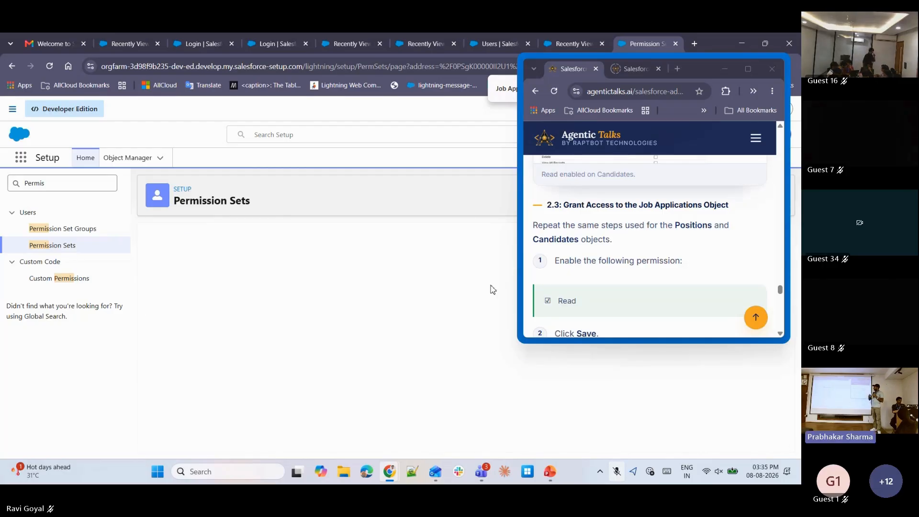
scroll(548, 275, down, 3)
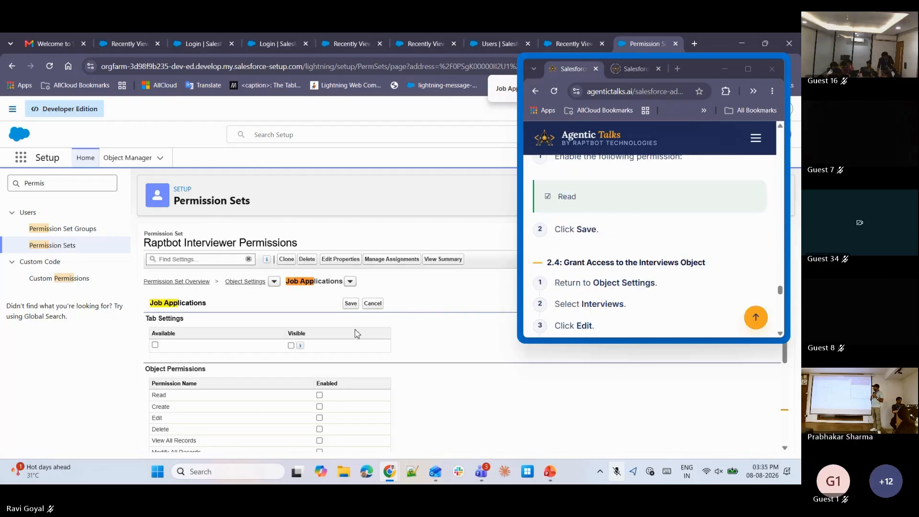
click(319, 395)
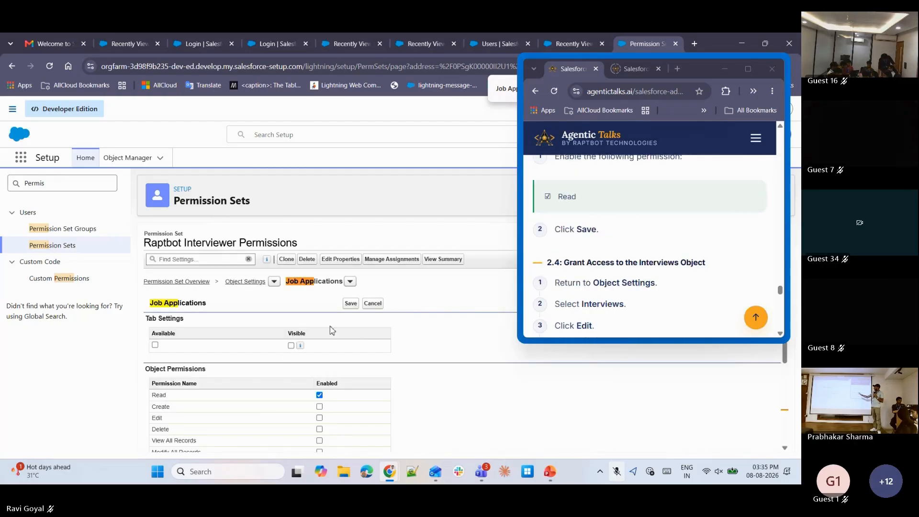
click(357, 305)
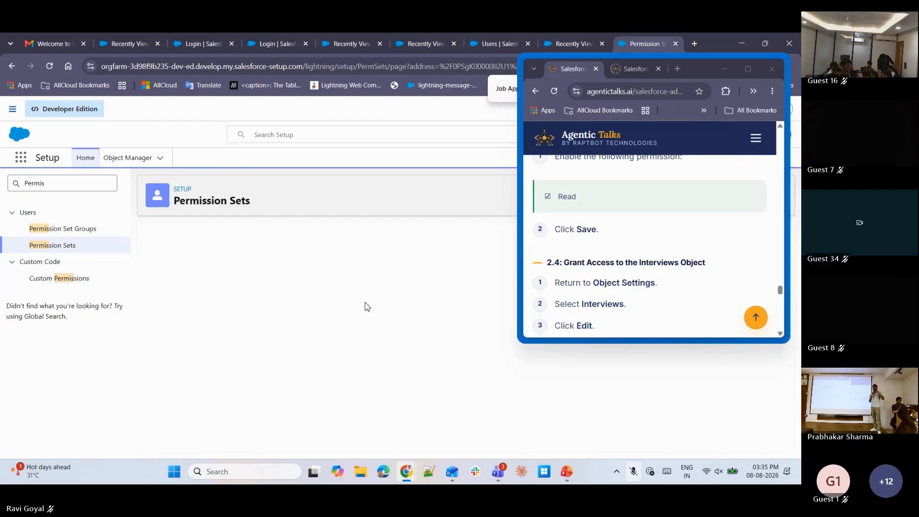
- Return to Object Settings, find the Interviews object with a page search for the name copied from the guide, and open it
scroll(626, 257, down, 1)
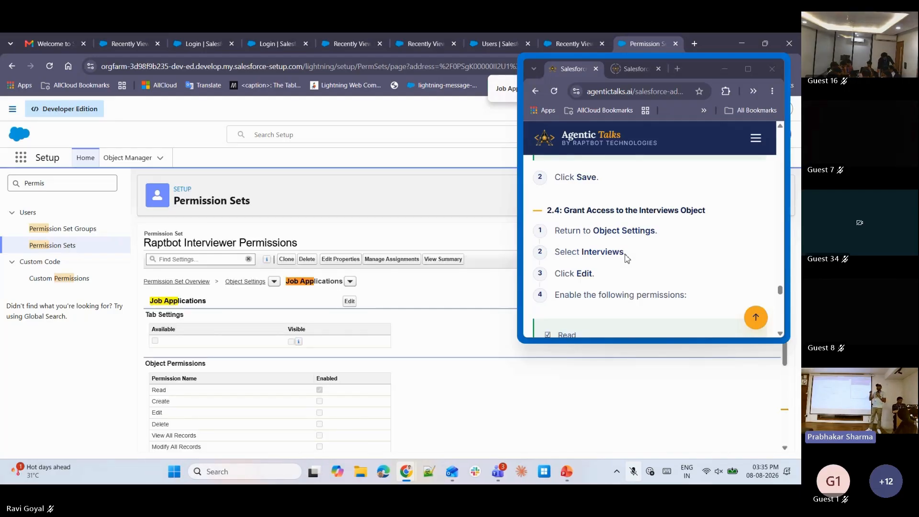
click(354, 299)
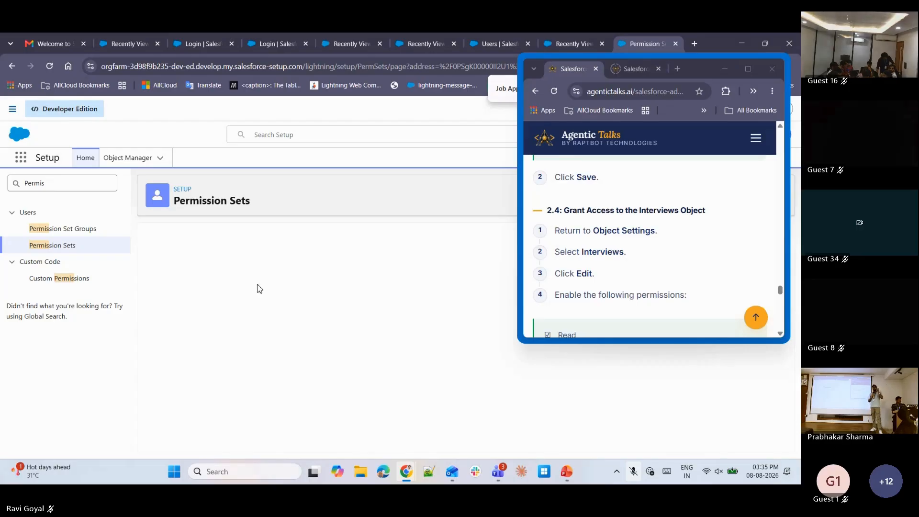
double_click(607, 255)
key(ctrl+c)
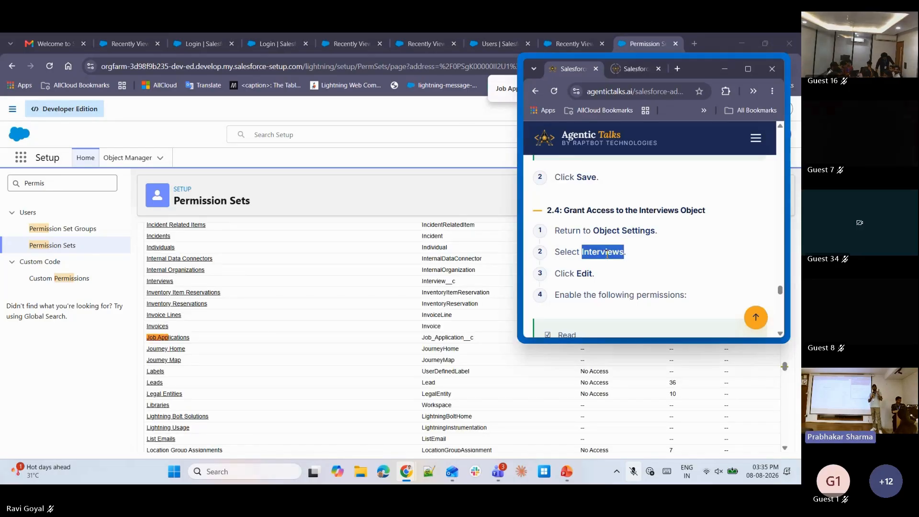
click(402, 214)
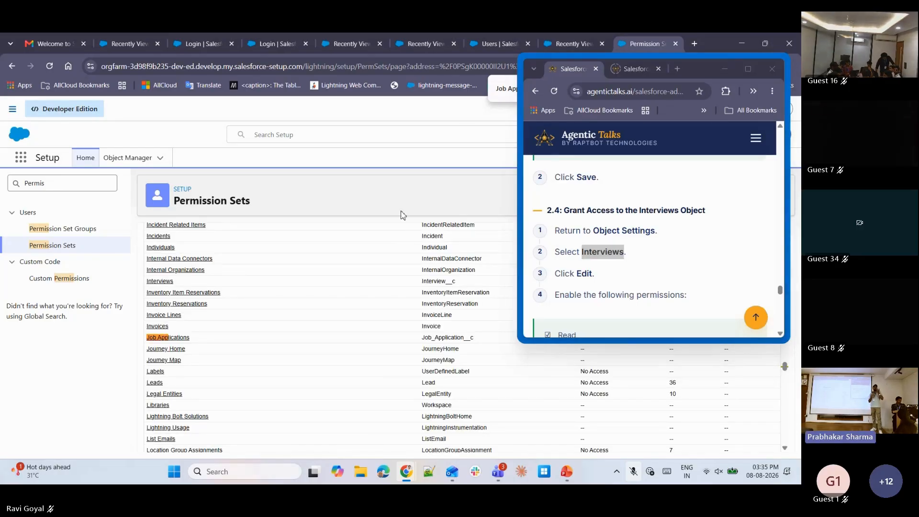
key(ctrl+f)
key(ctrl+v)
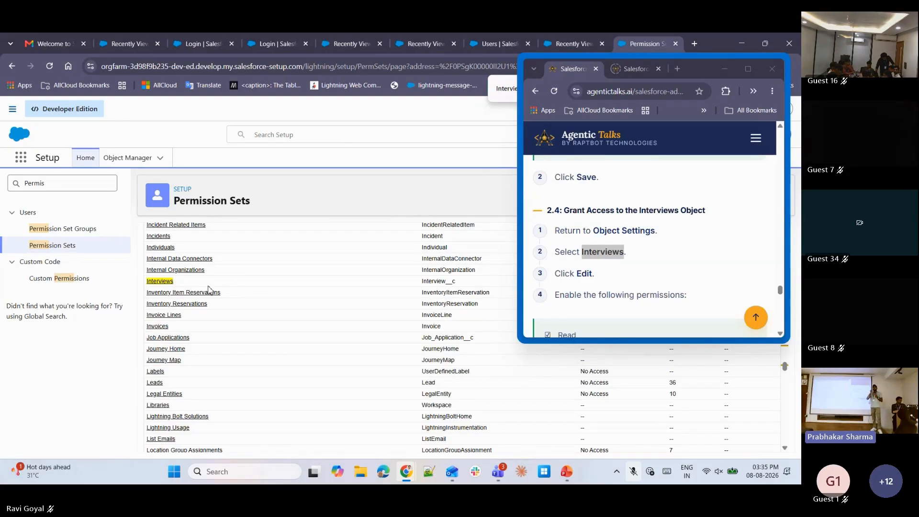
click(161, 282)
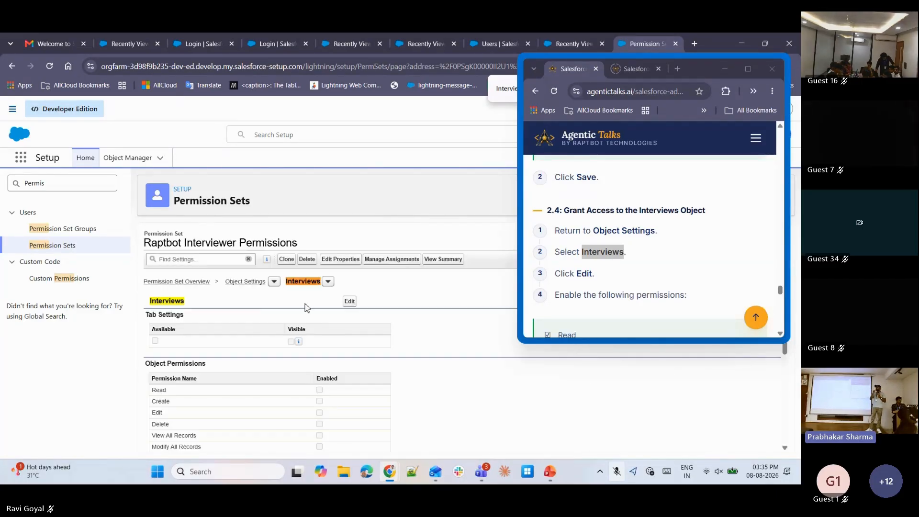
- Enable the Read and Edit object permissions on Interviews, check them against the guide's section 2.4, and save the change
click(349, 304)
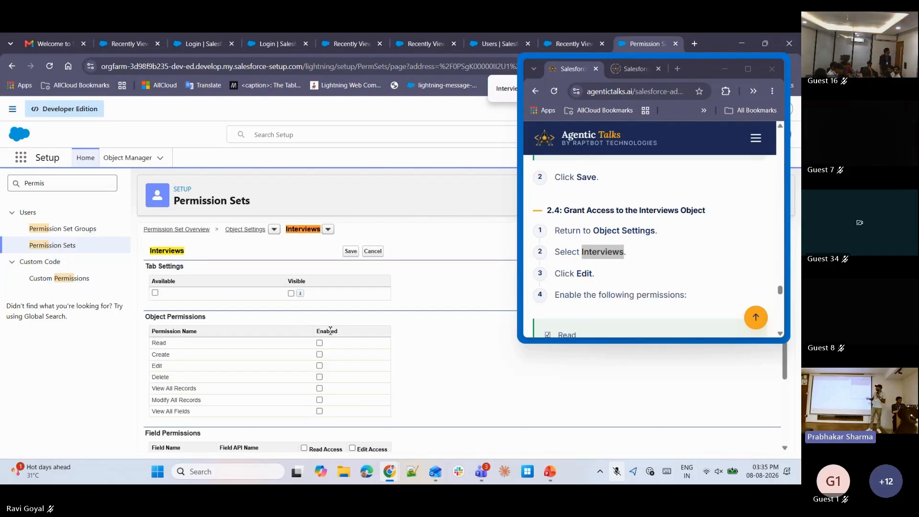
click(319, 343)
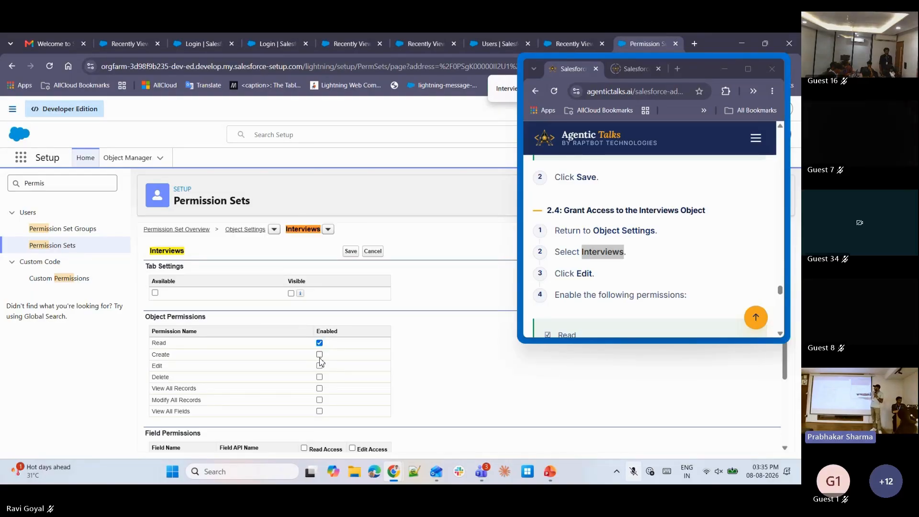
click(320, 365)
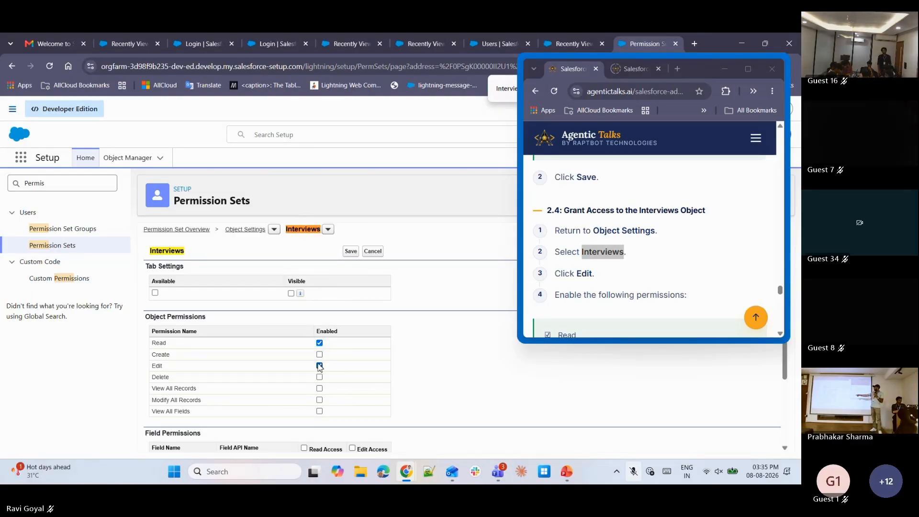
scroll(543, 250, down, 3)
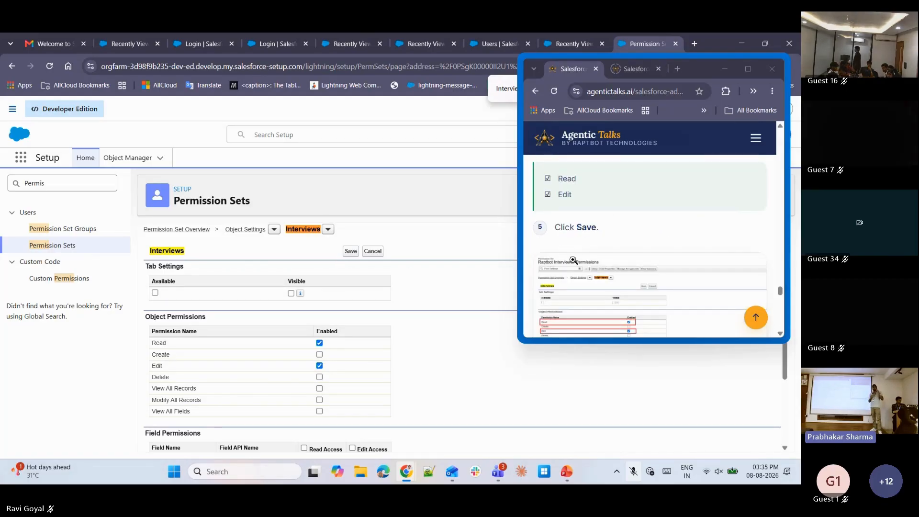
click(349, 252)
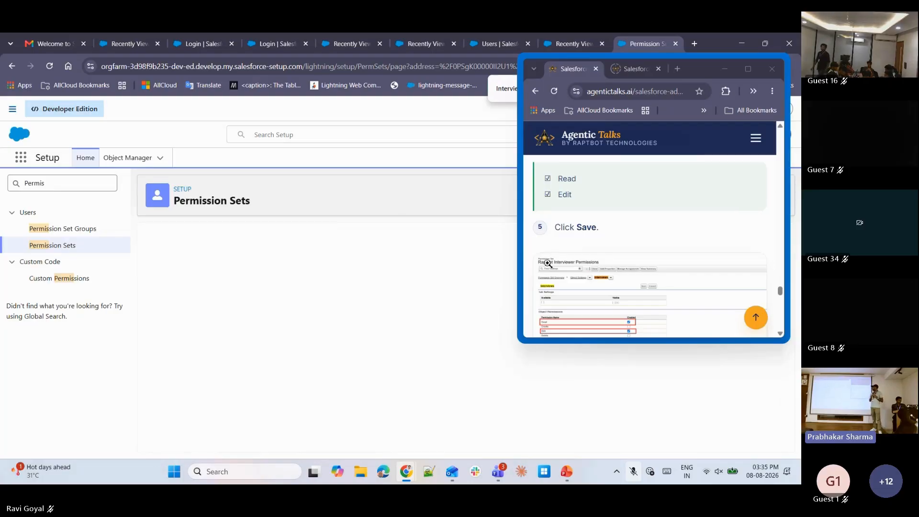
scroll(545, 263, down, 5)
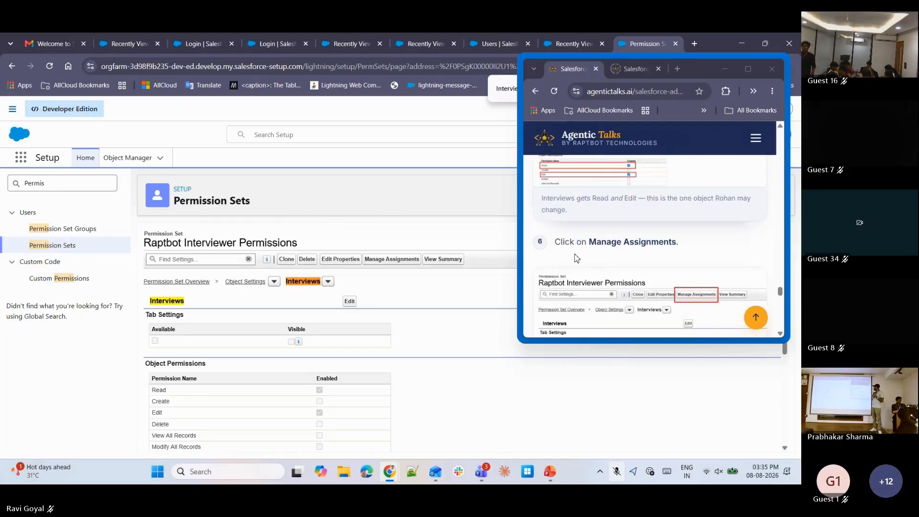
scroll(686, 271, down, 1)
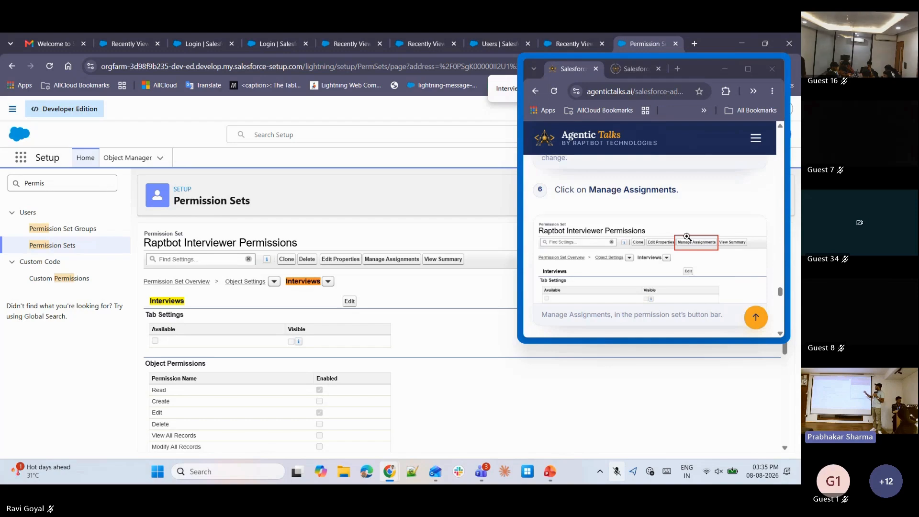
click(403, 262)
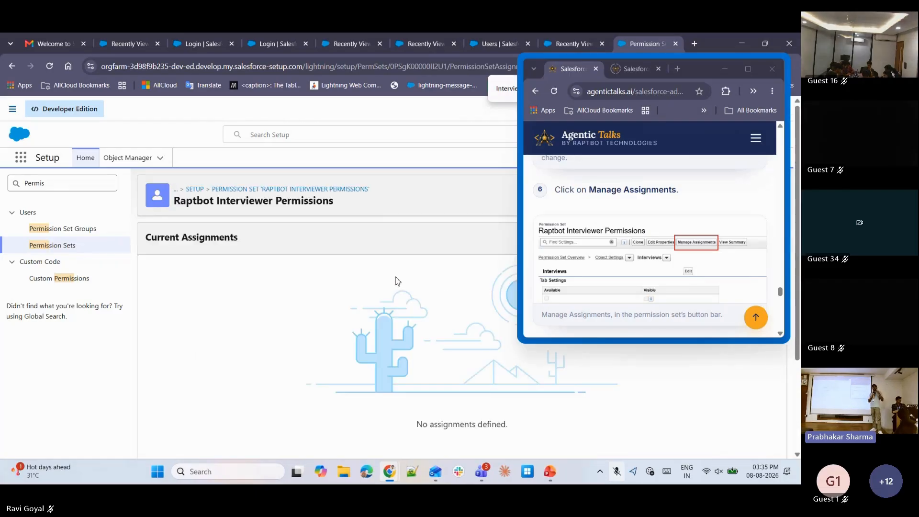
drag(696, 68, 629, 309)
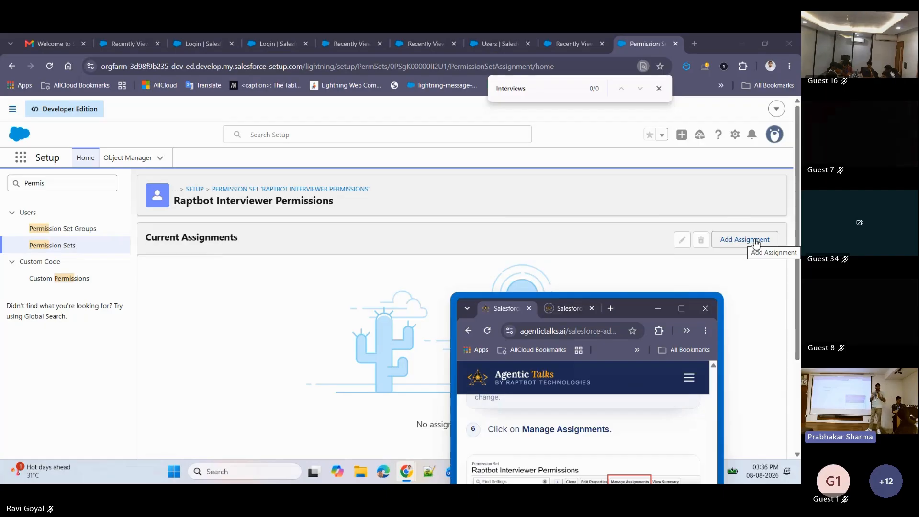
drag(630, 312, 203, 125)
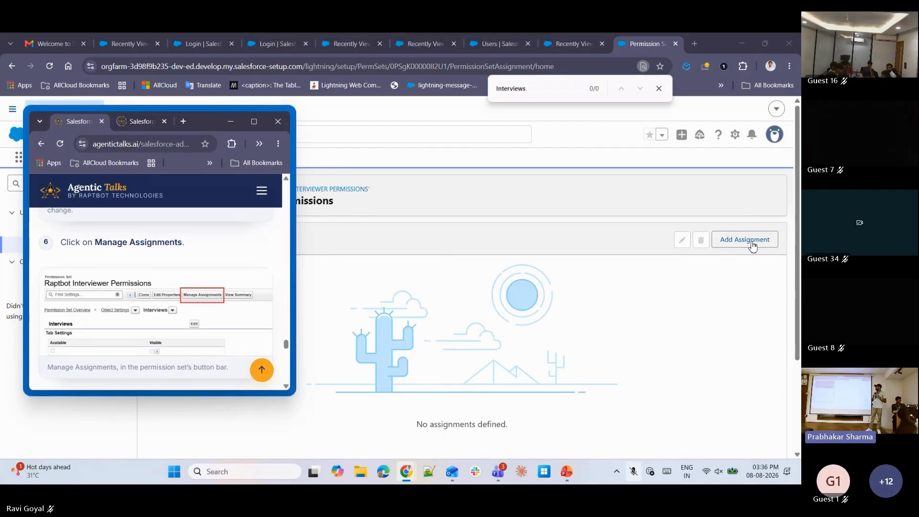
scroll(174, 306, down, 5)
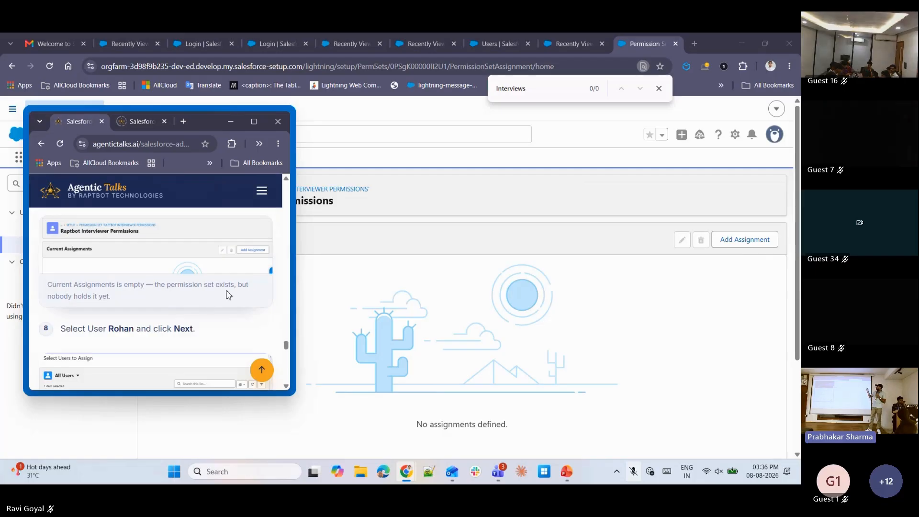
click(760, 240)
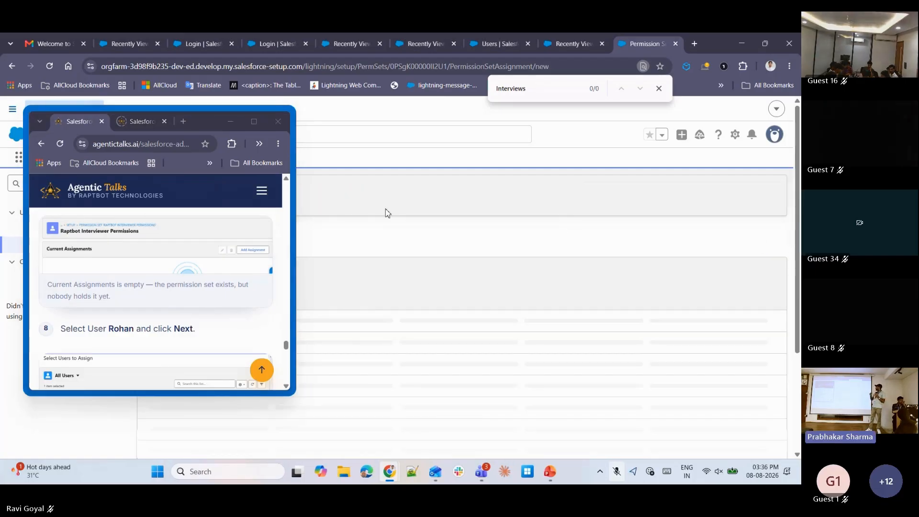
drag(239, 139, 483, 144)
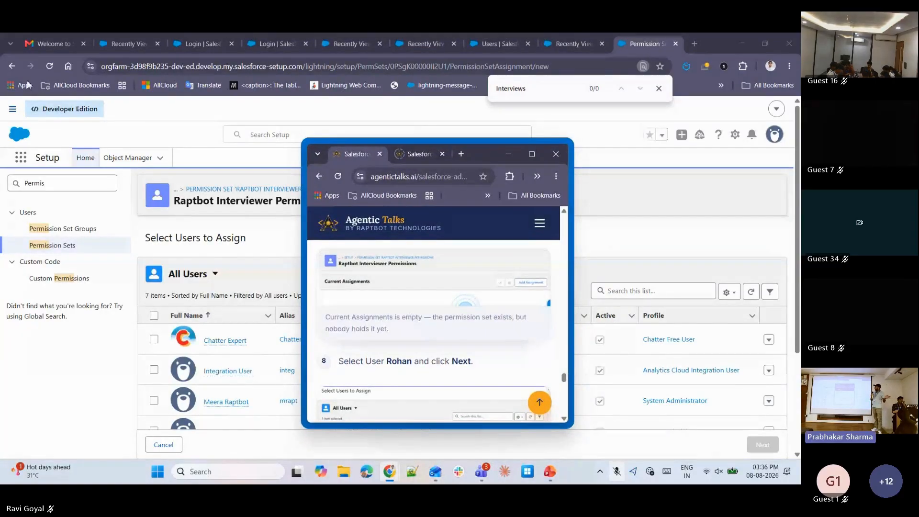
click(12, 66)
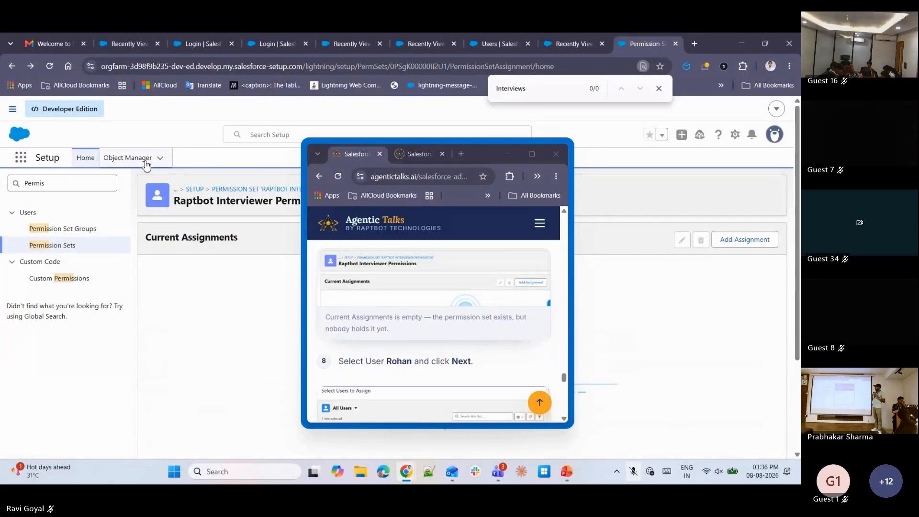
click(237, 191)
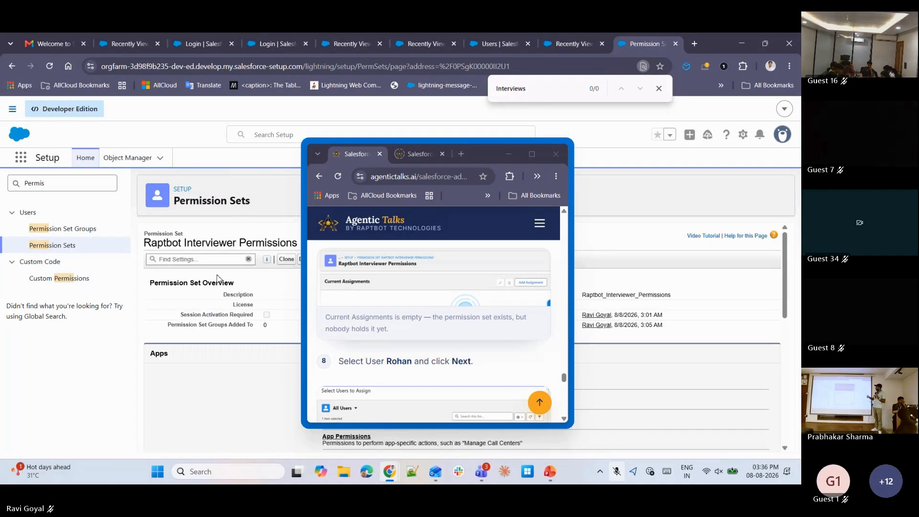
drag(477, 154, 196, 163)
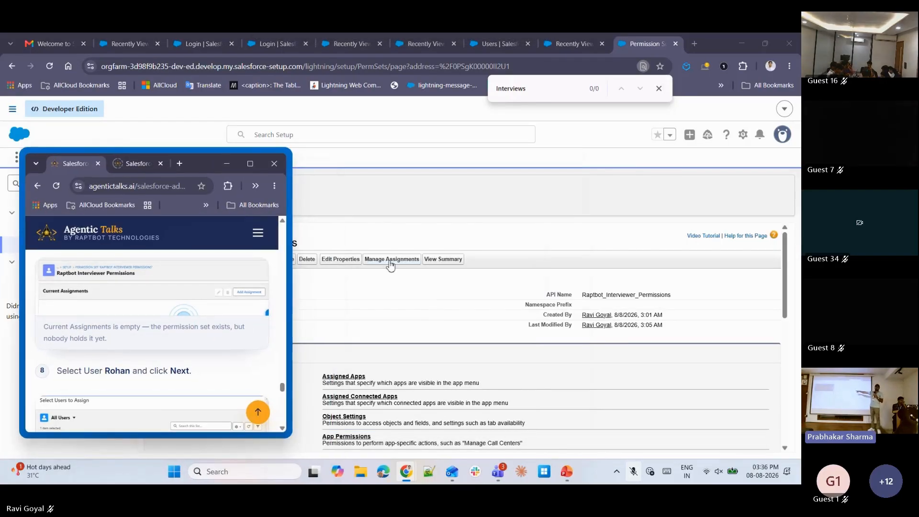
scroll(149, 295, up, 4)
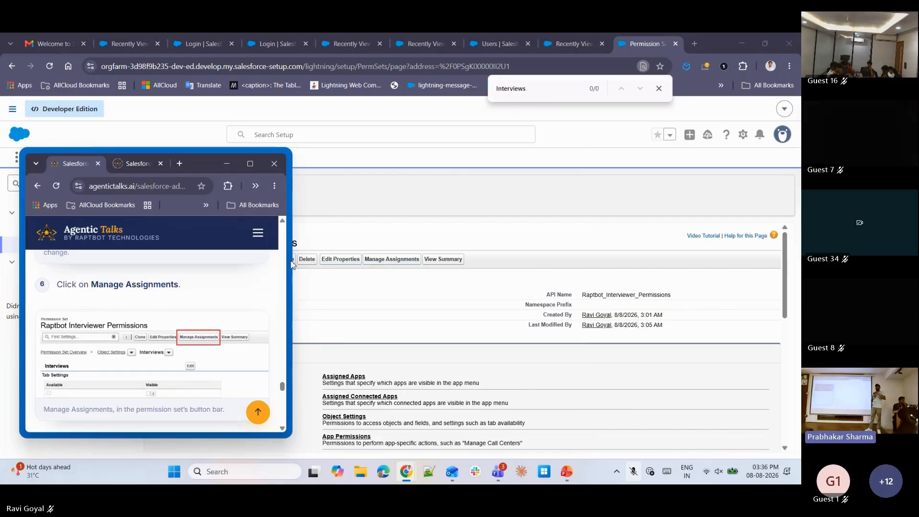
drag(216, 165, 713, 50)
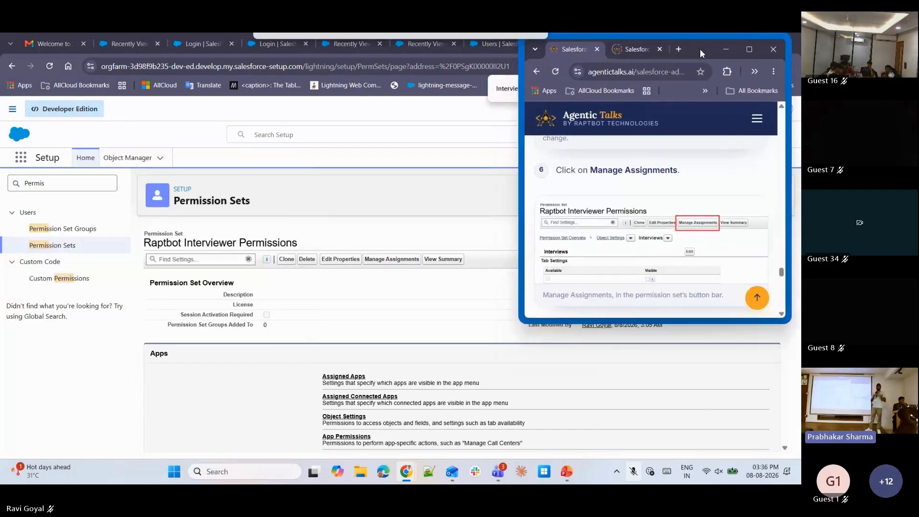
- Open the assignments of the Raptbot Interviewer Permissions set and start a new assignment, following the guide's steps 6 and 7
click(397, 259)
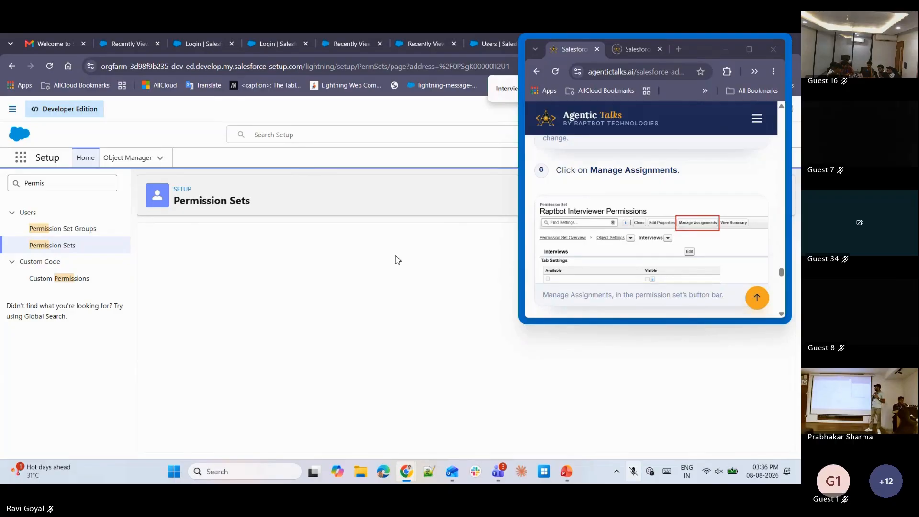
drag(696, 52, 285, 94)
scroll(260, 242, down, 4)
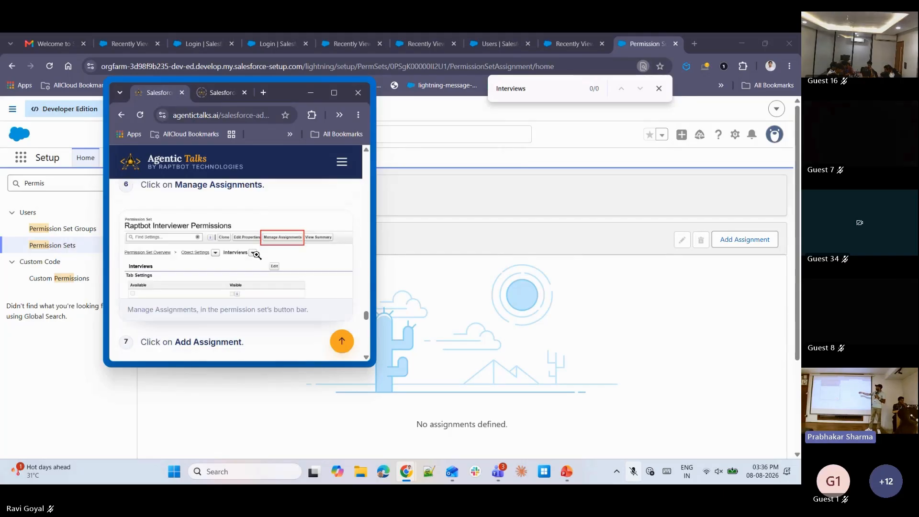
scroll(250, 278, up, 2)
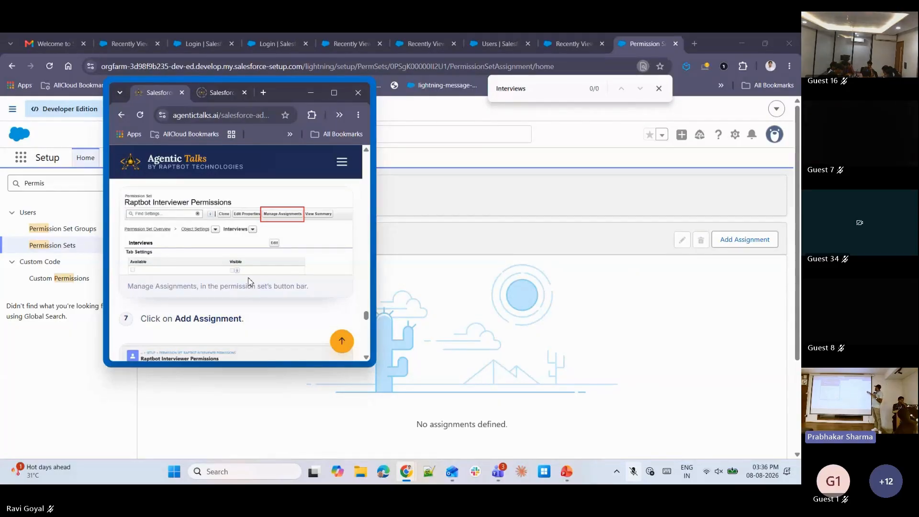
scroll(270, 306, down, 2)
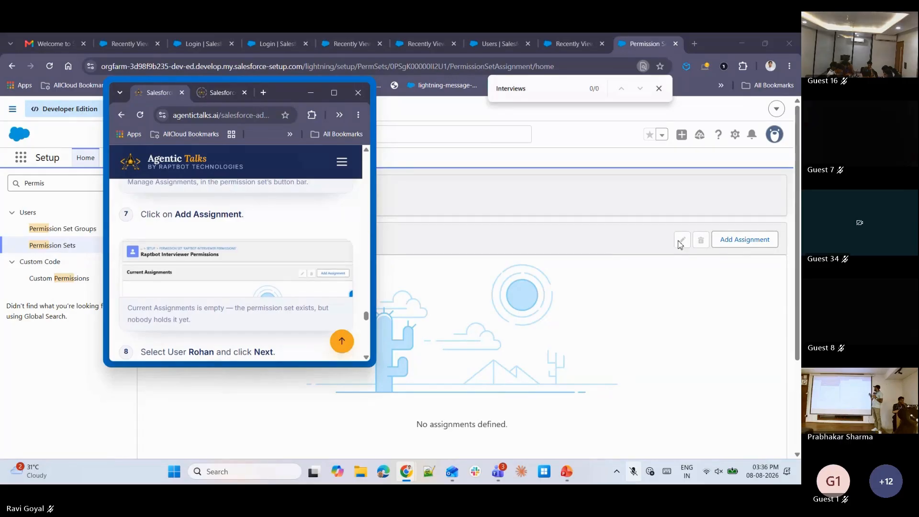
click(725, 236)
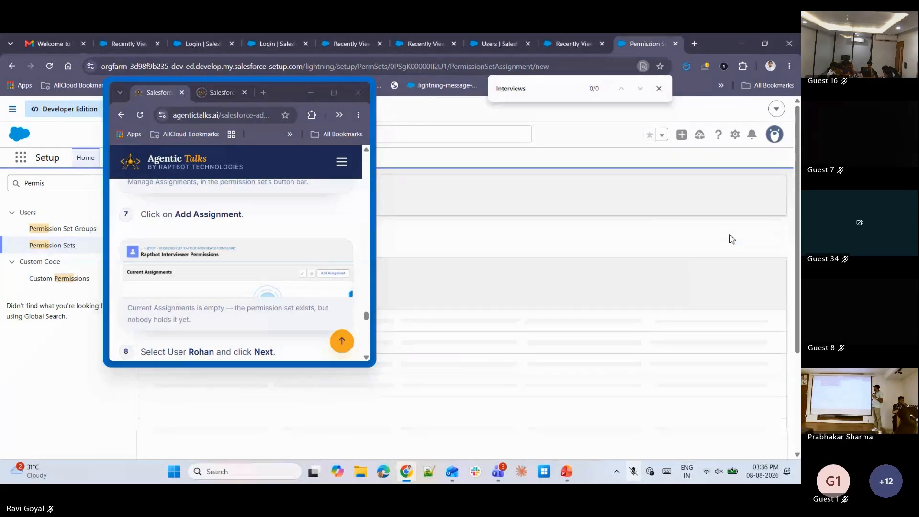
- Select the test user with the Standard User profile, as in the guide's step 8, and assign the permission set to that user
drag(284, 88, 672, 78)
scroll(620, 229, down, 3)
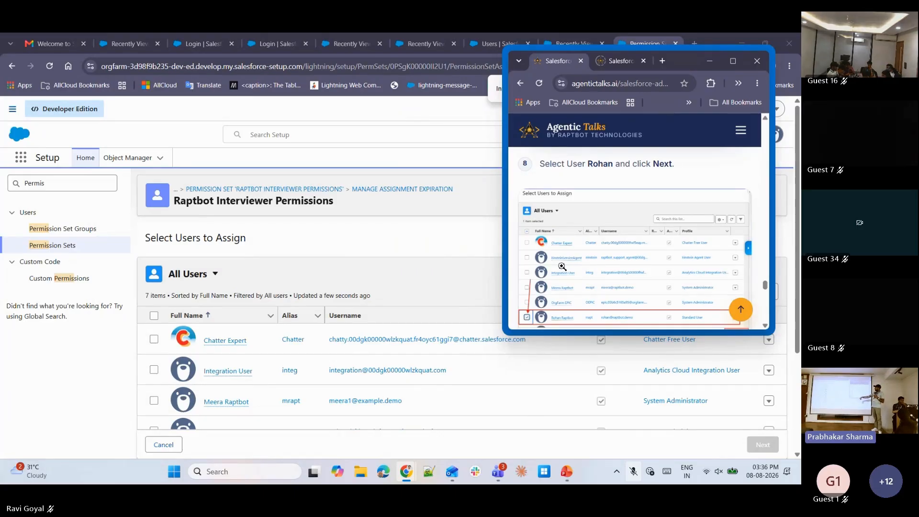
scroll(277, 366, down, 3)
click(154, 354)
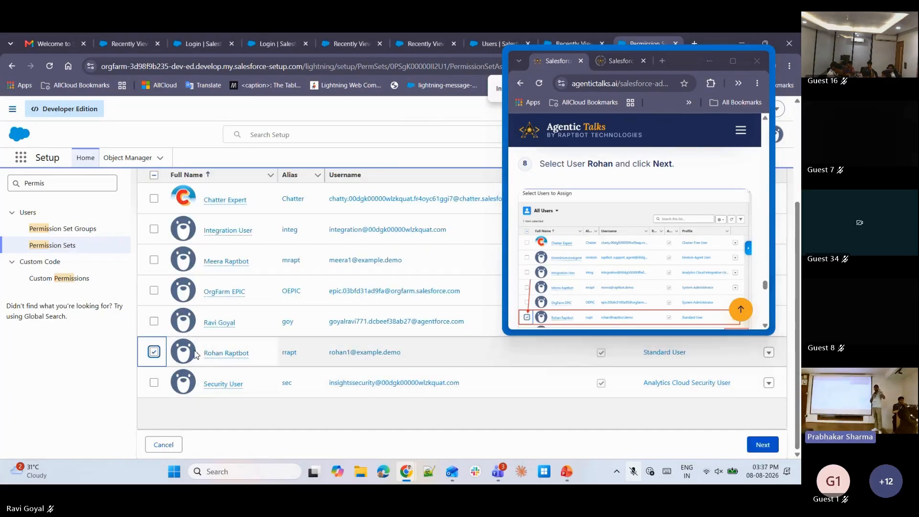
scroll(560, 266, down, 3)
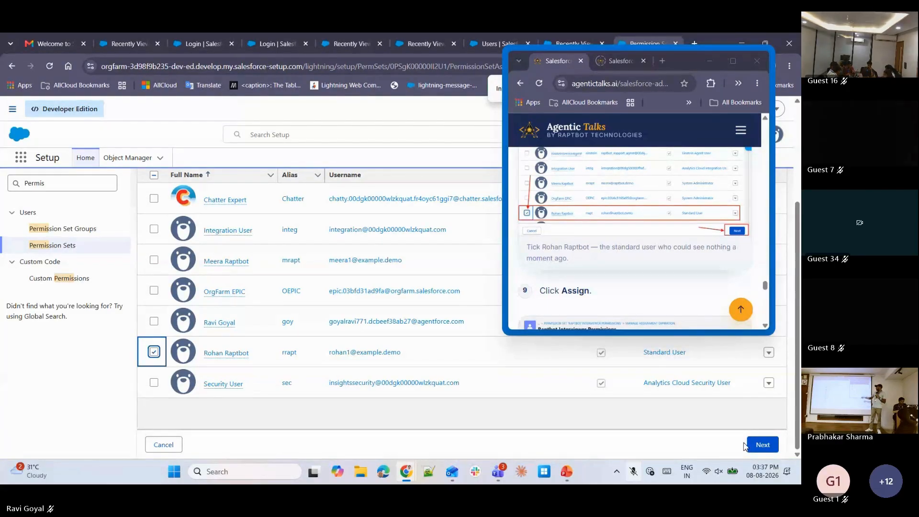
click(763, 450)
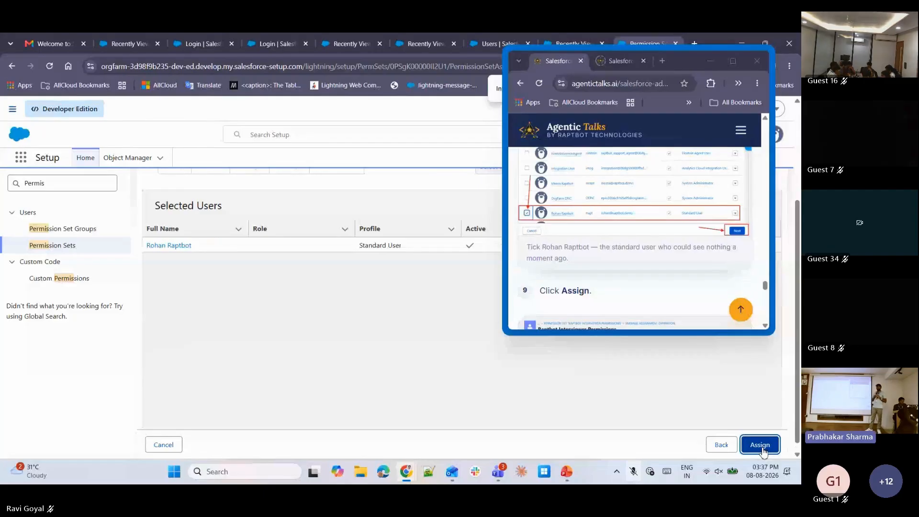
click(764, 450)
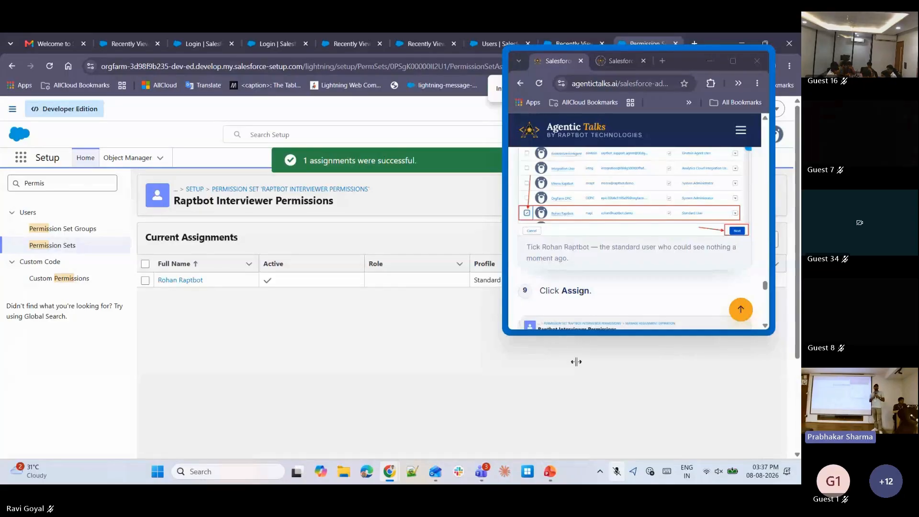
- Following the guide's Step 3, find the Users page in Setup by searching for "User" and log in as the Standard User test user
scroll(540, 320, down, 6)
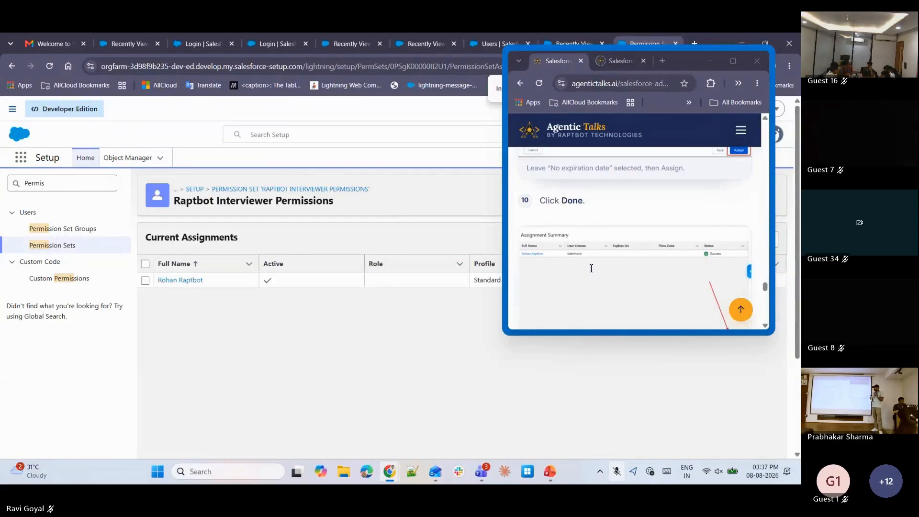
scroll(591, 272, down, 1)
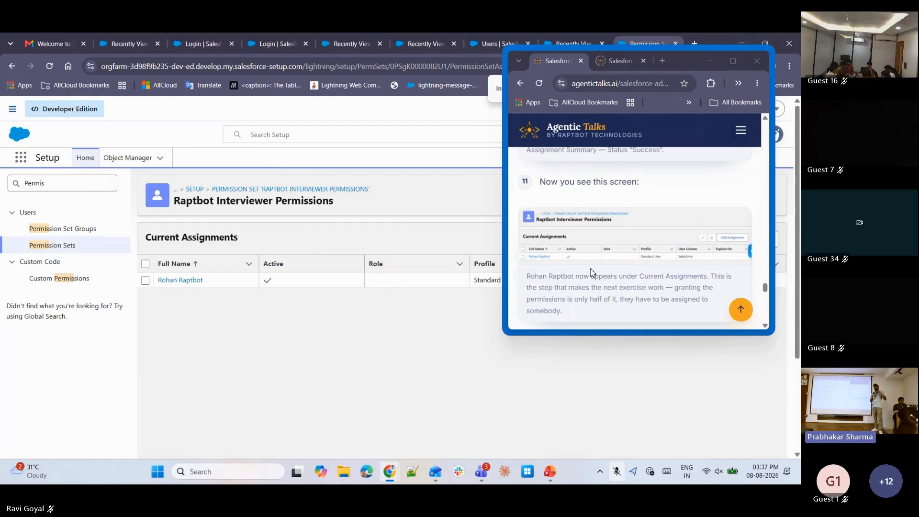
scroll(592, 272, down, 3)
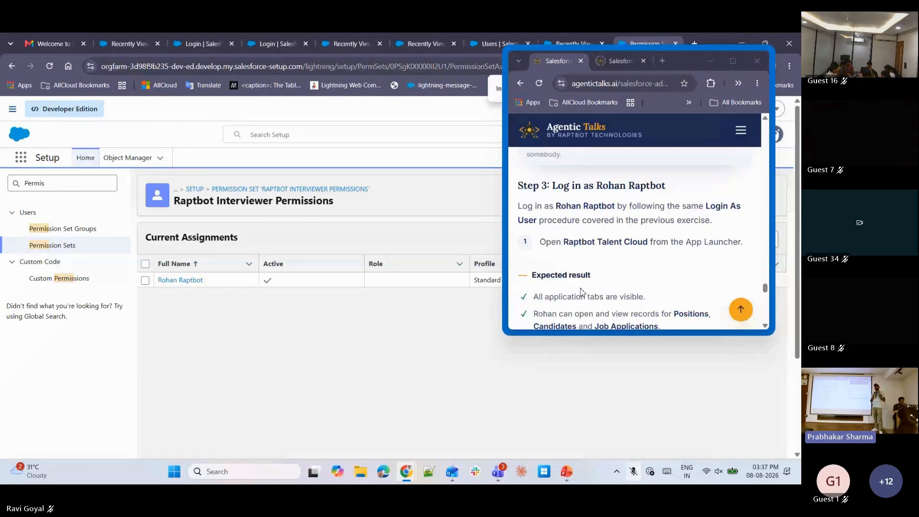
scroll(570, 267, down, 3)
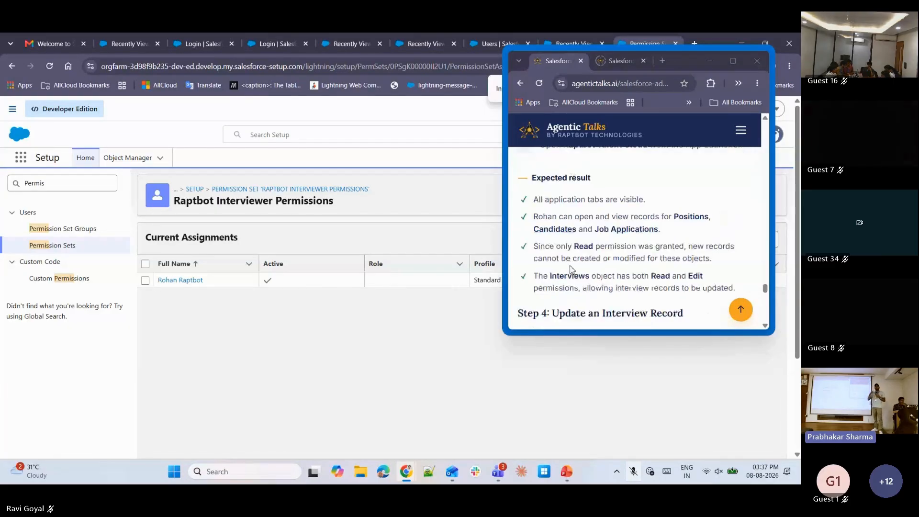
scroll(570, 269, up, 1)
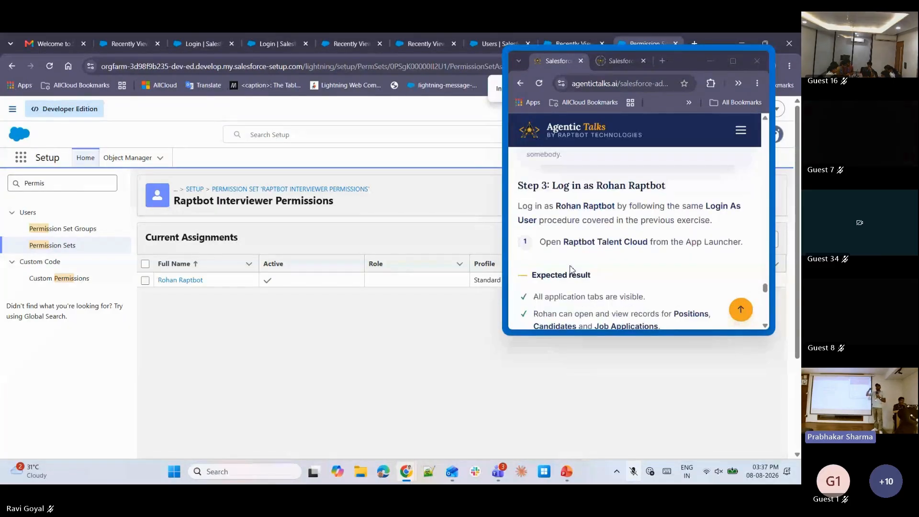
click(99, 187)
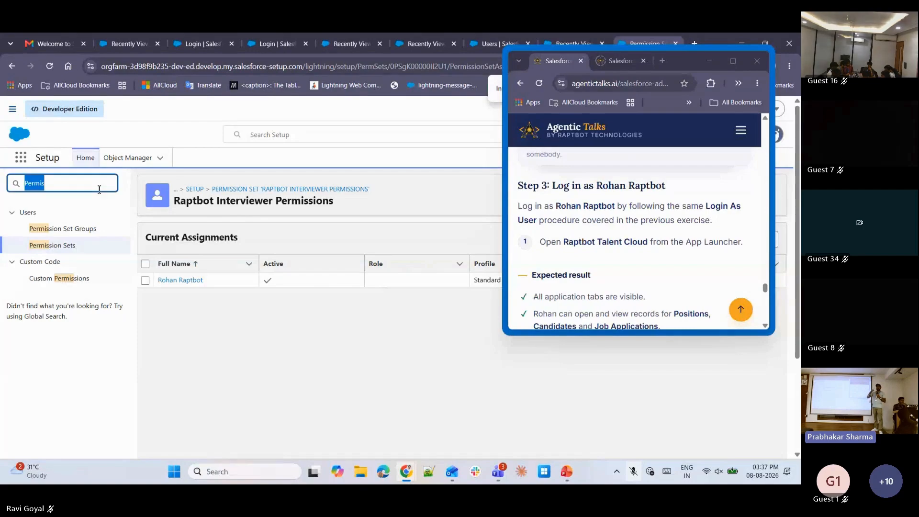
text(User)
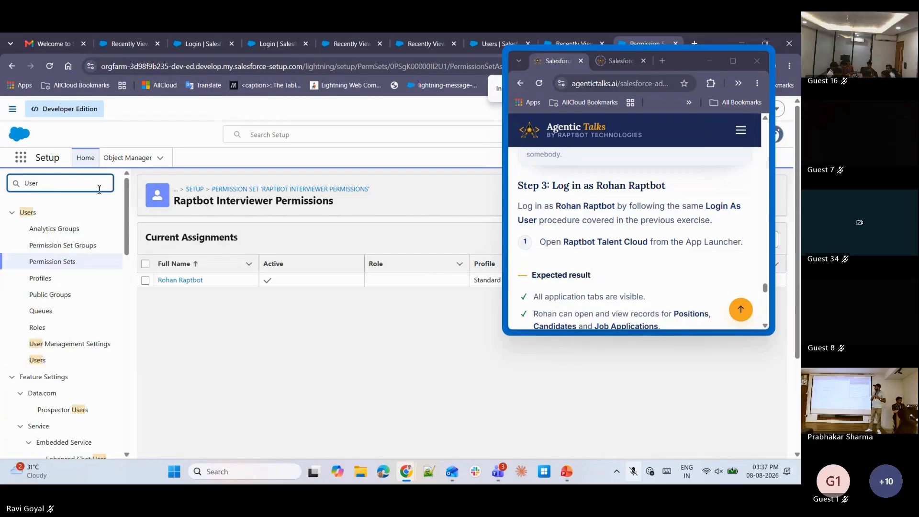
click(38, 361)
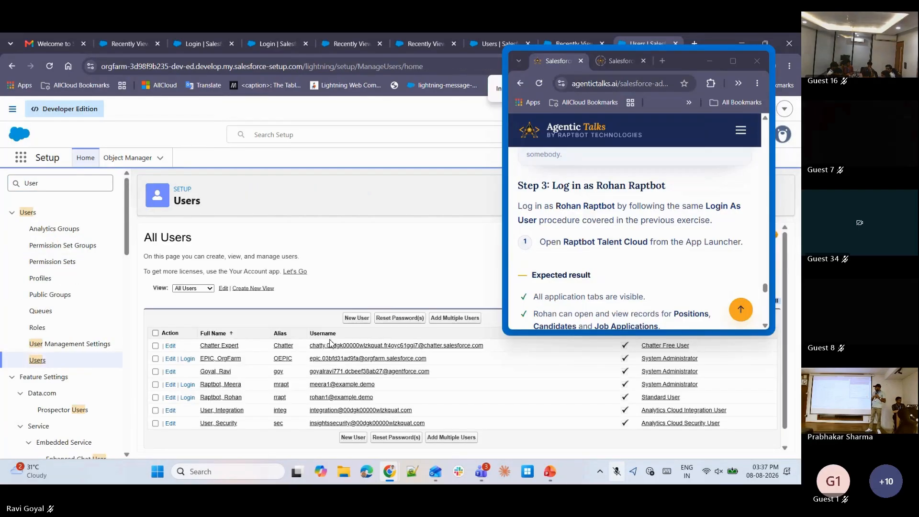
click(187, 398)
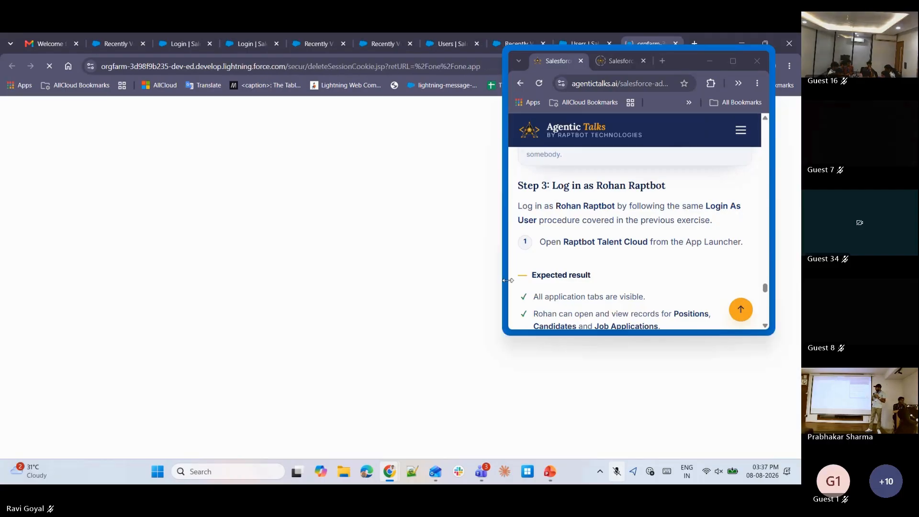
- Check the guide's expected result, visit Candidates in Raptbot Talent Cloud, and switch the Positions list view to All
scroll(598, 234, down, 1)
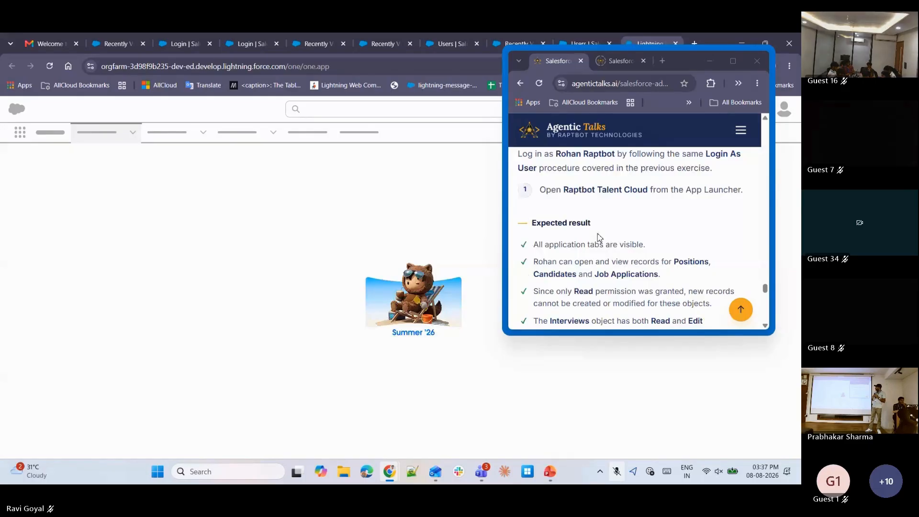
scroll(598, 237, down, 5)
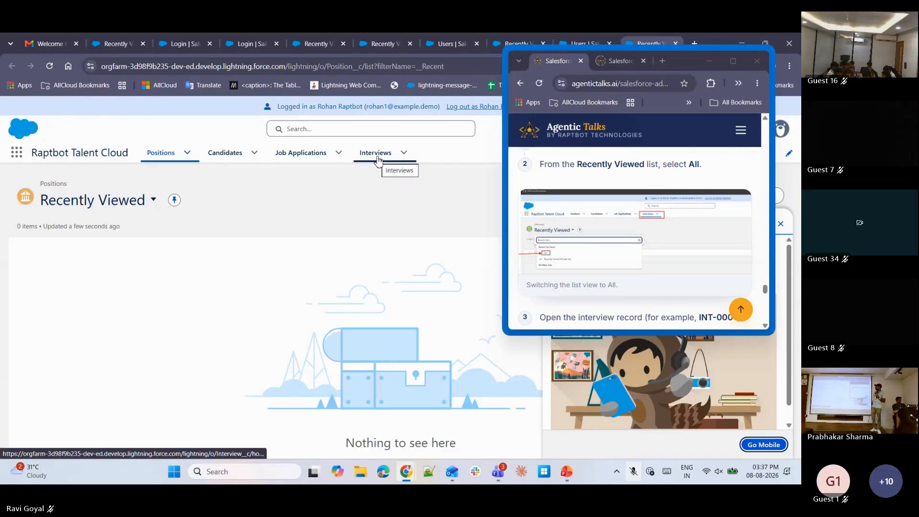
click(232, 162)
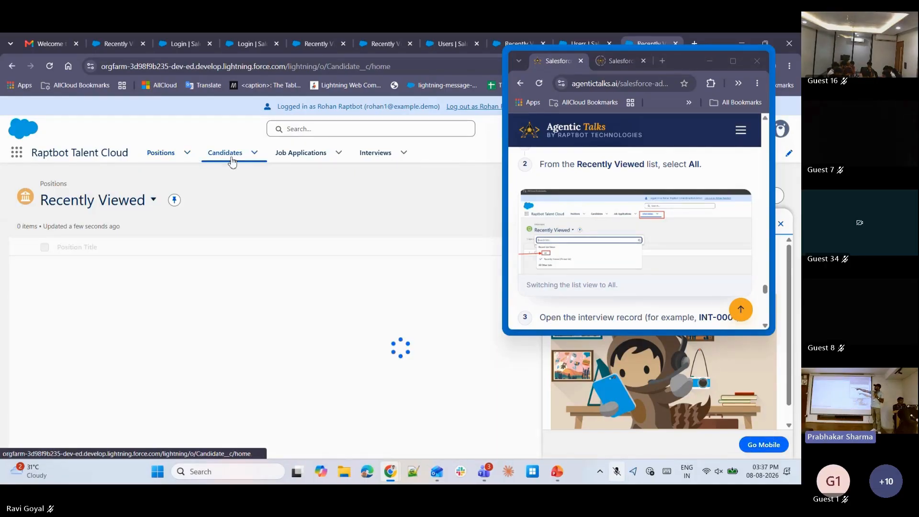
click(164, 157)
click(153, 200)
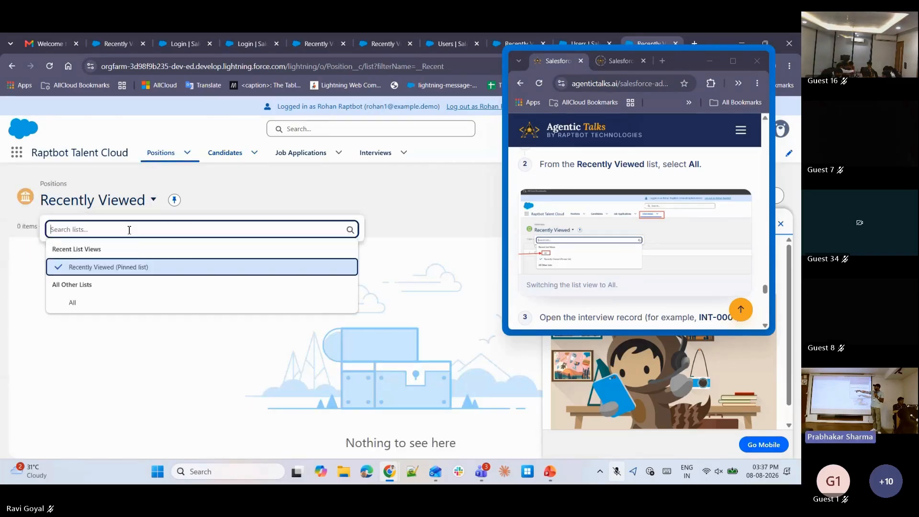
click(84, 303)
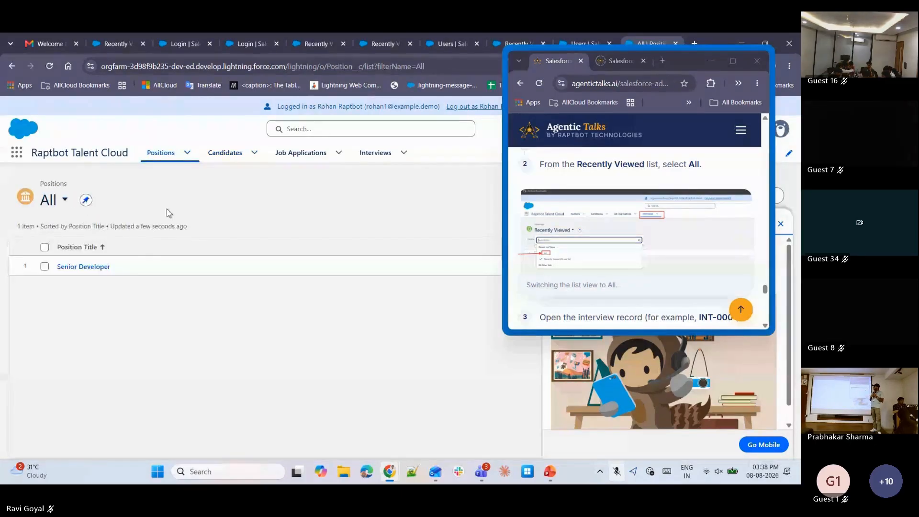
- Pin the All list view for Positions and switch the Candidates list view to All
click(86, 199)
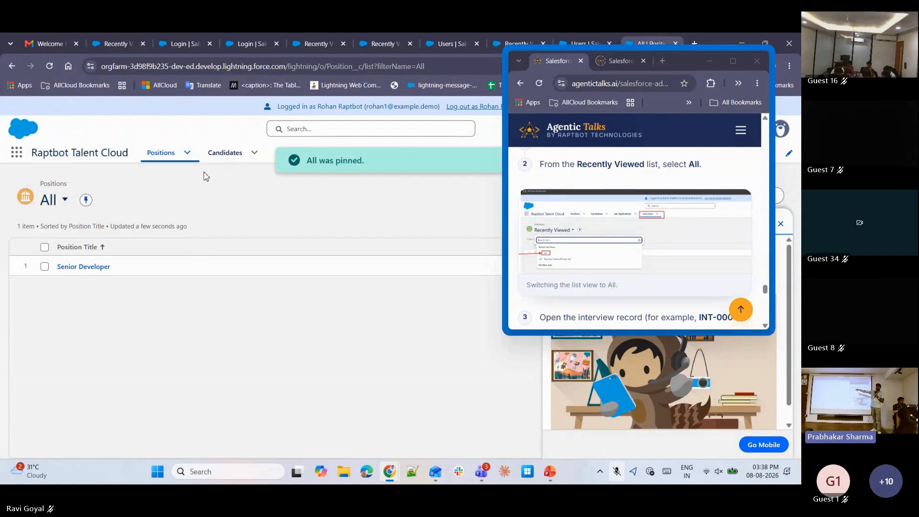
click(231, 159)
click(153, 200)
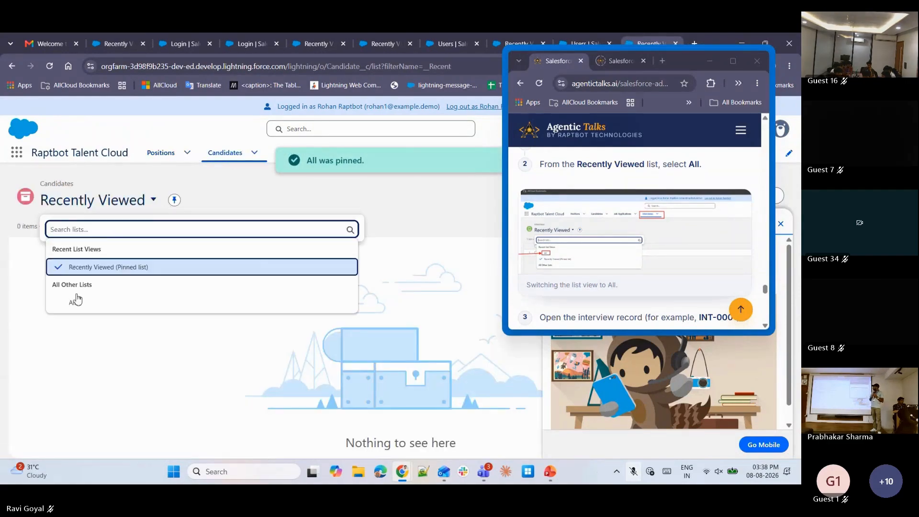
click(77, 301)
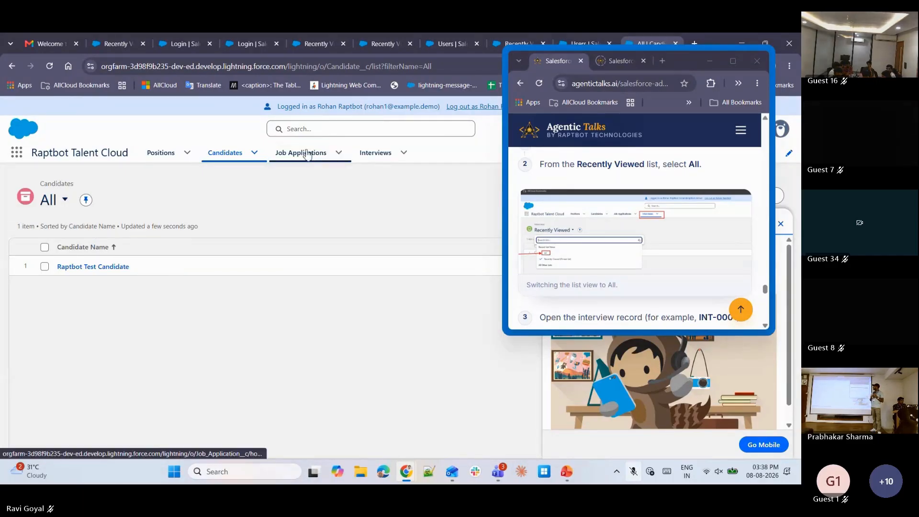
- Switch the Job Applications list view to All and open the APP-0001 record
click(307, 153)
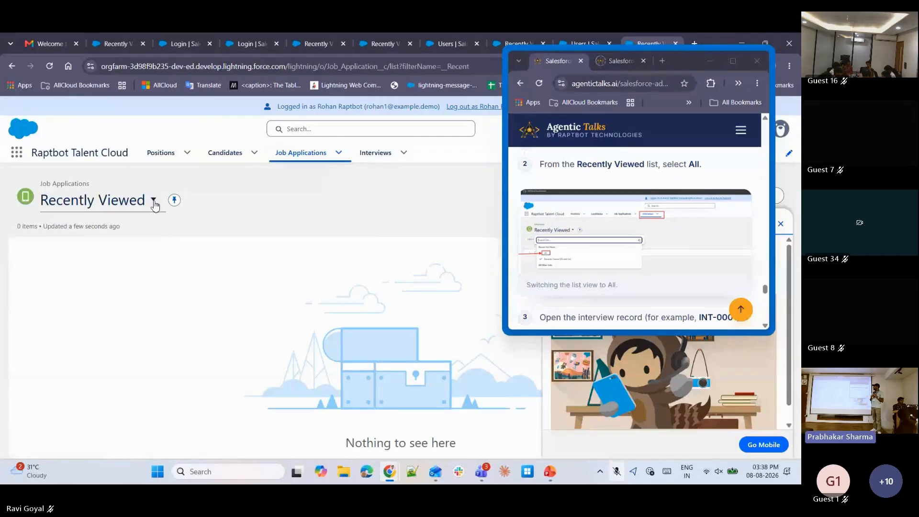
click(153, 199)
click(75, 302)
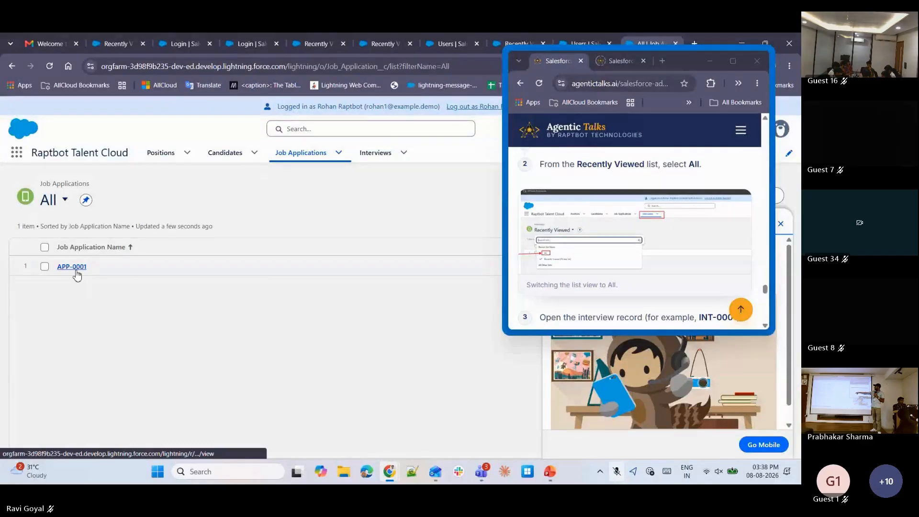
click(77, 270)
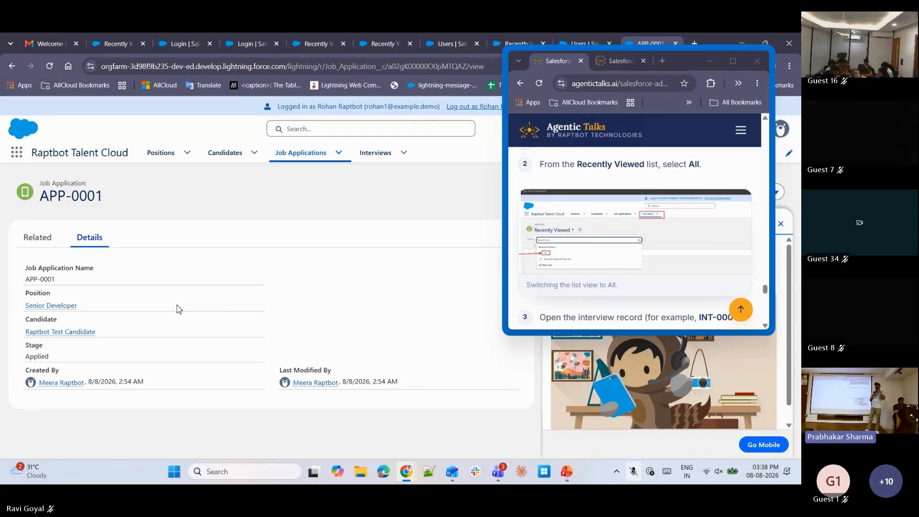
- Switch the Interviews list view to All, open INT-0001, and check the guide's instructions on editing and scoring the interview
click(376, 153)
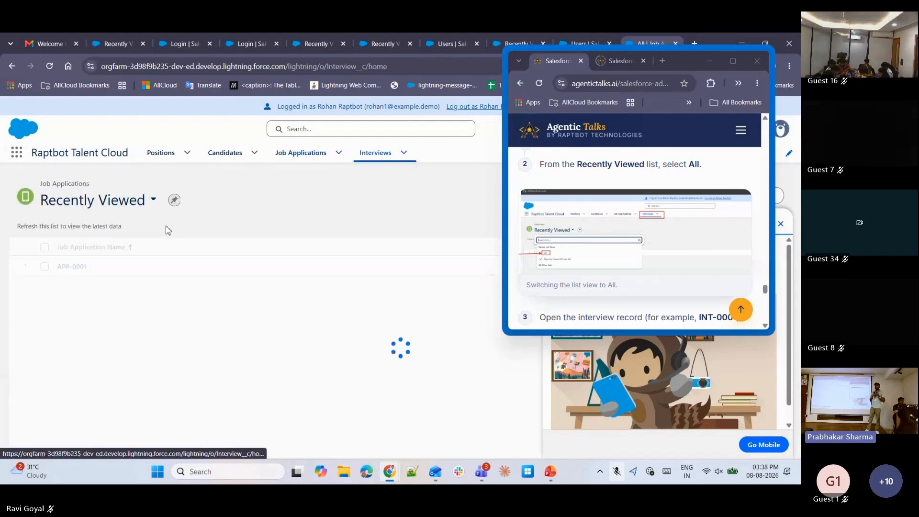
click(144, 206)
click(110, 302)
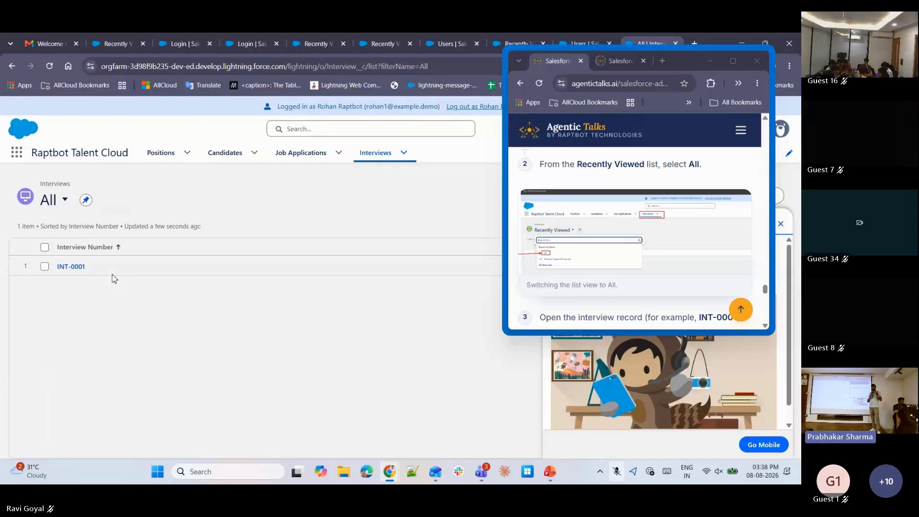
click(75, 267)
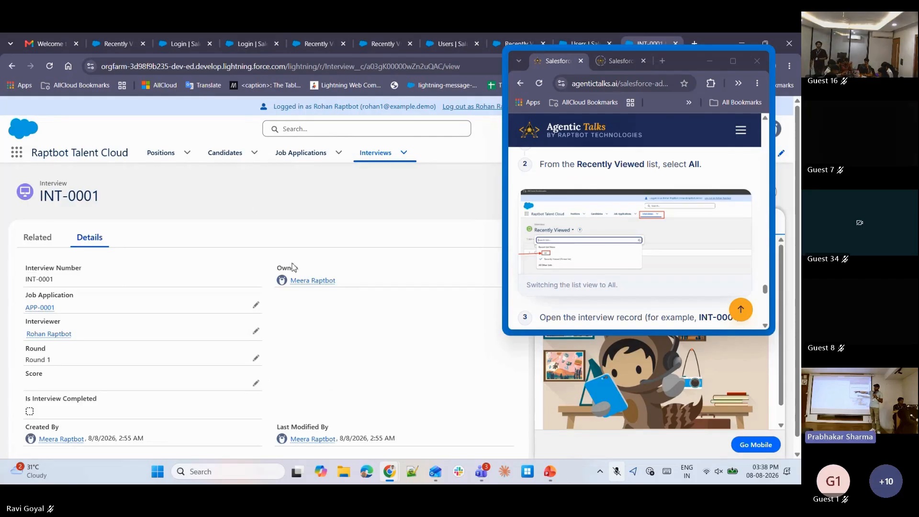
scroll(576, 237, down, 1)
scroll(576, 238, down, 5)
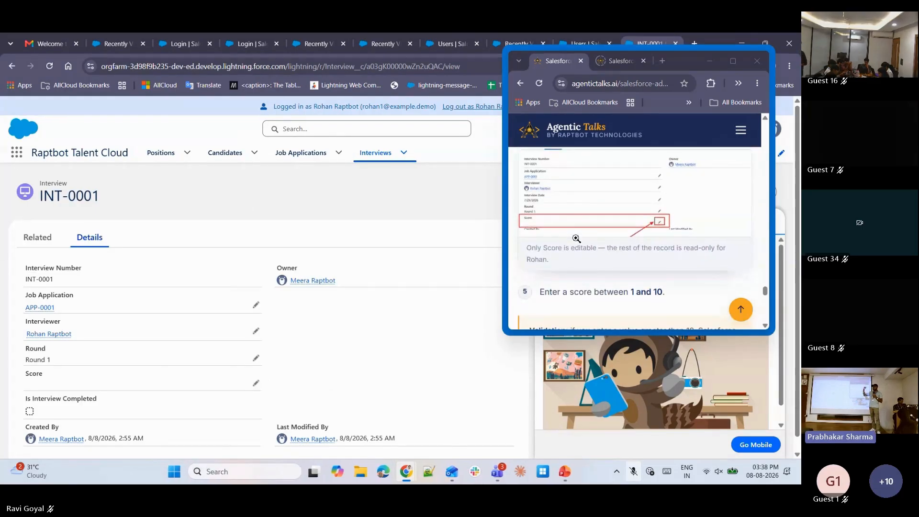
- Try to save a Score of 15 on INT-0001 to test the validation rule, and dismiss the error notice
click(256, 383)
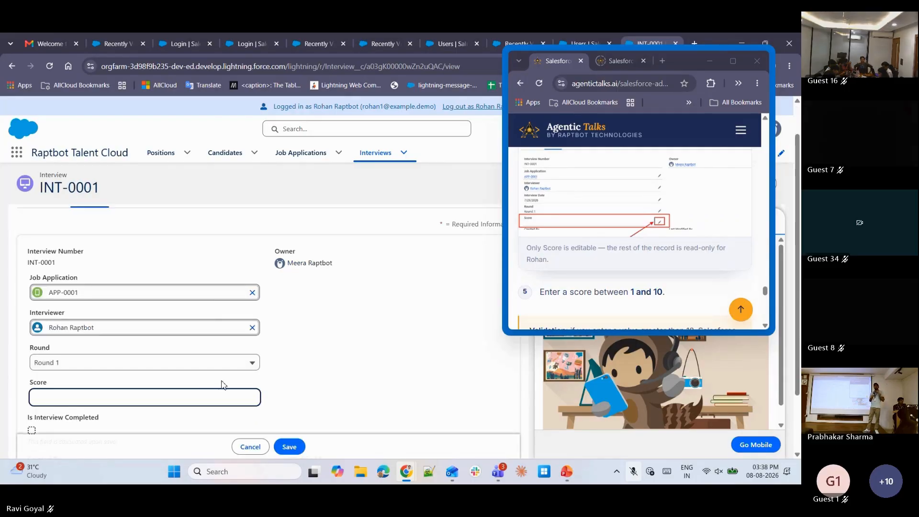
scroll(206, 312, down, 2)
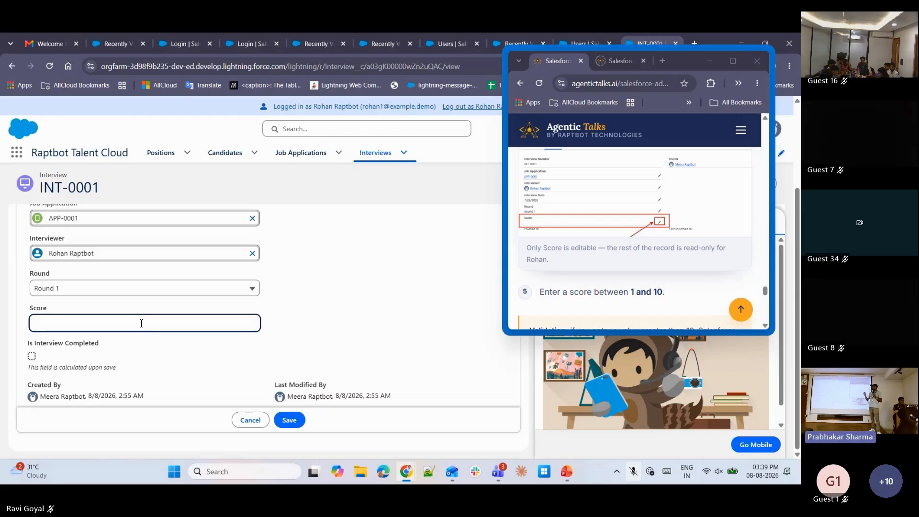
text(15)
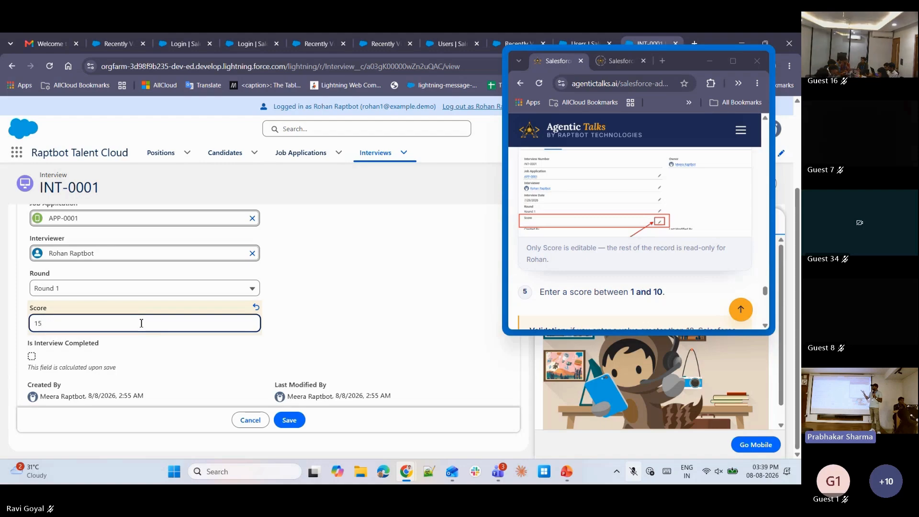
click(288, 419)
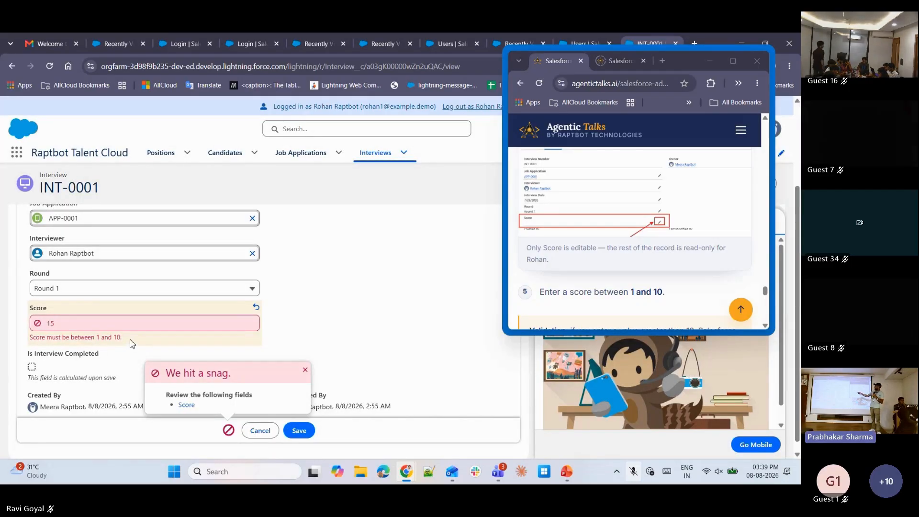
drag(123, 338, 34, 336)
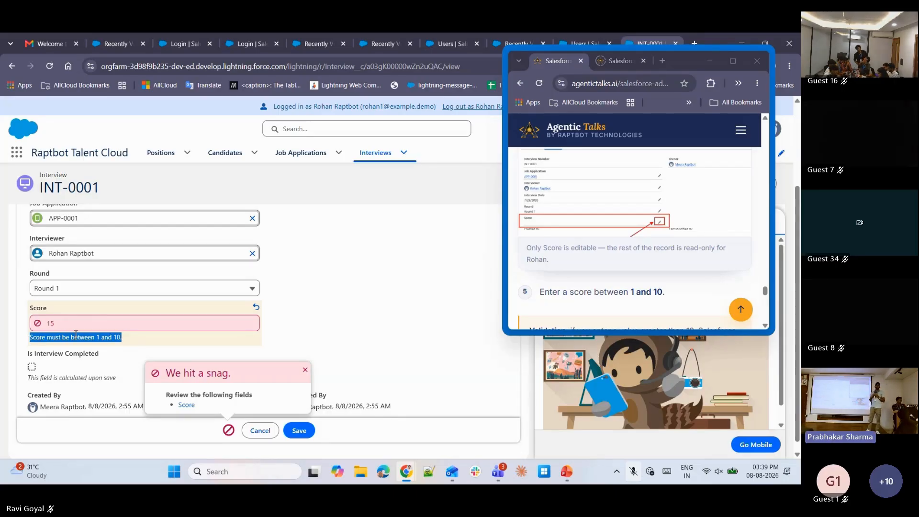
click(305, 371)
- Set the Score of INT-0001 to 5 and save the record, following the guide's steps 5 and 6
double_click(162, 324)
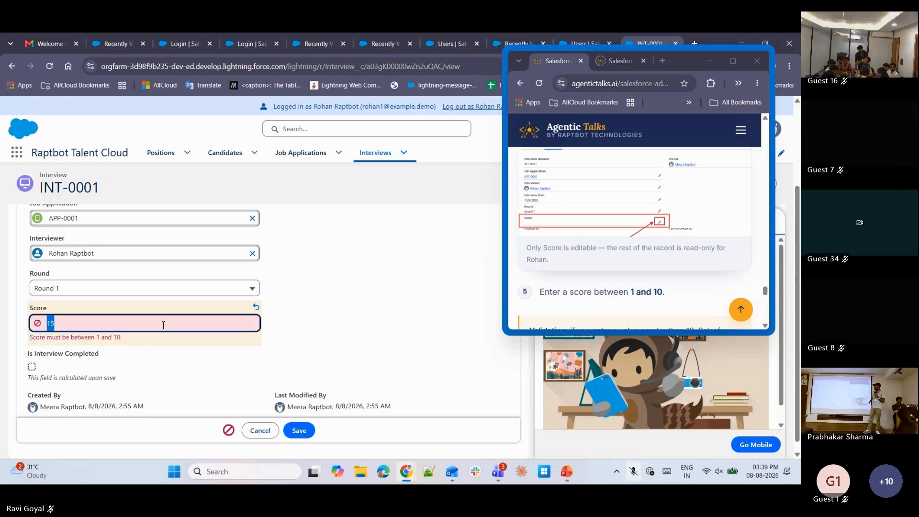
key(BackSpace)
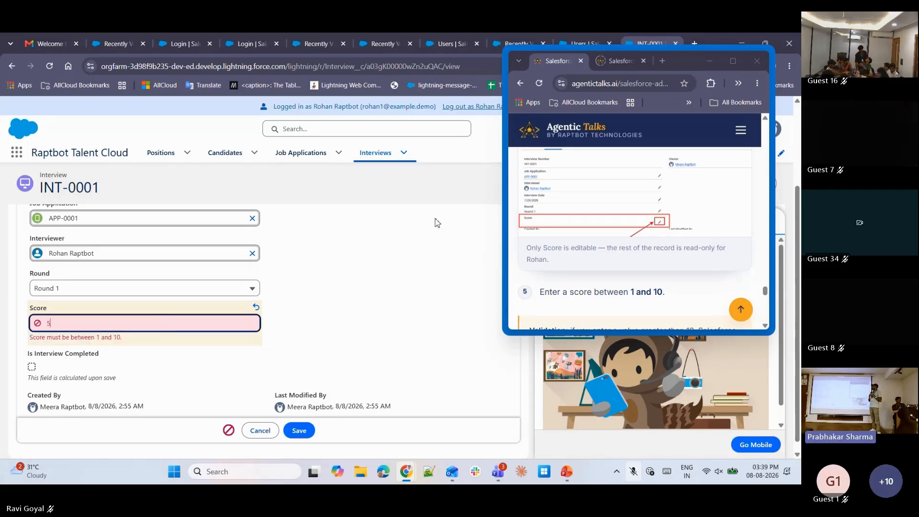
scroll(583, 240, down, 10)
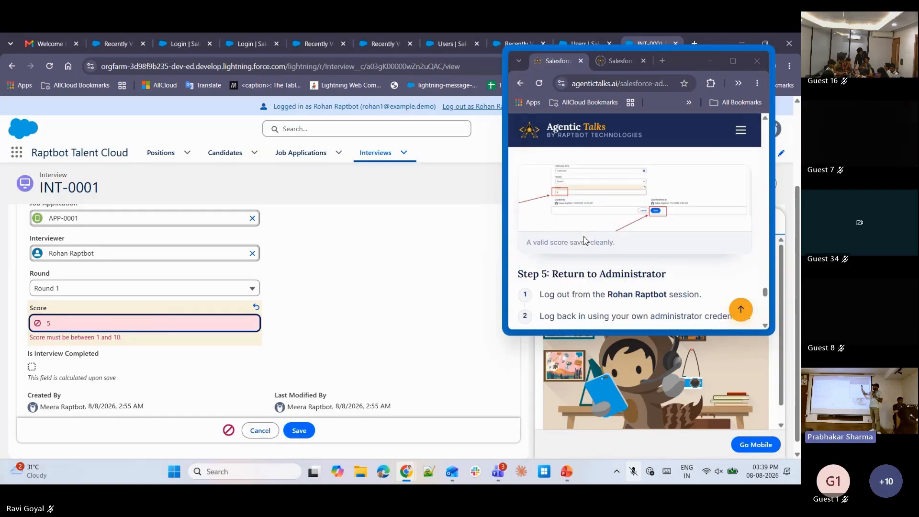
scroll(589, 238, up, 5)
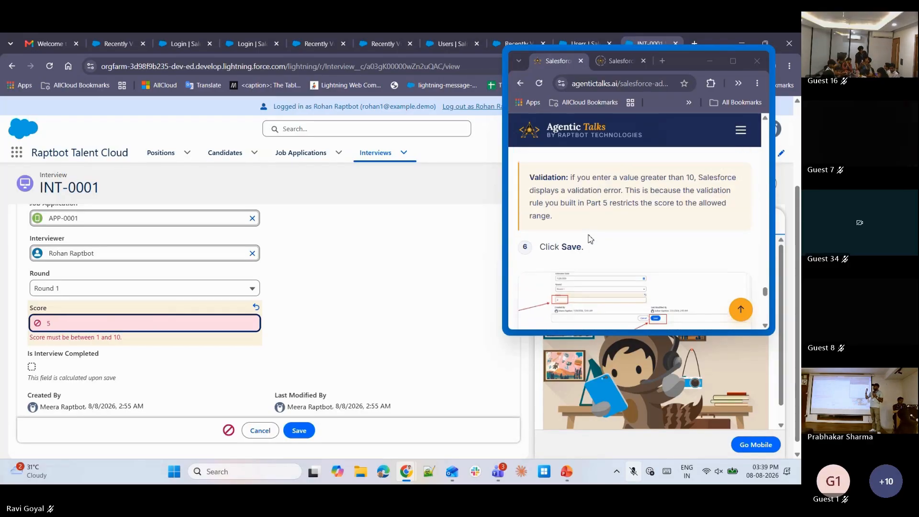
scroll(584, 239, down, 8)
click(216, 376)
click(299, 435)
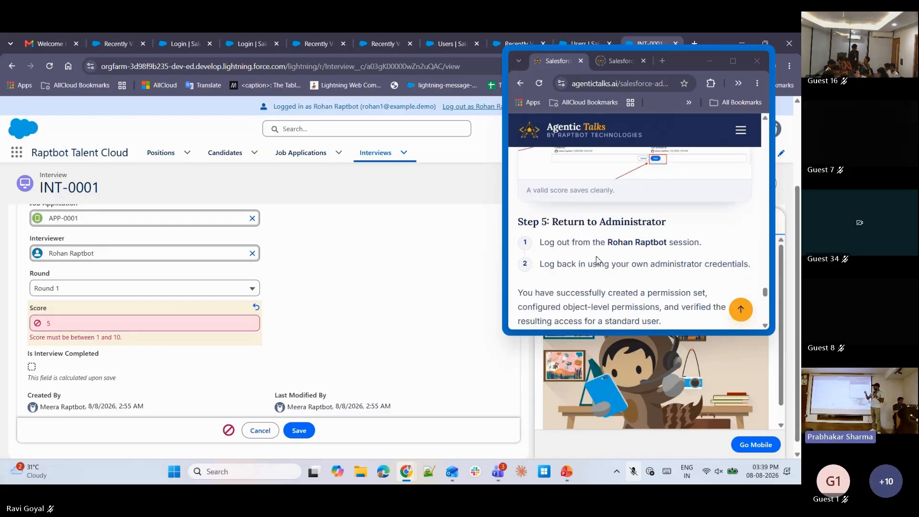
scroll(597, 257, up, 2)
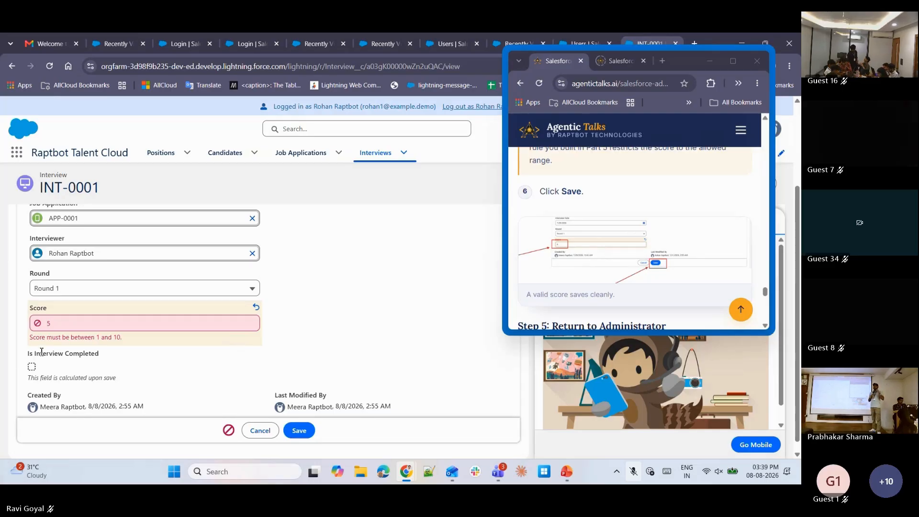
scroll(636, 244, down, 3)
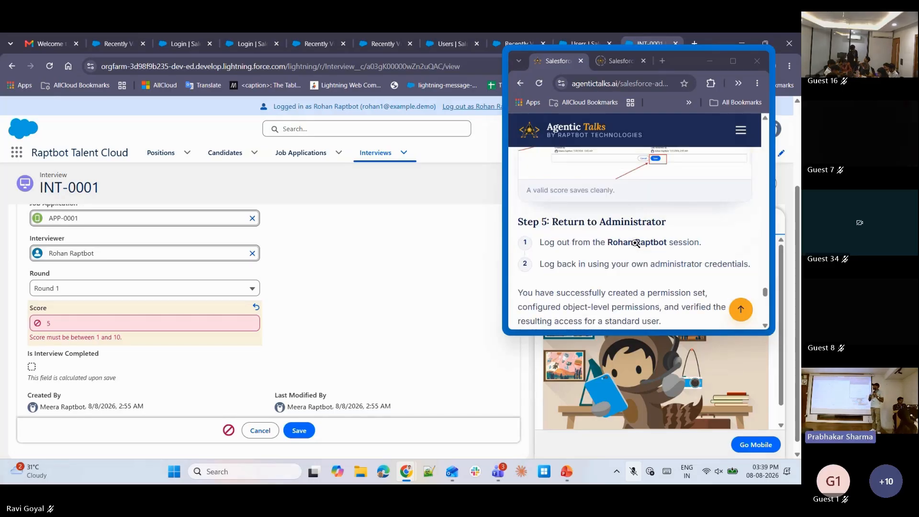
scroll(635, 244, up, 1)
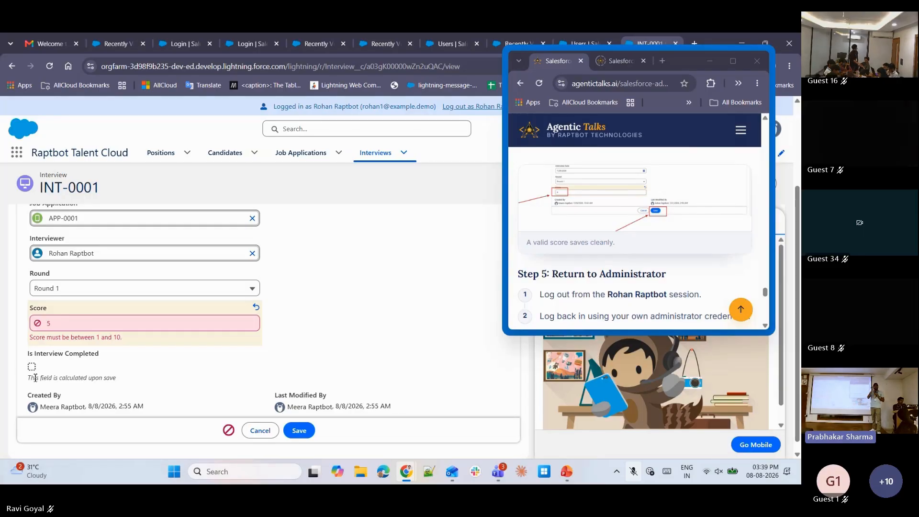
click(300, 430)
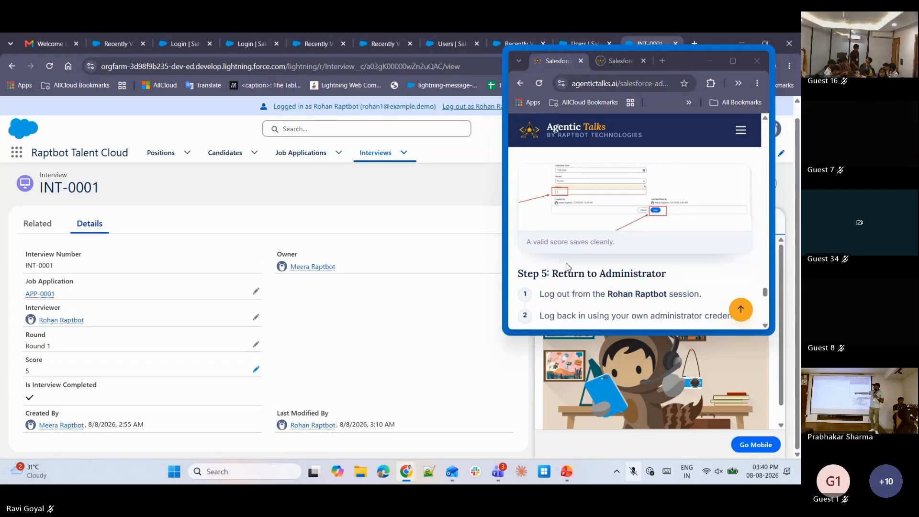
- Check the Is Interview Completed field on INT-0001 and read the guide's Step 5: Return to Administrator
scroll(565, 264, down, 1)
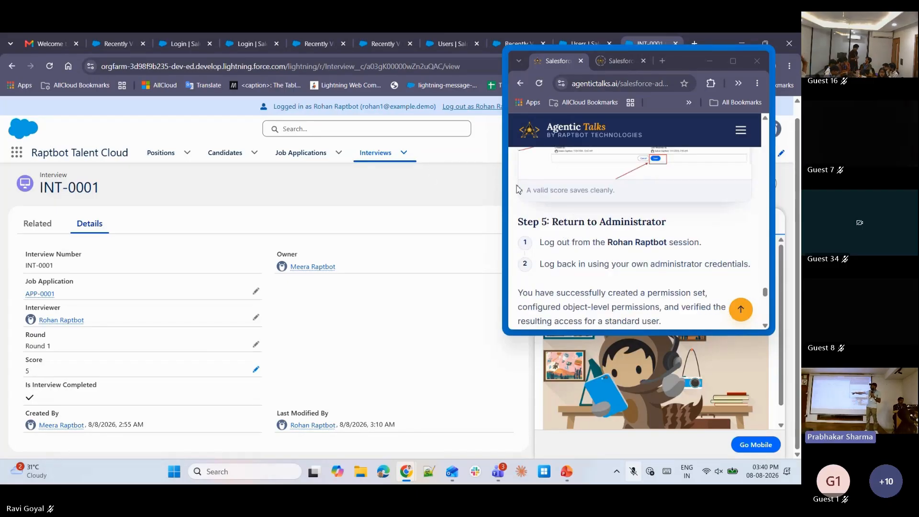
drag(34, 386, 101, 398)
click(153, 395)
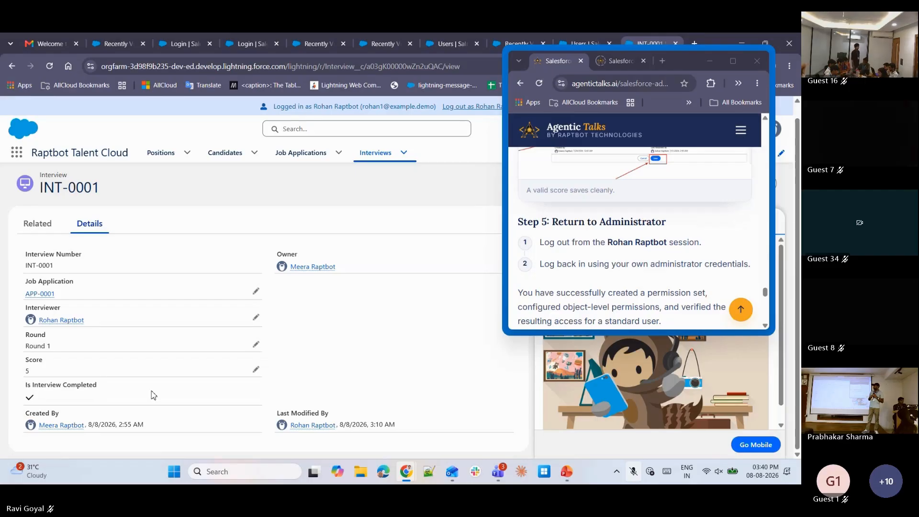
scroll(592, 266, down, 2)
scroll(592, 266, up, 2)
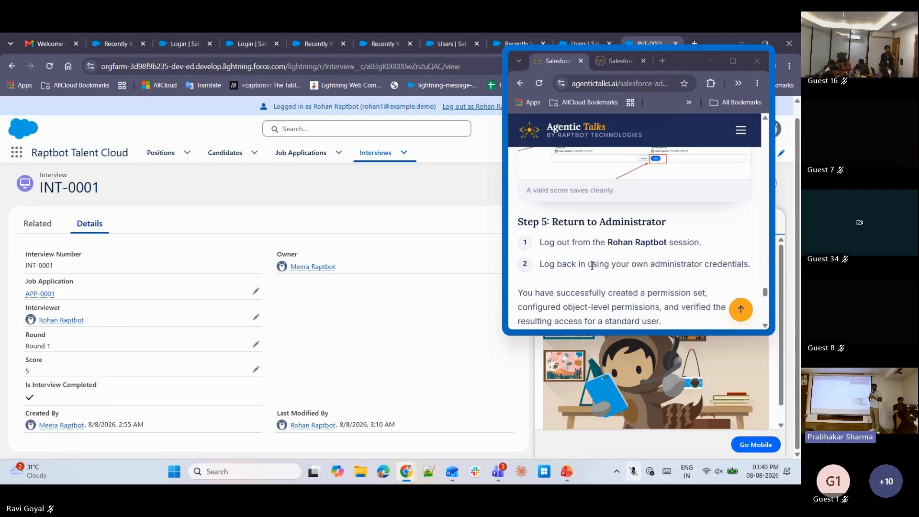
scroll(593, 265, down, 1)
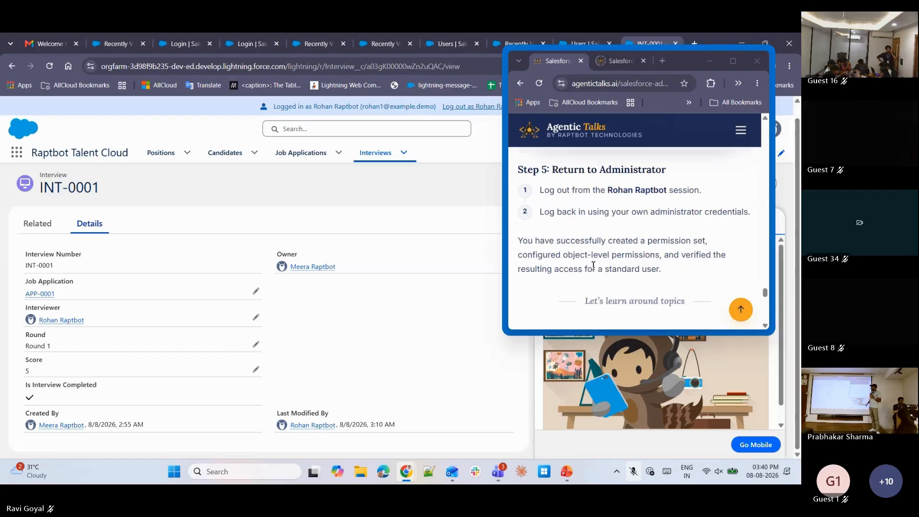
- Switch to the Salesforce_Basic_Admin.pptx presentation in PowerPoint and start the slide show from slide 35
click(566, 472)
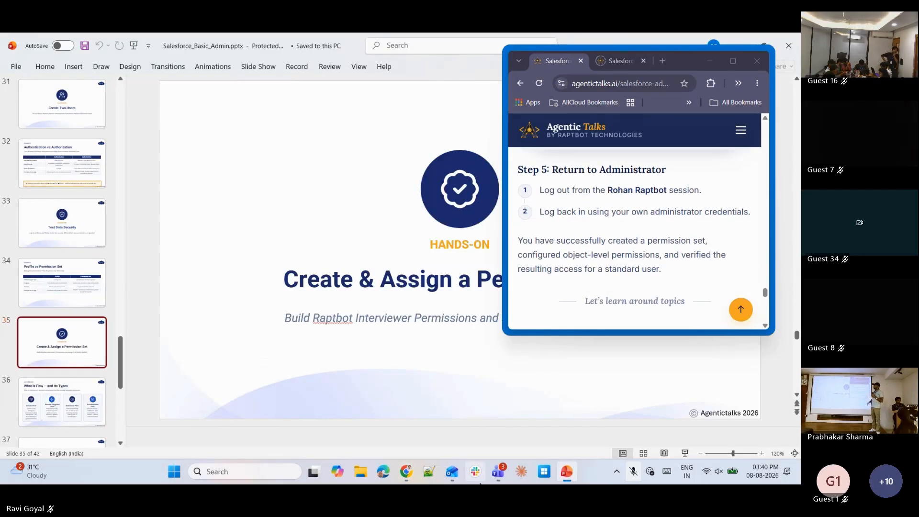
click(685, 455)
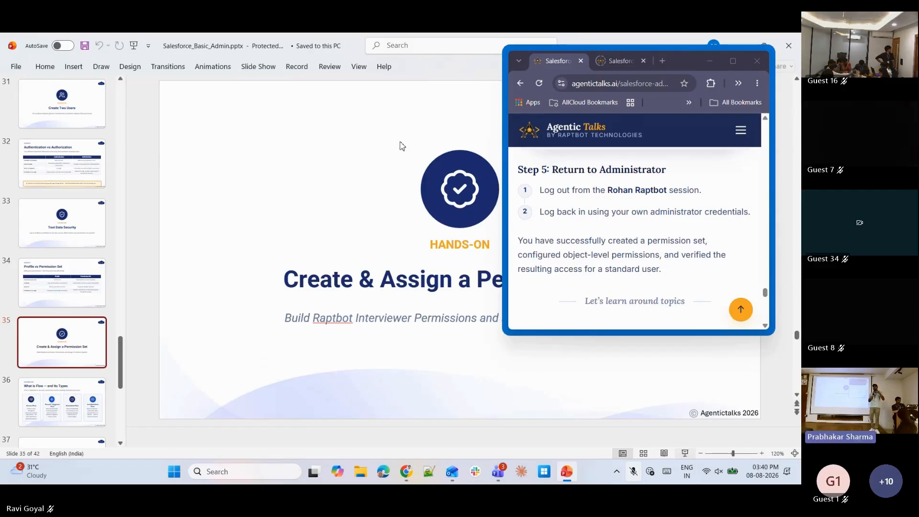
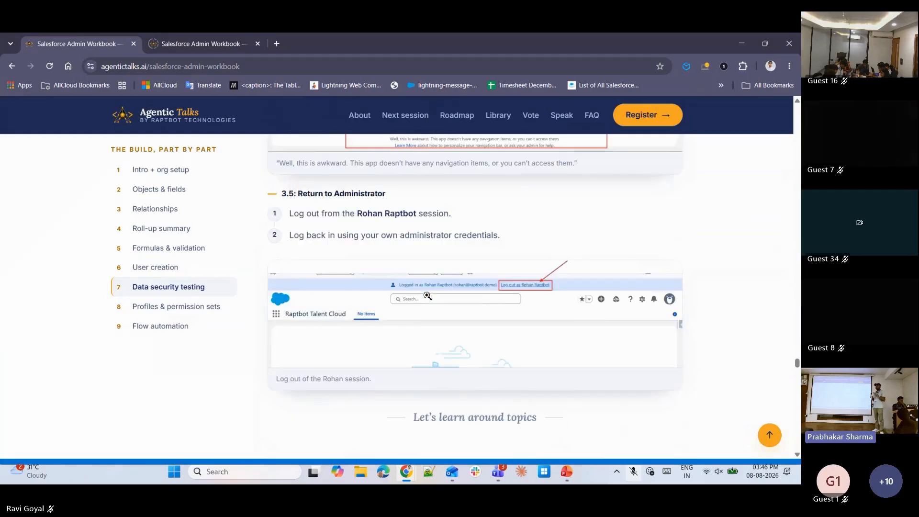
- Open Part 9, Flow automation, in the workbook and read sections 1.1 and 1.2 on opening Flows and creating a flow
scroll(426, 296, down, 20)
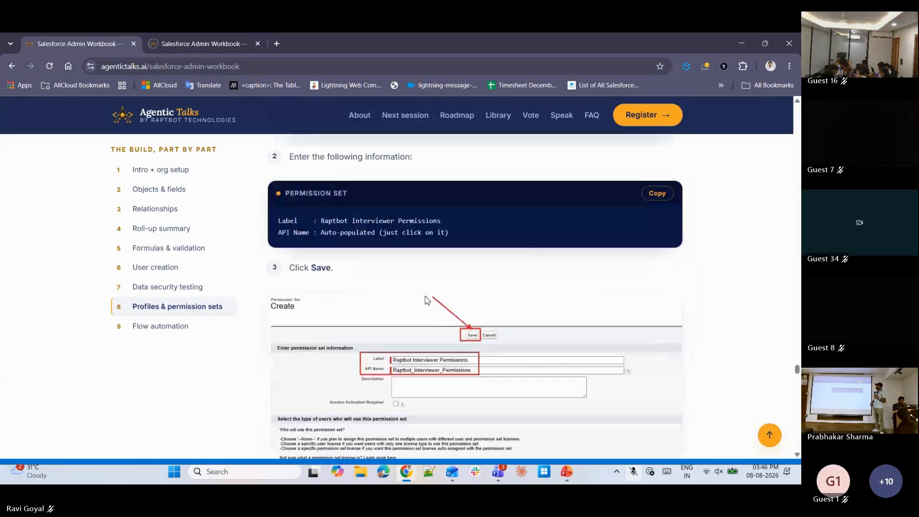
scroll(425, 299, down, 20)
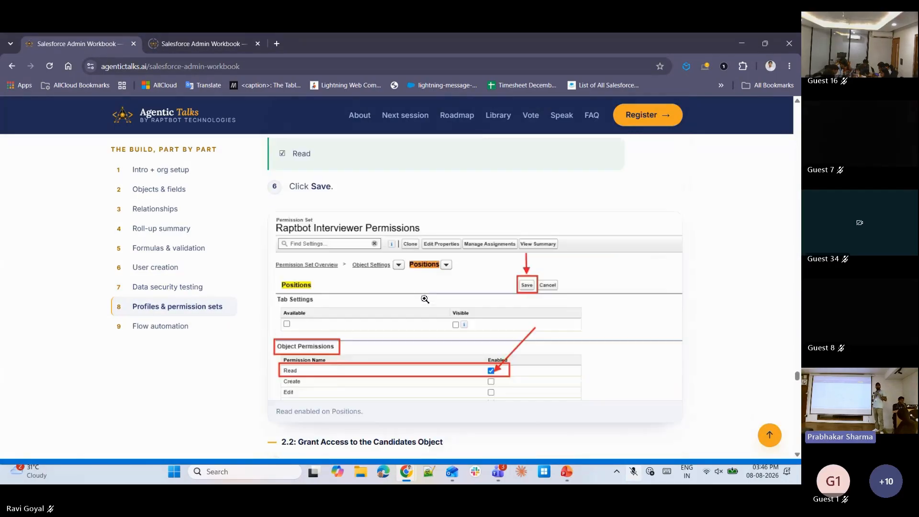
scroll(424, 300, down, 3)
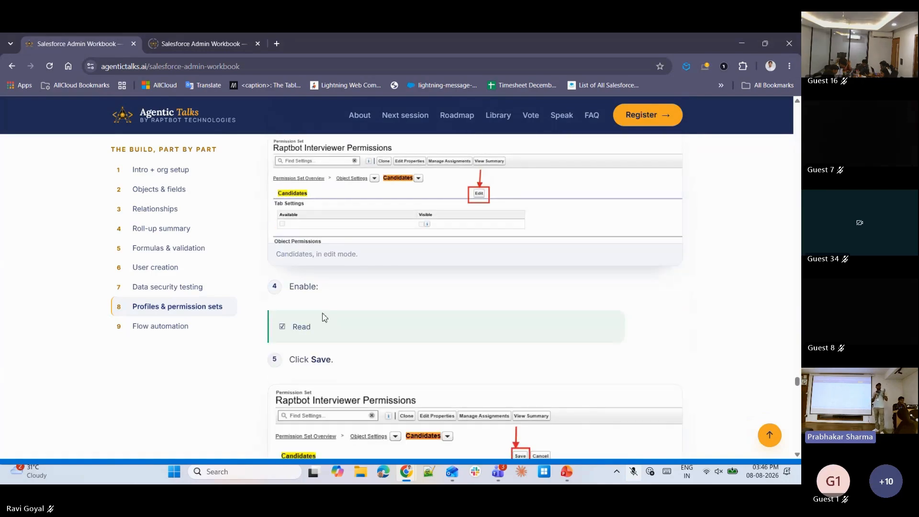
click(182, 325)
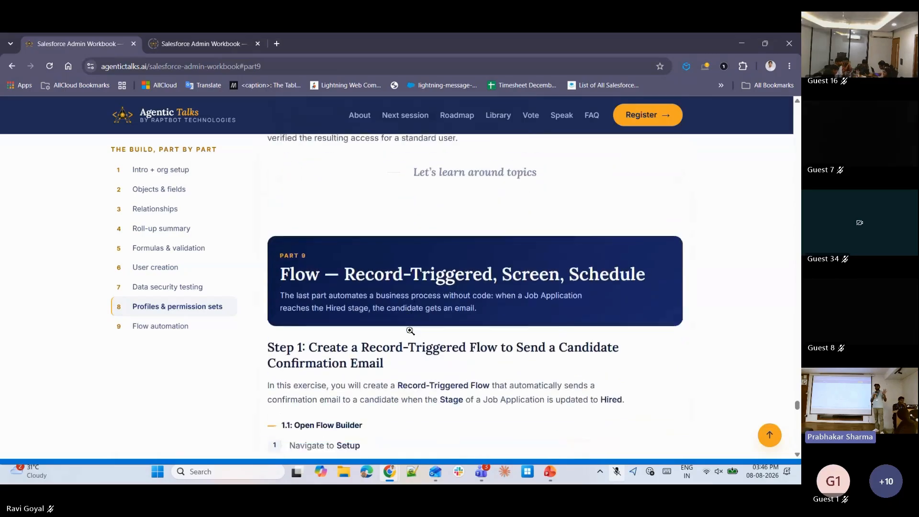
scroll(410, 331, down, 8)
scroll(410, 333, down, 1)
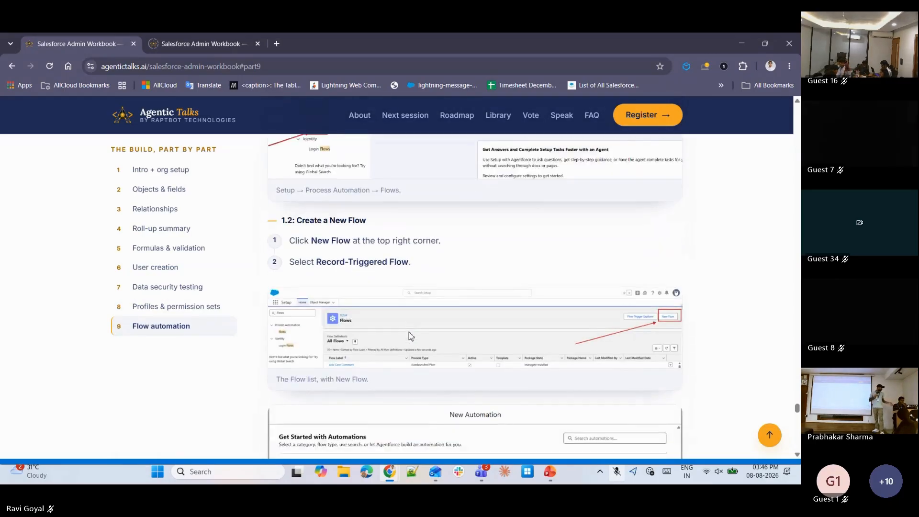
scroll(410, 332, up, 2)
click(410, 332)
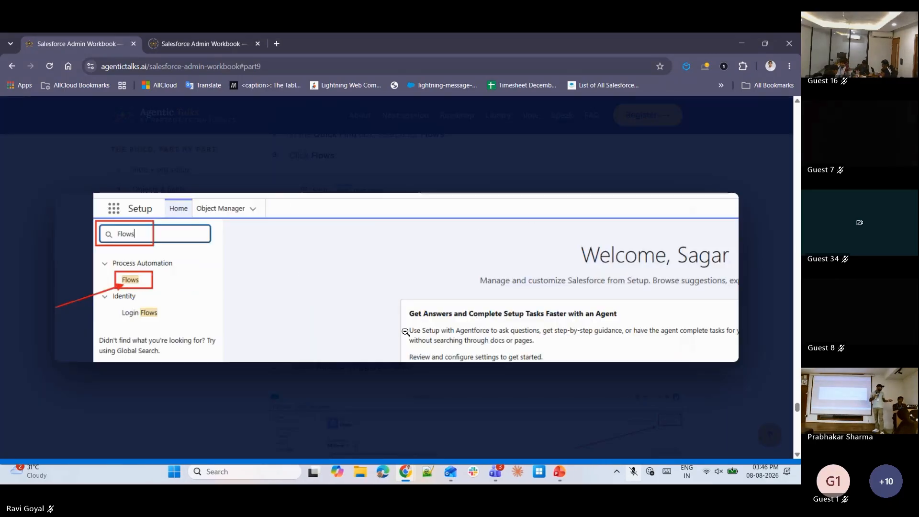
click(271, 412)
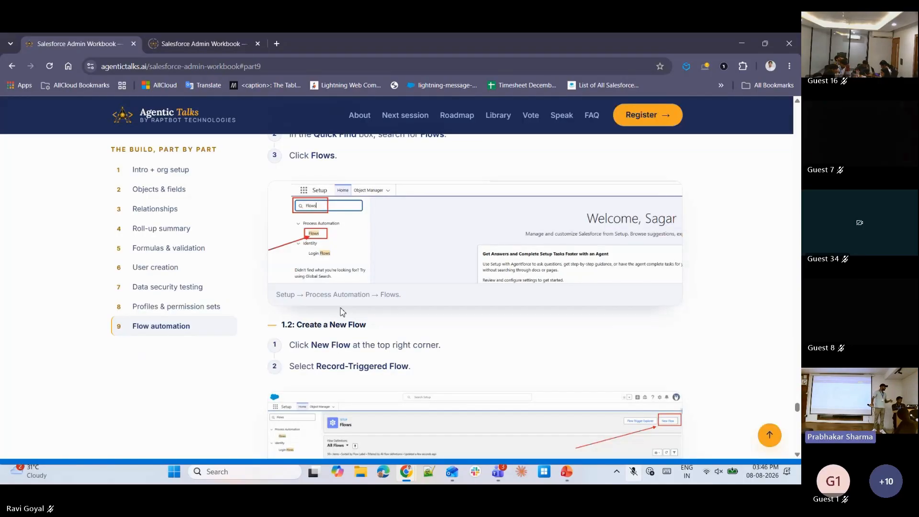
- Shrink the workbook window, bring up the Salesforce window with INT-0001 and log out of the test user's session
click(765, 43)
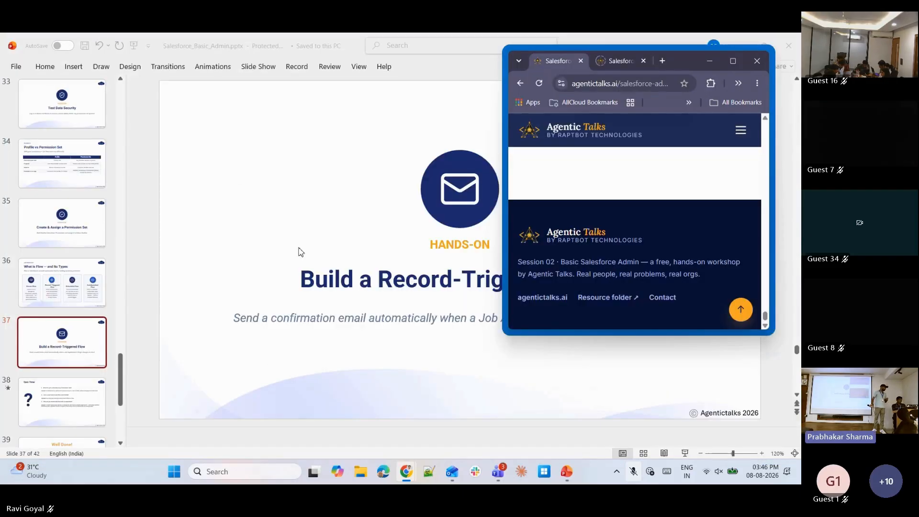
mouse_move(406, 471)
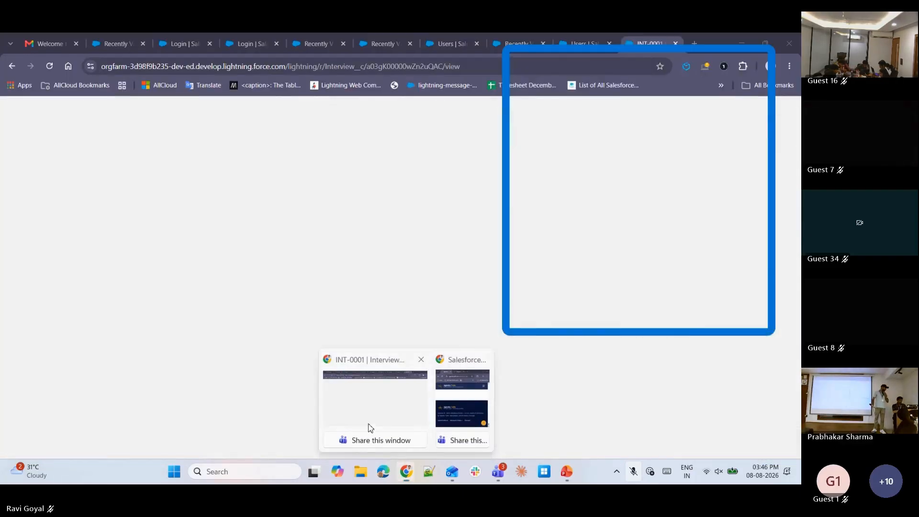
click(369, 425)
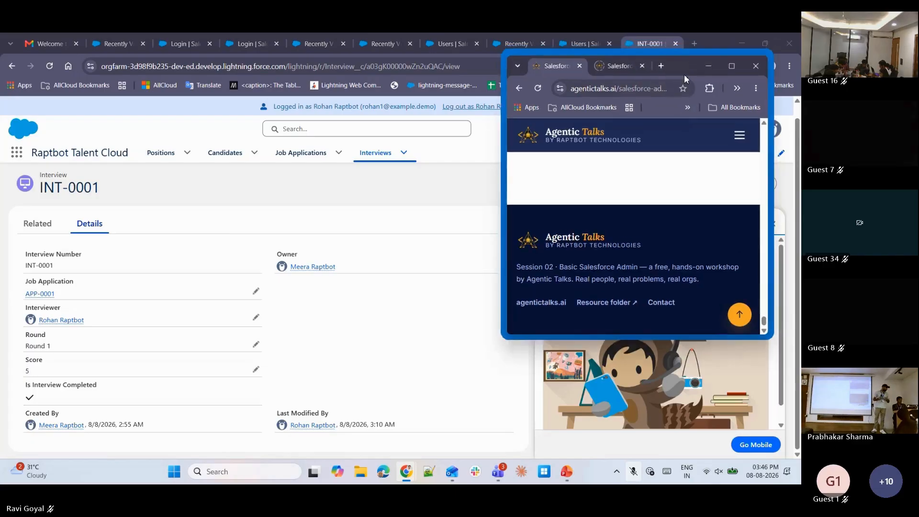
drag(684, 74, 678, 167)
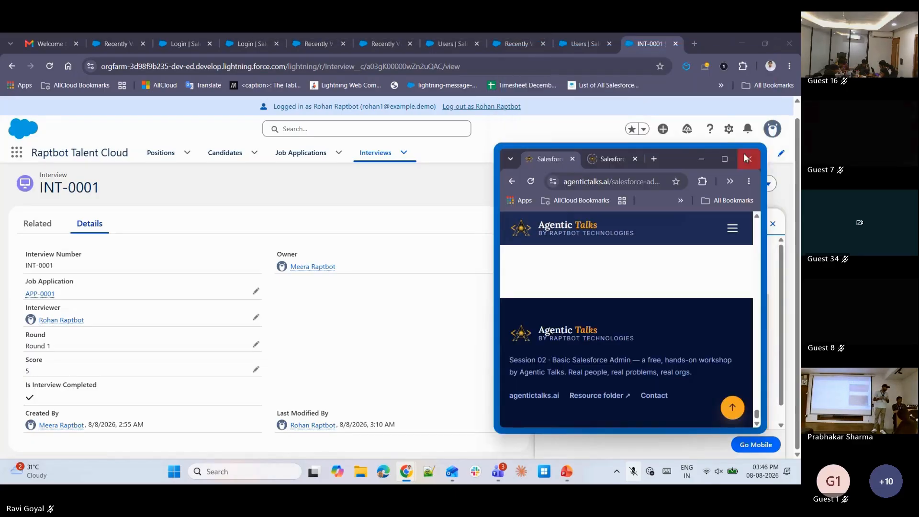
click(478, 107)
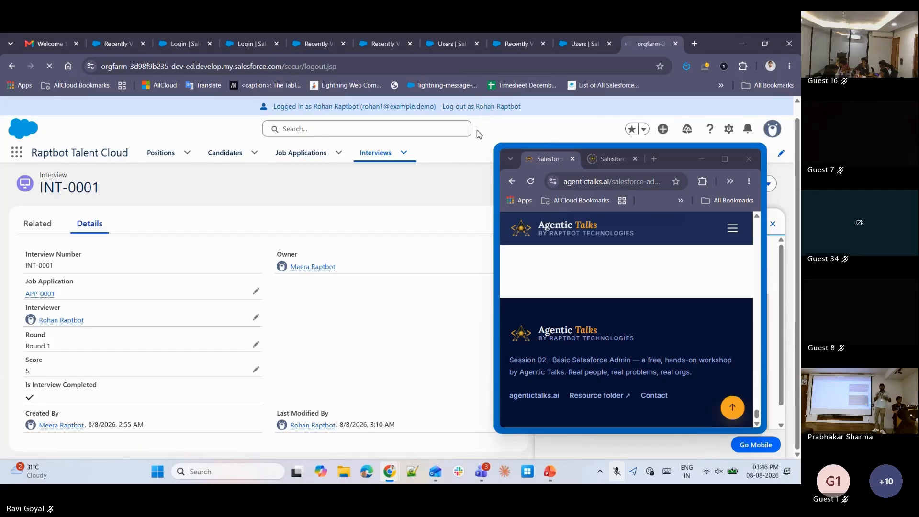
- Log back in to Salesforce as administrator with the admin username from the clipboard history and the account password
key(super+v)
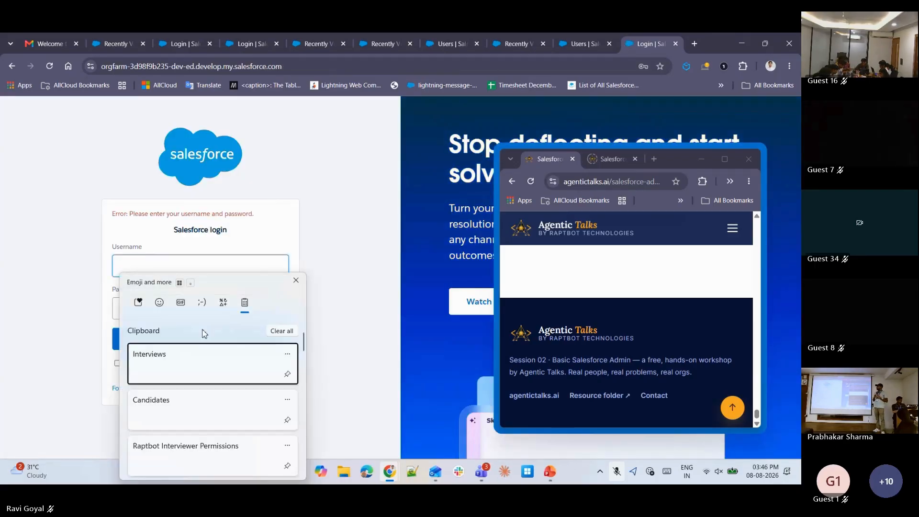
scroll(187, 445, down, 1)
click(184, 451)
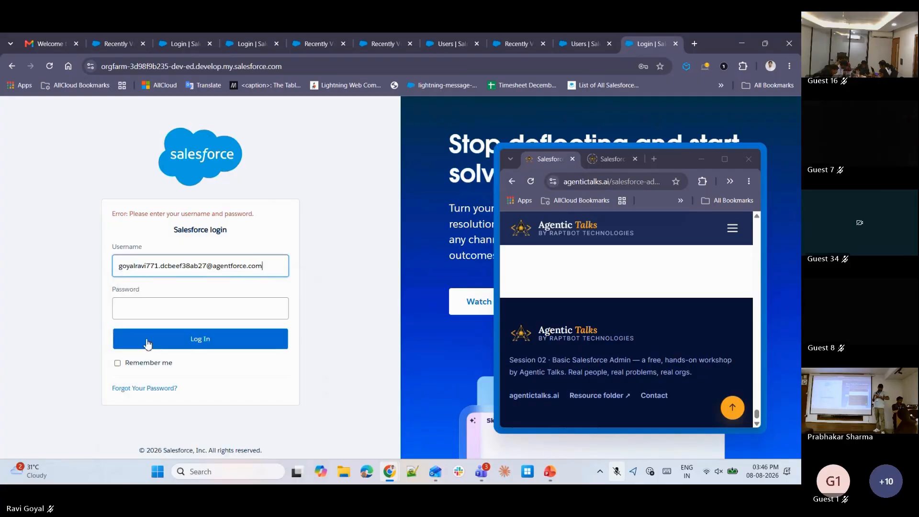
click(139, 308)
text(••)
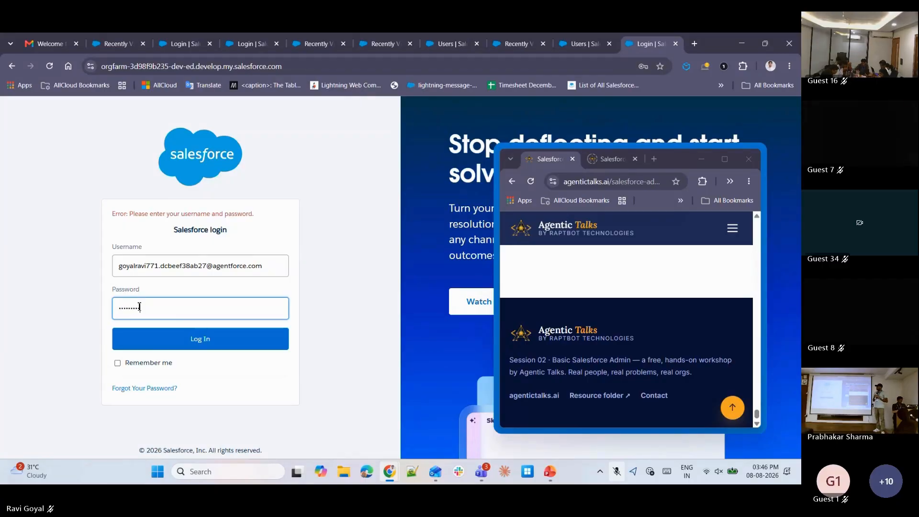
key(Return)
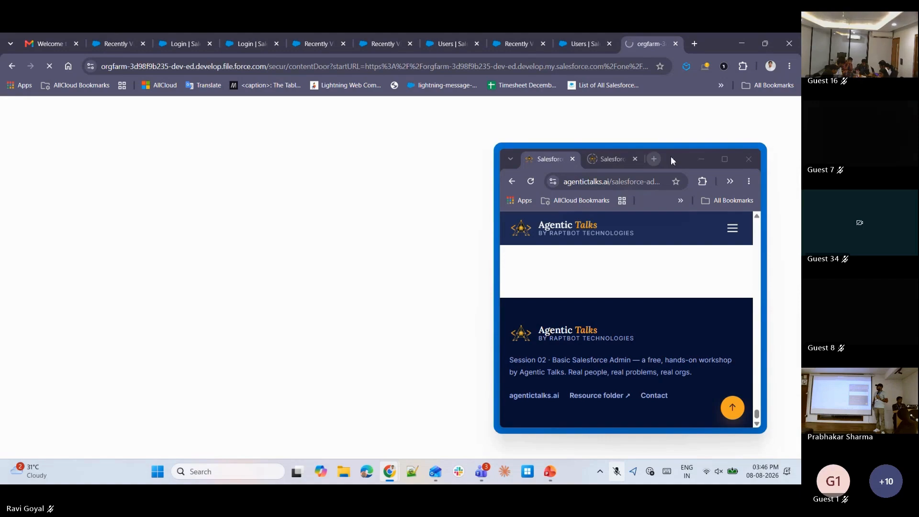
- Open Setup, find the Flows page with the search term Flow, and clear the workbook window out of the way
drag(678, 156, 561, 206)
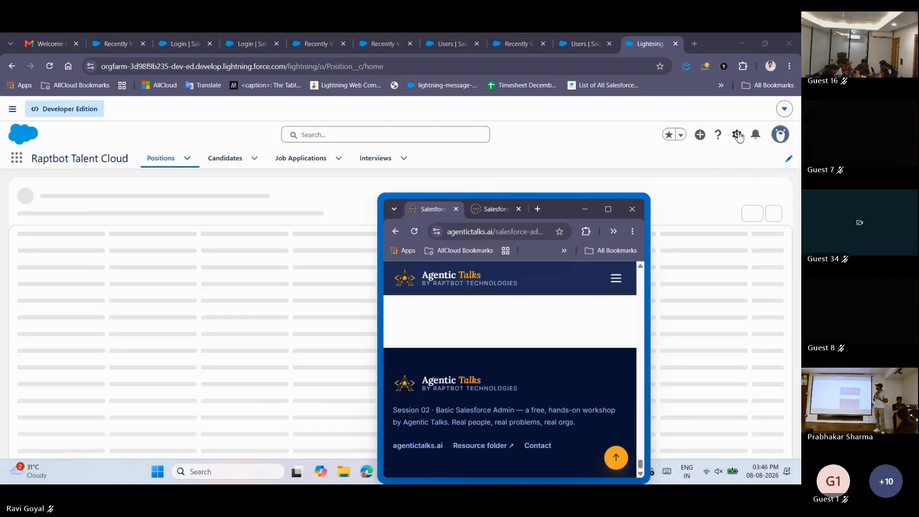
click(736, 135)
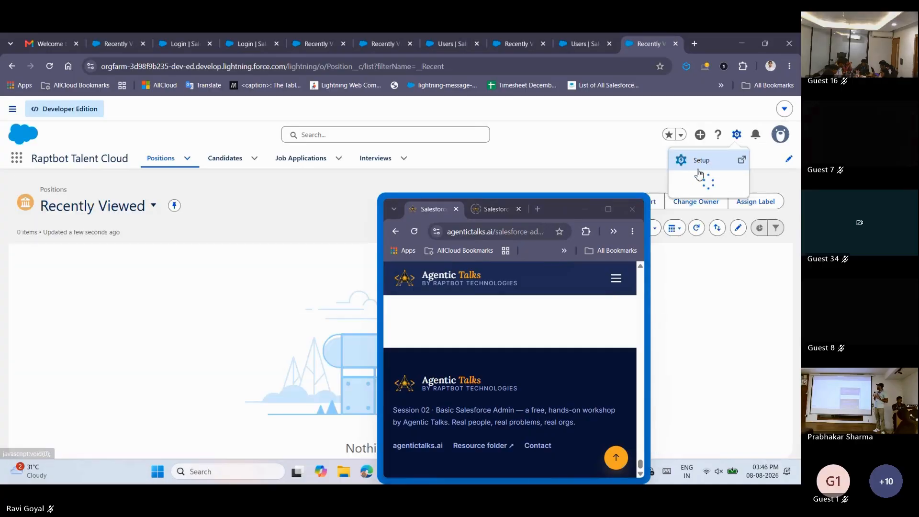
click(701, 162)
drag(561, 208, 727, 148)
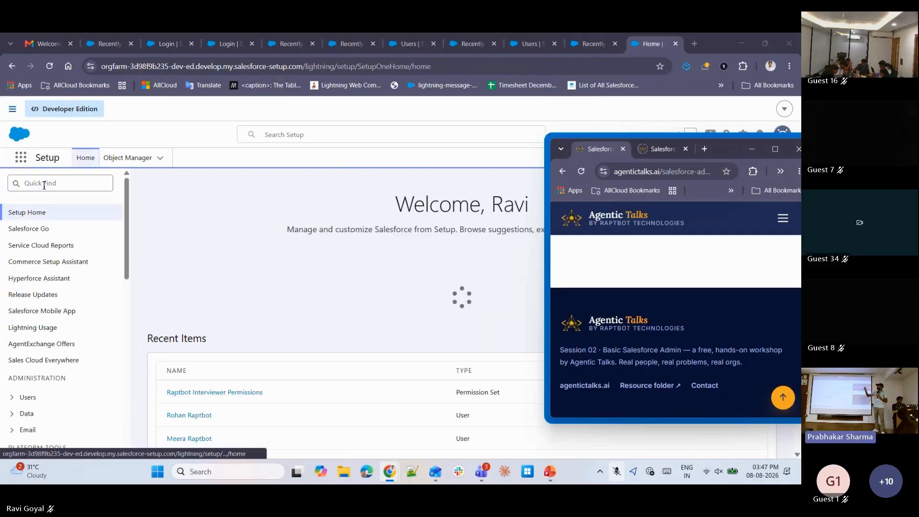
click(44, 184)
text(Flow)
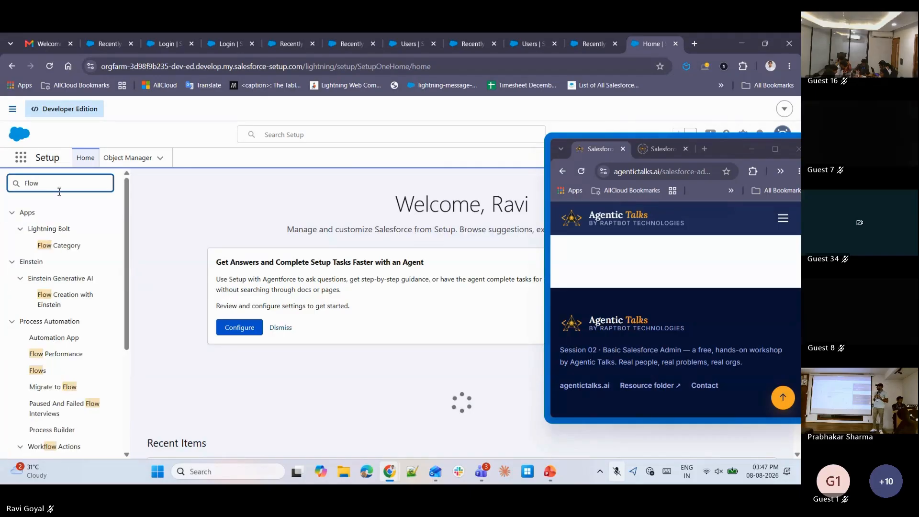
click(42, 372)
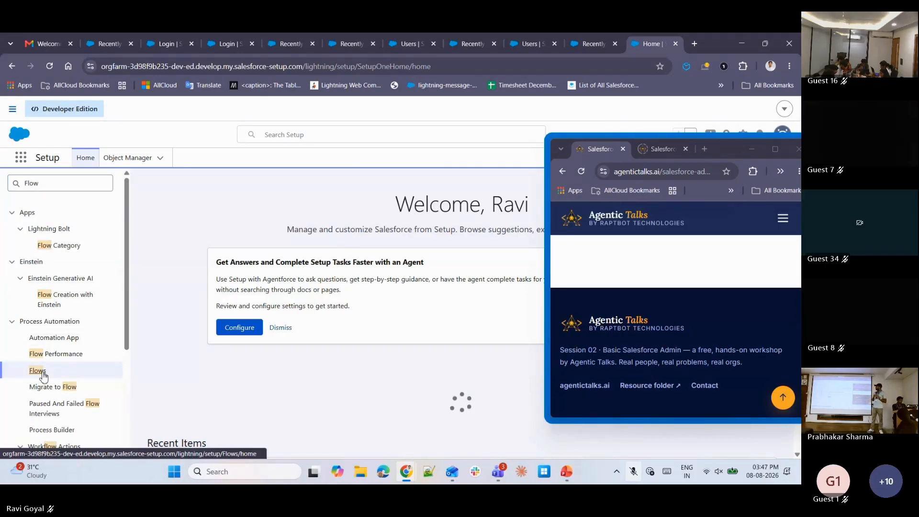
click(751, 149)
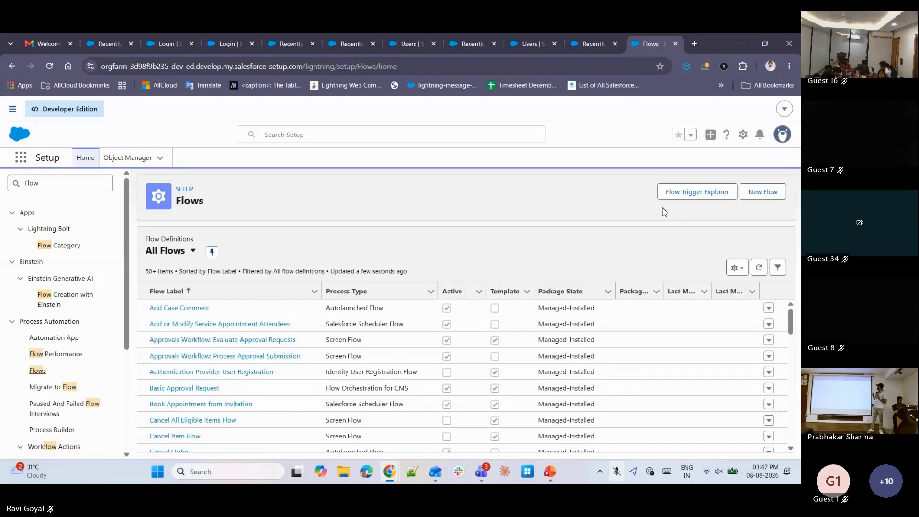
- Create a new Record-Triggered Flow from the Triggered Automations category, with the workbook window brought back into view
click(763, 192)
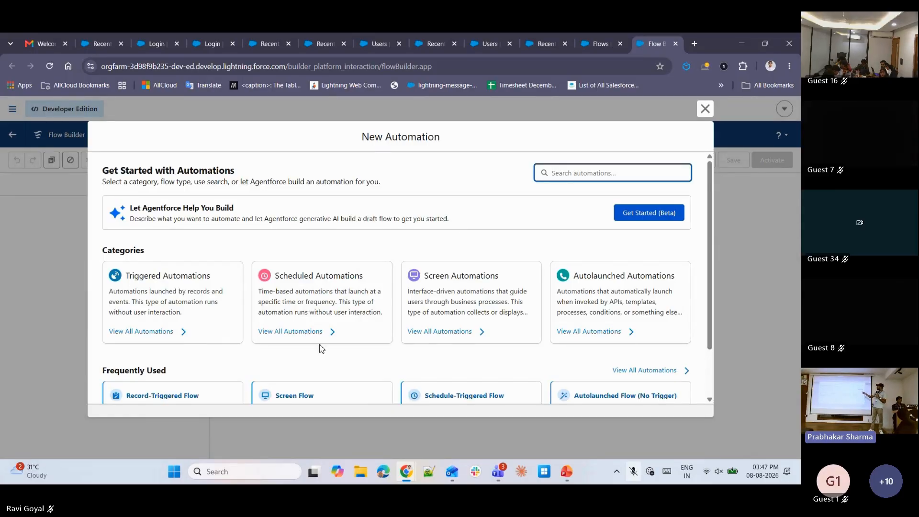
scroll(297, 342, down, 2)
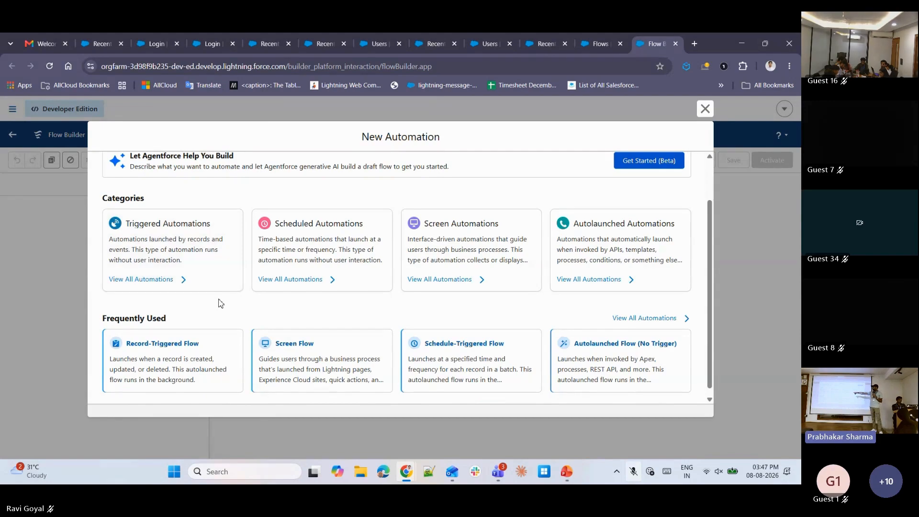
click(215, 265)
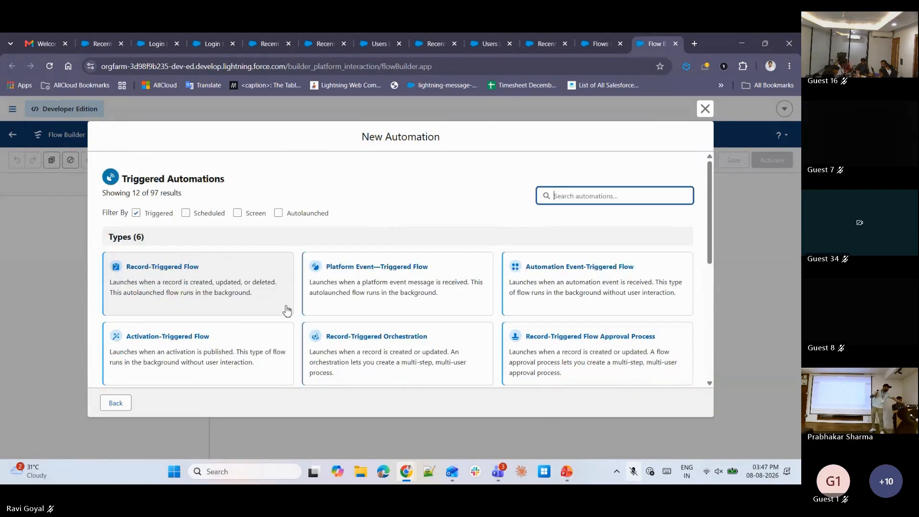
mouse_move(409, 477)
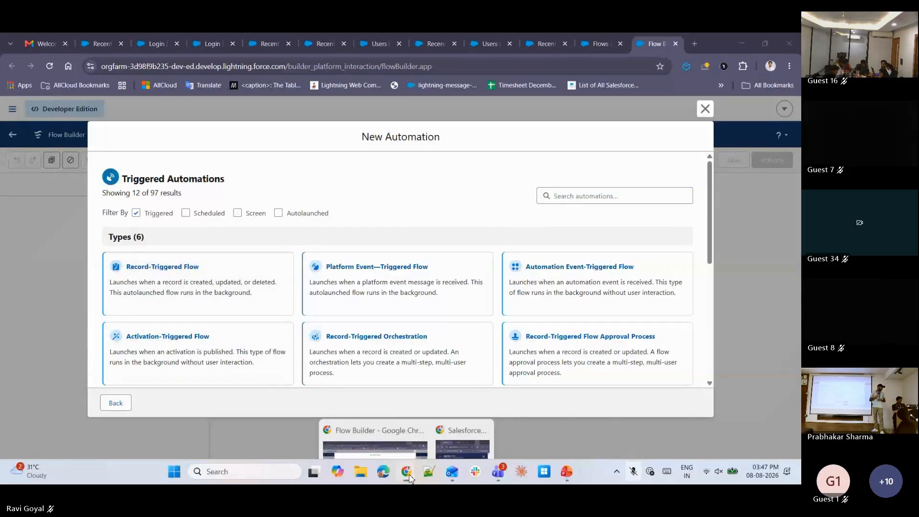
click(462, 404)
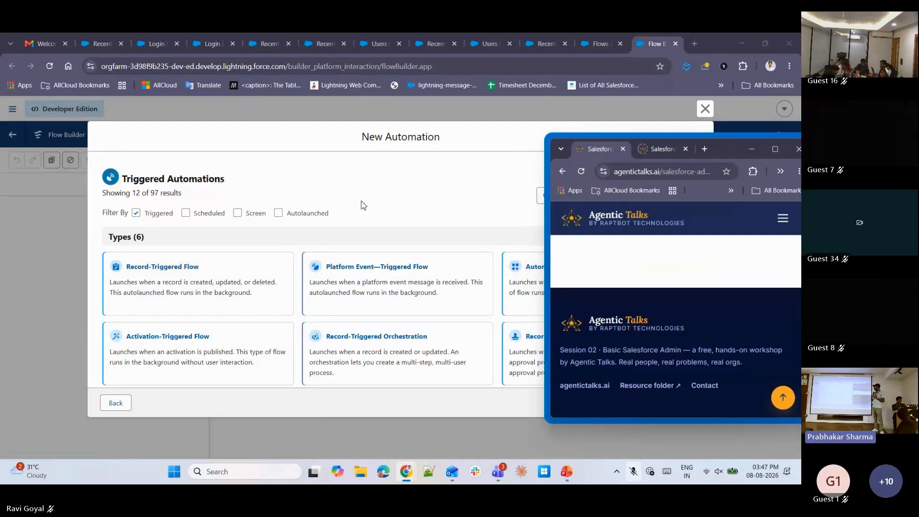
click(206, 287)
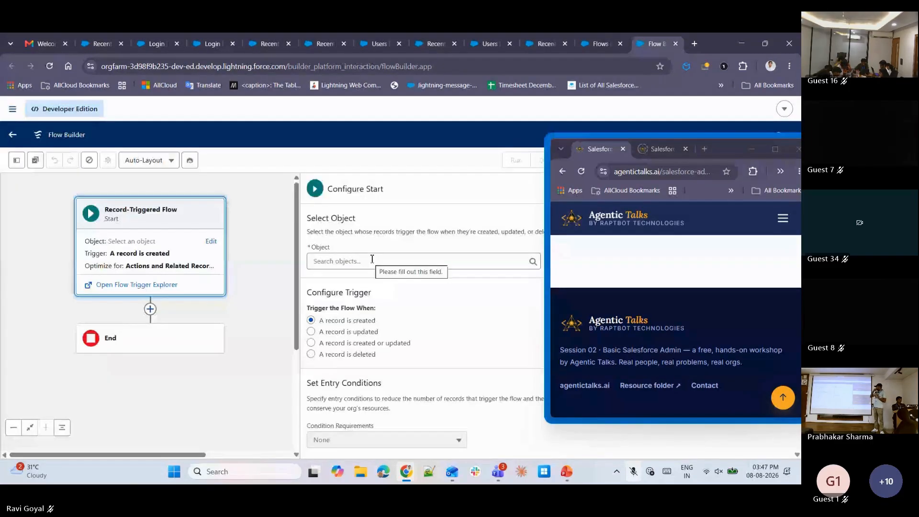
- Set Job Application as the flow's triggering object, keeping the workbook window beside the start configuration
click(718, 156)
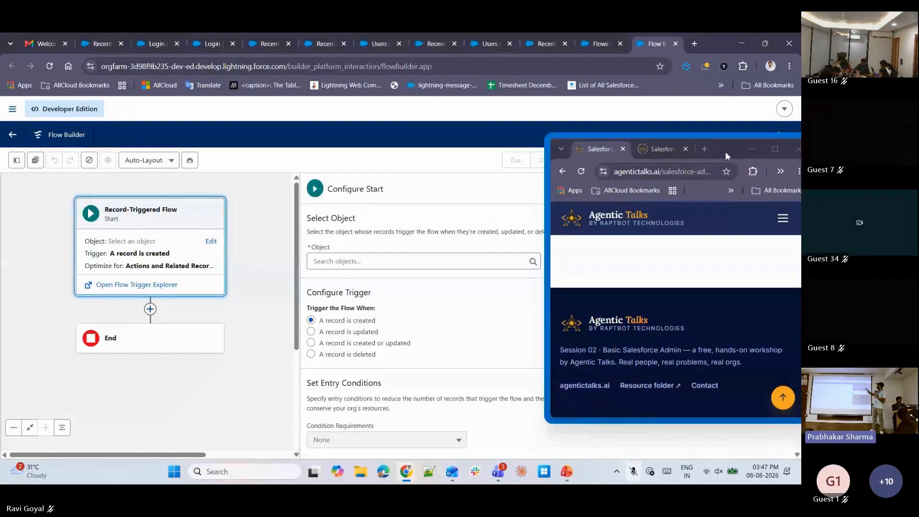
drag(725, 151, 712, 114)
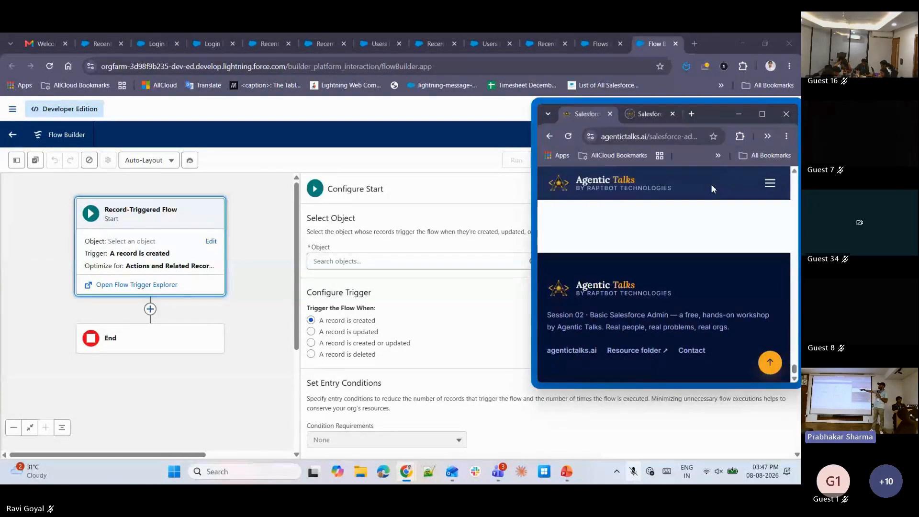
drag(703, 108, 624, 59)
scroll(577, 252, up, 15)
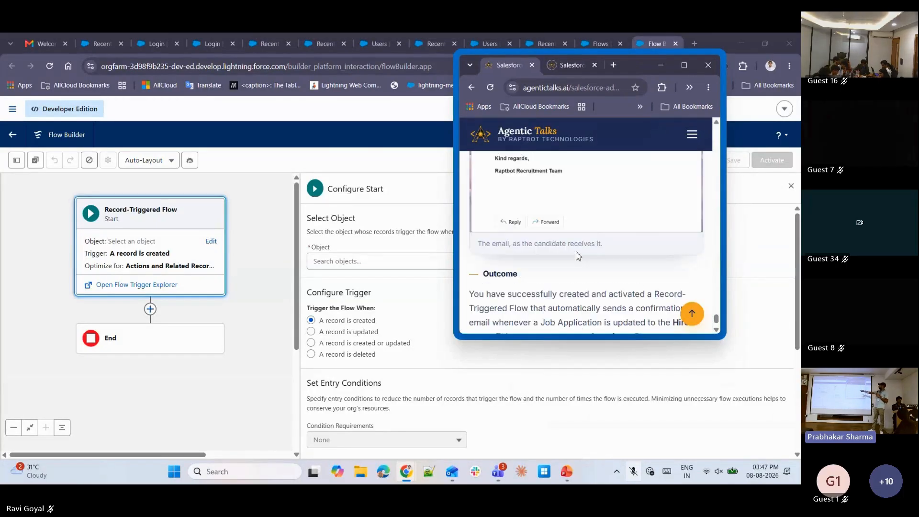
click(372, 261)
text(Job)
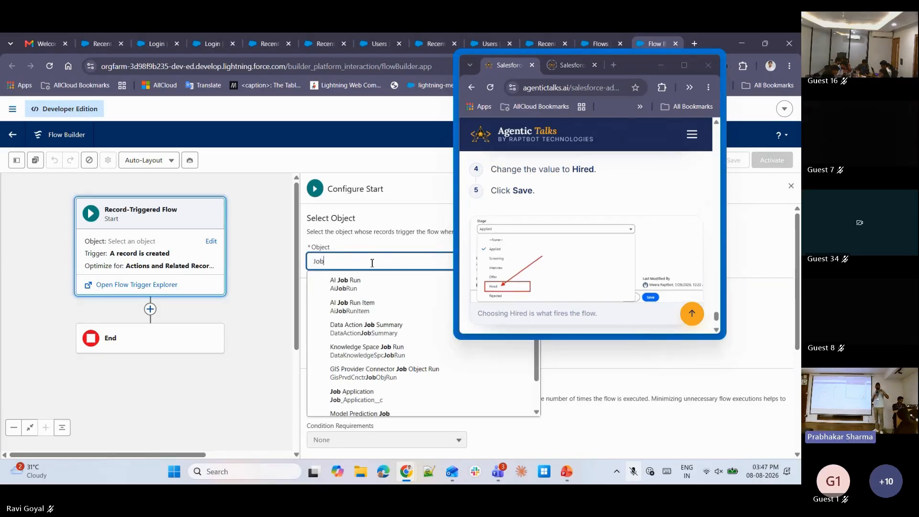
text( Ap)
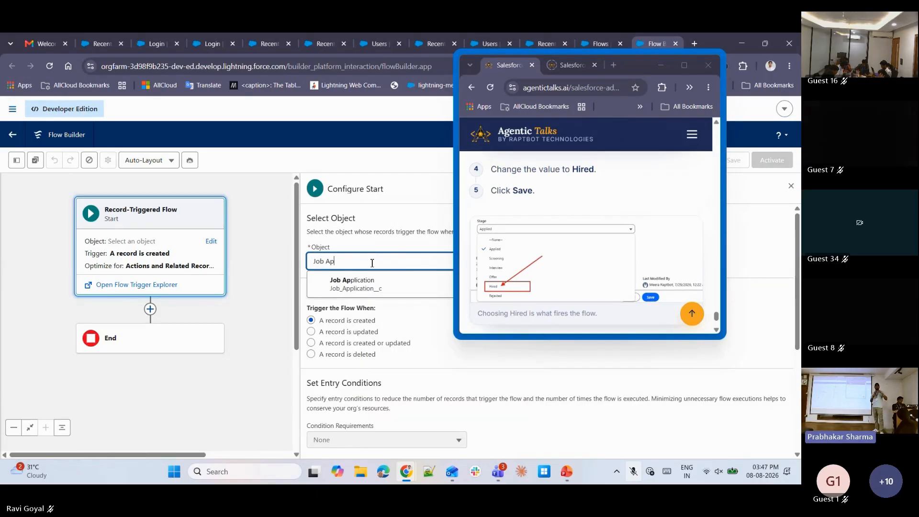
key(Down)
key(Return)
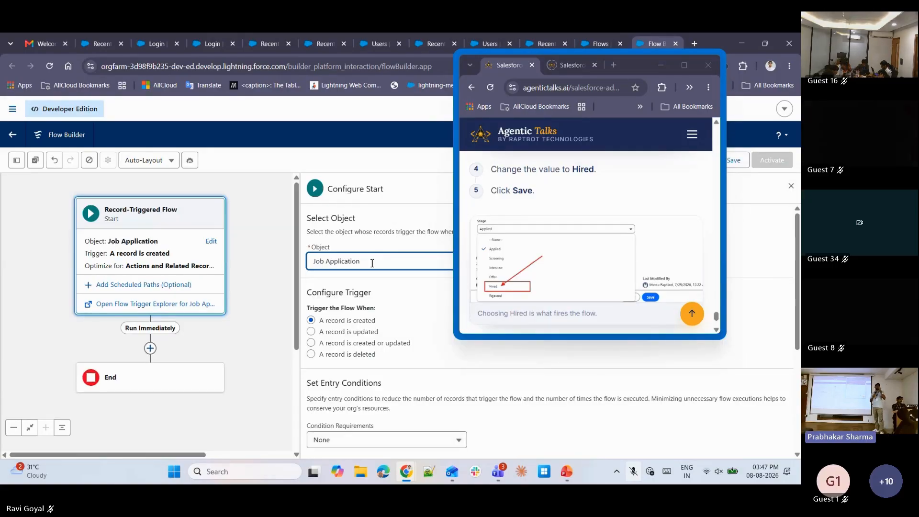
scroll(528, 253, up, 8)
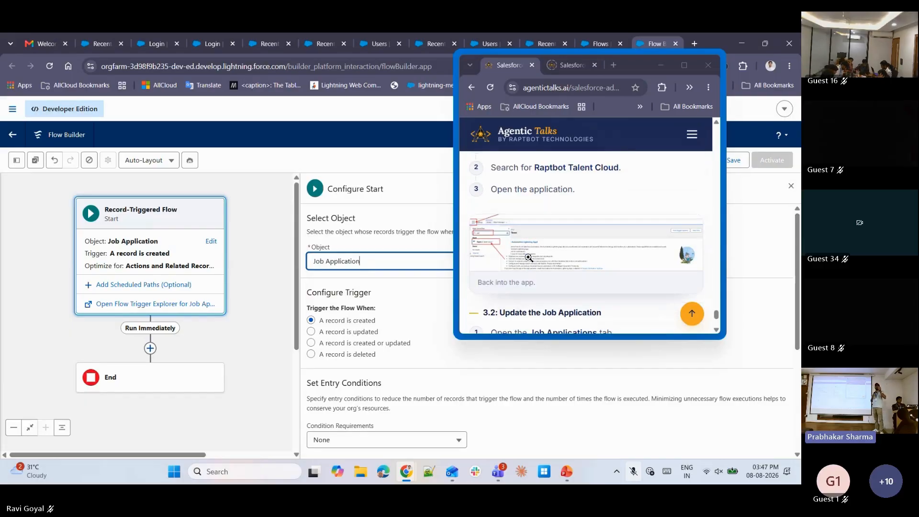
- Set the flow to trigger when a Job Application record is updated
scroll(527, 258, up, 3)
scroll(527, 261, down, 10)
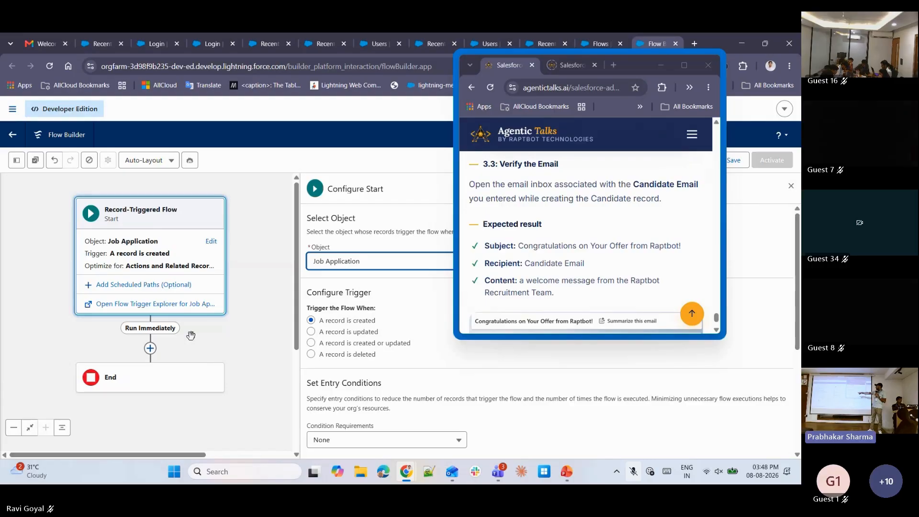
click(310, 331)
- Review the workbook's flow instructions backwards from testing, through the email action, to the Set Entry Conditions section
scroll(511, 268, up, 10)
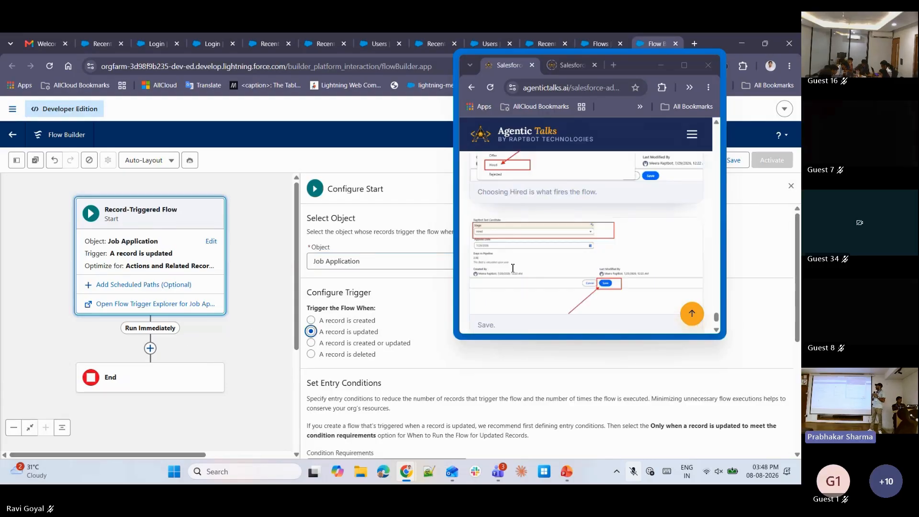
scroll(510, 268, up, 10)
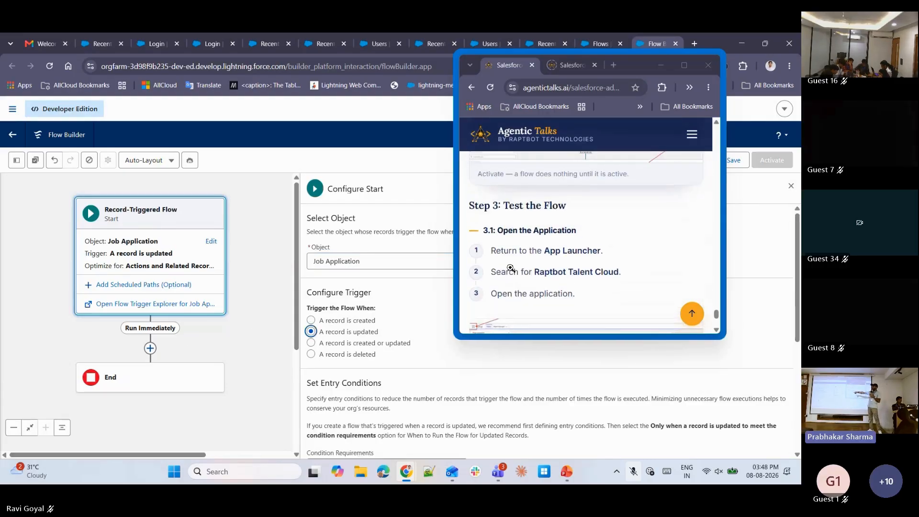
scroll(510, 268, up, 1)
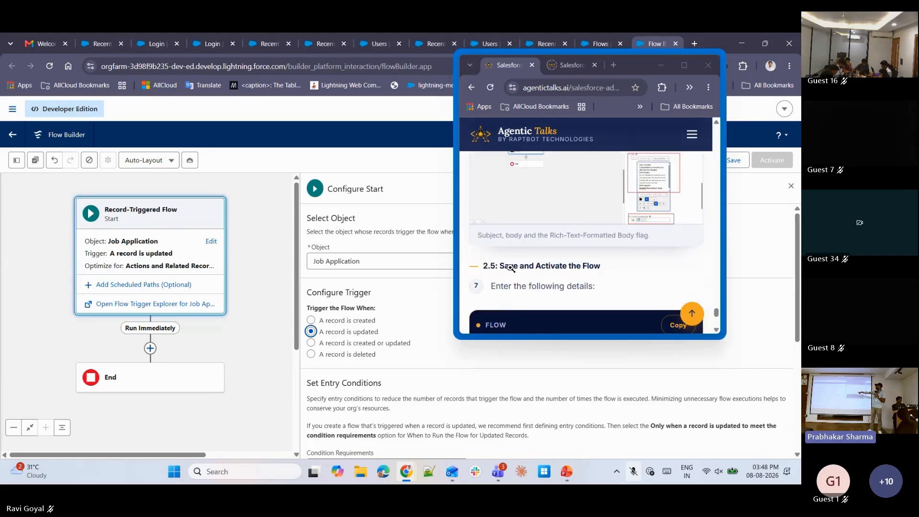
scroll(510, 268, down, 1)
scroll(518, 275, up, 10)
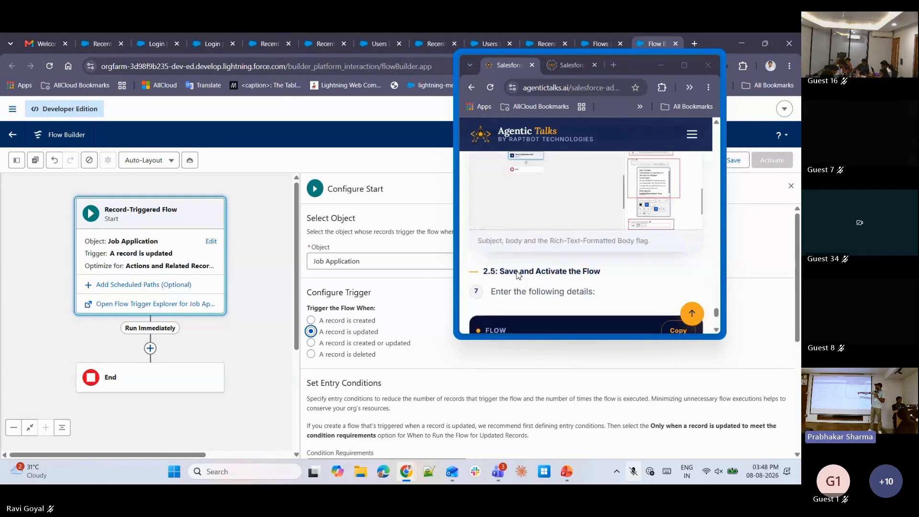
scroll(518, 275, up, 3)
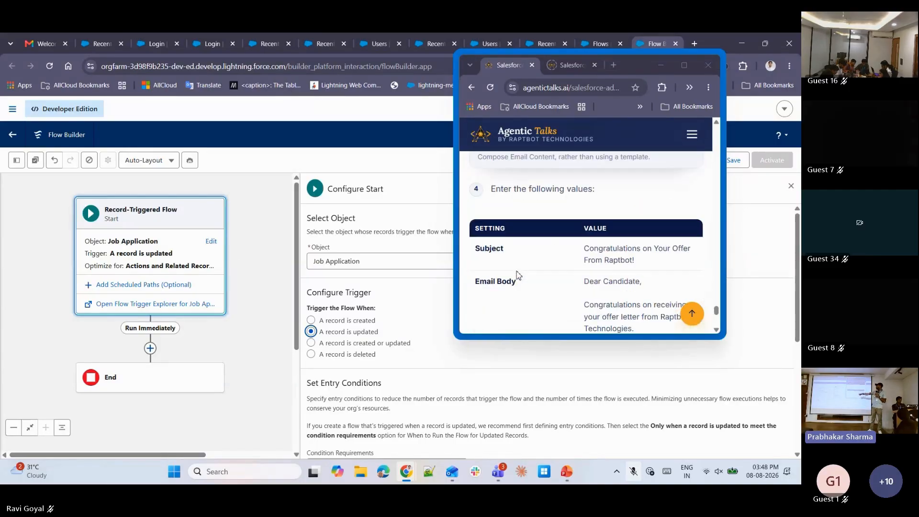
scroll(518, 274, up, 5)
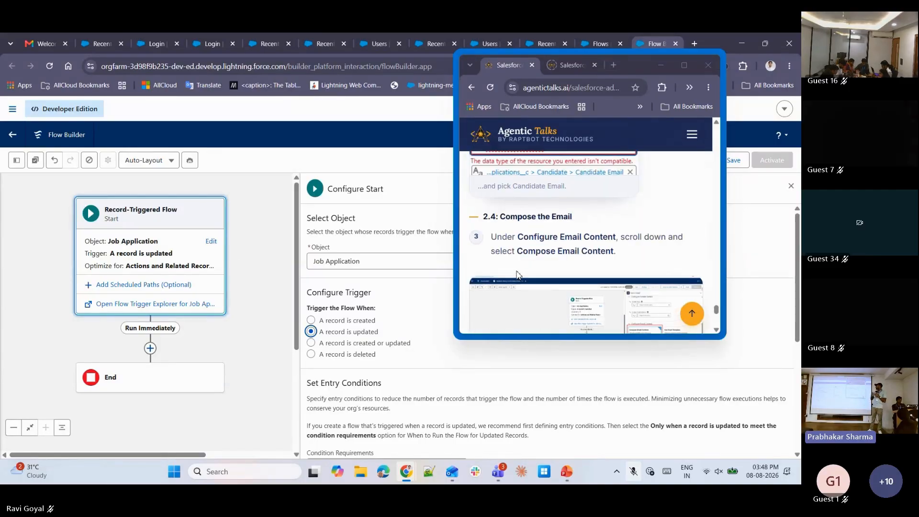
scroll(518, 275, up, 8)
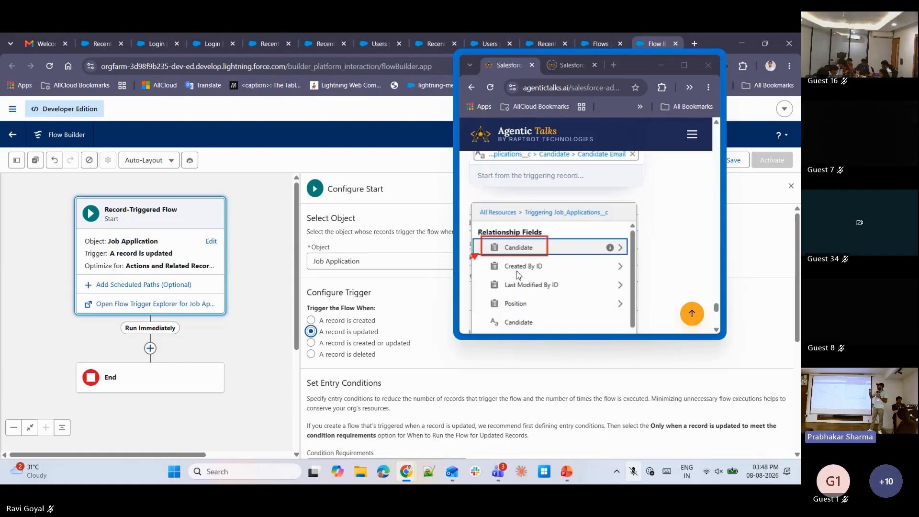
scroll(517, 275, up, 2)
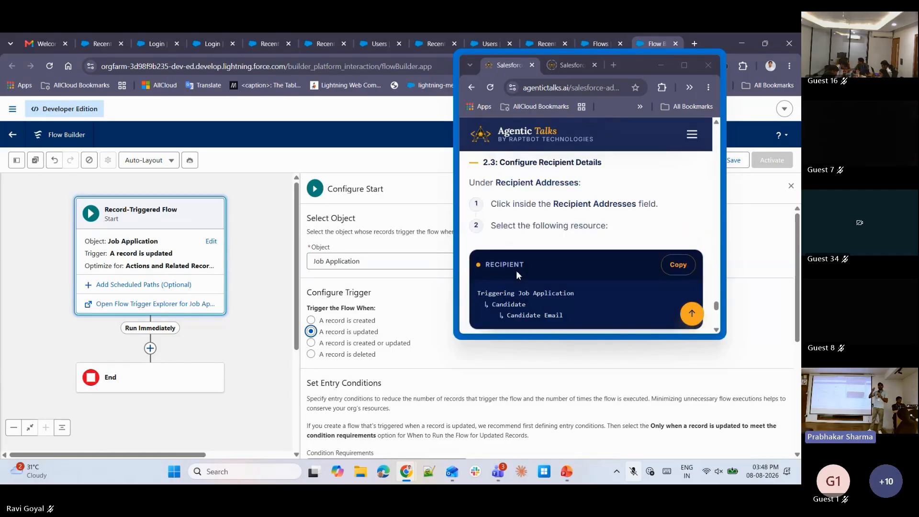
scroll(517, 272, up, 5)
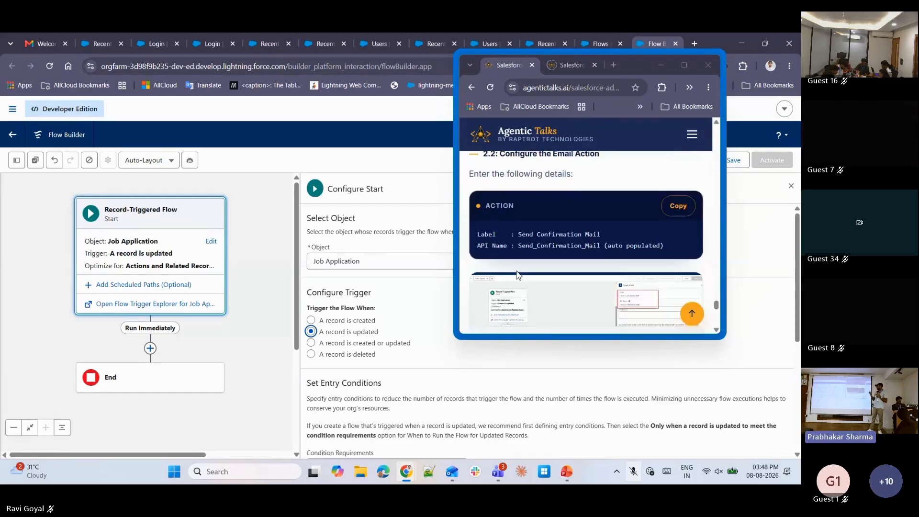
scroll(517, 275, up, 5)
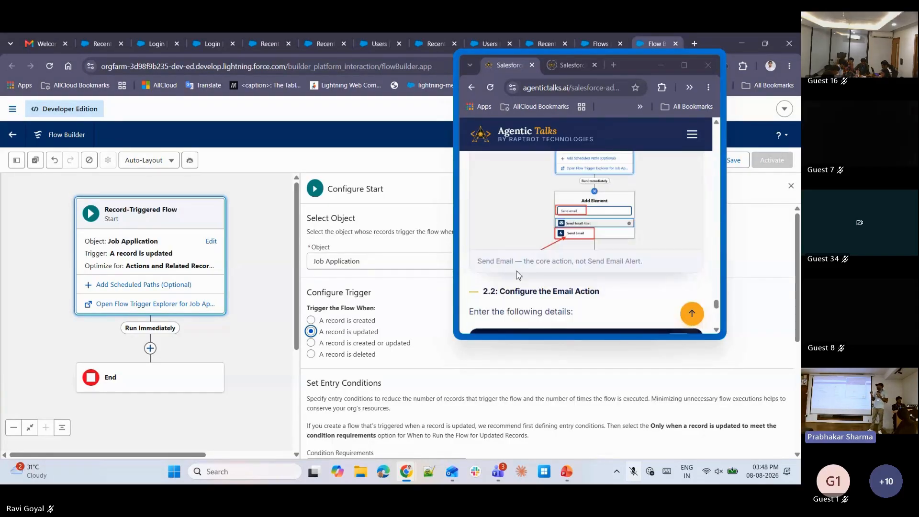
scroll(518, 275, up, 5)
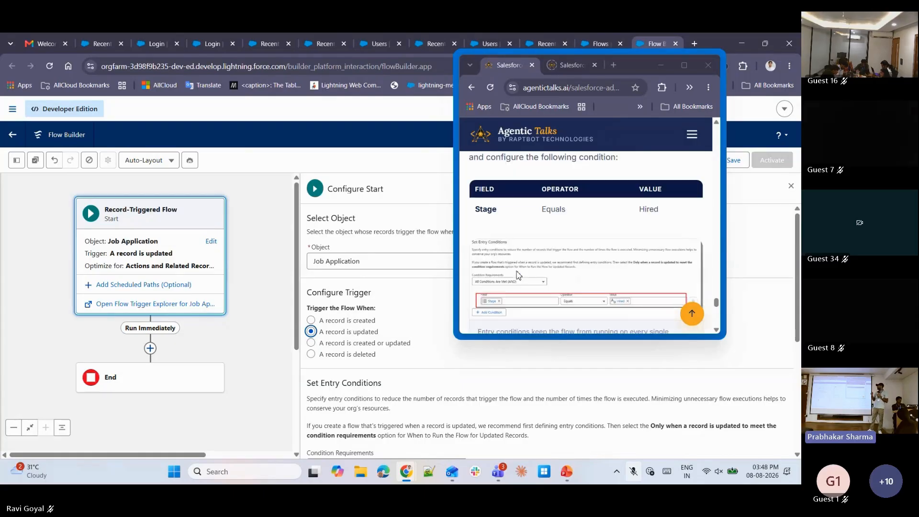
scroll(518, 274, down, 1)
scroll(516, 274, up, 2)
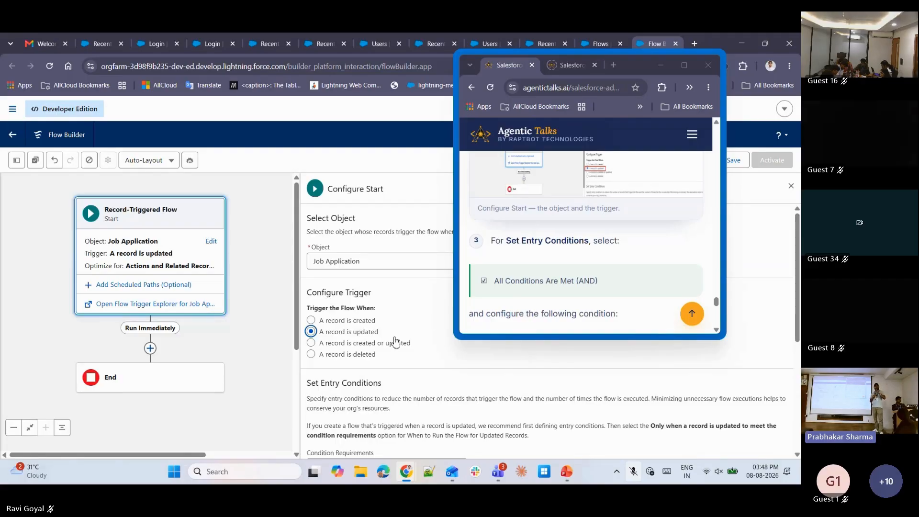
- Set the entry condition requirements to All Conditions Are Met (AND), following the workbook's trigger instructions
scroll(395, 341, down, 3)
scroll(390, 342, up, 2)
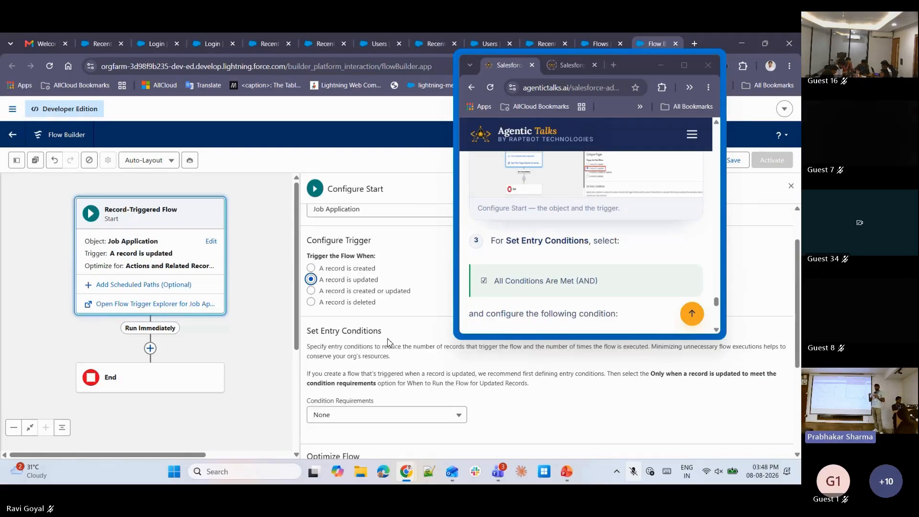
click(381, 419)
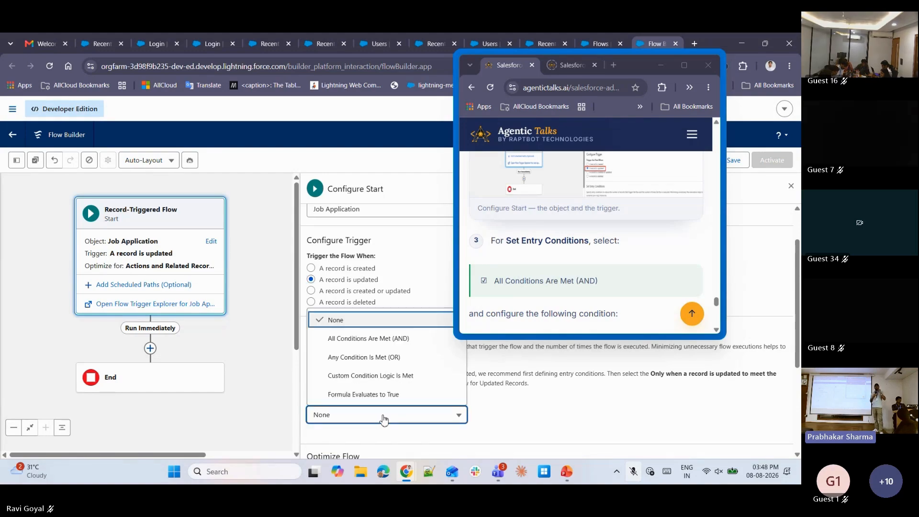
click(486, 405)
scroll(509, 278, up, 2)
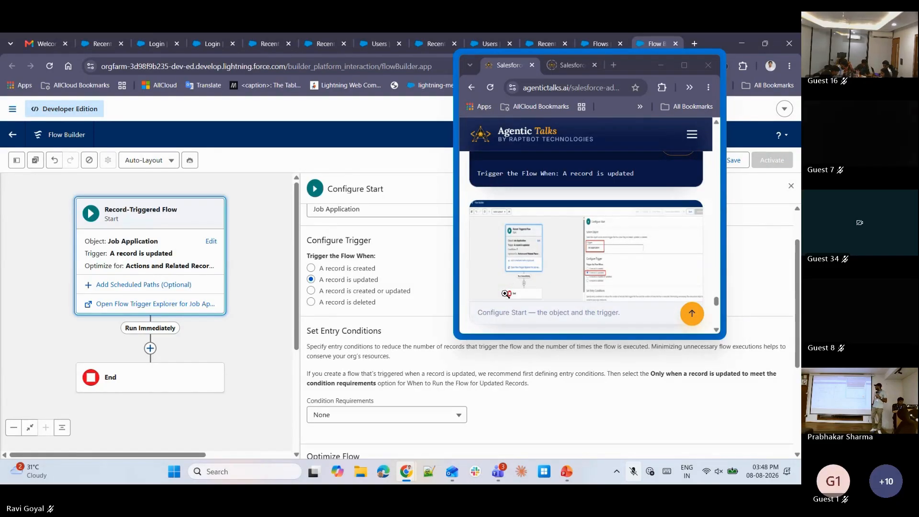
scroll(358, 366, down, 1)
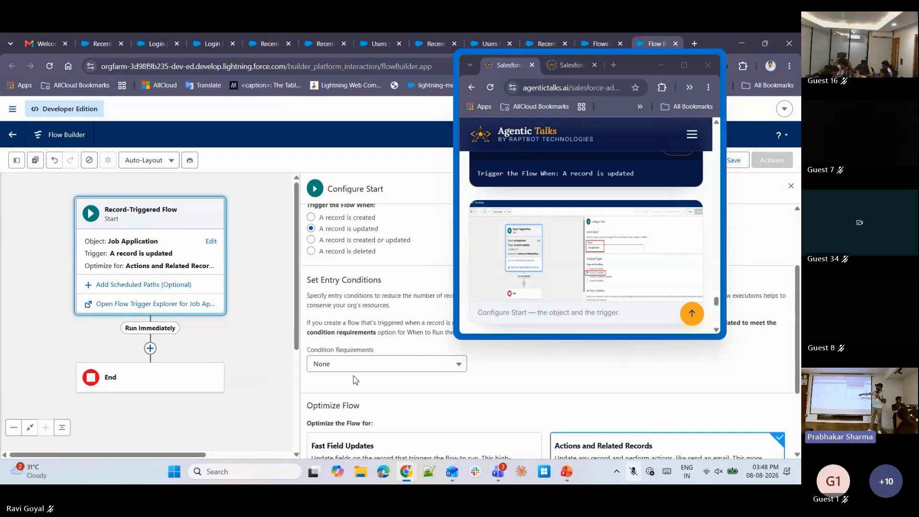
click(358, 365)
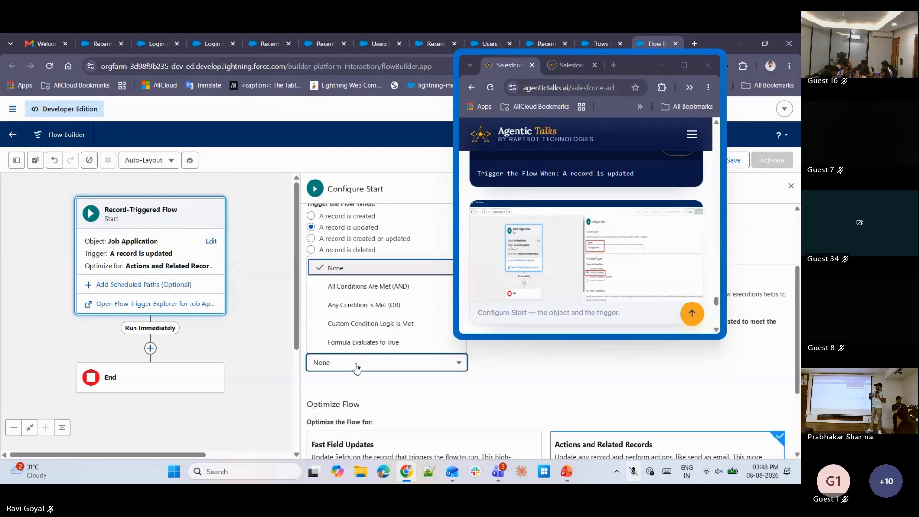
click(366, 286)
scroll(532, 268, down, 8)
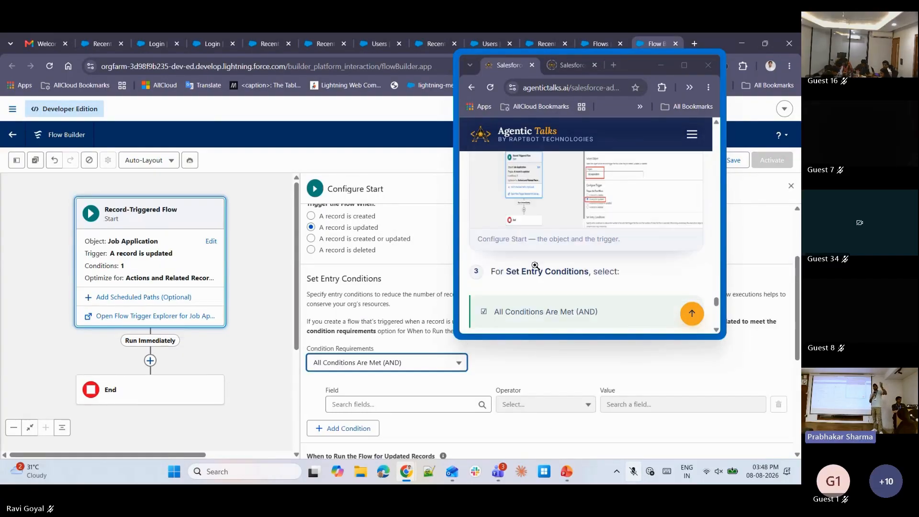
- Define the entry condition as Stage Equals Hired, keeping the remaining start settings at their defaults
click(368, 405)
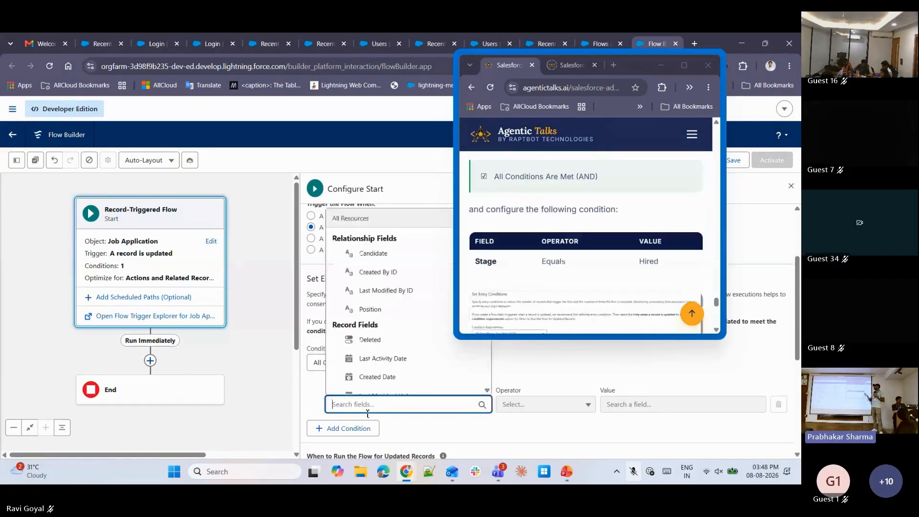
text(Stage)
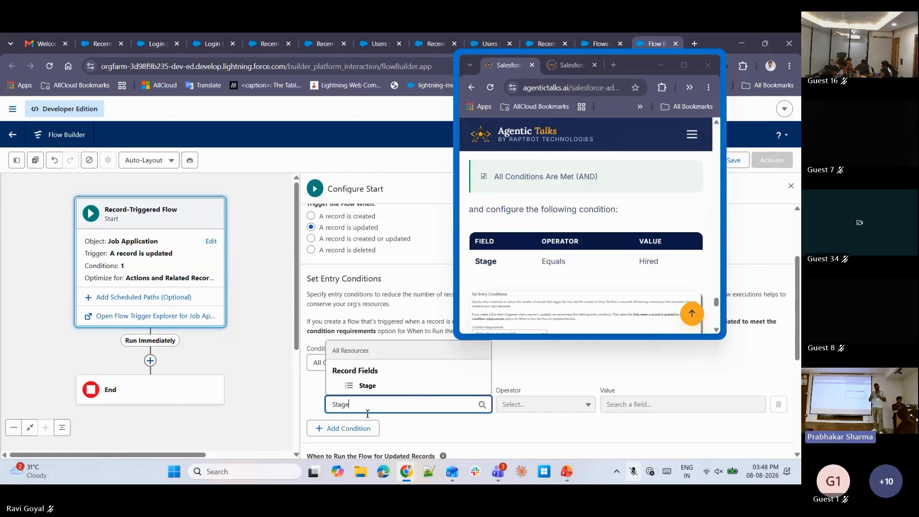
click(362, 385)
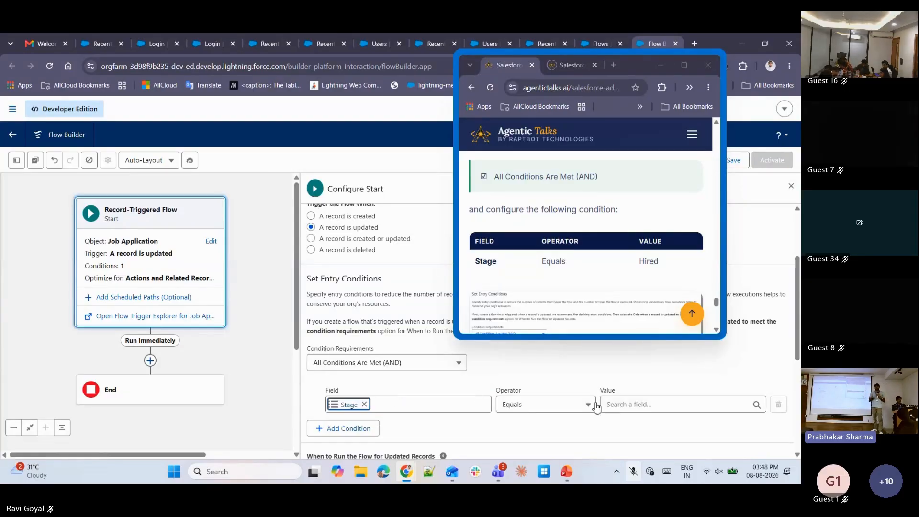
click(627, 406)
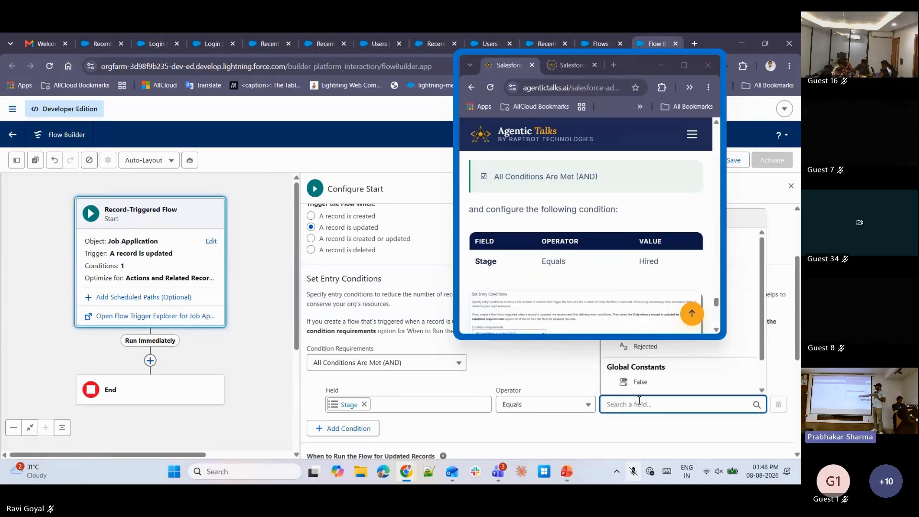
text(Hi)
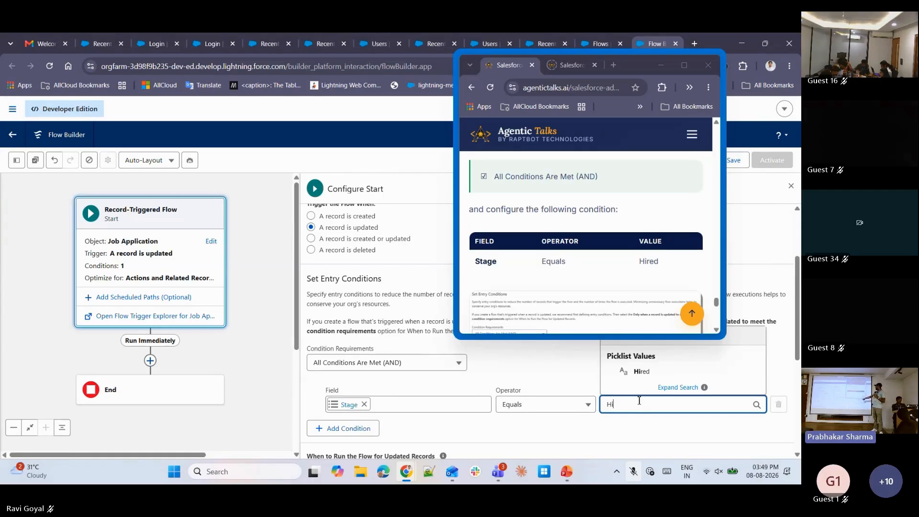
click(639, 376)
scroll(555, 447, down, 2)
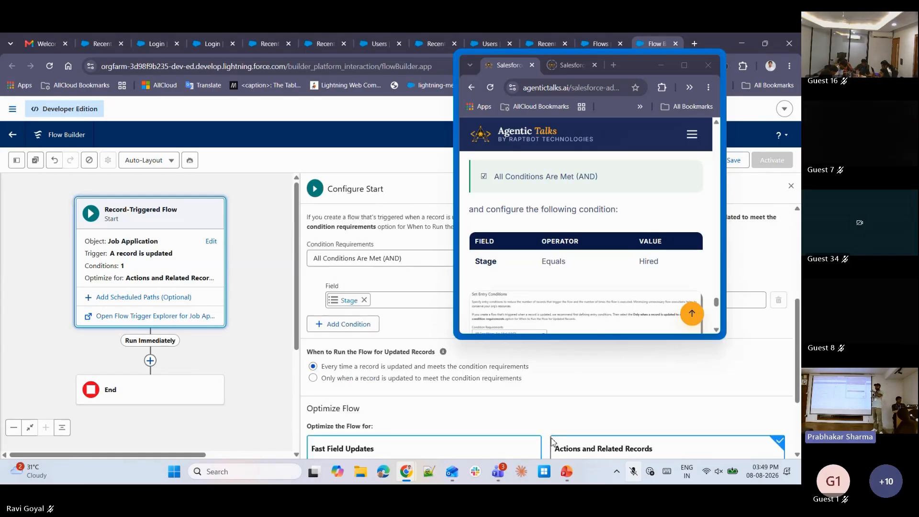
scroll(629, 409, down, 2)
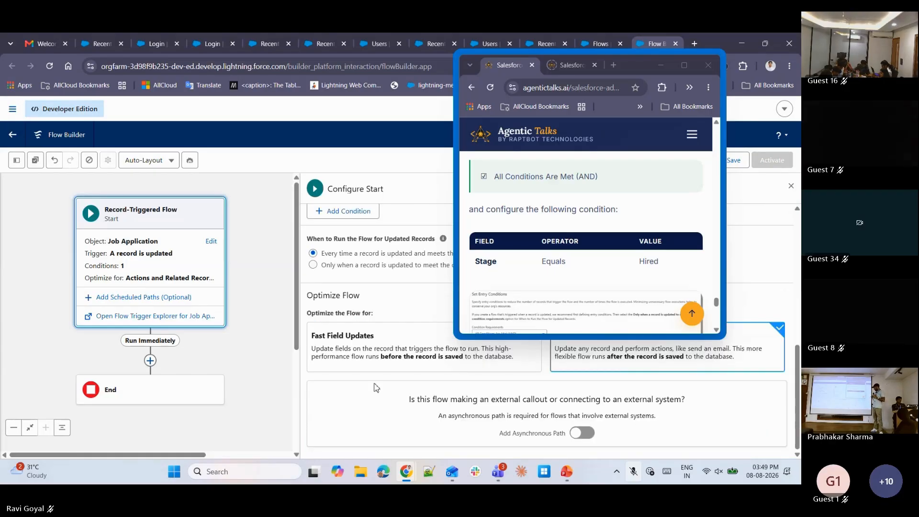
- Close the start configuration and arrange the flow diagram and workbook window side by side, with the workbook near Step 2
click(150, 362)
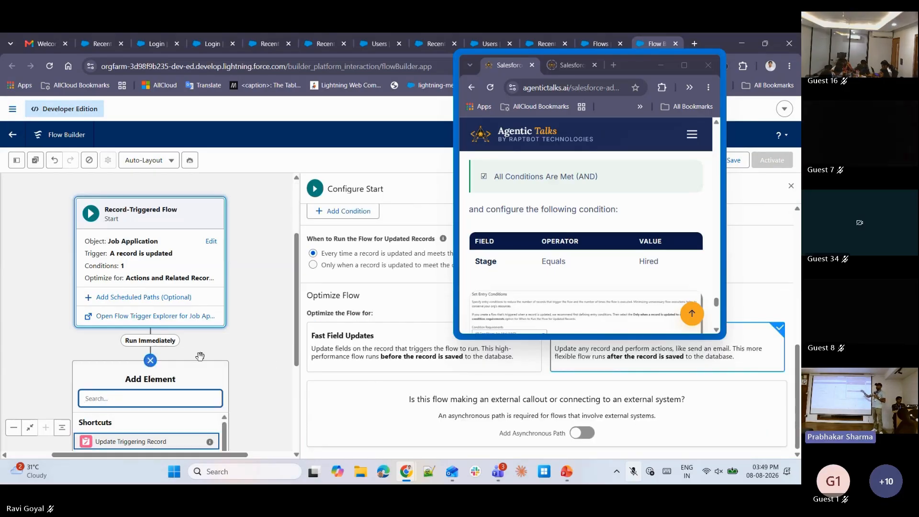
click(236, 344)
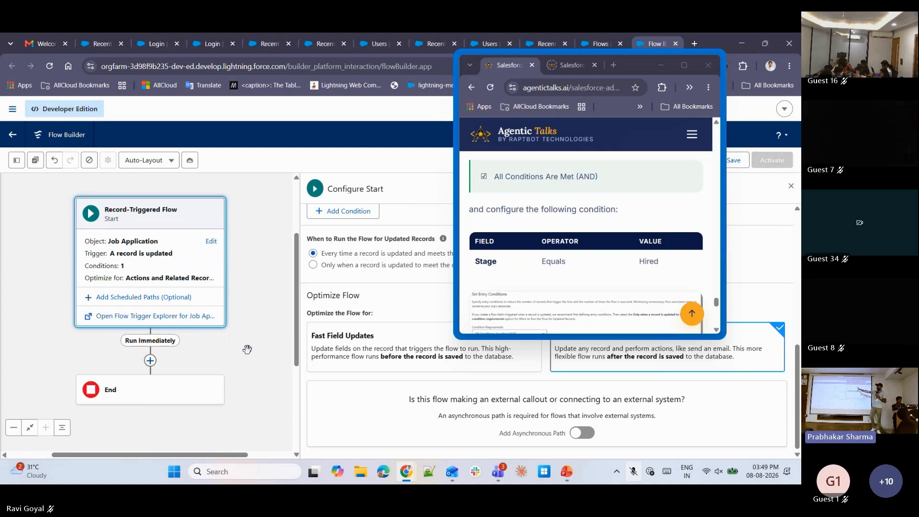
drag(638, 70, 558, 115)
click(791, 186)
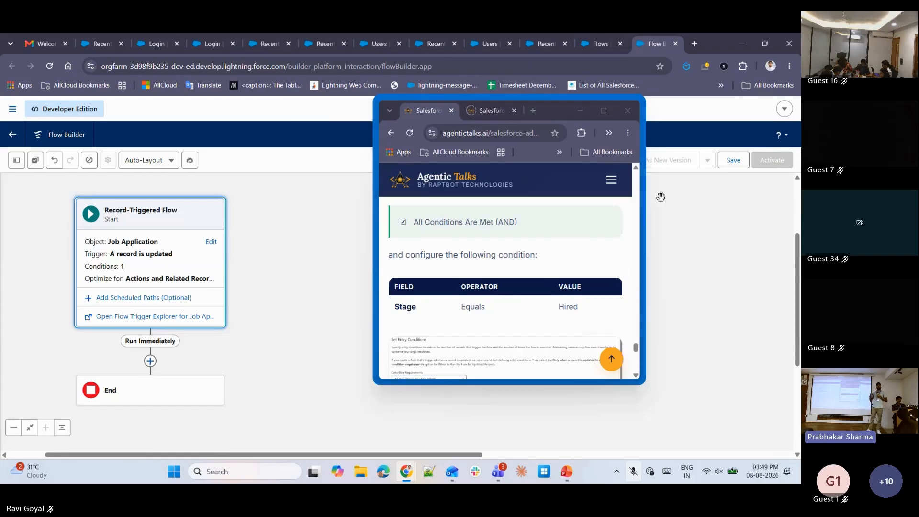
drag(553, 109, 676, 97)
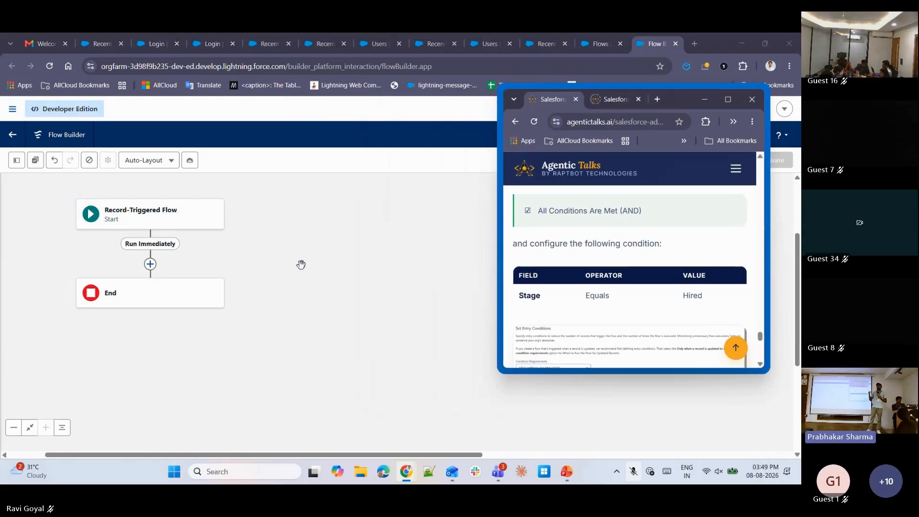
drag(175, 219, 320, 217)
scroll(610, 294, down, 4)
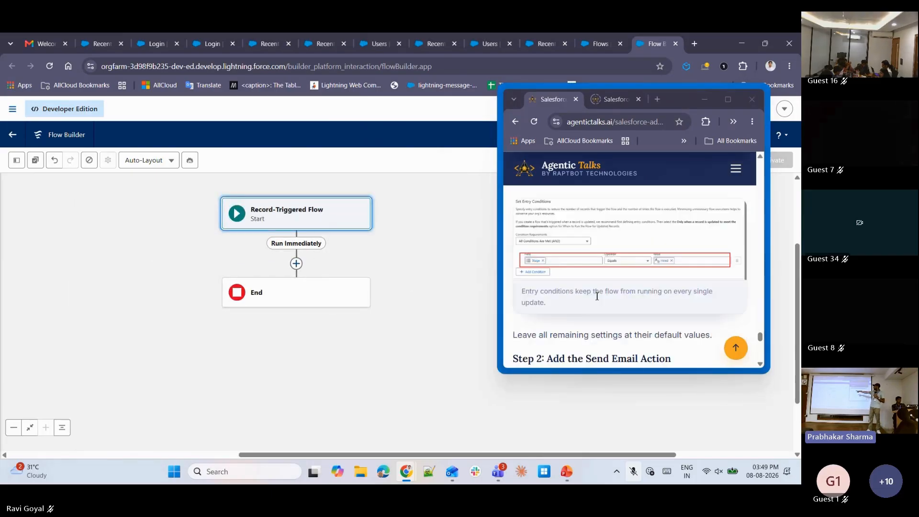
- Add a Send Email action between Run Immediately and End, and move the workbook window clear of the action's settings
click(297, 264)
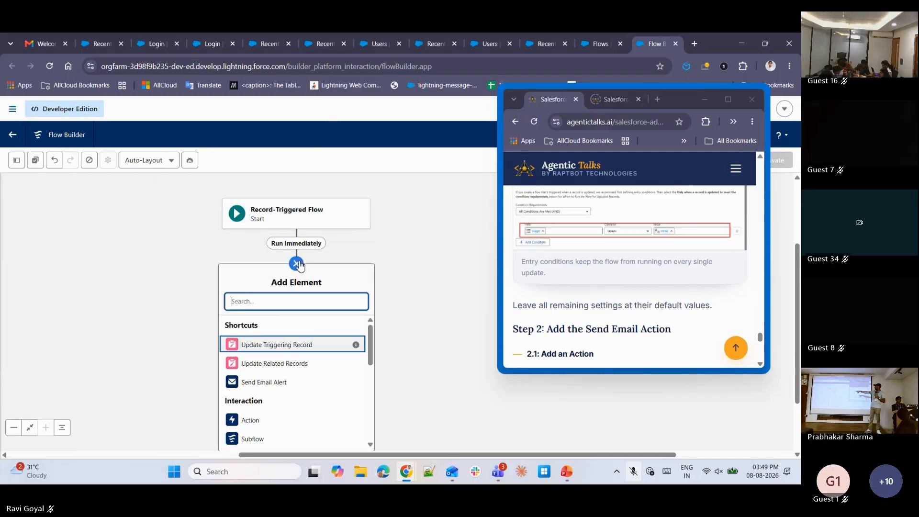
text(Send)
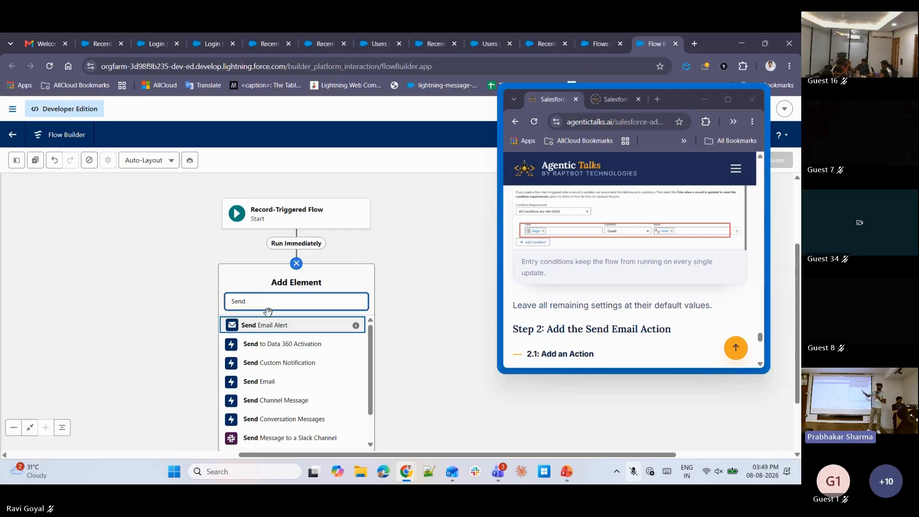
click(263, 381)
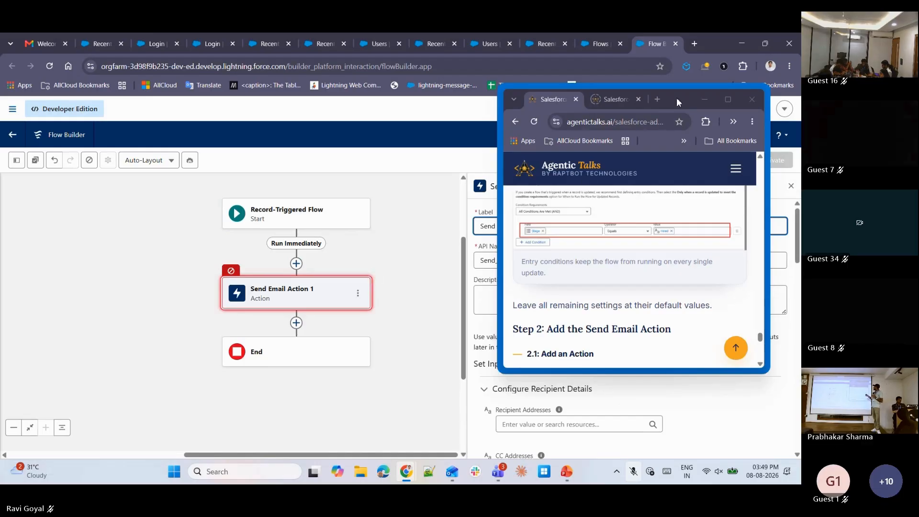
drag(676, 98, 216, 137)
scroll(168, 341, down, 5)
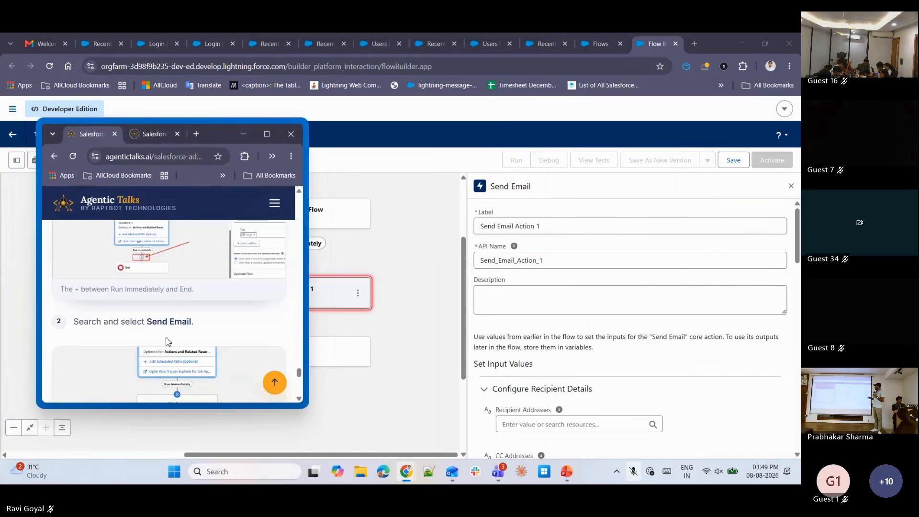
- Label the email action Send Confirmation Mail and set its API name to Send_Confirmation_Mail, as given in the workbook
scroll(168, 341, up, 5)
scroll(151, 324, down, 6)
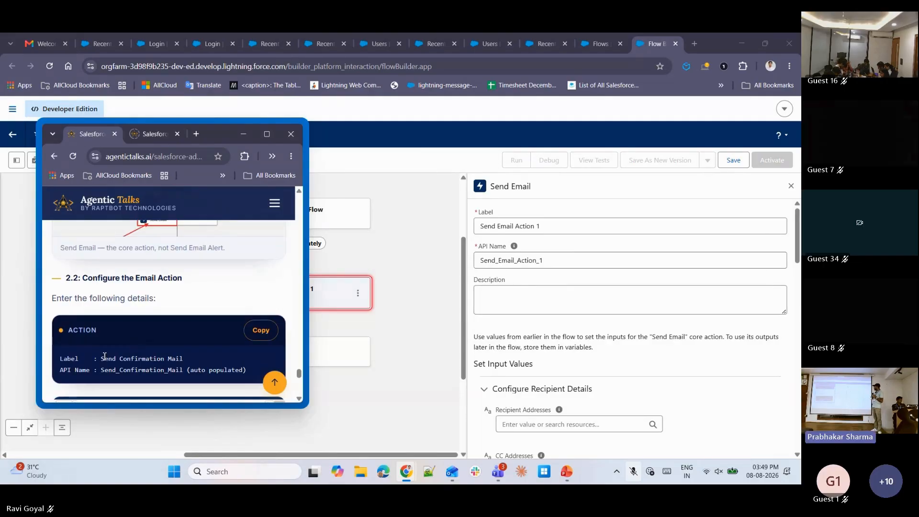
drag(101, 359, 177, 360)
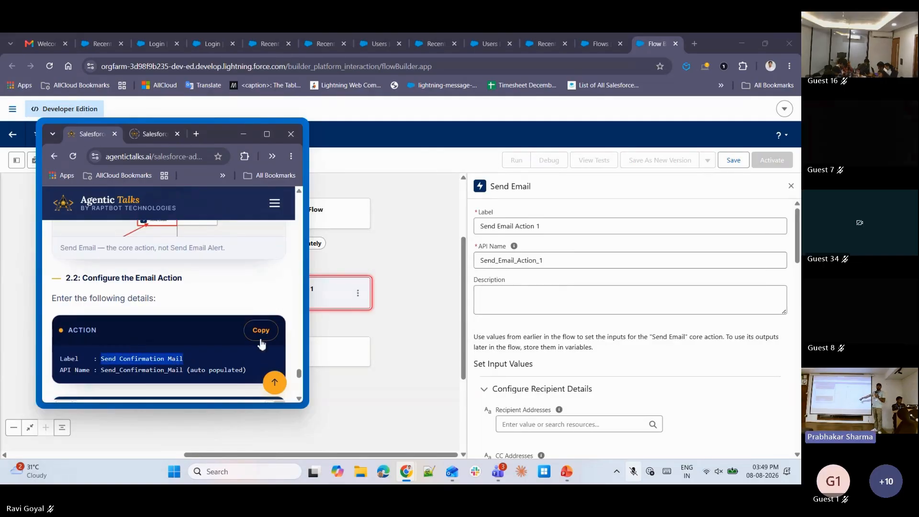
triple_click(528, 232)
text(Send Confirmation Mail)
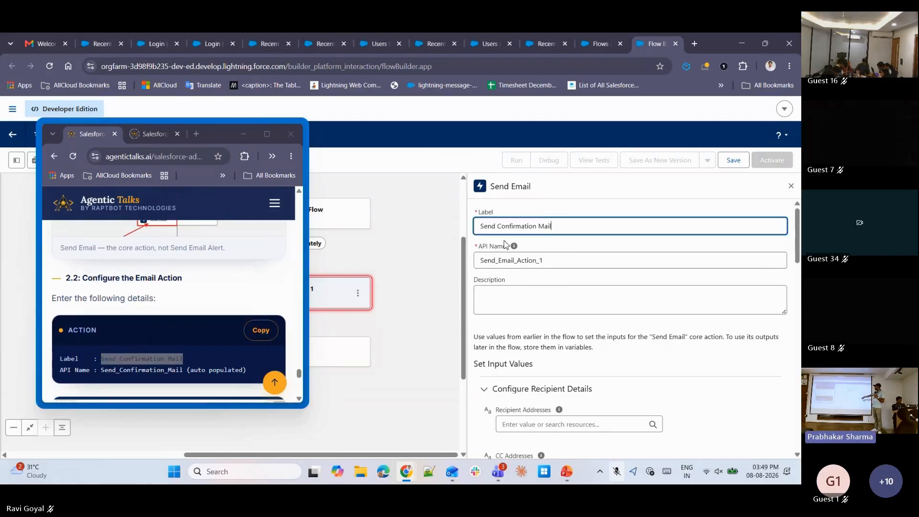
double_click(528, 260)
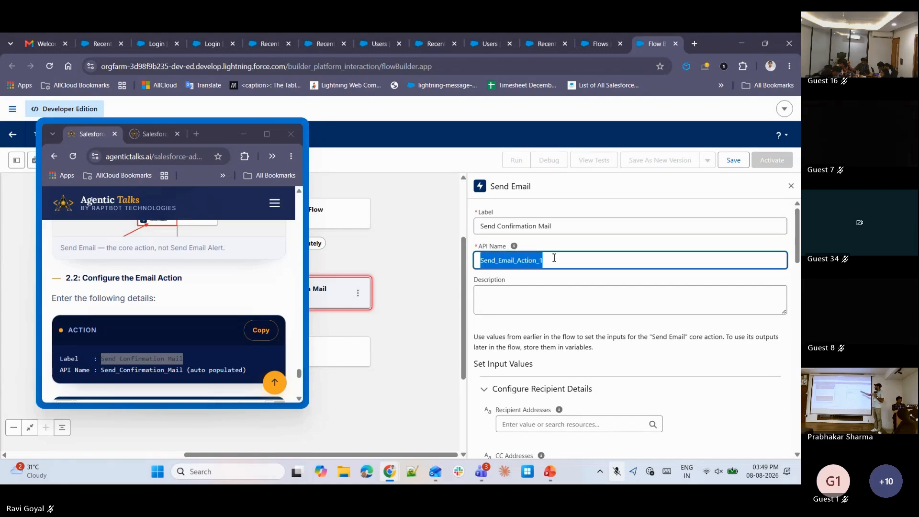
double_click(146, 372)
key(ctrl+c)
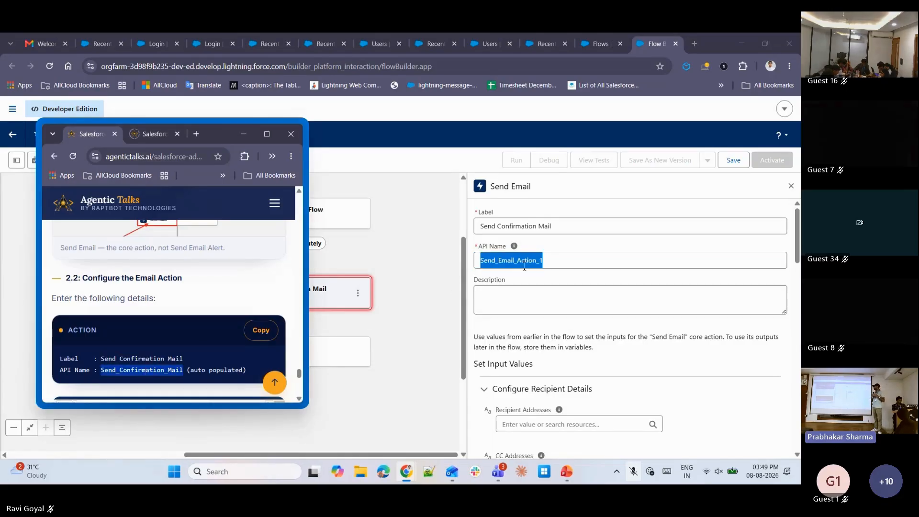
click(547, 260)
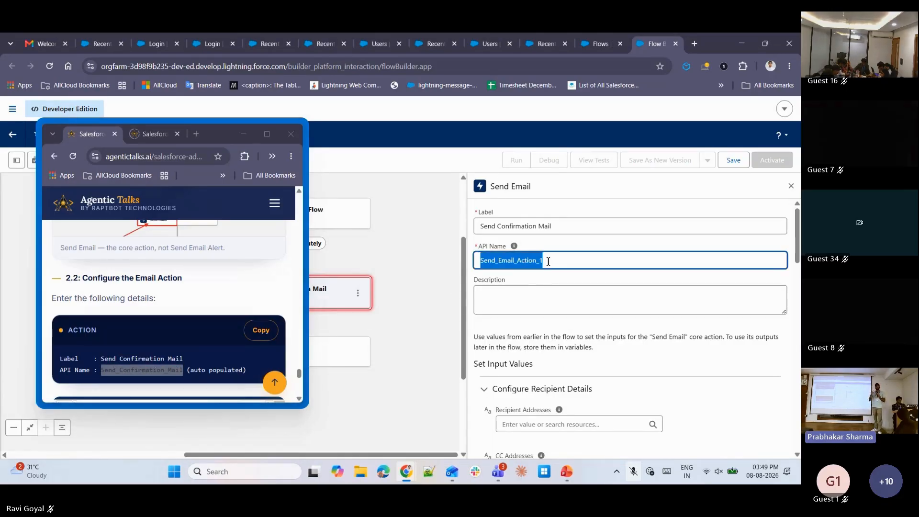
key(ctrl+v)
scroll(505, 344, down, 2)
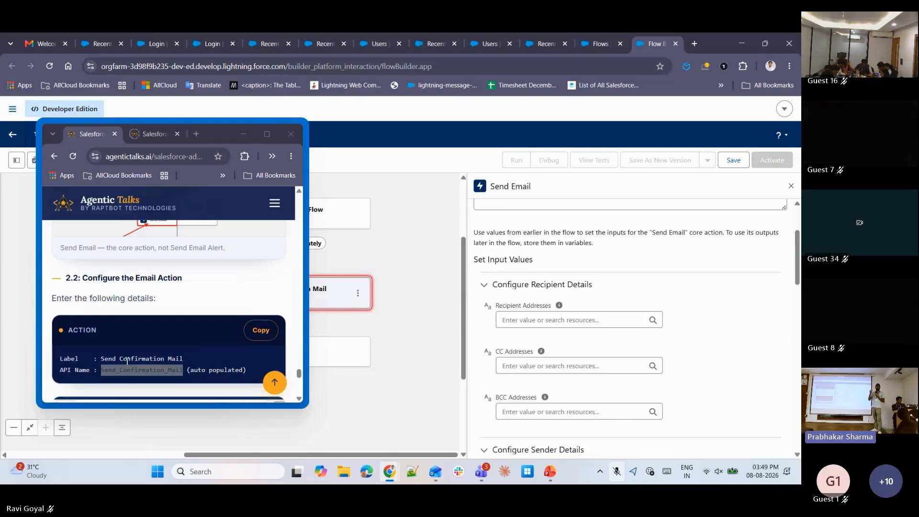
scroll(127, 361, down, 5)
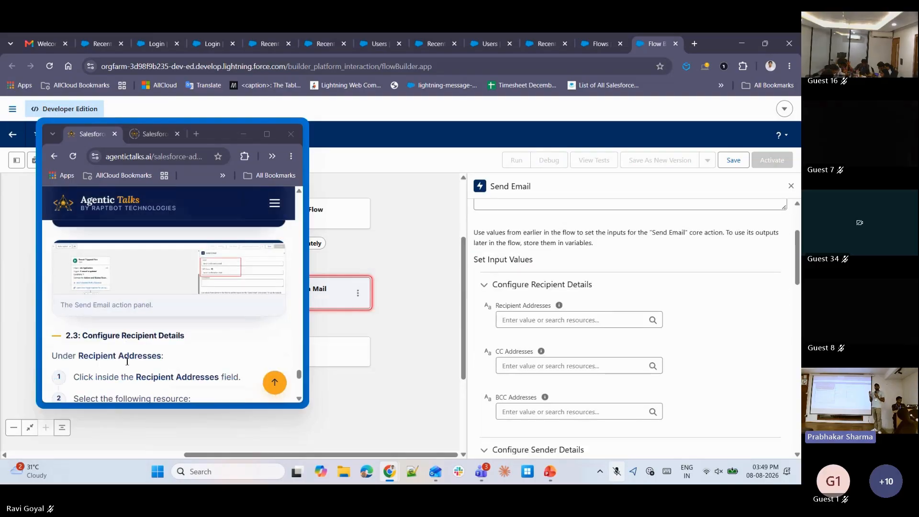
click(530, 319)
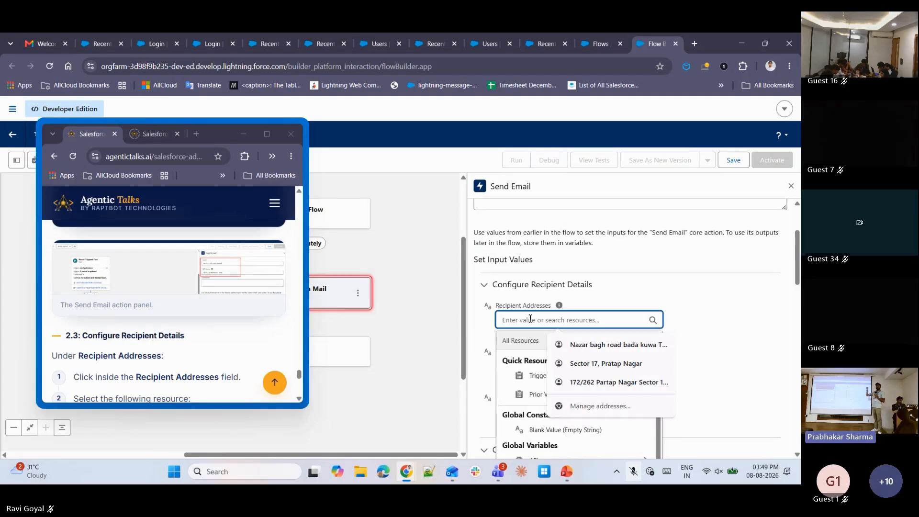
scroll(201, 343, down, 2)
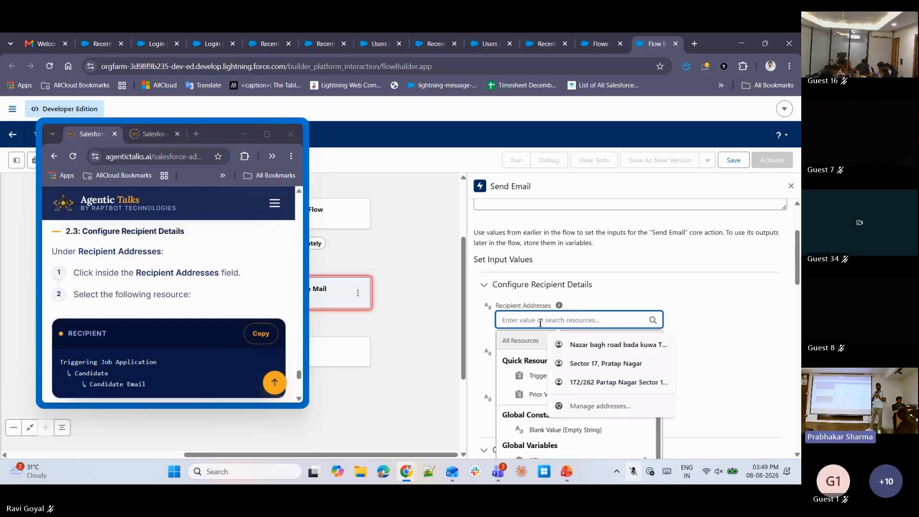
text(record)
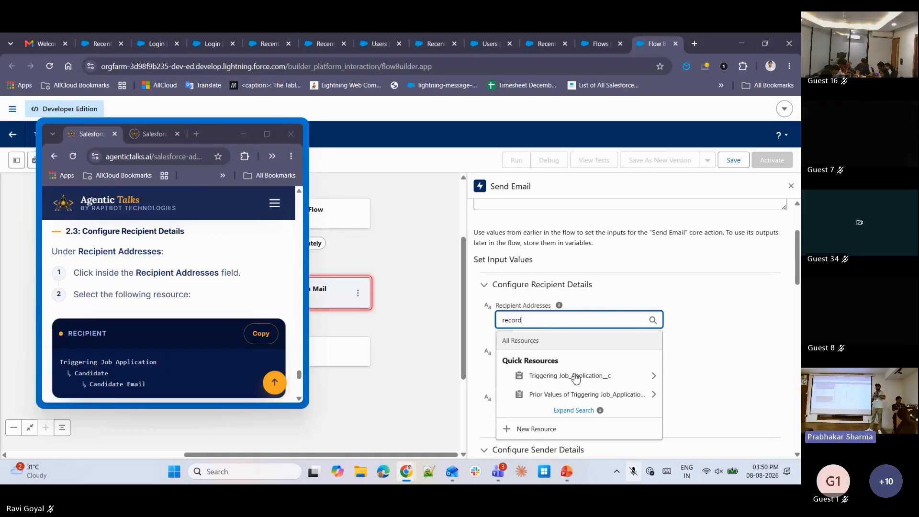
click(576, 379)
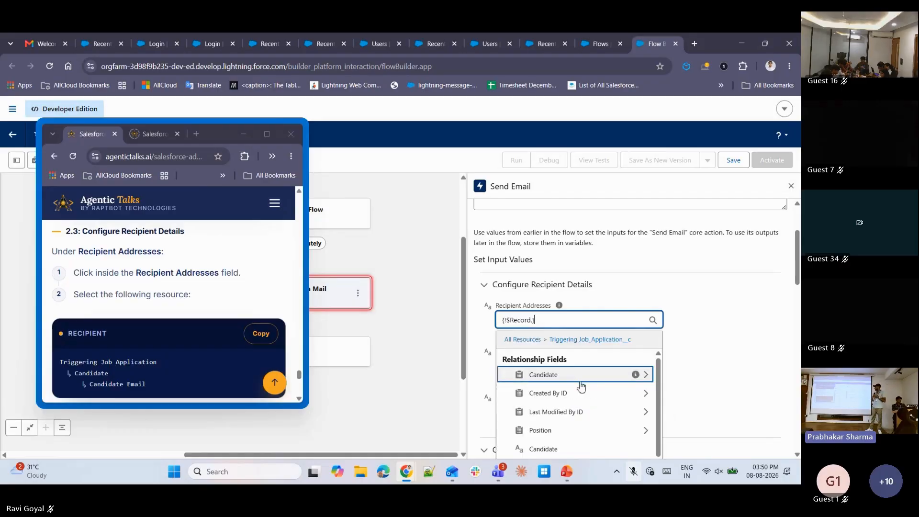
scroll(253, 305, down, 5)
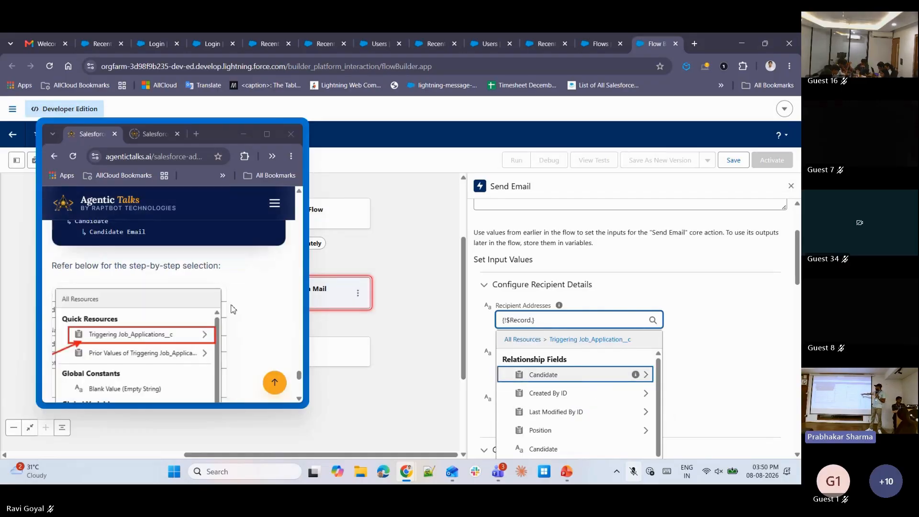
scroll(209, 329, down, 1)
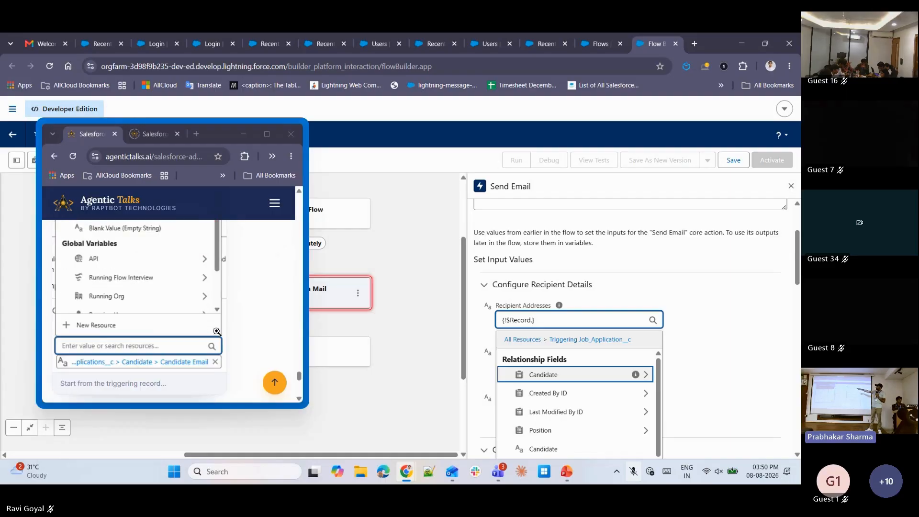
scroll(589, 329, down, 1)
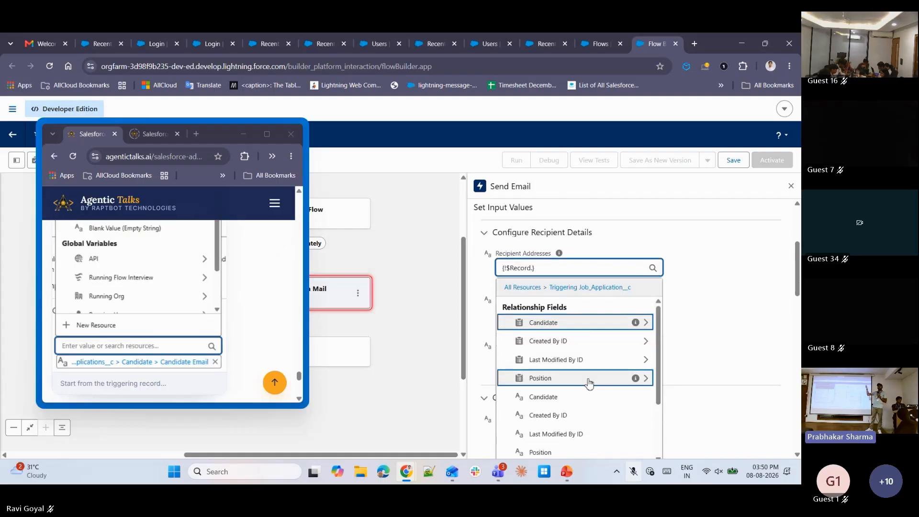
scroll(163, 331, down, 2)
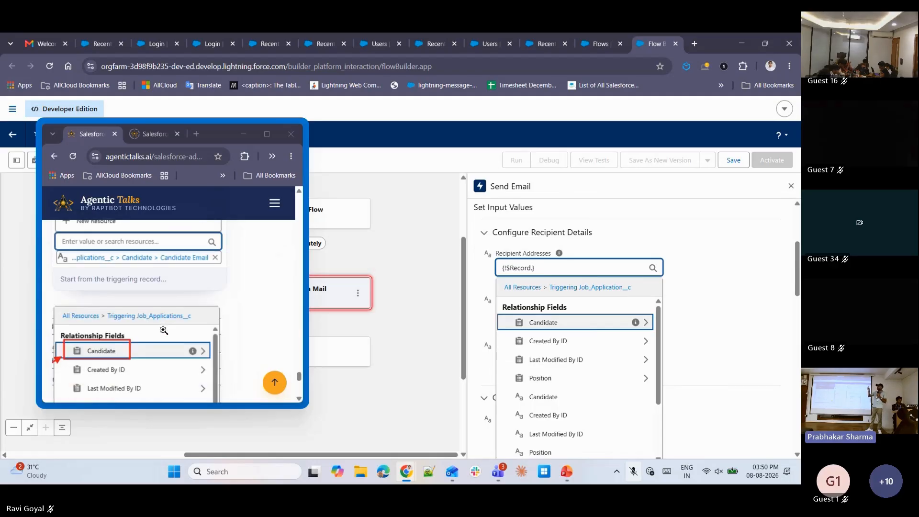
click(556, 397)
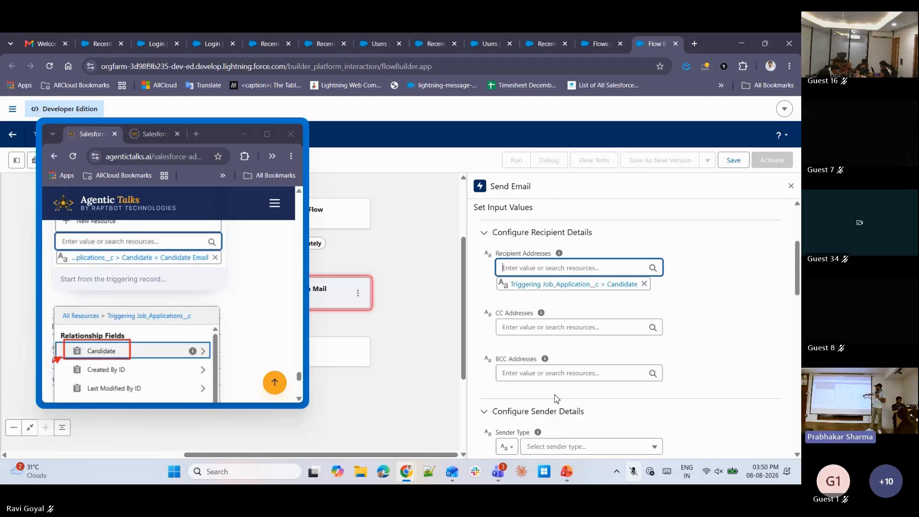
click(644, 284)
- Set the recipient address to the Candidate Email field of the Candidate related to the Triggering Job_Application__c record
click(576, 271)
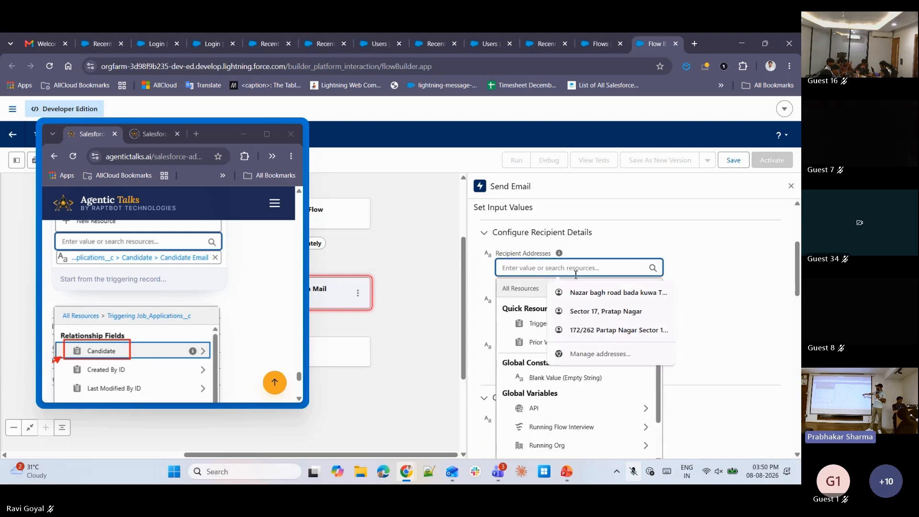
text(Record)
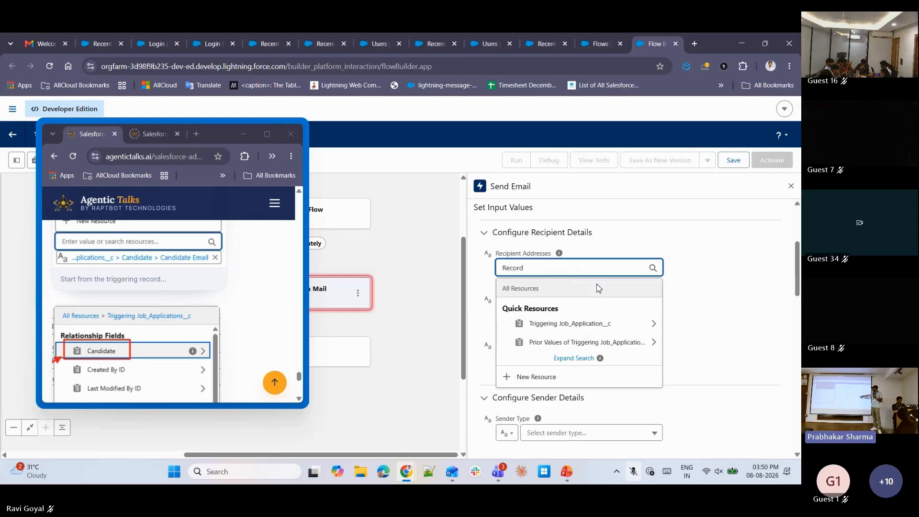
click(625, 323)
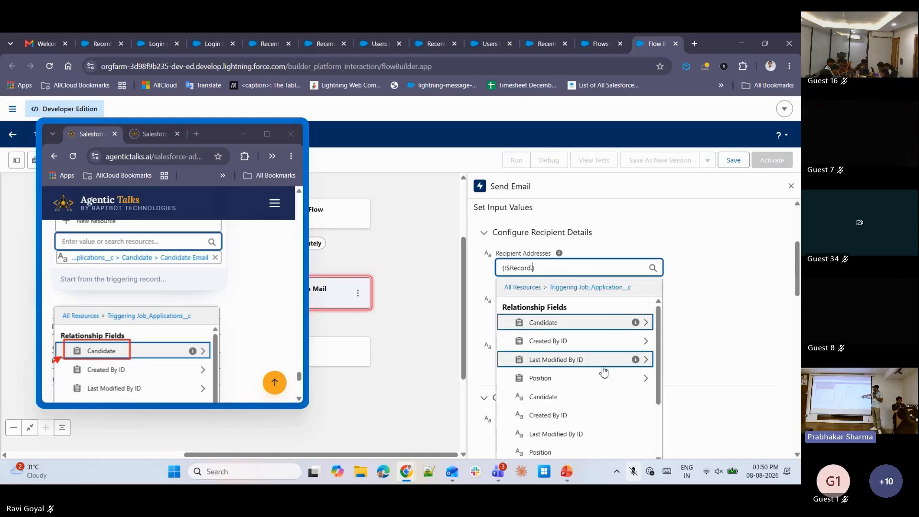
click(594, 322)
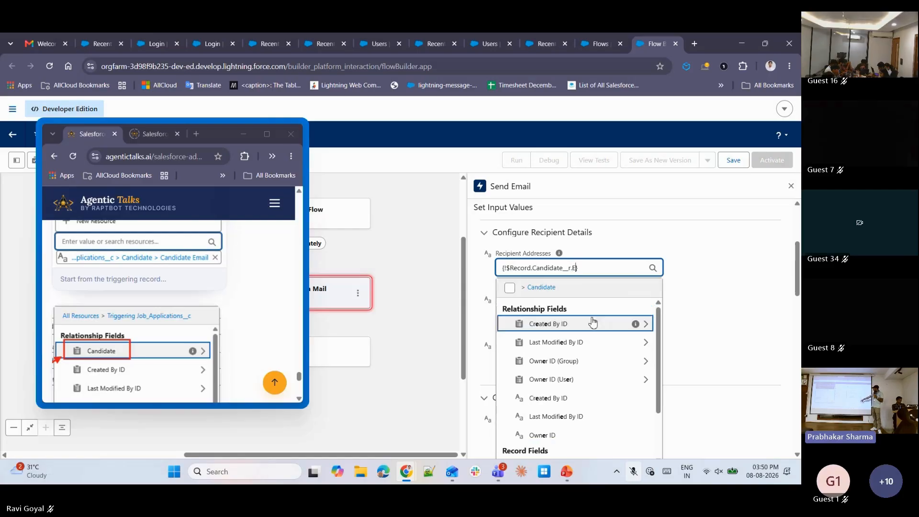
text(Cand)
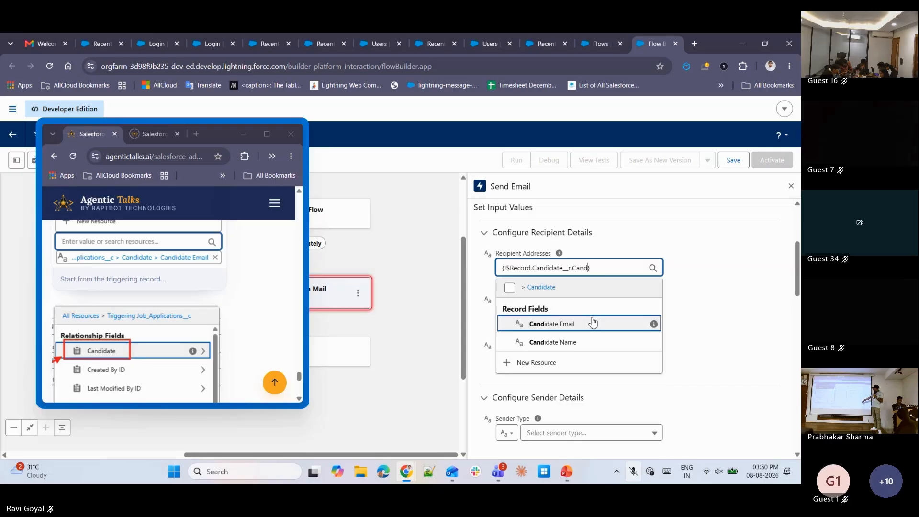
click(591, 323)
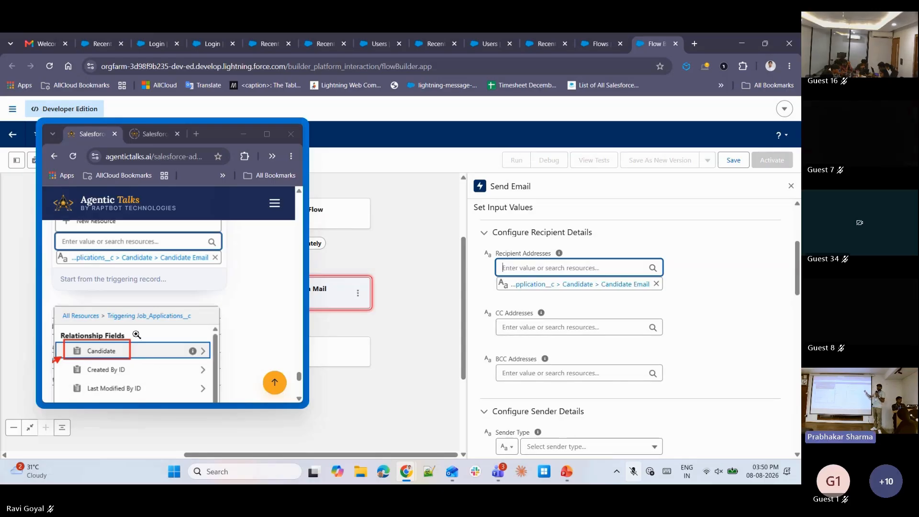
- Choose Compose Email Content and enter the workbook's subject, "Congratulations on Your Offer From Raptbot!"
scroll(137, 343, down, 3)
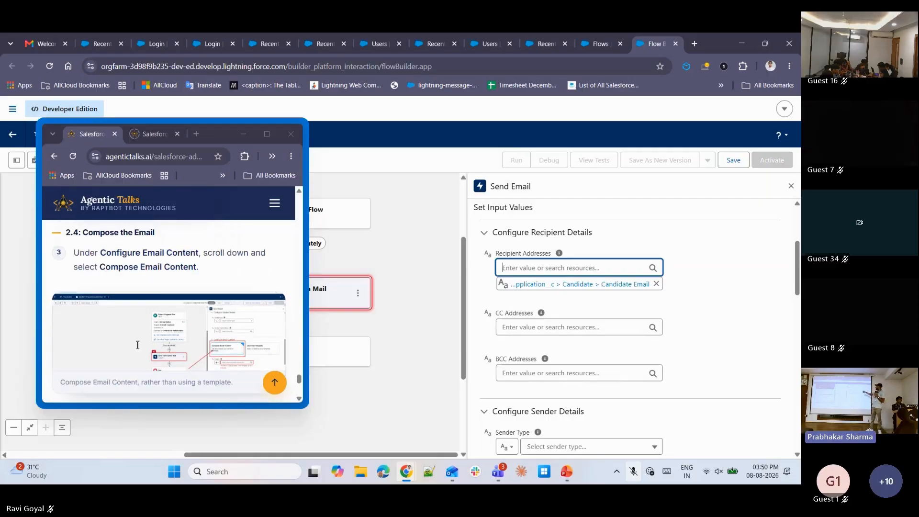
scroll(136, 345, down, 1)
scroll(136, 345, up, 2)
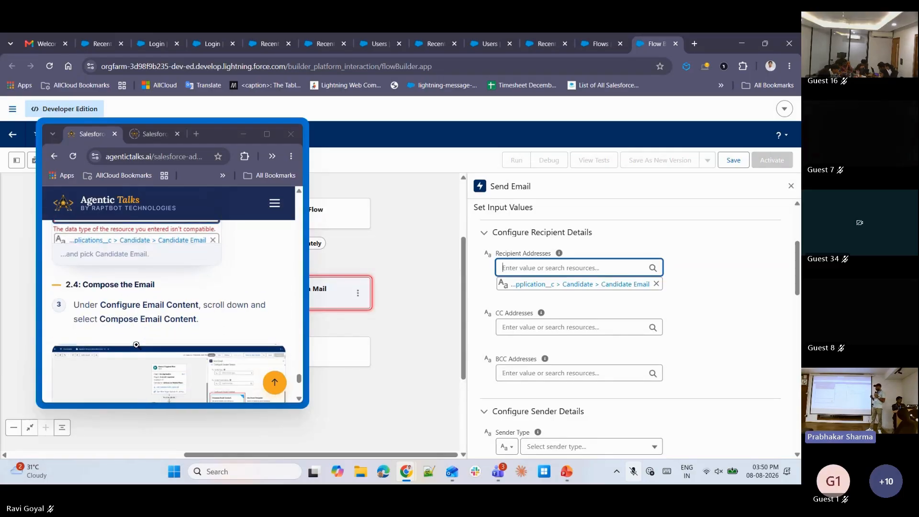
scroll(137, 345, down, 5)
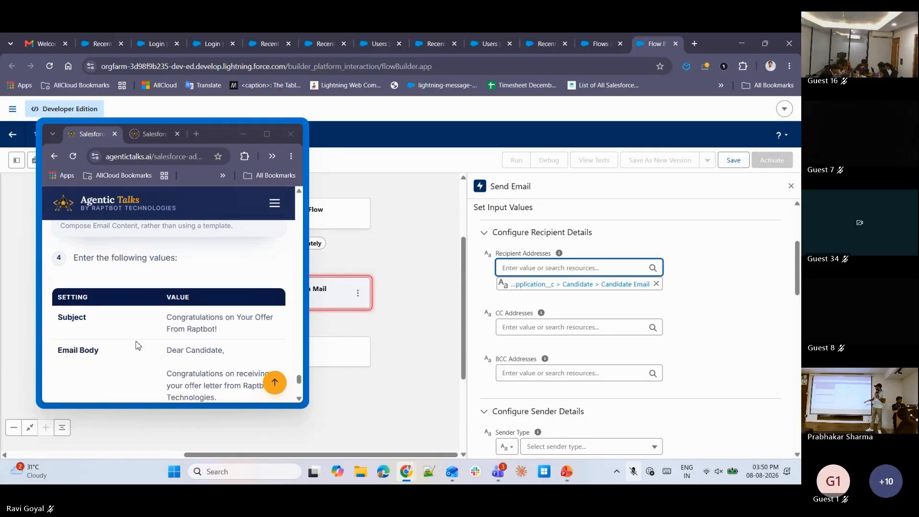
drag(166, 317, 218, 330)
key(ctrl+c)
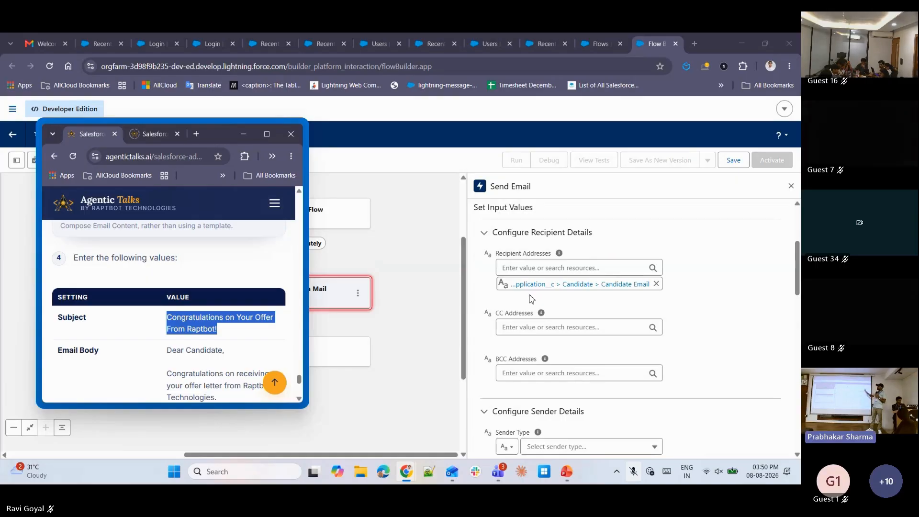
scroll(531, 299, down, 5)
click(546, 311)
click(563, 292)
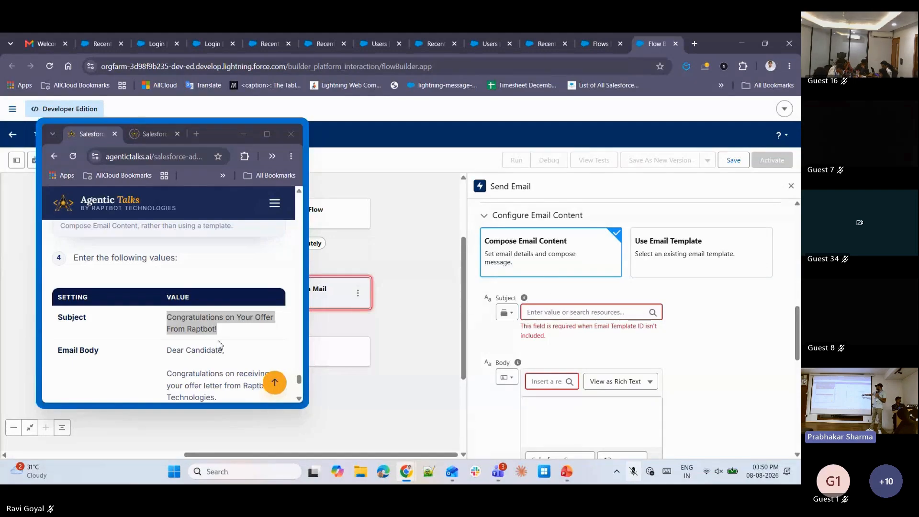
click(589, 311)
key(ctrl+v)
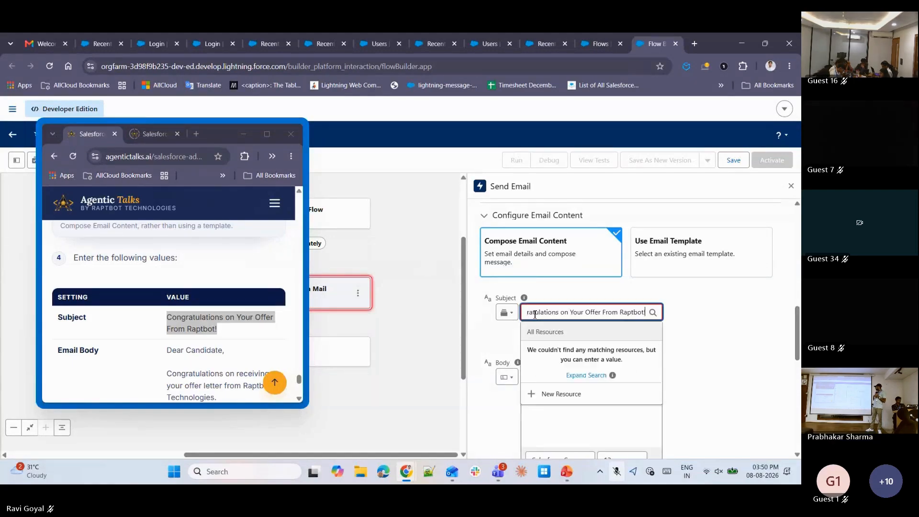
click(668, 309)
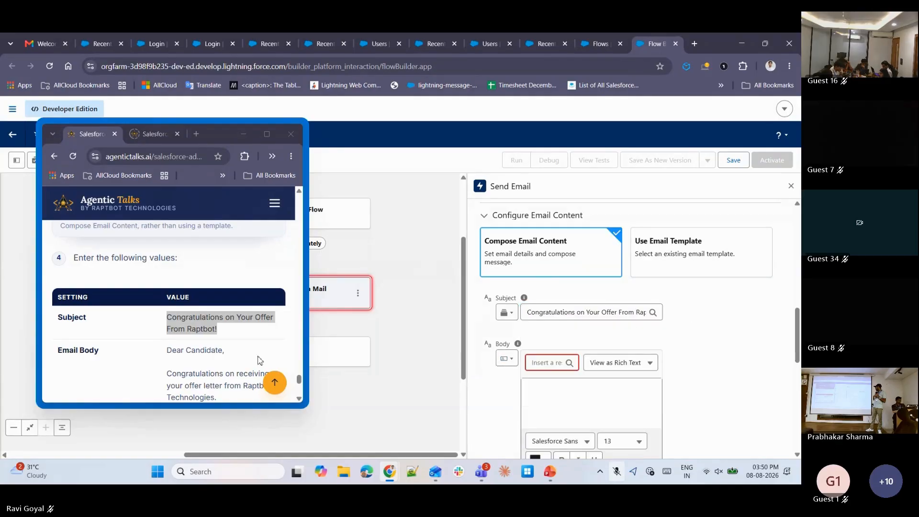
- Fill the email body with the workbook's full offer message, from "Dear Candidate," to the "Raptbot Recruitment Team" sign-off
scroll(196, 361, down, 1)
drag(166, 297, 273, 252)
key(ctrl+c)
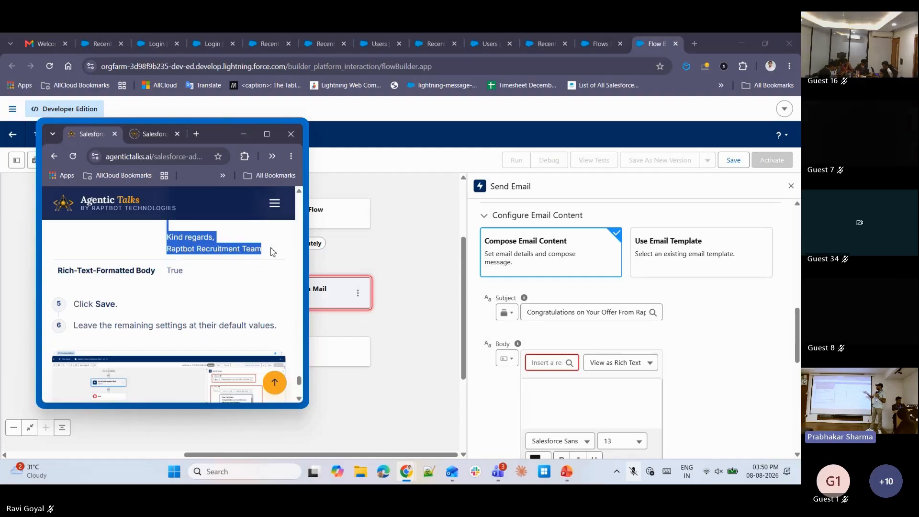
click(548, 389)
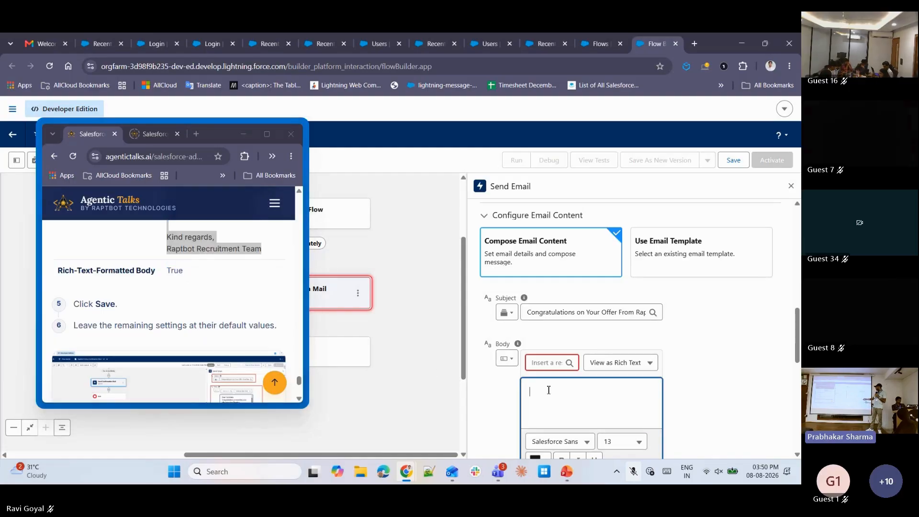
key(ctrl+v)
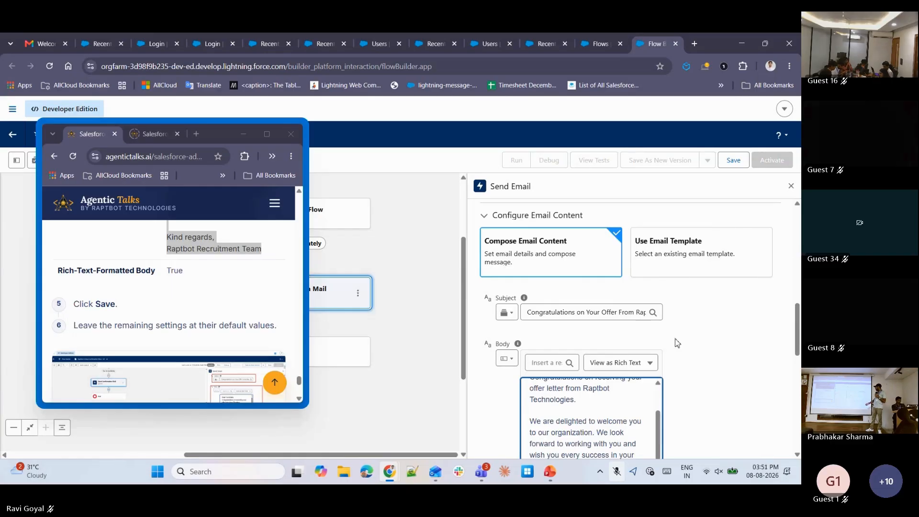
- Set the email action's Rich-Text-Formatted Body to the global constant True
scroll(677, 342, down, 5)
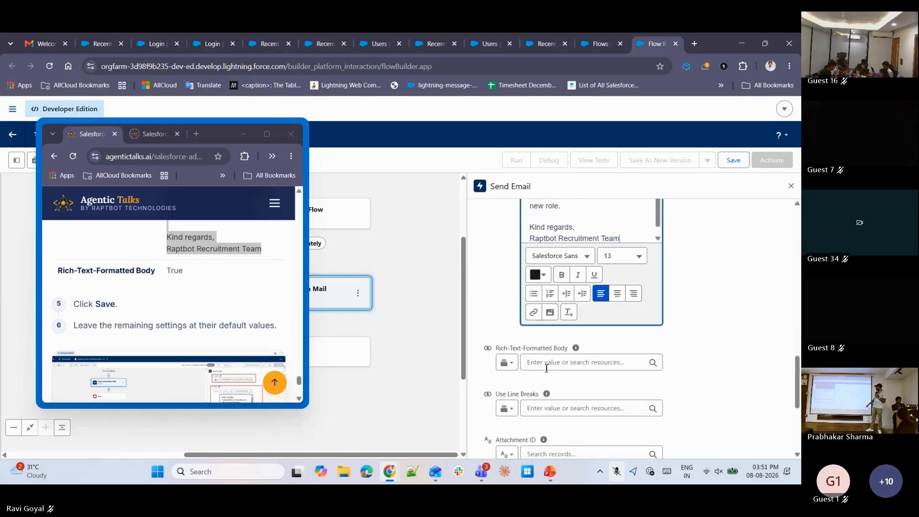
click(547, 365)
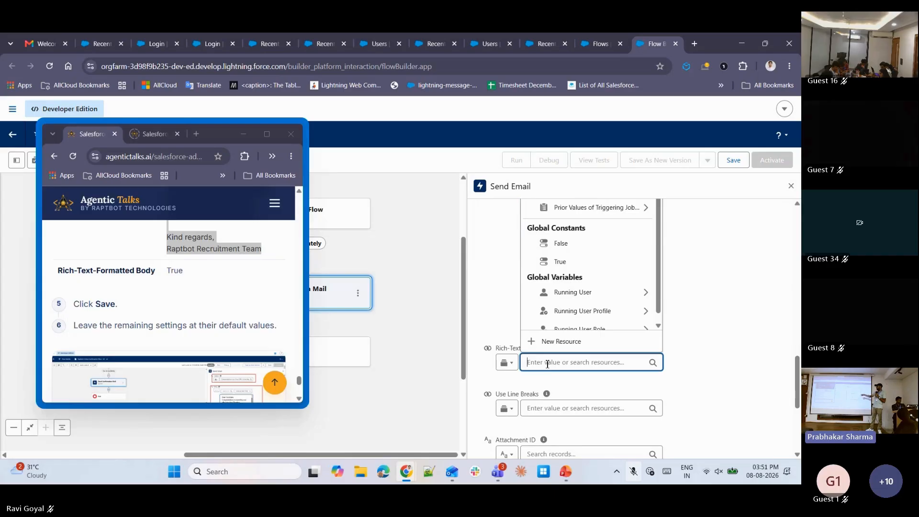
text(True)
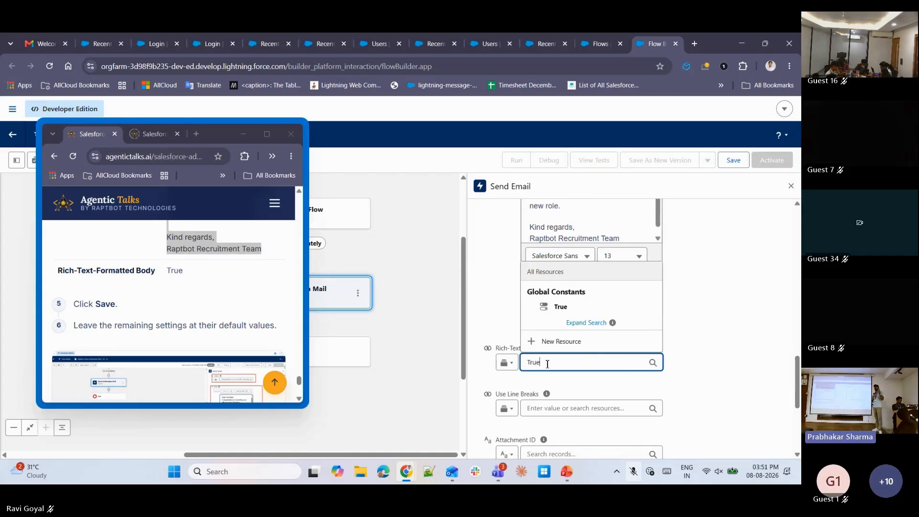
click(559, 307)
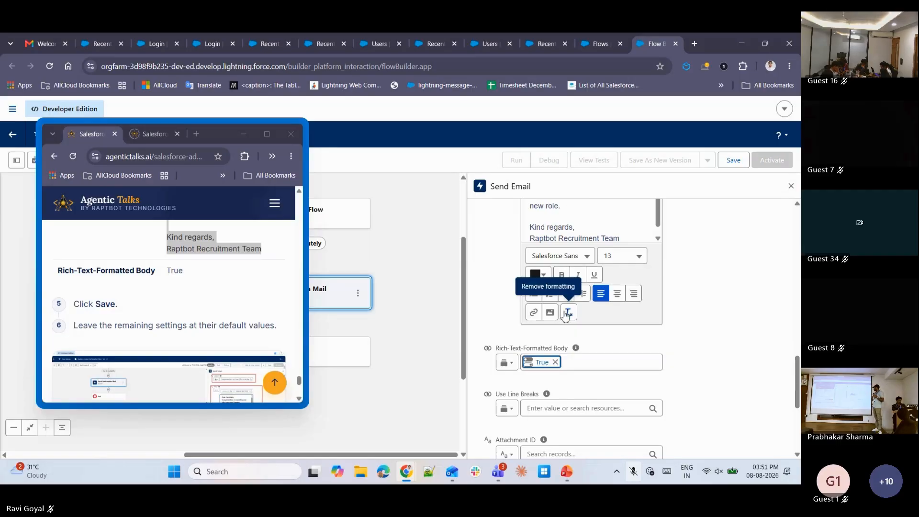
click(692, 355)
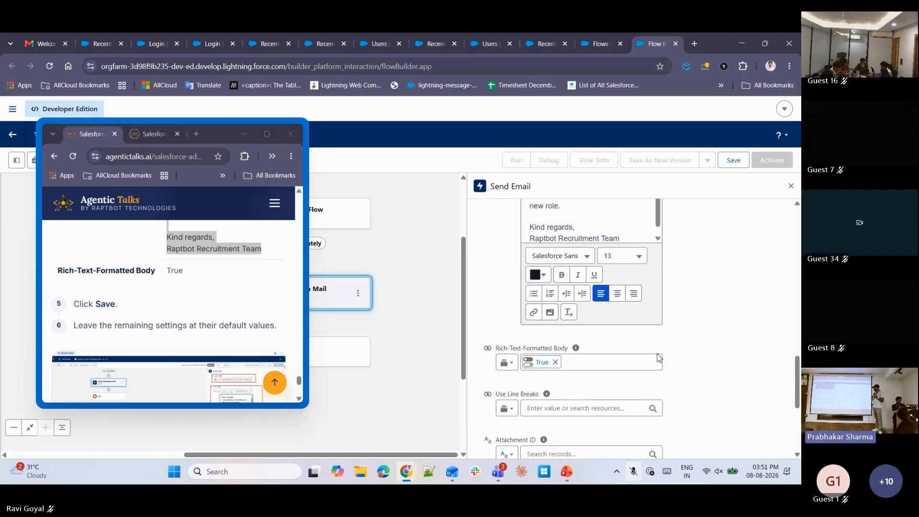
- Save the flow with the label Raptbot Hiring Confirmation and the API name Raptbot_Hiring_Confirmation
click(733, 161)
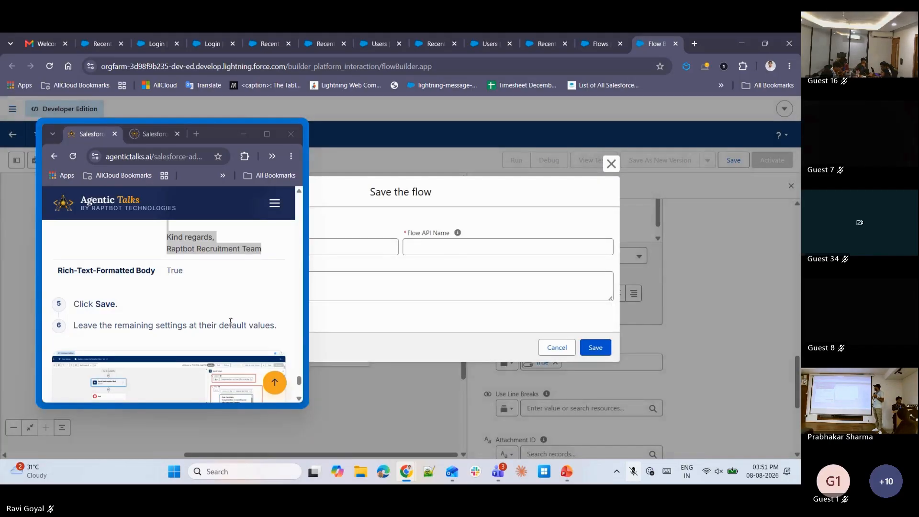
scroll(216, 316, down, 5)
scroll(205, 311, up, 3)
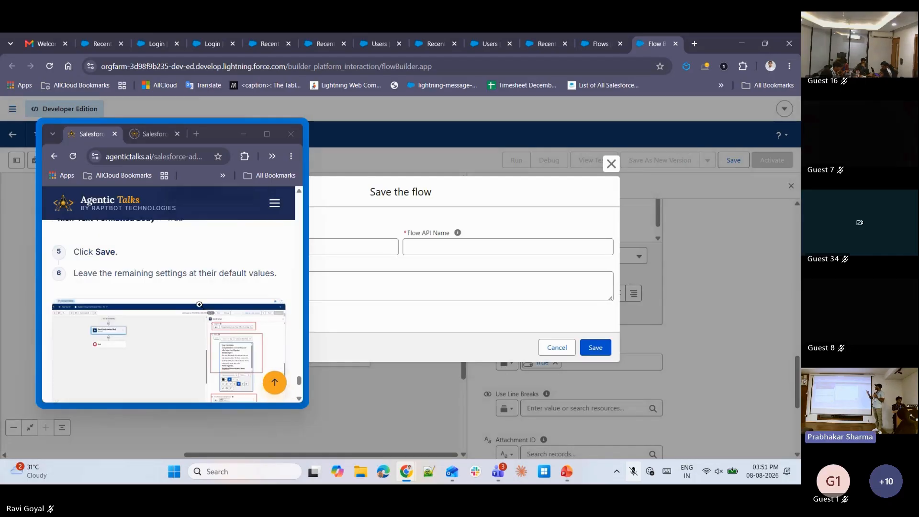
scroll(199, 304, down, 4)
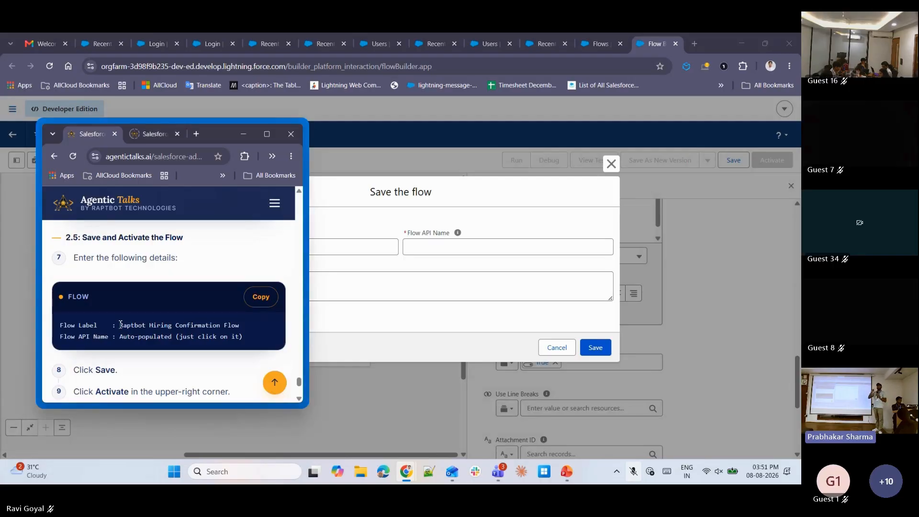
drag(121, 325, 223, 325)
key(ctrl+c)
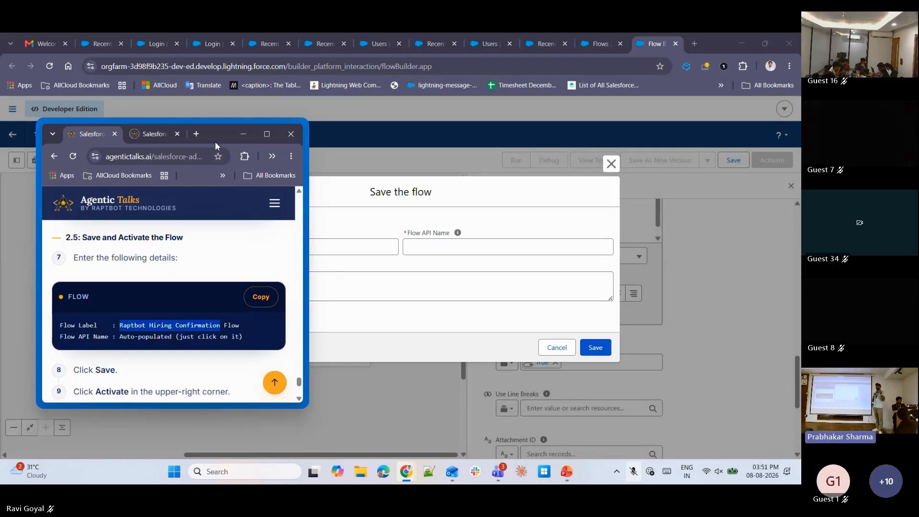
drag(216, 145, 696, 105)
click(221, 248)
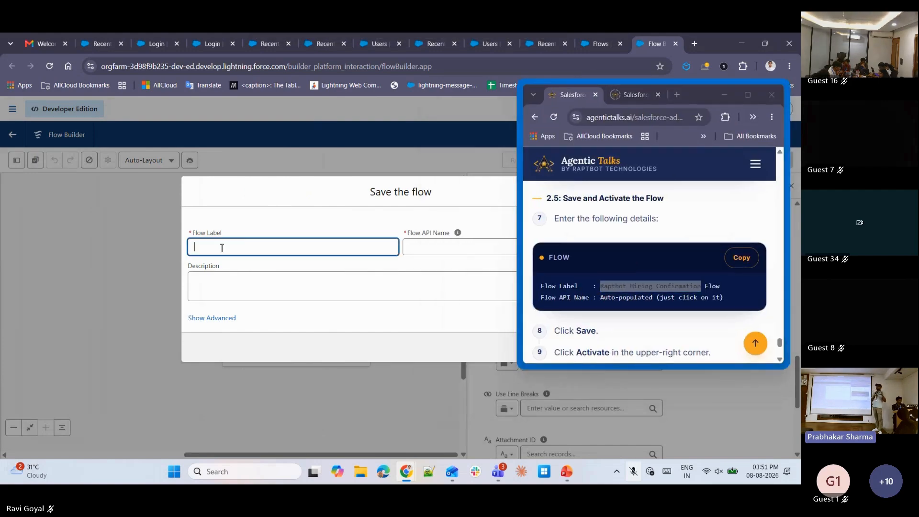
key(ctrl+v)
click(321, 287)
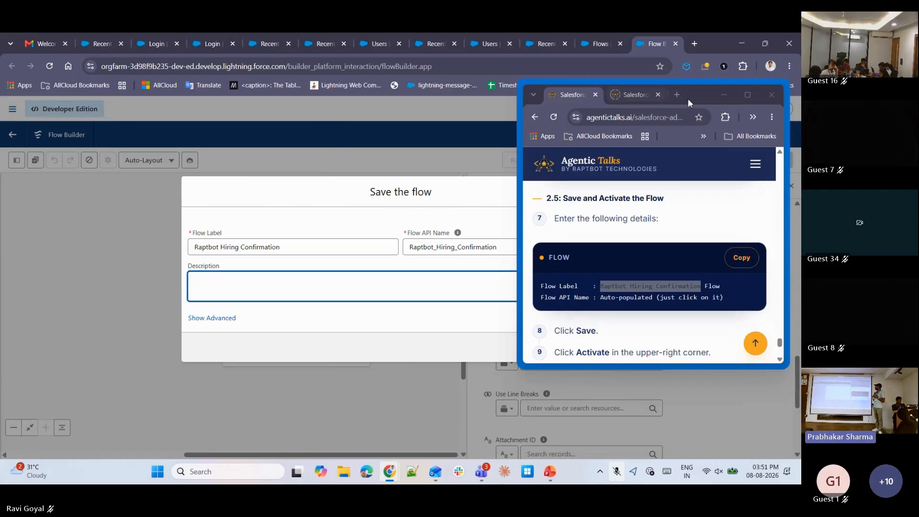
drag(700, 97, 191, 121)
click(595, 347)
- Close the Send Email settings and activate the saved flow, as the workbook instructs
scroll(143, 311, down, 3)
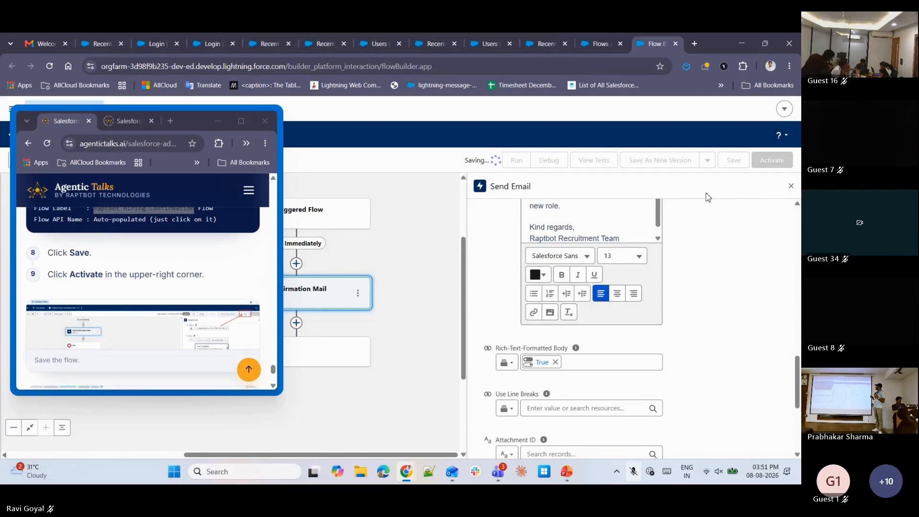
click(791, 187)
scroll(150, 316, down, 5)
scroll(150, 319, up, 5)
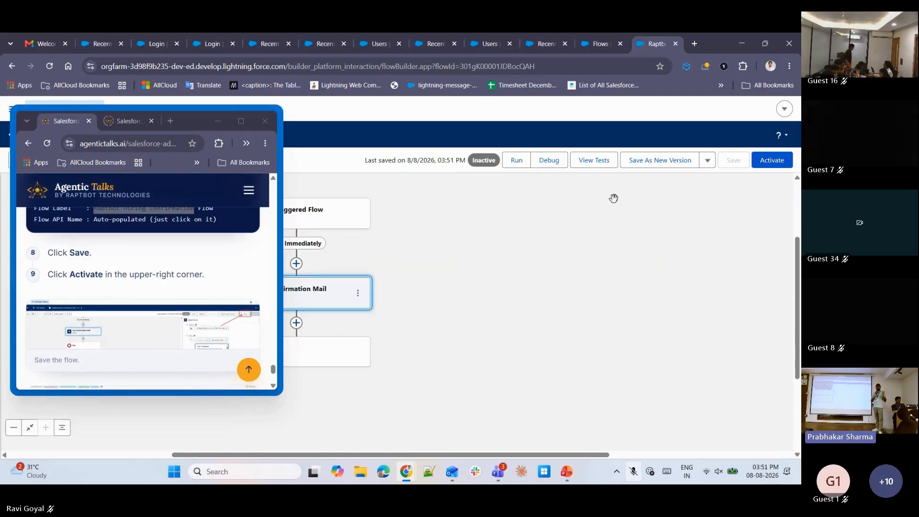
click(768, 163)
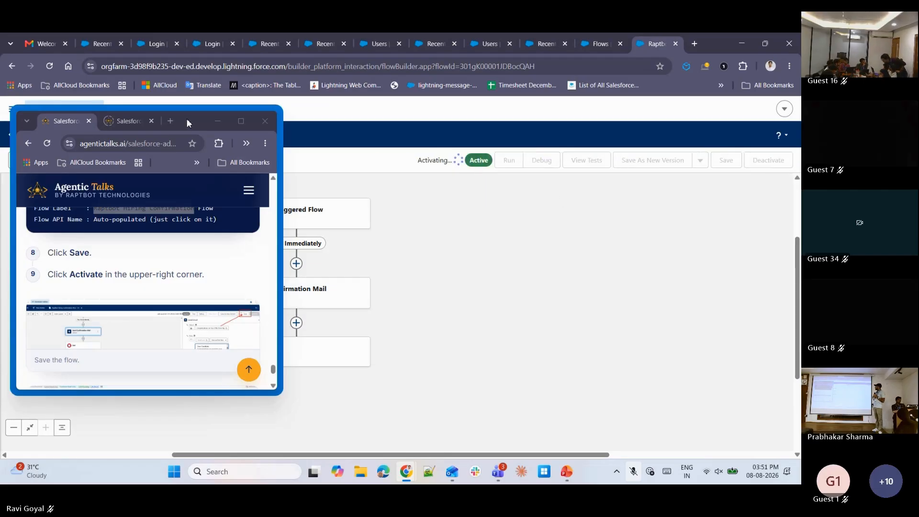
- Follow the workbook's Step 3 by returning to Salesforce Setup and opening the Raptbot Talent Cloud app
drag(189, 123, 611, 97)
scroll(552, 267, down, 4)
scroll(552, 267, up, 1)
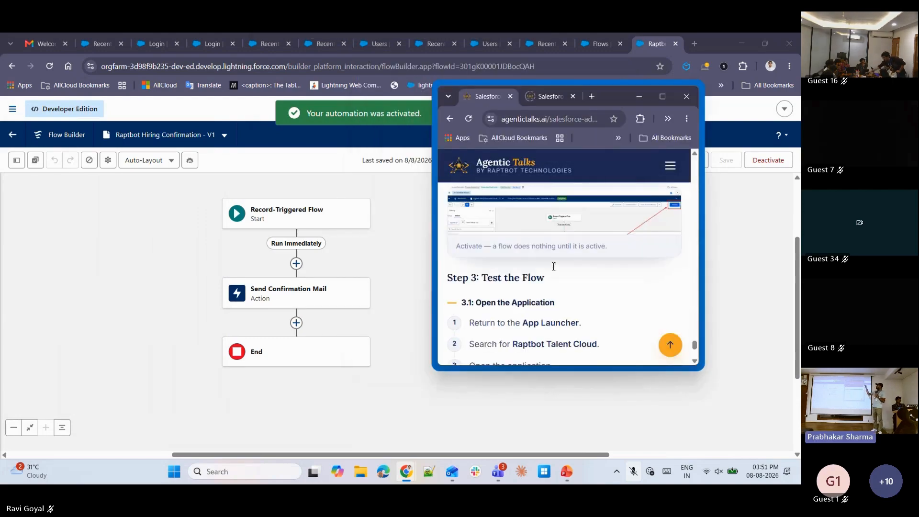
click(583, 46)
click(21, 157)
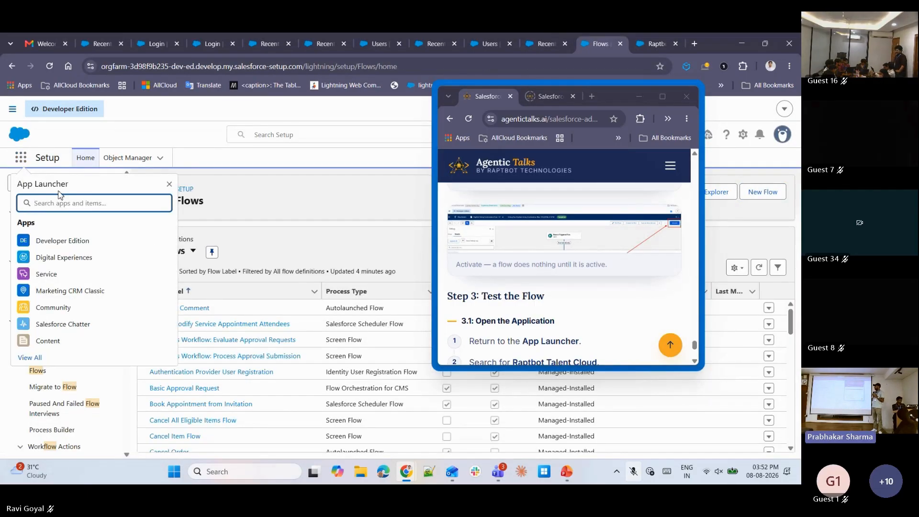
text(Raptb)
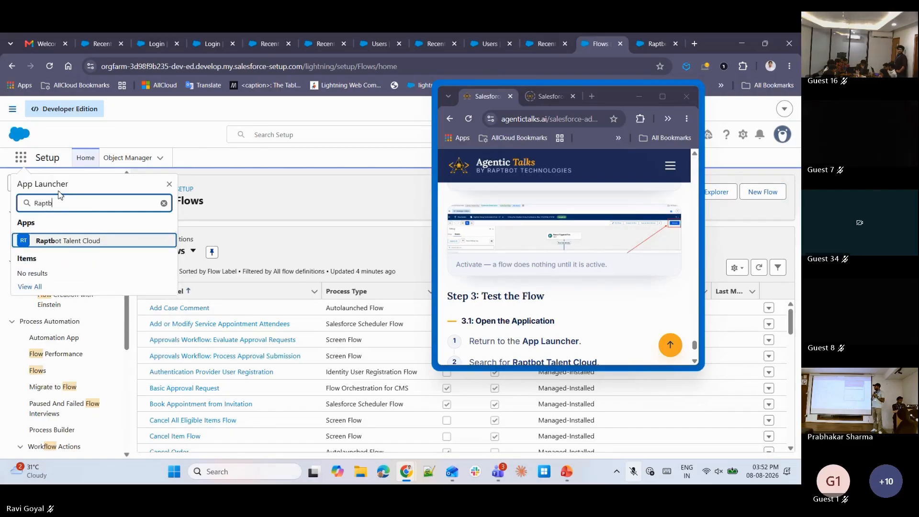
click(66, 243)
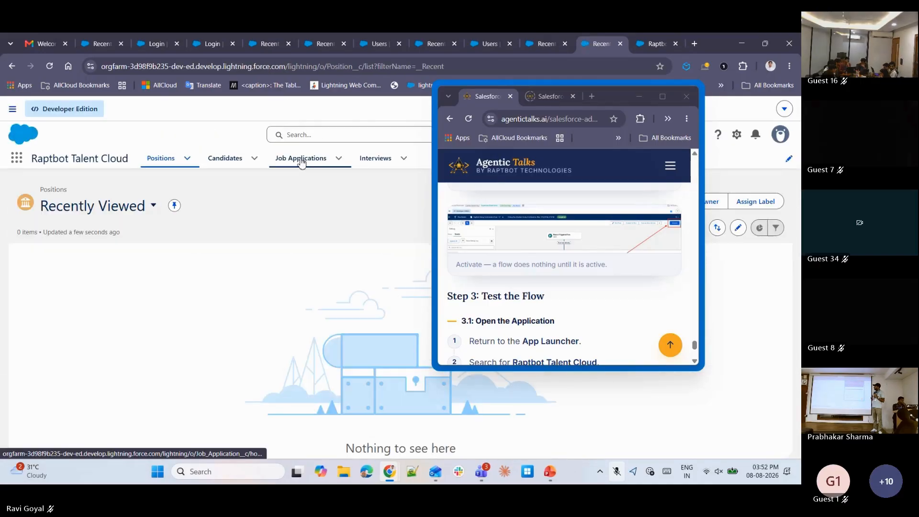
- Show the All list of Job Applications and open the APP-0001 record, as in workbook section 3.2
click(301, 161)
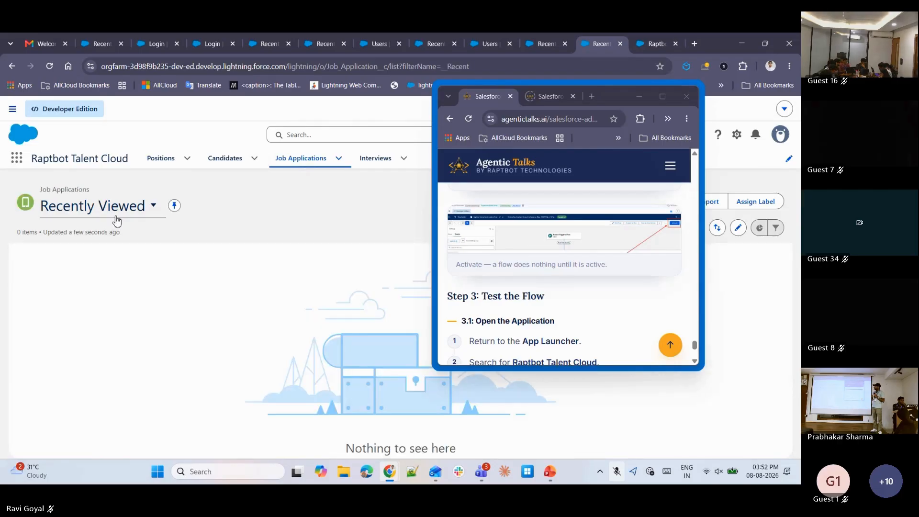
click(154, 205)
click(89, 314)
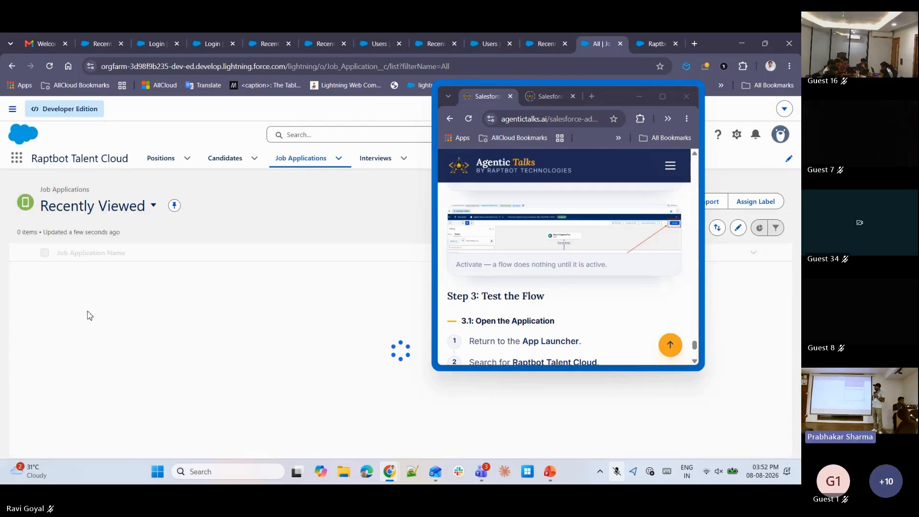
click(72, 272)
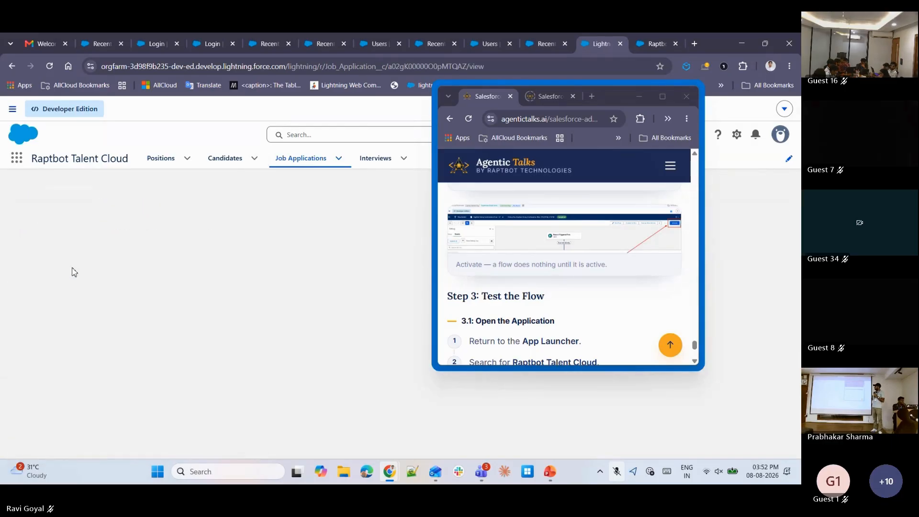
scroll(499, 275, down, 3)
scroll(499, 276, up, 1)
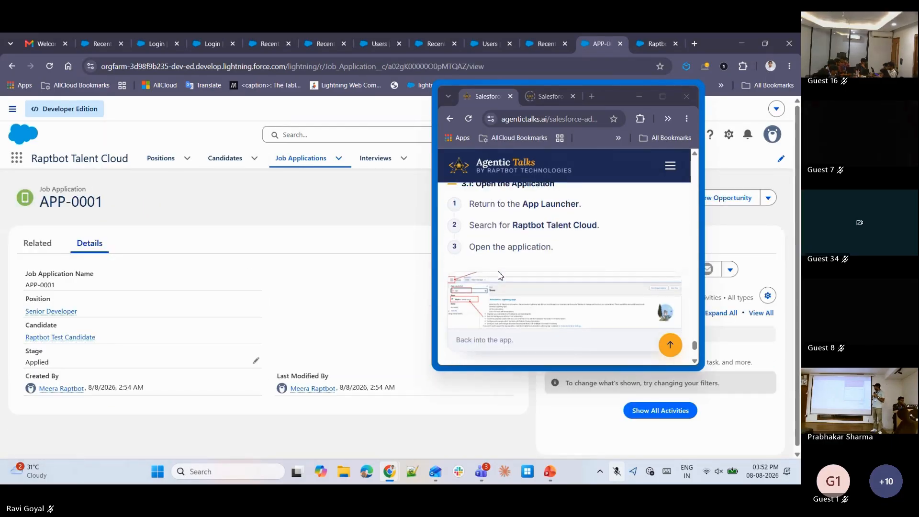
scroll(499, 275, down, 3)
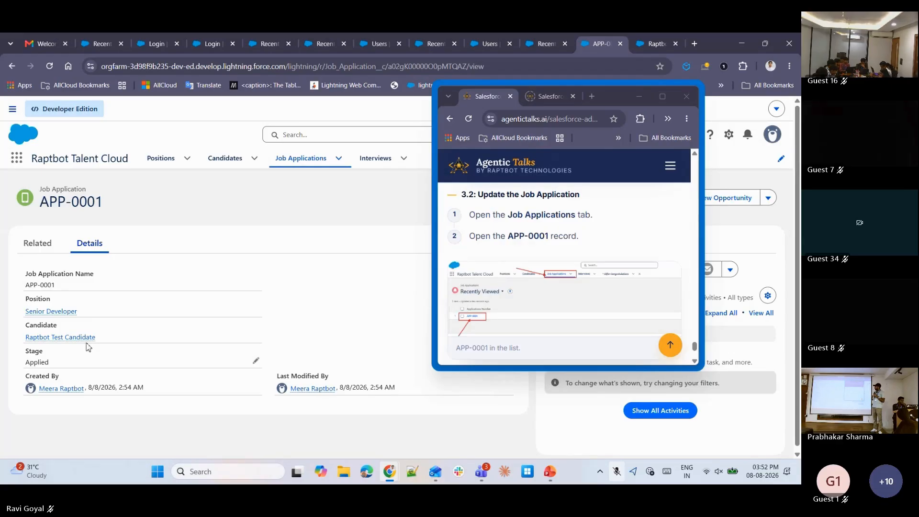
- Set the Stage of job application APP-0001 to Hired and save the record
click(255, 361)
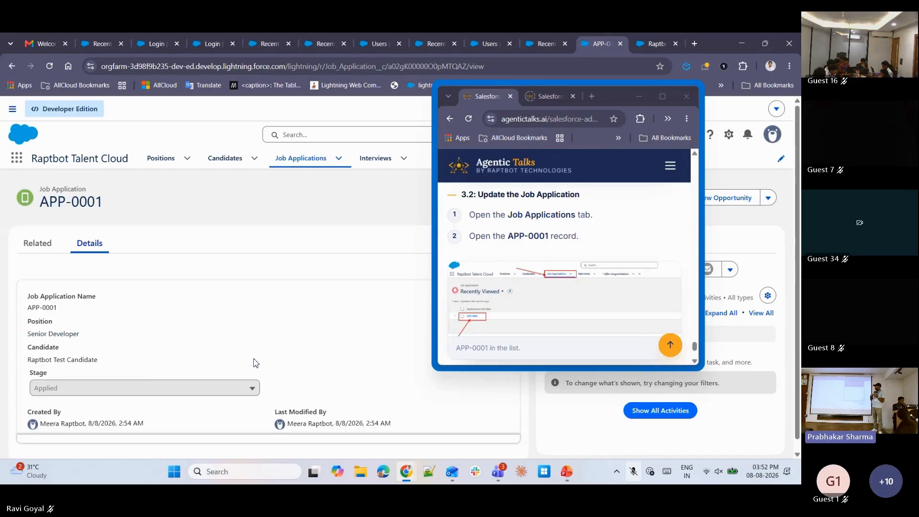
click(123, 387)
click(62, 352)
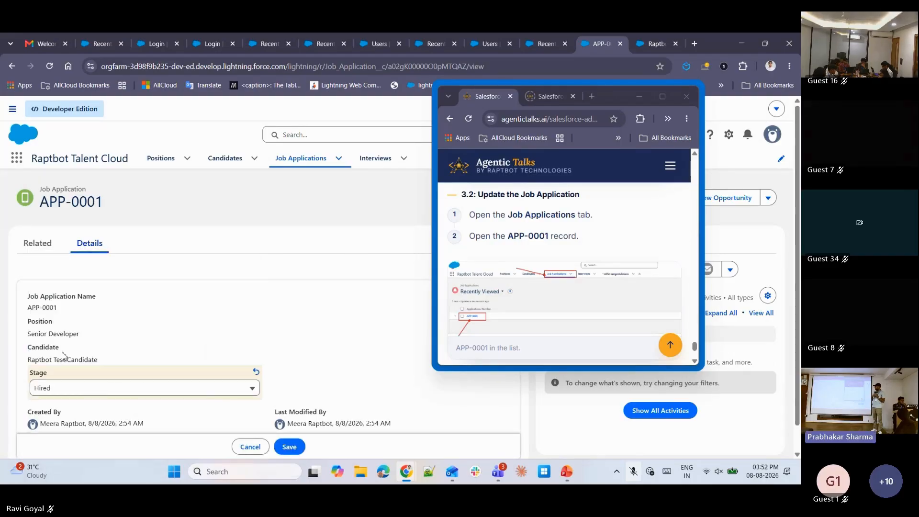
scroll(215, 335, down, 1)
click(288, 419)
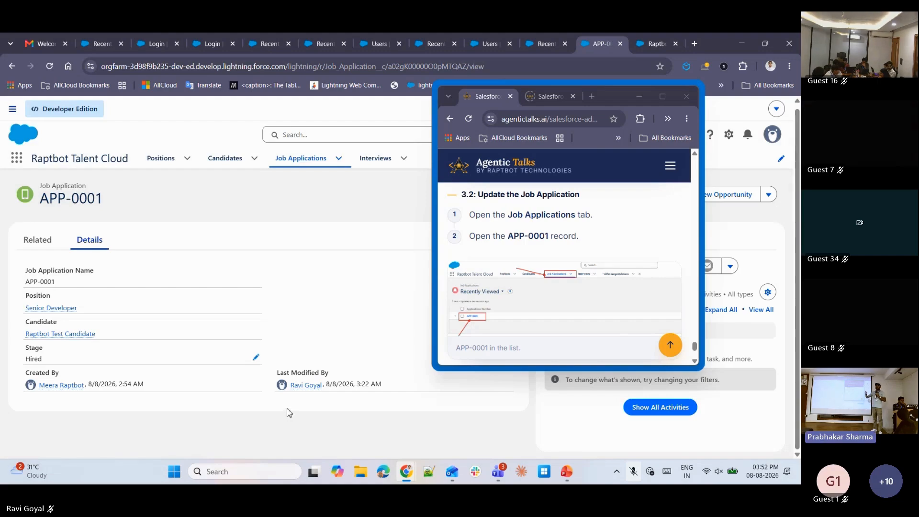
- Switch to Gmail, refresh the inbox to check for the offer email, and review the workbook's Verify the Email section
scroll(532, 279, down, 3)
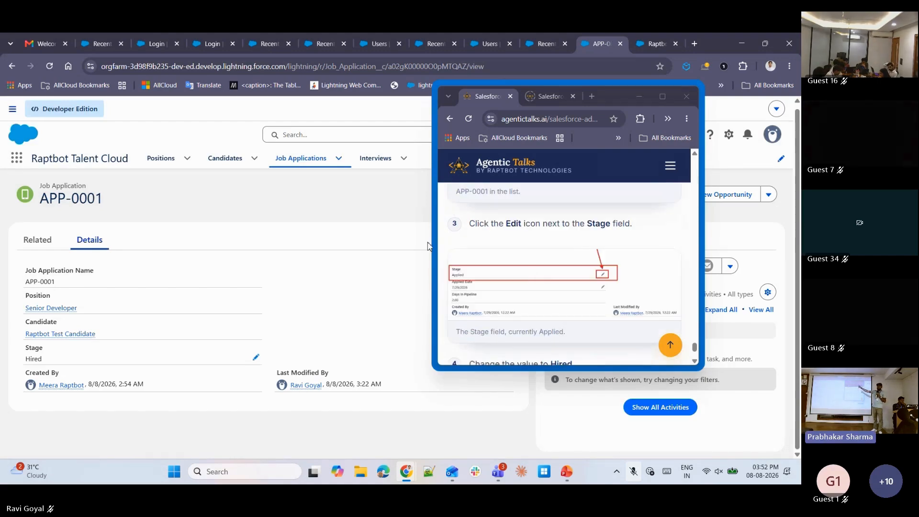
click(42, 47)
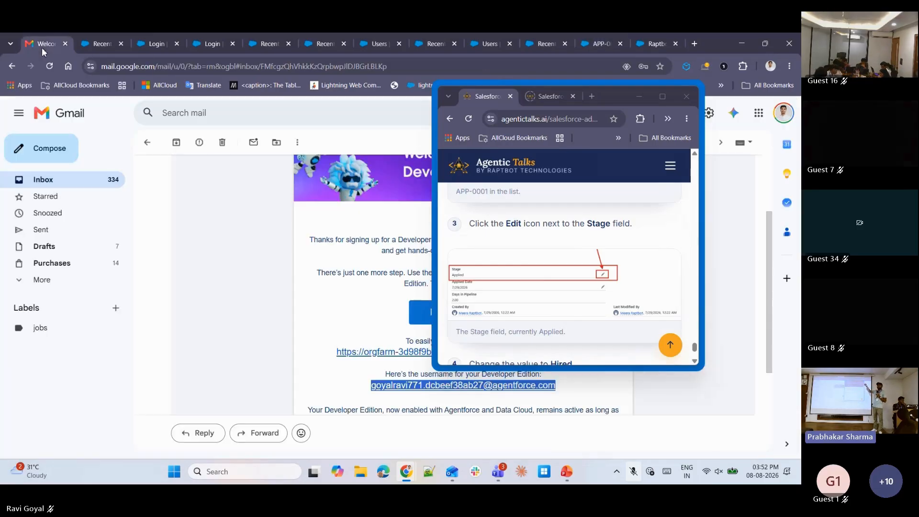
click(148, 143)
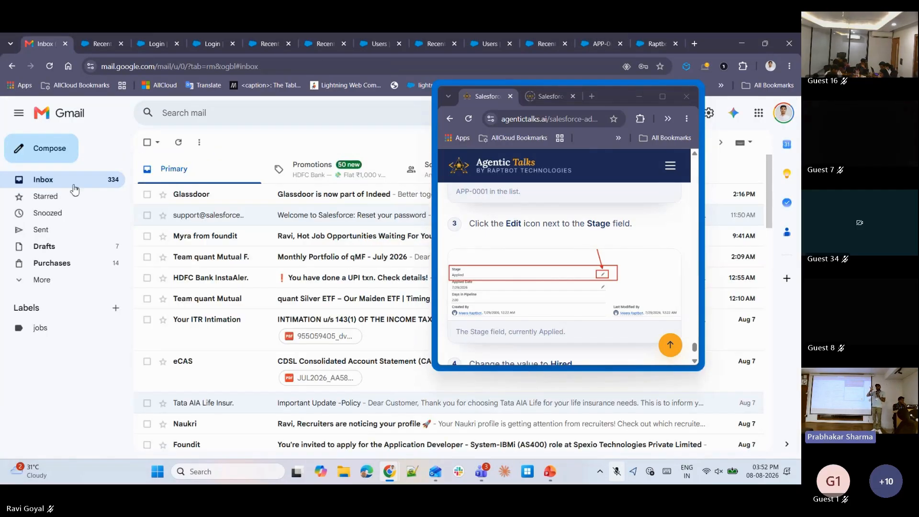
click(180, 143)
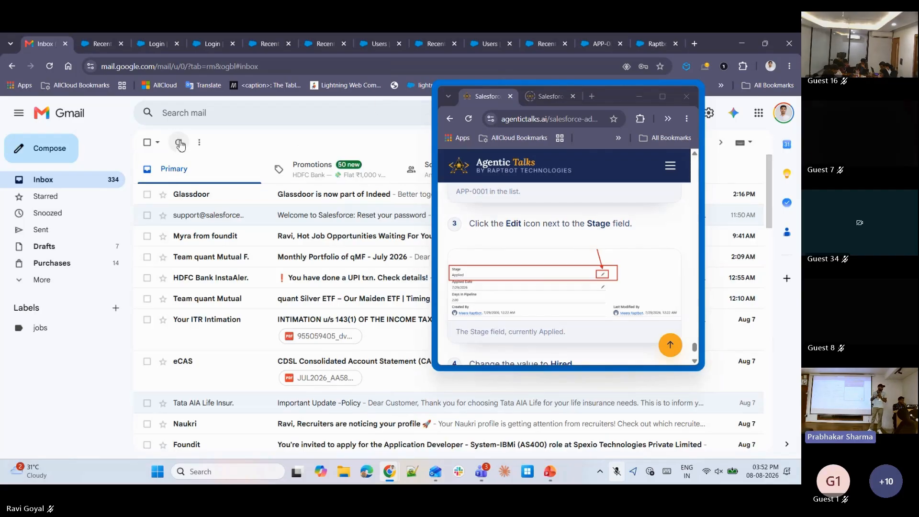
click(180, 144)
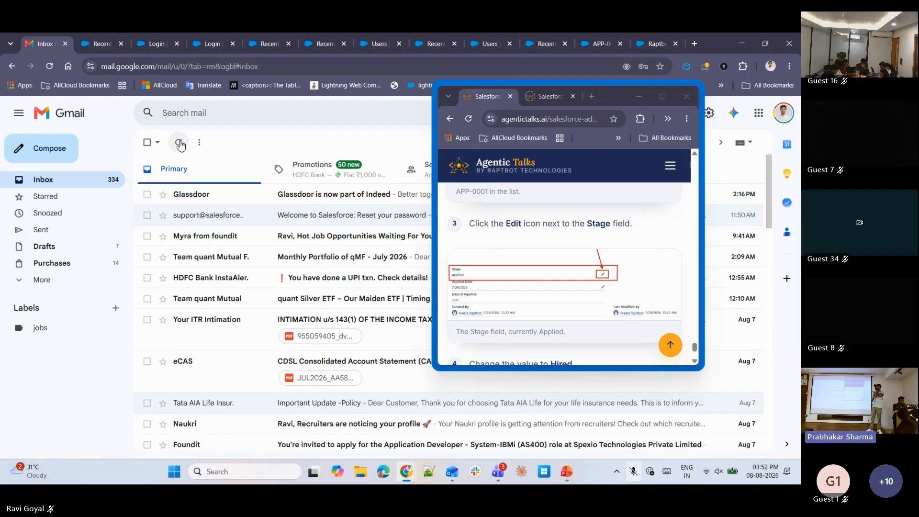
click(180, 144)
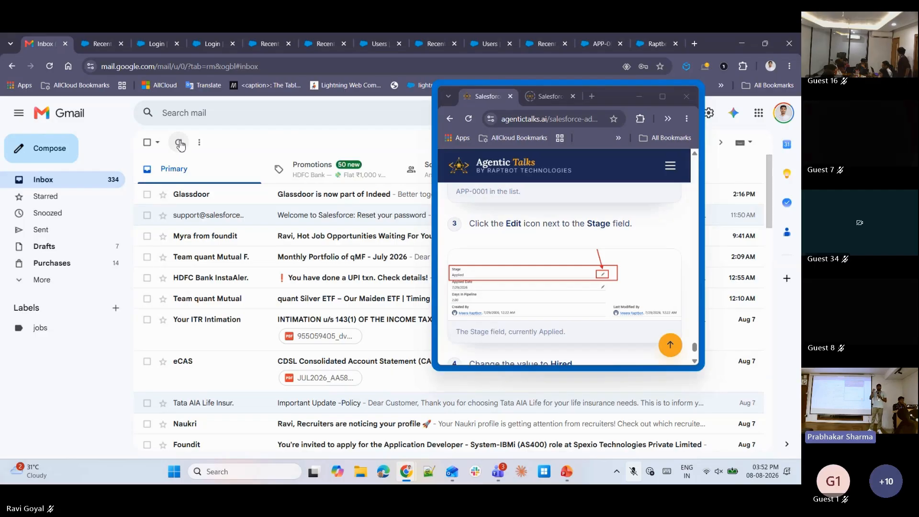
scroll(510, 266, down, 5)
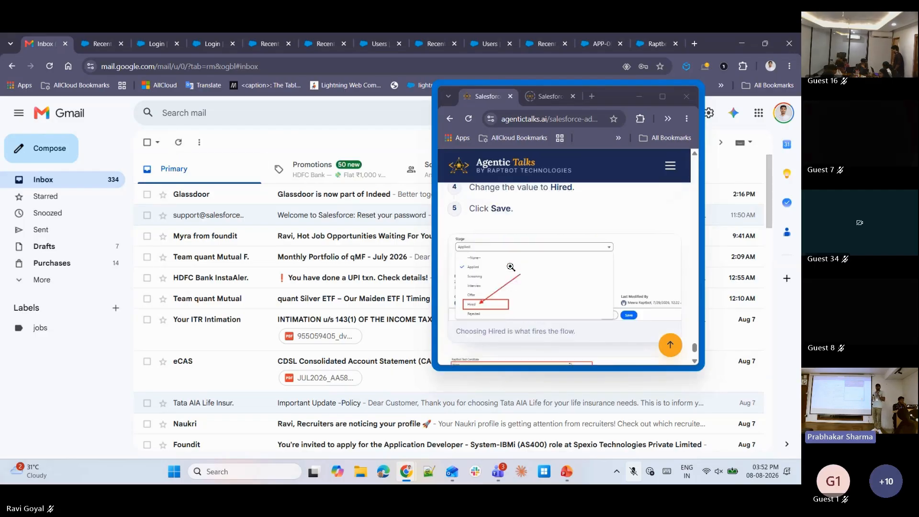
scroll(511, 267, down, 3)
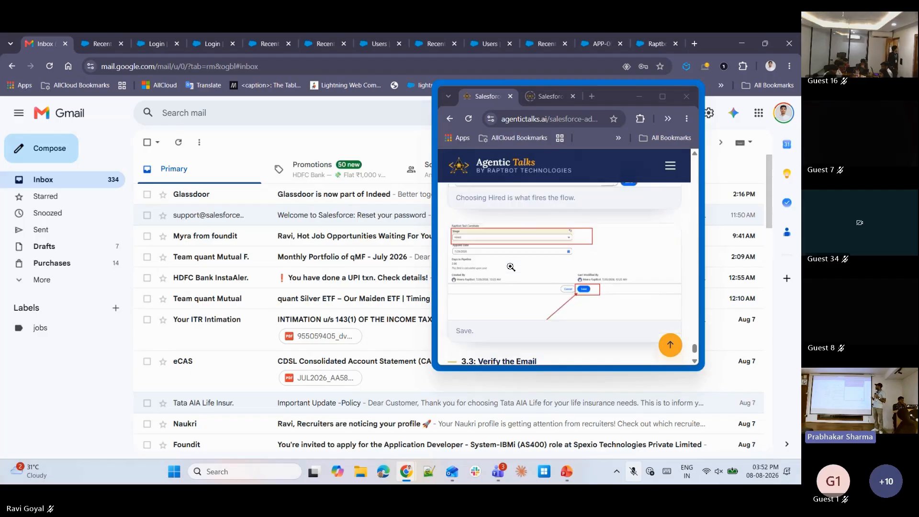
scroll(511, 267, down, 1)
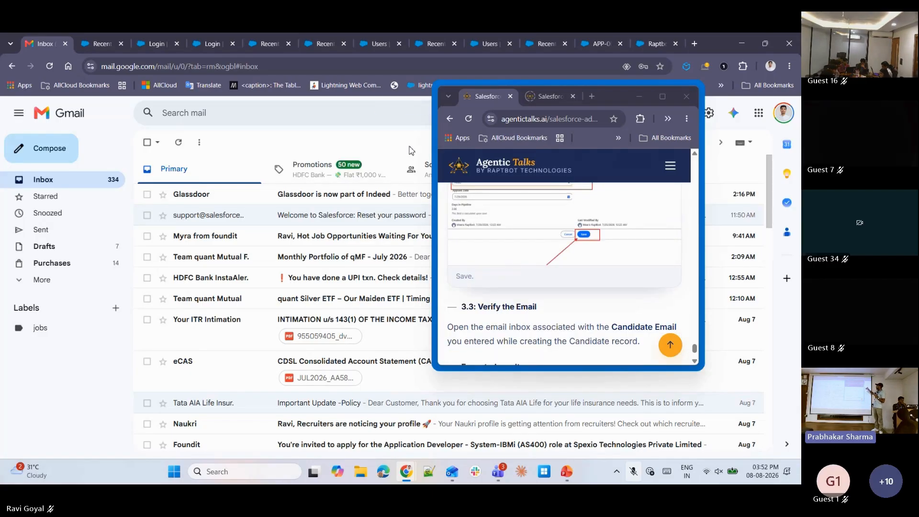
scroll(506, 240, down, 2)
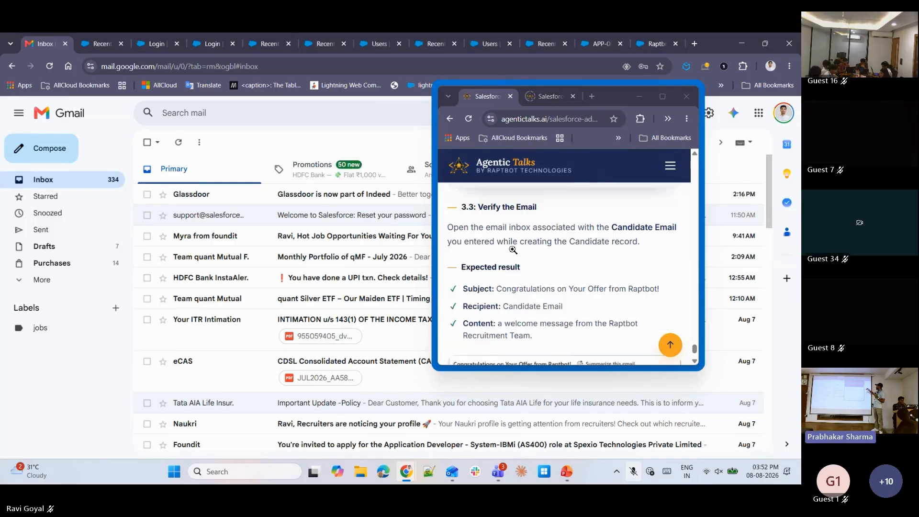
- Recheck the workbook's instructions for changing the Stage to Hired and maximize the workbook window
scroll(527, 288, up, 5)
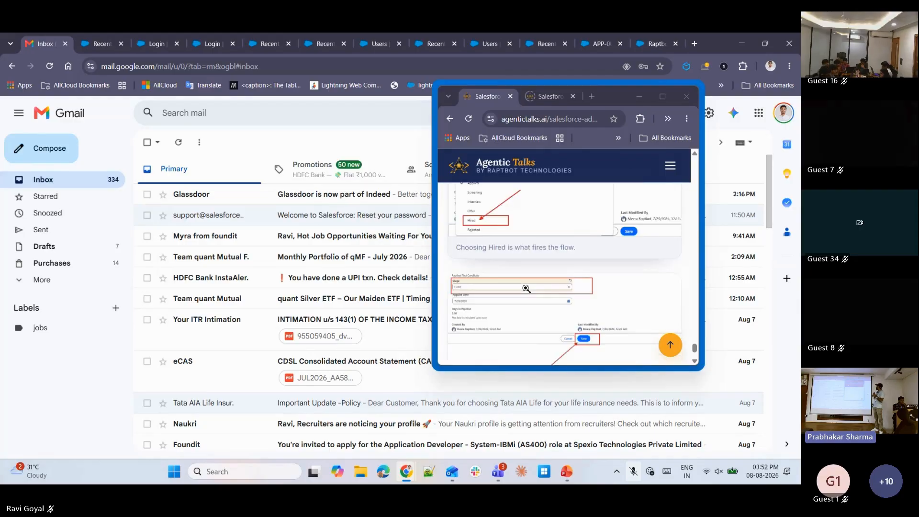
scroll(526, 289, down, 1)
scroll(527, 288, up, 3)
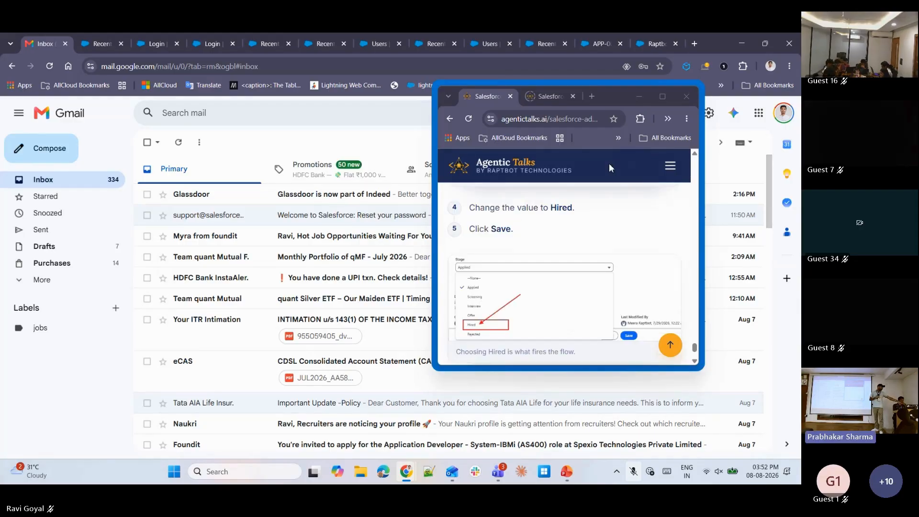
click(663, 97)
scroll(335, 268, down, 4)
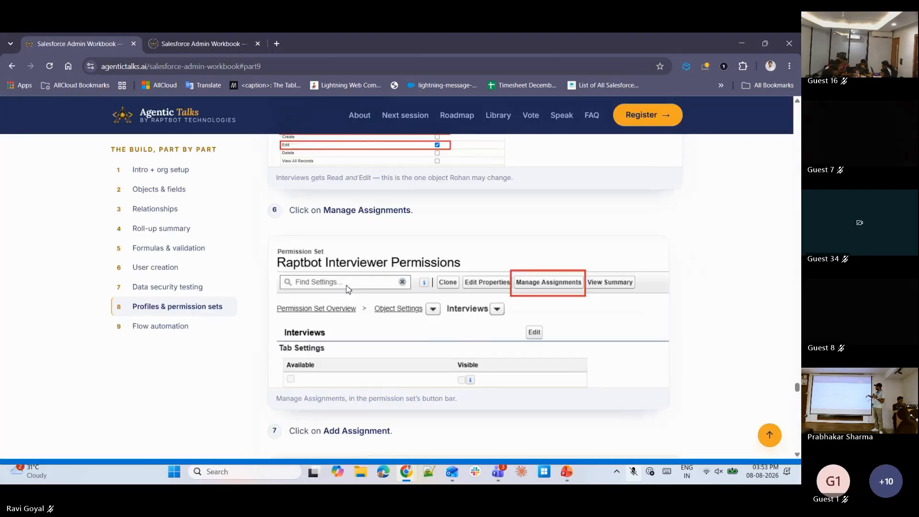
scroll(348, 289, down, 10)
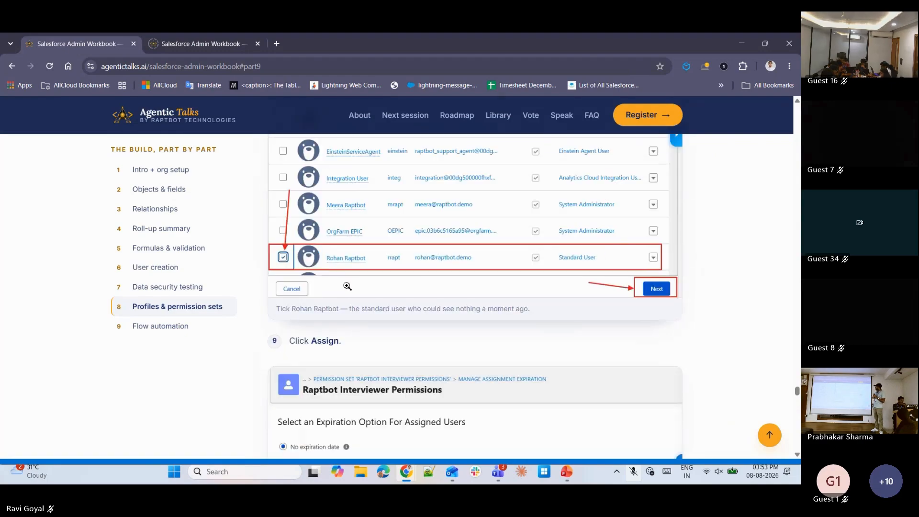
- Go to the workbook's Part 9, Flow automation, and review its steps through to the sample offer email
click(179, 326)
scroll(384, 291, down, 4)
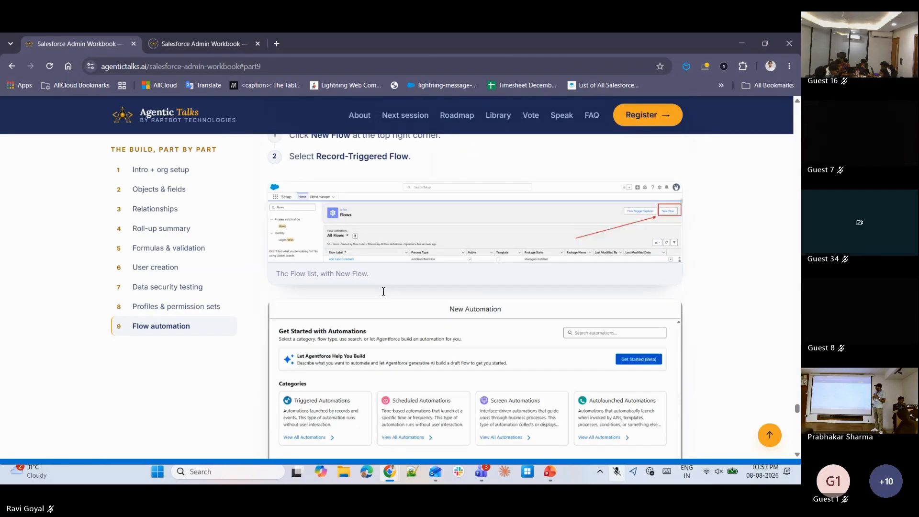
scroll(383, 291, down, 2)
scroll(383, 291, down, 20)
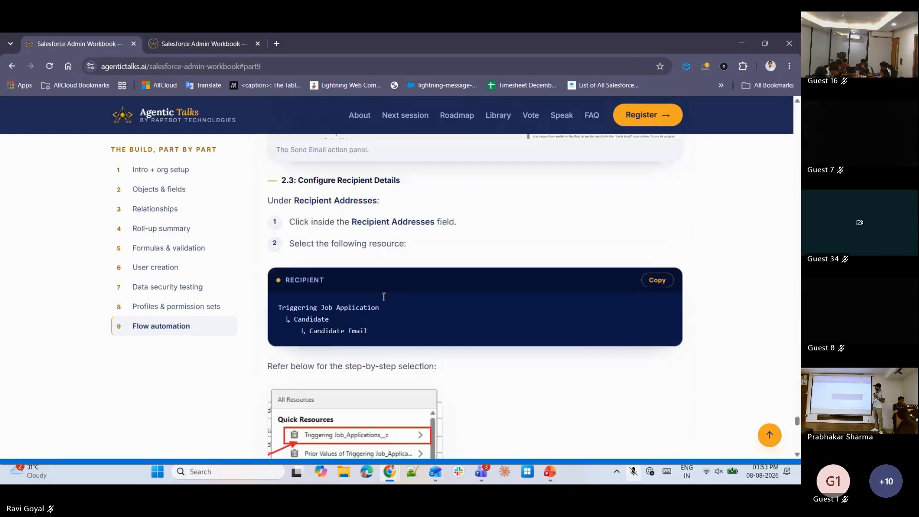
scroll(382, 297, down, 15)
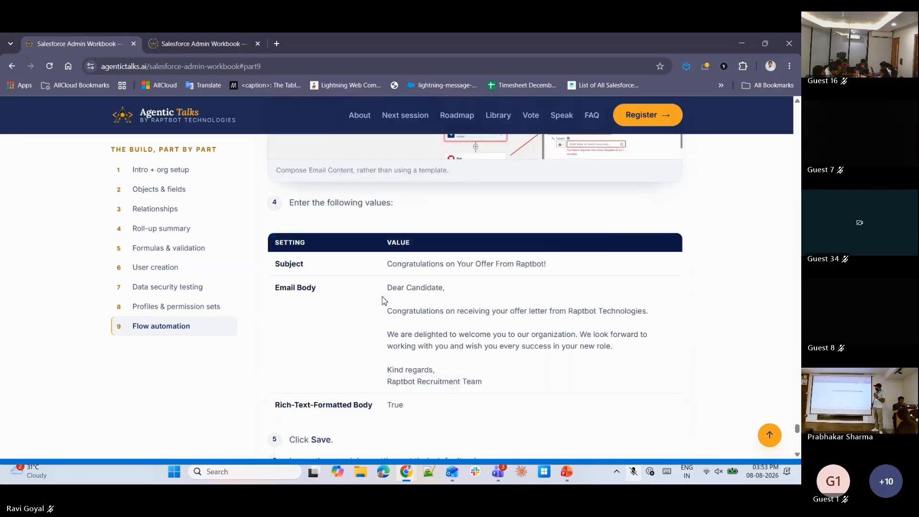
scroll(383, 297, down, 15)
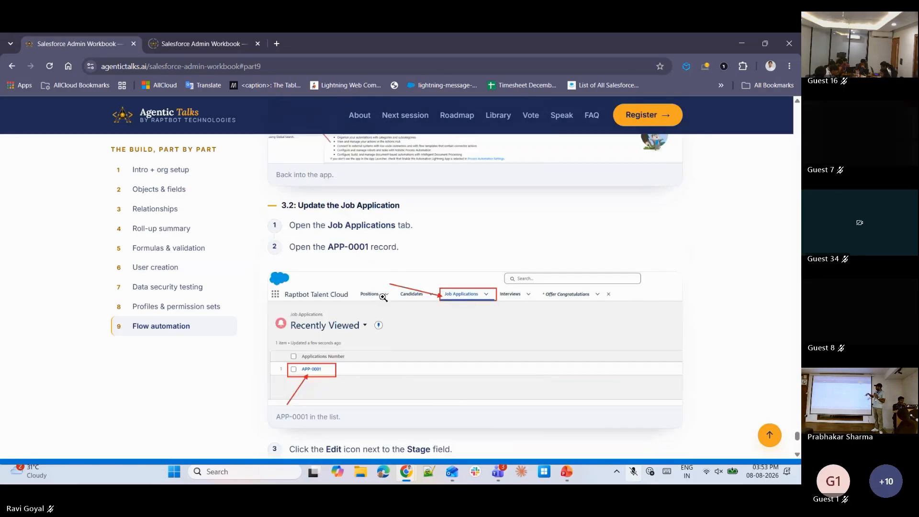
scroll(383, 297, down, 10)
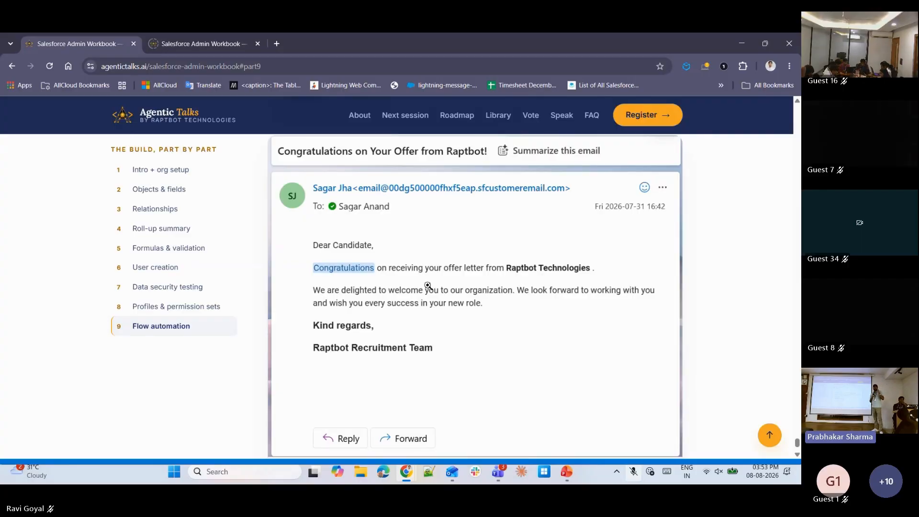
- Read the sample candidate email and the Outcome section at the end of Part 9
scroll(403, 338, down, 1)
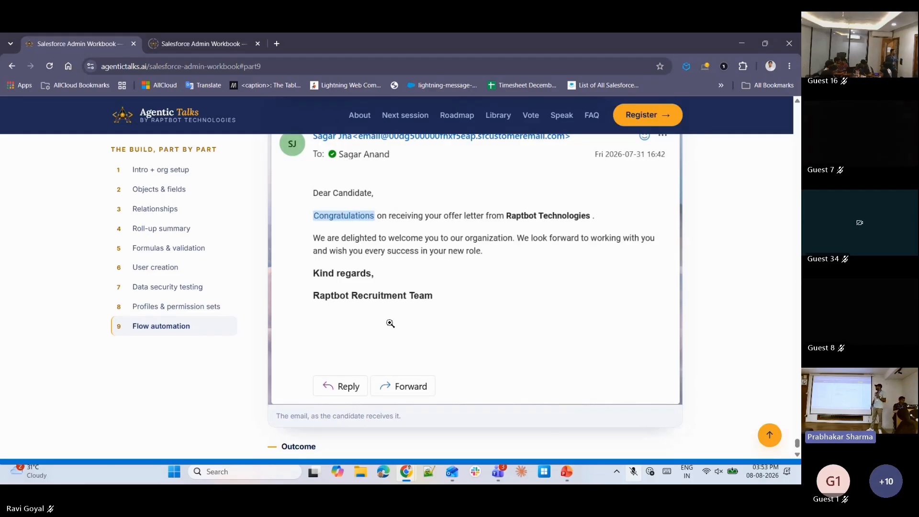
scroll(355, 308, down, 2)
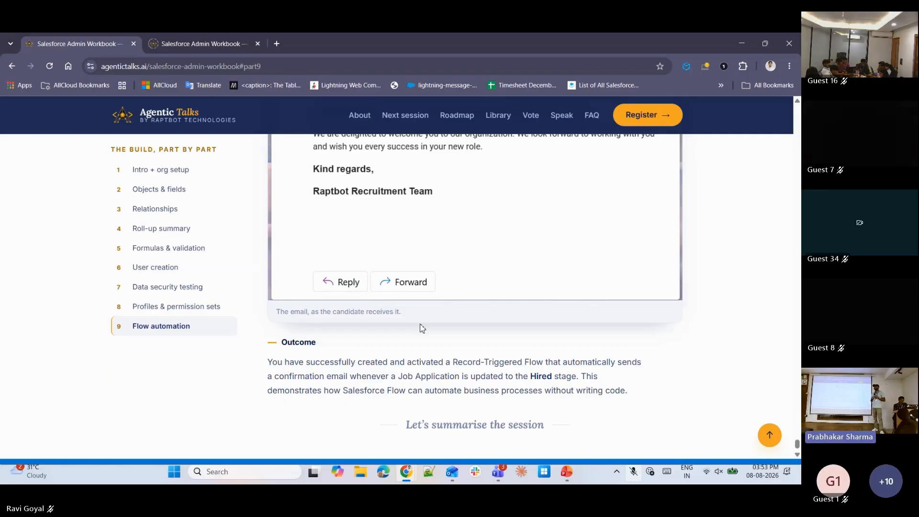
scroll(420, 327, down, 3)
scroll(420, 327, up, 2)
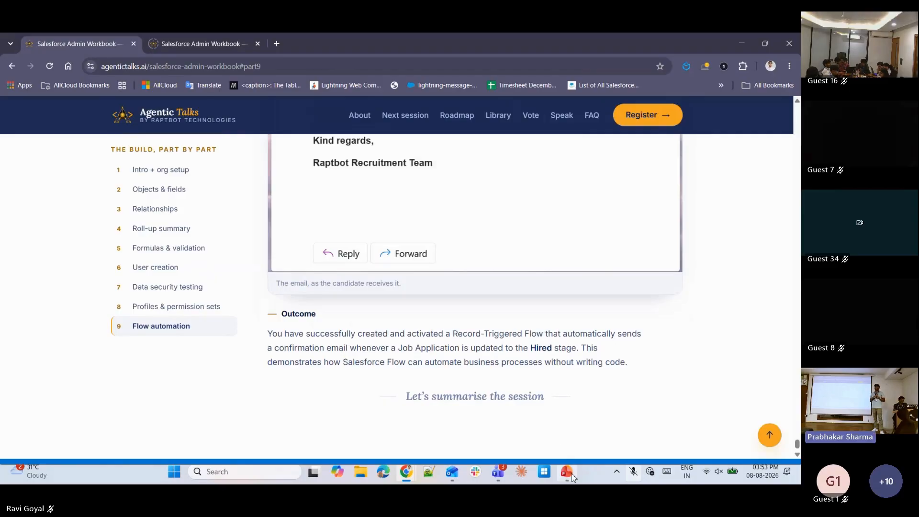
scroll(451, 332, down, 1)
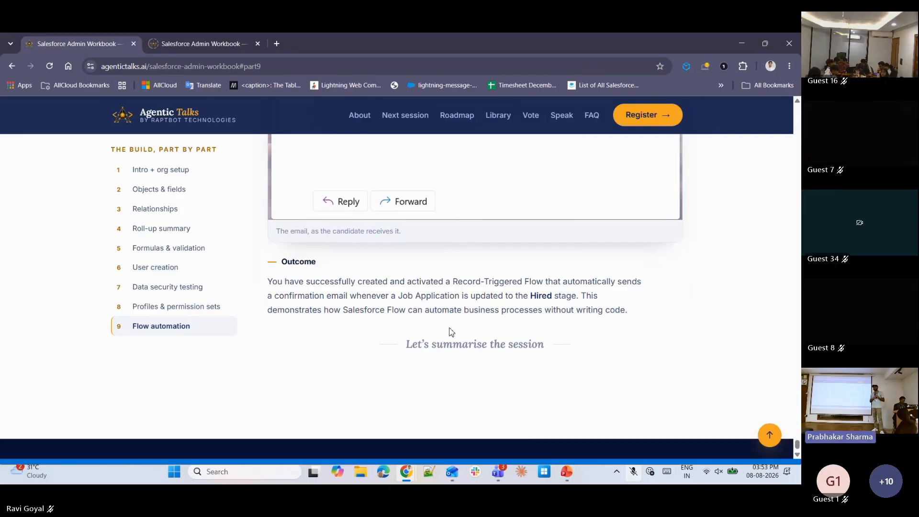
- Switch to the Salesforce_Basic_Admin presentation in PowerPoint and show the Quiz Time slide about permission sets in the slide show
mouse_move(567, 474)
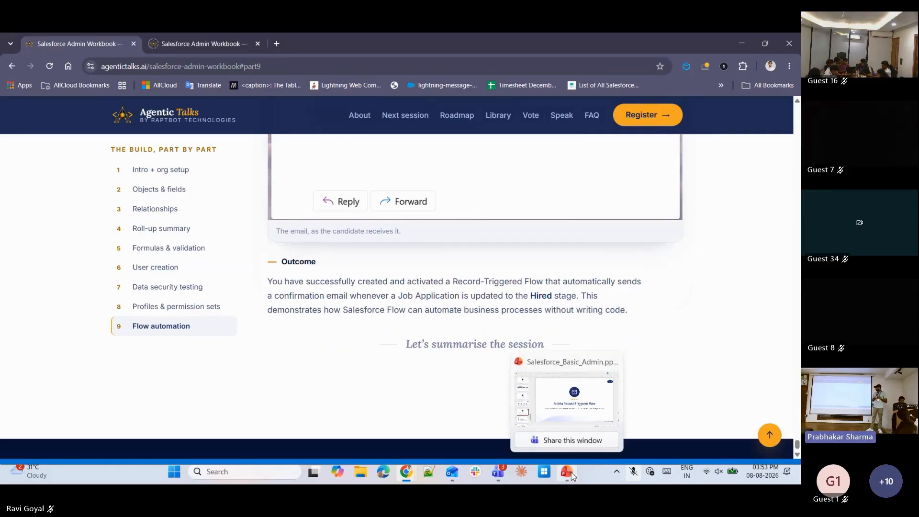
click(569, 474)
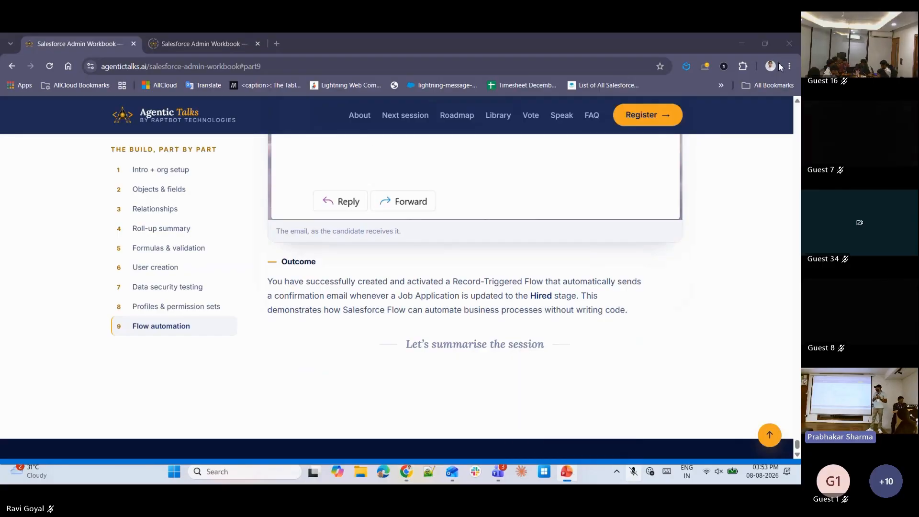
click(753, 41)
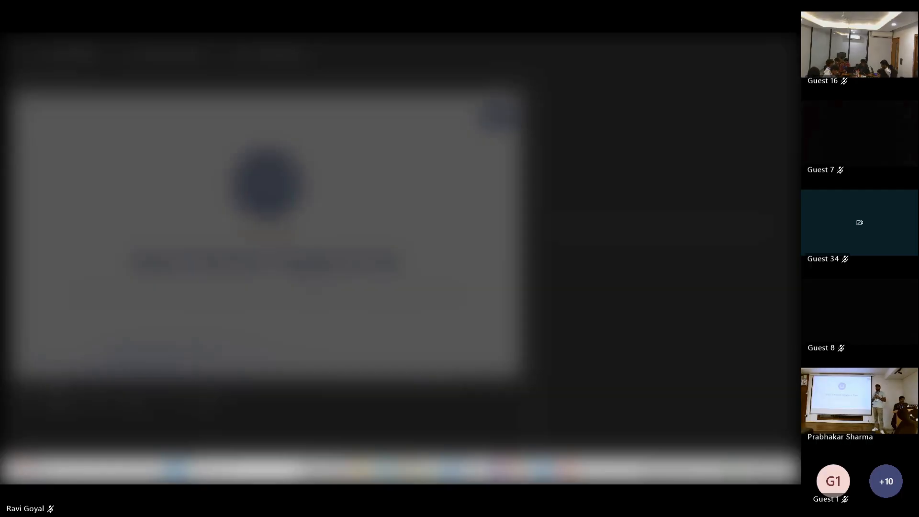
key(Right)
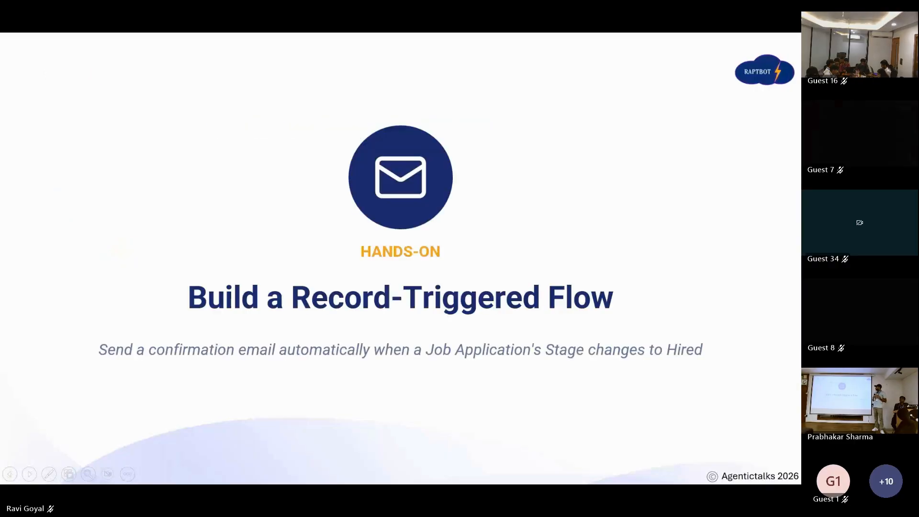
key(Left)
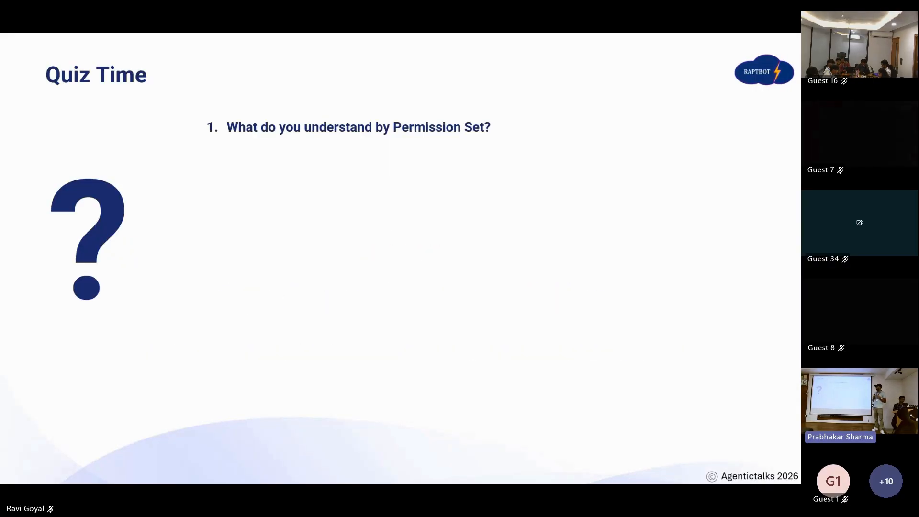